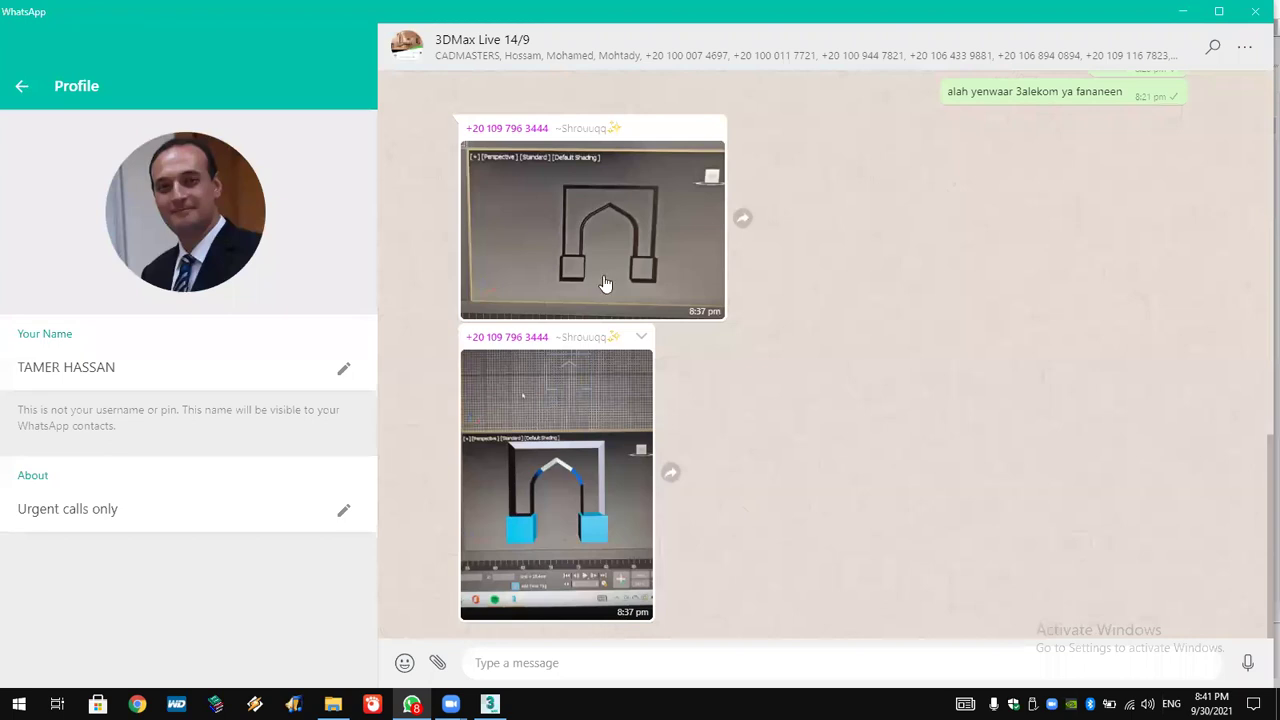
View the enlarged arch reference photo in the group chat, and switch to 3ds Max.
{"action": "left_click", "coordinate": [604, 281]}
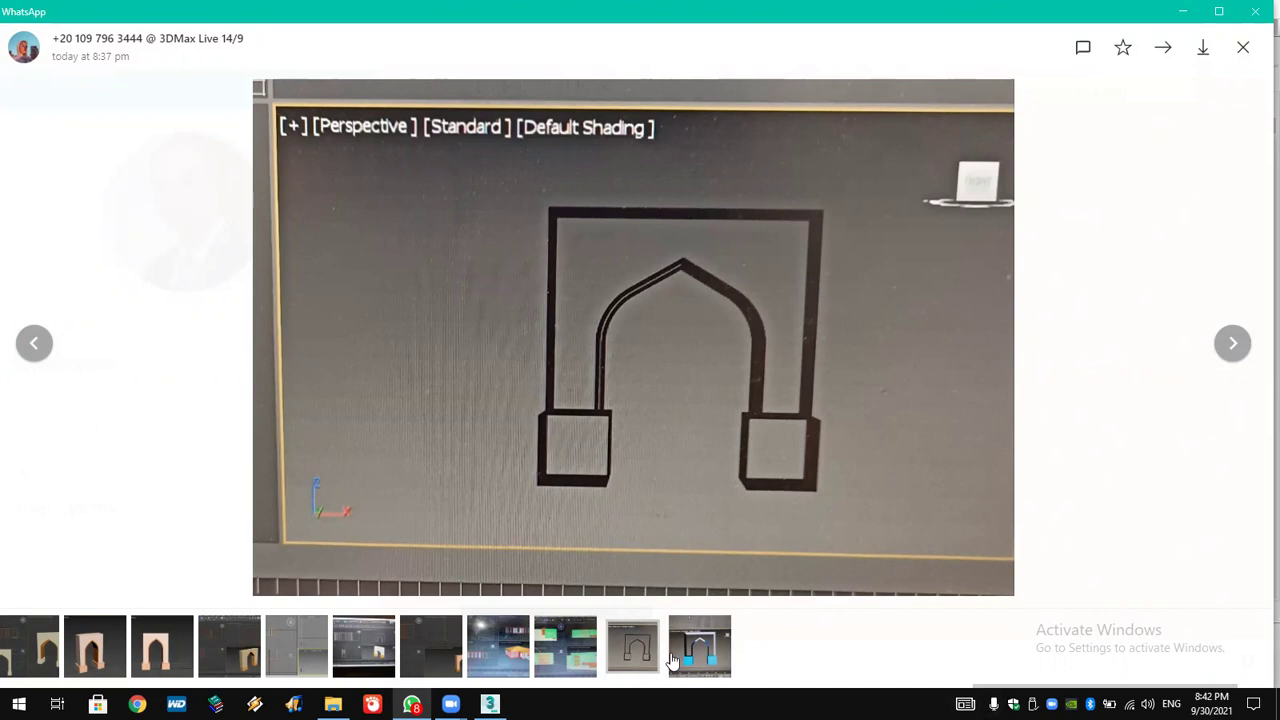
{"action": "key", "text": "alt+Tab"}
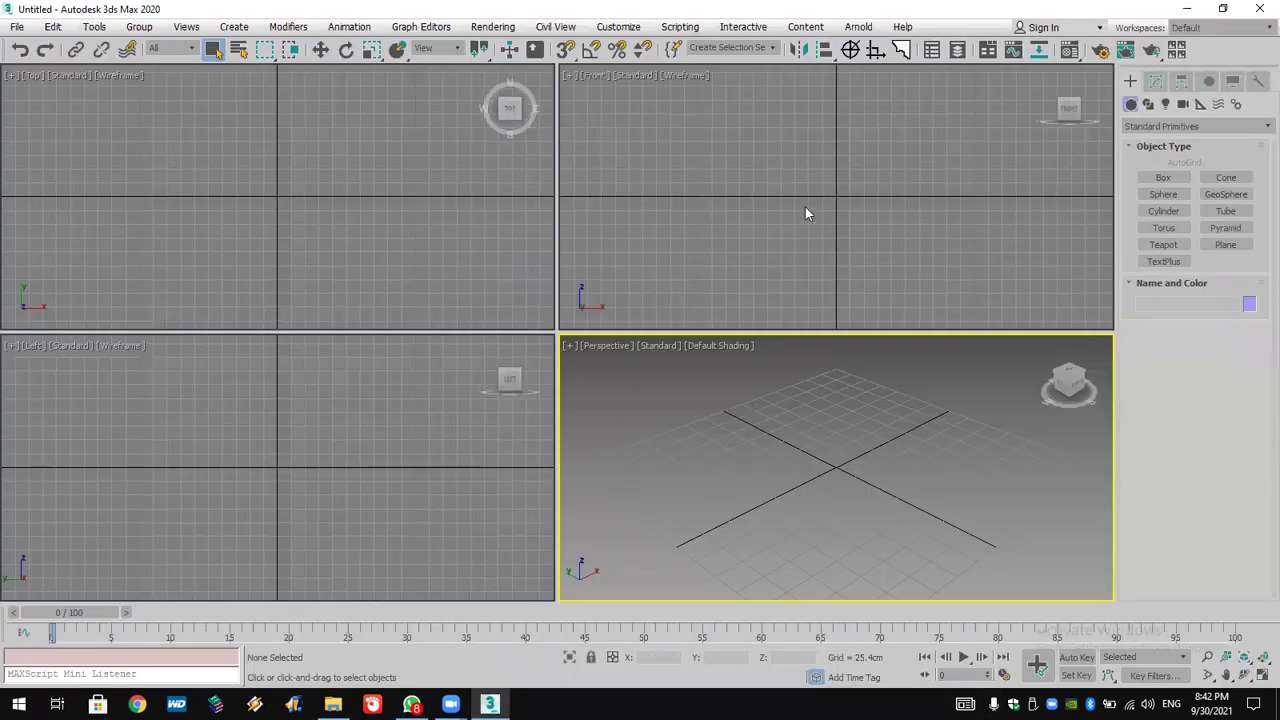
Turn on 2.5D snapping and review the snap settings for Grid Points and Vertex.
{"action": "middle_click_drag", "start_coordinate": [660, 131], "coordinate": [624, 194]}
{"action": "left_click_drag", "start_coordinate": [566, 50], "coordinate": [567, 76]}
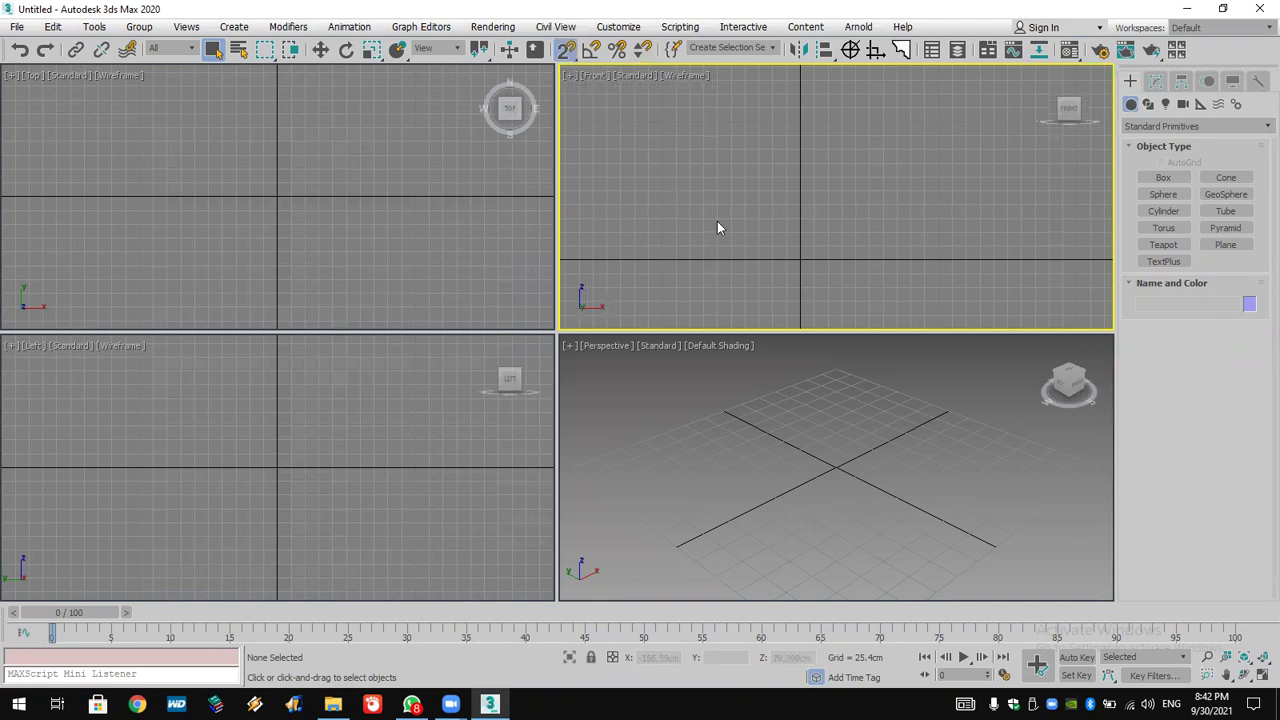
{"action": "mouse_move", "coordinate": [782, 262]}
{"action": "middle_mouse_down"}
{"action": "mouse_move", "coordinate": [797, 271]}
{"action": "mouse_move", "coordinate": [784, 282]}
{"action": "middle_mouse_up"}
{"action": "left_click", "coordinate": [1148, 104]}
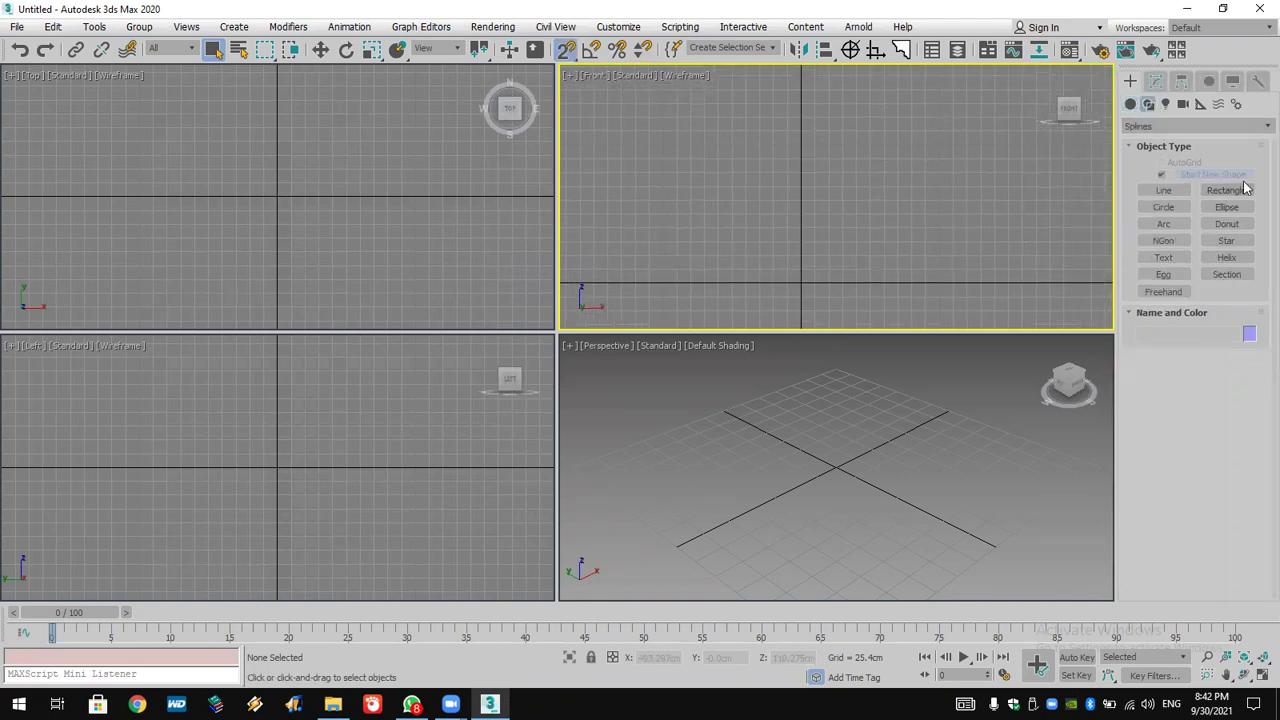
{"action": "right_click", "coordinate": [567, 52]}
{"action": "left_click_drag", "start_coordinate": [567, 52], "coordinate": [569, 98]}
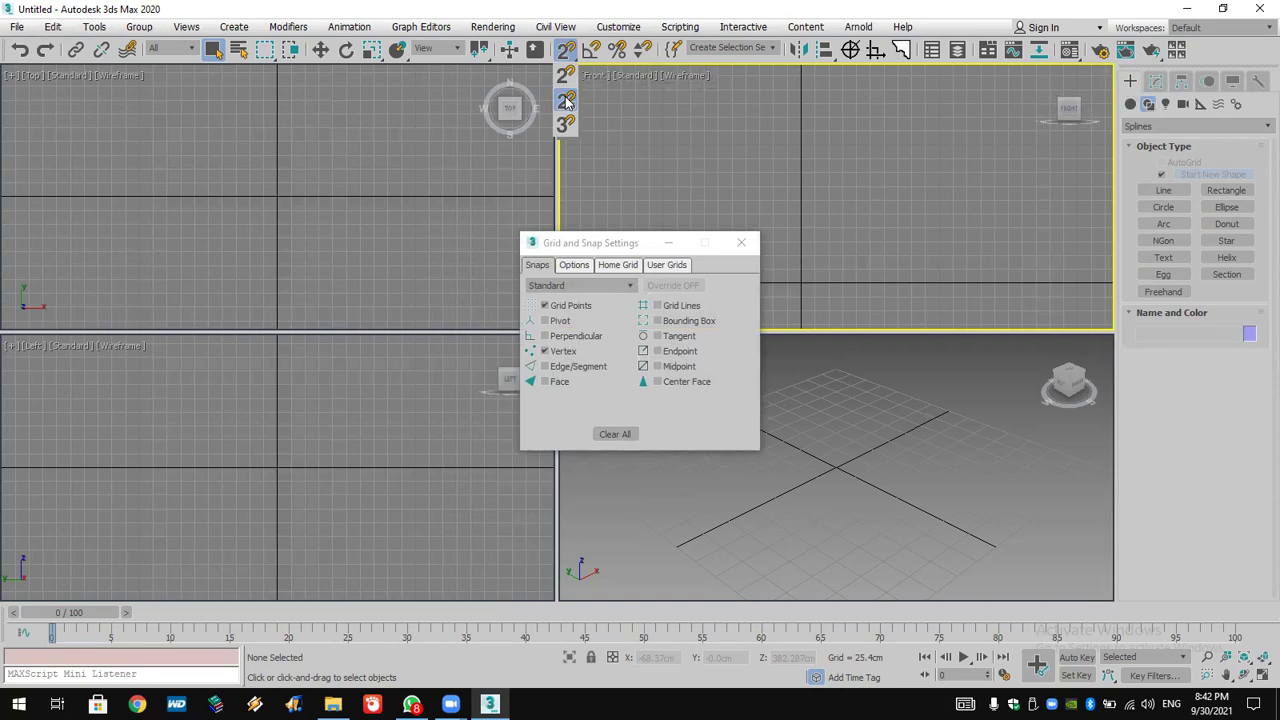
{"action": "left_click_drag", "start_coordinate": [566, 100], "coordinate": [569, 118]}
{"action": "left_click_drag", "start_coordinate": [567, 110], "coordinate": [569, 100]}
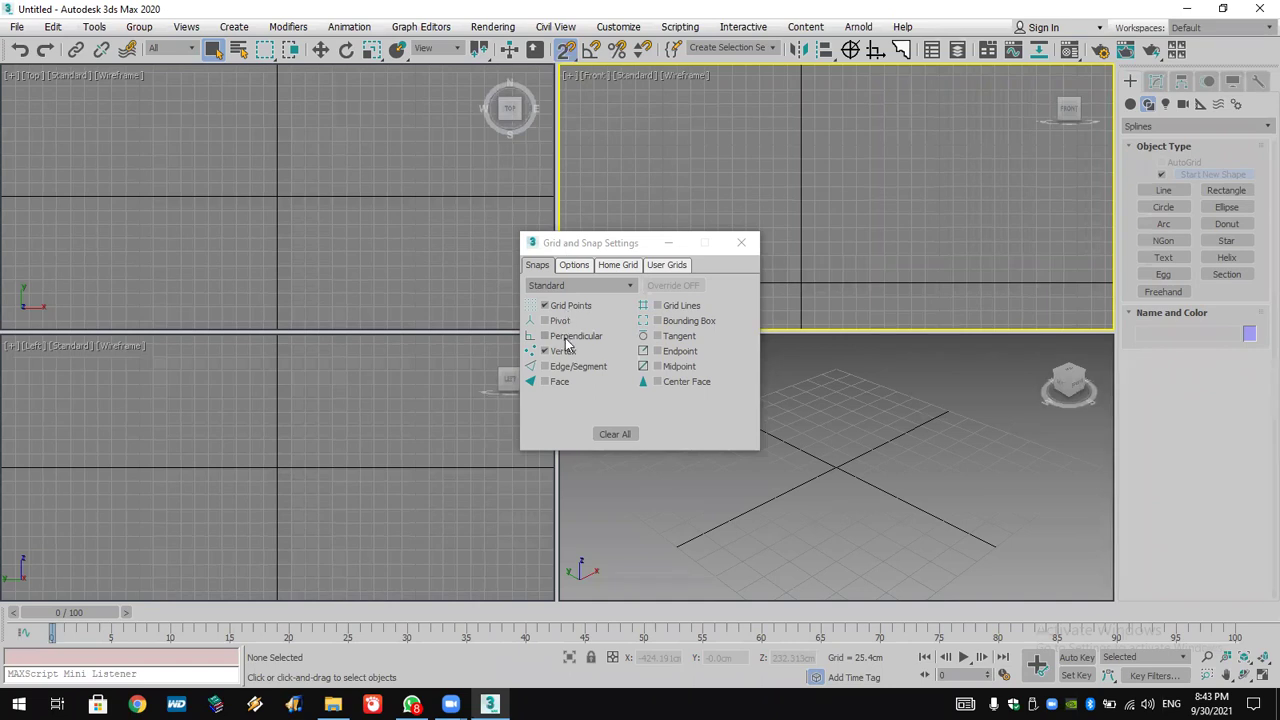
{"action": "left_click", "coordinate": [741, 242]}
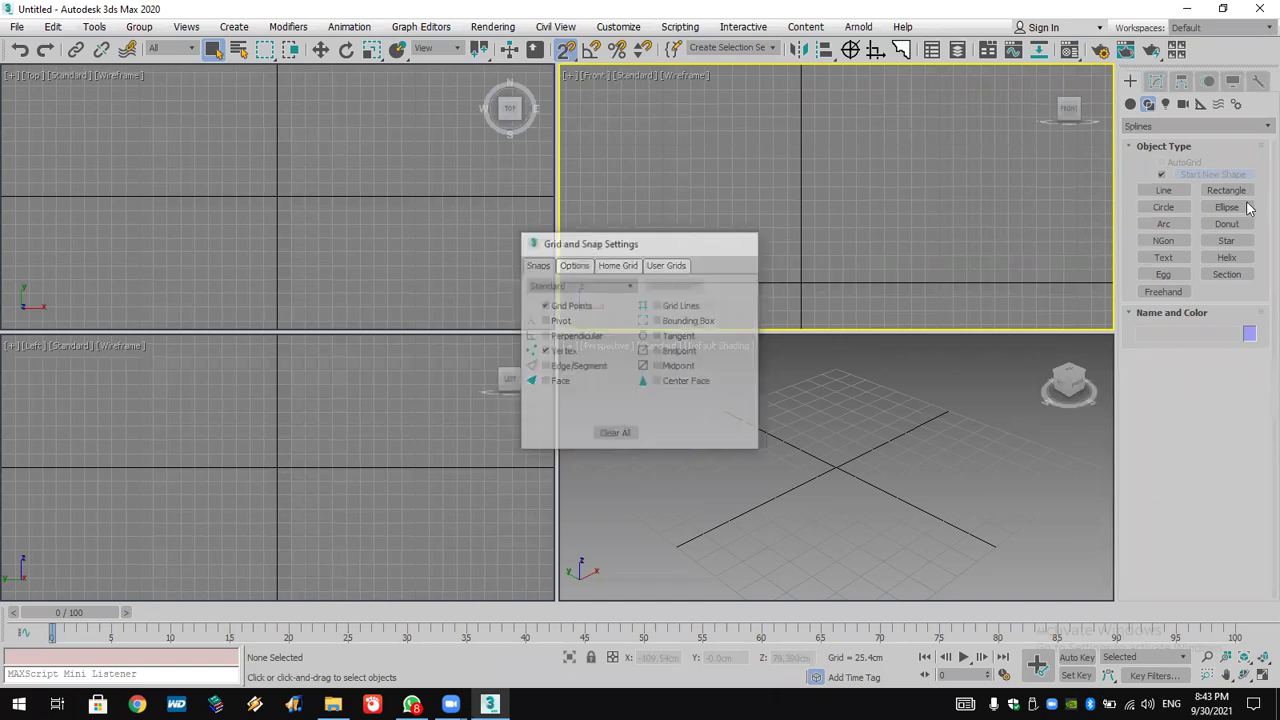
Draw a 355.6 cm square in the Front view and a 152.4 cm wide, 127 cm long rectangle overlapping the middle of its bottom edge.
{"action": "left_click", "coordinate": [1236, 194]}
{"action": "left_click_drag", "start_coordinate": [704, 283], "coordinate": [894, 90]}
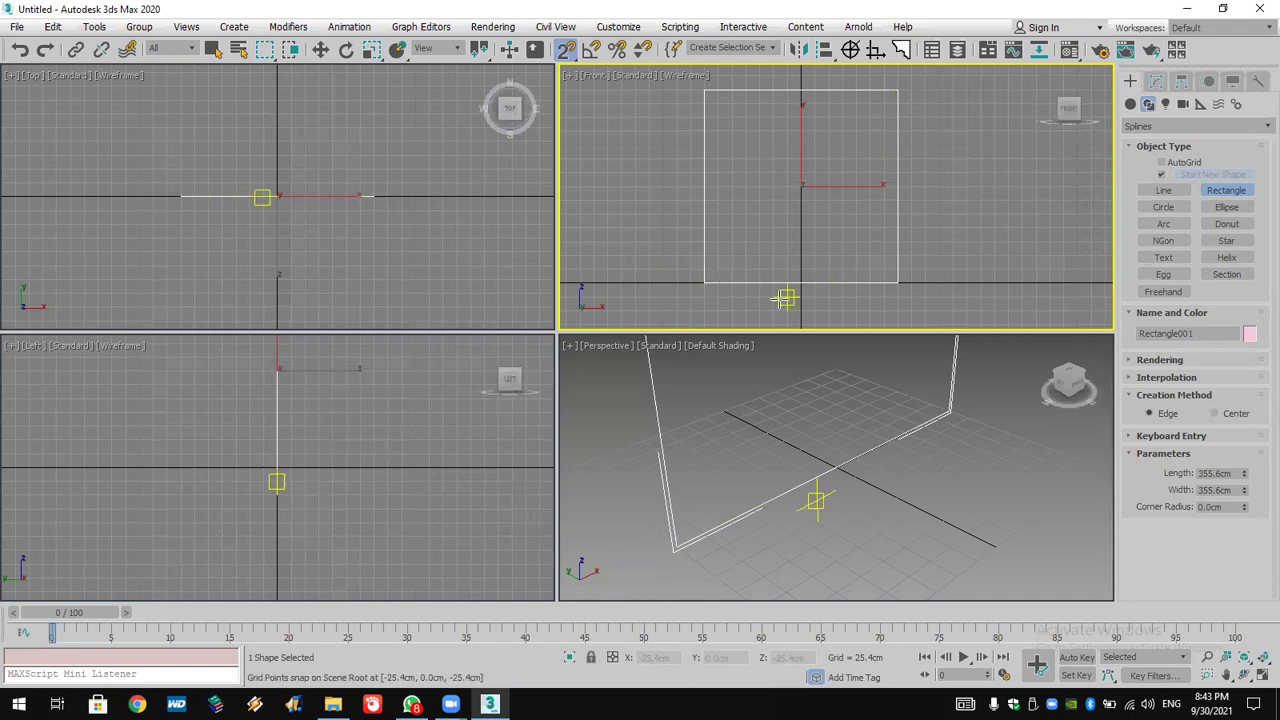
{"action": "left_click_drag", "start_coordinate": [760, 310], "coordinate": [845, 241]}
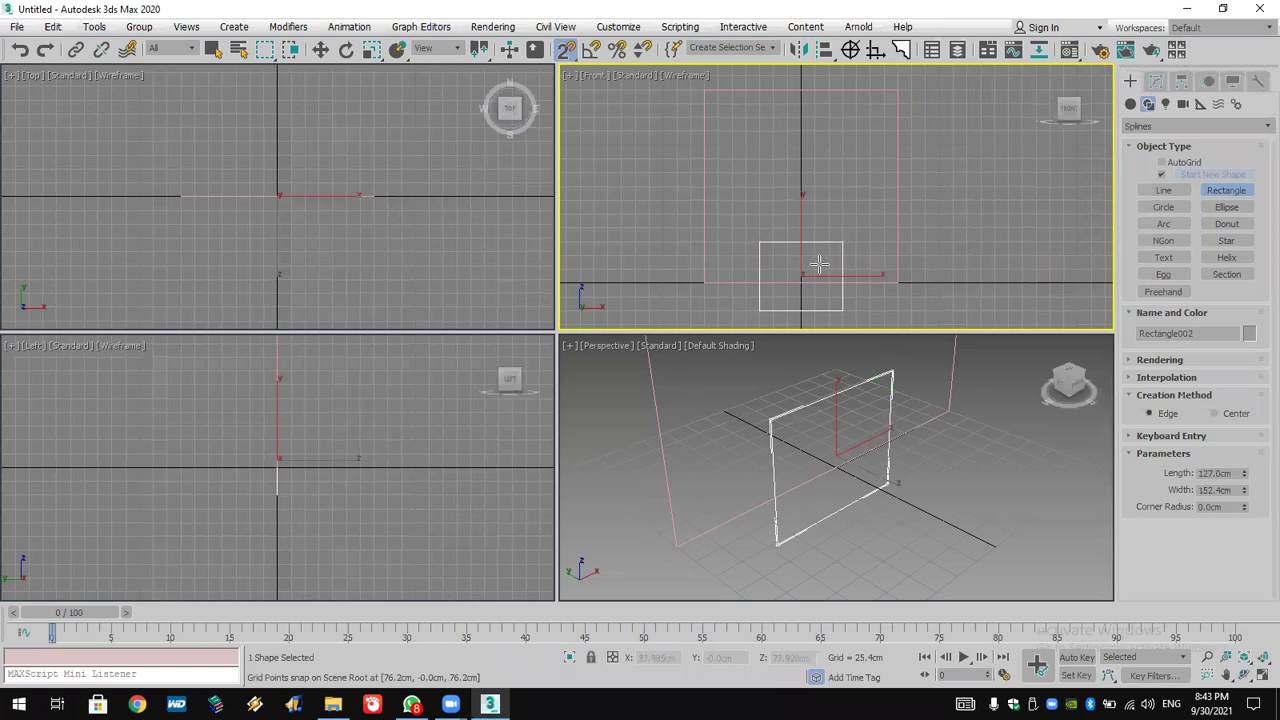
{"action": "right_click", "coordinate": [925, 218]}
Draw a circle of 76.2 cm radius centred on the midpoint of the small rectangle's top edge.
{"action": "left_click", "coordinate": [1161, 207]}
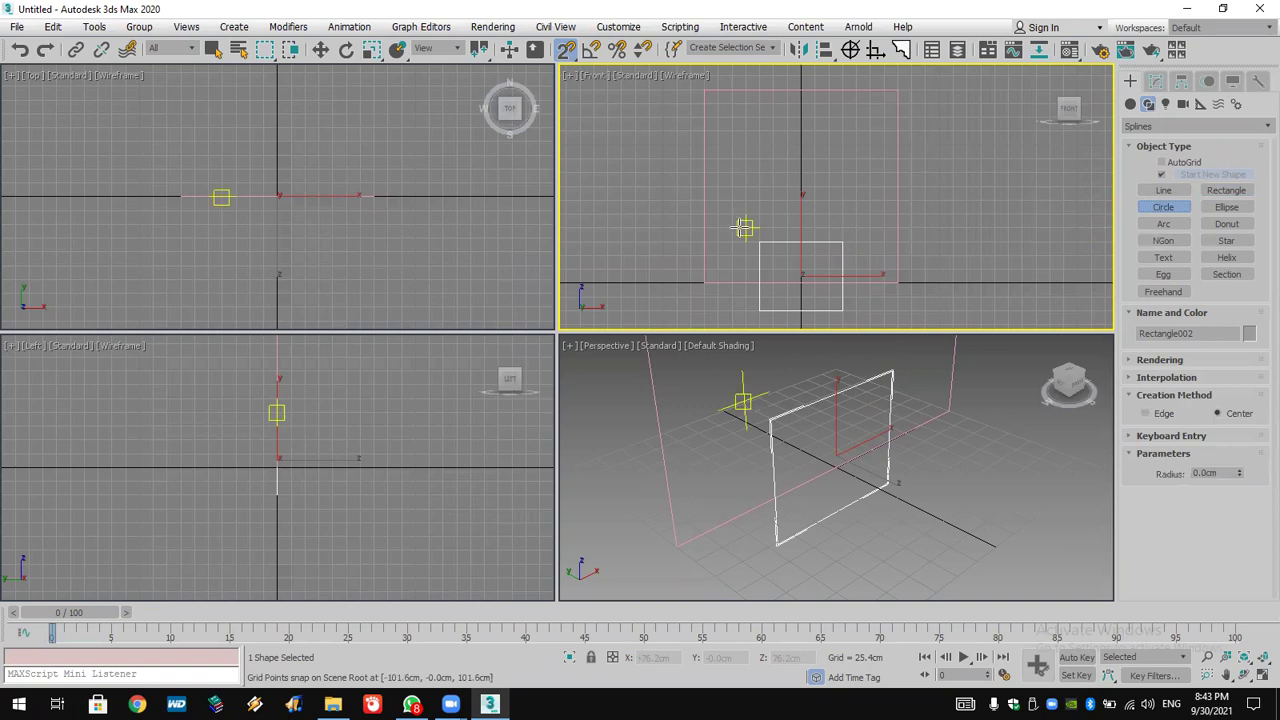
{"action": "left_click_drag", "start_coordinate": [800, 242], "coordinate": [842, 242]}
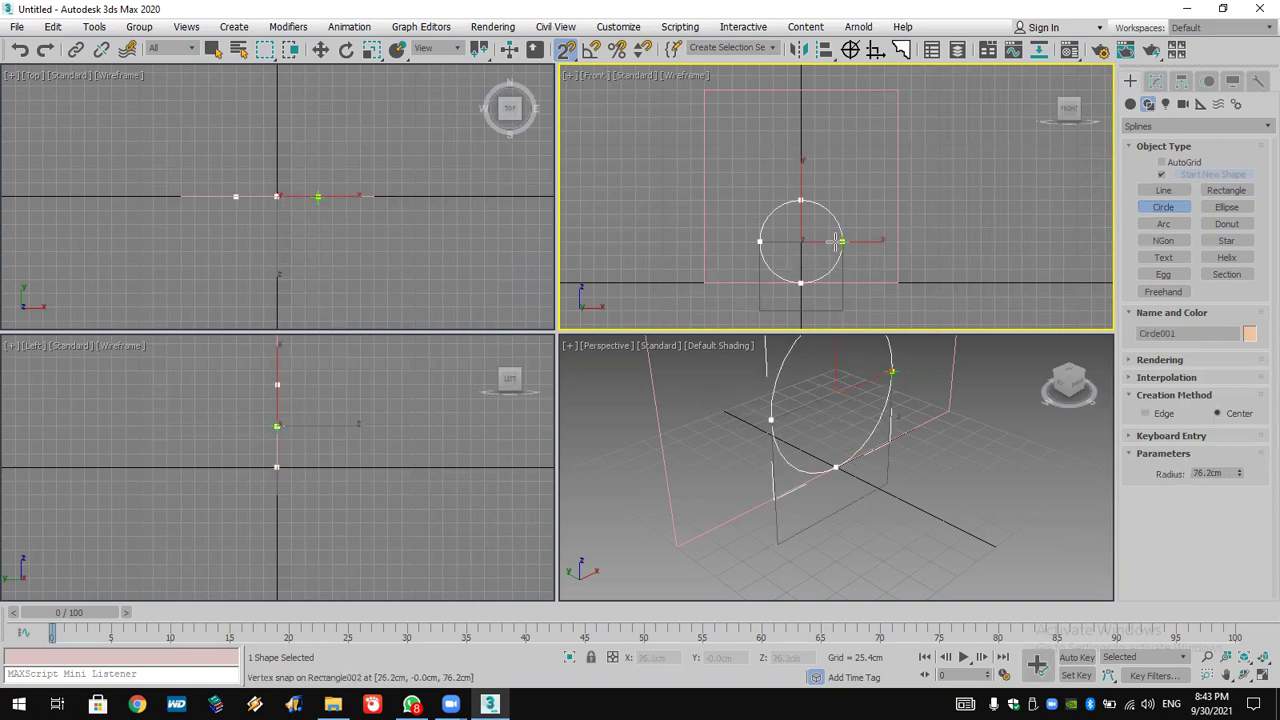
{"action": "right_click", "coordinate": [908, 225]}
Apply an Edit Spline modifier to the large square.
{"action": "left_click", "coordinate": [897, 220]}
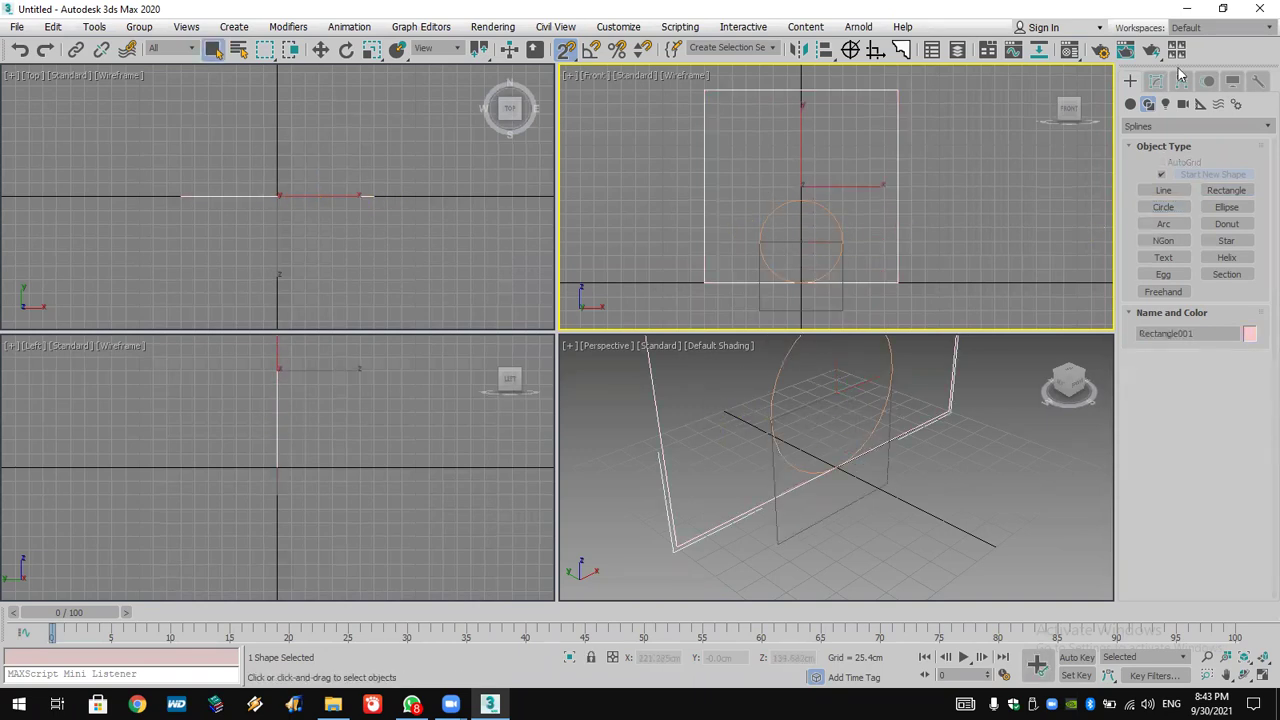
{"action": "left_click", "coordinate": [1157, 81]}
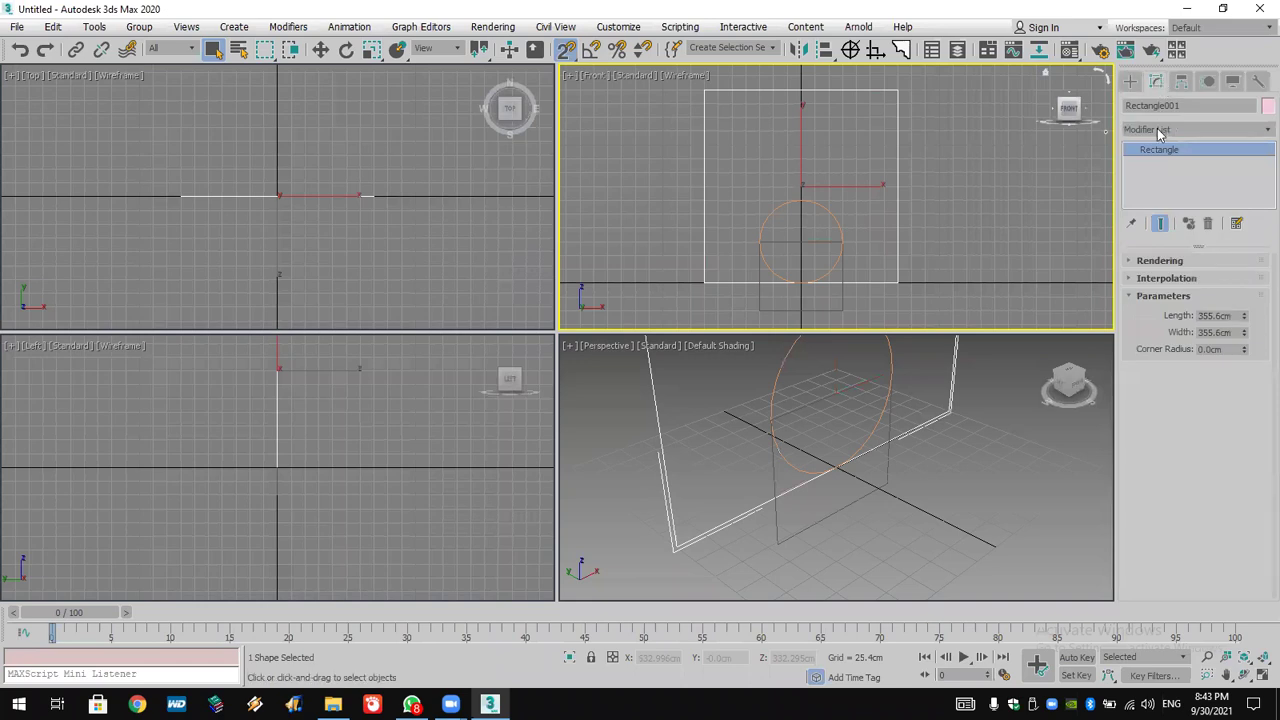
{"action": "left_click", "coordinate": [1157, 130]}
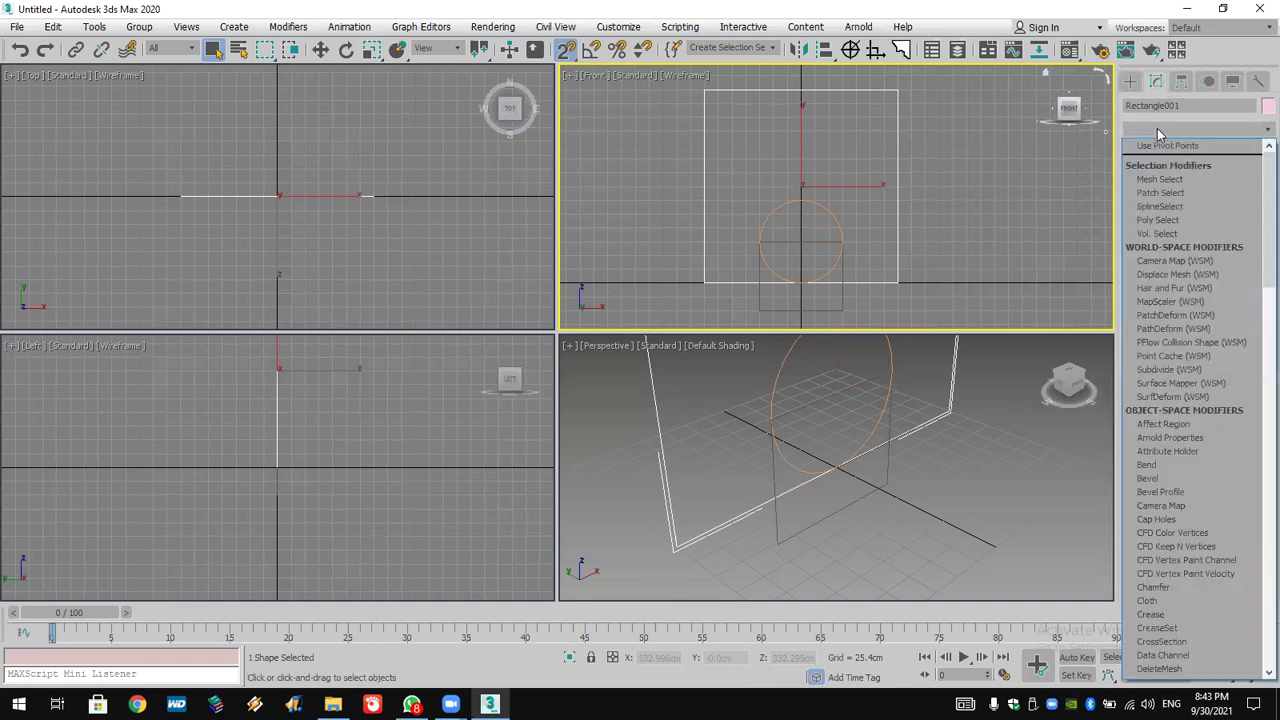
{"action": "left_click", "coordinate": [1189, 199]}
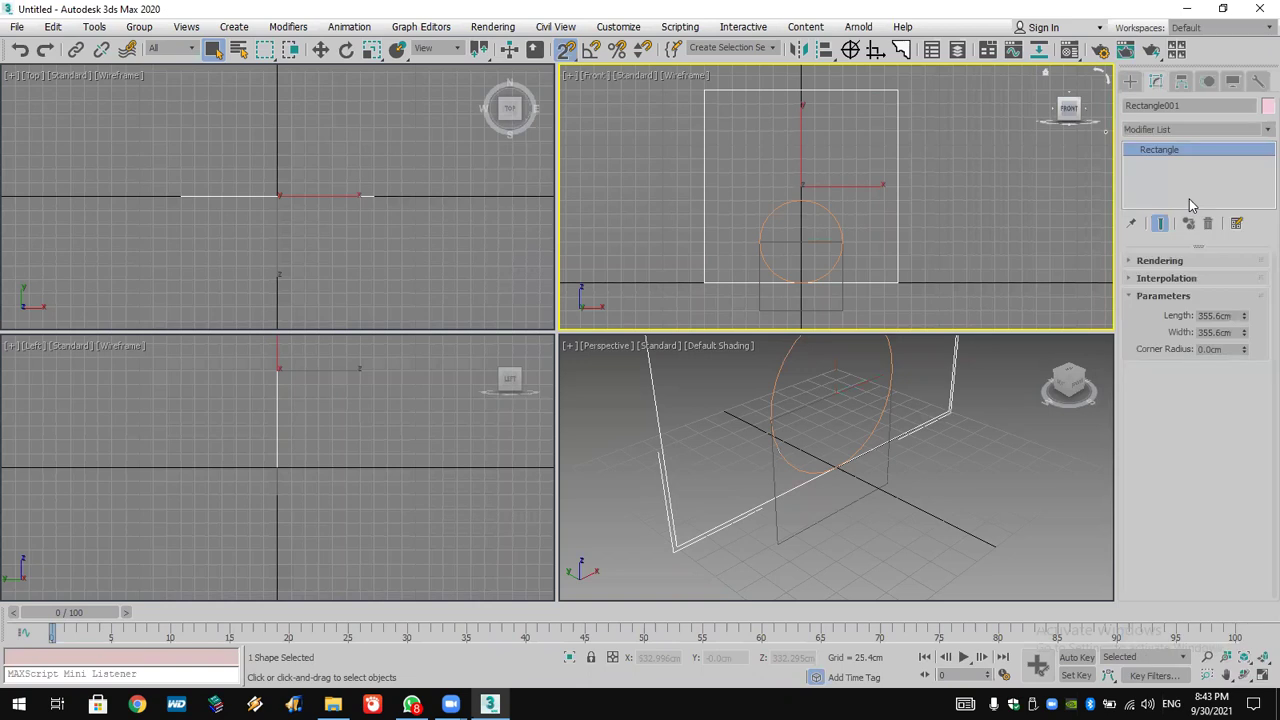
{"action": "scroll", "coordinate": [1150, 282], "scroll_direction": "down", "scroll_amount": 5}
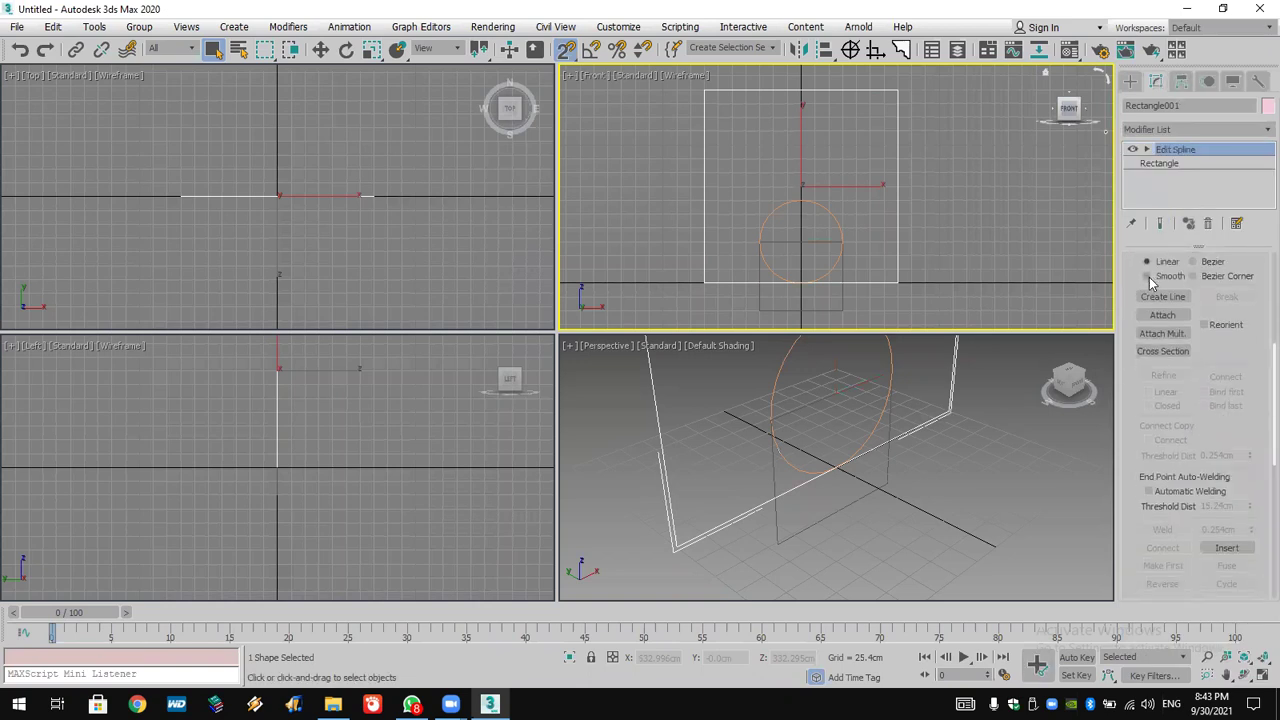
Attach the circle and the small rectangle to the large square as one shape.
{"action": "left_click", "coordinate": [1163, 315]}
{"action": "left_click", "coordinate": [1163, 333]}
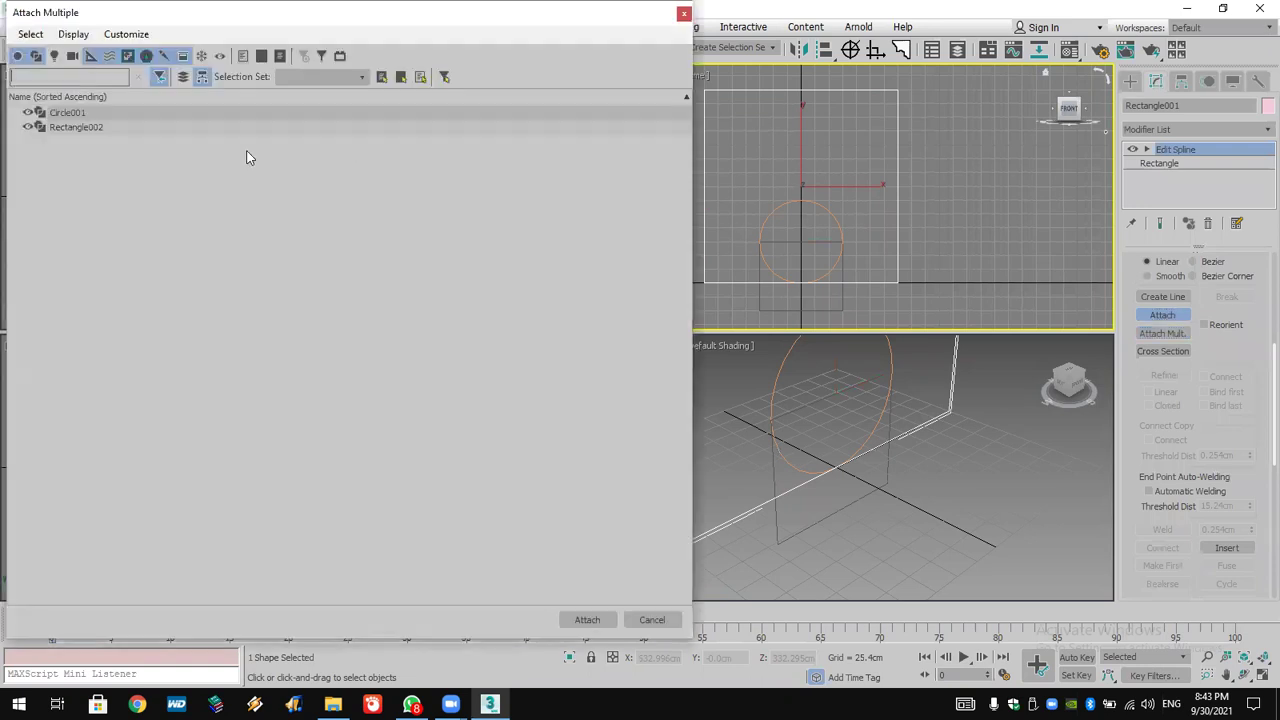
{"action": "left_click_drag", "start_coordinate": [248, 117], "coordinate": [243, 128]}
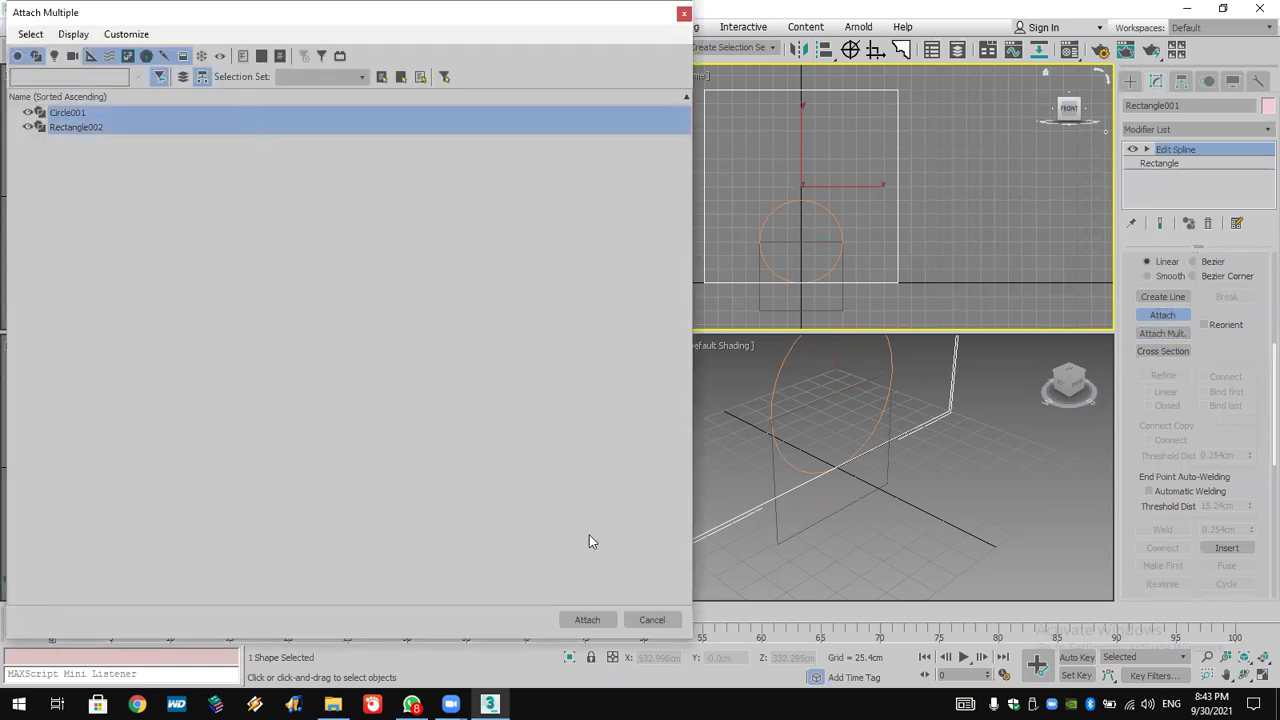
{"action": "left_click", "coordinate": [595, 619]}
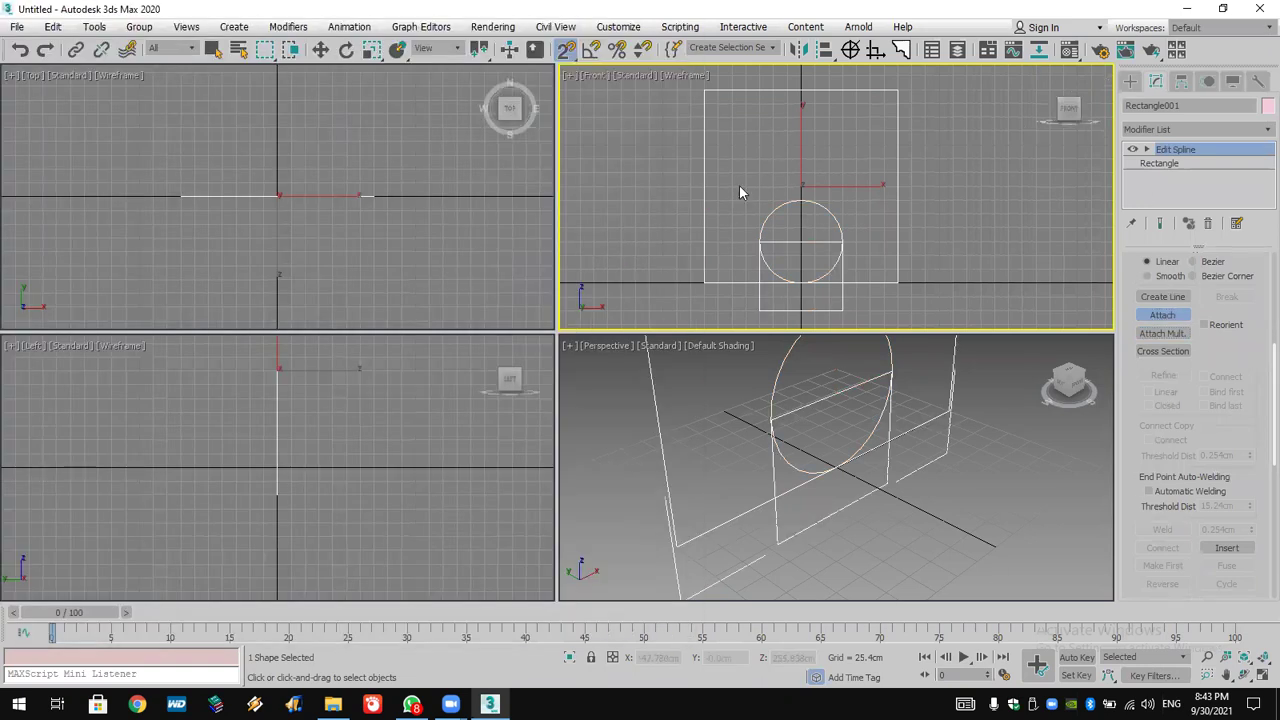
Trim the overlapping spline segments at the Spline level to leave a square outline with a round-topped arch opening.
{"action": "left_click", "coordinate": [1148, 149]}
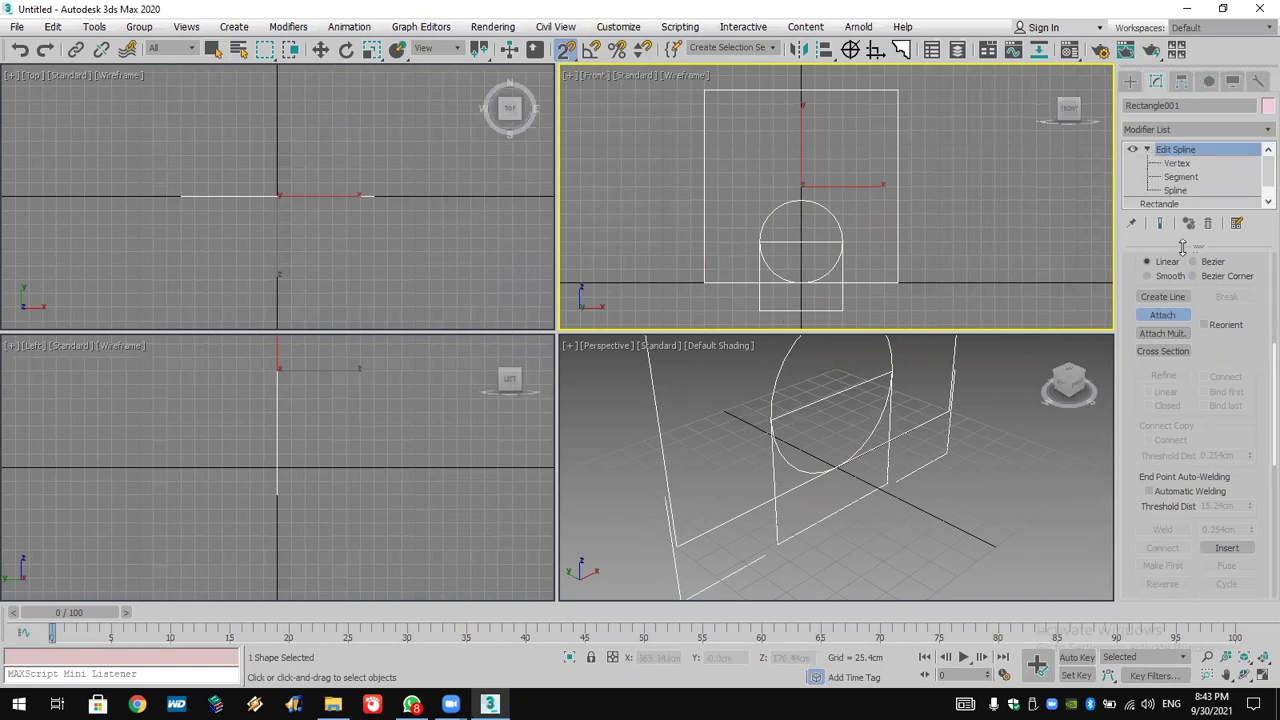
{"action": "left_click", "coordinate": [1175, 190]}
{"action": "scroll", "coordinate": [1200, 420], "scroll_direction": "down", "scroll_amount": 5}
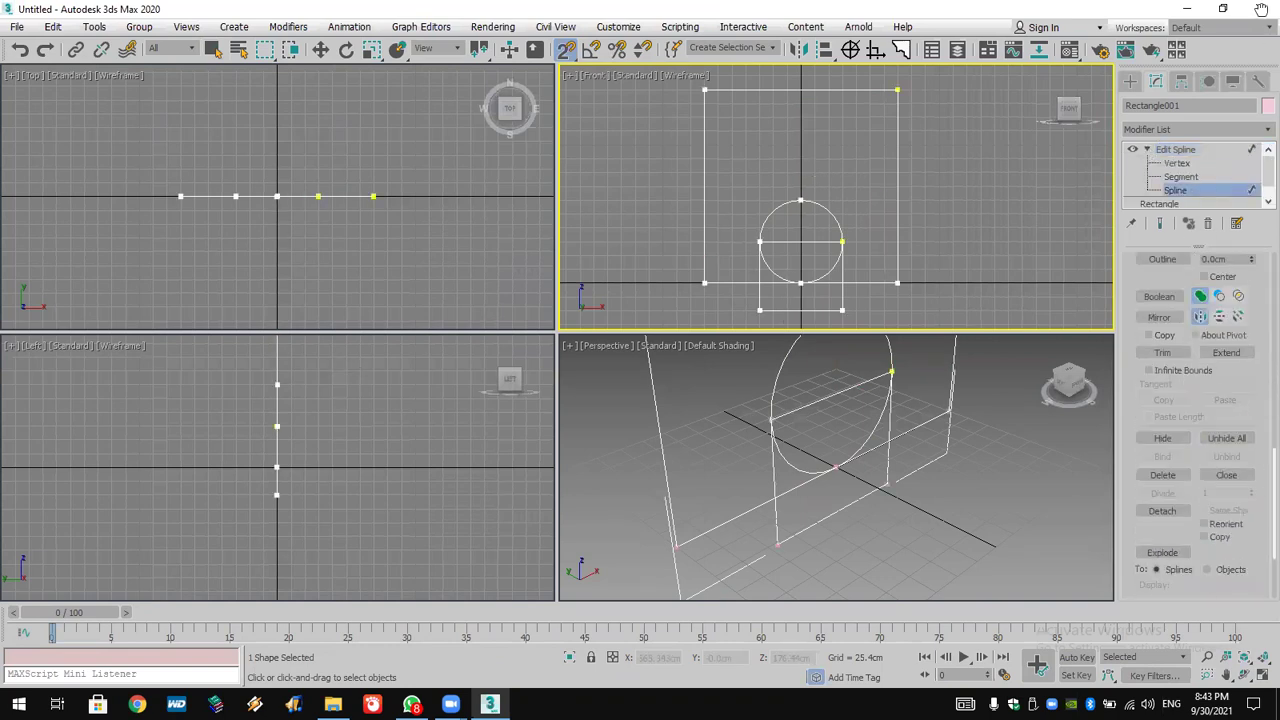
{"action": "scroll", "coordinate": [1220, 330], "scroll_direction": "down", "scroll_amount": 1}
{"action": "left_click", "coordinate": [1163, 347]}
{"action": "left_click", "coordinate": [824, 309]}
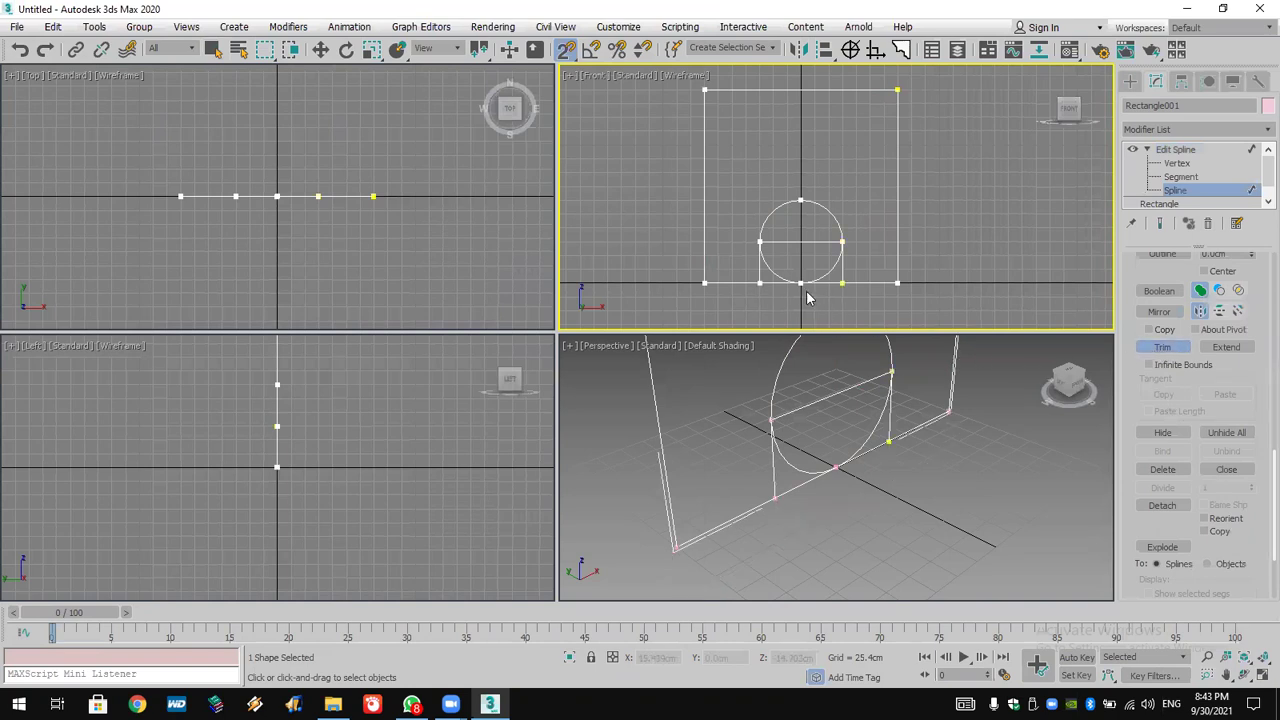
{"action": "left_click", "coordinate": [791, 276]}
{"action": "left_click", "coordinate": [830, 268]}
{"action": "left_click", "coordinate": [797, 281]}
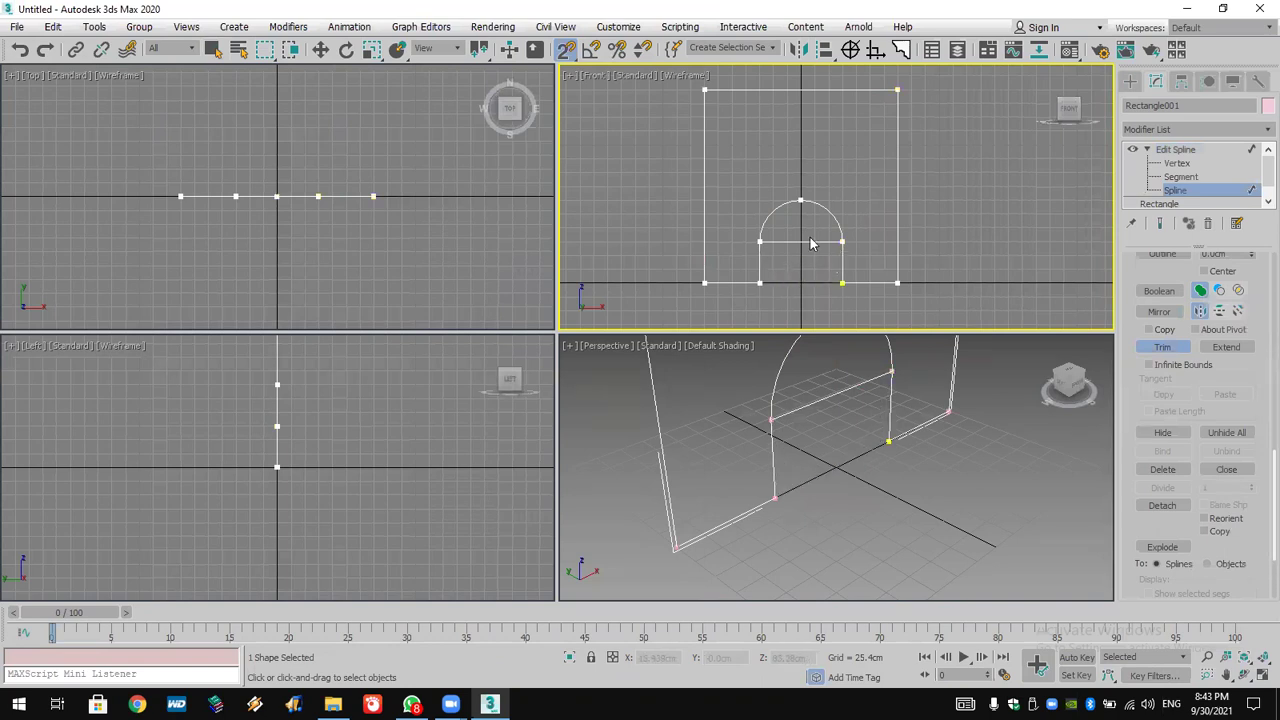
{"action": "left_click", "coordinate": [812, 241]}
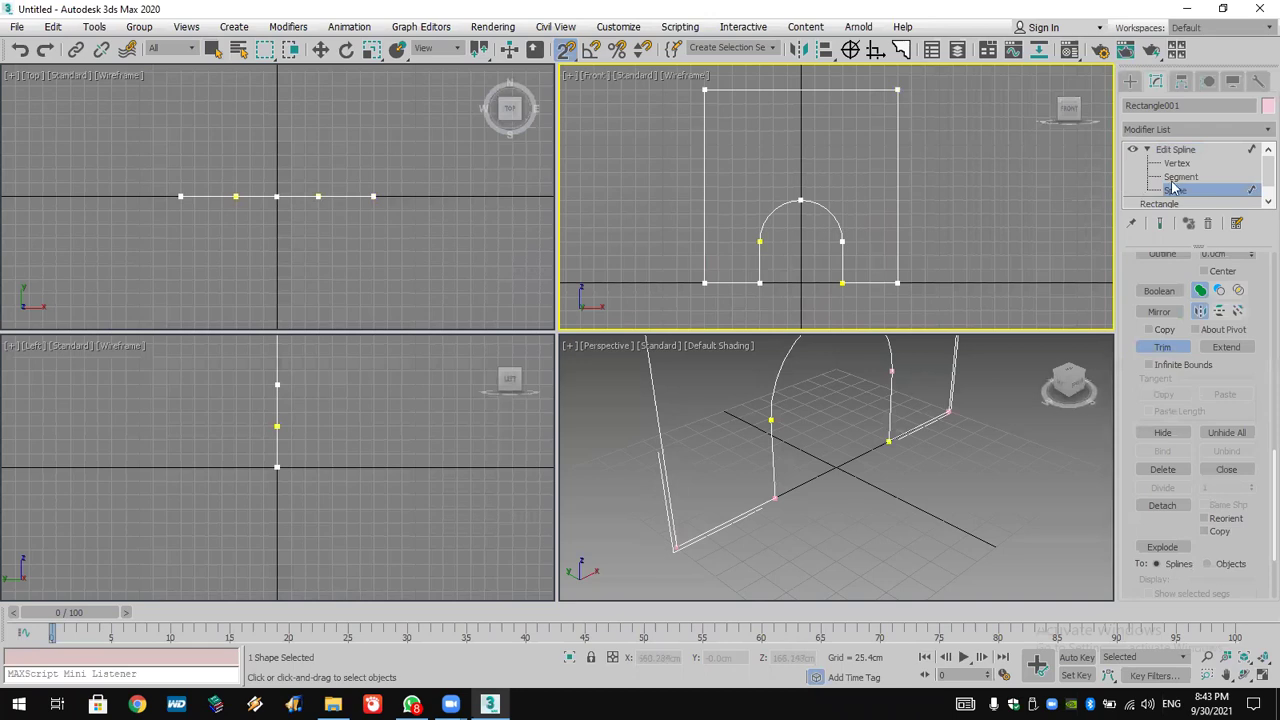
Weld all vertices of the trimmed outline with a 0.254 cm threshold.
{"action": "key", "text": "1"}
{"action": "key", "text": "w"}
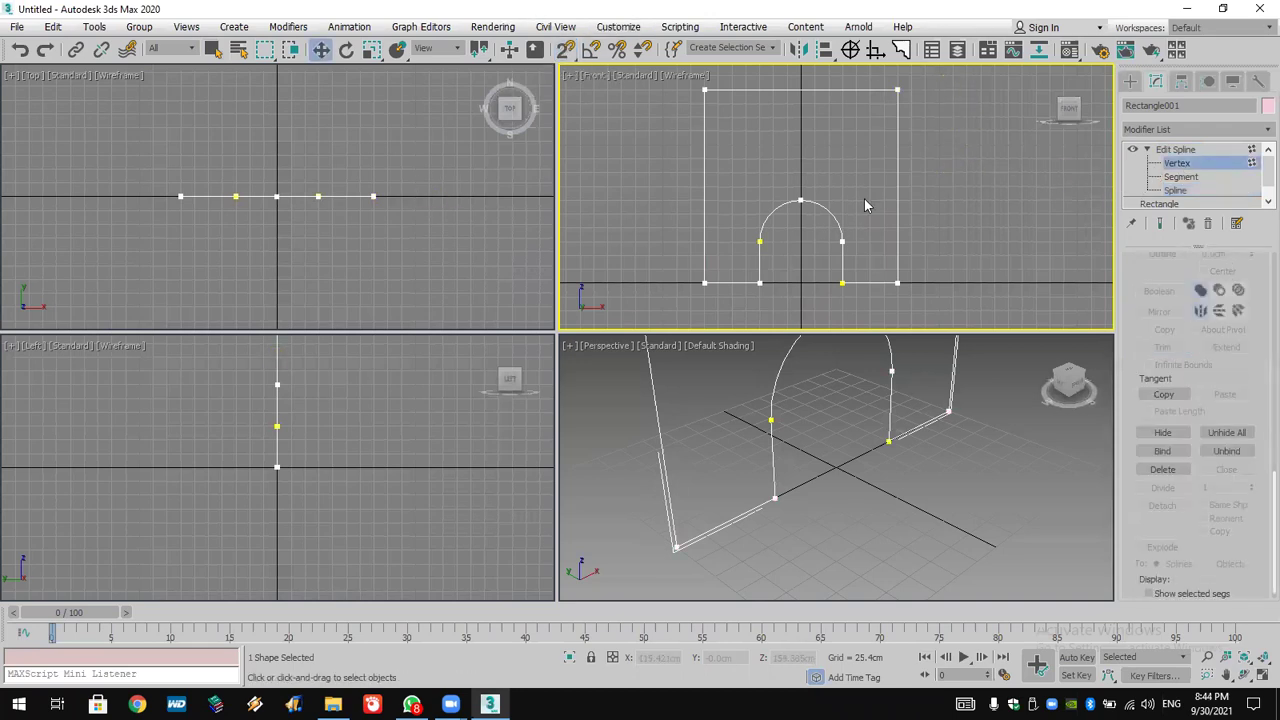
{"action": "key", "text": "ctrl+a"}
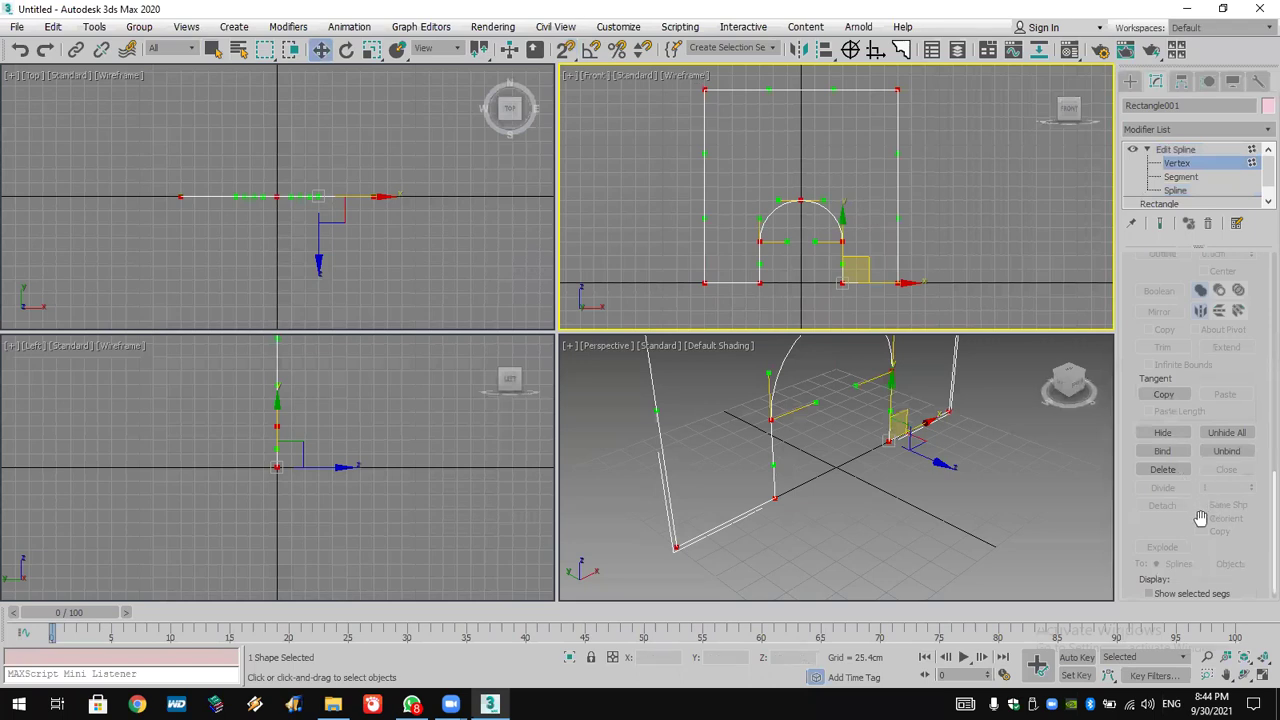
{"action": "scroll", "coordinate": [1200, 517], "scroll_direction": "up", "scroll_amount": 4}
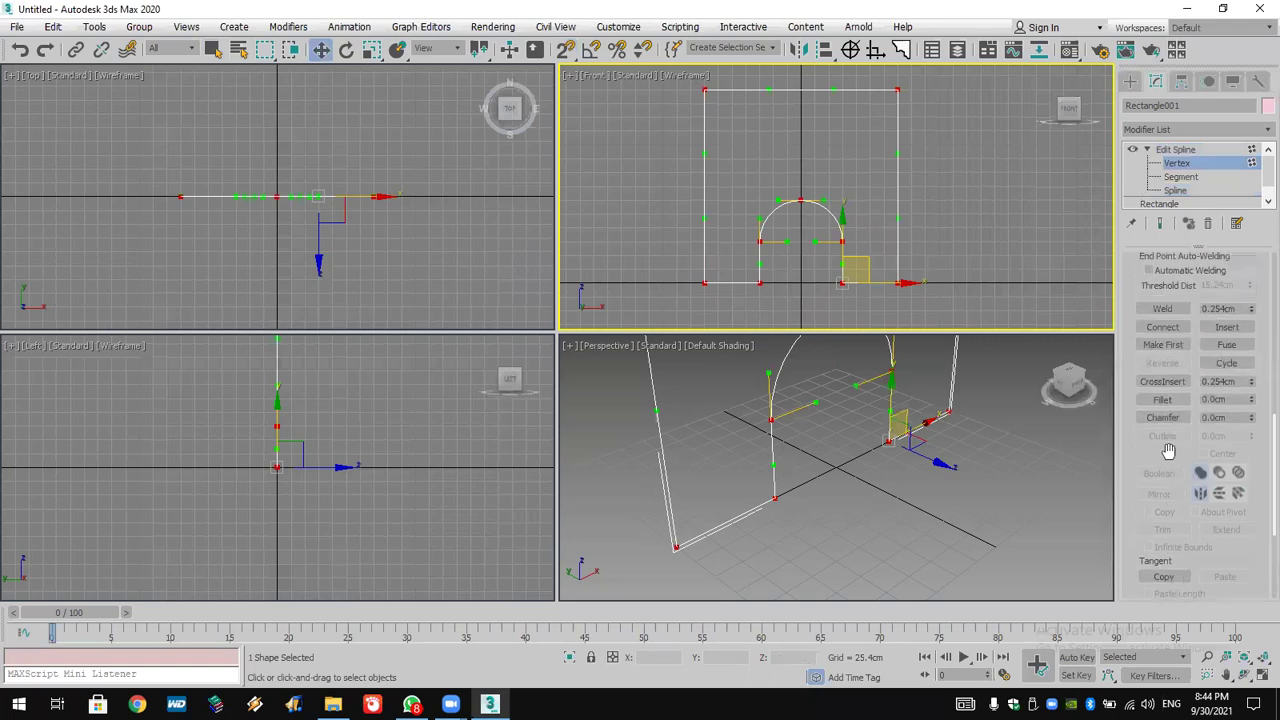
{"action": "left_click", "coordinate": [1163, 309]}
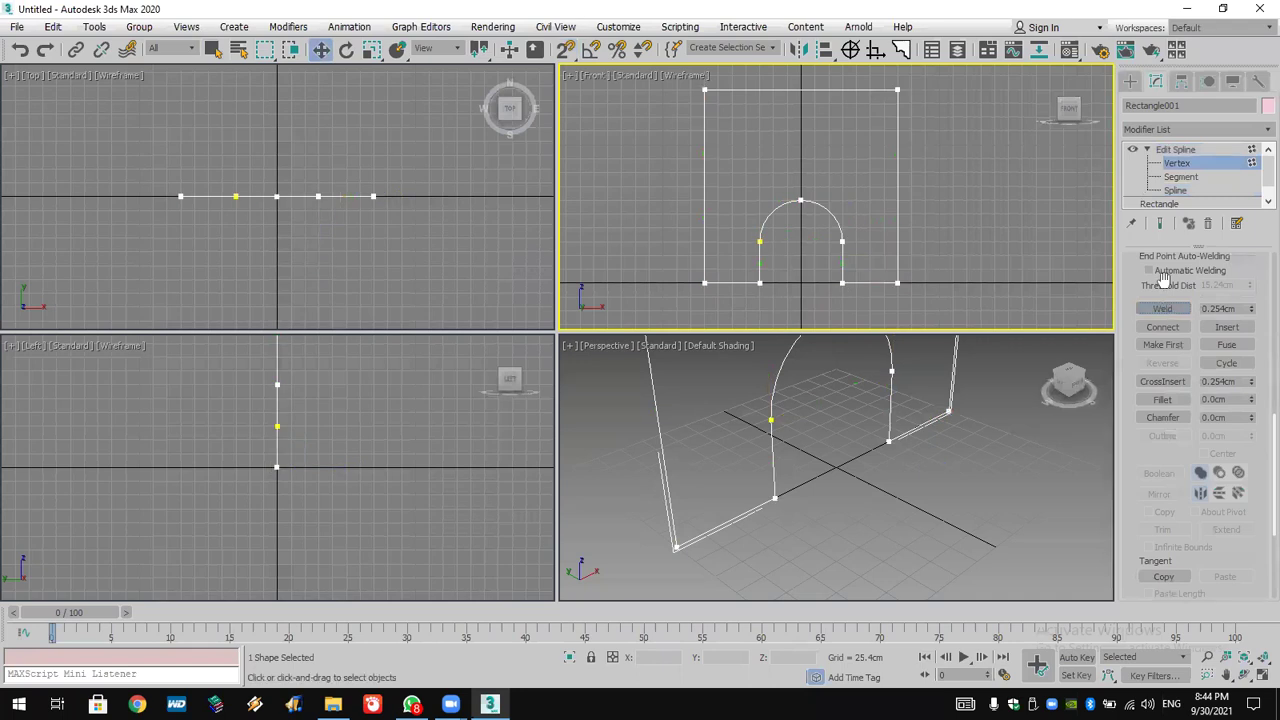
{"action": "left_click_drag", "start_coordinate": [940, 108], "coordinate": [643, 80]}
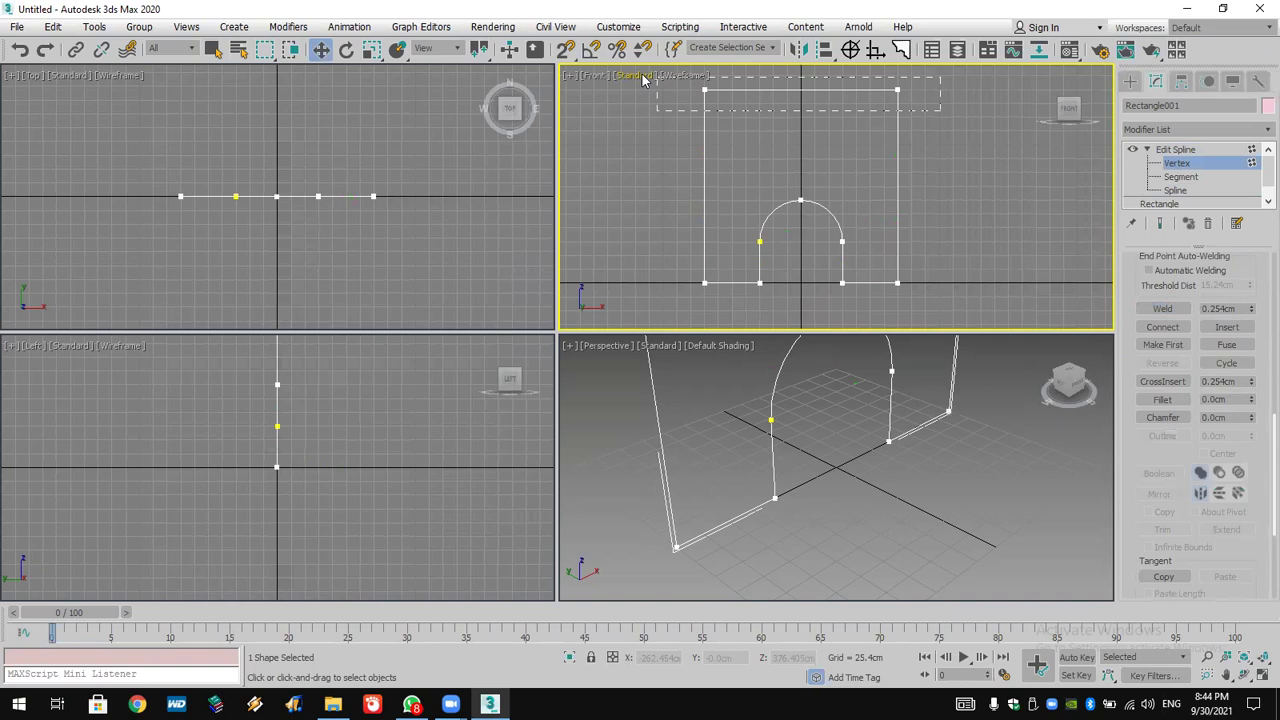
{"action": "left_click_drag", "start_coordinate": [643, 80], "coordinate": [645, 81]}
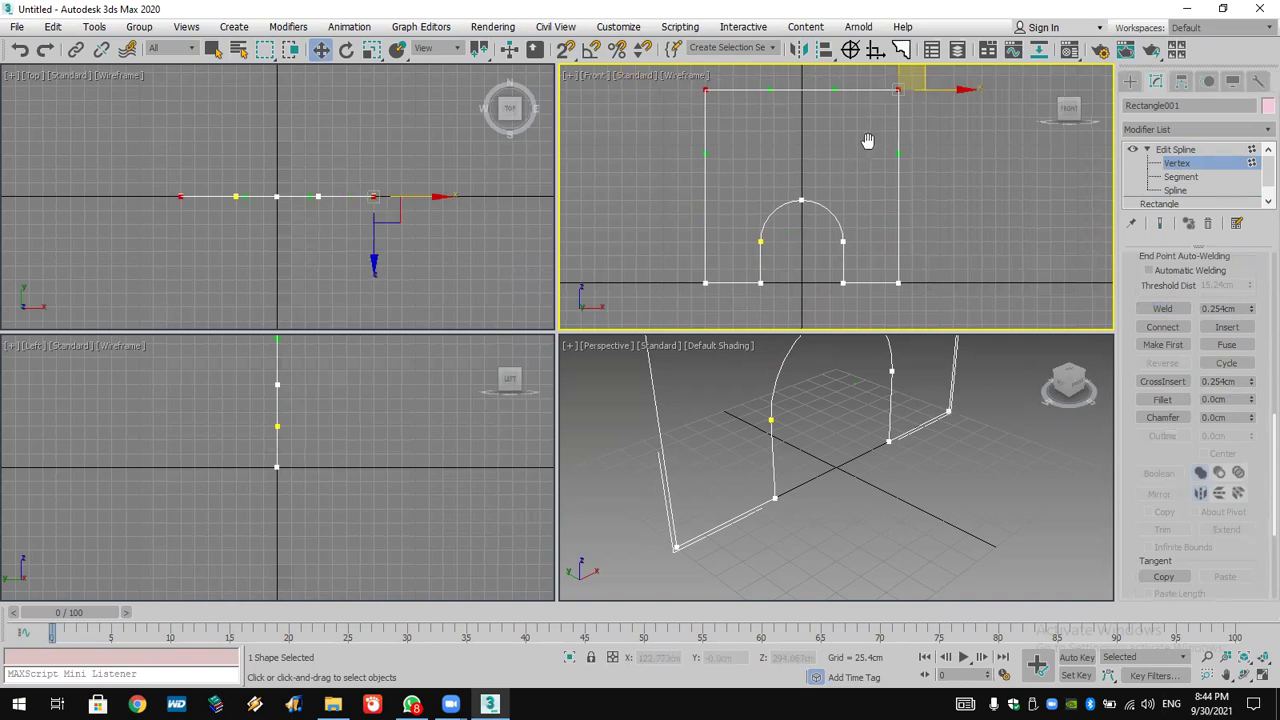
{"action": "middle_click_drag", "start_coordinate": [874, 129], "coordinate": [877, 194]}
{"action": "left_click", "coordinate": [917, 232]}
{"action": "left_click", "coordinate": [899, 158]}
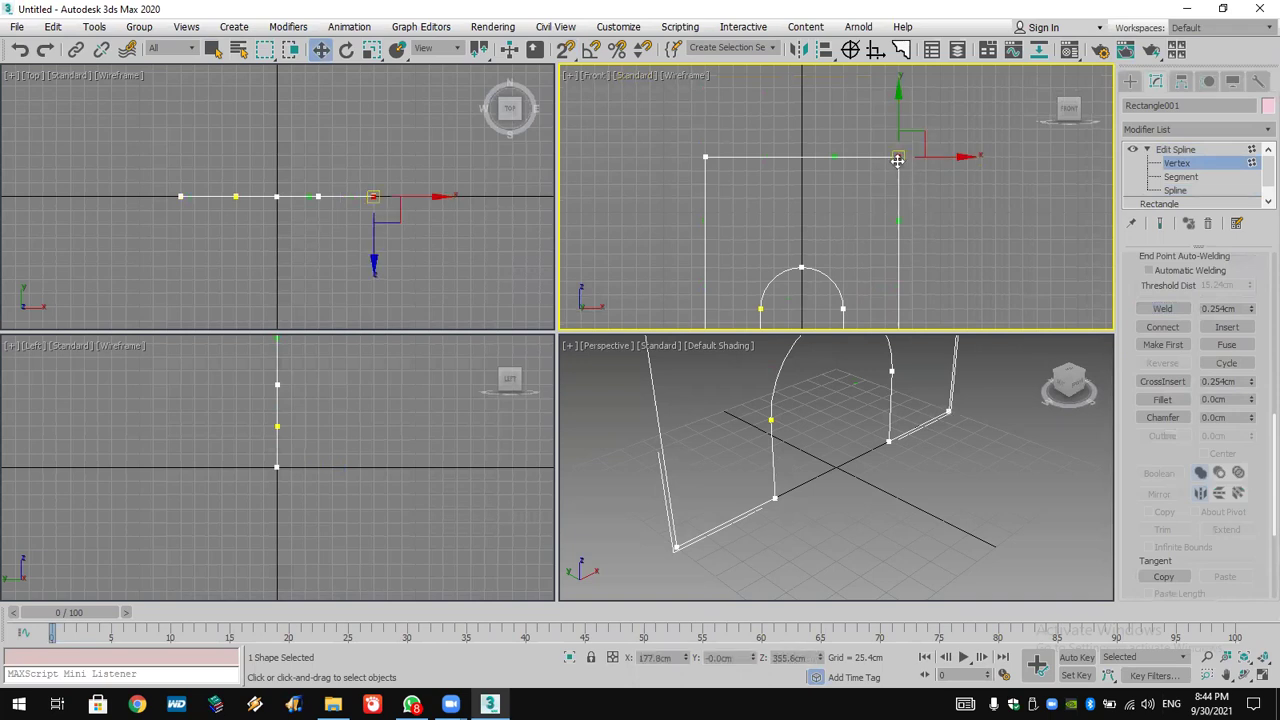
{"action": "mouse_move", "coordinate": [903, 222]}
{"action": "left_mouse_down"}
{"action": "mouse_move", "coordinate": [977, 209]}
{"action": "mouse_move", "coordinate": [1017, 157]}
{"action": "mouse_move", "coordinate": [921, 231]}
{"action": "left_mouse_up"}
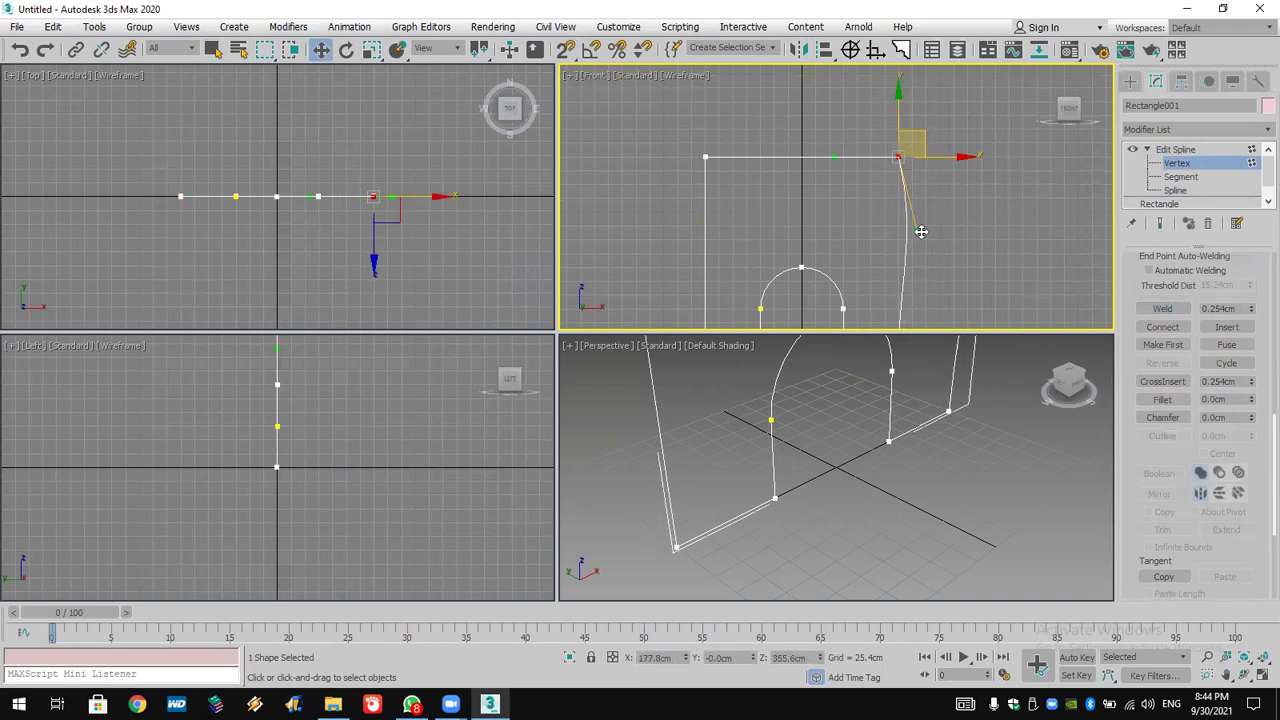
{"action": "right_click", "coordinate": [921, 230]}
Convert the outline's two top vertices to the Corner type.
{"action": "left_click_drag", "start_coordinate": [985, 123], "coordinate": [675, 184]}
{"action": "left_click", "coordinate": [705, 158]}
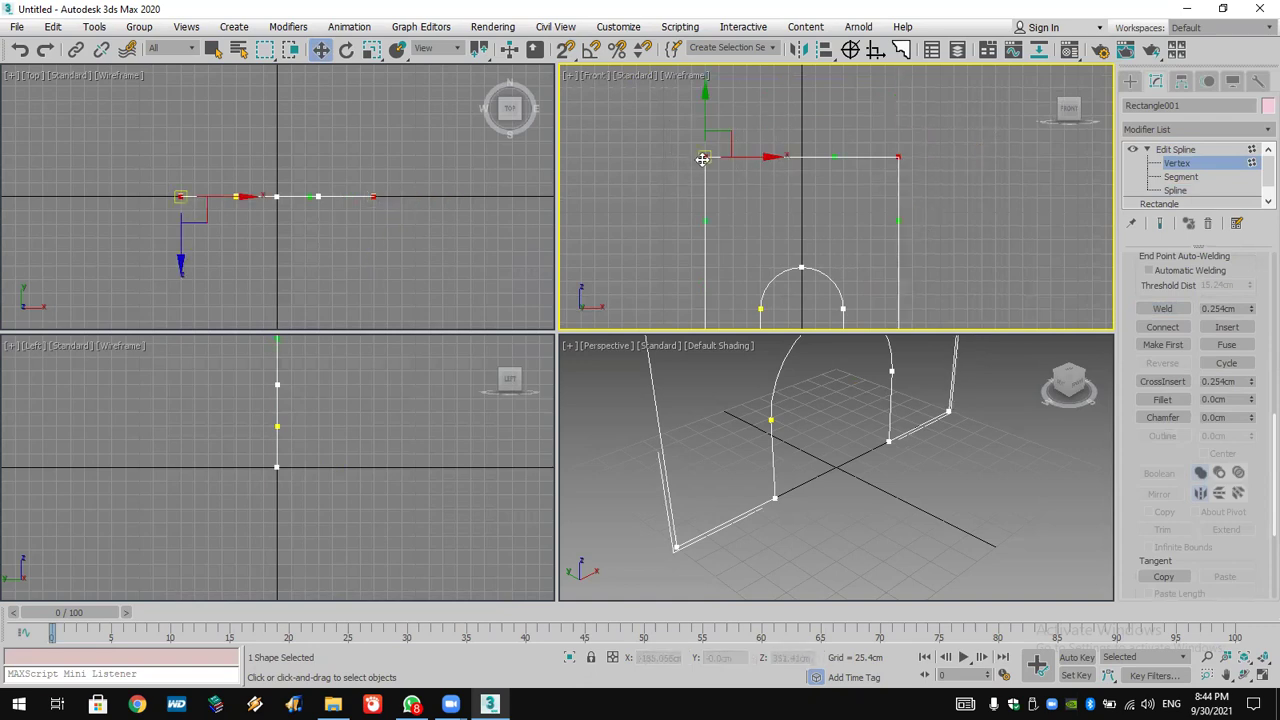
{"action": "right_click", "coordinate": [703, 163]}
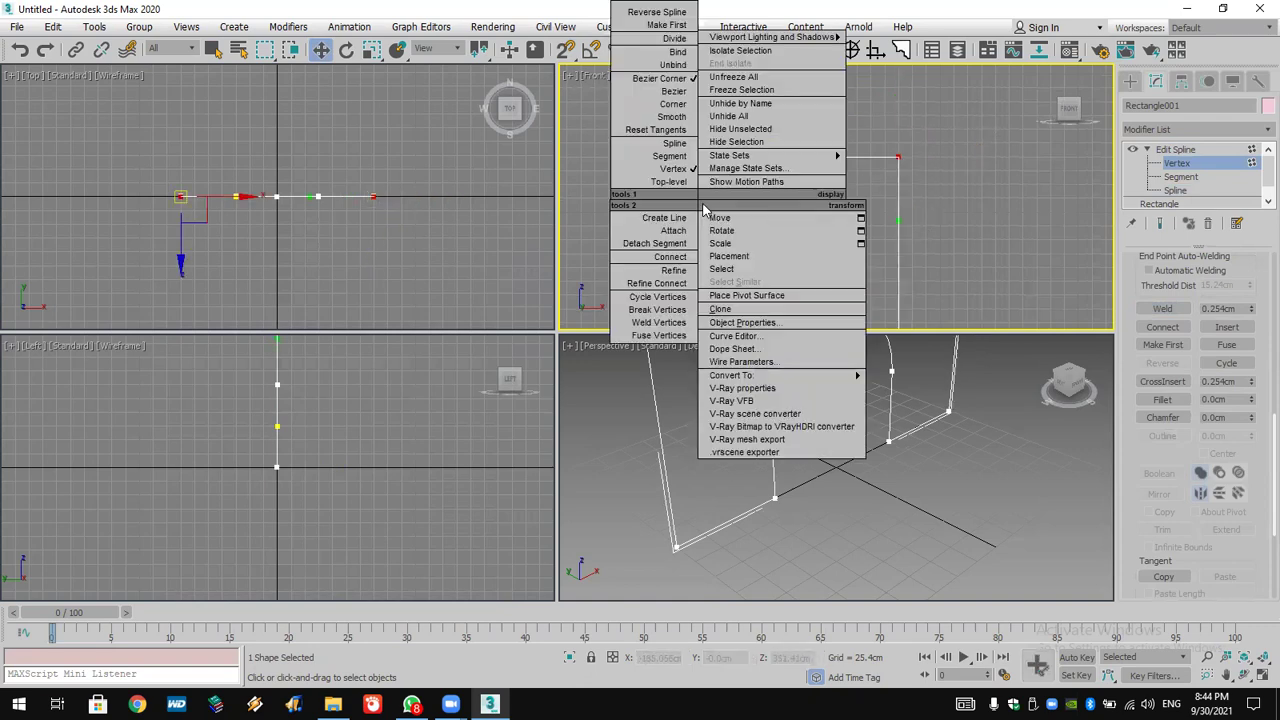
{"action": "left_click", "coordinate": [676, 106]}
Convert the outline's four bottom vertices to the Corner type.
{"action": "scroll", "coordinate": [737, 177], "scroll_direction": "down", "scroll_amount": 3}
{"action": "left_click_drag", "start_coordinate": [851, 237], "coordinate": [697, 193]}
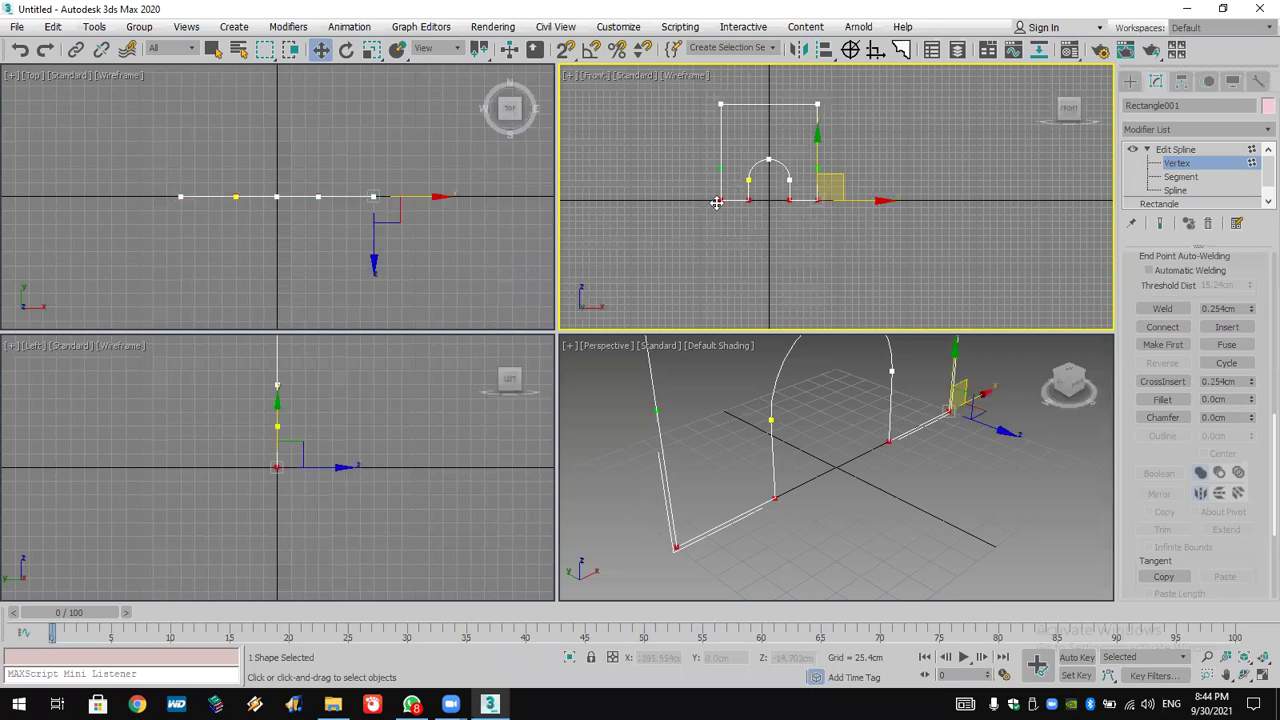
{"action": "left_click", "coordinate": [717, 202]}
{"action": "right_click", "coordinate": [717, 202]}
{"action": "left_click", "coordinate": [697, 117]}
{"action": "left_click", "coordinate": [817, 199]}
{"action": "middle_click_drag", "start_coordinate": [820, 196], "coordinate": [891, 275]}
{"action": "scroll", "coordinate": [893, 278], "scroll_direction": "up", "scroll_amount": 2}
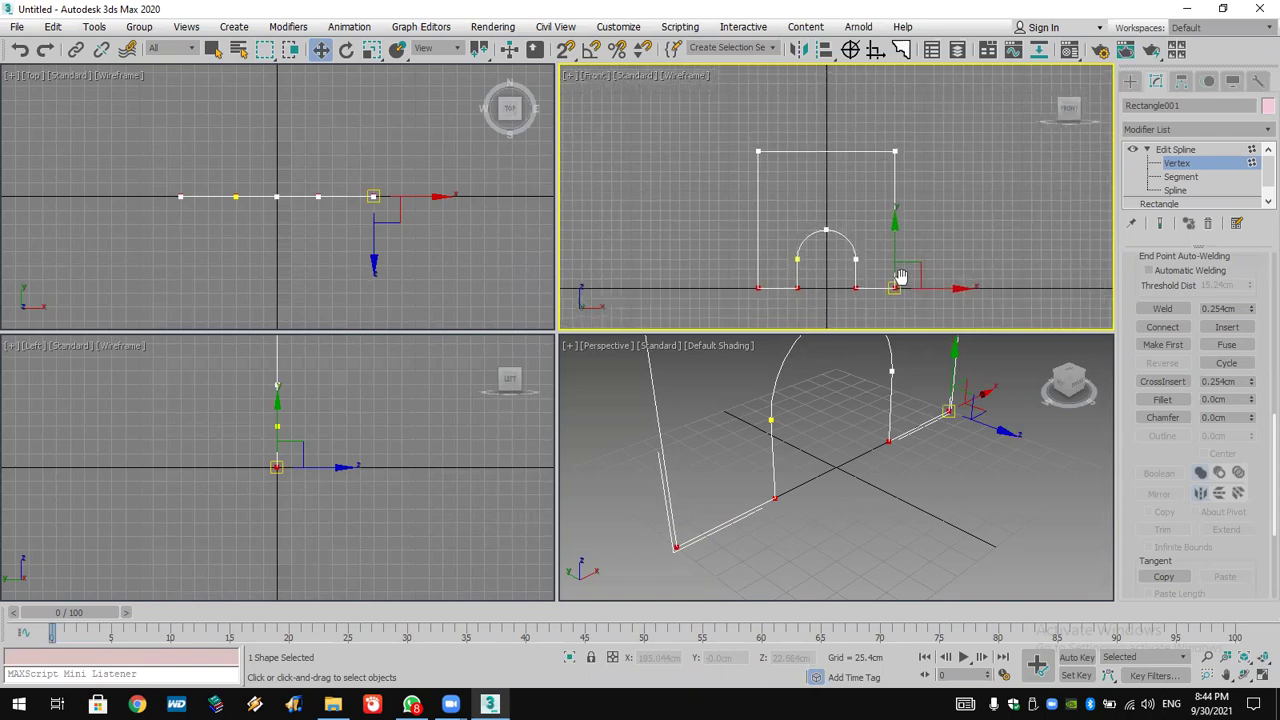
Convert the arch's apex vertex to the Corner type to give the opening a pointed top.
{"action": "left_click", "coordinate": [1263, 688]}
{"action": "middle_click_drag", "start_coordinate": [749, 447], "coordinate": [808, 408]}
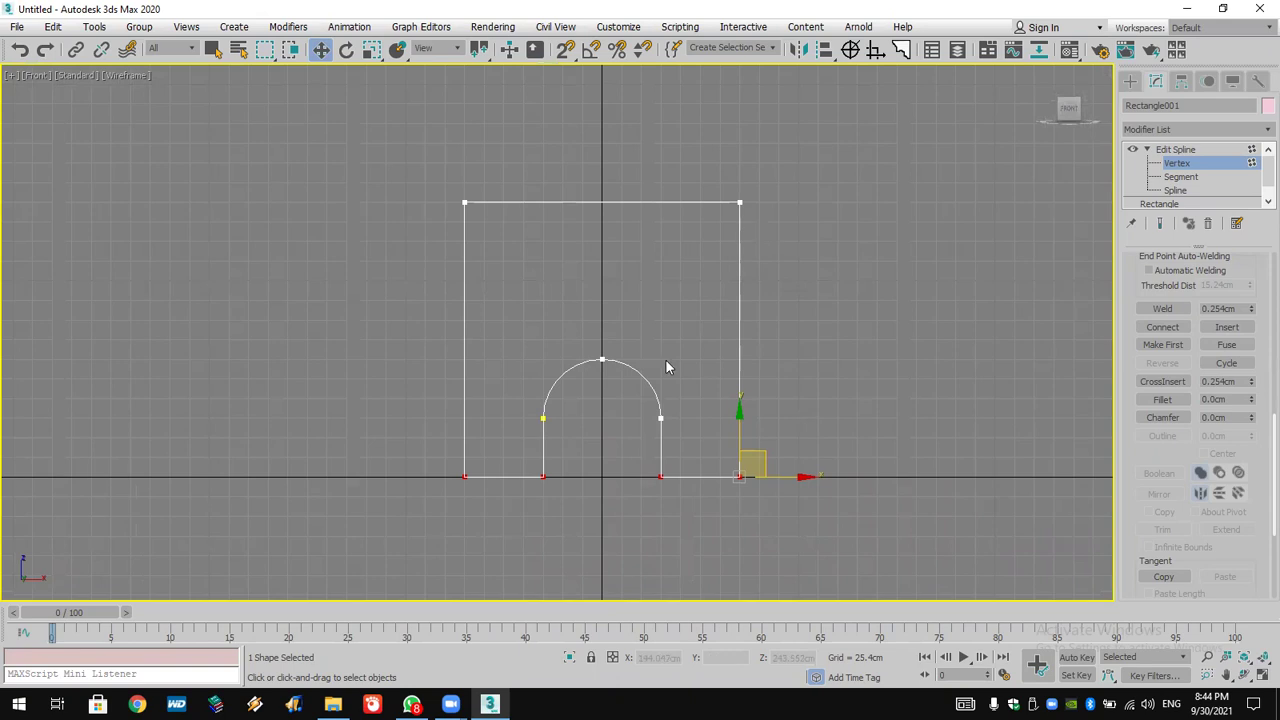
{"action": "scroll", "coordinate": [626, 390], "scroll_direction": "up", "scroll_amount": 5}
{"action": "scroll", "coordinate": [624, 361], "scroll_direction": "down", "scroll_amount": 5}
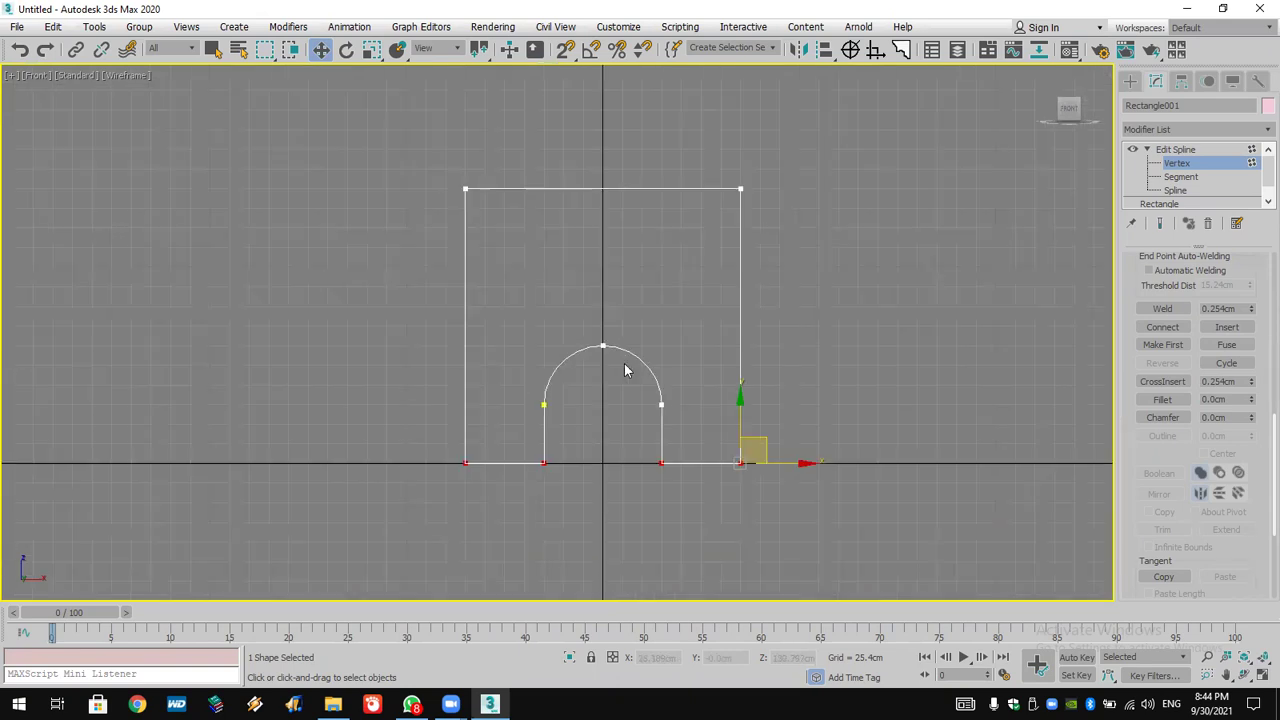
{"action": "left_click", "coordinate": [601, 346]}
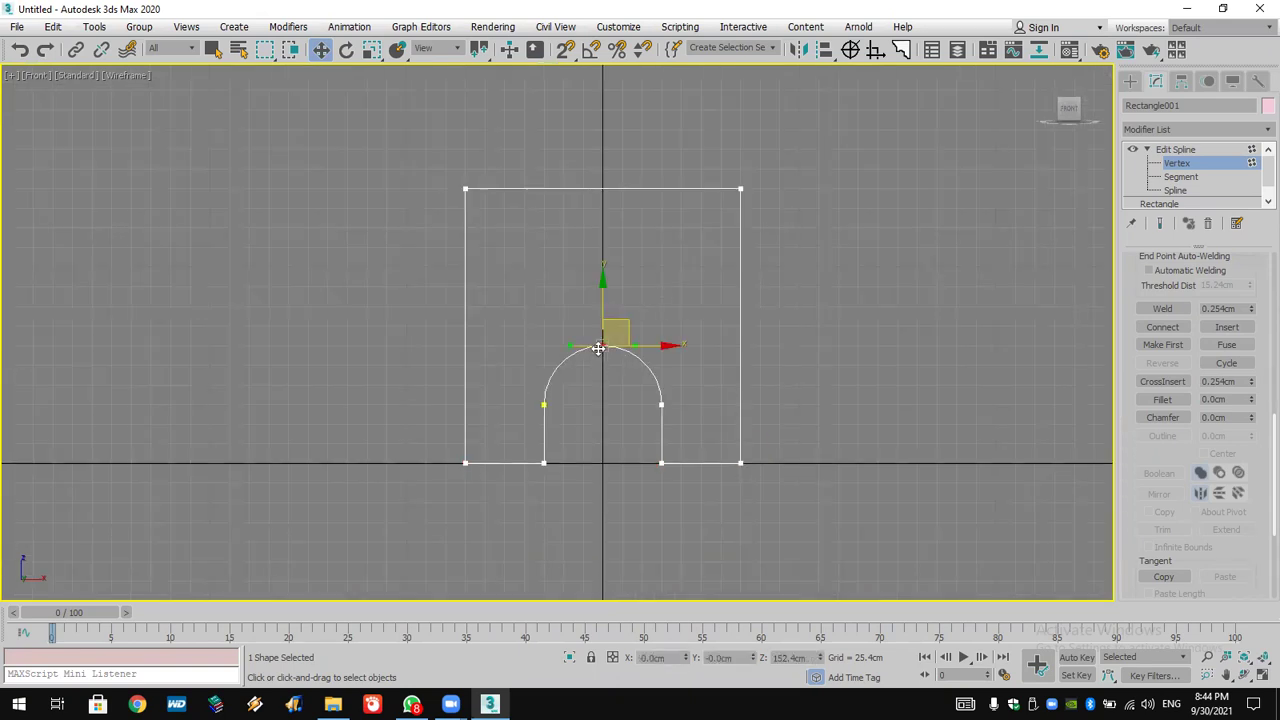
{"action": "right_click", "coordinate": [596, 341]}
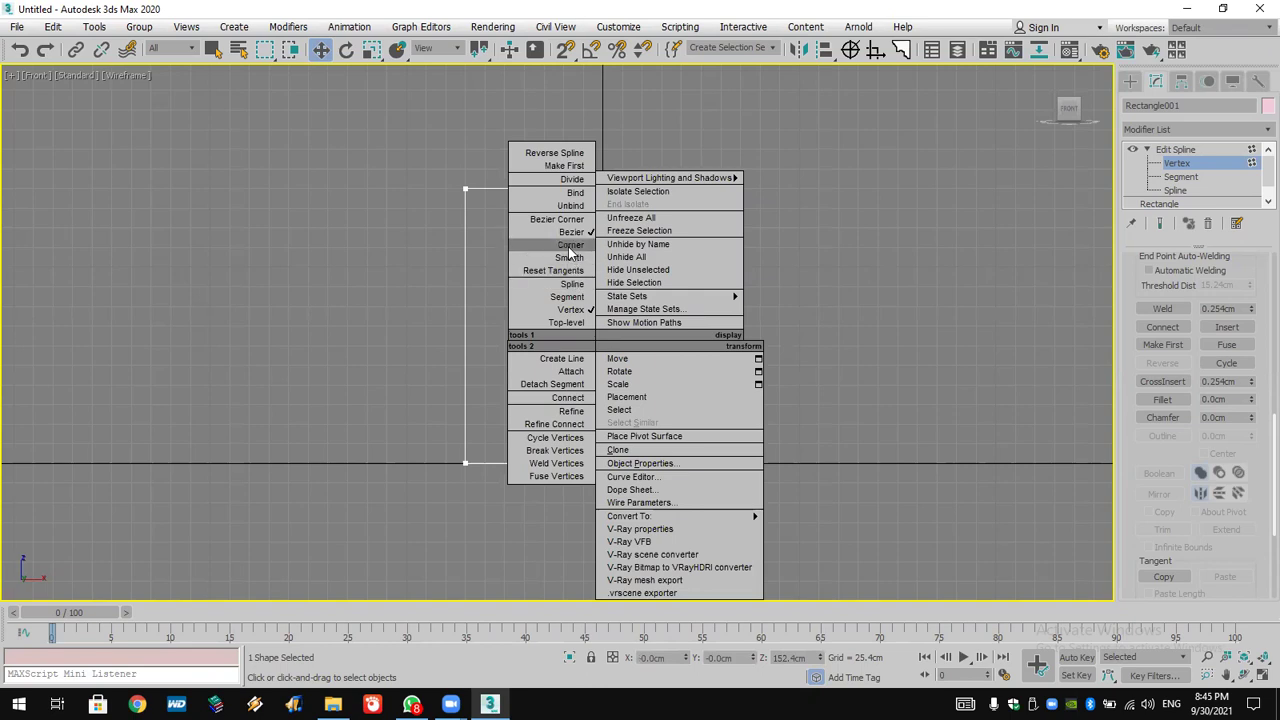
{"action": "left_click", "coordinate": [553, 270]}
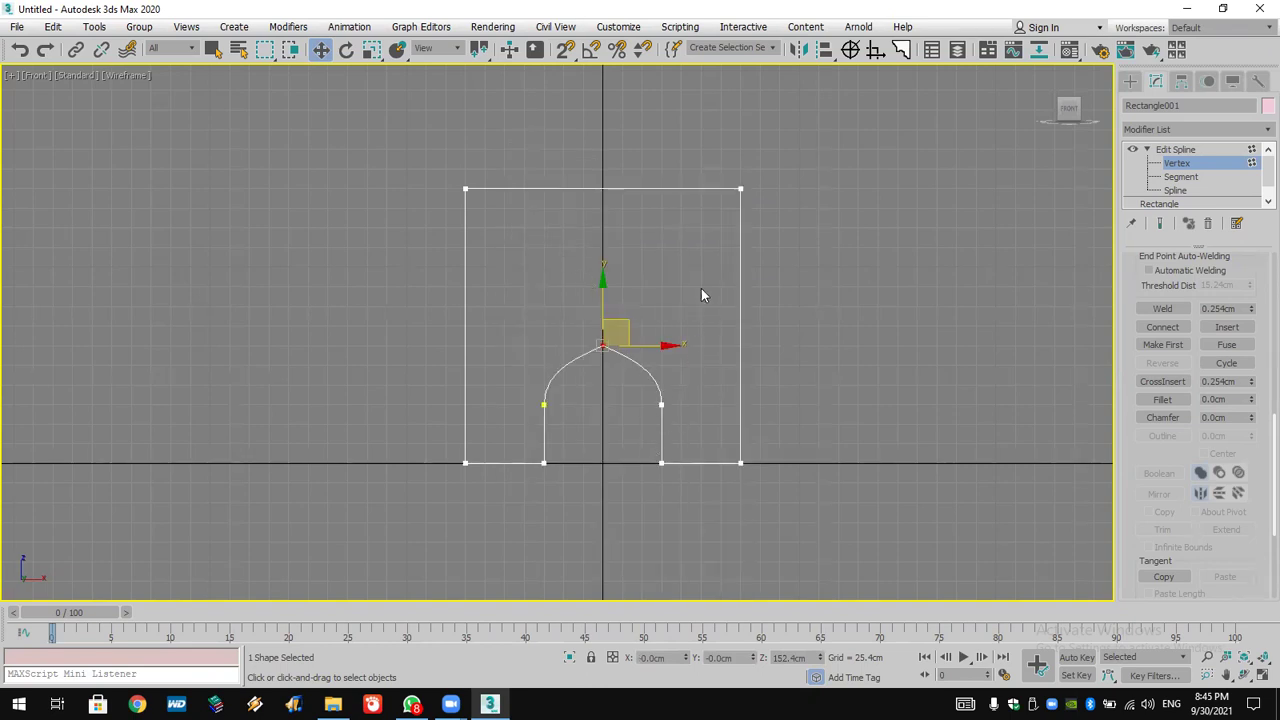
Raise the arch's apex and its two side vertices together by about 90 cm to make the opening taller.
{"action": "left_click_drag", "start_coordinate": [514, 438], "coordinate": [516, 436]}
{"action": "left_click_drag", "start_coordinate": [548, 352], "coordinate": [545, 280]}
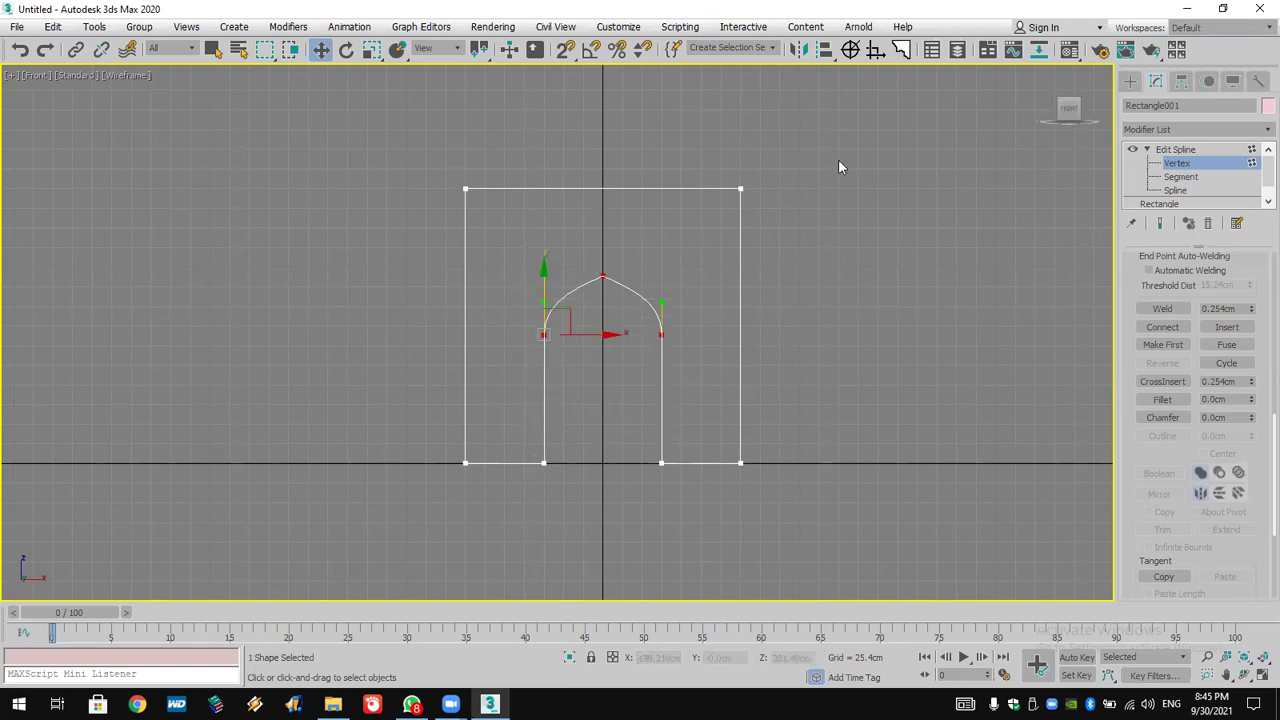
{"action": "left_click", "coordinate": [880, 220]}
Smooth the arch curve by enabling Adaptive interpolation on the base Rectangle.
{"action": "scroll", "coordinate": [643, 303], "scroll_direction": "up", "scroll_amount": 6}
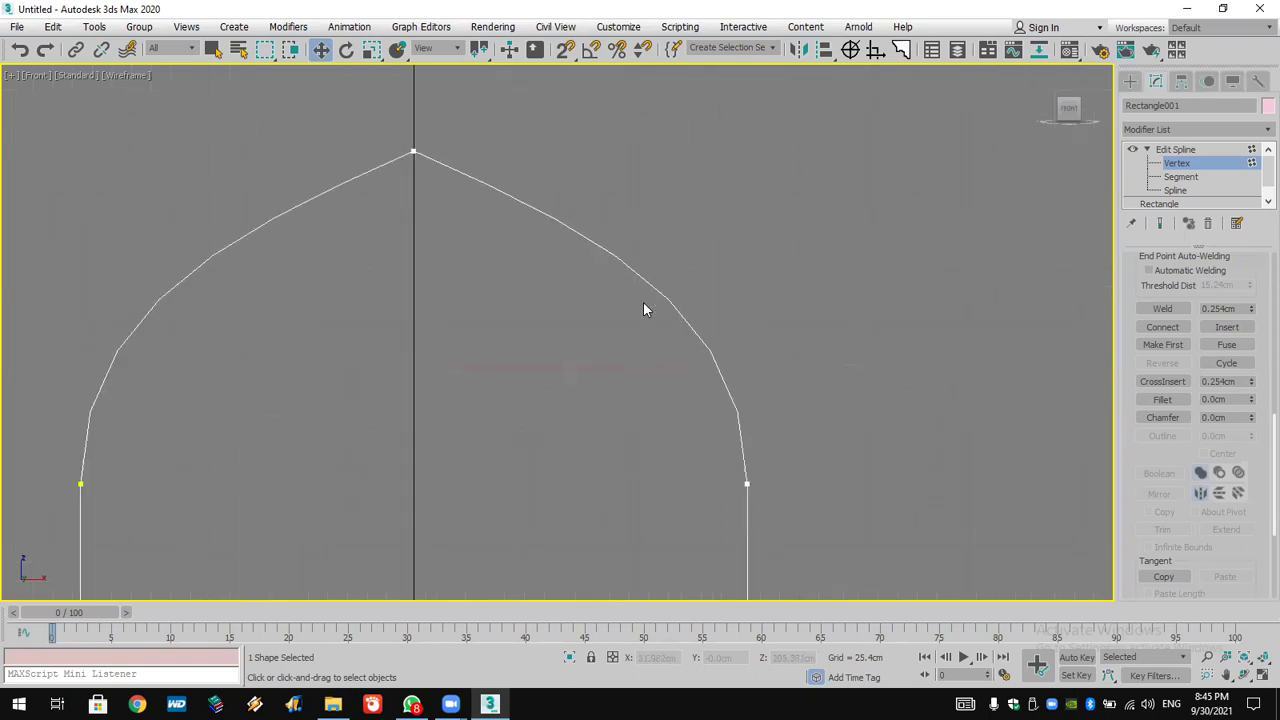
{"action": "left_click", "coordinate": [1162, 203]}
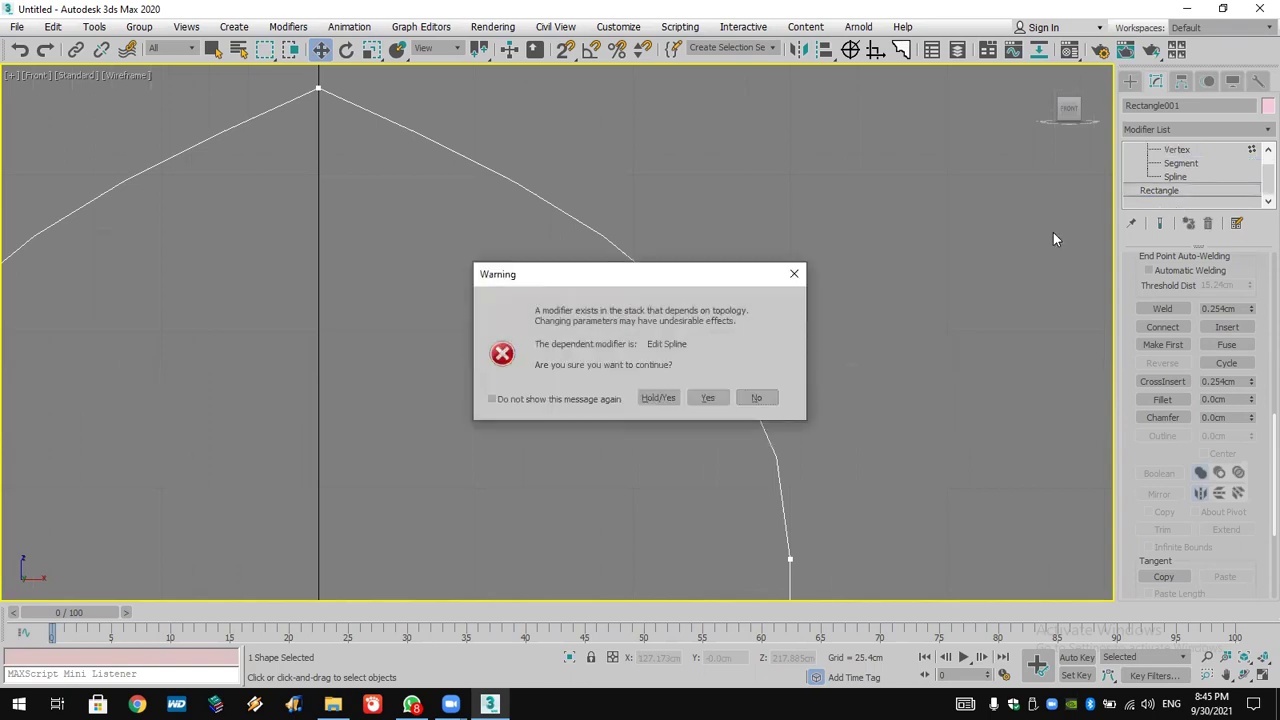
{"action": "left_click", "coordinate": [710, 397]}
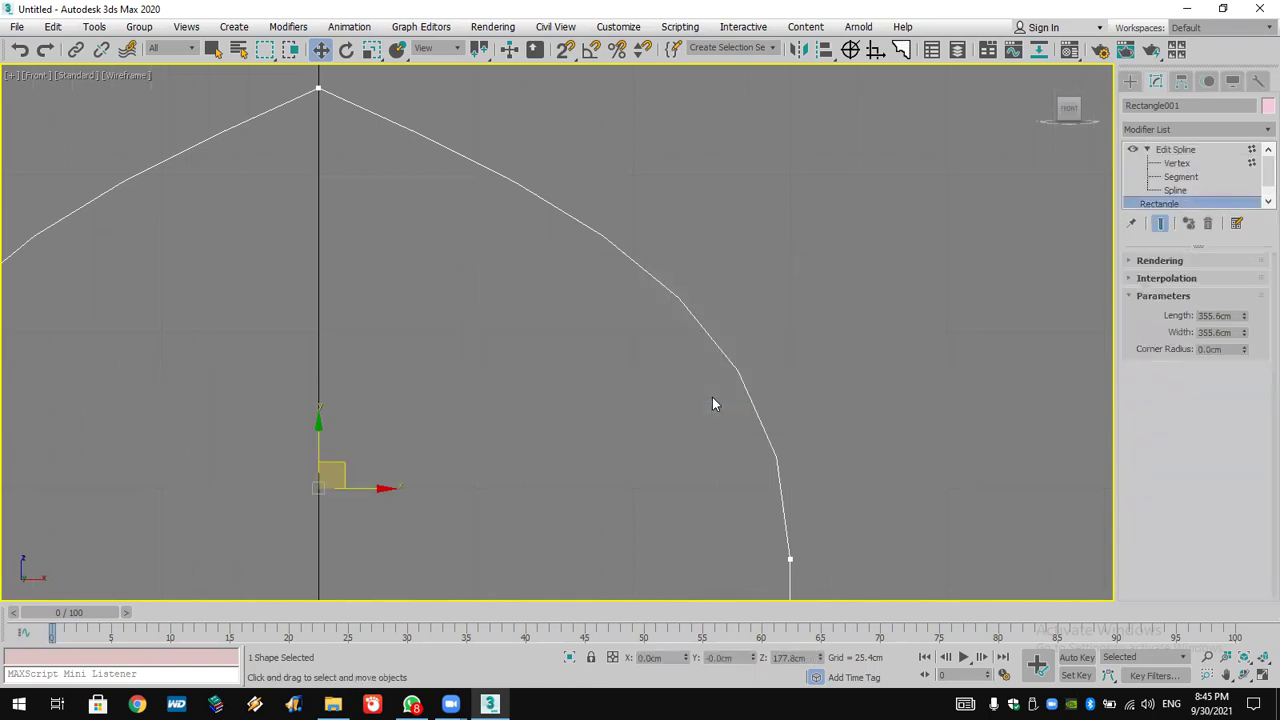
{"action": "left_click", "coordinate": [1162, 279]}
{"action": "left_click", "coordinate": [1213, 296]}
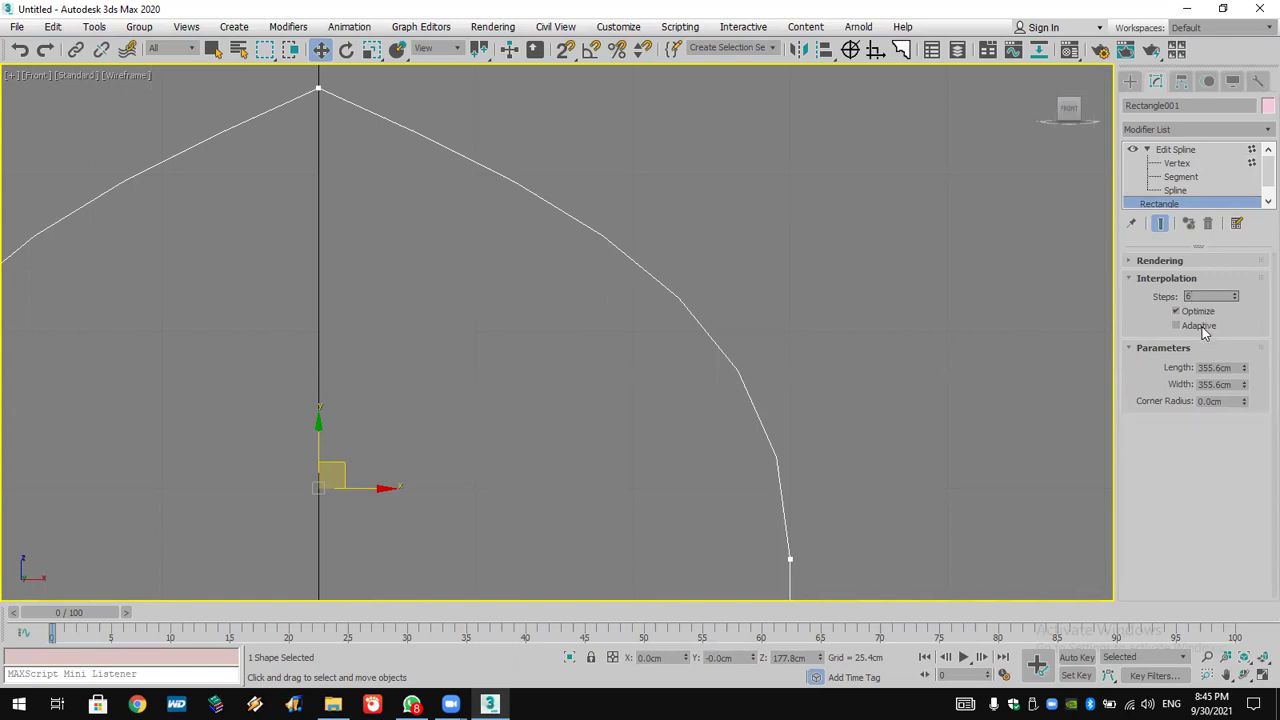
{"action": "left_click", "coordinate": [1195, 326]}
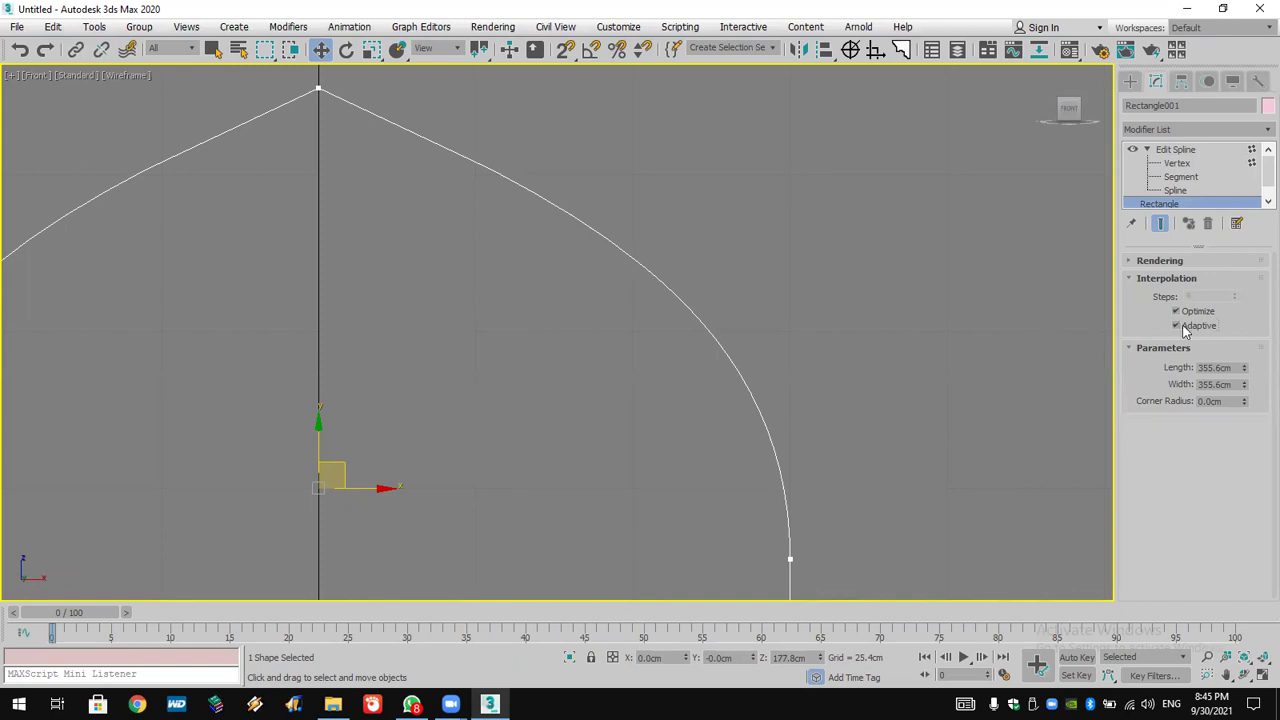
{"action": "scroll", "coordinate": [704, 316], "scroll_direction": "down", "scroll_amount": 5}
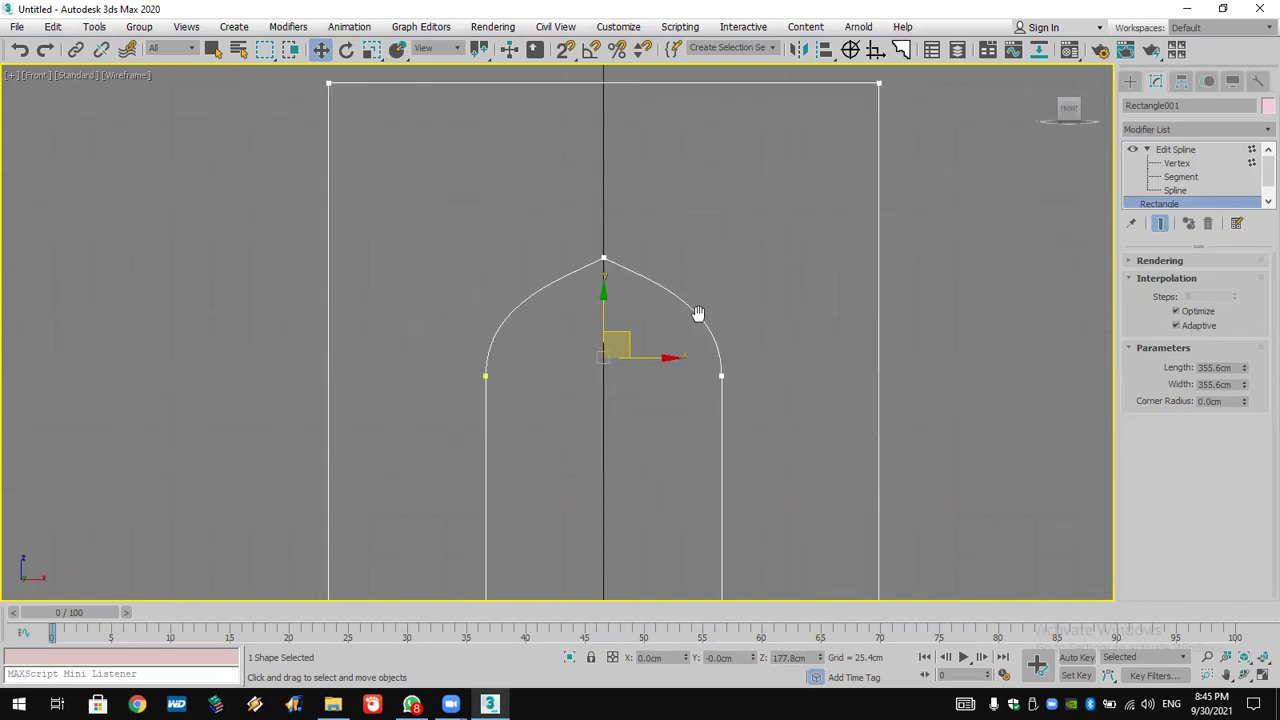
{"action": "scroll", "coordinate": [697, 311], "scroll_direction": "down", "scroll_amount": 3}
{"action": "scroll", "coordinate": [665, 316], "scroll_direction": "up", "scroll_amount": 4}
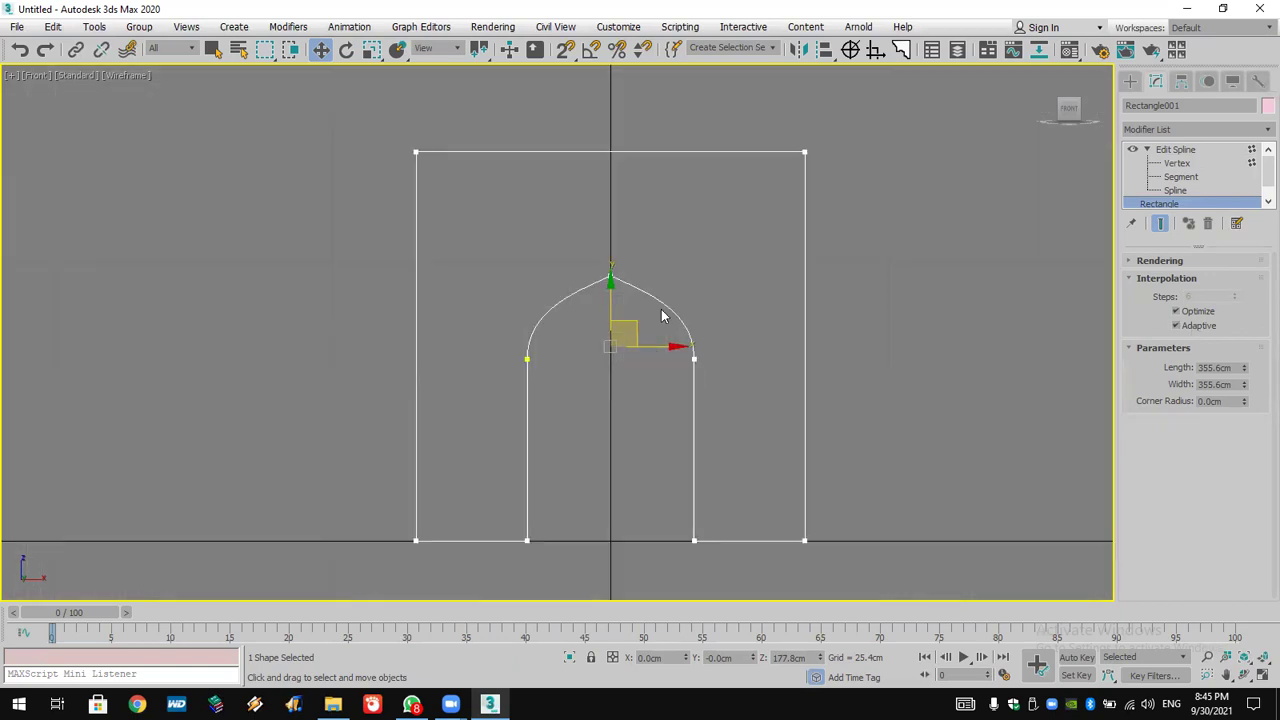
Add an Extrude modifier to the outline and place it above Edit Spline in the modifier stack.
{"action": "left_click", "coordinate": [1227, 129]}
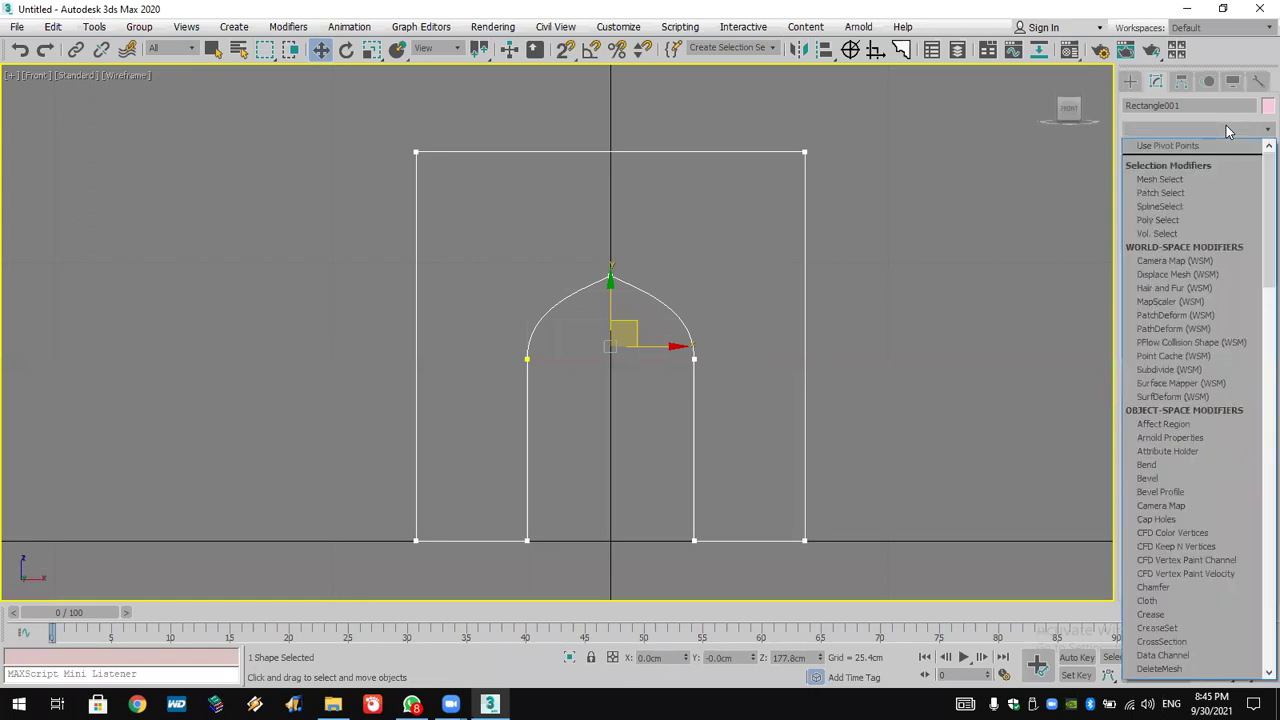
{"action": "scroll", "coordinate": [1184, 214], "scroll_direction": "down", "scroll_amount": 15}
{"action": "left_click", "coordinate": [1147, 215]}
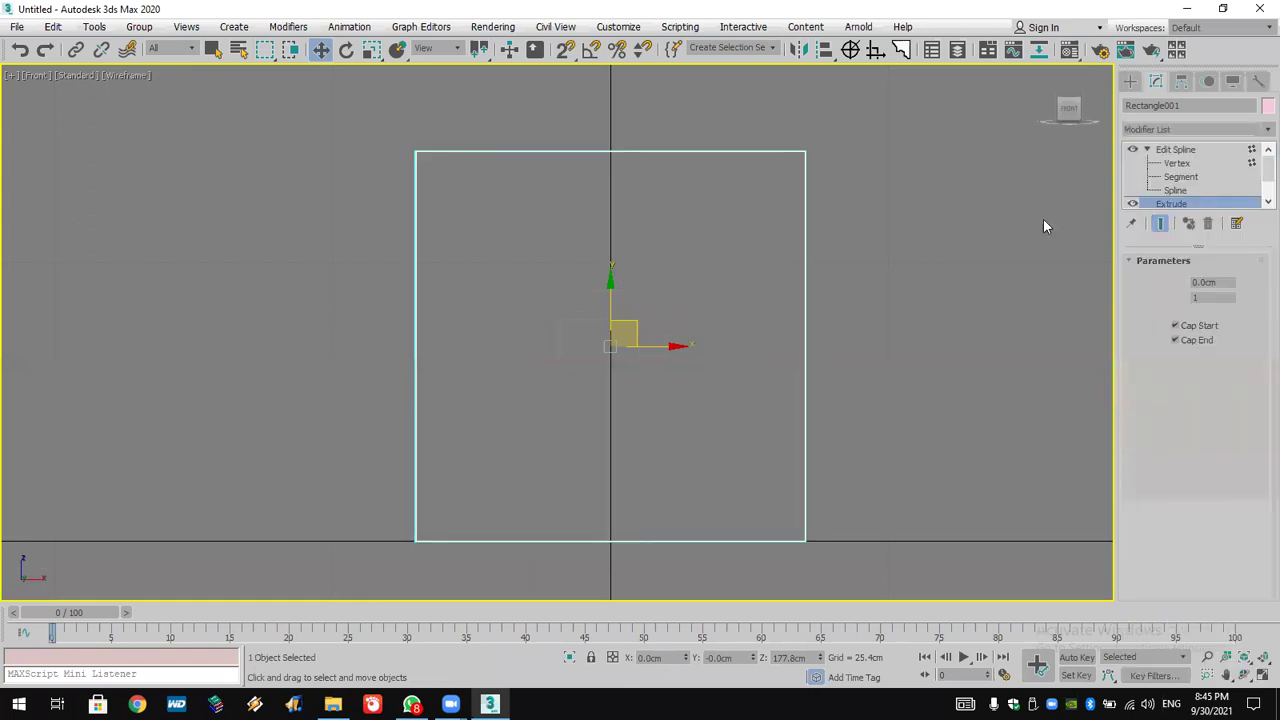
{"action": "left_click_drag", "start_coordinate": [1173, 205], "coordinate": [1184, 149]}
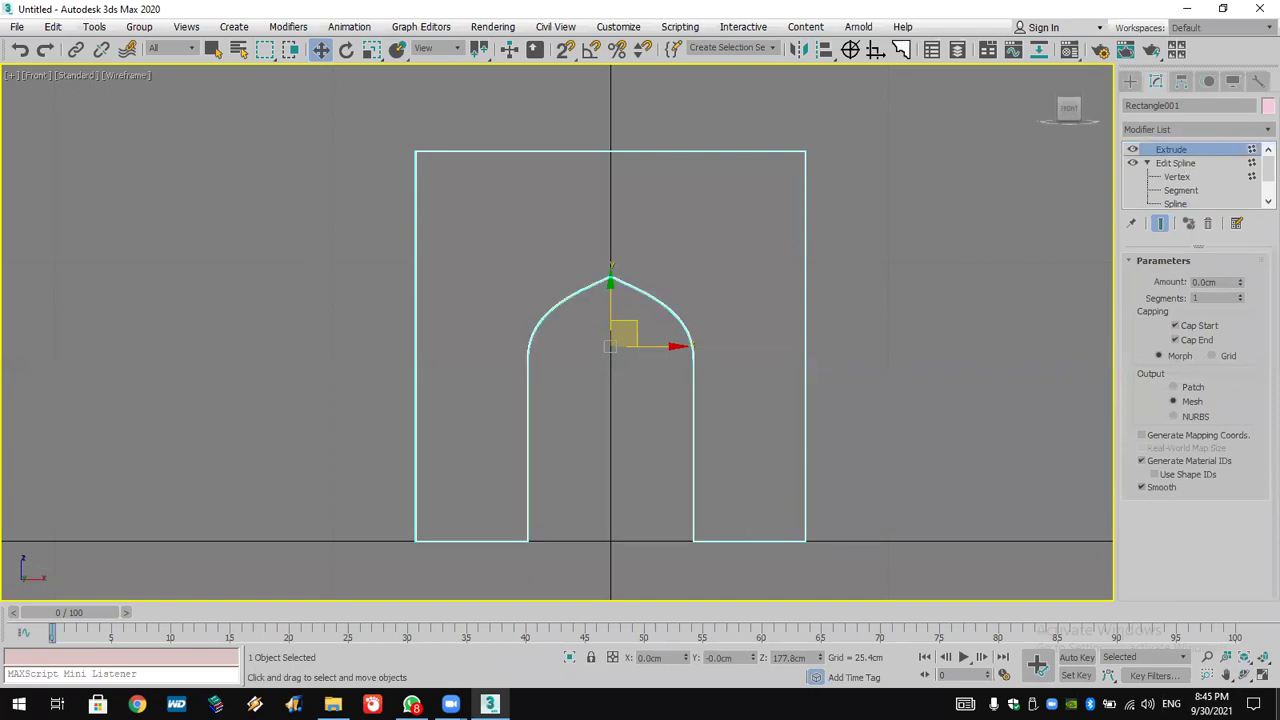
Set the wall's extrusion amount to 130.81 cm, checking the thickness in the perspective view.
{"action": "left_click", "coordinate": [1263, 675]}
{"action": "middle_click_drag", "start_coordinate": [975, 515], "coordinate": [955, 497]}
{"action": "scroll", "coordinate": [955, 497], "scroll_direction": "down", "scroll_amount": 3}
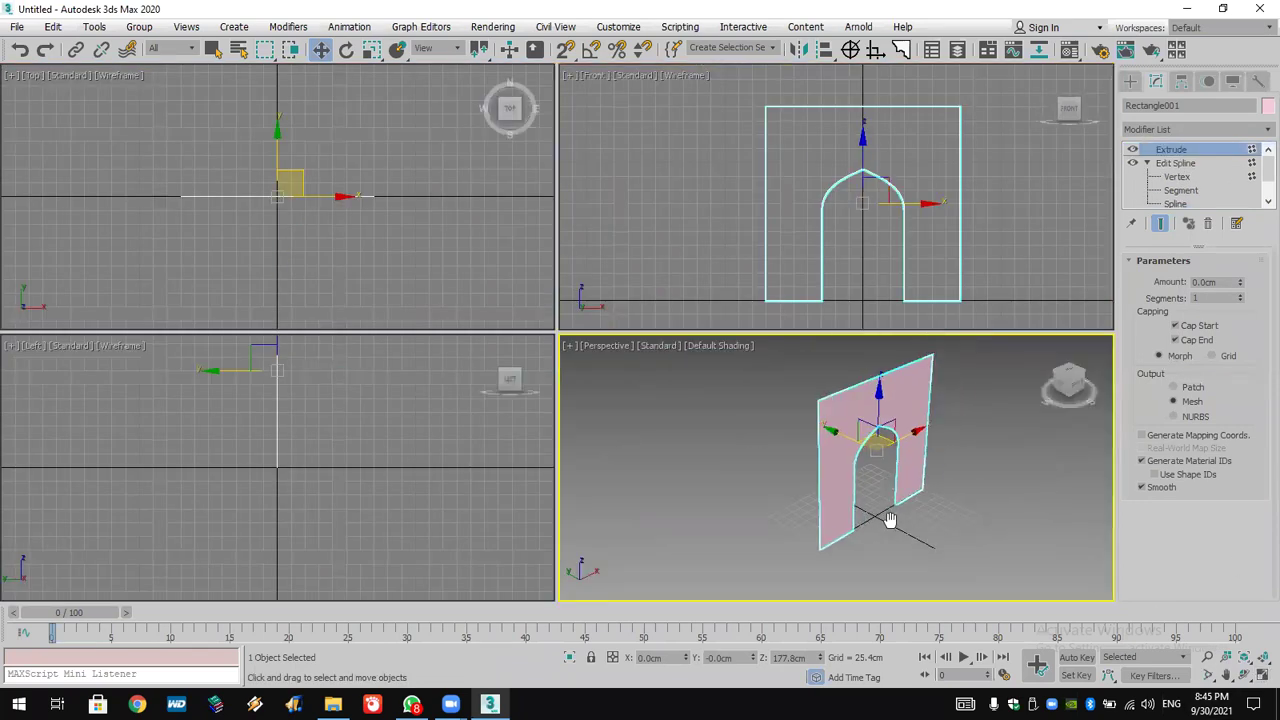
{"action": "left_click_drag", "start_coordinate": [1240, 287], "coordinate": [1248, 202]}
At the Segment level of Edit Spline, copy the inner arch segments about 435 cm along X, clear of the wall.
{"action": "middle_click_drag", "start_coordinate": [886, 289], "coordinate": [810, 287]}
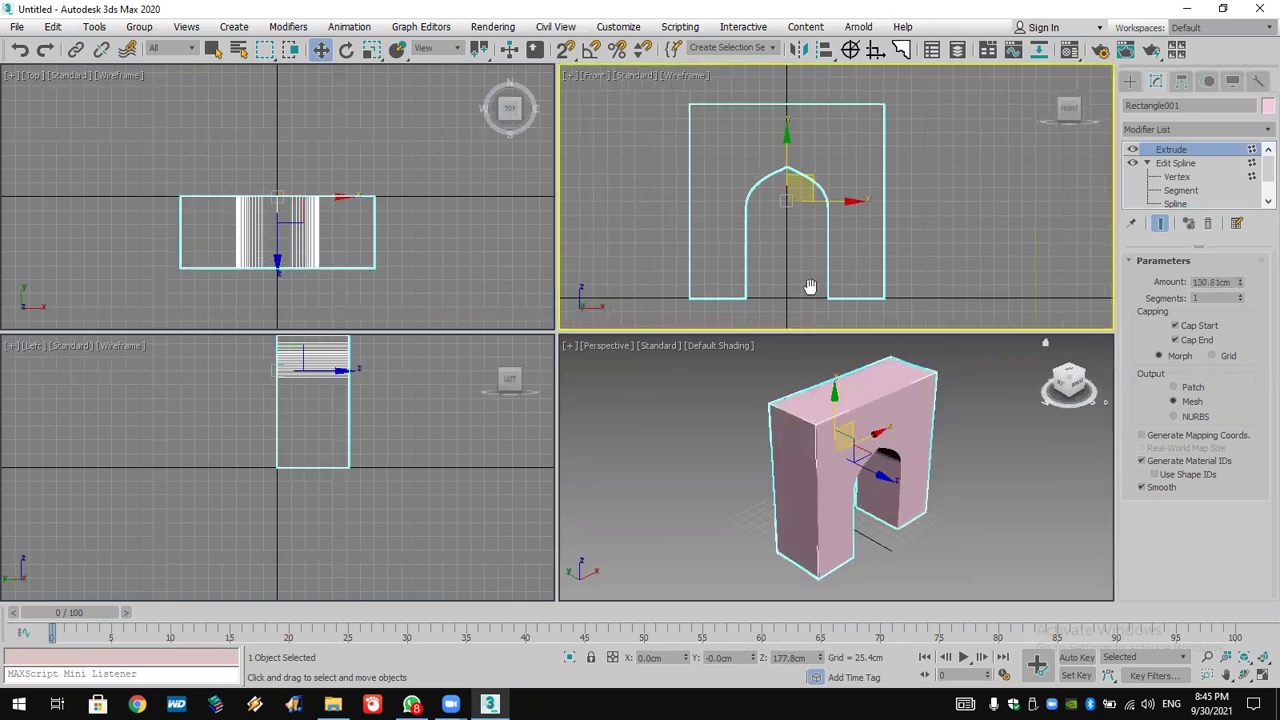
{"action": "scroll", "coordinate": [1205, 188], "scroll_direction": "down", "scroll_amount": 1}
{"action": "scroll", "coordinate": [1205, 188], "scroll_direction": "up", "scroll_amount": 1}
{"action": "left_click", "coordinate": [1175, 163]}
{"action": "key", "text": "2"}
{"action": "left_click_drag", "start_coordinate": [860, 149], "coordinate": [786, 206]}
{"action": "right_click", "coordinate": [786, 206]}
{"action": "left_click_drag", "start_coordinate": [823, 168], "coordinate": [700, 255]}
{"action": "left_click_drag", "start_coordinate": [831, 231], "coordinate": [1067, 230], "text": "shift"}
Detach the copied arch spline as a separate shape and return the wall to its Extrude modifier.
{"action": "left_click_drag", "start_coordinate": [1150, 450], "coordinate": [1155, 203]}
{"action": "scroll", "coordinate": [1122, 387], "scroll_direction": "down", "scroll_amount": 2}
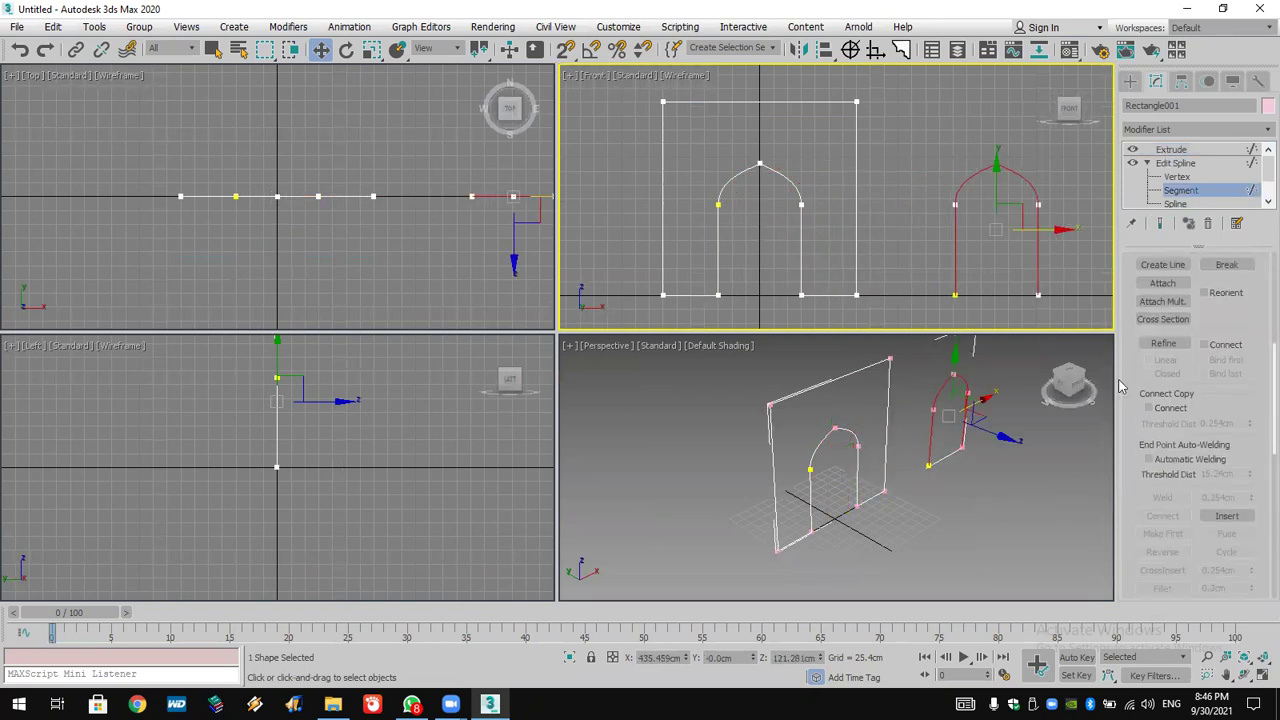
{"action": "scroll", "coordinate": [1168, 393], "scroll_direction": "down", "scroll_amount": 2}
{"action": "scroll", "coordinate": [1168, 393], "scroll_direction": "down", "scroll_amount": 3}
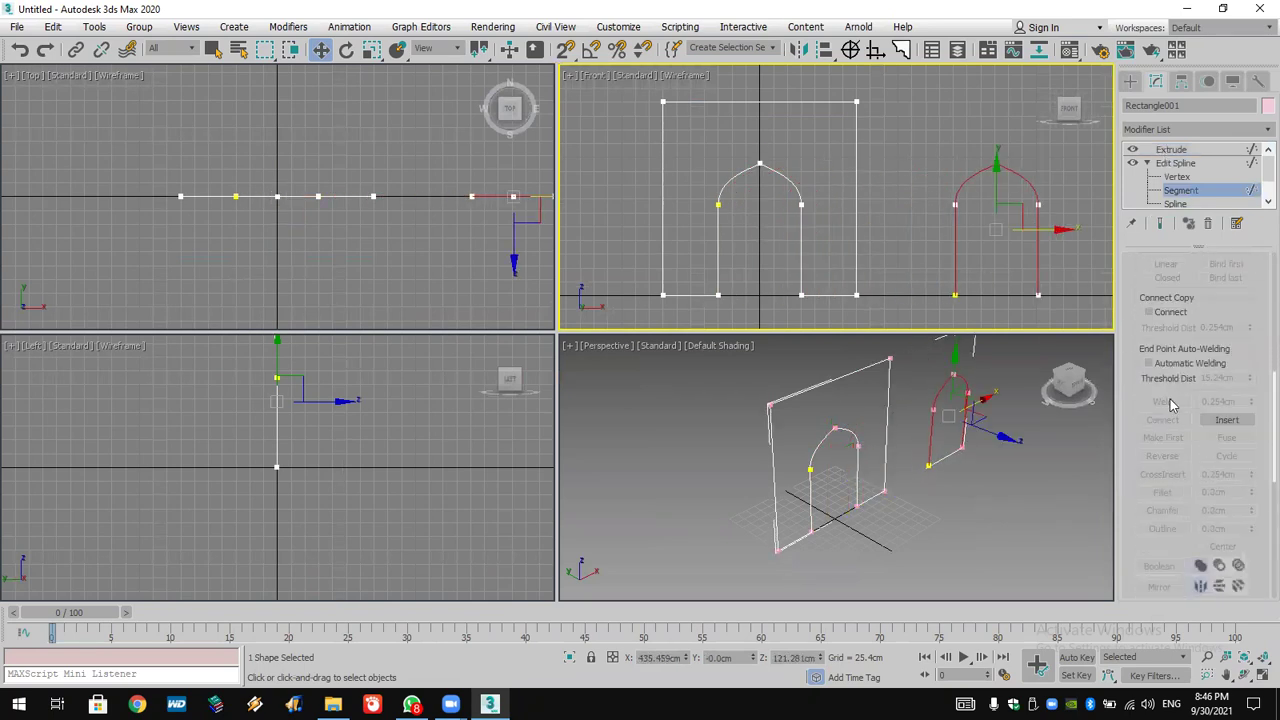
{"action": "left_click", "coordinate": [1180, 203]}
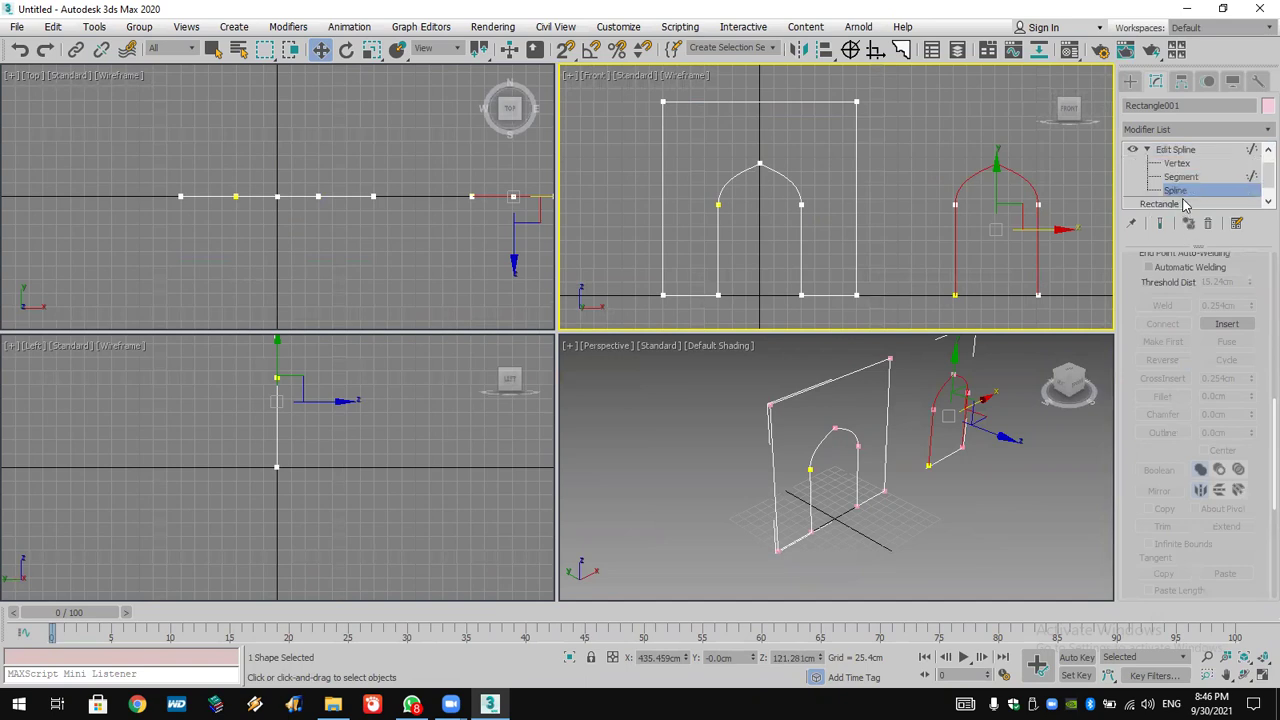
{"action": "left_click", "coordinate": [1037, 200]}
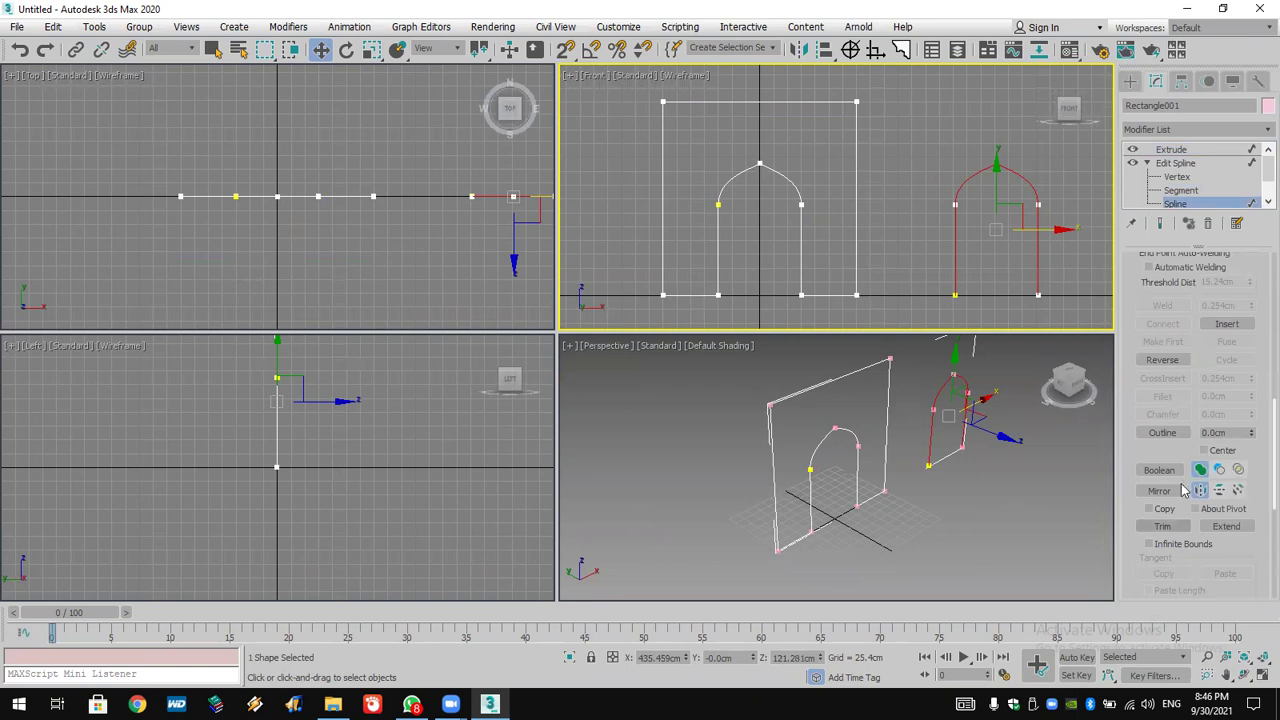
{"action": "scroll", "coordinate": [1180, 480], "scroll_direction": "down", "scroll_amount": 4}
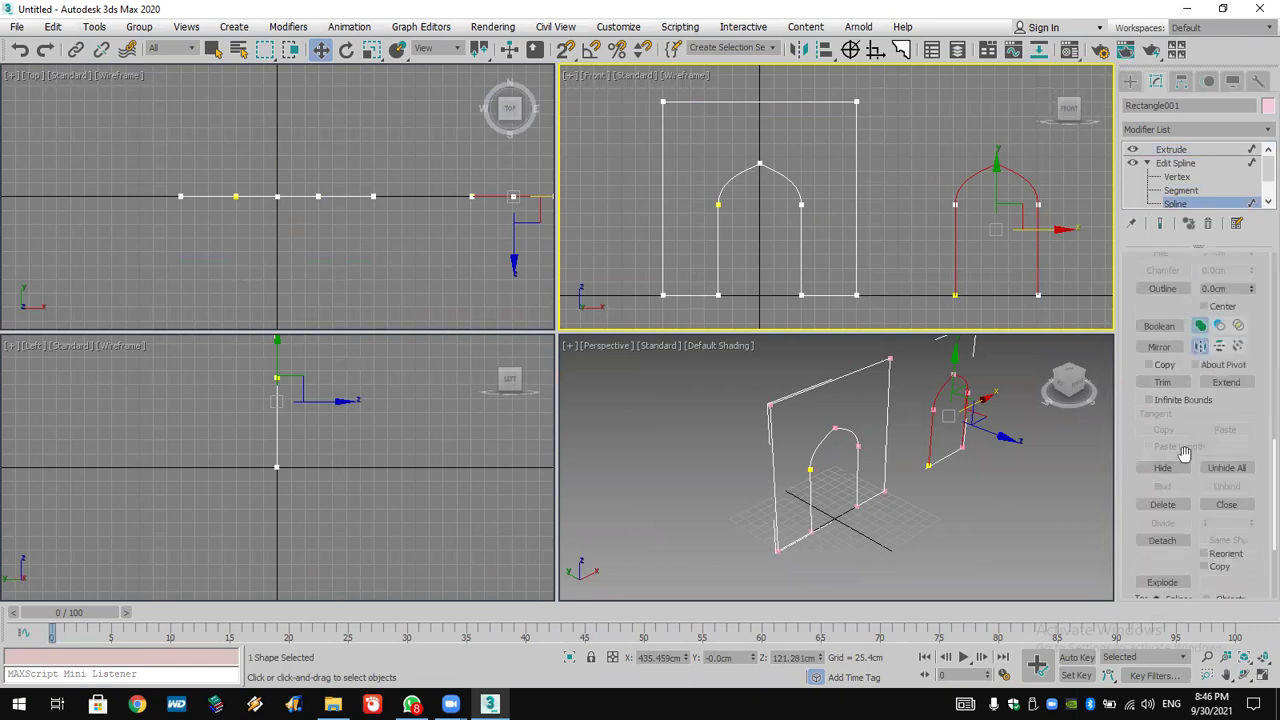
{"action": "left_click", "coordinate": [1175, 548]}
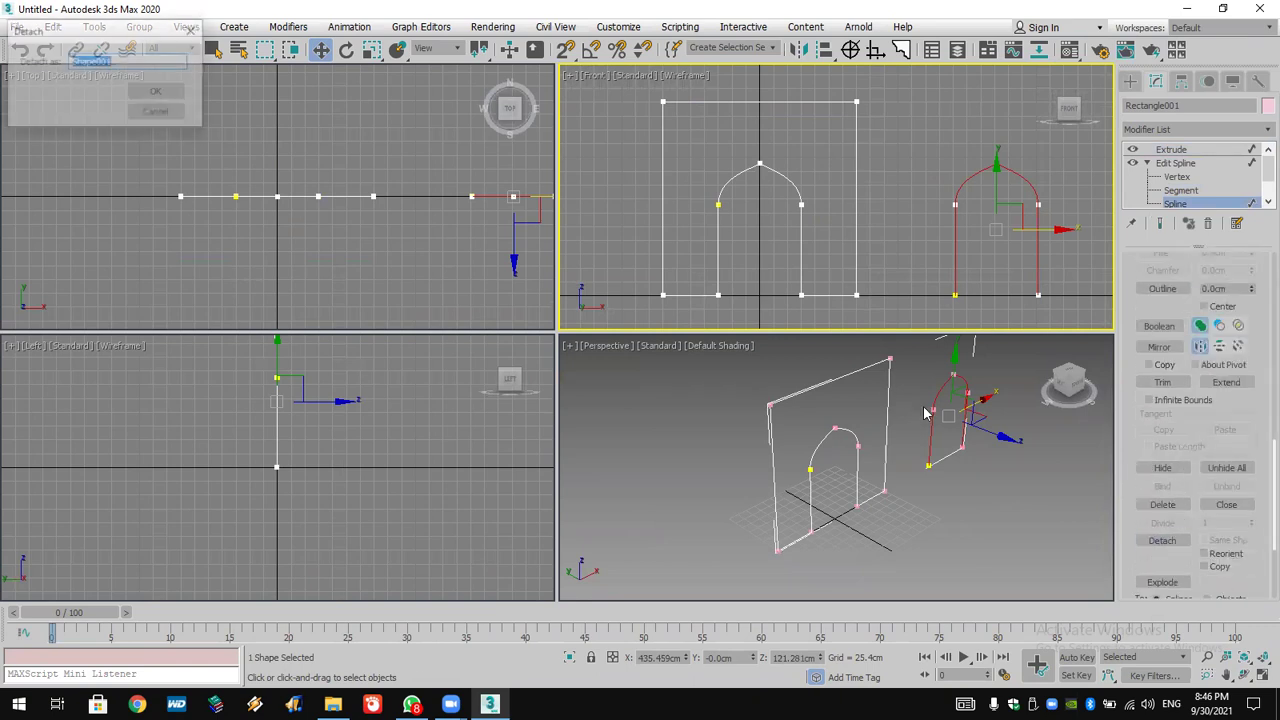
{"action": "left_click", "coordinate": [163, 96]}
{"action": "left_click", "coordinate": [1171, 149]}
Outline the detached arch spline by -13.233 cm to form a closed frame profile.
{"action": "left_click", "coordinate": [1130, 81]}
{"action": "left_click", "coordinate": [1025, 180]}
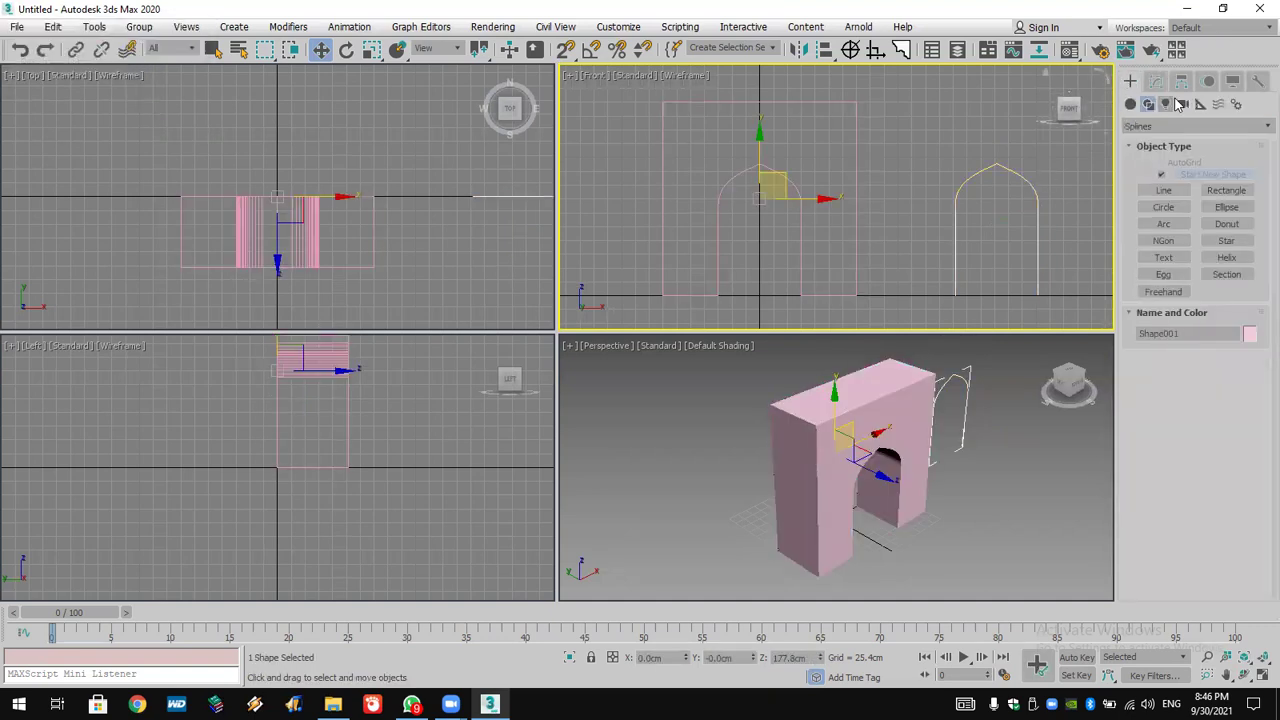
{"action": "left_click", "coordinate": [1155, 81]}
{"action": "left_click", "coordinate": [1132, 150]}
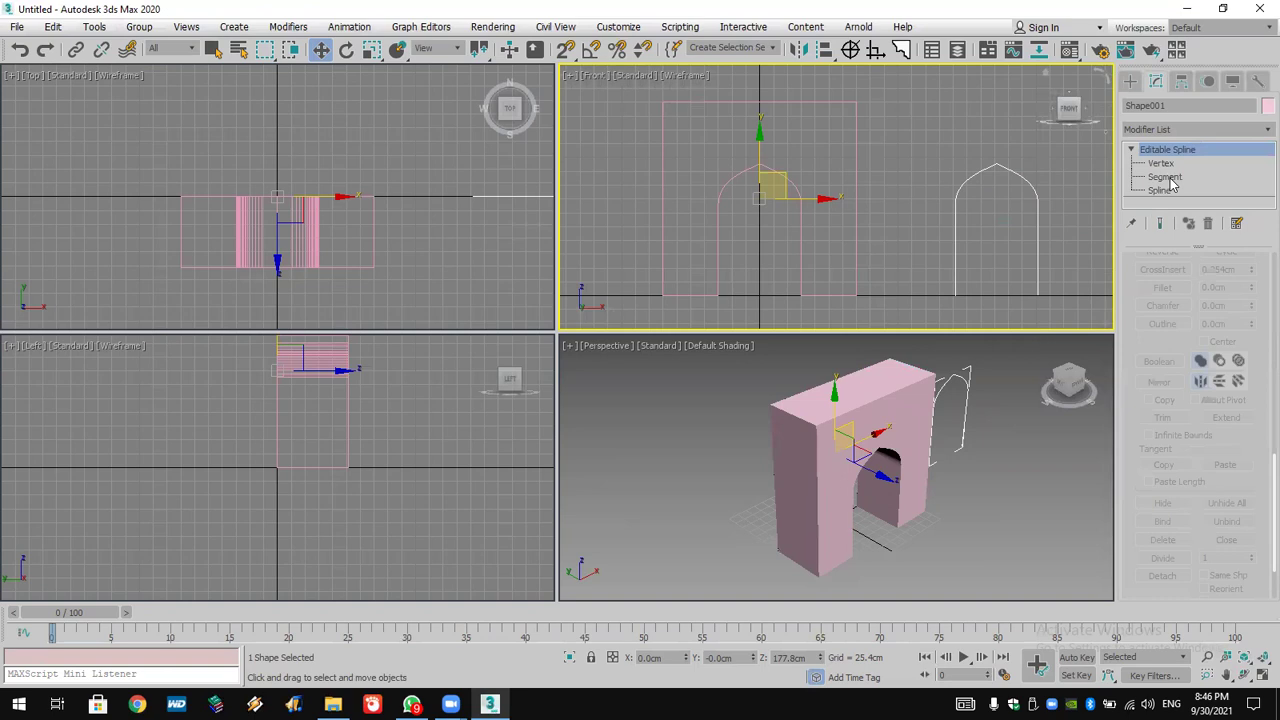
{"action": "left_click", "coordinate": [1160, 190]}
{"action": "left_click", "coordinate": [1162, 323]}
{"action": "left_click_drag", "start_coordinate": [1024, 180], "coordinate": [1018, 187]}
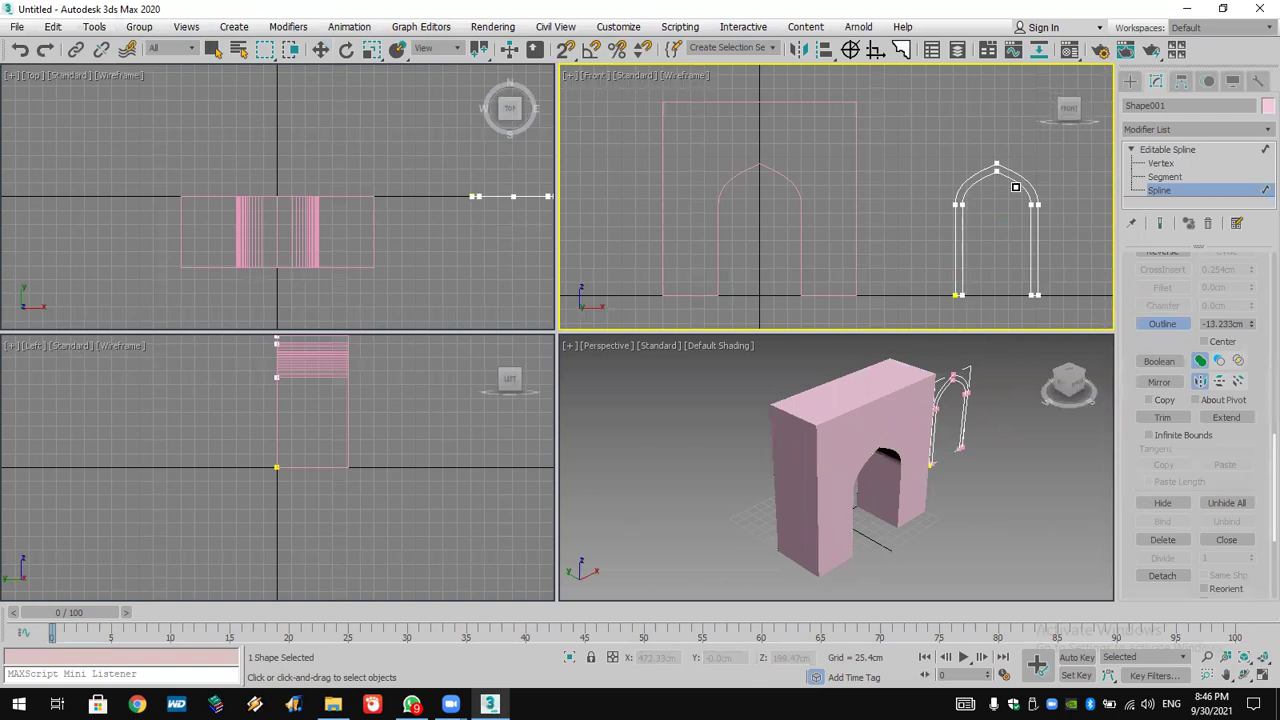
Extrude the arch frame profile by 130.81 cm and set its object color to white.
{"action": "left_click", "coordinate": [1187, 131]}
{"action": "scroll", "coordinate": [1187, 131], "scroll_direction": "down", "scroll_amount": 5}
{"action": "left_click", "coordinate": [1187, 216]}
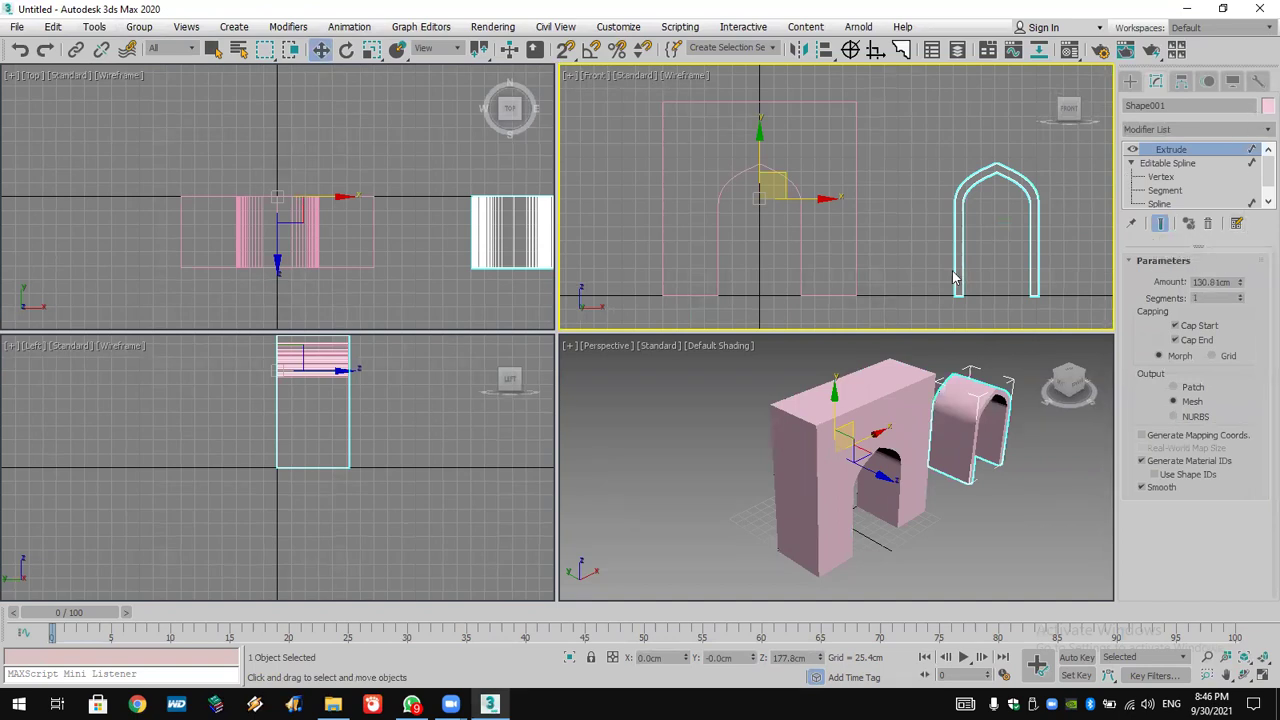
{"action": "left_click", "coordinate": [1268, 105]}
{"action": "left_click", "coordinate": [1089, 222]}
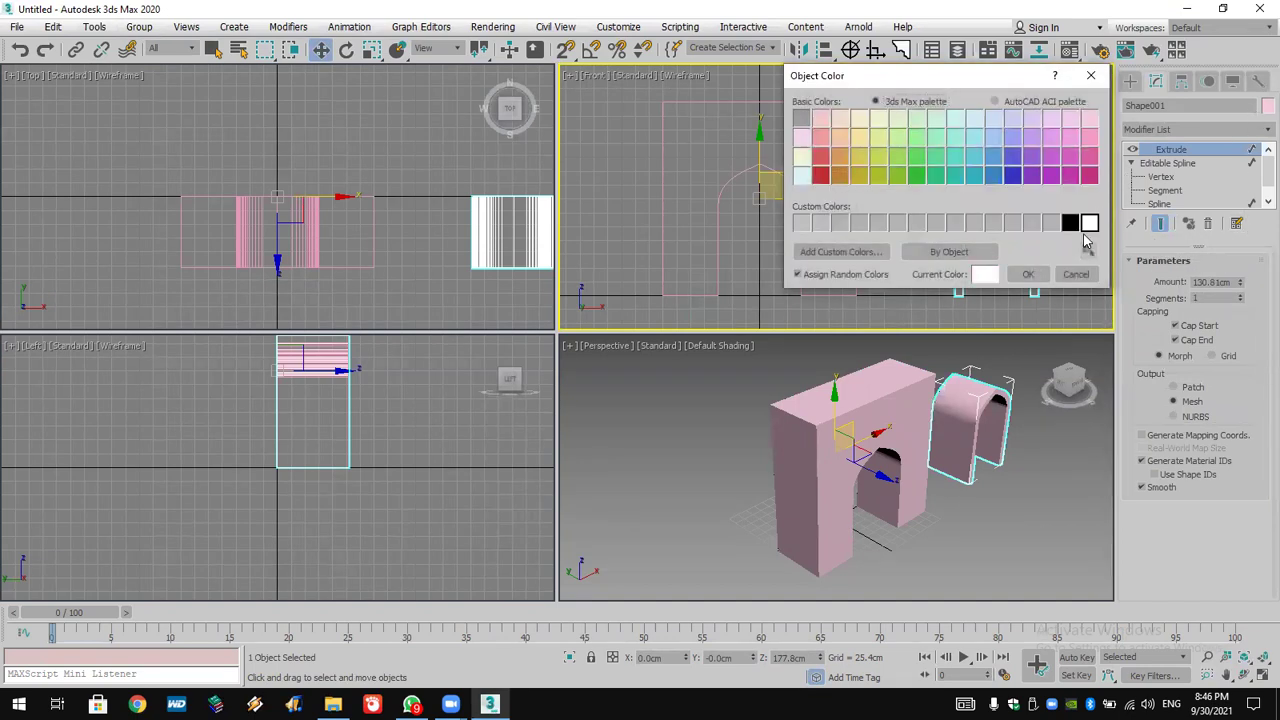
{"action": "left_click", "coordinate": [1030, 274]}
Snap the white frame's apex to the wall opening's apex and set the frame's extrusion amount to 138.43 cm.
{"action": "left_click_drag", "start_coordinate": [565, 49], "coordinate": [565, 122]}
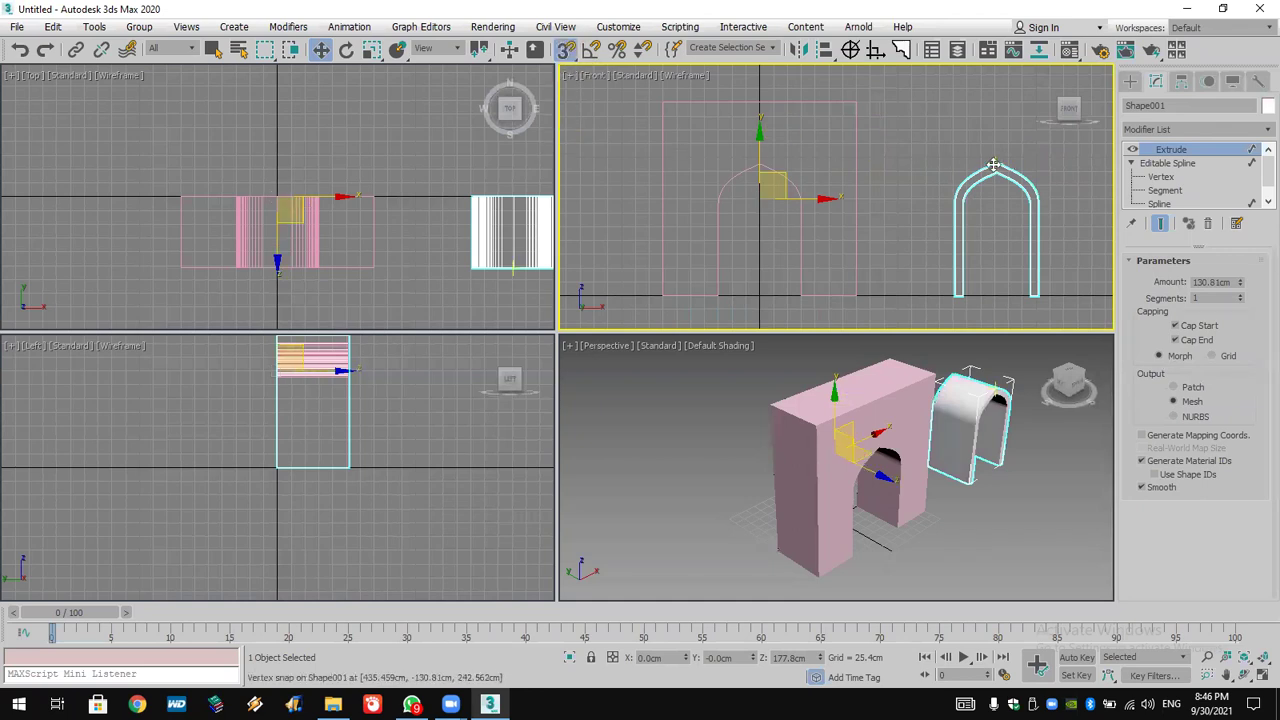
{"action": "left_click_drag", "start_coordinate": [993, 165], "coordinate": [760, 168]}
{"action": "left_click_drag", "start_coordinate": [1244, 283], "coordinate": [1244, 273]}
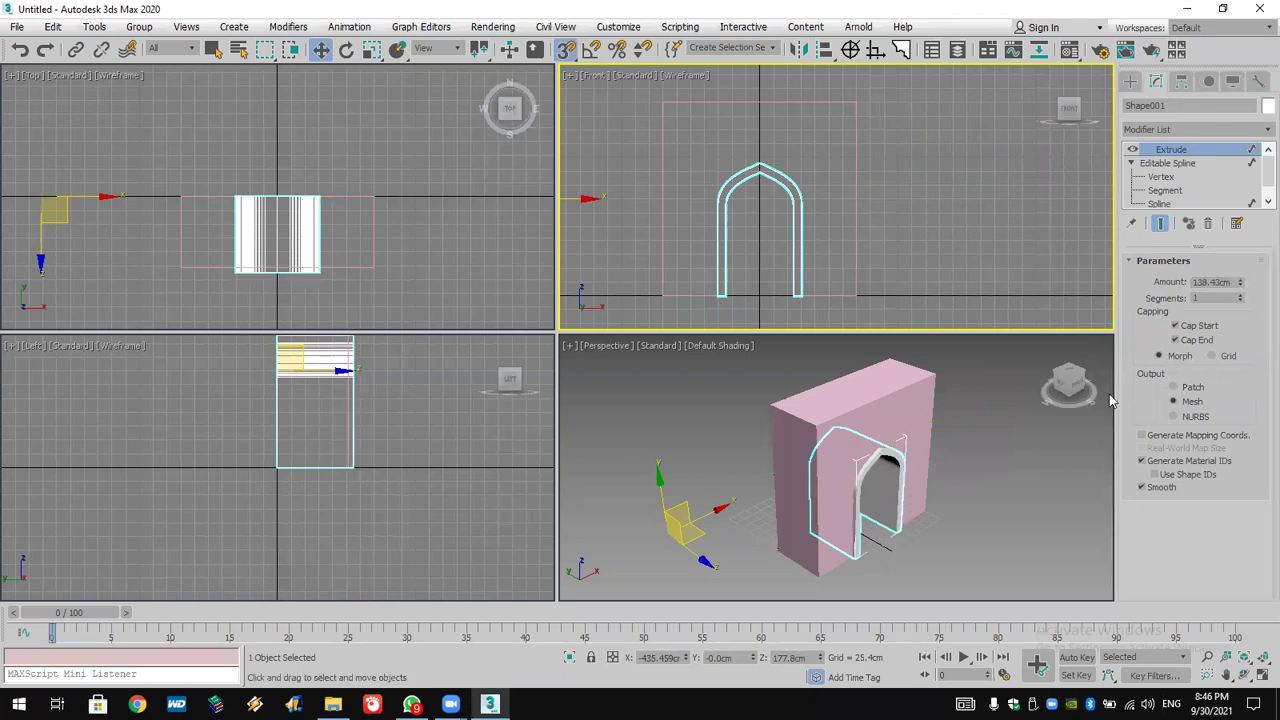
{"action": "scroll", "coordinate": [930, 470], "scroll_direction": "up", "scroll_amount": 5}
{"action": "middle_click_drag", "start_coordinate": [929, 463], "coordinate": [894, 474], "text": "alt"}
{"action": "scroll", "coordinate": [1000, 437], "scroll_direction": "down", "scroll_amount": 5}
{"action": "left_click", "coordinate": [966, 443]}
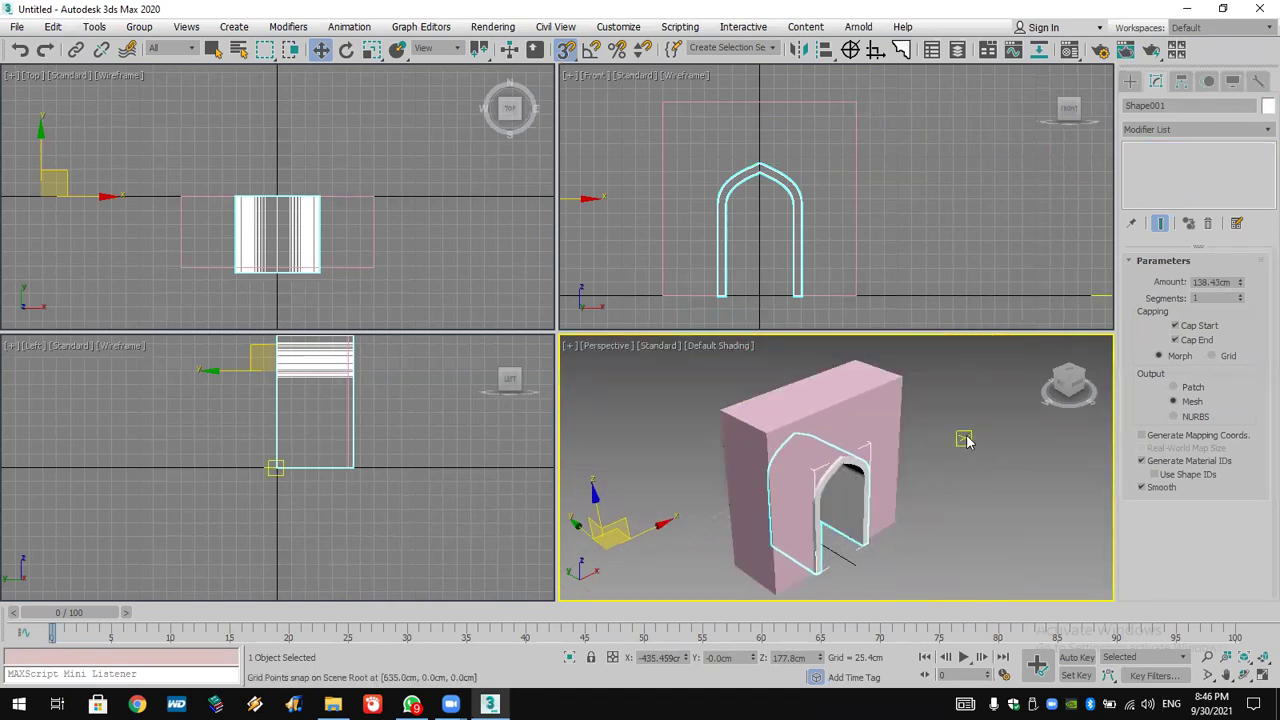
{"action": "left_click", "coordinate": [990, 433]}
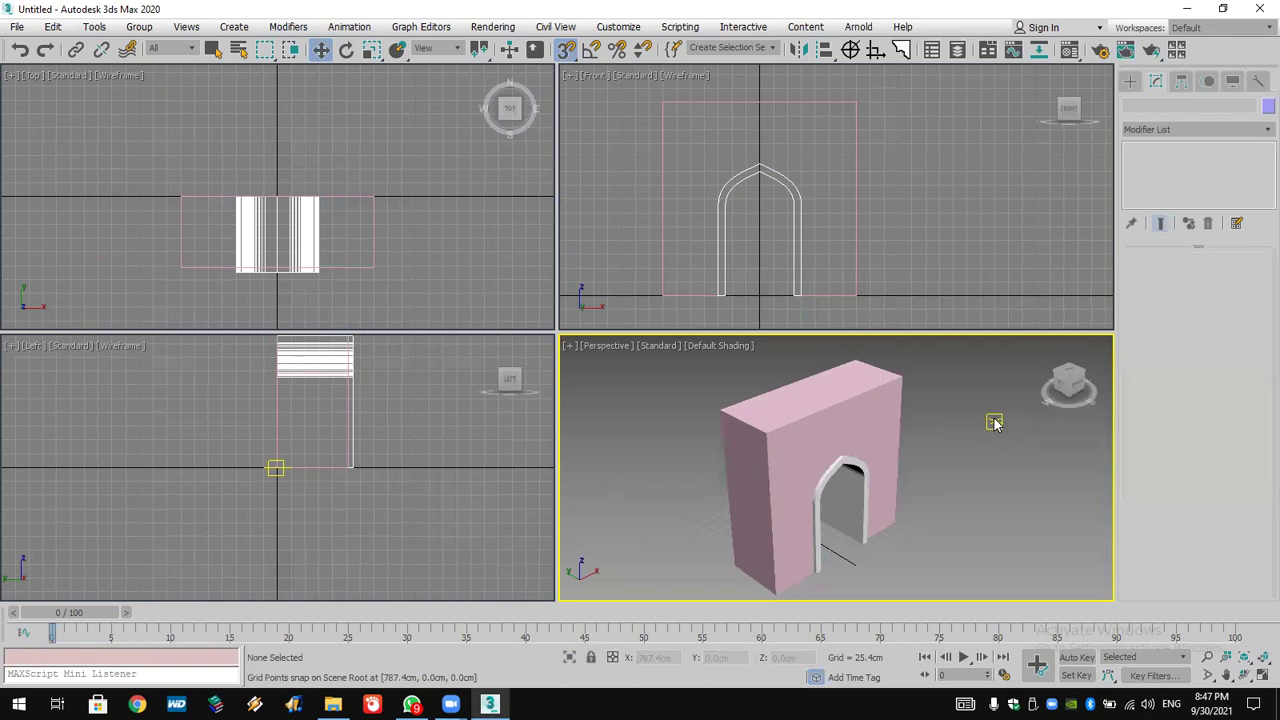
Reset the scene, discarding the arch model without saving it.
{"action": "middle_click_drag", "start_coordinate": [991, 420], "coordinate": [994, 408]}
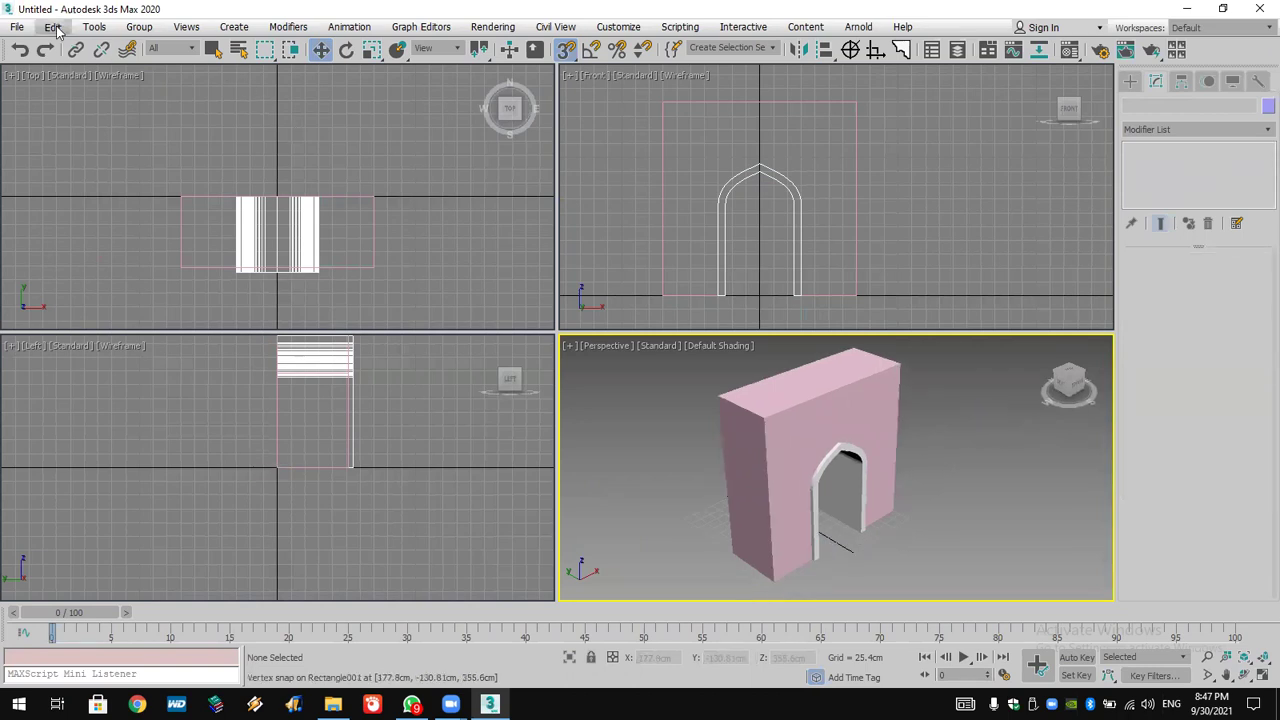
{"action": "left_click", "coordinate": [17, 27]}
{"action": "left_click", "coordinate": [33, 74]}
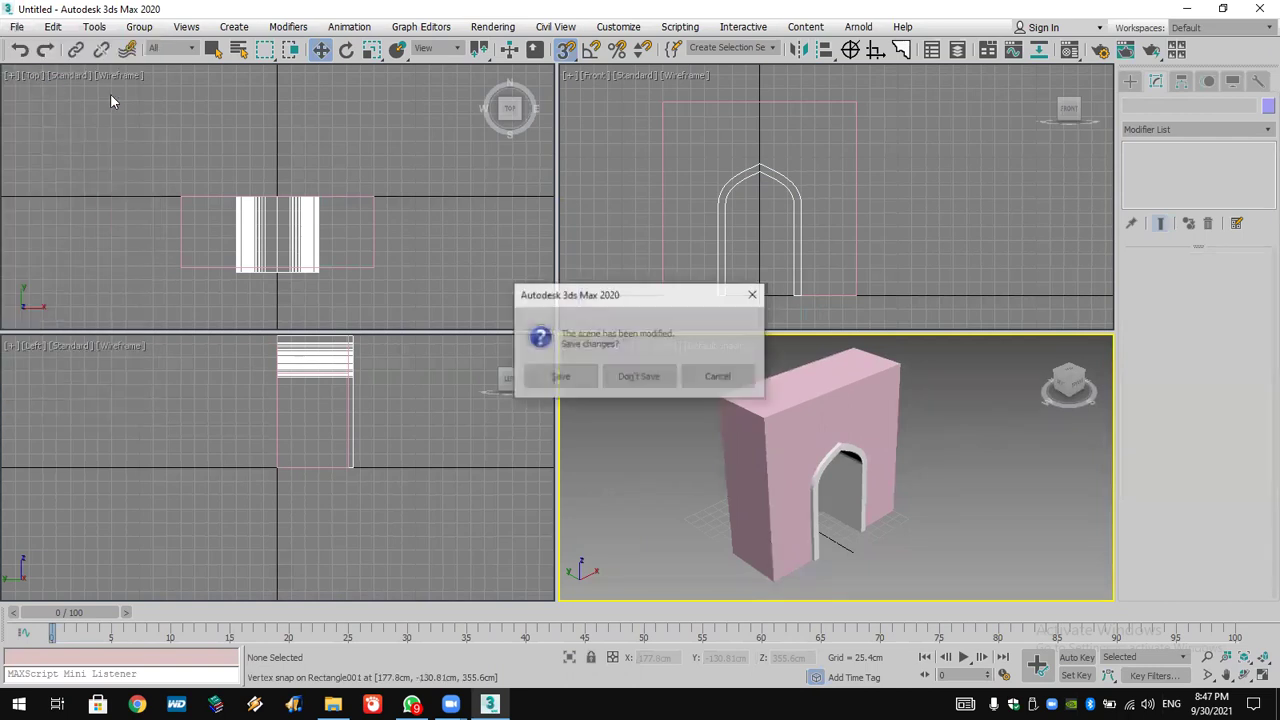
{"action": "left_click", "coordinate": [638, 377]}
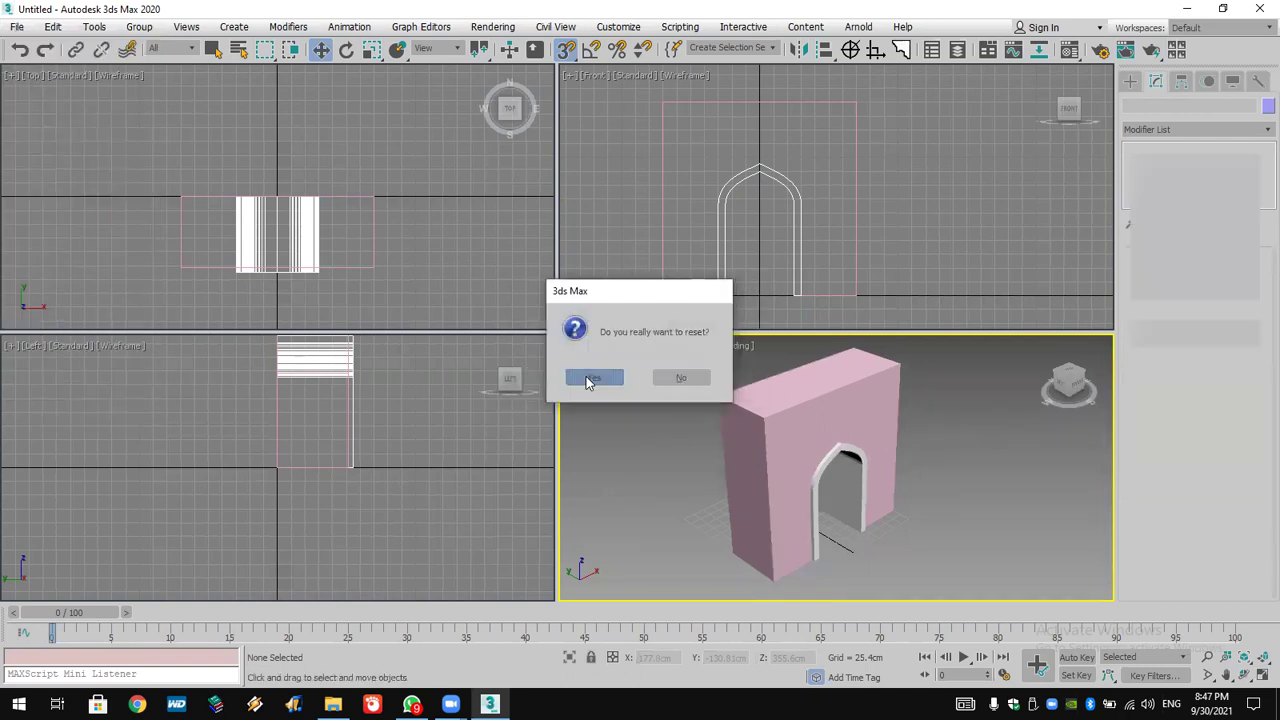
{"action": "left_click", "coordinate": [586, 376]}
Switch to WhatsApp and look through the arch model photos posted in the 3DMax Live 14/9 group chat.
{"action": "left_click", "coordinate": [411, 704]}
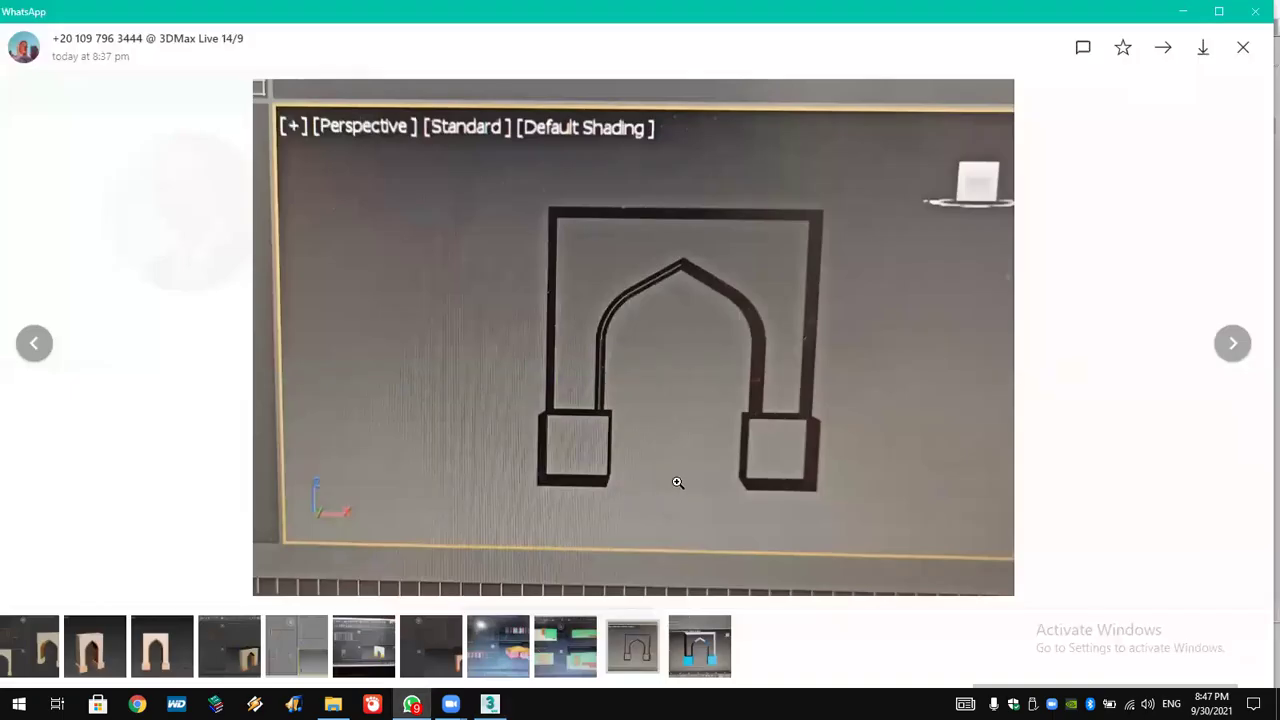
{"action": "key", "text": "Escape"}
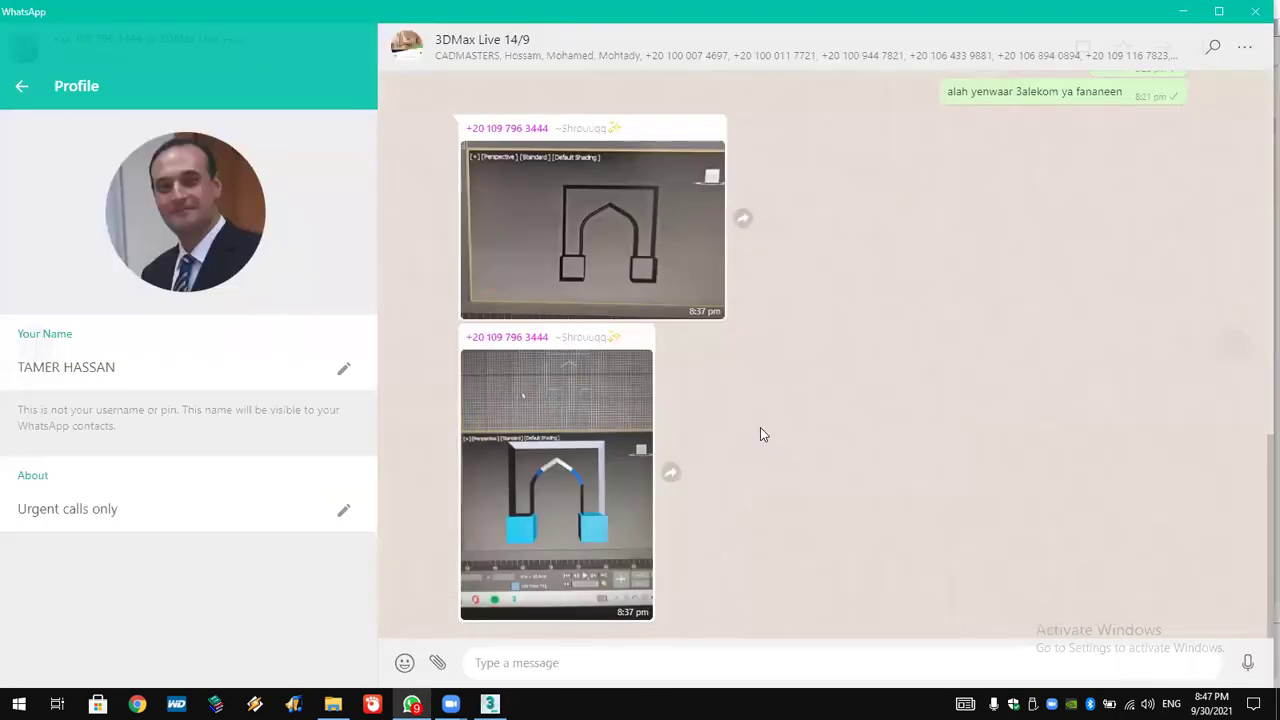
{"action": "scroll", "coordinate": [760, 433], "scroll_direction": "up", "scroll_amount": 5}
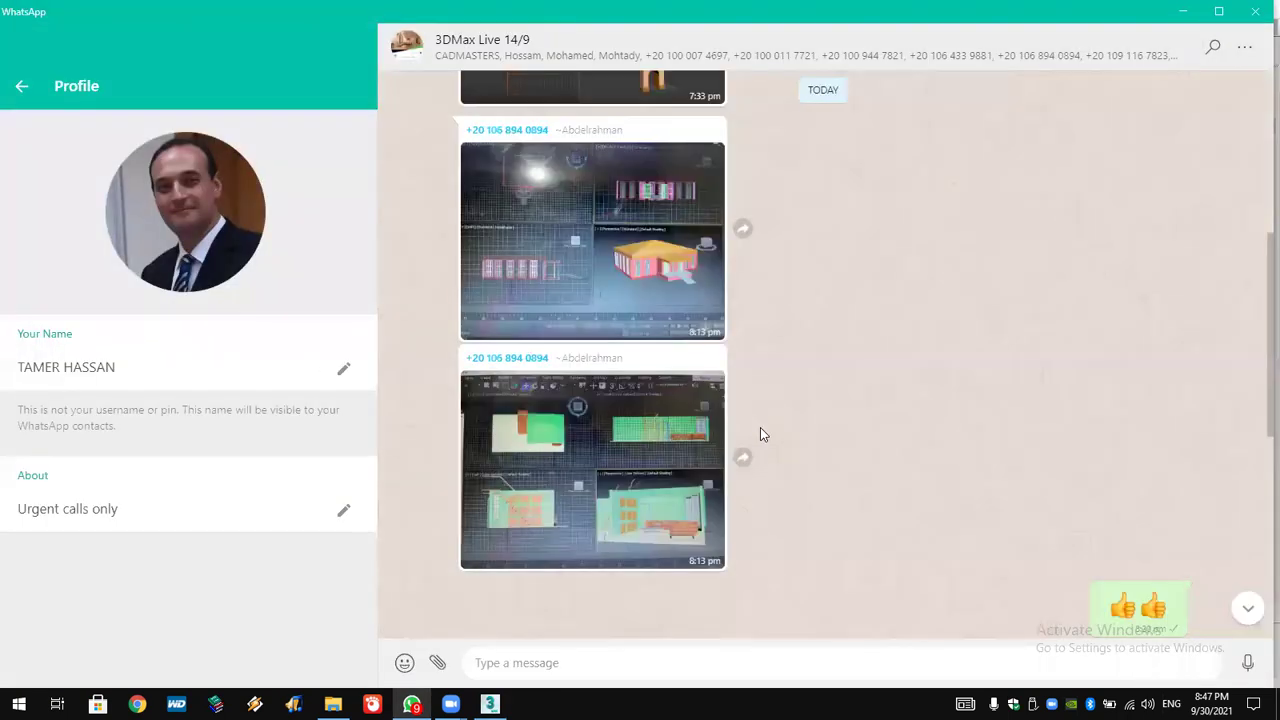
{"action": "scroll", "coordinate": [760, 430], "scroll_direction": "up", "scroll_amount": 5}
{"action": "scroll", "coordinate": [760, 433], "scroll_direction": "down", "scroll_amount": 5}
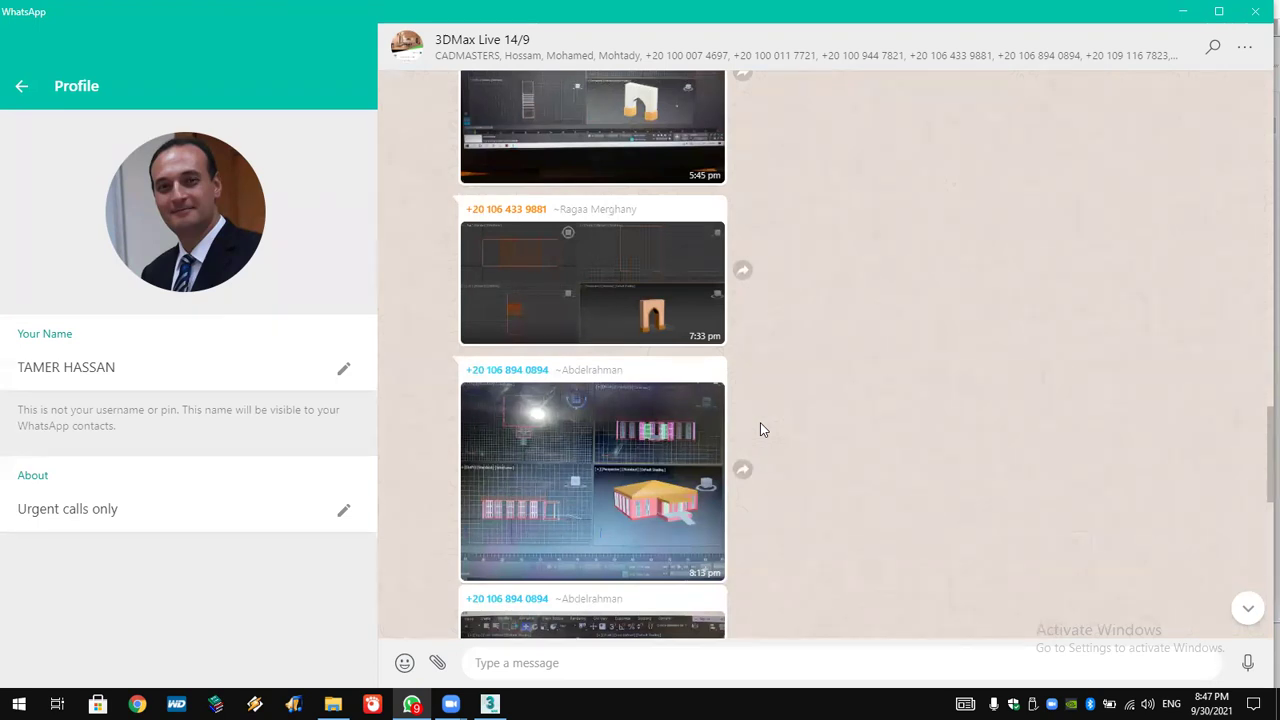
{"action": "scroll", "coordinate": [760, 429], "scroll_direction": "up", "scroll_amount": 5}
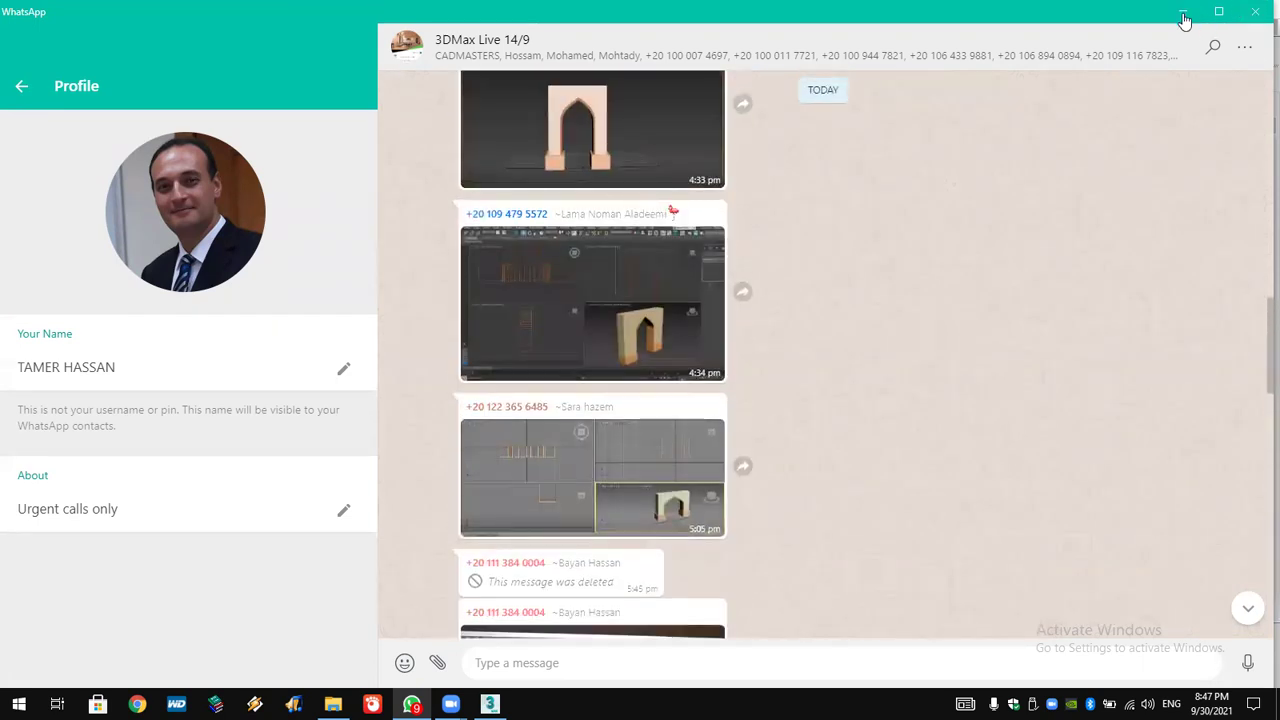
{"action": "left_click", "coordinate": [1183, 12]}
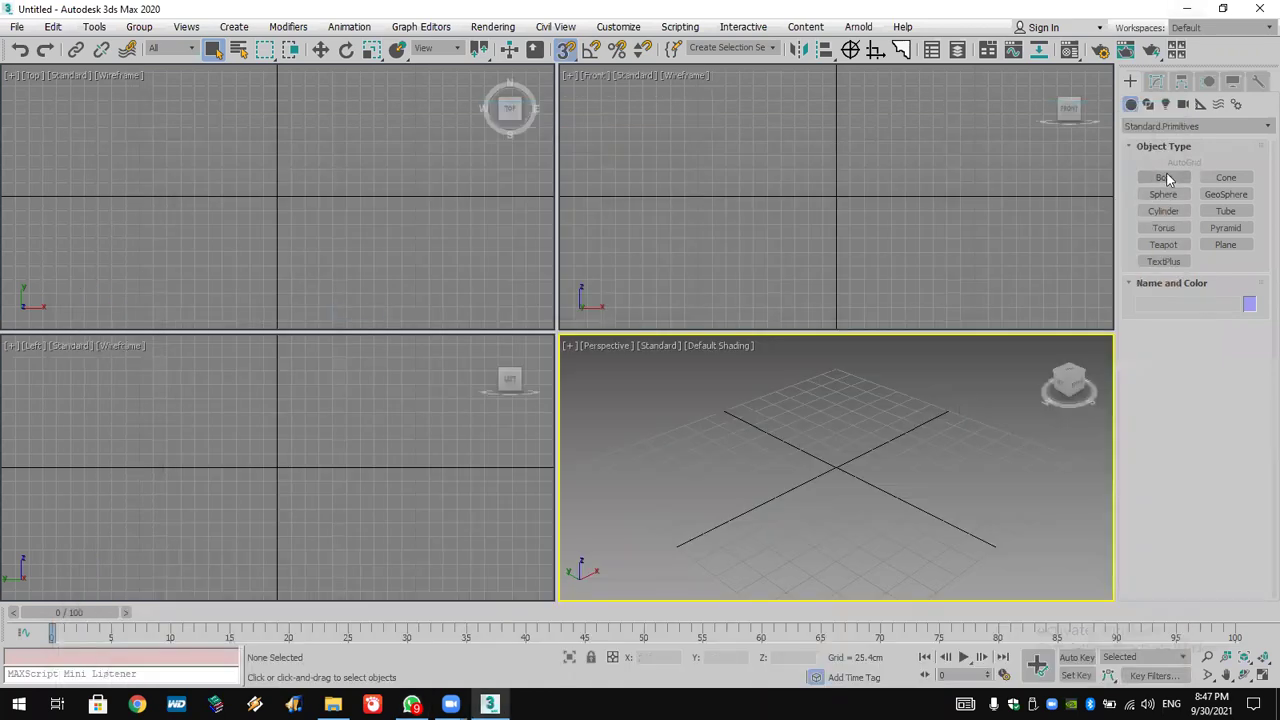
{"action": "left_click", "coordinate": [1148, 105]}
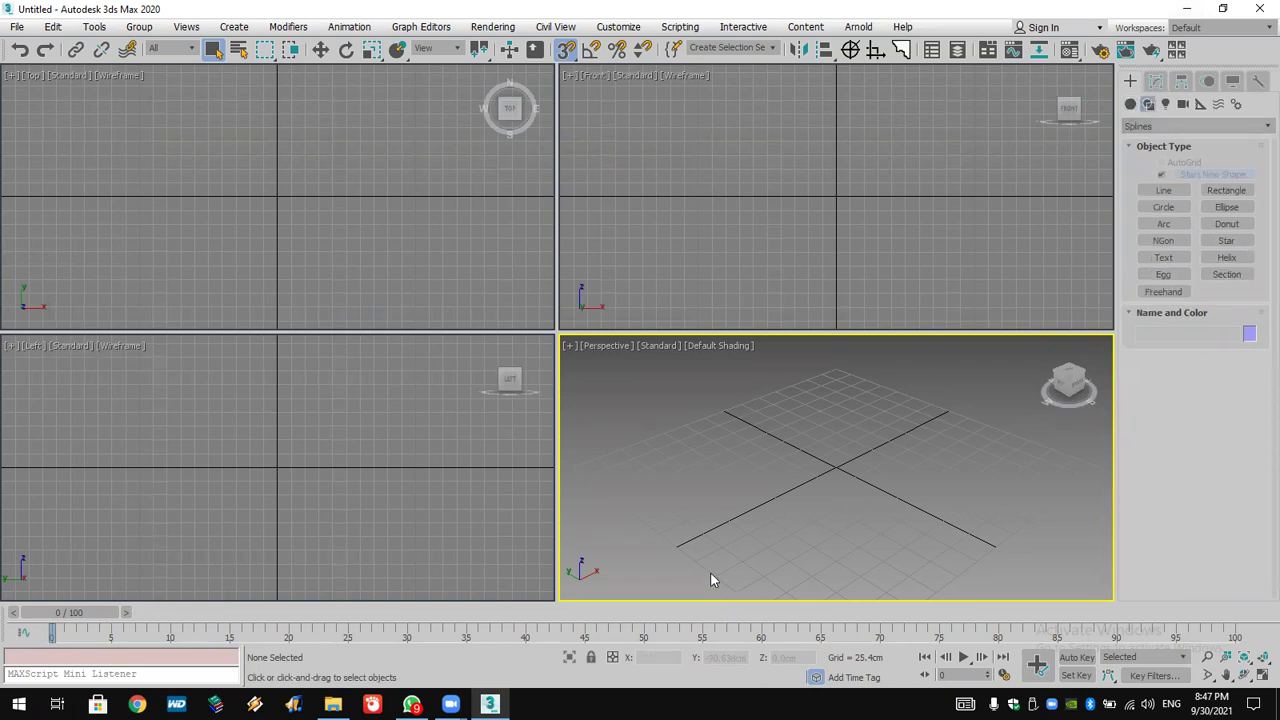
{"action": "right_click", "coordinate": [603, 408]}
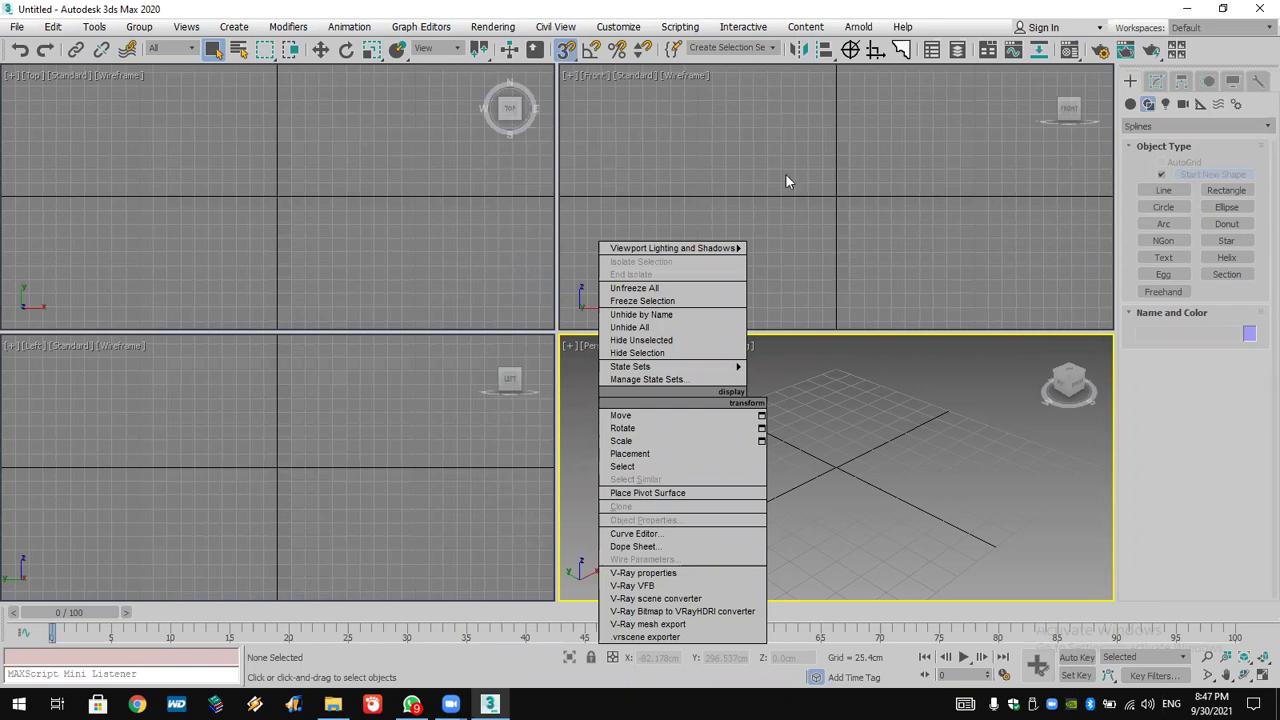
{"action": "left_click", "coordinate": [789, 478]}
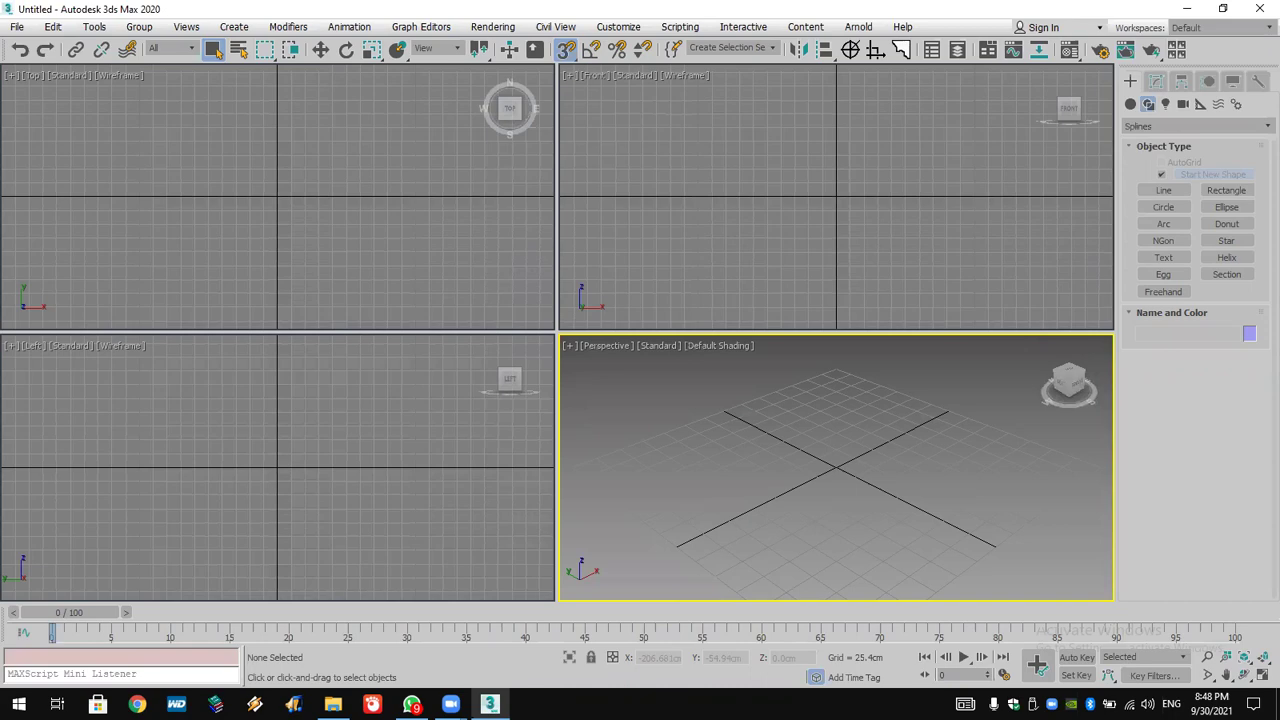
Switch to WhatsApp and examine the enlarged photo of the orange-roofed house with slatted walls.
{"action": "key", "text": "alt+Tab"}
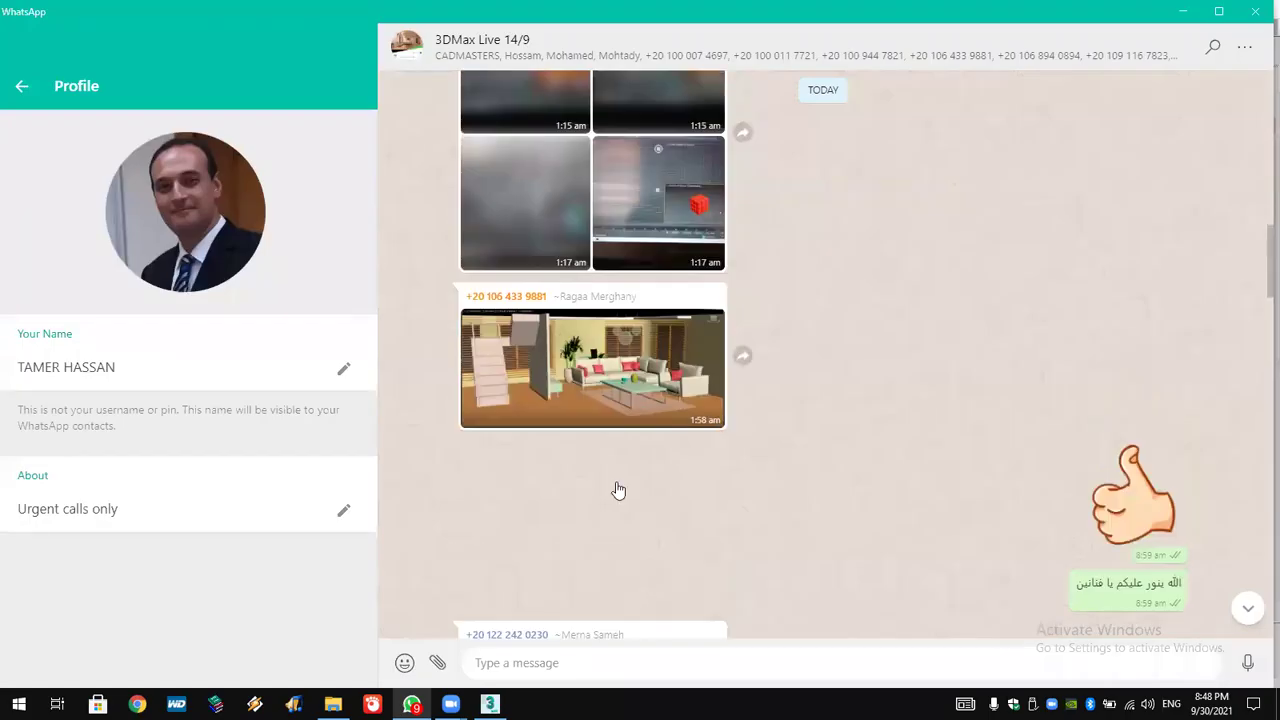
{"action": "scroll", "coordinate": [645, 421], "scroll_direction": "up", "scroll_amount": 5}
{"action": "left_click", "coordinate": [611, 170]}
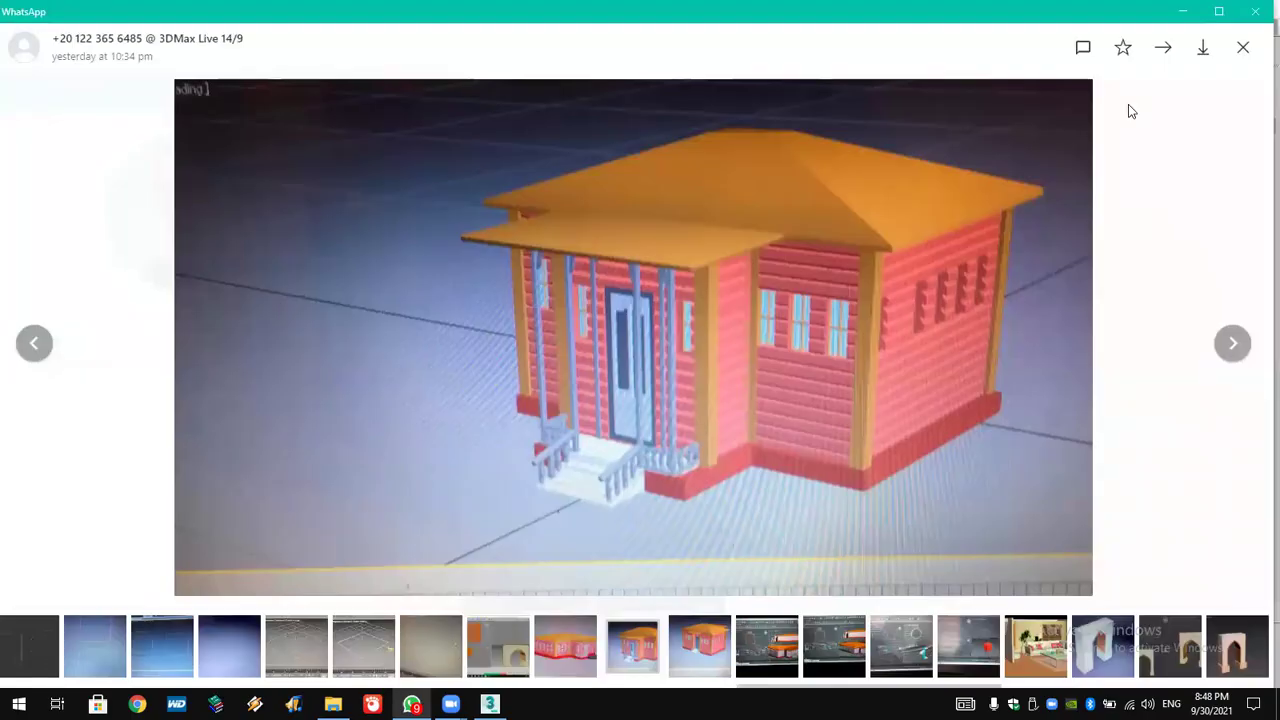
{"action": "key", "text": "alt+Tab"}
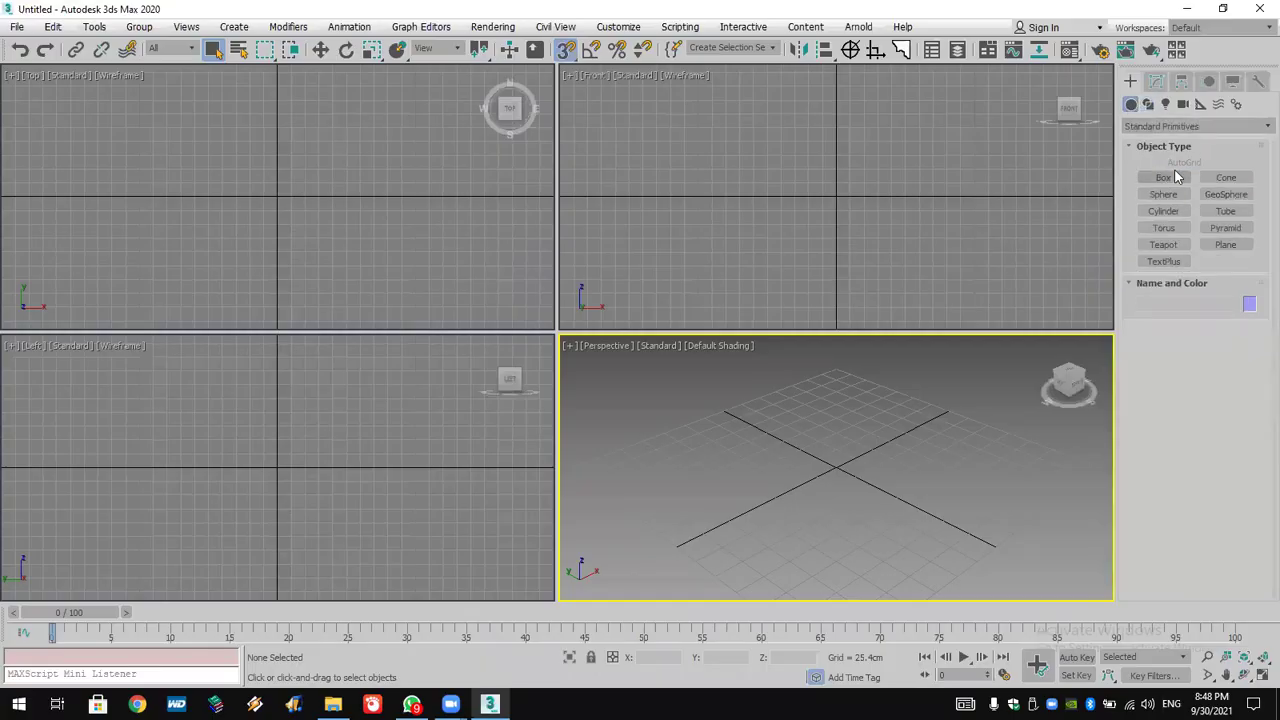
Draw a flat wall box about 745 cm wide, 296 cm high and 12 cm thick in the Front view.
{"action": "left_click", "coordinate": [1176, 177]}
{"action": "left_click", "coordinate": [714, 243]}
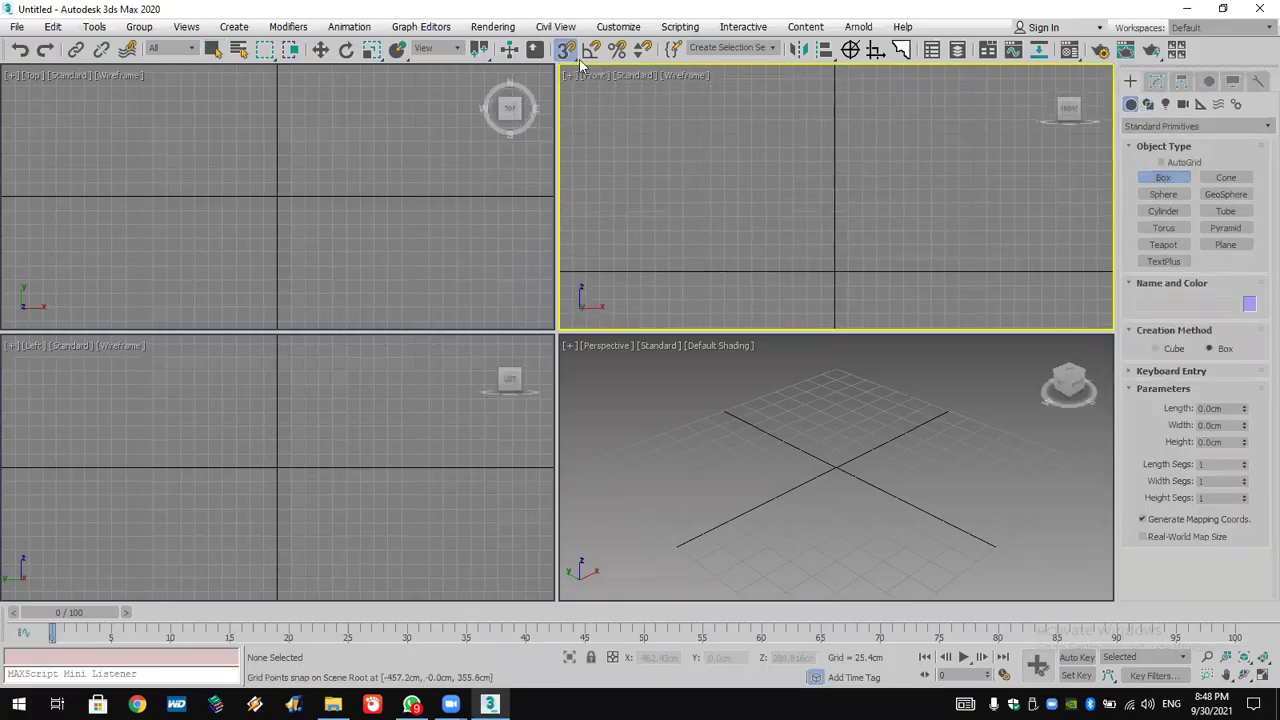
{"action": "left_click_drag", "start_coordinate": [702, 136], "coordinate": [1081, 269]}
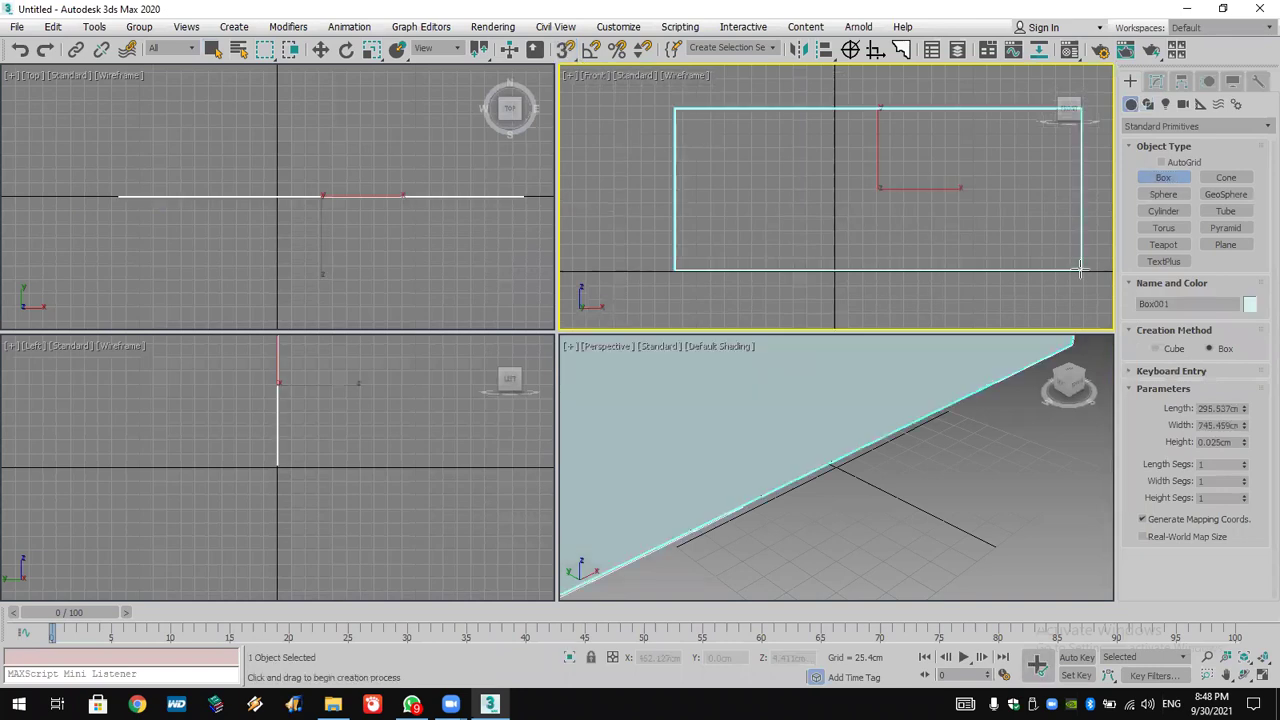
{"action": "left_click", "coordinate": [1089, 260]}
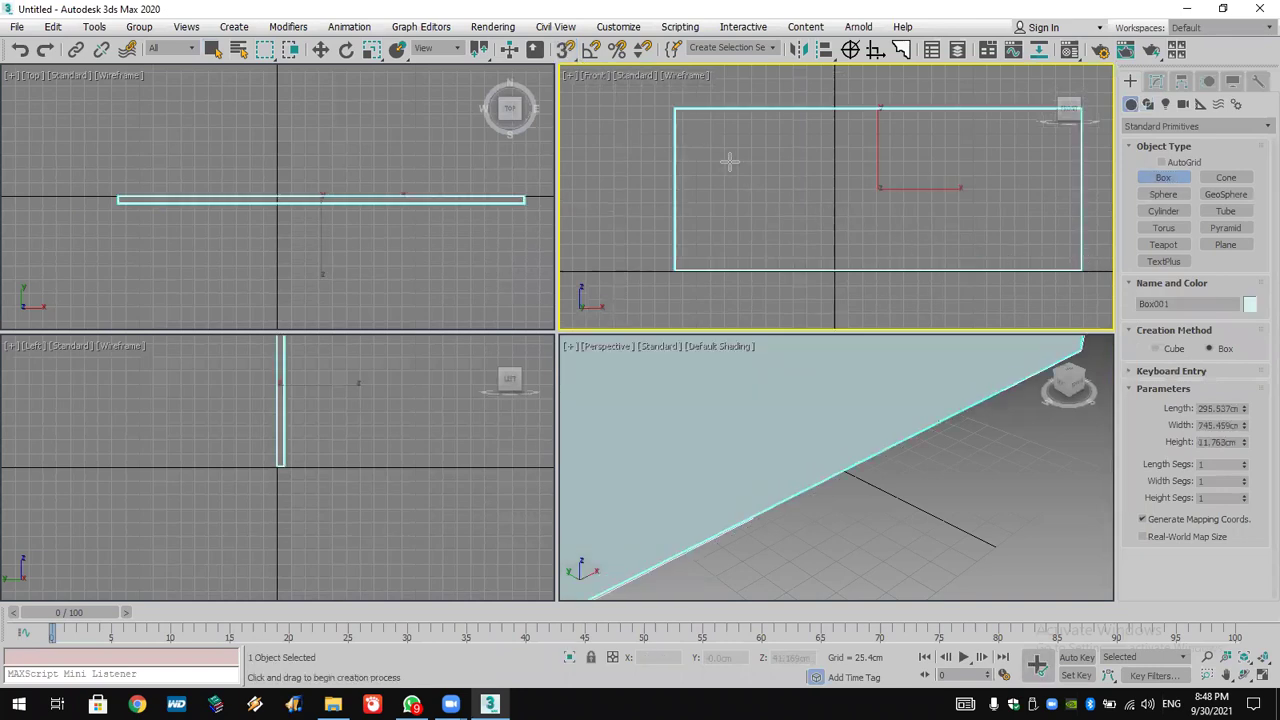
{"action": "left_click_drag", "start_coordinate": [708, 130], "coordinate": [750, 230]}
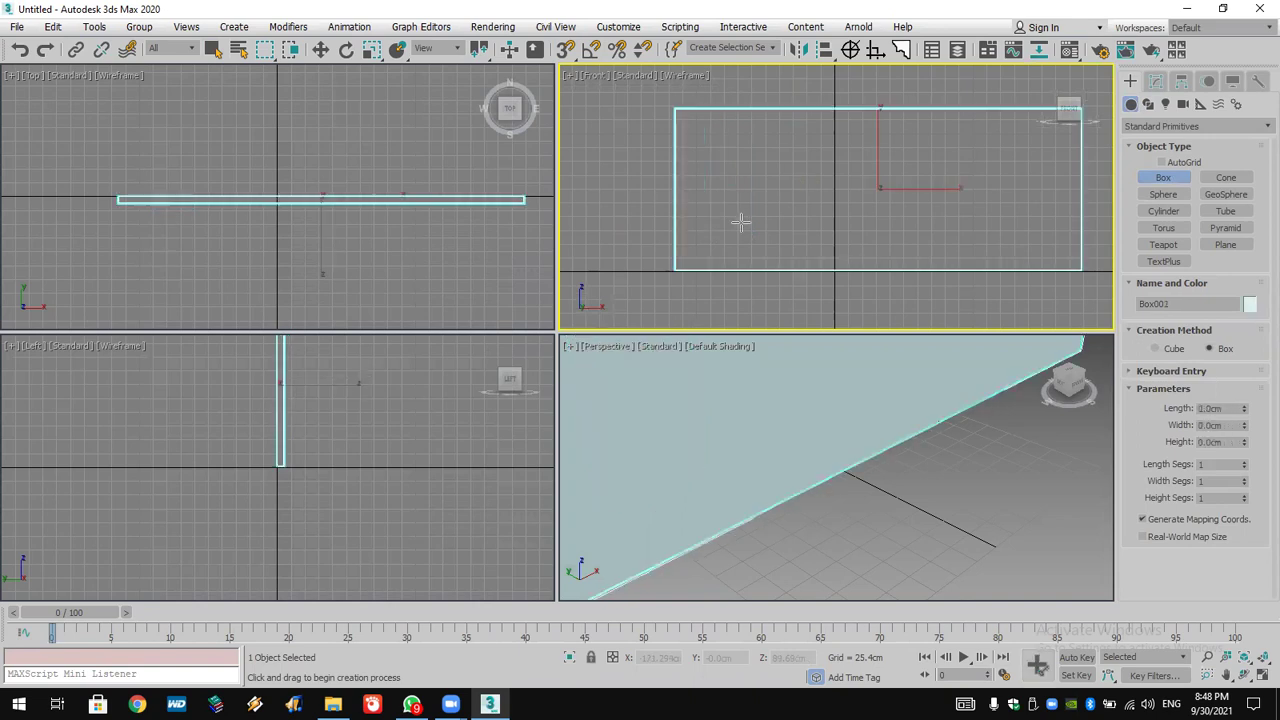
{"action": "scroll", "coordinate": [800, 495], "scroll_direction": "down", "scroll_amount": 6}
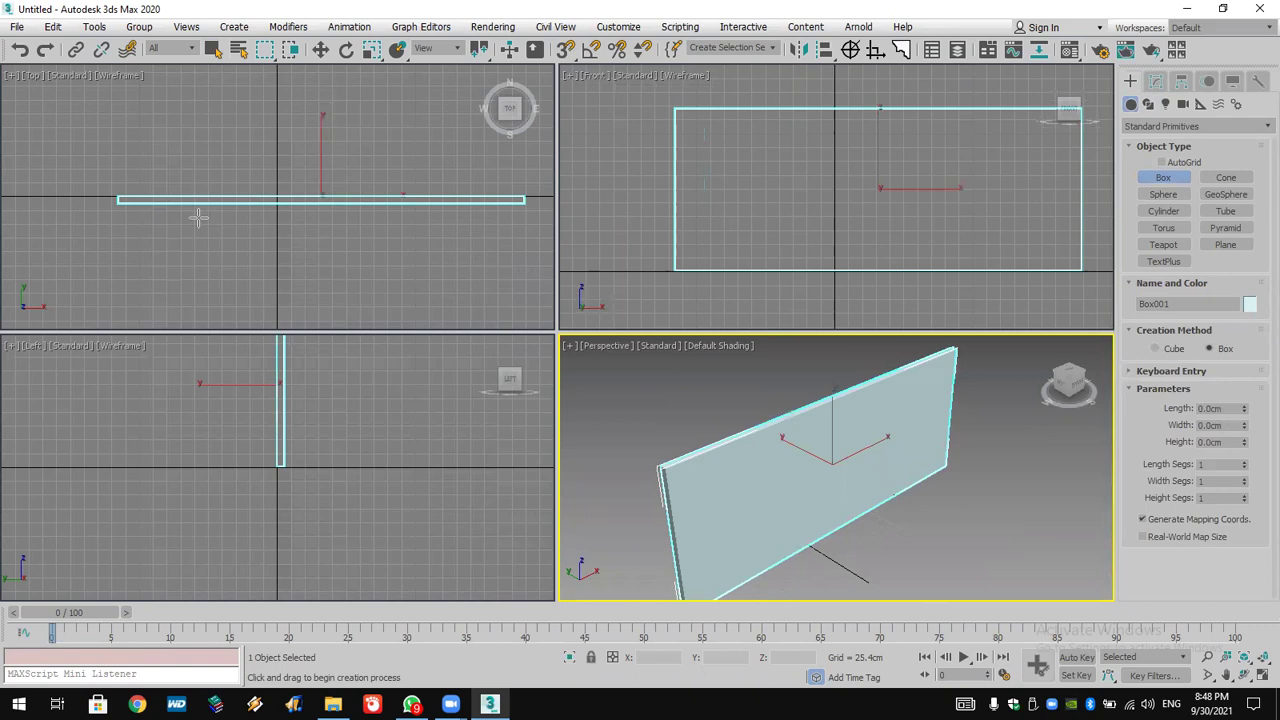
{"action": "scroll", "coordinate": [283, 189], "scroll_direction": "down", "scroll_amount": 3}
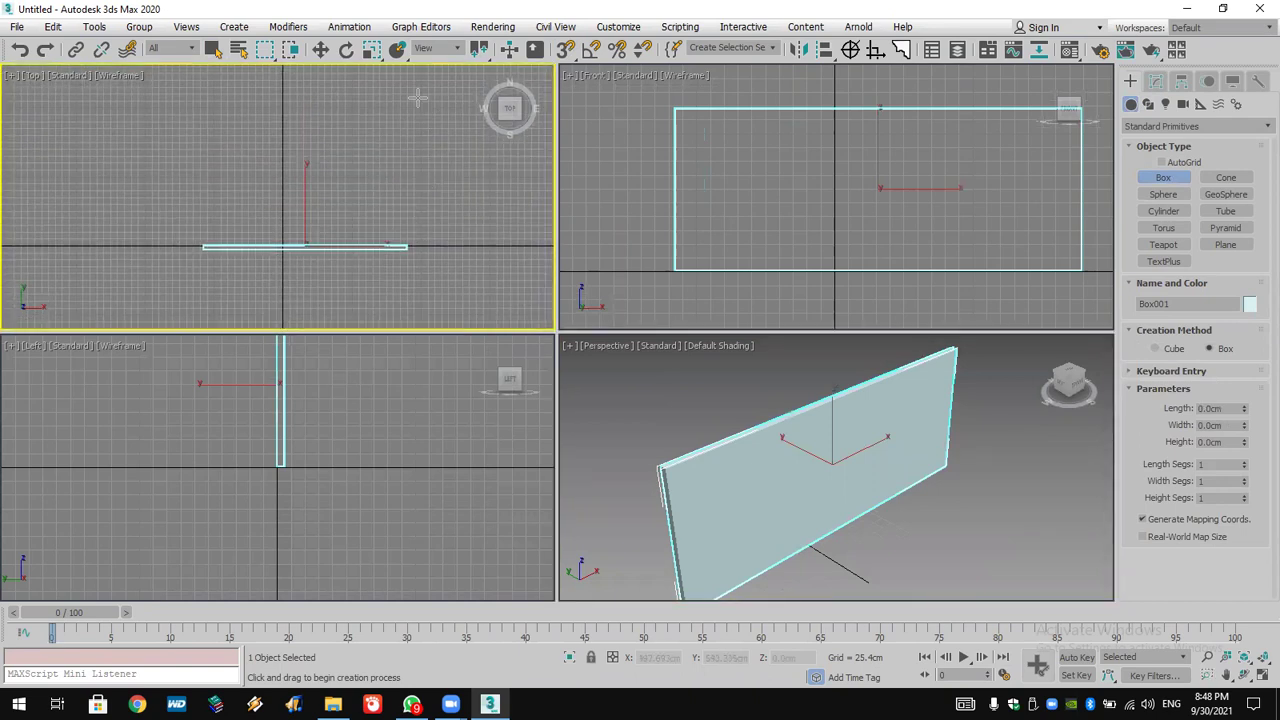
{"action": "left_click_drag", "start_coordinate": [418, 90], "coordinate": [206, 249]}
{"action": "right_click", "coordinate": [214, 248]}
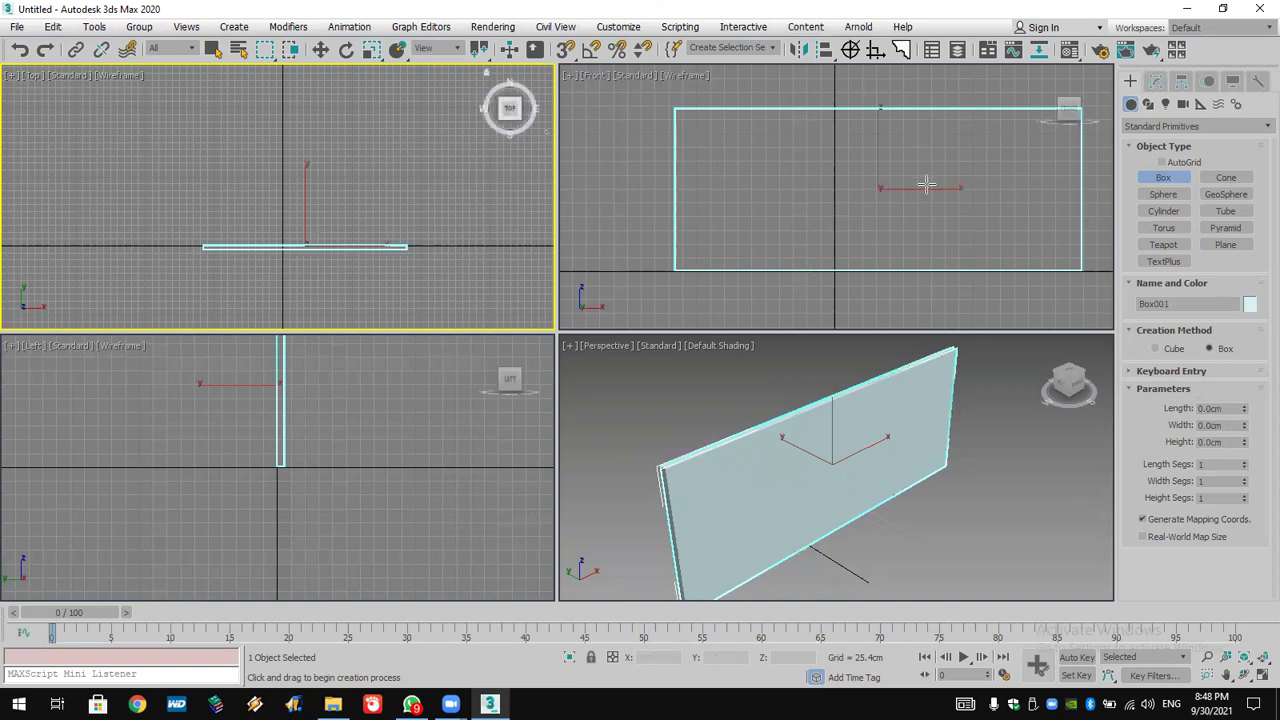
Reset the scene to discard the flat wall box without saving.
{"action": "left_click", "coordinate": [17, 27]}
{"action": "left_click", "coordinate": [35, 73]}
{"action": "left_click", "coordinate": [643, 377]}
{"action": "left_click", "coordinate": [583, 378]}
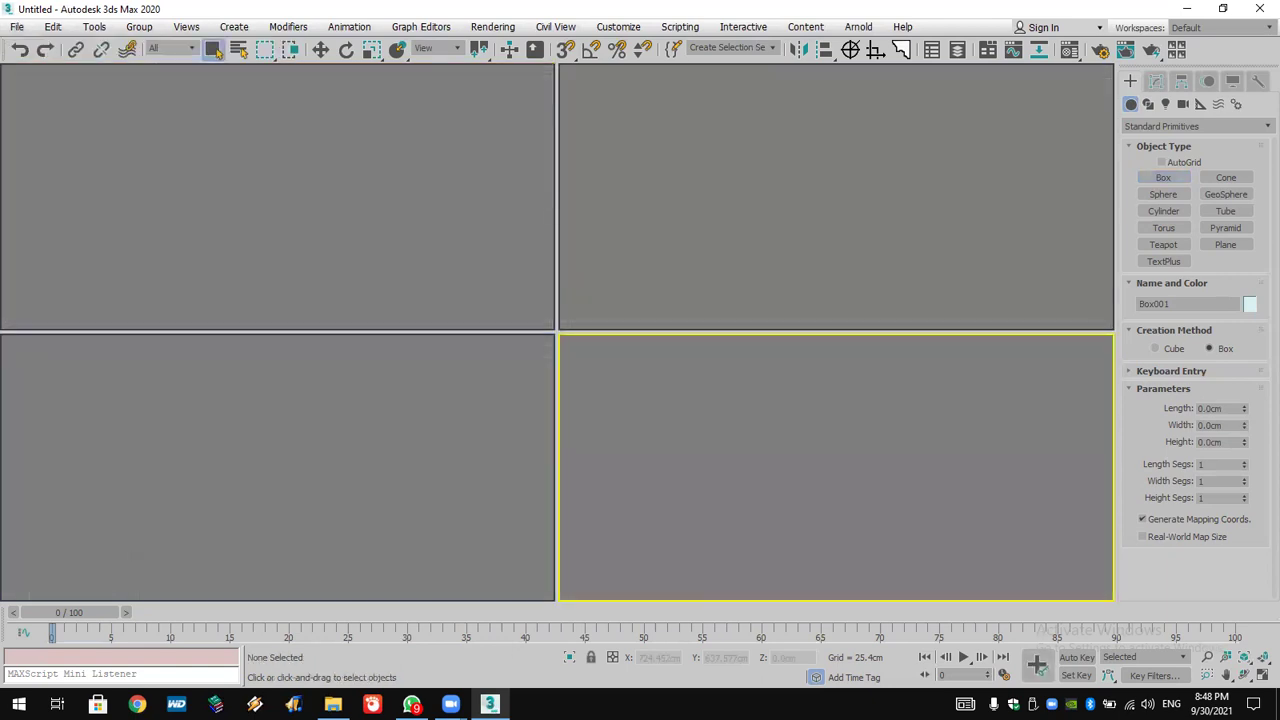
Switch to WhatsApp and review the house photos in the chat, examining the horizontal wall slats in the enlarged wide-house photo.
{"action": "key", "text": "alt+Tab"}
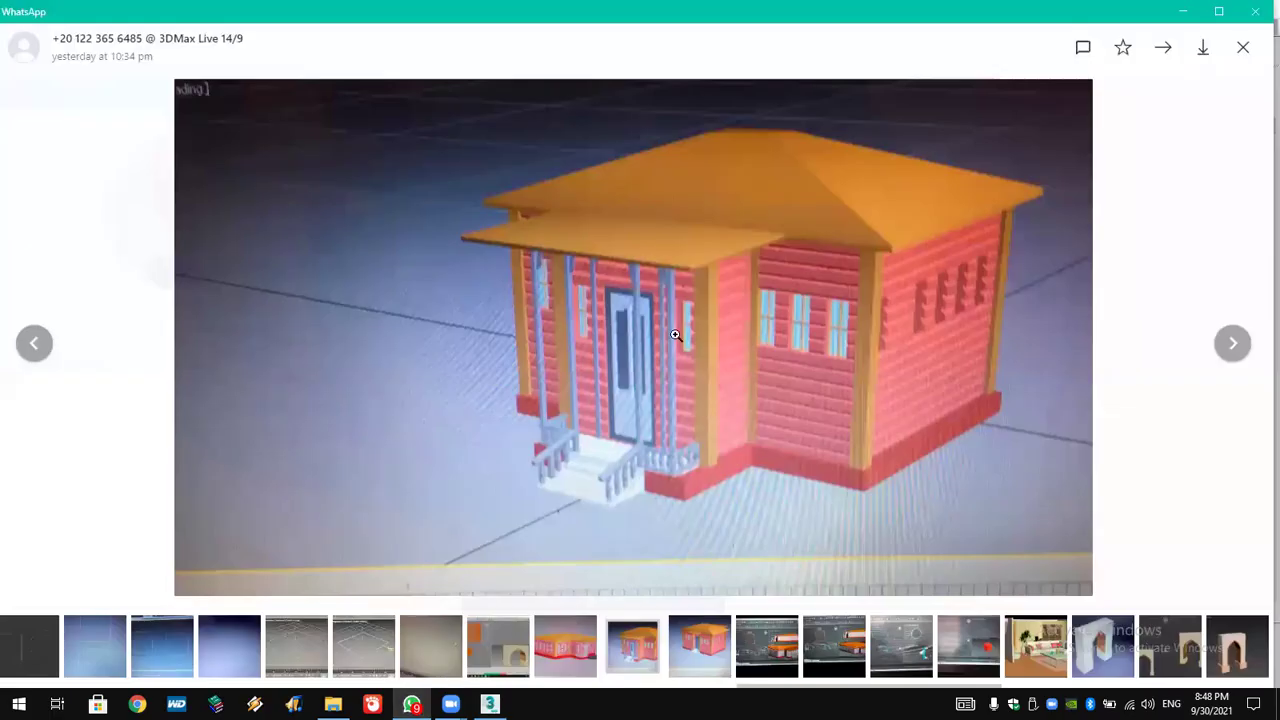
{"action": "key", "text": "Escape"}
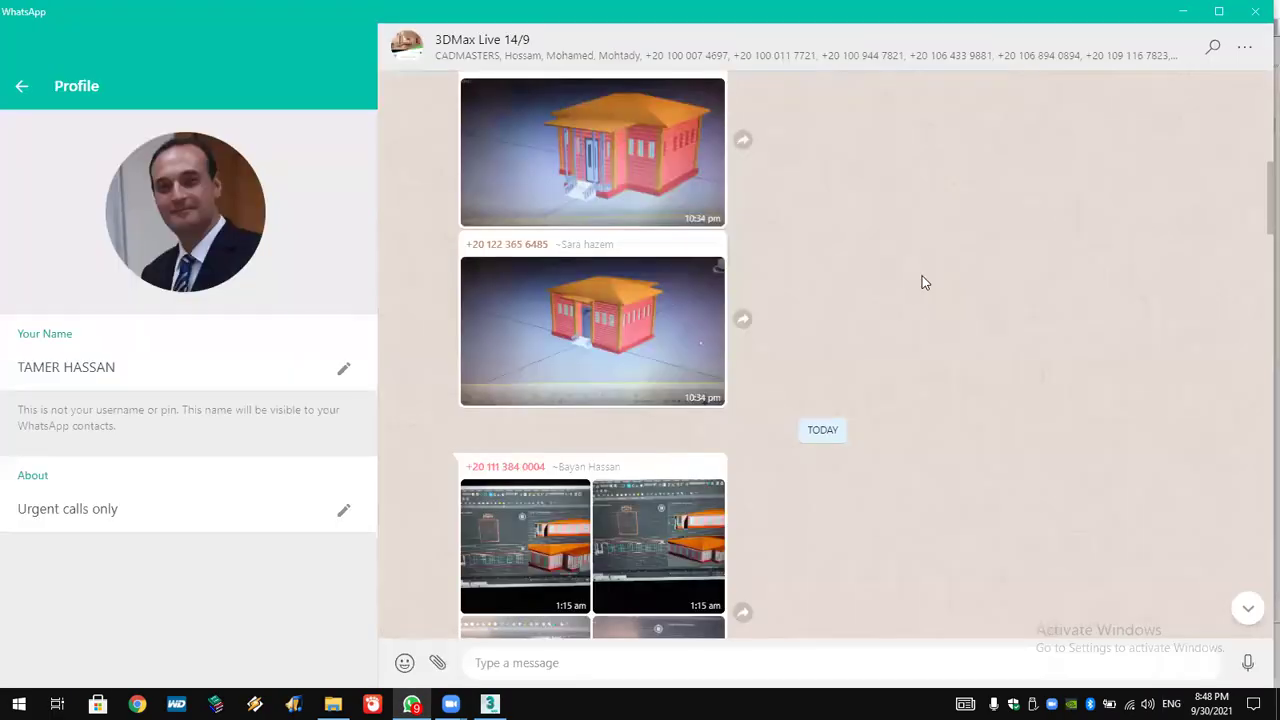
{"action": "scroll", "coordinate": [904, 283], "scroll_direction": "up", "scroll_amount": 10}
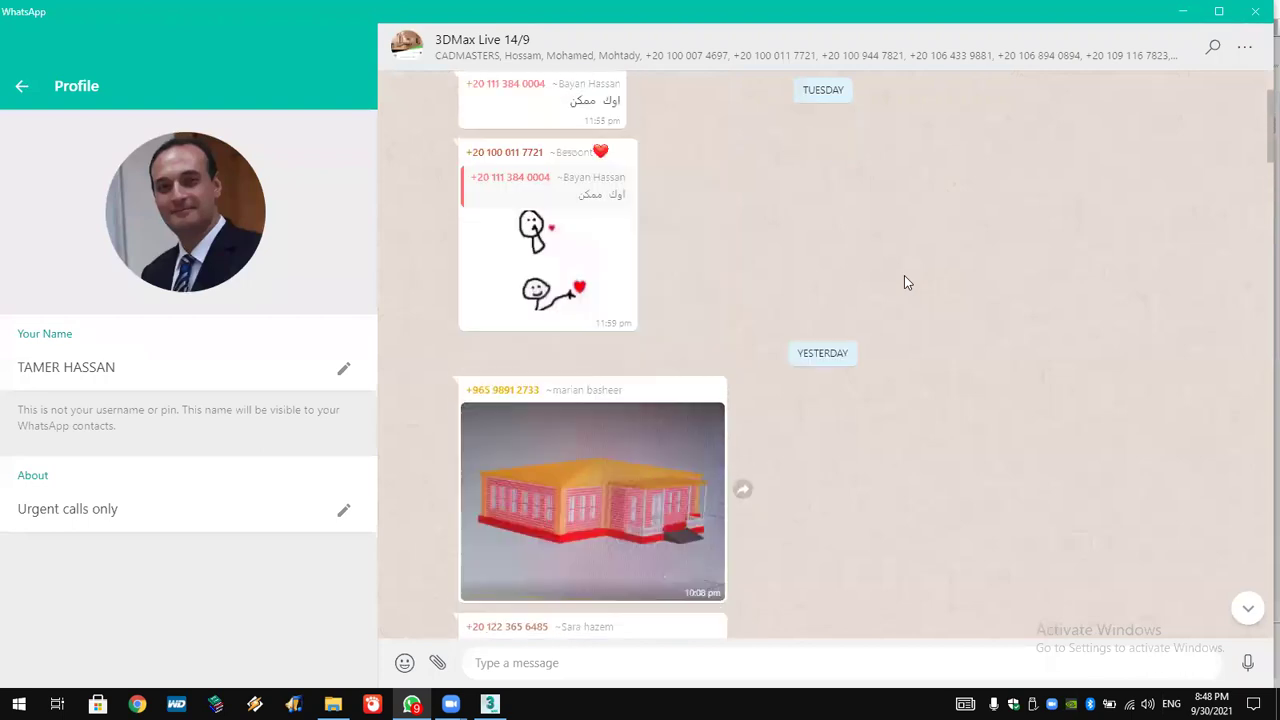
{"action": "scroll", "coordinate": [904, 283], "scroll_direction": "up", "scroll_amount": 10}
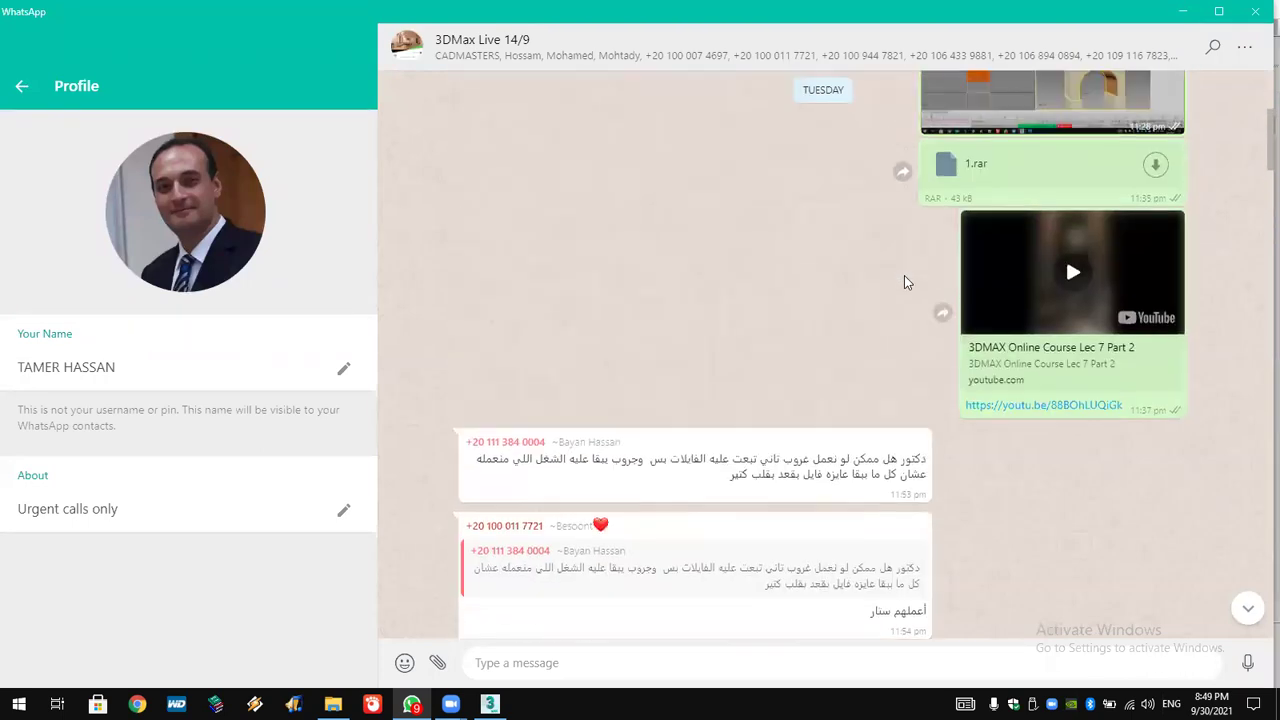
{"action": "scroll", "coordinate": [908, 280], "scroll_direction": "down", "scroll_amount": 6}
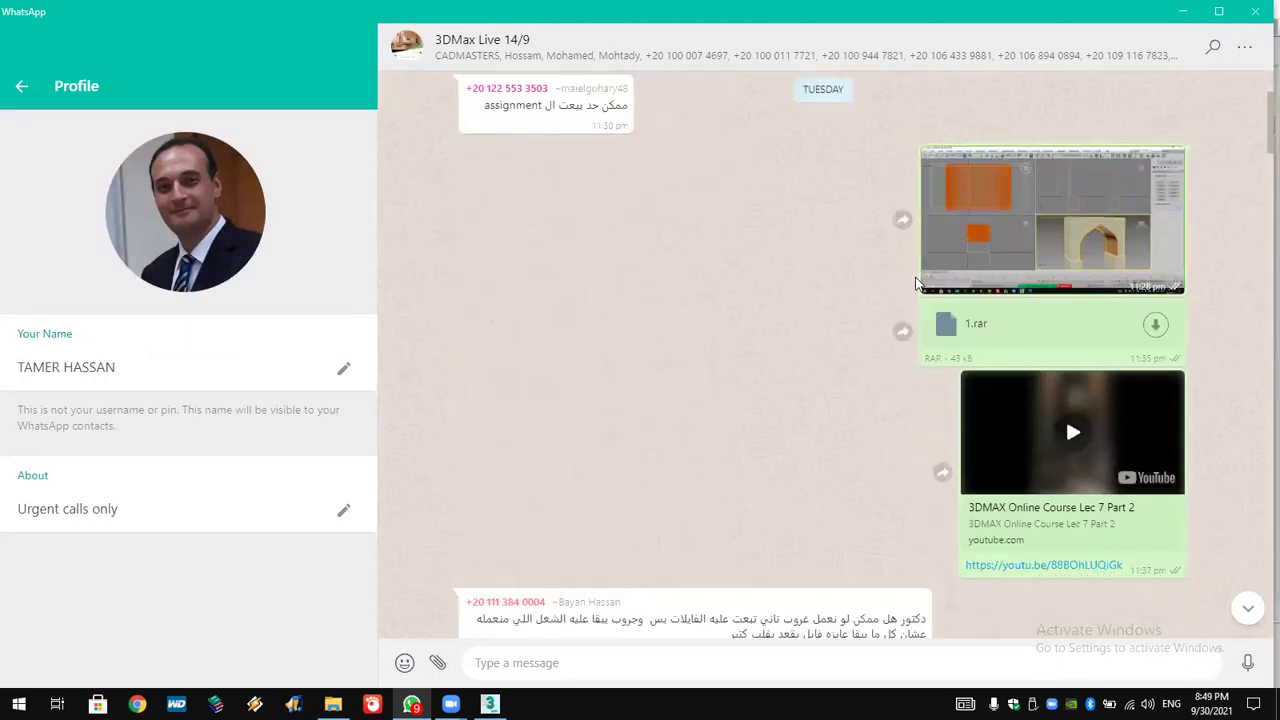
{"action": "scroll", "coordinate": [915, 286], "scroll_direction": "down", "scroll_amount": 5}
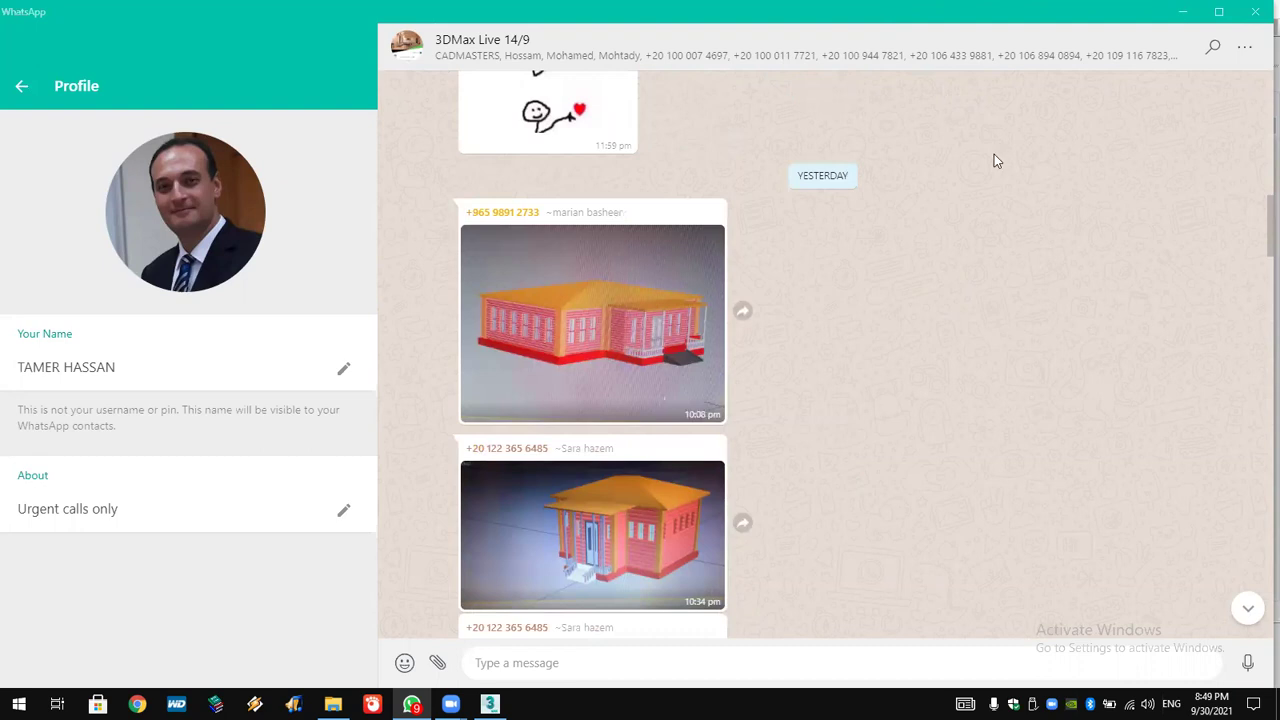
{"action": "left_click", "coordinate": [657, 344]}
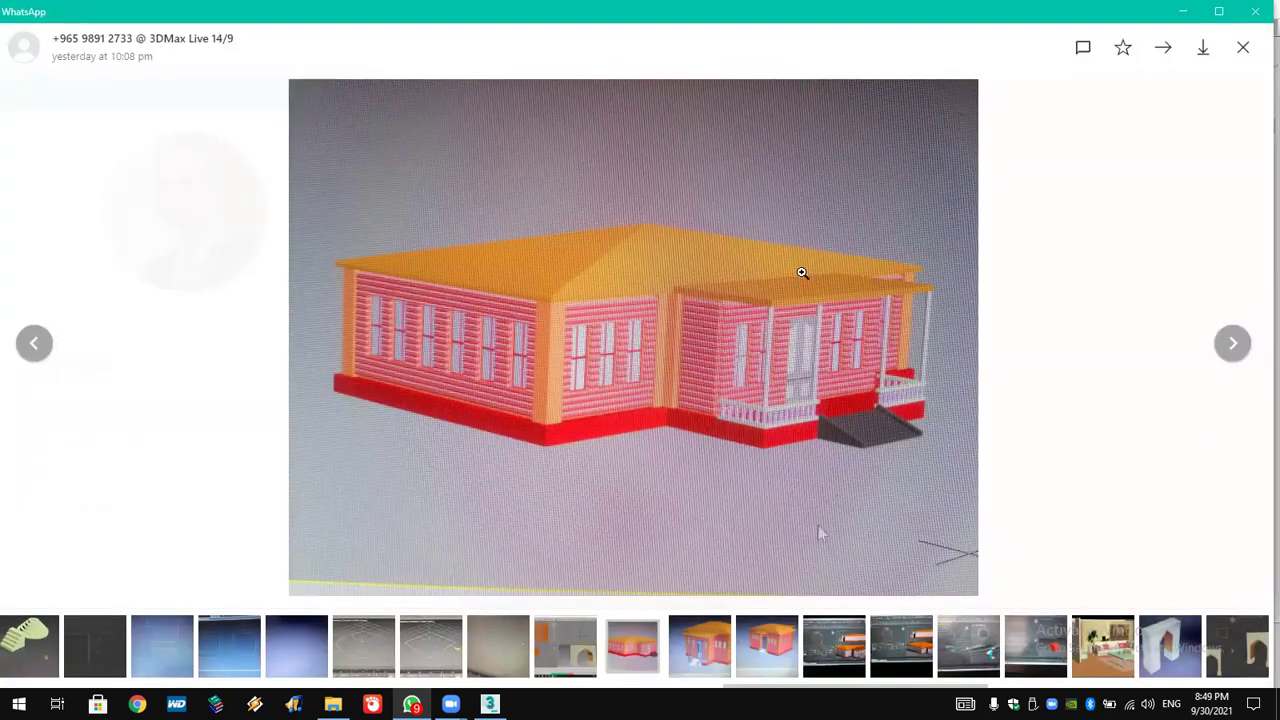
{"action": "left_click", "coordinate": [1243, 47]}
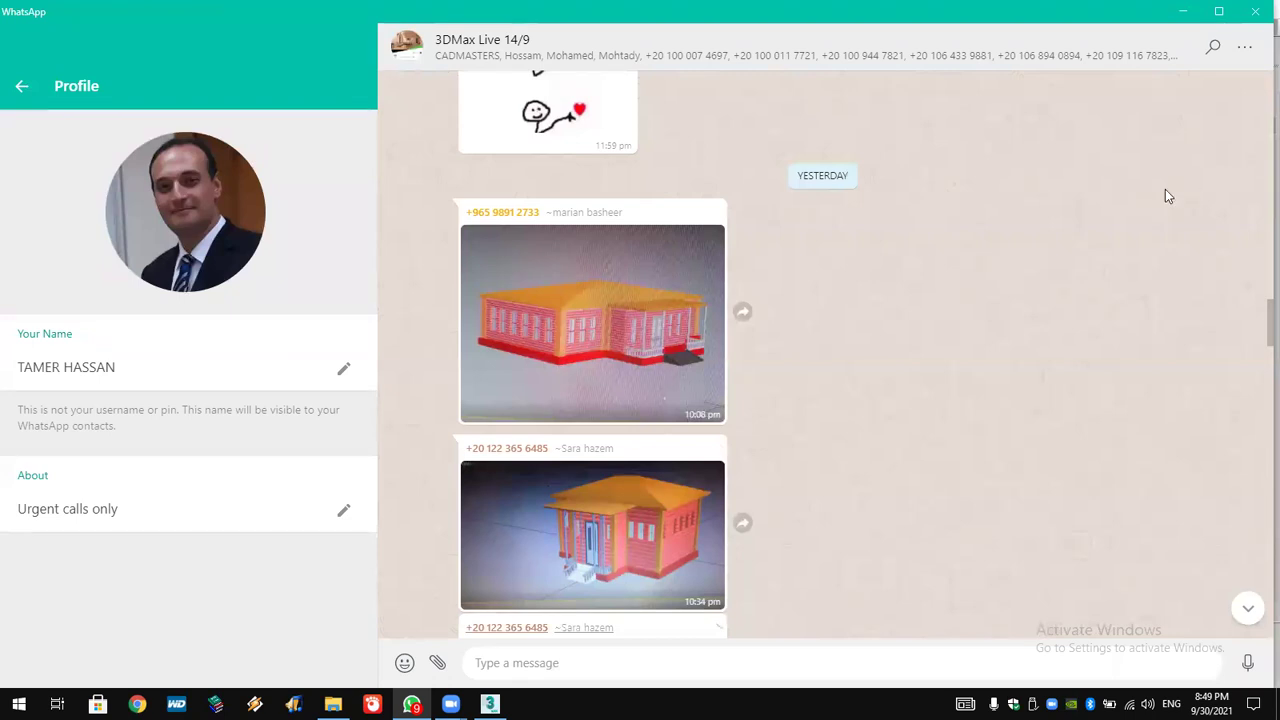
Draw a plank box about 870 cm wide, 38 cm long and 6 cm high in the Top view and tilt it about its long axis.
{"action": "left_click_drag", "start_coordinate": [48, 183], "coordinate": [522, 204]}
{"action": "left_click", "coordinate": [522, 196]}
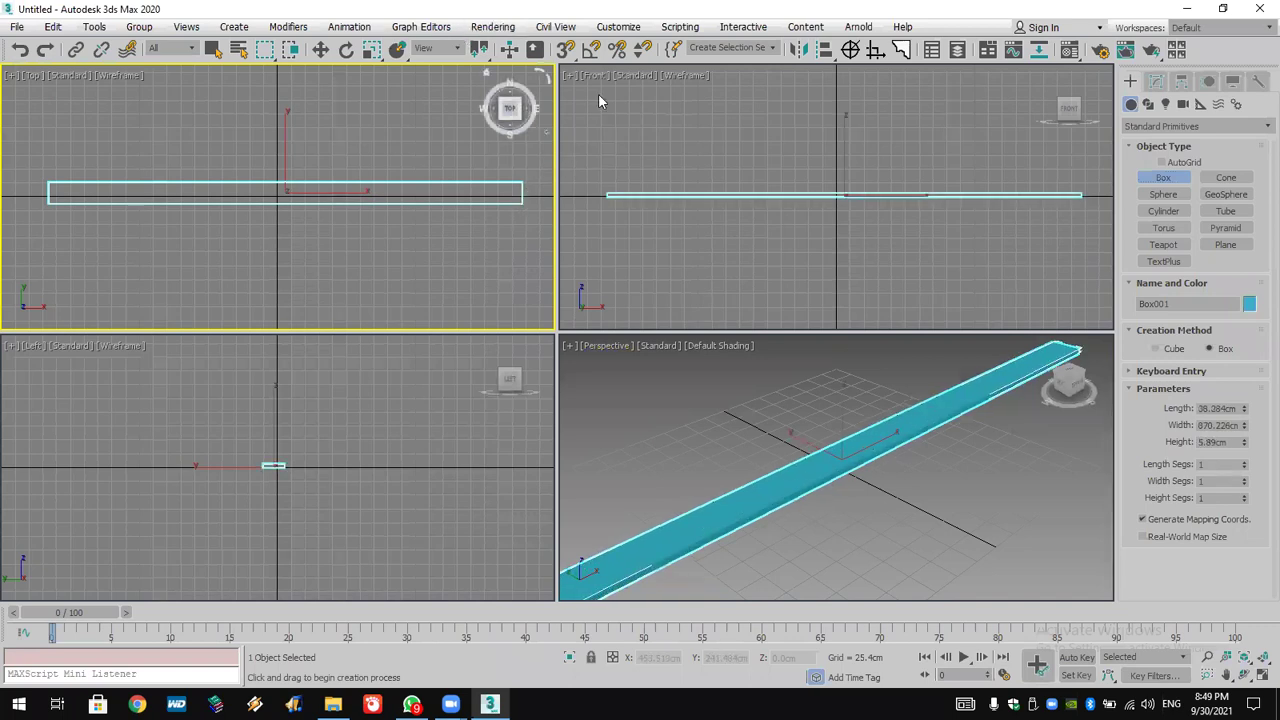
{"action": "right_click", "coordinate": [598, 93]}
{"action": "key", "text": "e"}
{"action": "left_click_drag", "start_coordinate": [846, 160], "coordinate": [848, 215]}
Clone the tilted plank upward as multiple copies spaced about 14.7 cm apart to build a slatted wall.
{"action": "left_click", "coordinate": [320, 49]}
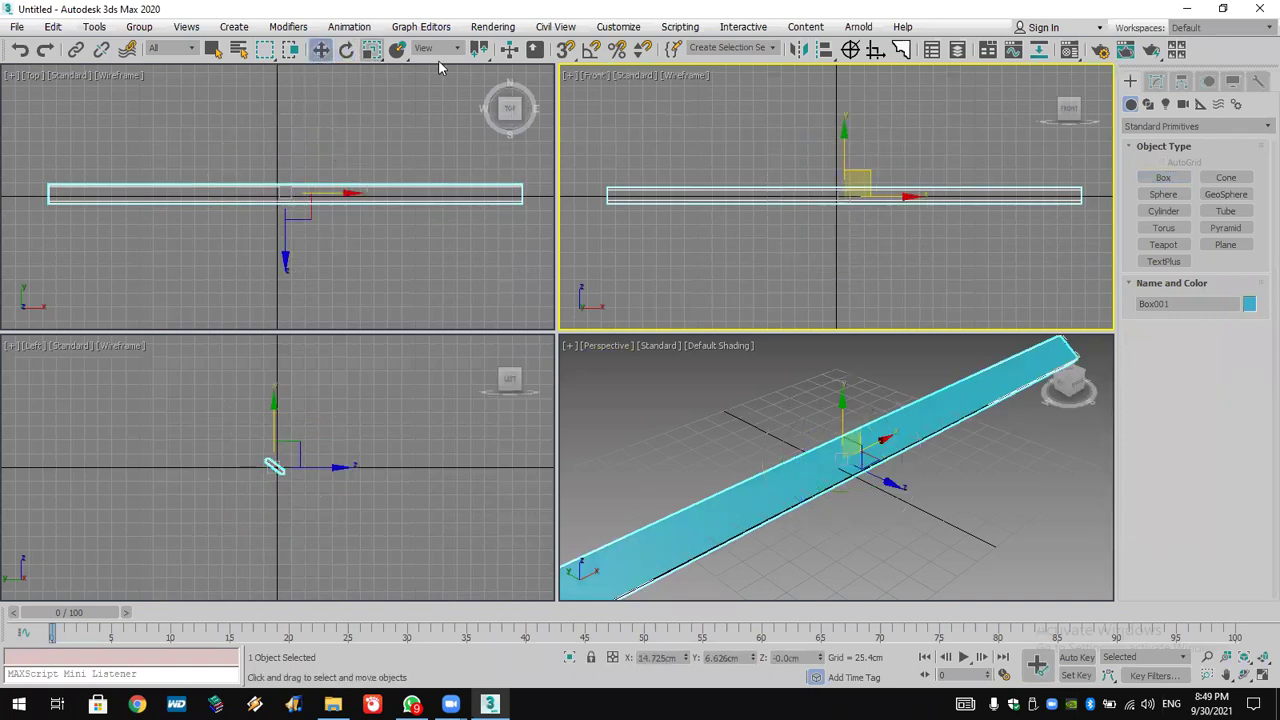
{"action": "right_click", "coordinate": [857, 184]}
{"action": "key", "text": "Escape"}
{"action": "left_click_drag", "start_coordinate": [848, 153], "coordinate": [848, 145], "text": "shift"}
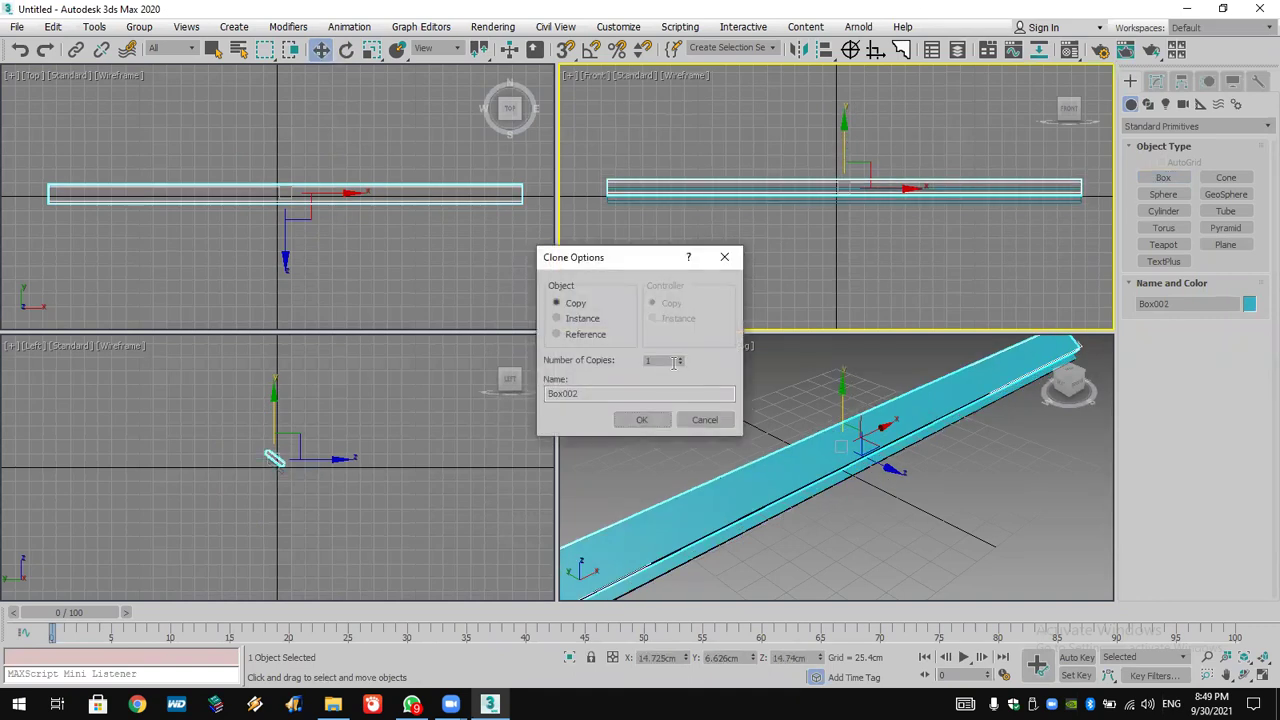
{"action": "left_click_drag", "start_coordinate": [681, 365], "coordinate": [689, 322]}
{"action": "left_click", "coordinate": [642, 419]}
{"action": "middle_click_drag", "start_coordinate": [838, 472], "coordinate": [838, 560], "text": "alt"}
{"action": "left_click", "coordinate": [1000, 574]}
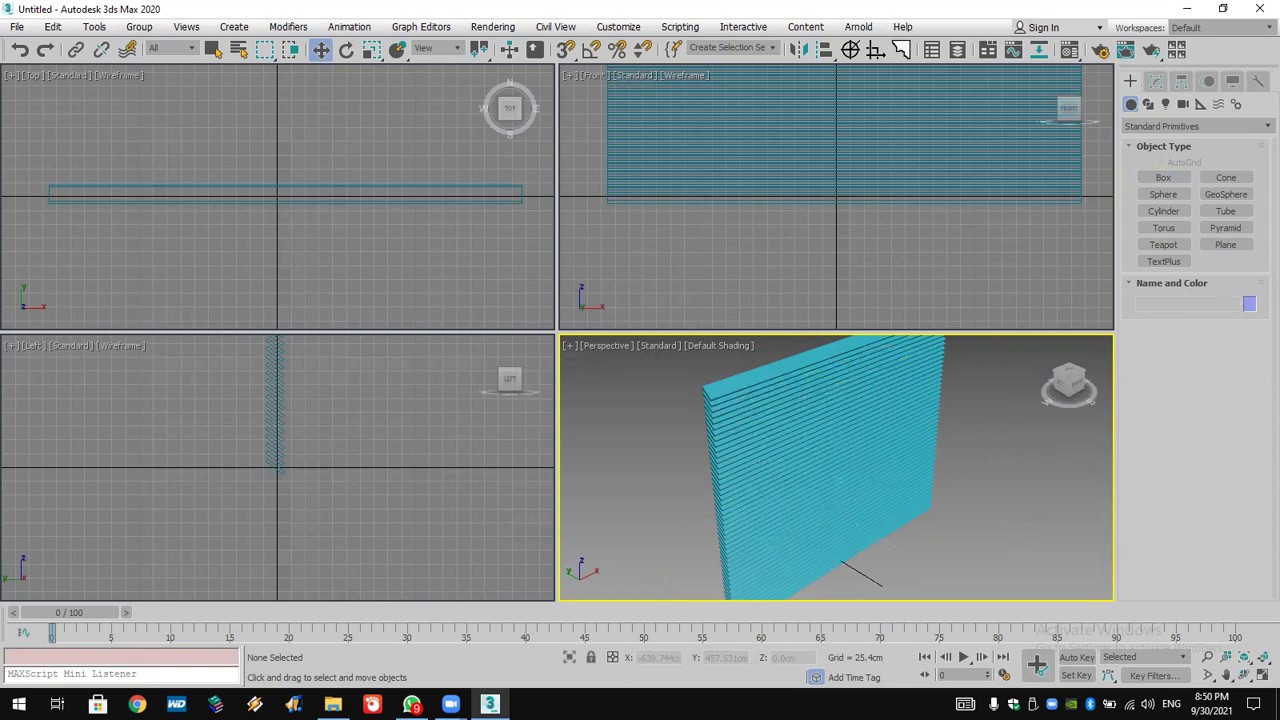
Switch to WhatsApp to check the house photos in the chat again, and return to the 3ds Max scene.
{"action": "left_click", "coordinate": [775, 377]}
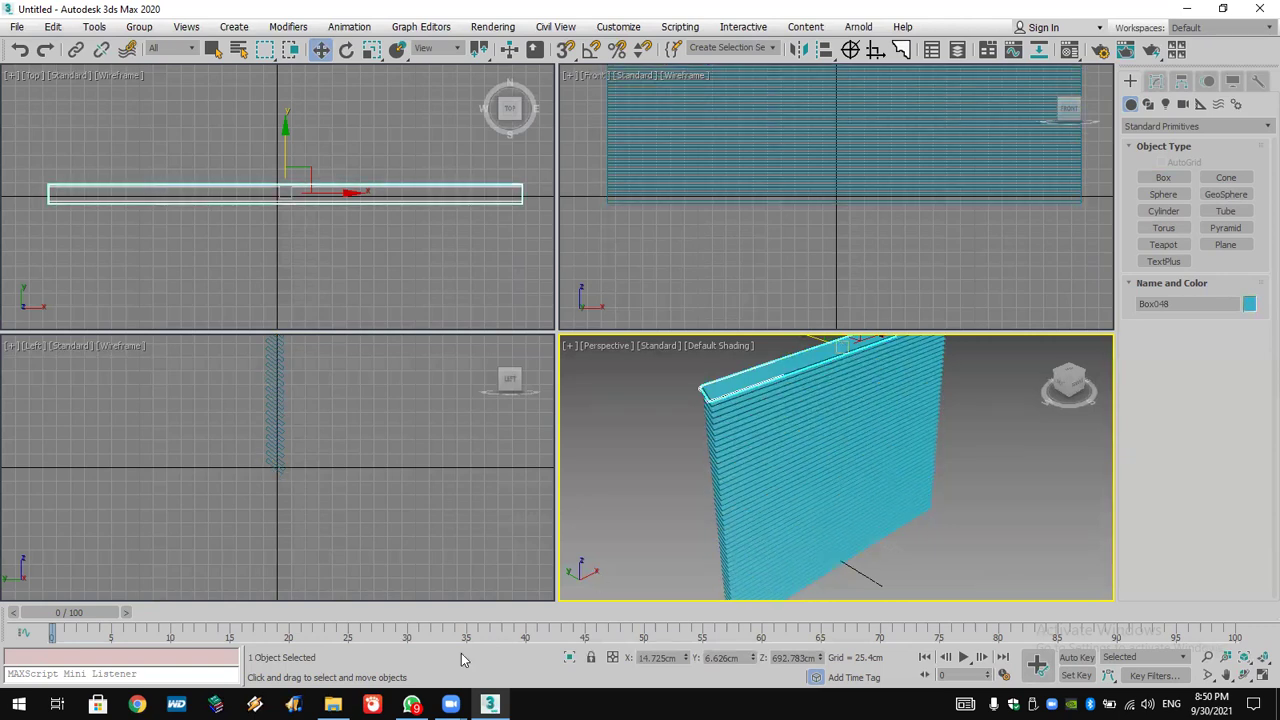
{"action": "left_click", "coordinate": [411, 704]}
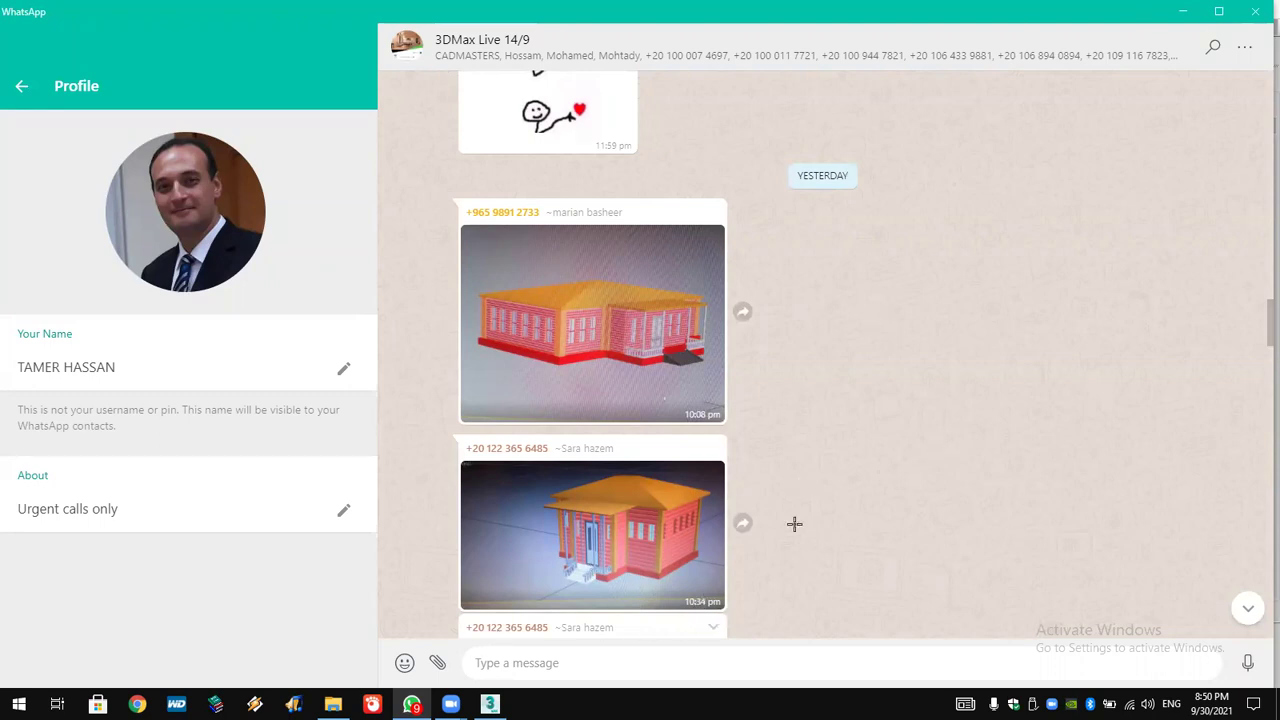
{"action": "key", "text": "alt+Tab"}
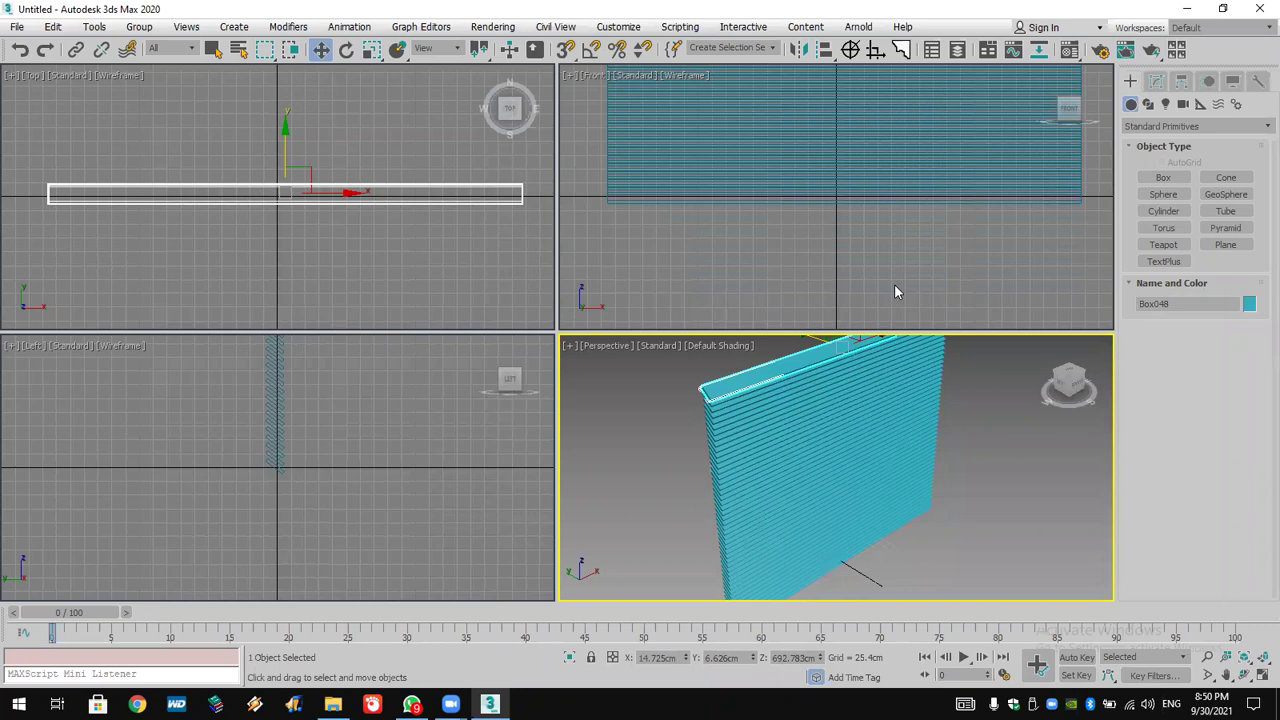
{"action": "scroll", "coordinate": [146, 217], "scroll_direction": "up", "scroll_amount": 3}
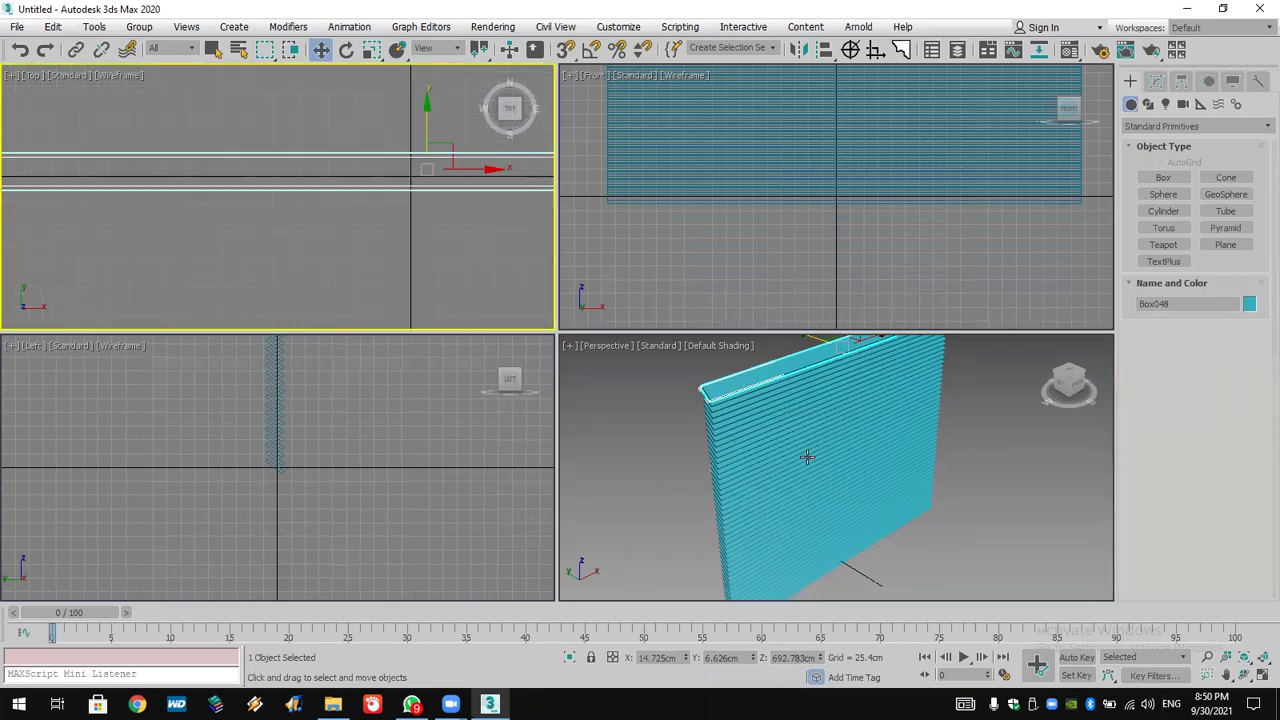
Reset the scene to discard the slatted wall without saving.
{"action": "left_click", "coordinate": [17, 28]}
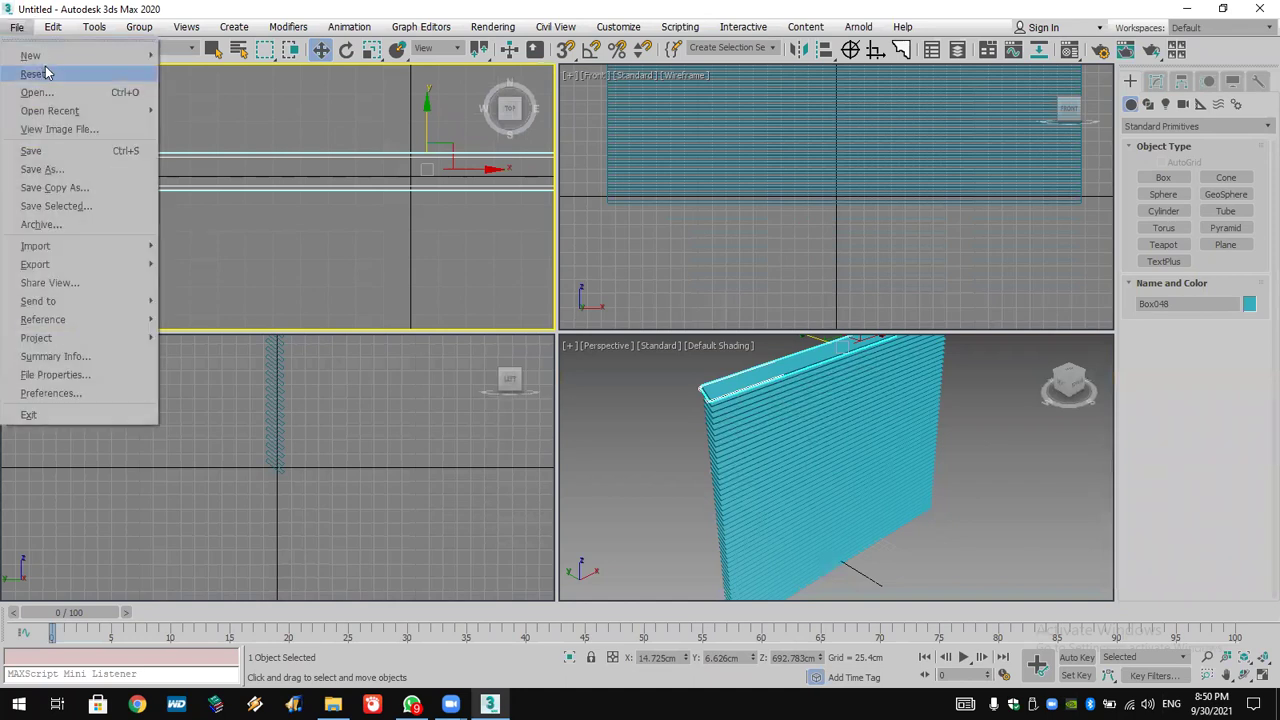
{"action": "left_click", "coordinate": [40, 74]}
{"action": "left_click", "coordinate": [628, 385]}
{"action": "left_click", "coordinate": [600, 377]}
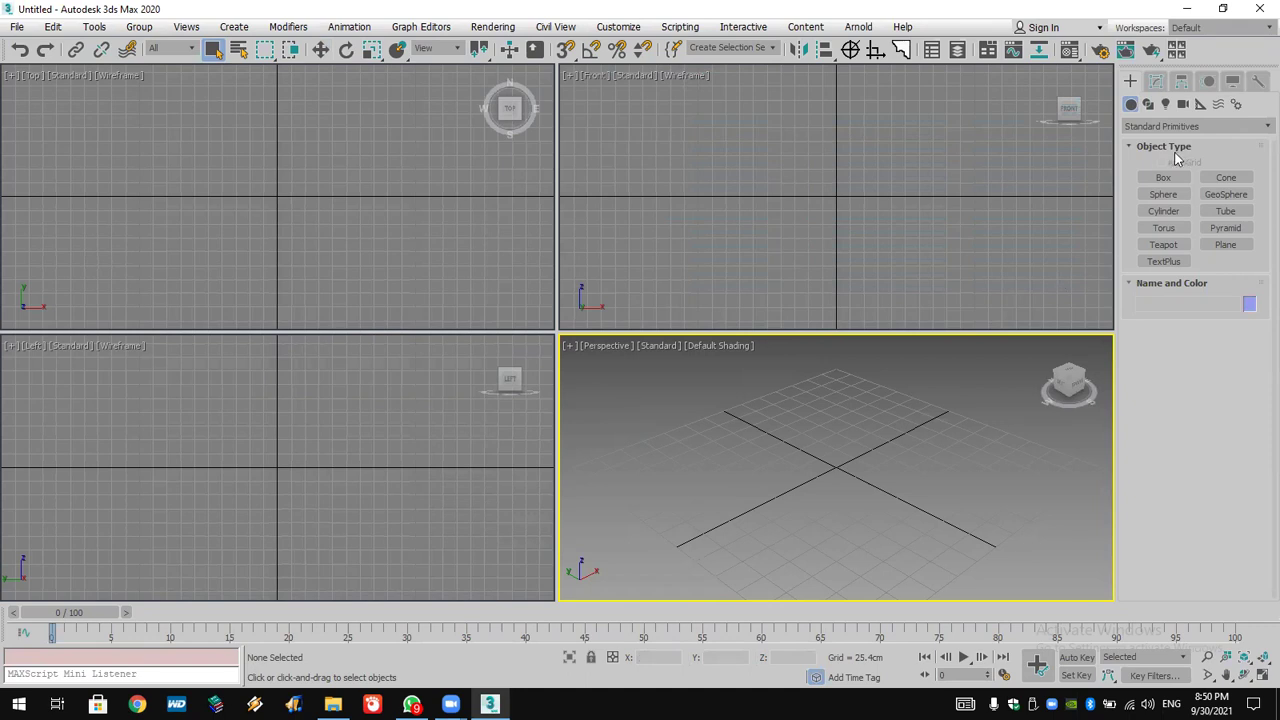
Draw a wall box about 685 cm wide, 259 cm long and 13 cm high in the Front view.
{"action": "left_click", "coordinate": [1163, 178]}
{"action": "left_click", "coordinate": [920, 232]}
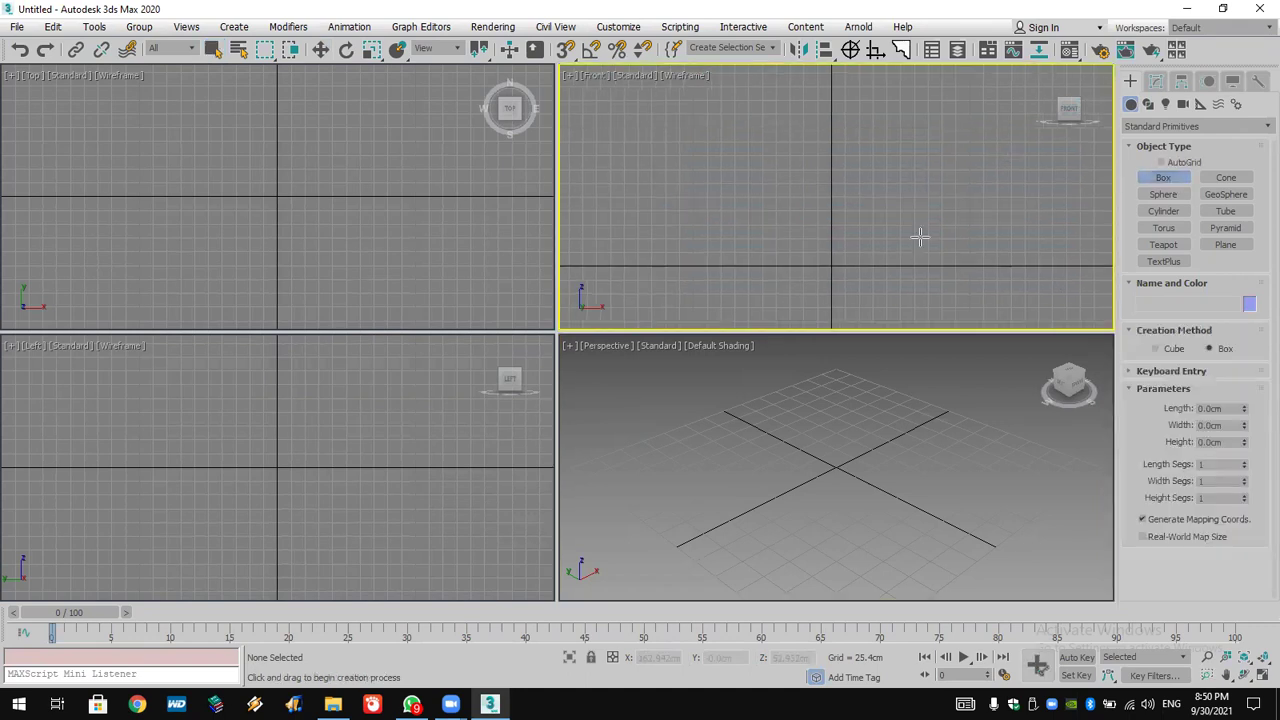
{"action": "left_click_drag", "start_coordinate": [690, 124], "coordinate": [1063, 264]}
{"action": "left_click", "coordinate": [1063, 257]}
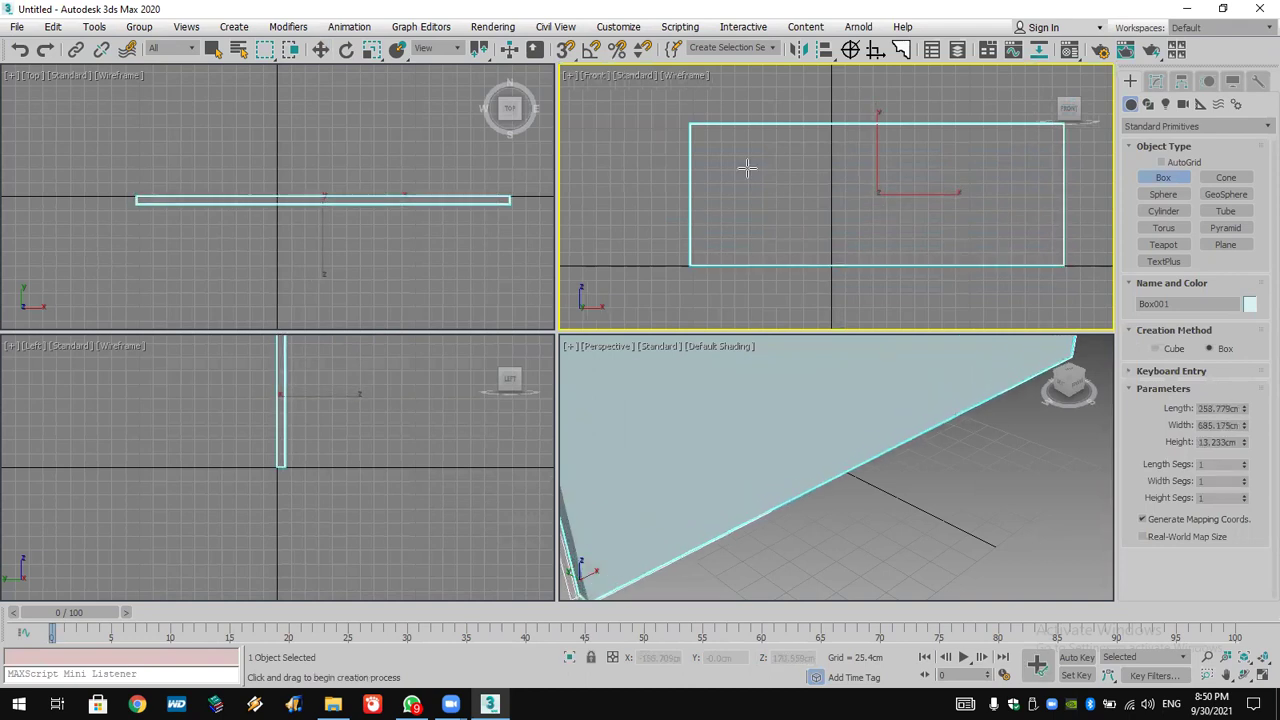
Draw a window box about 65 cm wide, 175 cm long and 28 cm high on the wall and clone it into a row of six, about 115 cm apart.
{"action": "left_click_drag", "start_coordinate": [716, 142], "coordinate": [752, 228]}
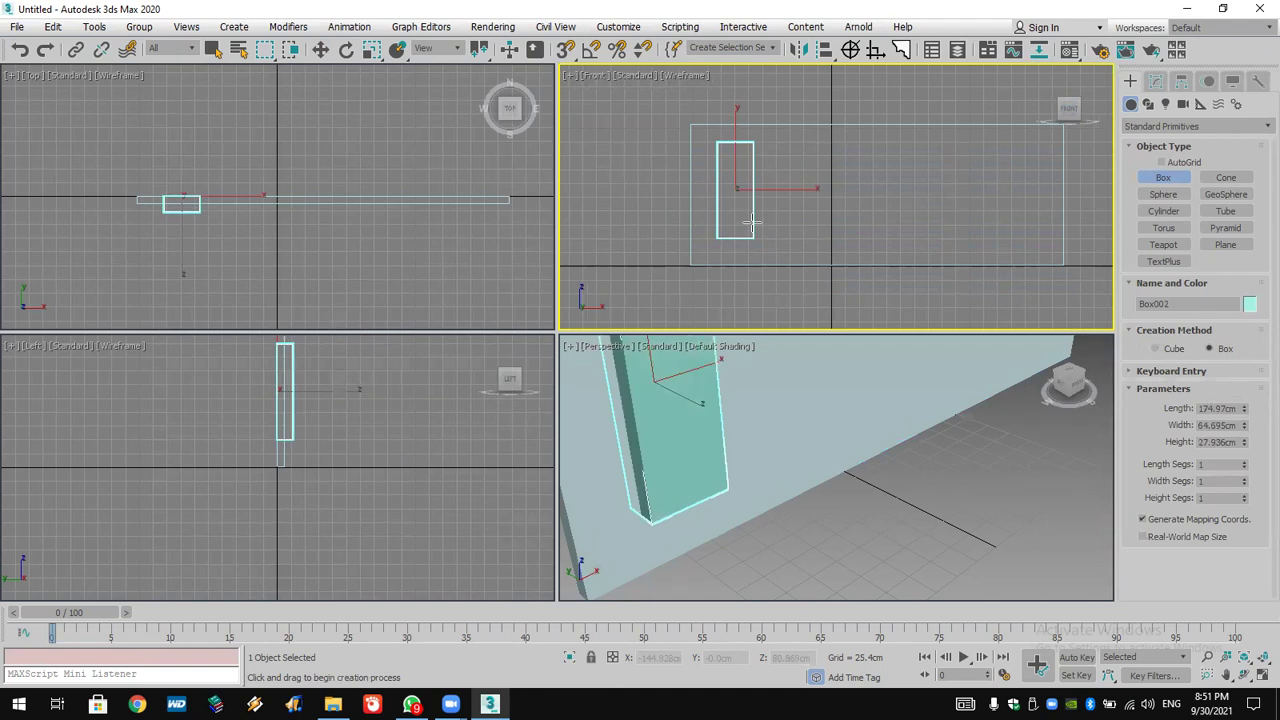
{"action": "left_click", "coordinate": [752, 224]}
{"action": "key", "text": "w"}
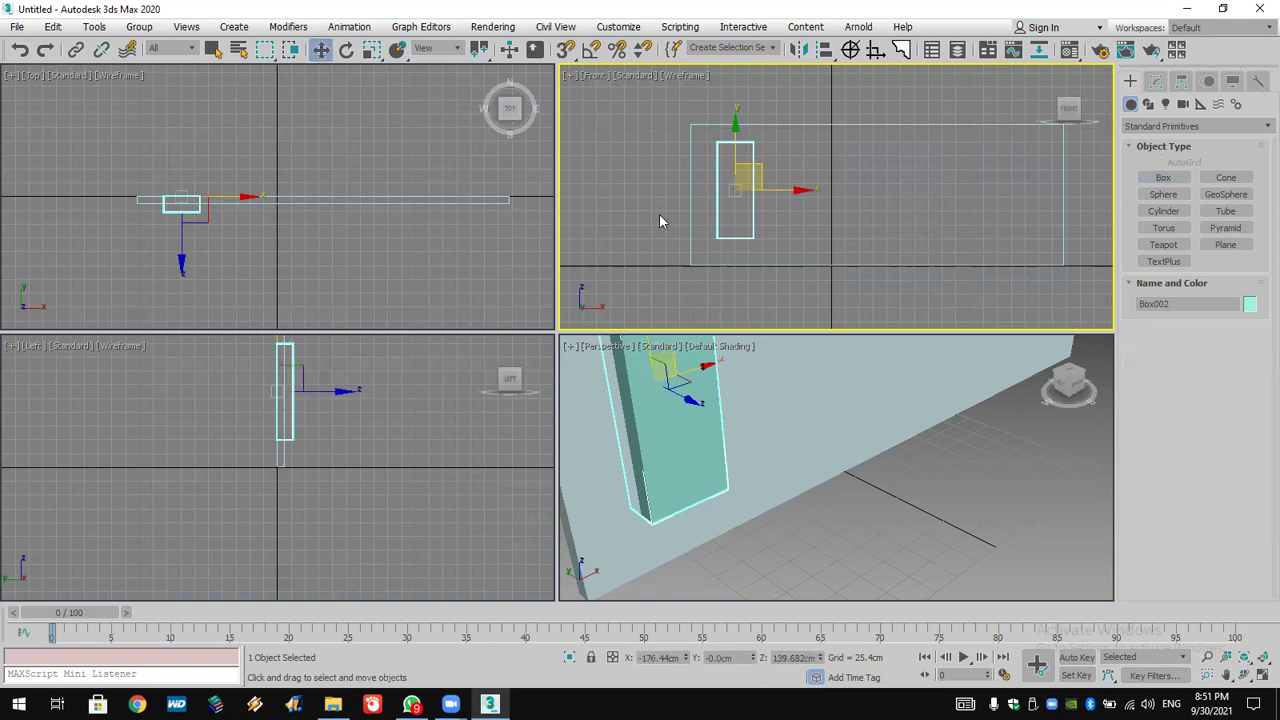
{"action": "left_click_drag", "start_coordinate": [796, 190], "coordinate": [858, 190], "text": "shift"}
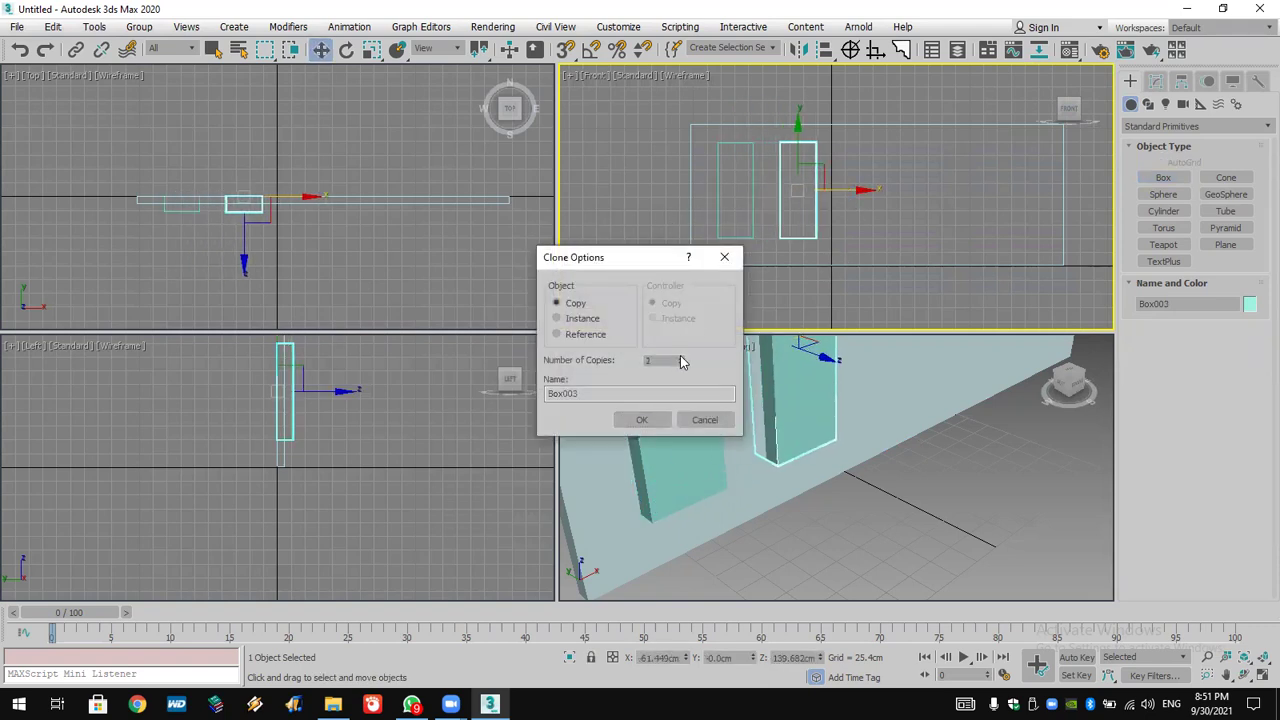
{"action": "left_click", "coordinate": [645, 419]}
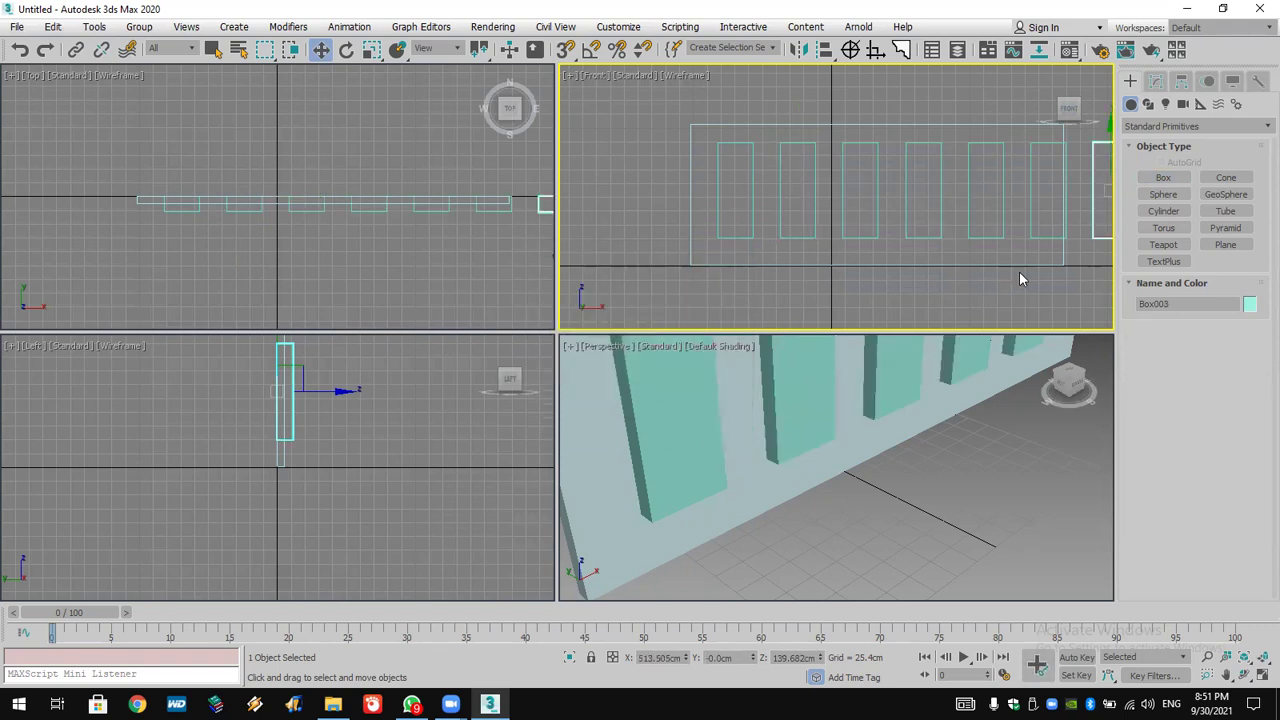
Enlarge the wall box around the window boxes to about 829 cm wide and 264 cm long.
{"action": "left_click", "coordinate": [1020, 268]}
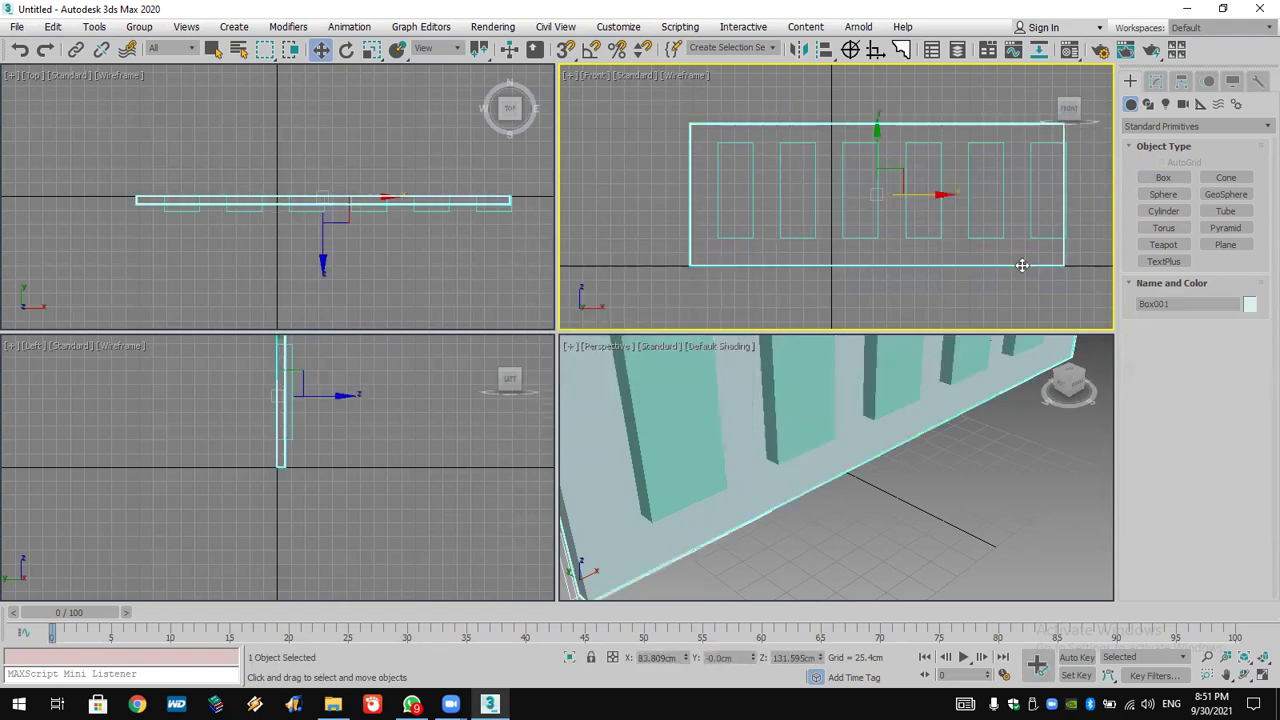
{"action": "left_click", "coordinate": [1155, 81]}
{"action": "left_click_drag", "start_coordinate": [1245, 282], "coordinate": [1245, 286]}
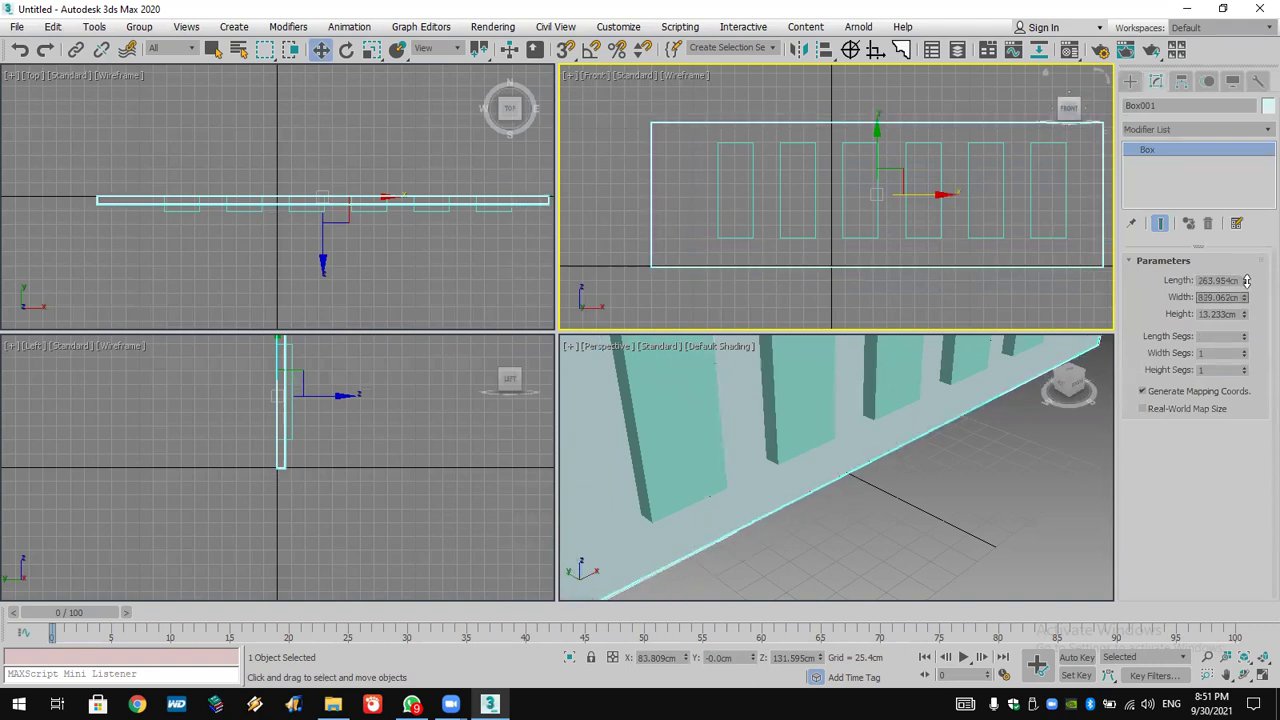
Subtract all window boxes except the leftmost one from the wall with ProBoolean.
{"action": "middle_click_drag", "start_coordinate": [954, 252], "coordinate": [929, 246]}
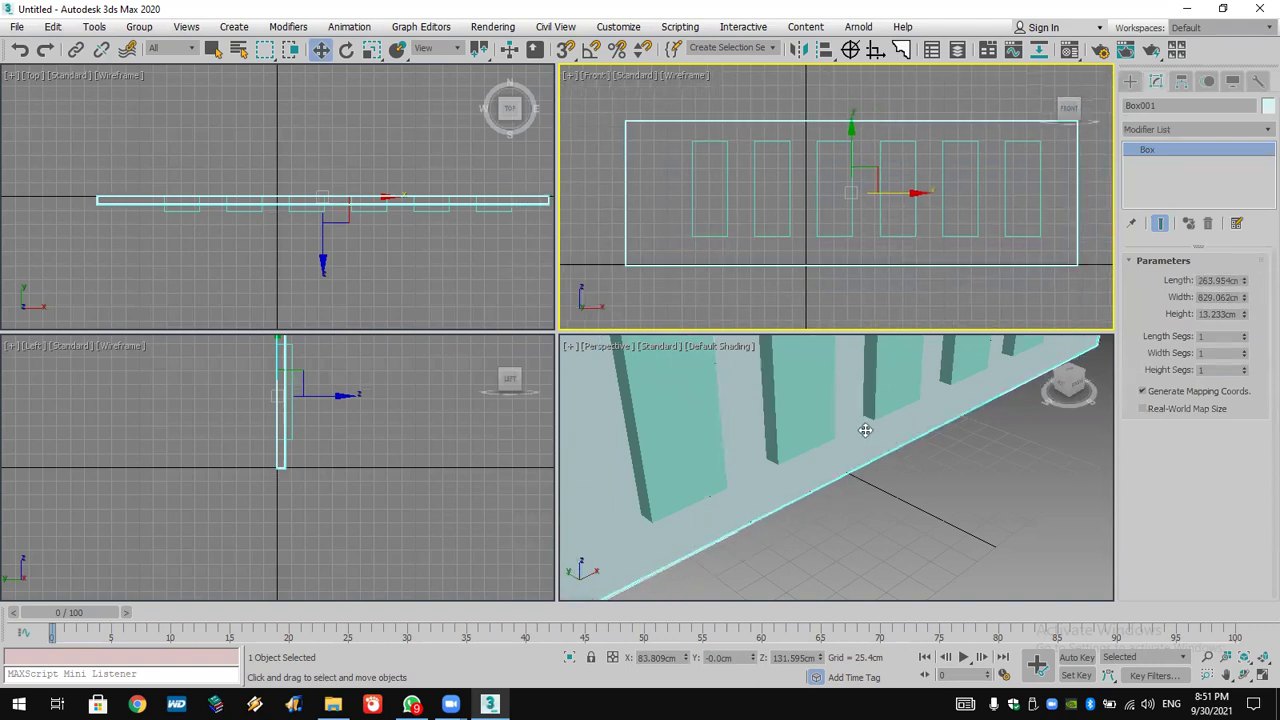
{"action": "scroll", "coordinate": [855, 465], "scroll_direction": "down", "scroll_amount": 5}
{"action": "middle_click_drag", "start_coordinate": [855, 465], "coordinate": [842, 535]}
{"action": "scroll", "coordinate": [350, 190], "scroll_direction": "up", "scroll_amount": 7}
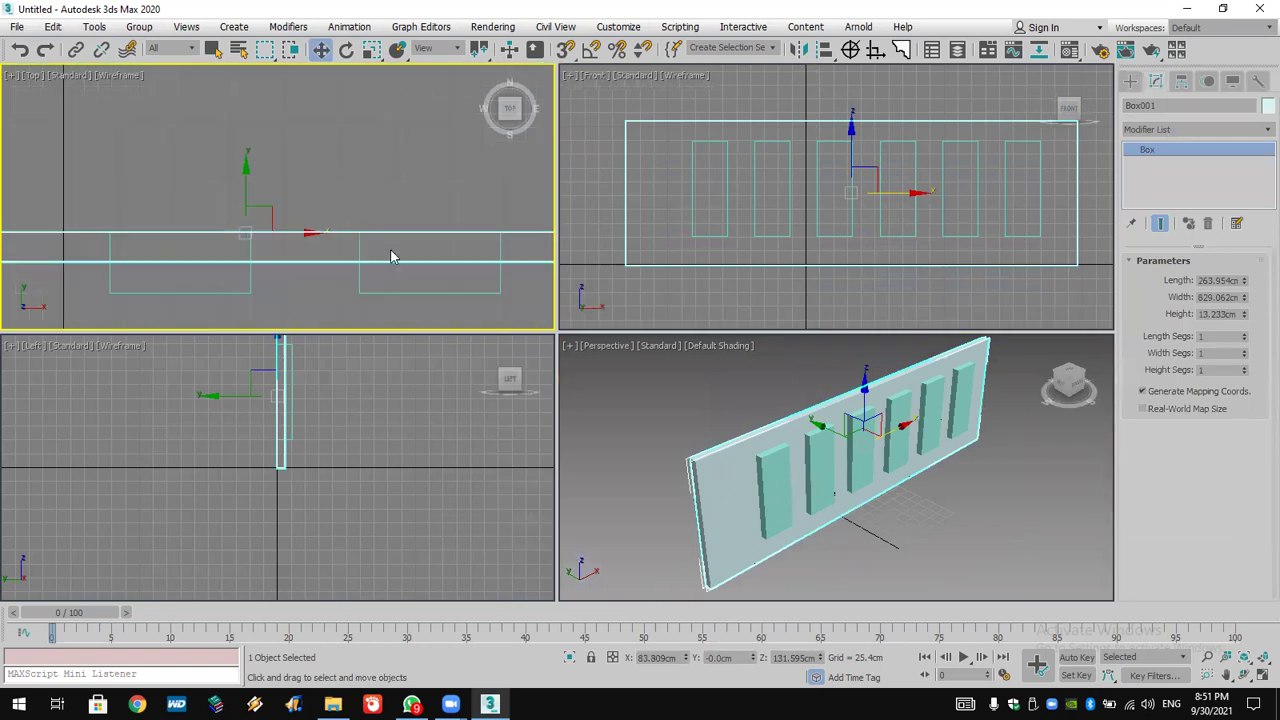
{"action": "middle_click_drag", "start_coordinate": [814, 192], "coordinate": [793, 204]}
{"action": "left_click", "coordinate": [1025, 616]}
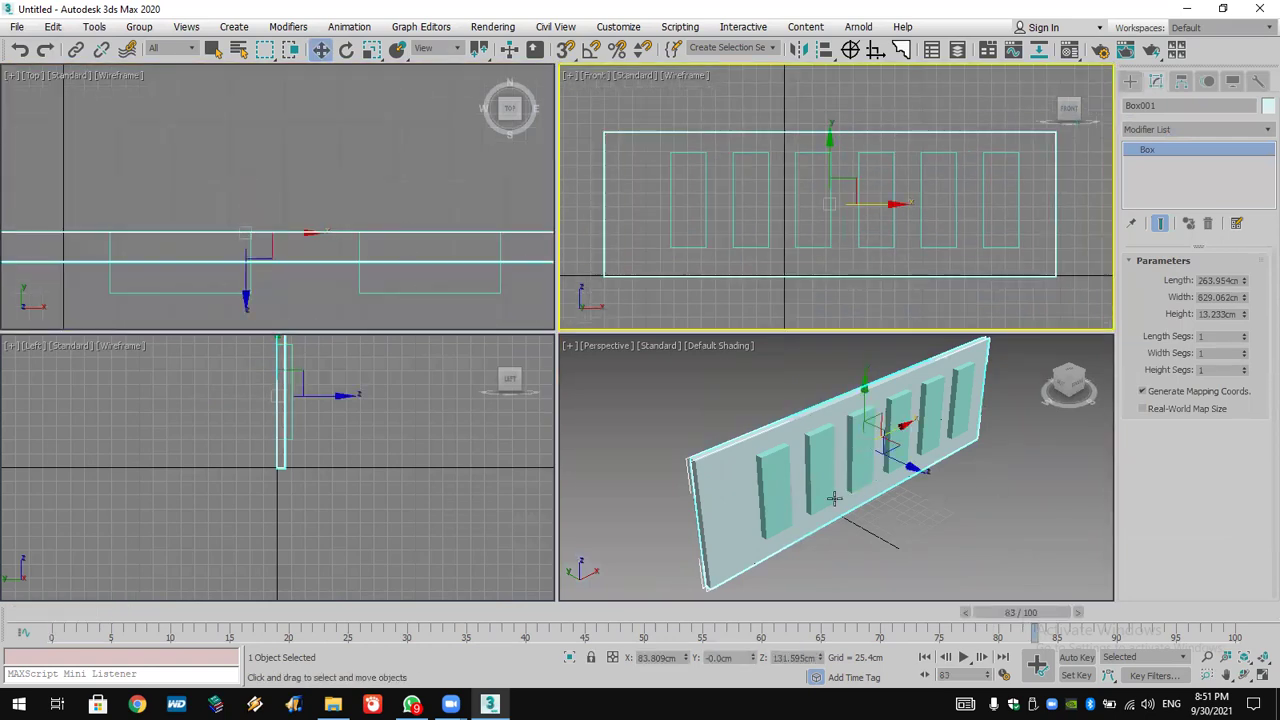
{"action": "left_click", "coordinate": [733, 494]}
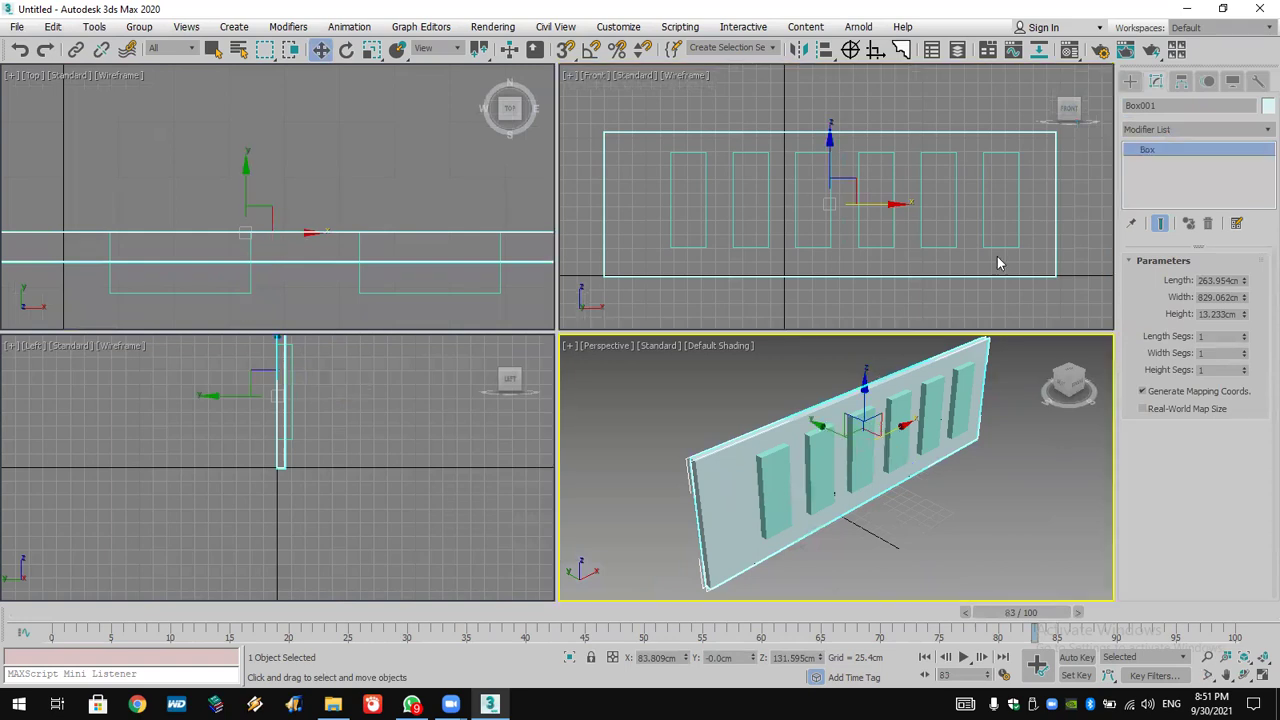
{"action": "left_click", "coordinate": [1130, 80]}
{"action": "left_click", "coordinate": [1160, 126]}
{"action": "left_click", "coordinate": [1163, 171]}
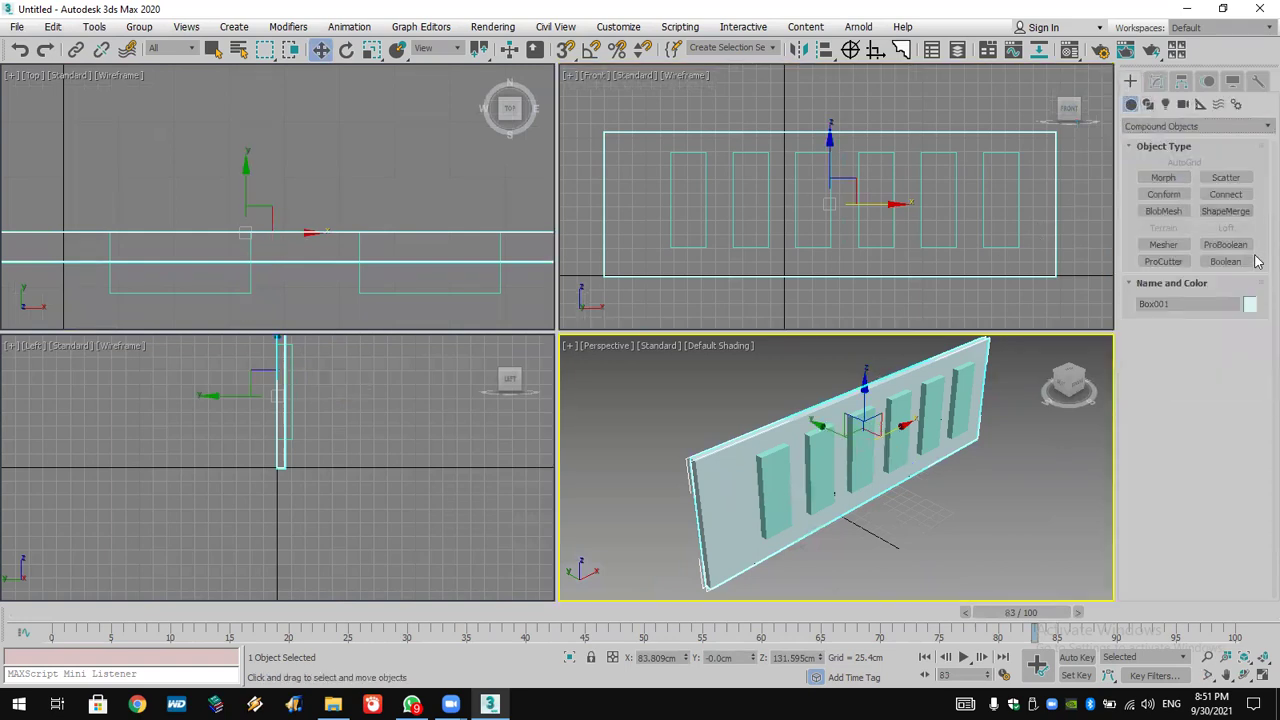
{"action": "left_click", "coordinate": [1225, 244]}
{"action": "left_click", "coordinate": [1192, 347]}
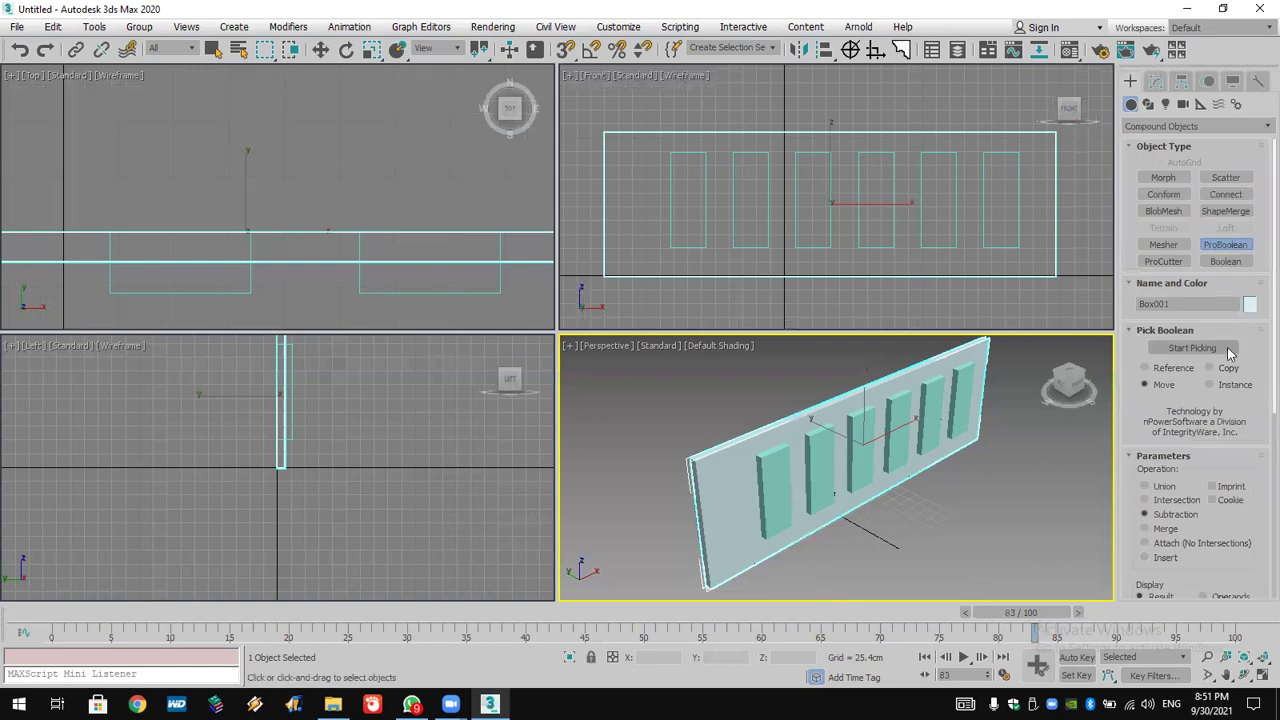
{"action": "left_click", "coordinate": [963, 400]}
{"action": "left_click", "coordinate": [926, 404]}
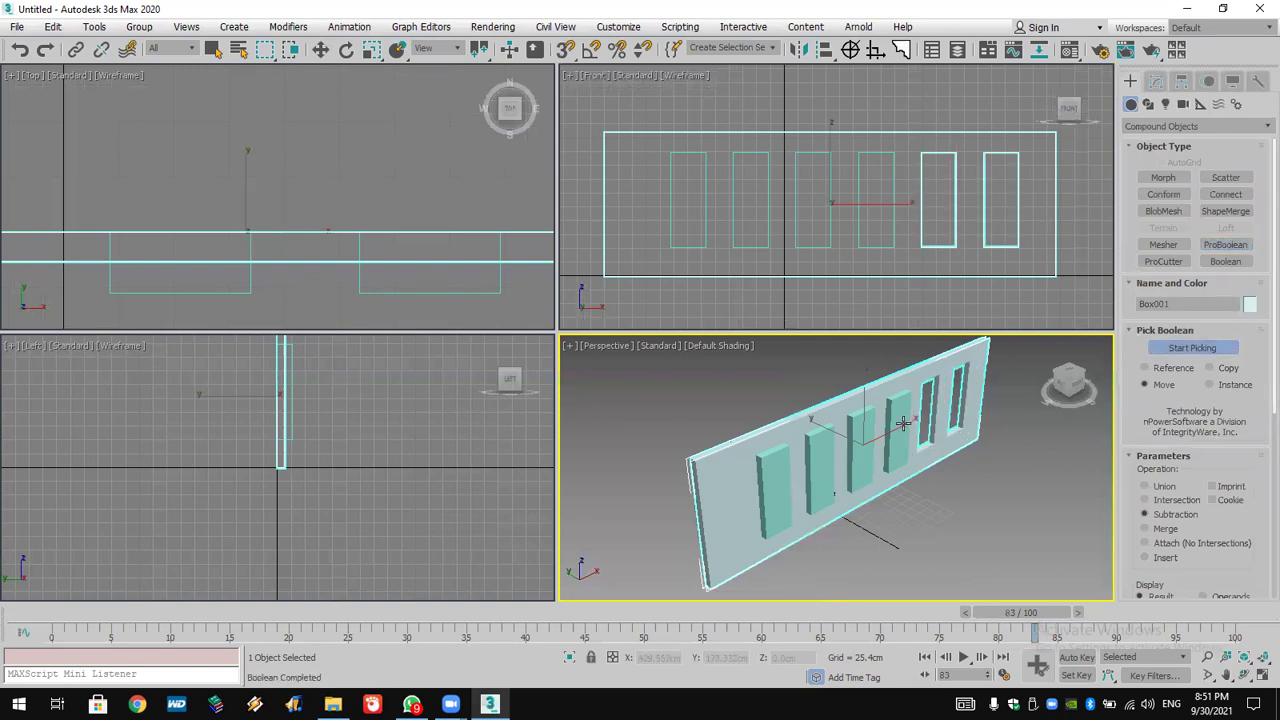
{"action": "left_click", "coordinate": [896, 430]}
{"action": "left_click", "coordinate": [860, 447]}
{"action": "left_click", "coordinate": [818, 465]}
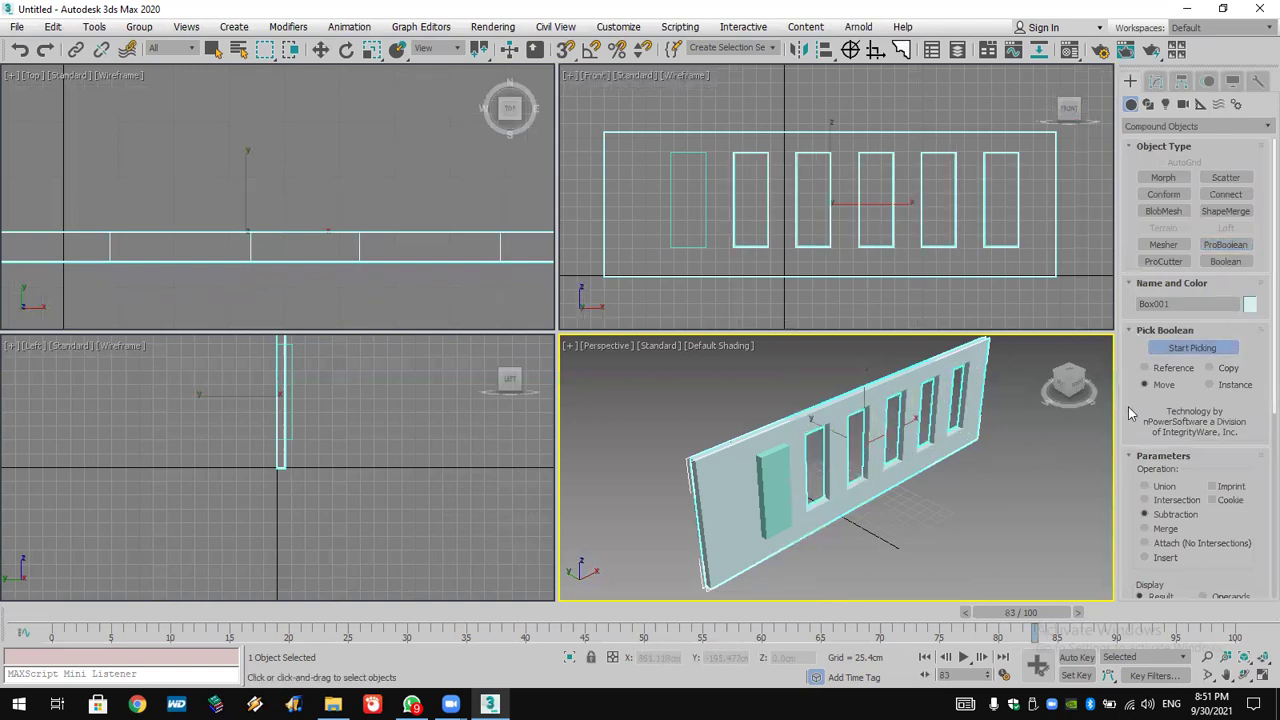
Subtract a copy of the leftmost window box from the wall and set the original box's height to 0.
{"action": "left_click", "coordinate": [1209, 368]}
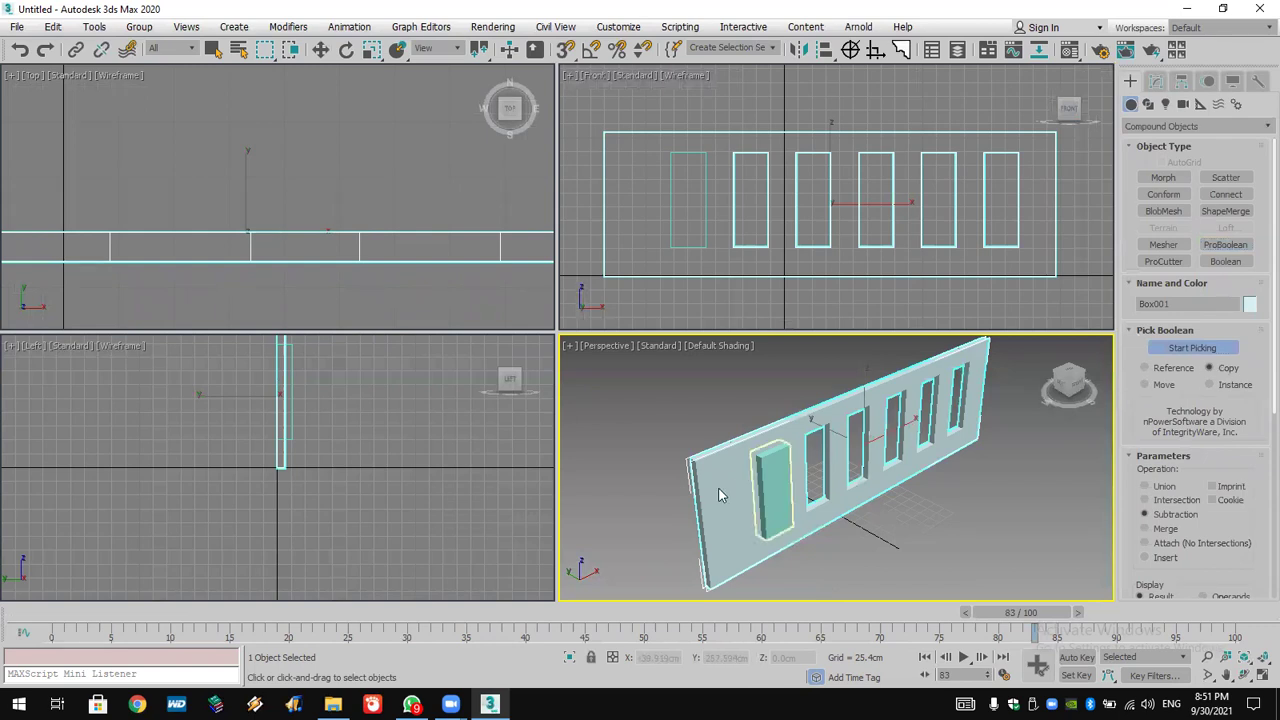
{"action": "right_click", "coordinate": [788, 477]}
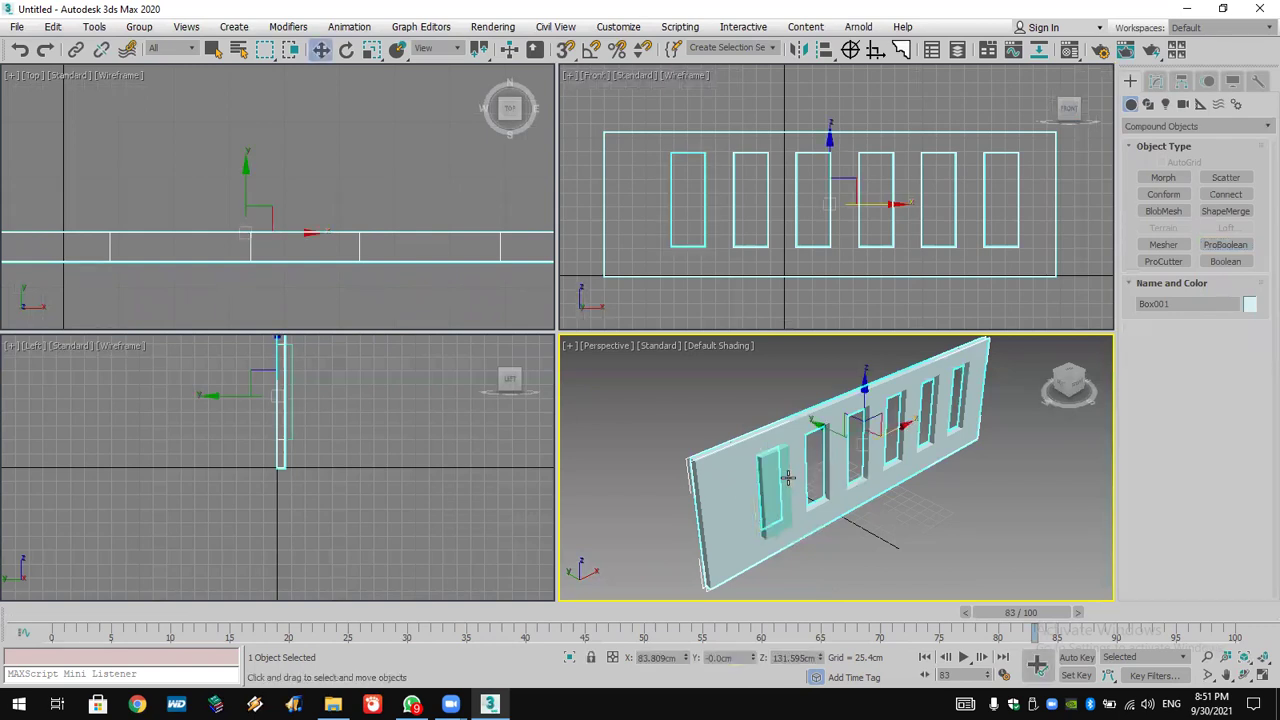
{"action": "left_click", "coordinate": [785, 480]}
{"action": "left_click", "coordinate": [1156, 83]}
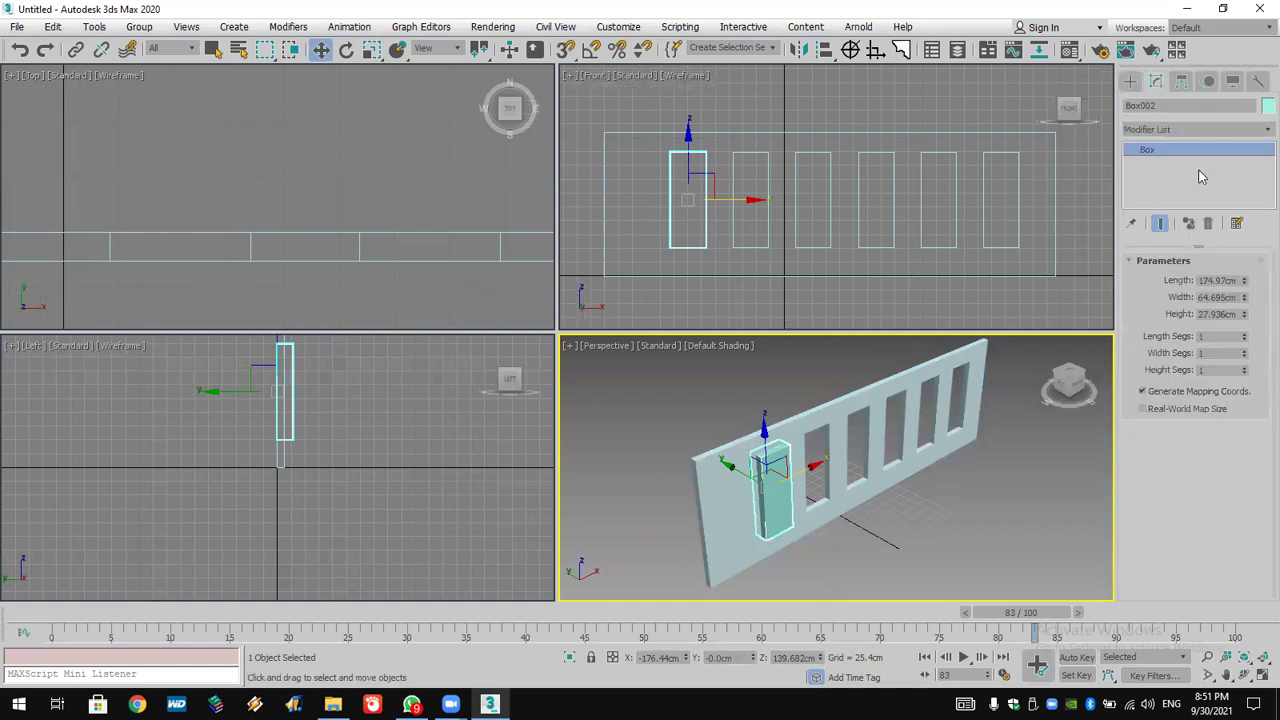
{"action": "double_click", "coordinate": [1213, 314]}
{"action": "type", "text": "0"}
{"action": "key", "text": "Return"}
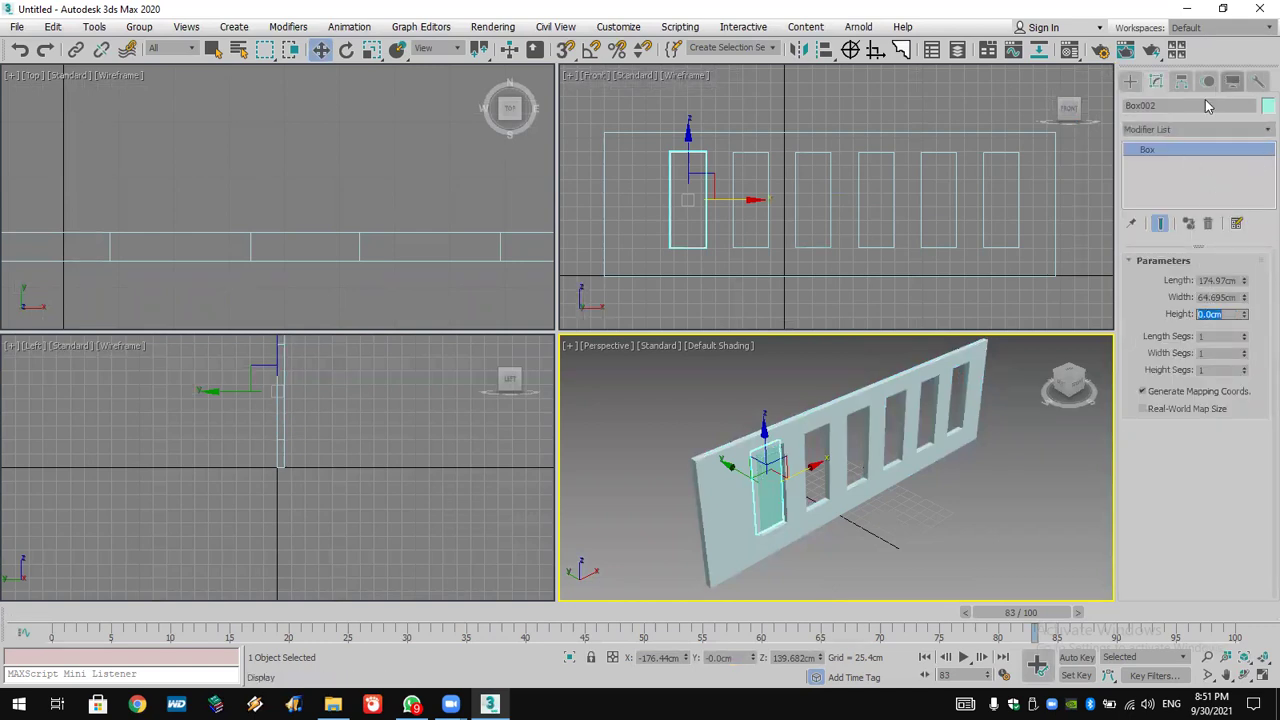
{"action": "left_click", "coordinate": [1202, 129]}
{"action": "key", "text": "l"}
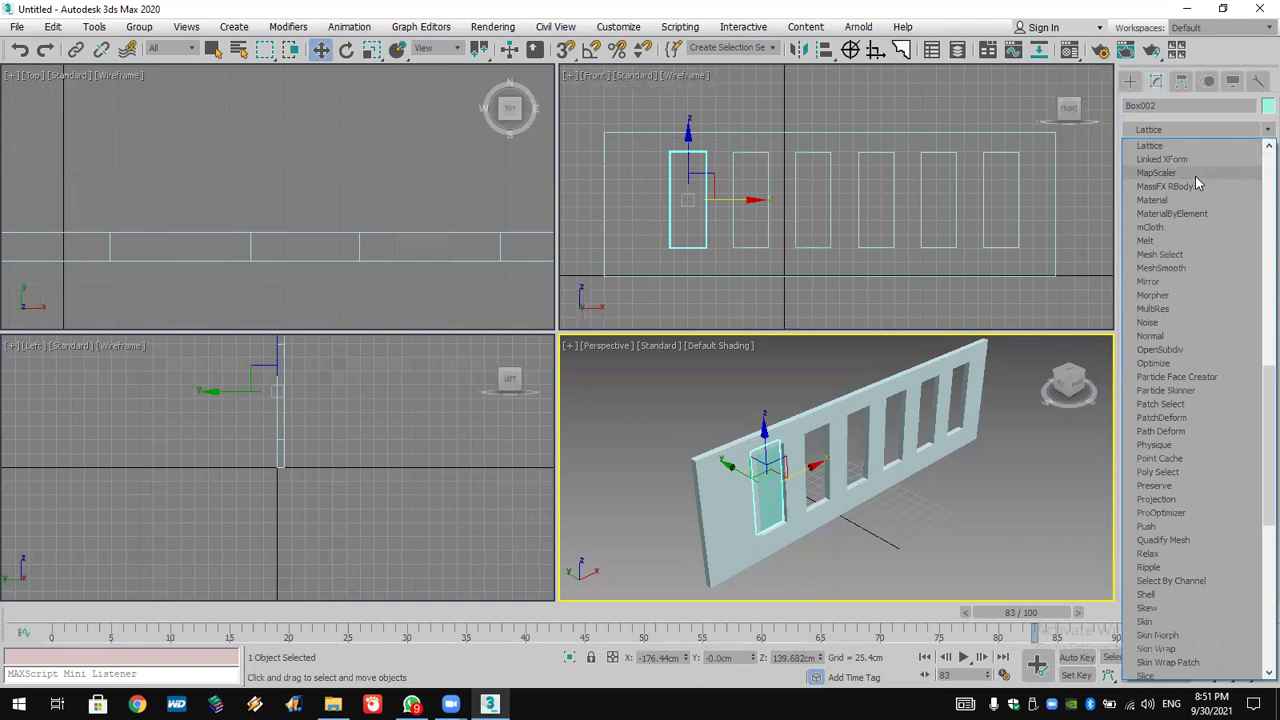
{"action": "left_click", "coordinate": [1190, 129]}
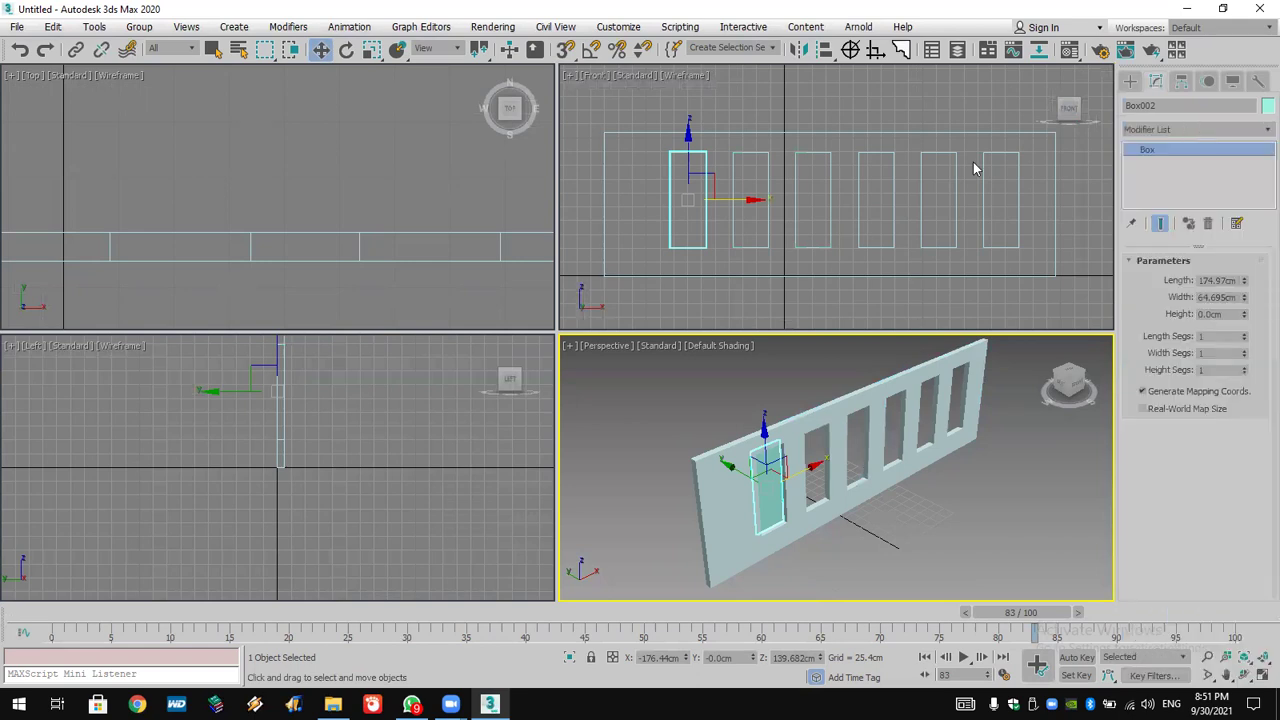
Apply a Lattice modifier to the flattened window box, using struts only from edges with a 2 cm radius.
{"action": "left_click", "coordinate": [1169, 130]}
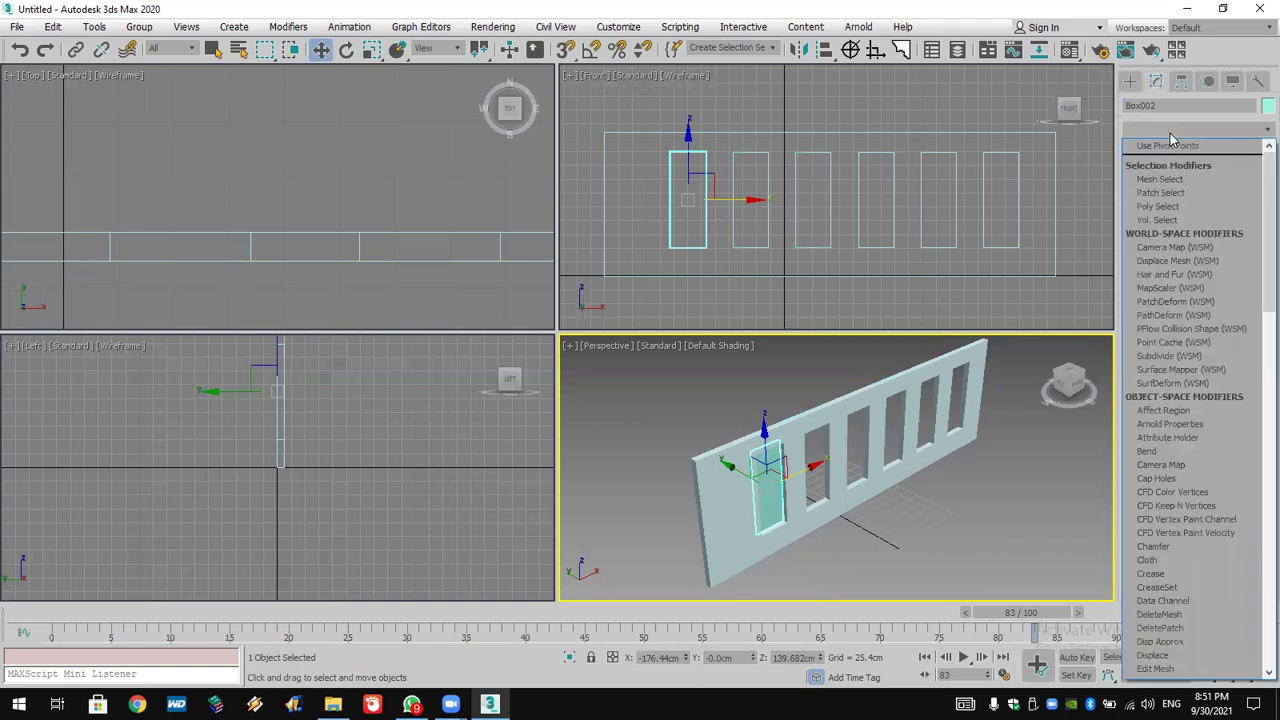
{"action": "type", "text": "lat"}
{"action": "key", "text": "Return"}
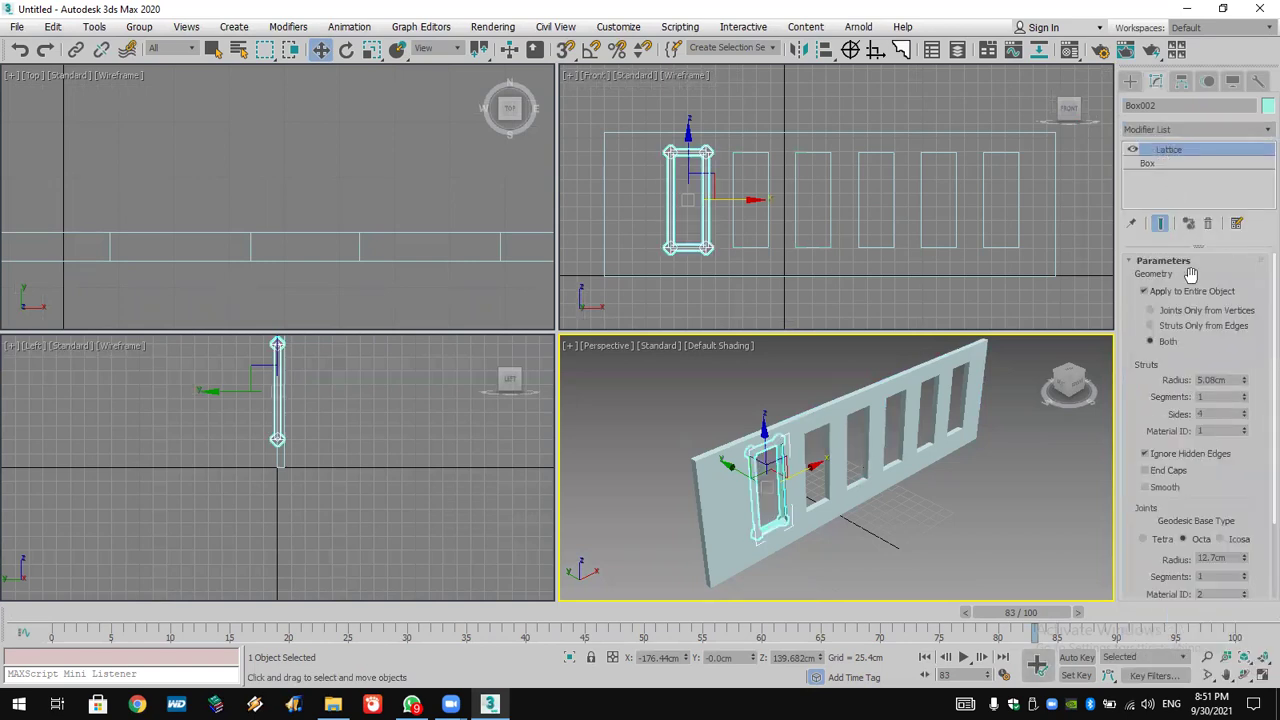
{"action": "left_click", "coordinate": [1212, 326]}
{"action": "double_click", "coordinate": [1238, 380]}
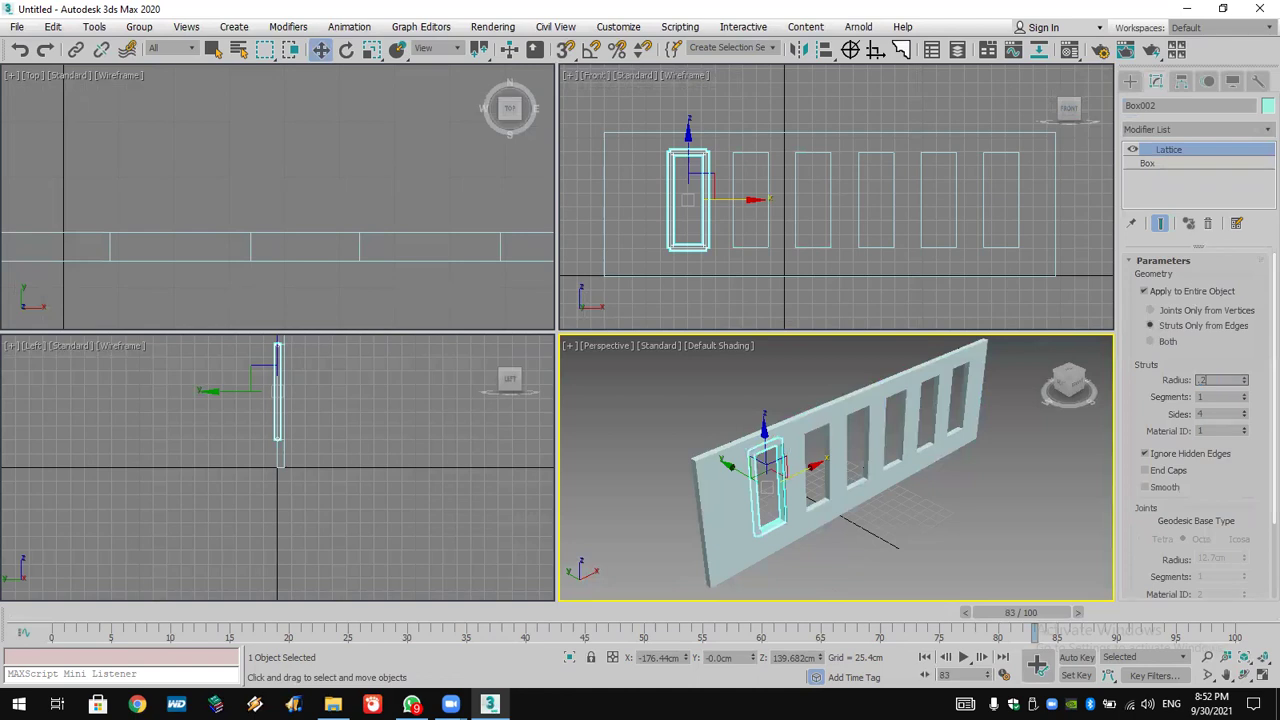
{"action": "type", "text": "2"}
{"action": "key", "text": "Return"}
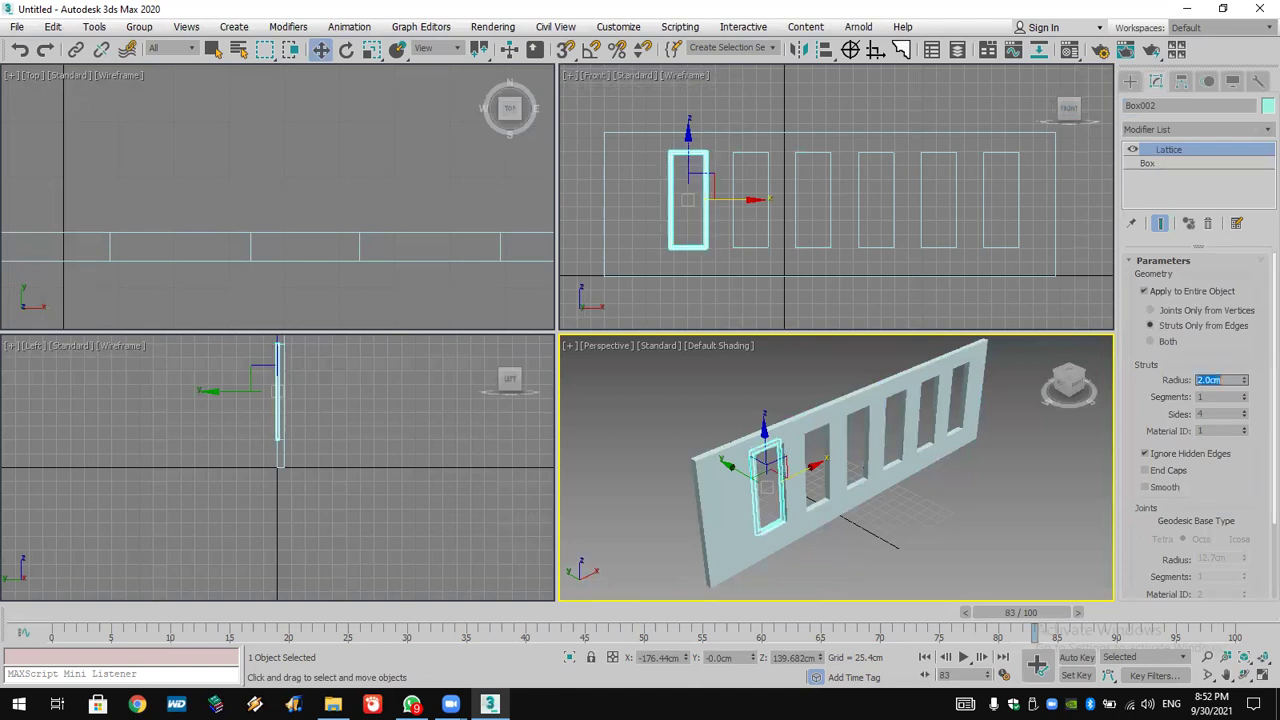
Divide the window frame into four panes by setting the base box's length and width segments to 2.
{"action": "left_click", "coordinate": [1189, 166]}
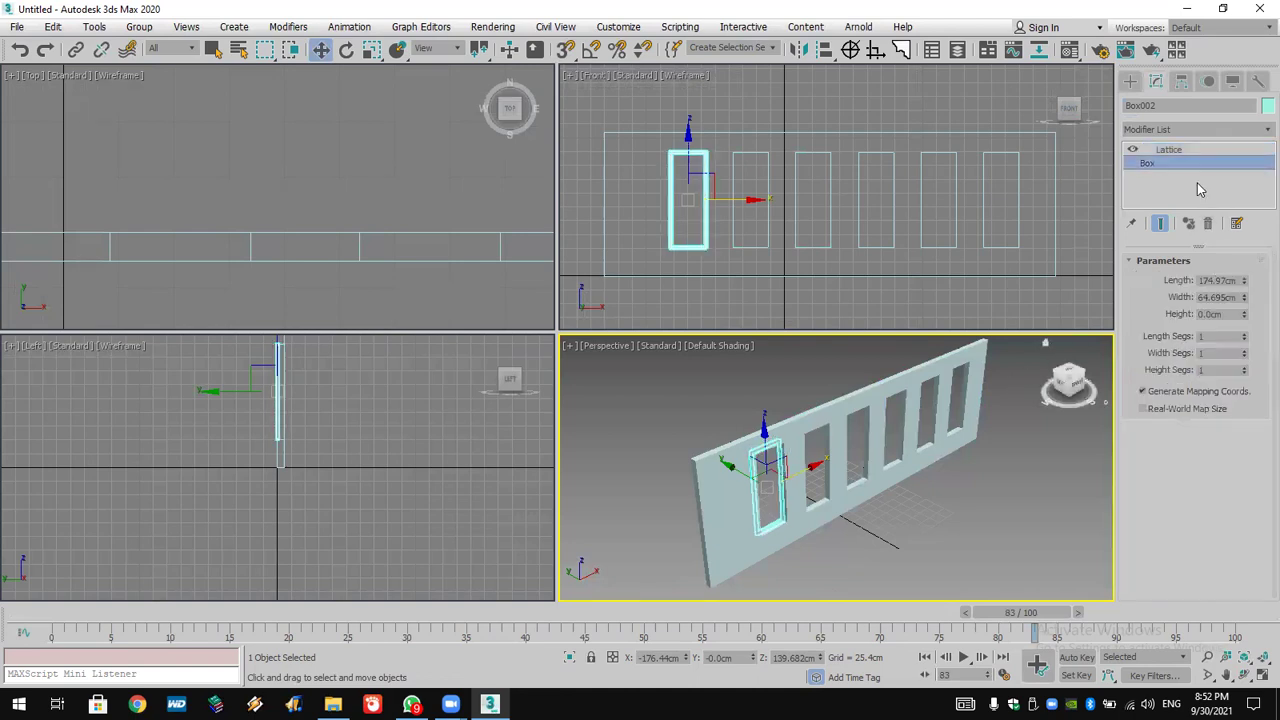
{"action": "left_click", "coordinate": [1244, 333]}
{"action": "left_click", "coordinate": [1244, 350]}
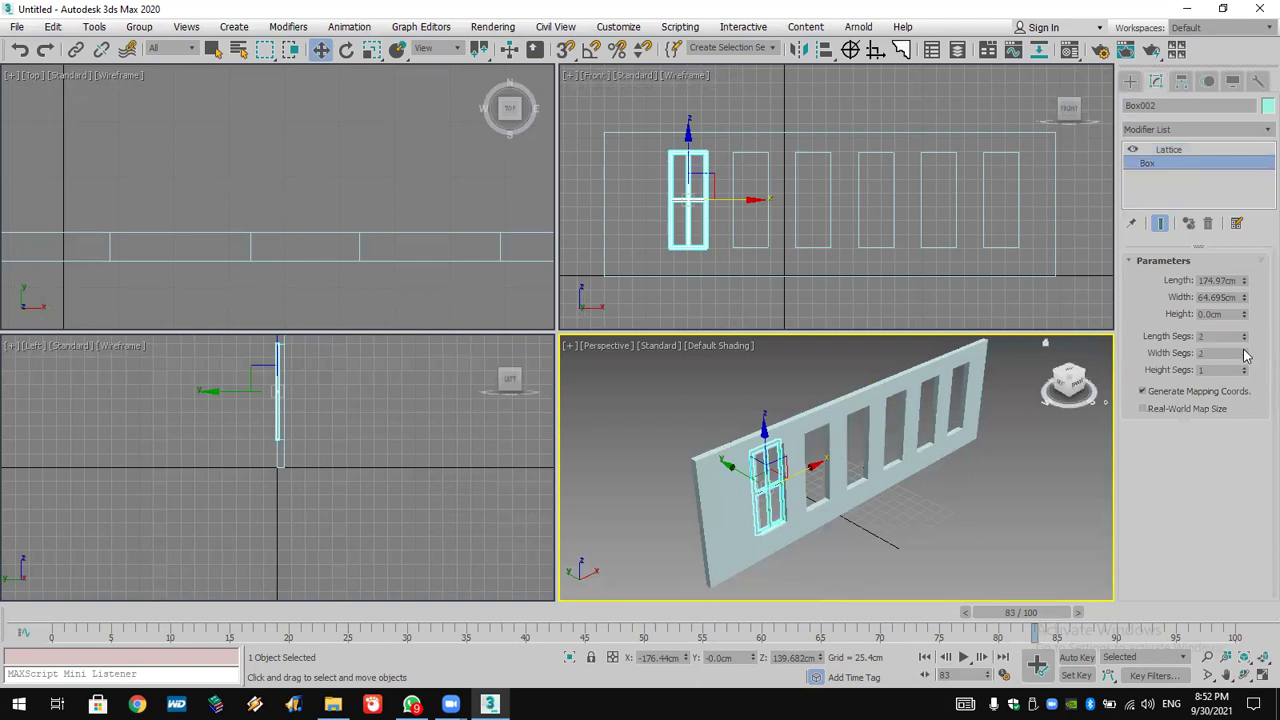
{"action": "right_click", "coordinate": [700, 205]}
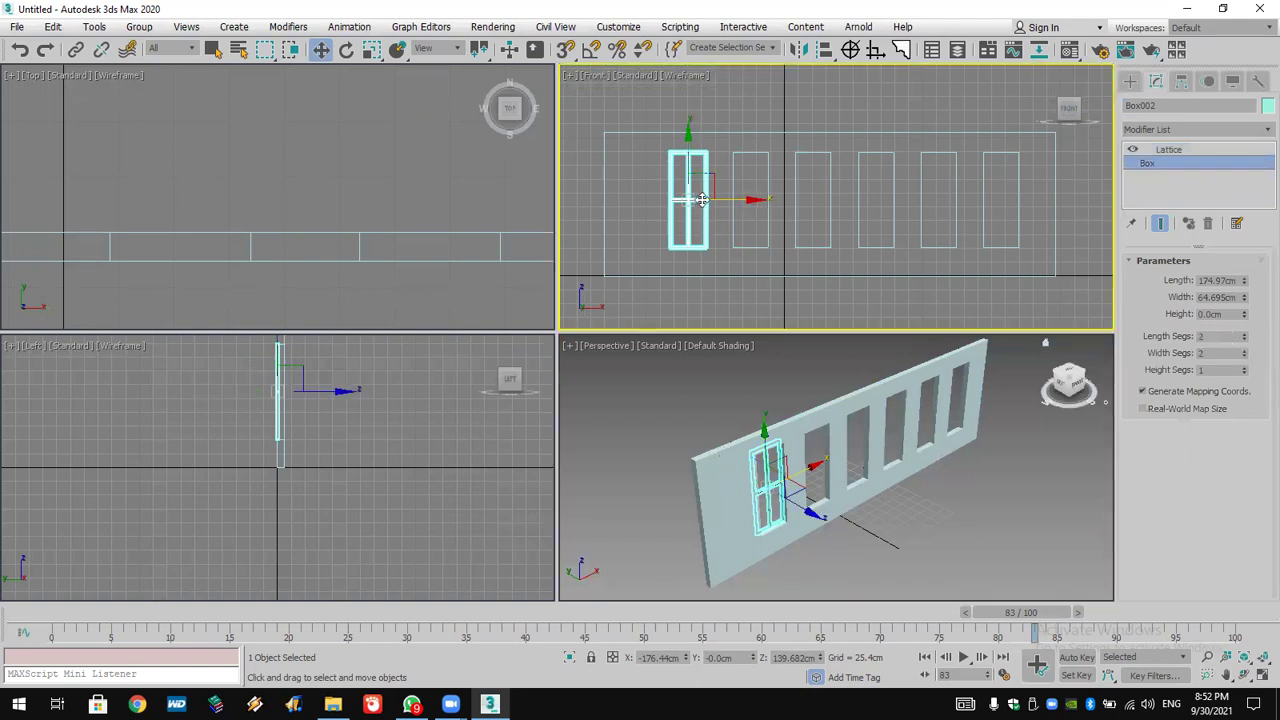
Clone the window frame in place as an instance and change the clone's object colour to dark pink.
{"action": "right_click", "coordinate": [702, 198]}
{"action": "left_click", "coordinate": [748, 304]}
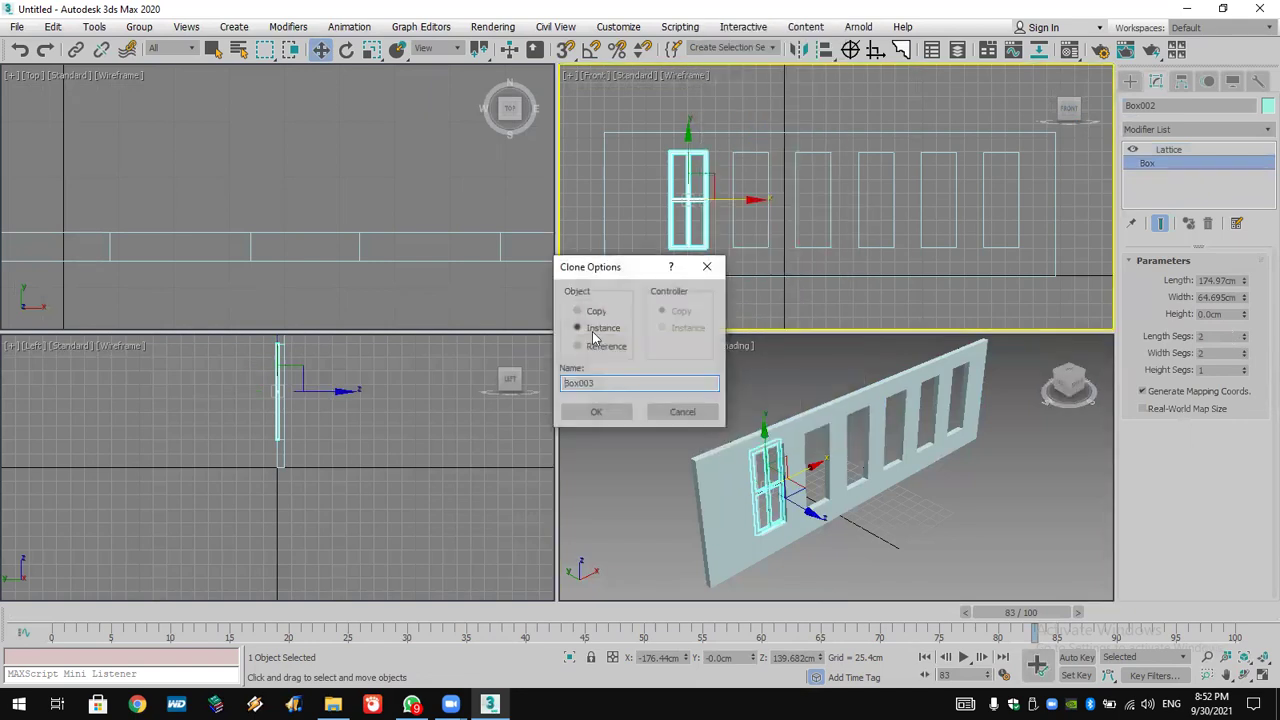
{"action": "left_click", "coordinate": [596, 411]}
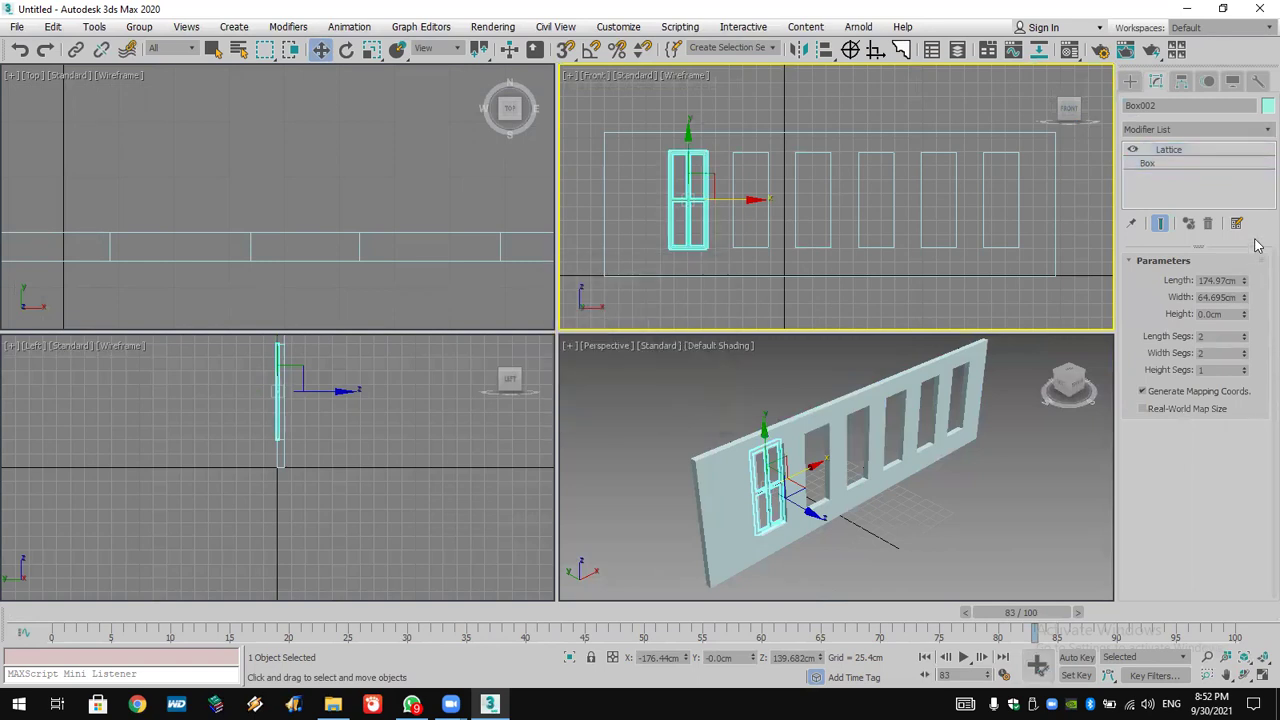
{"action": "left_click", "coordinate": [1268, 105]}
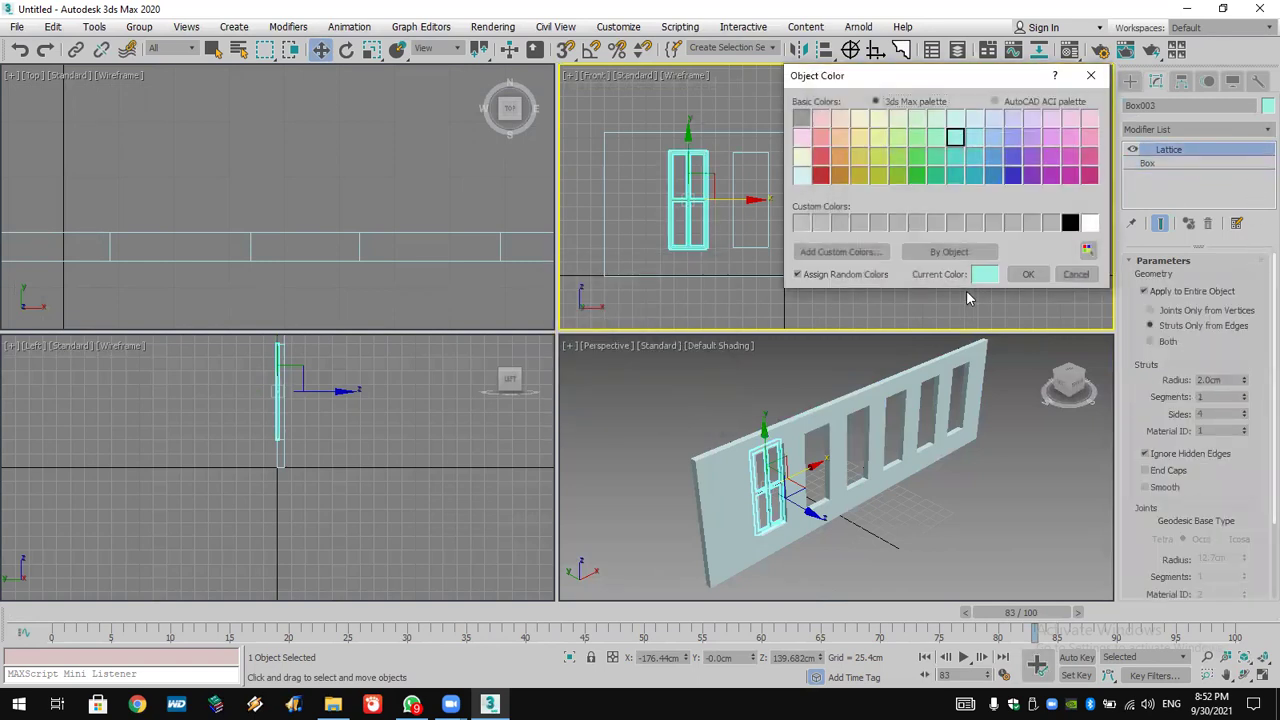
{"action": "left_click", "coordinate": [1089, 175]}
{"action": "left_click", "coordinate": [1030, 274]}
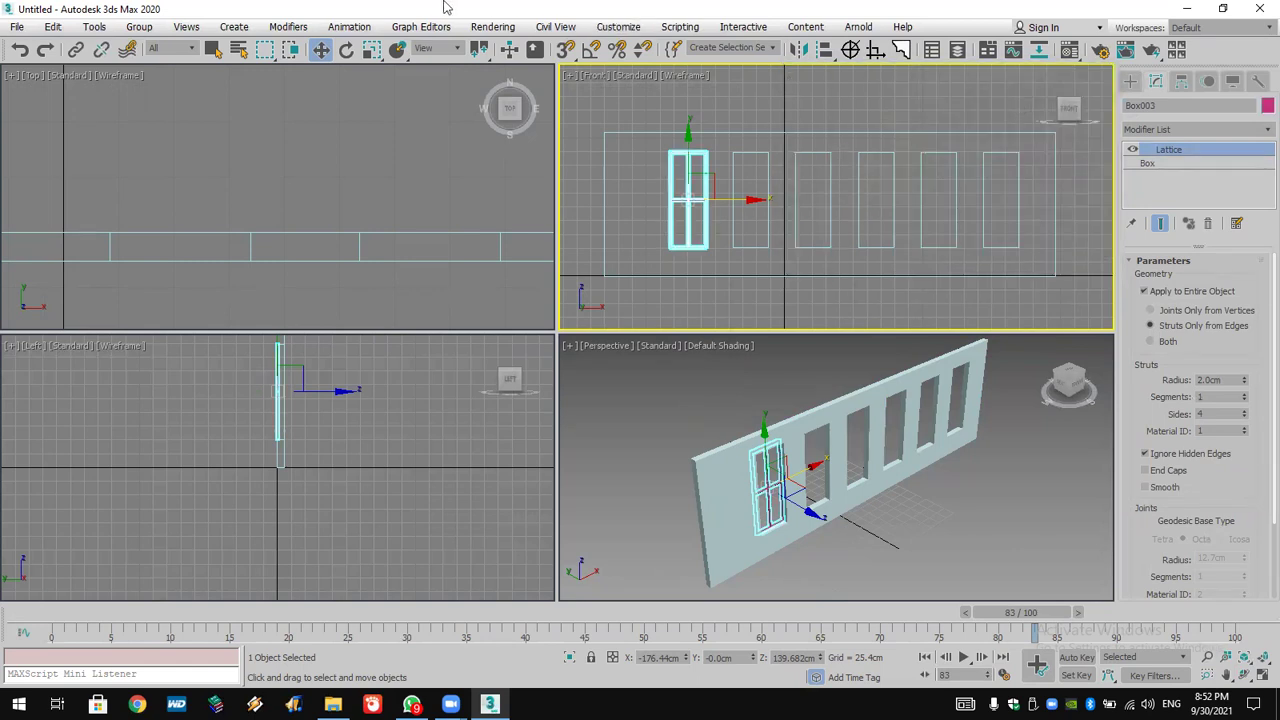
Select both overlapping window frames and group them under the default name.
{"action": "left_click", "coordinate": [319, 50]}
{"action": "left_click", "coordinate": [714, 236], "text": "ctrl"}
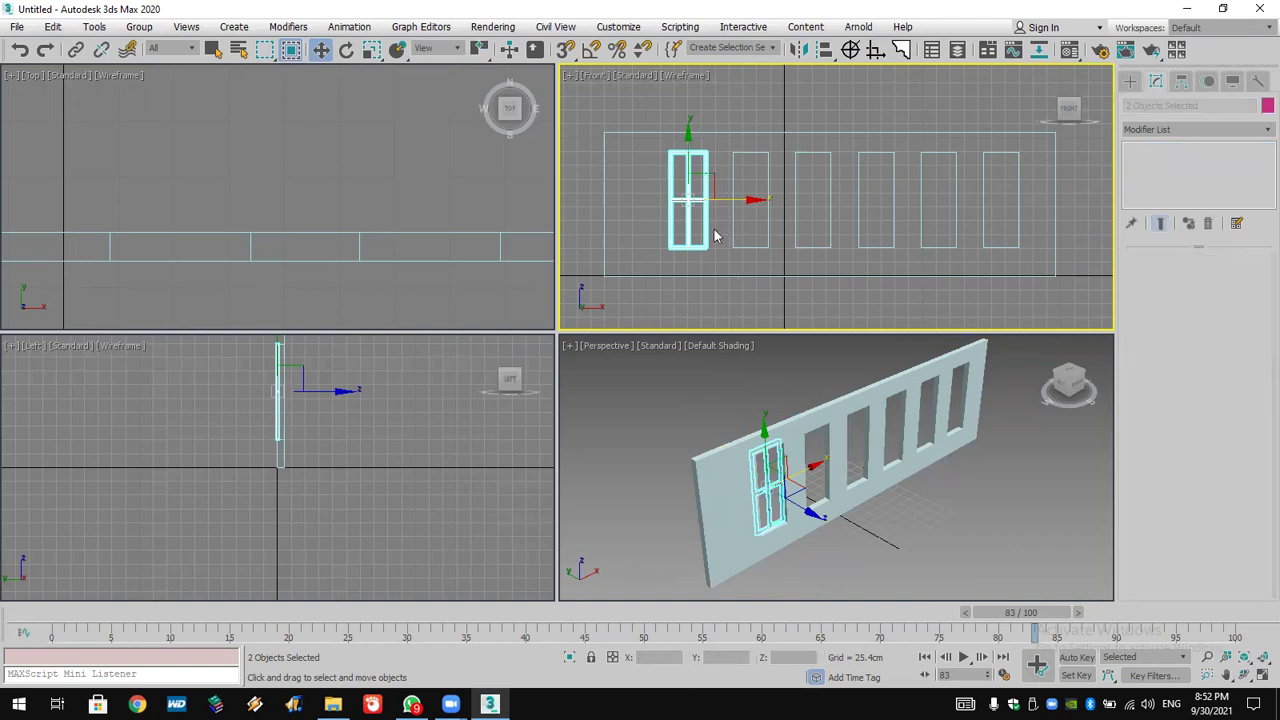
{"action": "left_click", "coordinate": [90, 27]}
{"action": "mouse_move", "coordinate": [135, 27]}
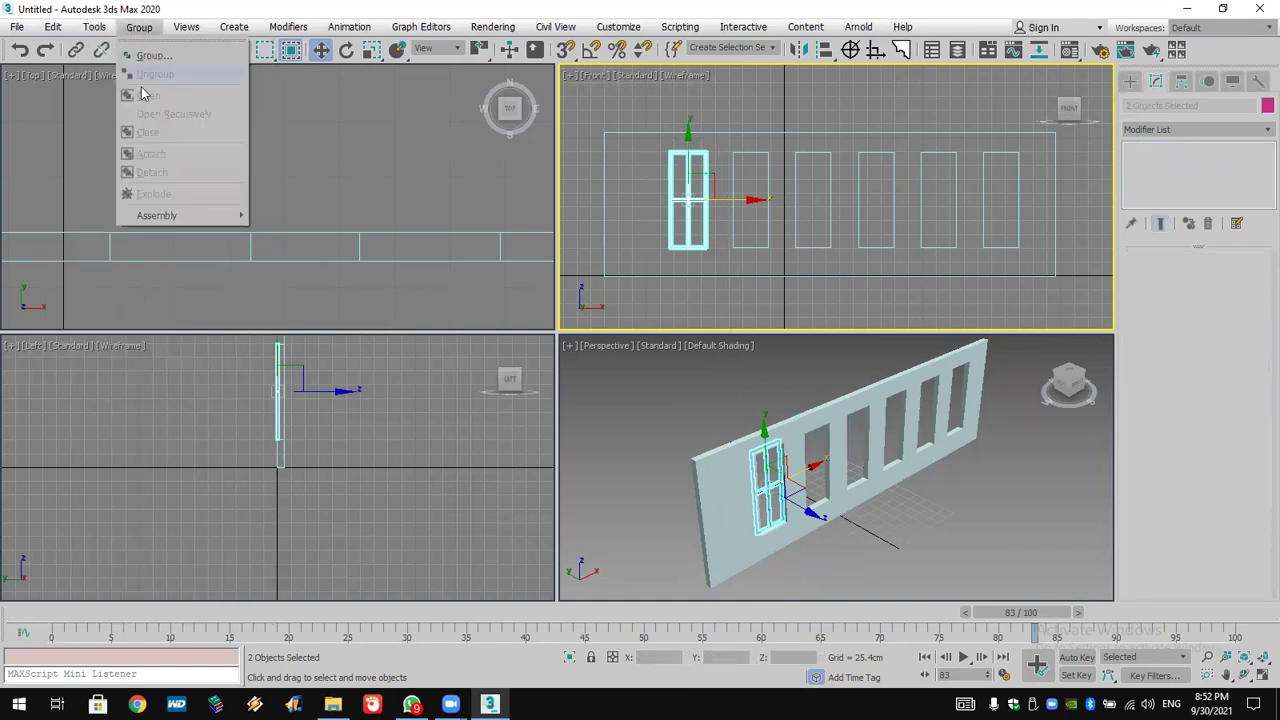
{"action": "left_click", "coordinate": [154, 55]}
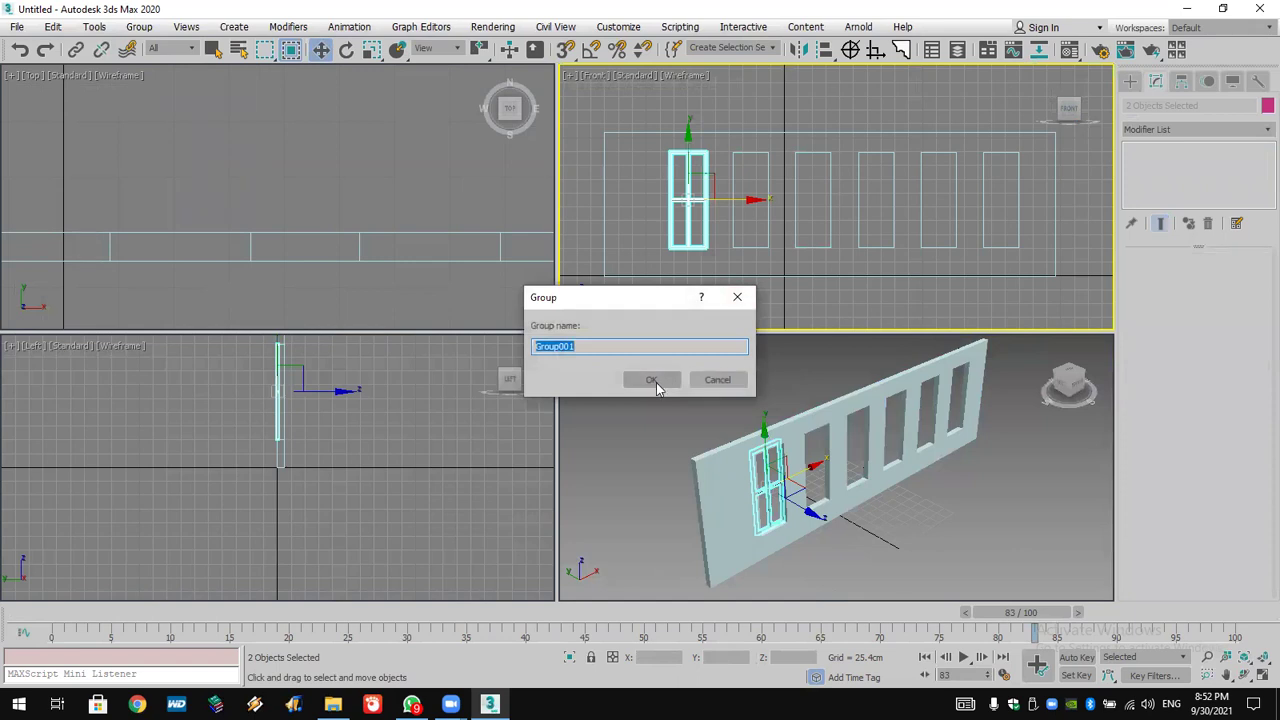
{"action": "left_click", "coordinate": [655, 383]}
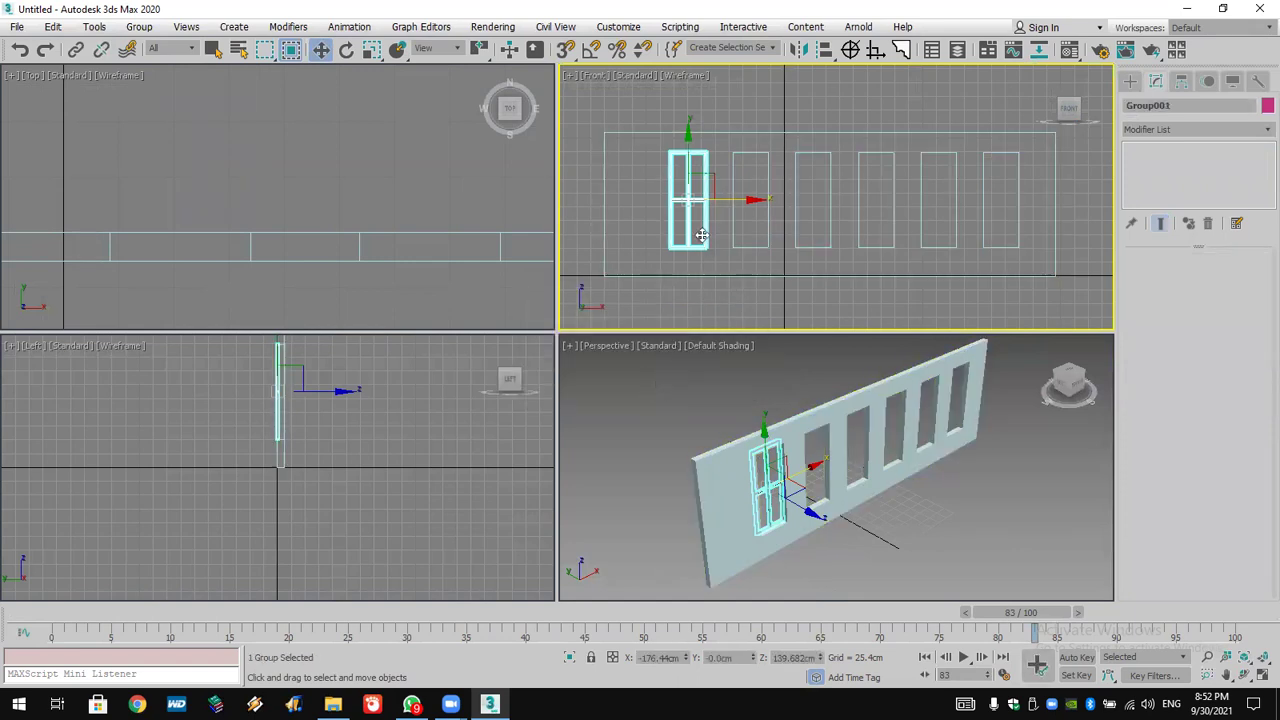
Turn on snapping and set Midpoint as the only active snap type.
{"action": "scroll", "coordinate": [702, 235], "scroll_direction": "up", "scroll_amount": 4}
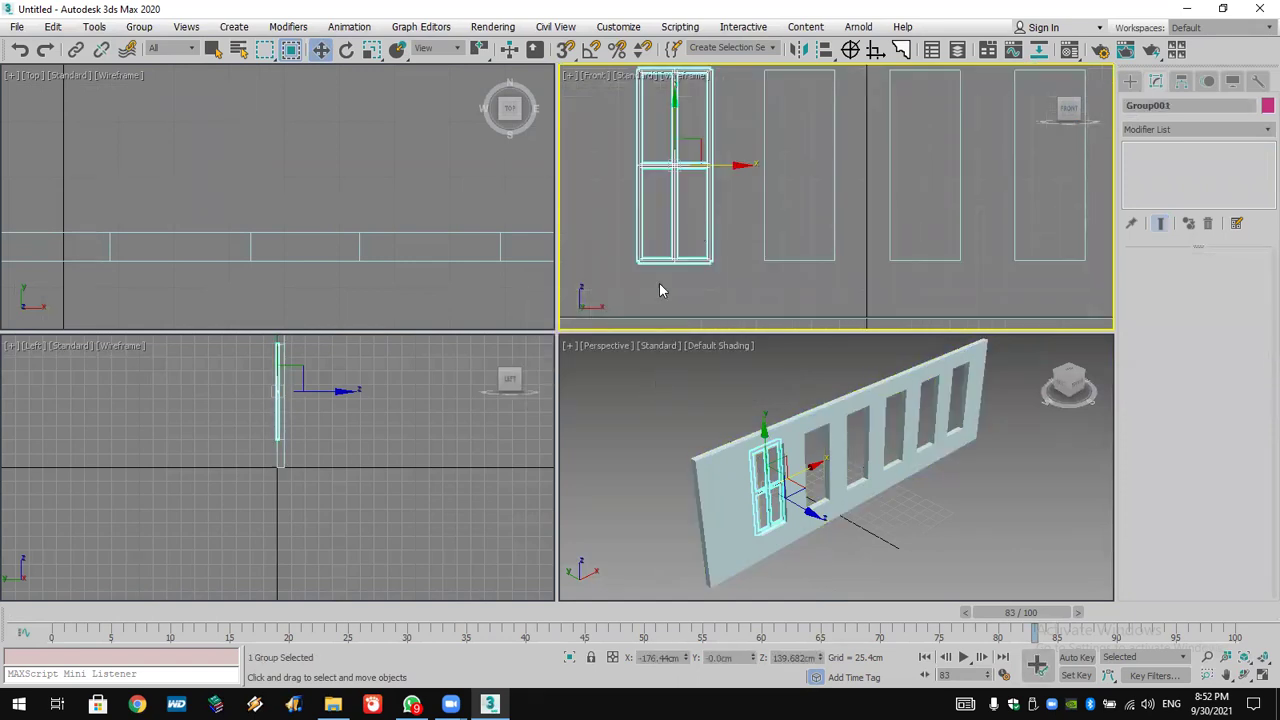
{"action": "right_click", "coordinate": [566, 50]}
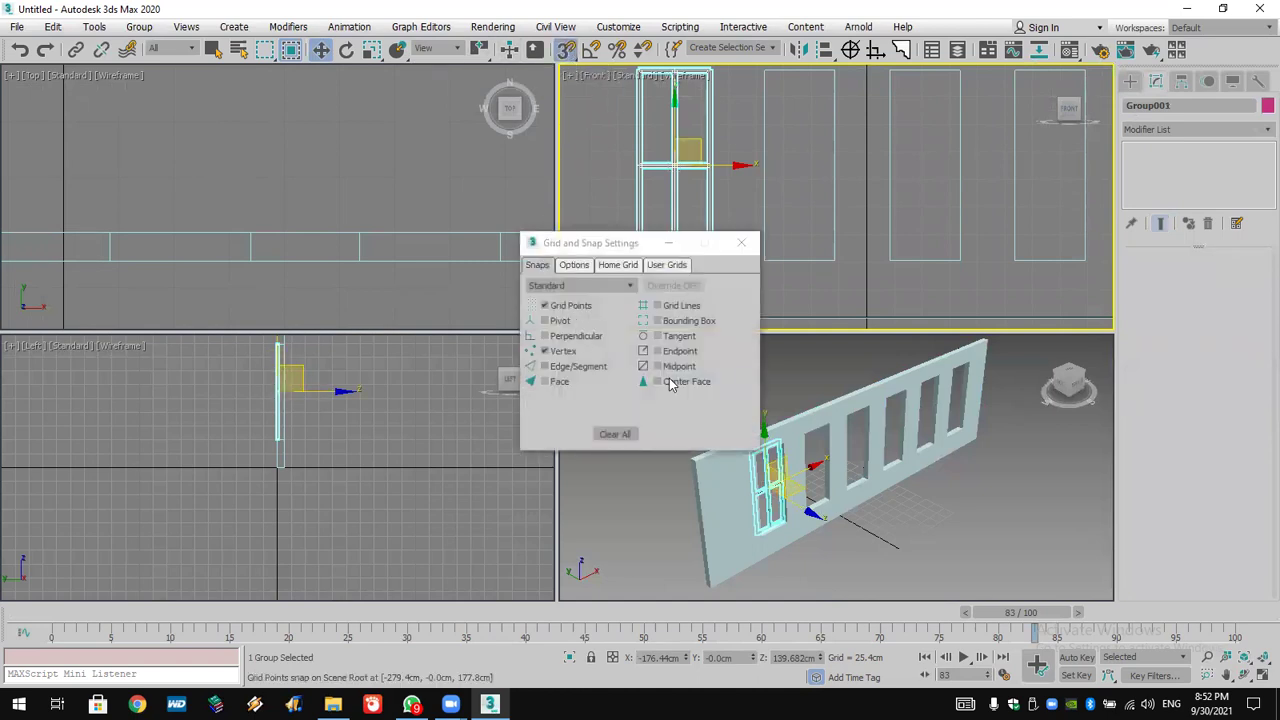
{"action": "left_click", "coordinate": [618, 435]}
{"action": "left_click", "coordinate": [680, 367]}
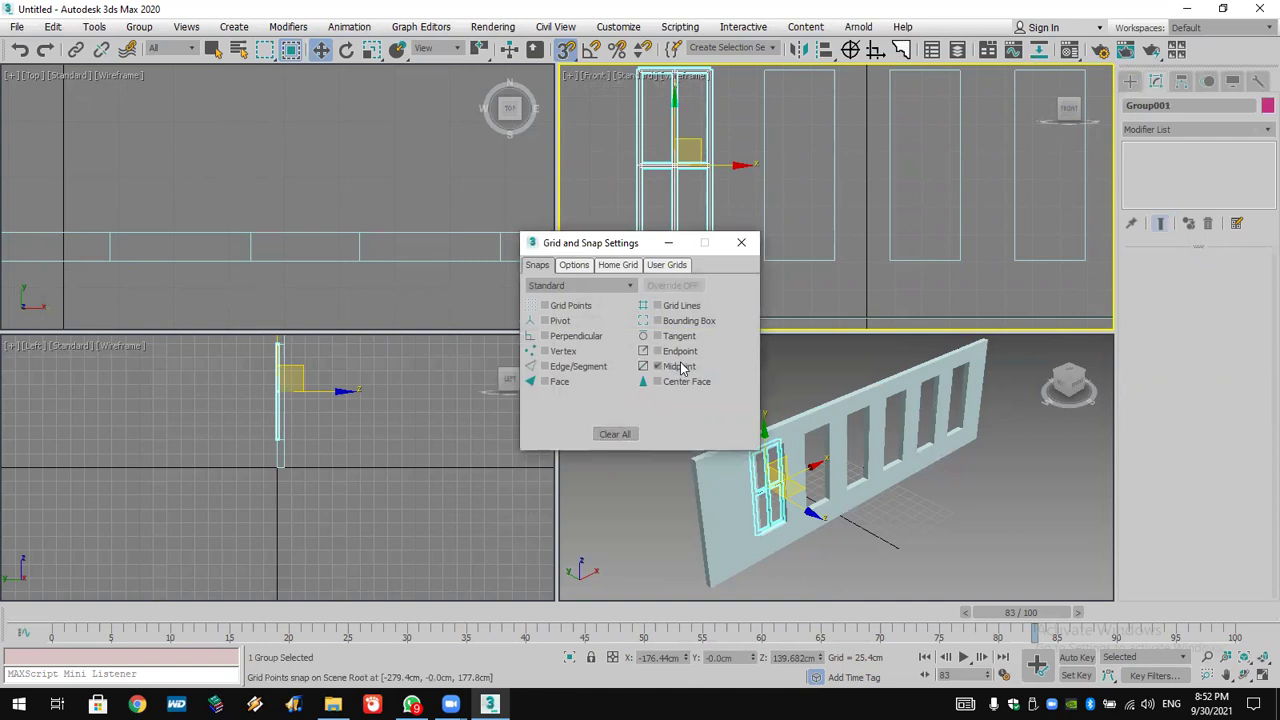
{"action": "left_click", "coordinate": [741, 242]}
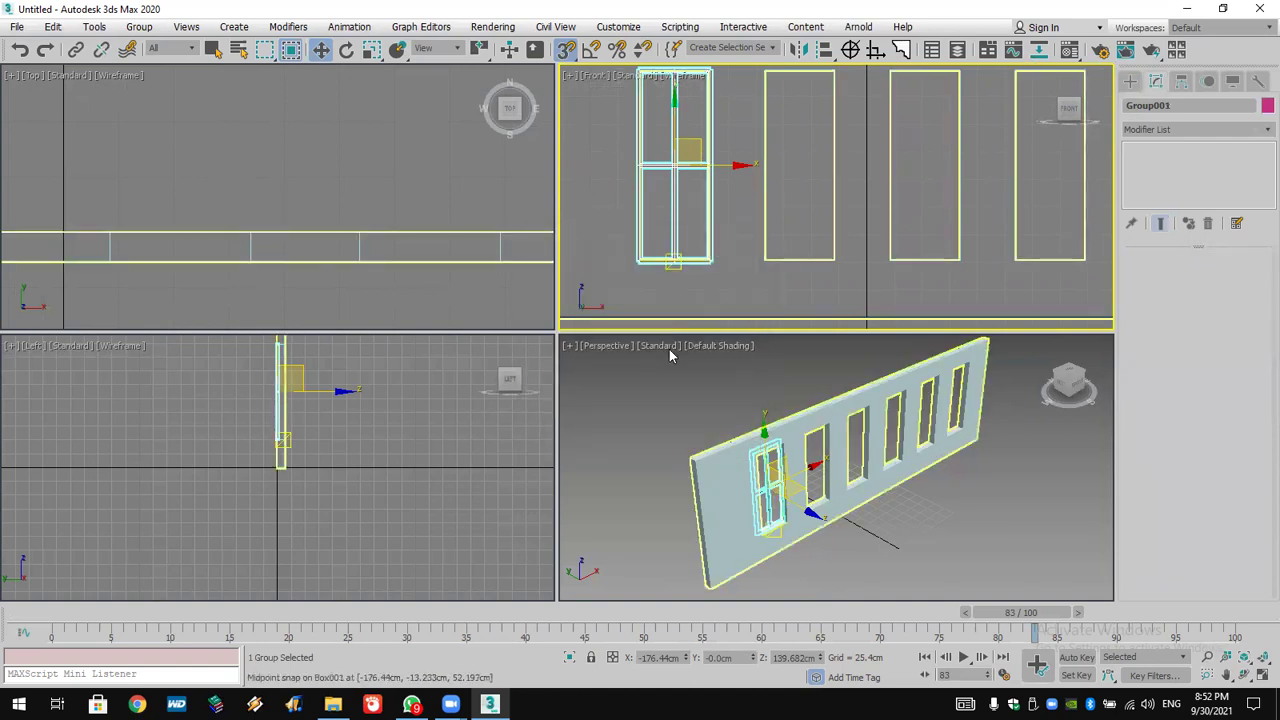
Make four copies of the window group along the wall, snapping from its opening's lower midpoint to the next opening's lower midpoint.
{"action": "left_click", "coordinate": [591, 657]}
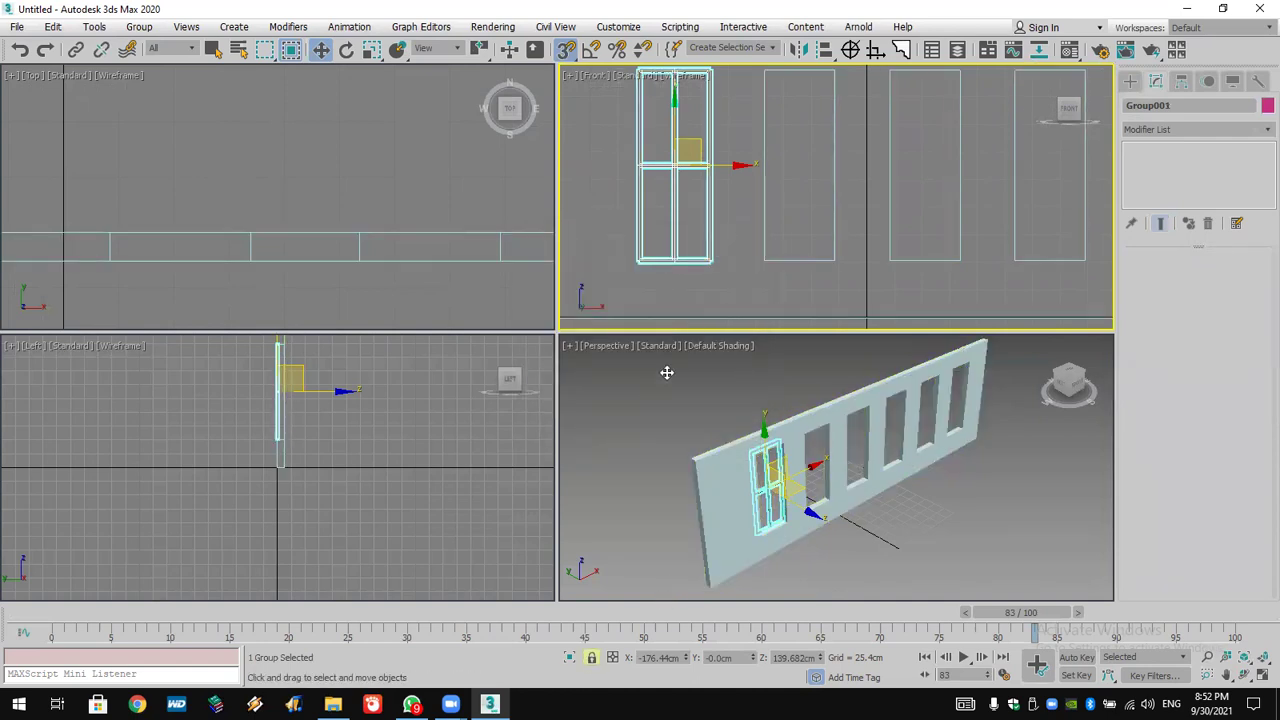
{"action": "mouse_move", "coordinate": [674, 263]}
{"action": "left_mouse_down", "text": "shift"}
{"action": "mouse_move", "coordinate": [726, 308]}
{"action": "mouse_move", "coordinate": [826, 279]}
{"action": "mouse_move", "coordinate": [768, 262]}
{"action": "left_mouse_up", "text": "shift"}
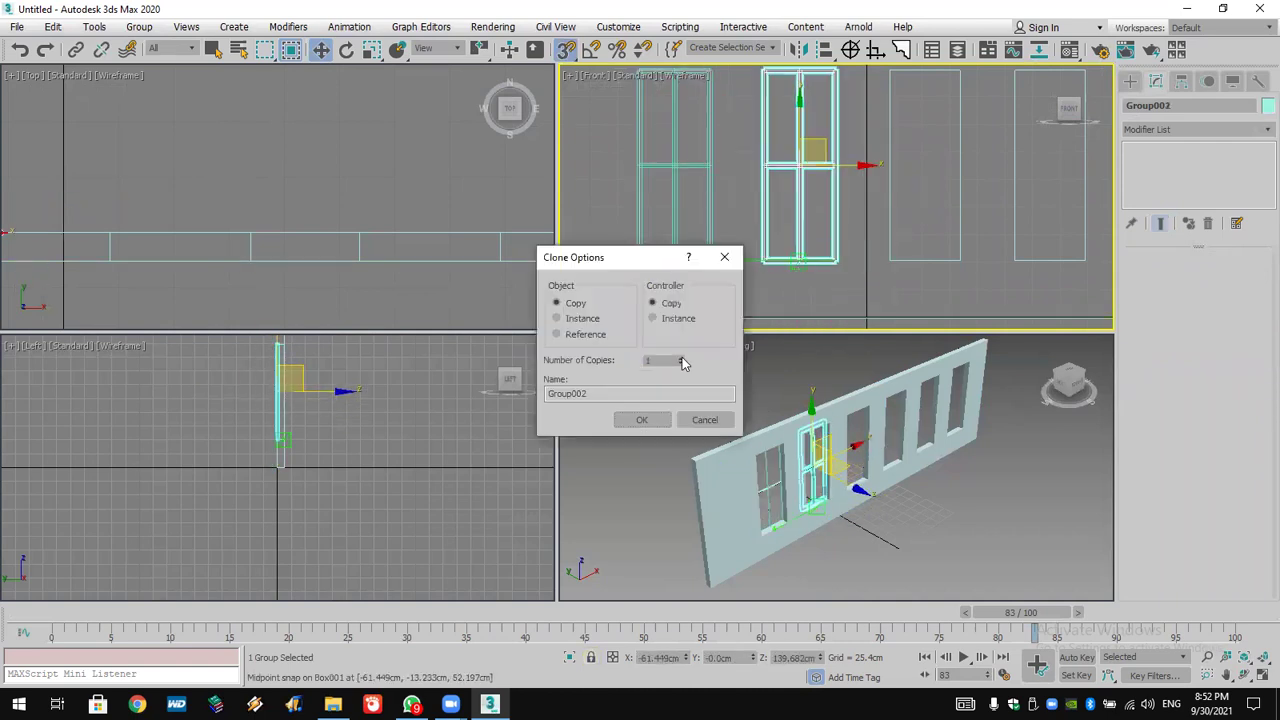
{"action": "left_click", "coordinate": [641, 419]}
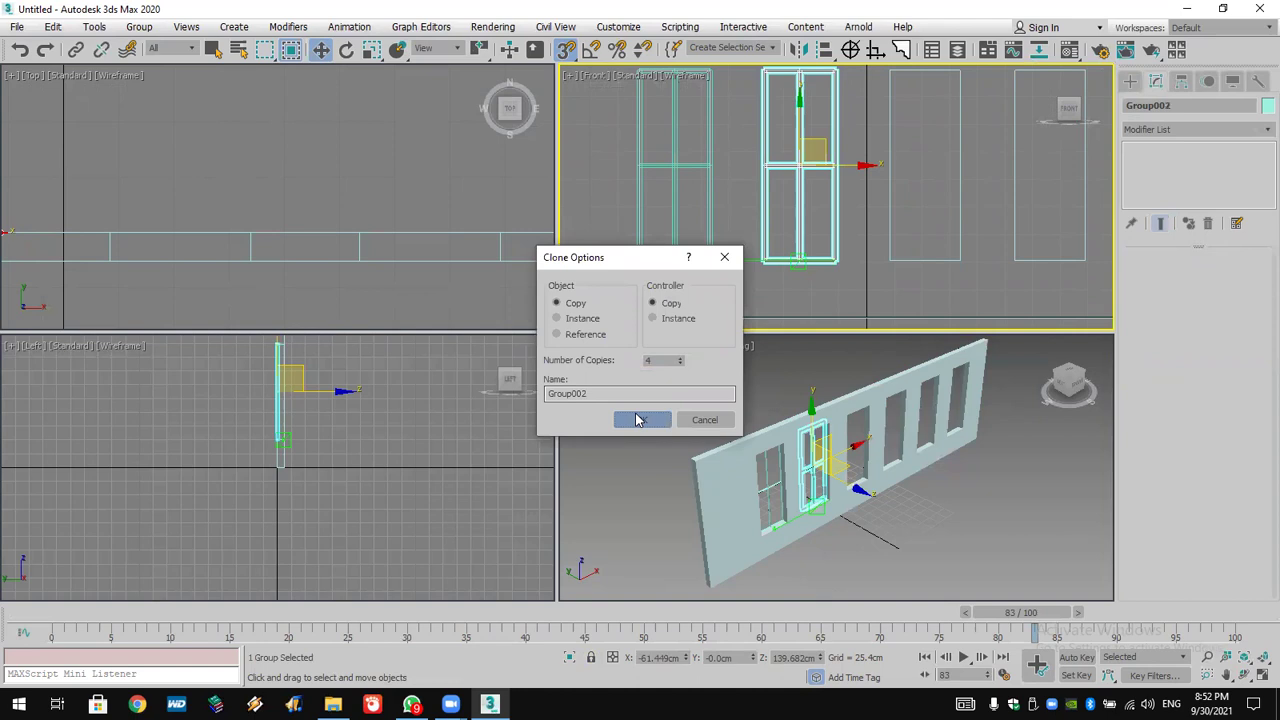
{"action": "left_click", "coordinate": [866, 538]}
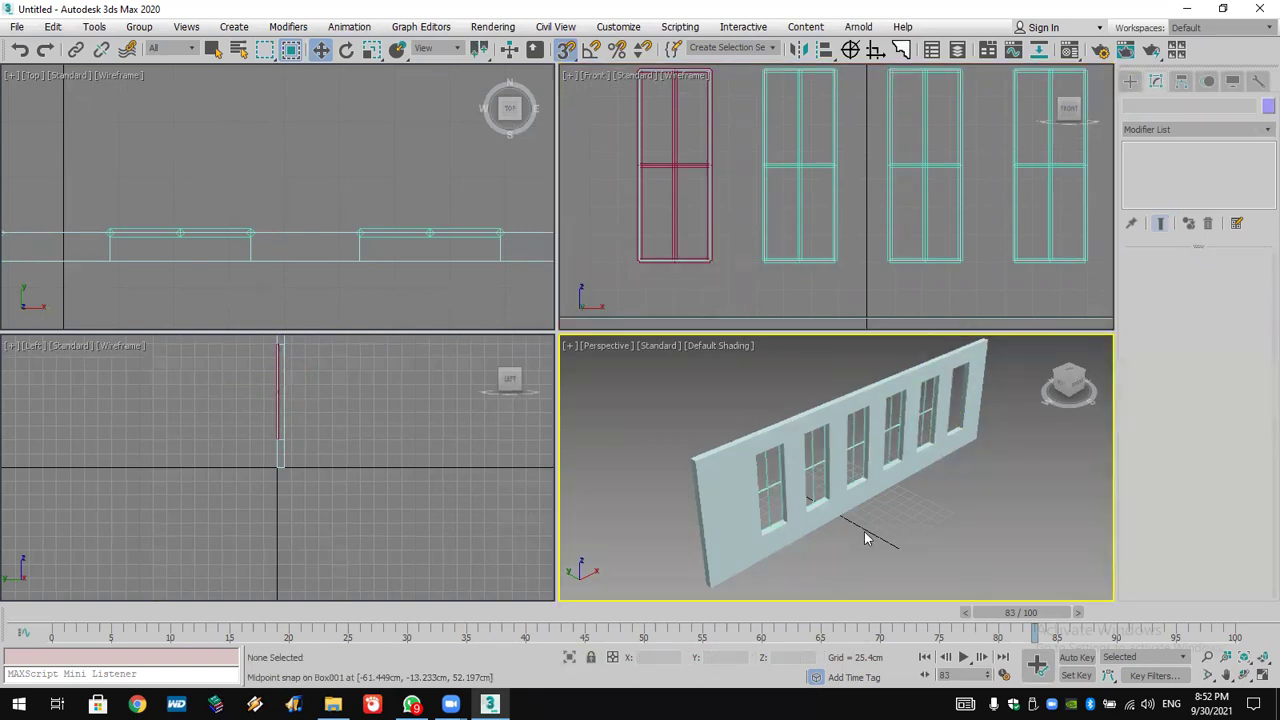
Reset the scene to an empty one without saving the wall and windows.
{"action": "left_click", "coordinate": [17, 27]}
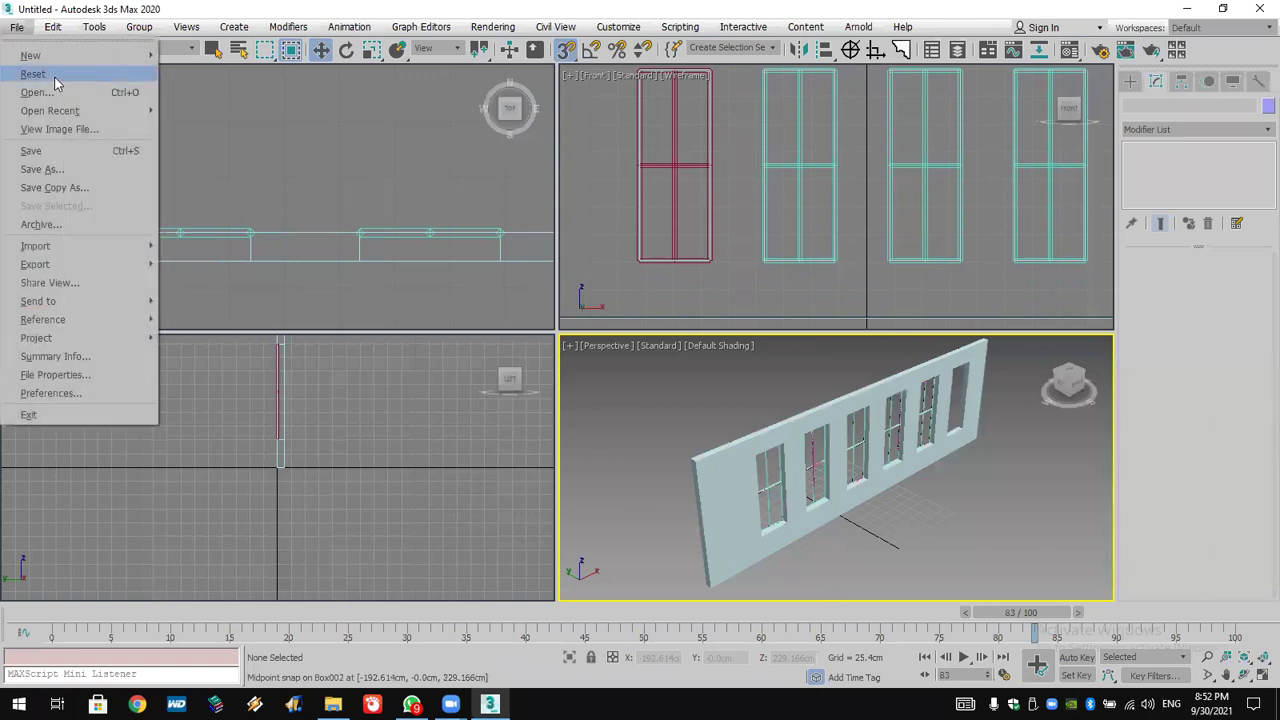
{"action": "left_click", "coordinate": [55, 79]}
{"action": "left_click", "coordinate": [648, 377]}
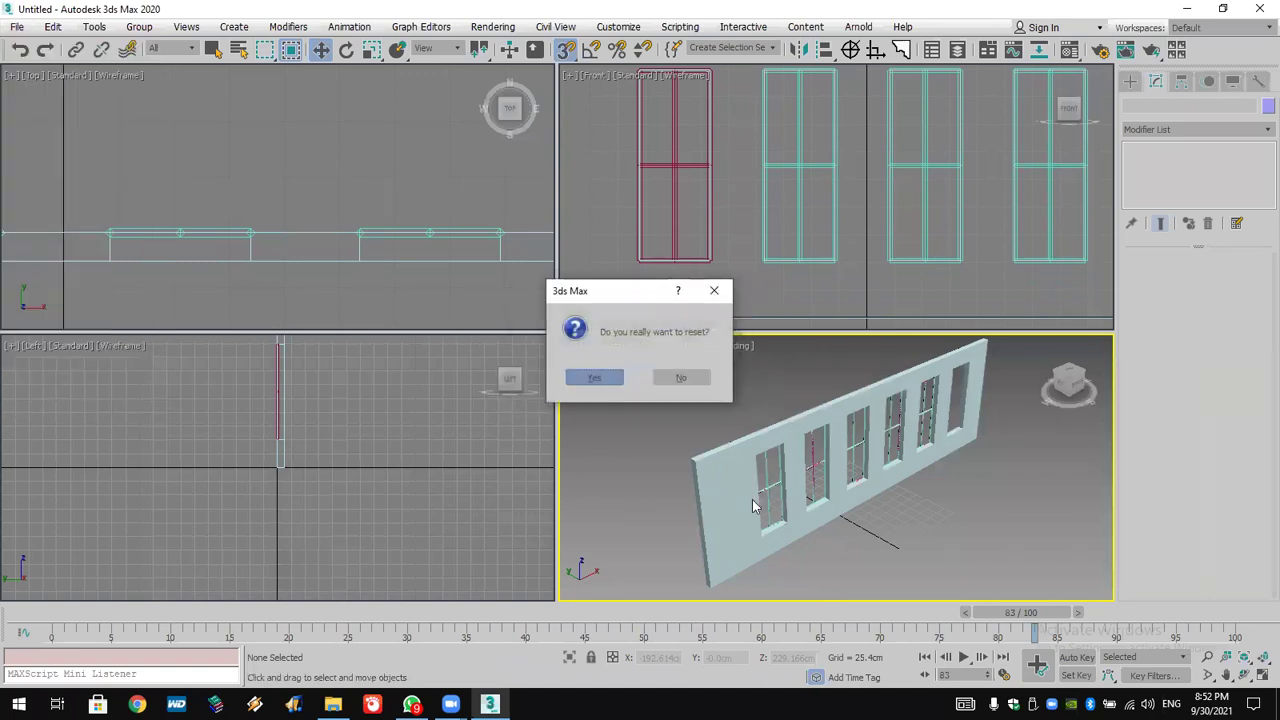
{"action": "left_click", "coordinate": [594, 377]}
{"action": "left_click", "coordinate": [530, 300]}
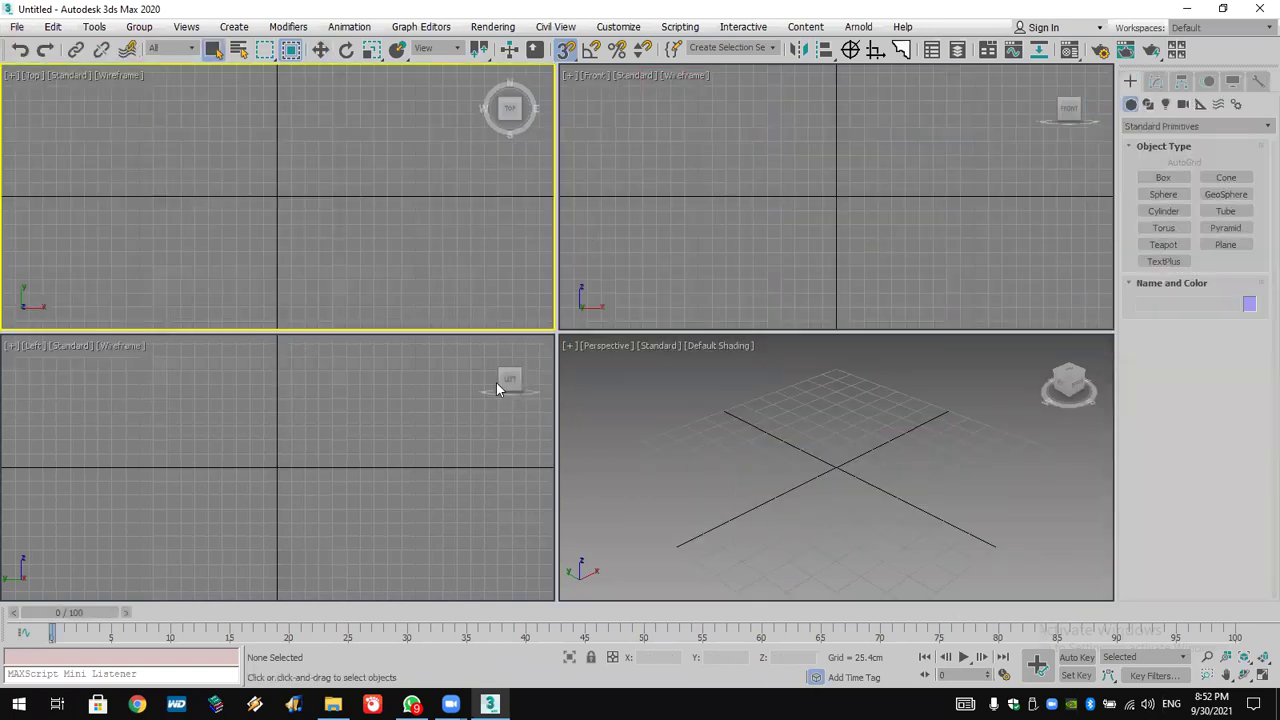
{"action": "left_click", "coordinate": [714, 426]}
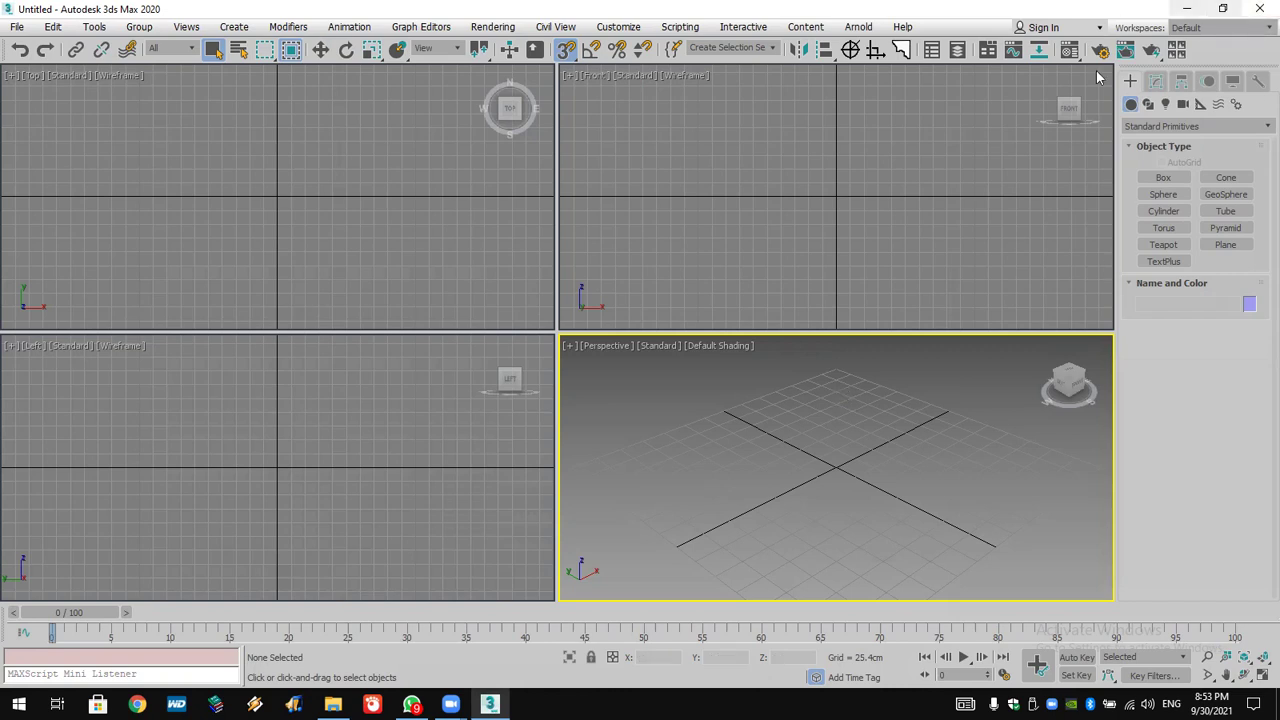
Draw three overlapping rectangles in the Top view, the second about 384 by 498 cm and the third about 439 by 371 cm.
{"action": "left_click", "coordinate": [1148, 104]}
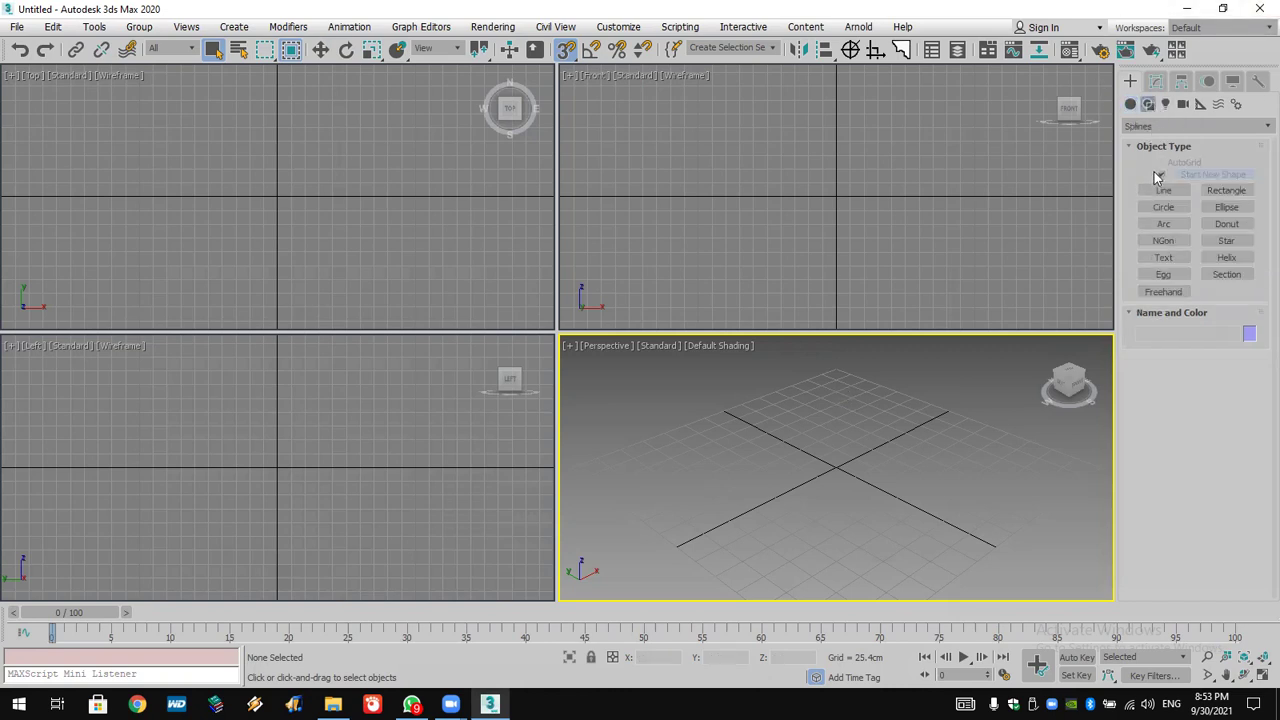
{"action": "left_click", "coordinate": [1203, 191]}
{"action": "mouse_move", "coordinate": [88, 100]}
{"action": "left_mouse_down"}
{"action": "mouse_move", "coordinate": [140, 166]}
{"action": "mouse_move", "coordinate": [255, 245]}
{"action": "left_mouse_up"}
{"action": "left_click_drag", "start_coordinate": [170, 148], "coordinate": [438, 322]}
{"action": "scroll", "coordinate": [420, 266], "scroll_direction": "down", "scroll_amount": 2}
{"action": "scroll", "coordinate": [420, 266], "scroll_direction": "down", "scroll_amount": 3}
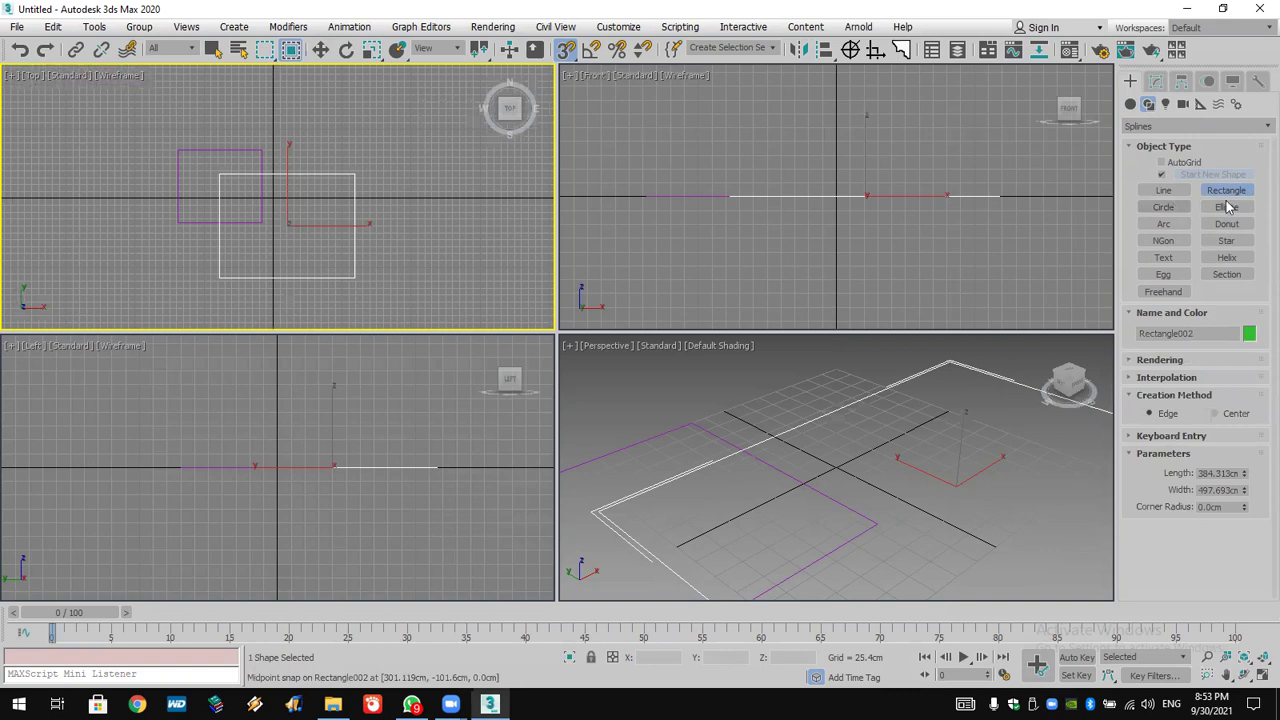
{"action": "left_click_drag", "start_coordinate": [423, 103], "coordinate": [324, 222]}
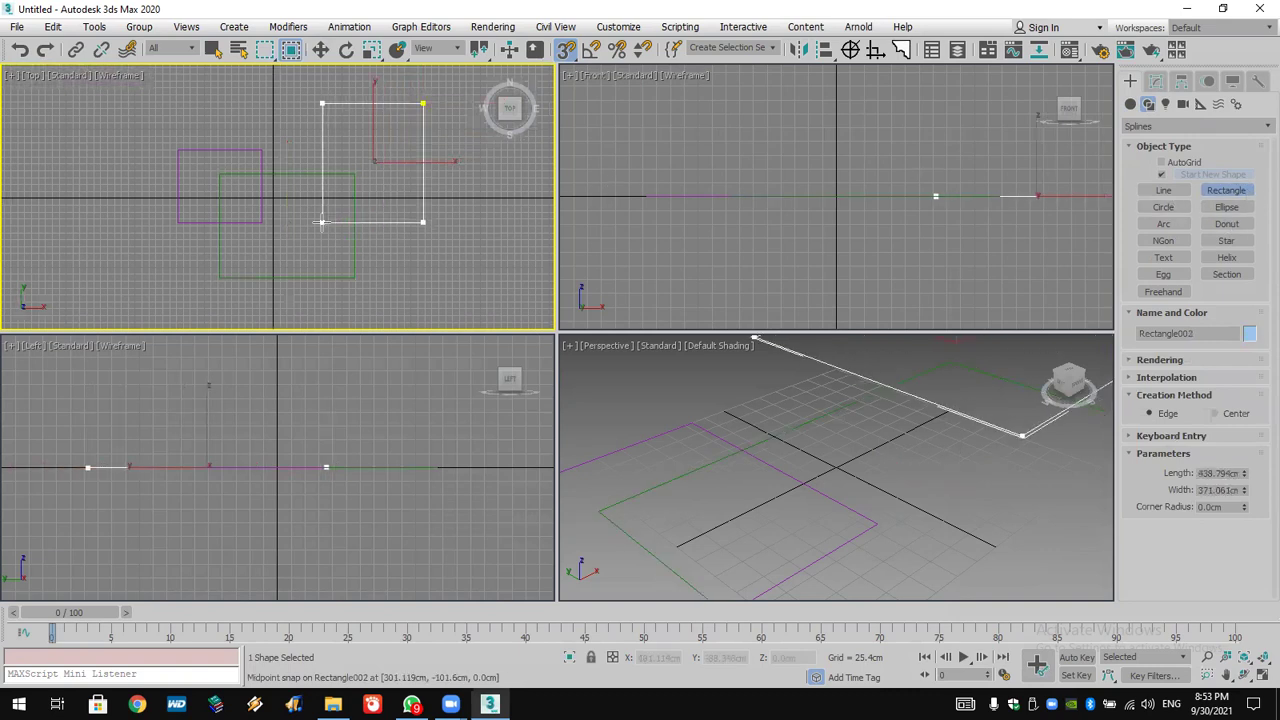
Draw a fourth rectangle about 565 by 860 cm in the Top view and end the Rectangle command.
{"action": "scroll", "coordinate": [208, 208], "scroll_direction": "down", "scroll_amount": 3}
{"action": "middle_click_drag", "start_coordinate": [208, 208], "coordinate": [281, 180]}
{"action": "left_click_drag", "start_coordinate": [429, 269], "coordinate": [313, 194]}
{"action": "middle_click_drag", "start_coordinate": [372, 212], "coordinate": [300, 214]}
{"action": "left_click", "coordinate": [1261, 657]}
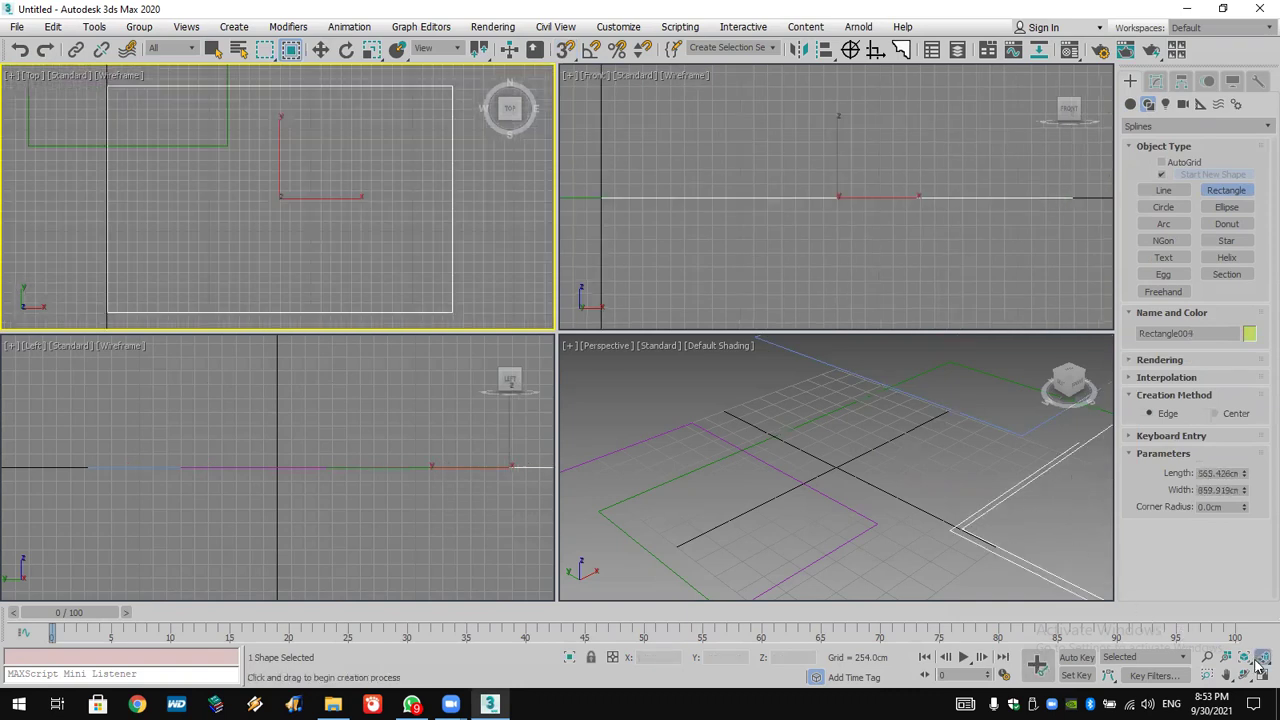
{"action": "left_click", "coordinate": [1262, 673]}
{"action": "left_click", "coordinate": [1262, 673]}
{"action": "scroll", "coordinate": [900, 484], "scroll_direction": "down", "scroll_amount": 5}
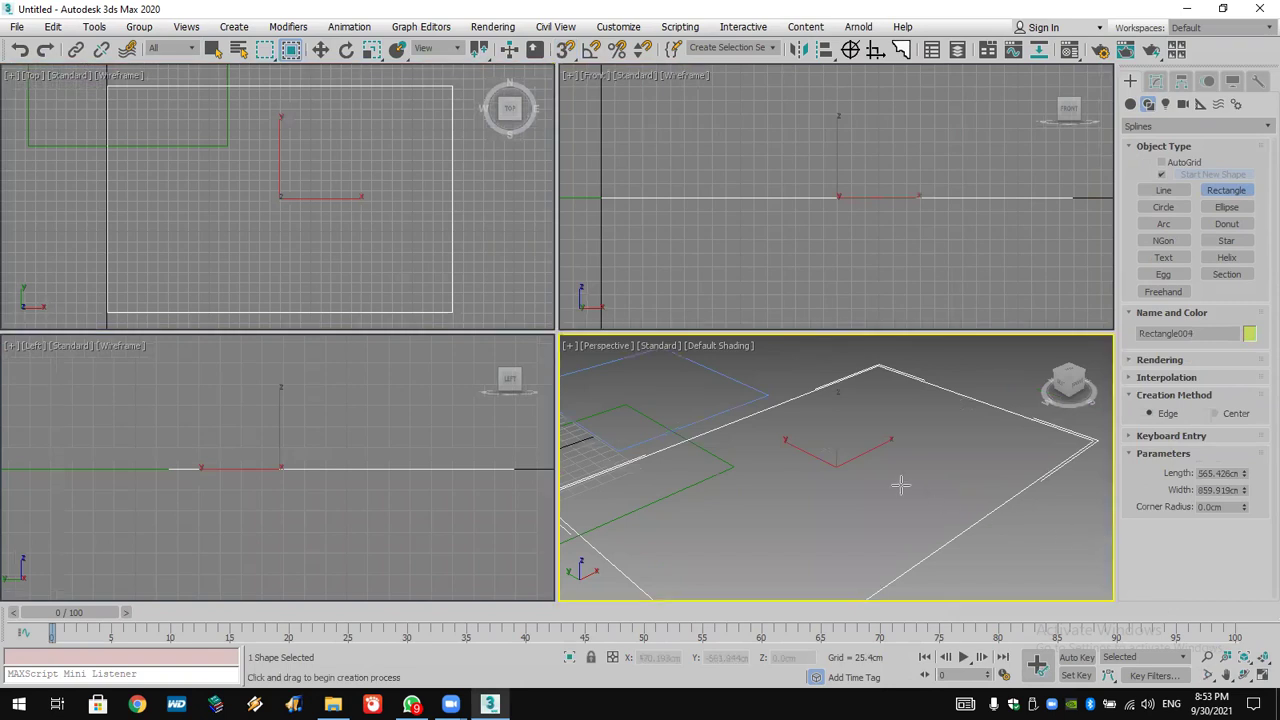
{"action": "middle_click_drag", "start_coordinate": [900, 480], "coordinate": [964, 407]}
{"action": "right_click", "coordinate": [897, 437]}
Draw an open curved line with three points beside the rectangles in the Perspective view.
{"action": "left_click", "coordinate": [1163, 190]}
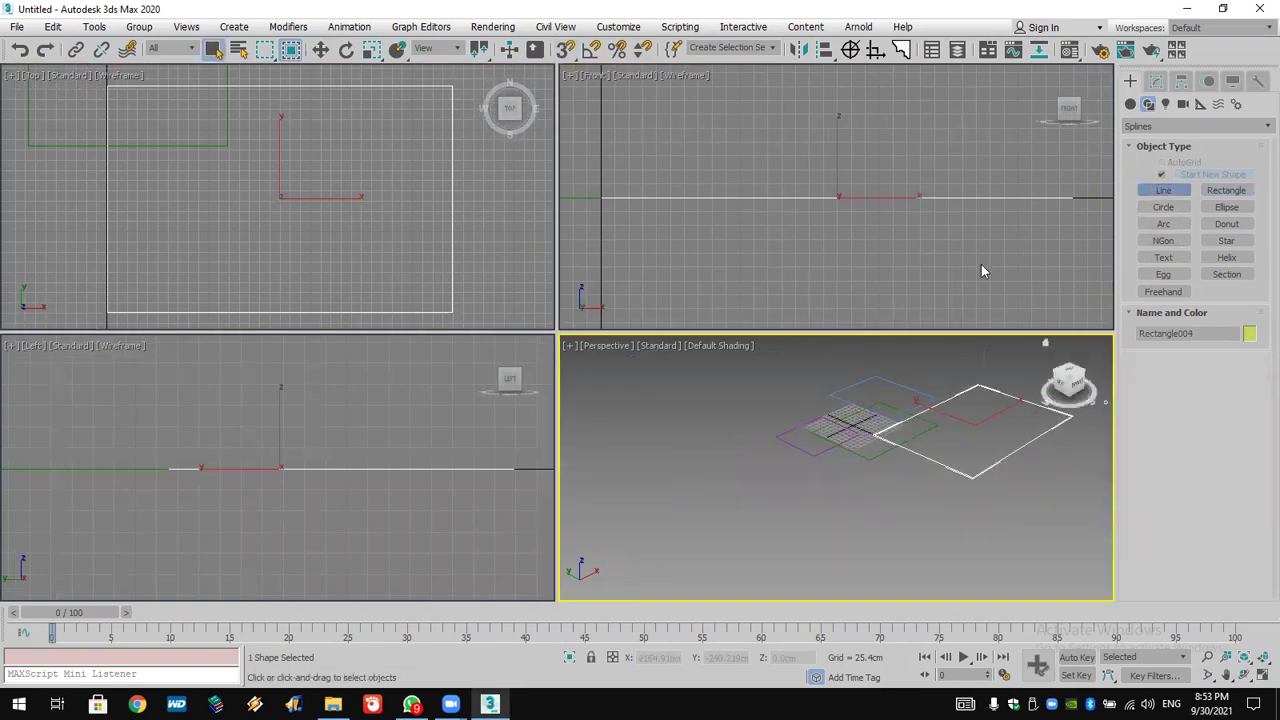
{"action": "left_click", "coordinate": [670, 421]}
{"action": "left_click", "coordinate": [775, 467]}
{"action": "left_click", "coordinate": [712, 525]}
{"action": "right_click", "coordinate": [712, 525]}
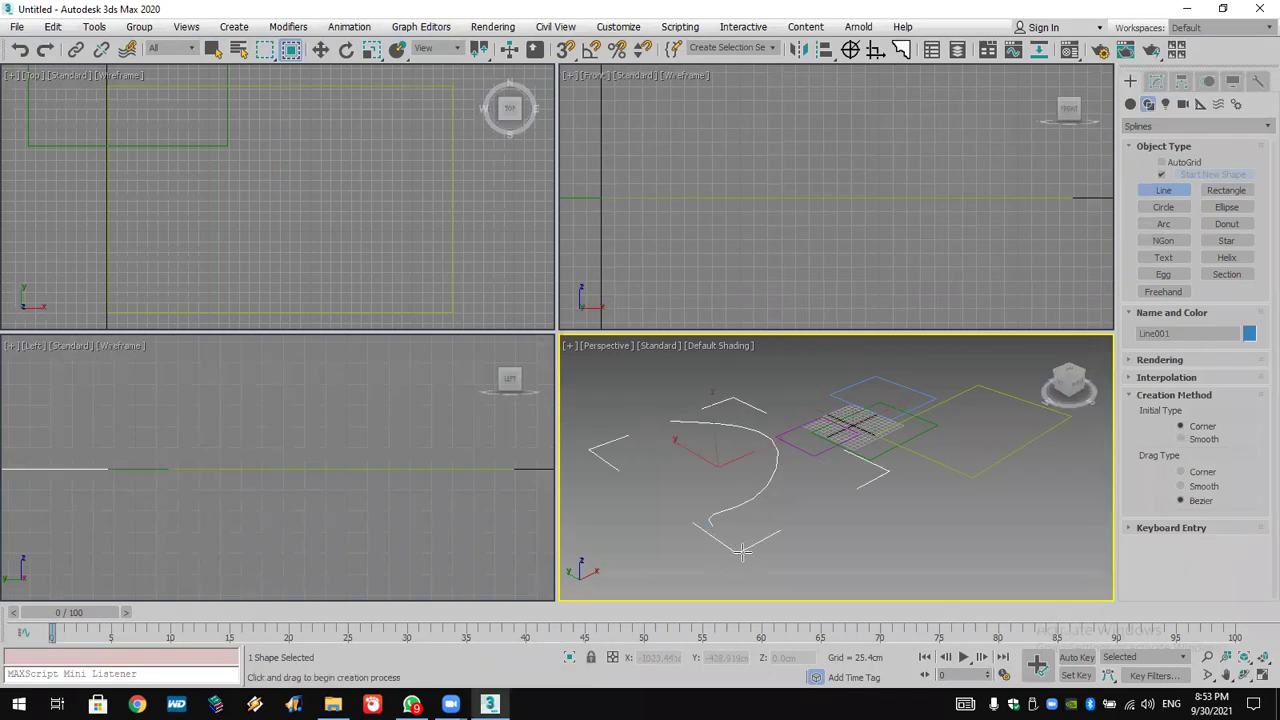
Examine the curved line's sub-objects by selecting its middle vertex and its lower segment.
{"action": "left_click", "coordinate": [1155, 82]}
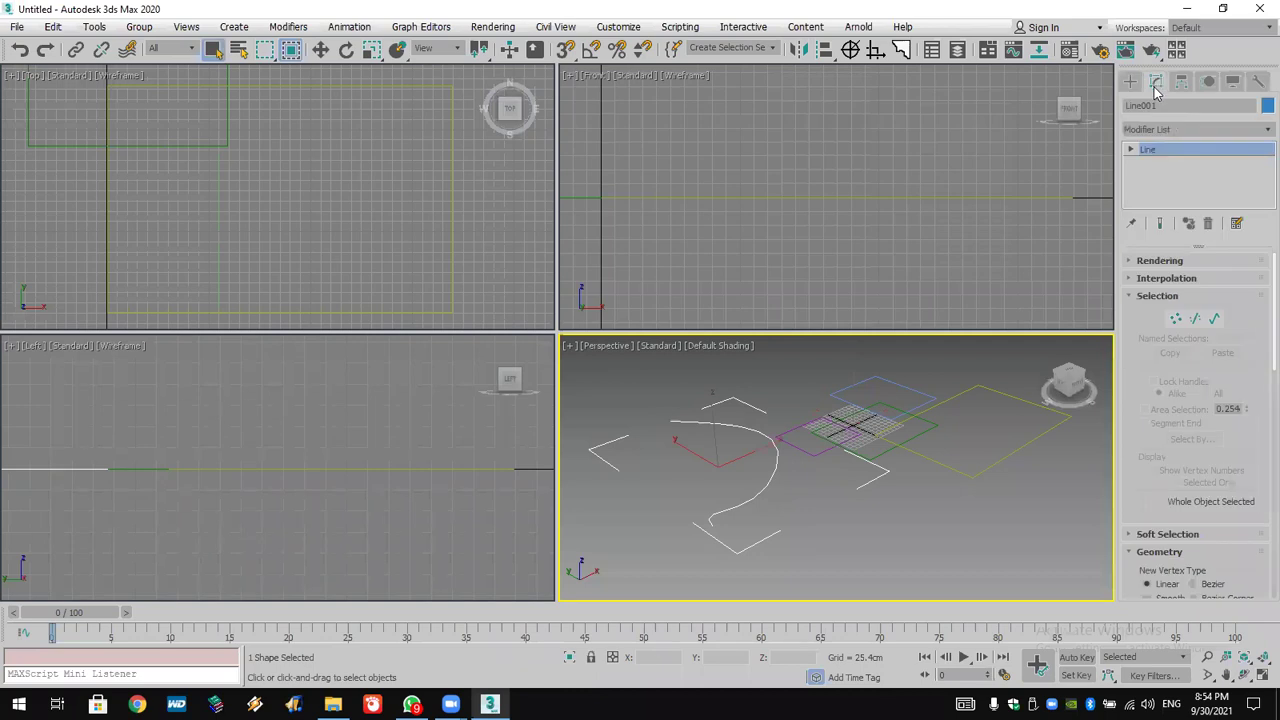
{"action": "left_click", "coordinate": [1131, 150]}
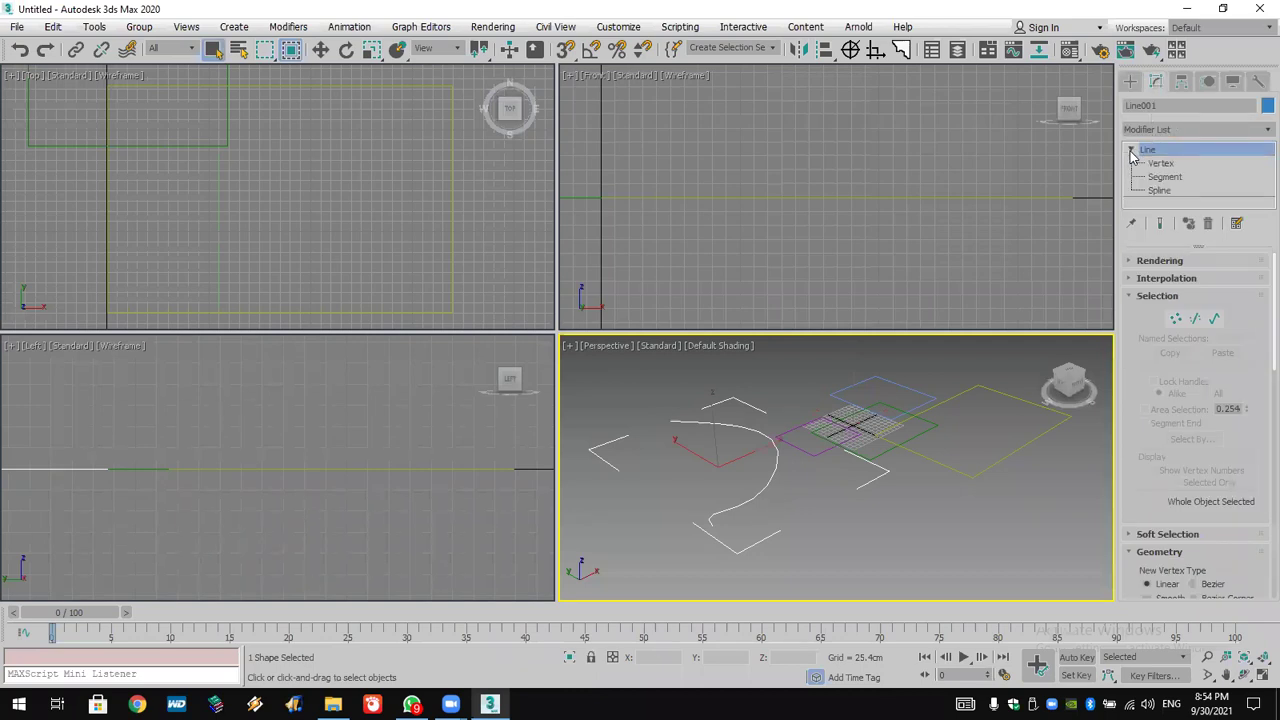
{"action": "left_click", "coordinate": [1197, 165]}
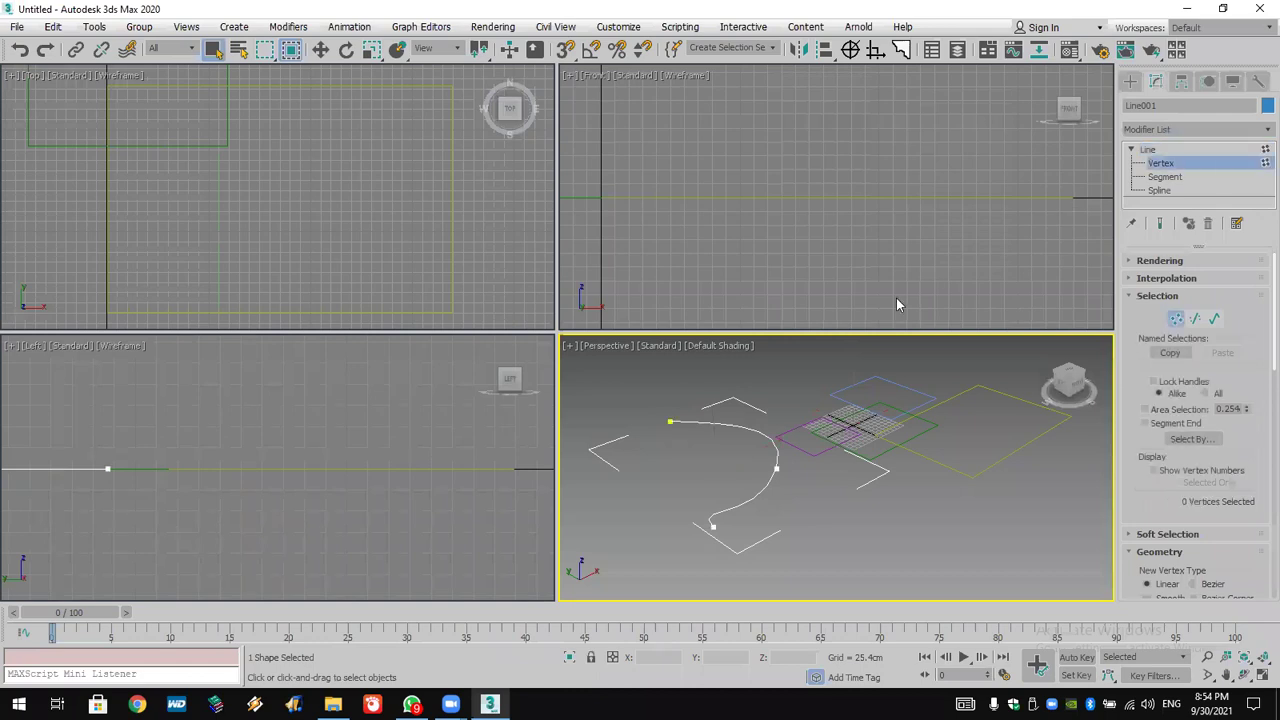
{"action": "left_click", "coordinate": [777, 469]}
{"action": "right_click", "coordinate": [774, 432]}
{"action": "left_click", "coordinate": [1160, 178]}
{"action": "left_click", "coordinate": [749, 497]}
Switch to the curved line's Spline level and delete the line.
{"action": "left_click", "coordinate": [1194, 192]}
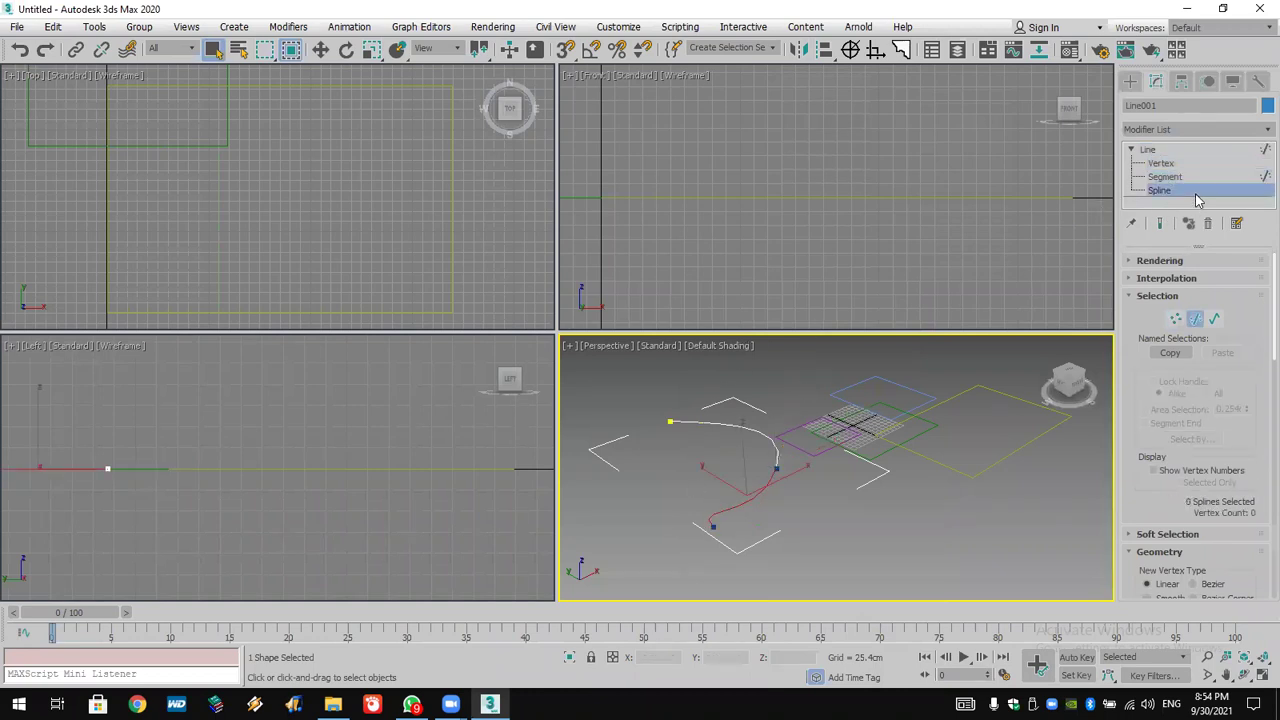
{"action": "left_click", "coordinate": [1131, 82]}
{"action": "key", "text": "Delete"}
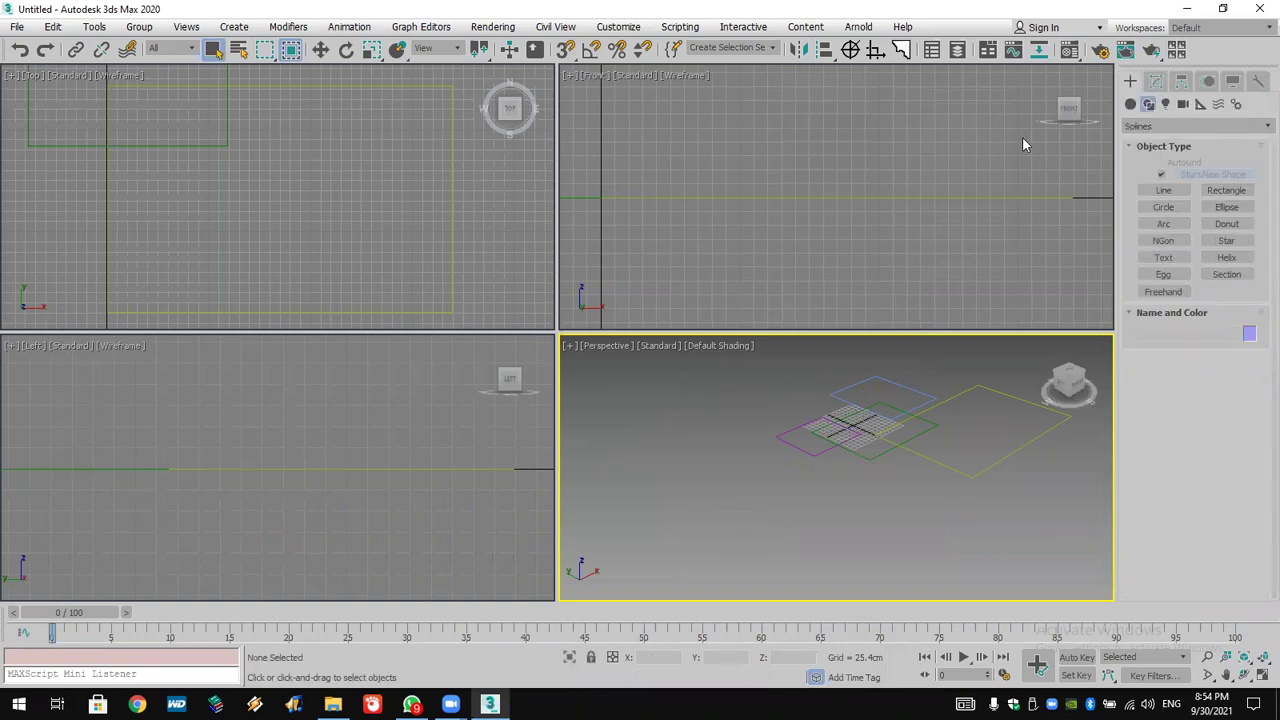
Select the three smaller rectangles and set their object colour to white.
{"action": "left_click_drag", "start_coordinate": [740, 378], "coordinate": [740, 379]}
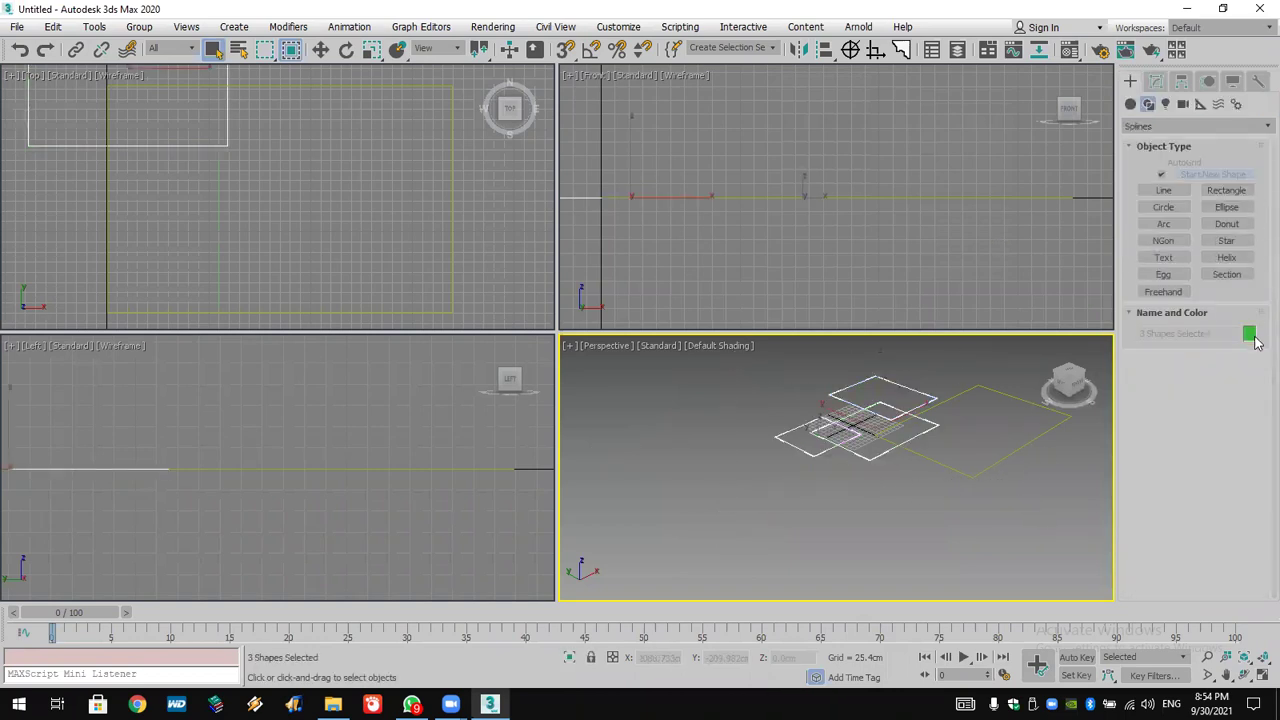
{"action": "left_click", "coordinate": [1249, 333]}
{"action": "left_click", "coordinate": [1089, 222]}
{"action": "left_click", "coordinate": [1026, 274]}
Select the largest rectangle and set its object colour to white.
{"action": "left_click", "coordinate": [982, 509]}
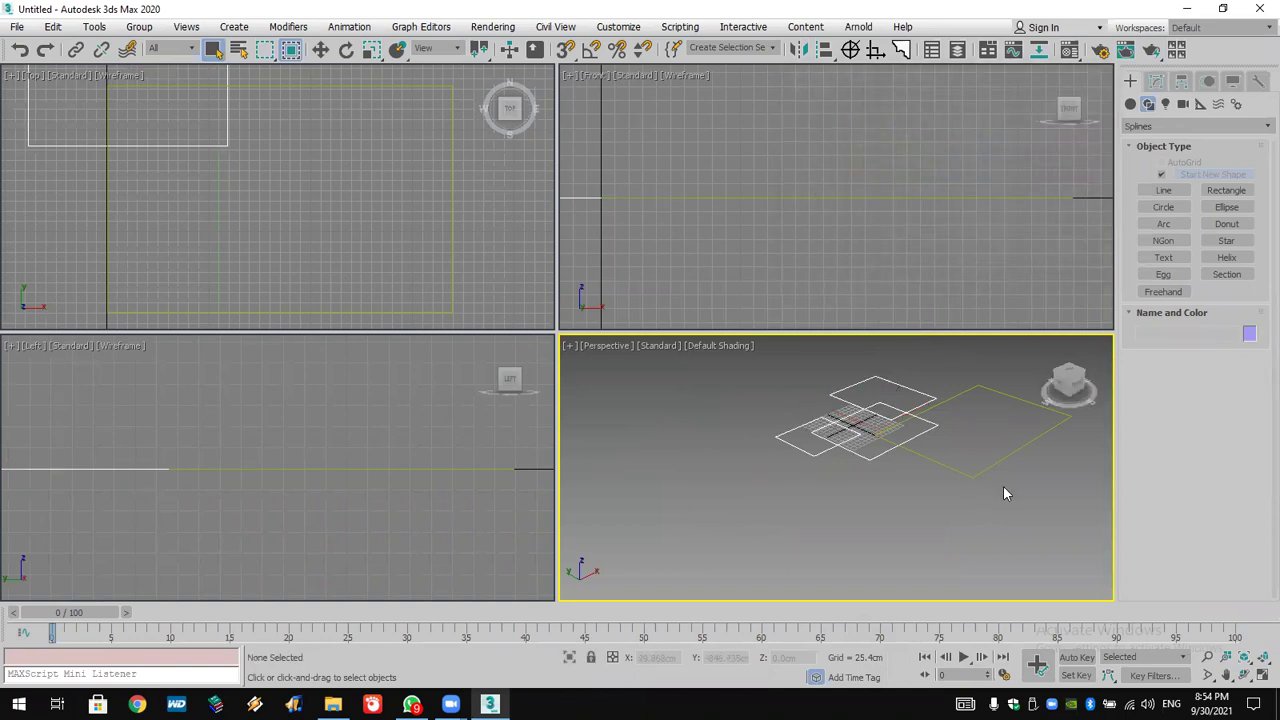
{"action": "left_click_drag", "start_coordinate": [999, 457], "coordinate": [999, 457]}
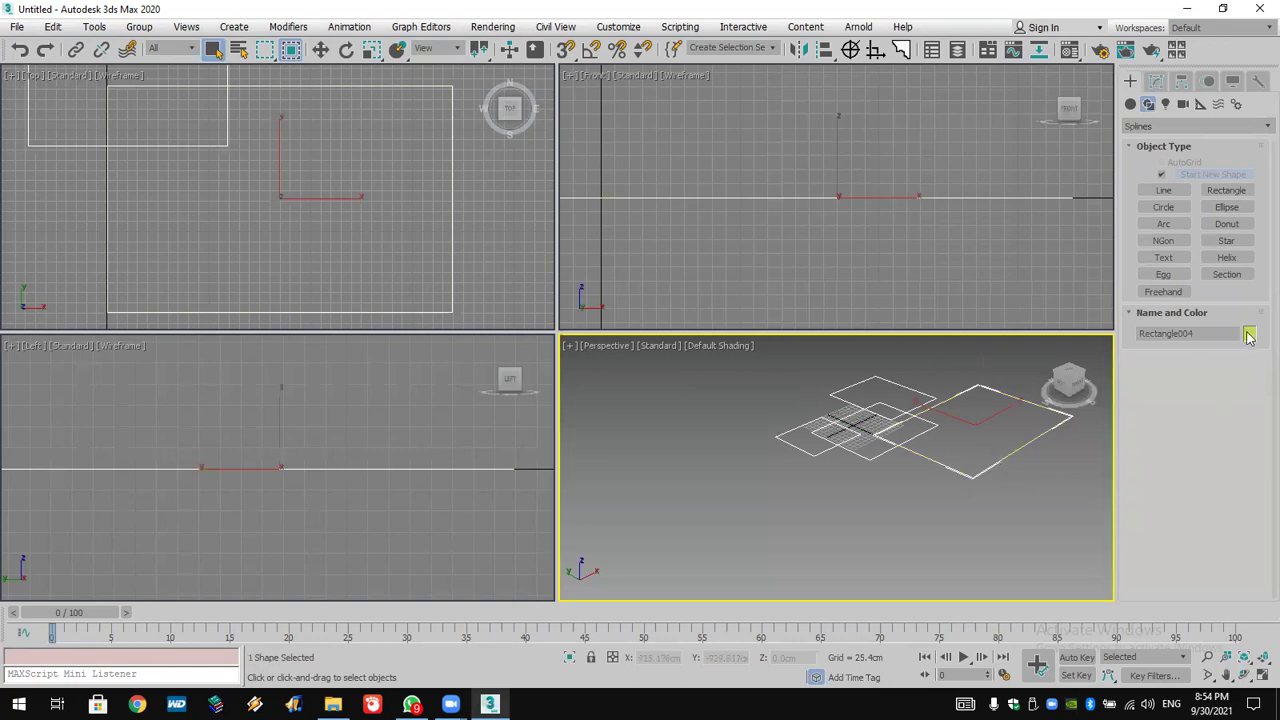
{"action": "left_click", "coordinate": [1249, 333]}
{"action": "left_click", "coordinate": [1089, 223]}
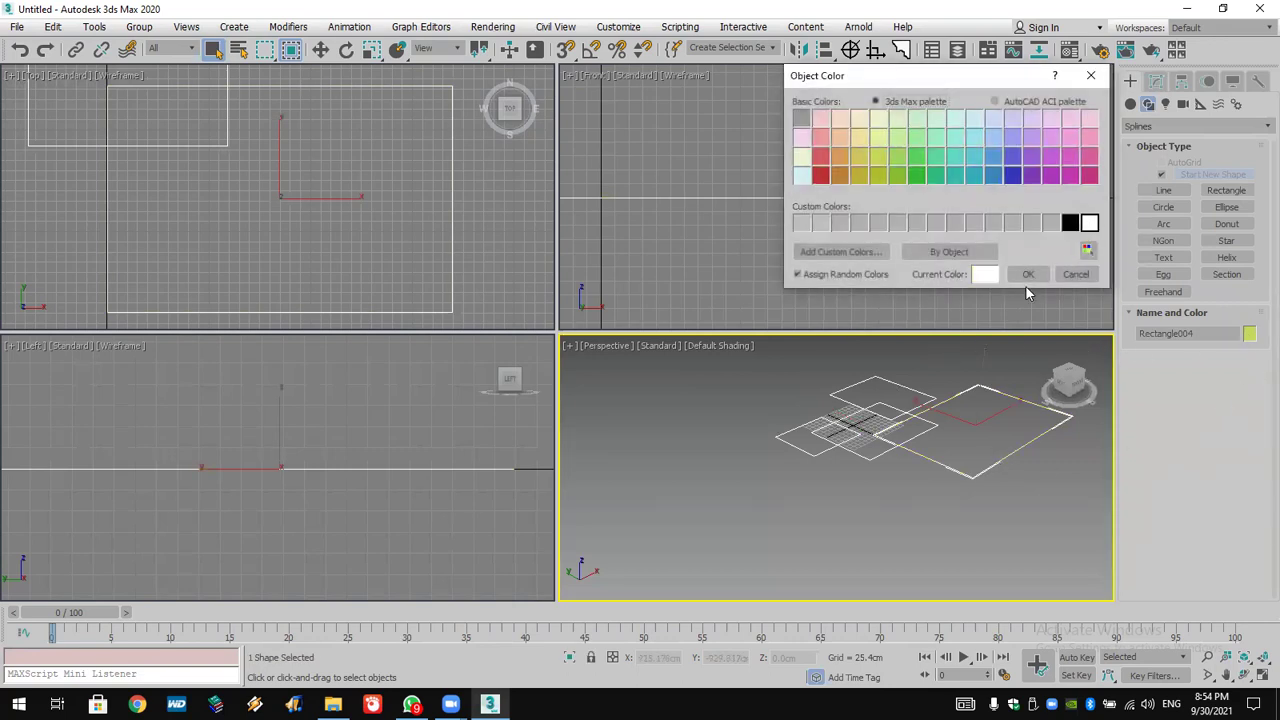
{"action": "left_click", "coordinate": [1027, 275]}
{"action": "left_click", "coordinate": [873, 530]}
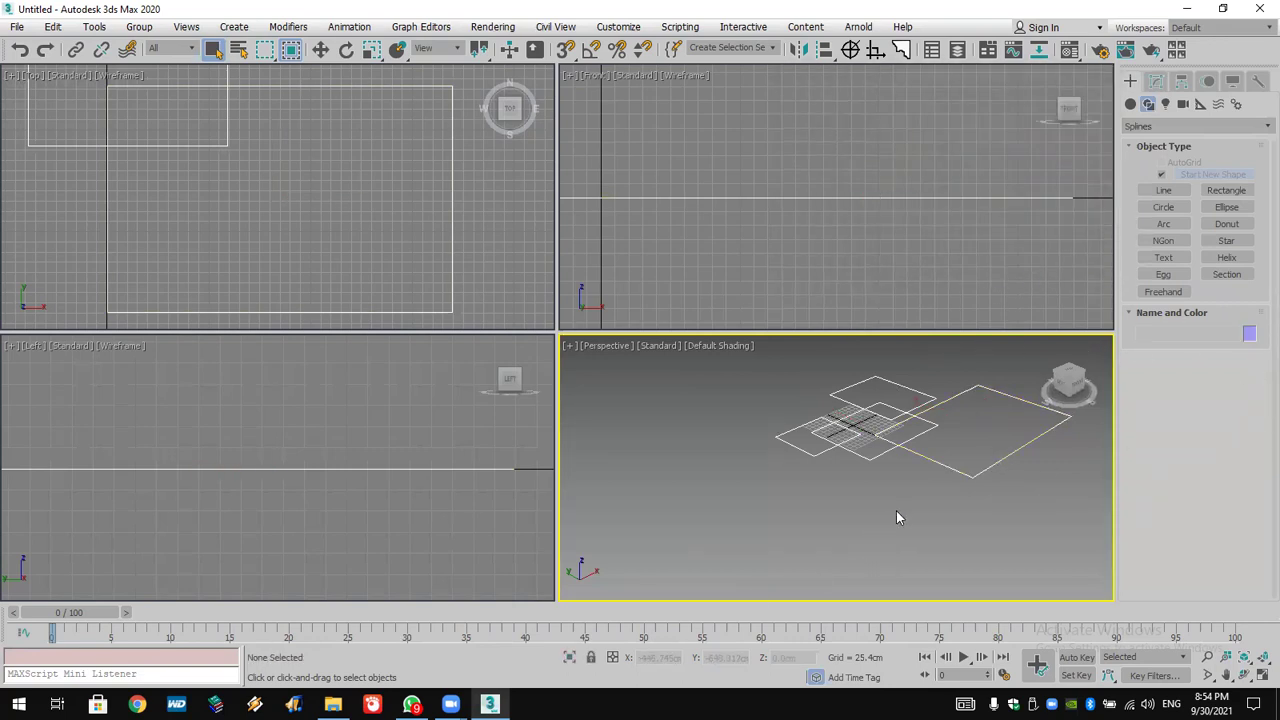
Select the largest rectangle and apply the Edit Spline modifier to it.
{"action": "middle_click_drag", "start_coordinate": [916, 505], "coordinate": [861, 527]}
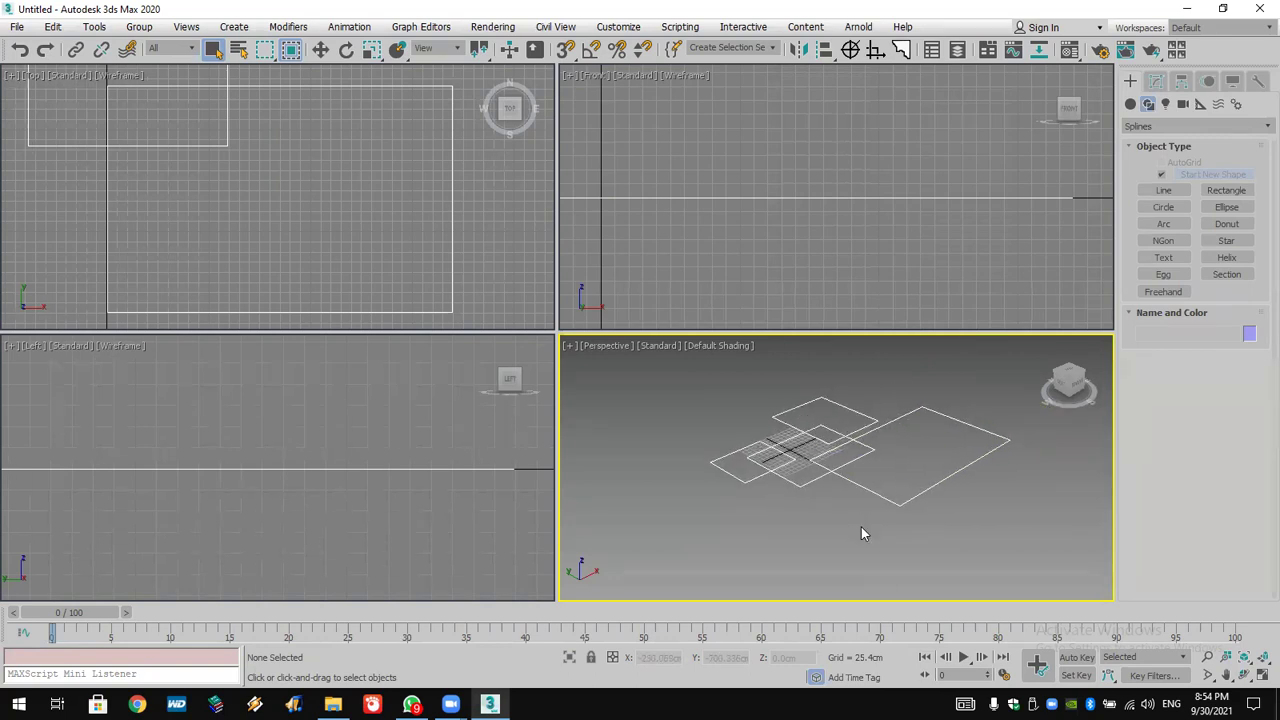
{"action": "scroll", "coordinate": [861, 485], "scroll_direction": "up", "scroll_amount": 2}
{"action": "scroll", "coordinate": [861, 477], "scroll_direction": "down", "scroll_amount": 5}
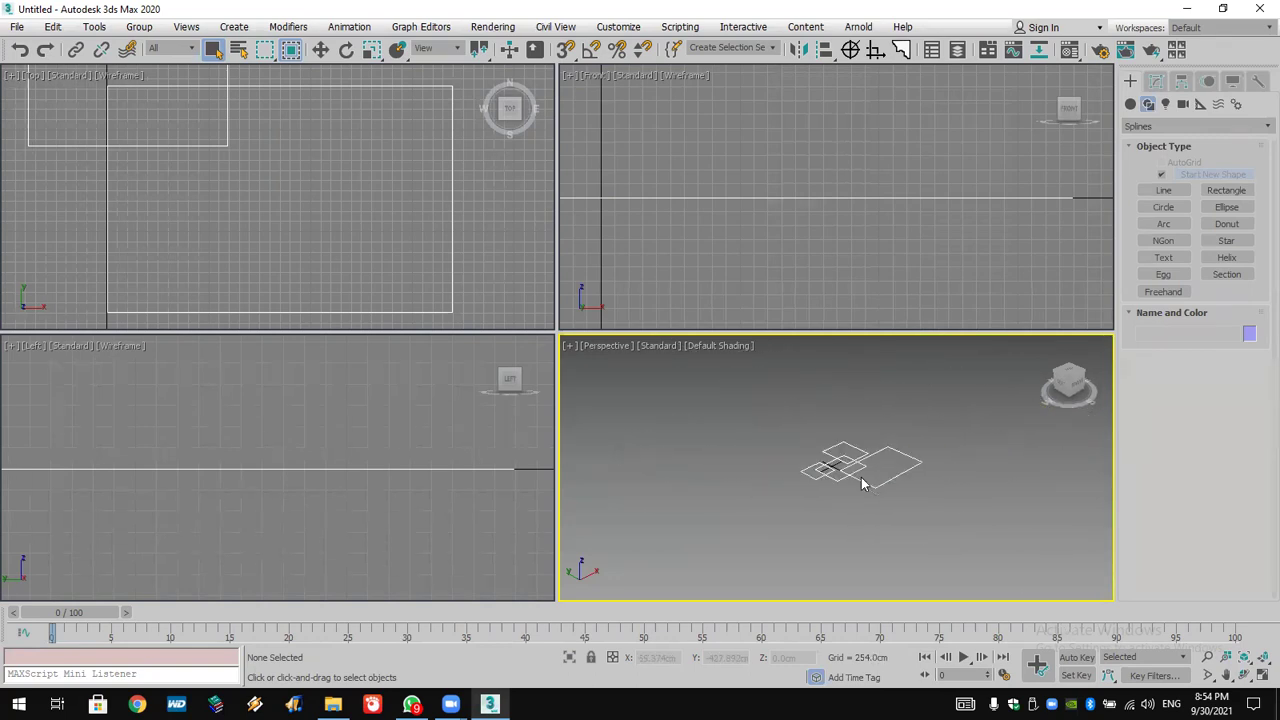
{"action": "scroll", "coordinate": [859, 477], "scroll_direction": "up", "scroll_amount": 5}
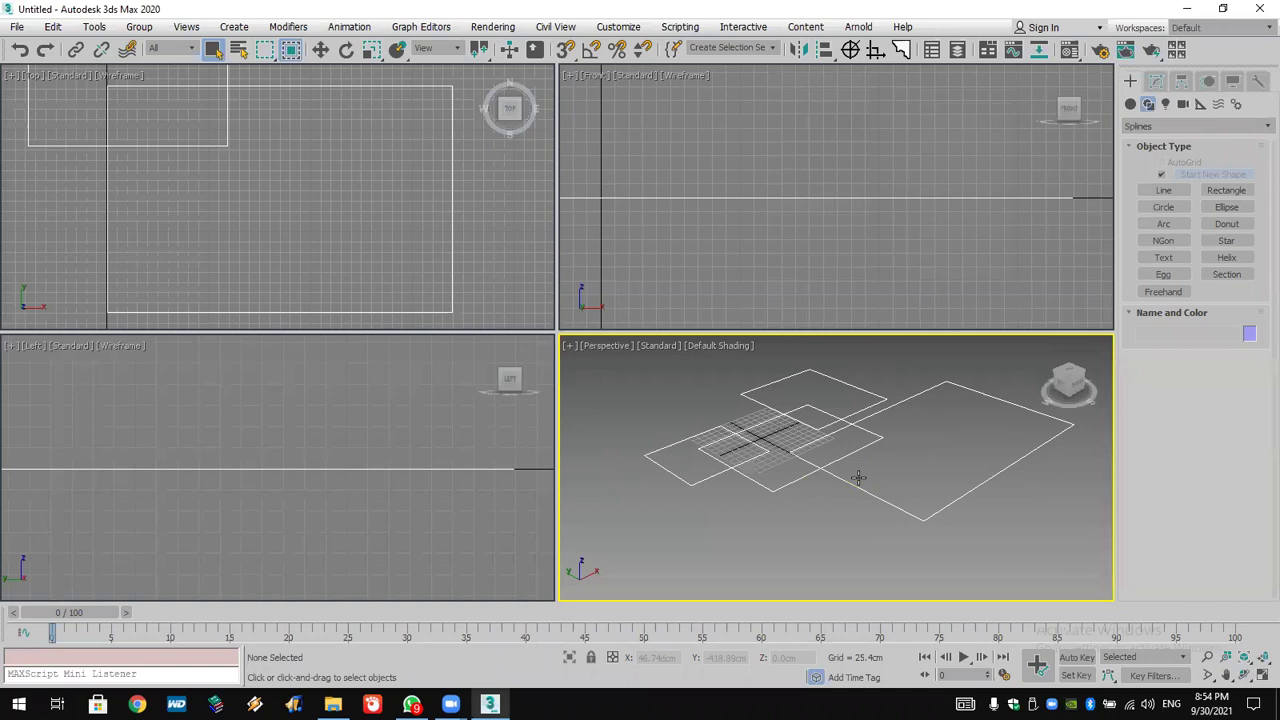
{"action": "left_click", "coordinate": [897, 510]}
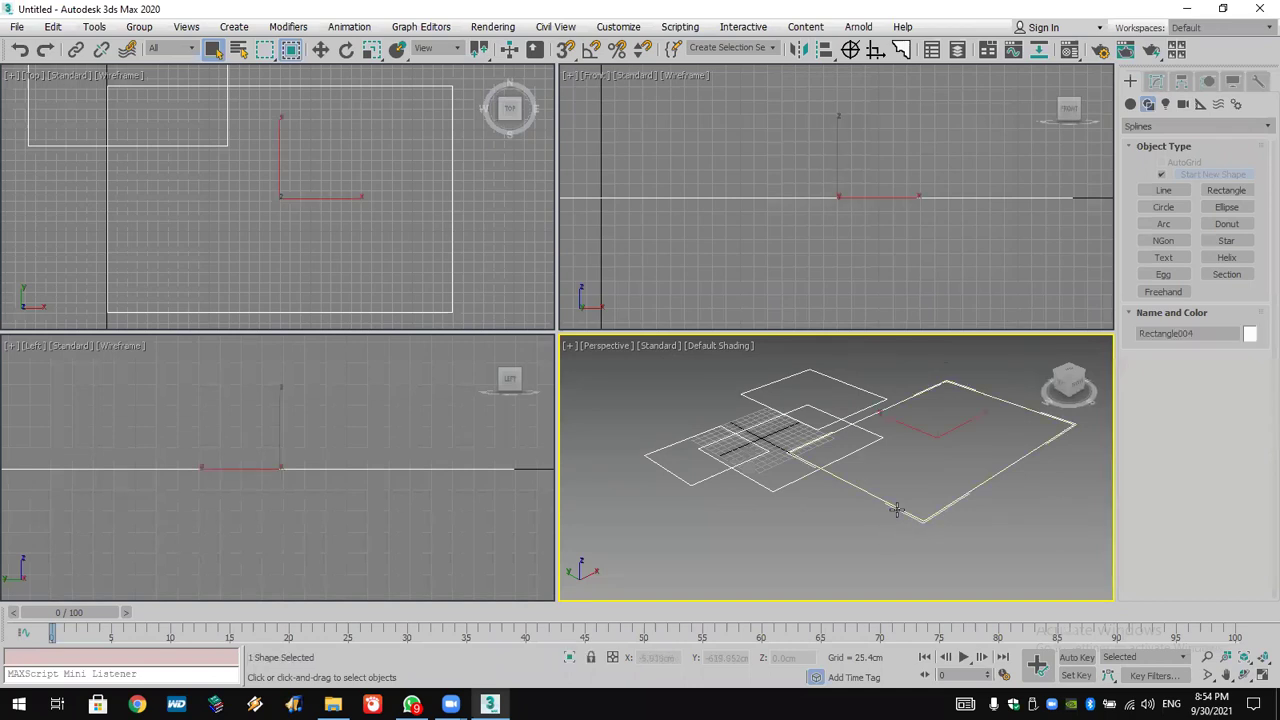
{"action": "left_click", "coordinate": [1155, 81]}
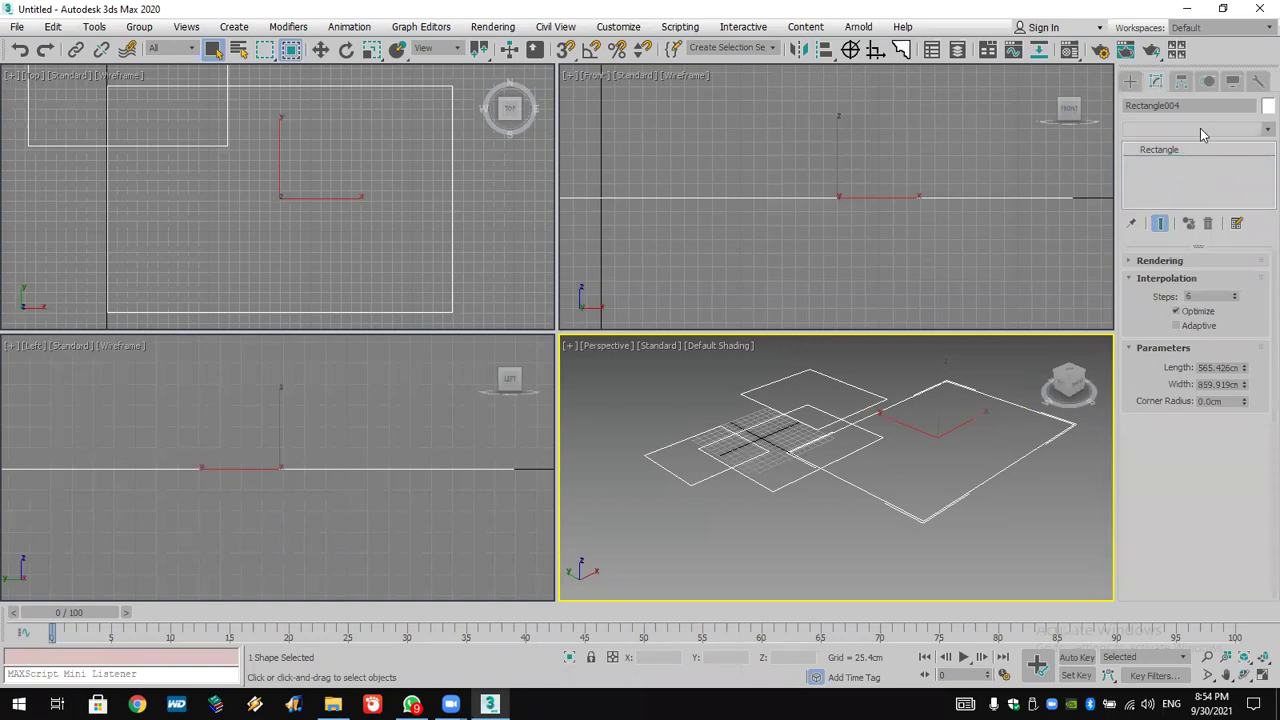
{"action": "left_click", "coordinate": [1201, 129]}
{"action": "scroll", "coordinate": [1200, 128], "scroll_direction": "down", "scroll_amount": 1}
{"action": "key", "text": "e"}
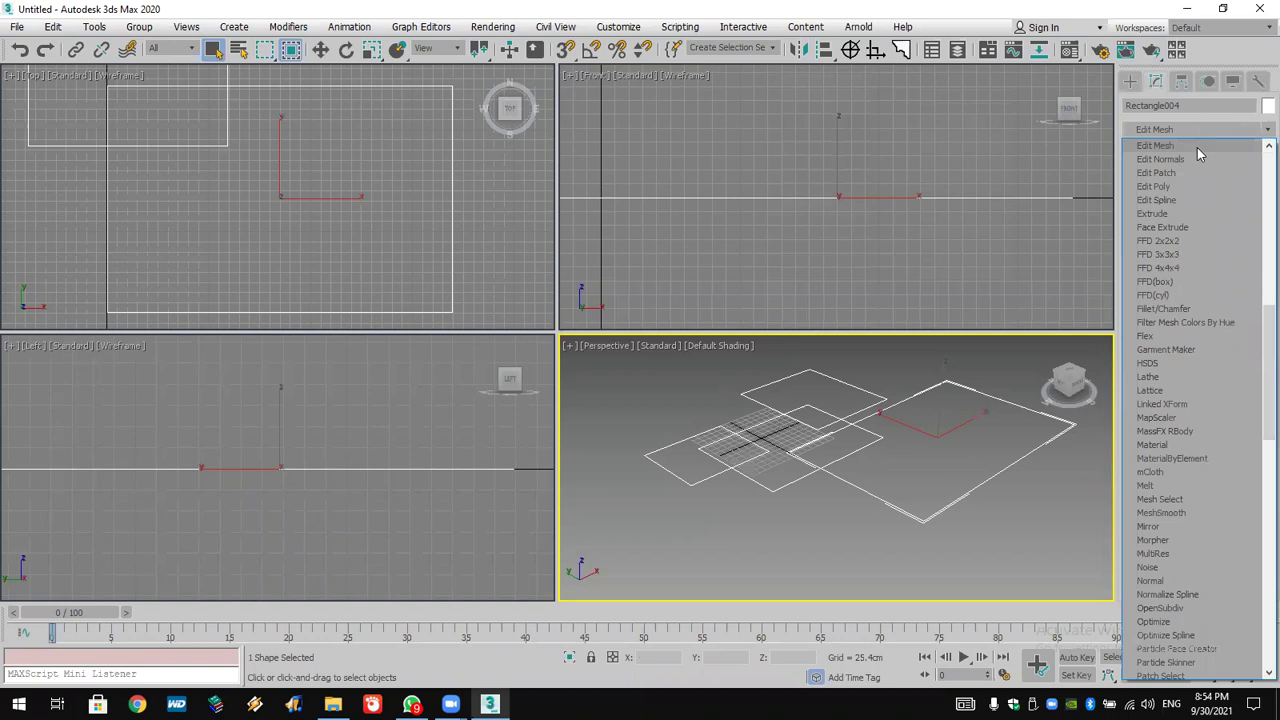
{"action": "left_click", "coordinate": [1184, 200]}
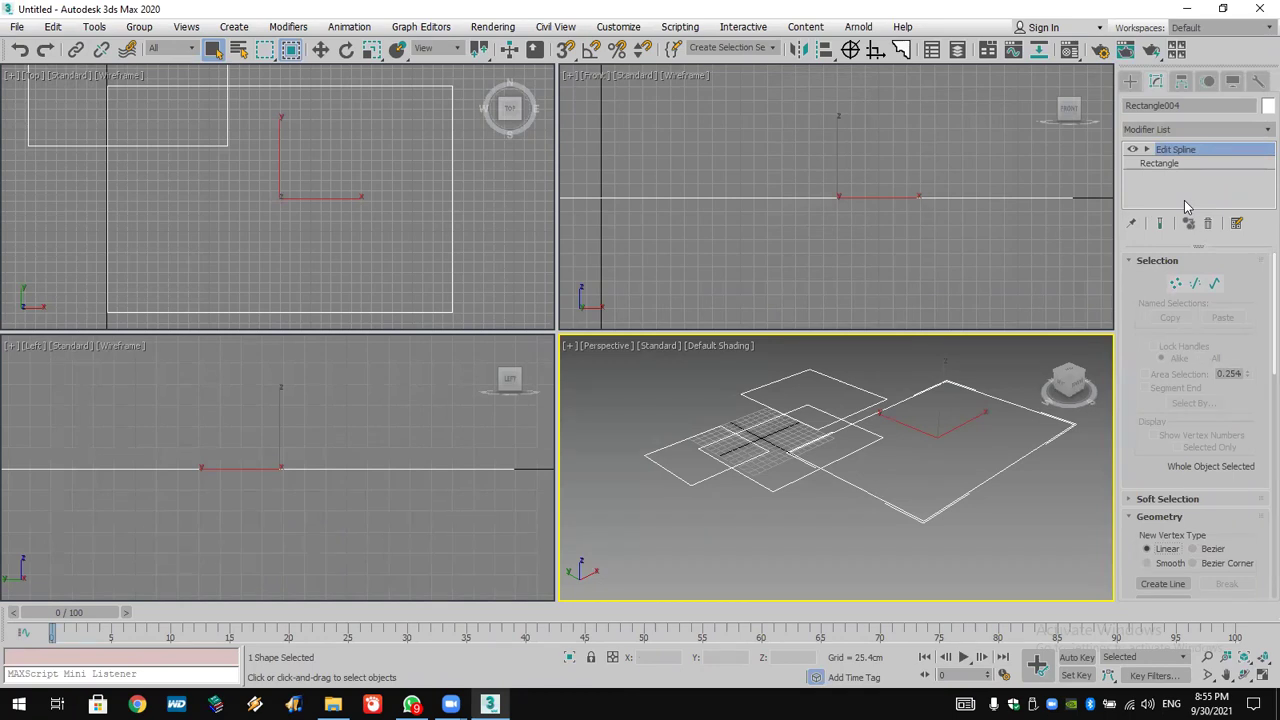
Reset the scene to an empty one without saving the current shapes.
{"action": "left_click", "coordinate": [17, 27]}
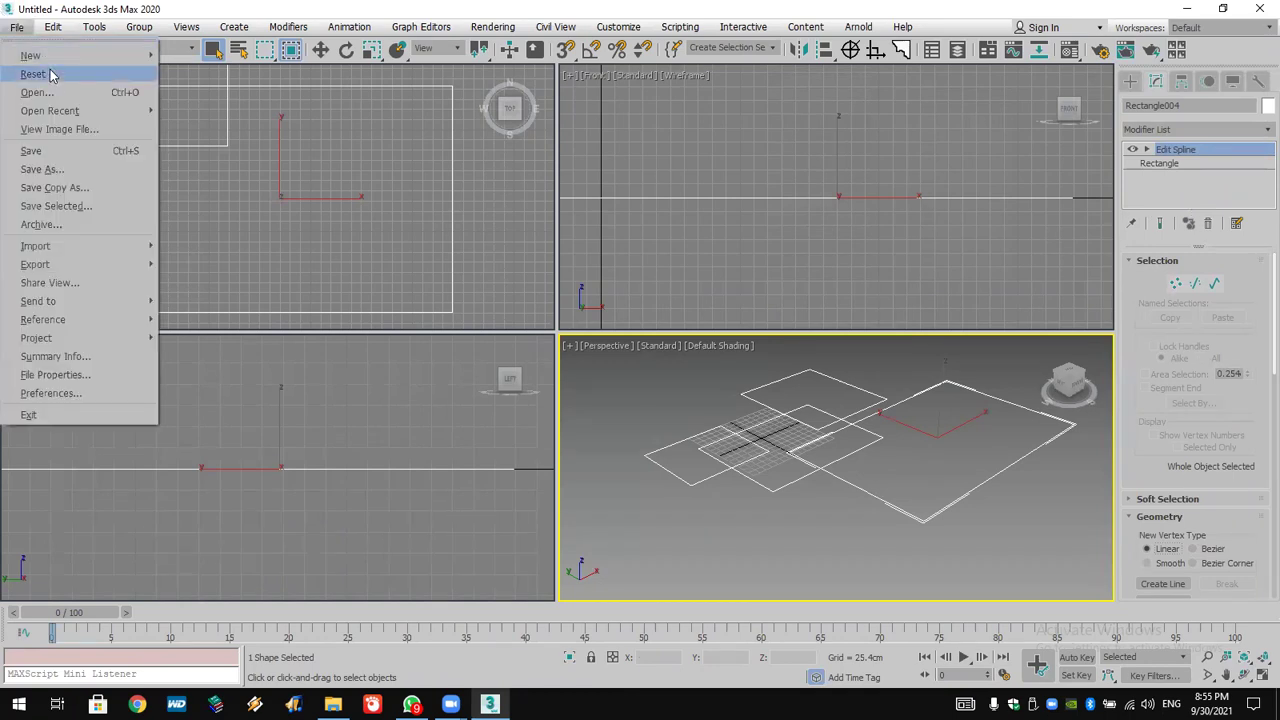
{"action": "left_click", "coordinate": [46, 74]}
{"action": "left_click", "coordinate": [640, 379]}
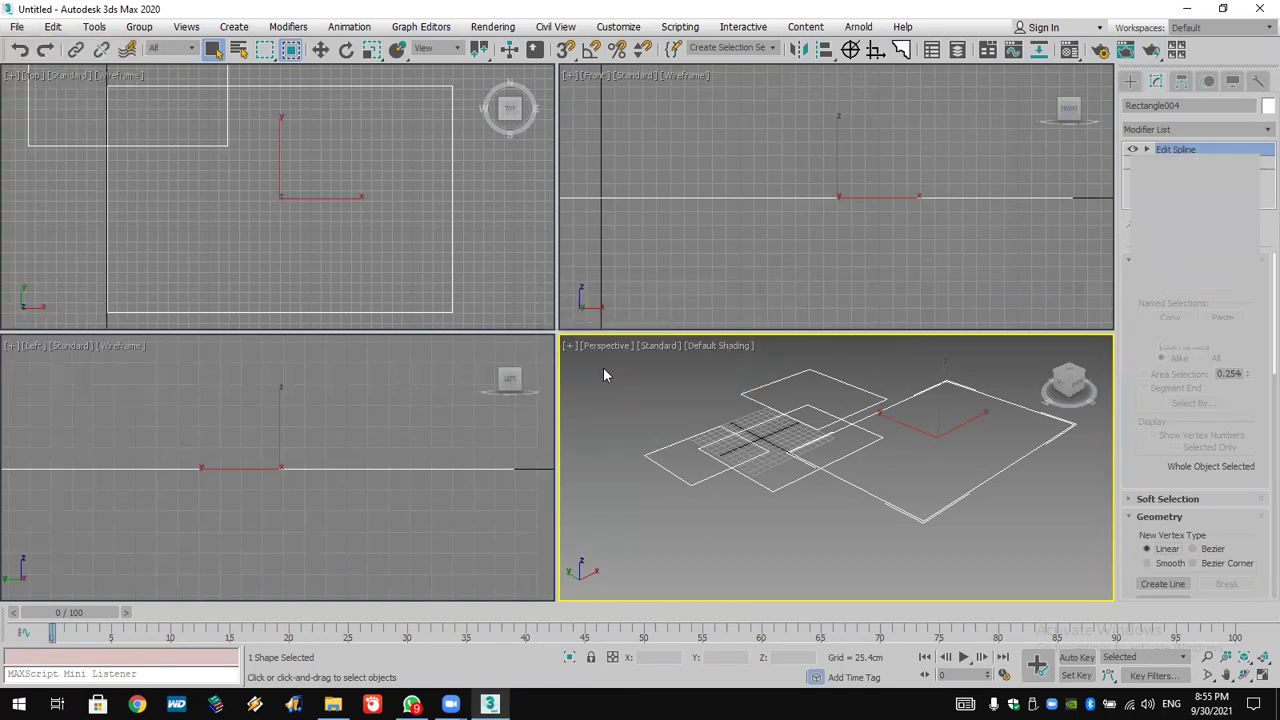
Draw an open curved spline line with four points in the Top view.
{"action": "left_click", "coordinate": [1148, 104]}
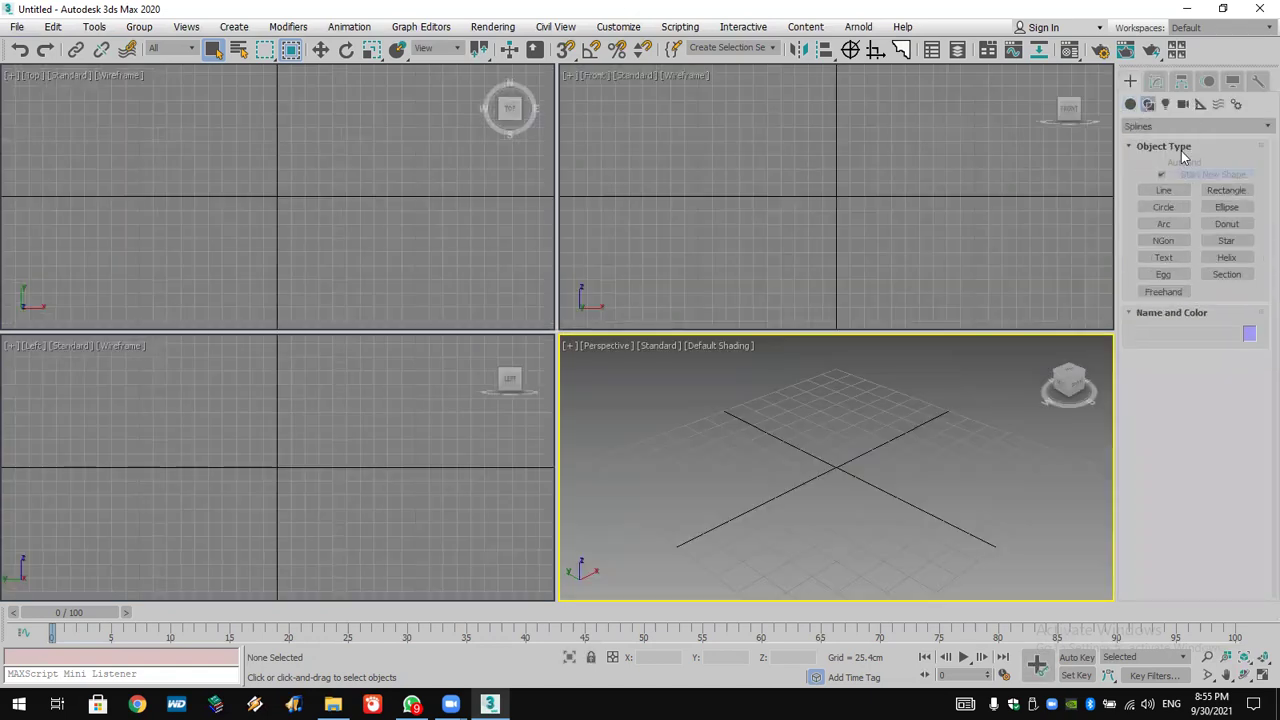
{"action": "left_click", "coordinate": [1176, 192]}
{"action": "left_click", "coordinate": [230, 178]}
{"action": "left_click", "coordinate": [312, 225]}
{"action": "left_click", "coordinate": [247, 271]}
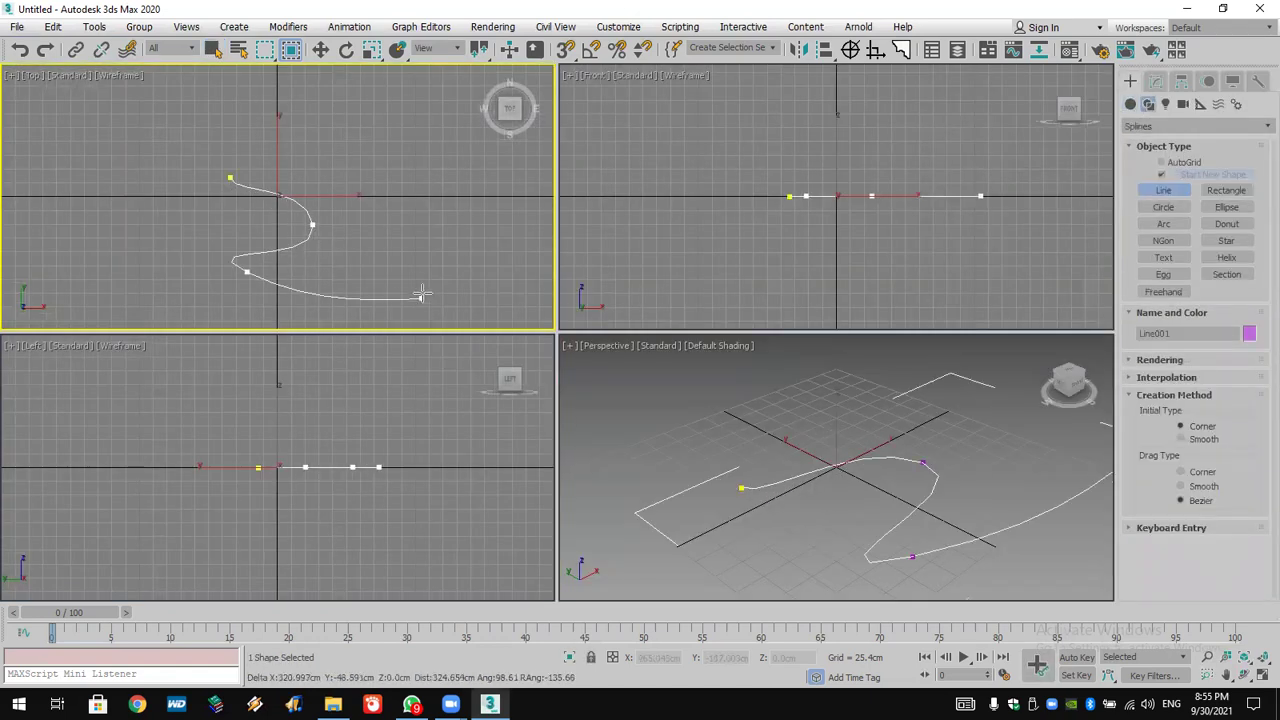
{"action": "left_click", "coordinate": [424, 284]}
{"action": "right_click", "coordinate": [424, 284]}
Expand the line's Vertex, Segment and Spline sub-object levels for inspection, and delete the line.
{"action": "left_click", "coordinate": [1155, 81]}
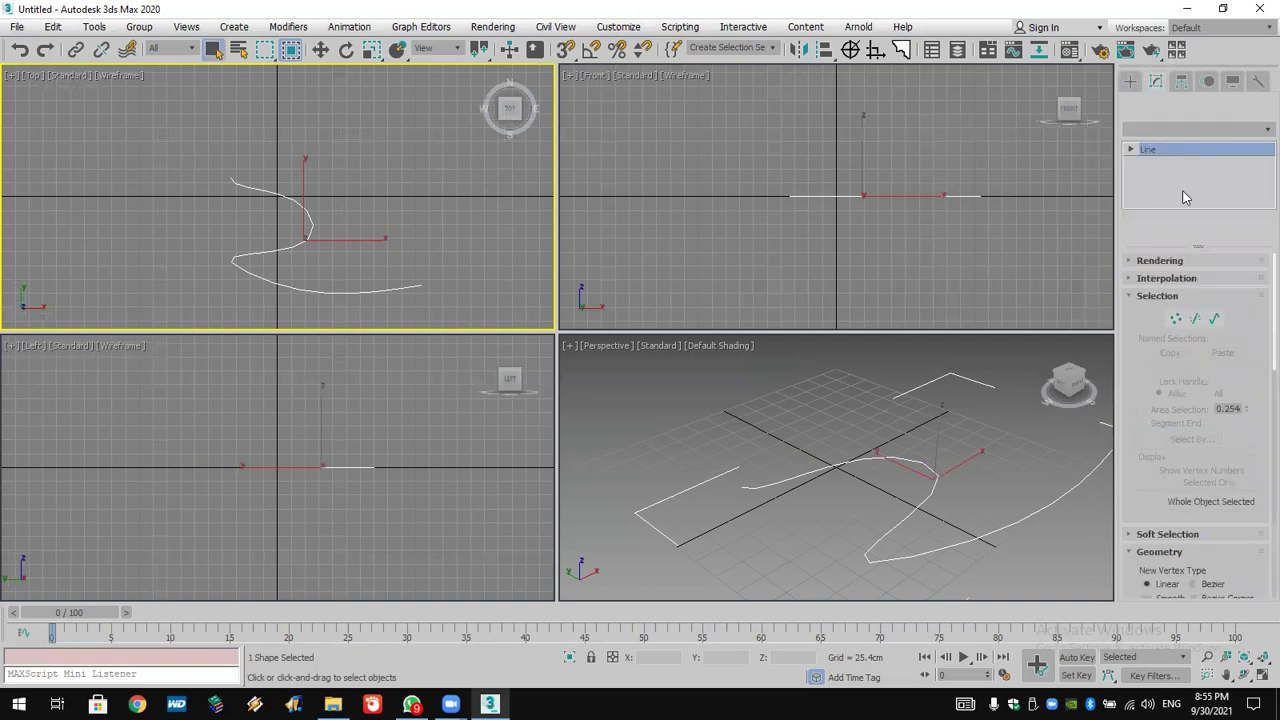
{"action": "left_click", "coordinate": [1131, 150]}
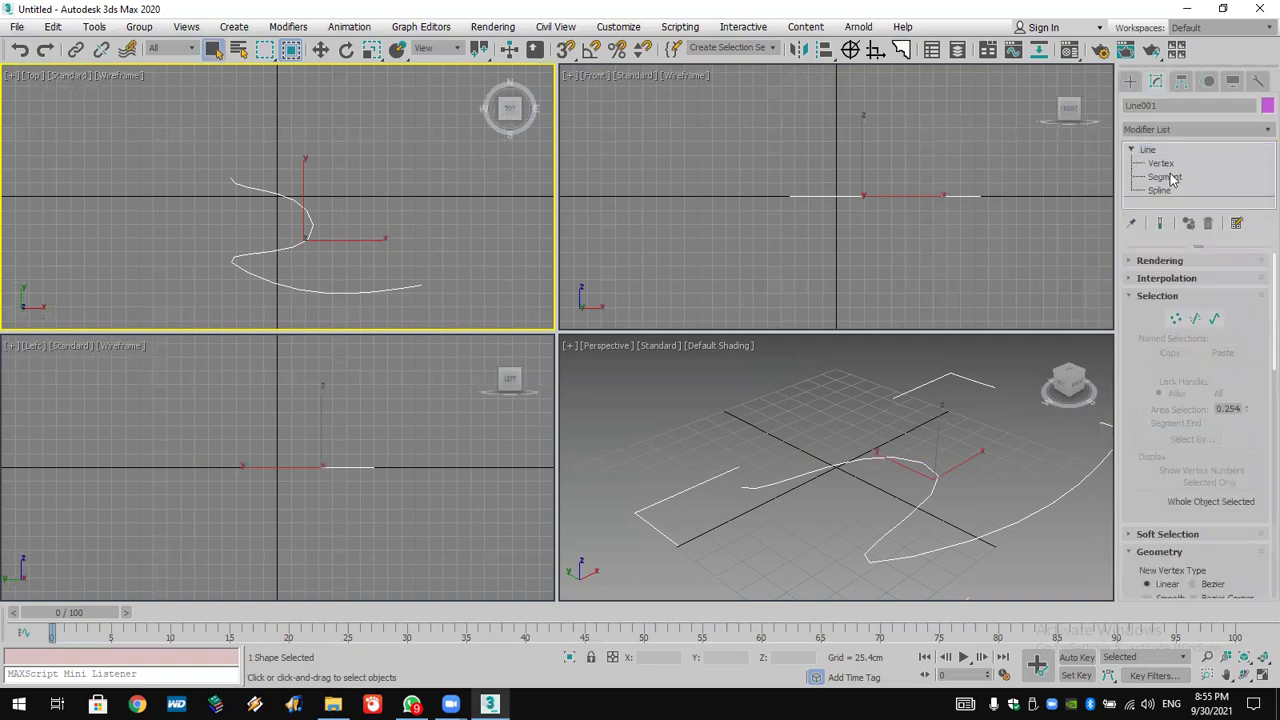
{"action": "right_click", "coordinate": [893, 171]}
{"action": "right_click", "coordinate": [893, 171]}
{"action": "key", "text": "Delete"}
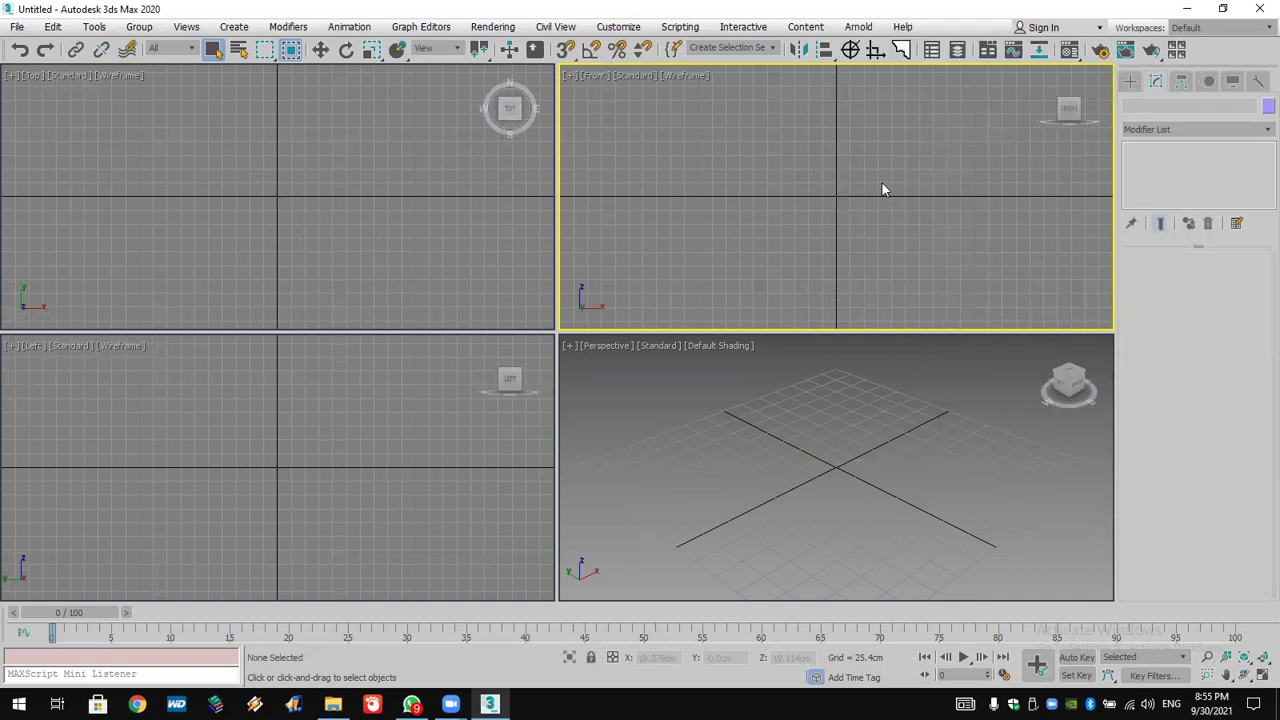
Draw a spline rectangle about 214 cm long and 215 cm wide across the origin in the Top view.
{"action": "left_click", "coordinate": [1130, 81]}
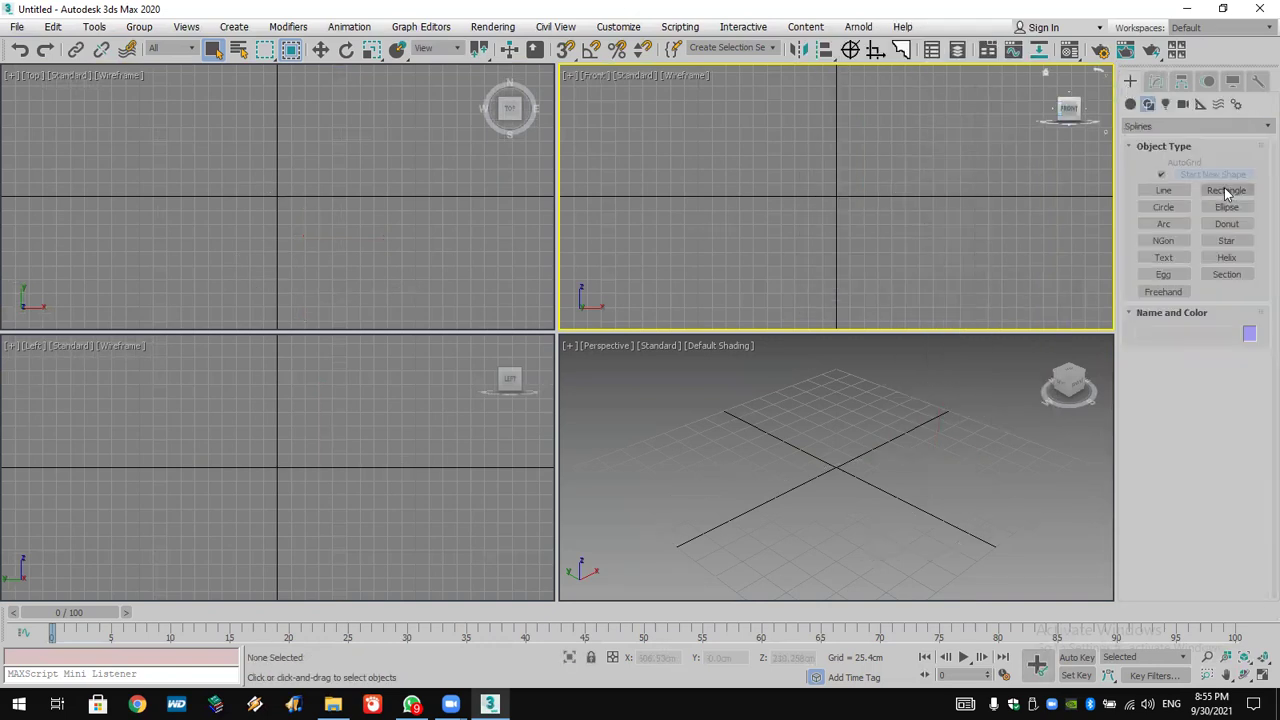
{"action": "left_click", "coordinate": [1226, 190]}
{"action": "left_click_drag", "start_coordinate": [224, 116], "coordinate": [341, 231]}
Apply the Edit Spline modifier to the rectangle and remove it from the modifier stack.
{"action": "left_click", "coordinate": [1155, 81]}
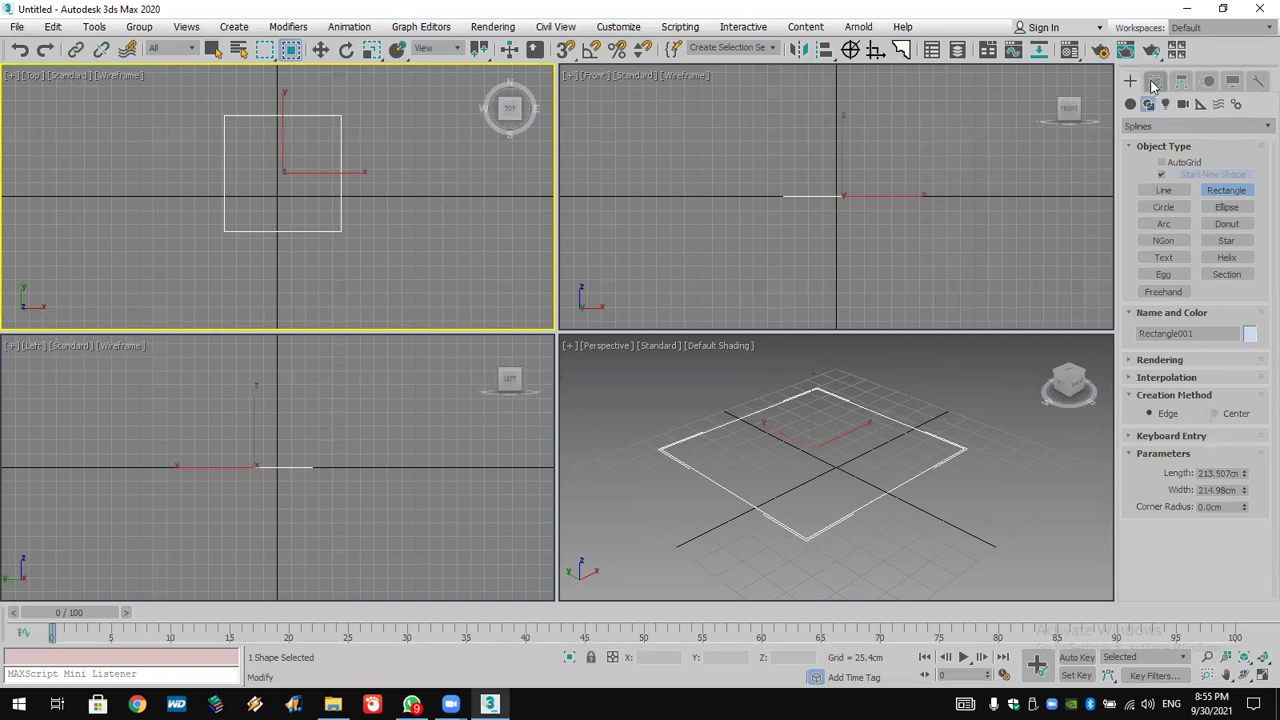
{"action": "left_click", "coordinate": [1192, 131]}
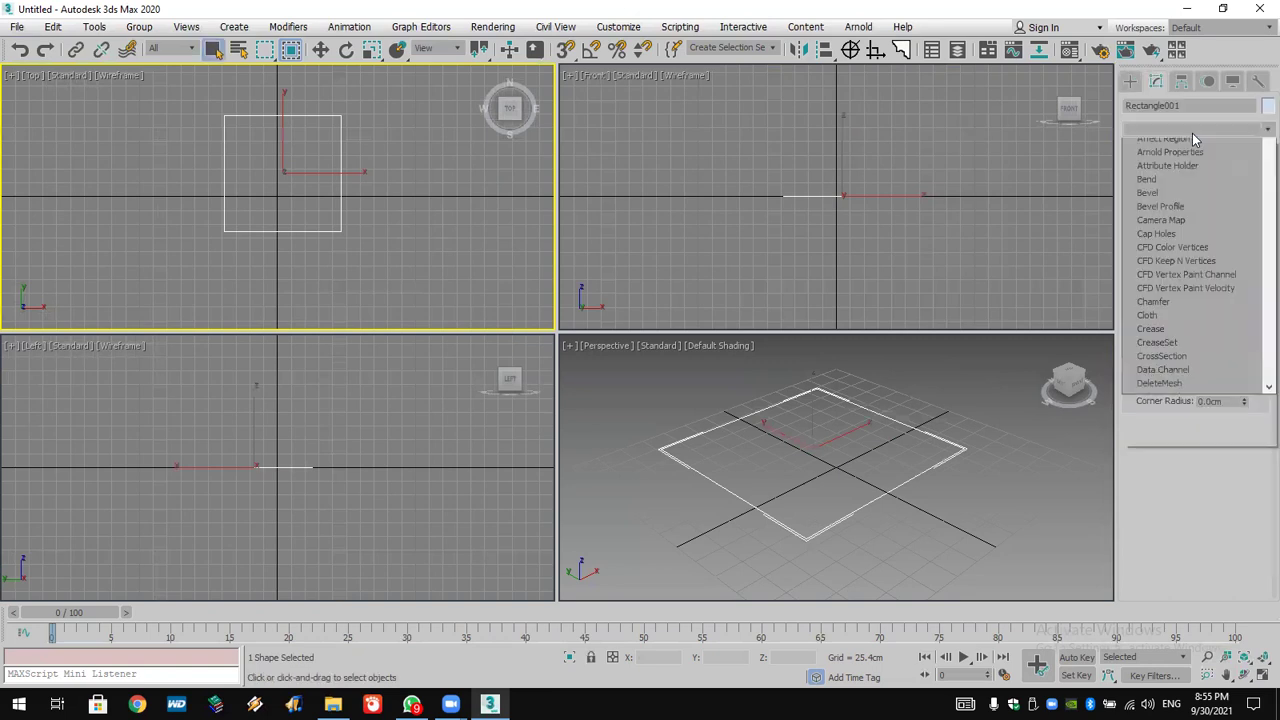
{"action": "key", "text": "e"}
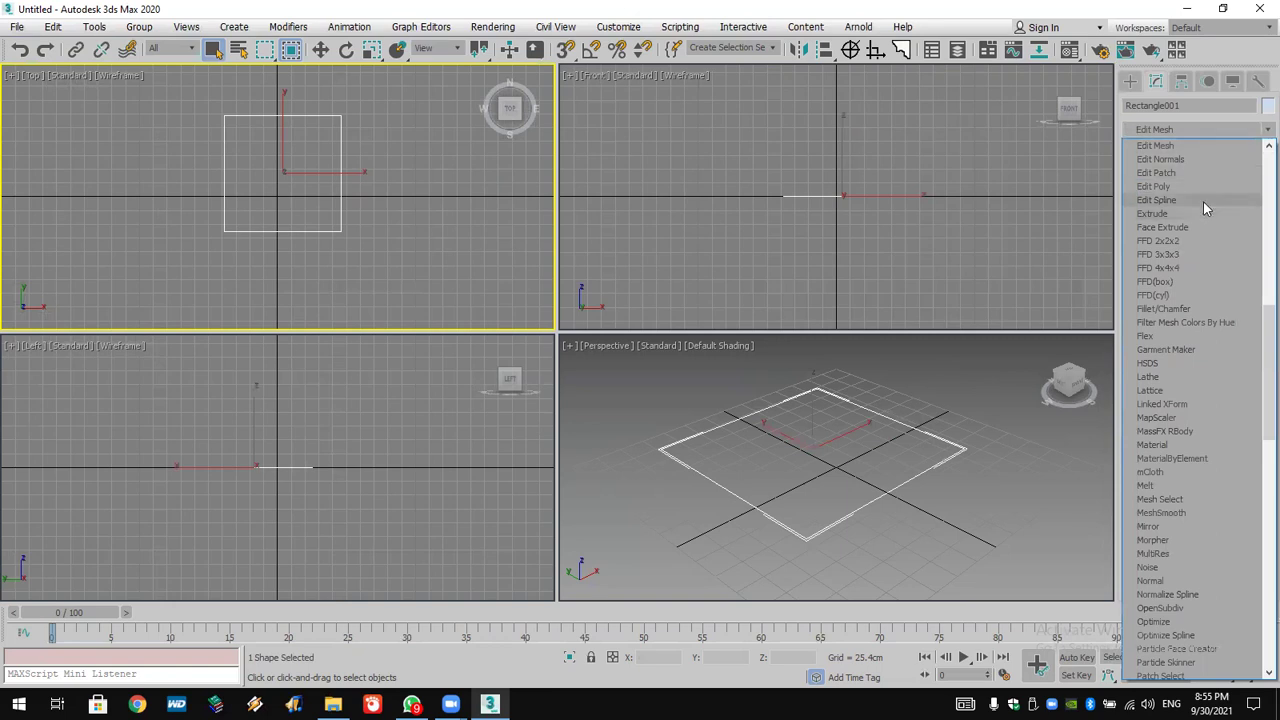
{"action": "left_click", "coordinate": [1203, 200]}
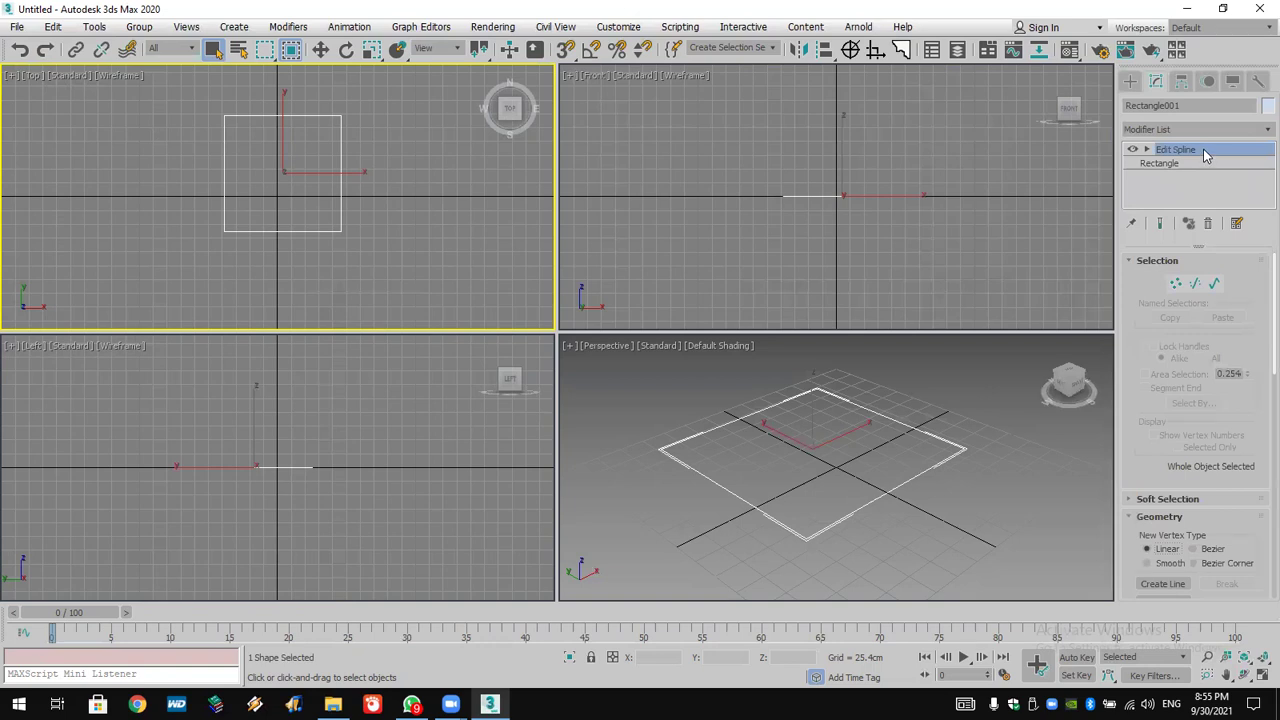
{"action": "left_click", "coordinate": [1208, 224]}
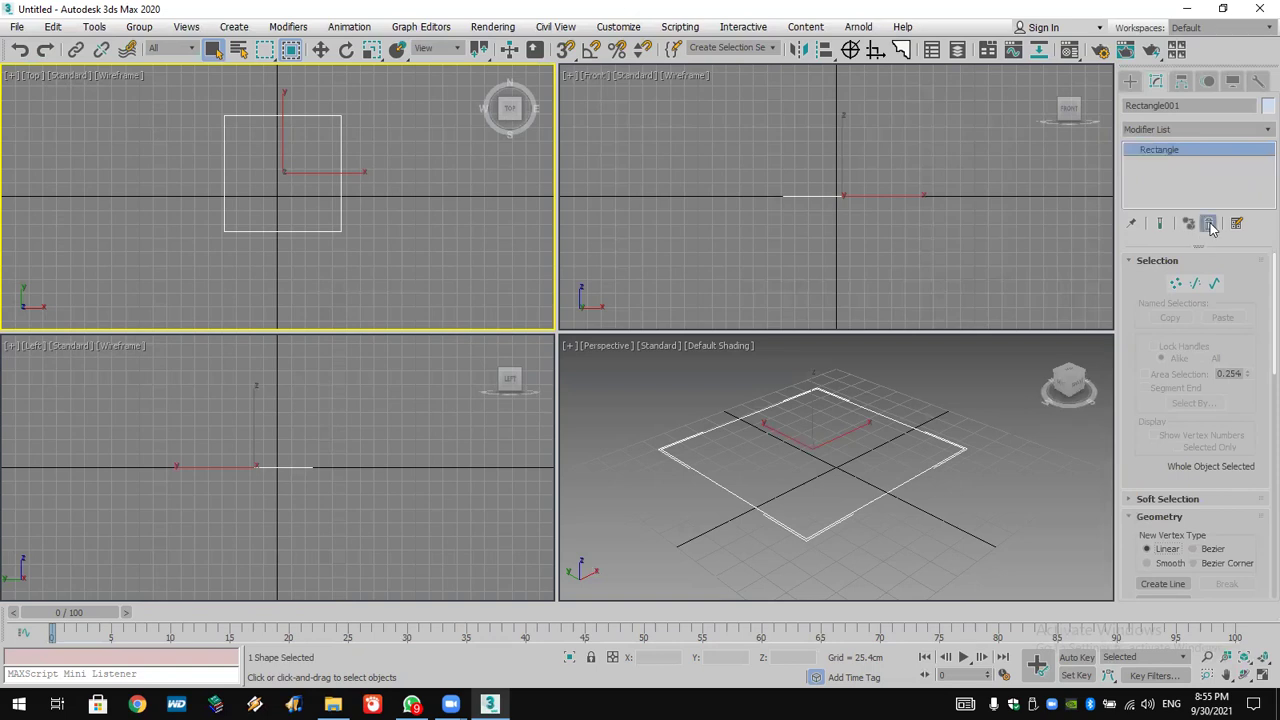
Draw three more partly overlapping rectangles in the Top view, the largest about 267 cm long and 356 cm wide, and maximise that view.
{"action": "left_click", "coordinate": [1130, 81]}
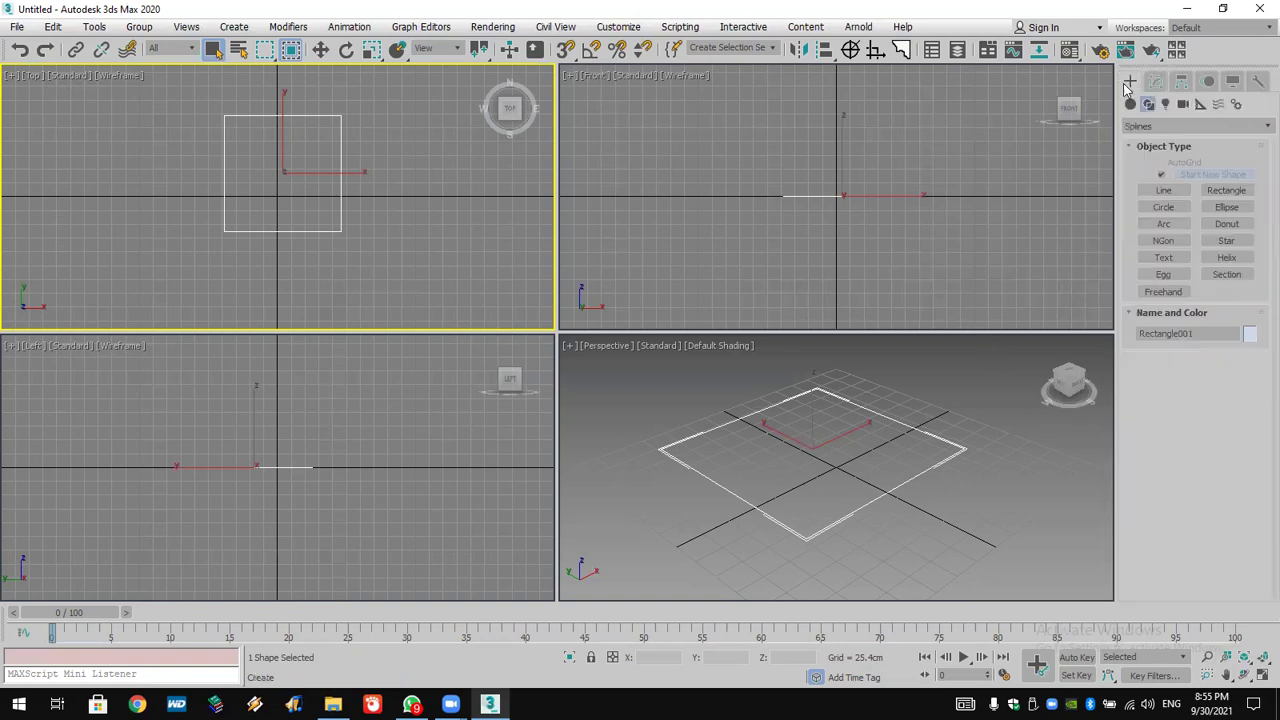
{"action": "left_click", "coordinate": [1224, 191]}
{"action": "left_click_drag", "start_coordinate": [278, 168], "coordinate": [398, 284]}
{"action": "left_click_drag", "start_coordinate": [466, 119], "coordinate": [540, 394]}
{"action": "middle_click_drag", "start_coordinate": [466, 276], "coordinate": [351, 209]}
{"action": "scroll", "coordinate": [350, 210], "scroll_direction": "down", "scroll_amount": 4}
{"action": "scroll", "coordinate": [350, 210], "scroll_direction": "up", "scroll_amount": 4}
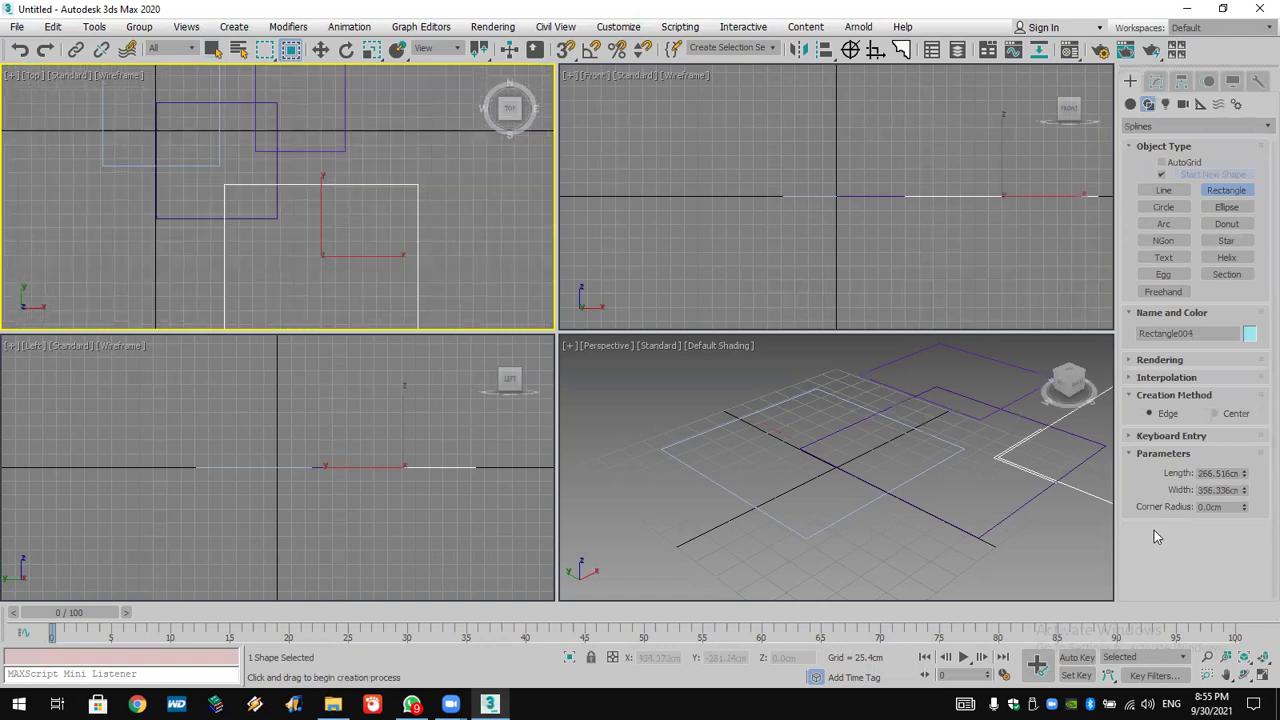
{"action": "left_click", "coordinate": [1262, 675]}
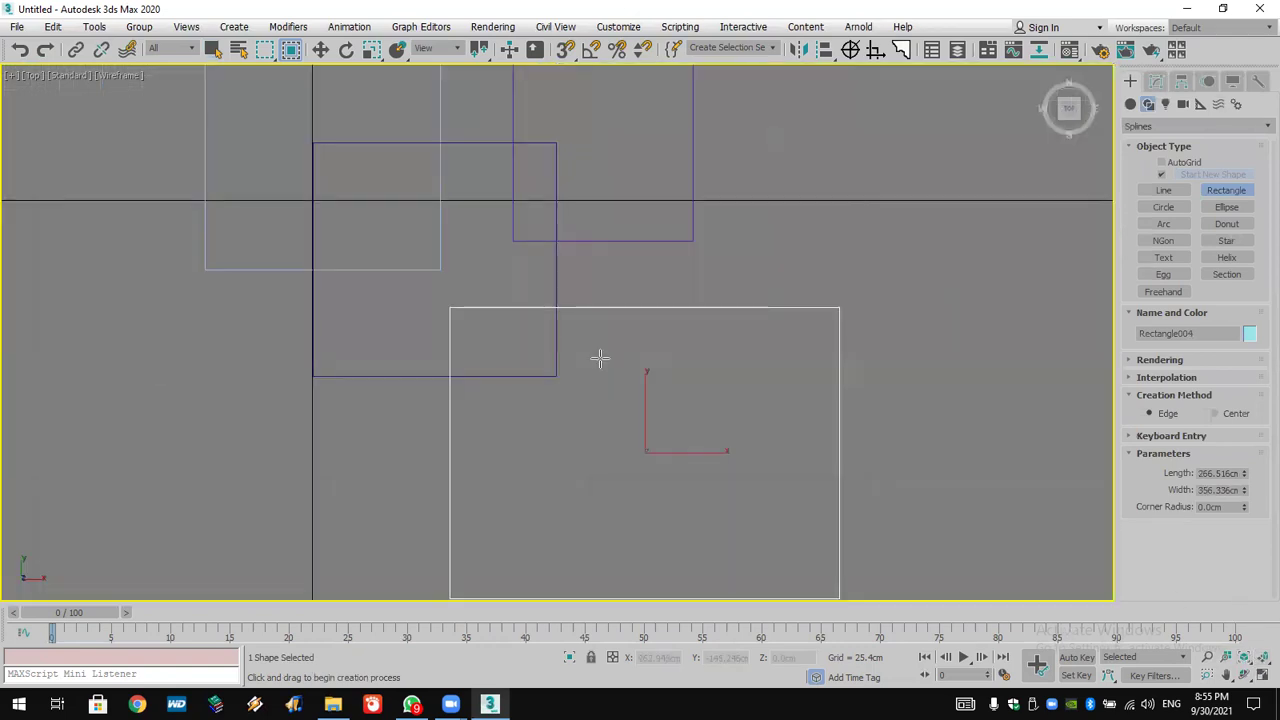
{"action": "scroll", "coordinate": [634, 358], "scroll_direction": "down", "scroll_amount": 3}
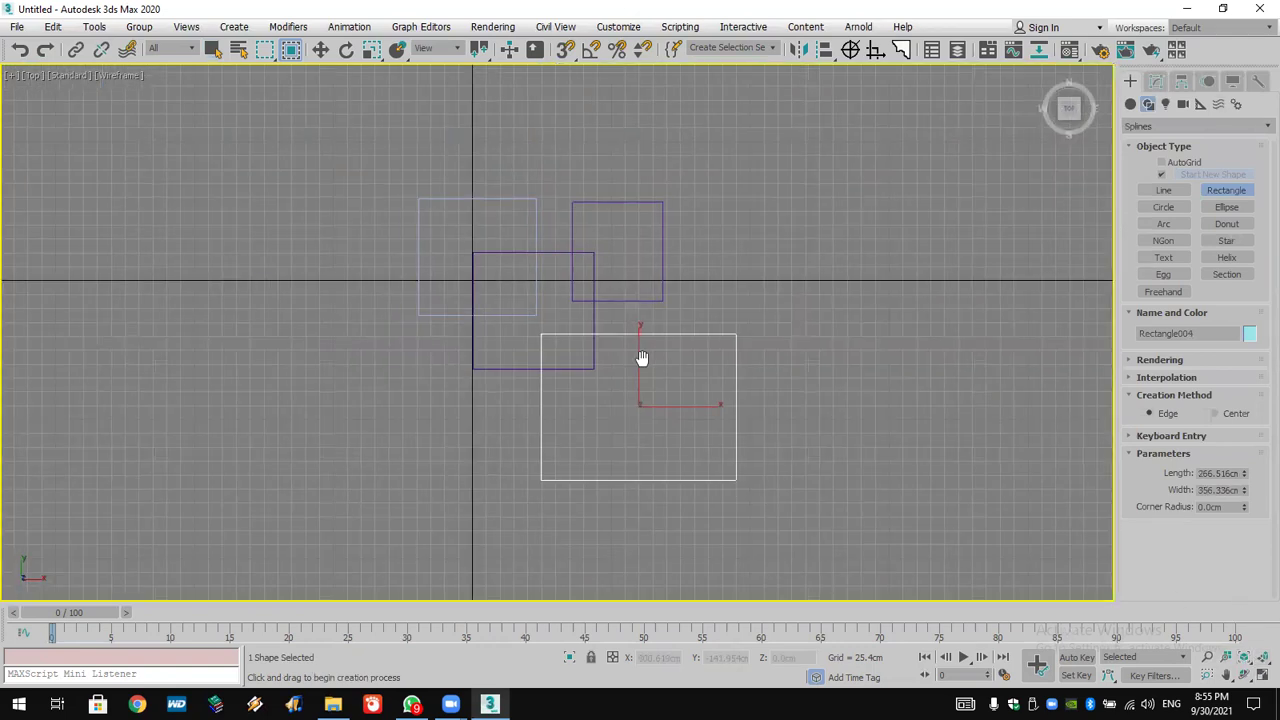
{"action": "left_click", "coordinate": [1157, 82]}
{"action": "left_click", "coordinate": [1195, 130]}
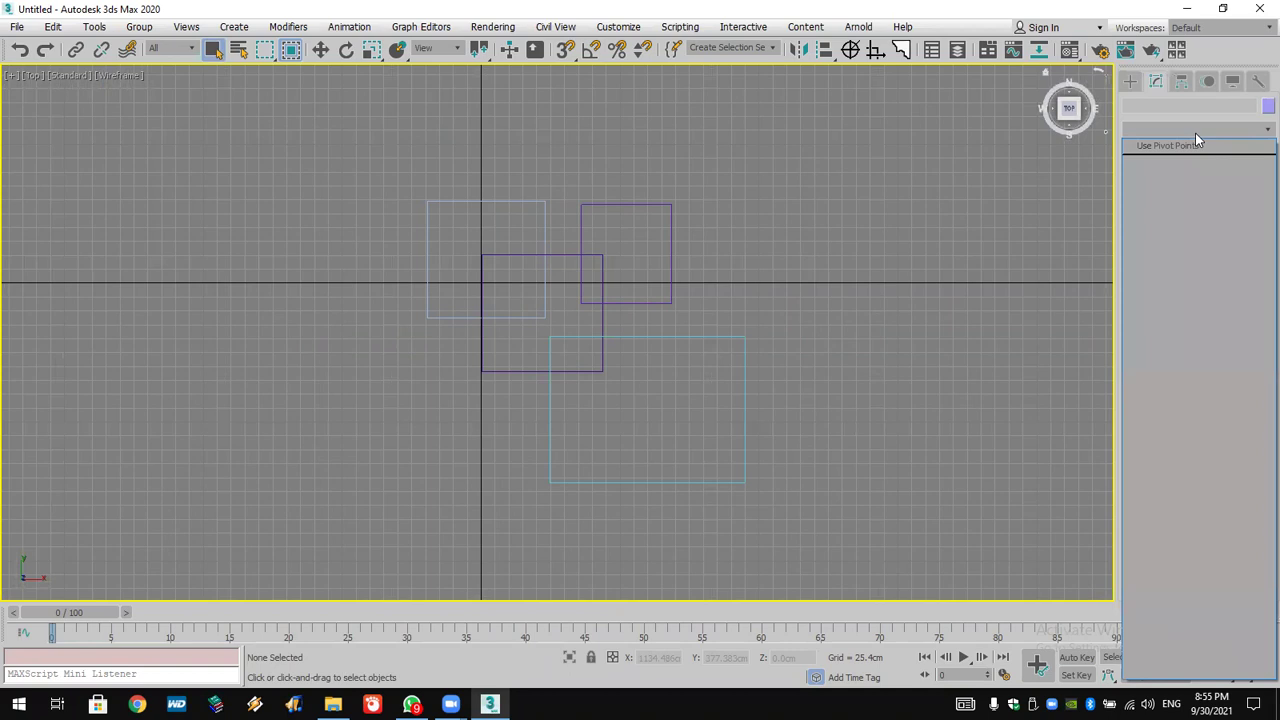
{"action": "left_click", "coordinate": [1195, 130]}
{"action": "left_click", "coordinate": [1195, 130]}
{"action": "left_click", "coordinate": [1195, 130]}
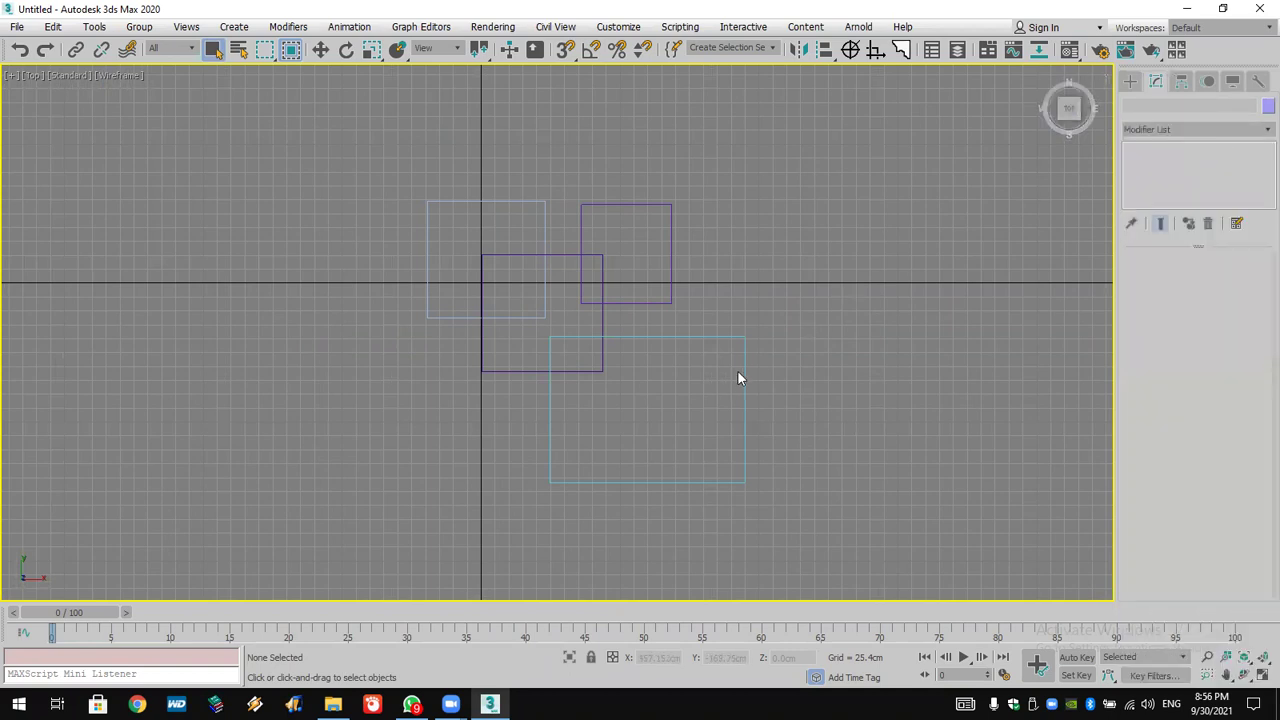
Apply the Edit Spline modifier to the largest, lowest rectangle in the Top view.
{"action": "left_click", "coordinate": [745, 372]}
{"action": "left_click", "coordinate": [1233, 130]}
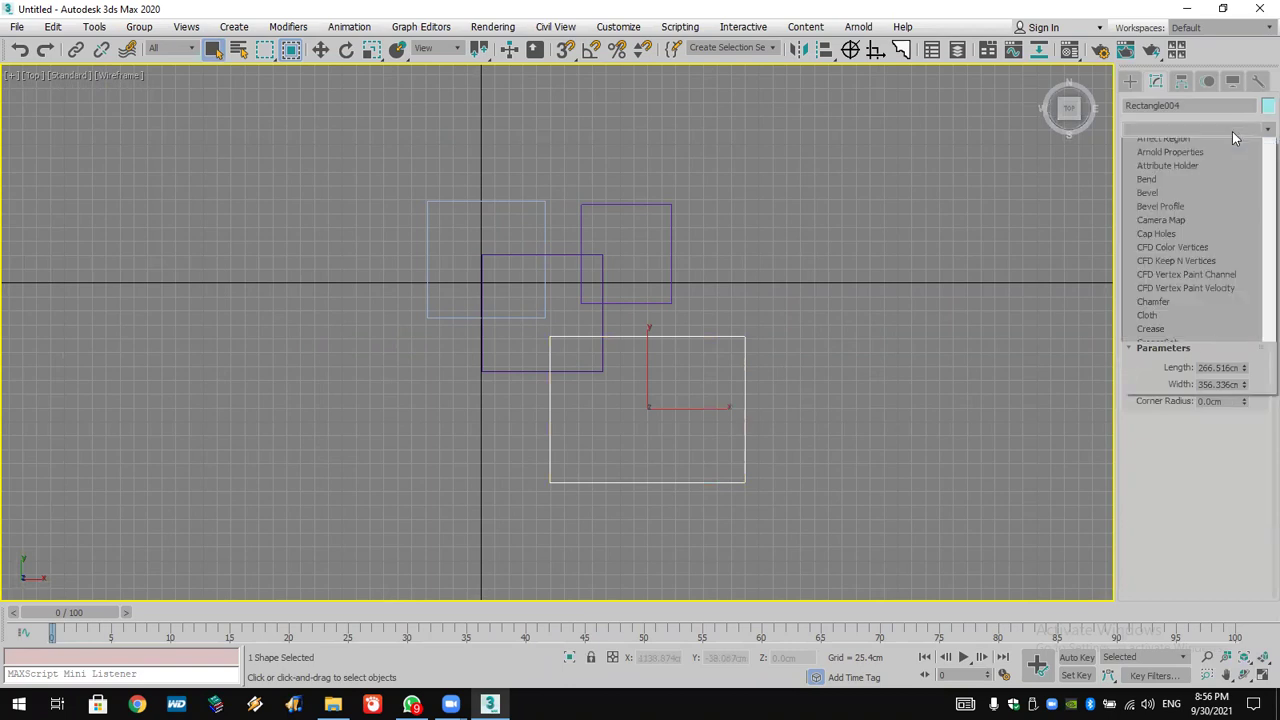
{"action": "scroll", "coordinate": [1203, 202], "scroll_direction": "down", "scroll_amount": 15}
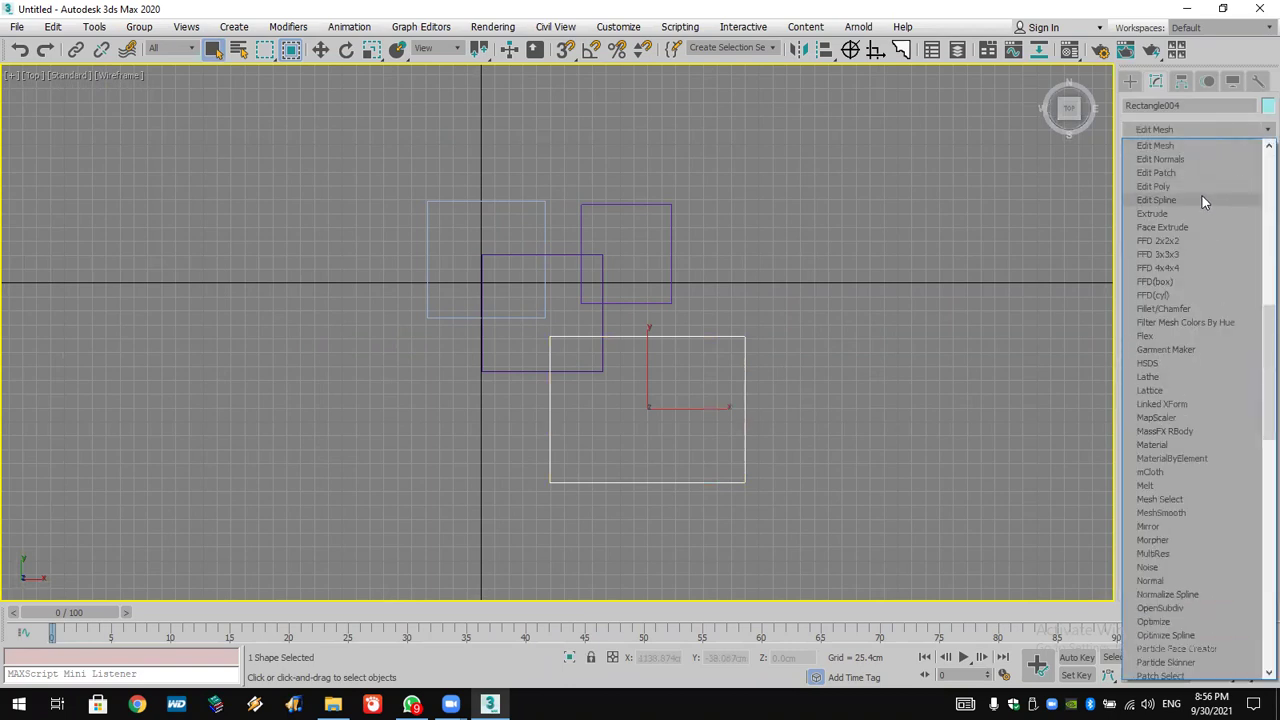
{"action": "left_click", "coordinate": [1156, 200]}
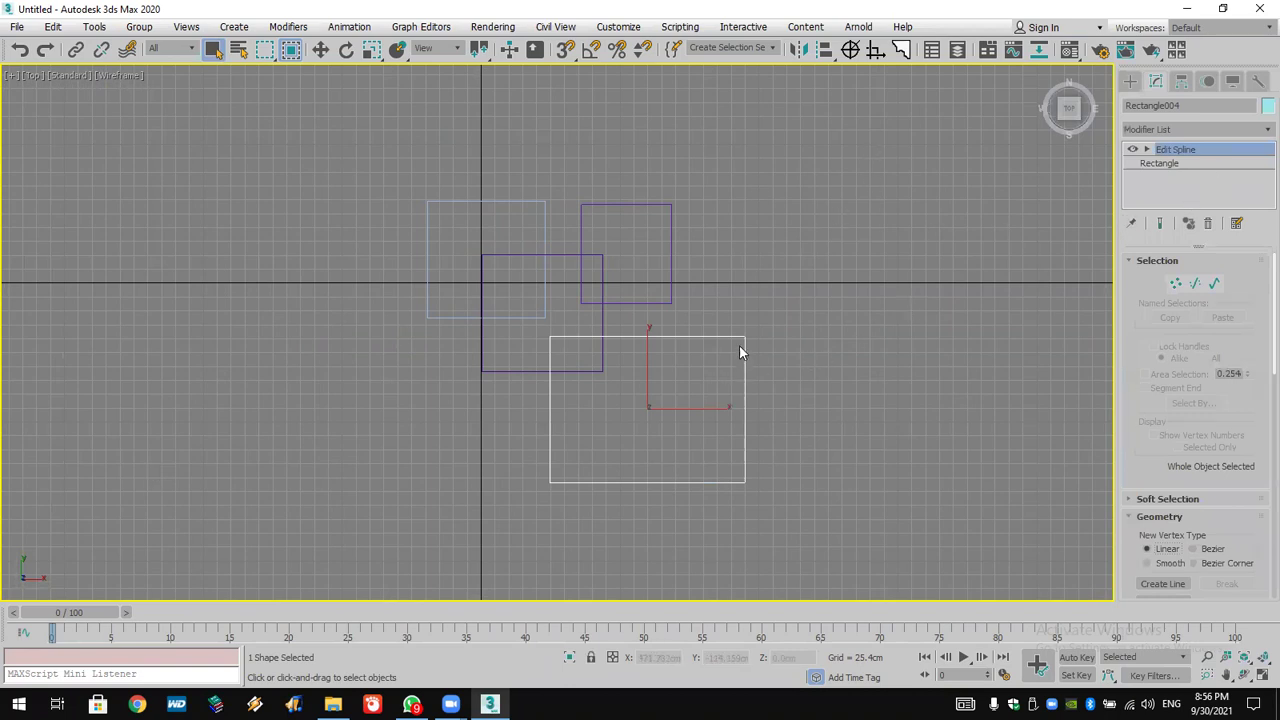
Attach the three smaller rectangles to the largest rectangle so that all four form one shape.
{"action": "left_click_drag", "start_coordinate": [1156, 466], "coordinate": [1160, 283]}
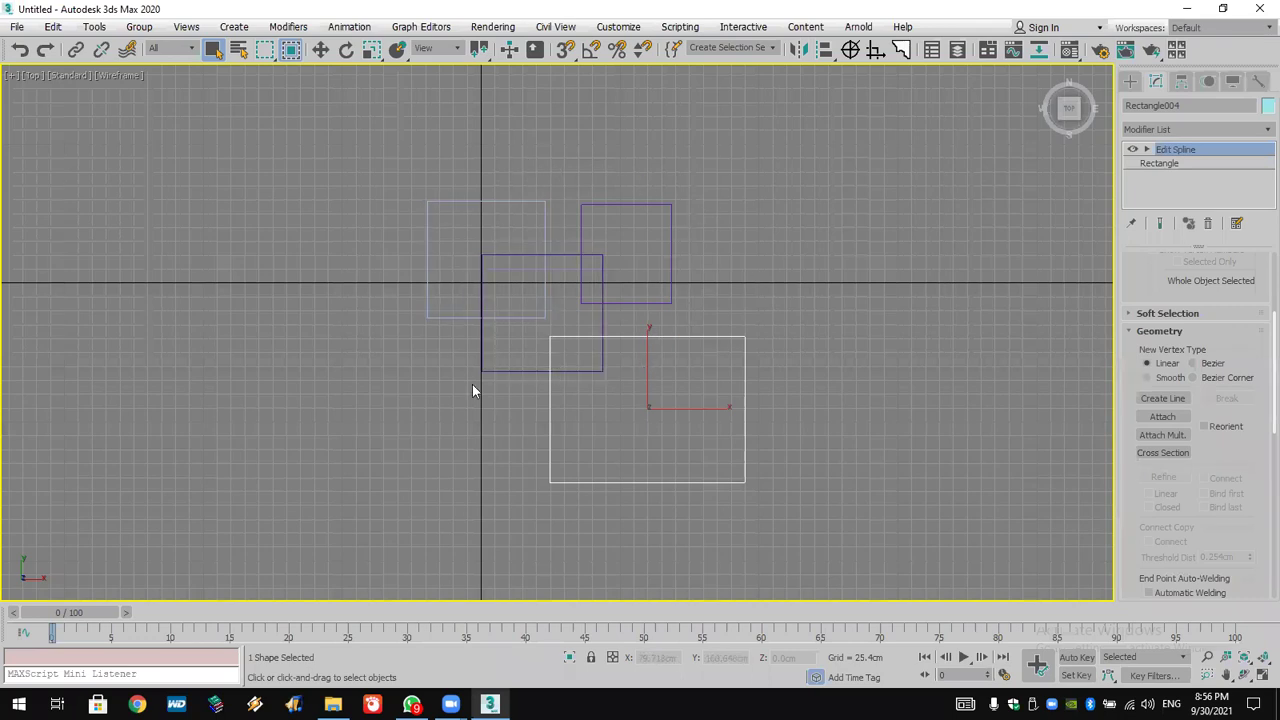
{"action": "left_click", "coordinate": [1162, 416]}
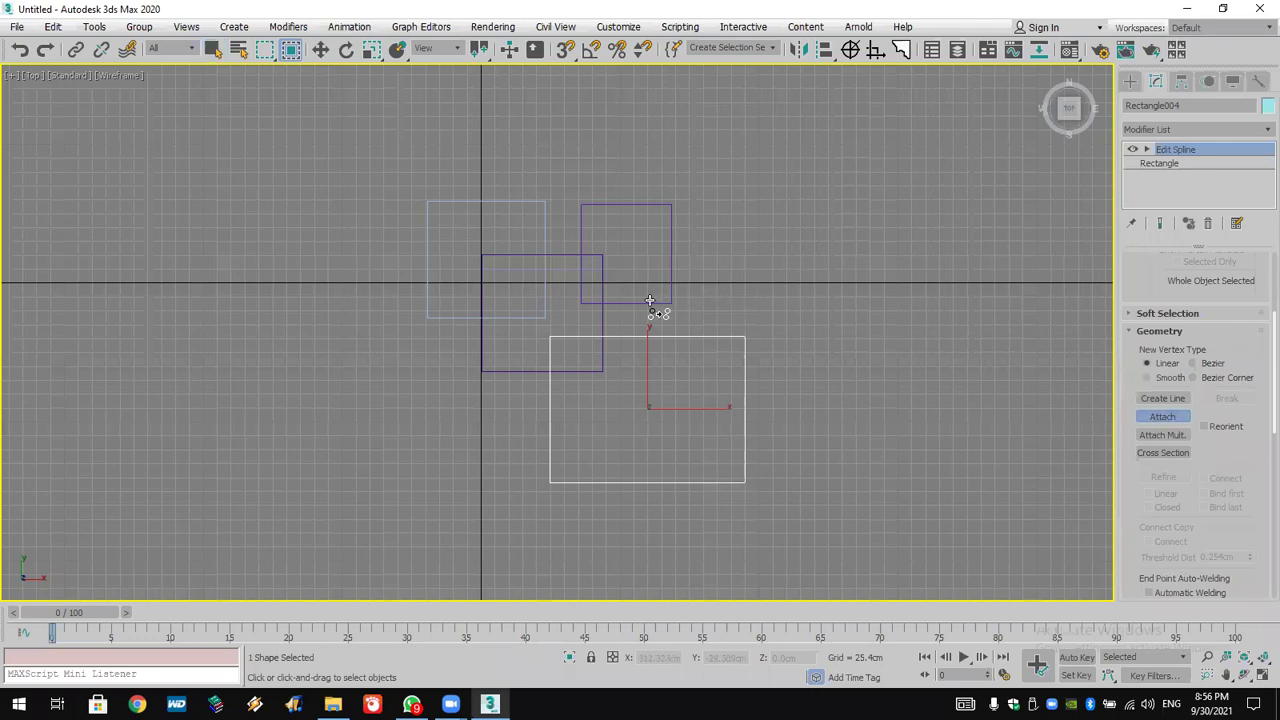
{"action": "left_click", "coordinate": [602, 313]}
{"action": "left_click", "coordinate": [544, 314]}
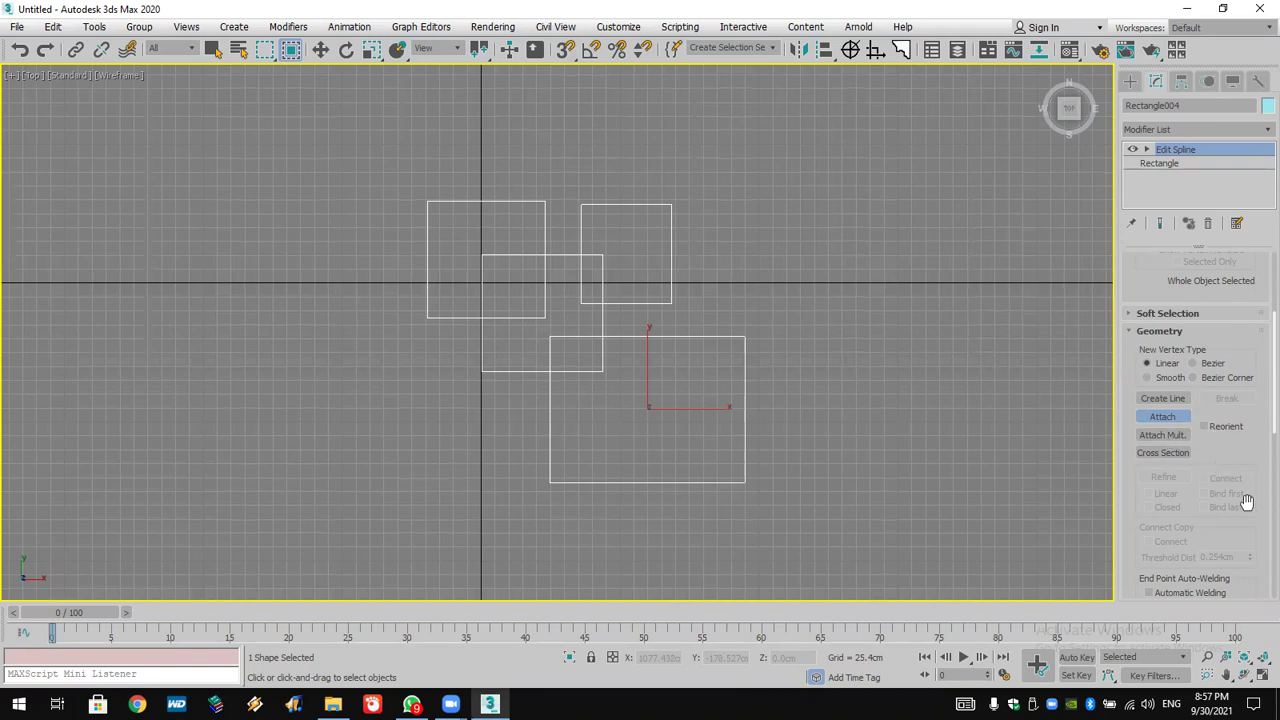
At Spline level, merge the large rectangle with the three overlapping ones using Boolean Union.
{"action": "scroll", "coordinate": [1255, 400], "scroll_direction": "down", "scroll_amount": 3}
{"action": "scroll", "coordinate": [937, 431], "scroll_direction": "up", "scroll_amount": 2}
{"action": "scroll", "coordinate": [937, 431], "scroll_direction": "down", "scroll_amount": 2}
{"action": "middle_click_drag", "start_coordinate": [940, 431], "coordinate": [958, 432]}
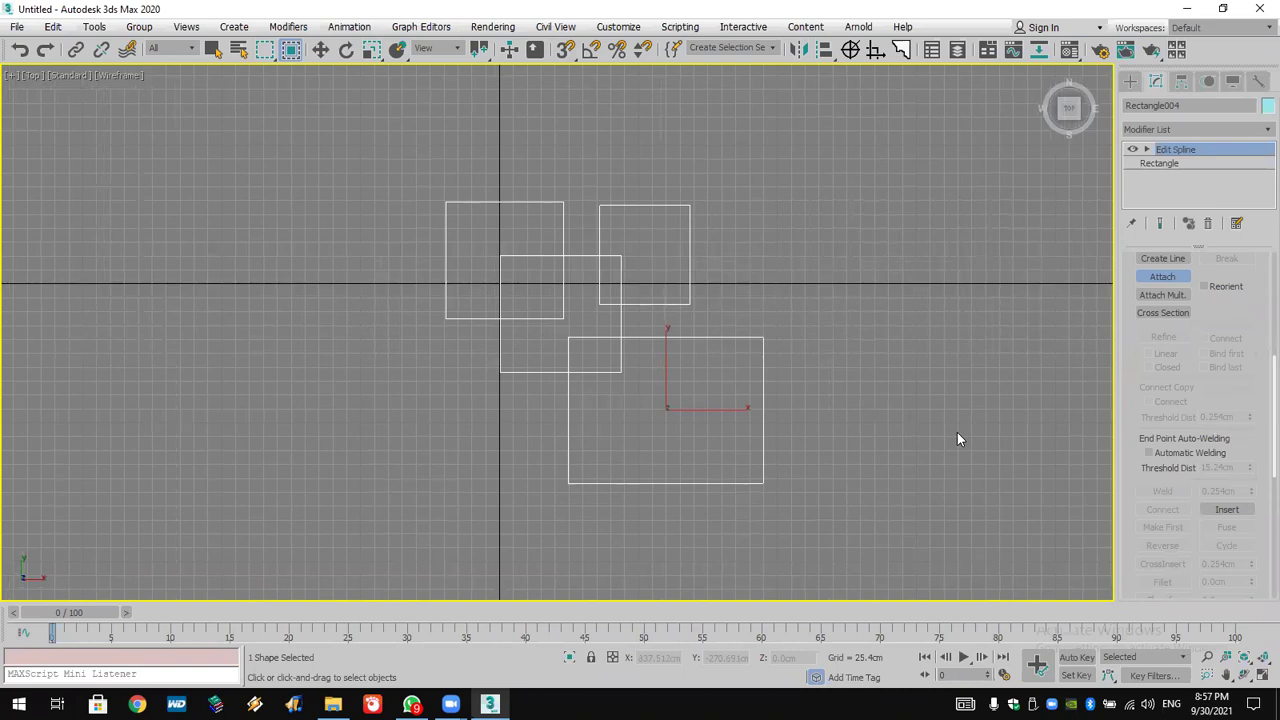
{"action": "left_click", "coordinate": [1146, 149]}
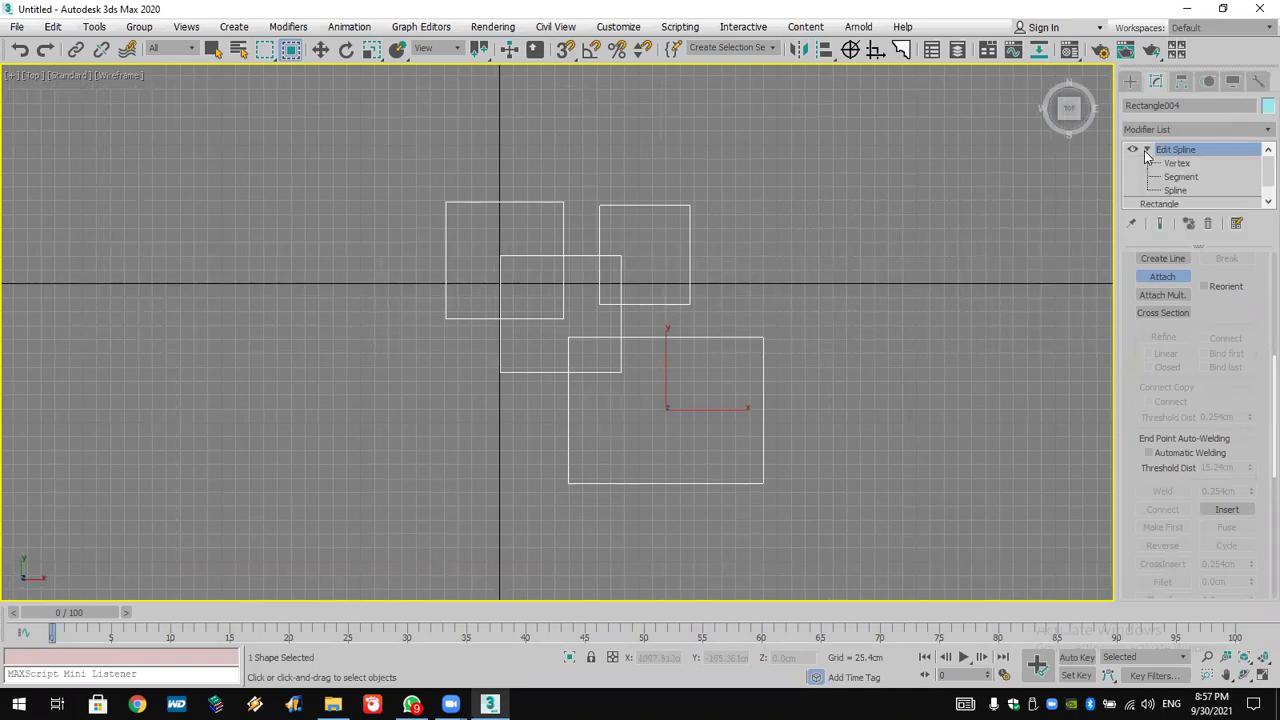
{"action": "left_click", "coordinate": [1177, 191]}
{"action": "scroll", "coordinate": [1220, 430], "scroll_direction": "down", "scroll_amount": 5}
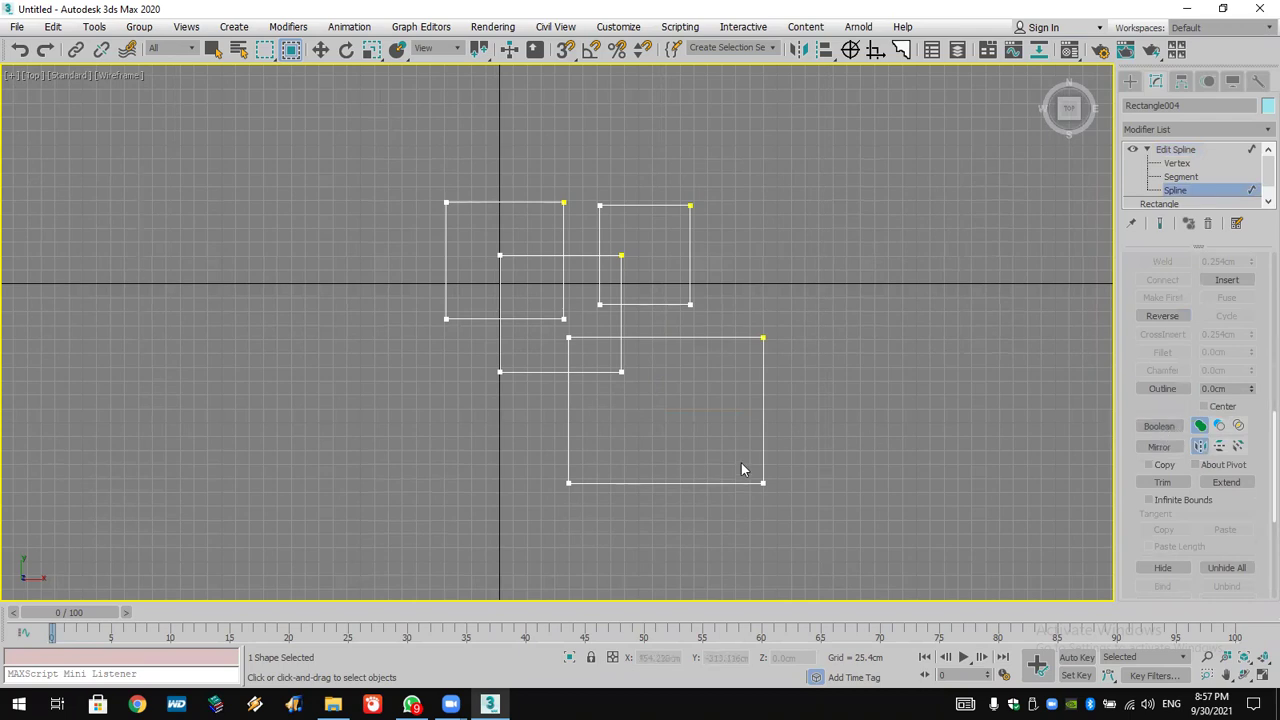
{"action": "key", "text": "w"}
{"action": "left_click", "coordinate": [1200, 426]}
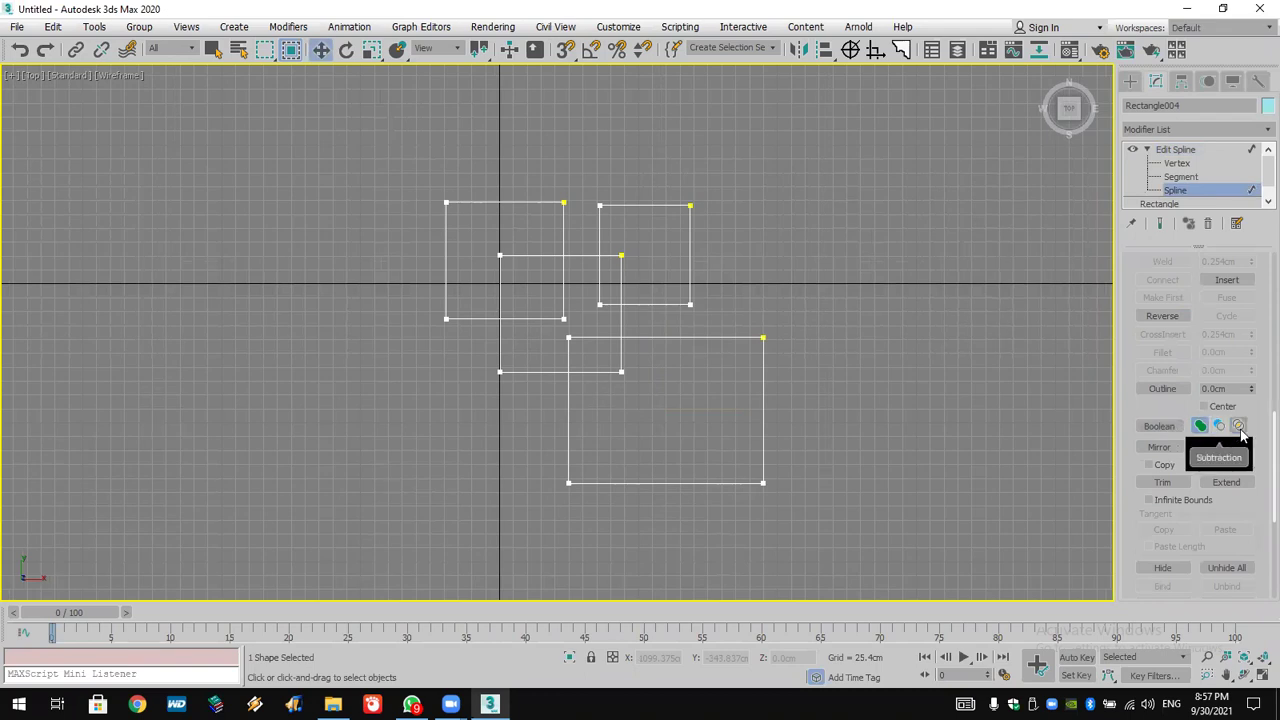
{"action": "left_click", "coordinate": [743, 482]}
{"action": "left_click", "coordinate": [1159, 426]}
{"action": "left_click", "coordinate": [620, 372]}
{"action": "left_click", "coordinate": [673, 305]}
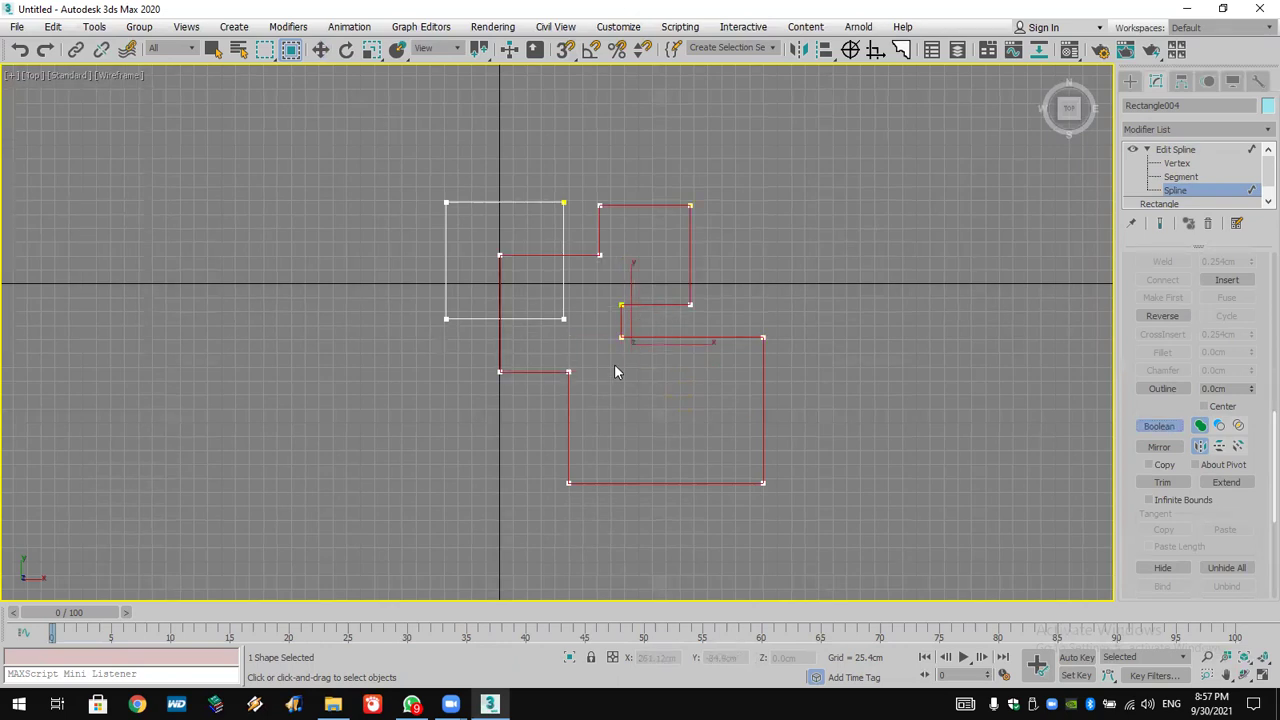
{"action": "left_click", "coordinate": [558, 319]}
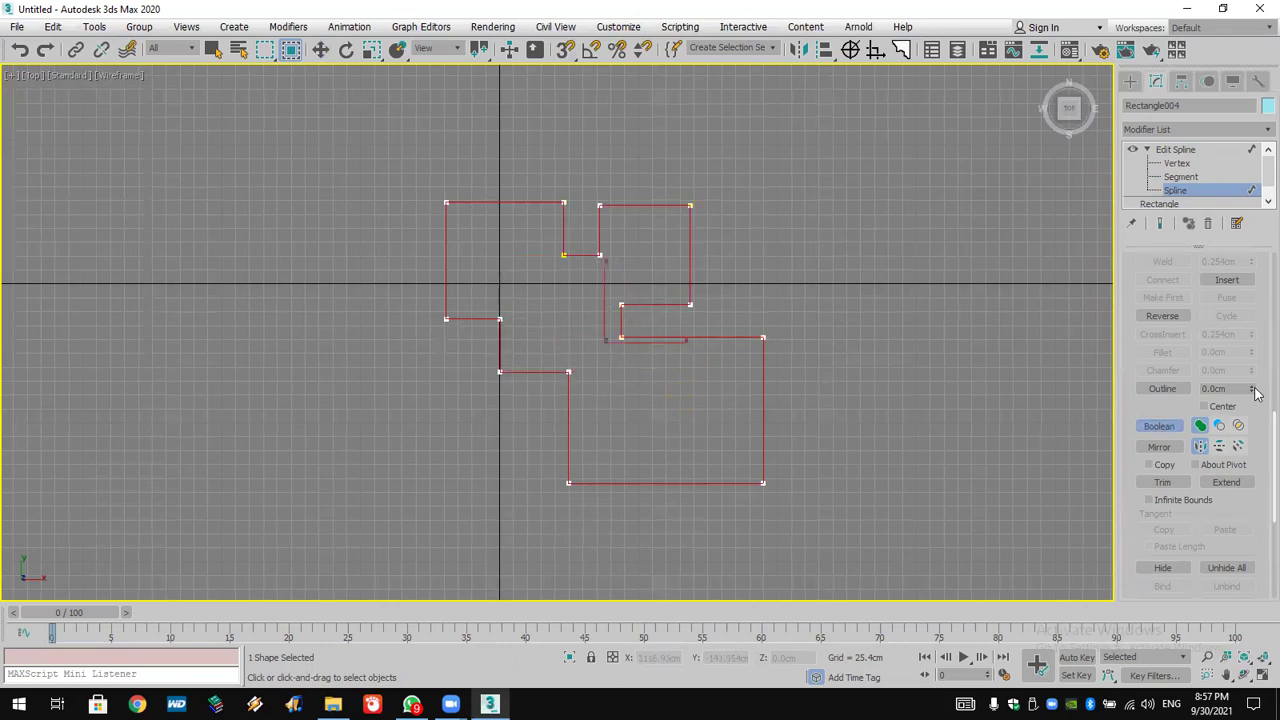
Try a thin outward Outline on the merged spline and undo it.
{"action": "left_click", "coordinate": [1178, 390]}
{"action": "left_click_drag", "start_coordinate": [652, 479], "coordinate": [655, 489]}
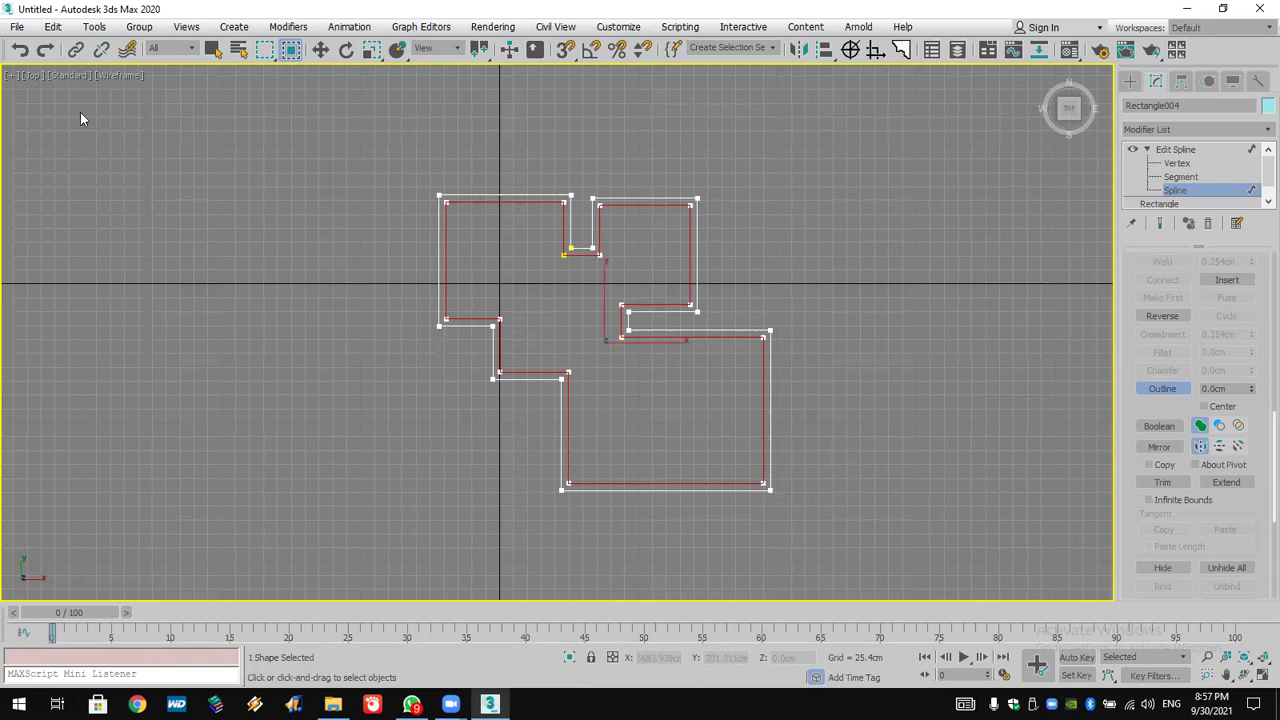
{"action": "left_click", "coordinate": [20, 49]}
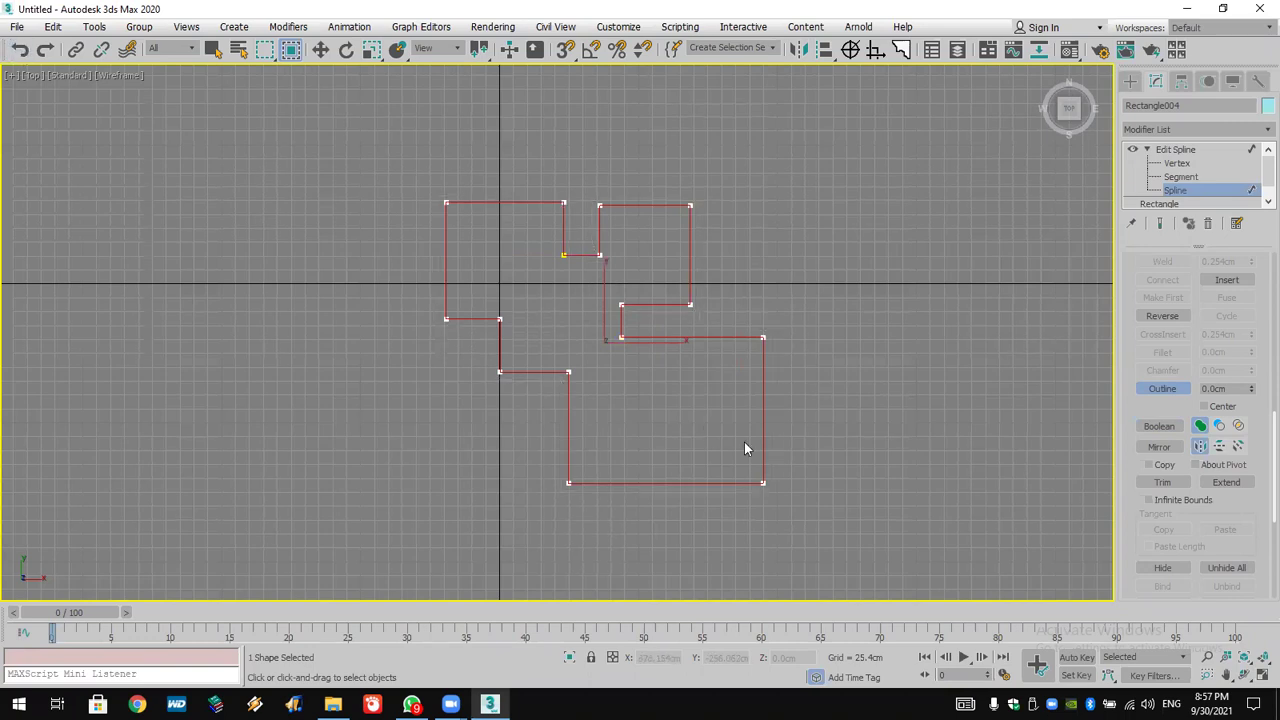
At Vertex level, select all vertices of the merged spline and convert them to Corner type.
{"action": "left_click", "coordinate": [1172, 163]}
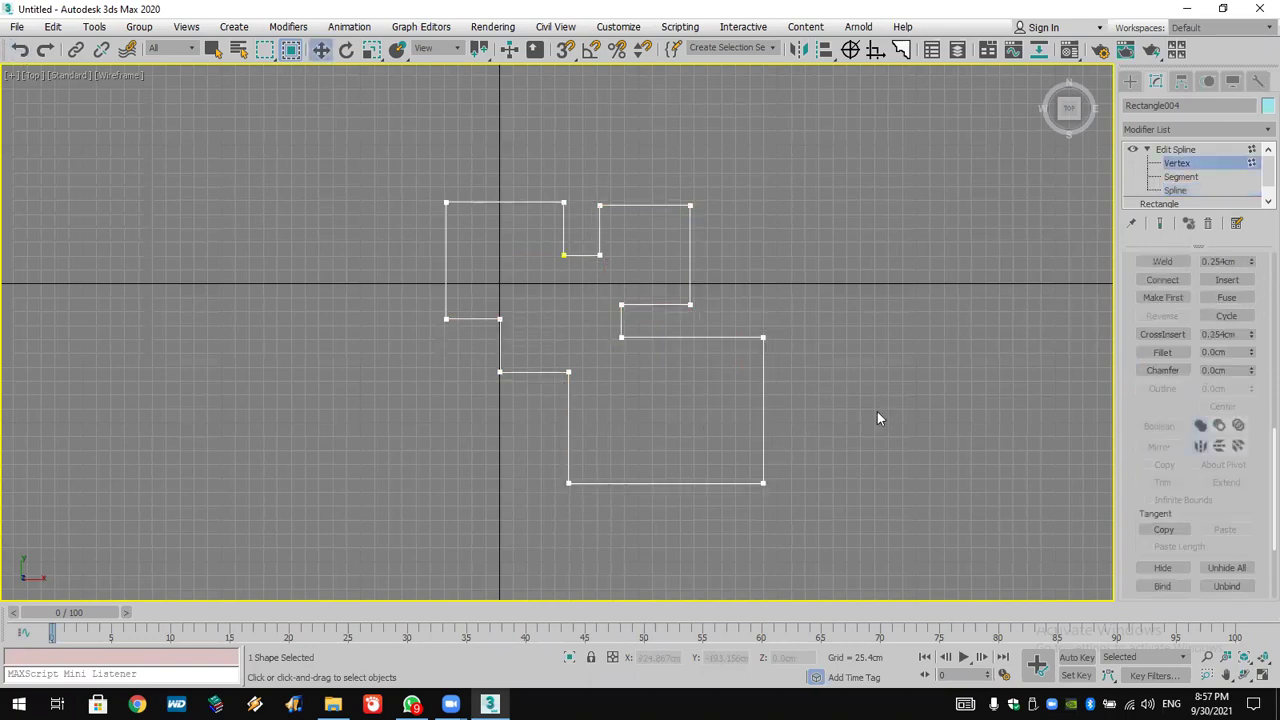
{"action": "left_click_drag", "start_coordinate": [712, 541], "coordinate": [714, 540]}
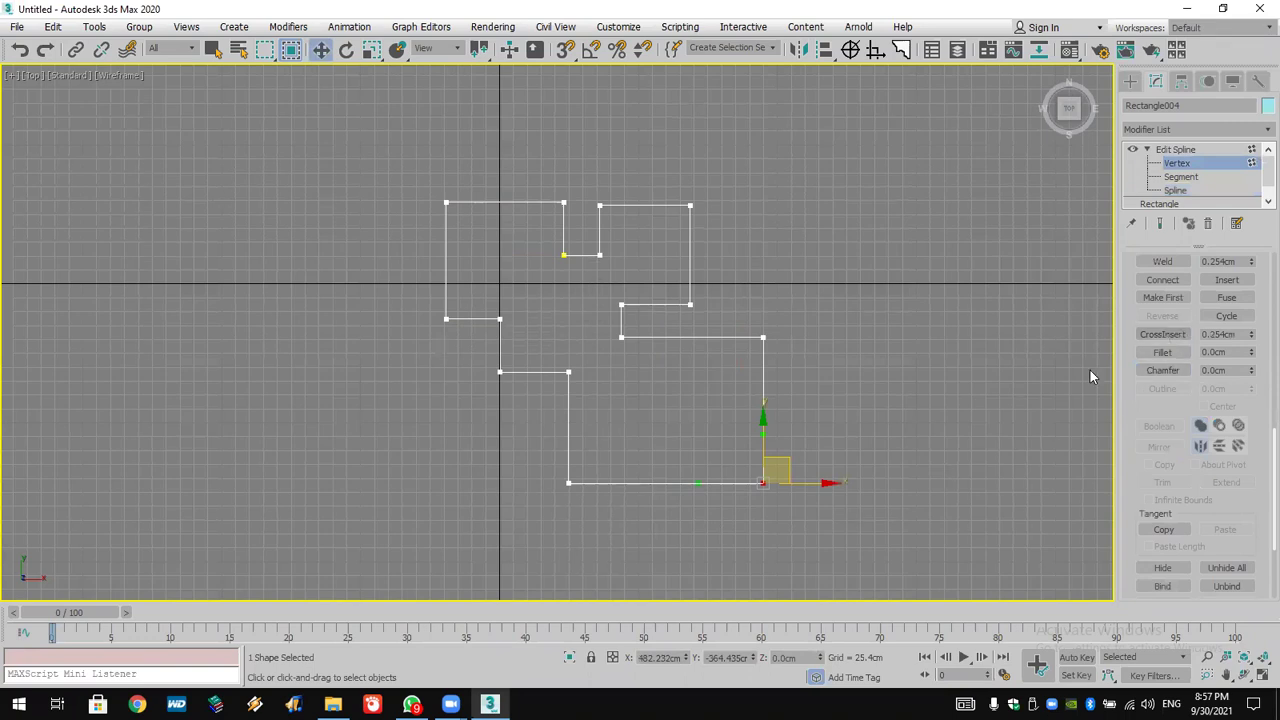
{"action": "left_click", "coordinate": [821, 530]}
{"action": "left_click_drag", "start_coordinate": [862, 435], "coordinate": [716, 530]}
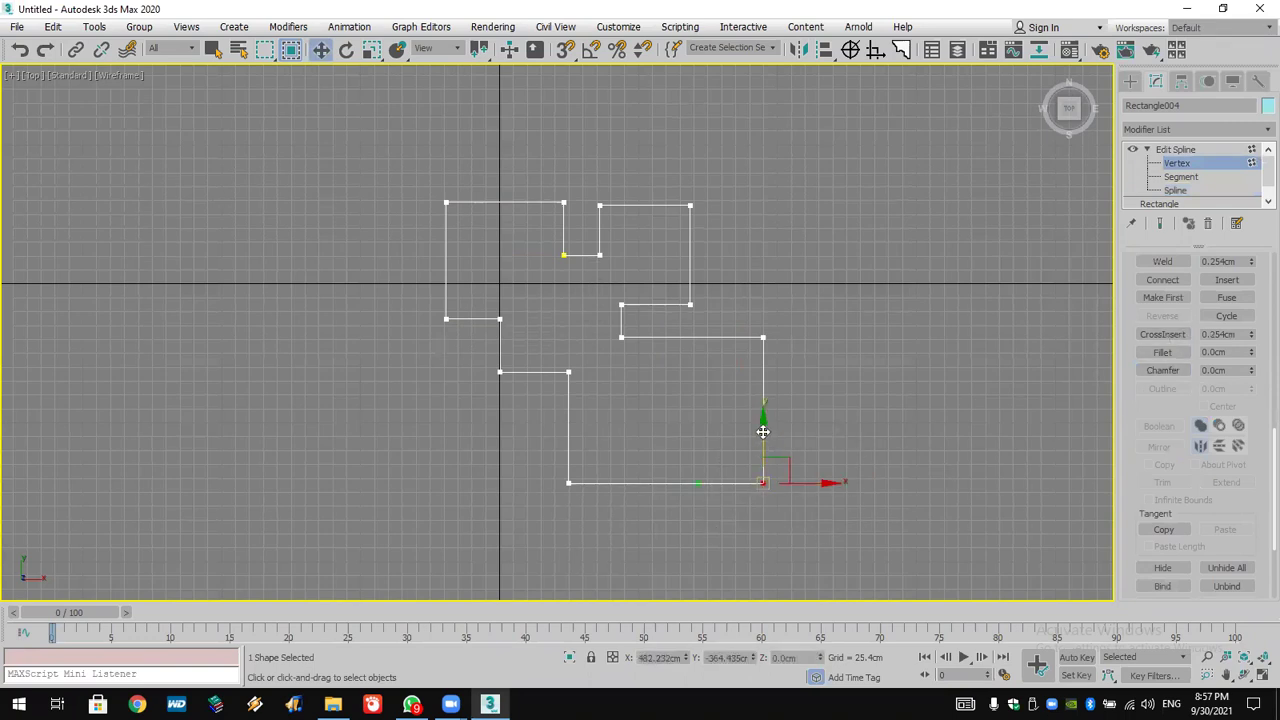
{"action": "left_click", "coordinate": [907, 543]}
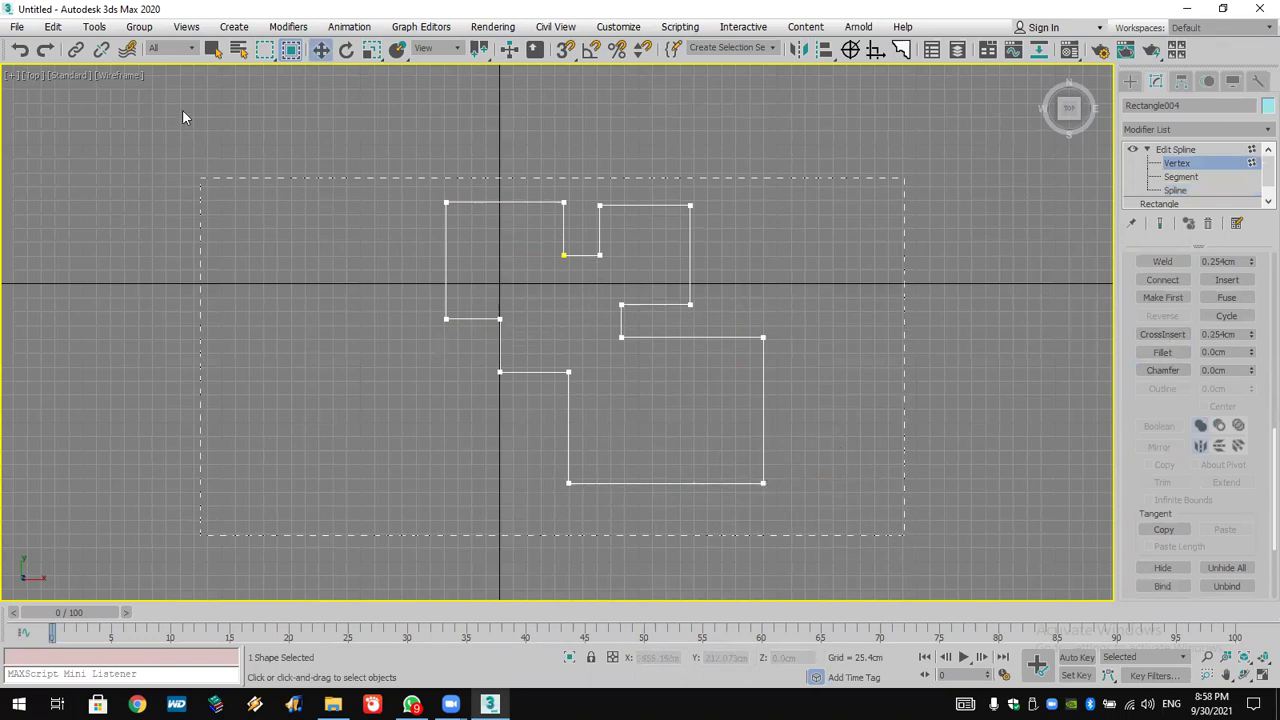
{"action": "key", "text": "ctrl+a"}
{"action": "right_click", "coordinate": [577, 434]}
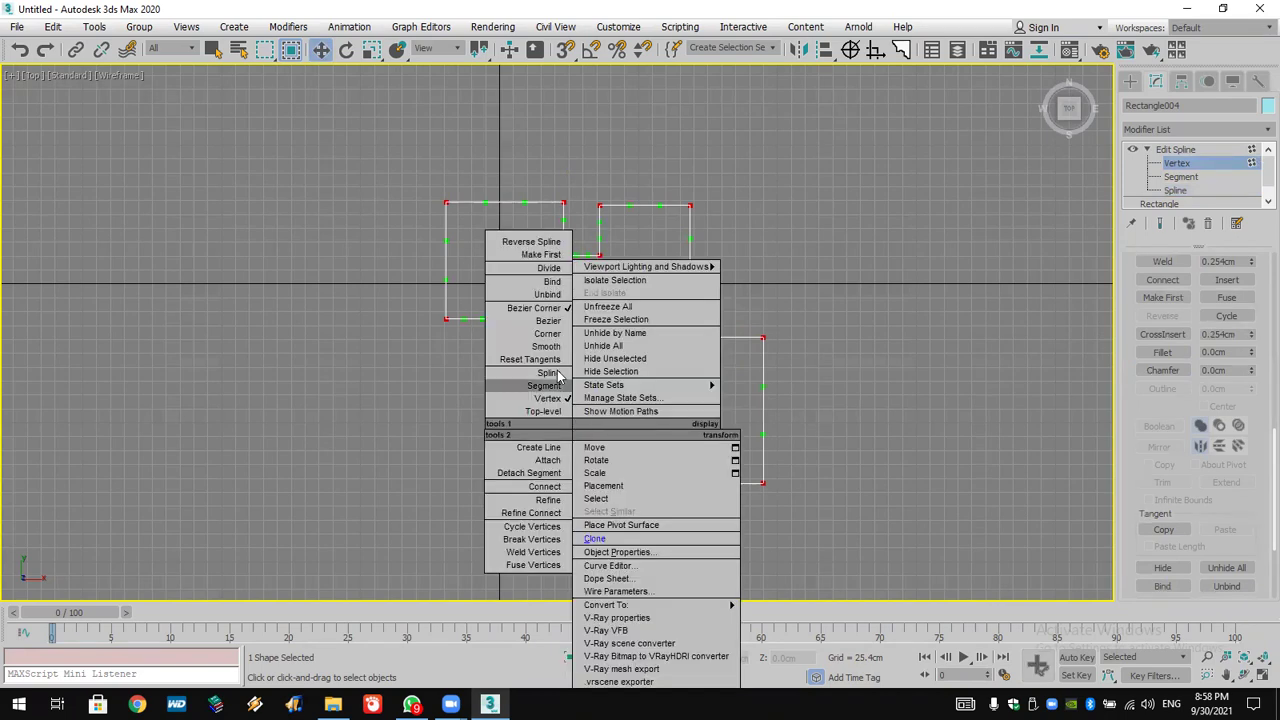
{"action": "left_click", "coordinate": [548, 333]}
{"action": "left_click", "coordinate": [864, 471]}
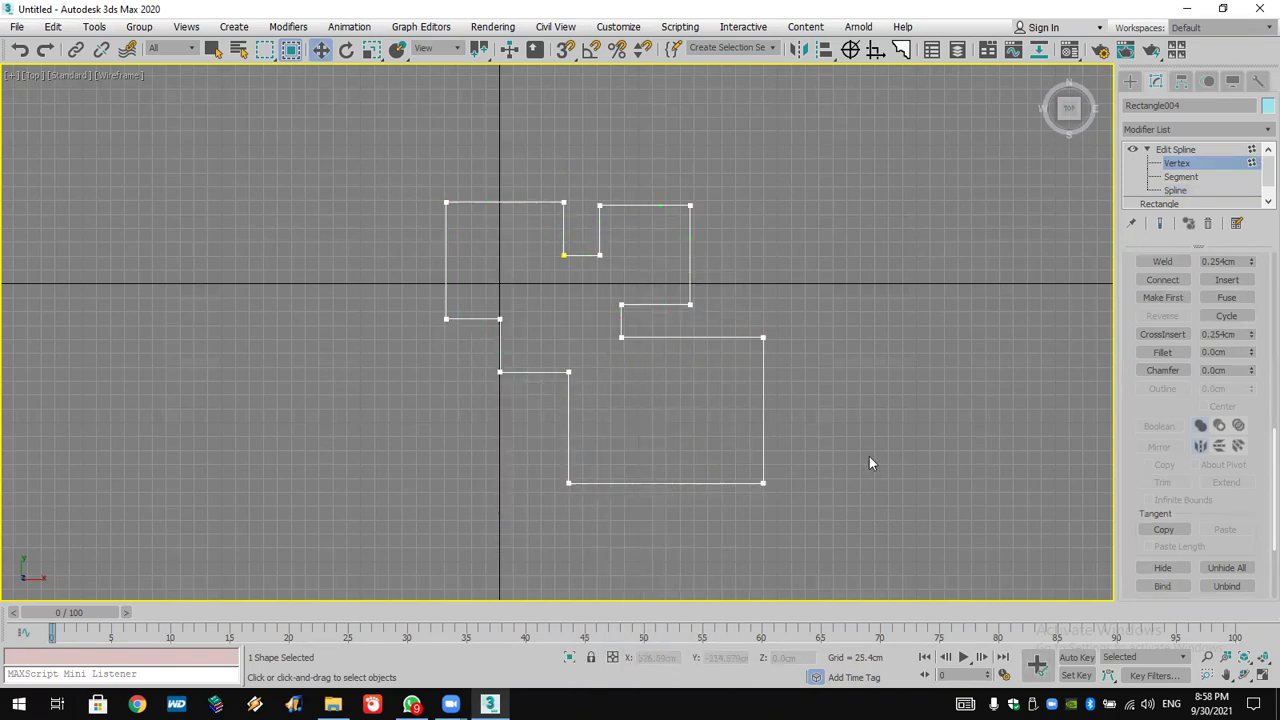
Fillet the two right-hand corners of the largest section and the two left-hand corners of the upper-left section into large rounded ends.
{"action": "left_click_drag", "start_coordinate": [724, 546], "coordinate": [726, 540]}
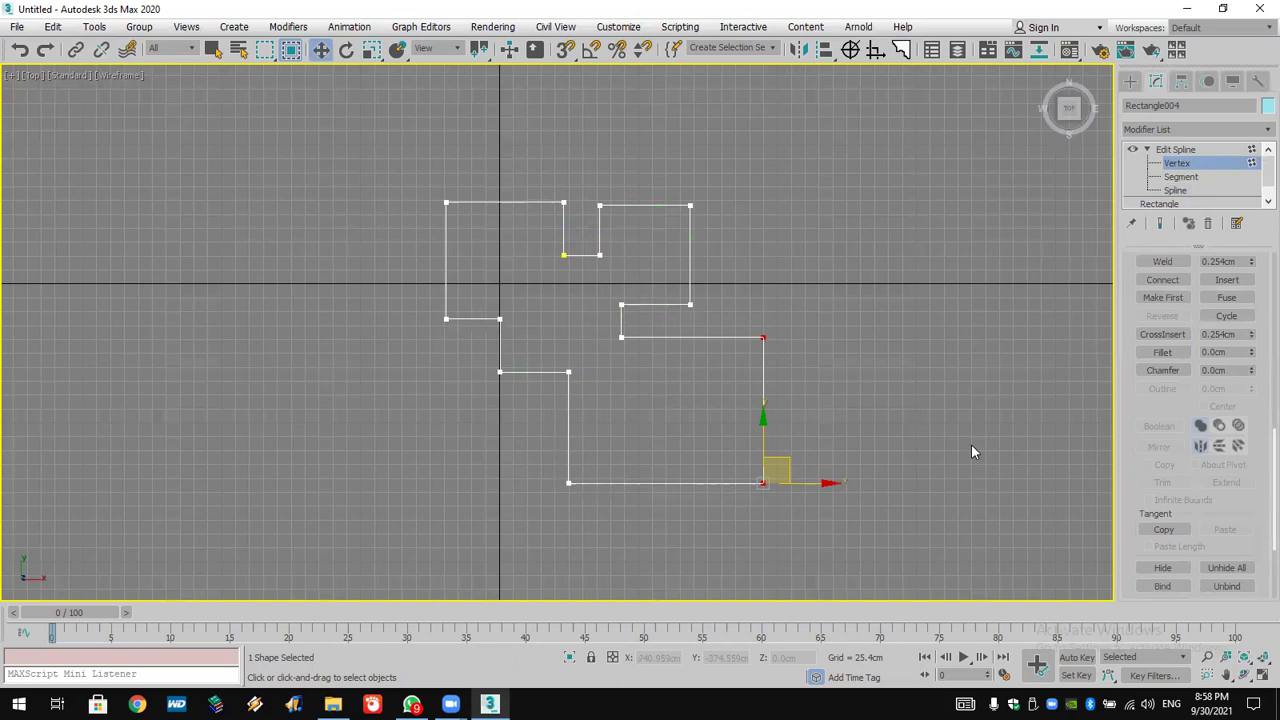
{"action": "left_click", "coordinate": [1162, 352]}
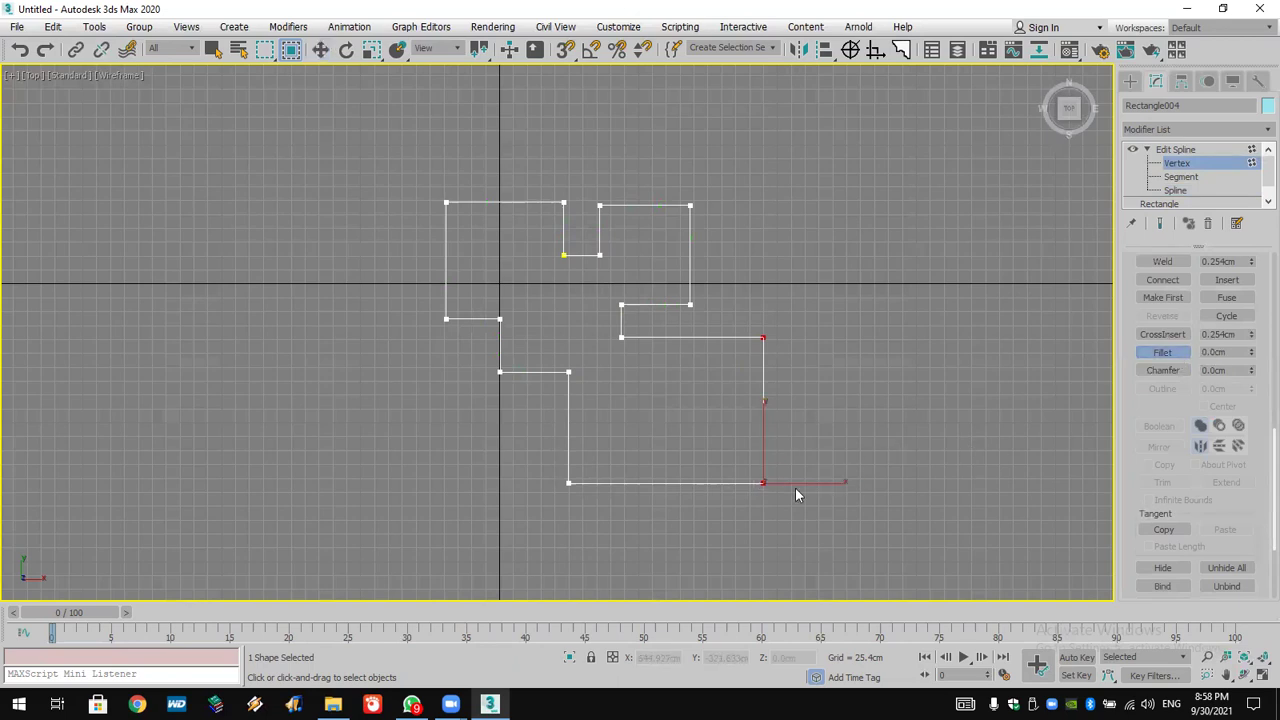
{"action": "left_click_drag", "start_coordinate": [768, 478], "coordinate": [762, 422]}
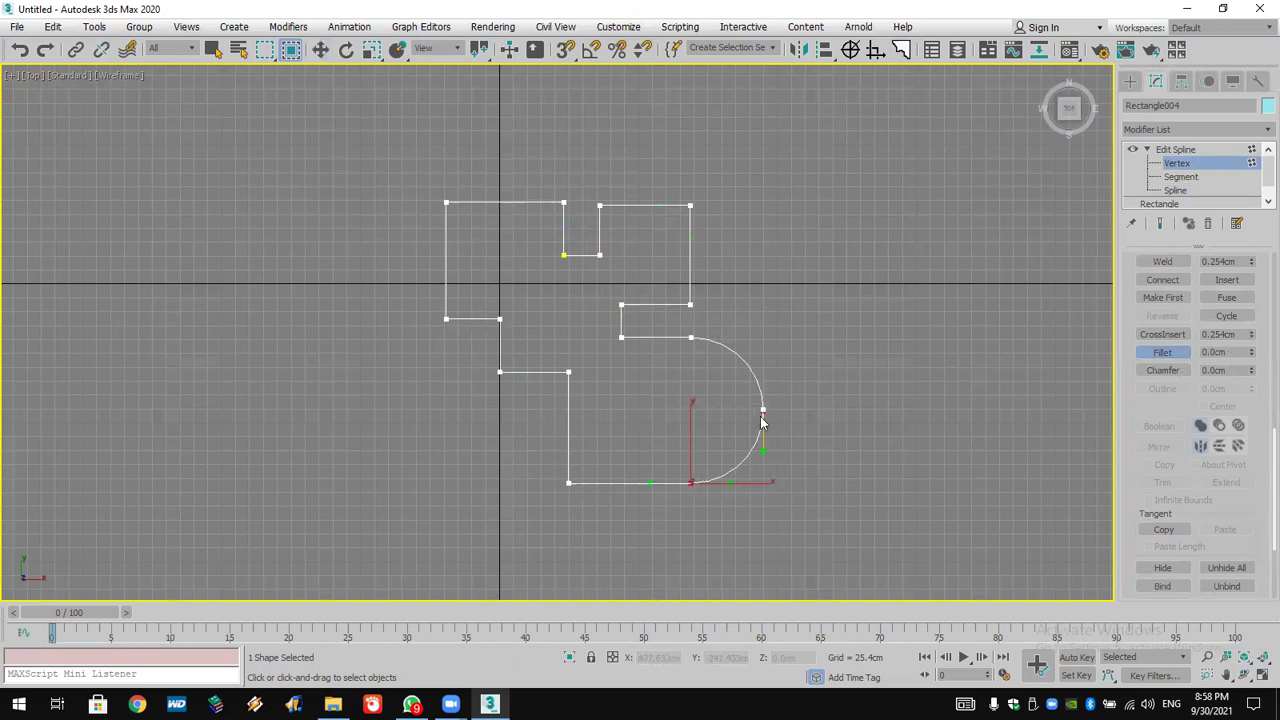
{"action": "left_click_drag", "start_coordinate": [422, 295], "coordinate": [449, 369]}
{"action": "left_click_drag", "start_coordinate": [449, 316], "coordinate": [480, 114]}
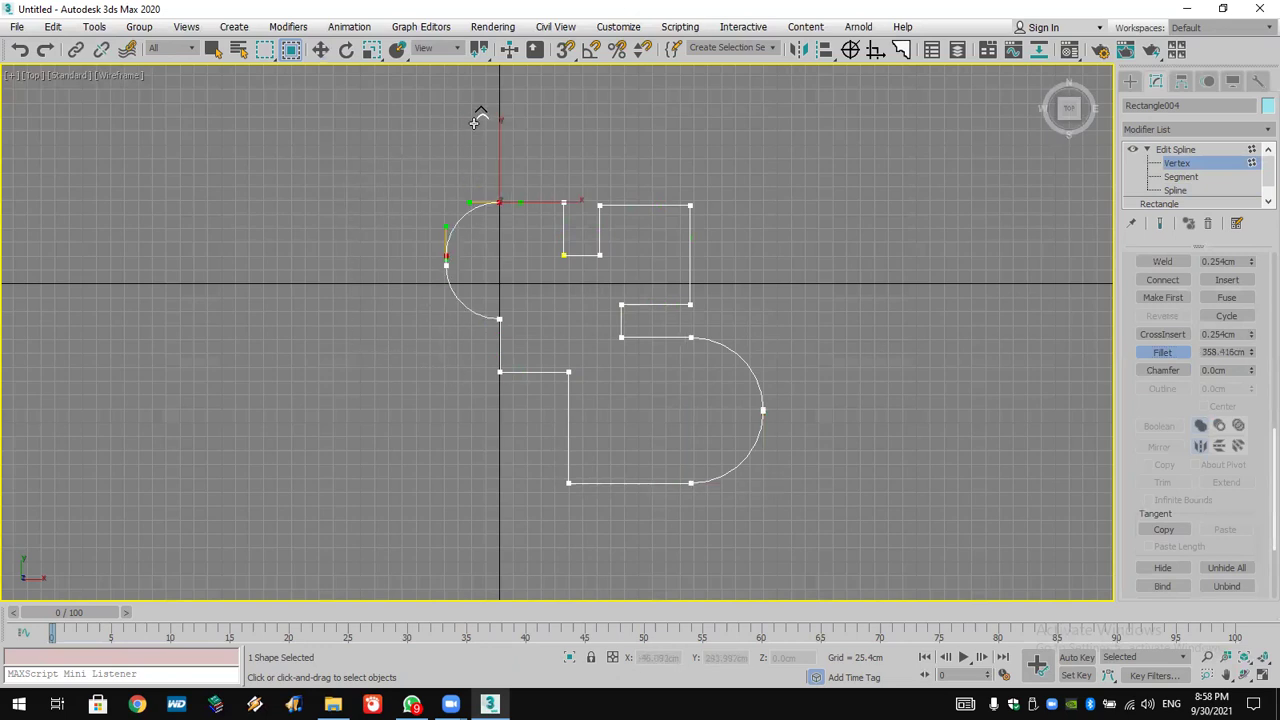
Chamfer the lower-left corner of the largest section.
{"action": "left_click_drag", "start_coordinate": [528, 466], "coordinate": [617, 533]}
{"action": "left_click", "coordinate": [1160, 370]}
{"action": "left_click_drag", "start_coordinate": [575, 467], "coordinate": [577, 445]}
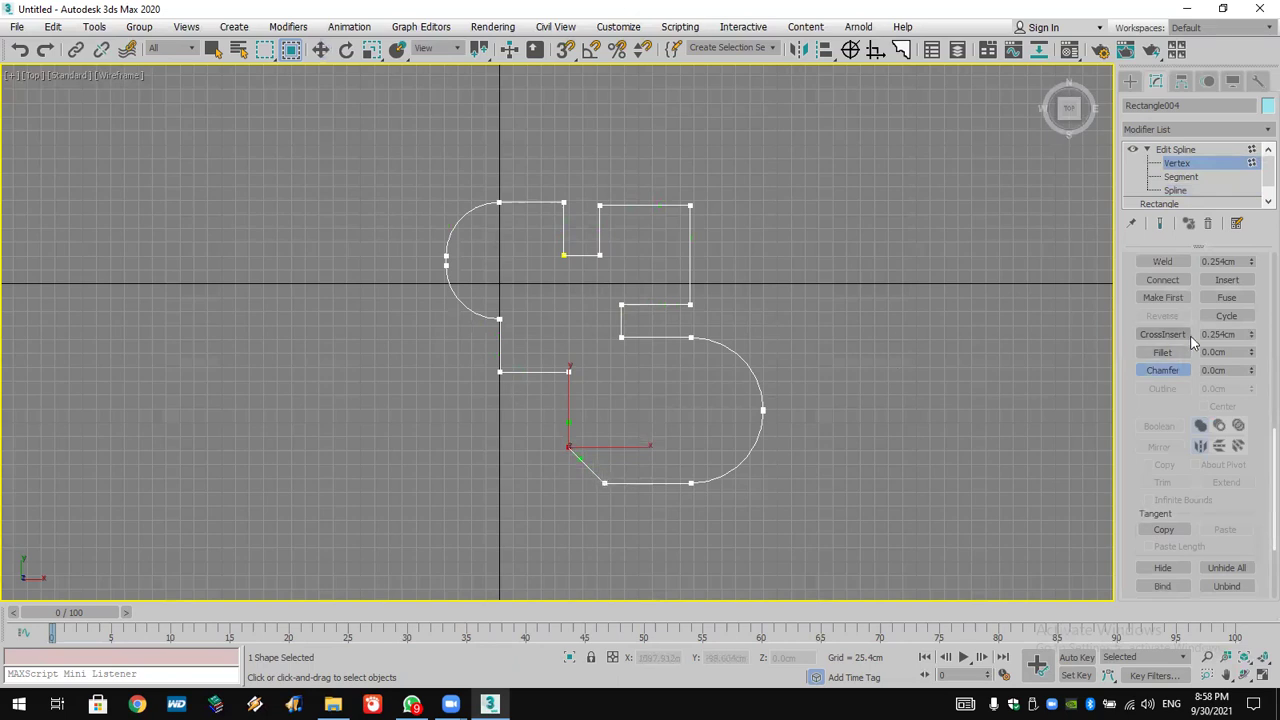
At Spline level, Outline the merged spline slightly outward to form a double wall line.
{"action": "scroll", "coordinate": [1185, 350], "scroll_direction": "up", "scroll_amount": 2}
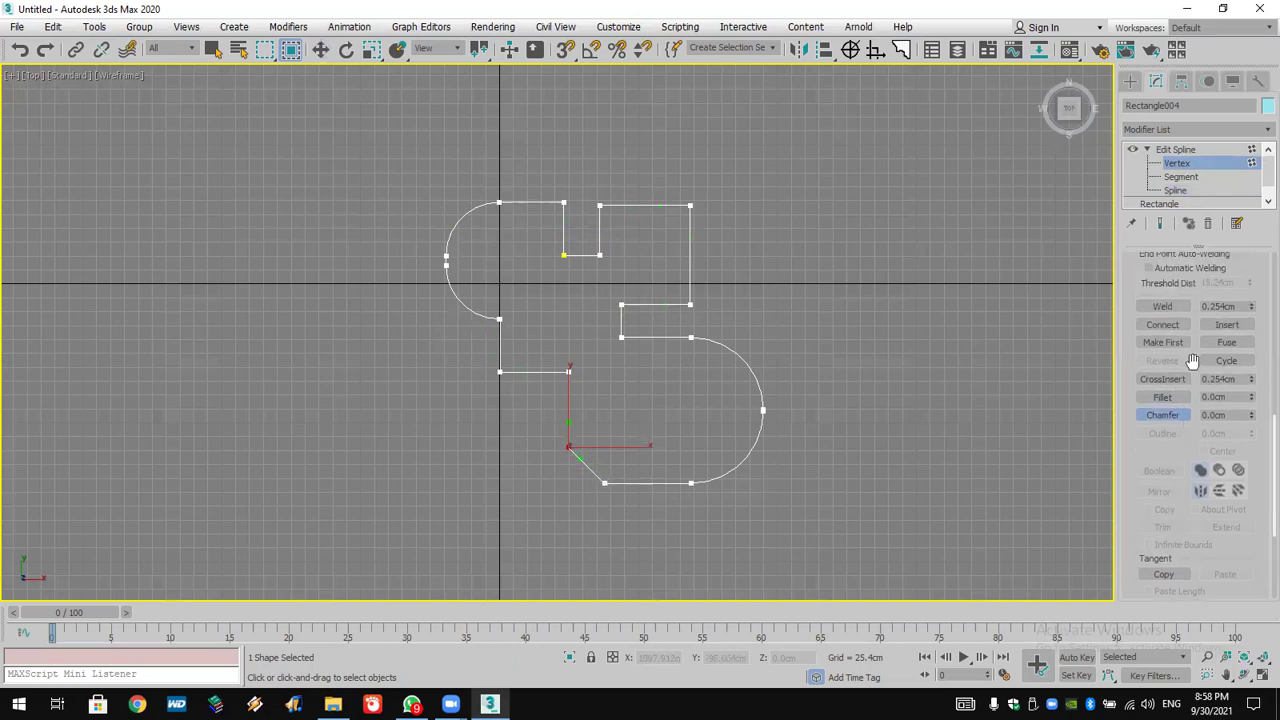
{"action": "left_click", "coordinate": [1177, 190]}
{"action": "left_click", "coordinate": [1163, 434]}
{"action": "left_click_drag", "start_coordinate": [633, 489], "coordinate": [633, 493]}
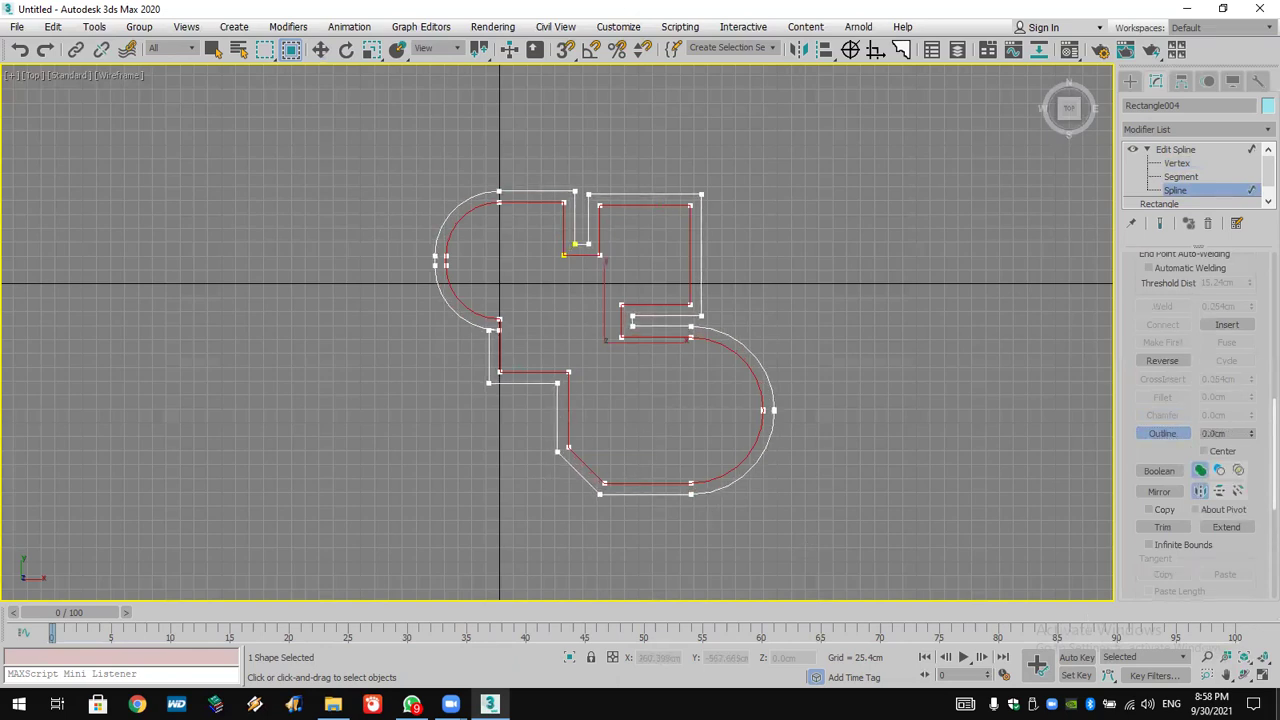
Restore the four-viewport layout and apply the Extrude modifier to the outlined shape with an amount of about 407.67 cm.
{"action": "left_click", "coordinate": [1260, 680]}
{"action": "left_click", "coordinate": [1261, 658]}
{"action": "left_click", "coordinate": [997, 558]}
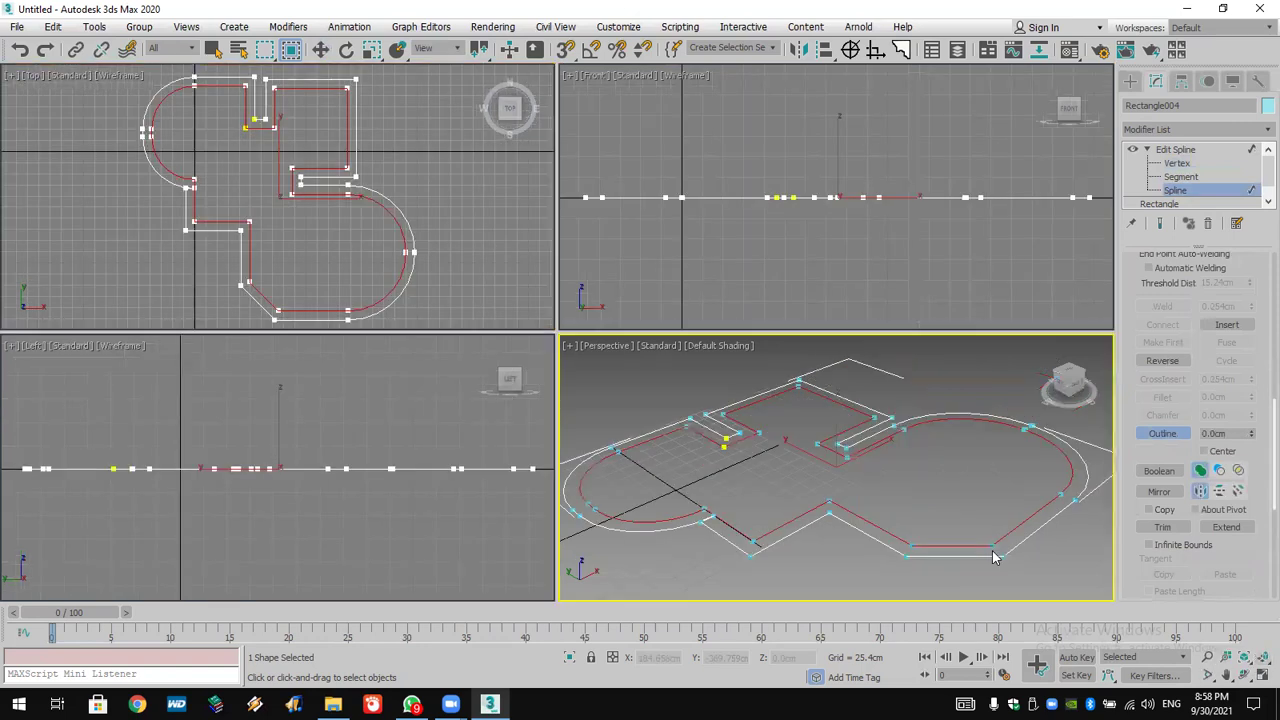
{"action": "left_click", "coordinate": [1156, 132]}
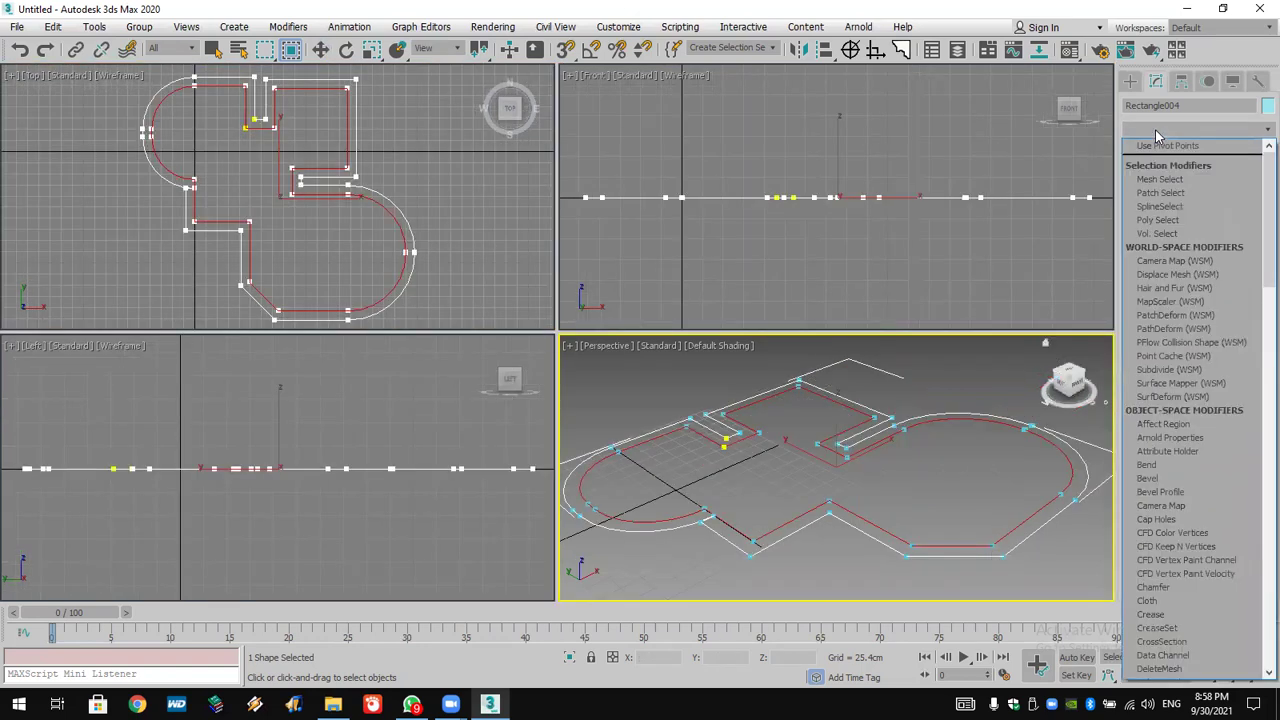
{"action": "scroll", "coordinate": [1167, 224], "scroll_direction": "down", "scroll_amount": 10}
{"action": "left_click", "coordinate": [1168, 221]}
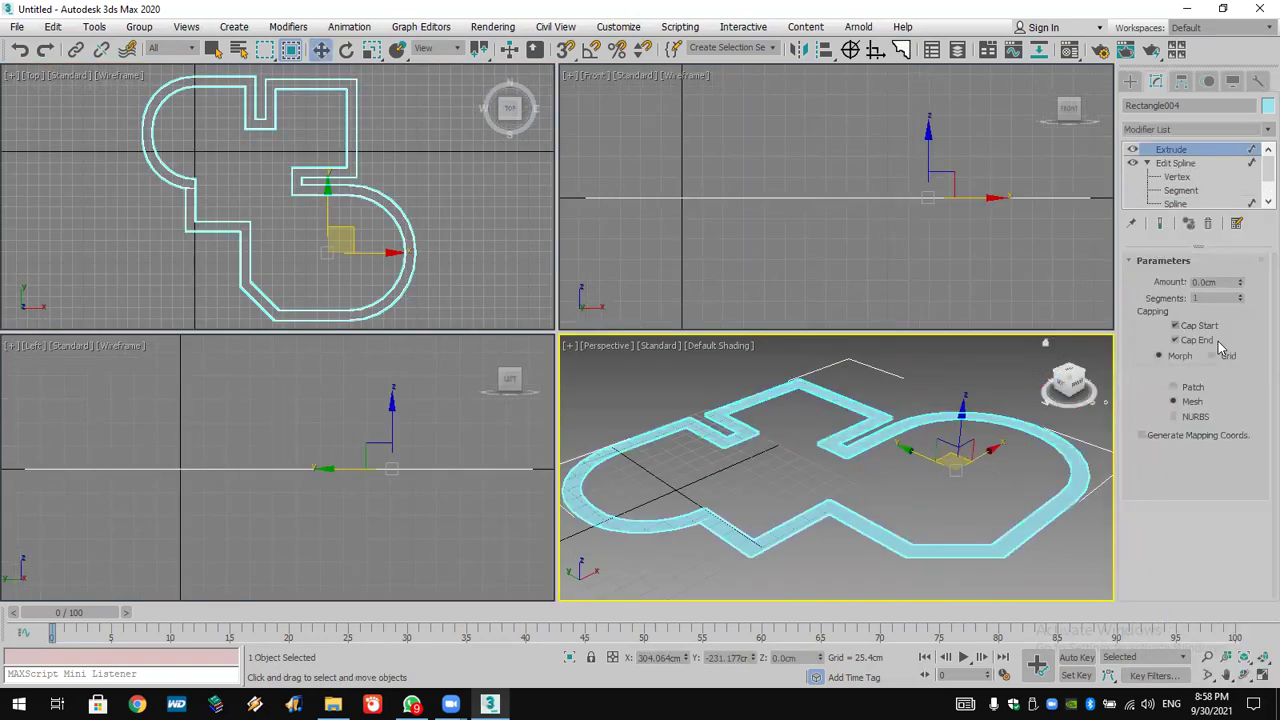
{"action": "left_click_drag", "start_coordinate": [1240, 283], "coordinate": [1240, 140]}
{"action": "scroll", "coordinate": [791, 388], "scroll_direction": "down", "scroll_amount": 5}
{"action": "middle_click_drag", "start_coordinate": [807, 491], "coordinate": [807, 502]}
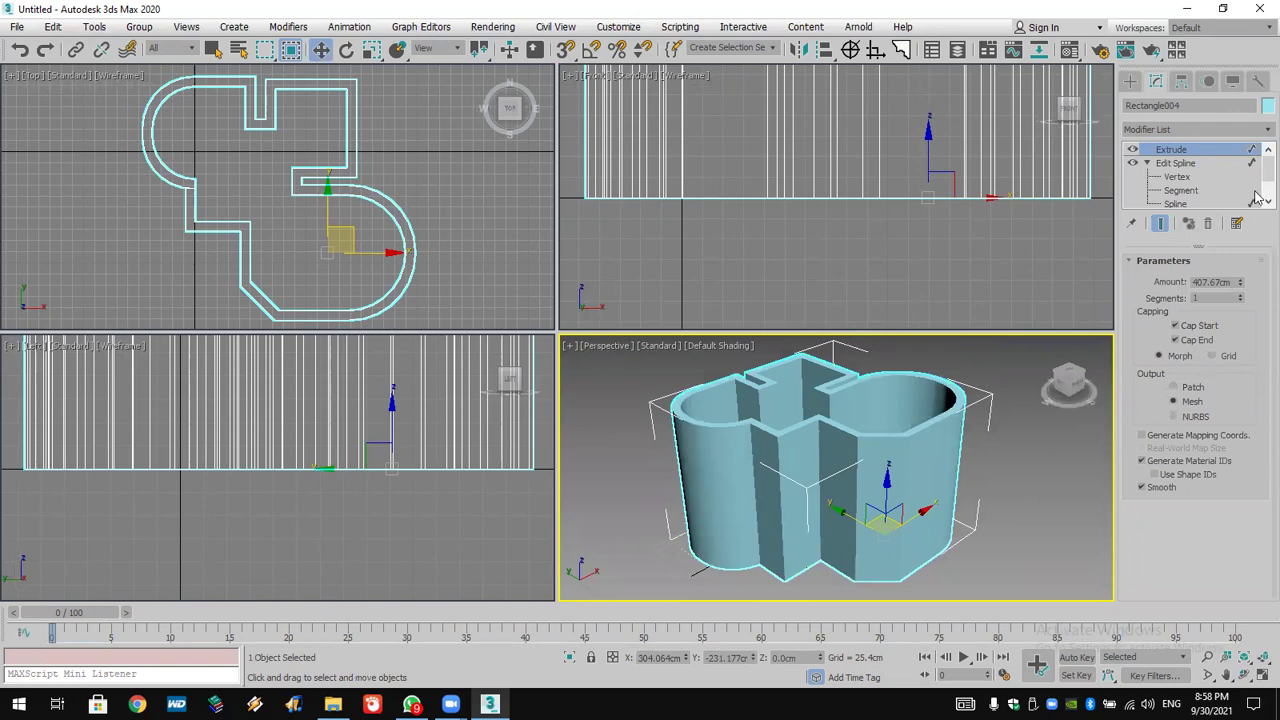
Return to Edit Spline's Spline level and copy the inner spline along X, clear of the original in the Top view.
{"action": "scroll", "coordinate": [1258, 198], "scroll_direction": "down", "scroll_amount": 1}
{"action": "left_click", "coordinate": [1188, 191]}
{"action": "scroll", "coordinate": [383, 297], "scroll_direction": "down", "scroll_amount": 3}
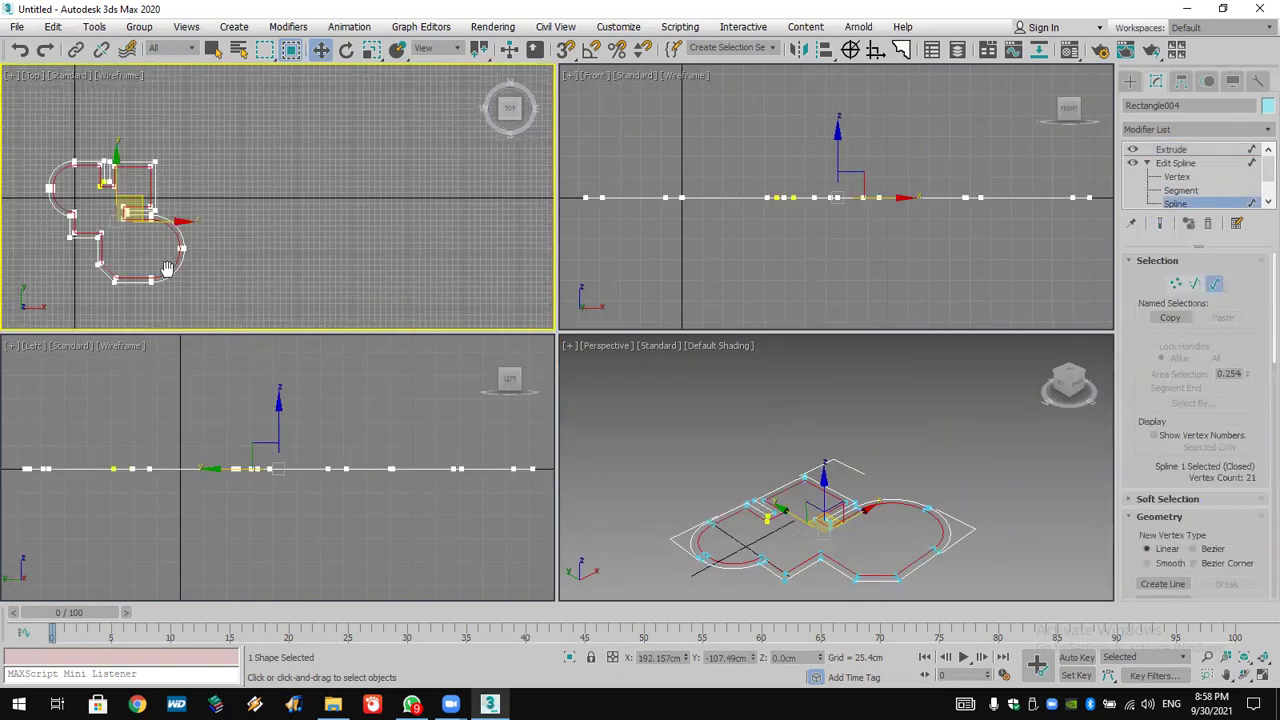
{"action": "left_click_drag", "start_coordinate": [155, 220], "coordinate": [324, 220], "text": "shift"}
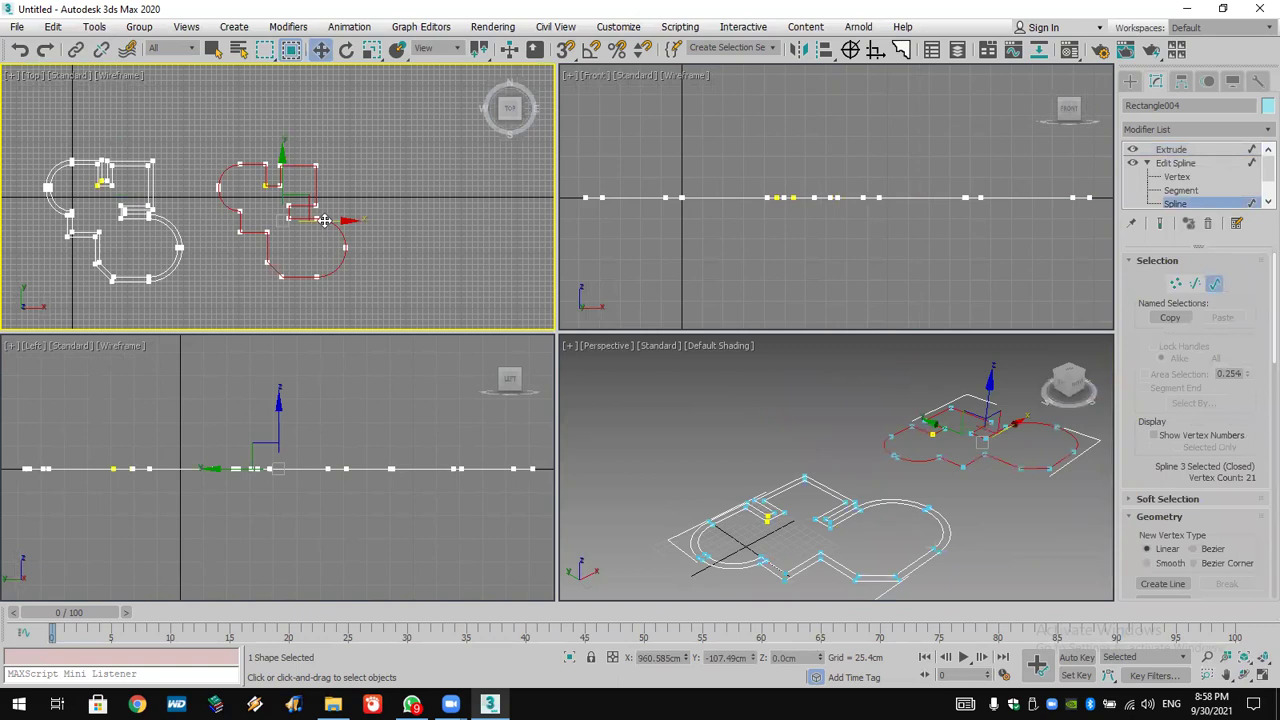
Return to the Extrude modifier and raise its amount to about 435.61 cm.
{"action": "left_click", "coordinate": [1202, 151]}
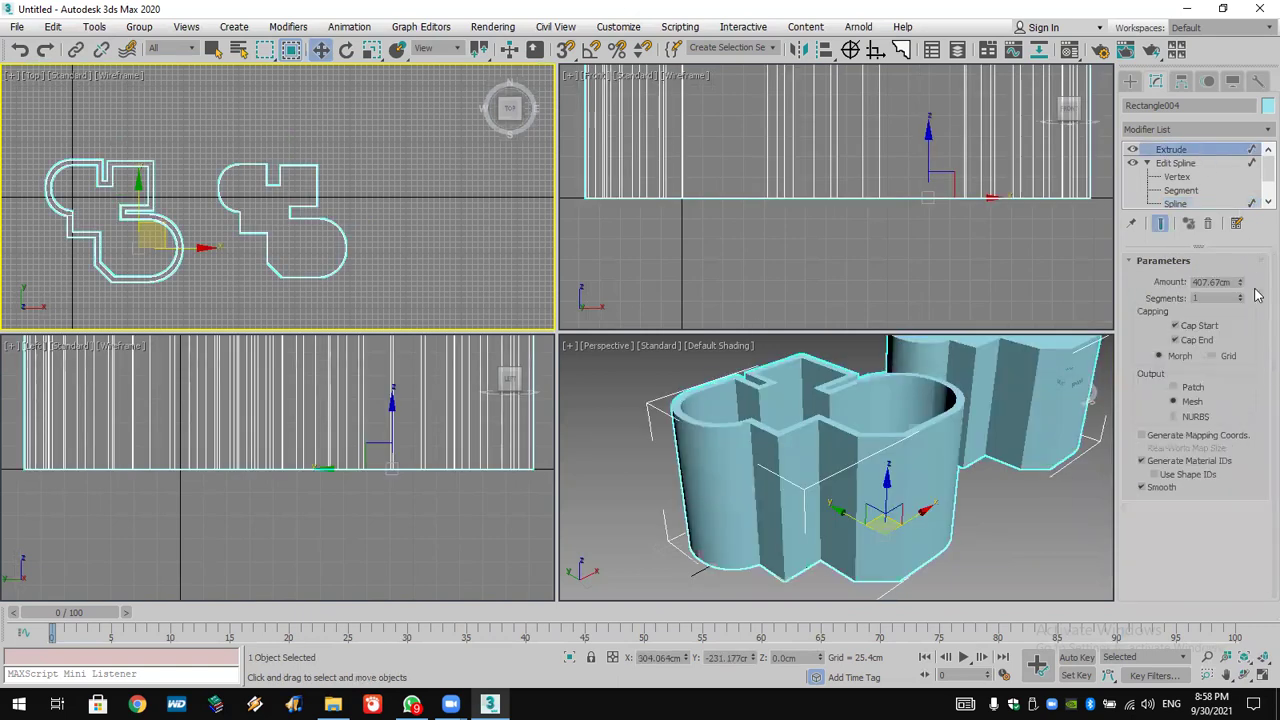
{"action": "mouse_move", "coordinate": [1240, 282]}
{"action": "left_mouse_down"}
{"action": "mouse_move", "coordinate": [1240, 300]}
{"action": "mouse_move", "coordinate": [1258, 230]}
{"action": "mouse_move", "coordinate": [1259, 356]}
{"action": "mouse_move", "coordinate": [1259, 216]}
{"action": "mouse_move", "coordinate": [1253, 465]}
{"action": "mouse_move", "coordinate": [1253, 300]}
{"action": "left_mouse_up"}
{"action": "scroll", "coordinate": [955, 485], "scroll_direction": "up", "scroll_amount": 3}
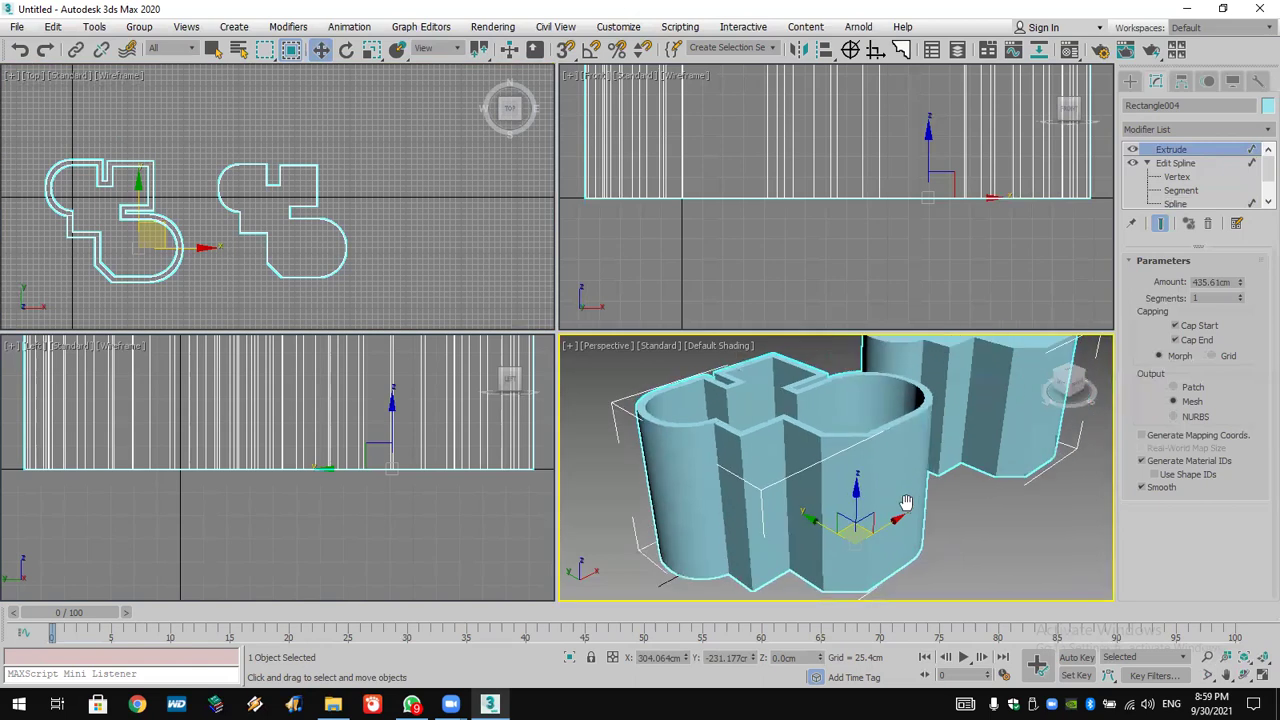
At Edit Spline's Spline level, detach the copied single outline into a separate shape and return to the Extrude modifier.
{"action": "scroll", "coordinate": [1170, 205], "scroll_direction": "down", "scroll_amount": 2}
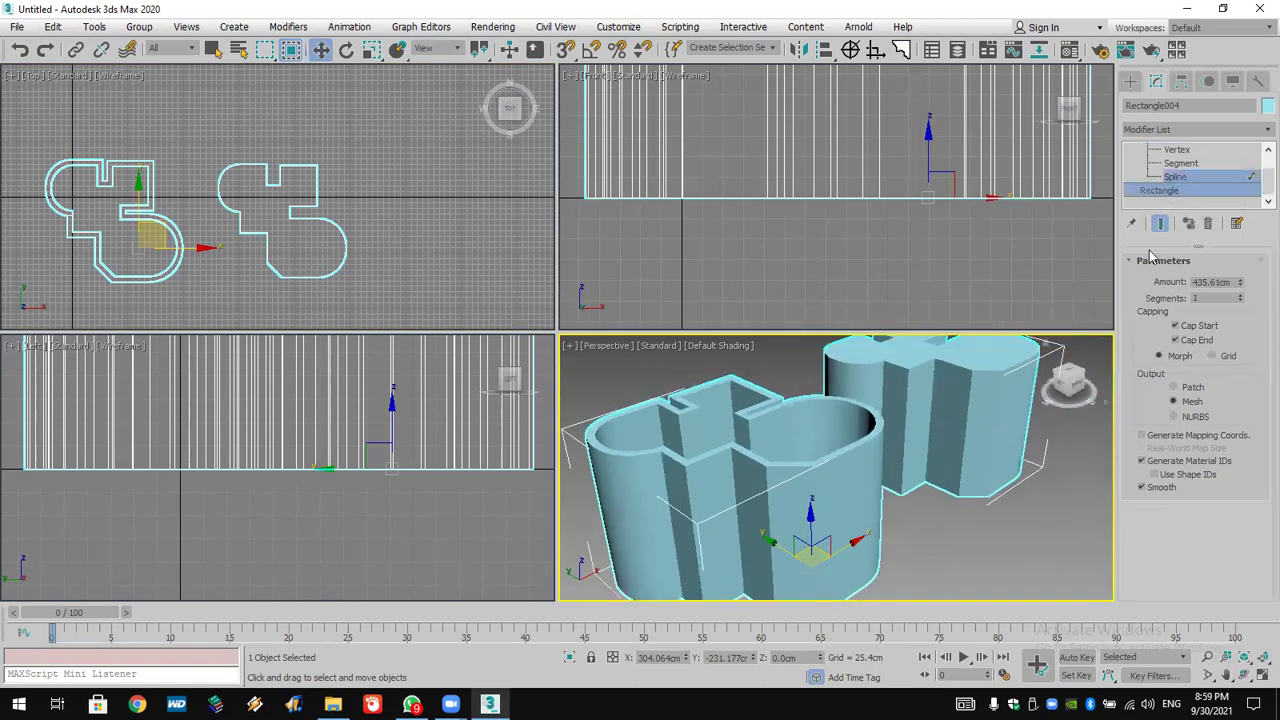
{"action": "left_click", "coordinate": [1176, 180]}
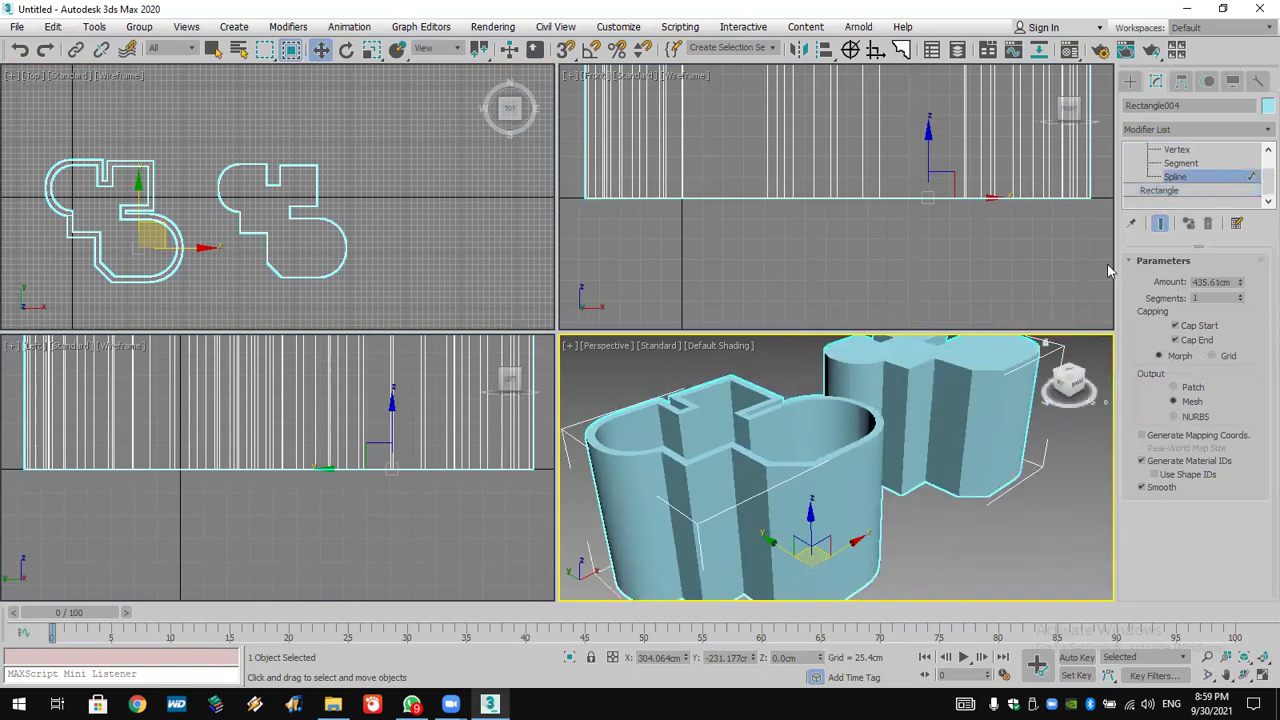
{"action": "scroll", "coordinate": [1228, 540], "scroll_direction": "down", "scroll_amount": 10}
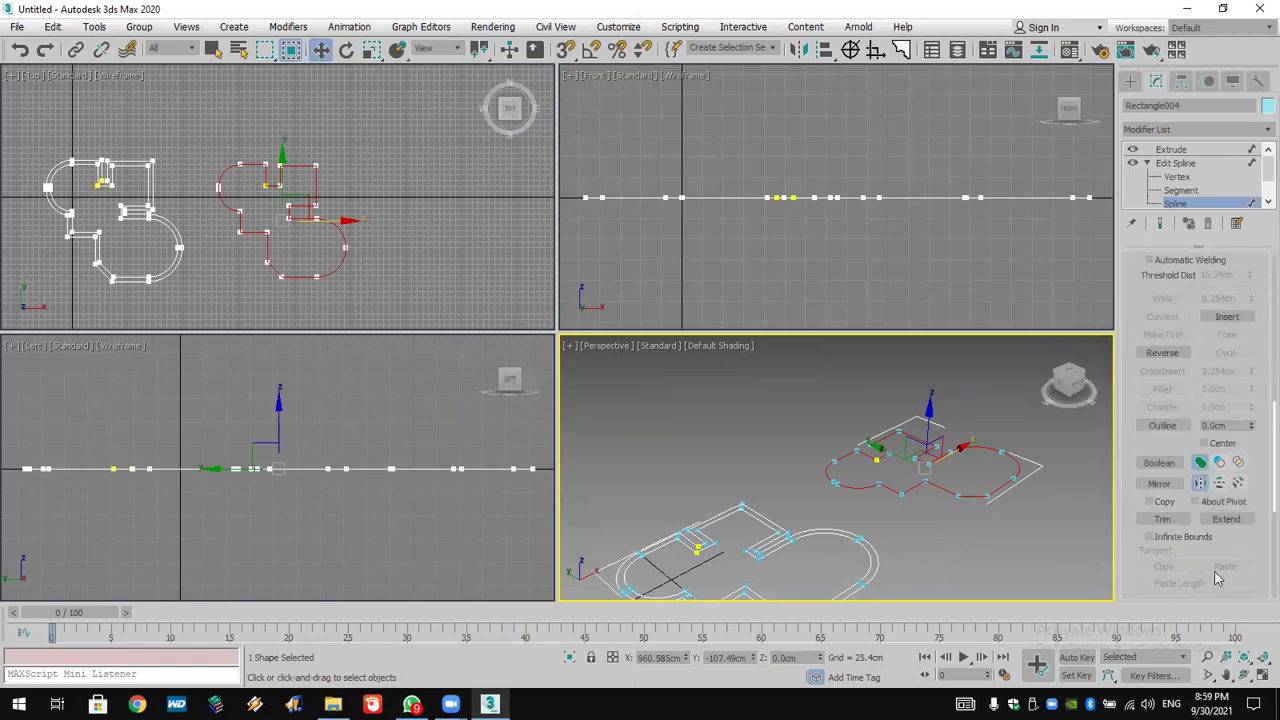
{"action": "left_click_drag", "start_coordinate": [1156, 448], "coordinate": [1165, 176]}
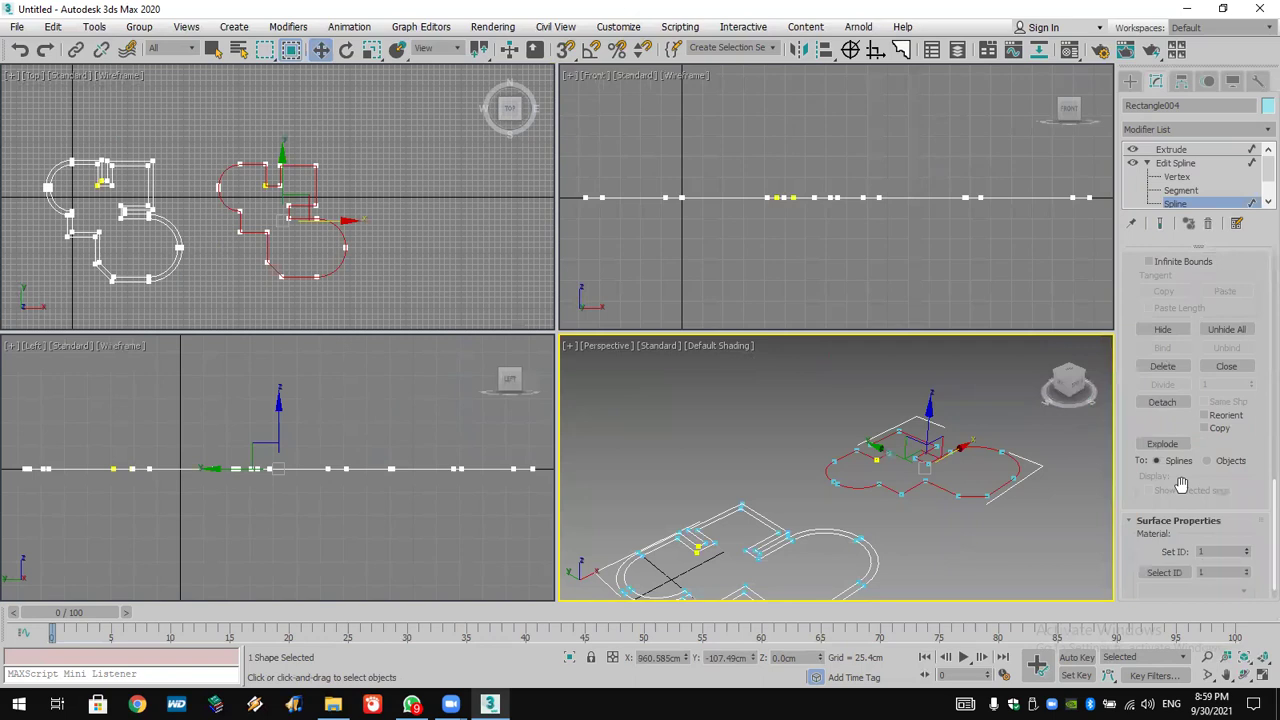
{"action": "left_click", "coordinate": [1163, 405]}
{"action": "left_click", "coordinate": [158, 92]}
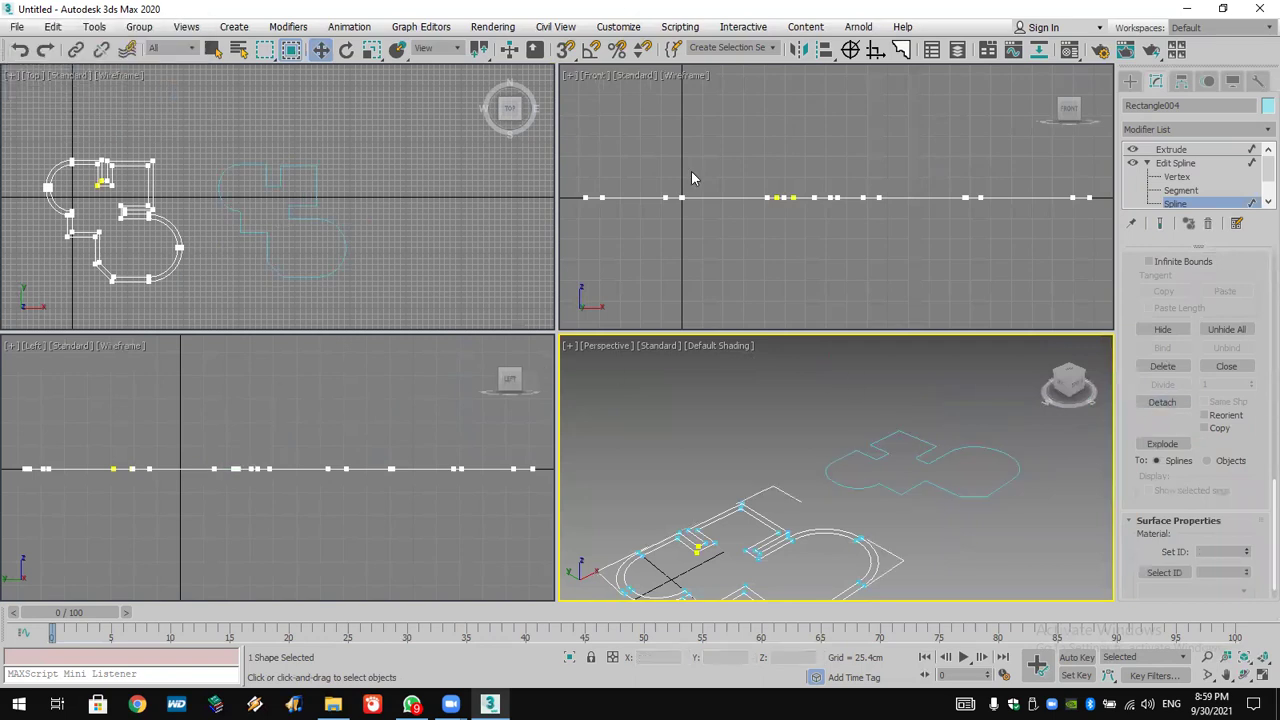
{"action": "left_click", "coordinate": [1171, 149]}
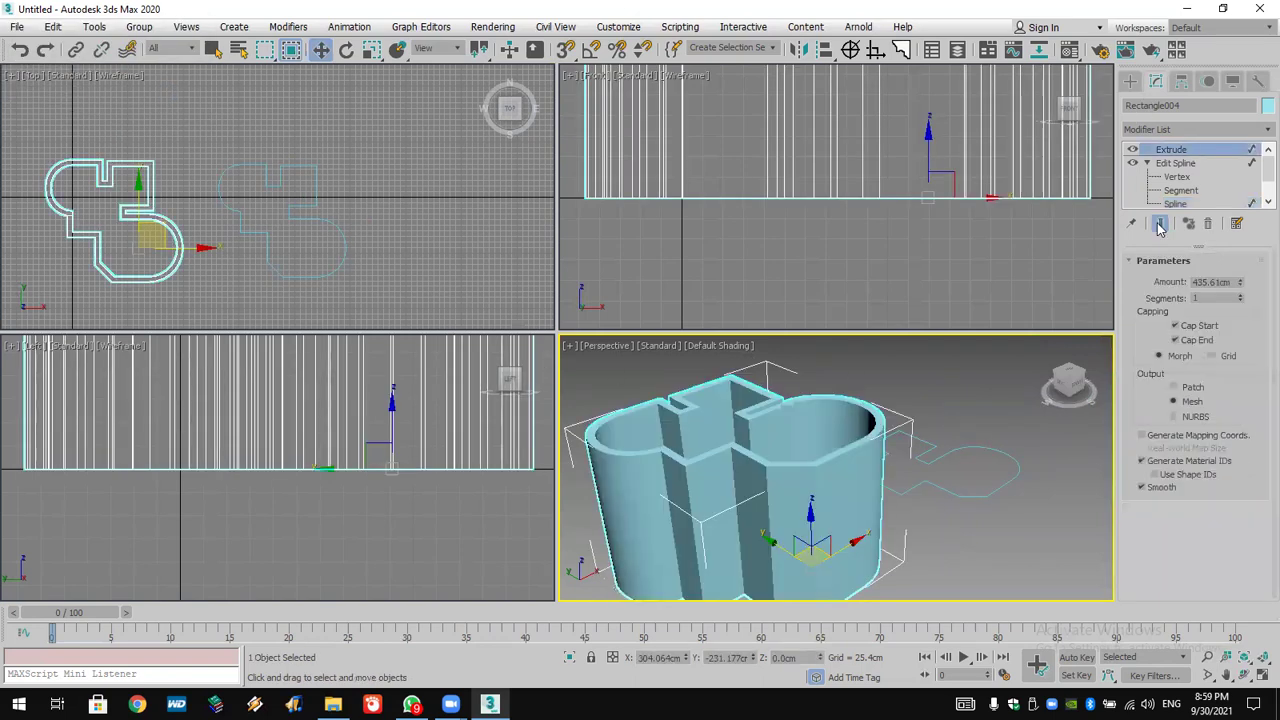
Apply the Extrude modifier to the detached outline with an amount of 2 cm to form a thin slab.
{"action": "left_click", "coordinate": [999, 487]}
{"action": "left_click", "coordinate": [1172, 130]}
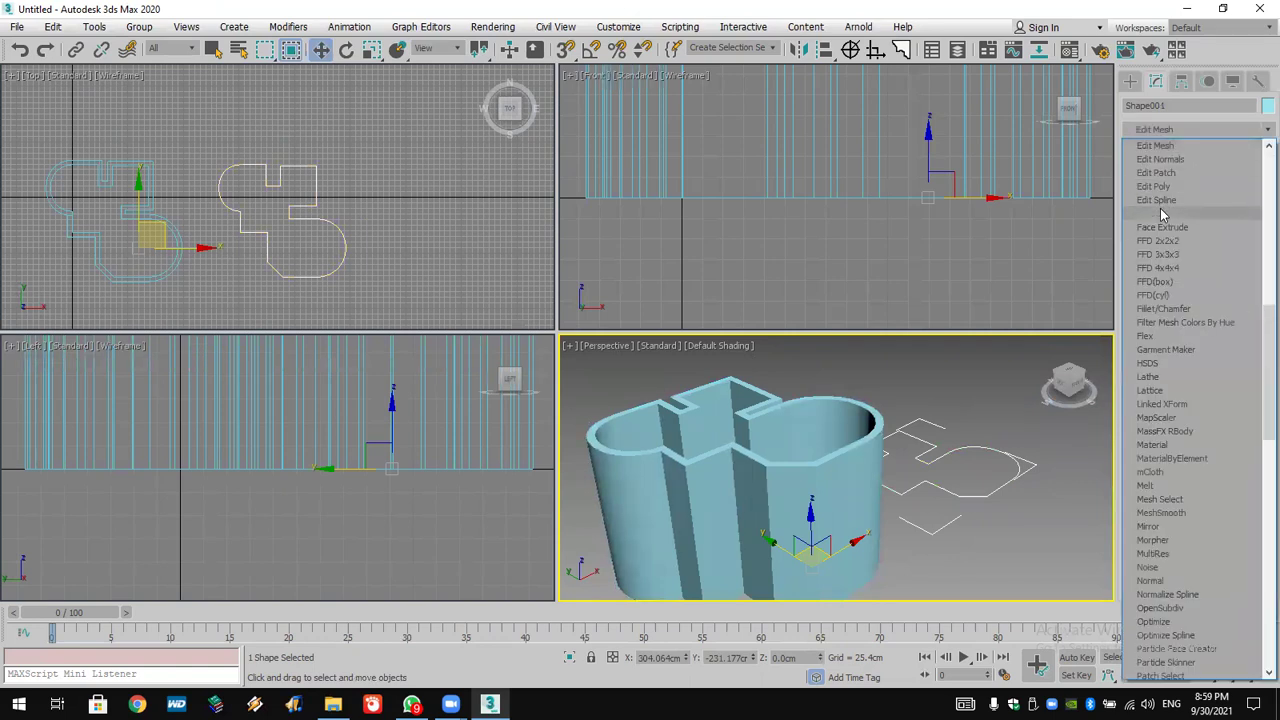
{"action": "left_click", "coordinate": [1160, 218]}
{"action": "double_click", "coordinate": [1212, 282]}
{"action": "type", "text": "2"}
{"action": "key", "text": "Return"}
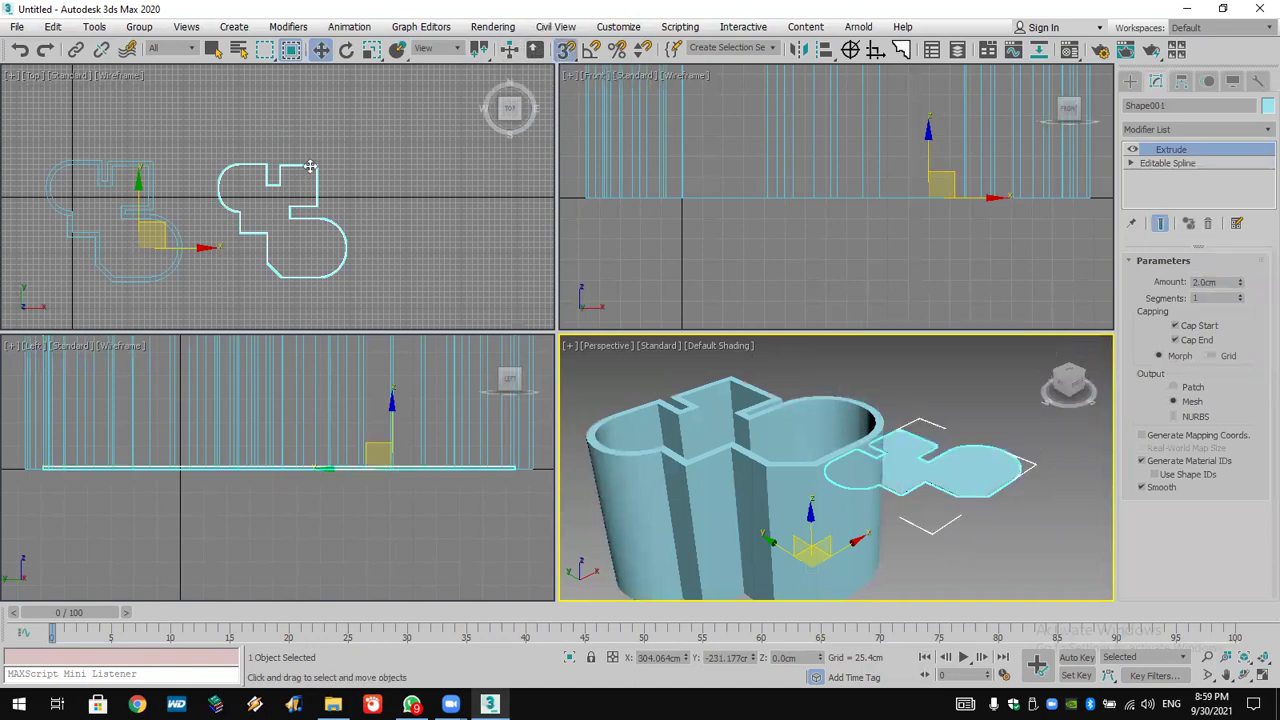
Review the grid and snap settings, then vertex-snap the thin slab onto the top of the hollow walls.
{"action": "right_click", "coordinate": [567, 52]}
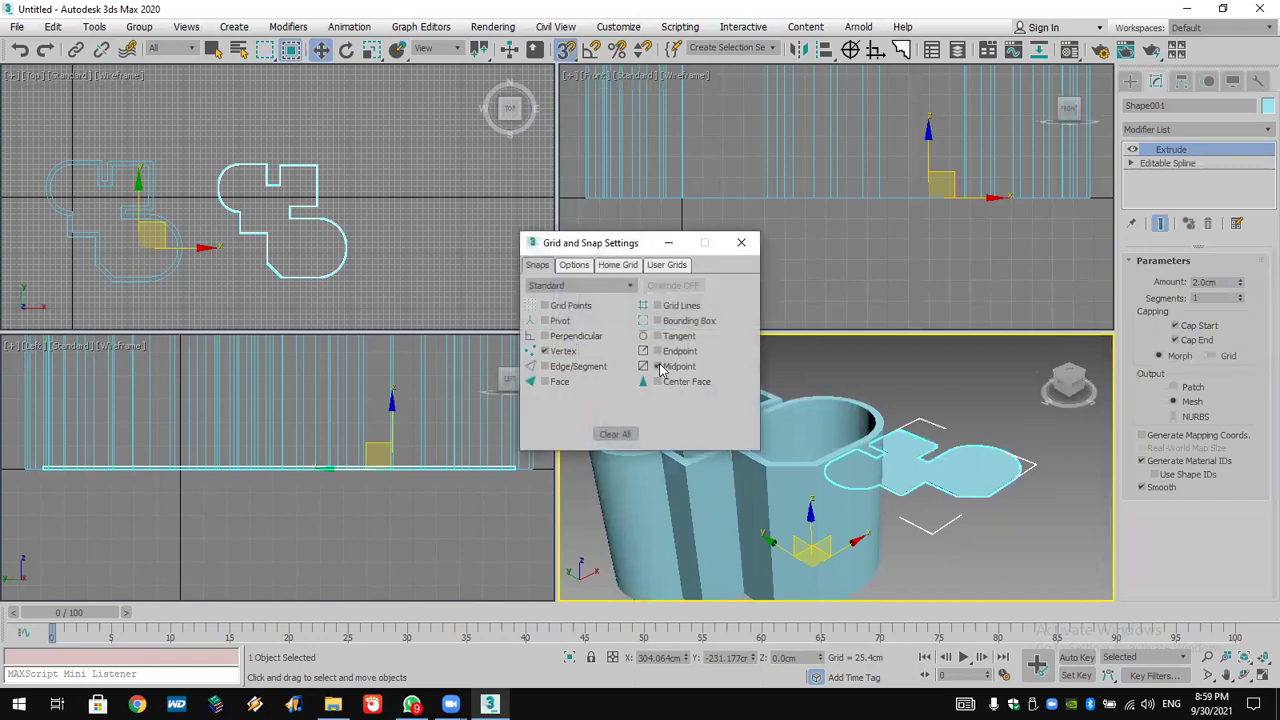
{"action": "left_click", "coordinate": [741, 243]}
{"action": "left_click_drag", "start_coordinate": [323, 175], "coordinate": [283, 240]}
{"action": "middle_click_drag", "start_coordinate": [613, 407], "coordinate": [721, 394]}
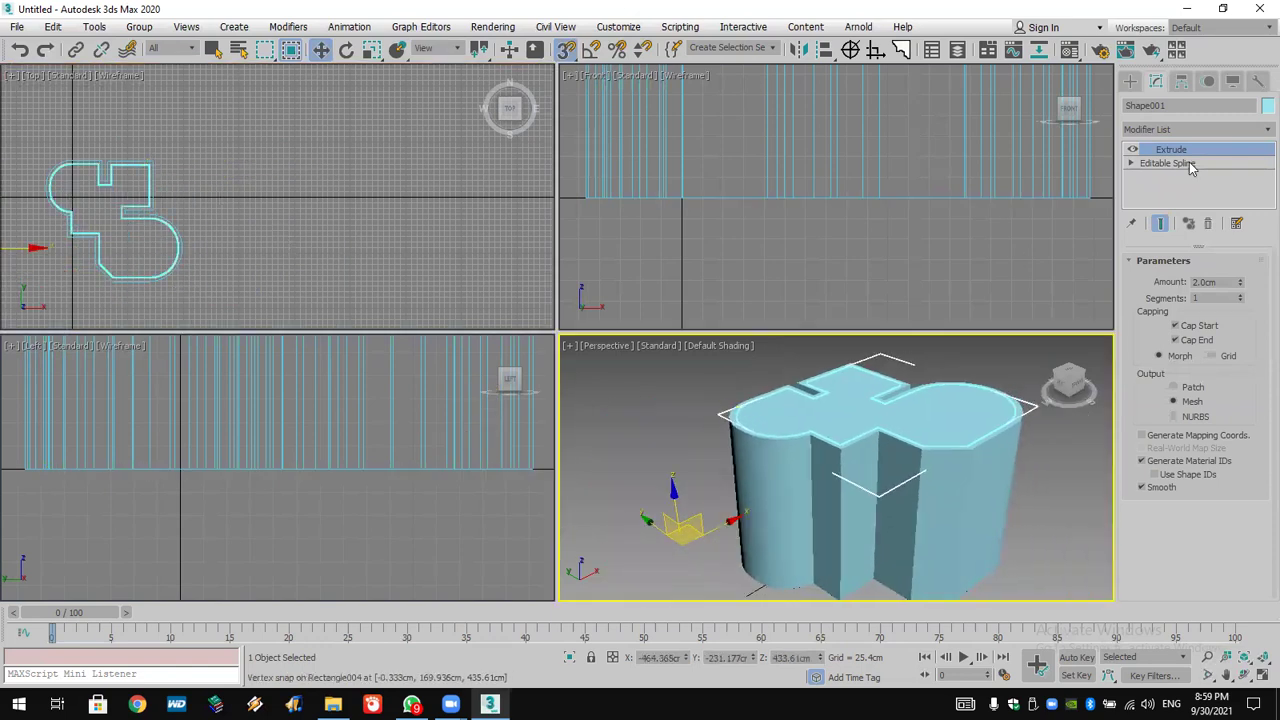
Turn off snapping, lower the slab slightly below the wall tops, and clear the selection.
{"action": "left_click", "coordinate": [1132, 84]}
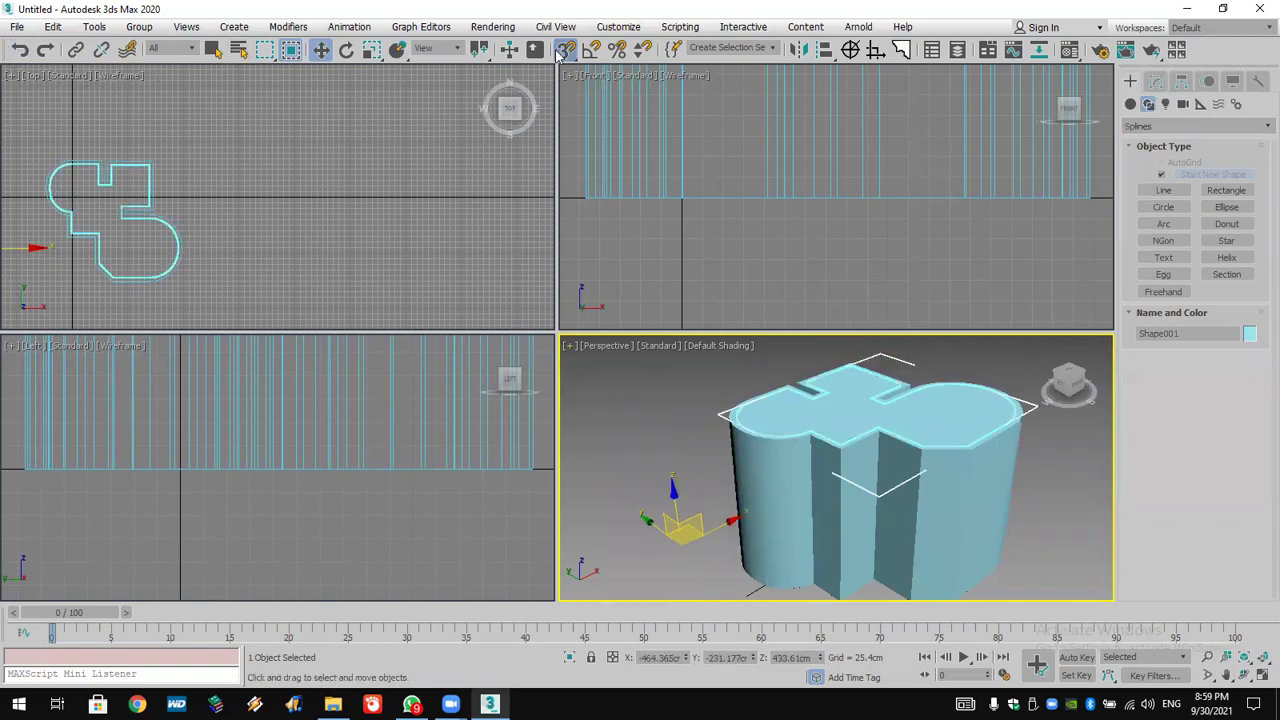
{"action": "left_click_drag", "start_coordinate": [673, 514], "coordinate": [720, 505]}
{"action": "left_click", "coordinate": [735, 578]}
{"action": "middle_click_drag", "start_coordinate": [803, 491], "coordinate": [960, 503], "text": "alt"}
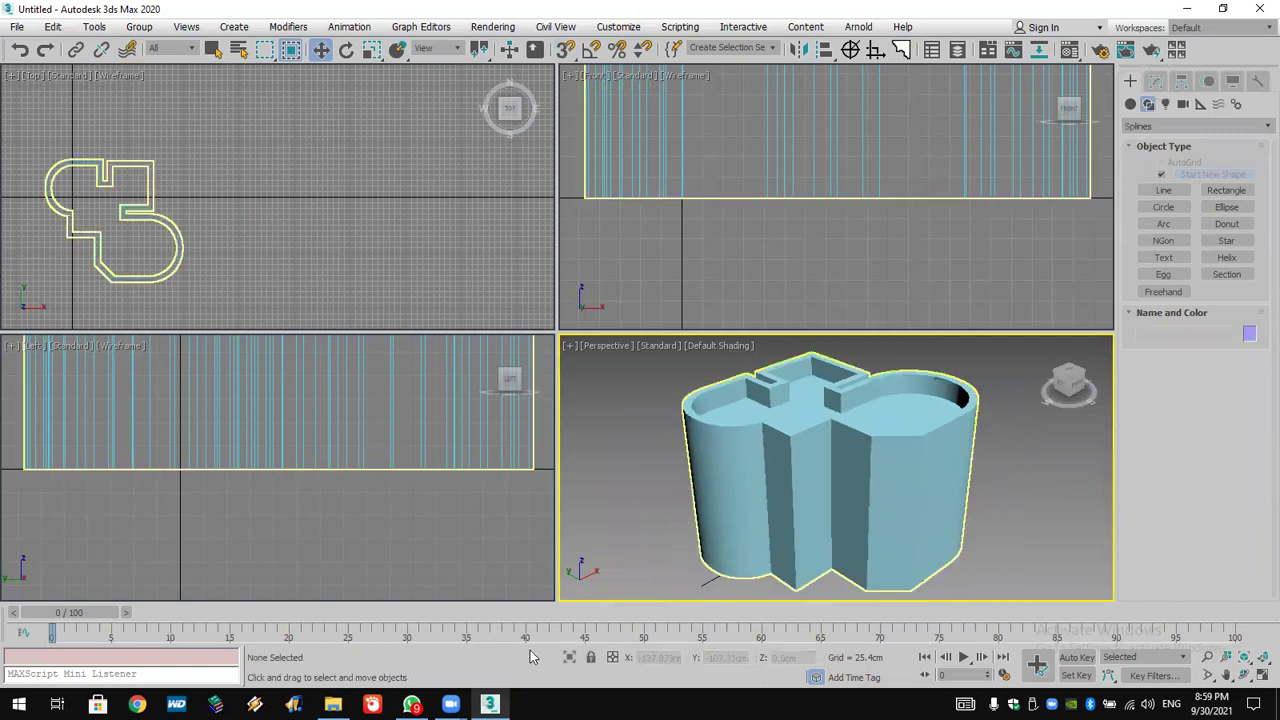
{"action": "key", "text": "slash"}
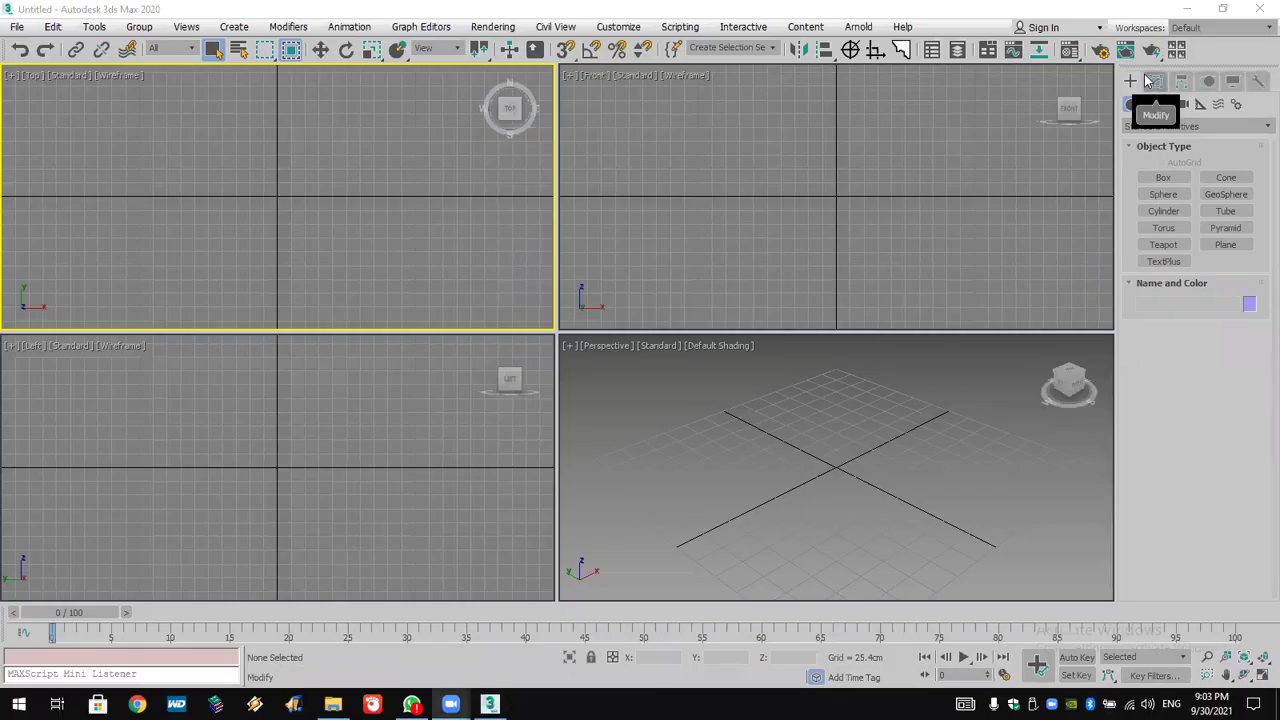
In the empty scene's Top view, draw three rectangles with the second overlapping the other two, the third about 317 by 374 cm.
{"action": "left_click", "coordinate": [1148, 104]}
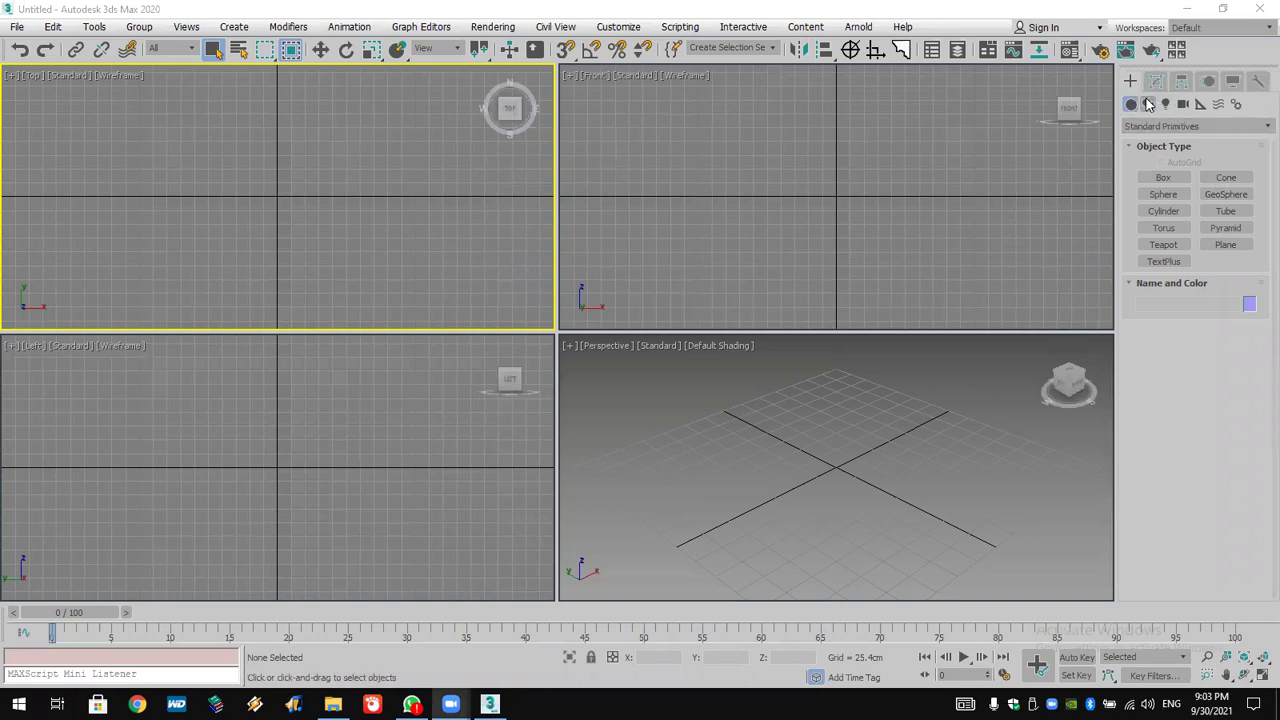
{"action": "left_click", "coordinate": [1226, 190]}
{"action": "mouse_move", "coordinate": [97, 98]}
{"action": "left_mouse_down"}
{"action": "mouse_move", "coordinate": [178, 103]}
{"action": "mouse_move", "coordinate": [238, 272]}
{"action": "left_mouse_up"}
{"action": "left_click_drag", "start_coordinate": [196, 193], "coordinate": [387, 288]}
{"action": "left_click_drag", "start_coordinate": [288, 96], "coordinate": [489, 270]}
Draw a large fourth rectangle about 477 cm wide overlapping the third, and move it about 154 cm up along Y.
{"action": "scroll", "coordinate": [489, 270], "scroll_direction": "down", "scroll_amount": 3}
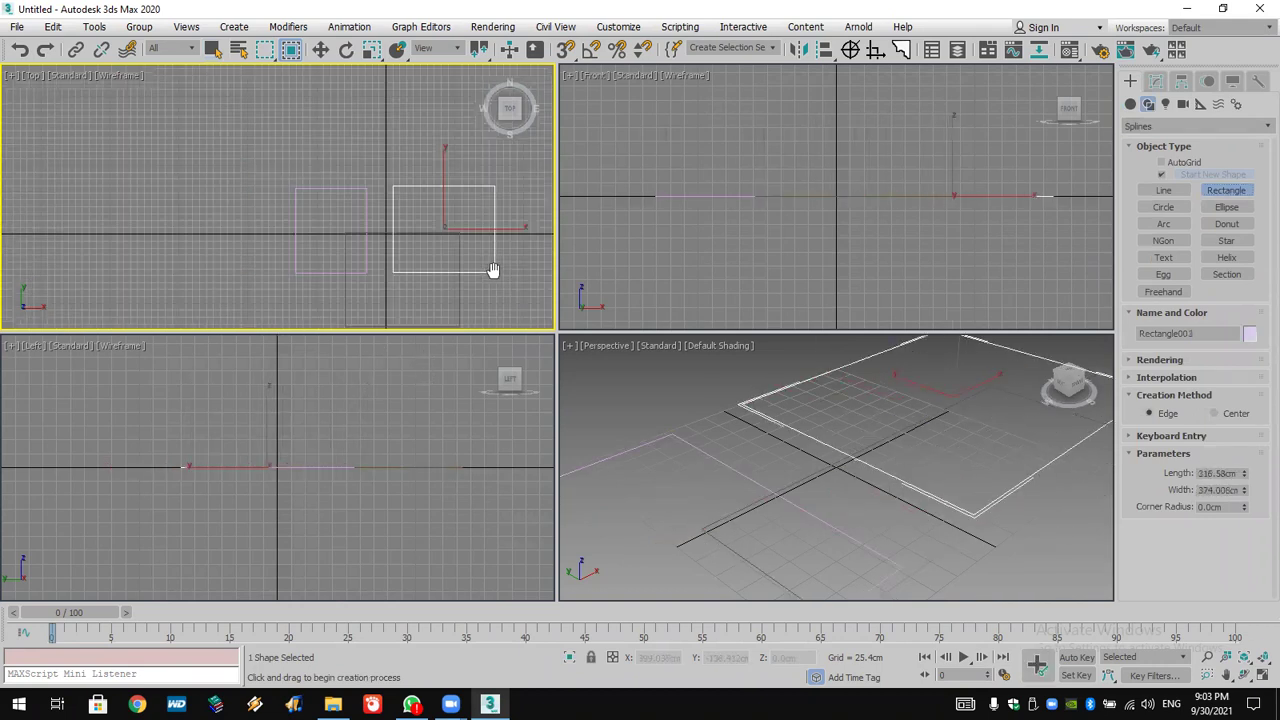
{"action": "middle_click_drag", "start_coordinate": [352, 233], "coordinate": [324, 220]}
{"action": "left_click_drag", "start_coordinate": [437, 135], "coordinate": [385, 342]}
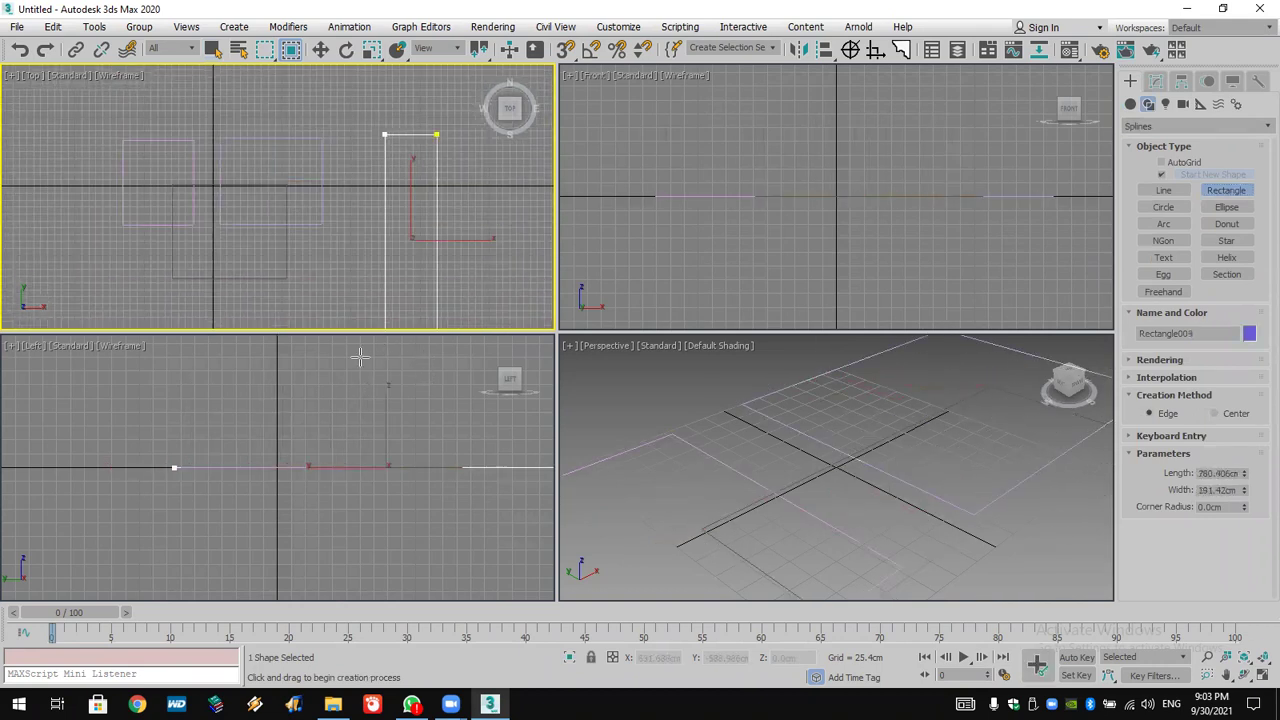
{"action": "left_click_drag", "start_coordinate": [316, 370], "coordinate": [306, 343]}
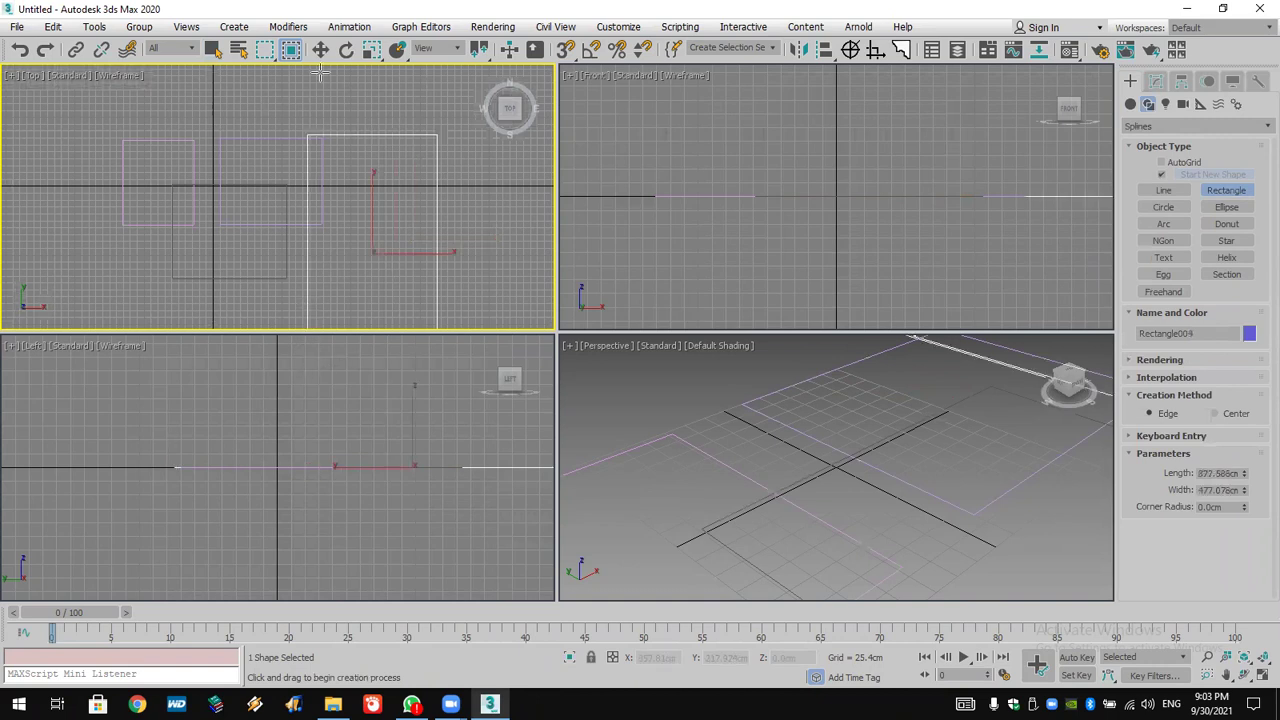
{"action": "left_click_drag", "start_coordinate": [372, 215], "coordinate": [372, 173]}
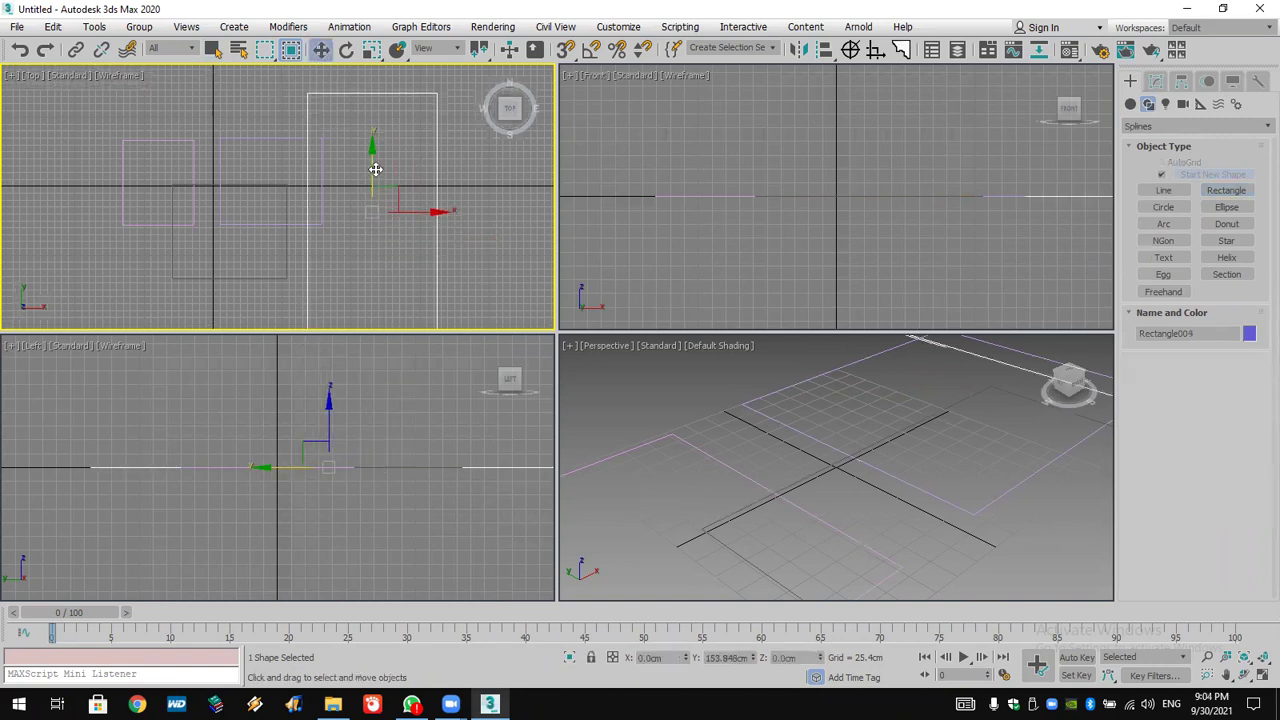
{"action": "scroll", "coordinate": [893, 461], "scroll_direction": "down", "scroll_amount": 3}
{"action": "middle_click_drag", "start_coordinate": [849, 477], "coordinate": [763, 494]}
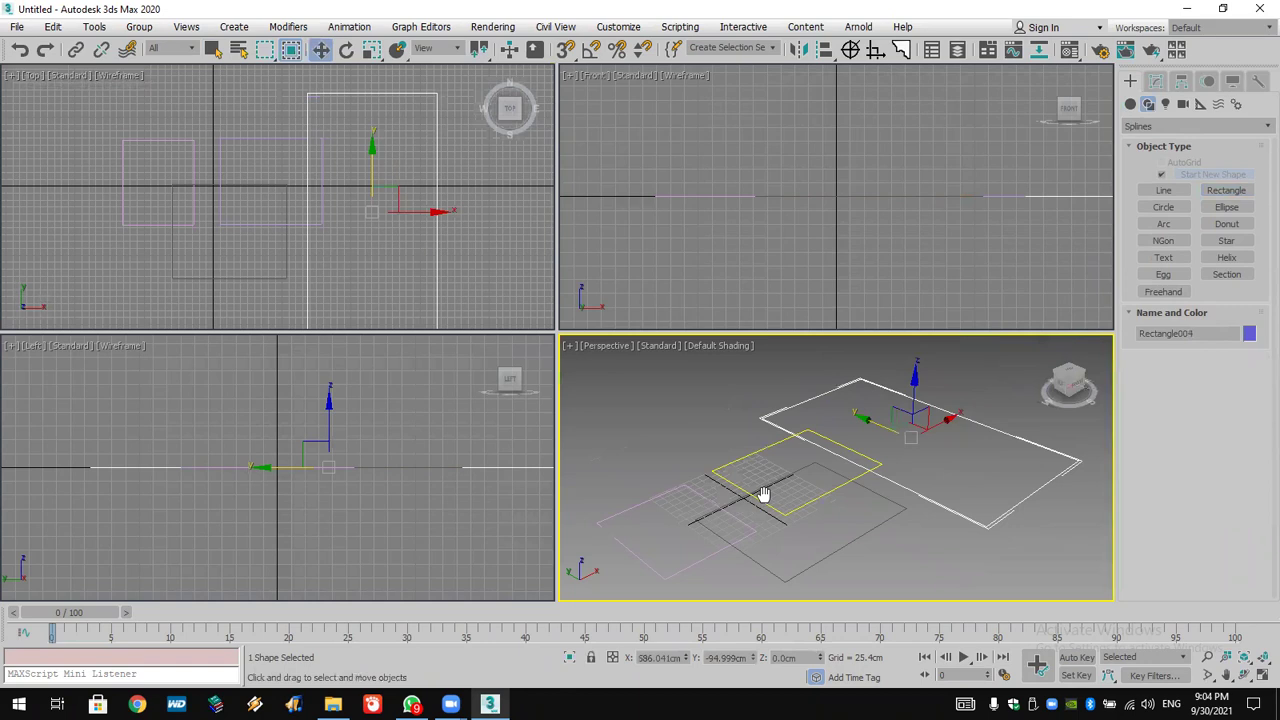
Clear the selection and check which modifiers are offered with no object selected.
{"action": "left_click", "coordinate": [950, 563]}
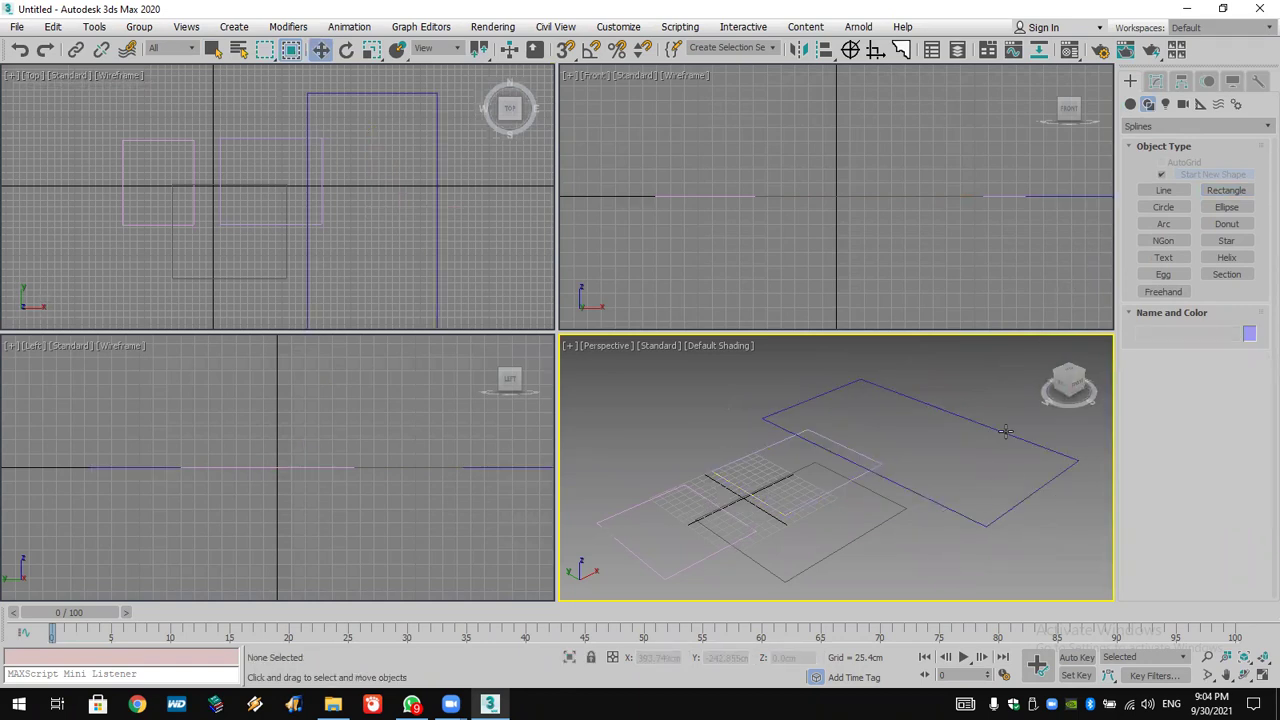
{"action": "left_click", "coordinate": [1156, 81]}
{"action": "left_click", "coordinate": [1188, 130]}
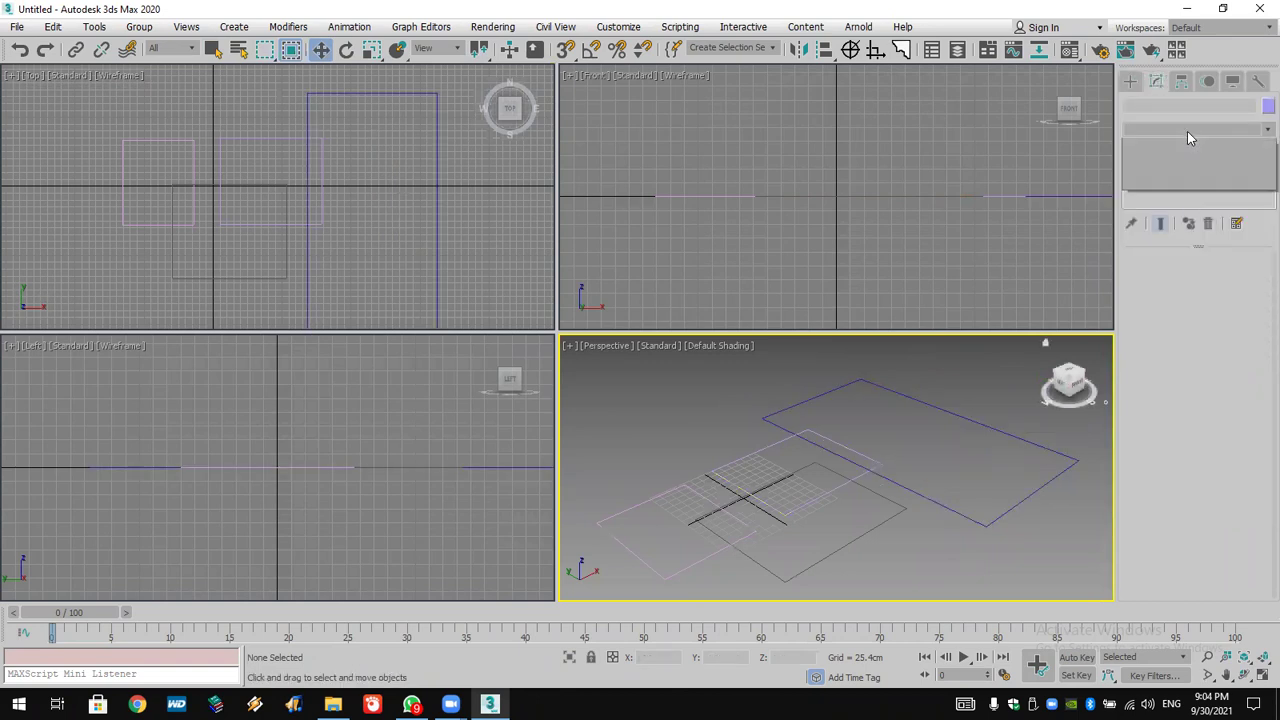
{"action": "left_click", "coordinate": [1188, 130]}
{"action": "left_click", "coordinate": [1187, 131]}
{"action": "left_click", "coordinate": [1187, 131]}
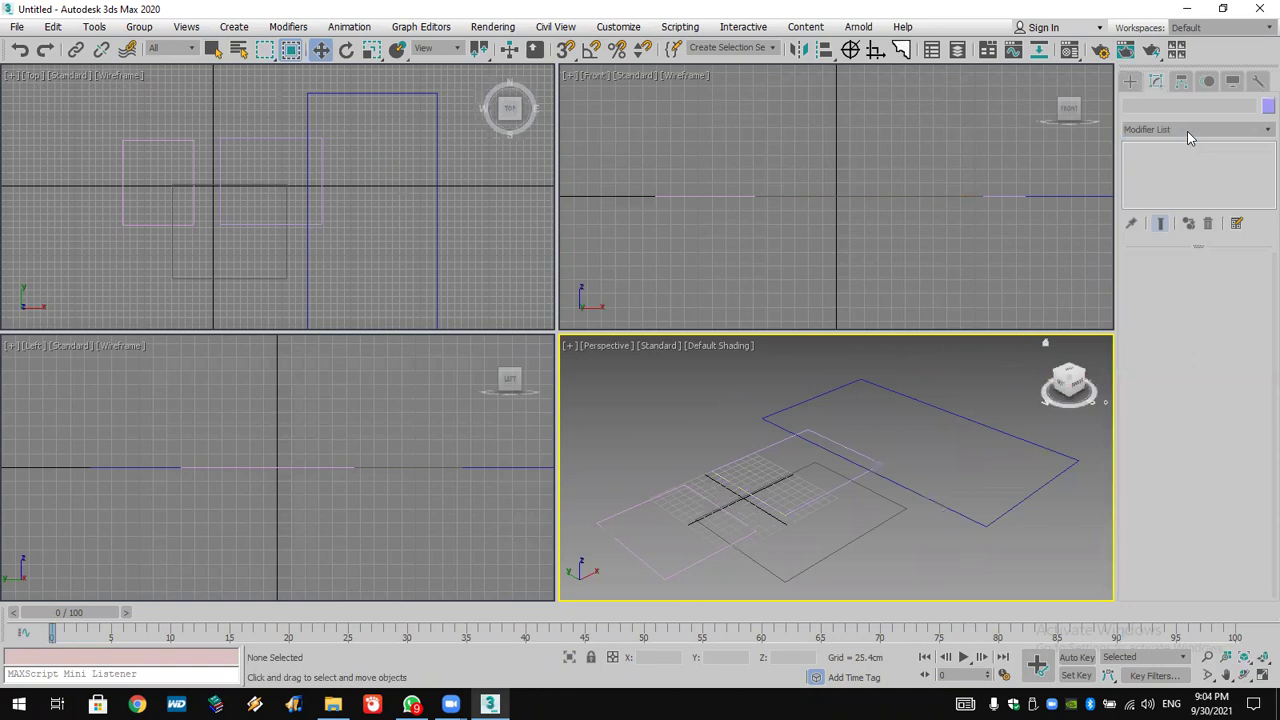
Select the largest rectangle and apply the Edit Spline modifier to it.
{"action": "left_click", "coordinate": [1006, 511]}
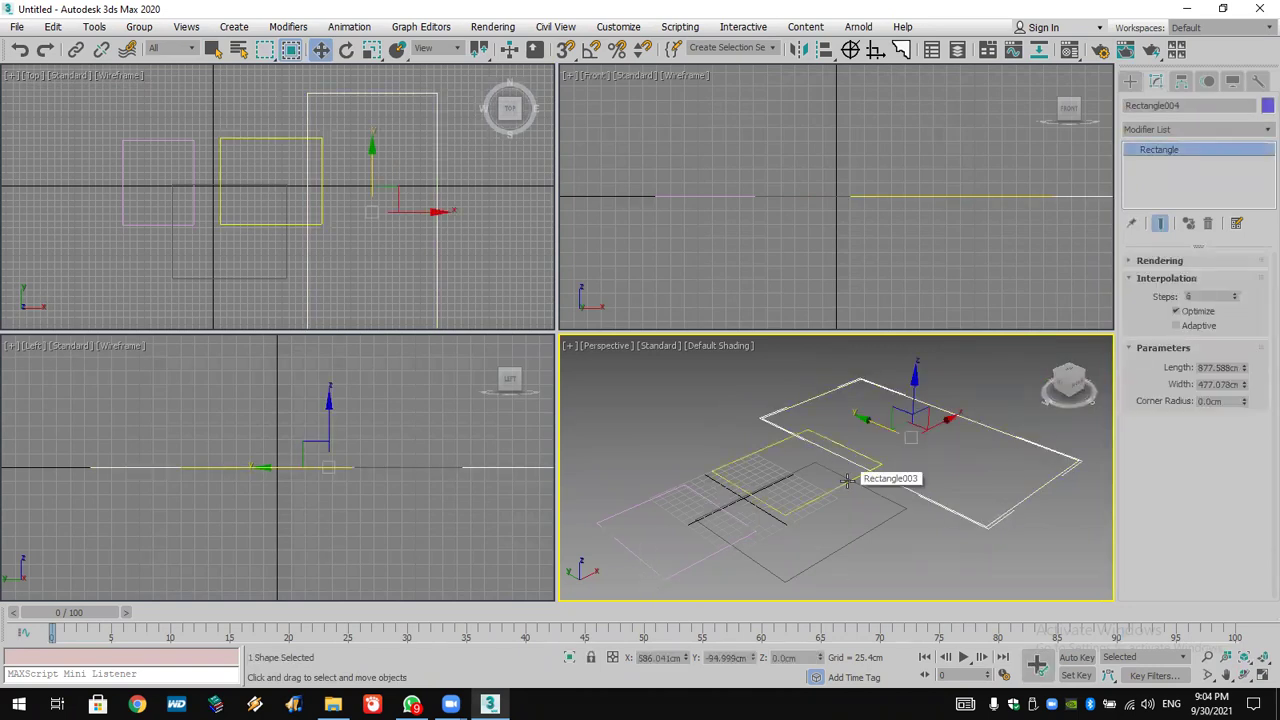
{"action": "left_click", "coordinate": [1187, 129]}
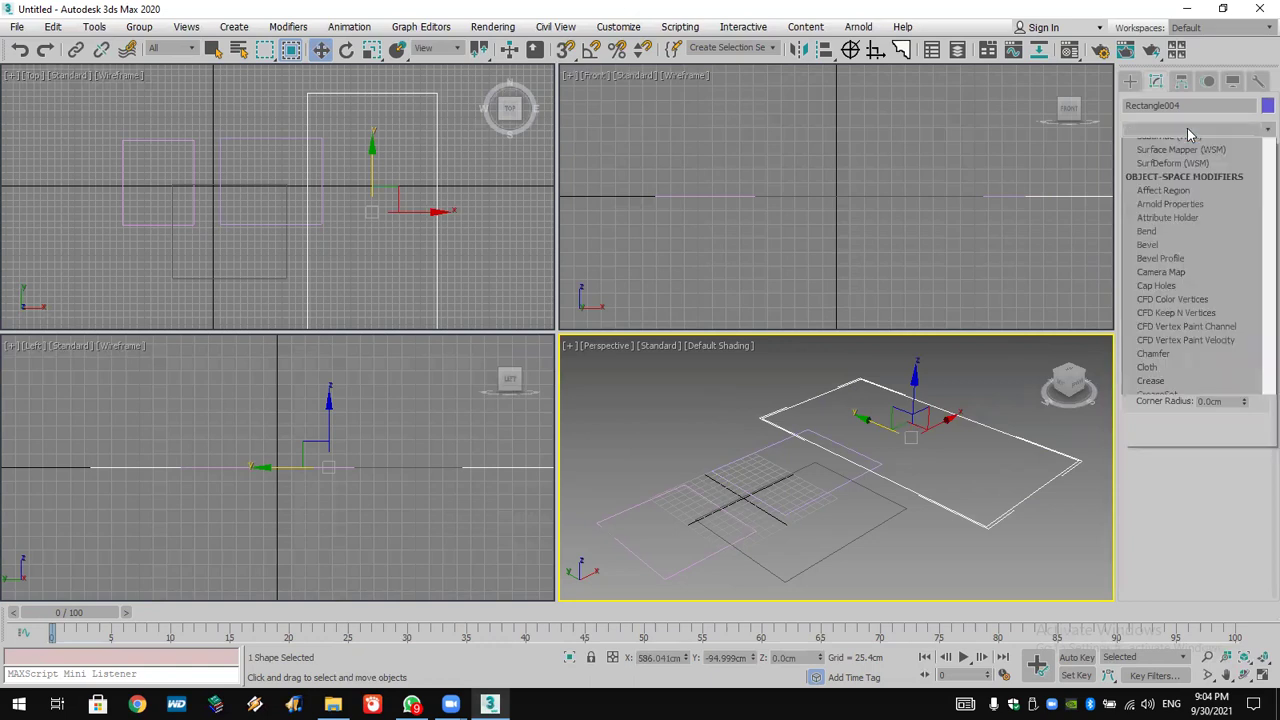
{"action": "scroll", "coordinate": [1187, 140], "scroll_direction": "down", "scroll_amount": 5}
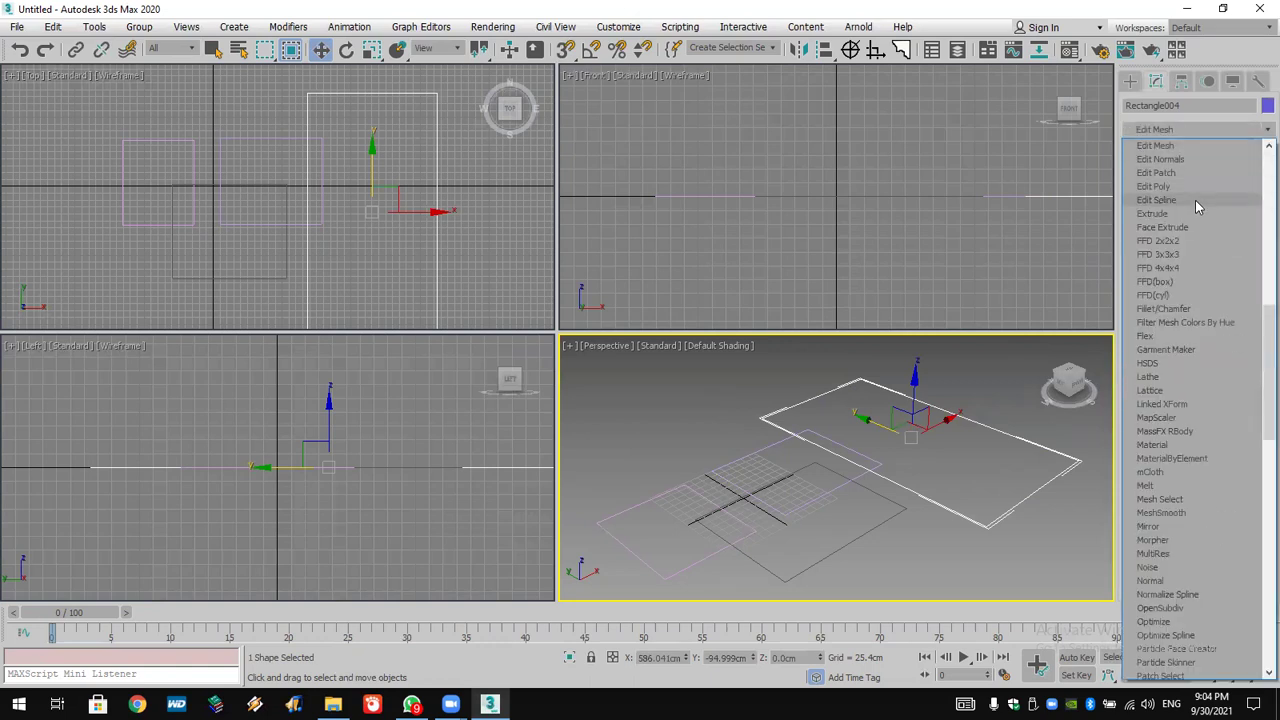
{"action": "left_click", "coordinate": [1196, 200]}
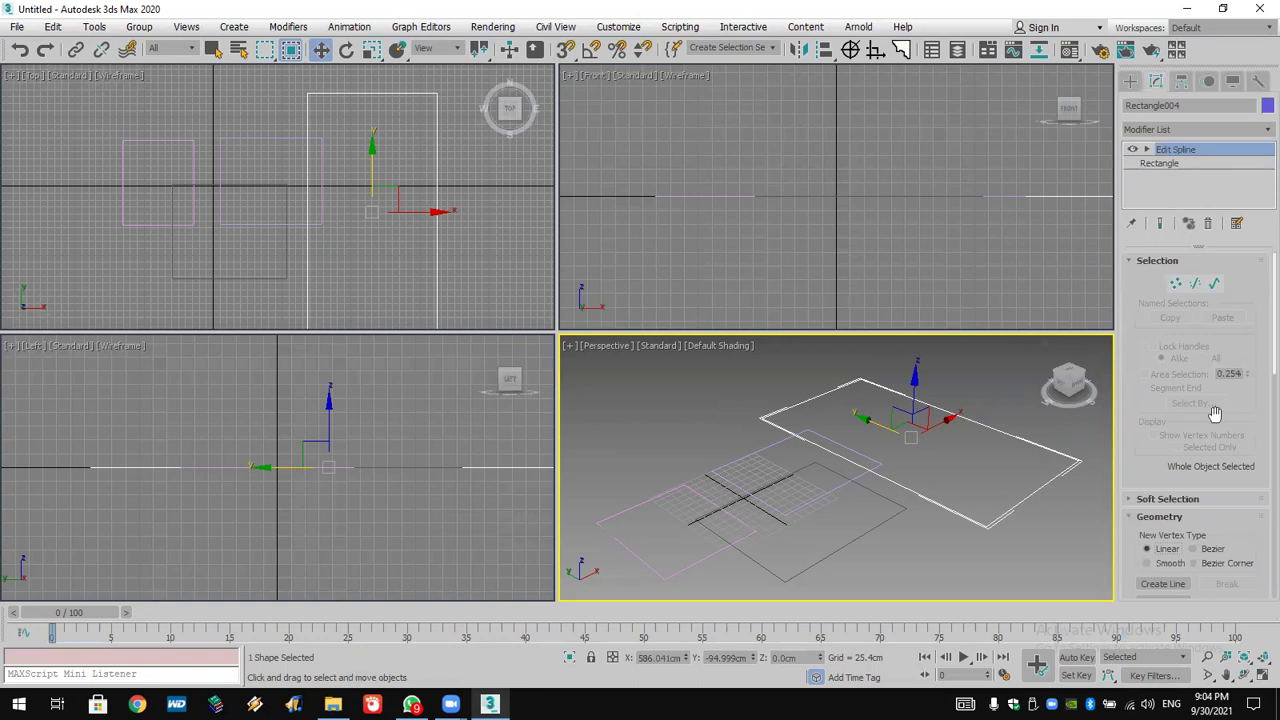
Attach Rectangle001, Rectangle002 and Rectangle003 to the large rectangle in one Attach Multiple operation.
{"action": "scroll", "coordinate": [1180, 410], "scroll_direction": "down", "scroll_amount": 3}
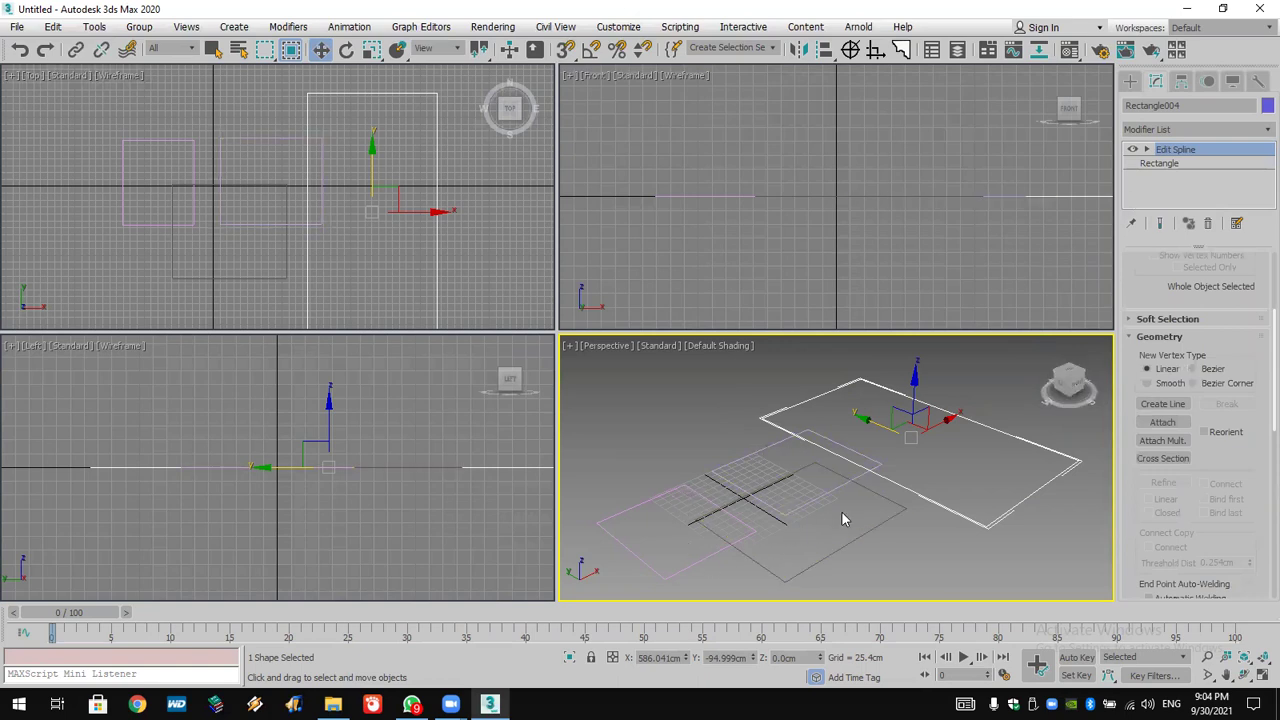
{"action": "left_click", "coordinate": [1162, 440]}
{"action": "left_click", "coordinate": [139, 114]}
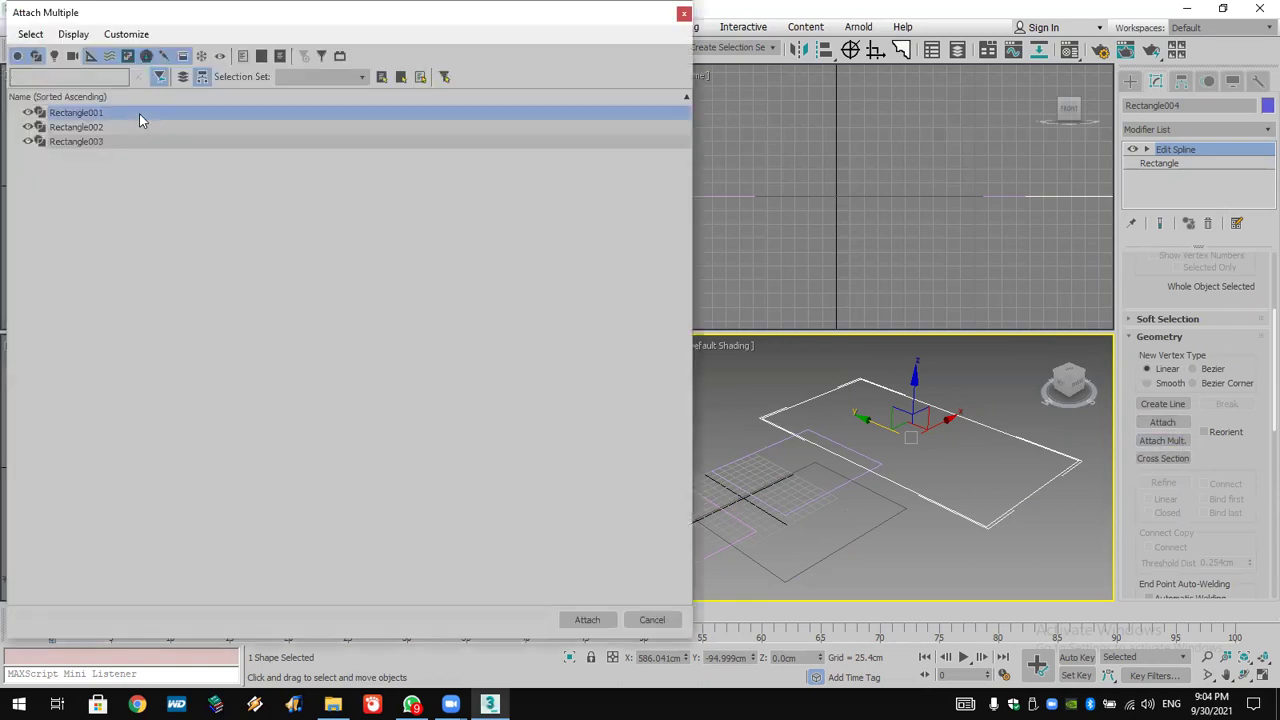
{"action": "left_click", "coordinate": [137, 154]}
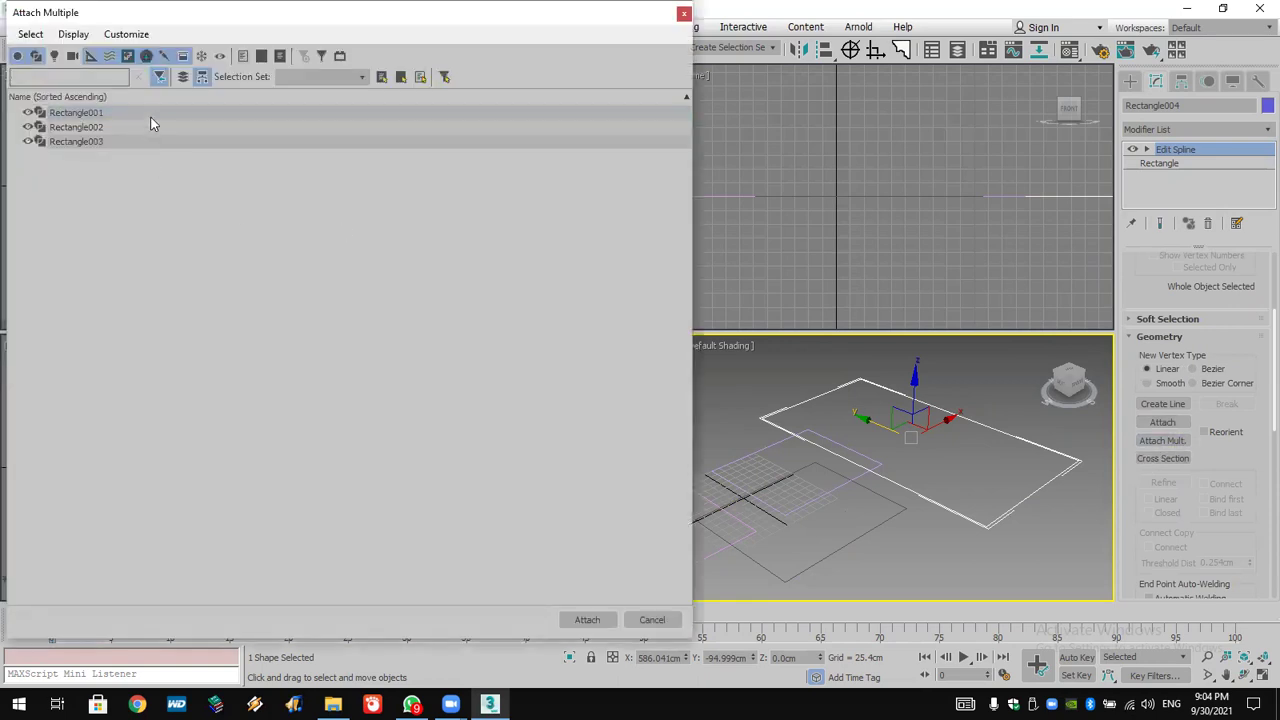
{"action": "left_click", "coordinate": [148, 115]}
{"action": "left_click", "coordinate": [146, 141], "text": "shift"}
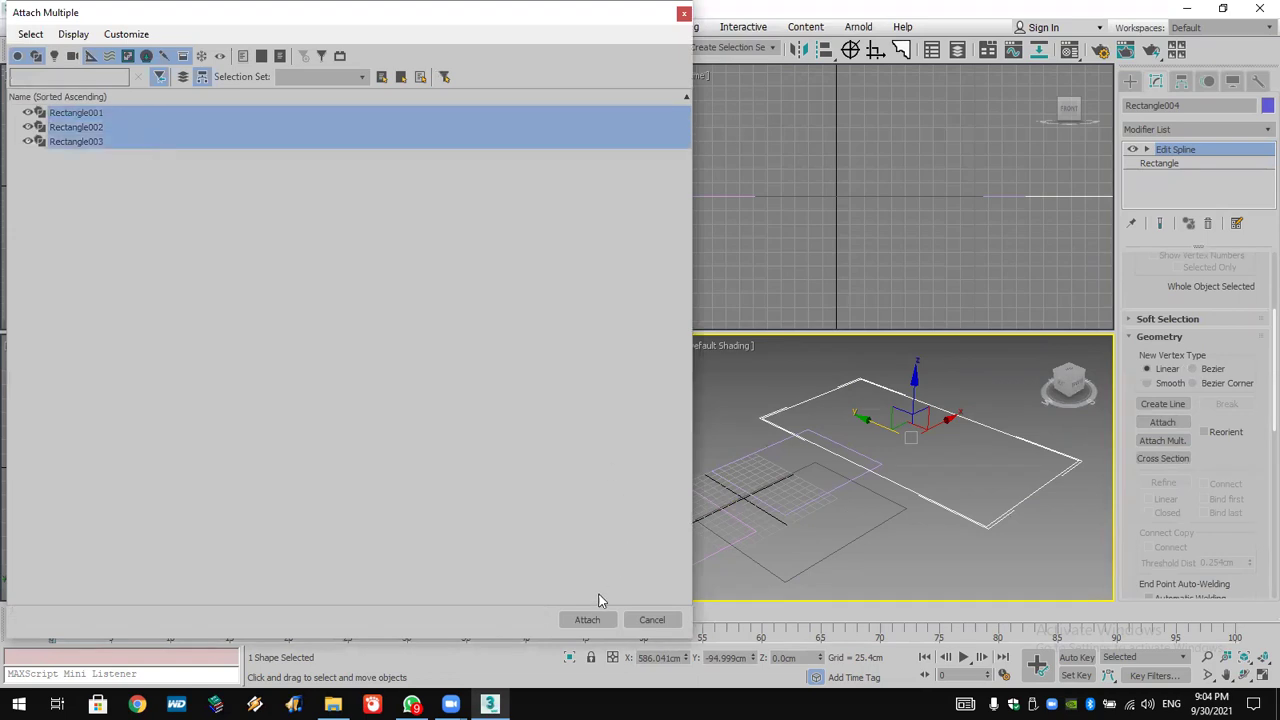
{"action": "left_click", "coordinate": [590, 619]}
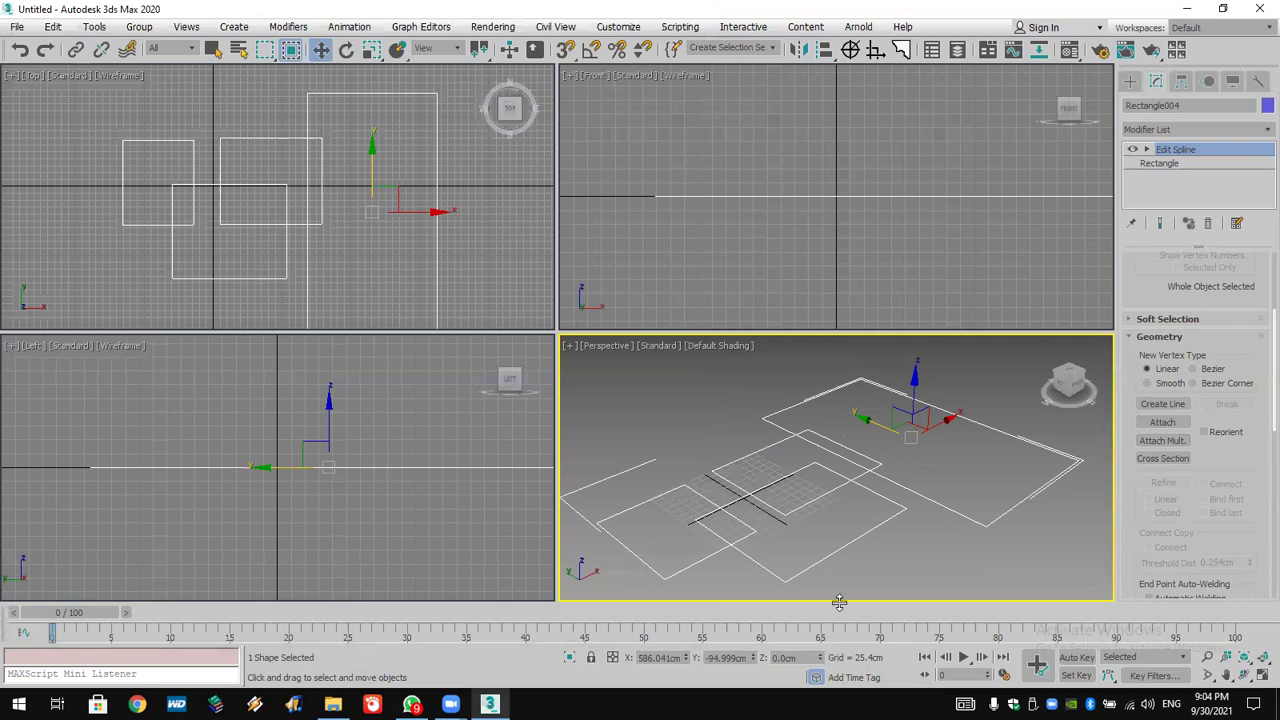
{"action": "middle_click_drag", "start_coordinate": [839, 602], "coordinate": [851, 546]}
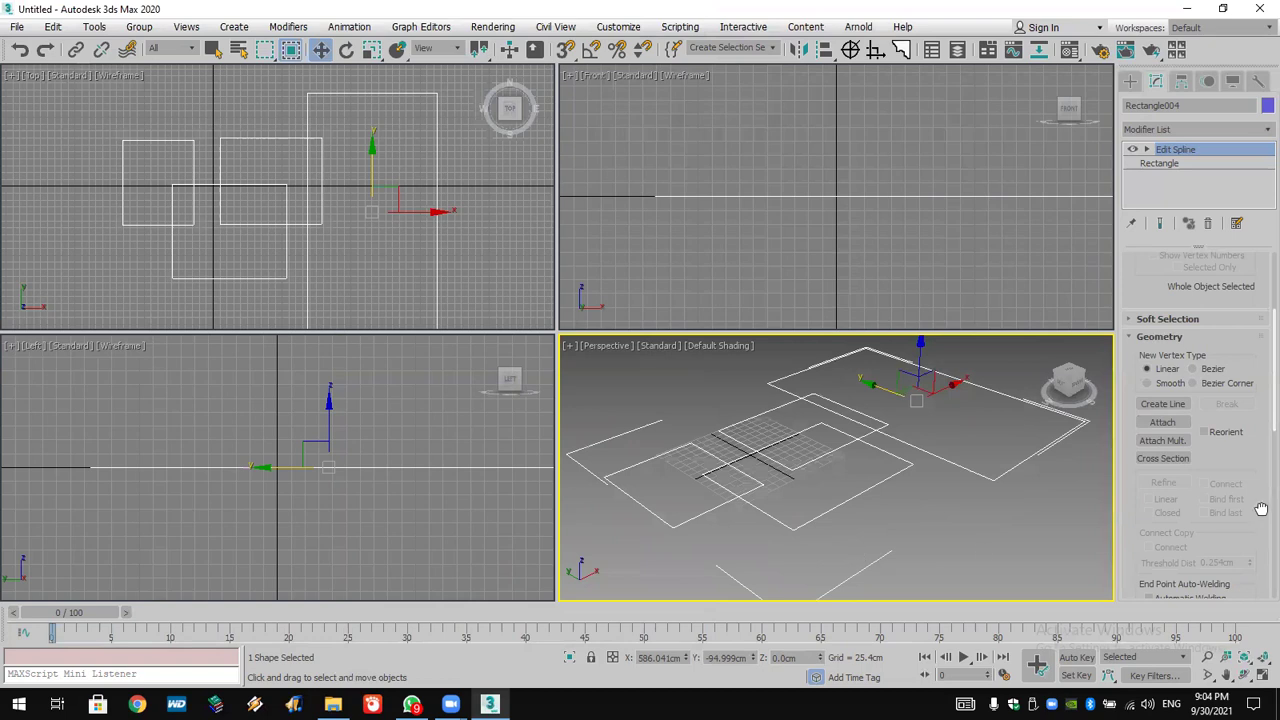
Expand the Edit Spline modifier's sub-object levels and work through Vertex and Segment to activate the Spline level.
{"action": "scroll", "coordinate": [1261, 509], "scroll_direction": "down", "scroll_amount": 5}
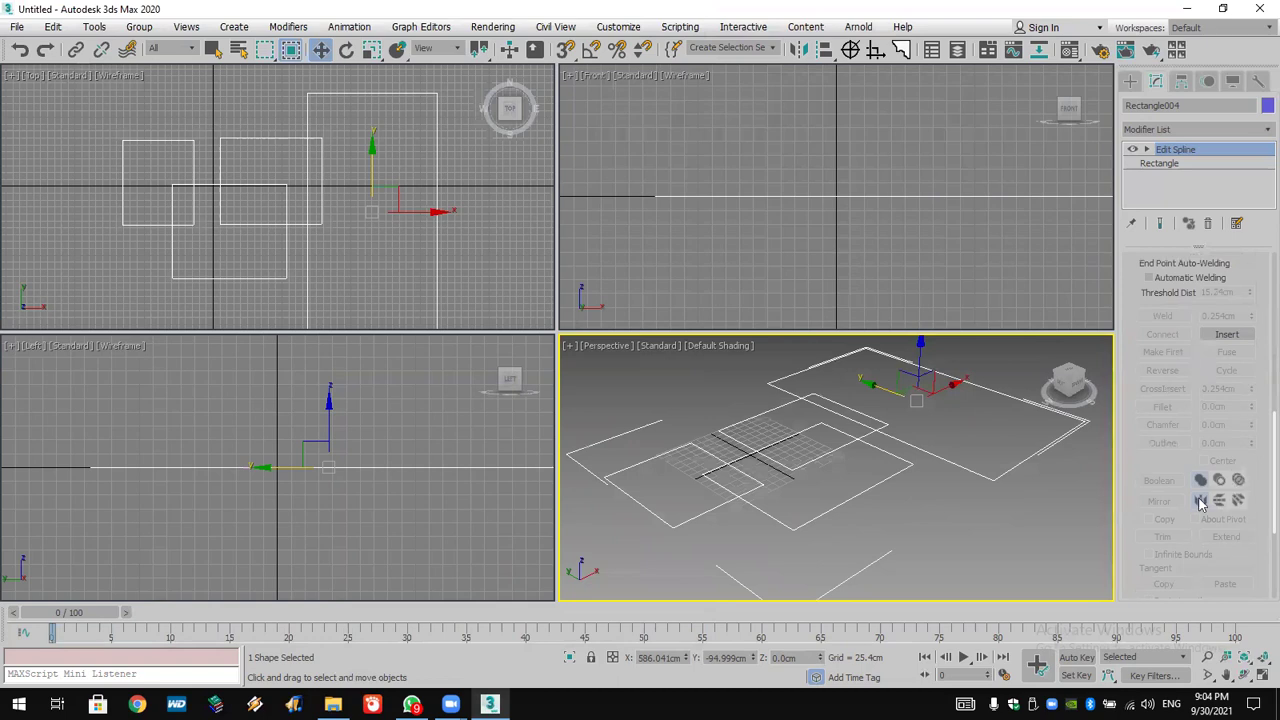
{"action": "left_click", "coordinate": [1146, 150]}
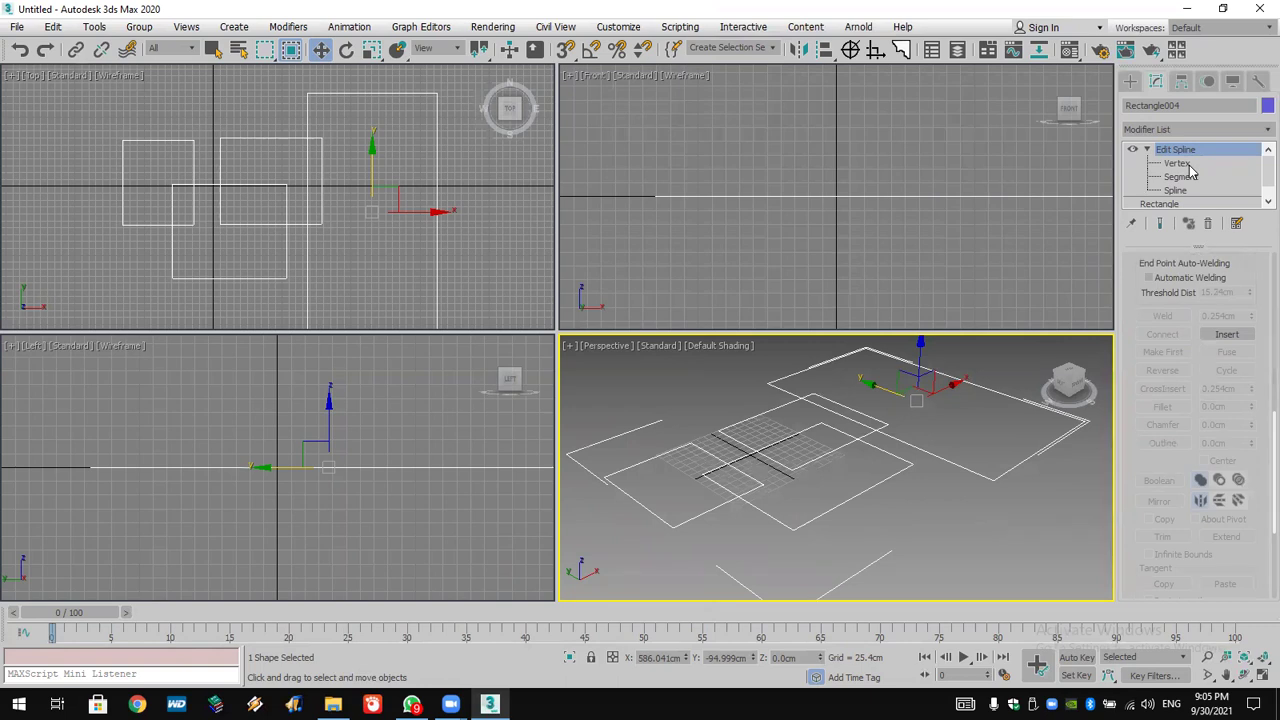
{"action": "left_click", "coordinate": [1188, 167]}
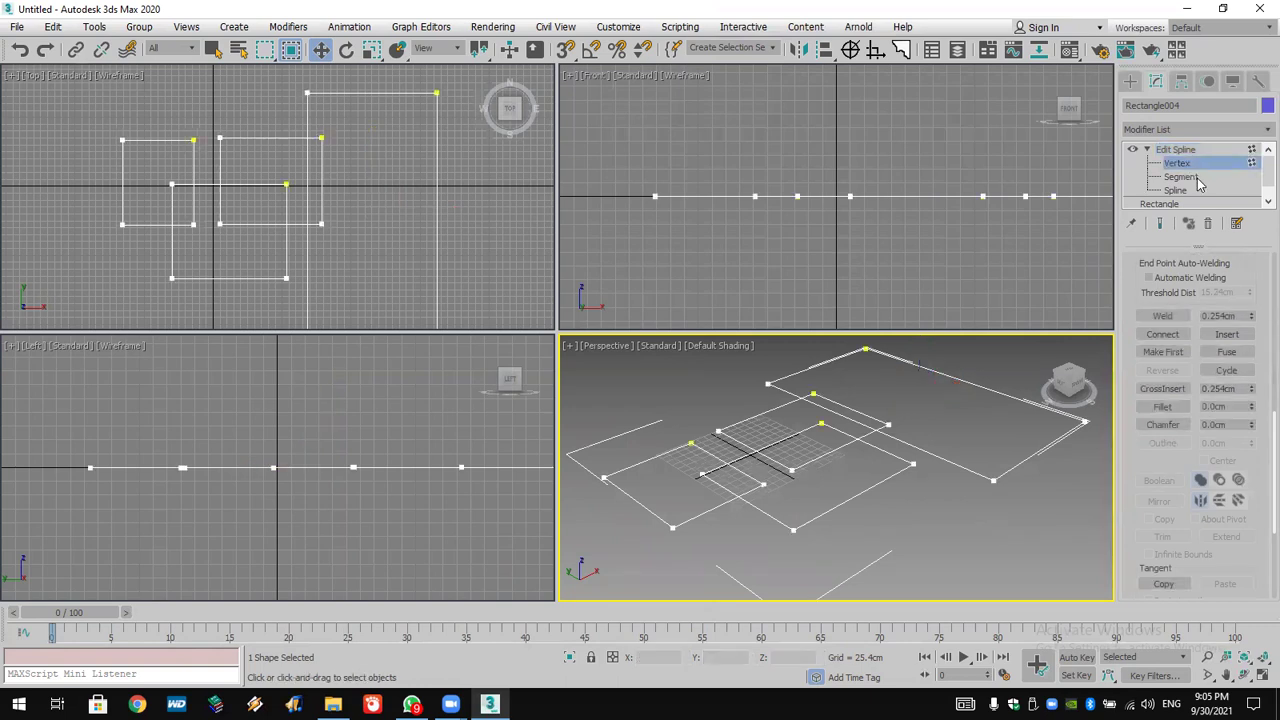
{"action": "left_click", "coordinate": [1198, 178]}
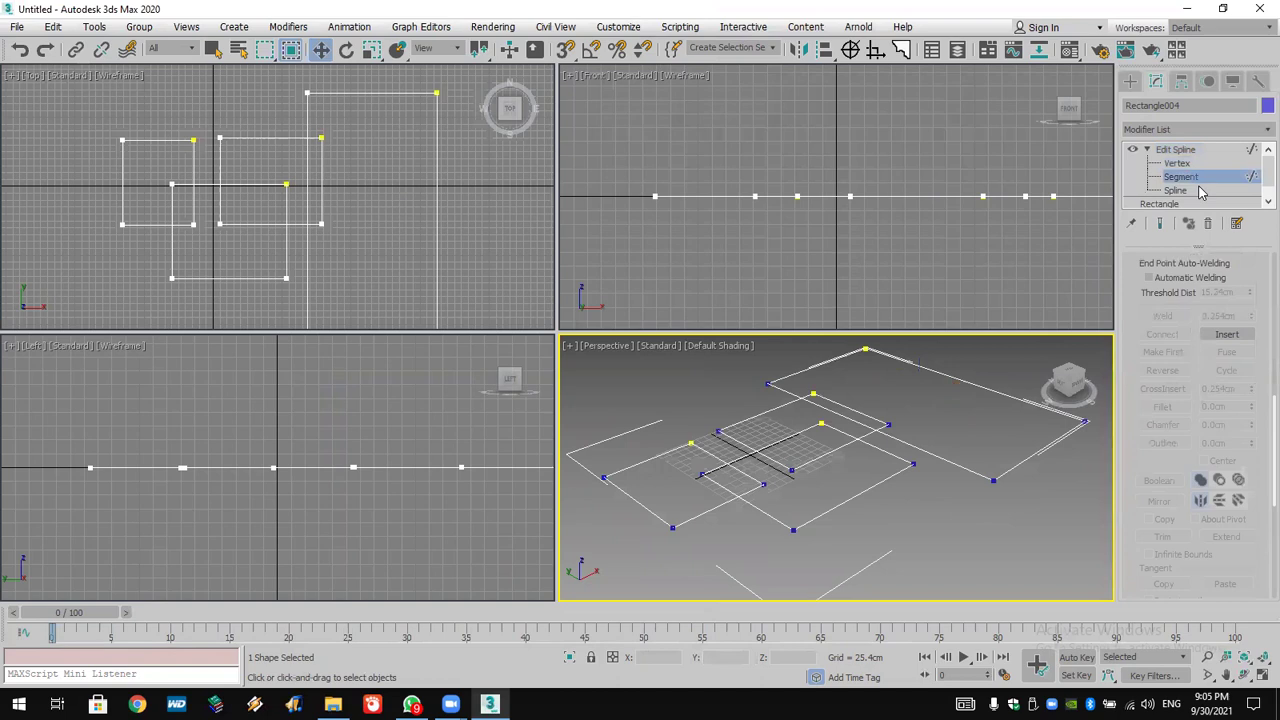
{"action": "left_click", "coordinate": [1201, 191]}
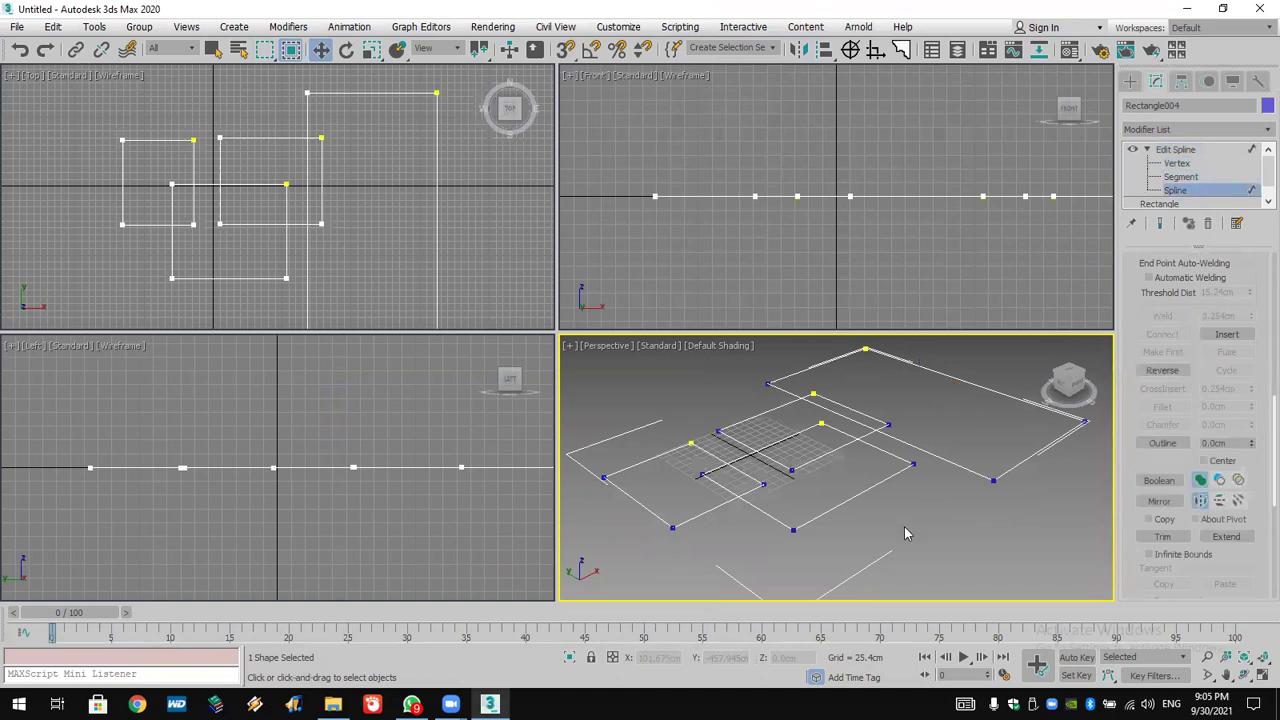
Try a Boolean union of the largest rectangle's spline with the lower-middle rectangle's spline.
{"action": "left_click", "coordinate": [954, 463]}
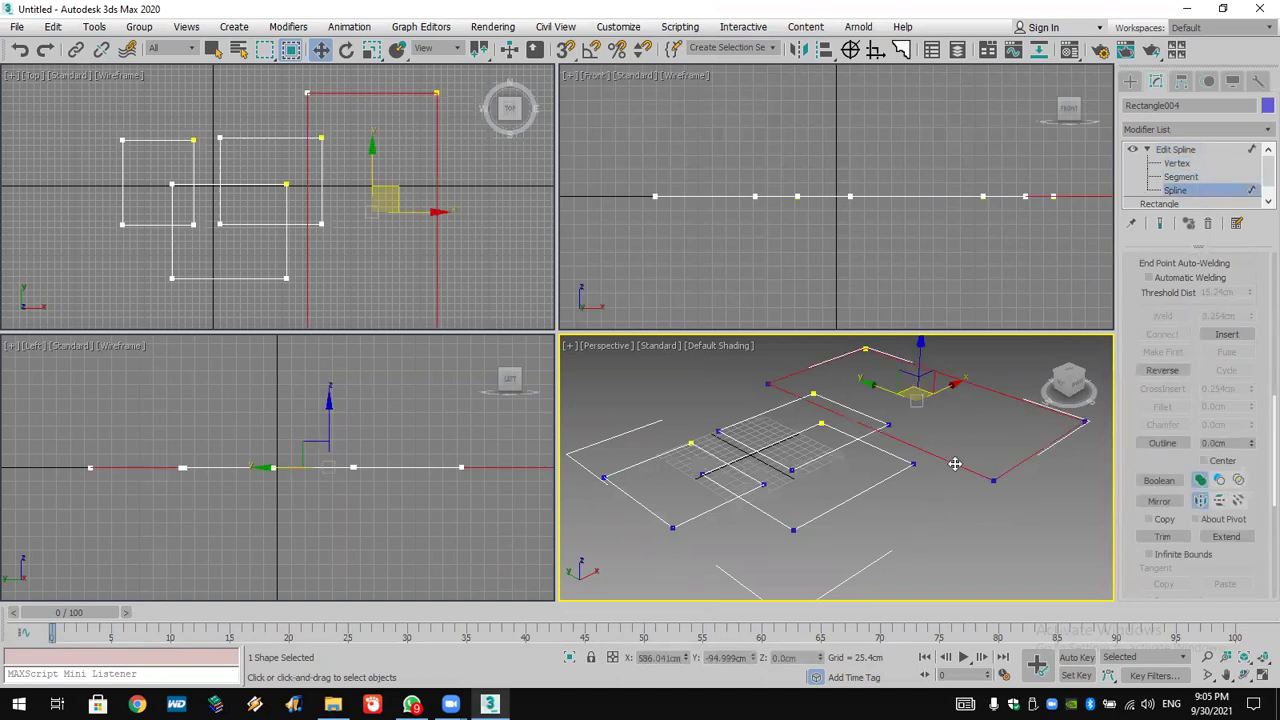
{"action": "left_click", "coordinate": [1155, 481]}
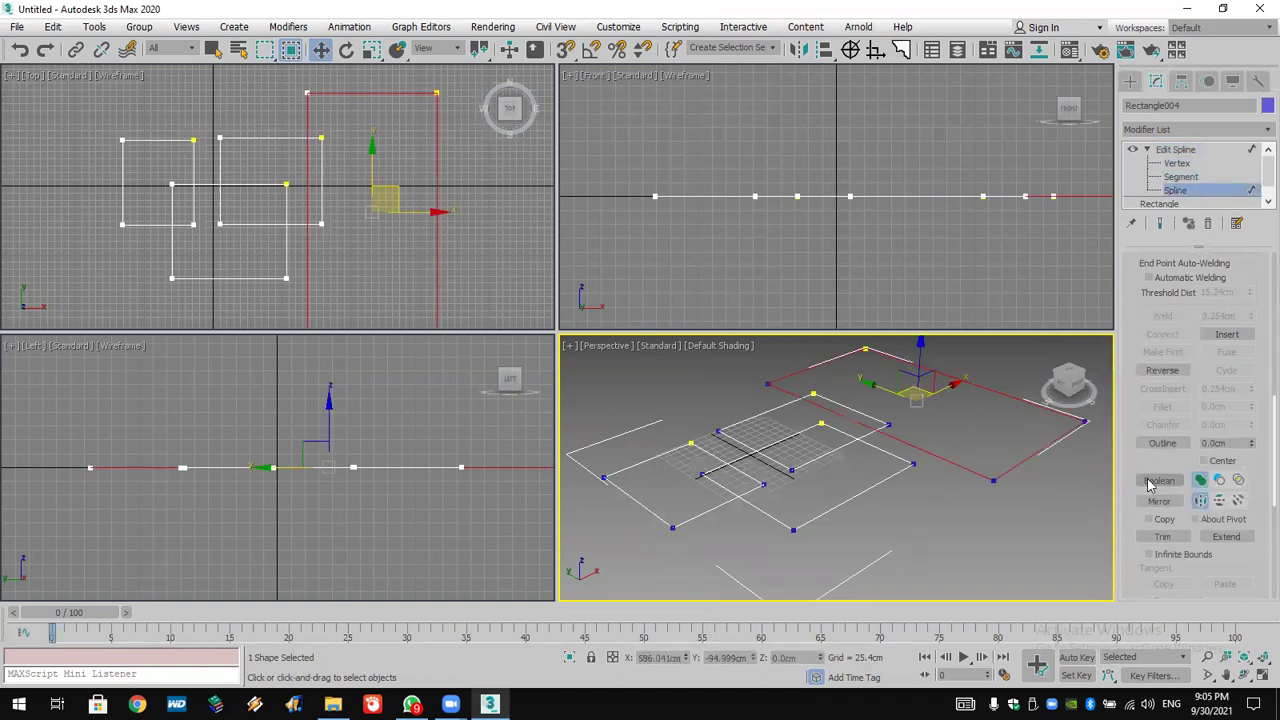
{"action": "left_click", "coordinate": [888, 477]}
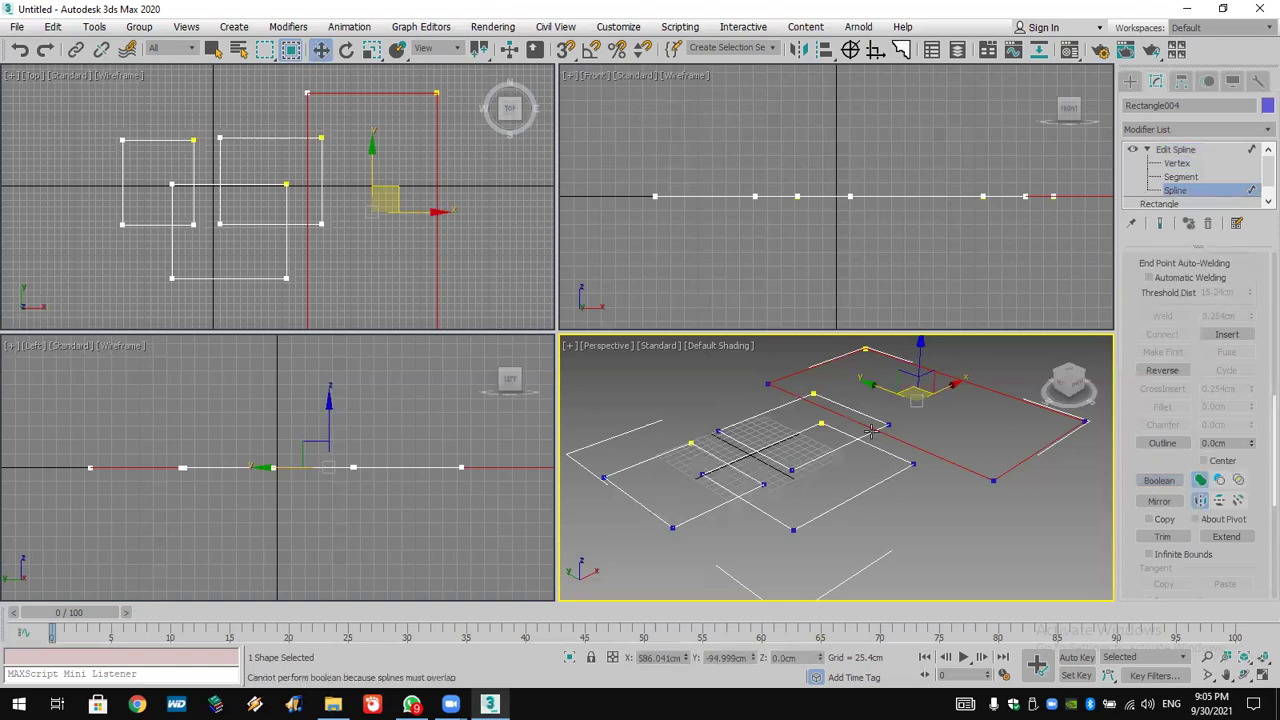
{"action": "left_click", "coordinate": [872, 430]}
Combine the lower-middle rectangle with the overlapping rectangle beside it using a Boolean union.
{"action": "left_click", "coordinate": [883, 478]}
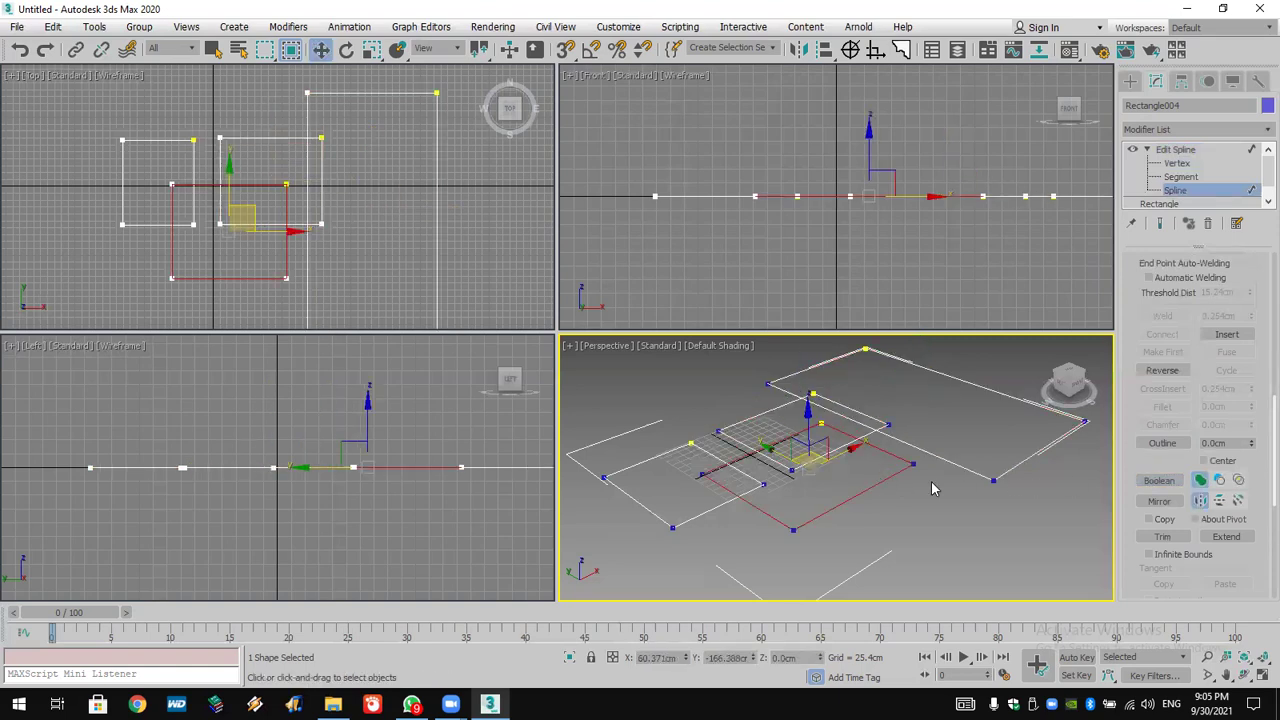
{"action": "left_click", "coordinate": [1156, 483]}
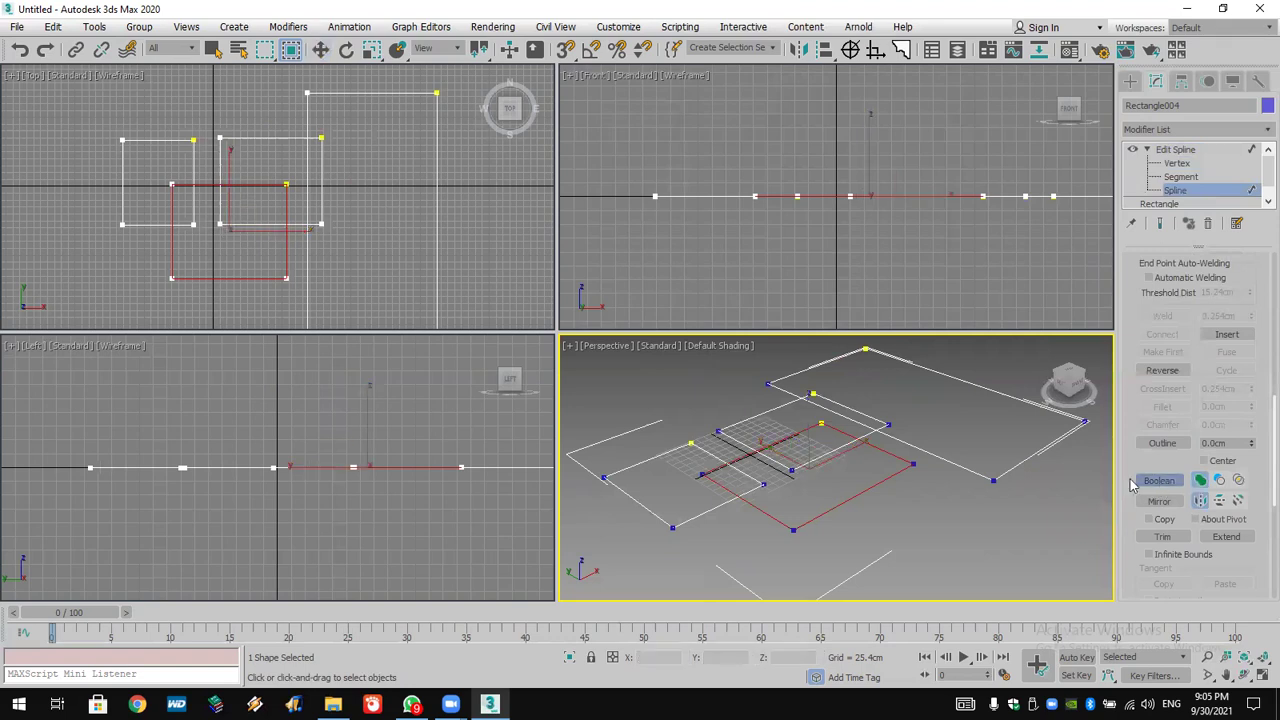
{"action": "left_click", "coordinate": [868, 436]}
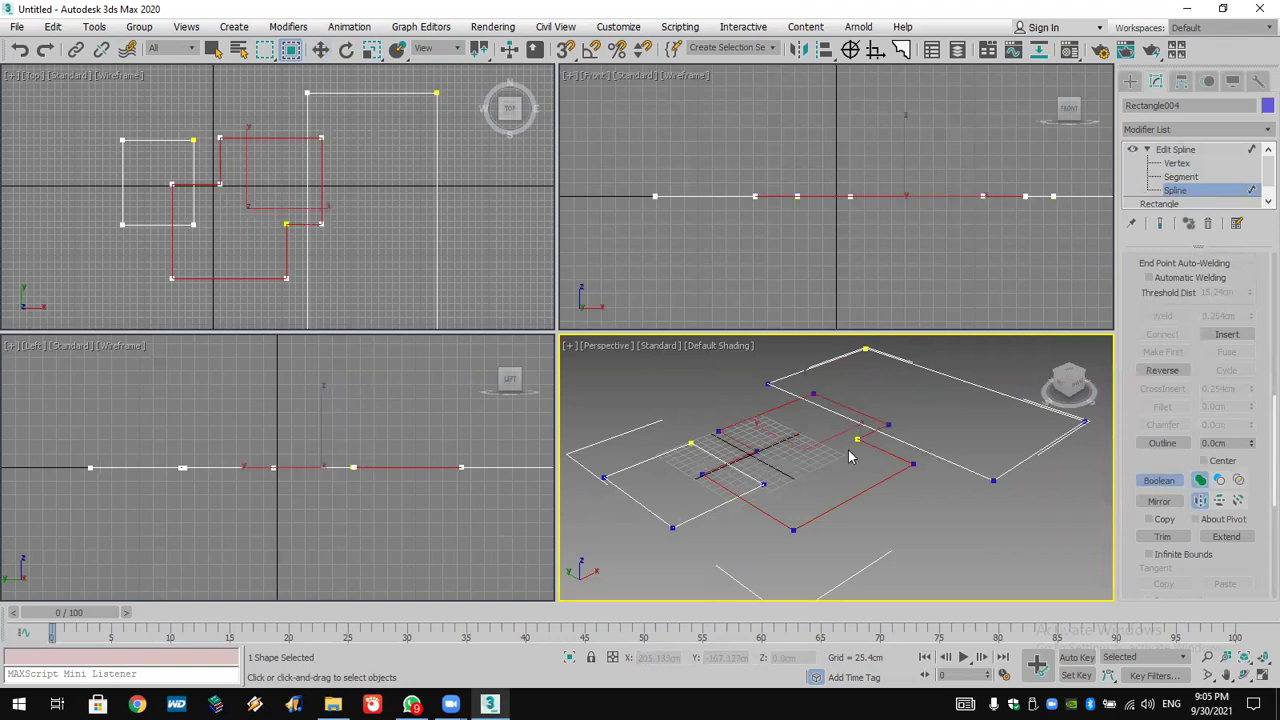
Trim the overlapping inner segments where the merged outline crosses the largest and the smallest rectangles, leaving one outer contour.
{"action": "left_click", "coordinate": [1160, 537]}
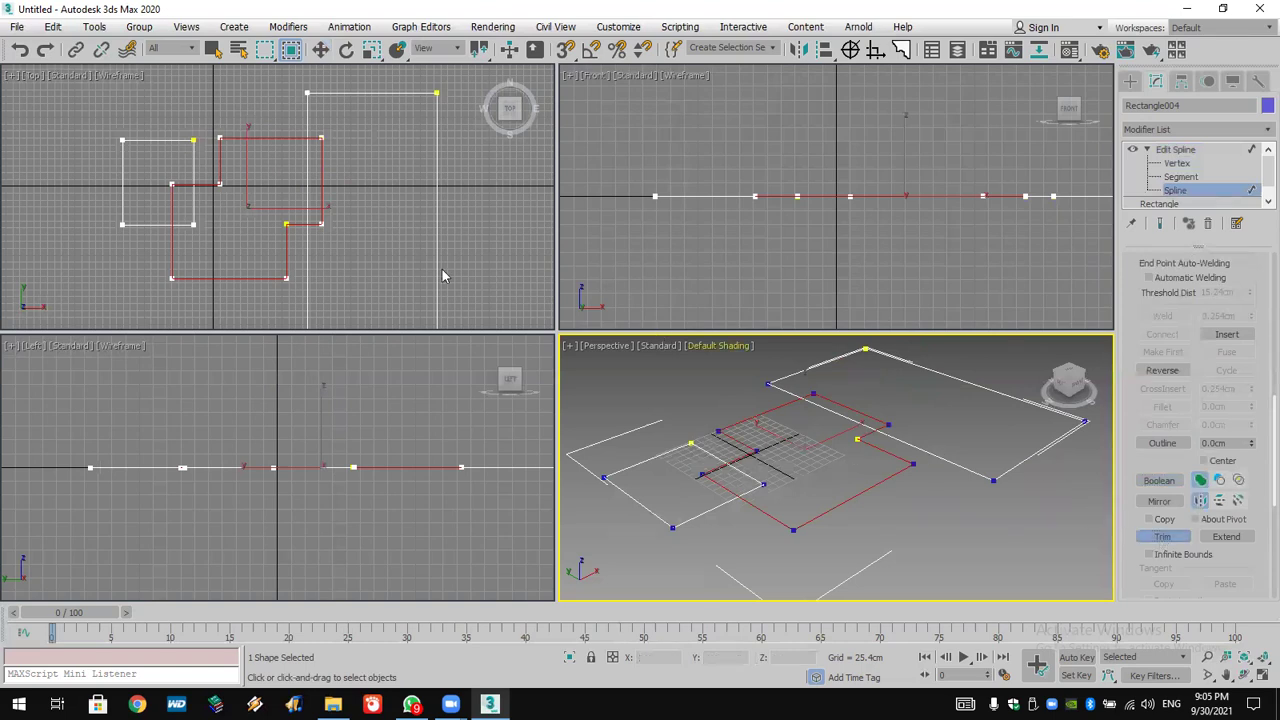
{"action": "left_click", "coordinate": [314, 188]}
{"action": "left_click", "coordinate": [322, 180]}
{"action": "left_click", "coordinate": [193, 209]}
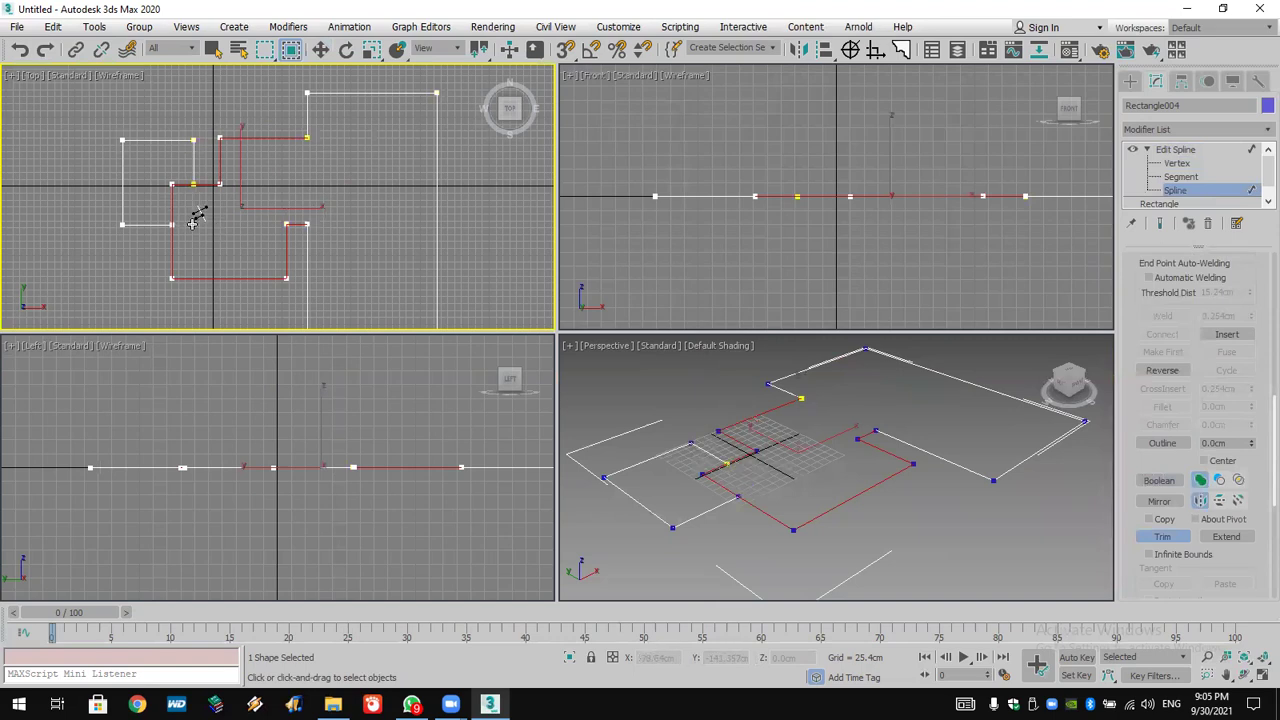
{"action": "left_click", "coordinate": [173, 200]}
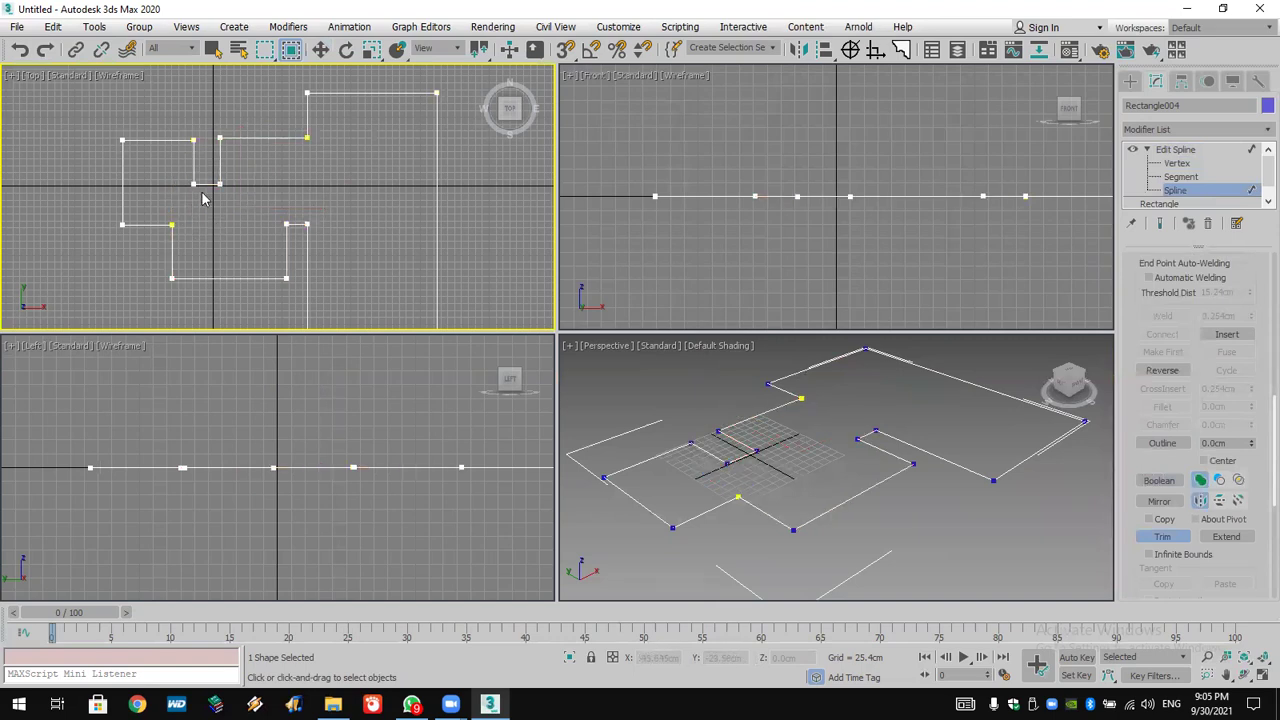
Switch to the Vertex level, select all vertices of the trimmed outline and weld them.
{"action": "middle_click_drag", "start_coordinate": [203, 236], "coordinate": [190, 233]}
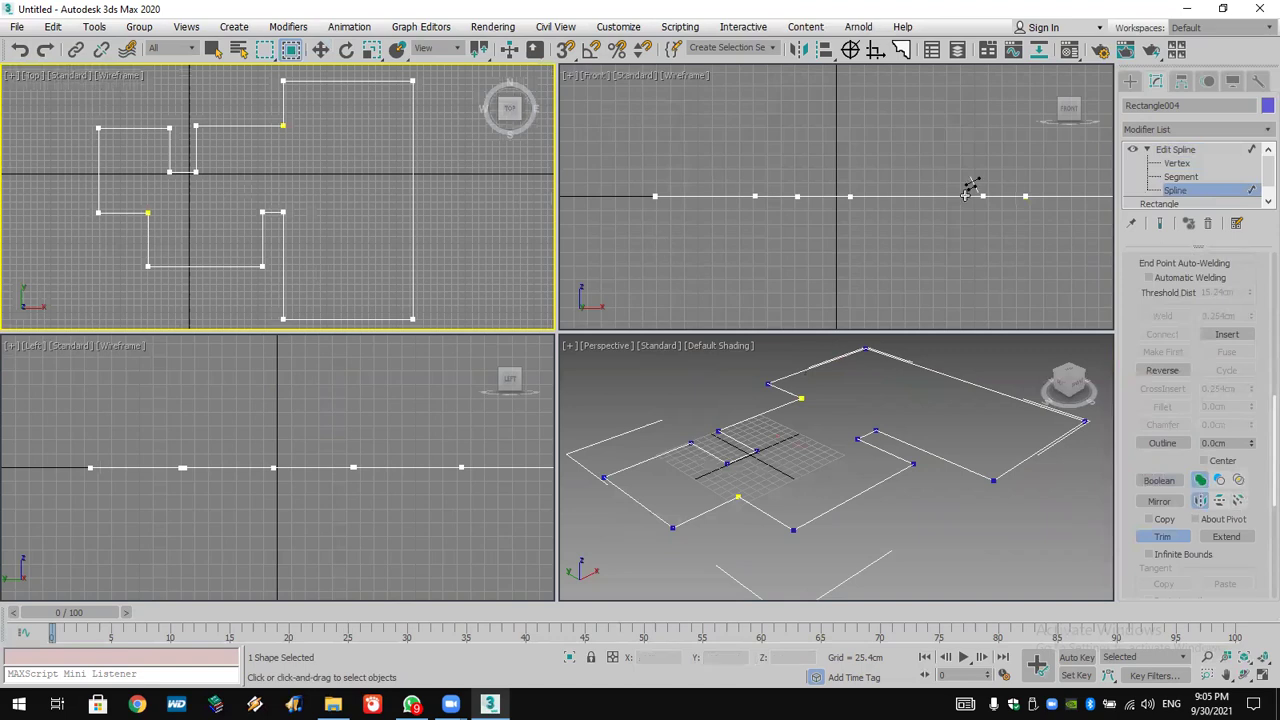
{"action": "left_click", "coordinate": [1176, 162]}
{"action": "scroll", "coordinate": [512, 178], "scroll_direction": "down", "scroll_amount": 5}
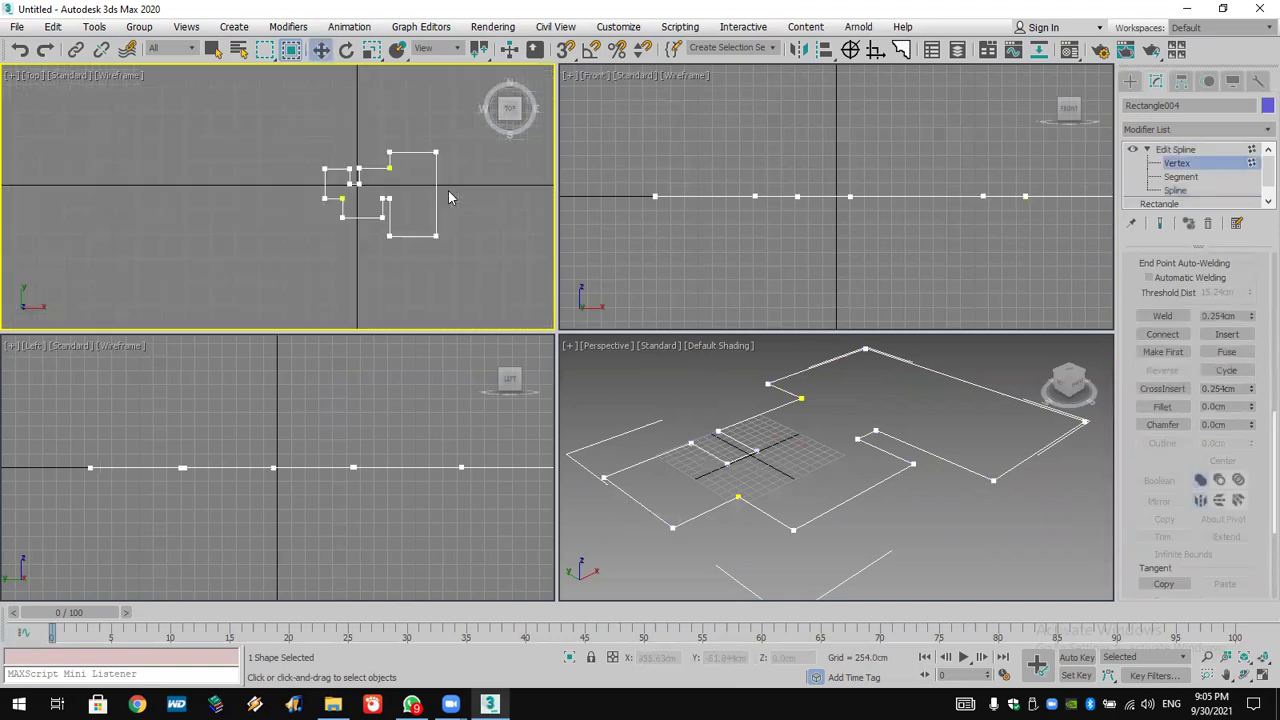
{"action": "middle_click_drag", "start_coordinate": [380, 205], "coordinate": [300, 205]}
{"action": "left_click_drag", "start_coordinate": [412, 122], "coordinate": [222, 302]}
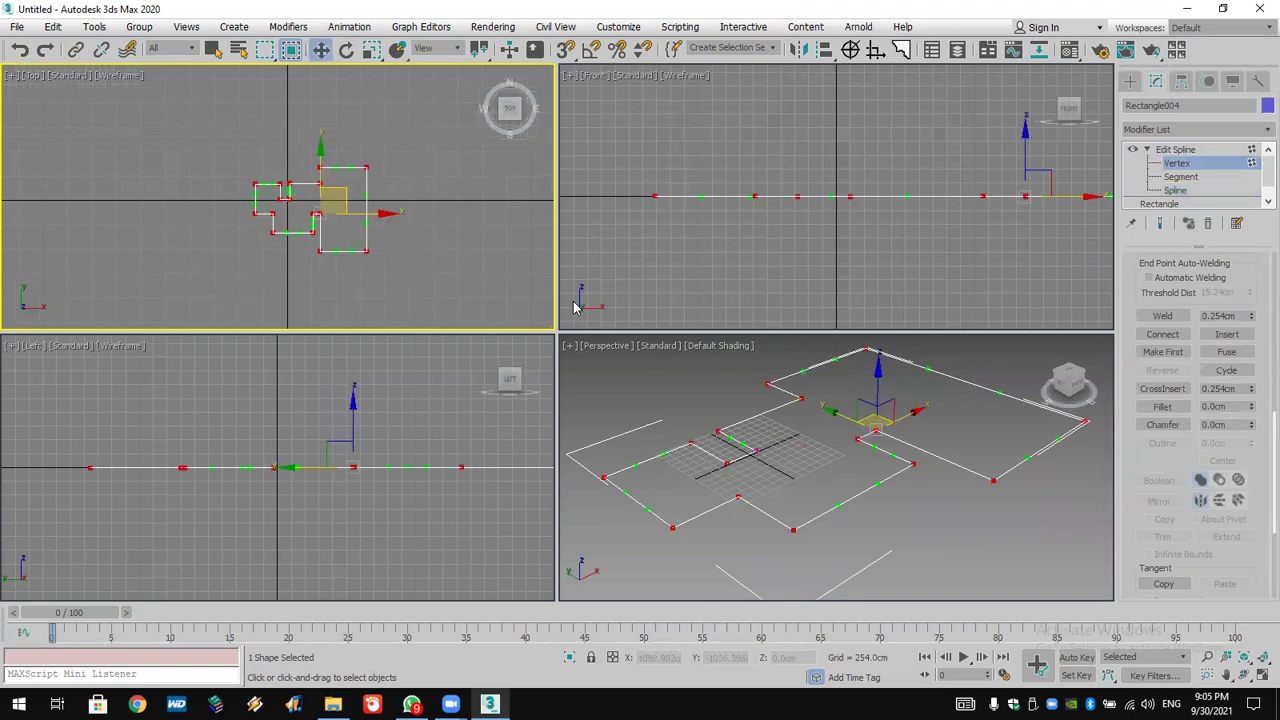
{"action": "left_click", "coordinate": [1163, 316]}
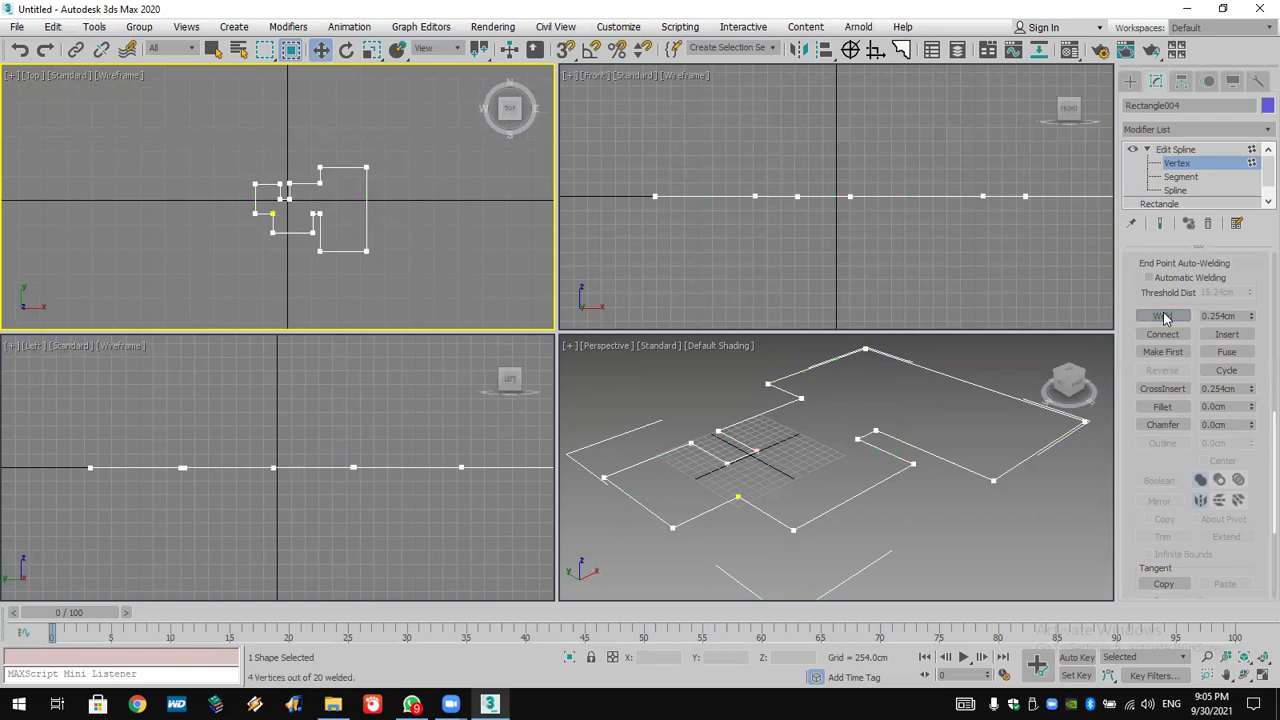
Select every vertex of the outline again in the top view and try a second weld.
{"action": "scroll", "coordinate": [367, 217], "scroll_direction": "down", "scroll_amount": 1}
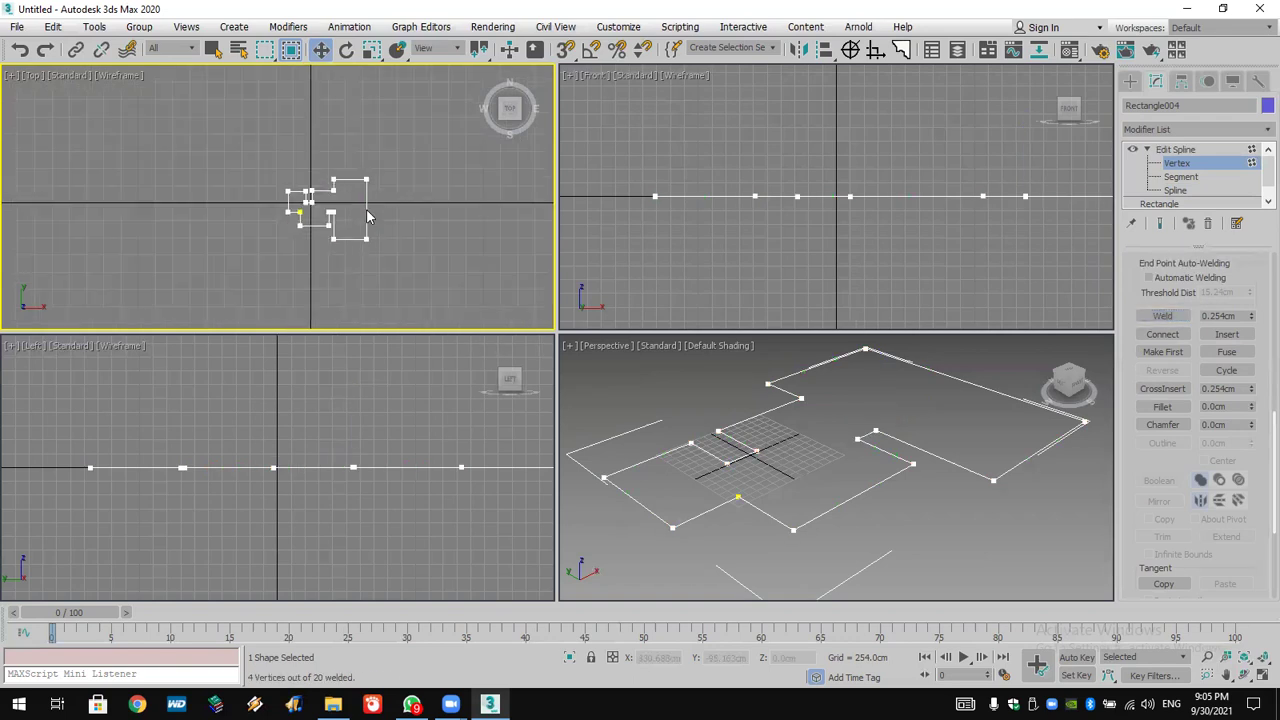
{"action": "scroll", "coordinate": [367, 217], "scroll_direction": "up", "scroll_amount": 4}
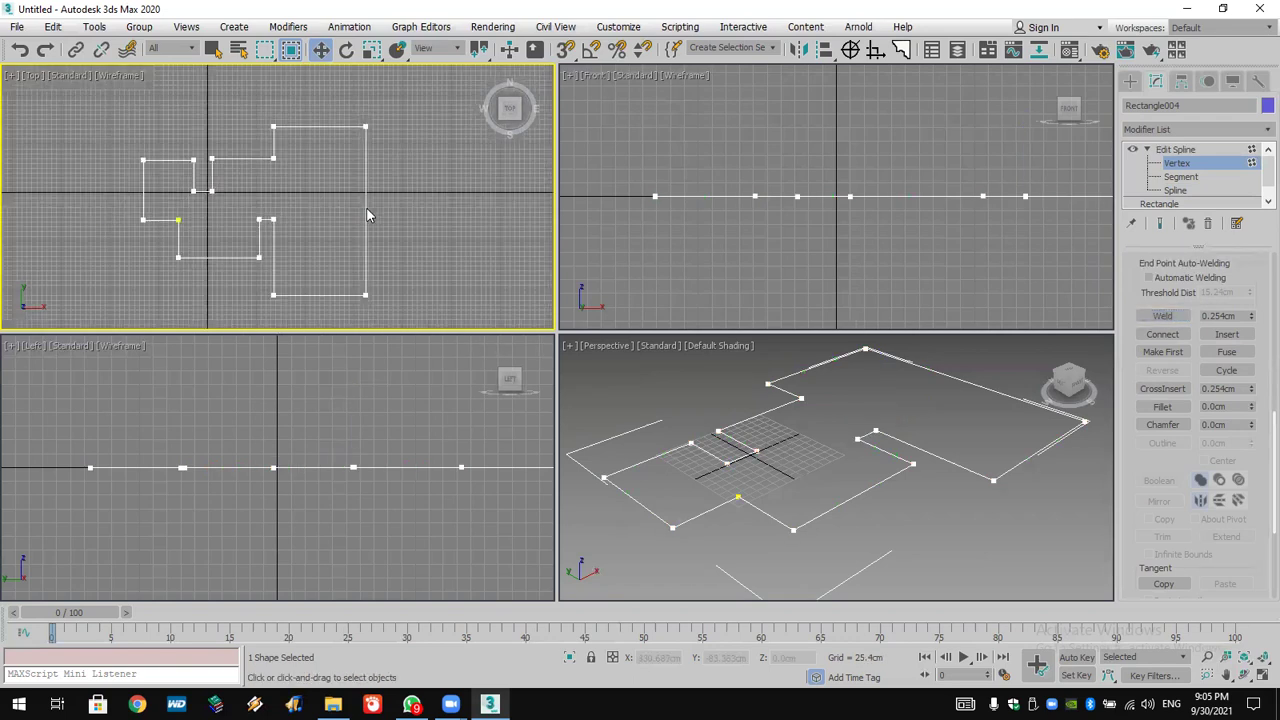
{"action": "middle_click_drag", "start_coordinate": [379, 197], "coordinate": [392, 186]}
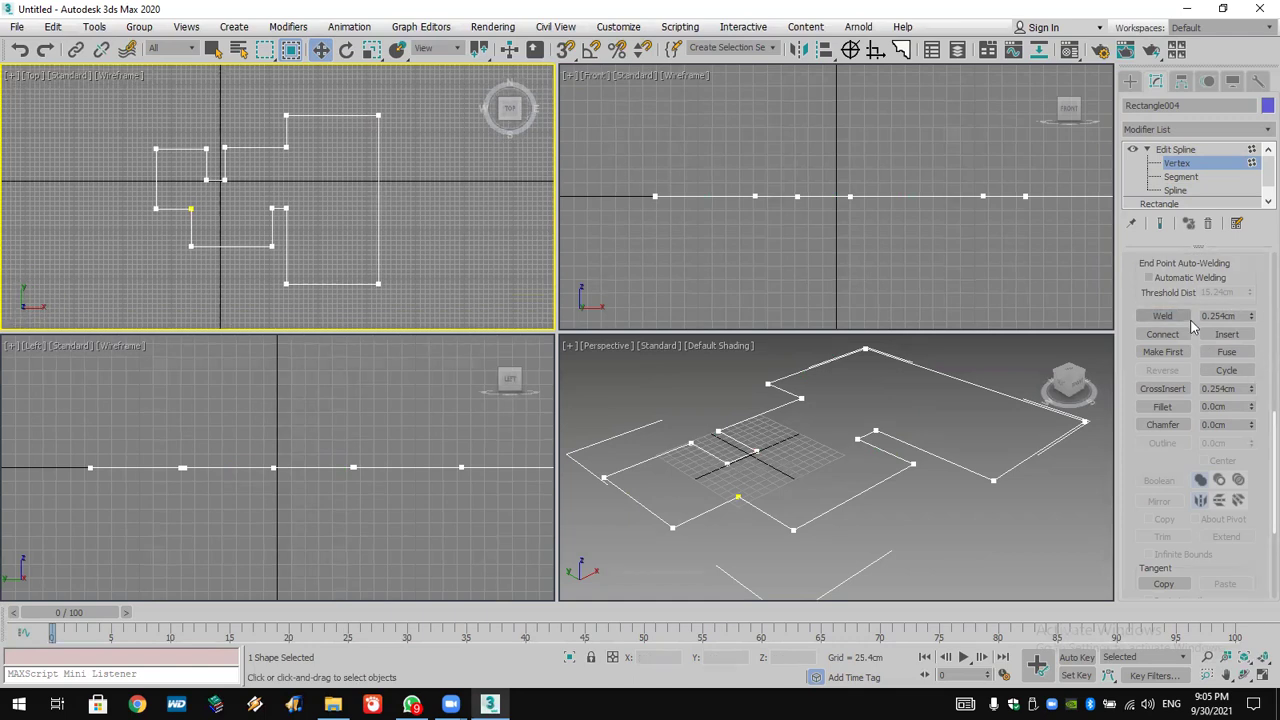
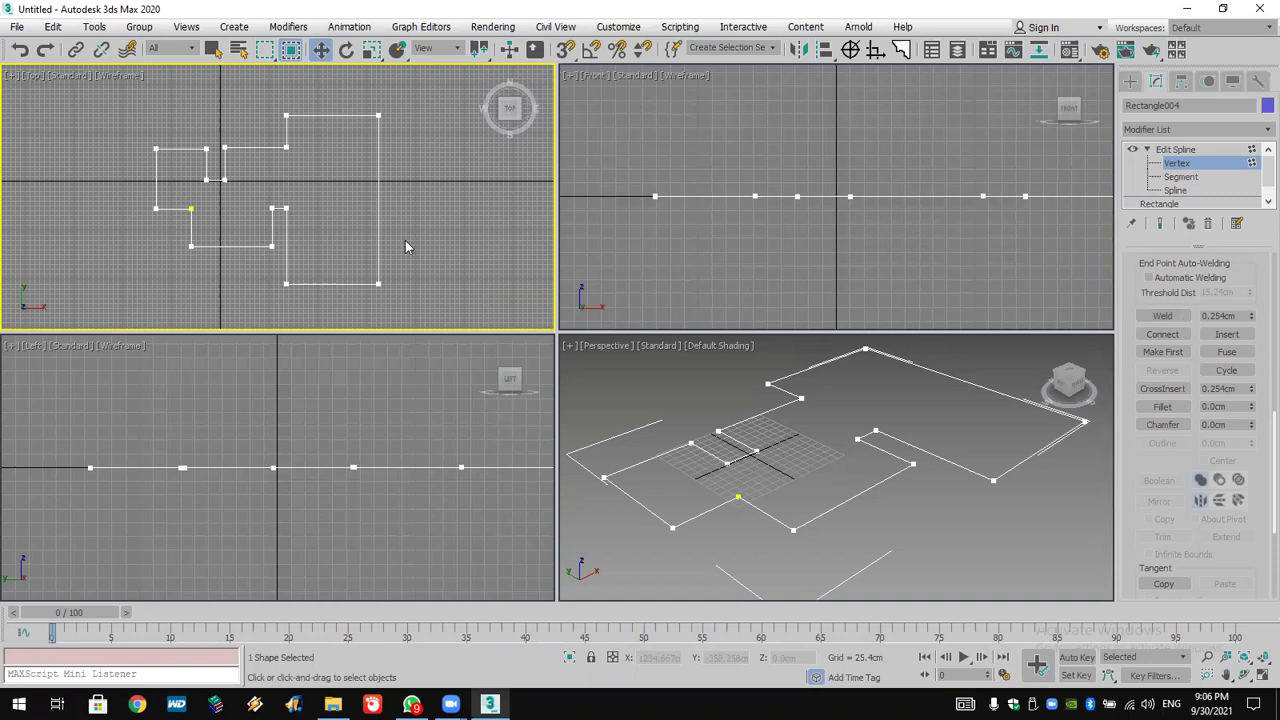
{"action": "left_click_drag", "start_coordinate": [411, 92], "coordinate": [42, 378]}
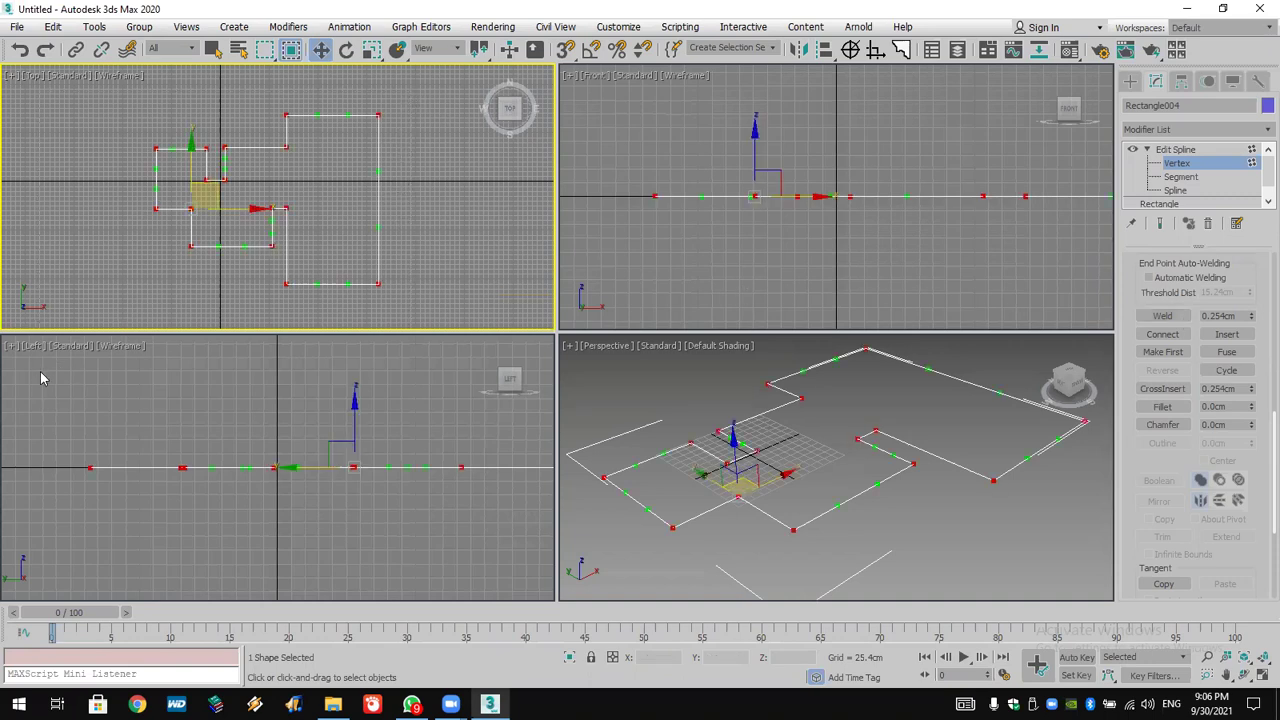
{"action": "left_click", "coordinate": [190, 245]}
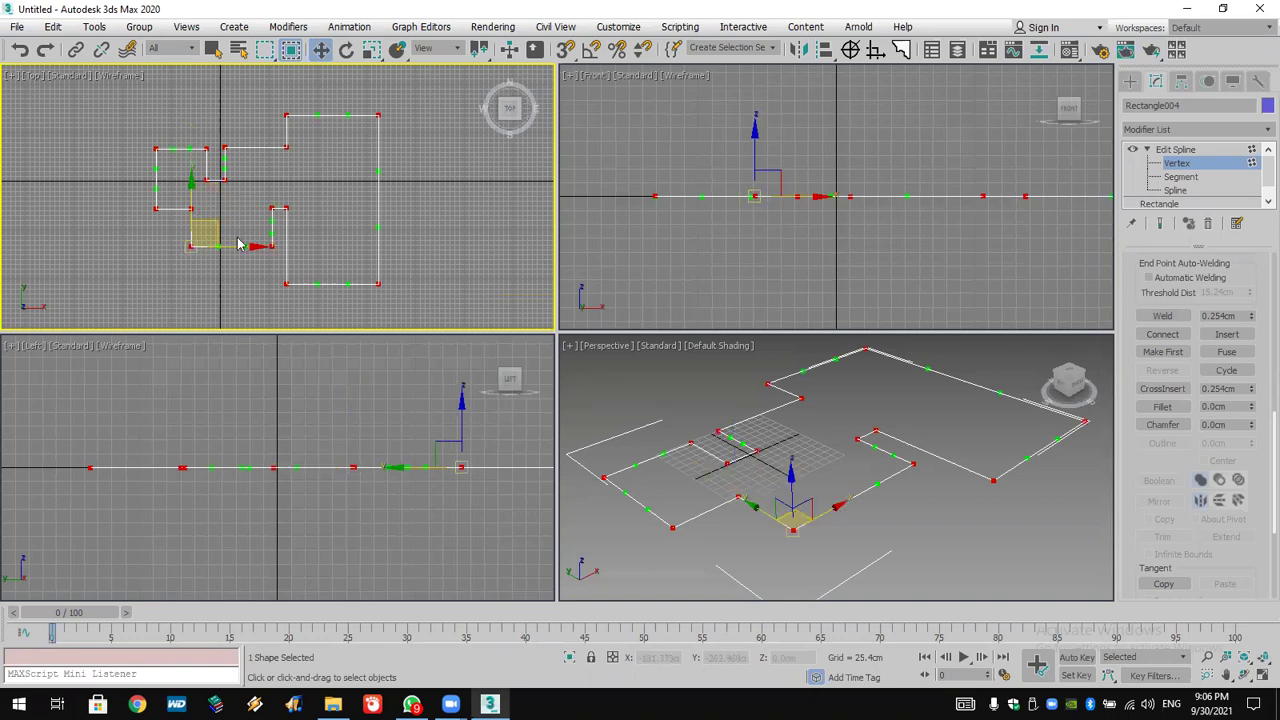
{"action": "left_click", "coordinate": [376, 283]}
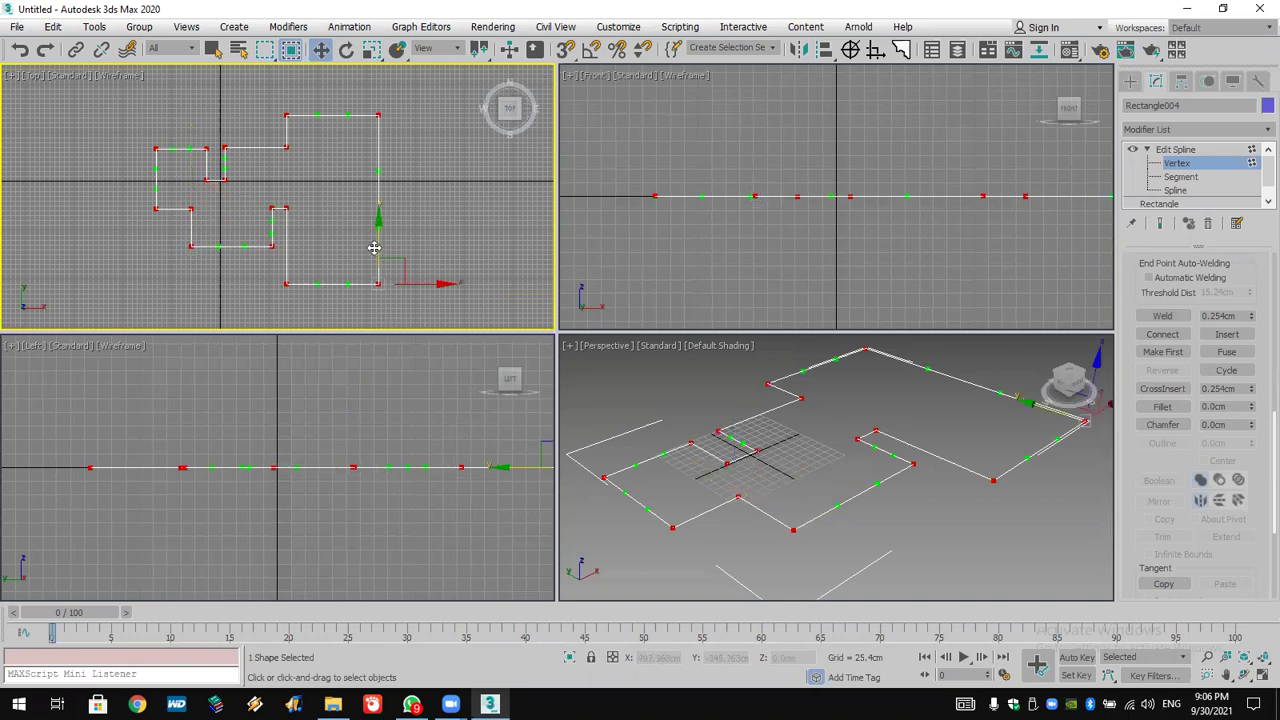
{"action": "left_click", "coordinate": [390, 270]}
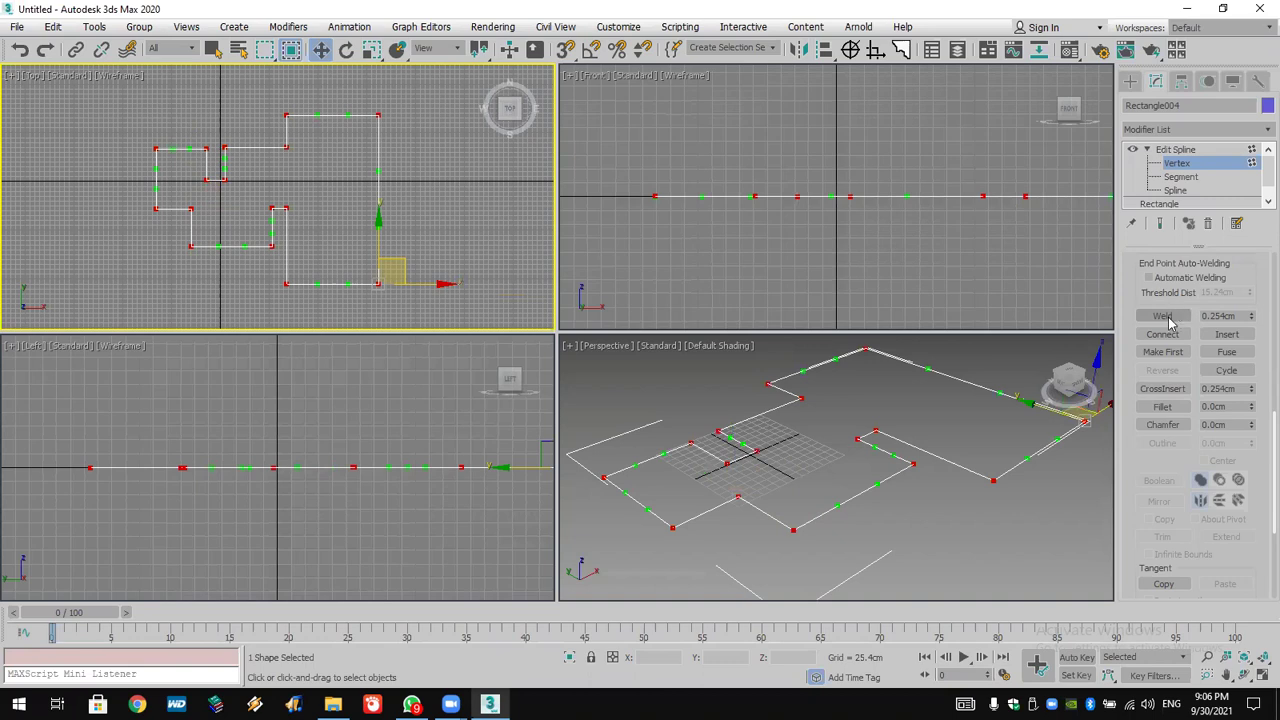
{"action": "left_click", "coordinate": [1164, 317]}
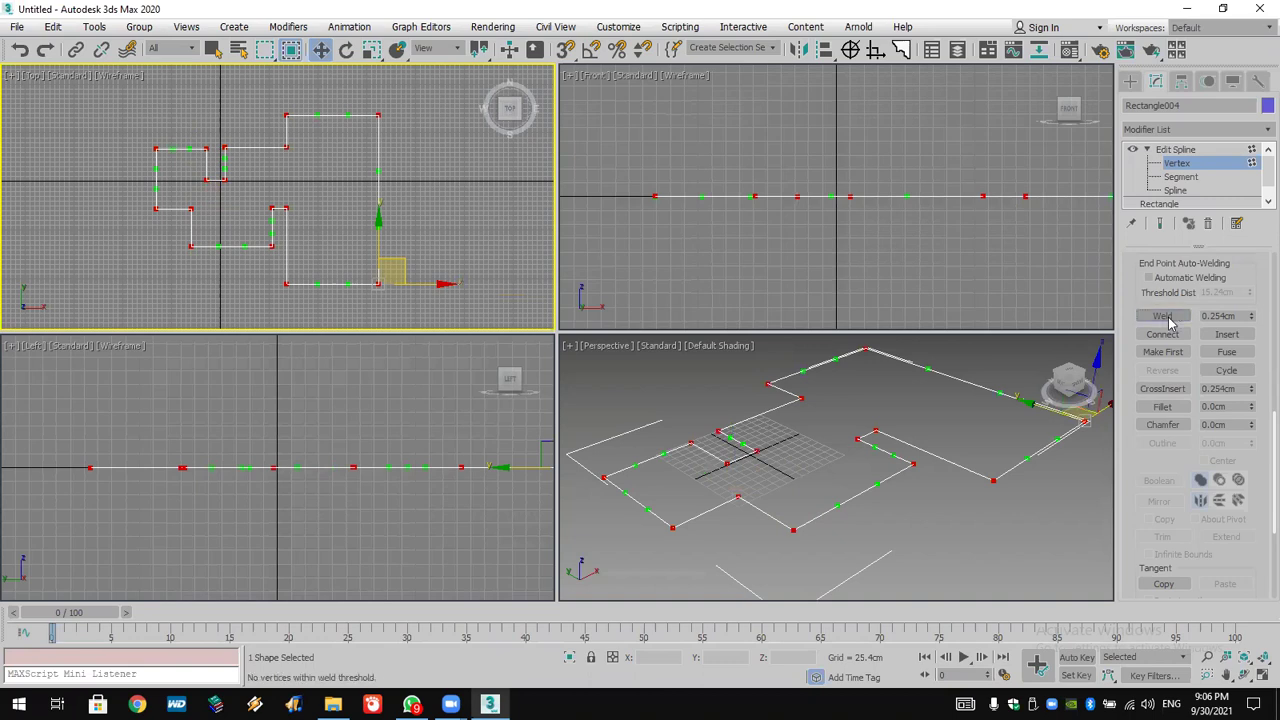
Check the outline's corner vertices one by one in the top view, including those along its lower edges.
{"action": "left_click", "coordinate": [271, 245]}
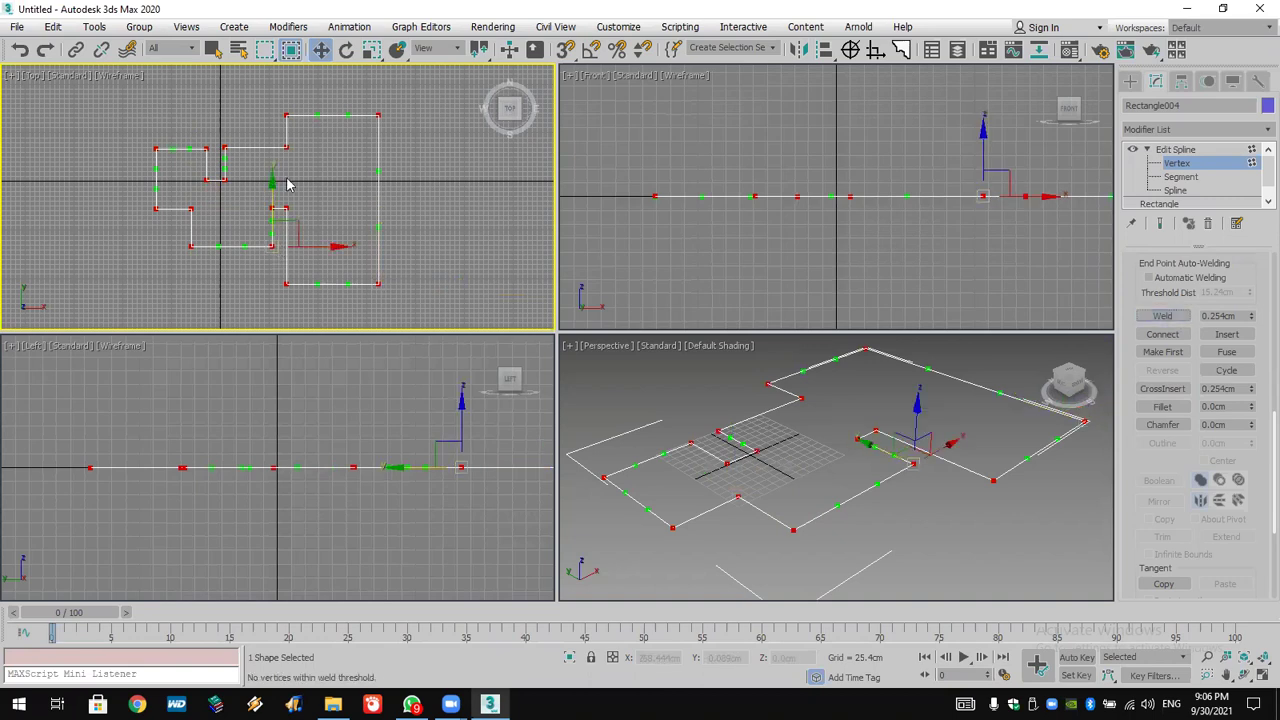
{"action": "left_click", "coordinate": [190, 208]}
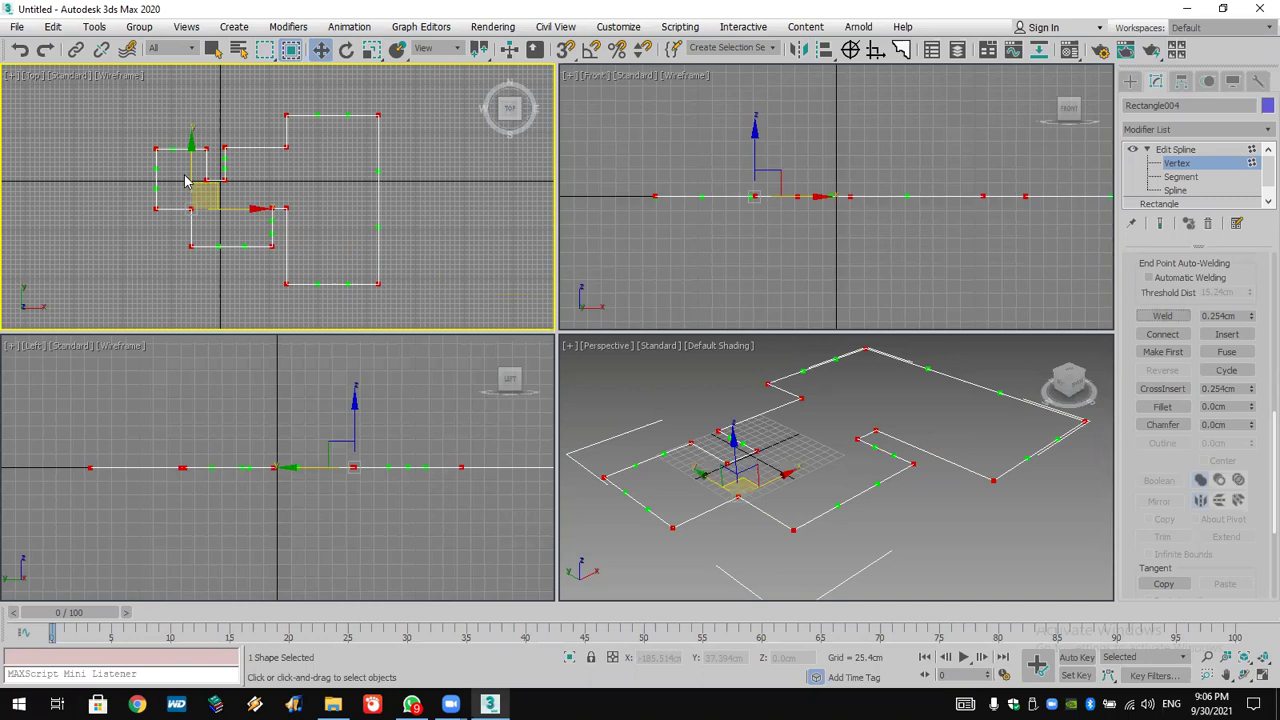
{"action": "left_click", "coordinate": [271, 245]}
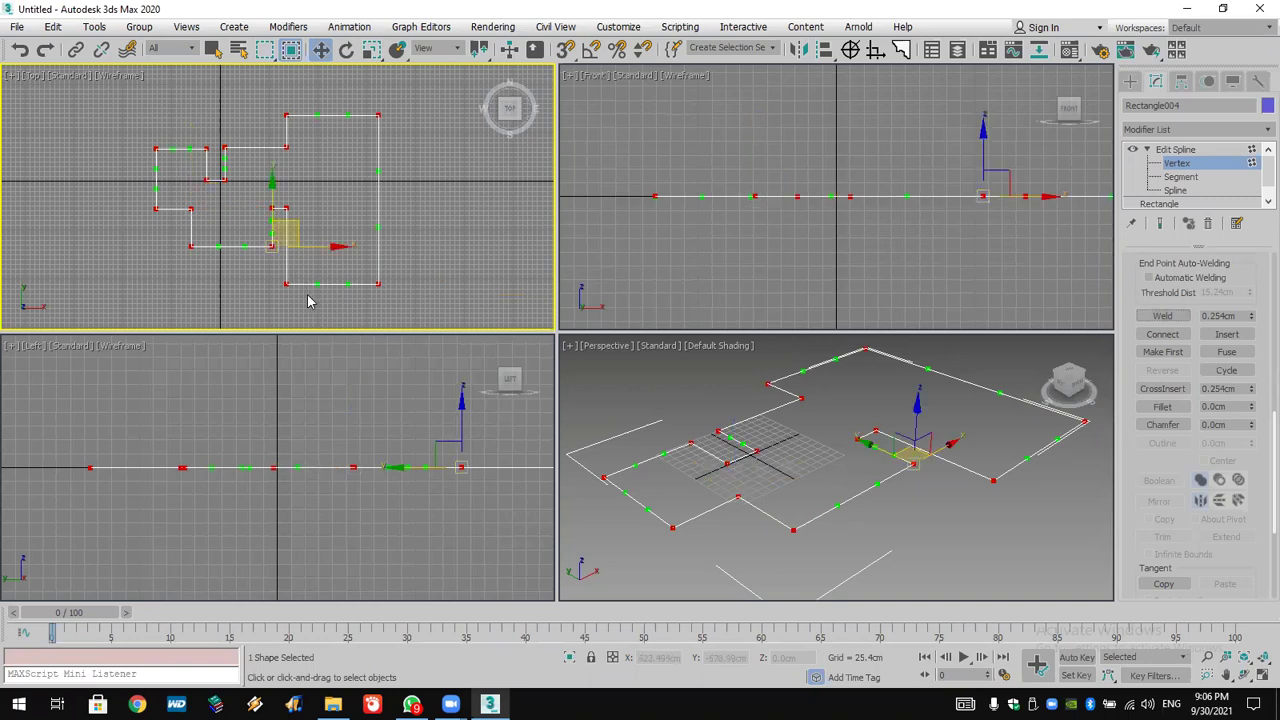
{"action": "left_click", "coordinate": [378, 283]}
{"action": "left_click", "coordinate": [190, 245]}
{"action": "left_click", "coordinate": [287, 283]}
{"action": "left_click", "coordinate": [378, 283]}
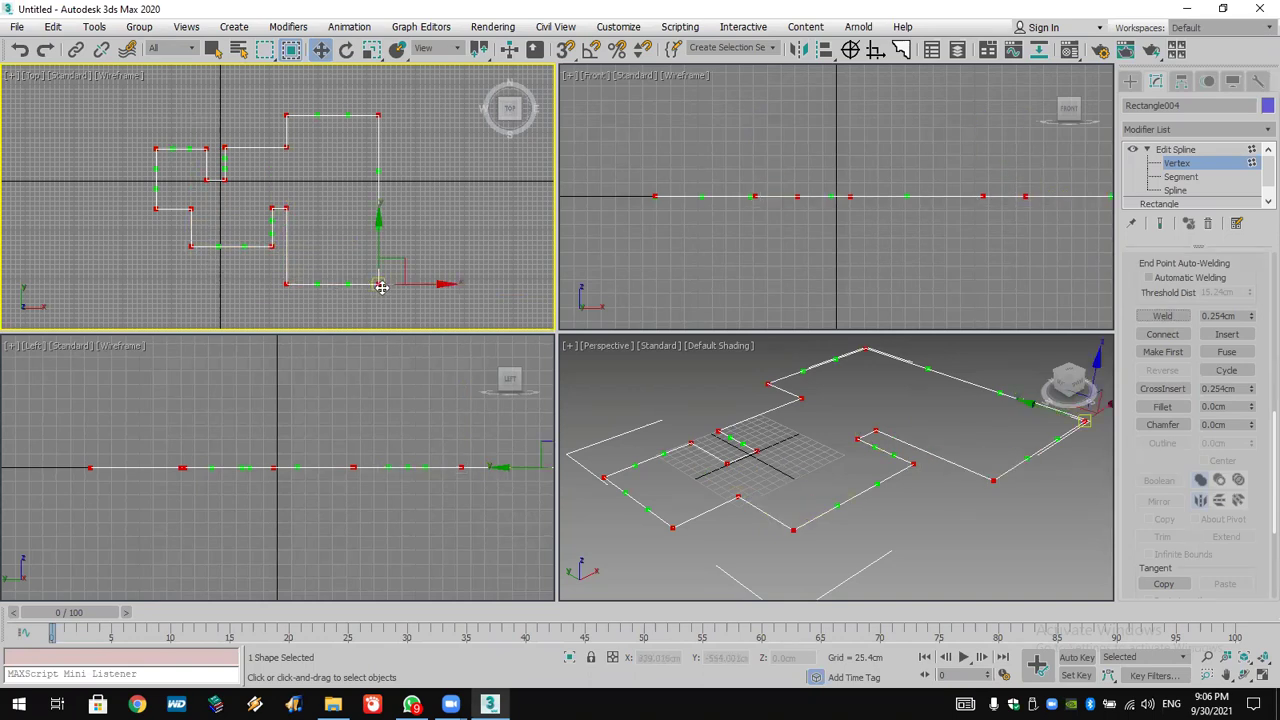
Convert the selected spline vertices to Corner type and maximize the top view.
{"action": "right_click", "coordinate": [381, 293]}
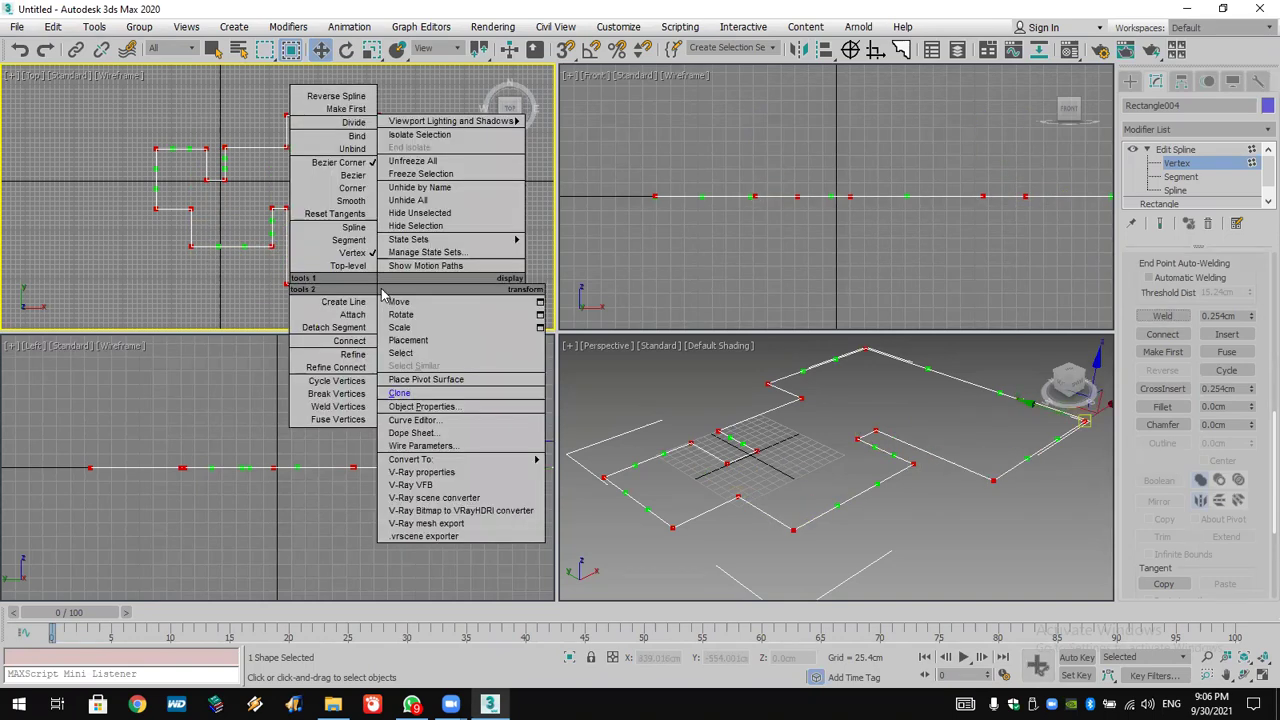
{"action": "left_click", "coordinate": [323, 194]}
{"action": "right_click", "coordinate": [893, 513]}
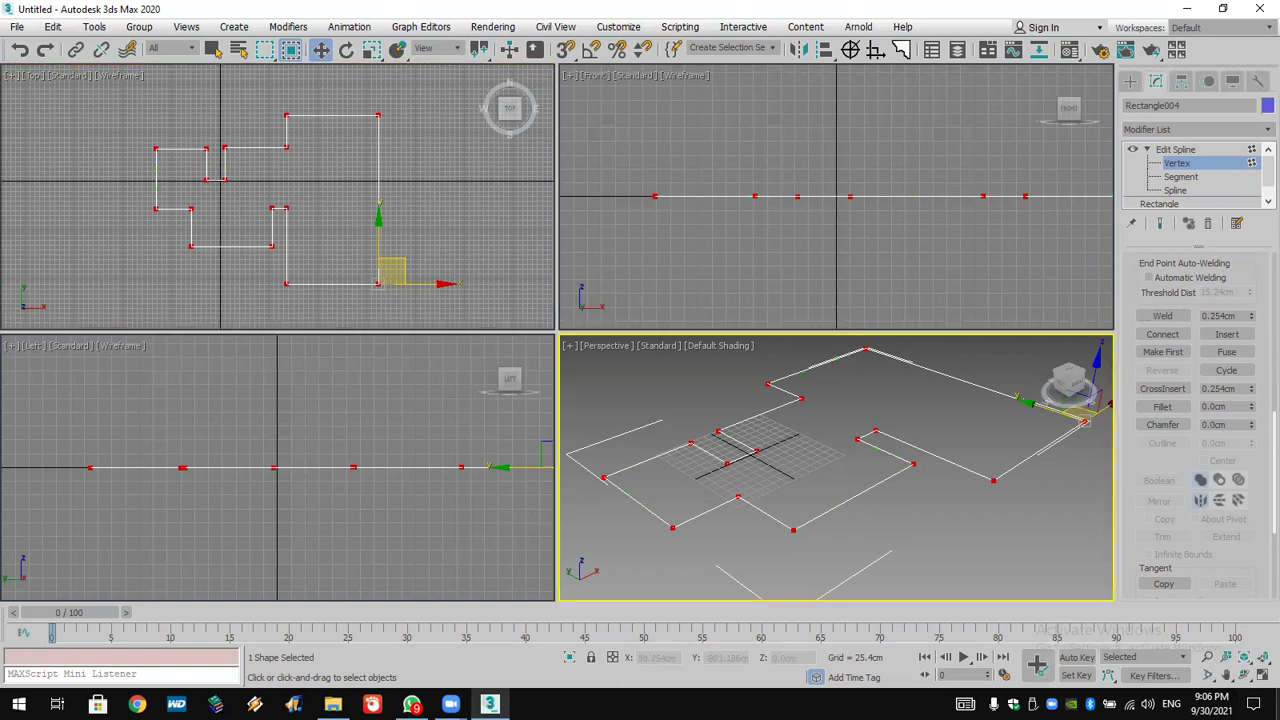
{"action": "right_click", "coordinate": [524, 301]}
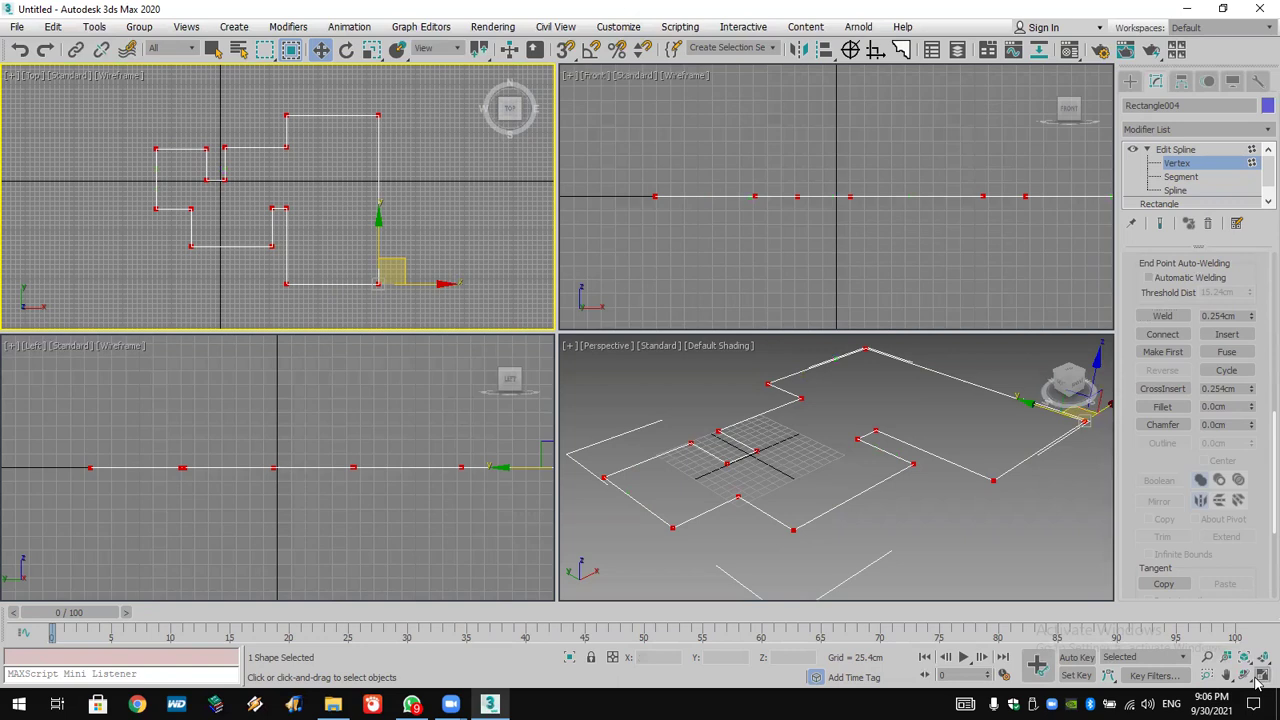
{"action": "left_click", "coordinate": [1260, 676]}
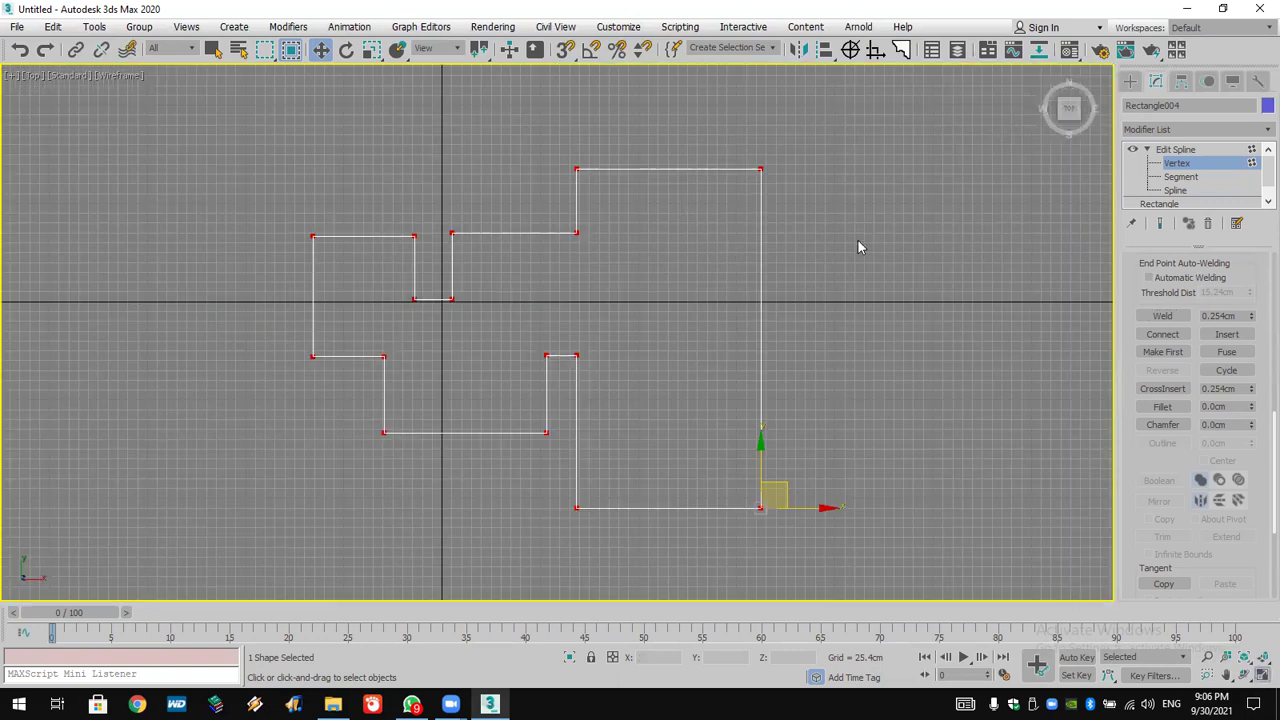
Try to fillet both outer vertices of the outline's long right edge together, and undo it.
{"action": "left_click_drag", "start_coordinate": [818, 132], "coordinate": [705, 545]}
{"action": "left_click", "coordinate": [1162, 406]}
{"action": "left_click_drag", "start_coordinate": [762, 500], "coordinate": [729, 303]}
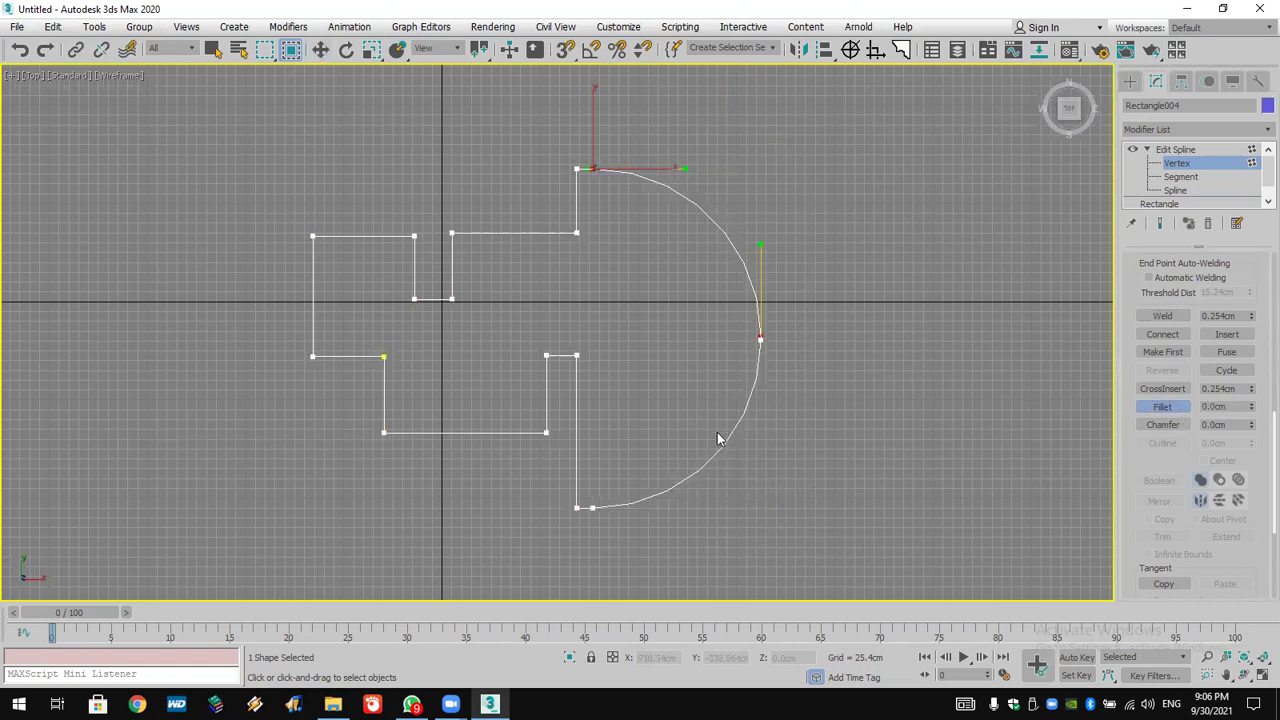
{"action": "left_click", "coordinate": [19, 49]}
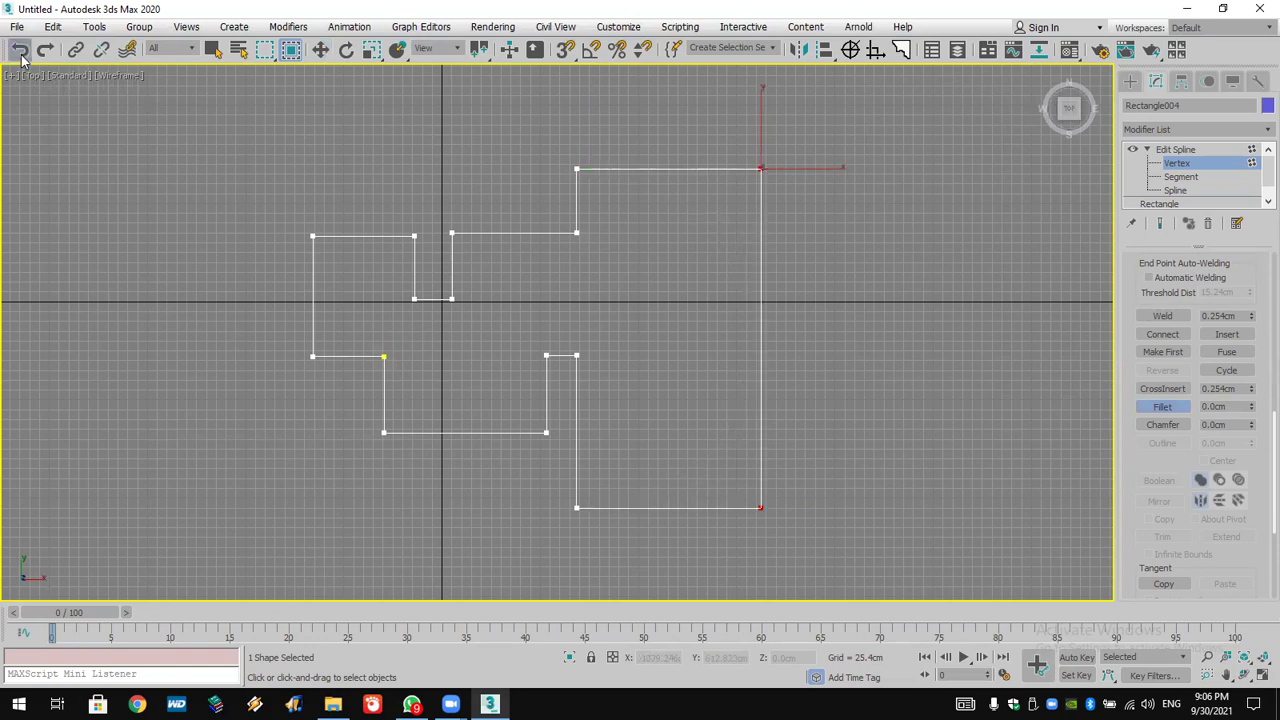
Fillet only the outline's upper-right vertex by about 267 cm.
{"action": "left_click", "coordinate": [829, 176]}
{"action": "left_click_drag", "start_coordinate": [760, 170], "coordinate": [765, 65]}
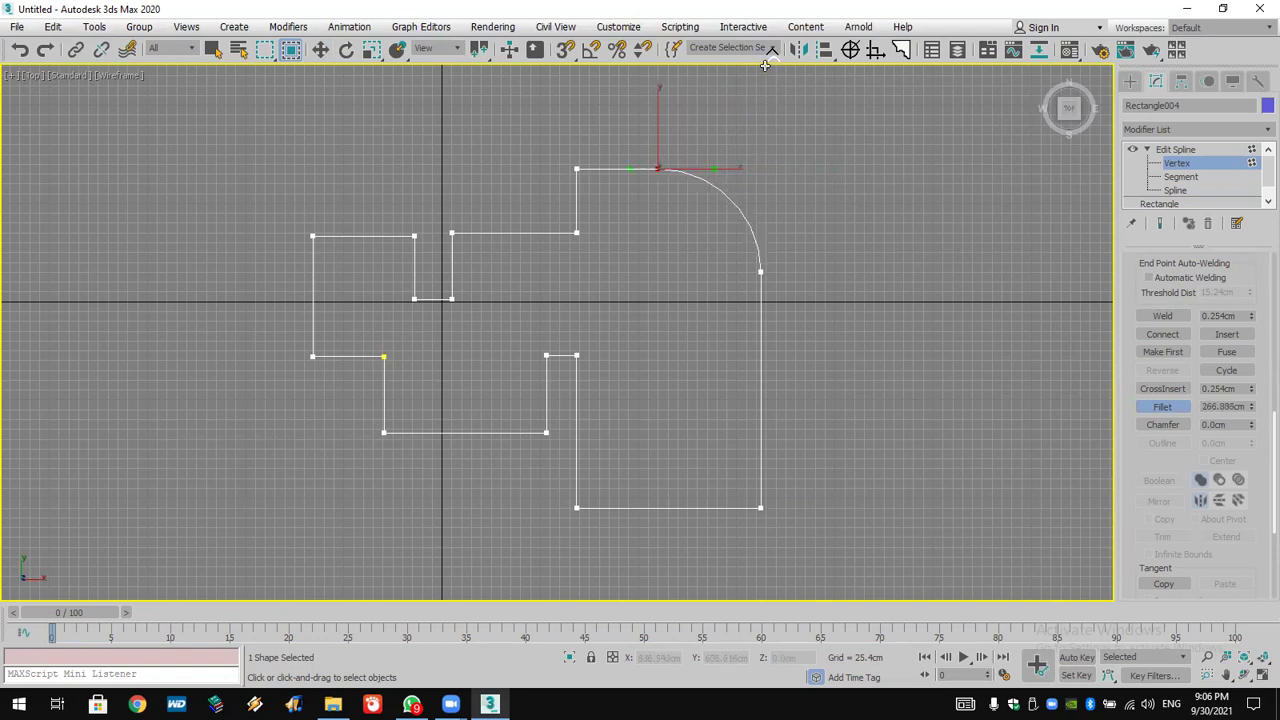
{"action": "scroll", "coordinate": [743, 136], "scroll_direction": "up", "scroll_amount": 3}
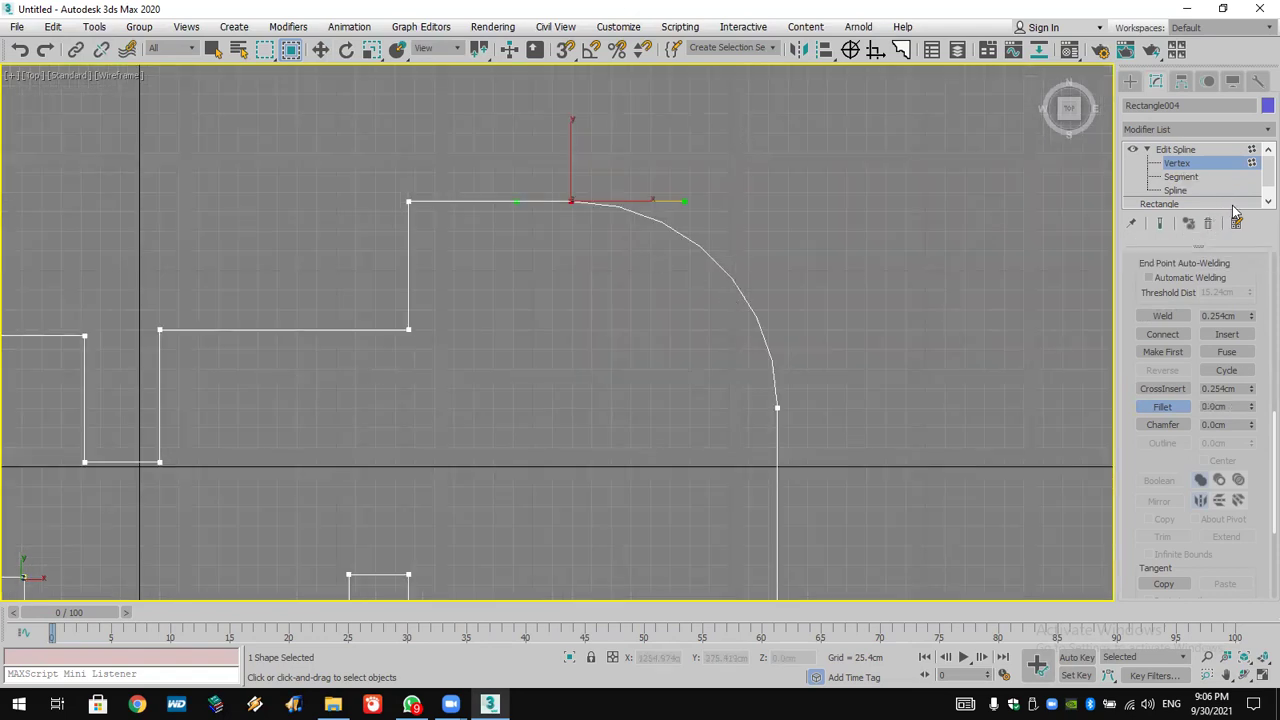
Try Adaptive interpolation on the base Rectangle, switch it off, and return to the Edit Spline vertex level.
{"action": "left_click_drag", "start_coordinate": [1238, 263], "coordinate": [1240, 388]}
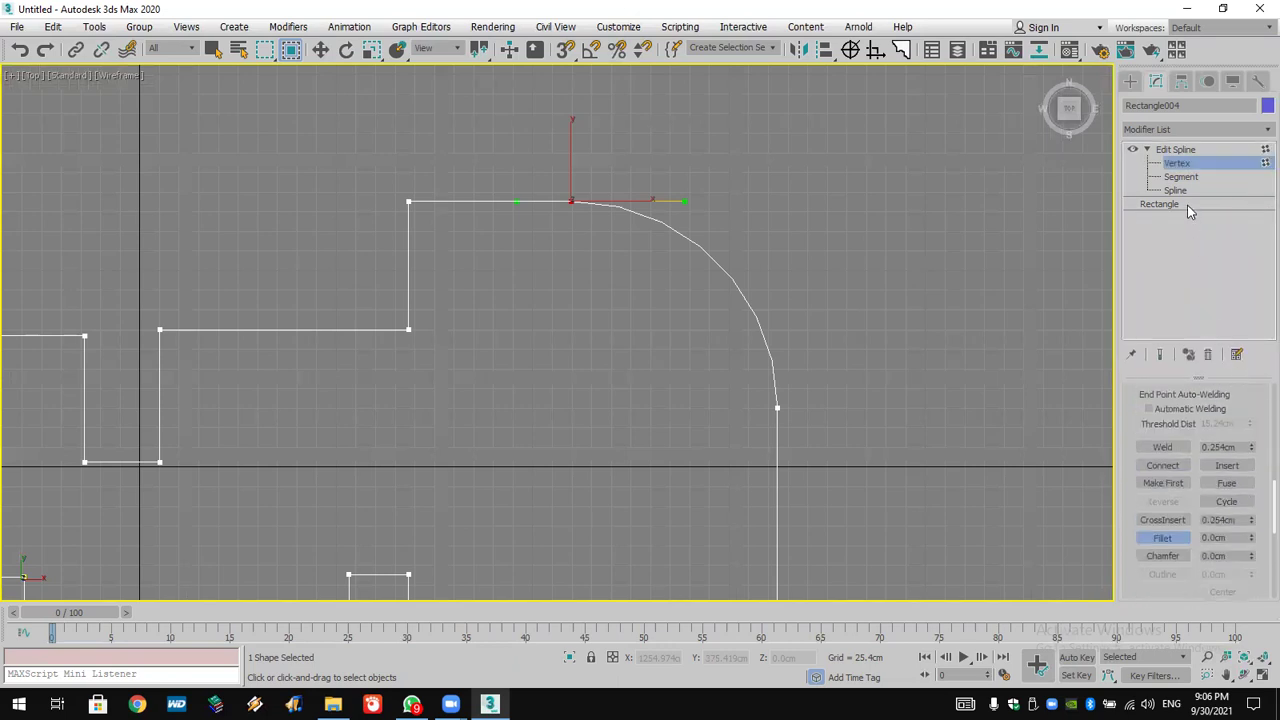
{"action": "left_click", "coordinate": [1160, 204]}
{"action": "left_click", "coordinate": [720, 398]}
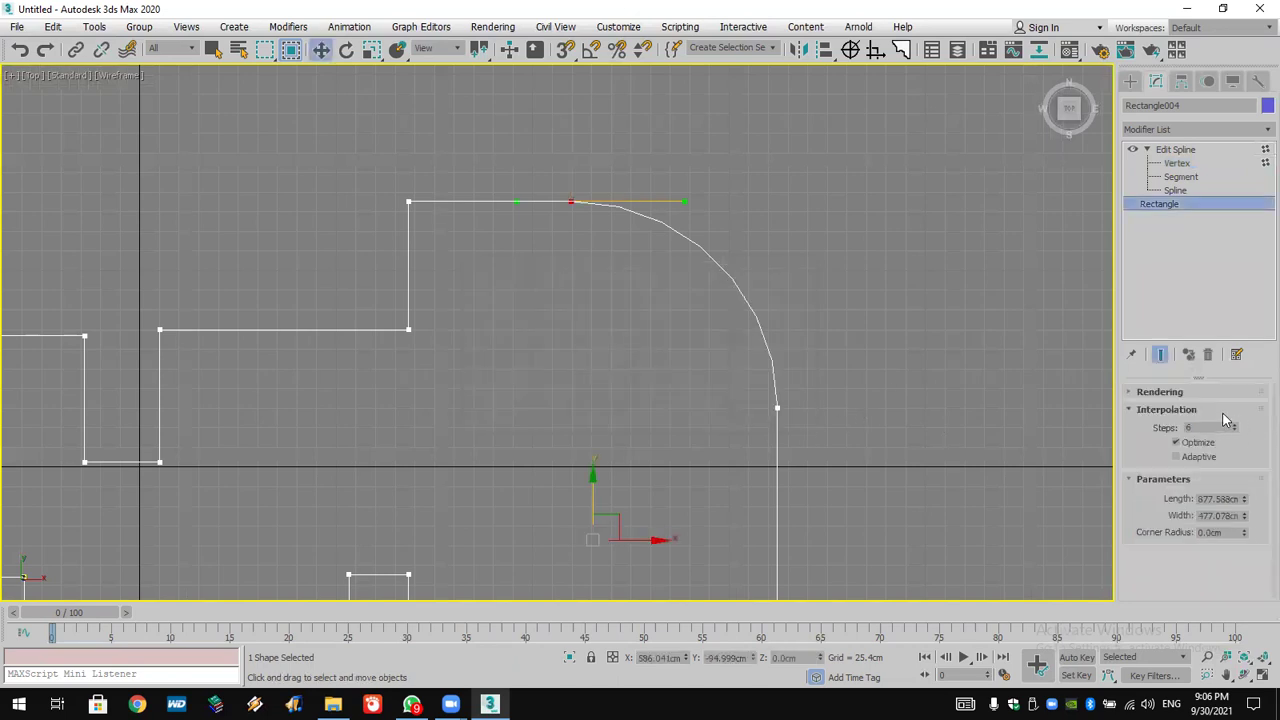
{"action": "left_click", "coordinate": [1204, 459]}
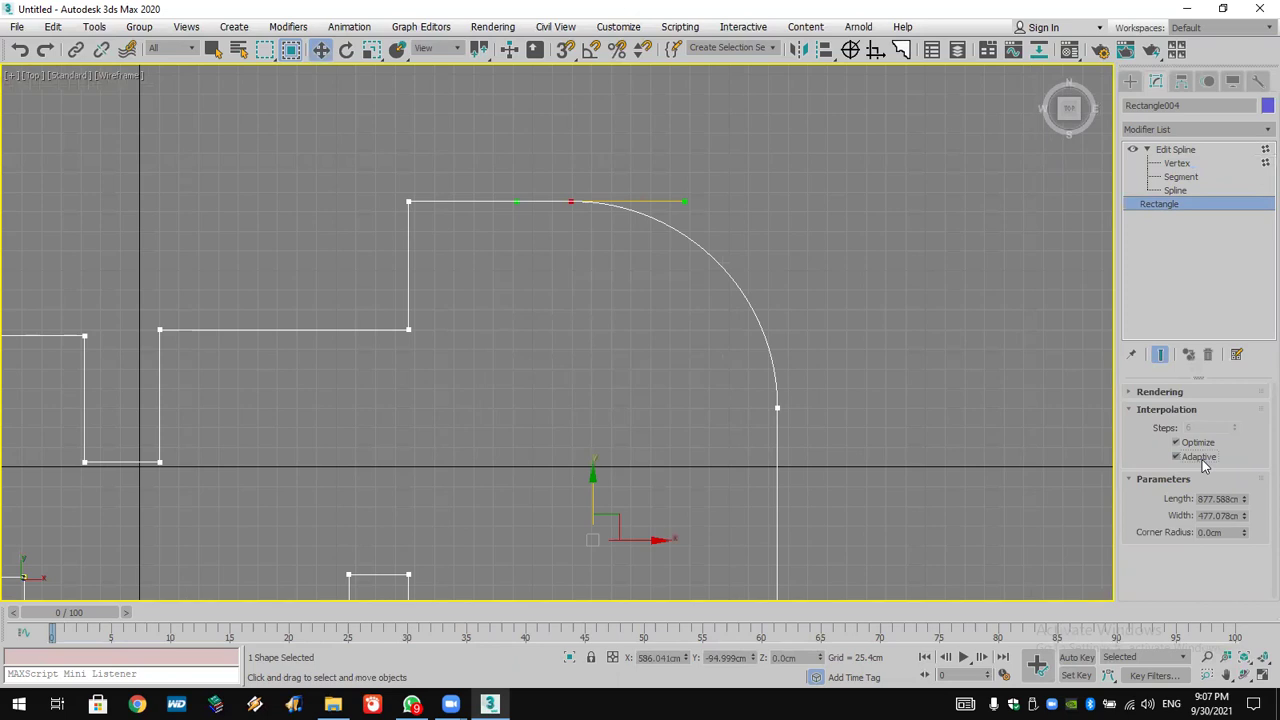
{"action": "left_click", "coordinate": [1204, 459]}
{"action": "left_click", "coordinate": [1166, 151]}
{"action": "left_click", "coordinate": [1172, 162]}
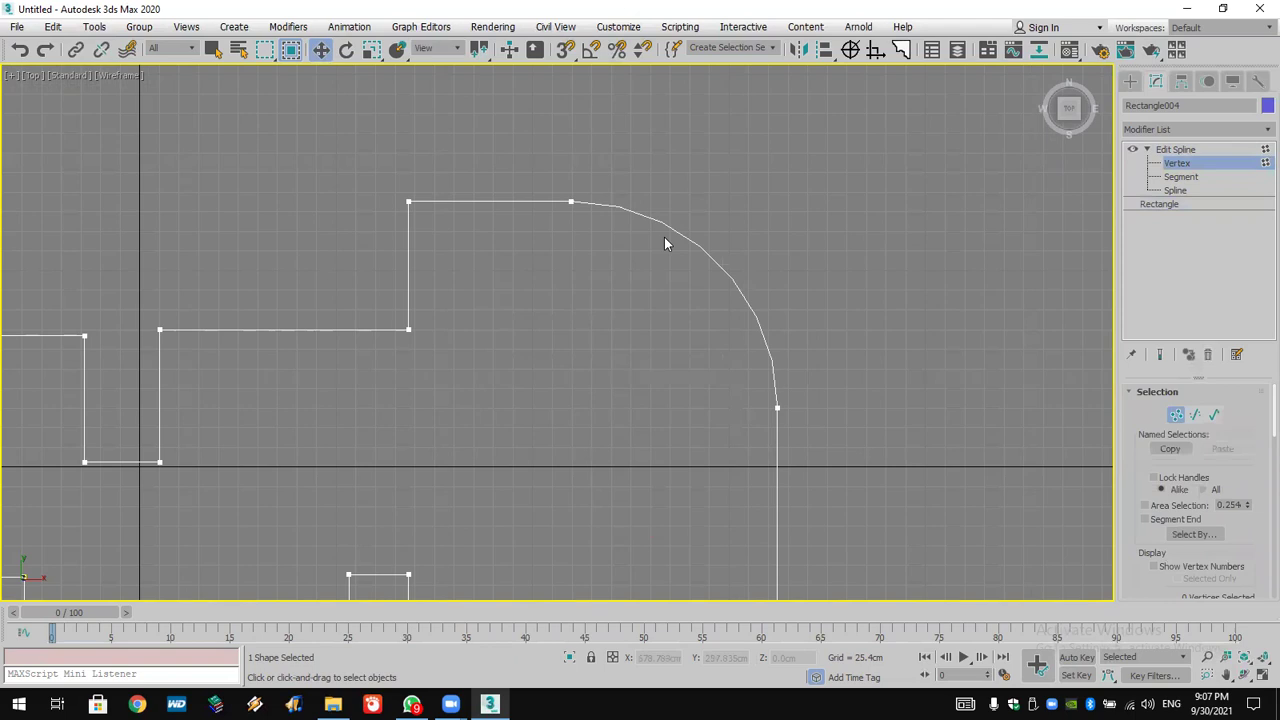
Test the base Rectangle's curve smoothness with interpolation steps of 100 and 31, and enable Adaptive interpolation.
{"action": "left_click", "coordinate": [1192, 205]}
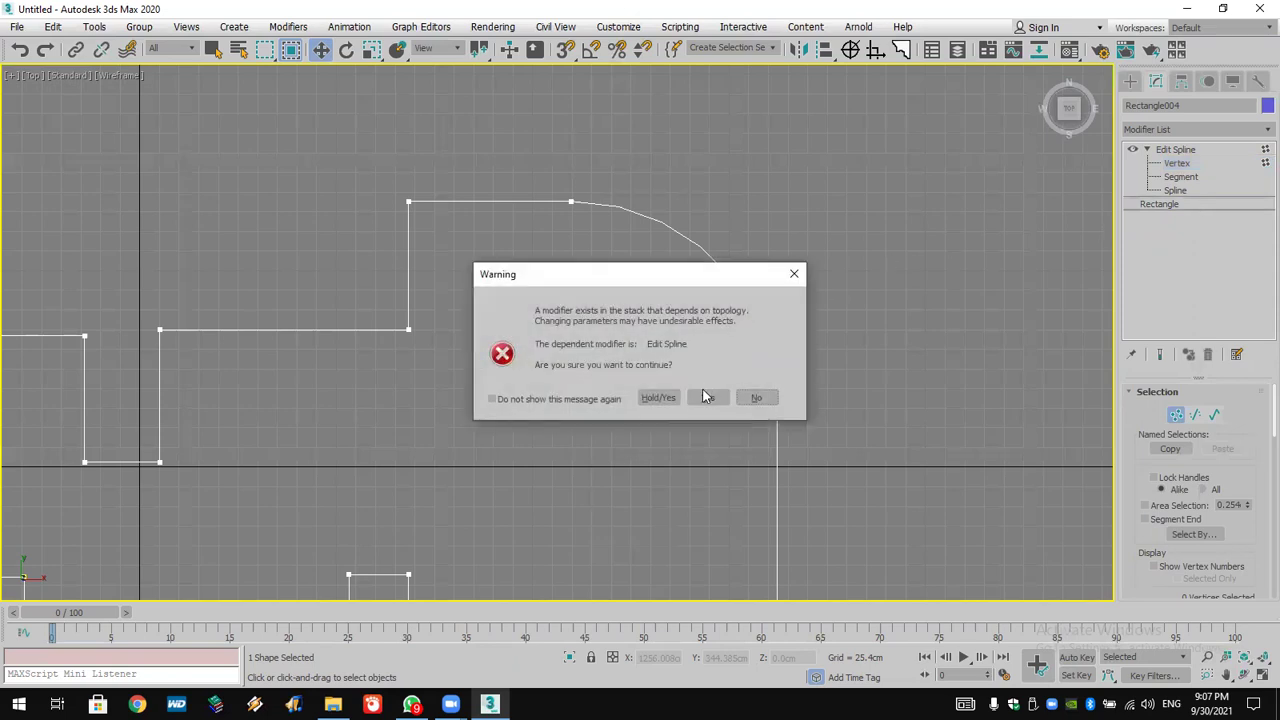
{"action": "left_click", "coordinate": [706, 397]}
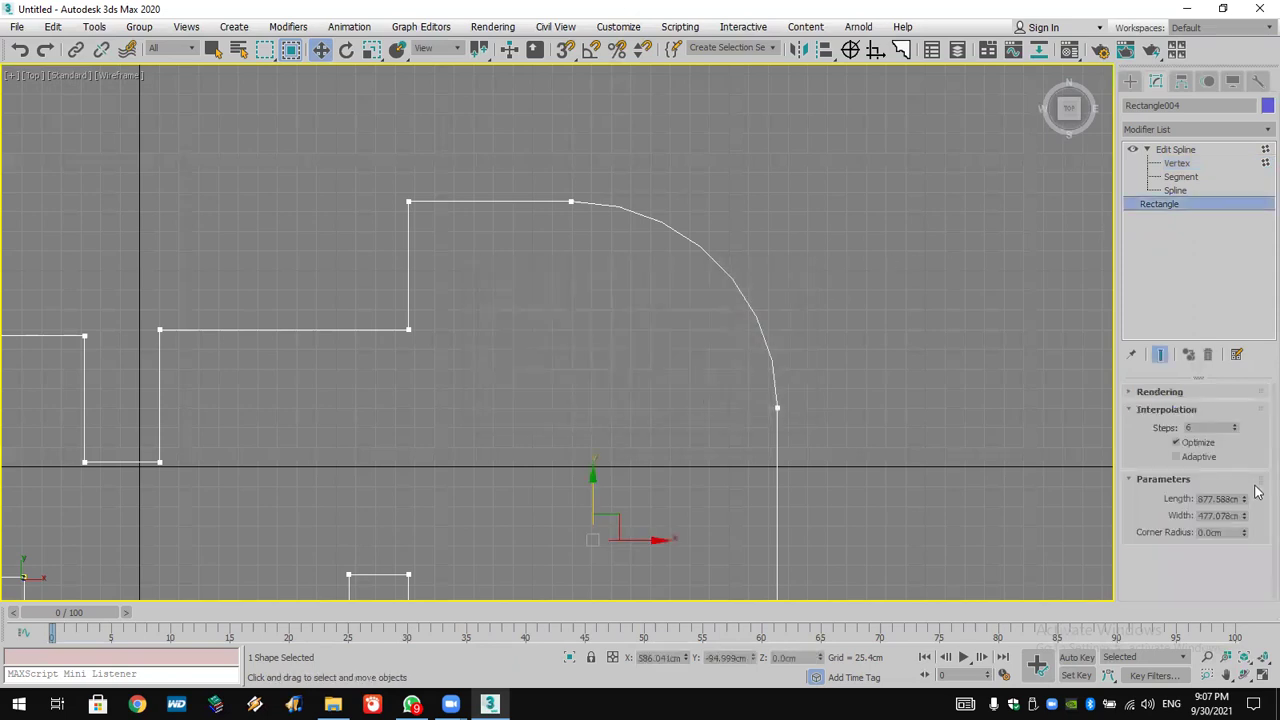
{"action": "left_click", "coordinate": [1168, 410]}
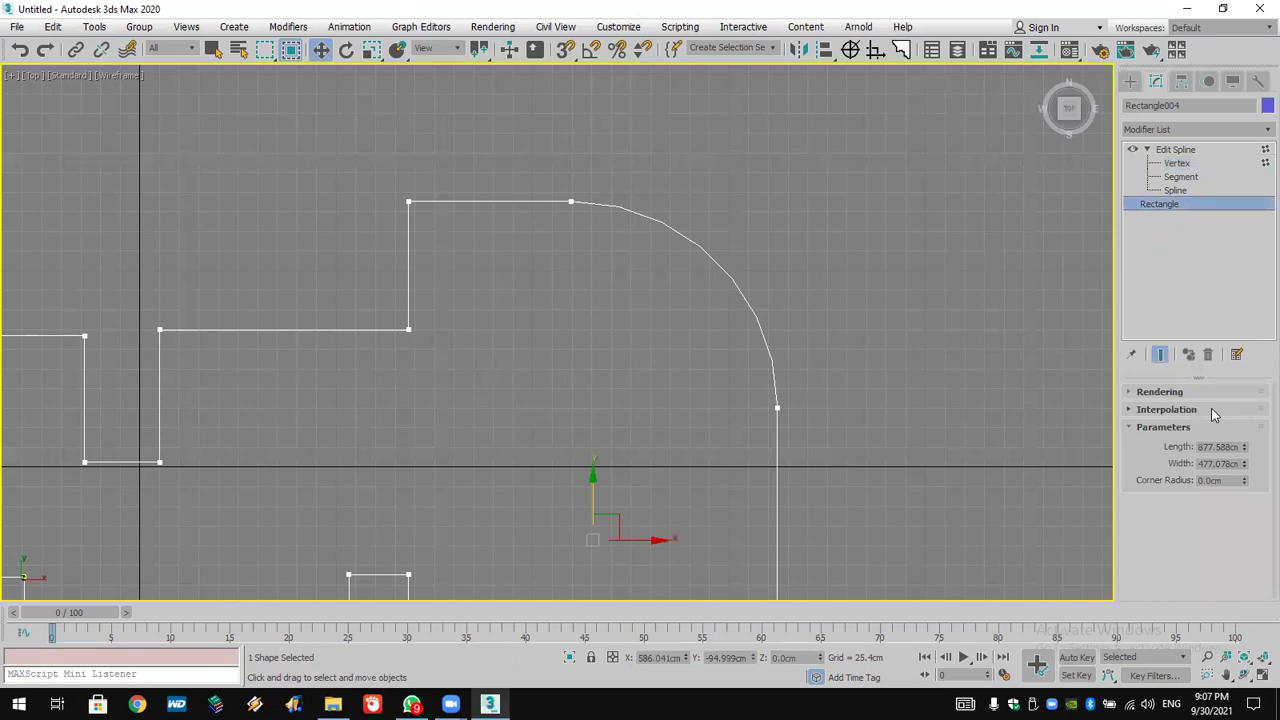
{"action": "left_click", "coordinate": [1211, 408]}
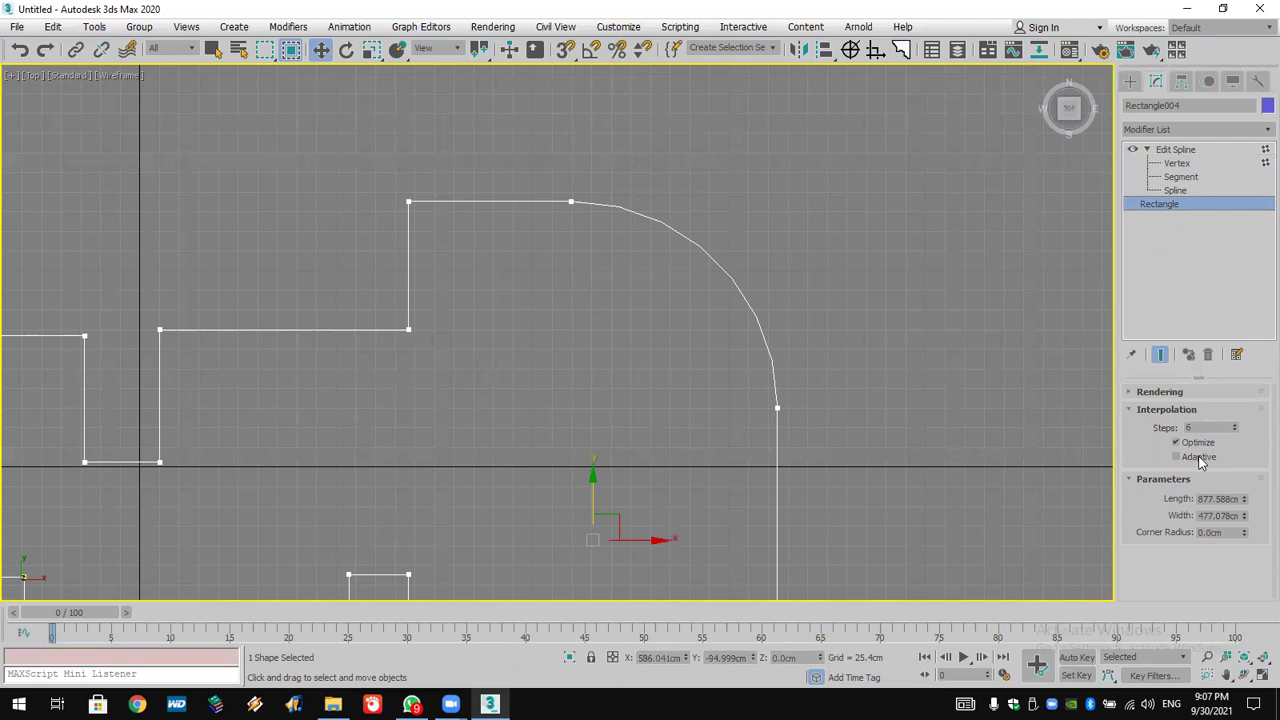
{"action": "left_click", "coordinate": [1200, 458]}
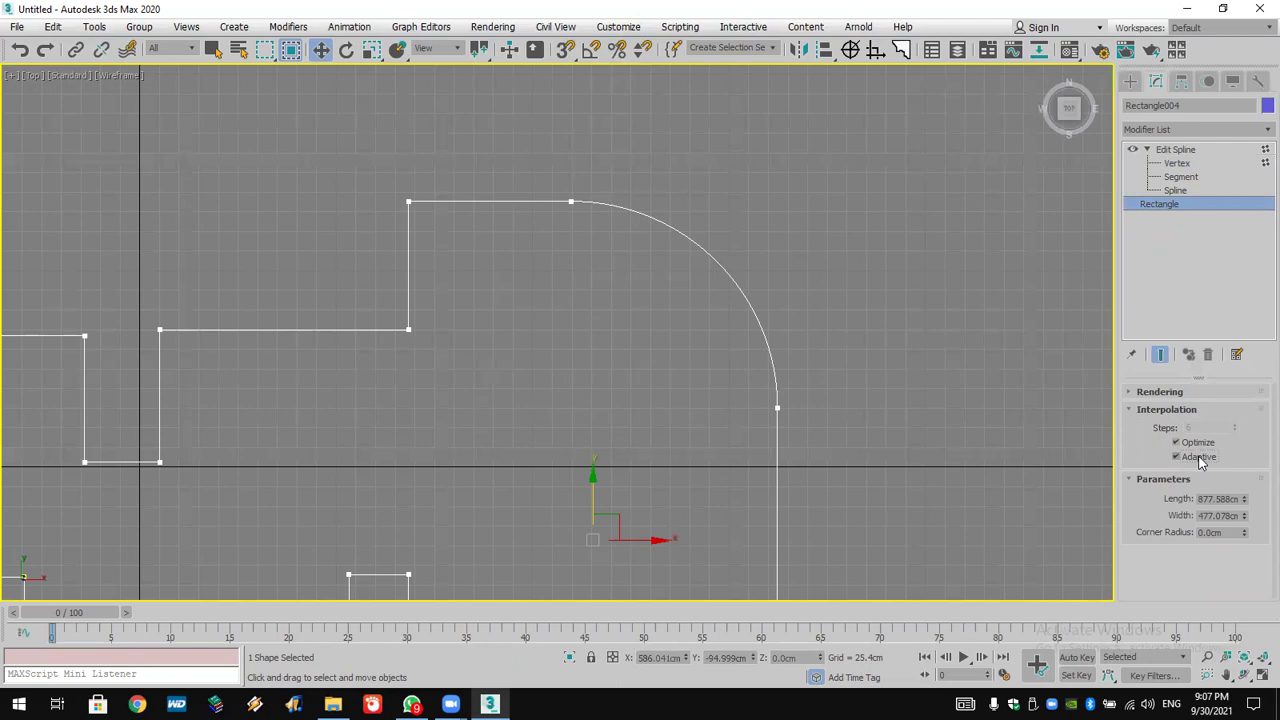
{"action": "left_click", "coordinate": [1200, 458]}
{"action": "left_click", "coordinate": [1212, 427]}
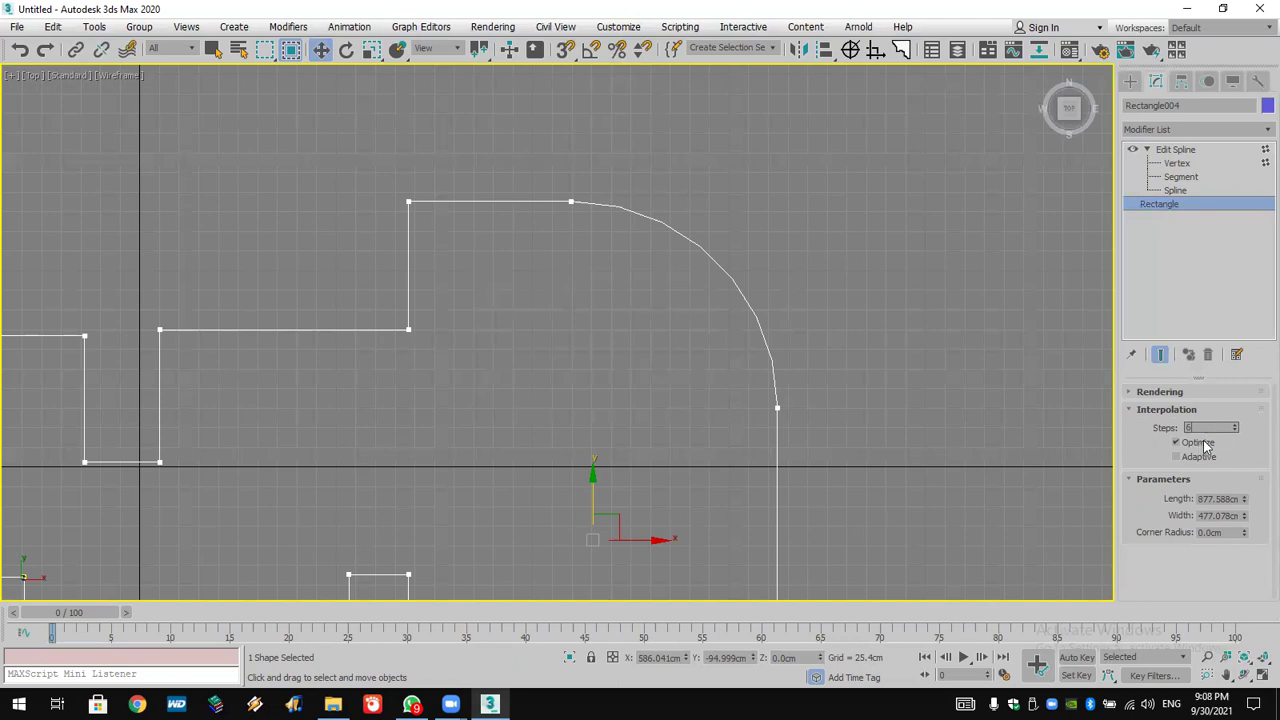
{"action": "mouse_move", "coordinate": [1237, 428]}
{"action": "left_mouse_down"}
{"action": "mouse_move", "coordinate": [1239, 400]}
{"action": "mouse_move", "coordinate": [1238, 412]}
{"action": "left_mouse_up"}
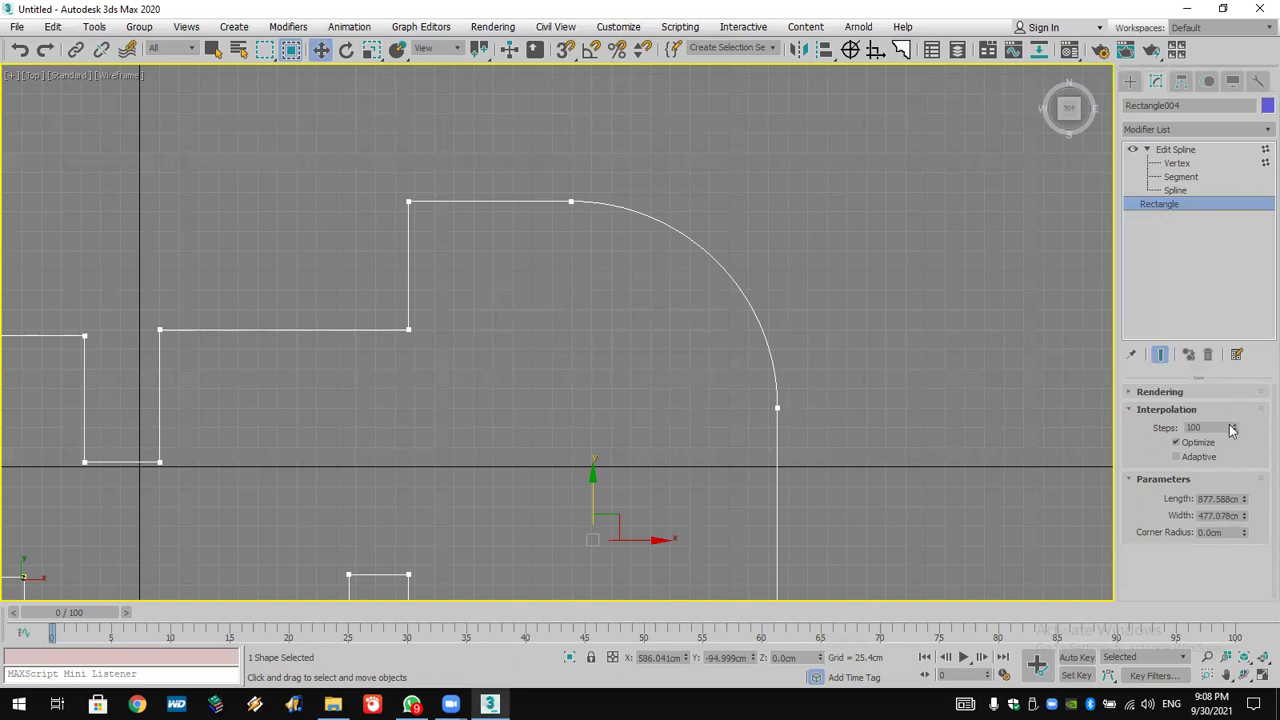
{"action": "left_click_drag", "start_coordinate": [1235, 428], "coordinate": [1236, 479]}
{"action": "left_click", "coordinate": [1206, 458]}
Try to chamfer the outline's lower-right vertex, and undo it.
{"action": "scroll", "coordinate": [742, 365], "scroll_direction": "down", "scroll_amount": 3}
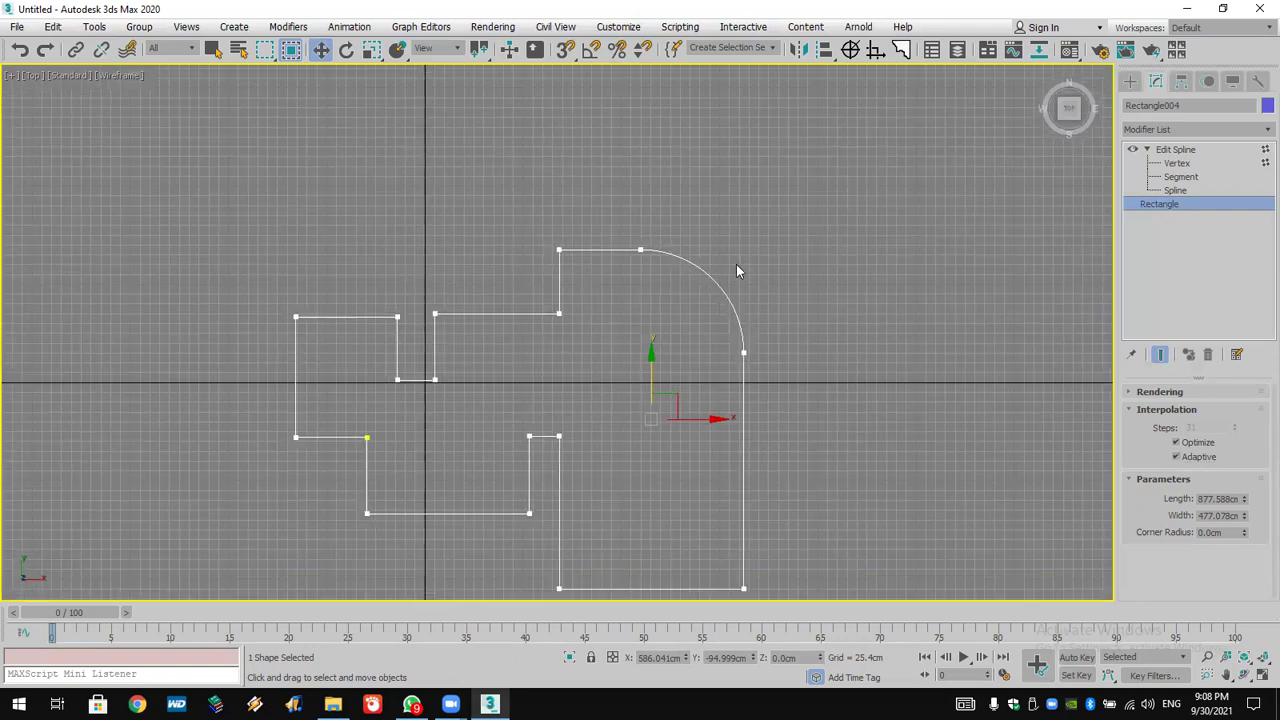
{"action": "middle_click_drag", "start_coordinate": [734, 295], "coordinate": [744, 227]}
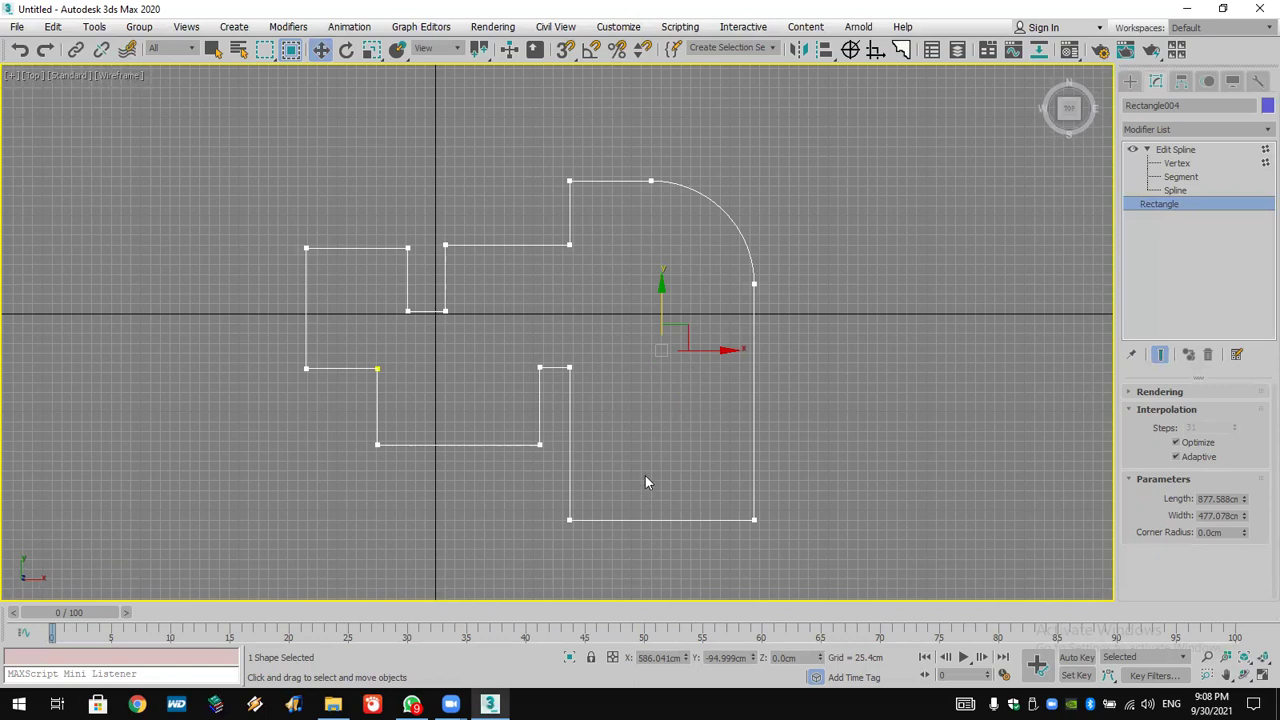
{"action": "left_click", "coordinate": [1177, 163]}
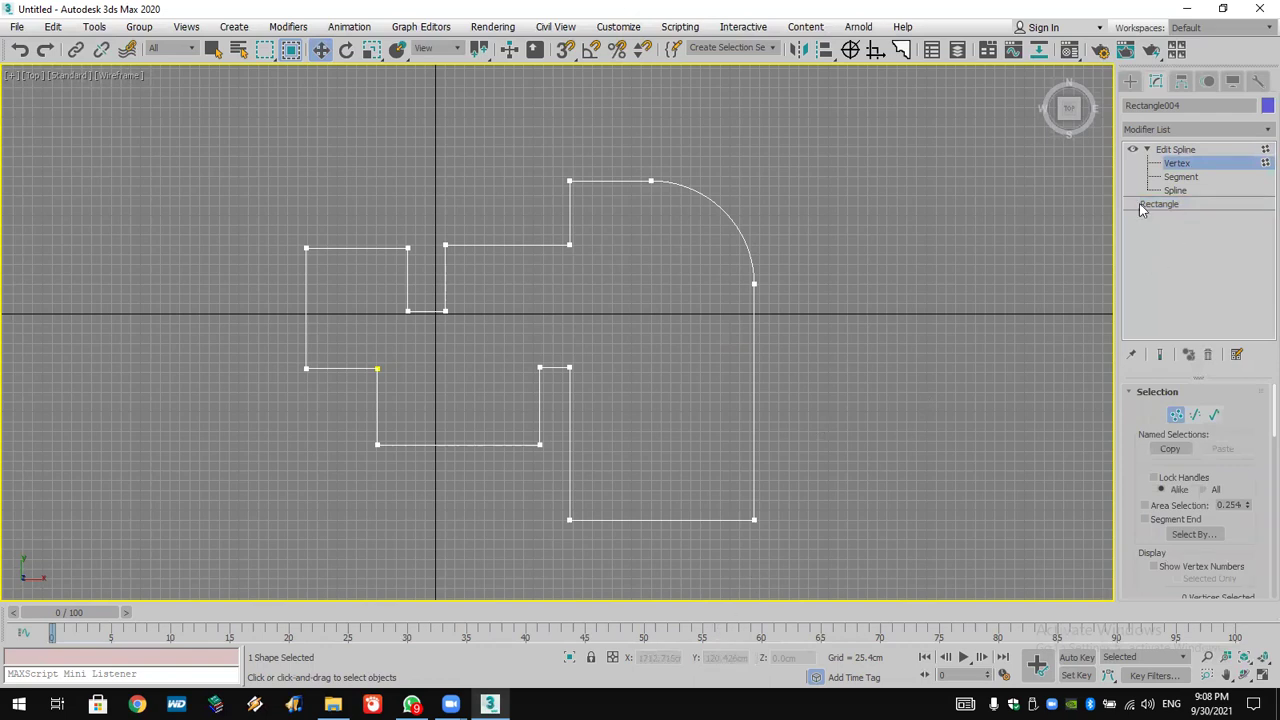
{"action": "left_click_drag", "start_coordinate": [787, 484], "coordinate": [745, 546]}
{"action": "left_click_drag", "start_coordinate": [1136, 496], "coordinate": [1138, 354]}
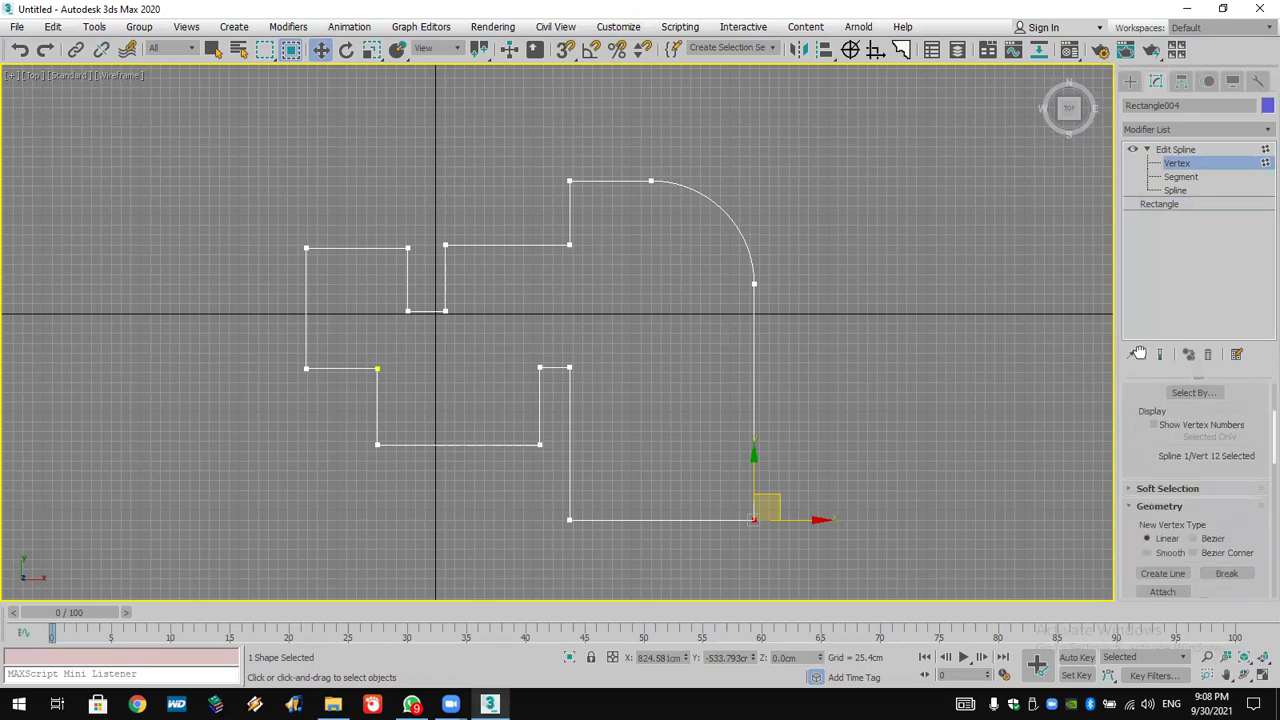
{"action": "scroll", "coordinate": [1138, 354], "scroll_direction": "down", "scroll_amount": 3}
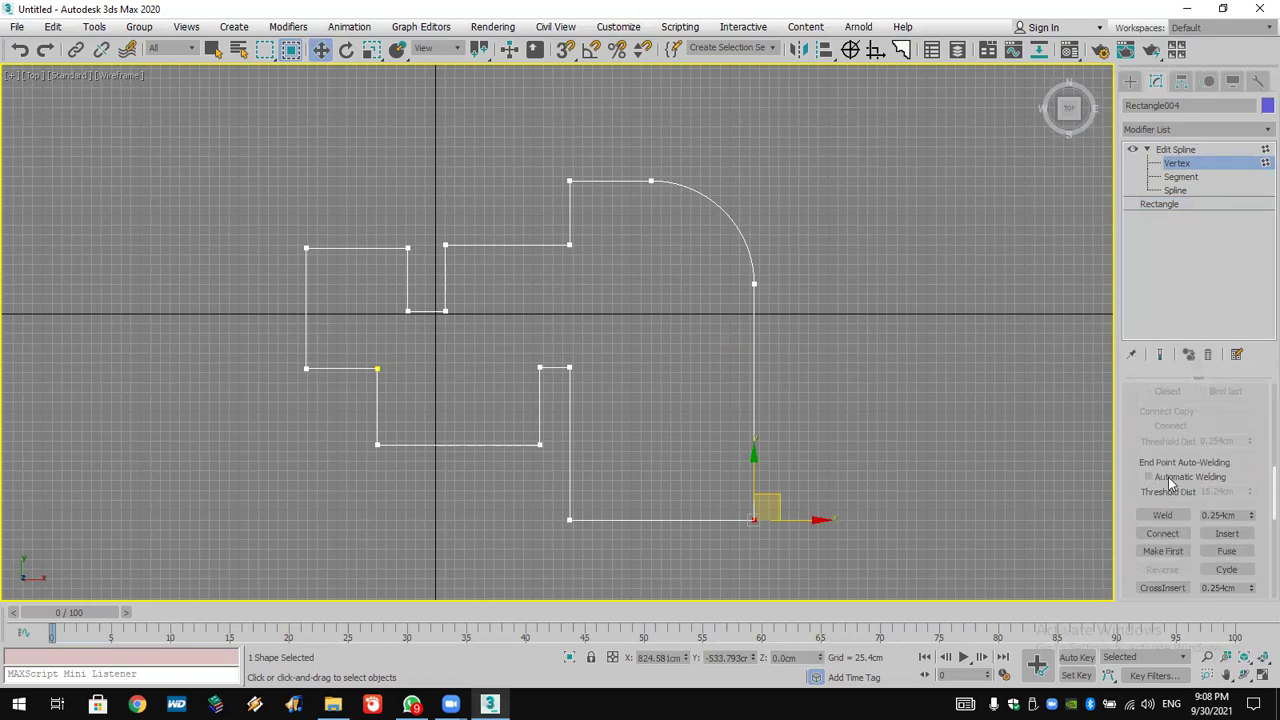
{"action": "scroll", "coordinate": [1172, 485], "scroll_direction": "down", "scroll_amount": 2}
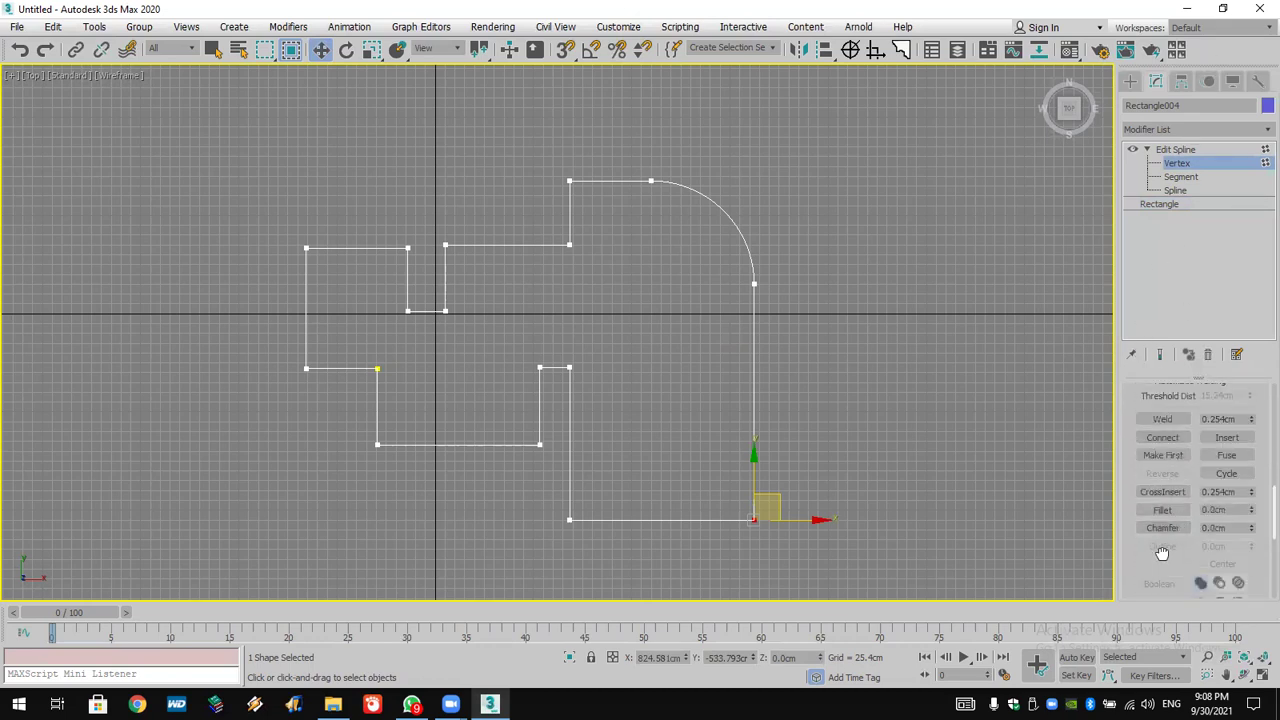
{"action": "scroll", "coordinate": [1170, 537], "scroll_direction": "down", "scroll_amount": 1}
{"action": "left_click", "coordinate": [1172, 508]}
{"action": "left_click_drag", "start_coordinate": [757, 518], "coordinate": [760, 440]}
{"action": "left_click", "coordinate": [21, 52]}
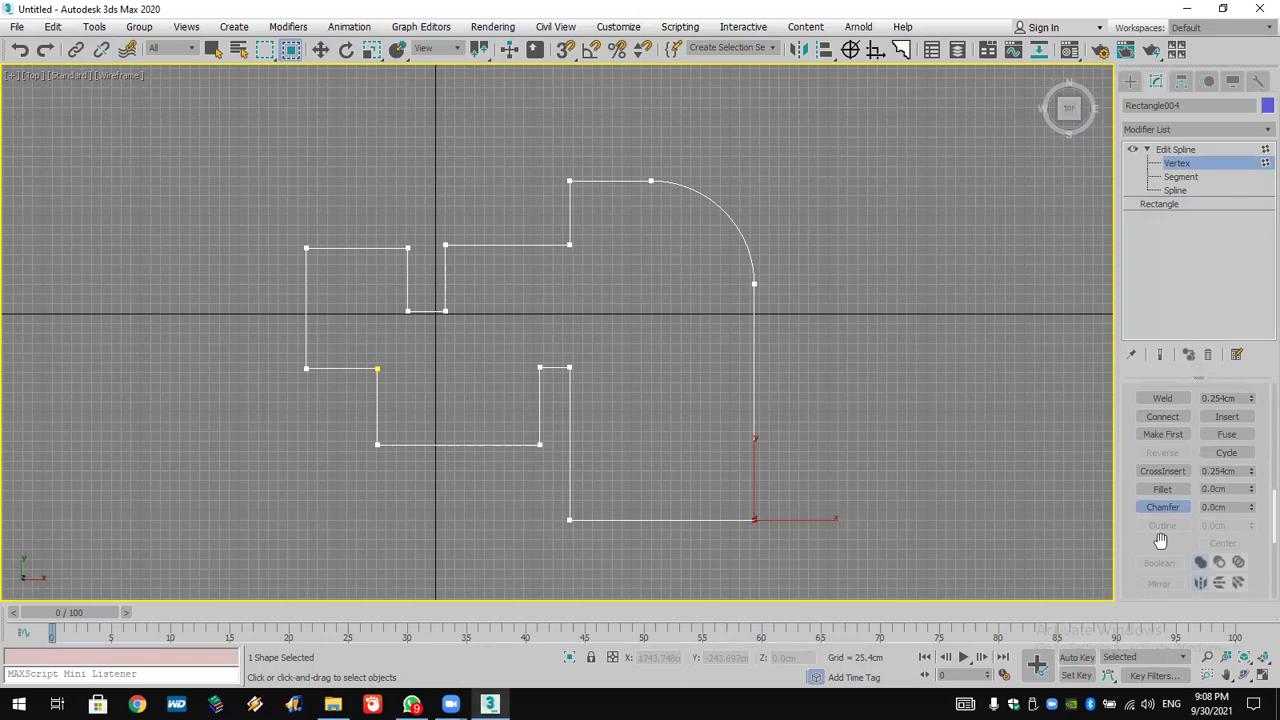
Outline the whole spline by 10 cm at the Edit Spline's Spline level to give the walls thickness.
{"action": "scroll", "coordinate": [1175, 535], "scroll_direction": "down", "scroll_amount": 1}
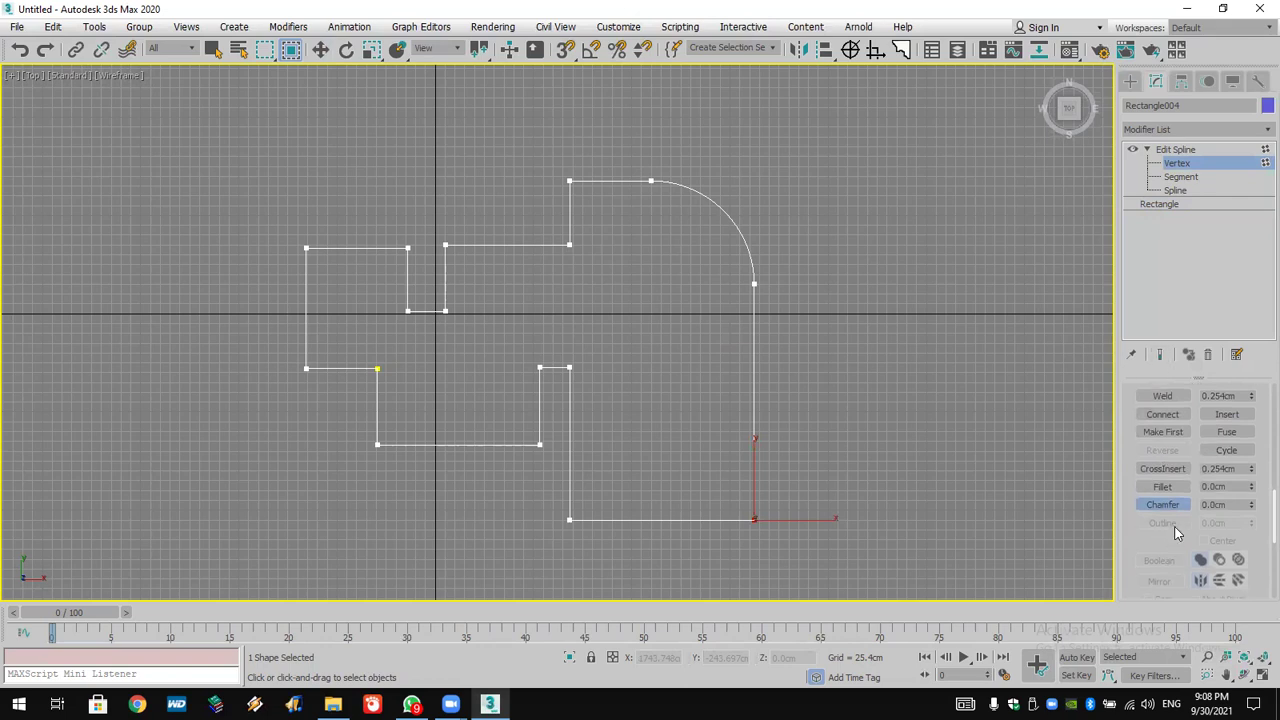
{"action": "left_click", "coordinate": [1176, 191]}
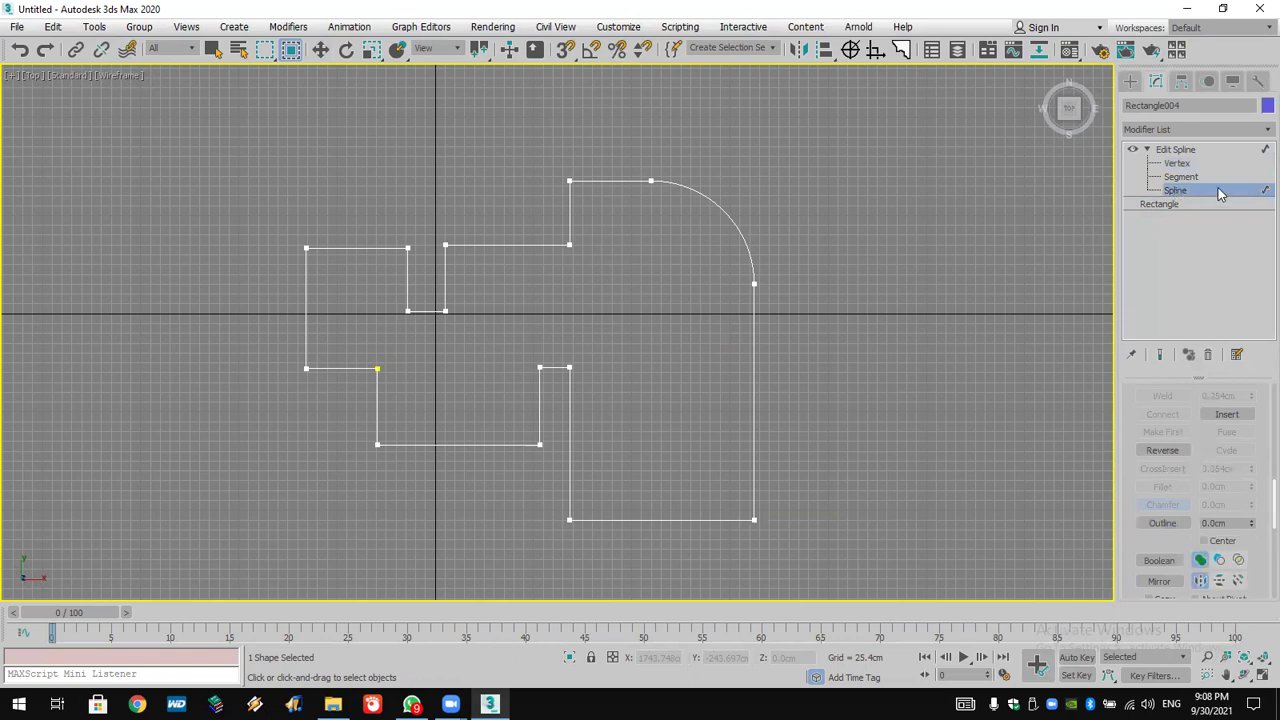
{"action": "left_click", "coordinate": [1225, 523]}
{"action": "type", "text": "10"}
{"action": "key", "text": "Return"}
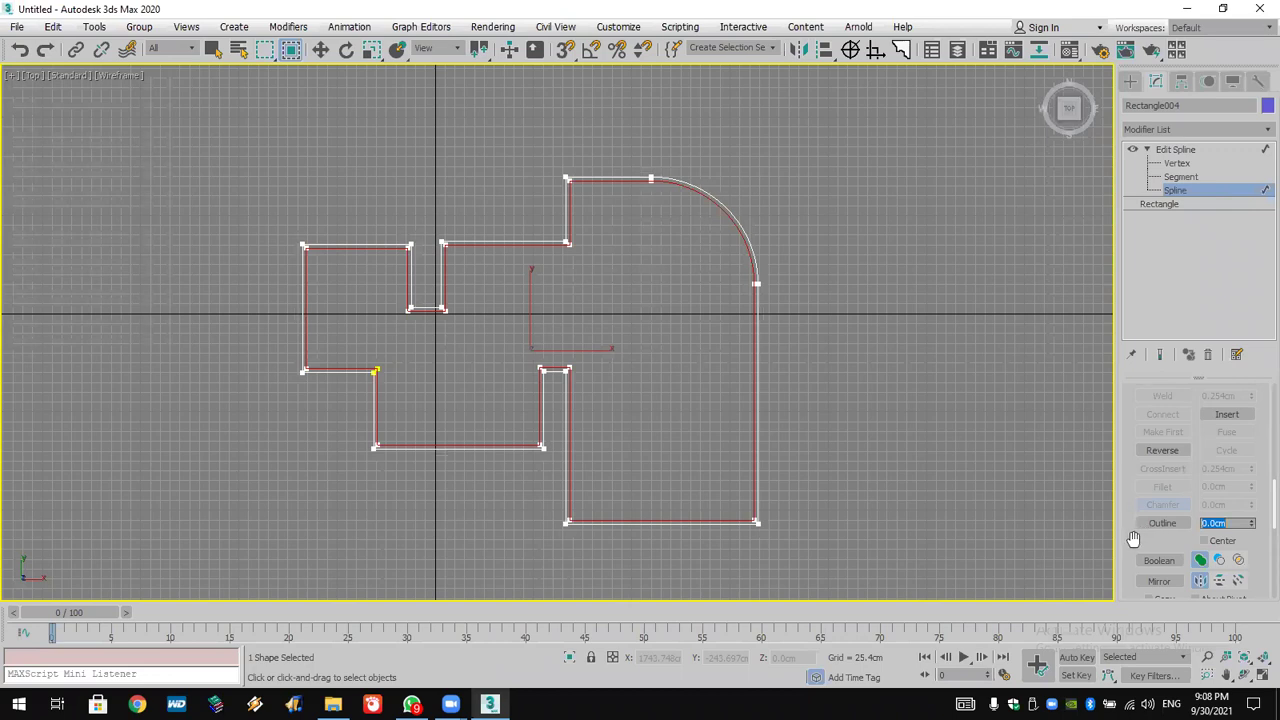
Apply an Extrude modifier to the double-line wall outline and fit it in all four views.
{"action": "left_click", "coordinate": [1208, 125]}
{"action": "type", "text": "esh"}
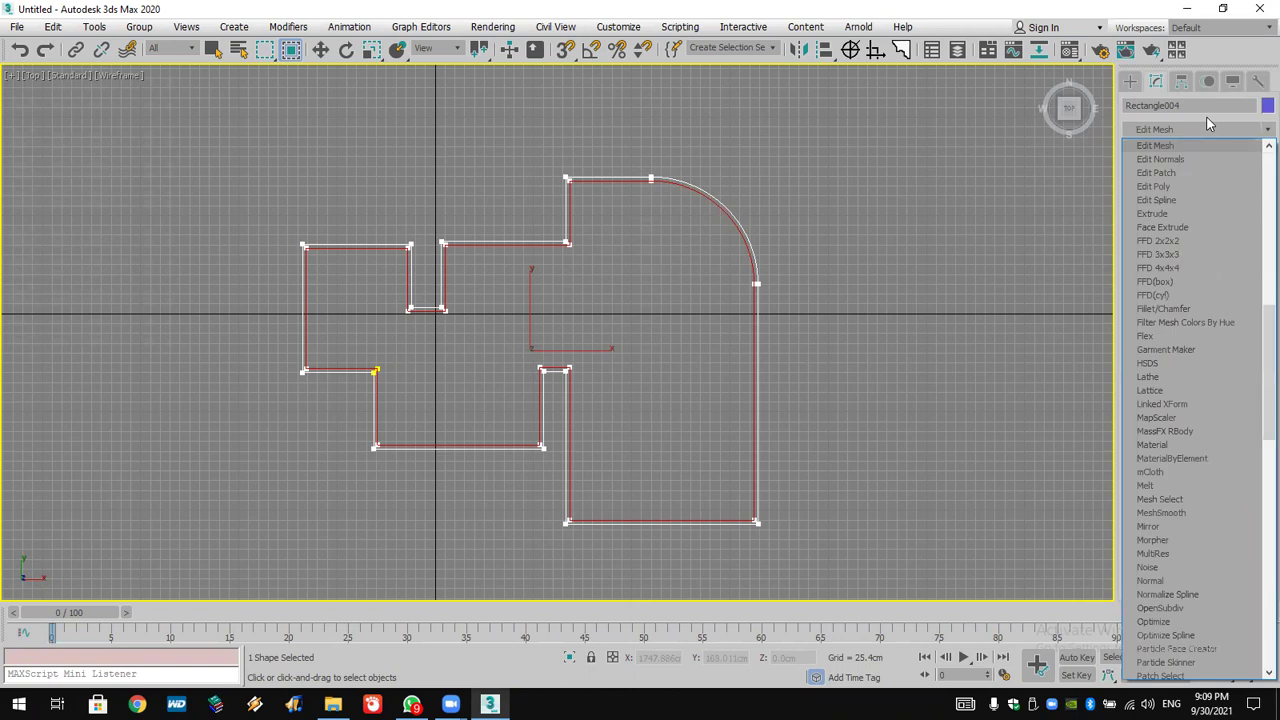
{"action": "left_click", "coordinate": [1210, 213]}
{"action": "left_click", "coordinate": [1263, 675]}
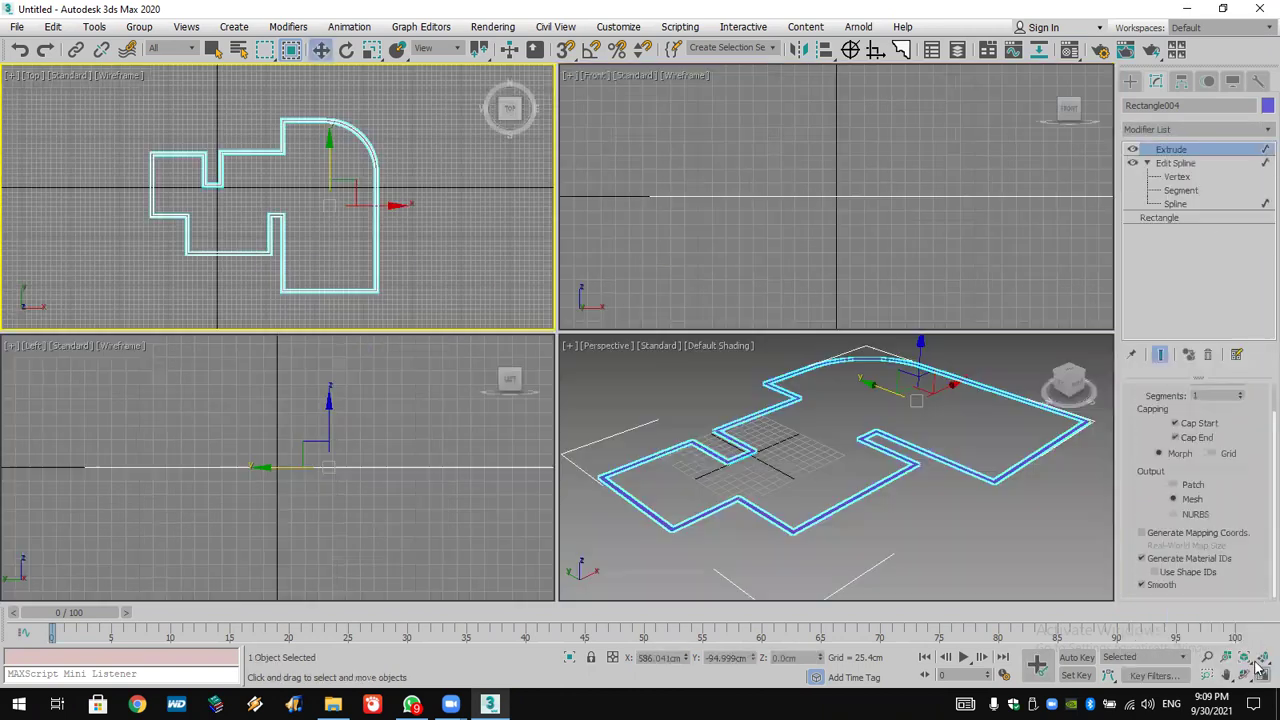
{"action": "key", "text": "ctrl+shift+z"}
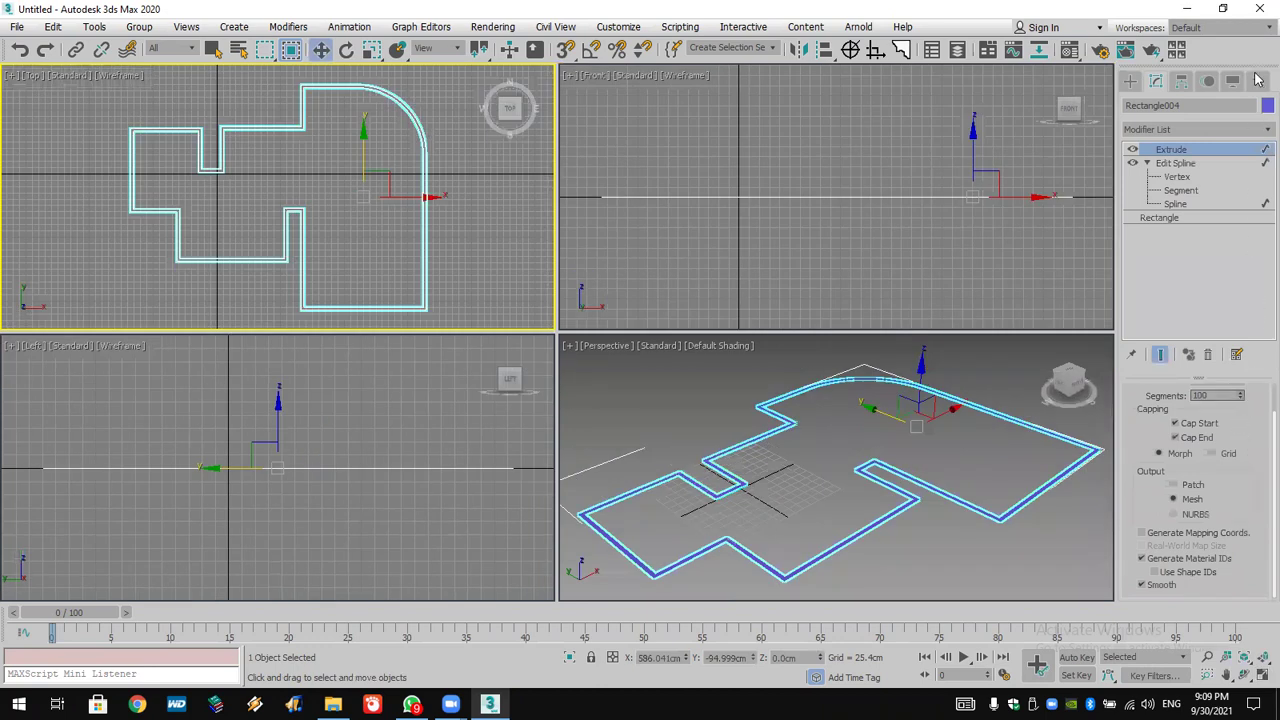
Set the Extrude segments to 1 and the amount to about 614.68 cm to raise the walls.
{"action": "scroll", "coordinate": [1258, 402], "scroll_direction": "up", "scroll_amount": 2}
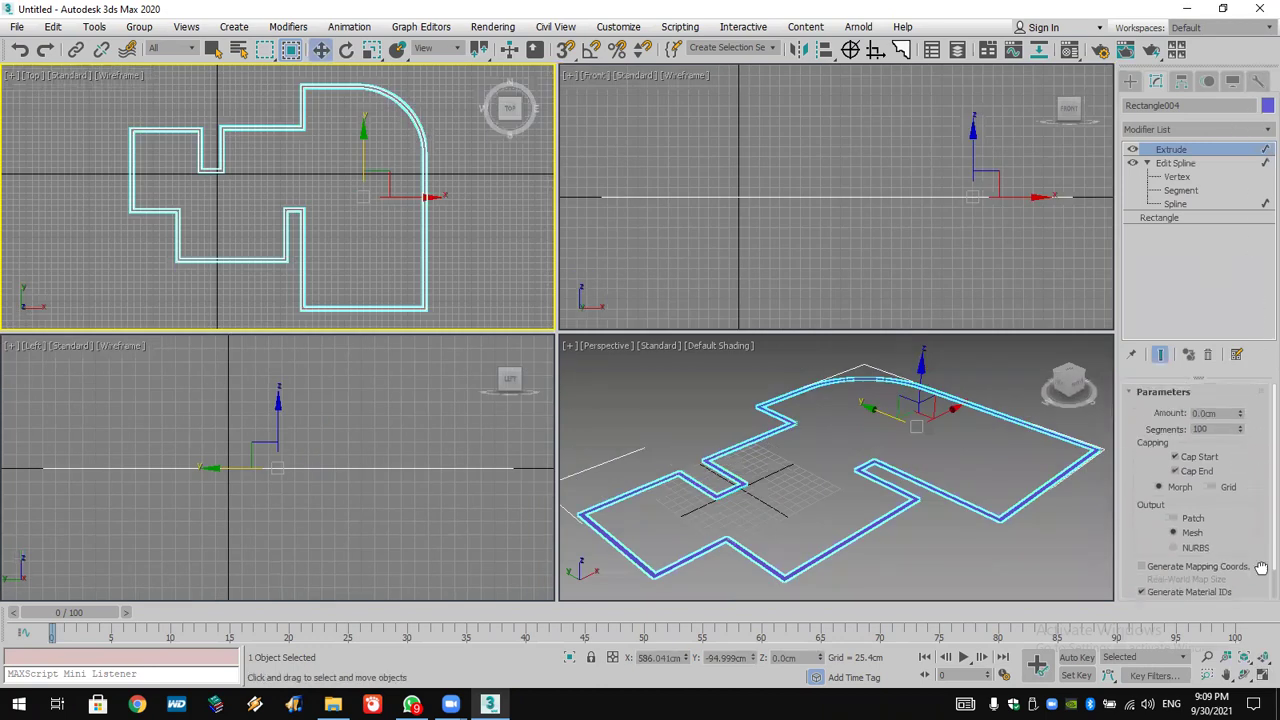
{"action": "right_click", "coordinate": [1244, 428]}
{"action": "left_click", "coordinate": [1241, 417]}
{"action": "left_click_drag", "start_coordinate": [1243, 418], "coordinate": [1235, 100]}
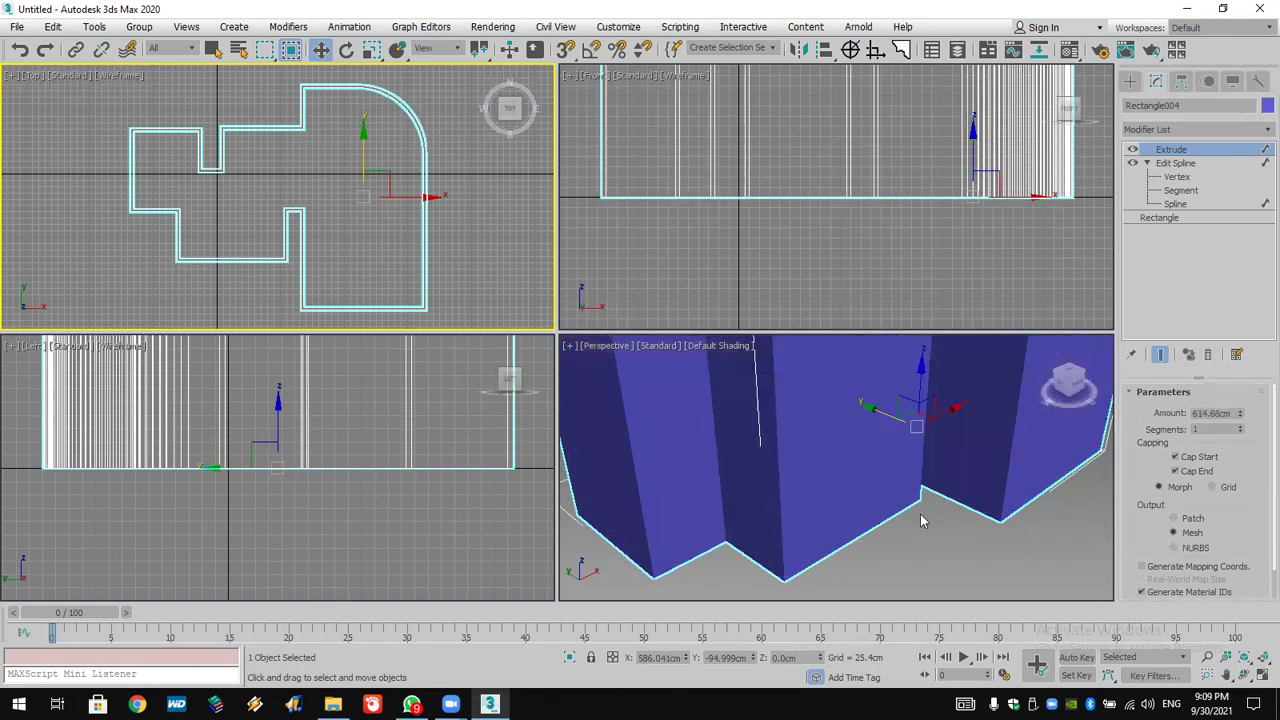
{"action": "middle_click_drag", "start_coordinate": [900, 470], "coordinate": [861, 497]}
{"action": "scroll", "coordinate": [861, 497], "scroll_direction": "down", "scroll_amount": 3}
{"action": "middle_click_drag", "start_coordinate": [740, 509], "coordinate": [826, 466], "text": "alt"}
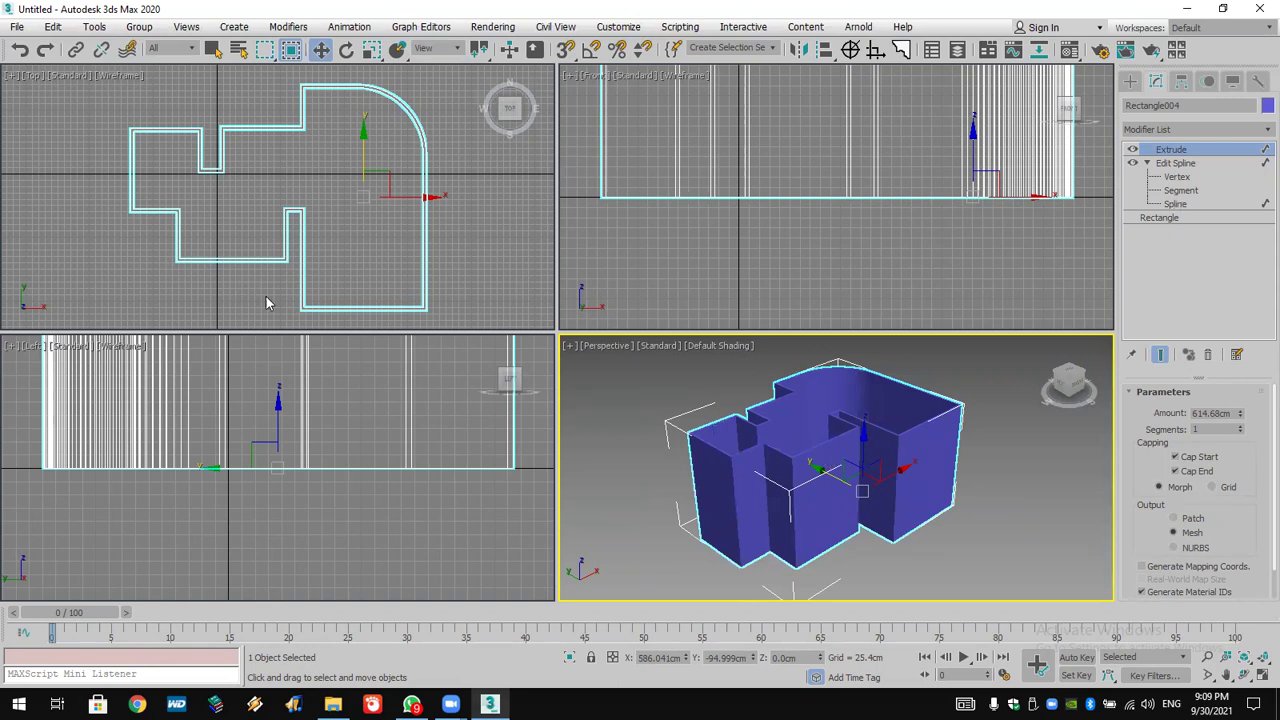
Copy the selected closed wall spline about 1303 cm along X at the Edit Spline's Spline level.
{"action": "left_click", "coordinate": [1196, 206]}
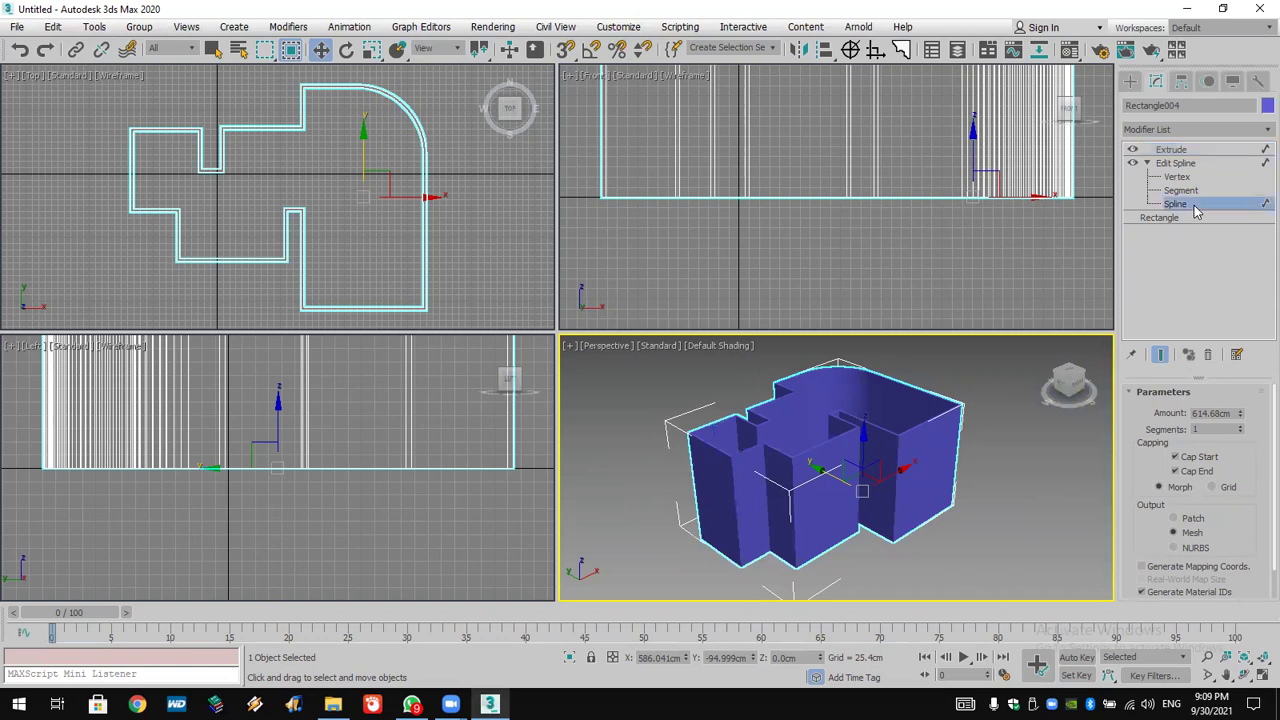
{"action": "middle_click_drag", "start_coordinate": [283, 209], "coordinate": [192, 222]}
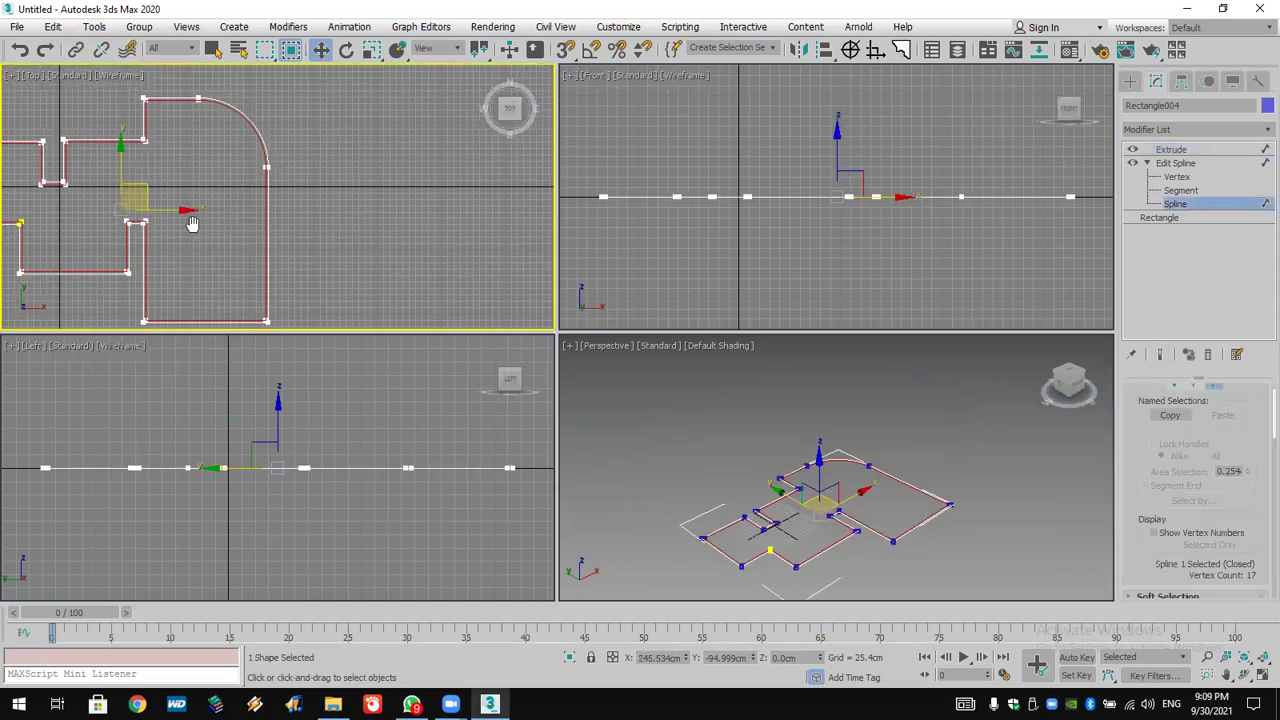
{"action": "left_click_drag", "start_coordinate": [200, 219], "coordinate": [452, 229], "text": "shift"}
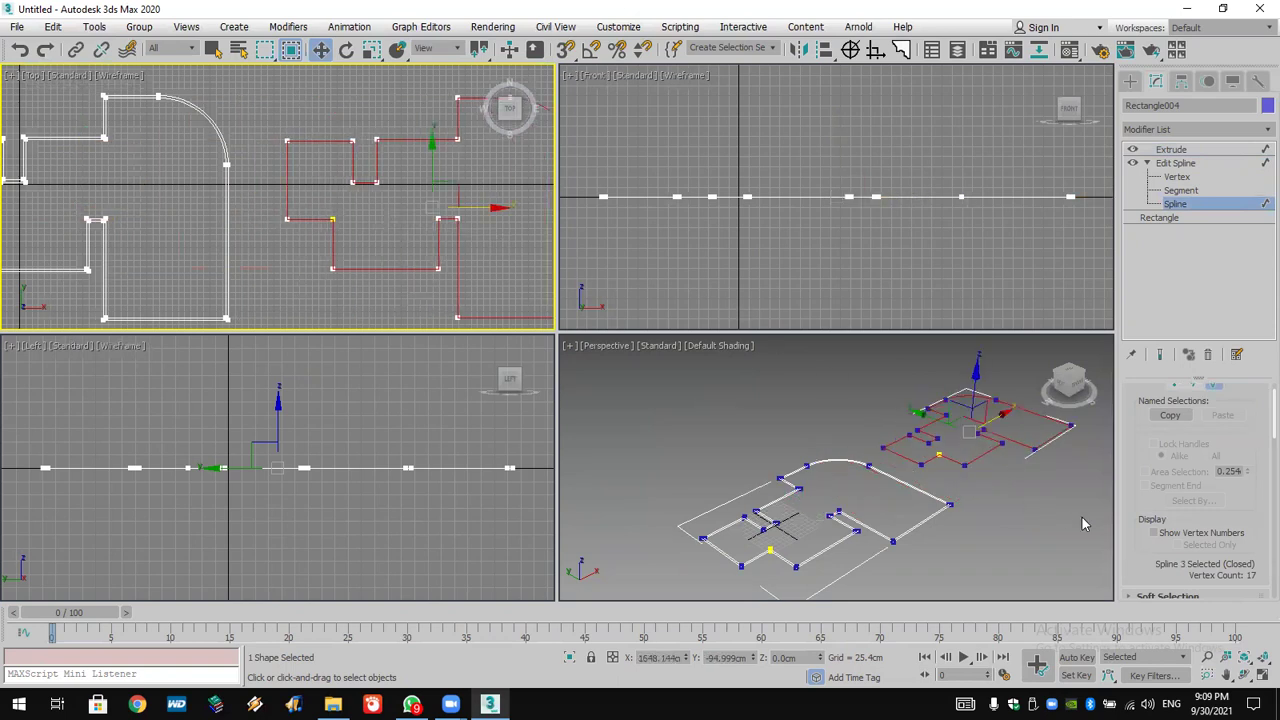
Detach the copied spline as Shape001 and return to the walls' Extrude modifier.
{"action": "left_click_drag", "start_coordinate": [1135, 548], "coordinate": [1135, 466]}
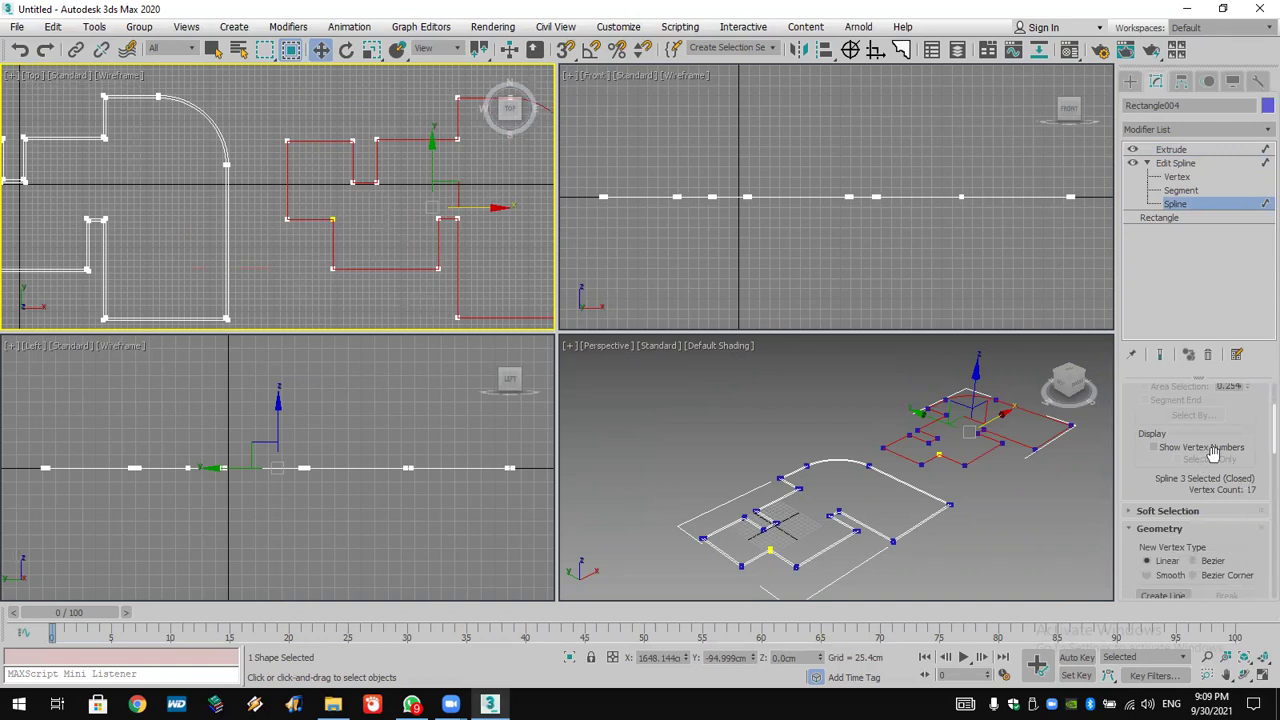
{"action": "left_click_drag", "start_coordinate": [1145, 485], "coordinate": [1172, 265]}
{"action": "scroll", "coordinate": [1172, 255], "scroll_direction": "down", "scroll_amount": 2}
{"action": "scroll", "coordinate": [1174, 217], "scroll_direction": "down", "scroll_amount": 5}
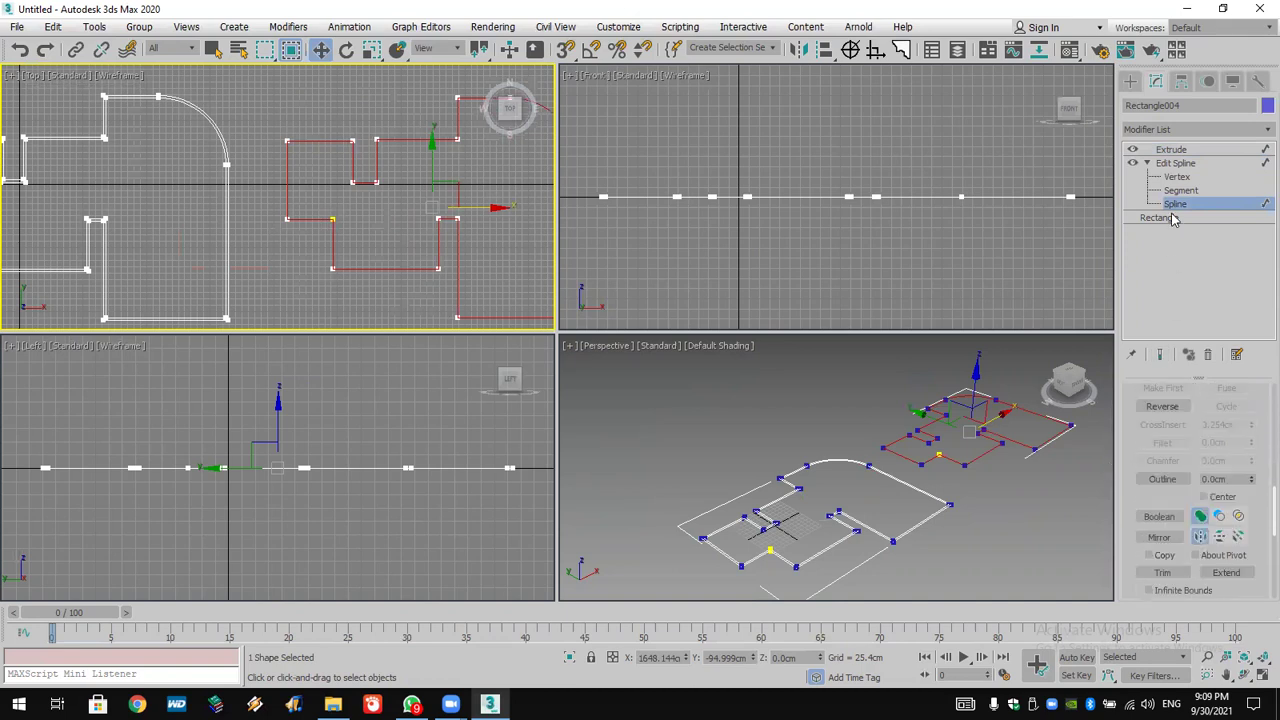
{"action": "scroll", "coordinate": [1168, 478], "scroll_direction": "down", "scroll_amount": 4}
{"action": "left_click", "coordinate": [1162, 560]}
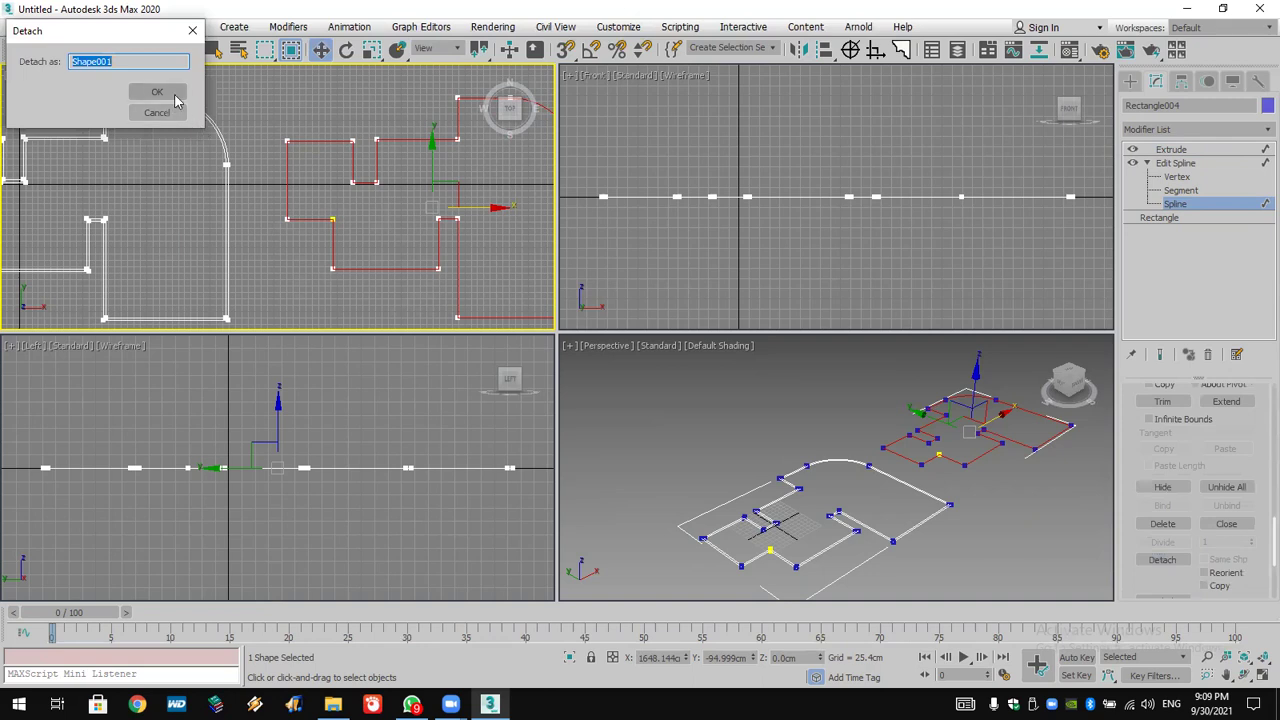
{"action": "left_click", "coordinate": [157, 92]}
{"action": "left_click", "coordinate": [1176, 151]}
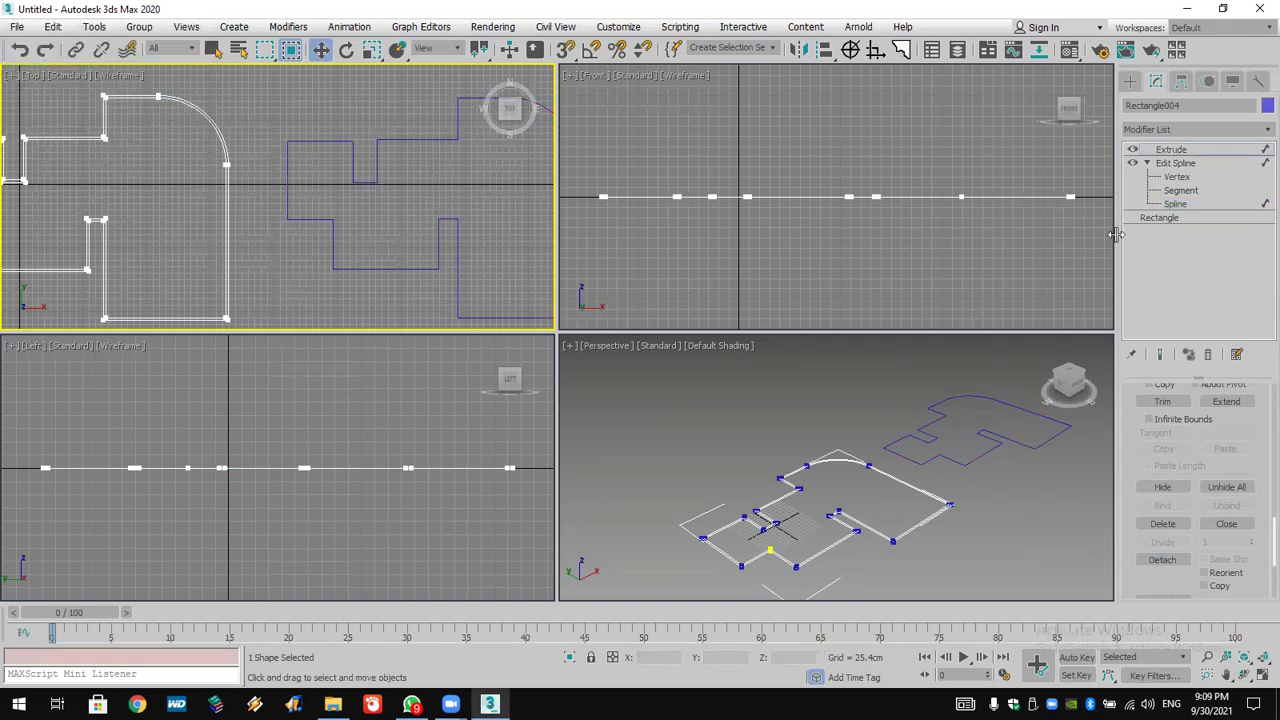
Apply an Extrude modifier to the detached outline with an amount of 2 cm to form a slab.
{"action": "left_click", "coordinate": [1002, 443]}
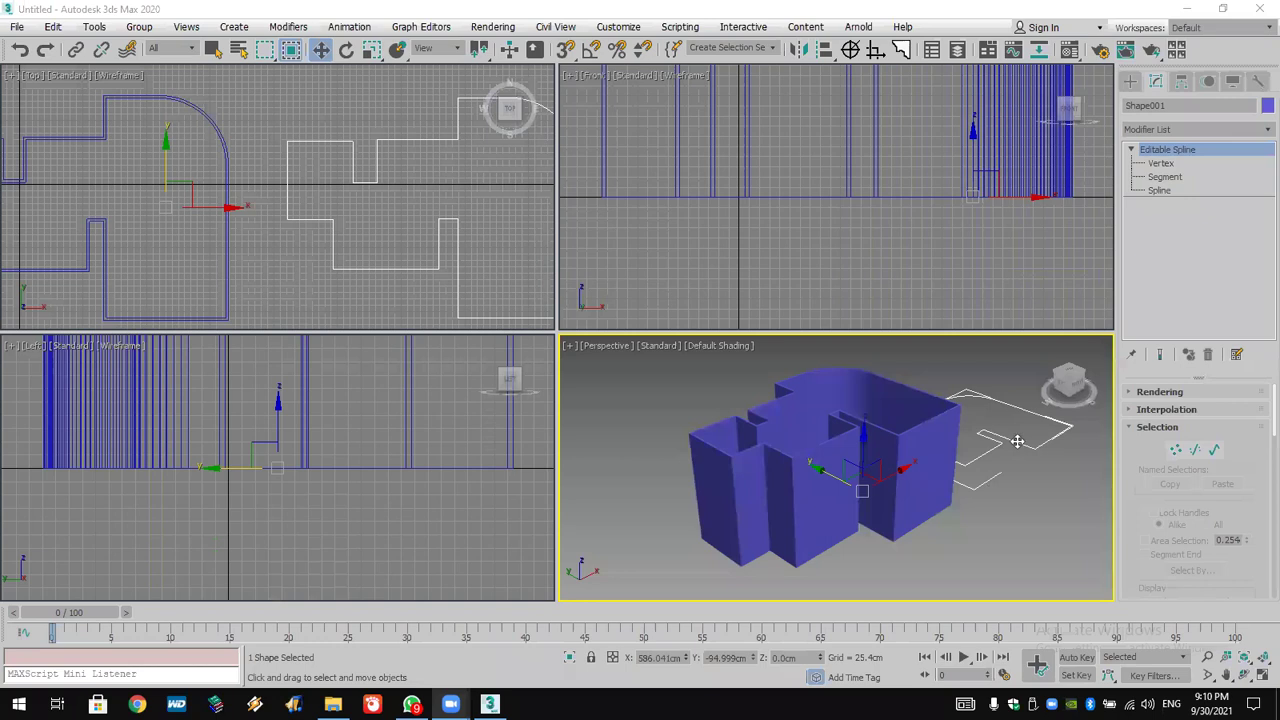
{"action": "left_click", "coordinate": [1176, 129]}
{"action": "type", "text": "esh"}
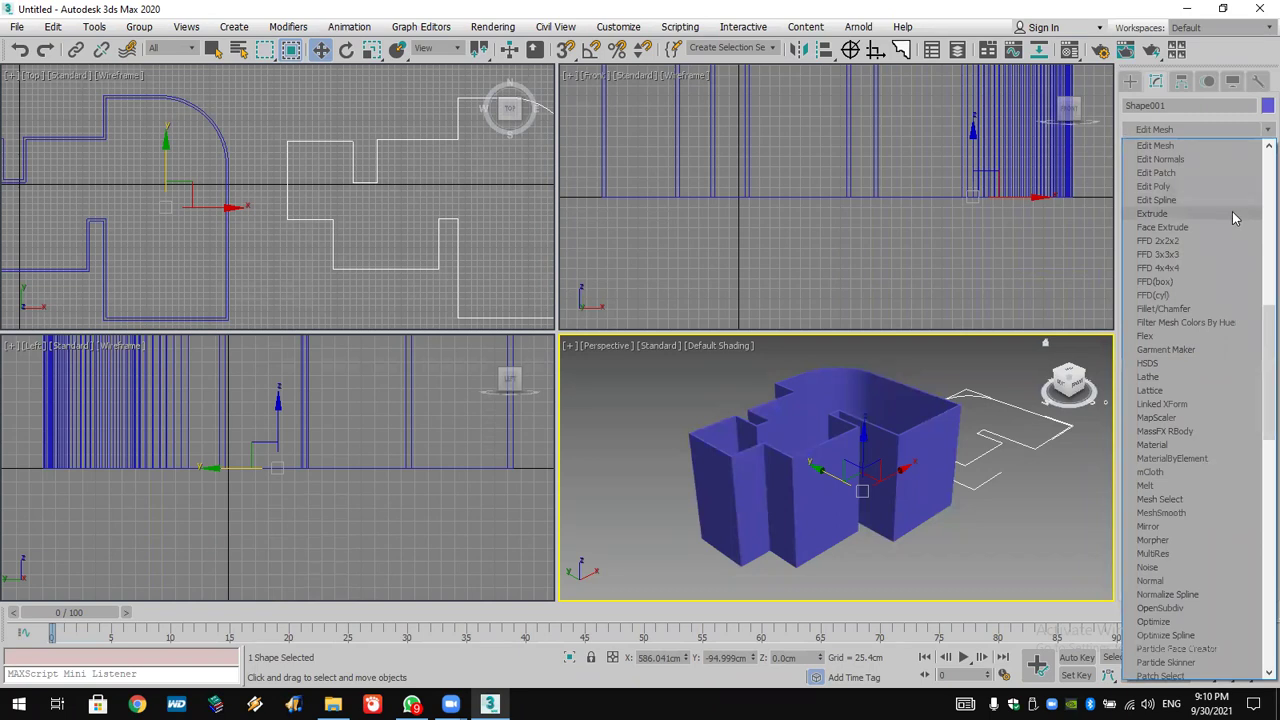
{"action": "left_click", "coordinate": [1236, 213]}
{"action": "double_click", "coordinate": [1222, 413]}
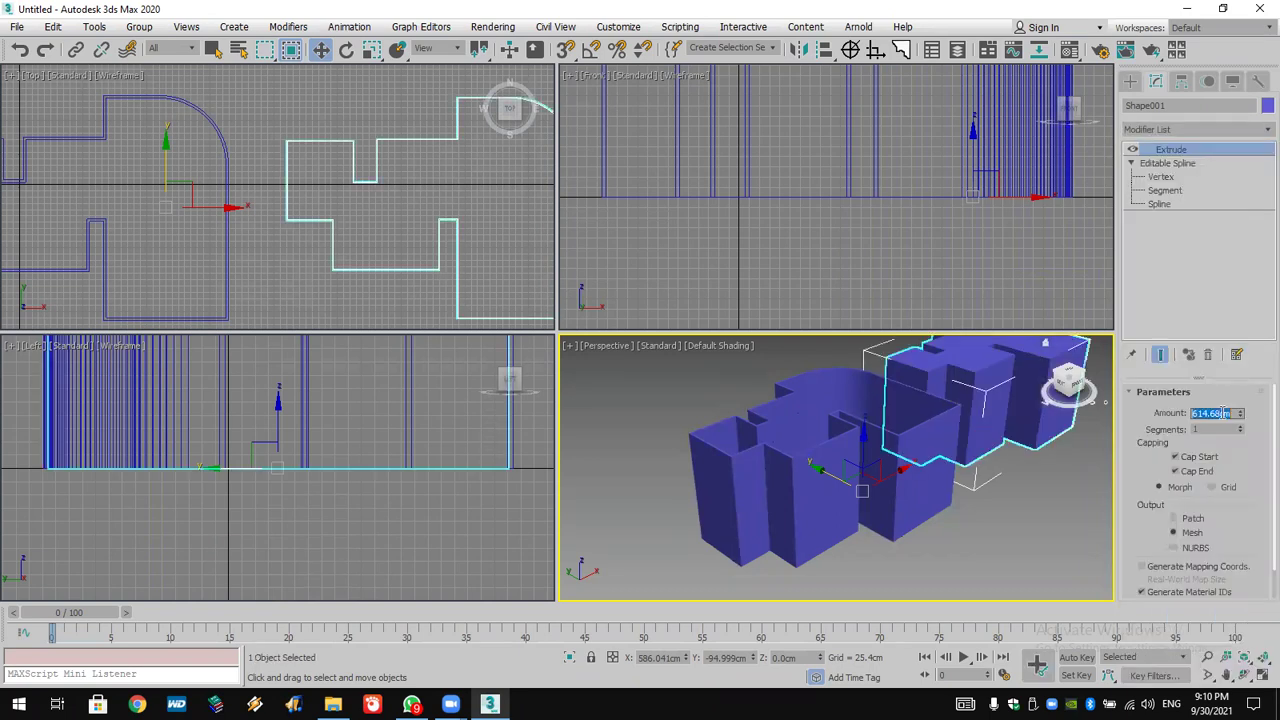
{"action": "type", "text": "2"}
{"action": "key", "text": "Return"}
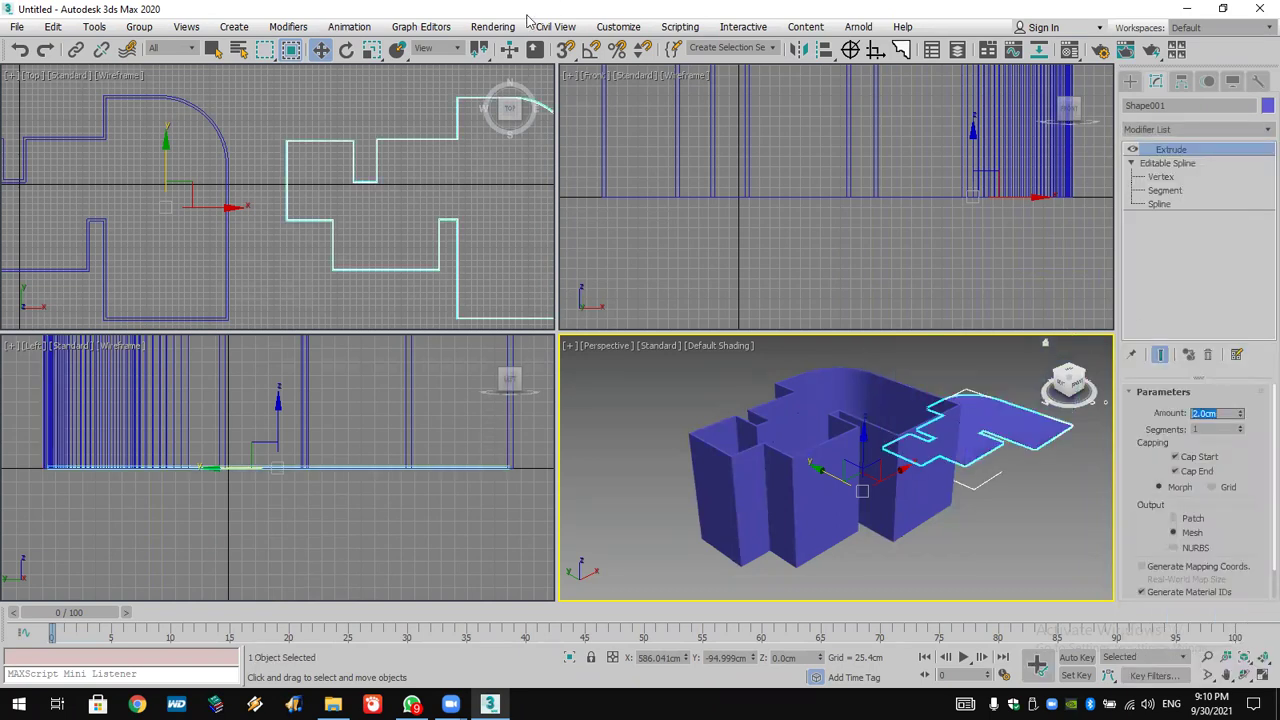
Enable snapping and move the slab by its corner vertex onto the matching corner at the top of the walls.
{"action": "left_click", "coordinate": [565, 50]}
{"action": "scroll", "coordinate": [300, 194], "scroll_direction": "down", "scroll_amount": 4}
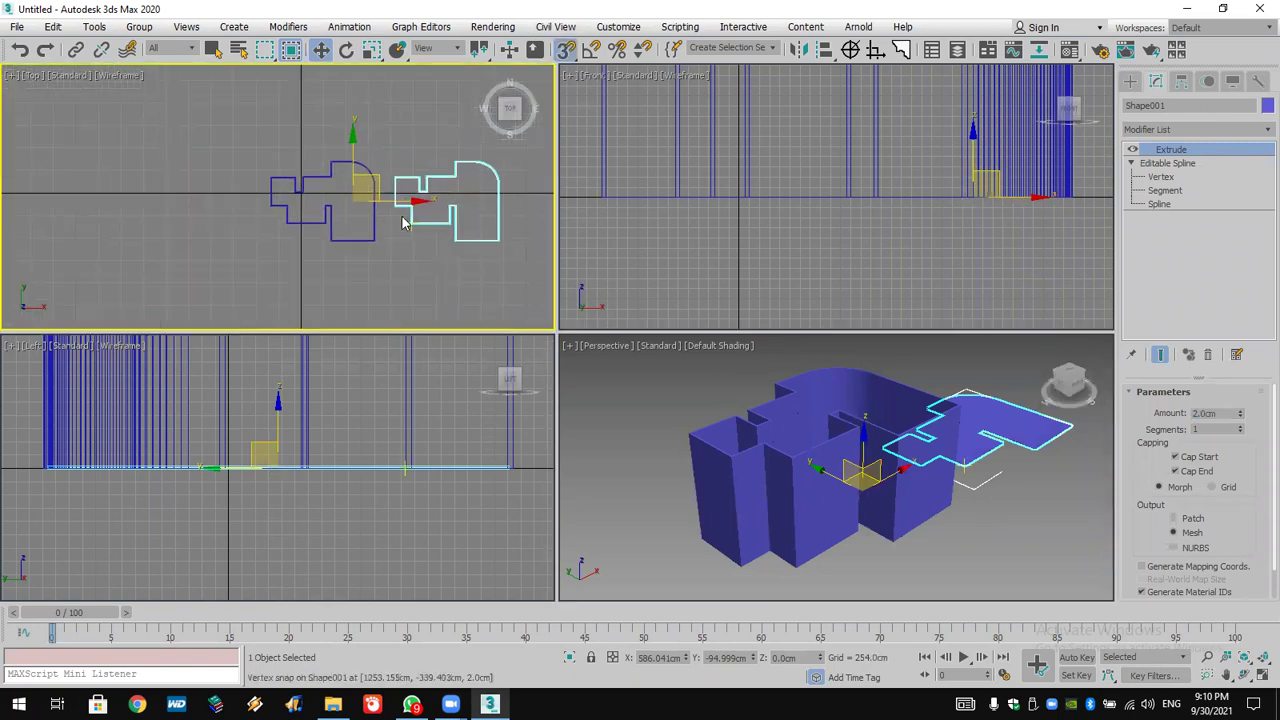
{"action": "left_click_drag", "start_coordinate": [391, 204], "coordinate": [259, 200]}
{"action": "scroll", "coordinate": [872, 264], "scroll_direction": "down", "scroll_amount": 3}
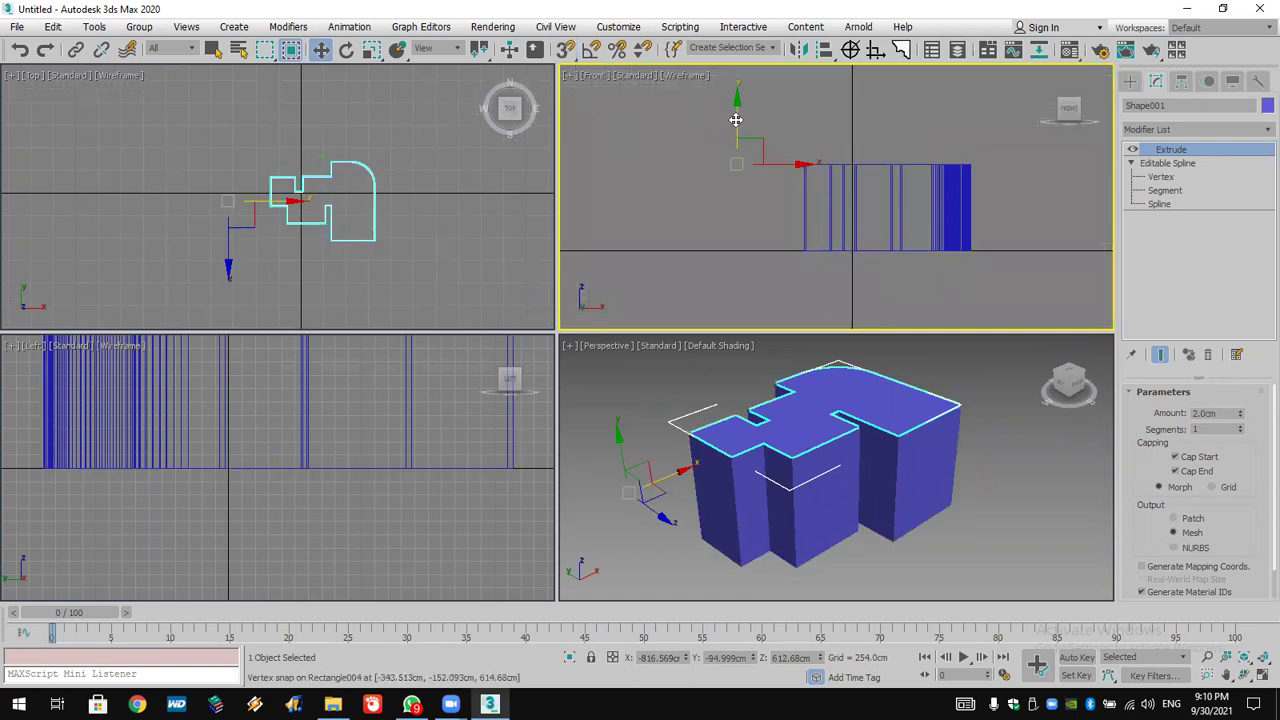
Lower the slab to the base of the walls and make one copy of it at a height of about 454.81 cm.
{"action": "left_click_drag", "start_coordinate": [737, 119], "coordinate": [737, 145]}
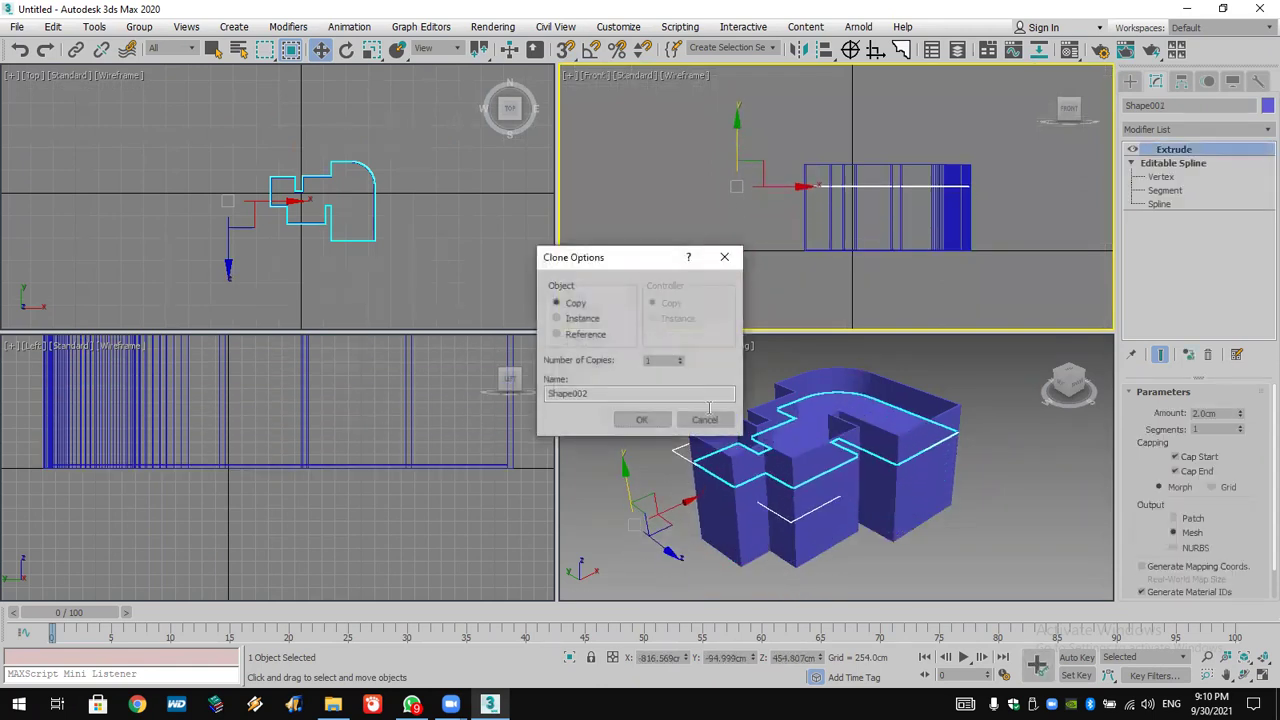
{"action": "left_click", "coordinate": [645, 420]}
{"action": "left_click", "coordinate": [950, 573]}
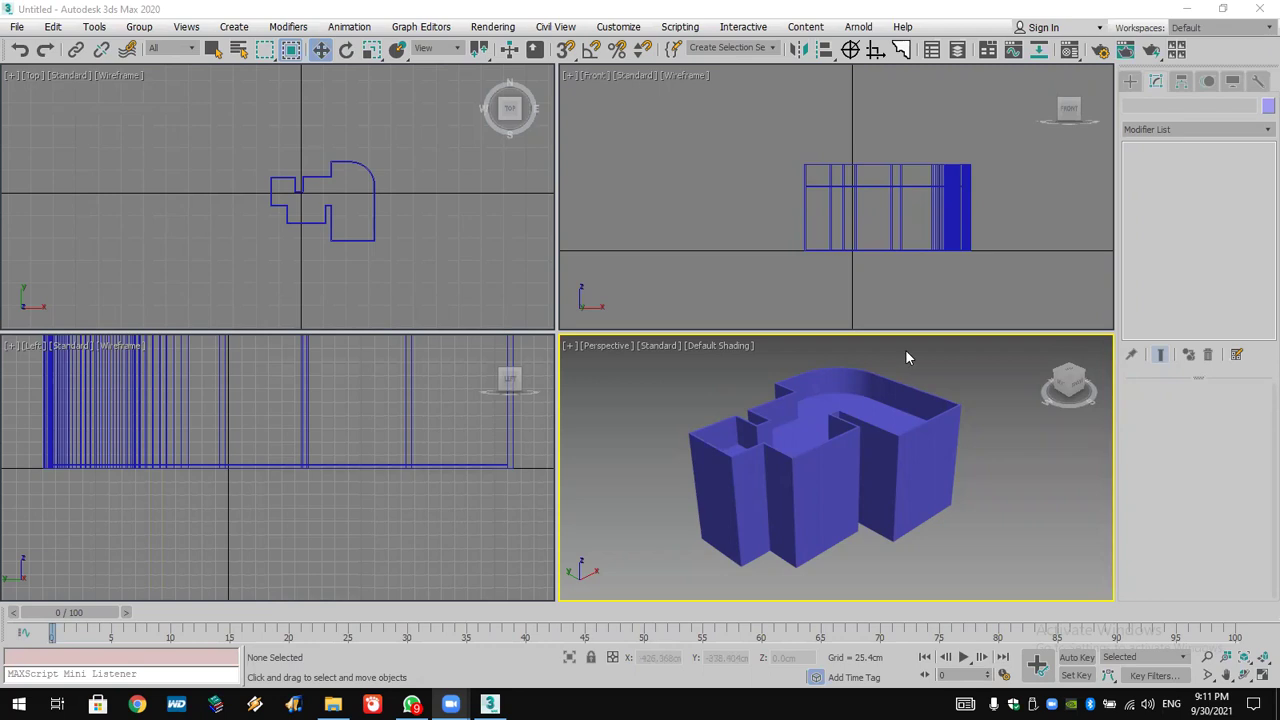
Reset to an empty scene without saving the wall model.
{"action": "left_click", "coordinate": [17, 26]}
{"action": "left_click", "coordinate": [40, 60]}
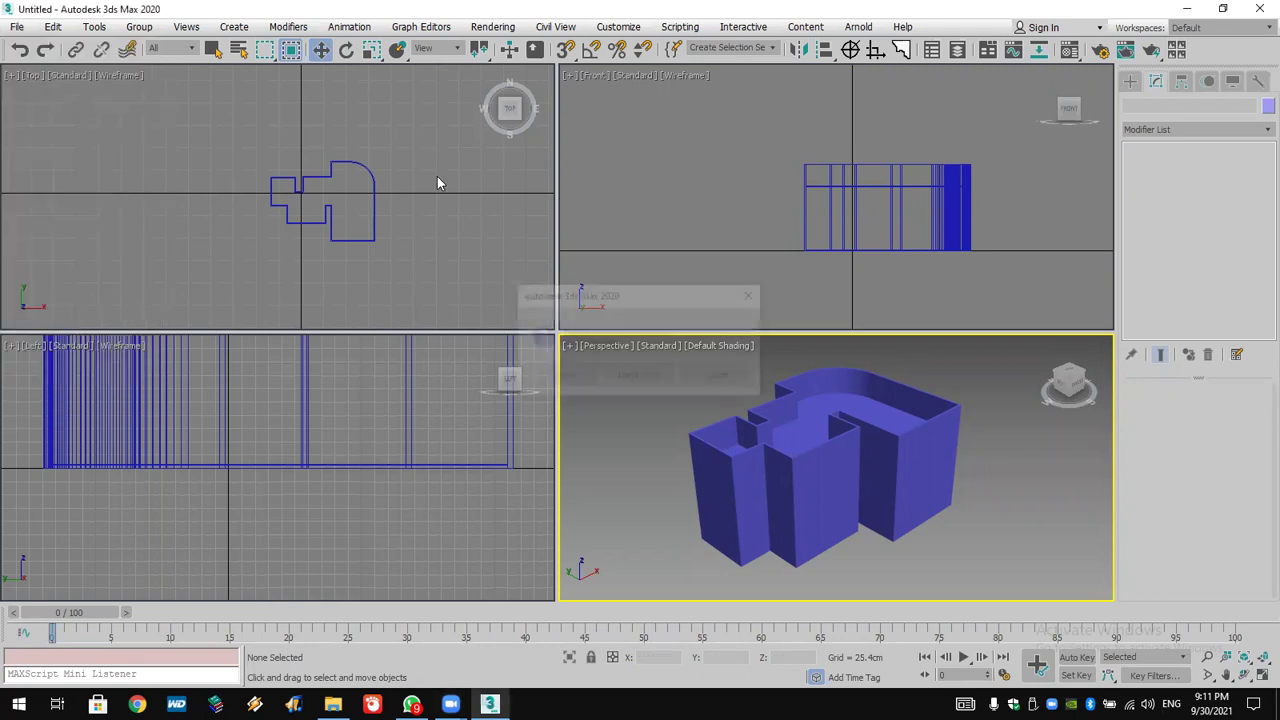
{"action": "left_click", "coordinate": [606, 375]}
{"action": "left_click", "coordinate": [594, 374]}
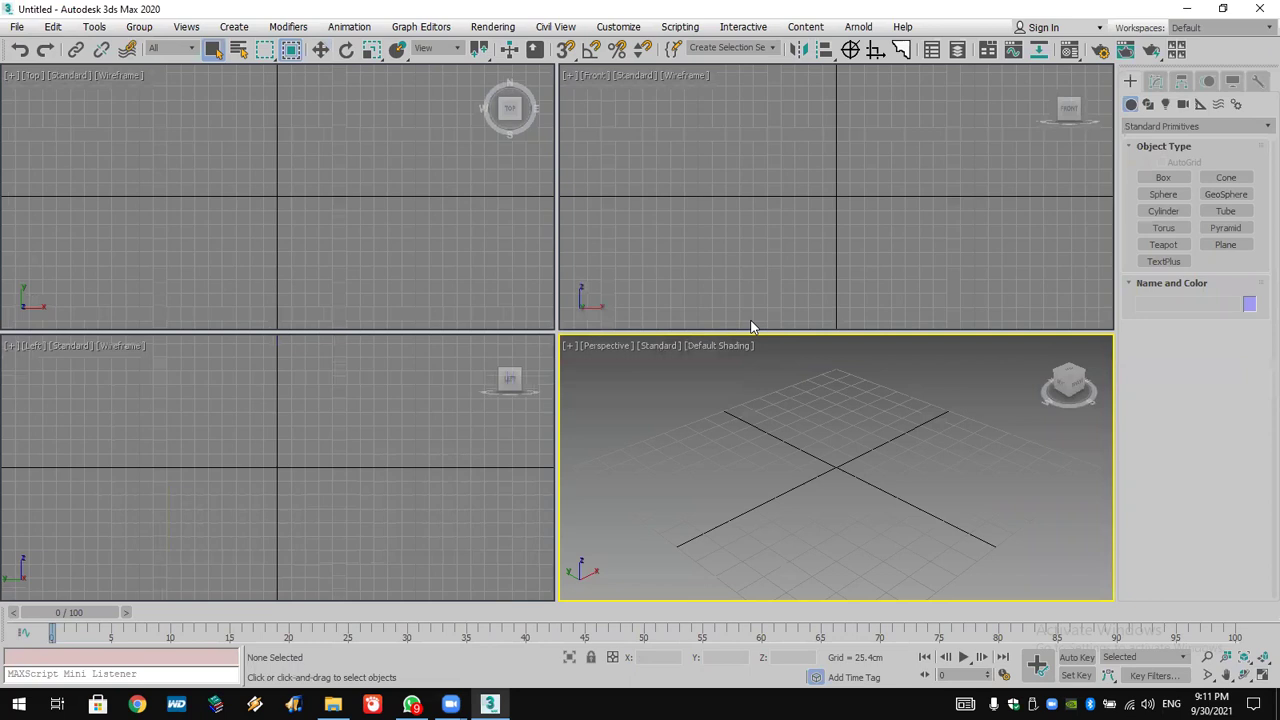
Draw three overlapping rectangle splines in the maximized Top view, the second about 320 cm long and 312 cm wide.
{"action": "left_click", "coordinate": [522, 330]}
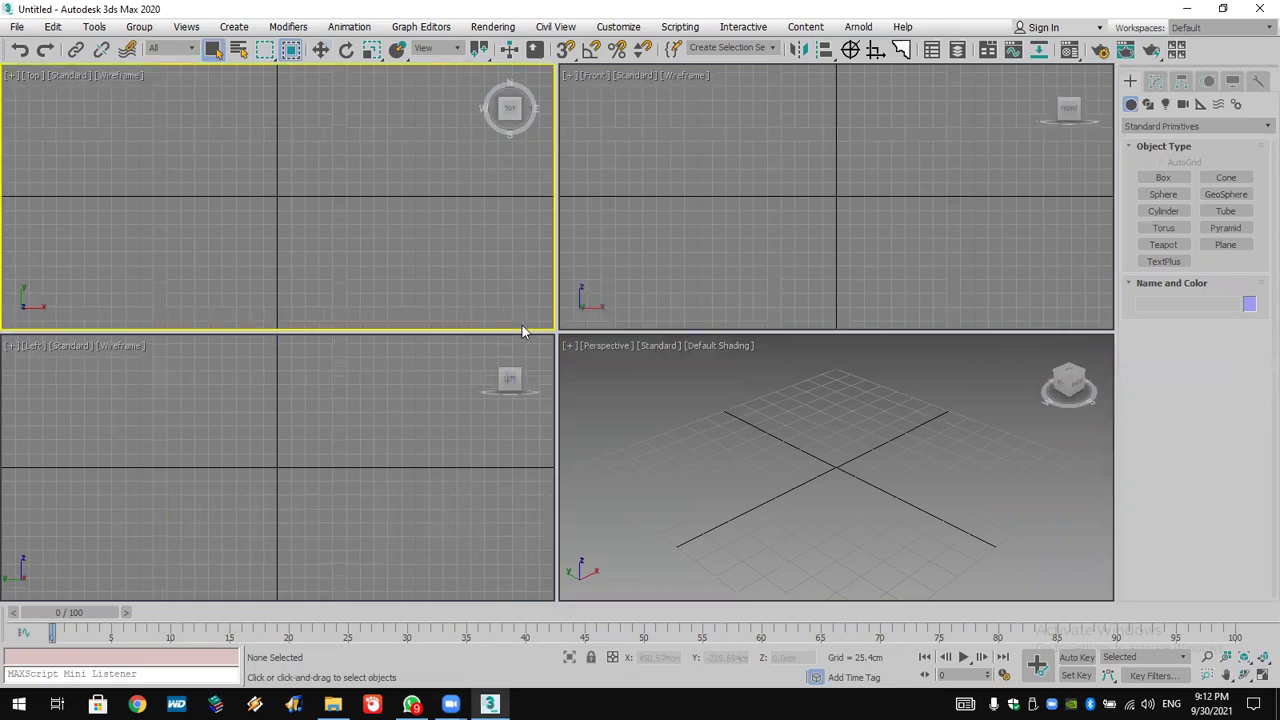
{"action": "left_click", "coordinate": [1261, 677]}
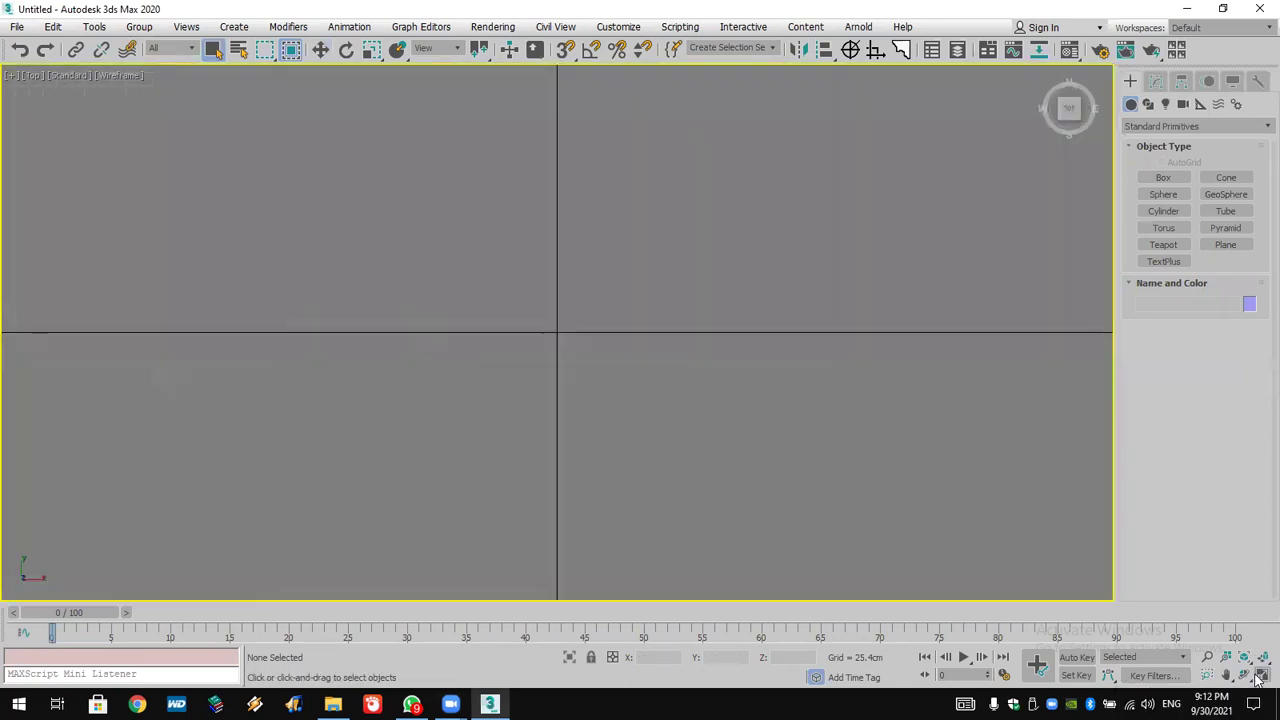
{"action": "left_click", "coordinate": [1147, 105]}
{"action": "left_click", "coordinate": [1226, 190]}
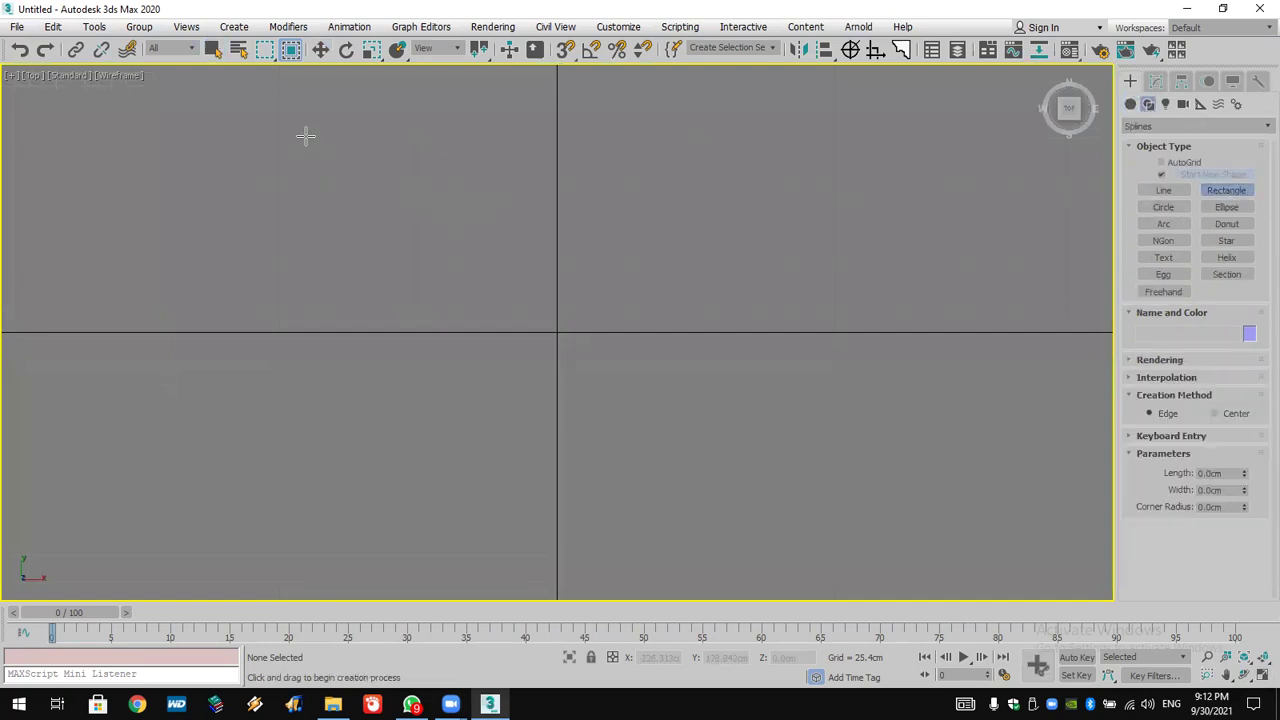
{"action": "left_click_drag", "start_coordinate": [307, 137], "coordinate": [538, 373]}
{"action": "left_click_drag", "start_coordinate": [417, 223], "coordinate": [766, 581]}
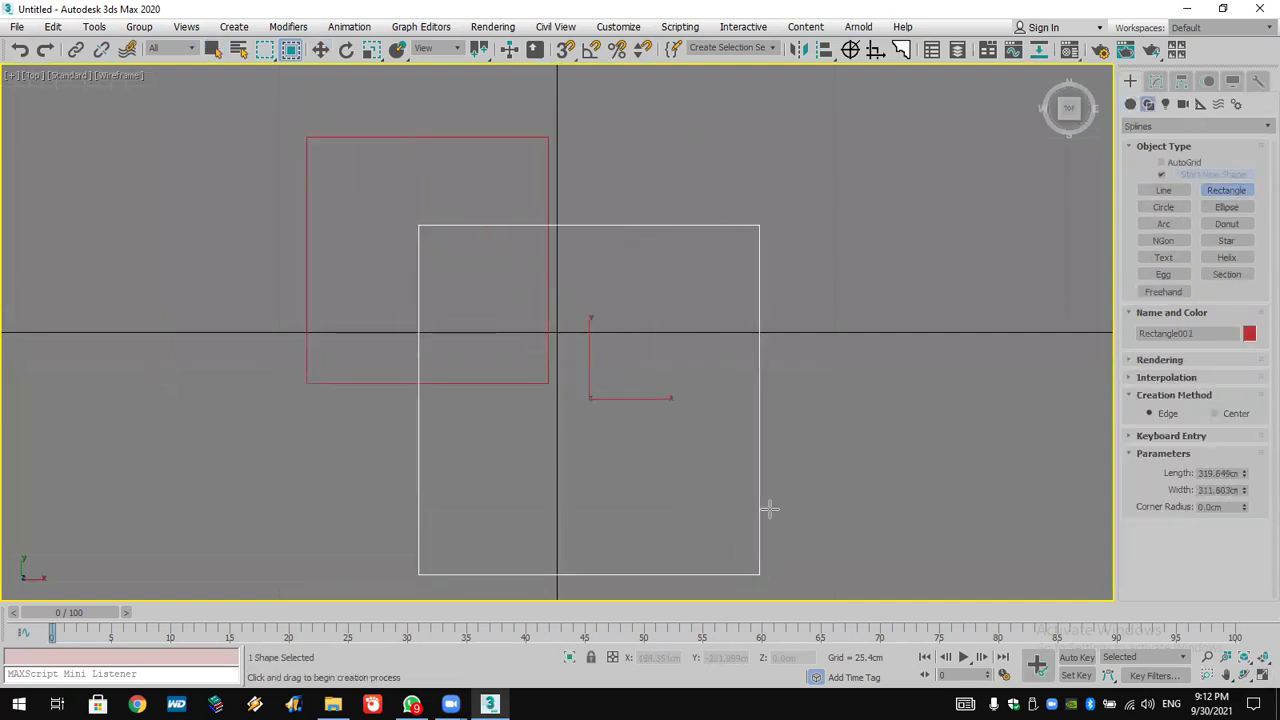
{"action": "left_click_drag", "start_coordinate": [660, 133], "coordinate": [906, 420]}
Draw a fourth rectangle about 433 cm long and 531 cm wide overlapping the third, and end rectangle creation.
{"action": "scroll", "coordinate": [503, 397], "scroll_direction": "down", "scroll_amount": 4}
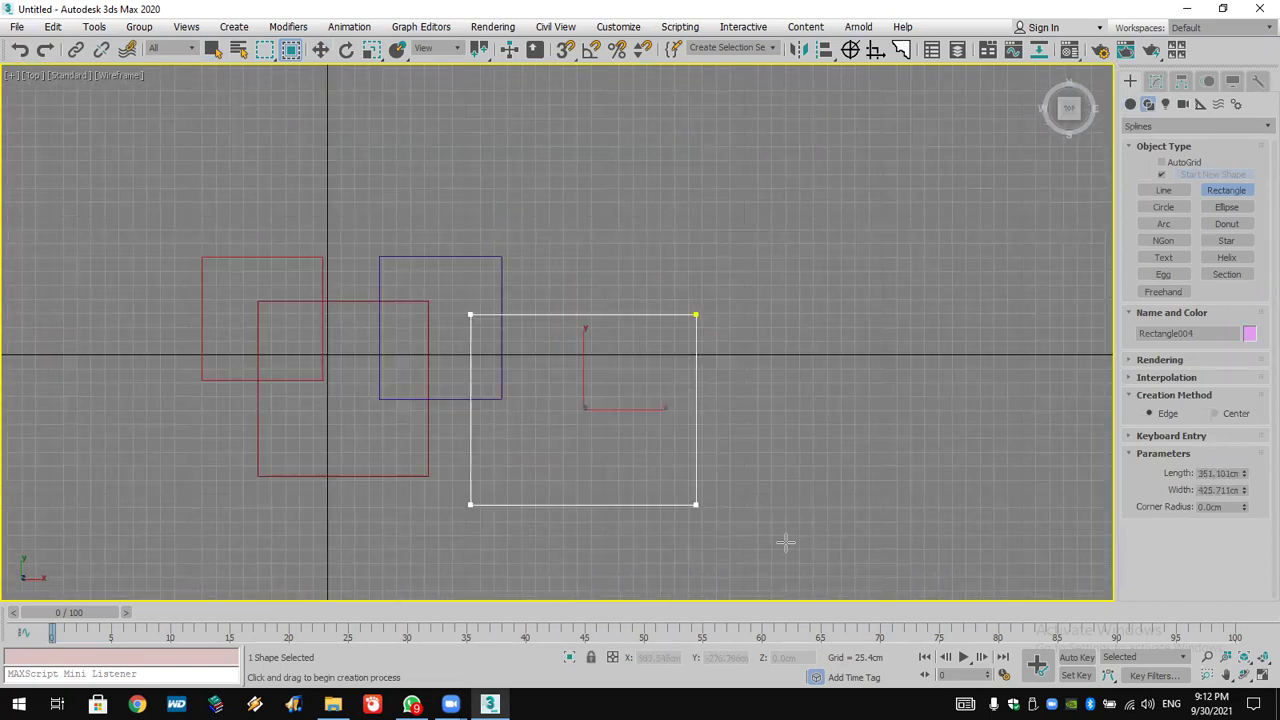
{"action": "left_click_drag", "start_coordinate": [759, 551], "coordinate": [760, 551]}
{"action": "middle_click_drag", "start_coordinate": [760, 551], "coordinate": [816, 416]}
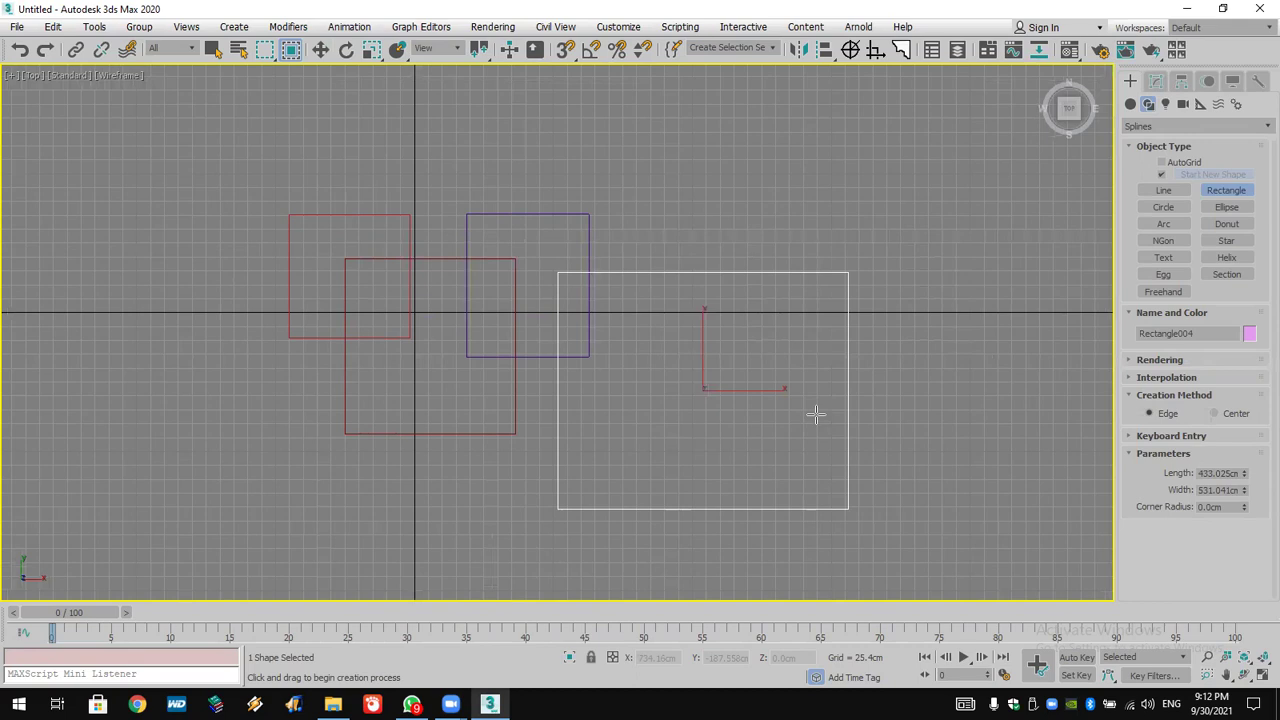
{"action": "scroll", "coordinate": [806, 400], "scroll_direction": "up", "scroll_amount": 3}
{"action": "middle_click_drag", "start_coordinate": [826, 397], "coordinate": [887, 382]}
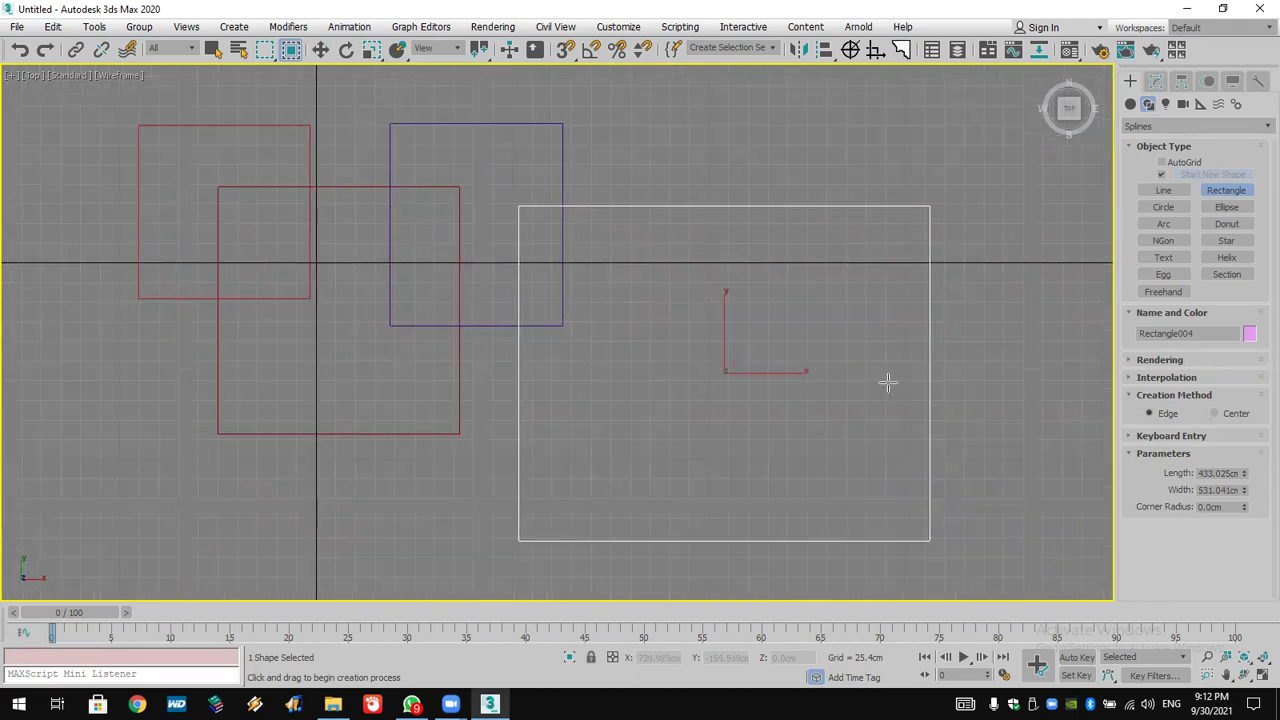
{"action": "right_click", "coordinate": [970, 346]}
{"action": "left_click", "coordinate": [981, 338]}
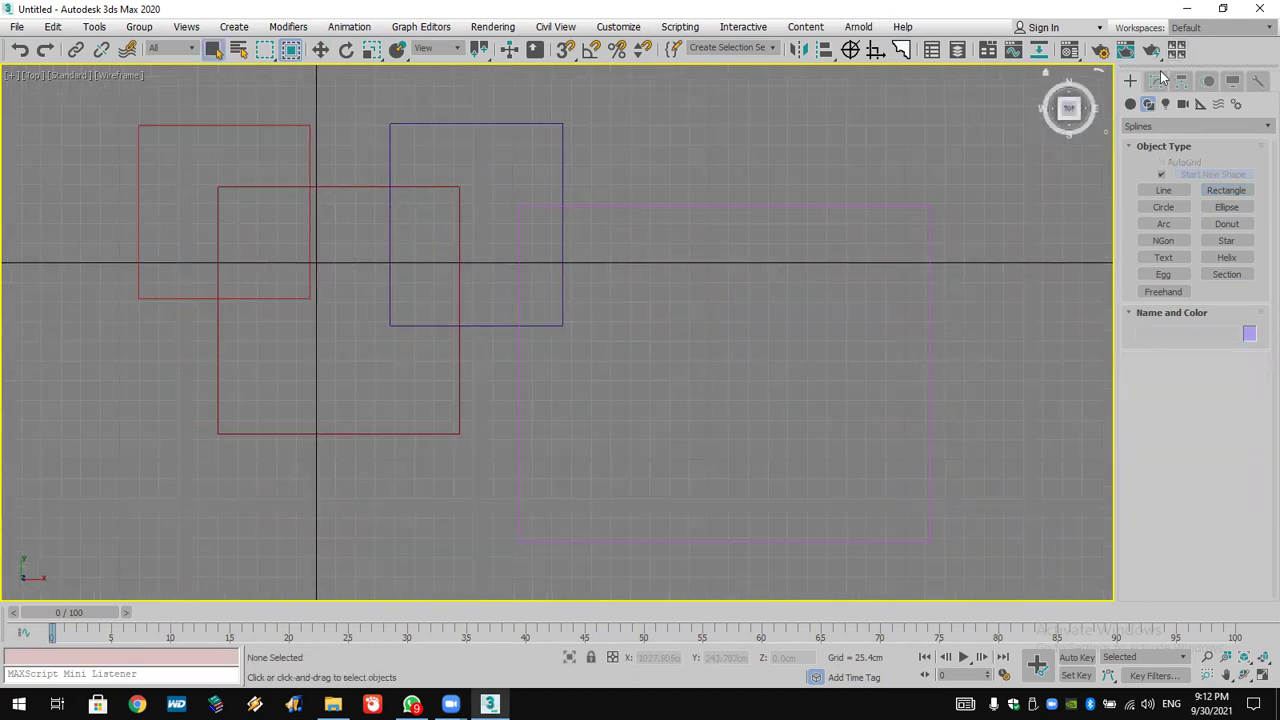
{"action": "left_click", "coordinate": [1157, 80]}
{"action": "left_click", "coordinate": [1189, 128]}
{"action": "left_click", "coordinate": [1189, 127]}
{"action": "left_click", "coordinate": [1189, 127]}
{"action": "left_click", "coordinate": [1189, 127]}
{"action": "left_click", "coordinate": [1189, 127]}
{"action": "left_click", "coordinate": [1189, 127]}
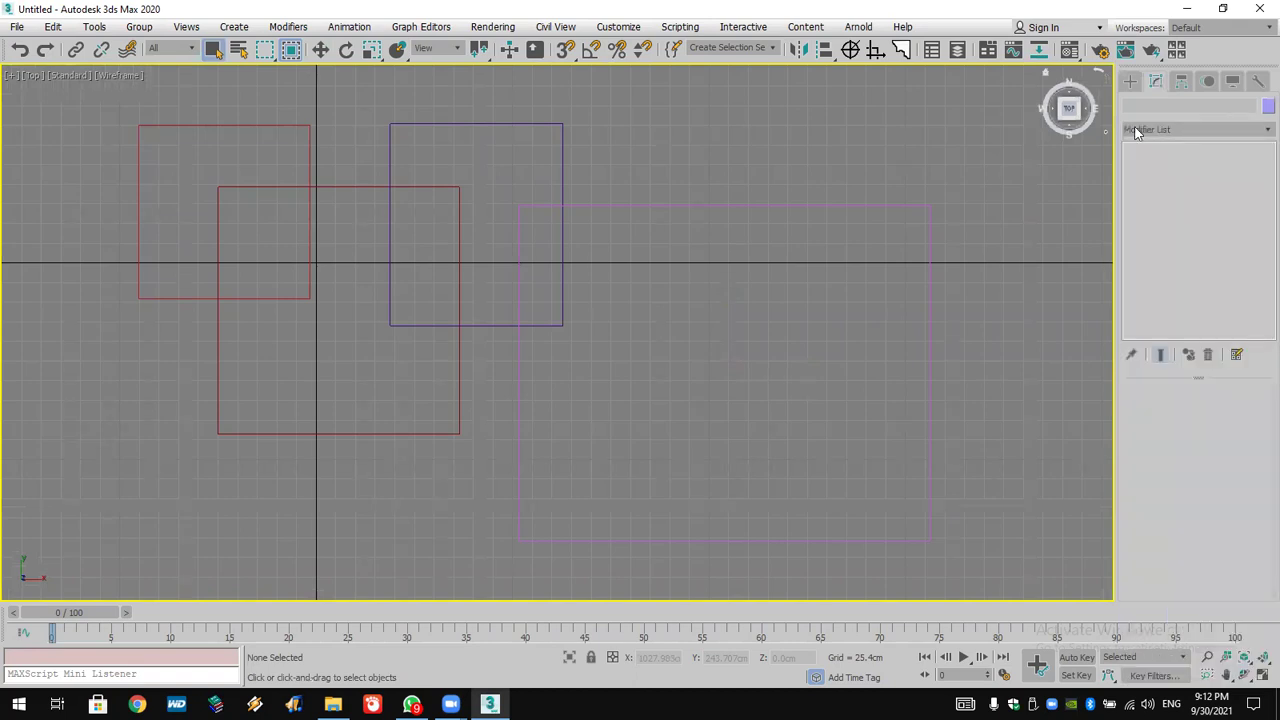
{"action": "left_click_drag", "start_coordinate": [836, 143], "coordinate": [147, 491]}
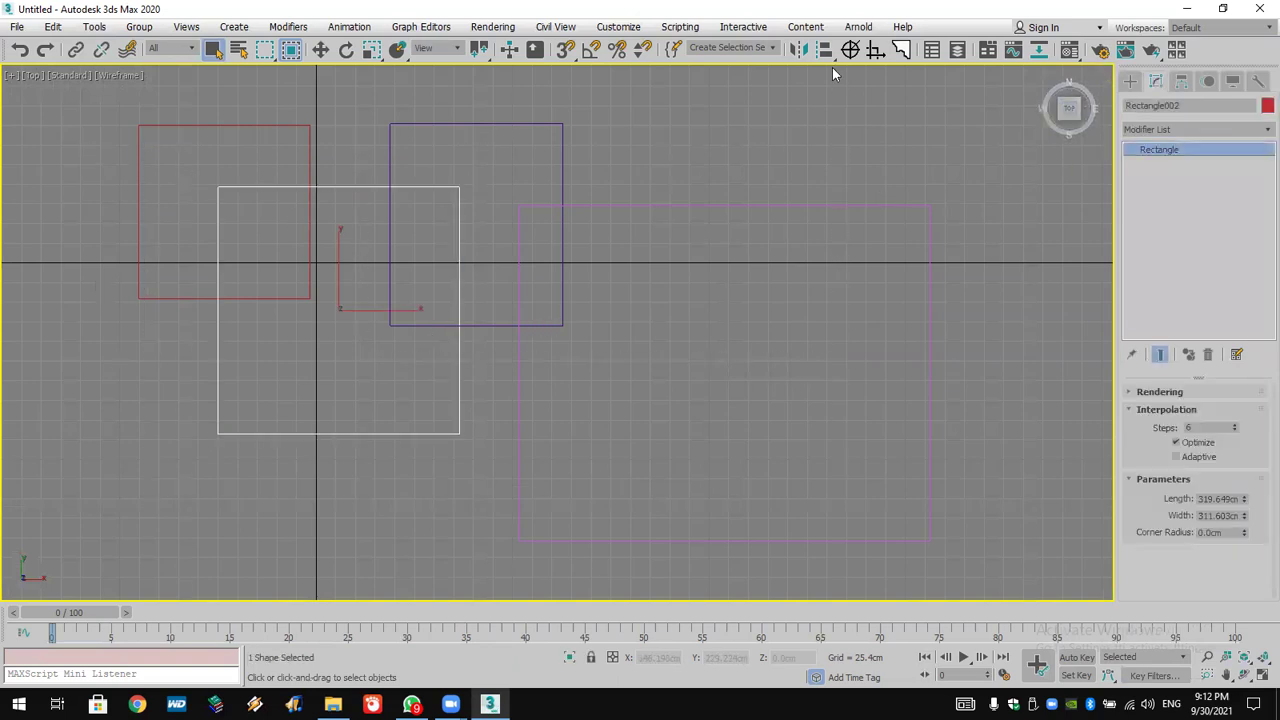
{"action": "left_click", "coordinate": [827, 100]}
Apply an Edit Spline modifier to the largest rectangle.
{"action": "left_click", "coordinate": [822, 205]}
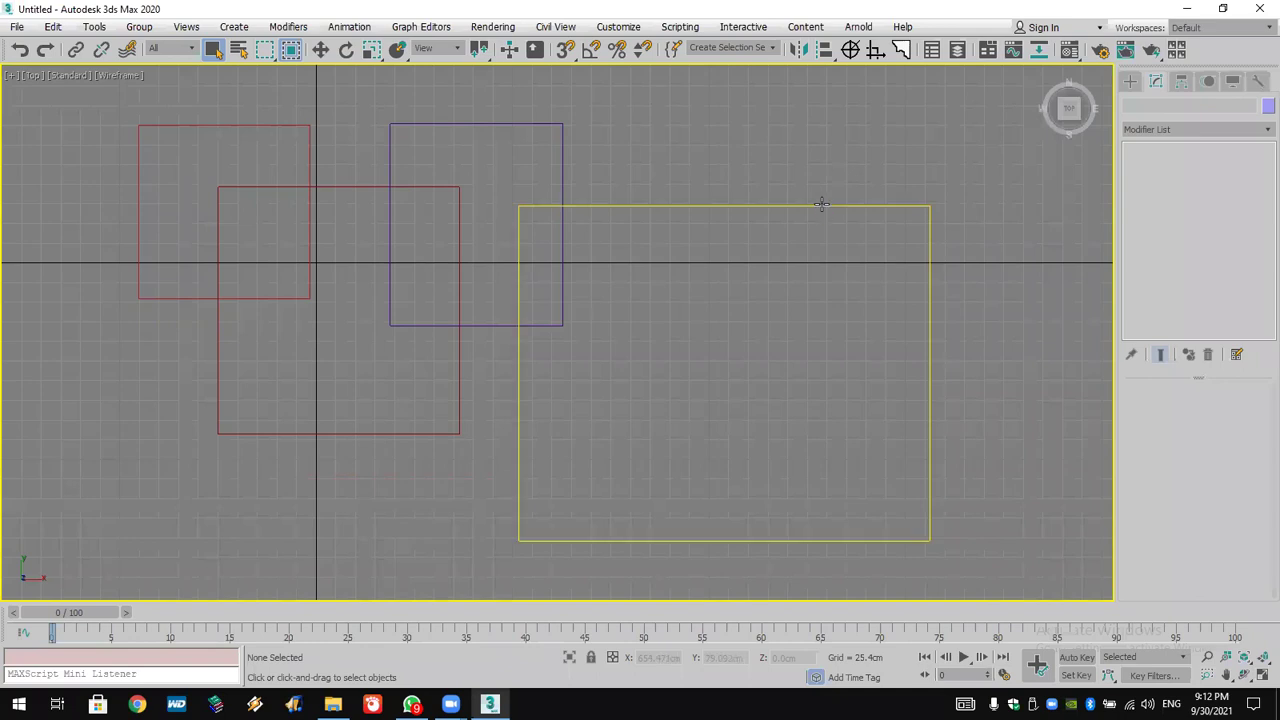
{"action": "left_click", "coordinate": [1158, 129]}
{"action": "key", "text": "e"}
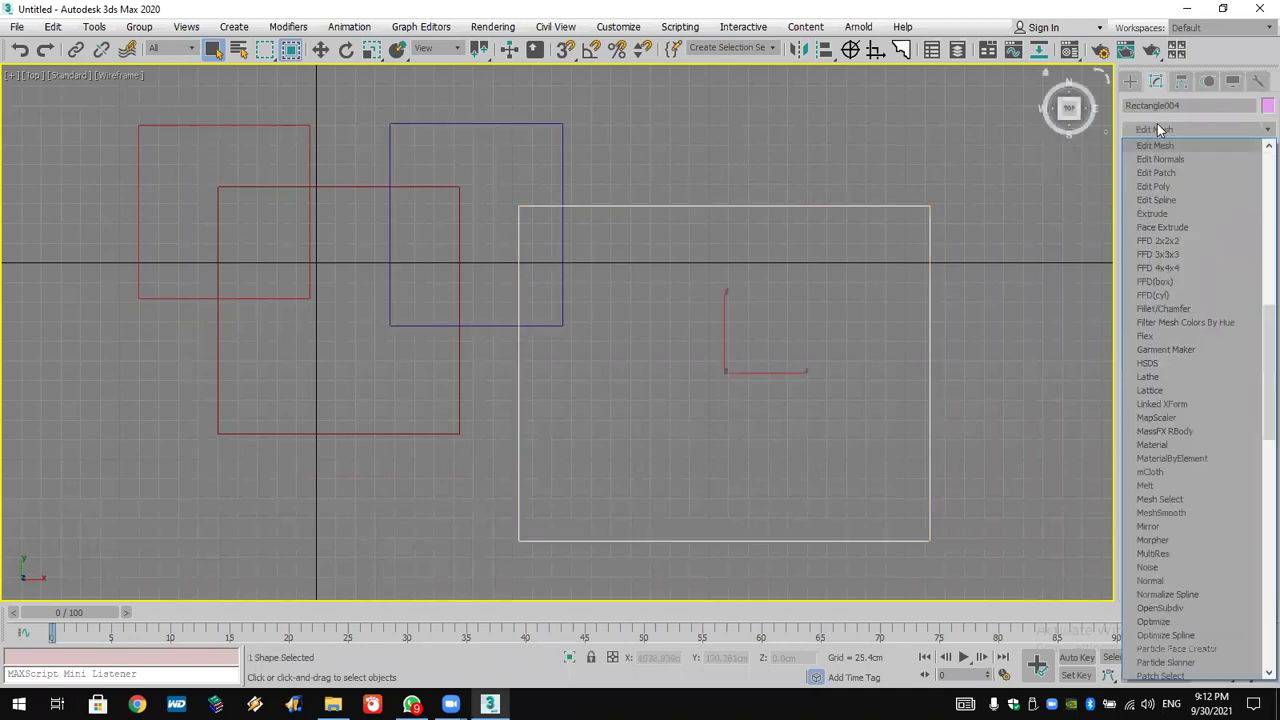
{"action": "left_click", "coordinate": [1190, 200]}
Attach Rectangle001, Rectangle002 and Rectangle003 to the largest rectangle with Attach Multiple.
{"action": "left_click_drag", "start_coordinate": [1163, 488], "coordinate": [1188, 249]}
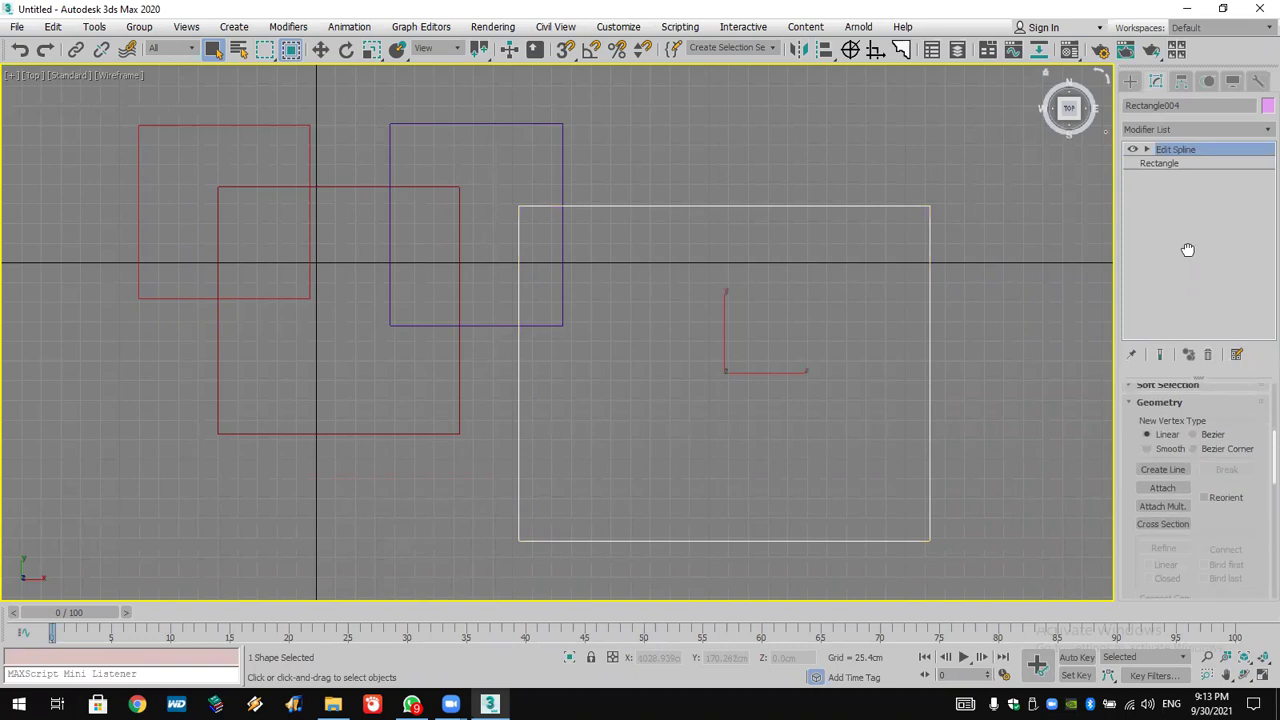
{"action": "left_click", "coordinate": [1171, 506]}
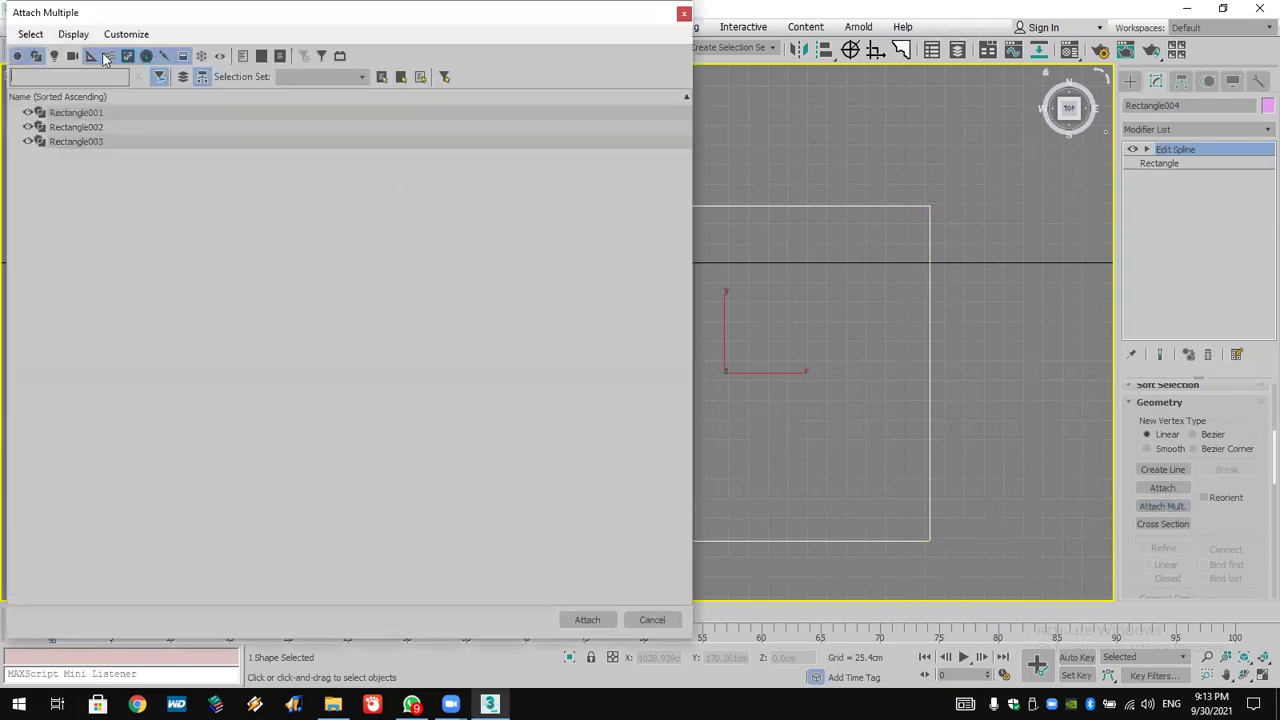
{"action": "left_click", "coordinate": [106, 113]}
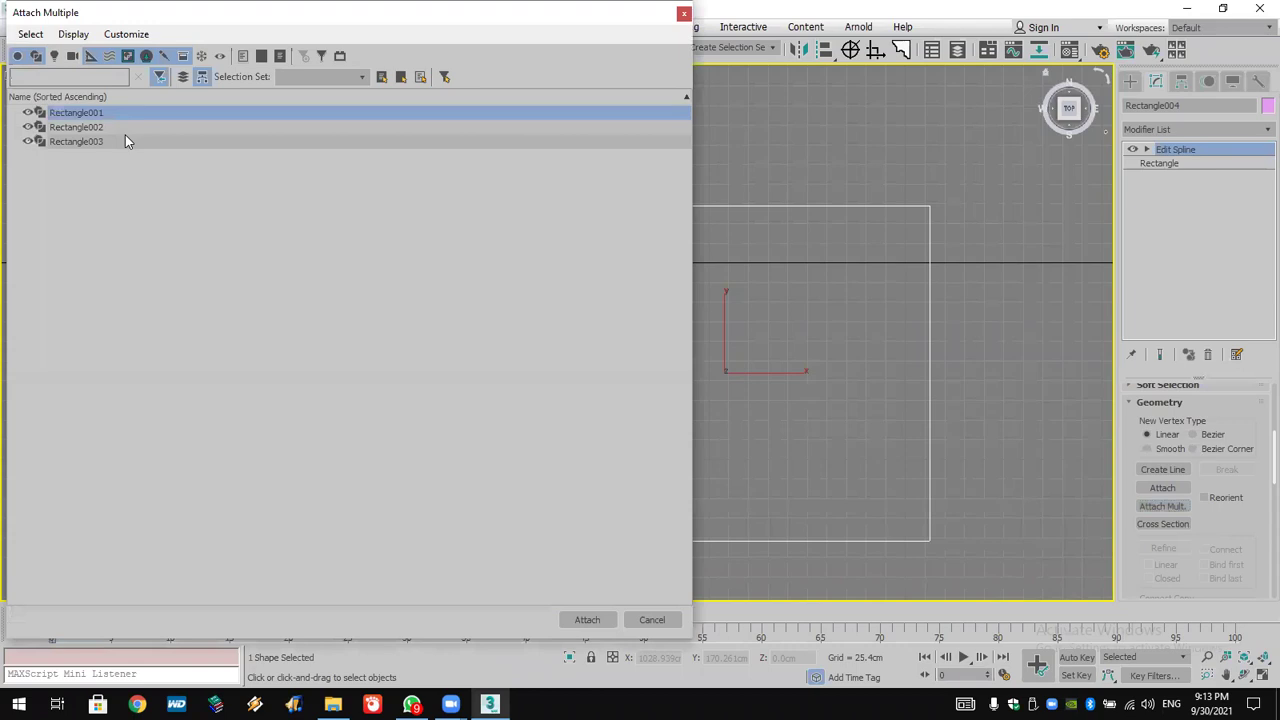
{"action": "left_click", "coordinate": [125, 137], "text": "shift"}
{"action": "left_click", "coordinate": [587, 619]}
{"action": "scroll", "coordinate": [763, 411], "scroll_direction": "up", "scroll_amount": 2}
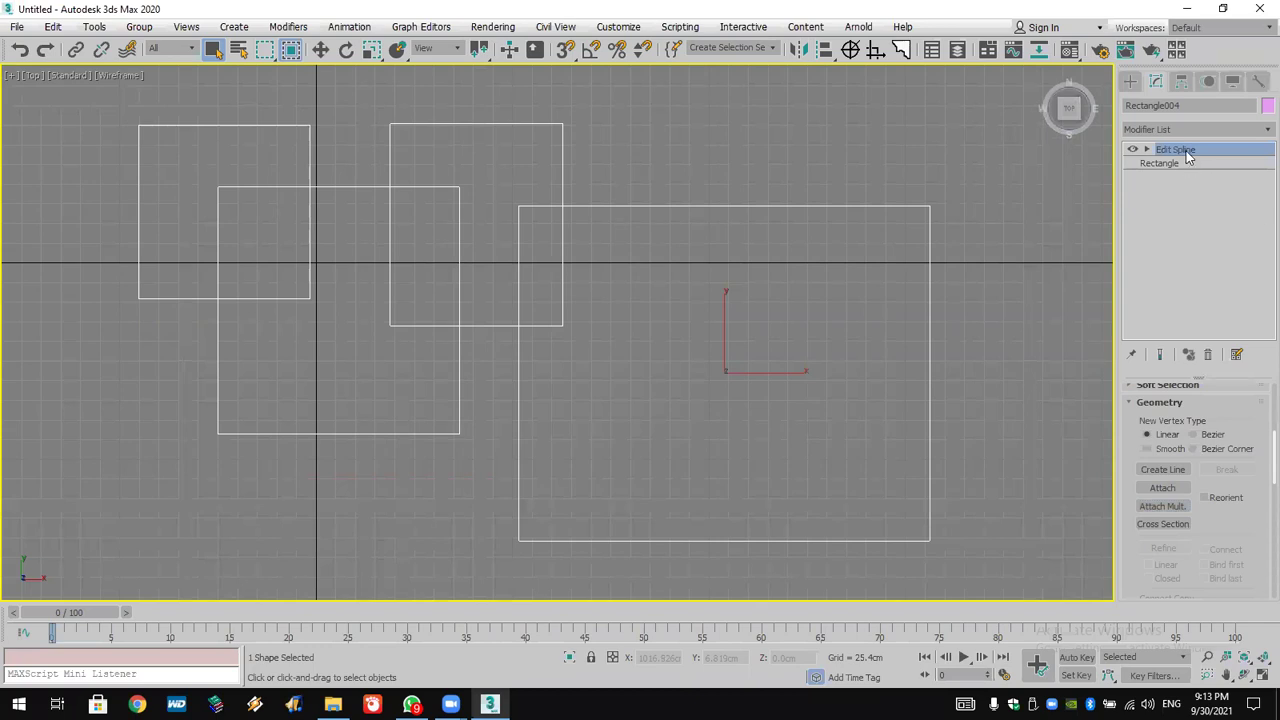
At spline level of the Edit Spline modifier, Boolean-union the largest rectangle with the smaller rectangle overlapping its upper-left corner.
{"action": "middle_click_drag", "start_coordinate": [938, 298], "coordinate": [949, 308]}
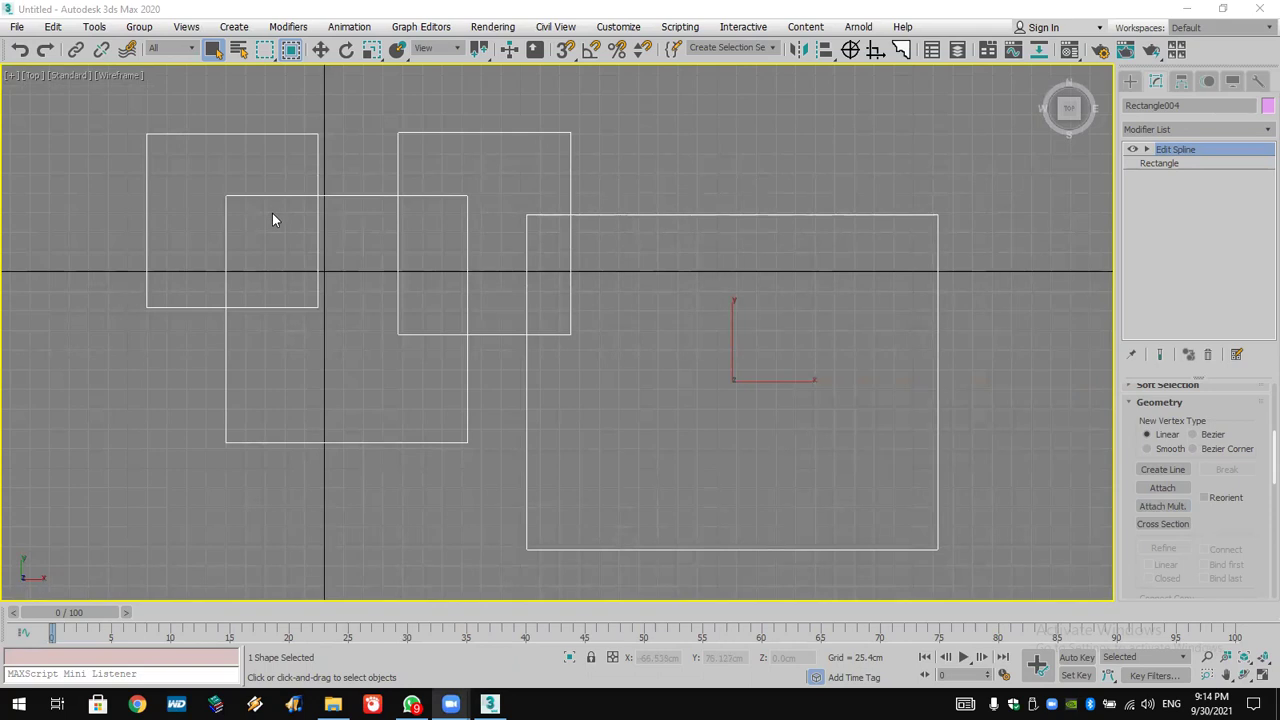
{"action": "scroll", "coordinate": [1200, 461], "scroll_direction": "down", "scroll_amount": 5}
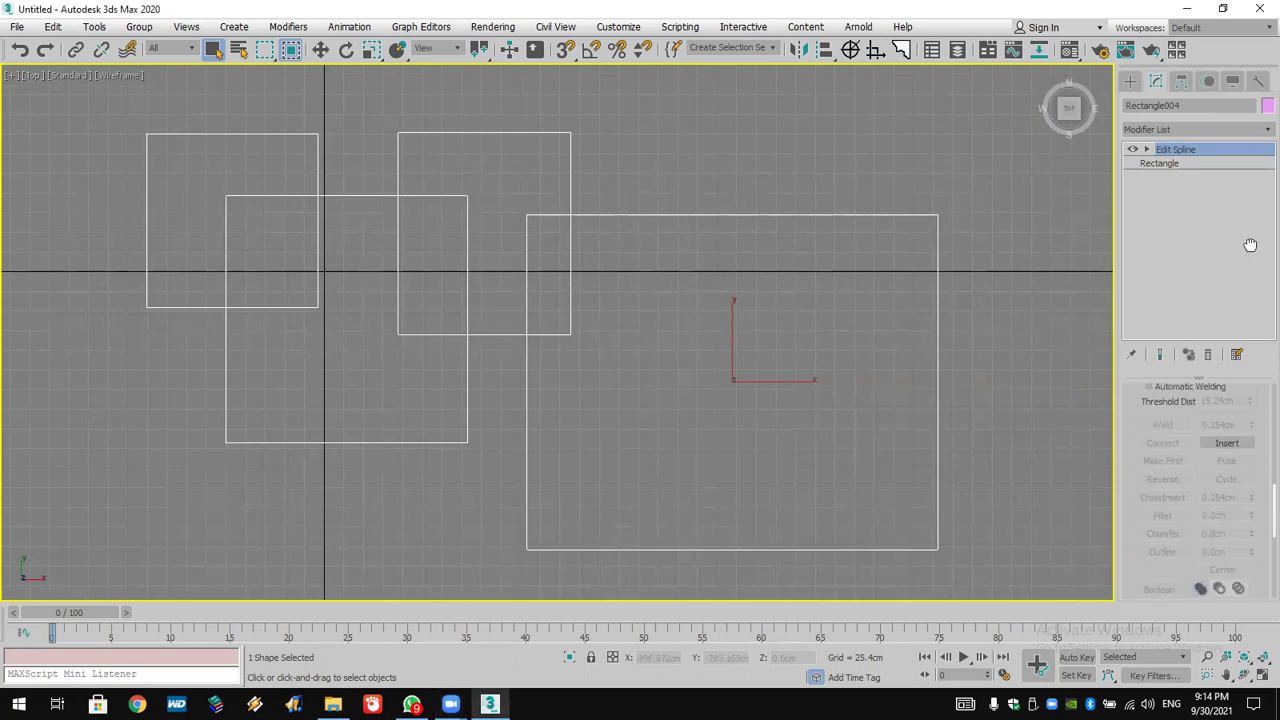
{"action": "left_click_drag", "start_coordinate": [1165, 560], "coordinate": [1163, 476]}
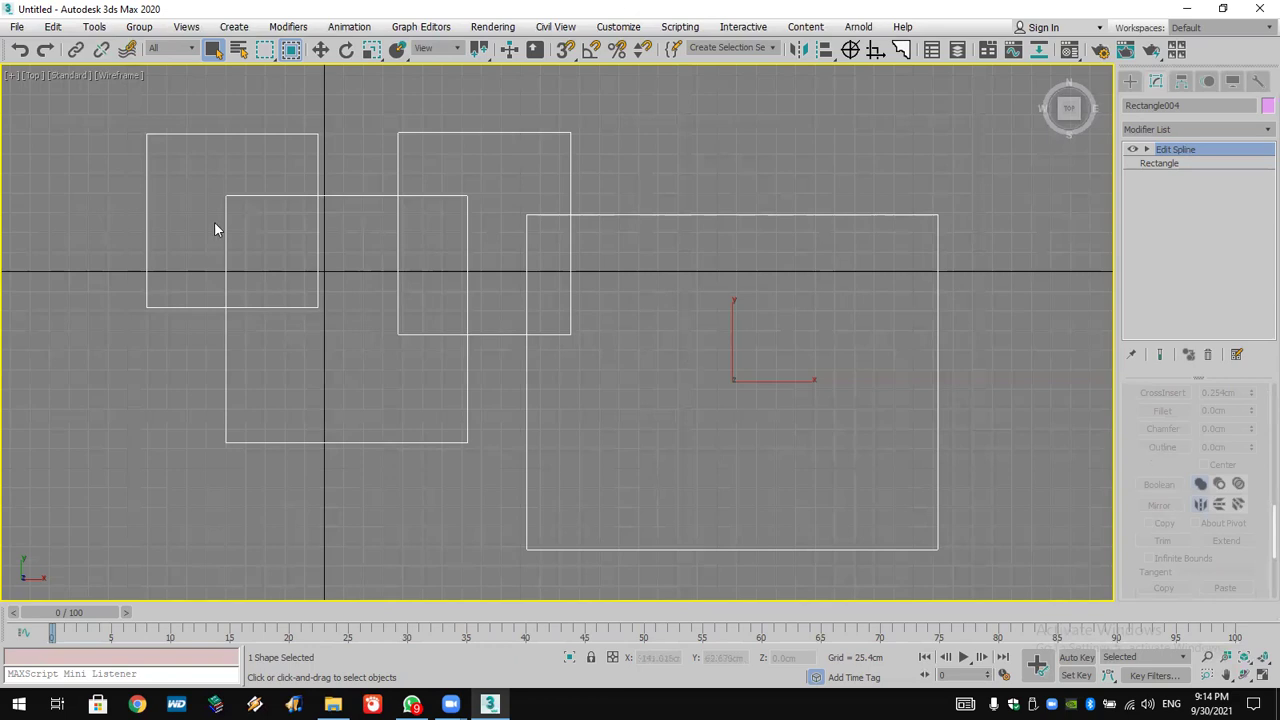
{"action": "left_click", "coordinate": [1146, 149]}
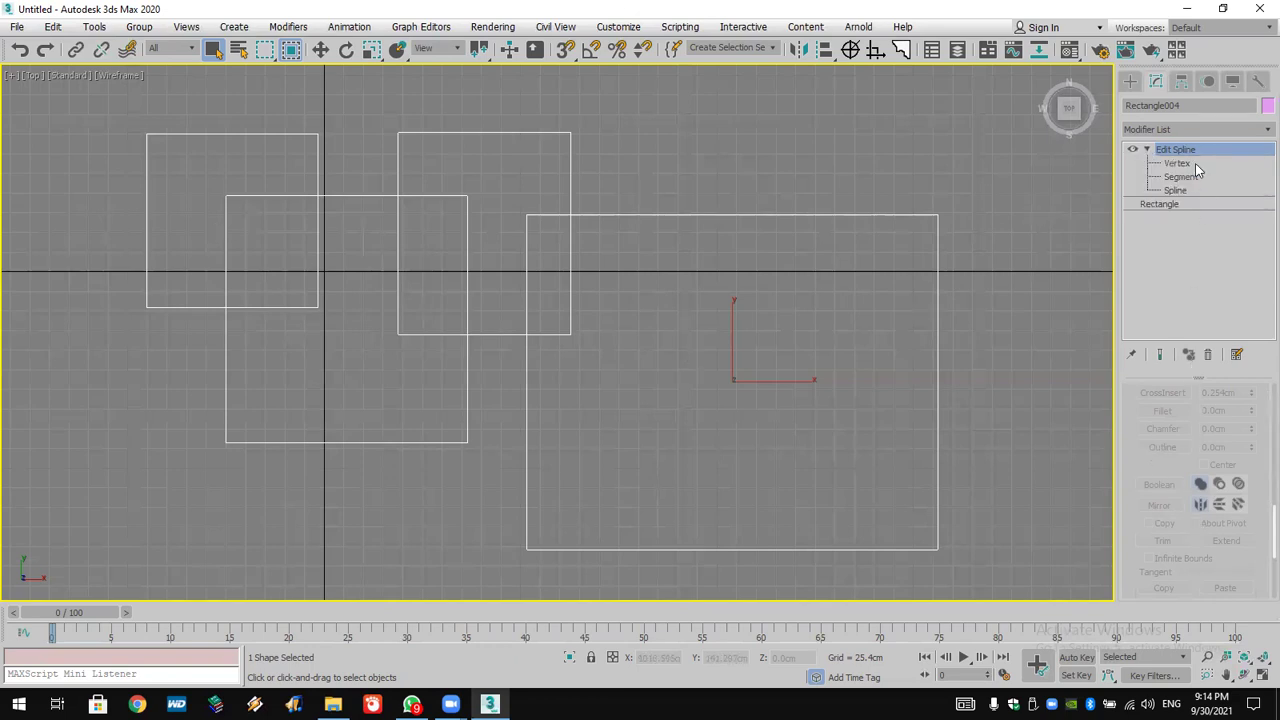
{"action": "left_click", "coordinate": [1184, 163]}
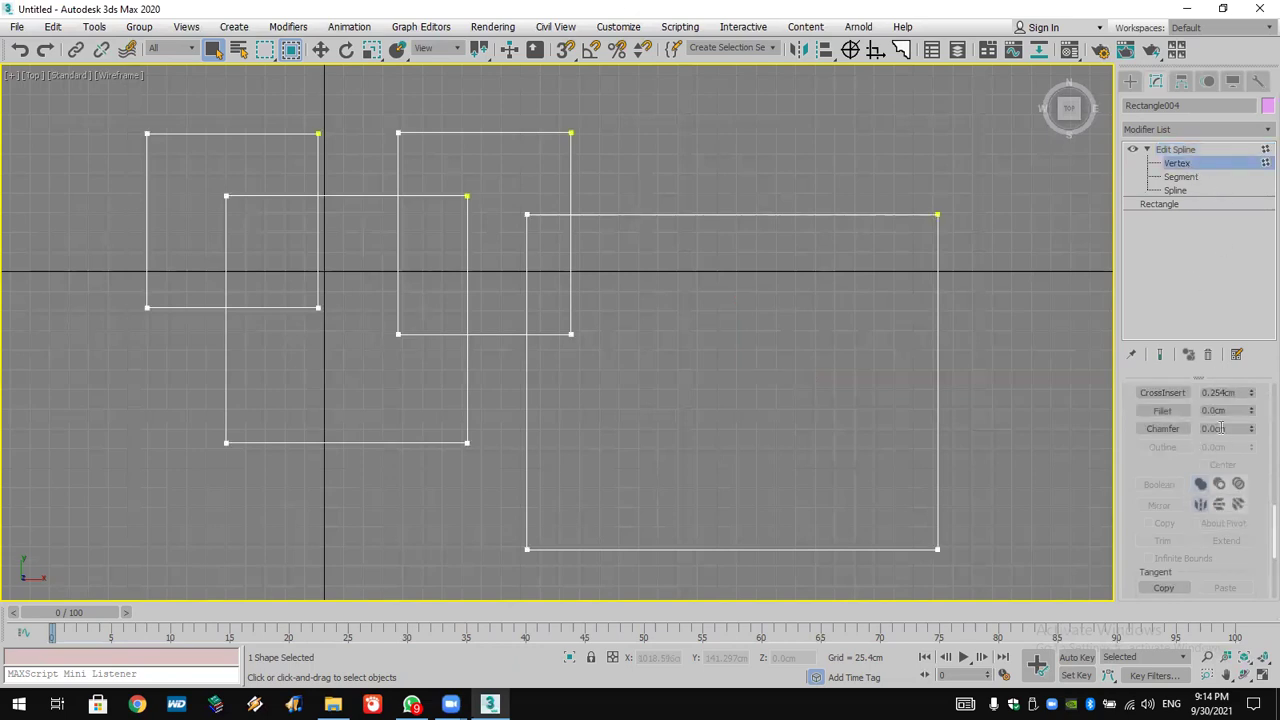
{"action": "left_click", "coordinate": [1180, 177]}
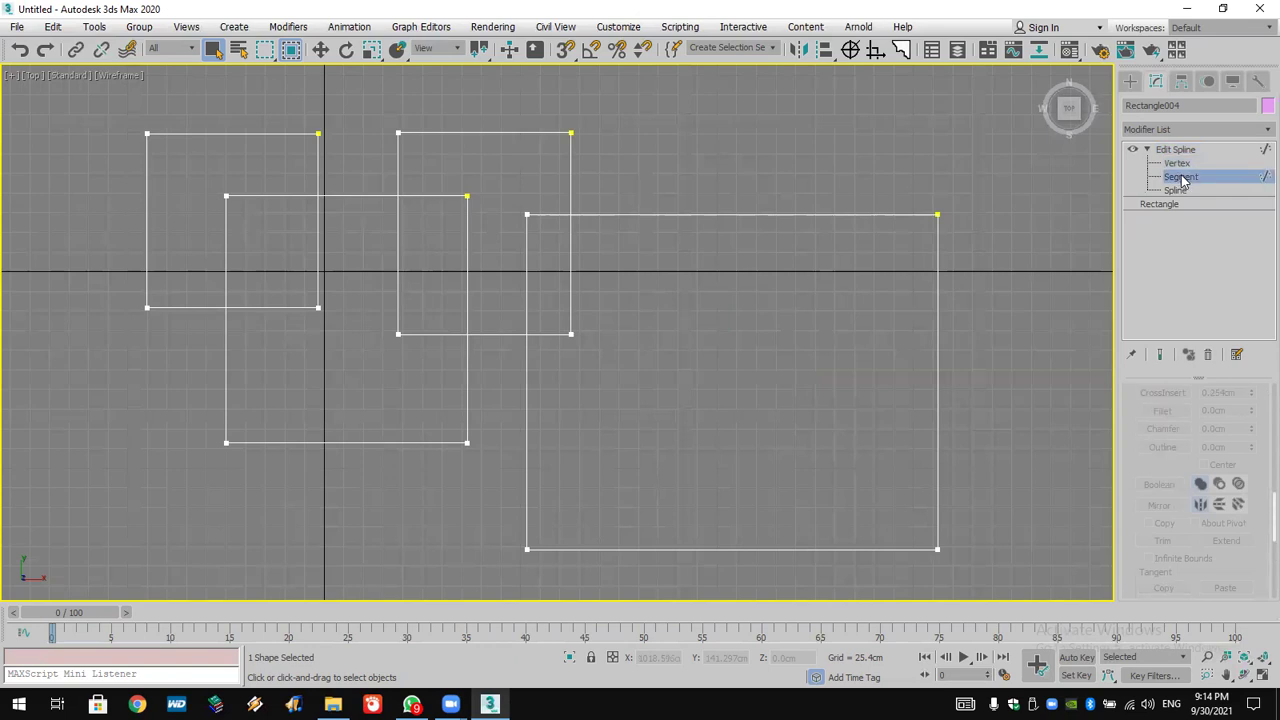
{"action": "left_click", "coordinate": [1176, 190]}
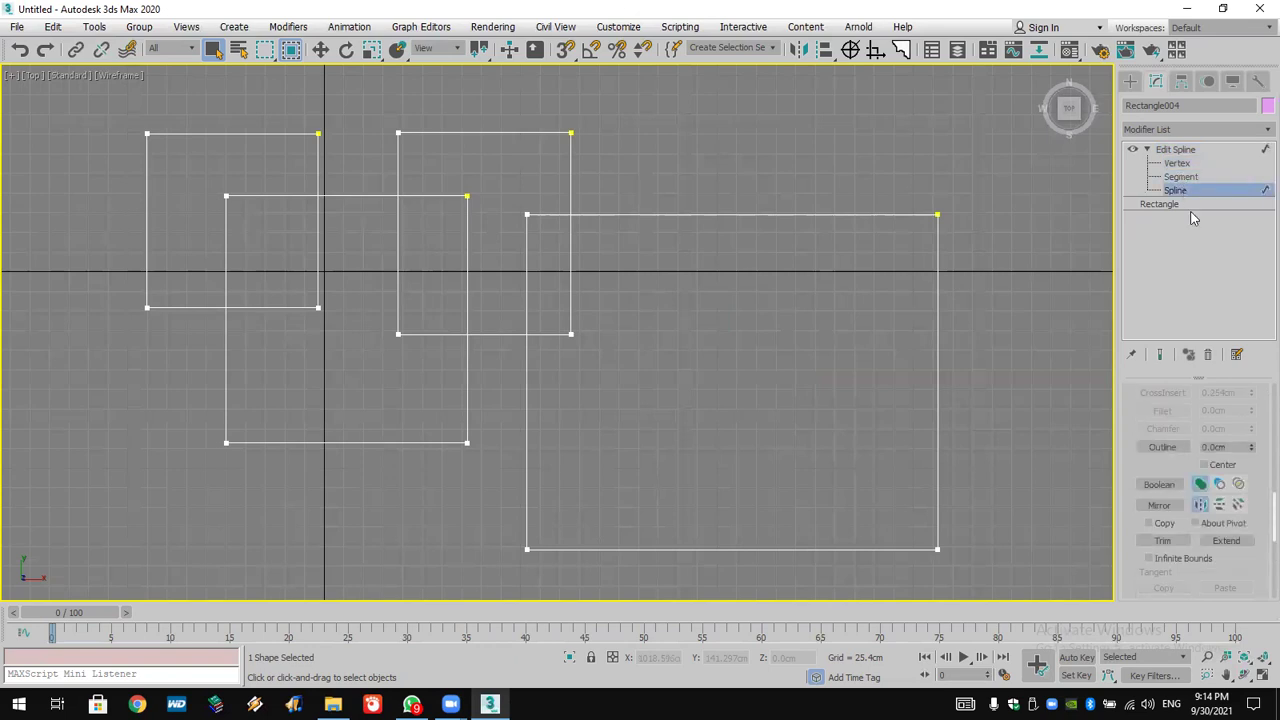
{"action": "scroll", "coordinate": [1165, 455], "scroll_direction": "down", "scroll_amount": 3}
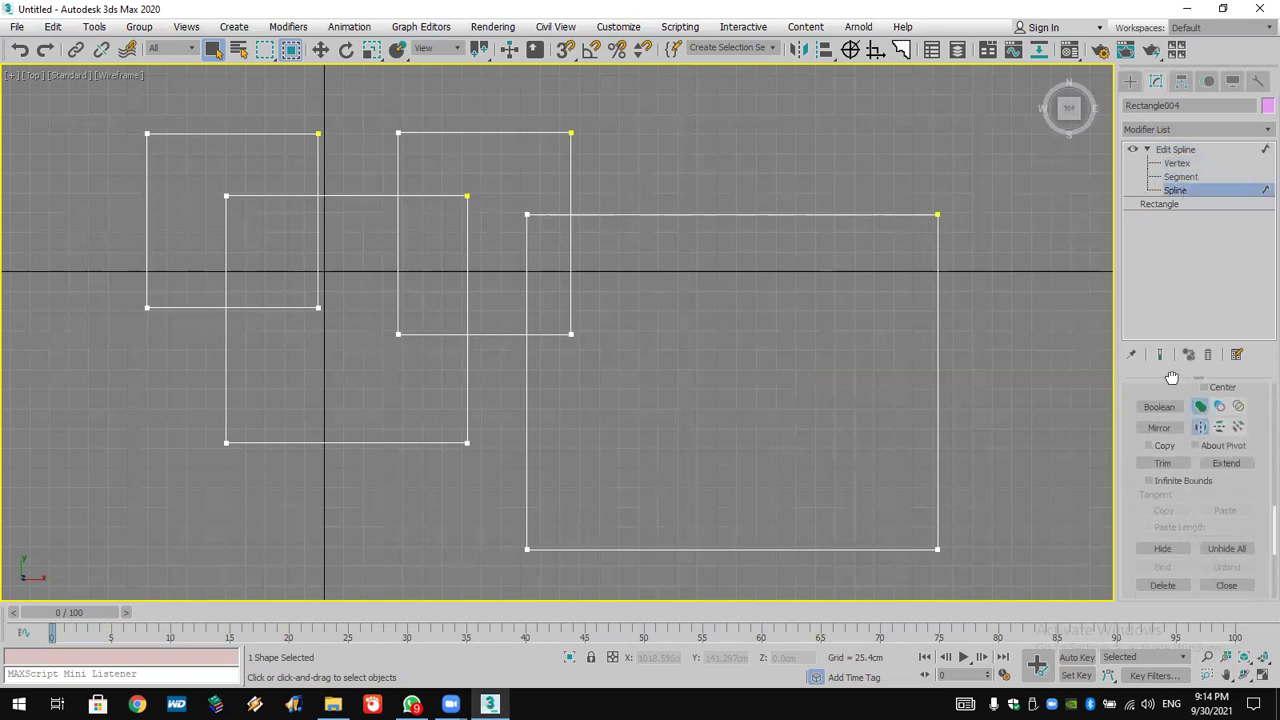
{"action": "left_click", "coordinate": [1159, 404]}
{"action": "left_click", "coordinate": [790, 548]}
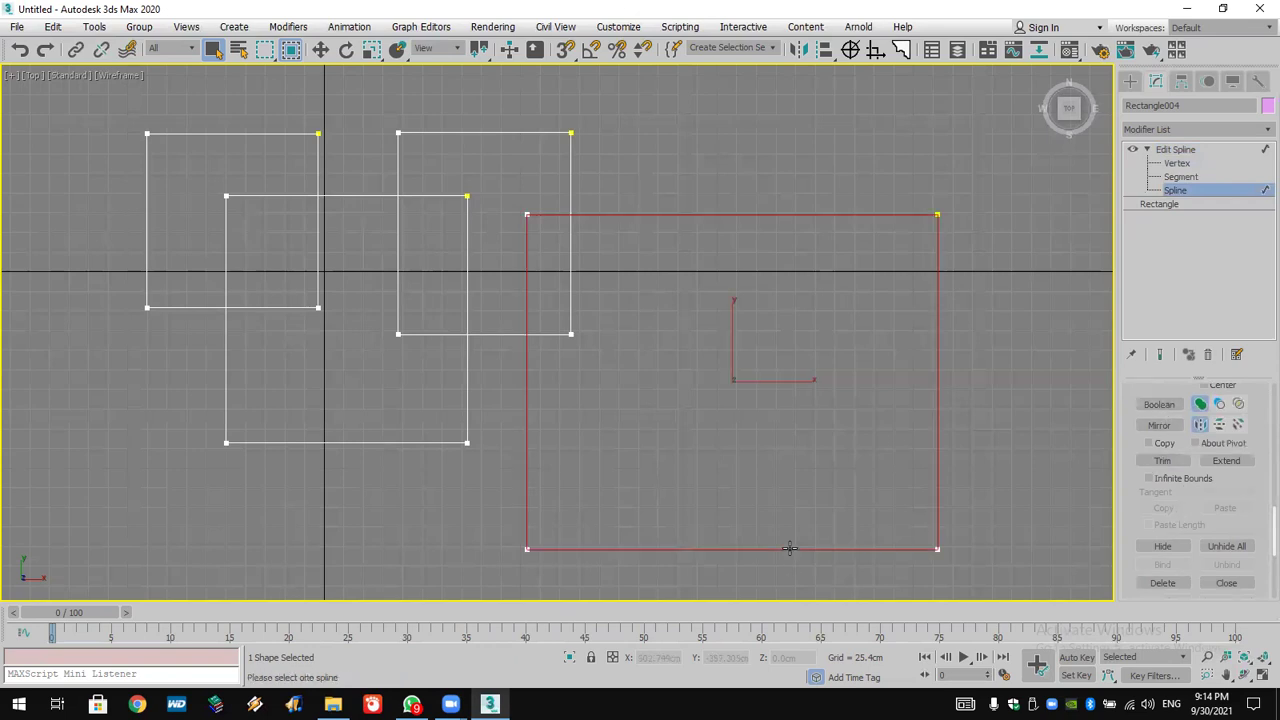
{"action": "left_click", "coordinate": [1159, 404]}
{"action": "left_click", "coordinate": [560, 335]}
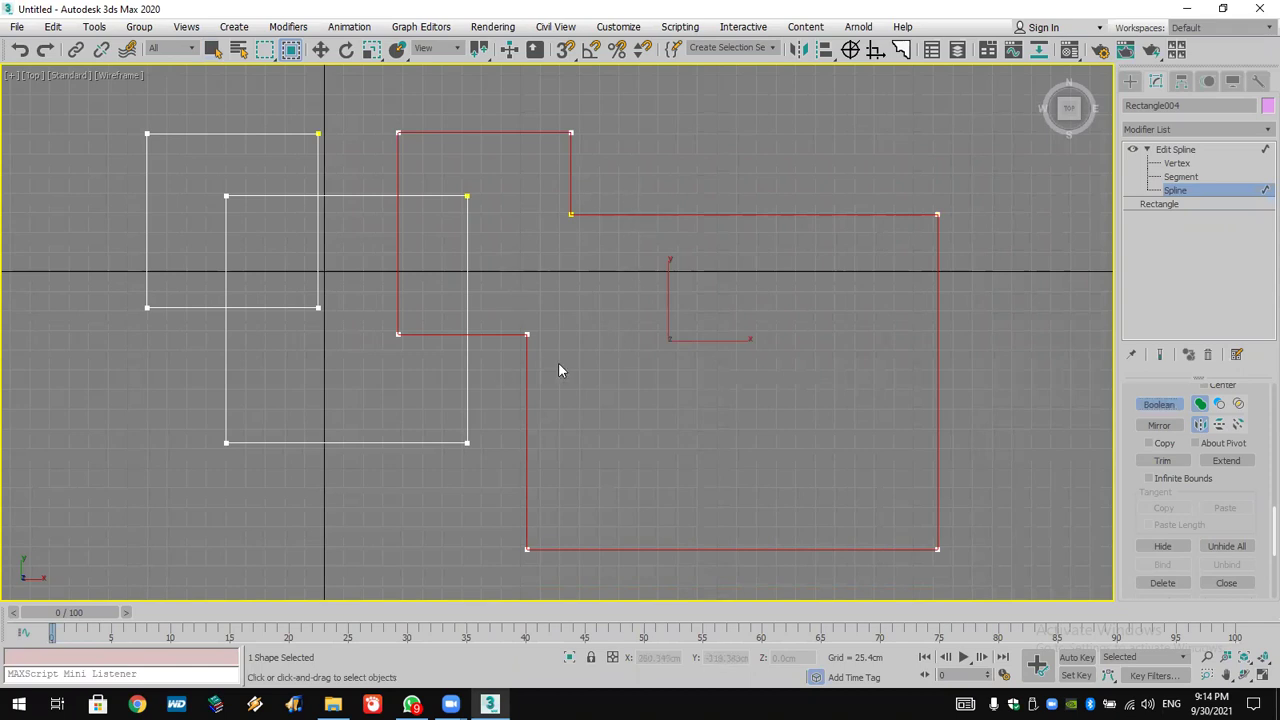
Trim away the overlapping inner segments between the merged shape and the two remaining rectangles to leave one continuous outline.
{"action": "left_click", "coordinate": [1164, 462]}
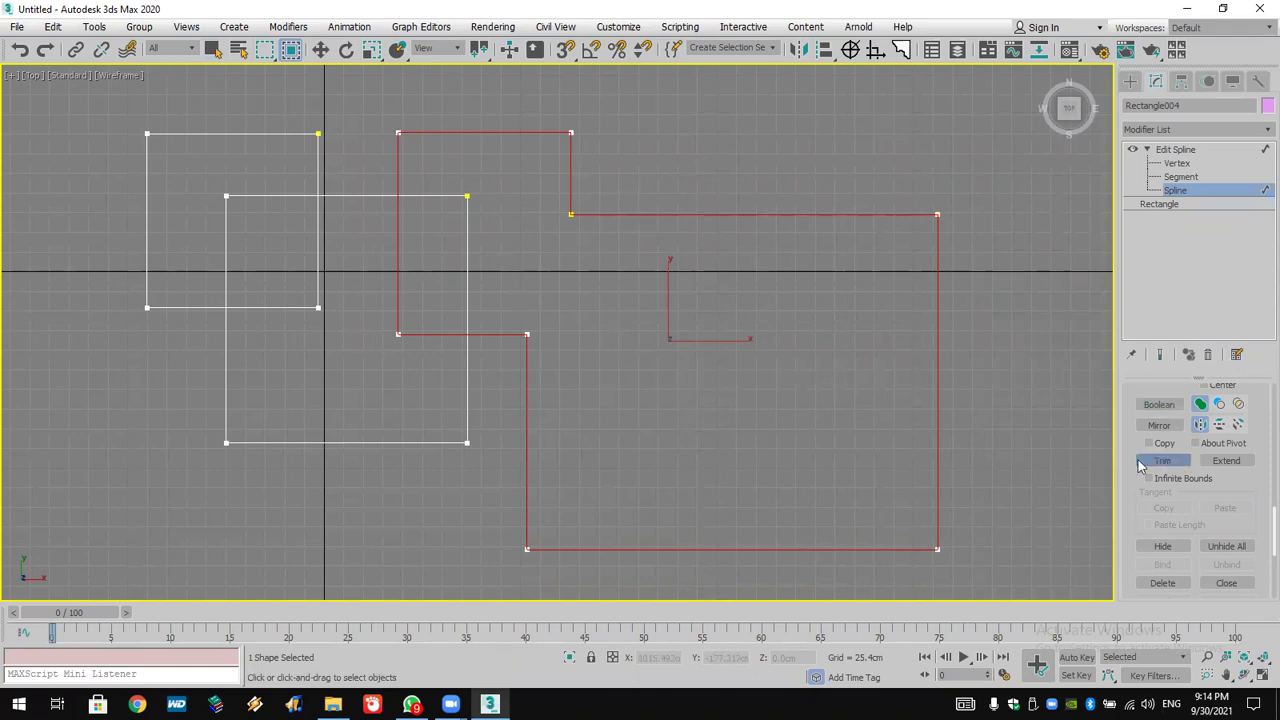
{"action": "left_click", "coordinate": [410, 332]}
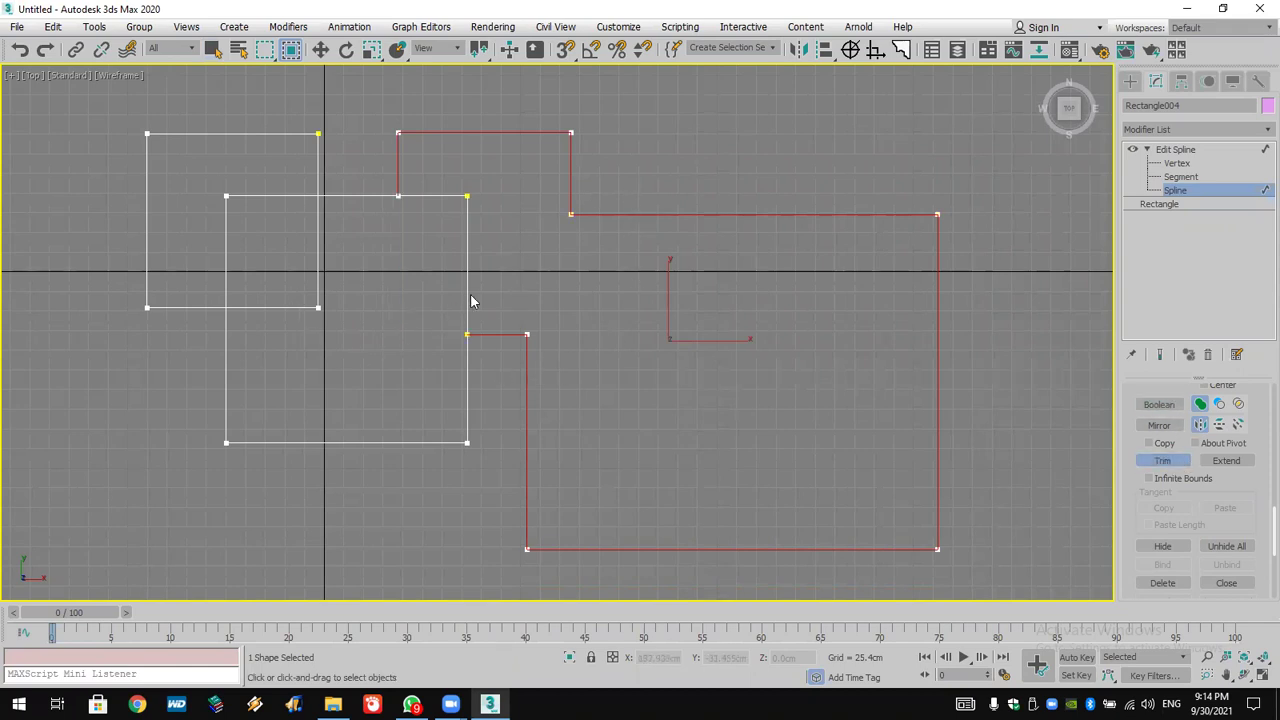
{"action": "left_click", "coordinate": [466, 277]}
{"action": "left_click", "coordinate": [302, 300]}
{"action": "left_click", "coordinate": [279, 196]}
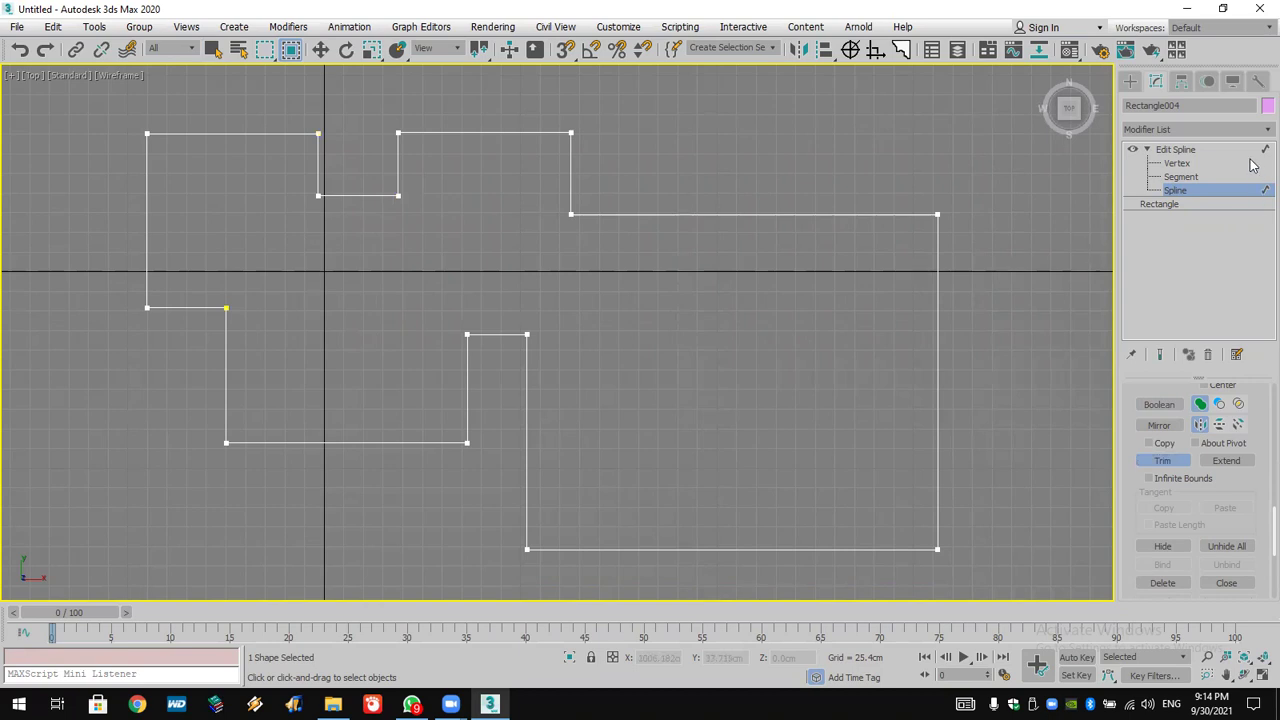
Select all vertices of the trimmed outline and weld them with a 0.254 cm threshold.
{"action": "left_click", "coordinate": [1178, 163]}
{"action": "left_click_drag", "start_coordinate": [1105, 80], "coordinate": [6, 602]}
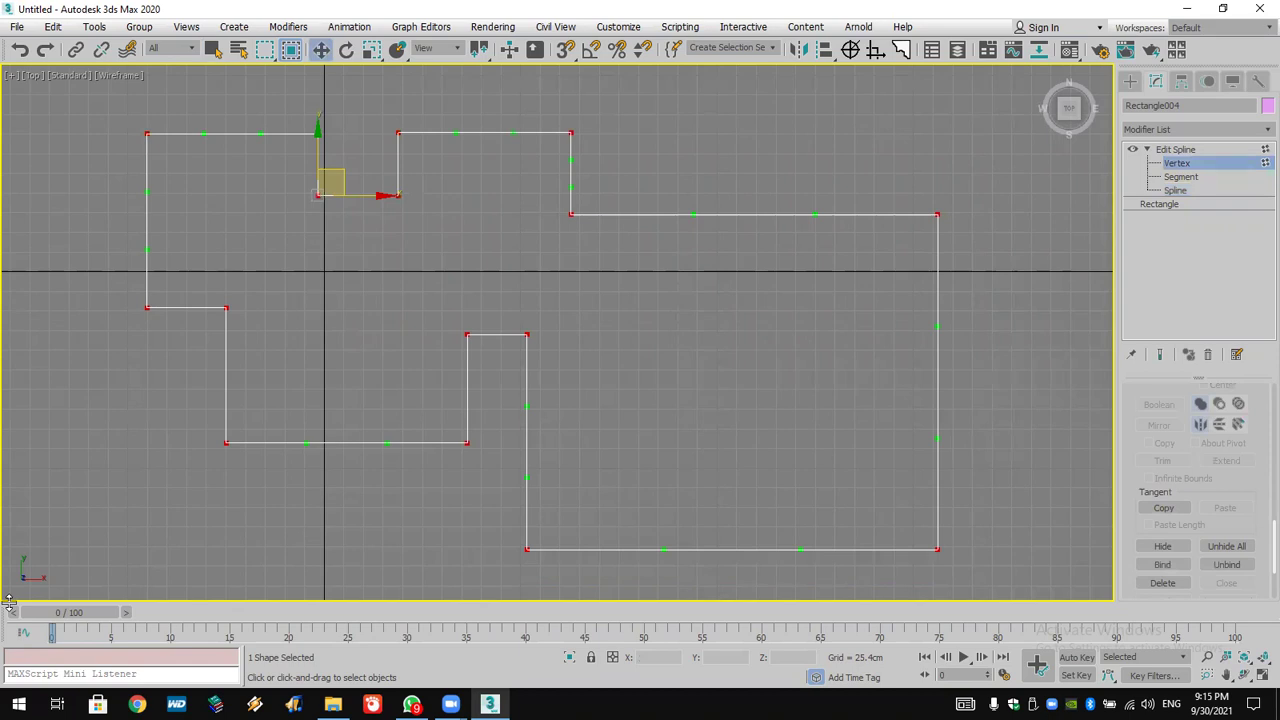
{"action": "middle_click_drag", "start_coordinate": [357, 394], "coordinate": [335, 393]}
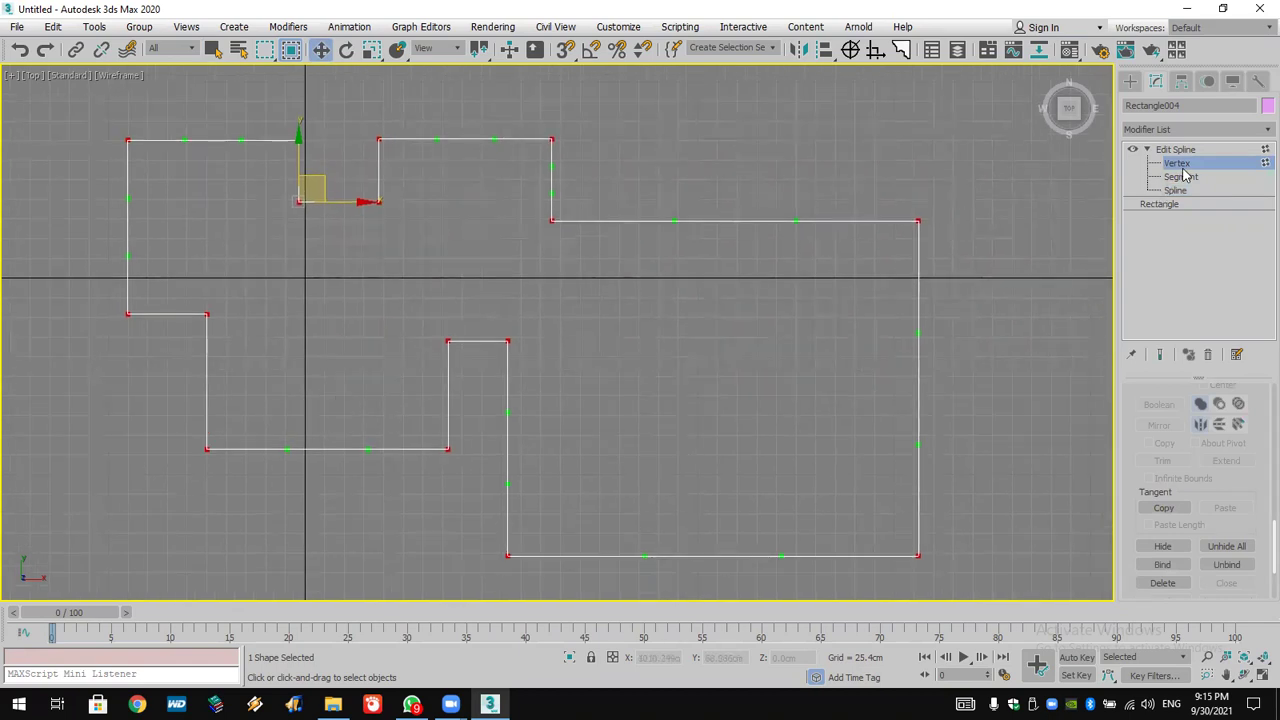
{"action": "scroll", "coordinate": [1140, 472], "scroll_direction": "up", "scroll_amount": 4}
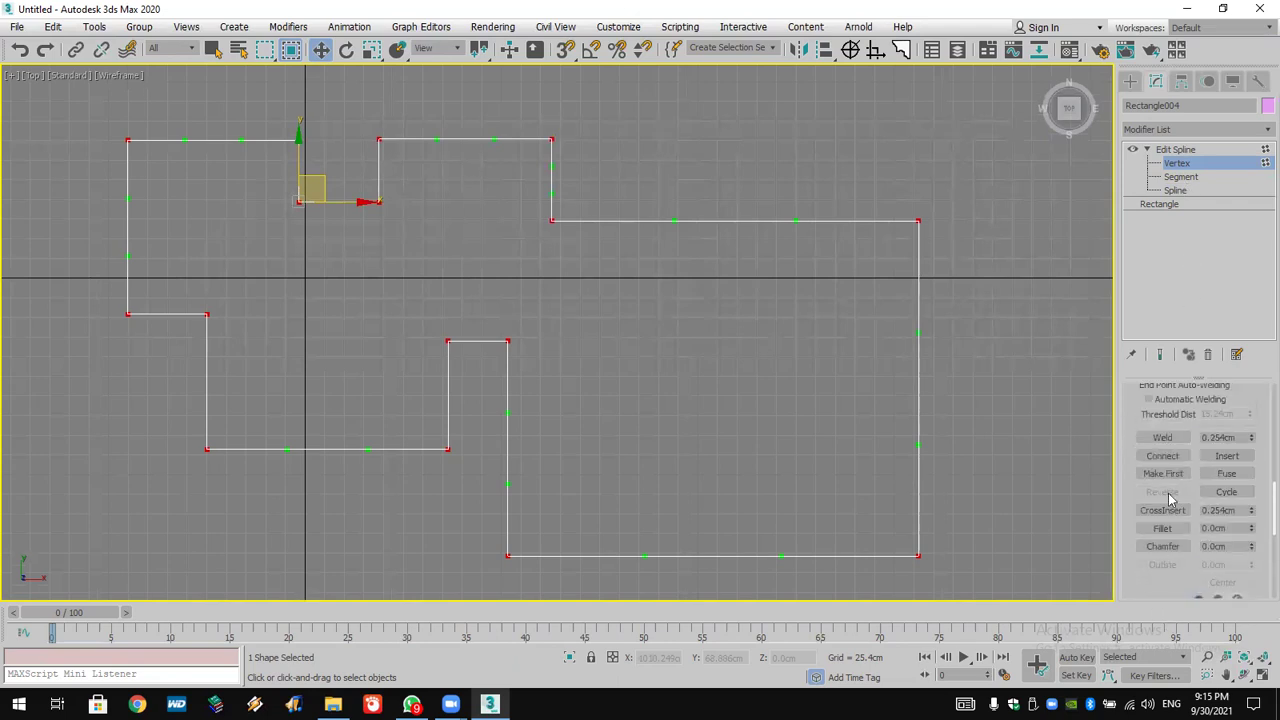
{"action": "left_click", "coordinate": [1163, 438]}
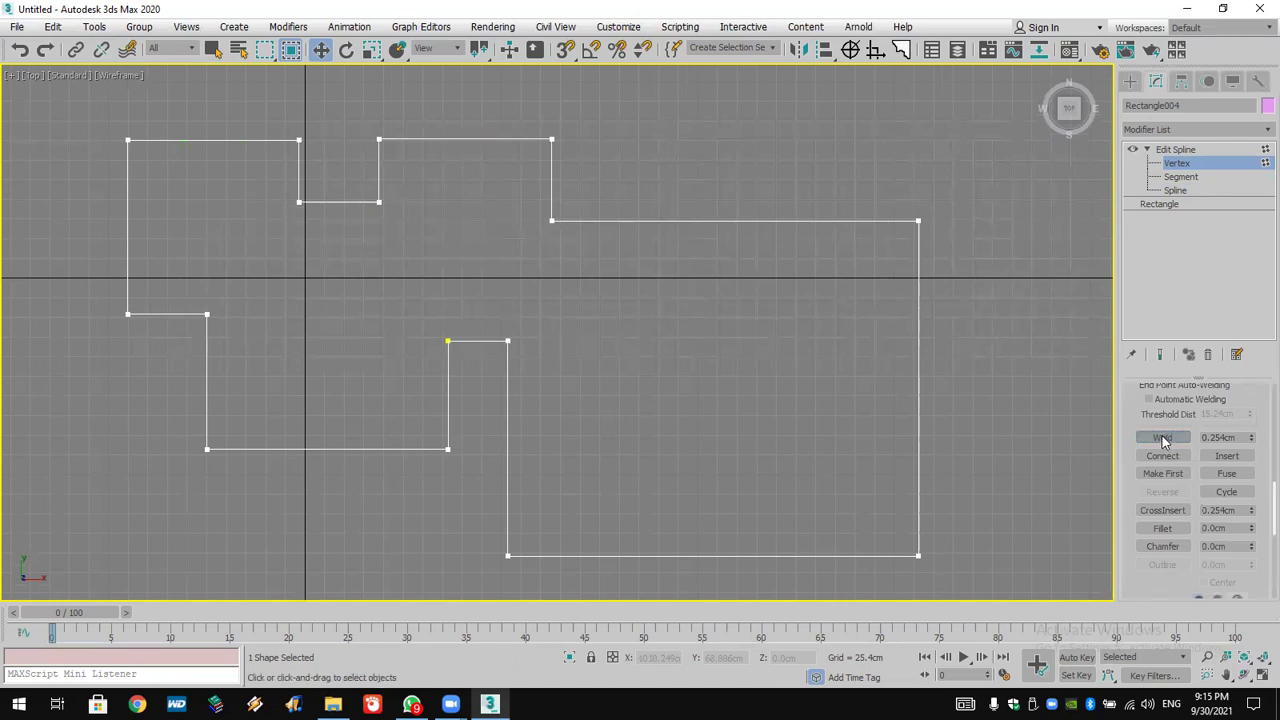
Convert all vertices of the outline to the Corner type and clear the vertex selection.
{"action": "left_click_drag", "start_coordinate": [89, 98], "coordinate": [995, 585]}
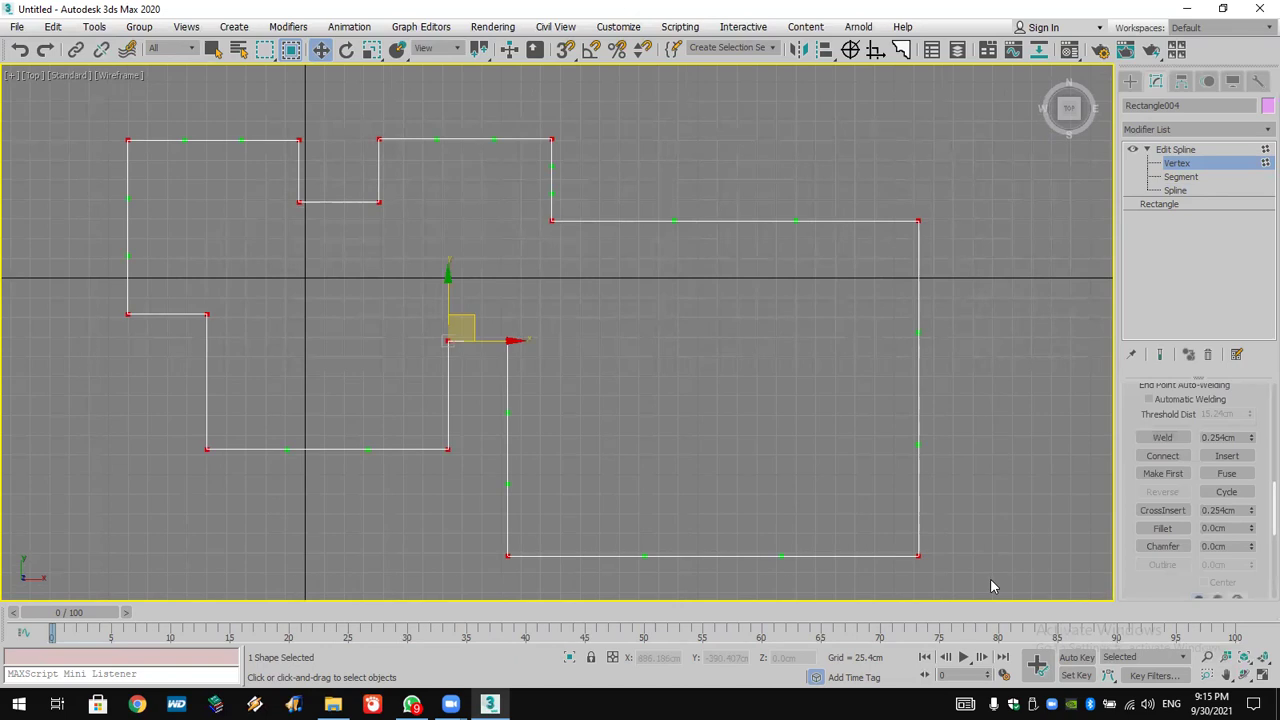
{"action": "left_click", "coordinate": [920, 556]}
{"action": "right_click", "coordinate": [918, 553]}
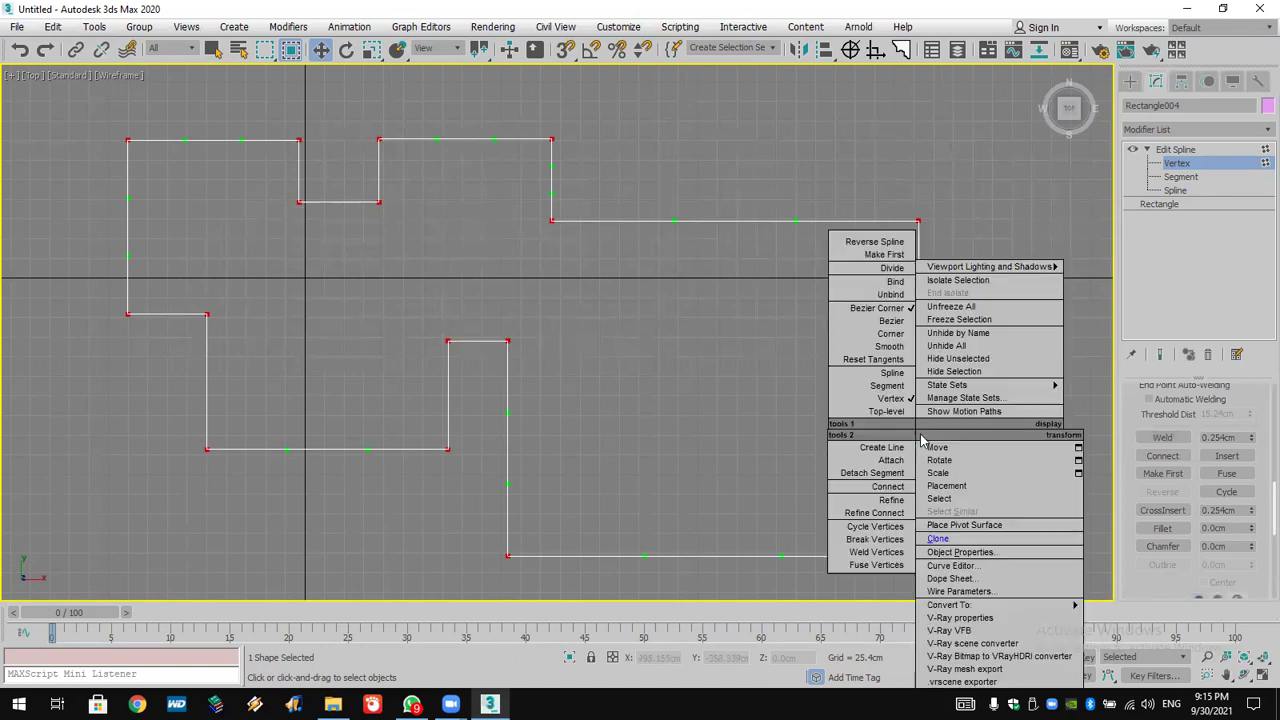
{"action": "left_click", "coordinate": [866, 336]}
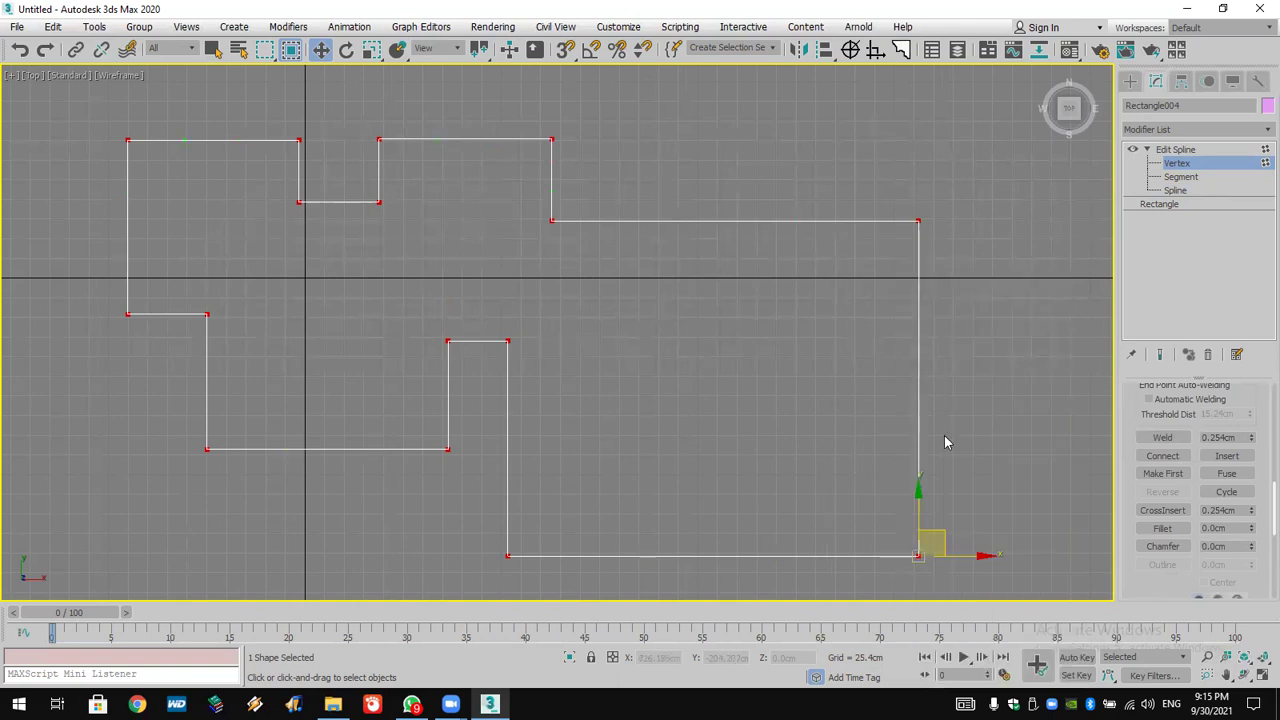
{"action": "scroll", "coordinate": [936, 427], "scroll_direction": "down", "scroll_amount": 2}
{"action": "scroll", "coordinate": [770, 378], "scroll_direction": "down", "scroll_amount": 2}
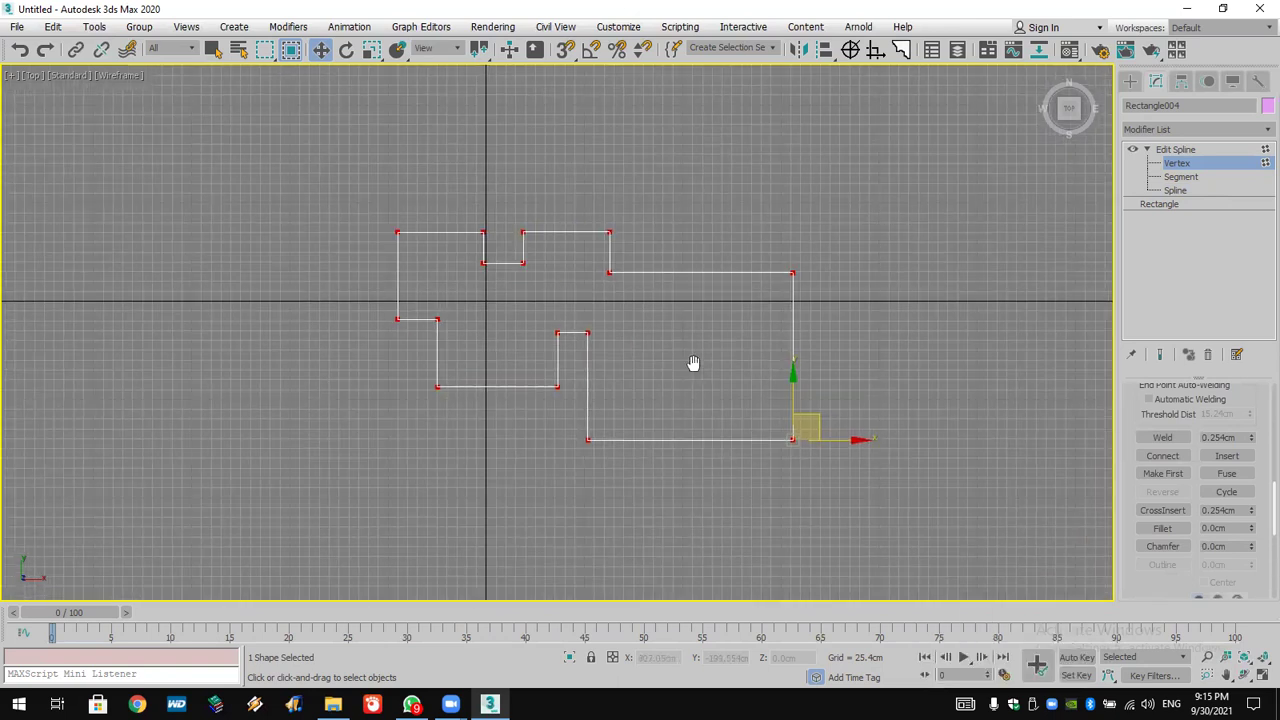
{"action": "left_click", "coordinate": [867, 465]}
Fillet the two right-hand corners of the largest room until the arcs meet in a semicircular end.
{"action": "middle_click_drag", "start_coordinate": [963, 449], "coordinate": [851, 434]}
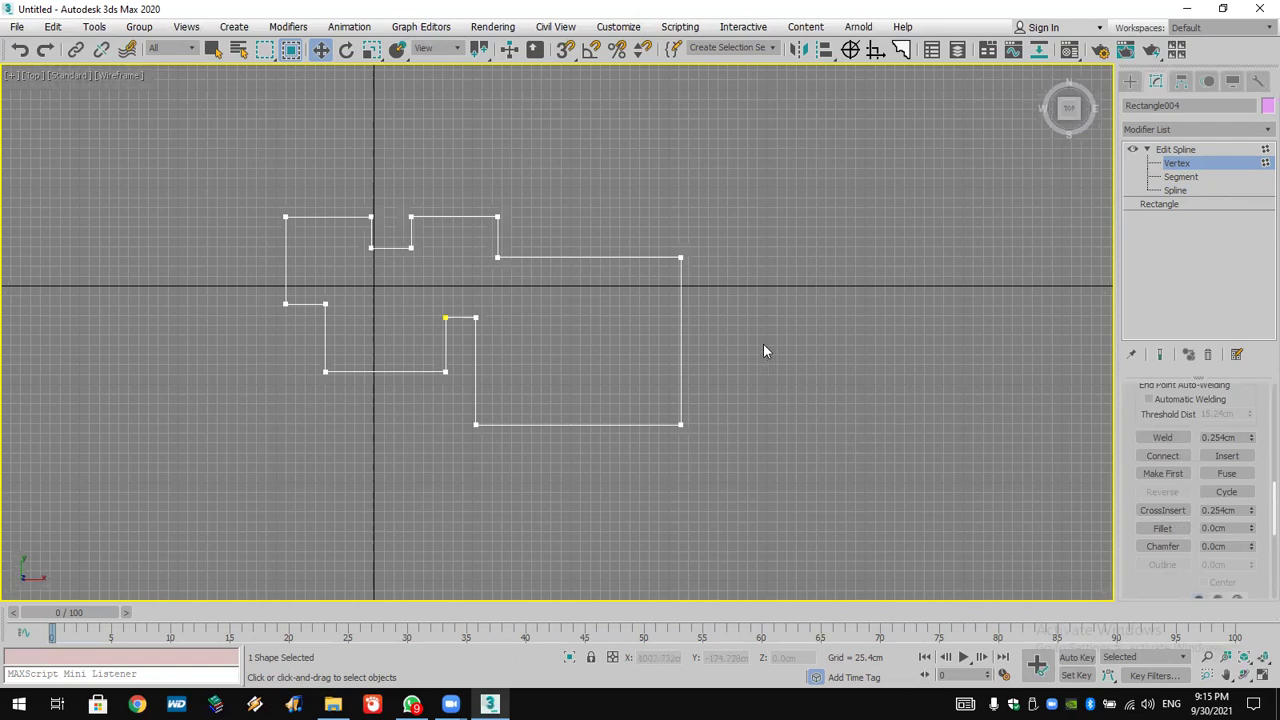
{"action": "left_click", "coordinate": [680, 424]}
{"action": "left_click_drag", "start_coordinate": [869, 218], "coordinate": [693, 250]}
{"action": "left_click", "coordinate": [1163, 529]}
{"action": "left_click", "coordinate": [661, 355]}
Enable Adaptive interpolation on the base Rectangle to smooth the curved end, accepting the topology warning, and return to vertex level.
{"action": "scroll", "coordinate": [683, 323], "scroll_direction": "up", "scroll_amount": 4}
{"action": "scroll", "coordinate": [684, 324], "scroll_direction": "up", "scroll_amount": 3}
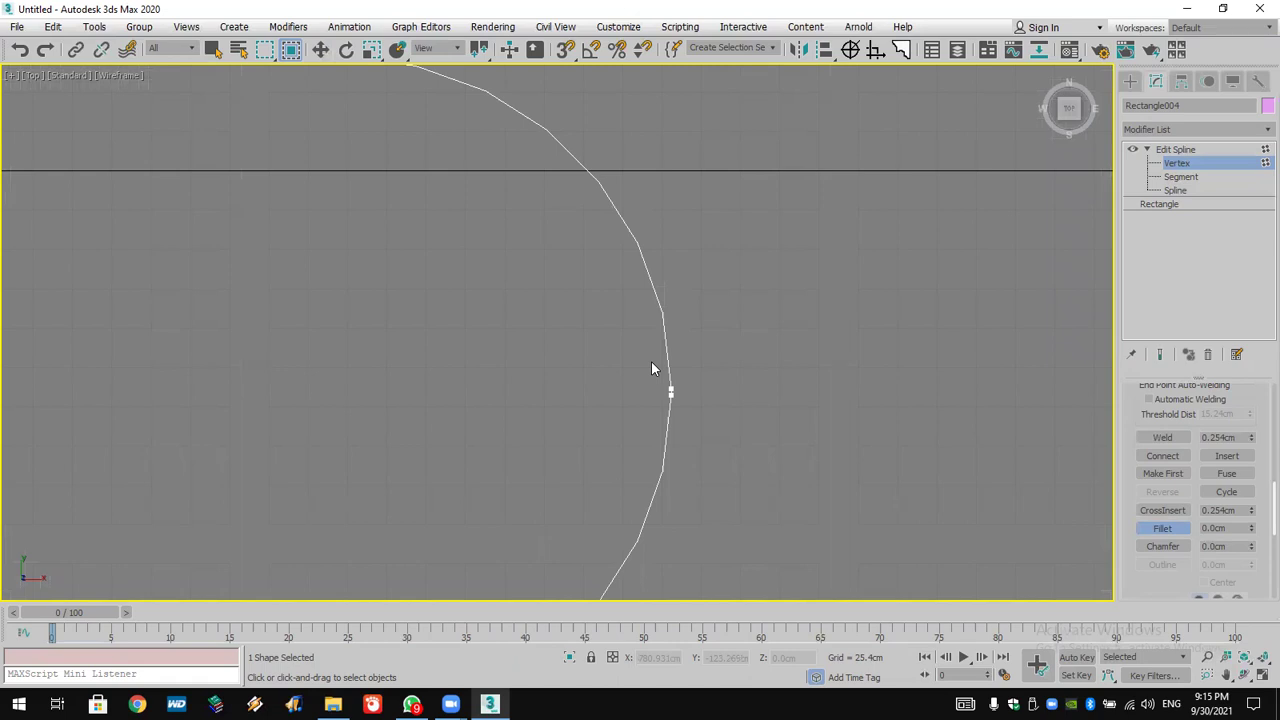
{"action": "left_click", "coordinate": [1187, 203]}
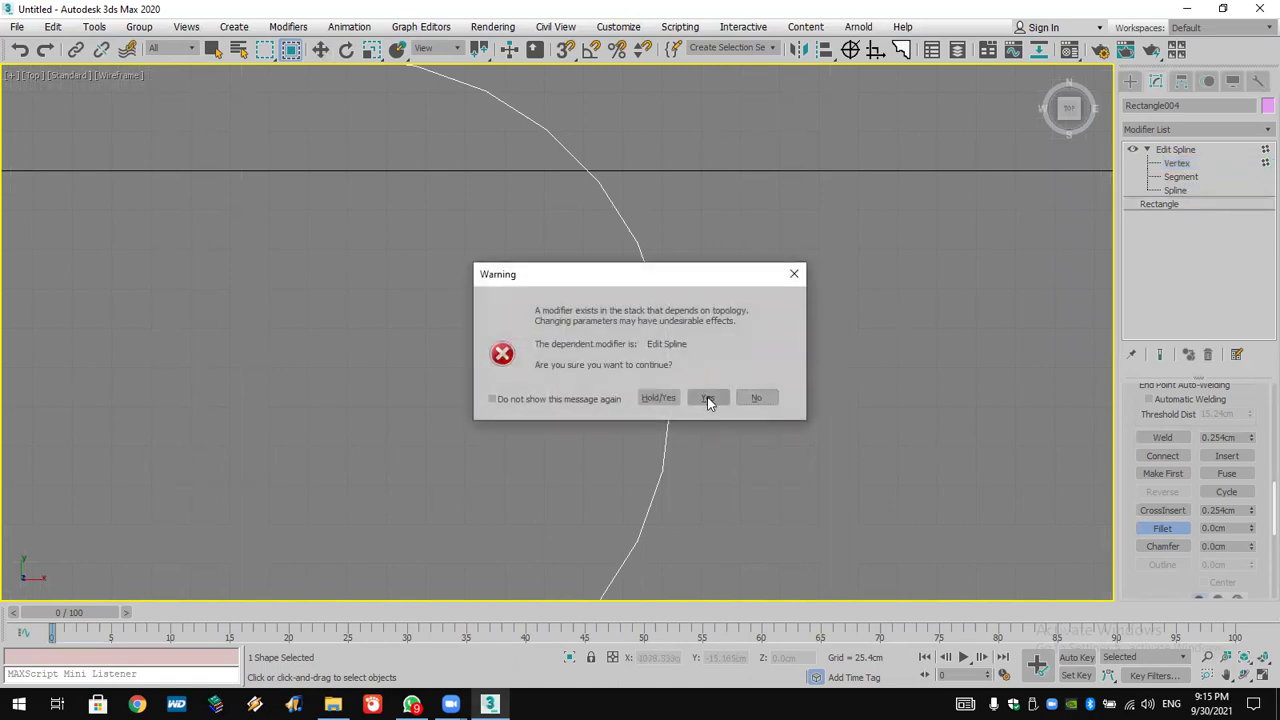
{"action": "left_click", "coordinate": [707, 398]}
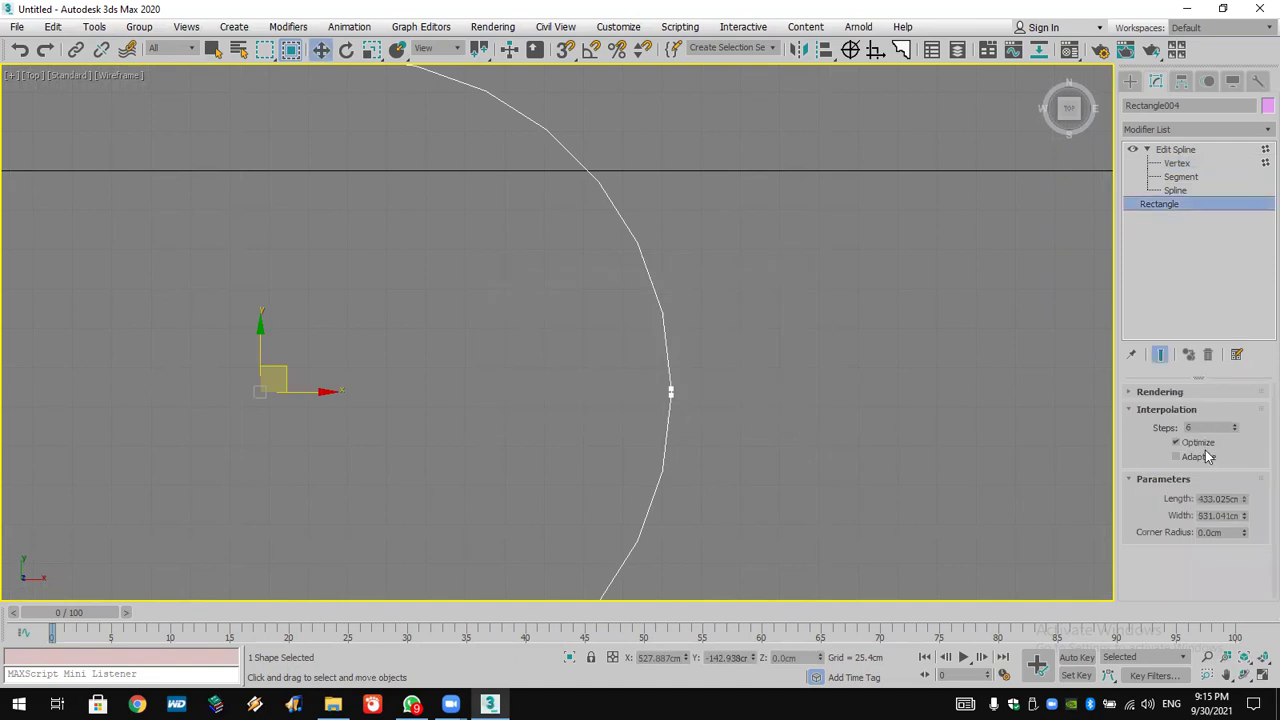
{"action": "left_click", "coordinate": [1178, 456]}
{"action": "left_click", "coordinate": [1176, 164]}
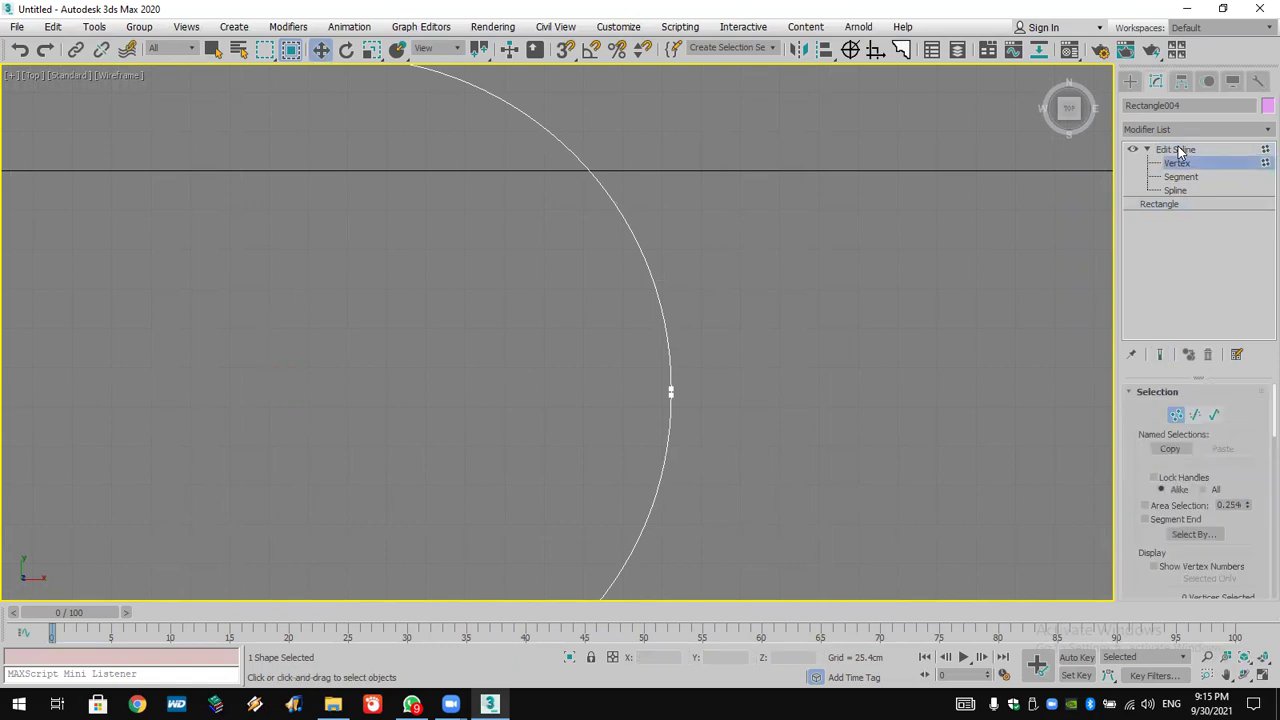
Outline the whole spline inward at spline level to give the floor plan a thin wall thickness.
{"action": "key", "text": "z"}
{"action": "middle_click_drag", "start_coordinate": [774, 373], "coordinate": [882, 332]}
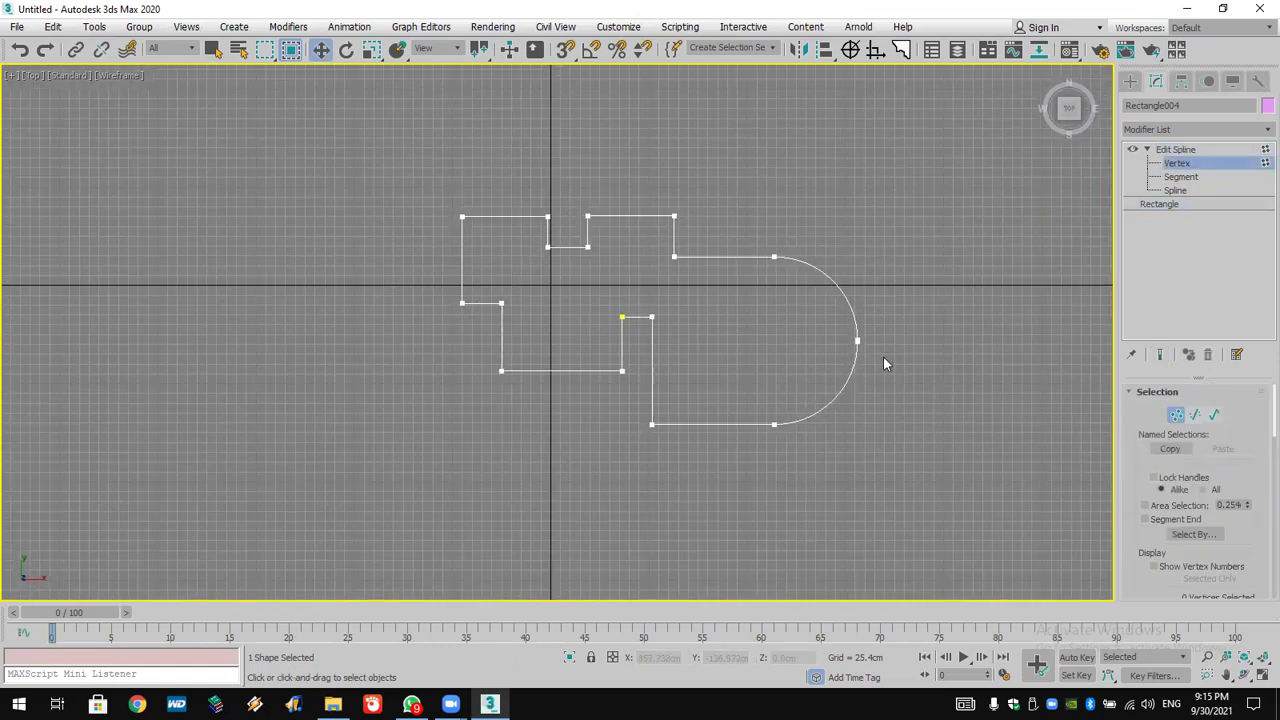
{"action": "left_click", "coordinate": [1175, 190]}
{"action": "scroll", "coordinate": [1162, 331], "scroll_direction": "down", "scroll_amount": 5}
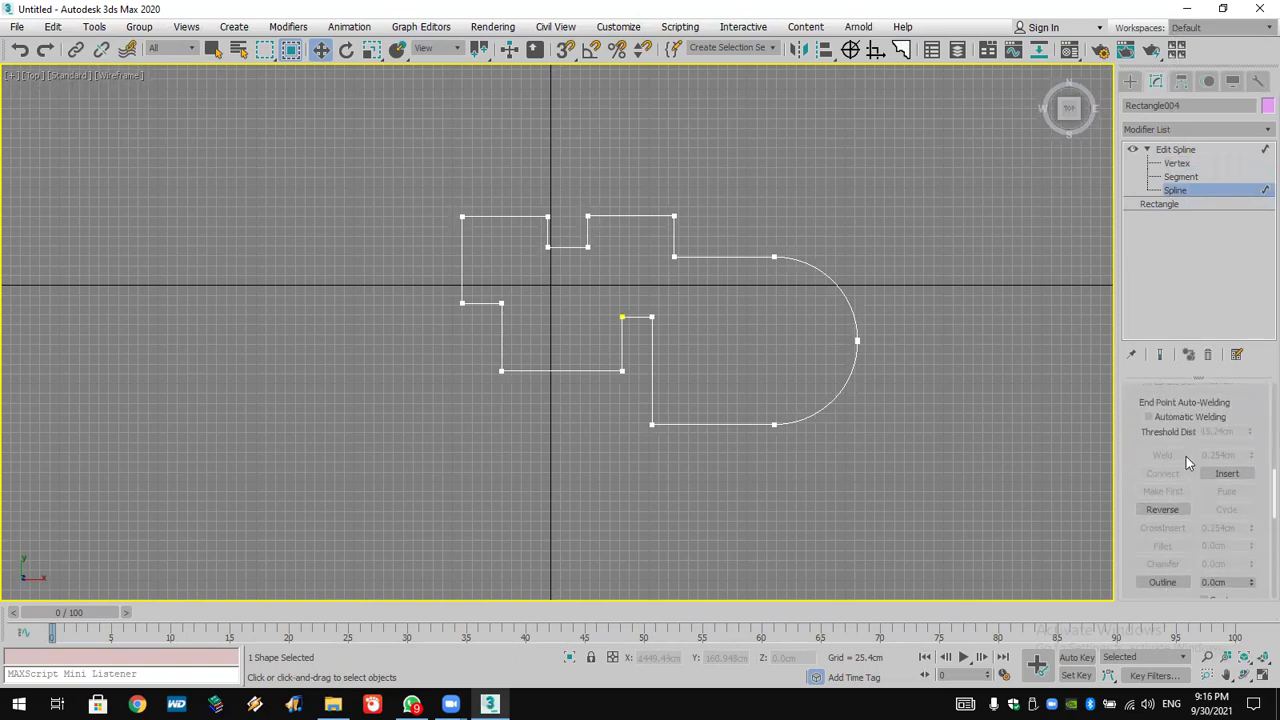
{"action": "left_click_drag", "start_coordinate": [1136, 551], "coordinate": [1138, 492]}
{"action": "scroll", "coordinate": [1138, 492], "scroll_direction": "down", "scroll_amount": 1}
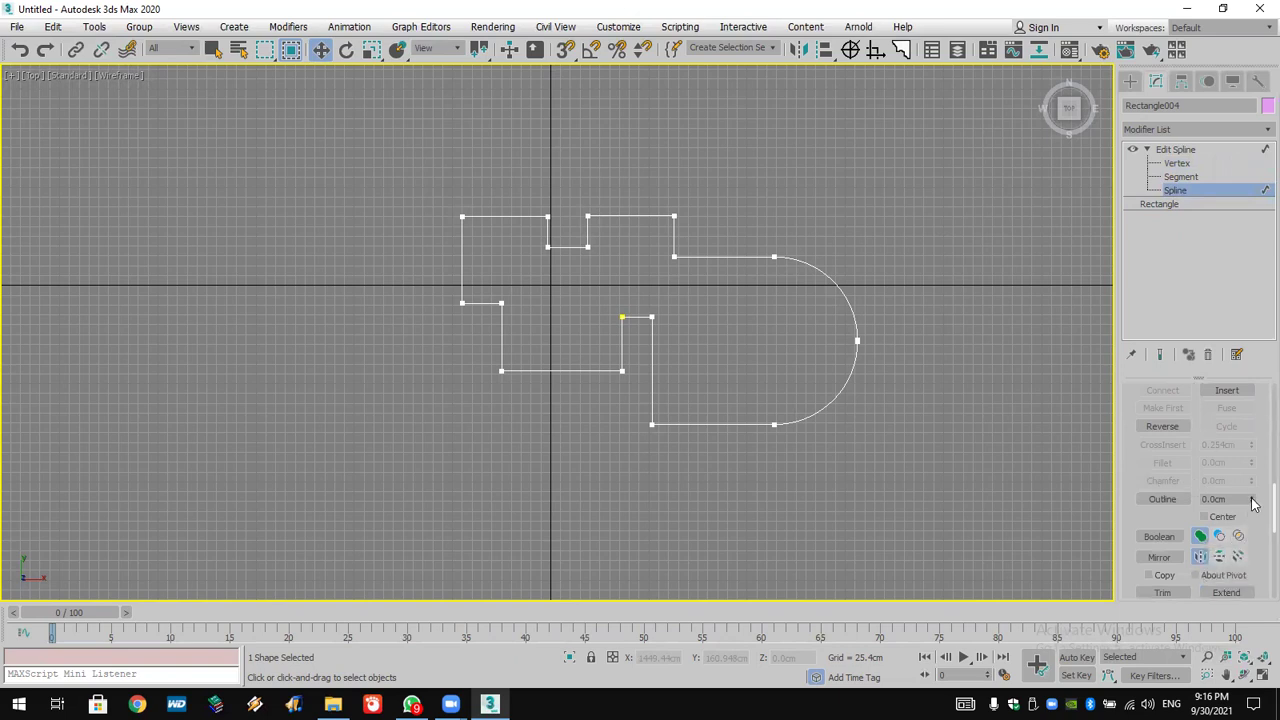
{"action": "mouse_move", "coordinate": [1252, 503]}
{"action": "left_mouse_down"}
{"action": "mouse_move", "coordinate": [1252, 490]}
{"action": "mouse_move", "coordinate": [1256, 513]}
{"action": "mouse_move", "coordinate": [1257, 496]}
{"action": "left_mouse_up"}
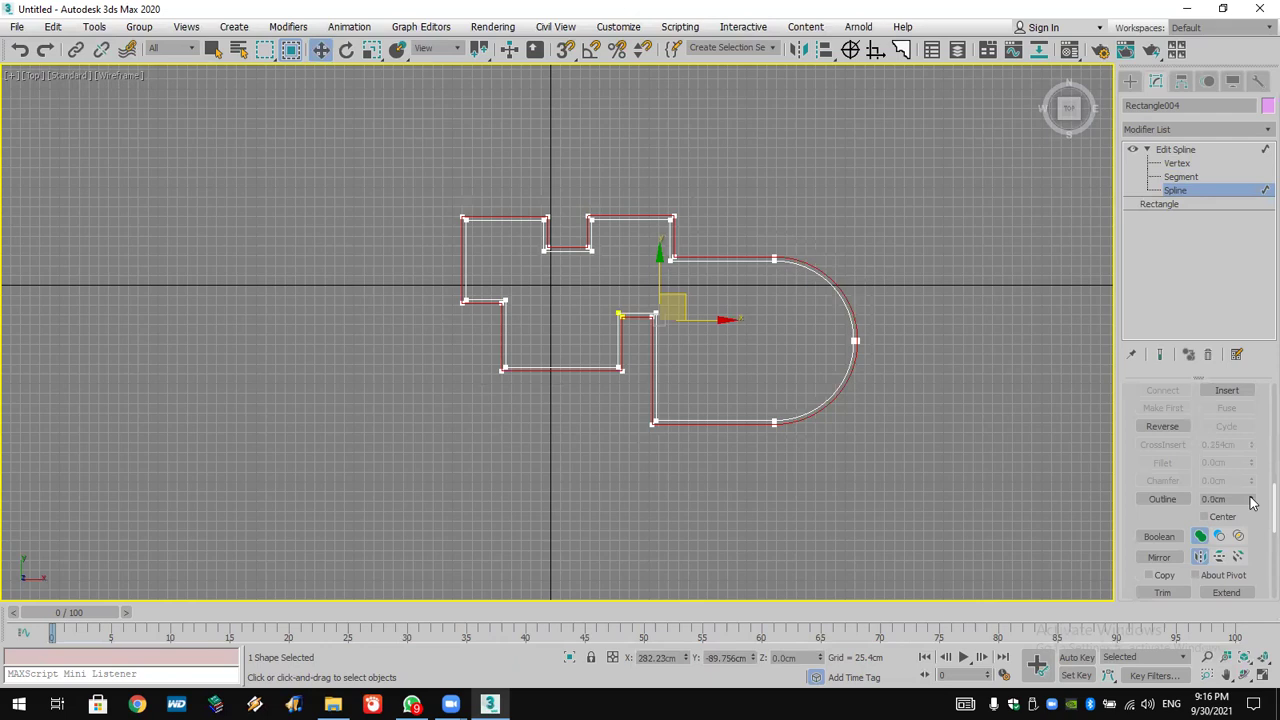
{"action": "left_click", "coordinate": [1236, 498]}
{"action": "scroll", "coordinate": [822, 378], "scroll_direction": "up", "scroll_amount": 2}
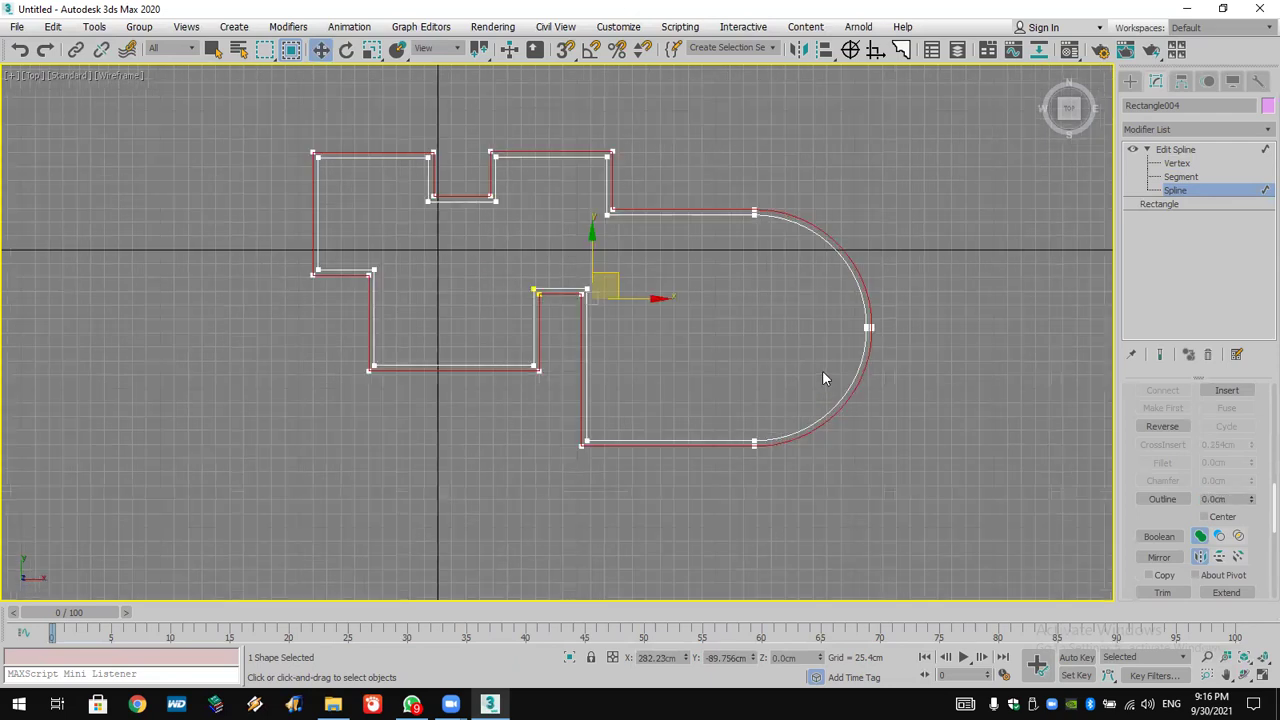
Apply an Extrude modifier to the outlined floor plan with an amount of 363.22 cm, working in the four-viewport layout.
{"action": "left_click", "coordinate": [1210, 130]}
{"action": "key", "text": "e"}
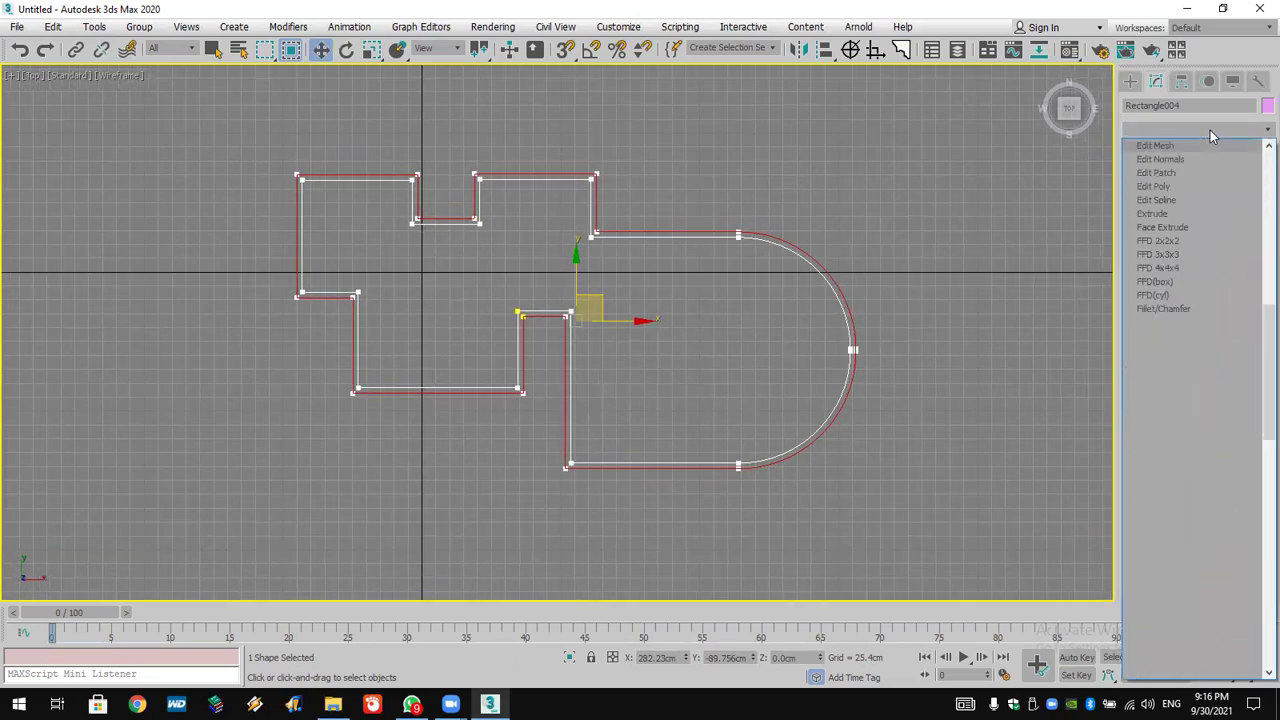
{"action": "left_click", "coordinate": [1176, 211]}
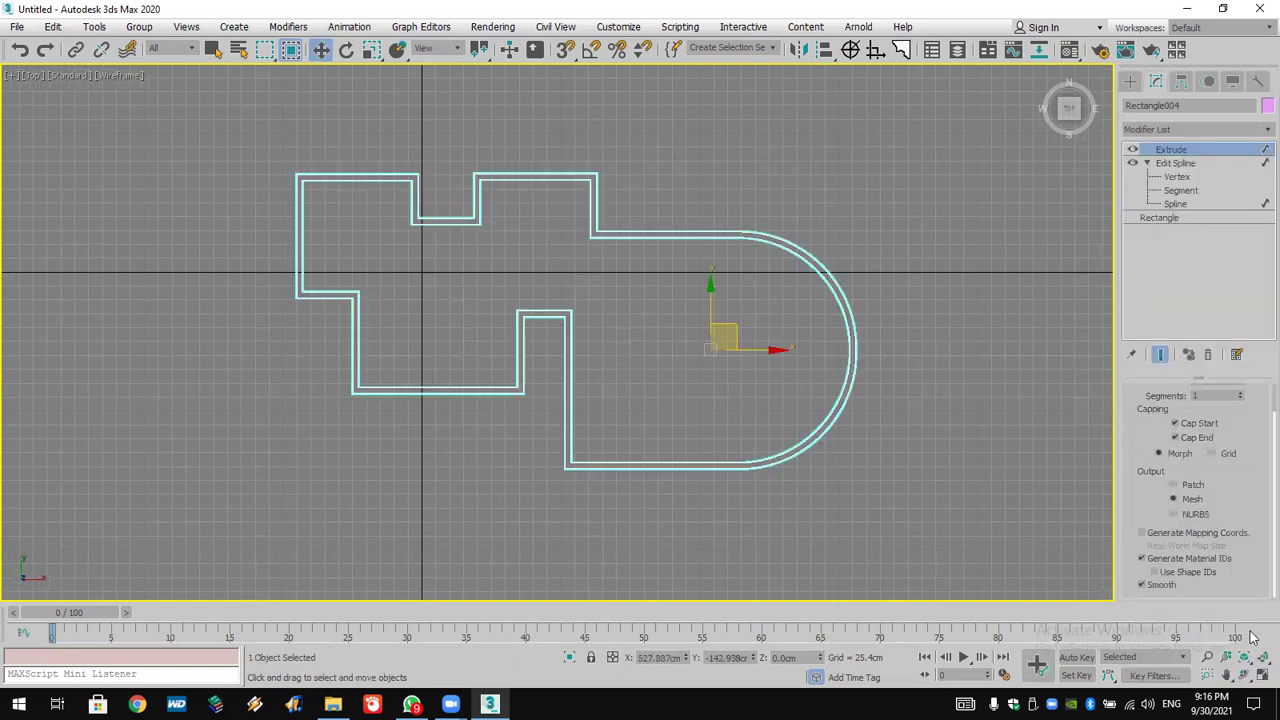
{"action": "left_click", "coordinate": [1261, 676]}
{"action": "left_click_drag", "start_coordinate": [1243, 398], "coordinate": [1248, 112]}
{"action": "right_click", "coordinate": [1243, 398]}
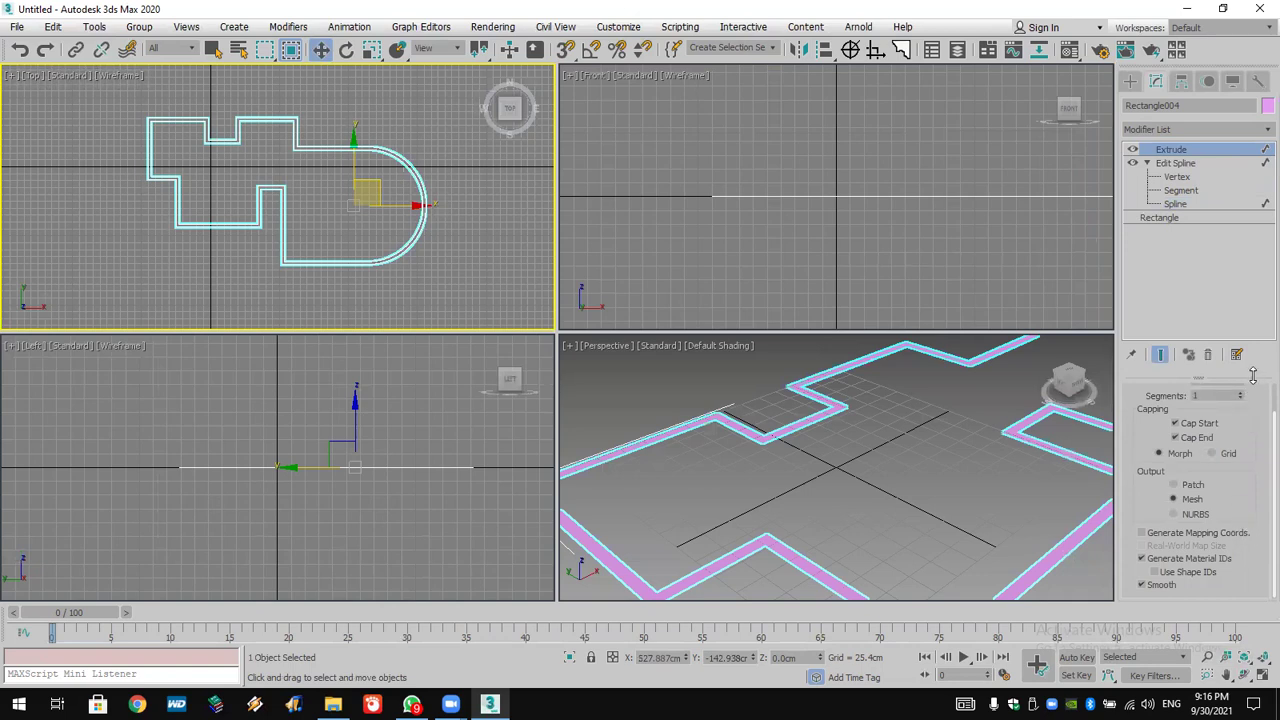
{"action": "left_click_drag", "start_coordinate": [1253, 375], "coordinate": [1235, 95]}
{"action": "middle_click", "coordinate": [943, 426]}
{"action": "scroll", "coordinate": [943, 426], "scroll_direction": "down", "scroll_amount": 8}
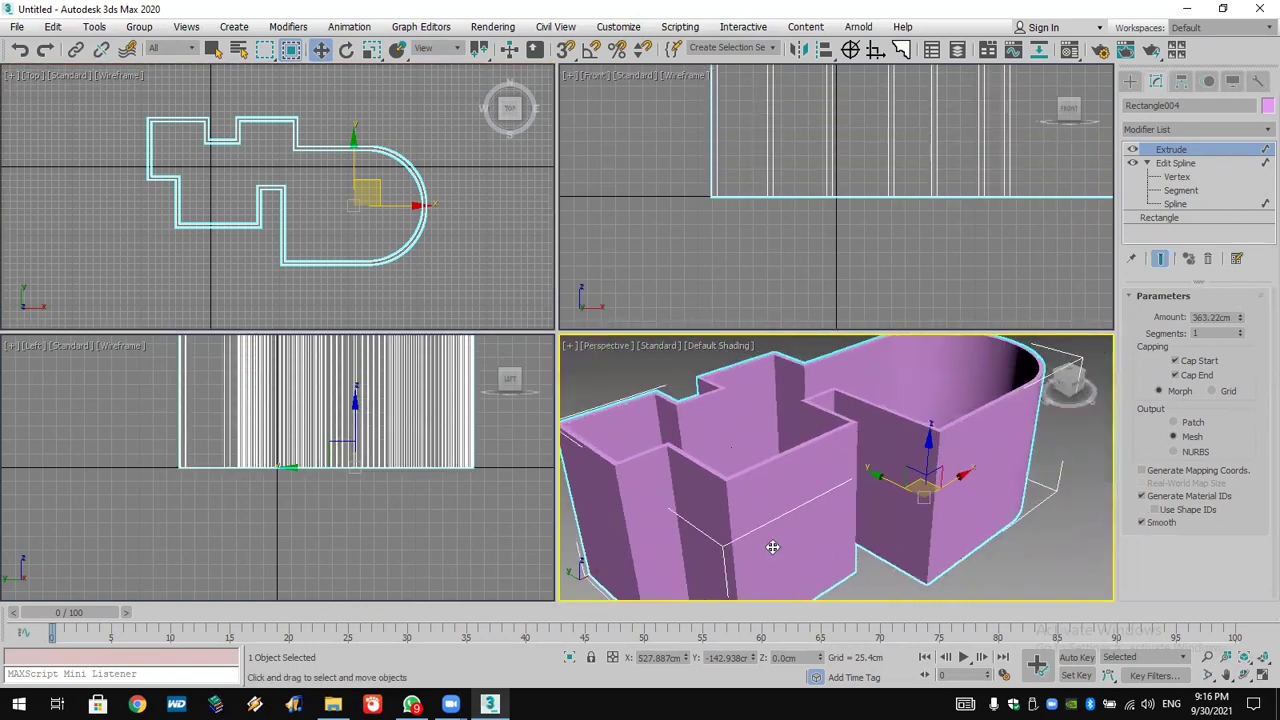
At the spline level of Edit Spline, copy the floor plan's inner outline along X, clear of the original.
{"action": "middle_click_drag", "start_coordinate": [832, 492], "coordinate": [852, 494]}
{"action": "middle_click_drag", "start_coordinate": [278, 219], "coordinate": [261, 237]}
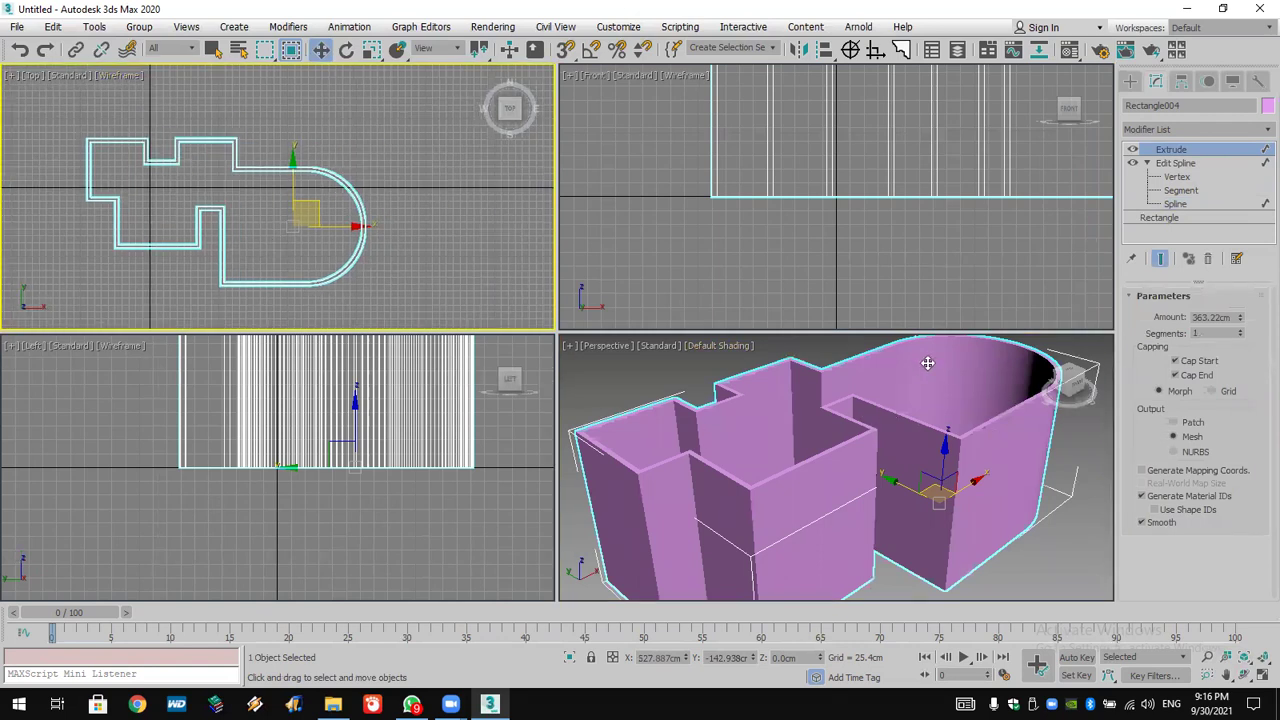
{"action": "left_click", "coordinate": [1176, 203]}
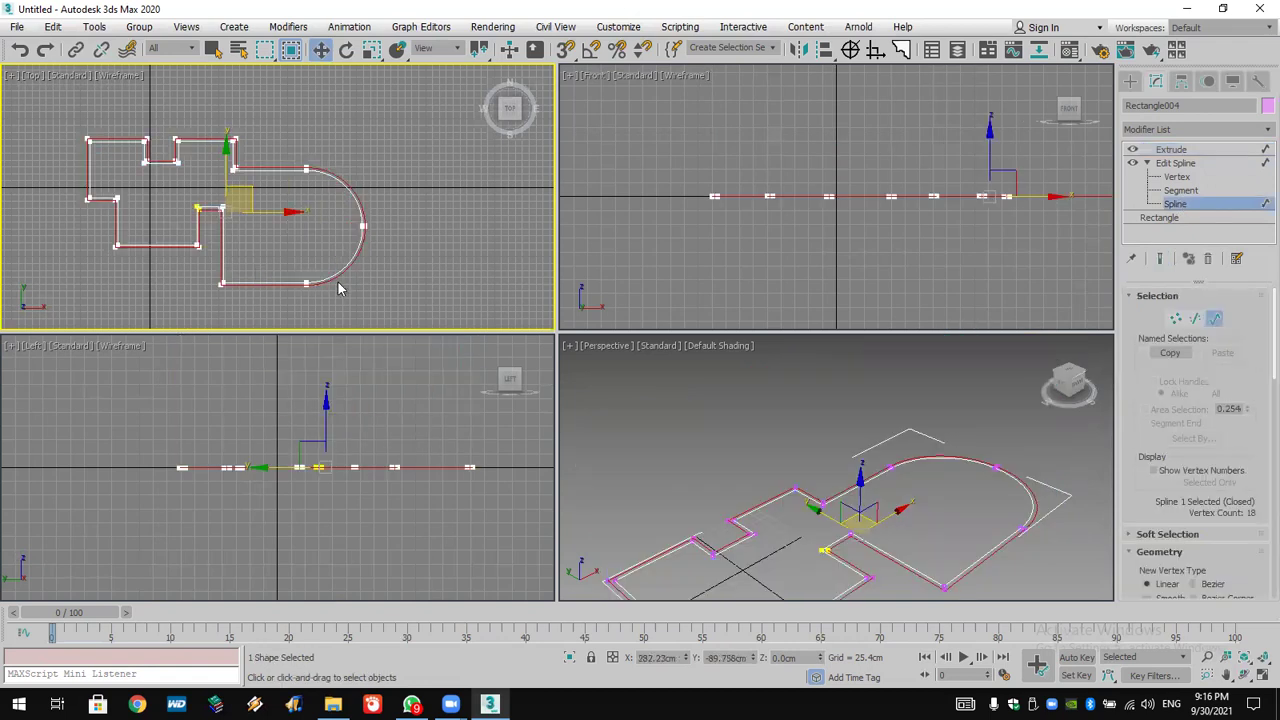
{"action": "left_click", "coordinate": [335, 273]}
{"action": "middle_click_drag", "start_coordinate": [358, 260], "coordinate": [302, 244]}
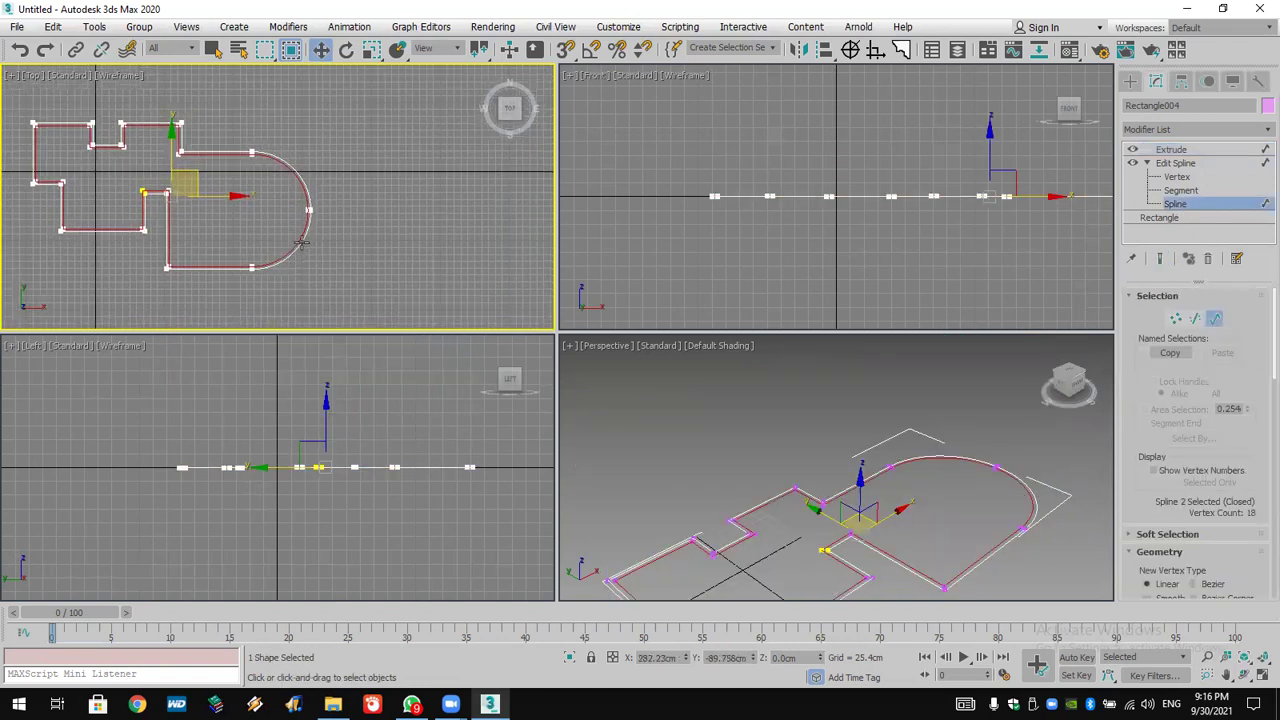
{"action": "left_click_drag", "start_coordinate": [208, 195], "coordinate": [525, 196], "text": "shift"}
Detach the copied outline as a separate shape and return the wall object to its Extrude level.
{"action": "scroll", "coordinate": [1138, 522], "scroll_direction": "down", "scroll_amount": 5}
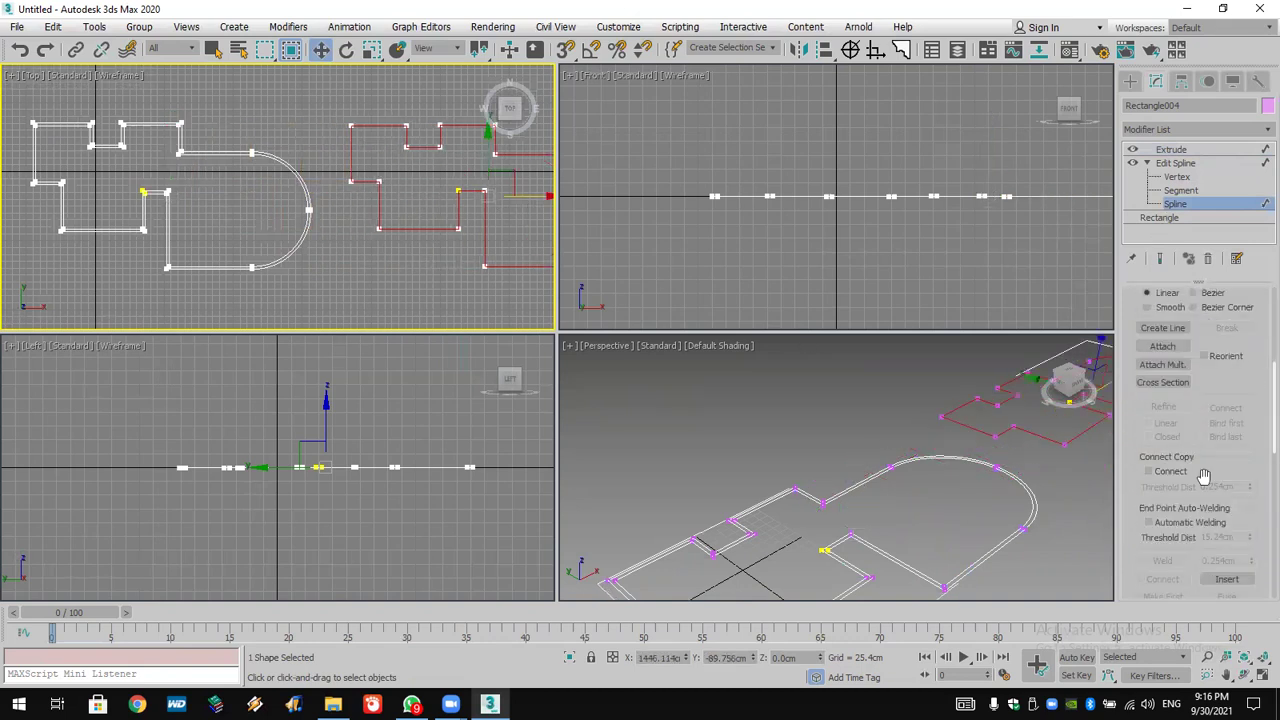
{"action": "scroll", "coordinate": [1218, 478], "scroll_direction": "down", "scroll_amount": 6}
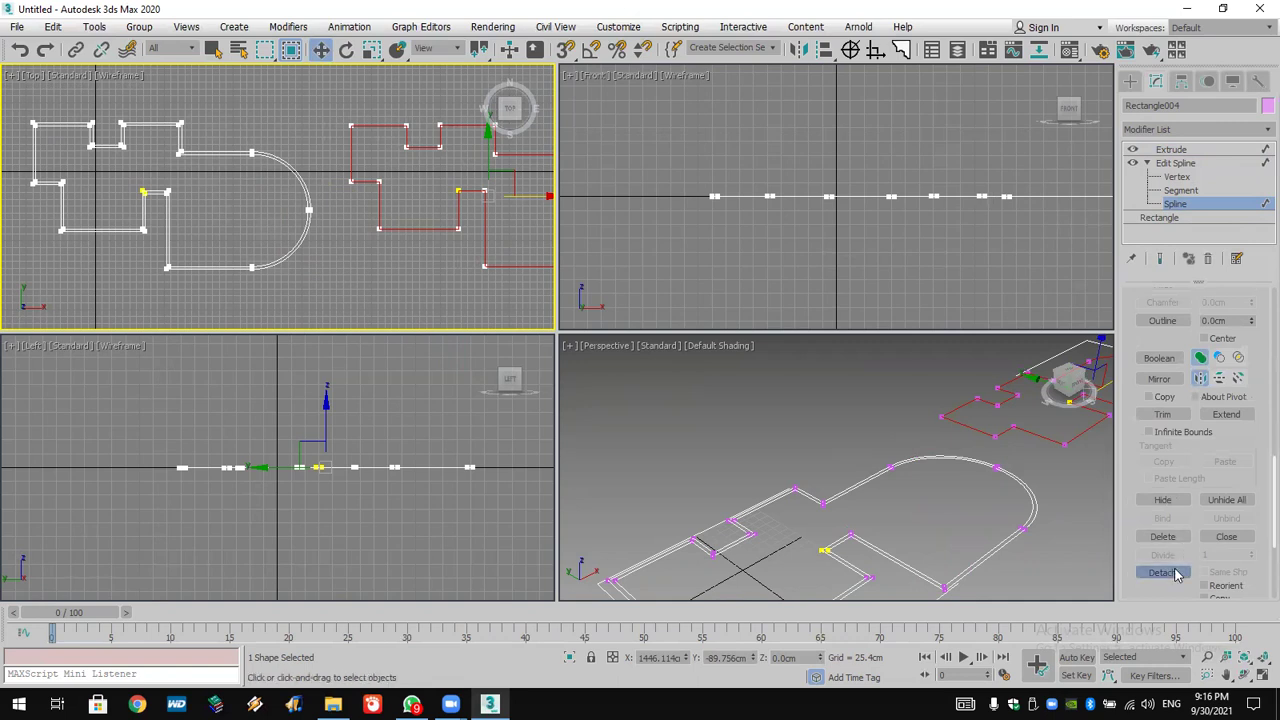
{"action": "left_click", "coordinate": [1160, 572]}
{"action": "left_click", "coordinate": [157, 91]}
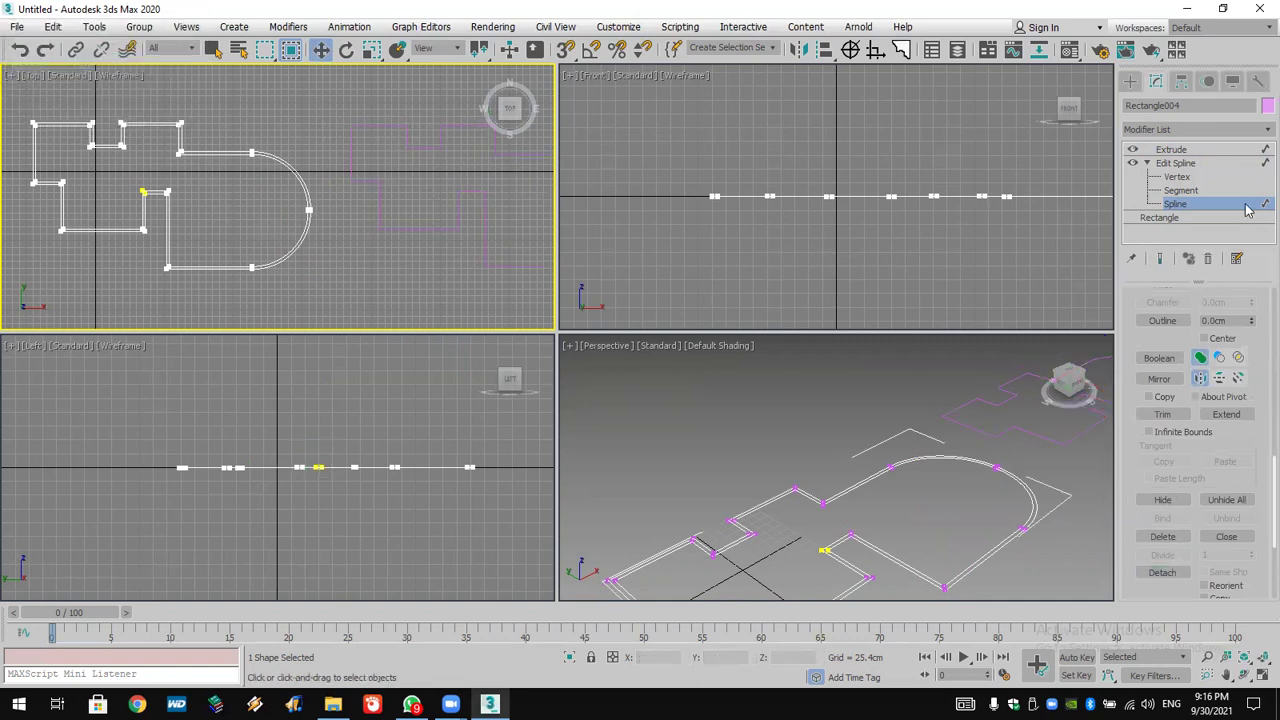
{"action": "left_click", "coordinate": [1185, 150]}
{"action": "scroll", "coordinate": [977, 505], "scroll_direction": "up", "scroll_amount": 2}
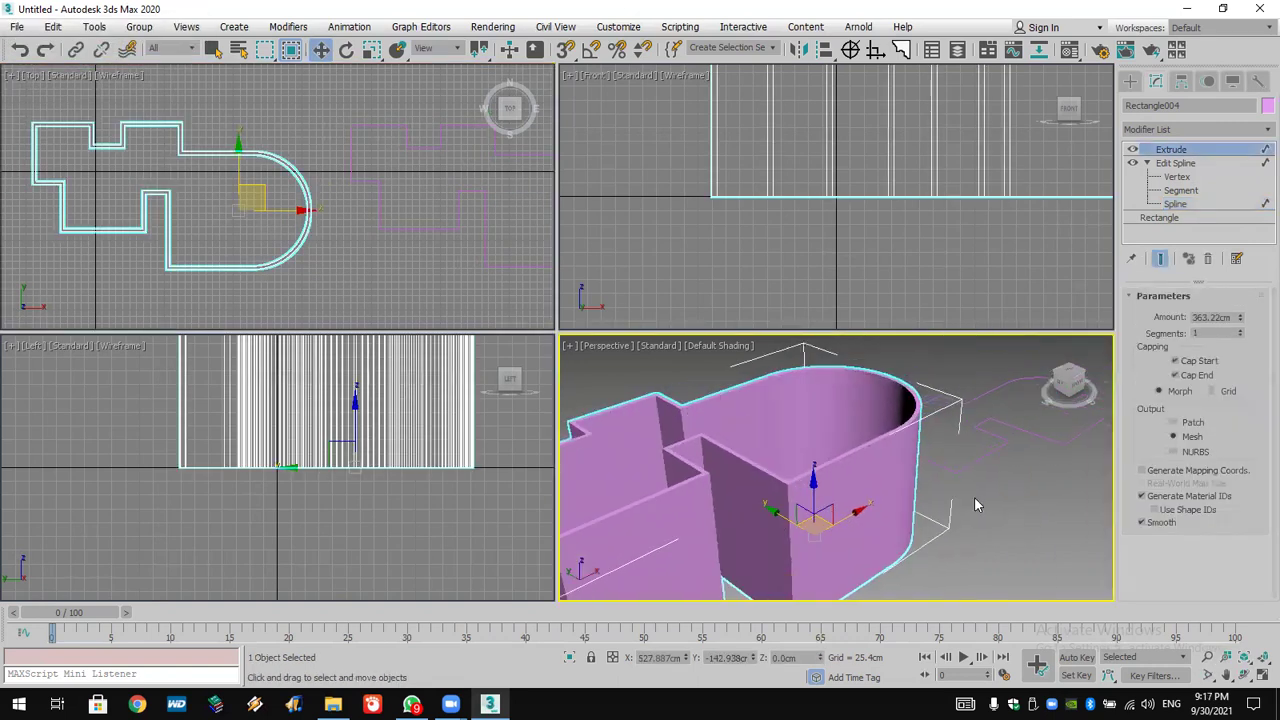
Apply an Extrude modifier to the detached outline and set its amount to 2 cm to form a thin slab.
{"action": "left_click", "coordinate": [1040, 445]}
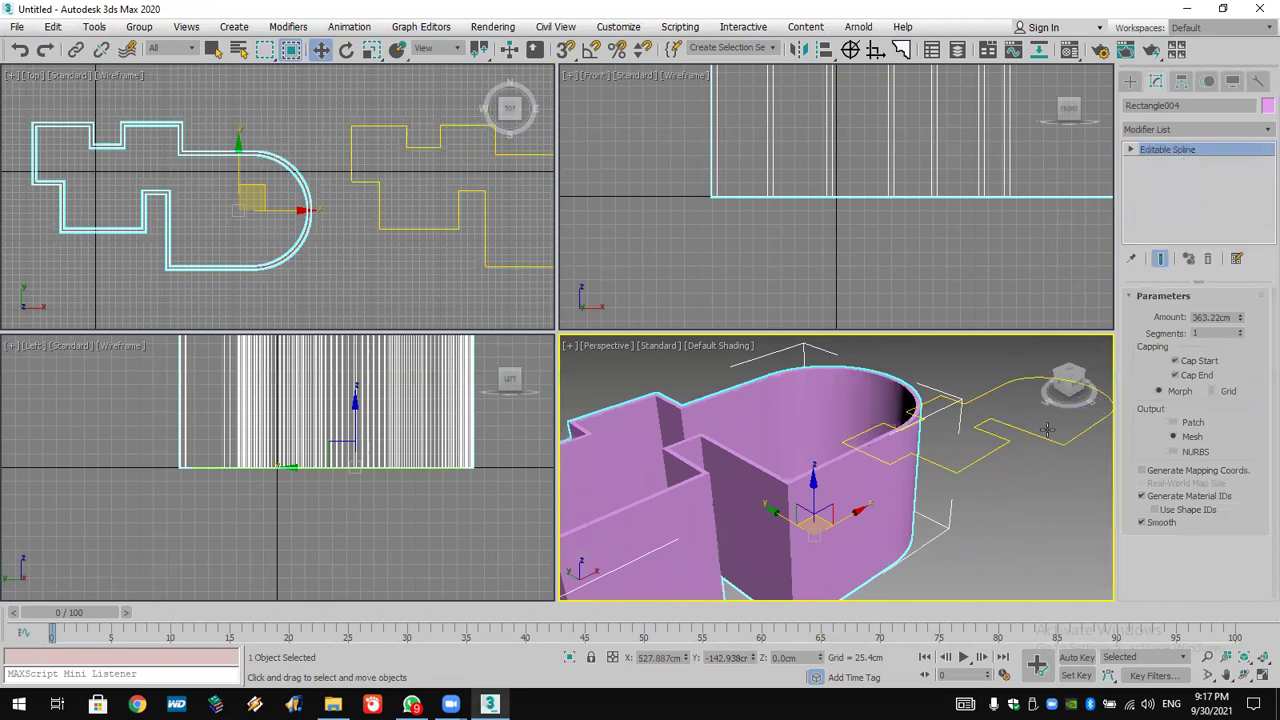
{"action": "left_click", "coordinate": [1172, 130]}
{"action": "key", "text": "e"}
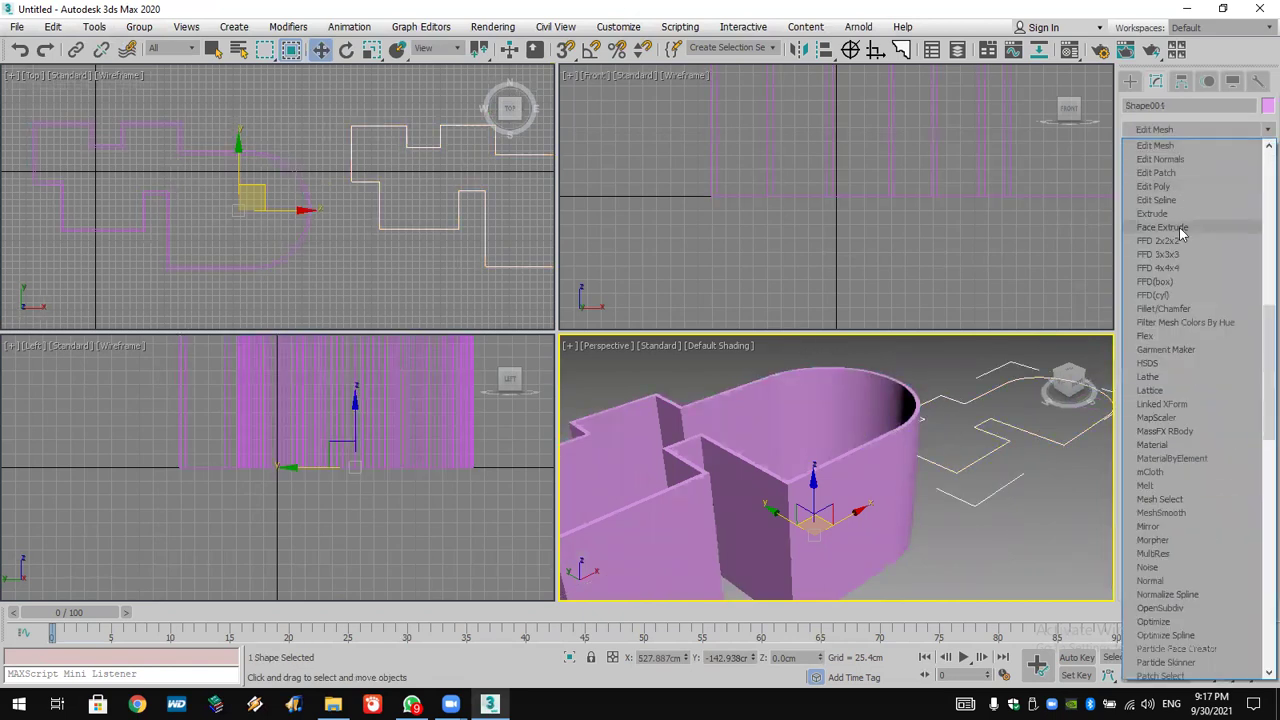
{"action": "left_click", "coordinate": [1182, 214]}
{"action": "double_click", "coordinate": [1201, 318]}
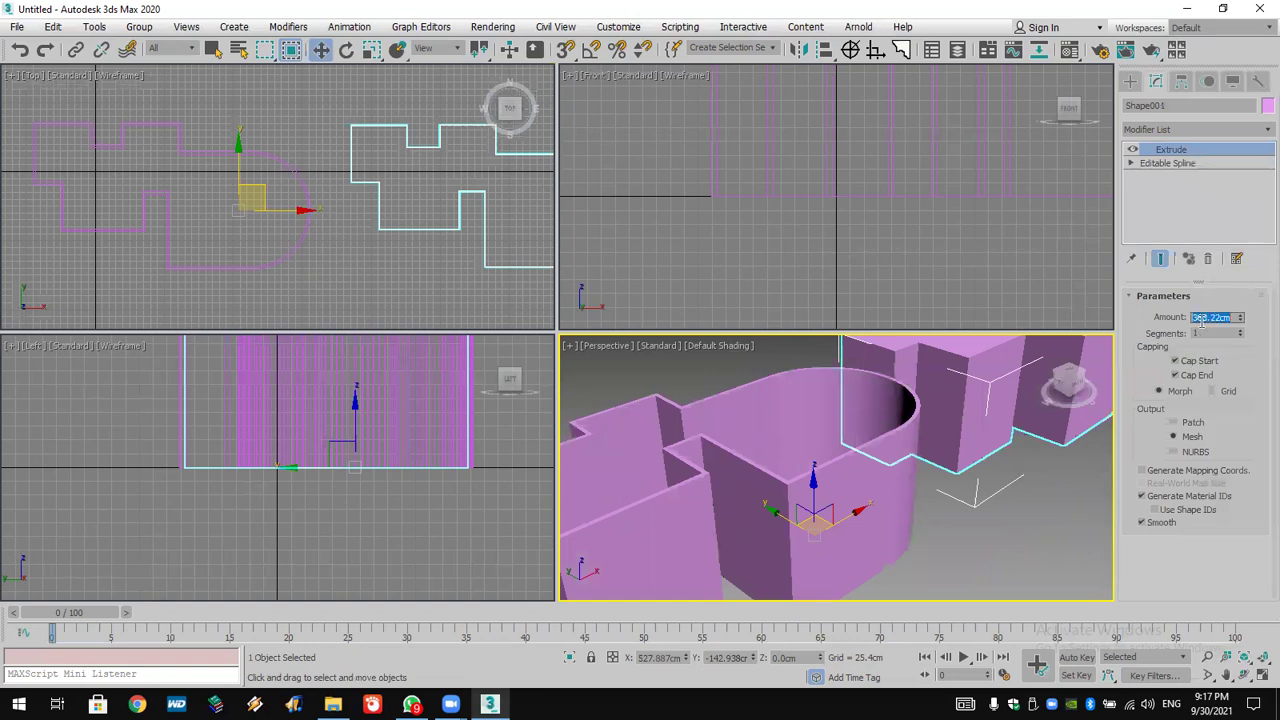
{"action": "type", "text": "2"}
{"action": "key", "text": "Return"}
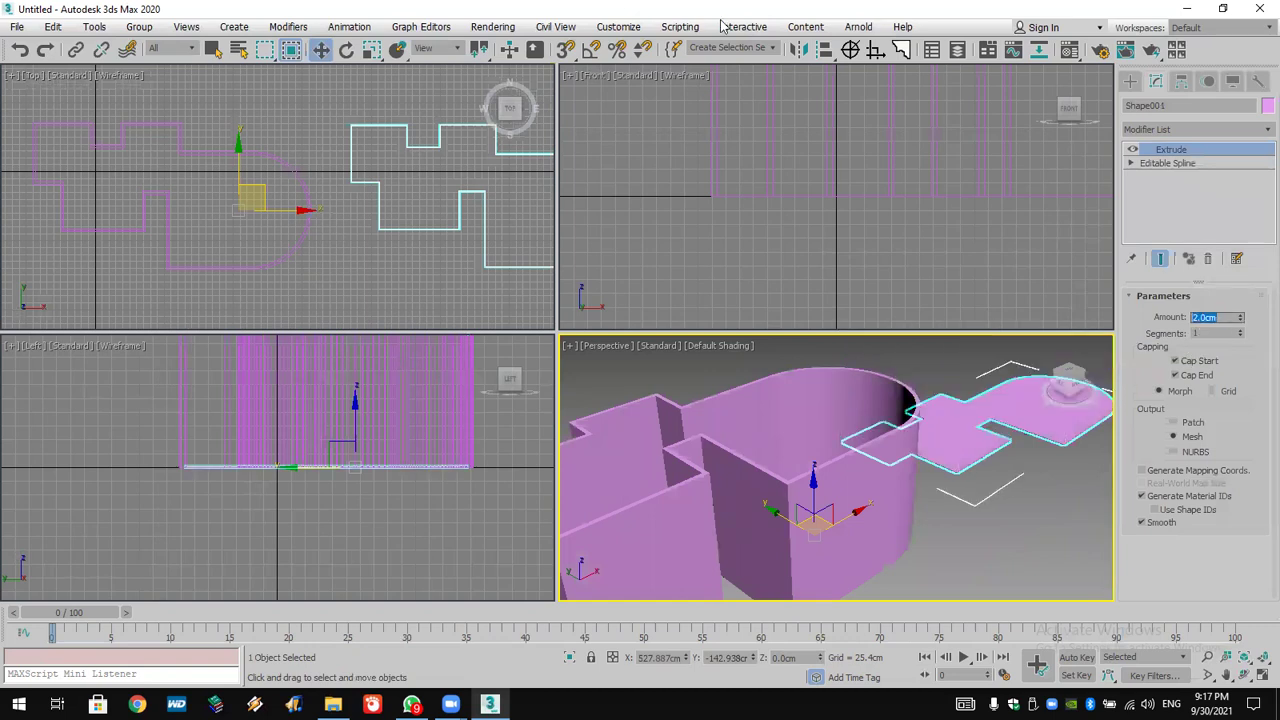
Turn on 3D snapping and move the slab in the top view by a vertex so it fits inside the walls.
{"action": "left_click", "coordinate": [565, 49]}
{"action": "scroll", "coordinate": [177, 200], "scroll_direction": "down", "scroll_amount": 3}
{"action": "middle_click_drag", "start_coordinate": [177, 200], "coordinate": [364, 293]}
{"action": "scroll", "coordinate": [364, 293], "scroll_direction": "down", "scroll_amount": 1}
{"action": "left_click_drag", "start_coordinate": [462, 266], "coordinate": [298, 272]}
{"action": "middle_click_drag", "start_coordinate": [860, 434], "coordinate": [920, 447]}
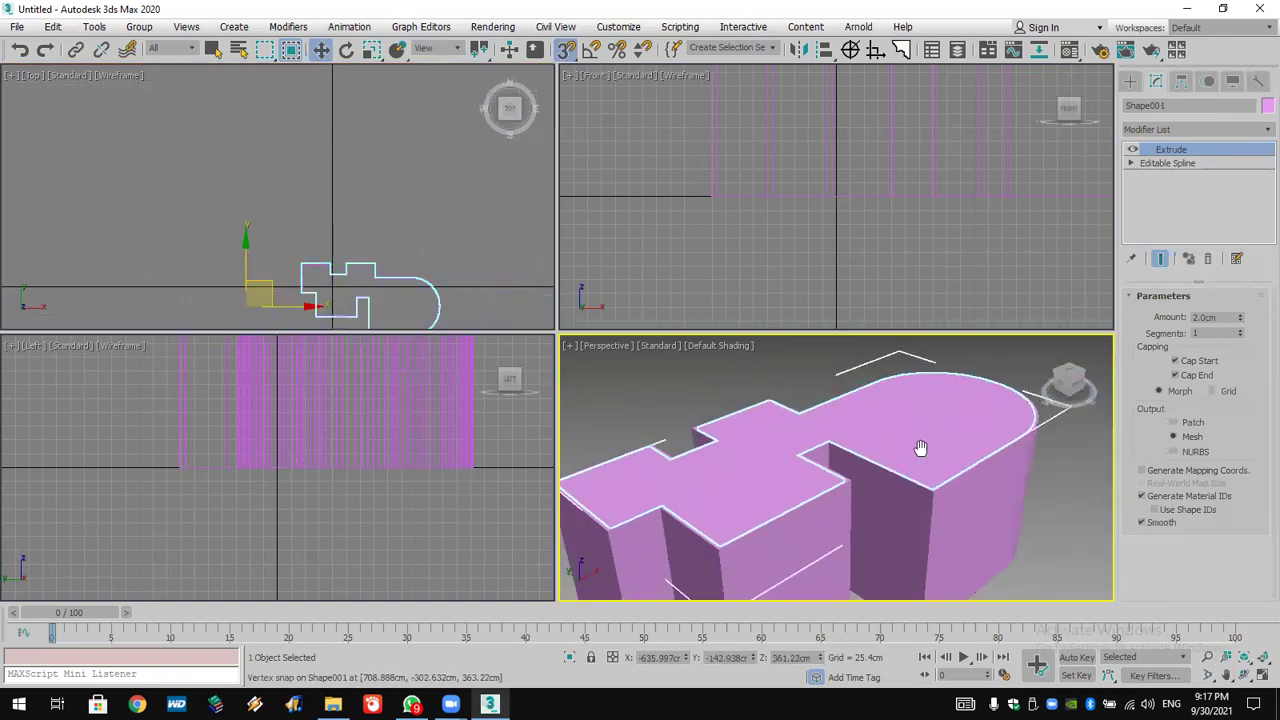
{"action": "scroll", "coordinate": [920, 447], "scroll_direction": "down", "scroll_amount": 4}
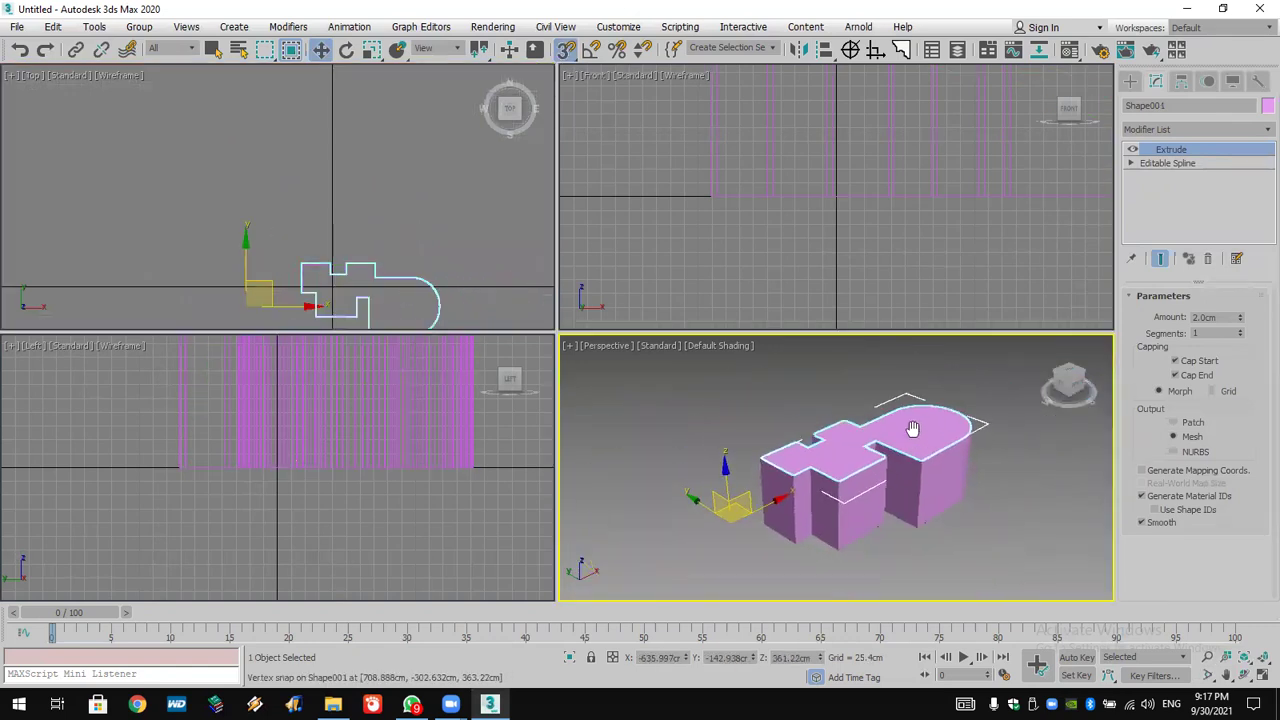
Set the slab's absolute world Z position to 0 so it lies at the base of the walls.
{"action": "right_click", "coordinate": [321, 50]}
{"action": "double_click", "coordinate": [950, 148]}
{"action": "type", "text": "0"}
{"action": "key", "text": "Return"}
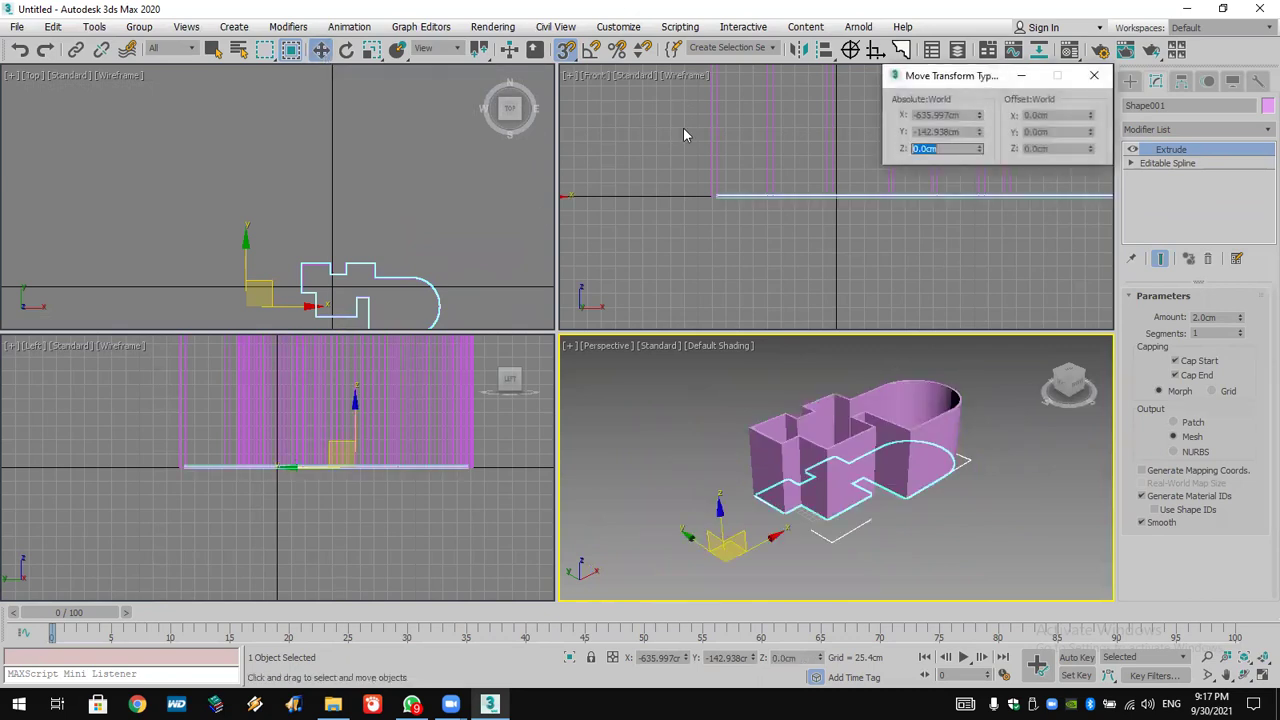
{"action": "left_click", "coordinate": [1091, 77]}
Turn off snapping and copy the floor slab upward in the front view to just below the top of the walls.
{"action": "scroll", "coordinate": [862, 212], "scroll_direction": "down", "scroll_amount": 3}
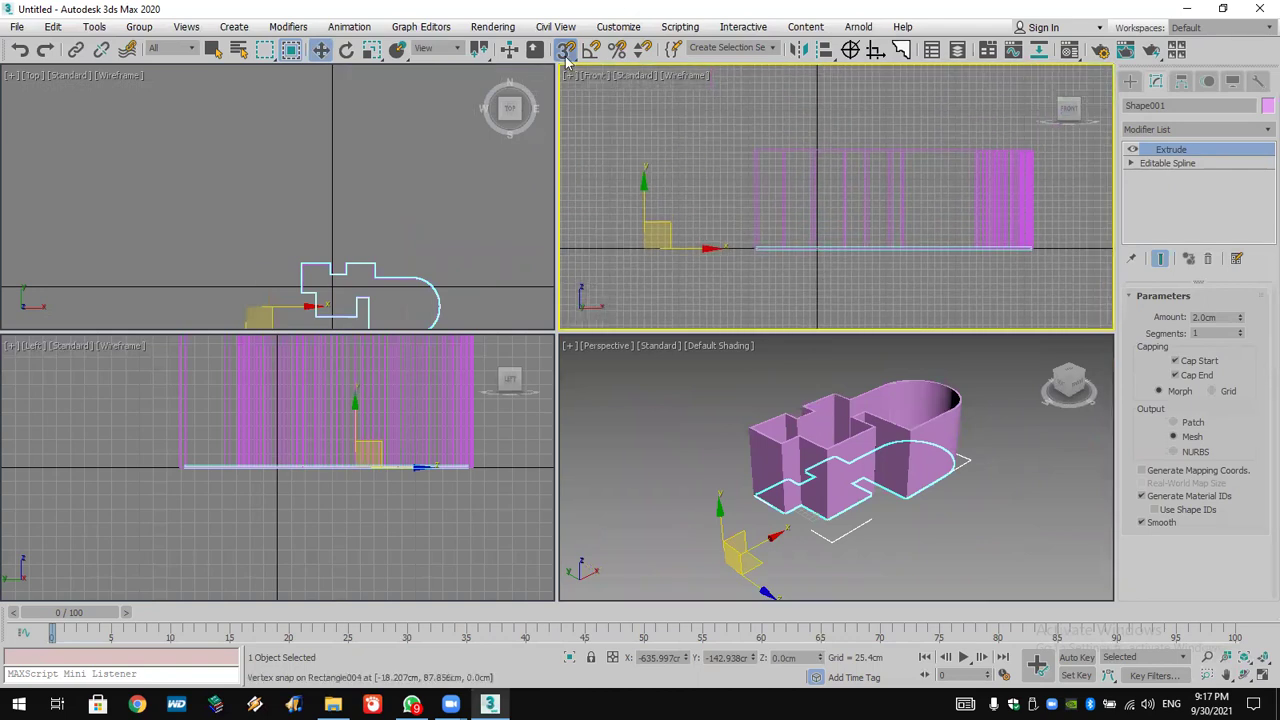
{"action": "left_click_drag", "start_coordinate": [639, 211], "coordinate": [655, 126], "text": "shift"}
{"action": "left_click", "coordinate": [643, 421]}
{"action": "key", "text": "Delete"}
{"action": "left_click", "coordinate": [897, 425]}
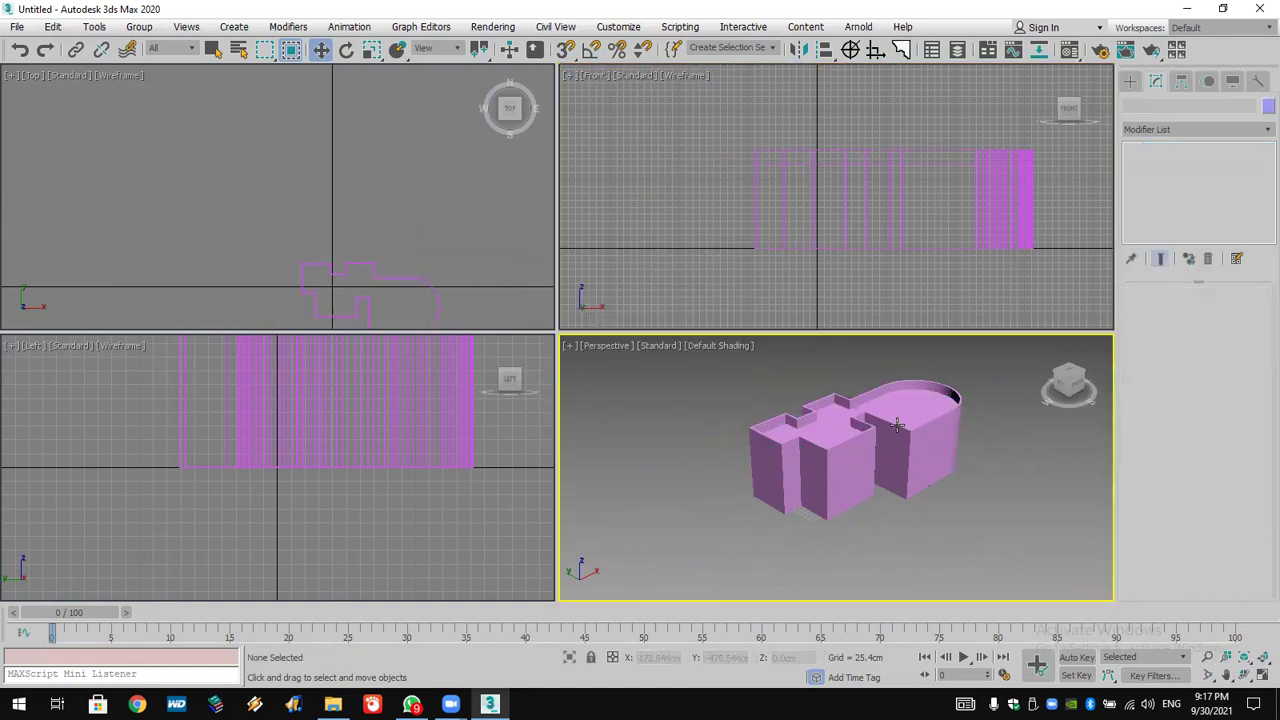
{"action": "left_click", "coordinate": [897, 425]}
{"action": "scroll", "coordinate": [897, 425], "scroll_direction": "up", "scroll_amount": 3}
{"action": "scroll", "coordinate": [899, 424], "scroll_direction": "down", "scroll_amount": 3}
{"action": "scroll", "coordinate": [901, 423], "scroll_direction": "up", "scroll_amount": 2}
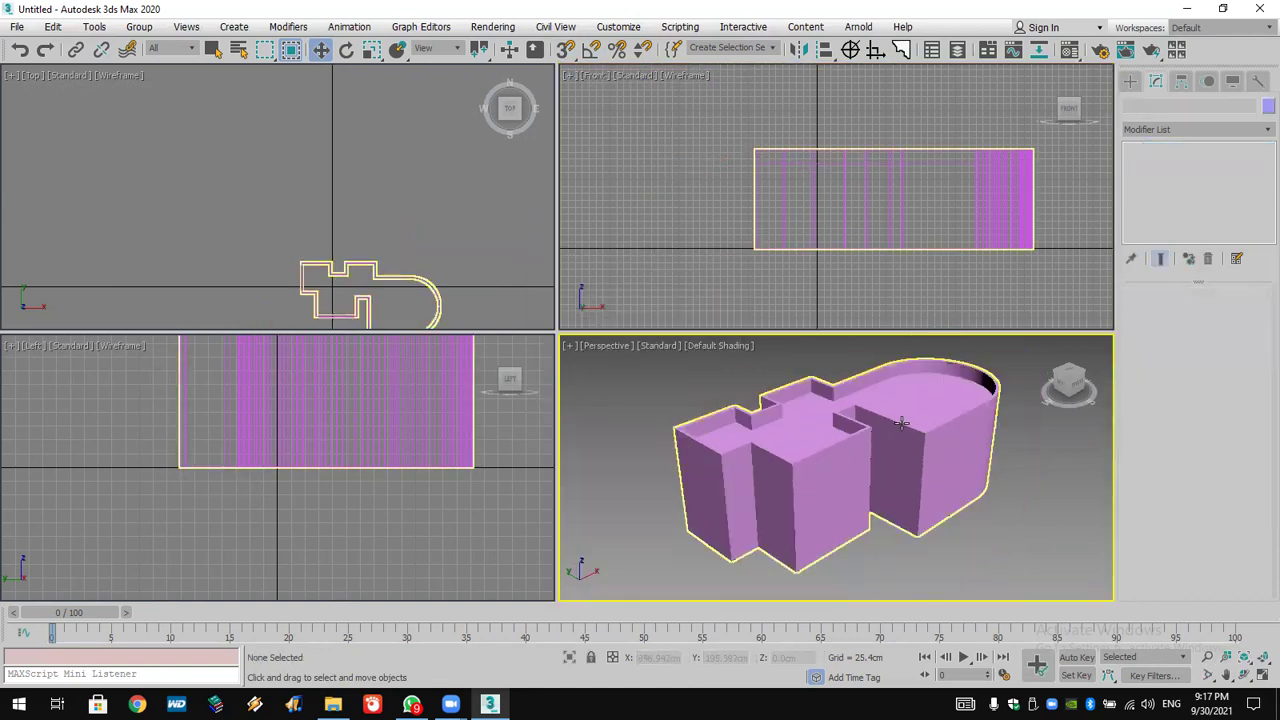
{"action": "left_click", "coordinate": [595, 578]}
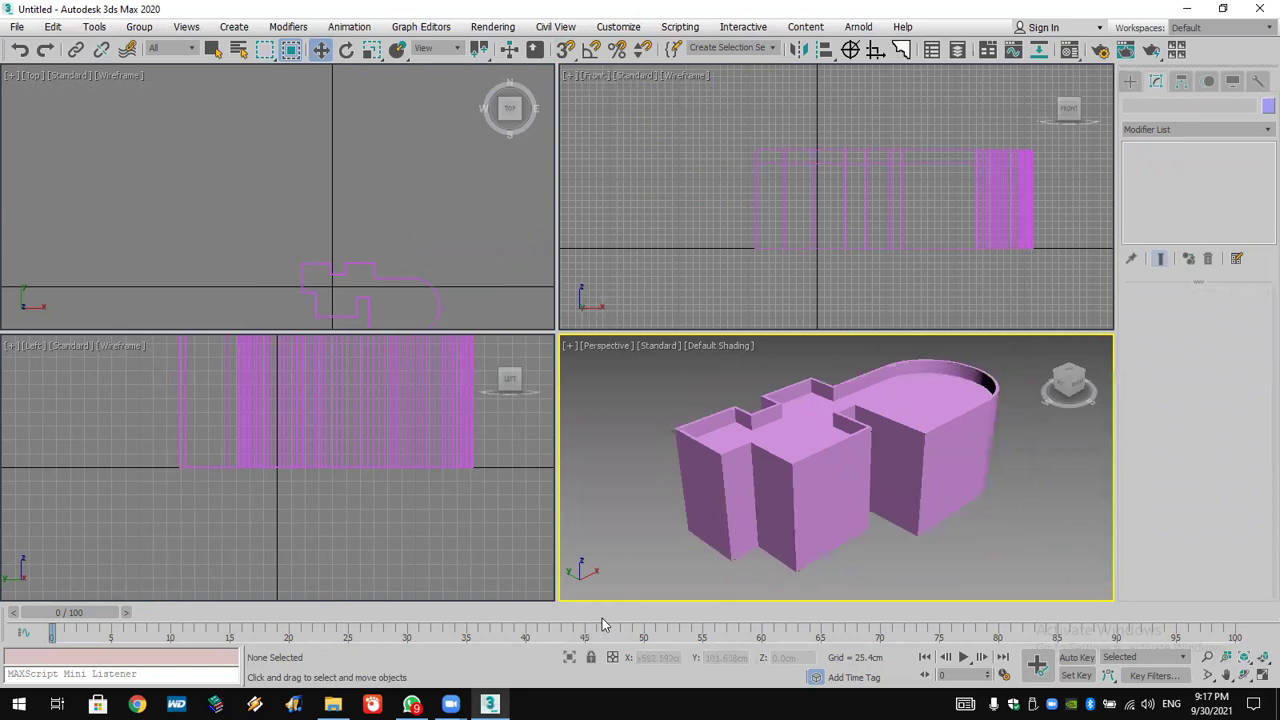
{"action": "middle_click_drag", "start_coordinate": [938, 531], "coordinate": [923, 537]}
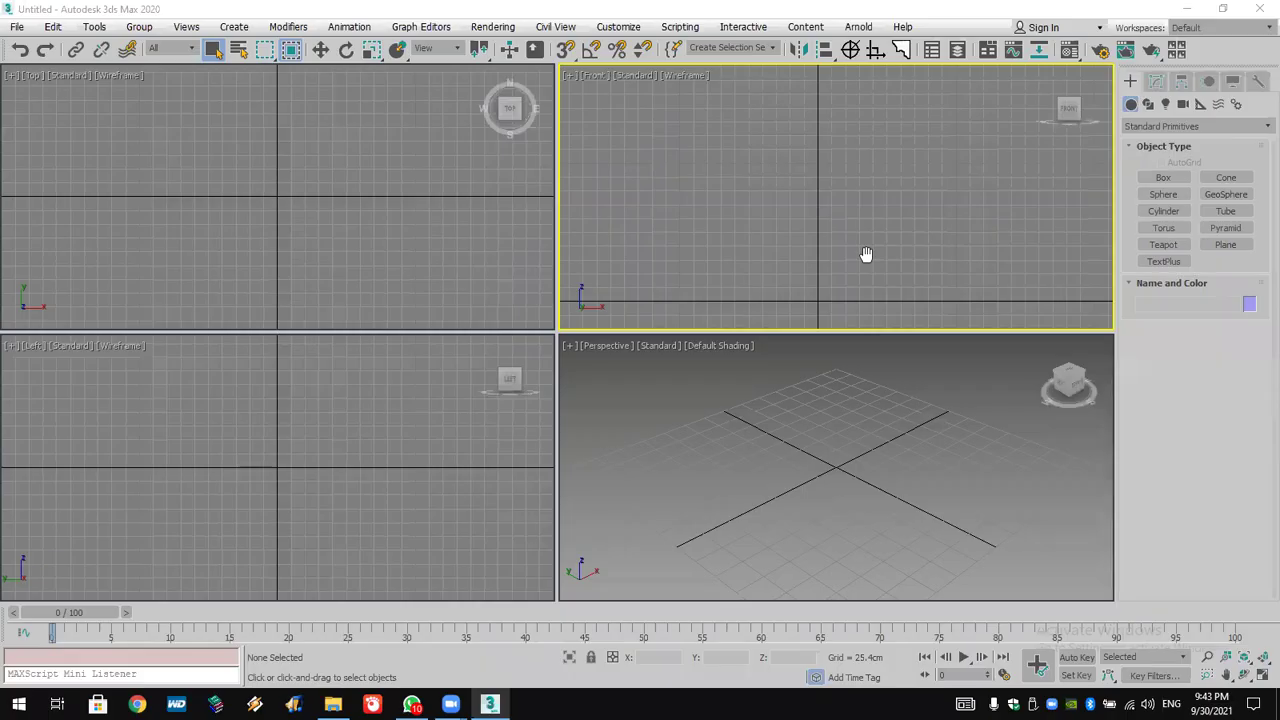
In the maximised front view of the empty scene, switch to spline shapes and set 2D snapping to grid points.
{"action": "key", "text": "alt+w"}
{"action": "middle_click_drag", "start_coordinate": [799, 419], "coordinate": [780, 402]}
{"action": "left_click", "coordinate": [1148, 104]}
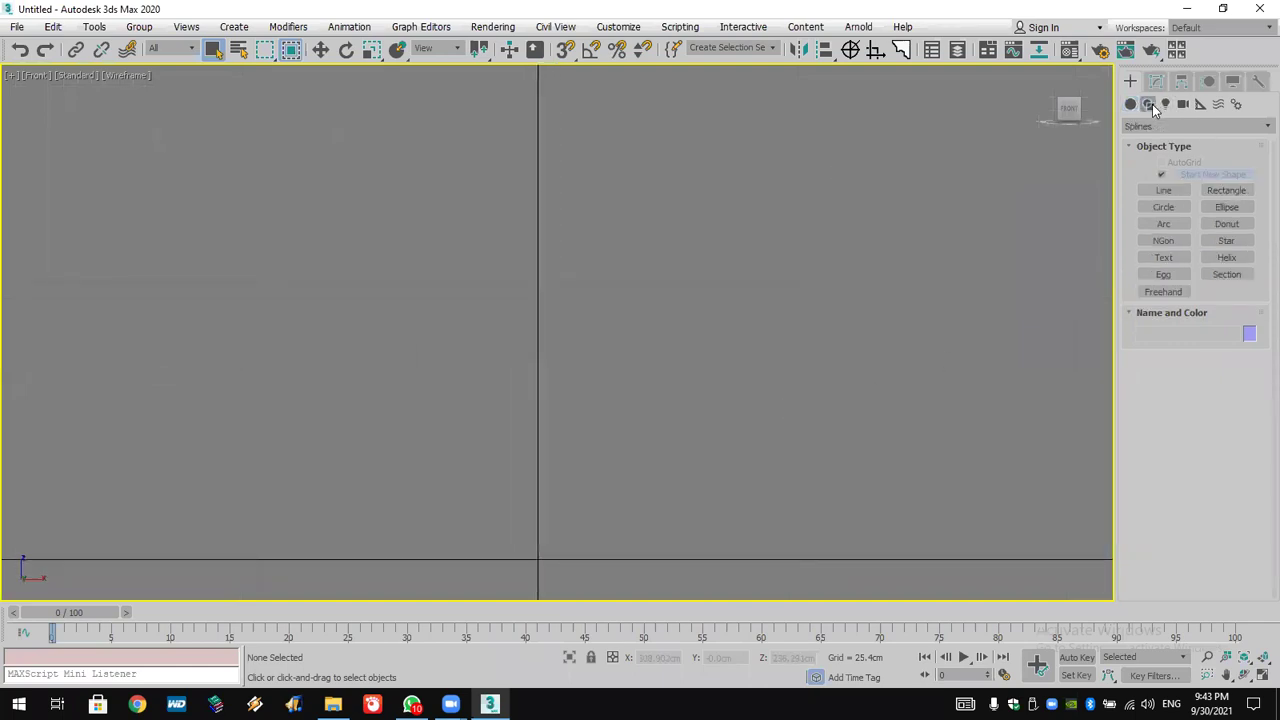
{"action": "left_click_drag", "start_coordinate": [558, 56], "coordinate": [560, 58]}
{"action": "right_click", "coordinate": [562, 54]}
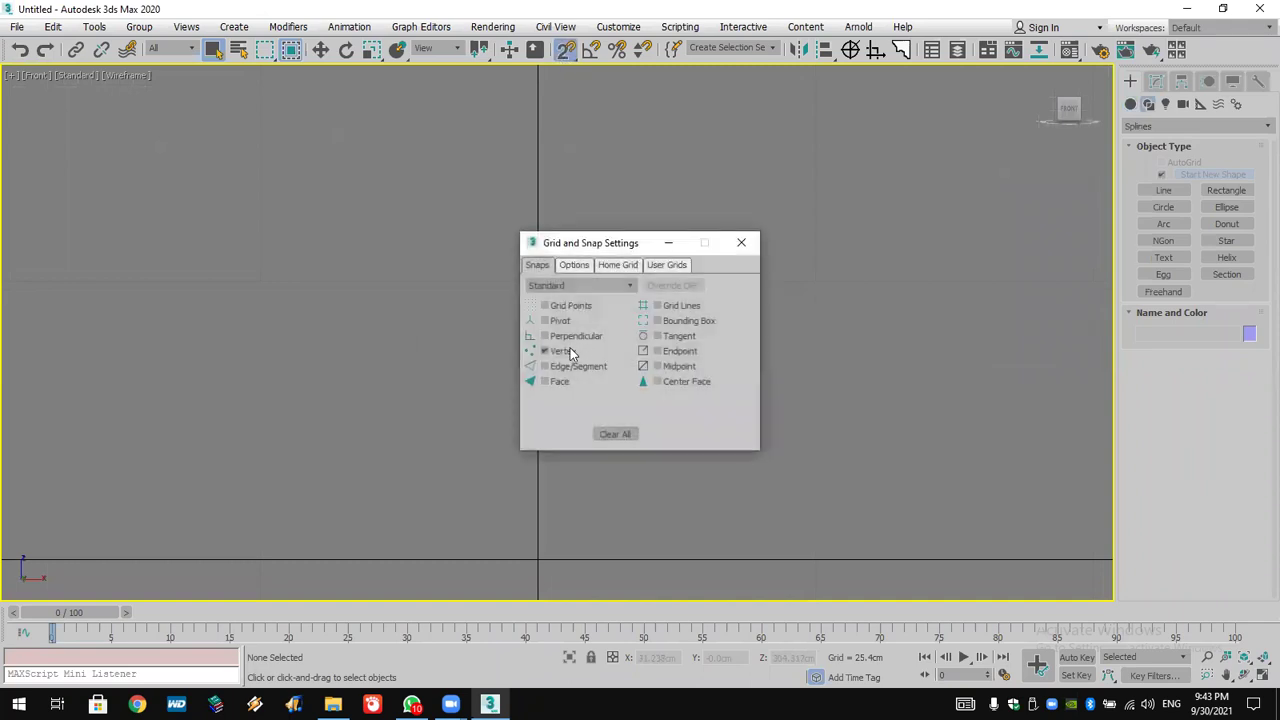
{"action": "left_click", "coordinate": [741, 244]}
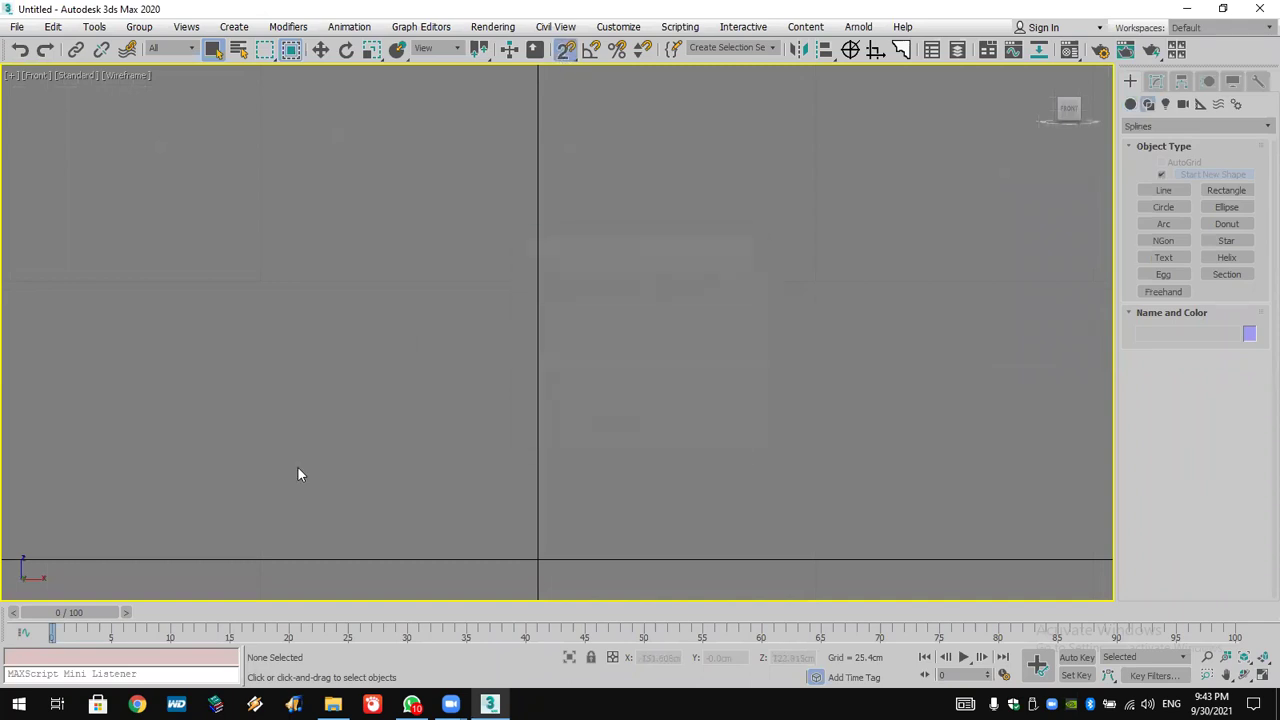
Draw a large rectangle standing on the ground line and a 355.6 by 177.8 cm rectangle centred across its lower edge.
{"action": "left_click", "coordinate": [1228, 190]}
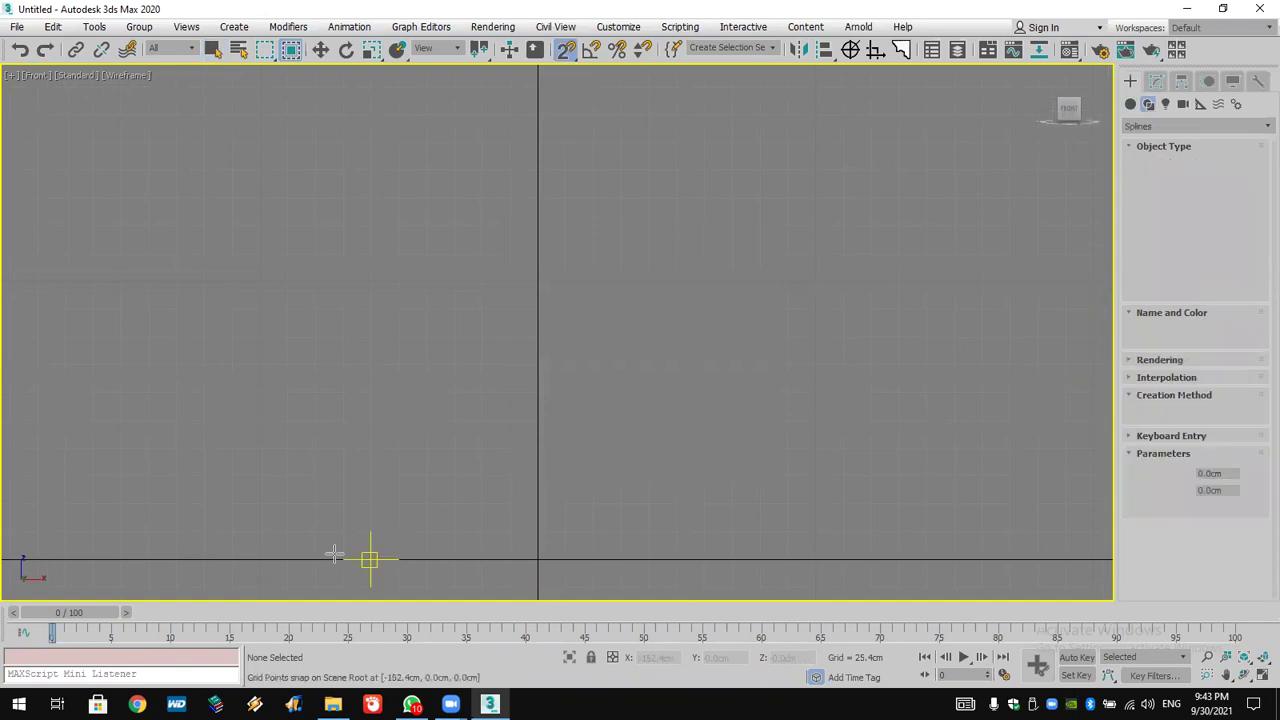
{"action": "left_click_drag", "start_coordinate": [232, 559], "coordinate": [760, 448]}
{"action": "mouse_move", "coordinate": [821, 372]}
{"action": "left_mouse_down"}
{"action": "mouse_move", "coordinate": [866, 229]}
{"action": "mouse_move", "coordinate": [843, 167]}
{"action": "left_mouse_up"}
{"action": "middle_click_drag", "start_coordinate": [780, 251], "coordinate": [811, 260]}
{"action": "left_click_drag", "start_coordinate": [386, 577], "coordinate": [775, 383]}
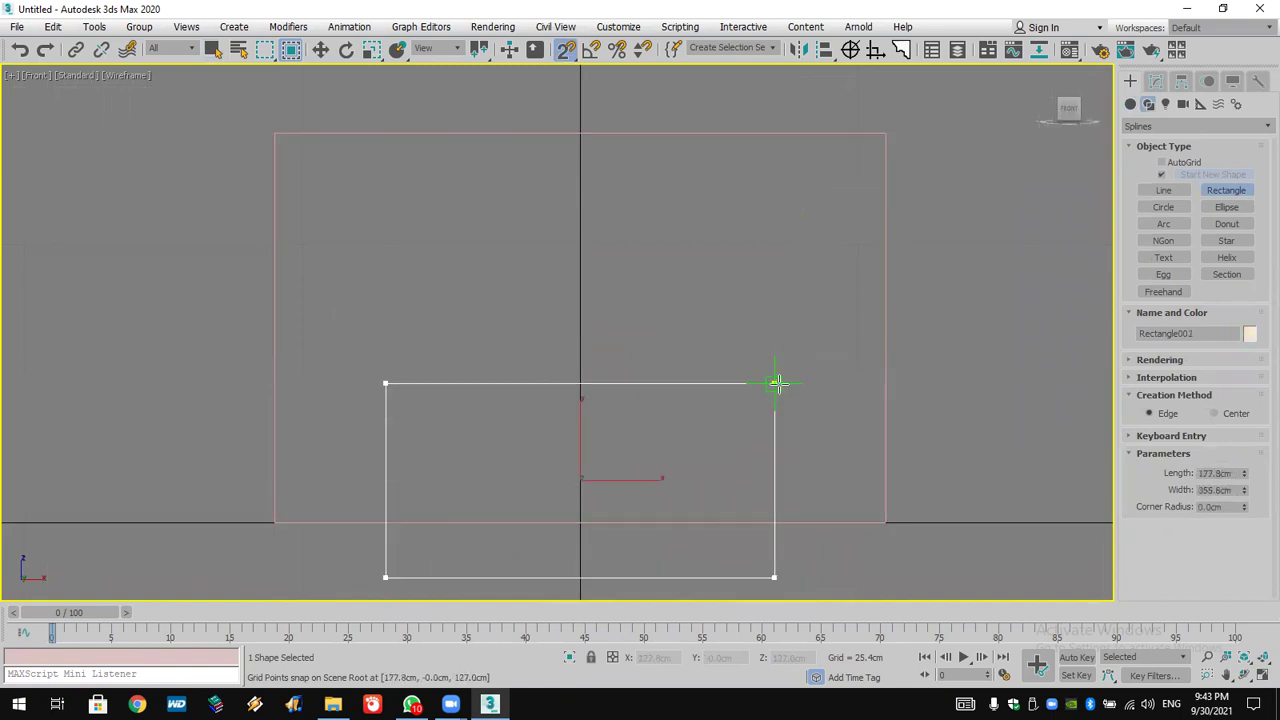
{"action": "right_click", "coordinate": [946, 400]}
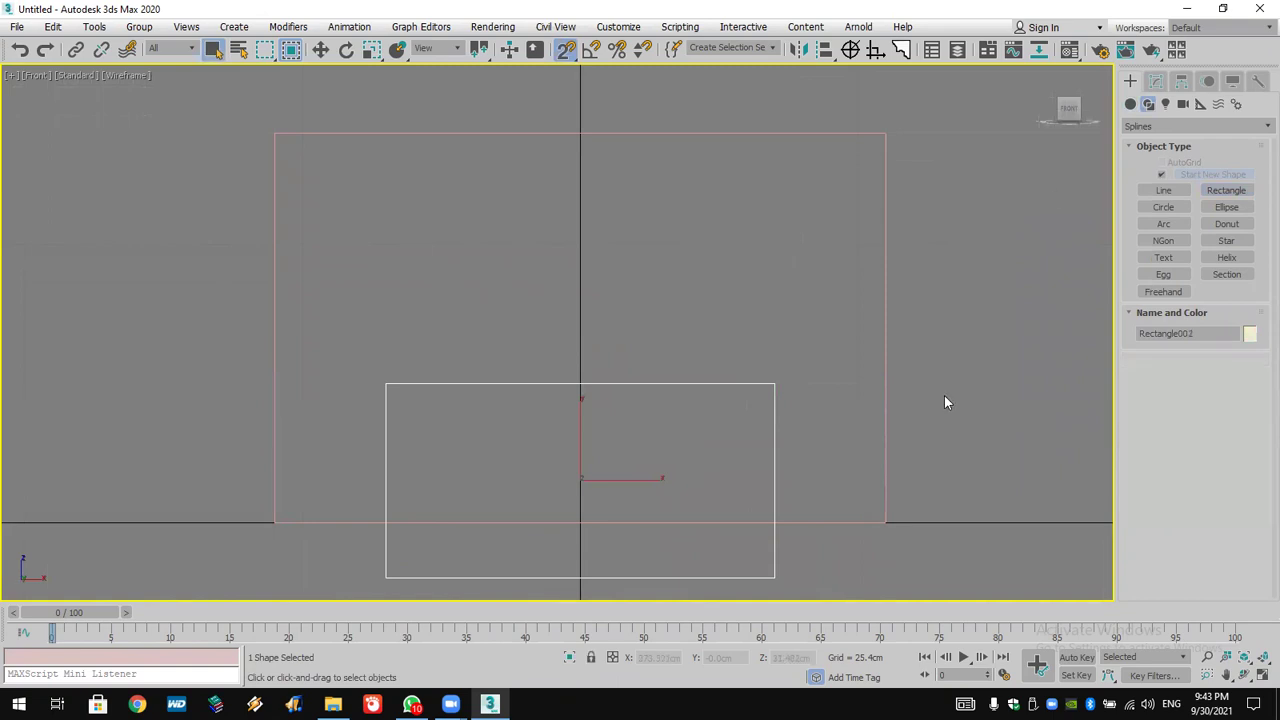
Apply Edit Spline to the smaller rectangle, attach the larger one to it, and turn snapping off.
{"action": "left_click", "coordinate": [1160, 83]}
{"action": "left_click", "coordinate": [1160, 130]}
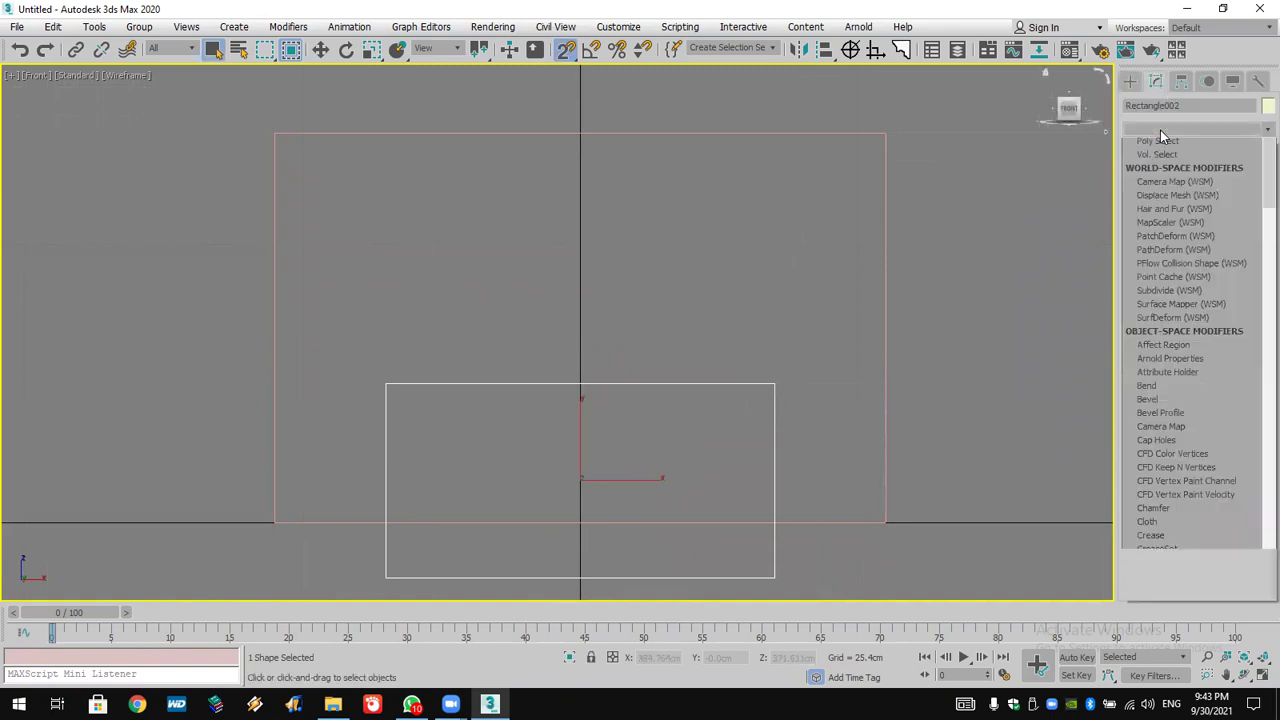
{"action": "key", "text": "e"}
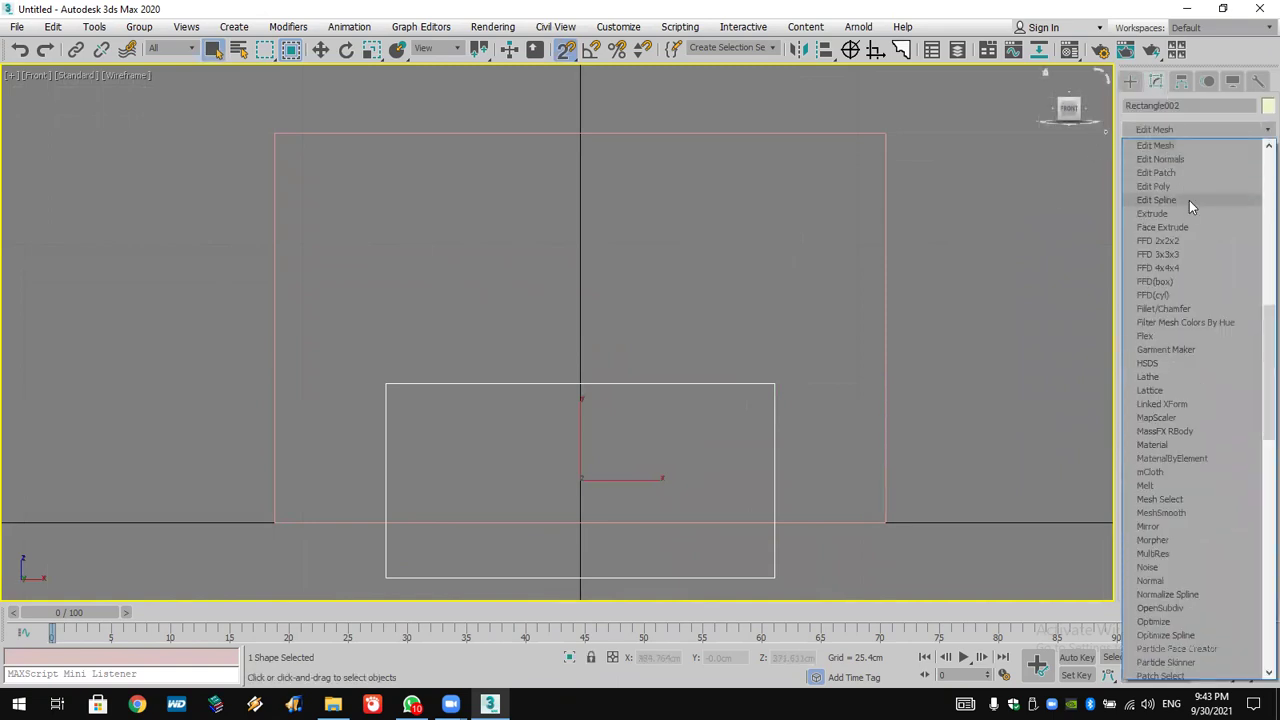
{"action": "left_click", "coordinate": [1189, 199]}
{"action": "left_click_drag", "start_coordinate": [1146, 441], "coordinate": [1163, 297]}
{"action": "scroll", "coordinate": [1176, 374], "scroll_direction": "down", "scroll_amount": 2}
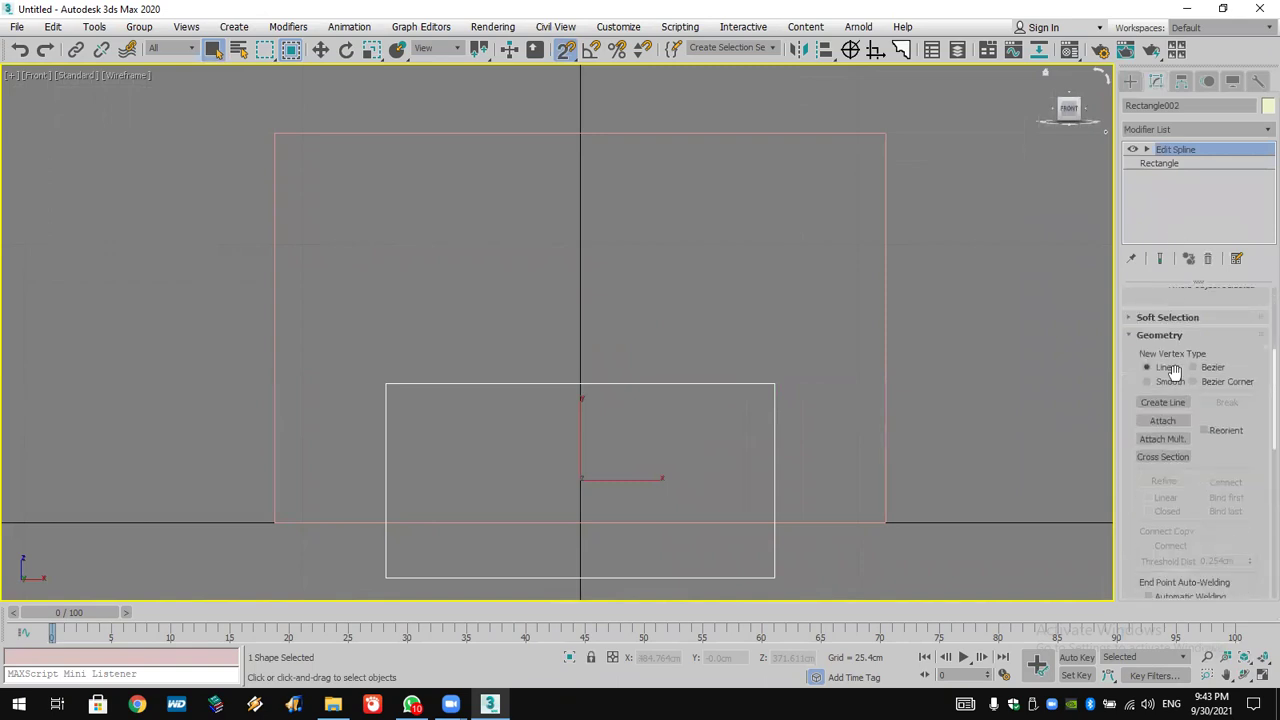
{"action": "left_click", "coordinate": [1166, 421]}
{"action": "left_click", "coordinate": [888, 453]}
{"action": "key", "text": "w"}
{"action": "middle_click_drag", "start_coordinate": [874, 449], "coordinate": [862, 429]}
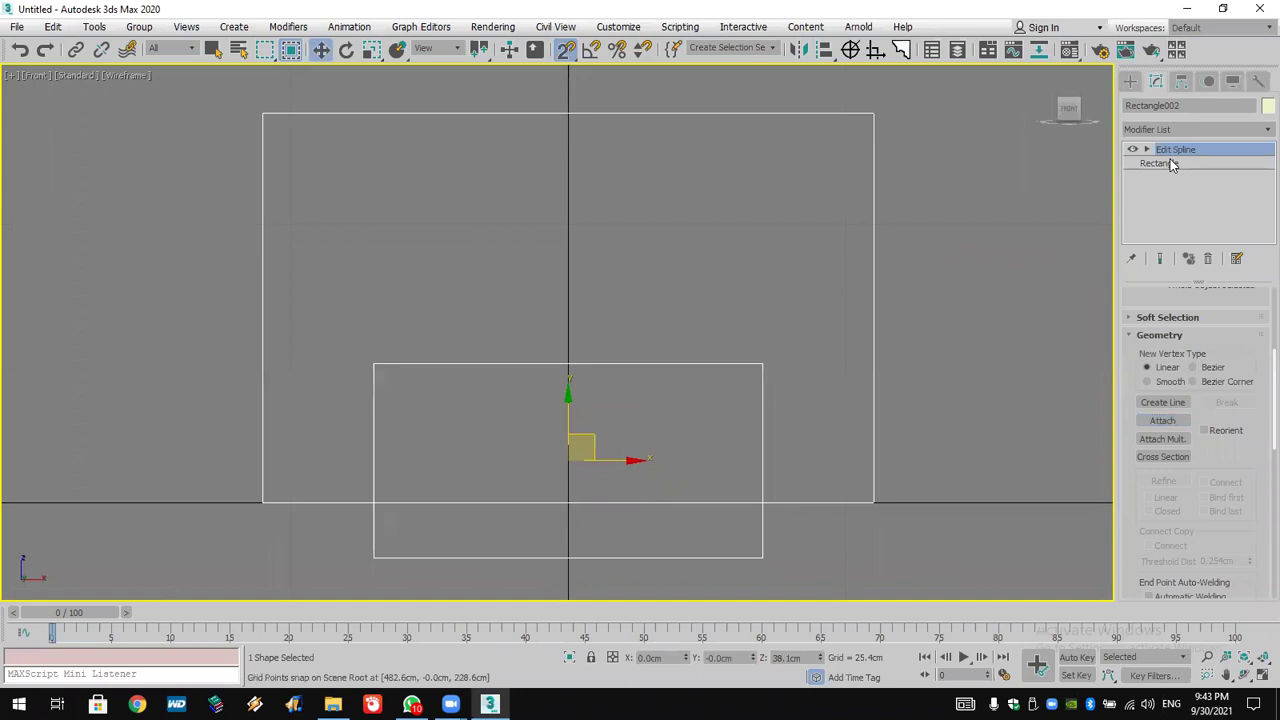
{"action": "left_click", "coordinate": [566, 50]}
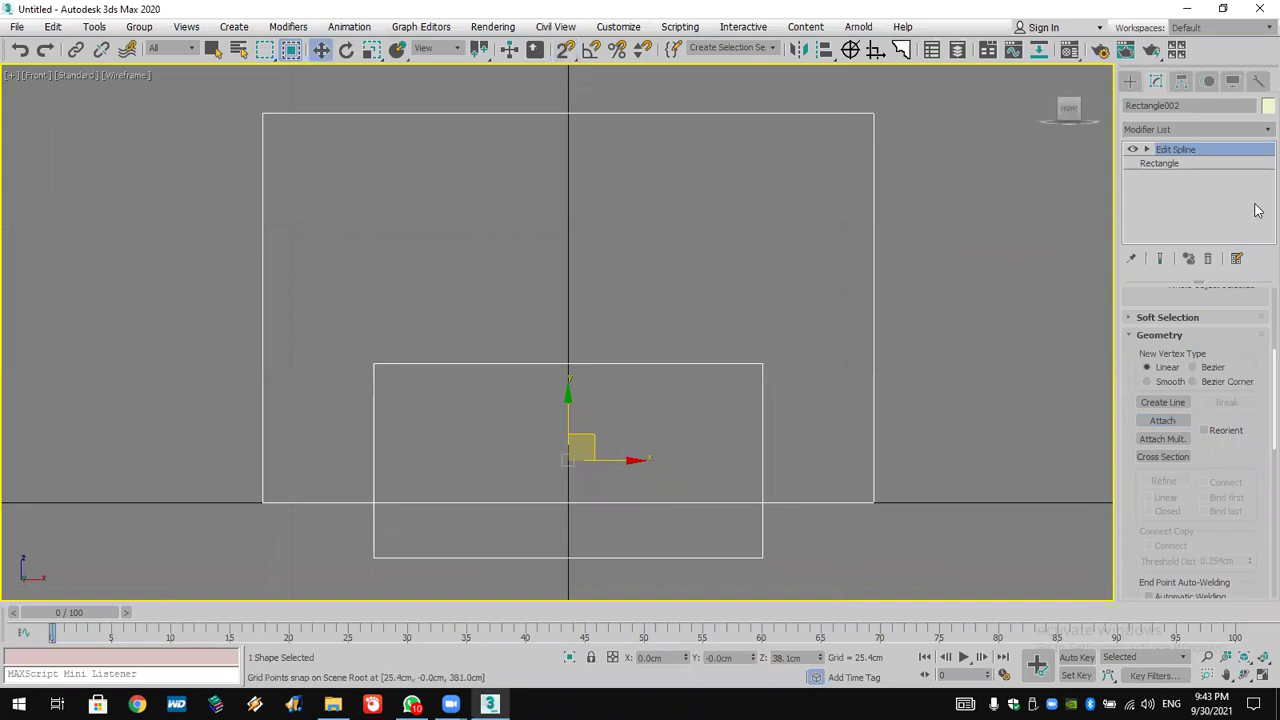
At spline level, subtract the smaller rectangle from the larger one with a Boolean subtraction.
{"action": "left_click", "coordinate": [1147, 150]}
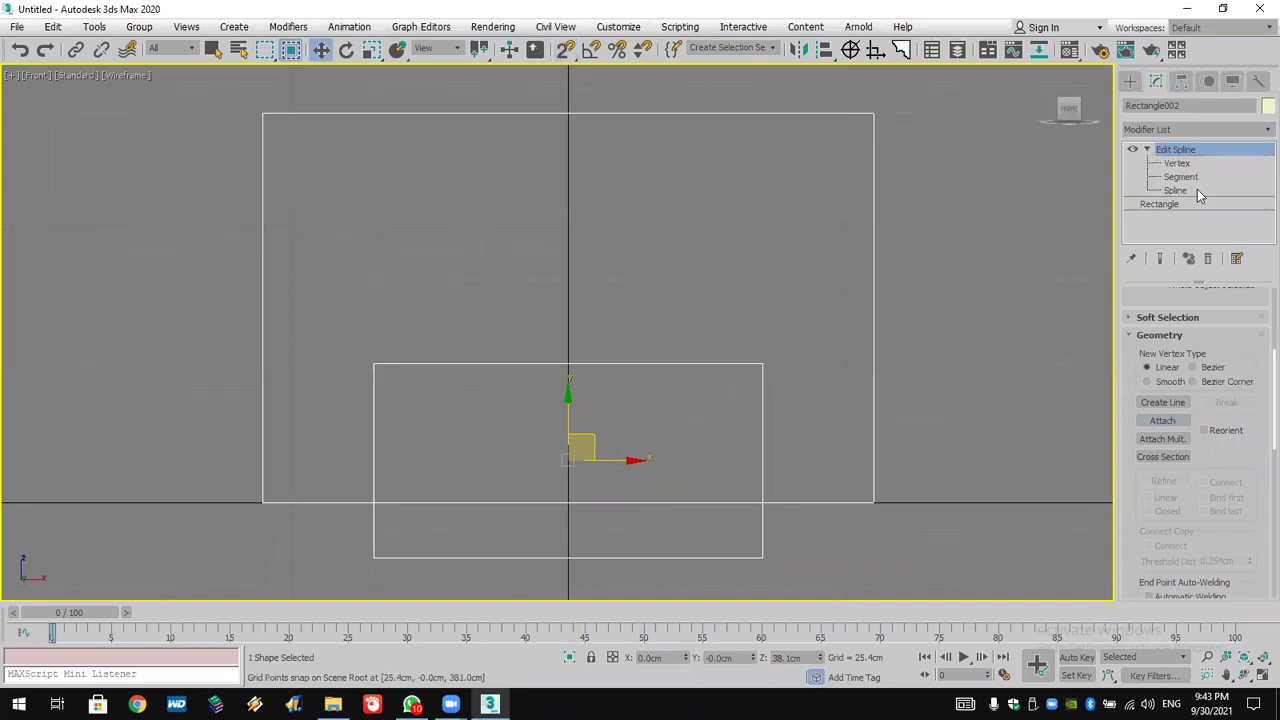
{"action": "left_click", "coordinate": [1199, 191]}
{"action": "scroll", "coordinate": [1129, 556], "scroll_direction": "down", "scroll_amount": 5}
{"action": "left_click_drag", "start_coordinate": [1129, 556], "coordinate": [1145, 463]}
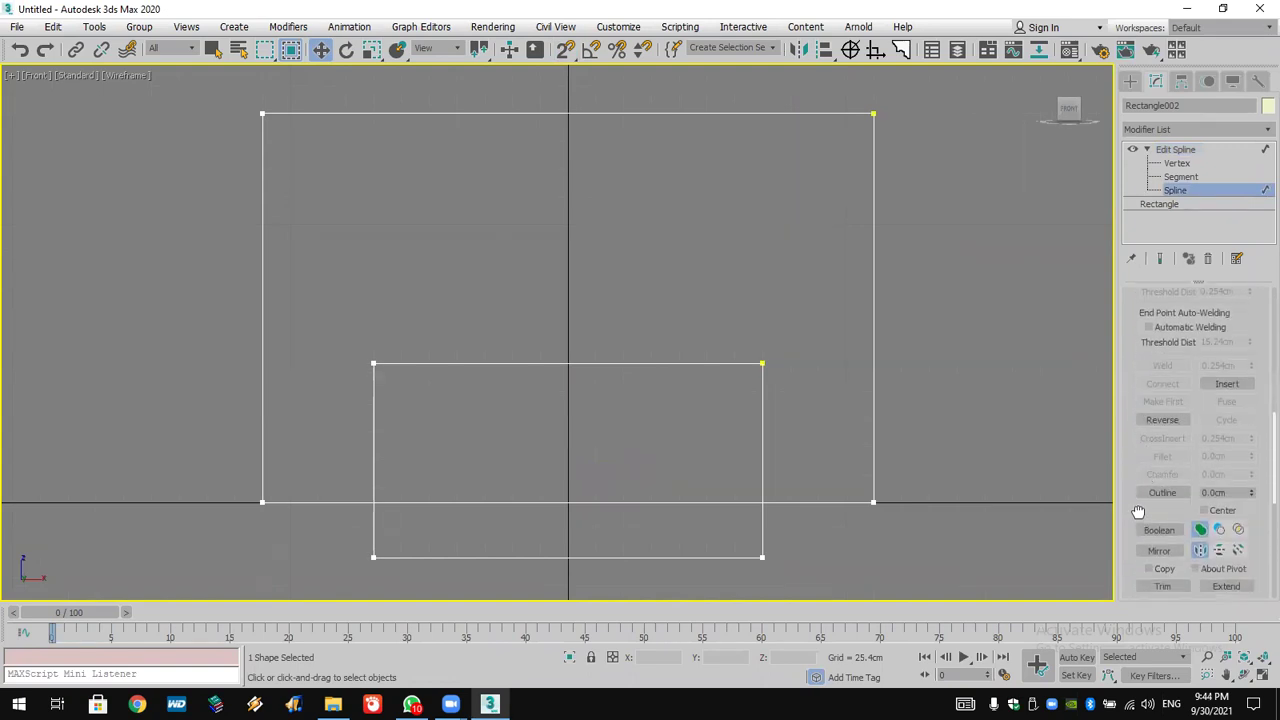
{"action": "left_click_drag", "start_coordinate": [1141, 515], "coordinate": [1140, 457]}
{"action": "left_click", "coordinate": [1159, 471]}
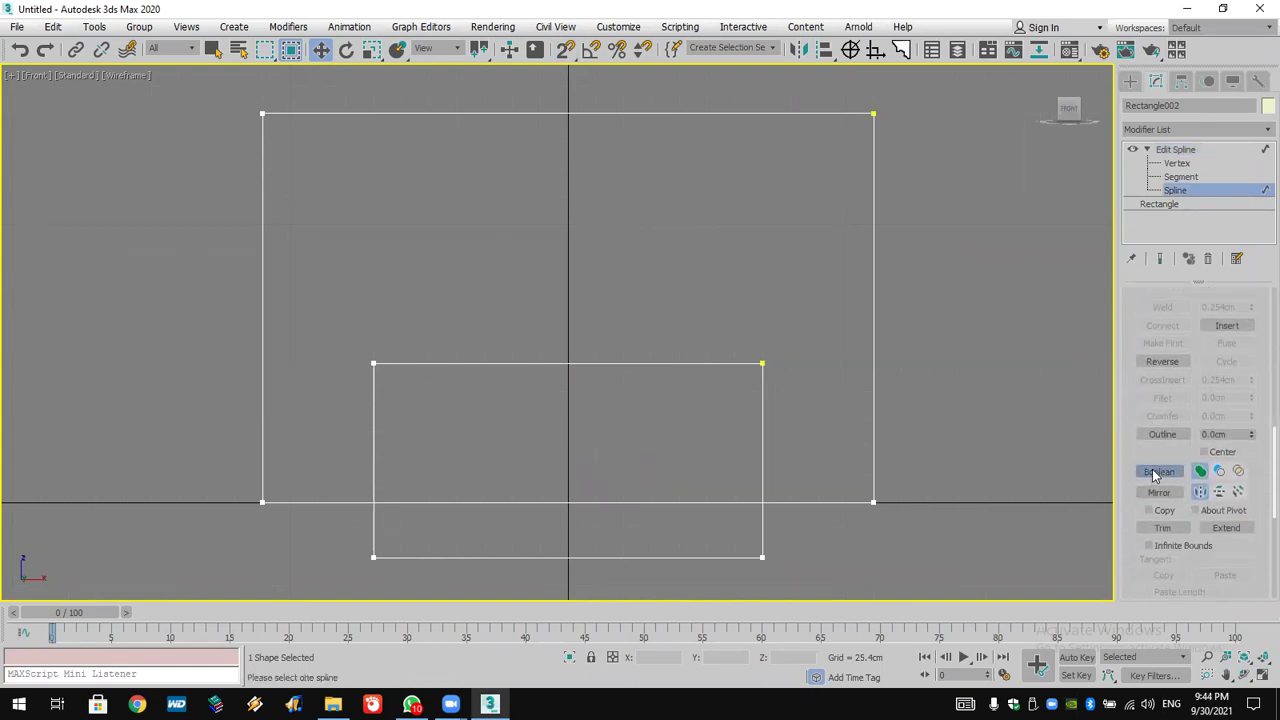
{"action": "left_click", "coordinate": [818, 503]}
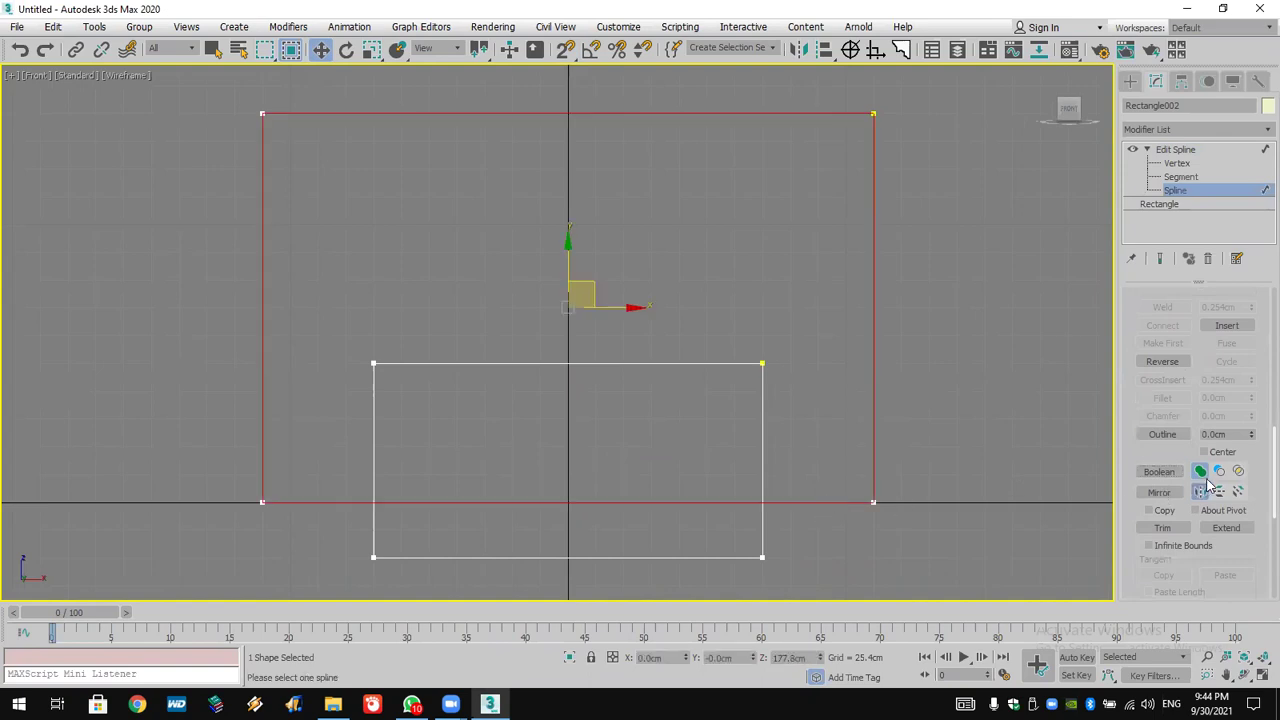
{"action": "left_click", "coordinate": [1159, 471]}
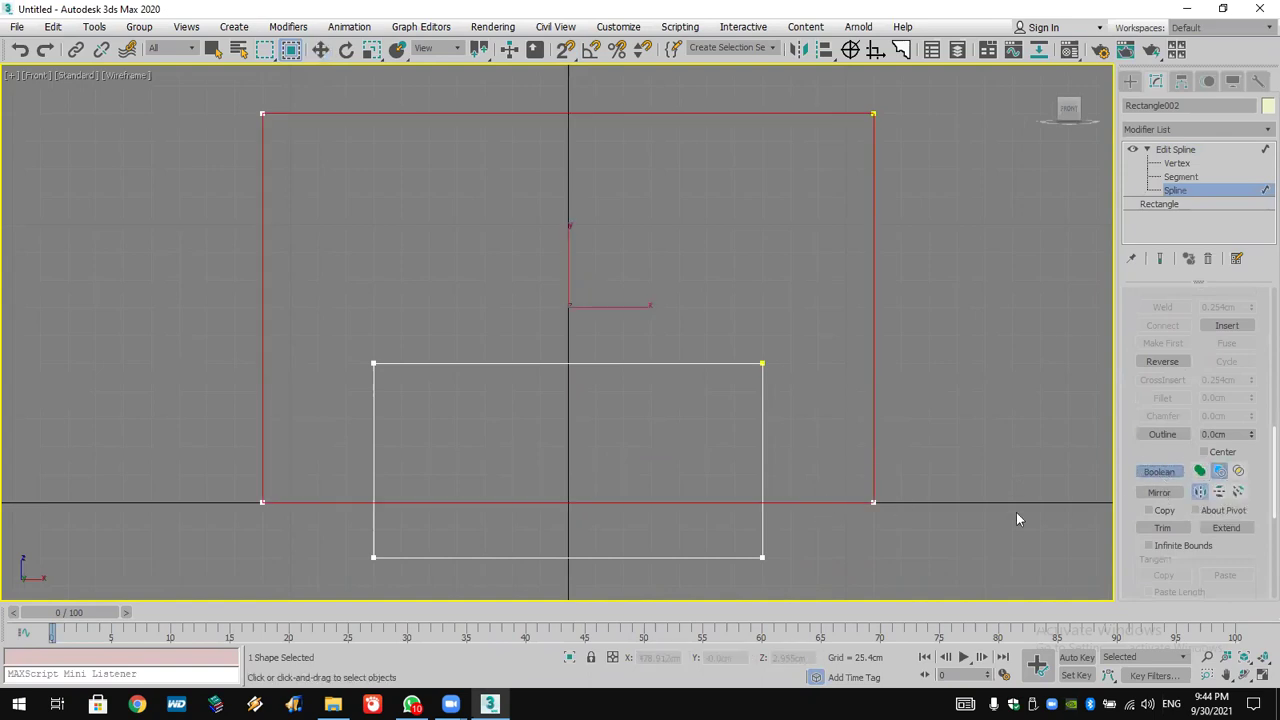
{"action": "left_click", "coordinate": [722, 560]}
{"action": "scroll", "coordinate": [831, 391], "scroll_direction": "down", "scroll_amount": 3}
{"action": "middle_click_drag", "start_coordinate": [831, 391], "coordinate": [790, 410]}
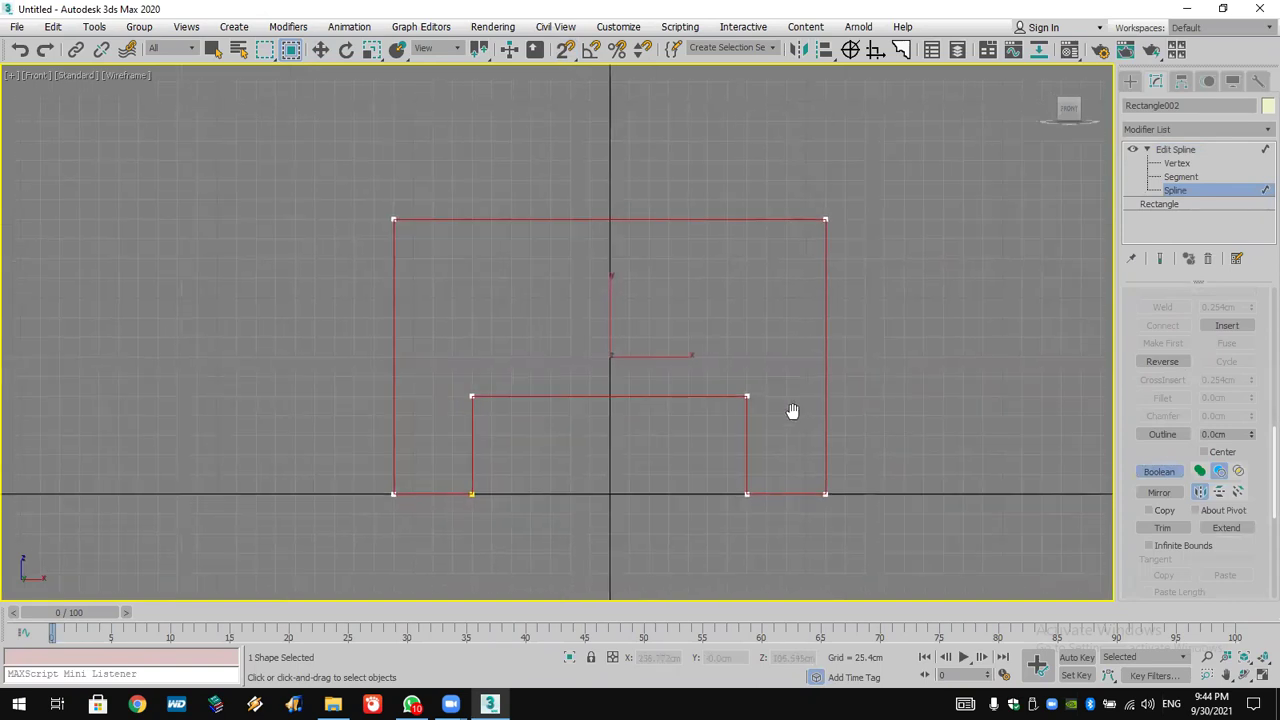
Prepare to draw a circle spline with 2D snapping on and restricted to vertices, excluding grid points.
{"action": "left_click", "coordinate": [1130, 81]}
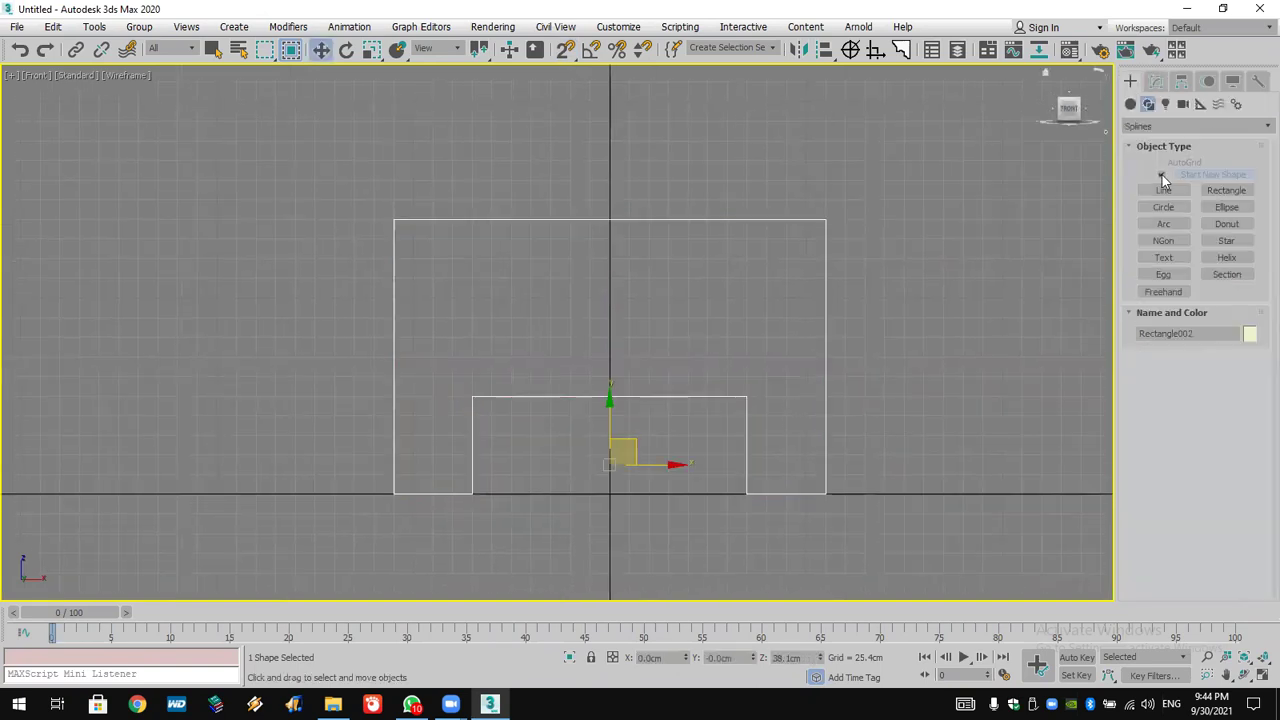
{"action": "left_click", "coordinate": [1163, 207]}
{"action": "right_click", "coordinate": [565, 50]}
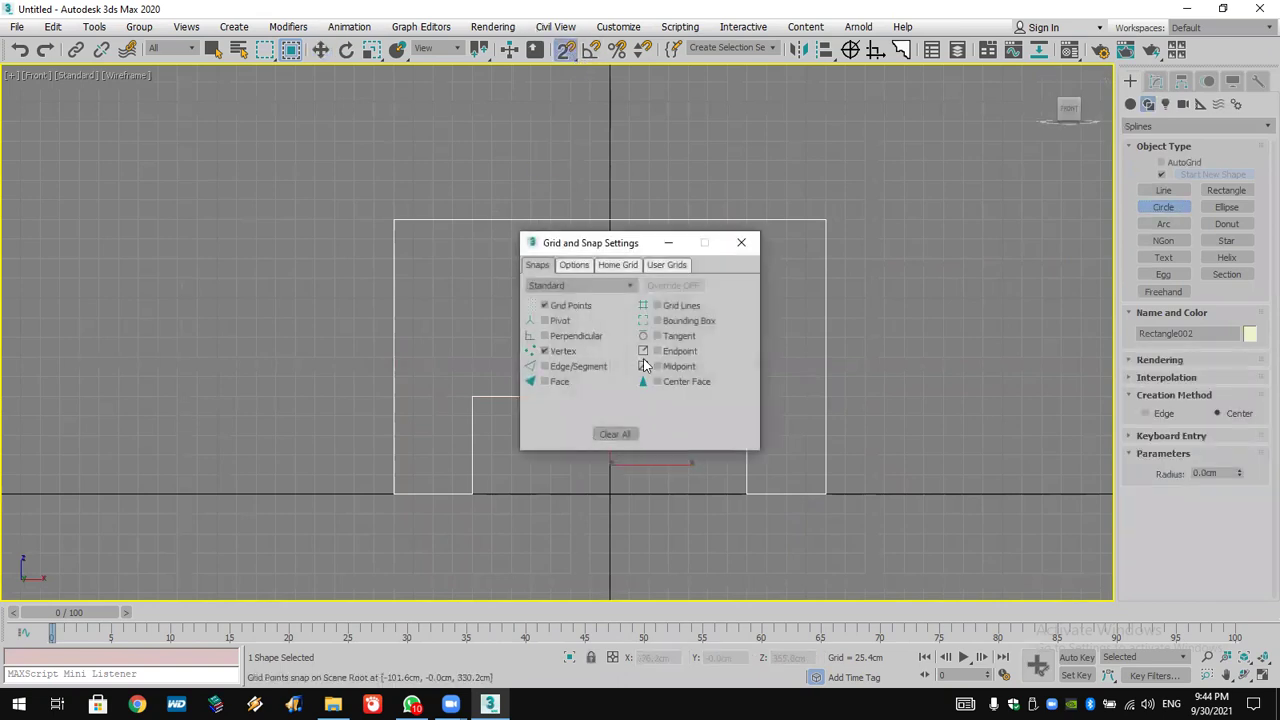
{"action": "left_click", "coordinate": [584, 305]}
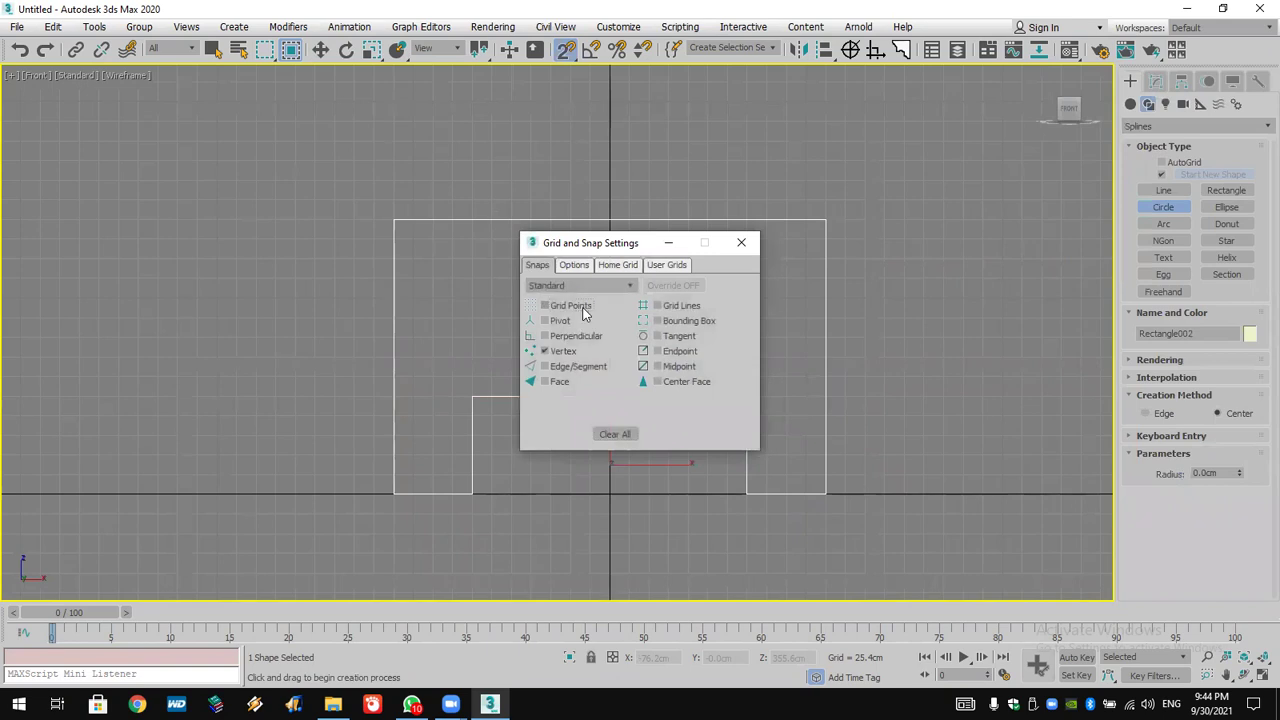
{"action": "left_click", "coordinate": [741, 242]}
Draw a circle centred on the opening's upper edge with its radius reaching that edge's corner, and turn snapping off.
{"action": "left_click_drag", "start_coordinate": [609, 397], "coordinate": [746, 397]}
{"action": "key", "text": "w"}
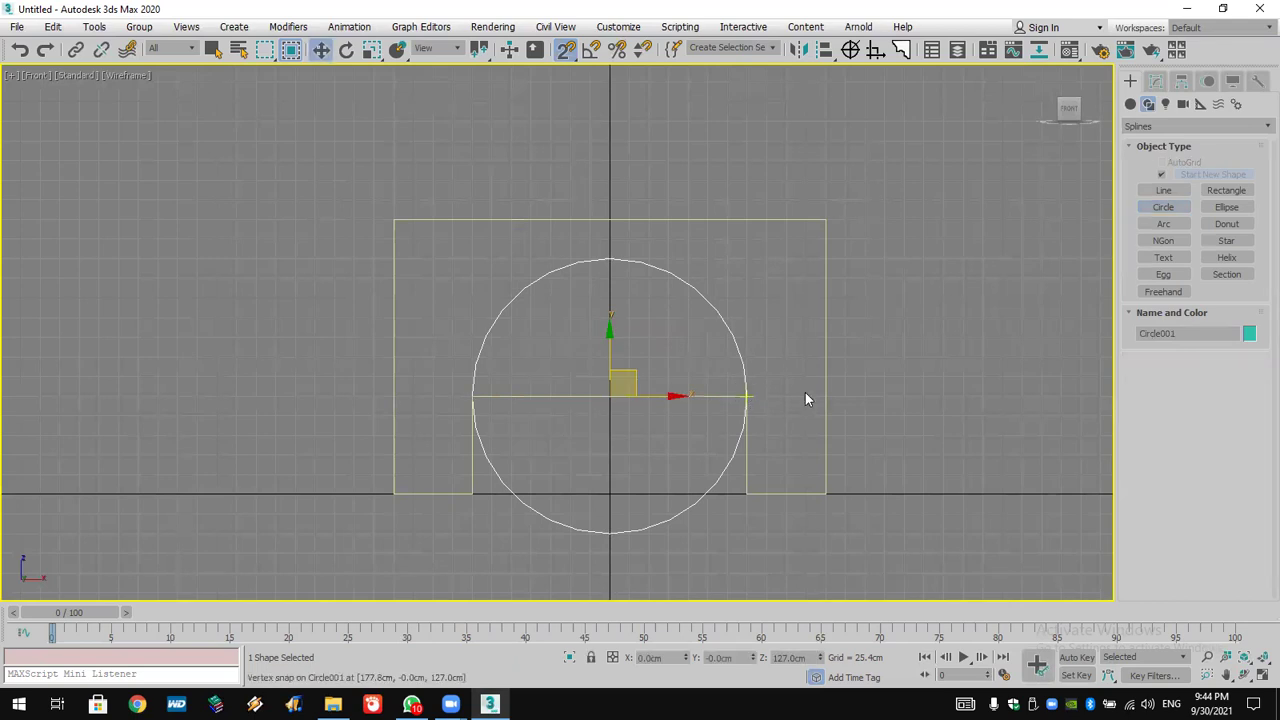
{"action": "left_click", "coordinate": [886, 375]}
{"action": "left_click", "coordinate": [568, 52]}
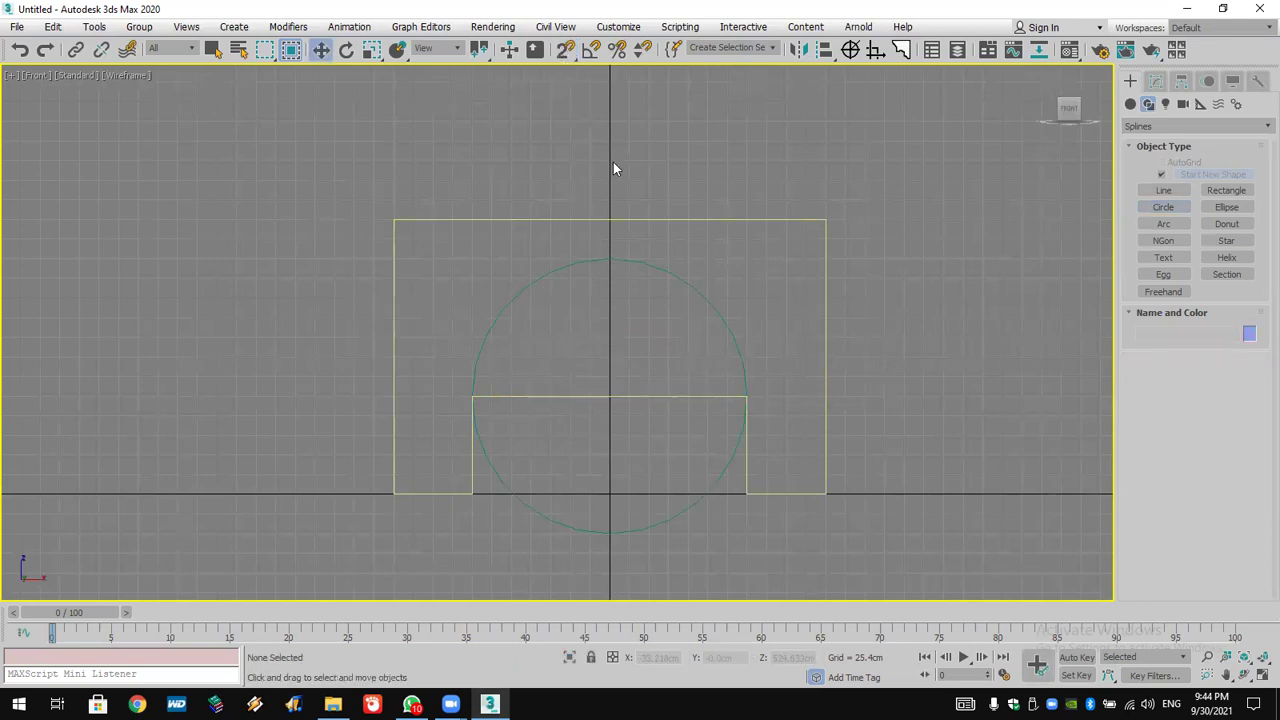
Attach the circle to the wall outline shape.
{"action": "left_click", "coordinate": [617, 221]}
{"action": "left_click", "coordinate": [1155, 81]}
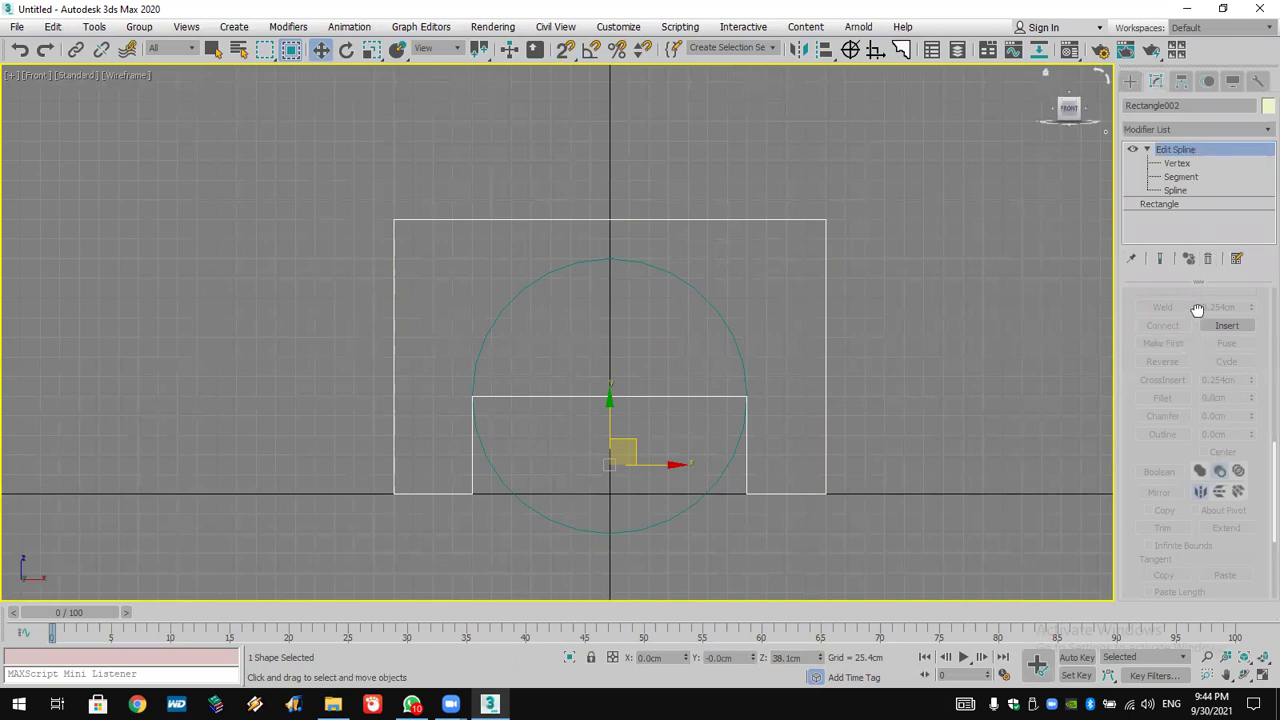
{"action": "scroll", "coordinate": [1197, 310], "scroll_direction": "up", "scroll_amount": 5}
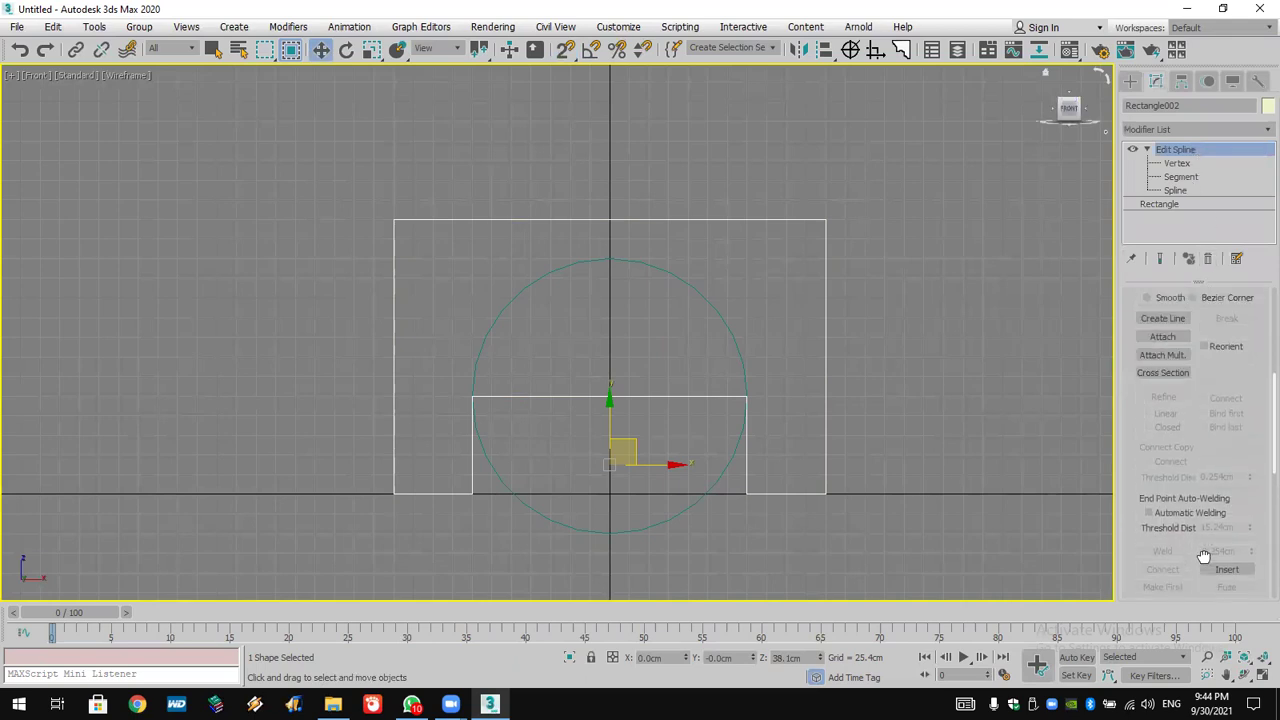
{"action": "left_click", "coordinate": [1163, 338]}
{"action": "left_click", "coordinate": [725, 313]}
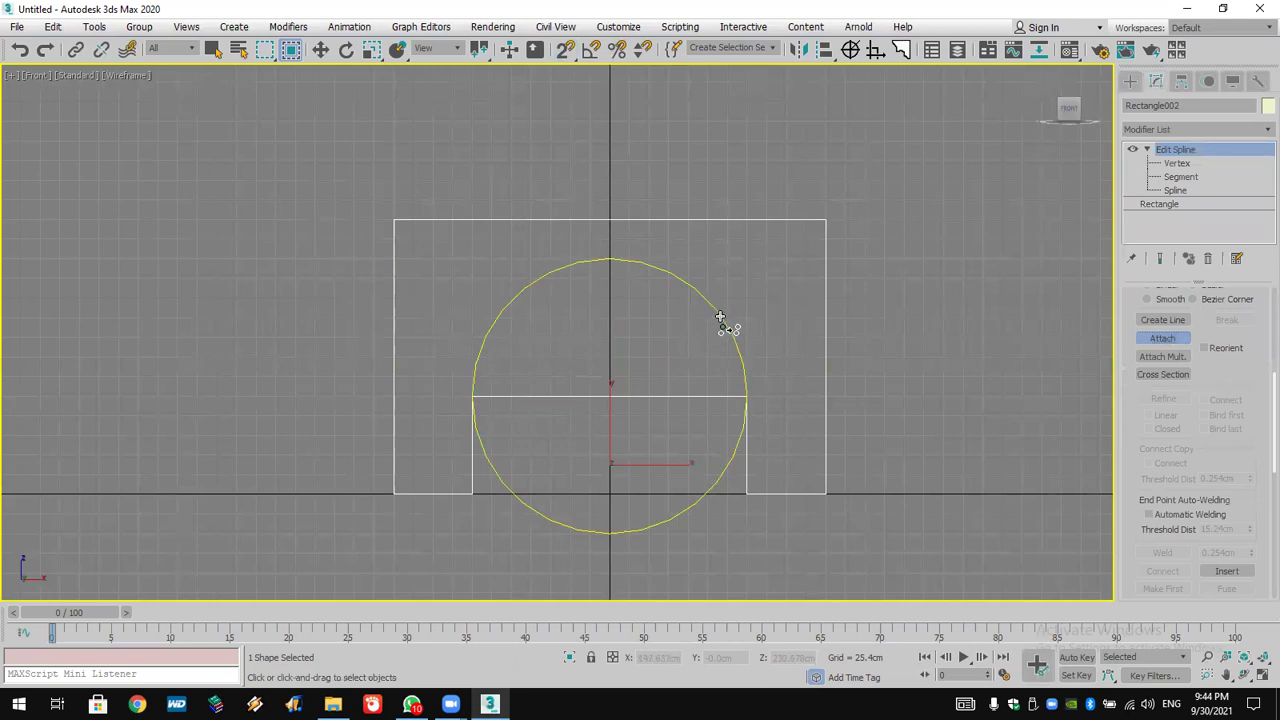
Delete the circle's lower half and the opening's horizontal upper edge at segment level, leaving an arched opening.
{"action": "left_click", "coordinate": [1181, 177]}
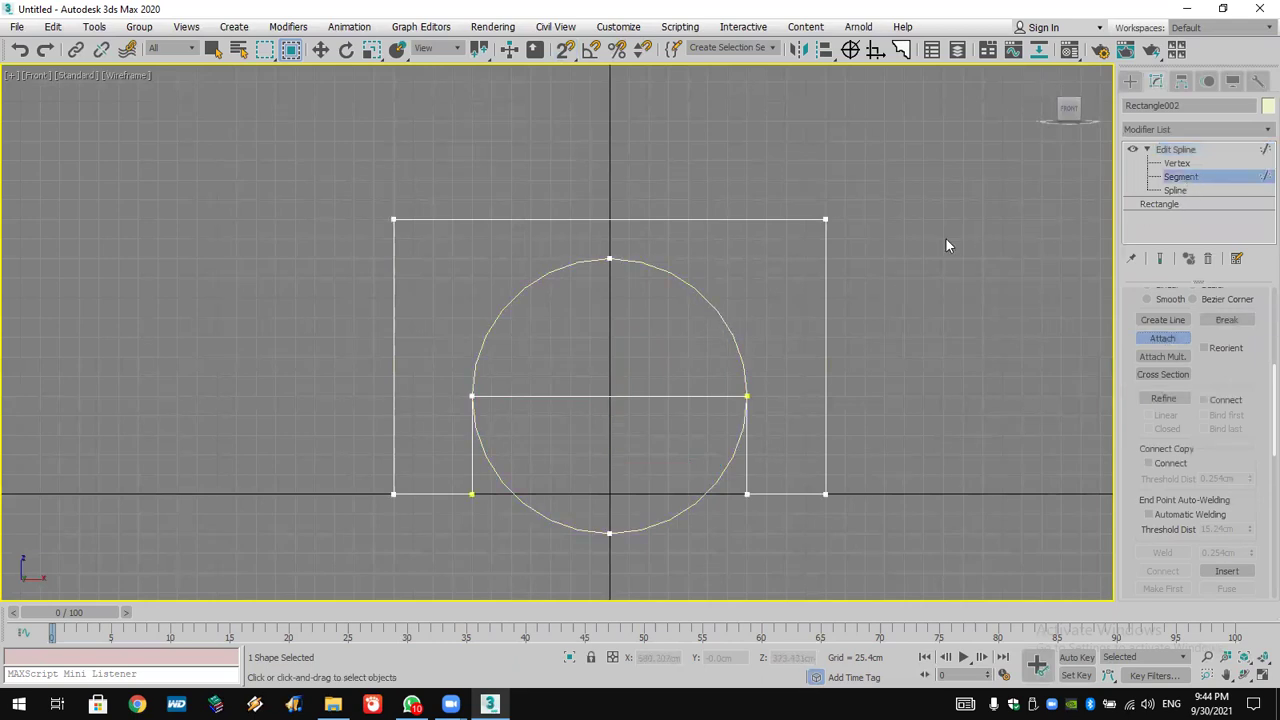
{"action": "key", "text": "w"}
{"action": "left_click_drag", "start_coordinate": [667, 356], "coordinate": [537, 594]}
{"action": "key", "text": "Delete"}
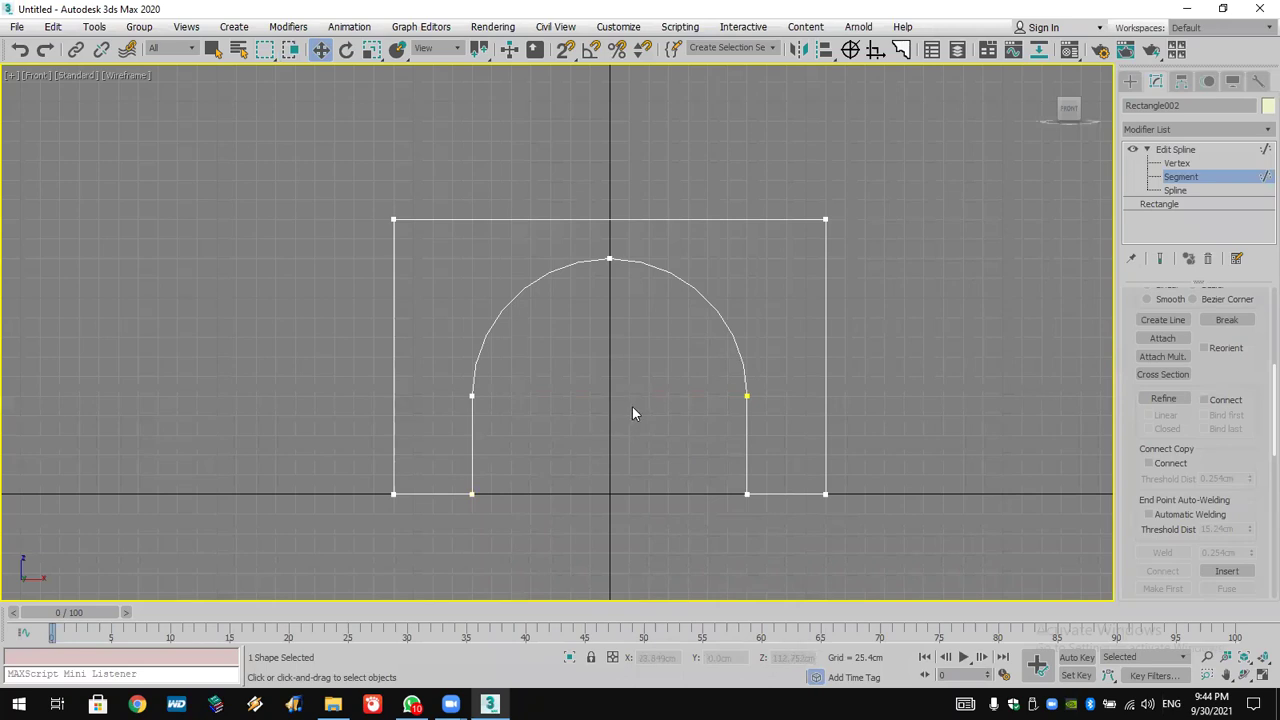
Weld all vertices of the arch outline with a 0.254 cm threshold.
{"action": "left_click", "coordinate": [1212, 163]}
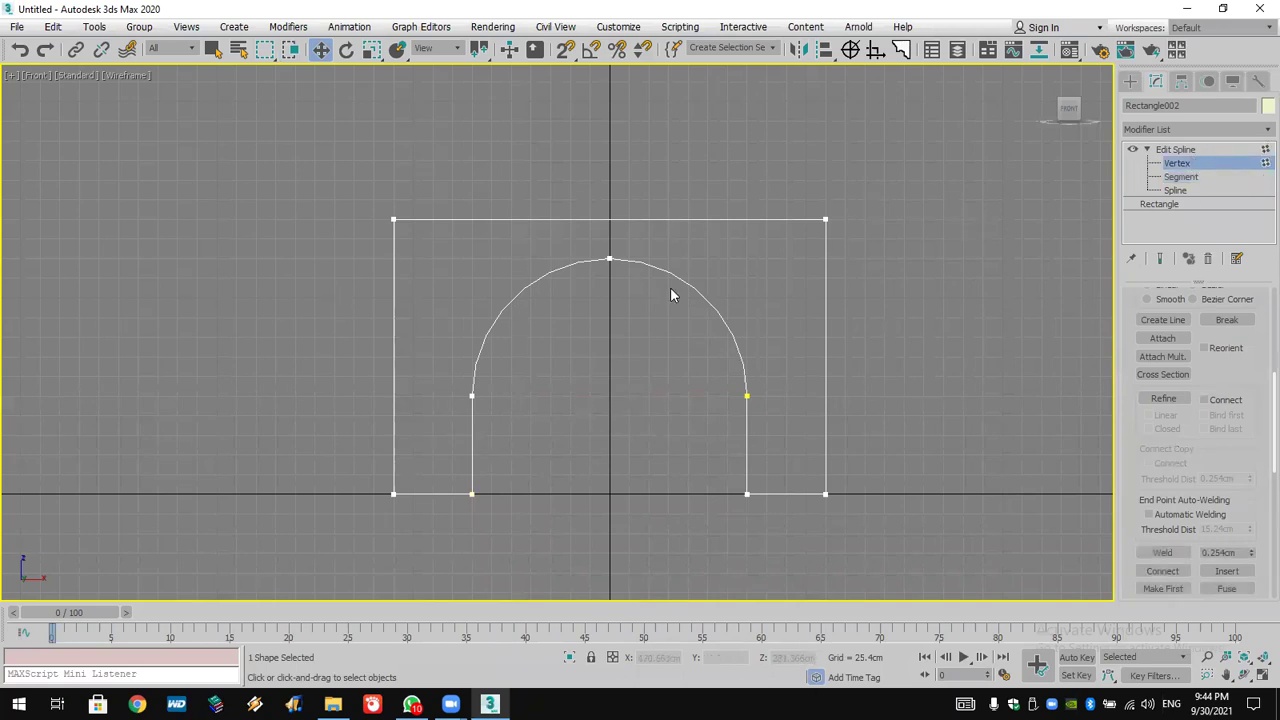
{"action": "key", "text": "ctrl+a"}
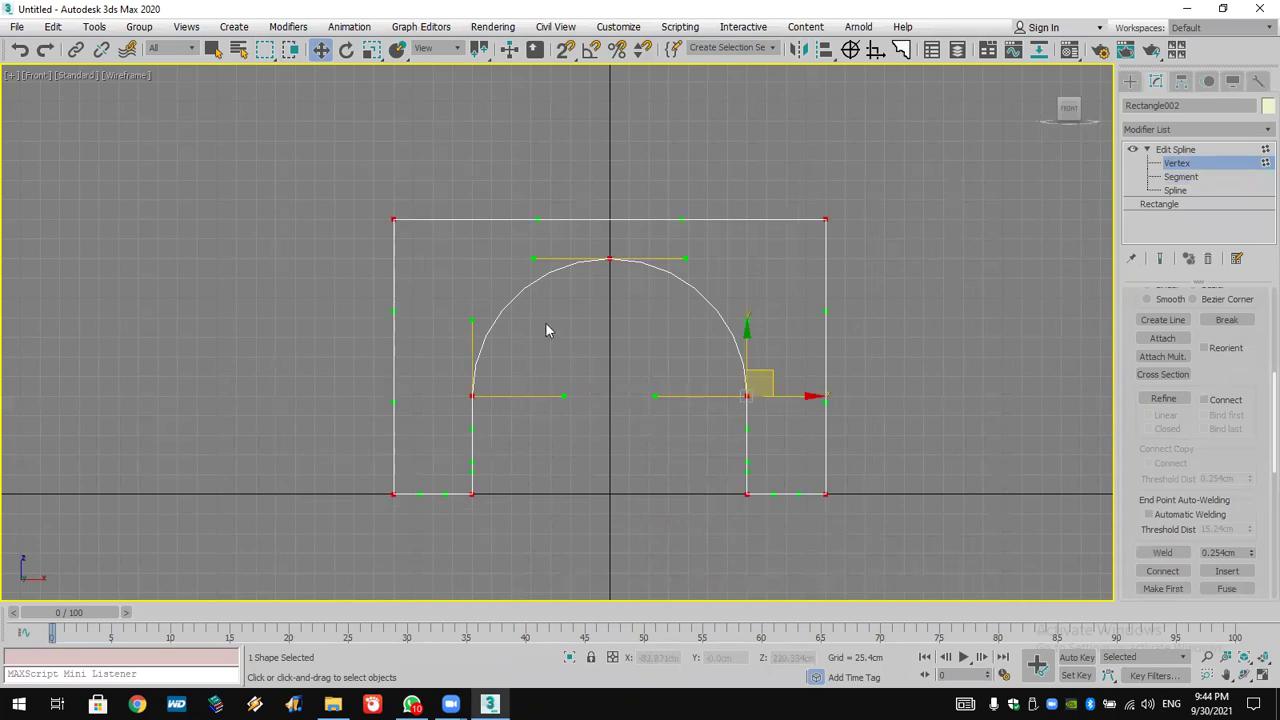
{"action": "left_click", "coordinate": [1181, 555]}
{"action": "scroll", "coordinate": [624, 262], "scroll_direction": "up", "scroll_amount": 5}
{"action": "scroll", "coordinate": [624, 262], "scroll_direction": "down", "scroll_amount": 3}
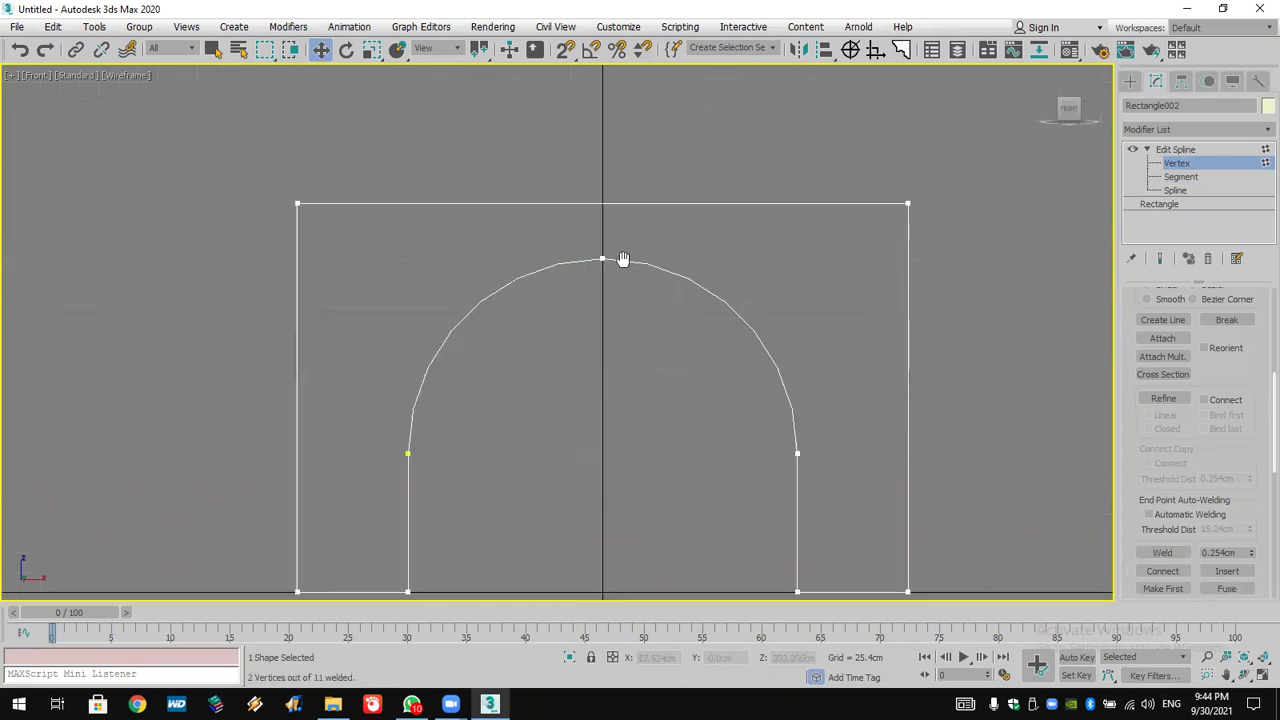
Turn on adaptive interpolation for the base rectangle so the arch curve is smoother.
{"action": "left_click", "coordinate": [1160, 204]}
{"action": "left_click", "coordinate": [701, 397]}
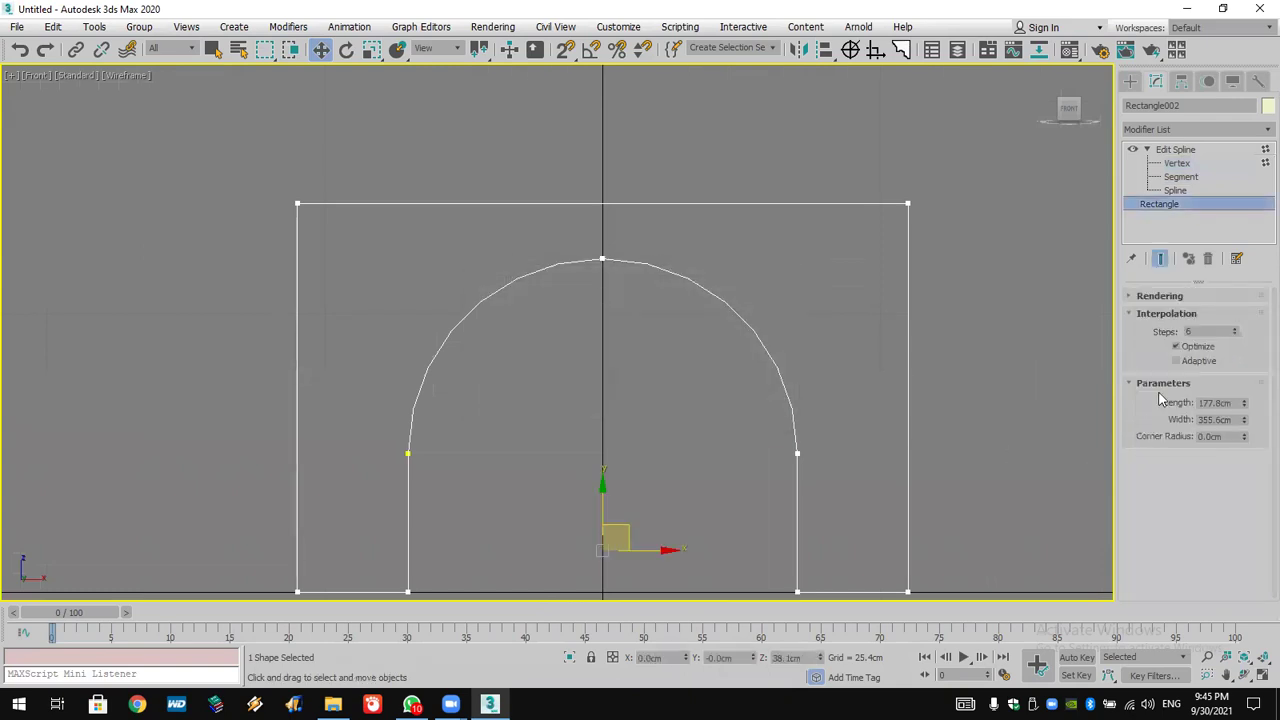
{"action": "left_click", "coordinate": [1177, 360]}
{"action": "scroll", "coordinate": [648, 395], "scroll_direction": "down", "scroll_amount": 5}
Change the arch's apex vertex to a corner to make a pointed arch.
{"action": "left_click", "coordinate": [1177, 163]}
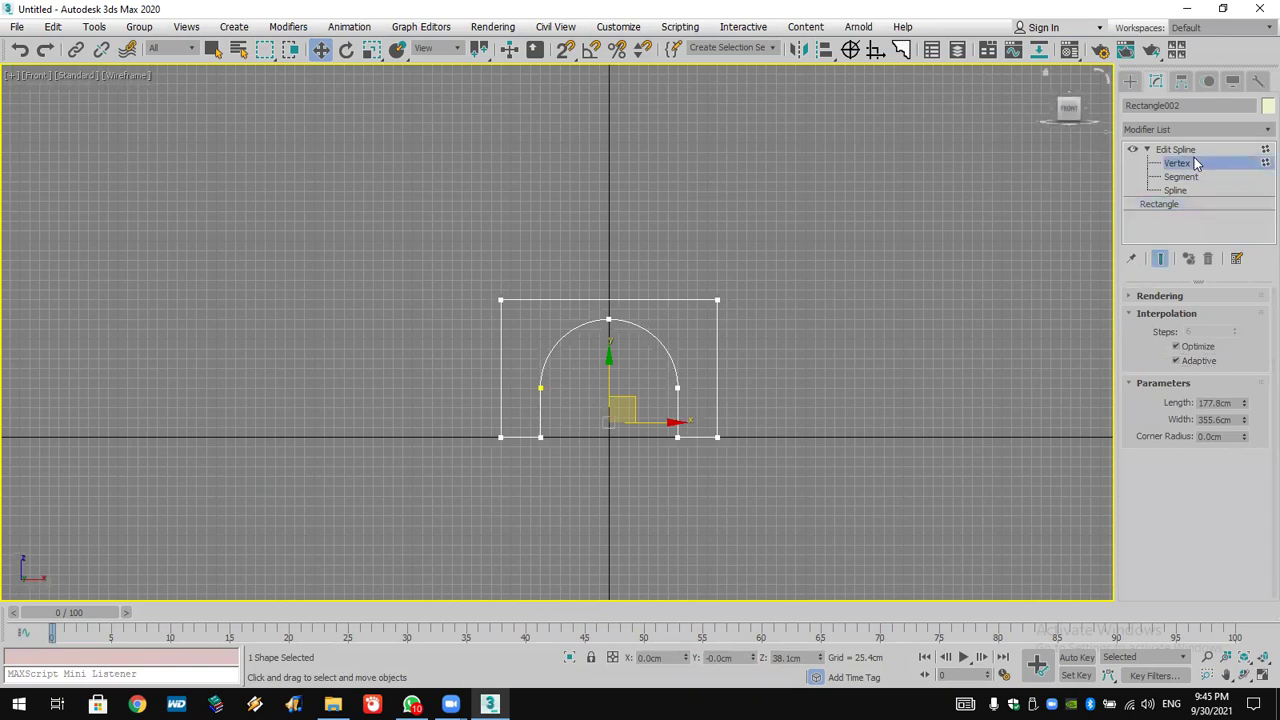
{"action": "left_click", "coordinate": [608, 319]}
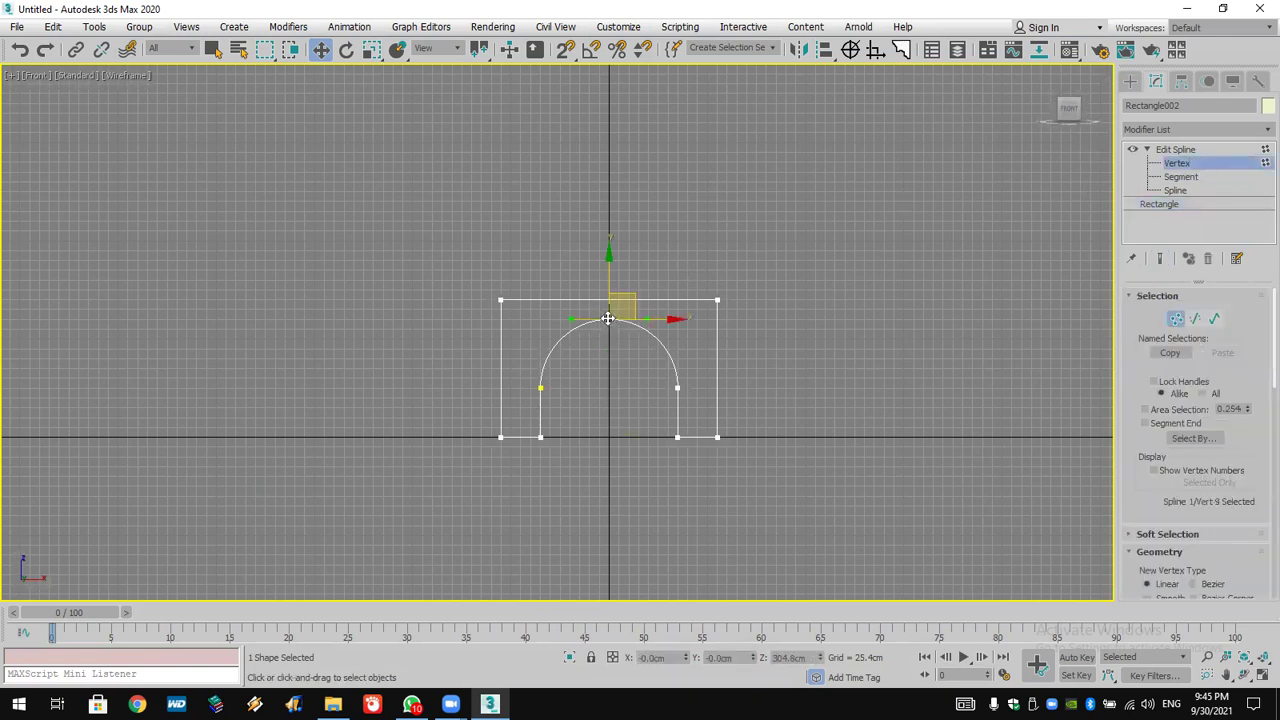
{"action": "right_click", "coordinate": [607, 318]}
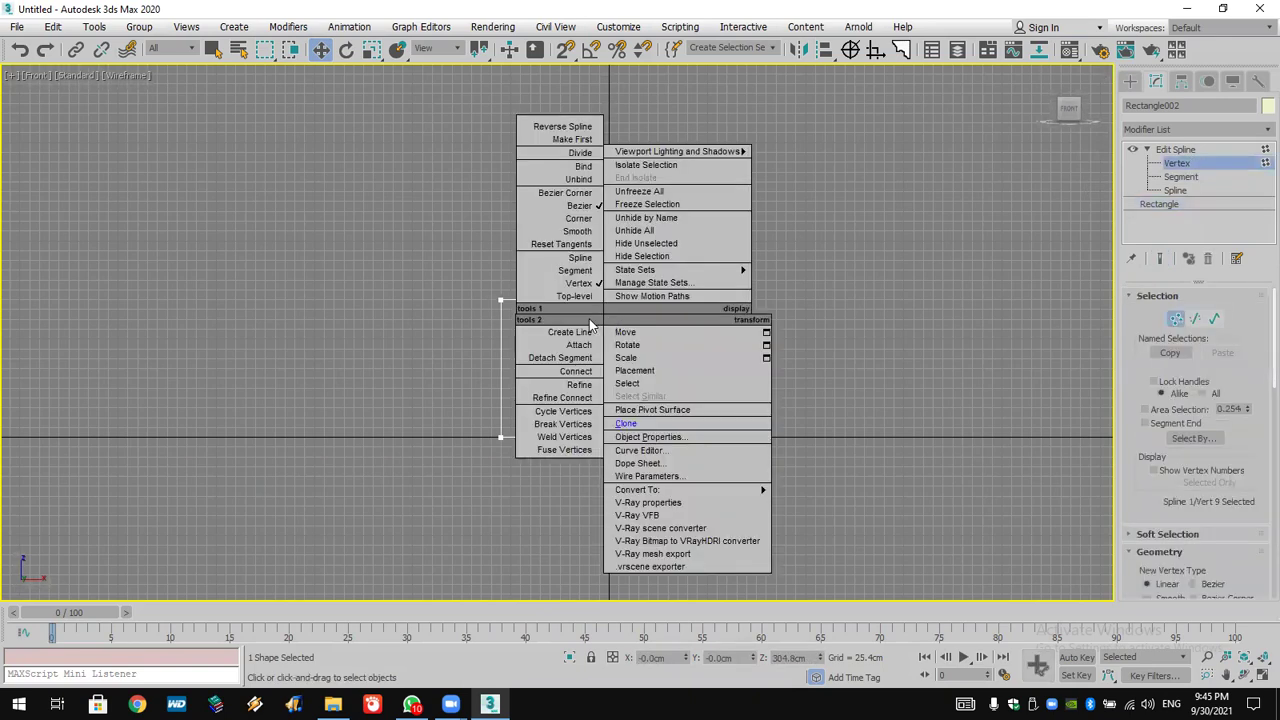
{"action": "left_click", "coordinate": [562, 231]}
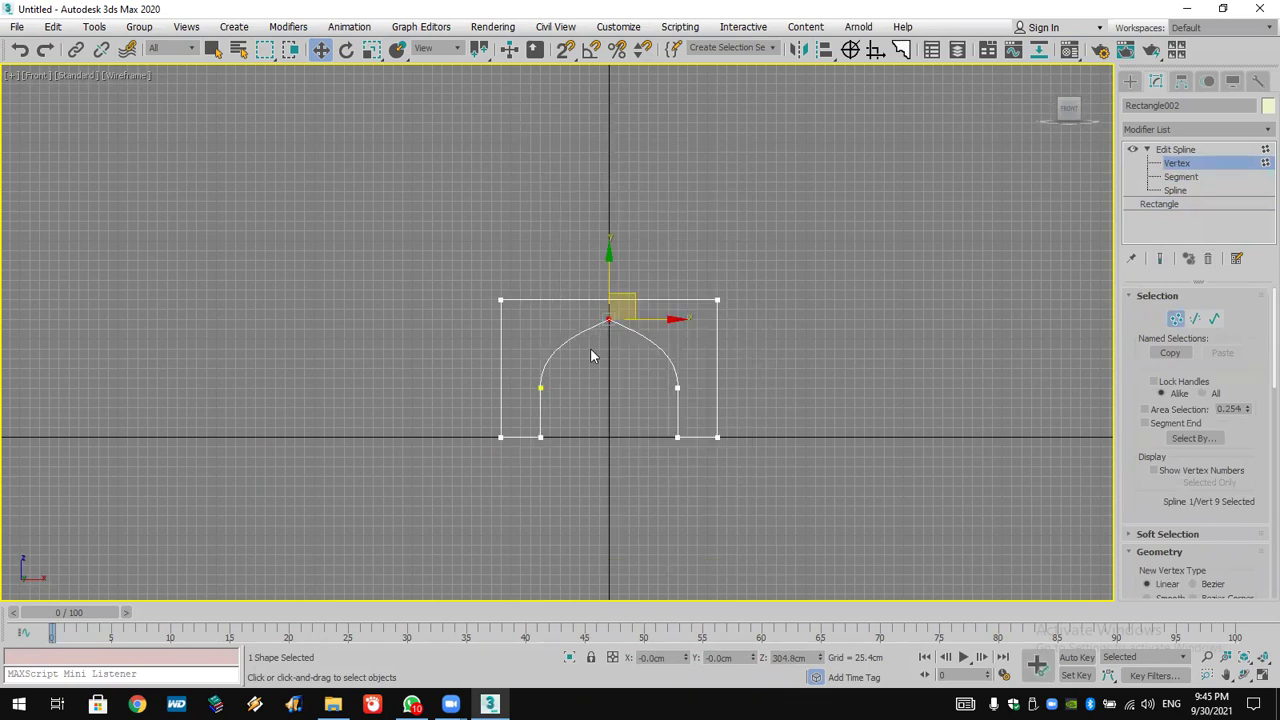
{"action": "scroll", "coordinate": [591, 349], "scroll_direction": "up", "scroll_amount": 4}
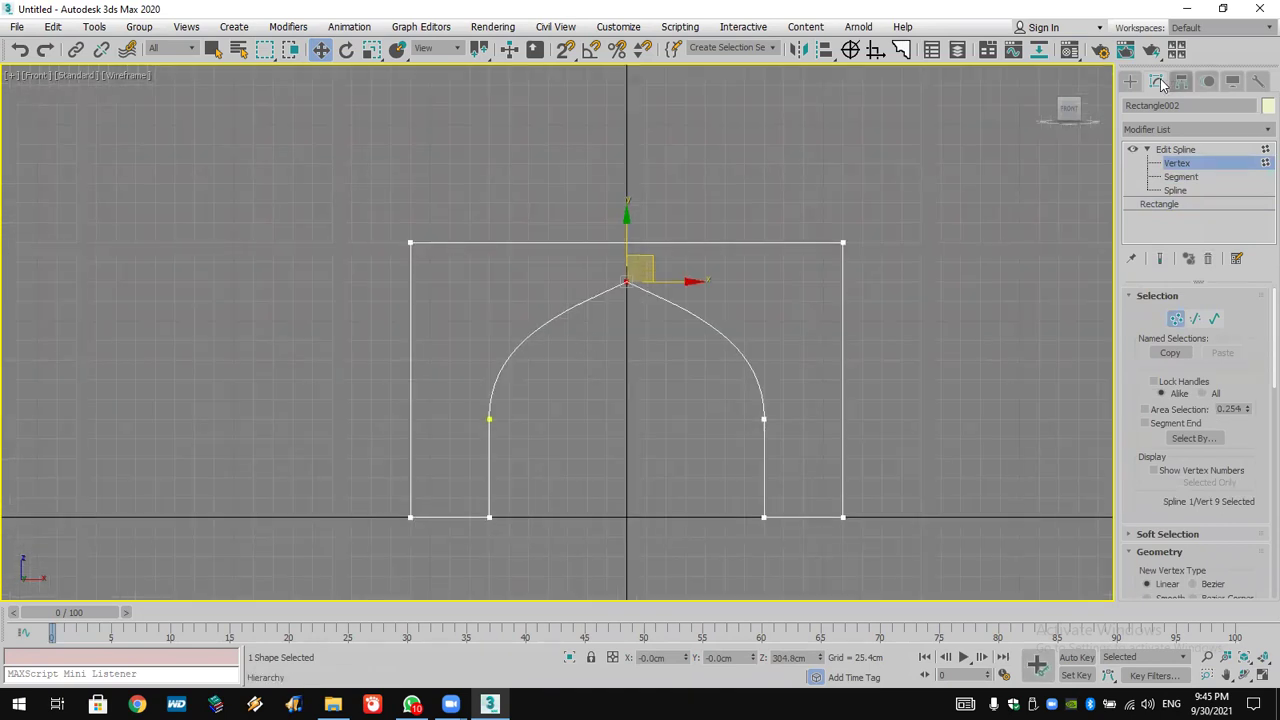
Apply Extrude to the arch outline with an amount of 209.55 cm and show all four views.
{"action": "left_click", "coordinate": [1163, 131]}
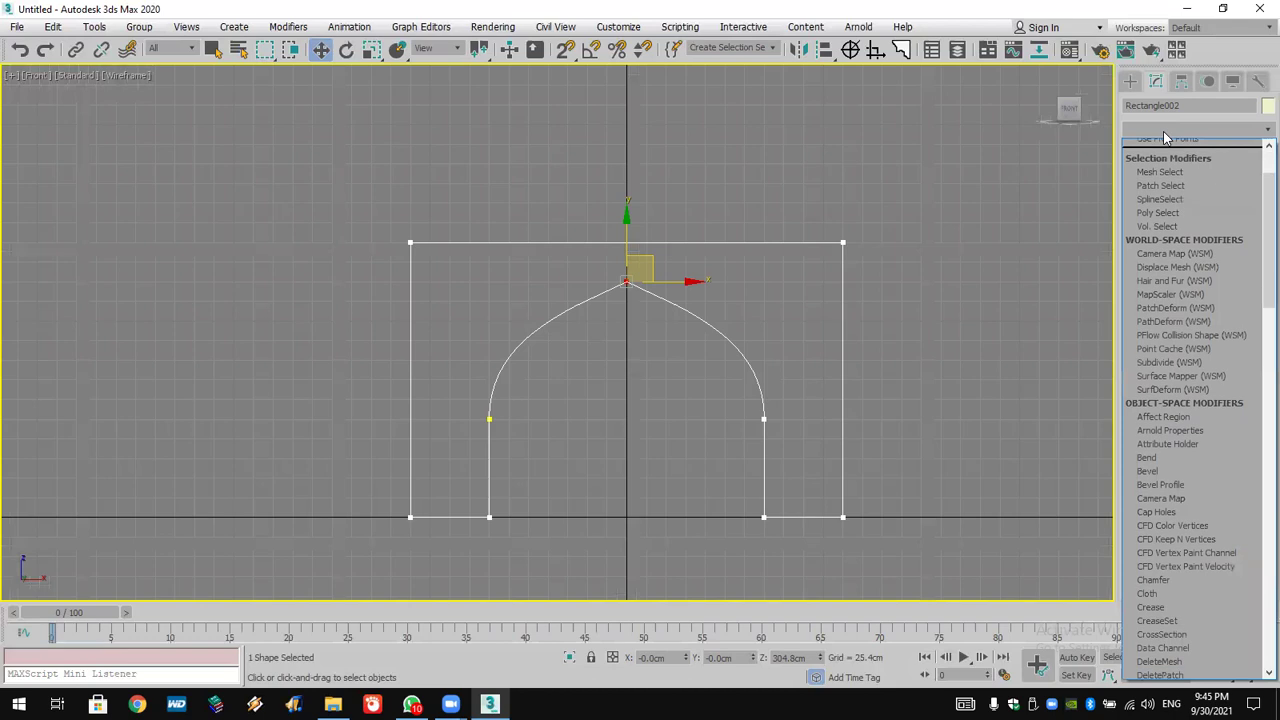
{"action": "key", "text": "e"}
{"action": "left_click", "coordinate": [1179, 211]}
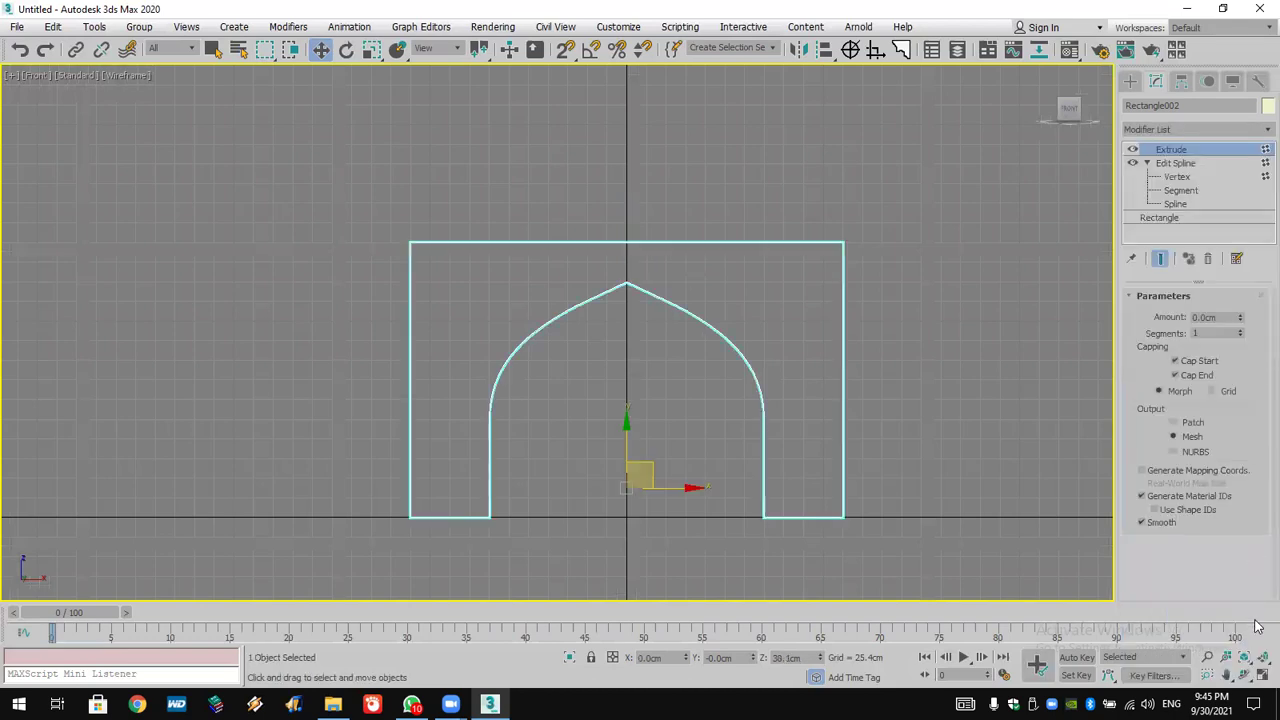
{"action": "left_click", "coordinate": [1260, 676]}
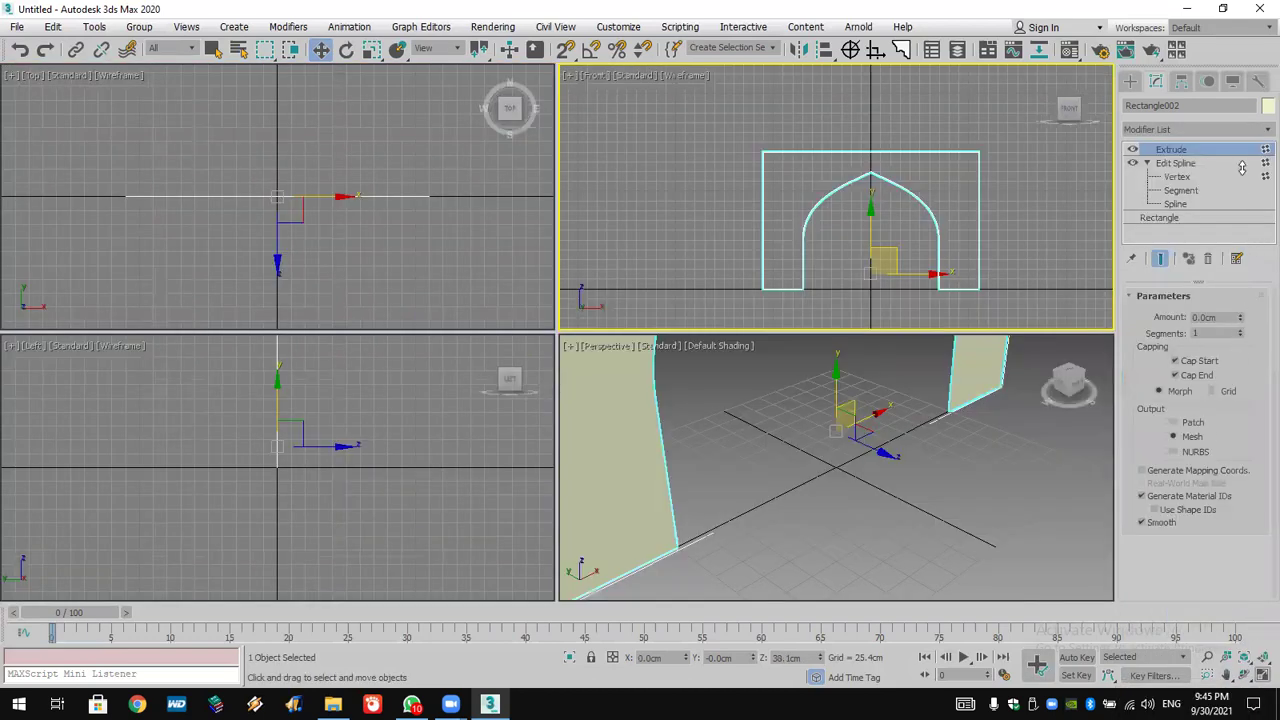
{"action": "left_click", "coordinate": [880, 466]}
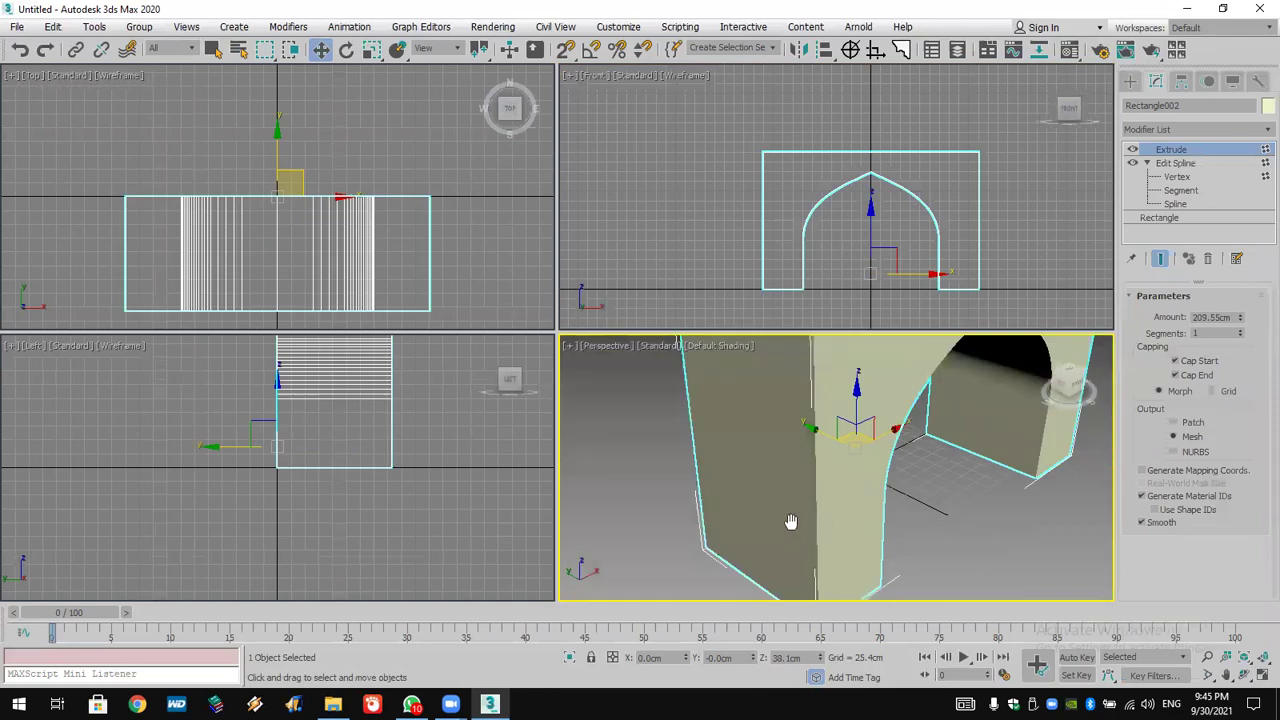
{"action": "scroll", "coordinate": [1001, 397], "scroll_direction": "down", "scroll_amount": 5}
In the front view, select the arch opening's four segments and copy them horizontally to about X 750 cm, beside the wall.
{"action": "left_click", "coordinate": [1180, 190]}
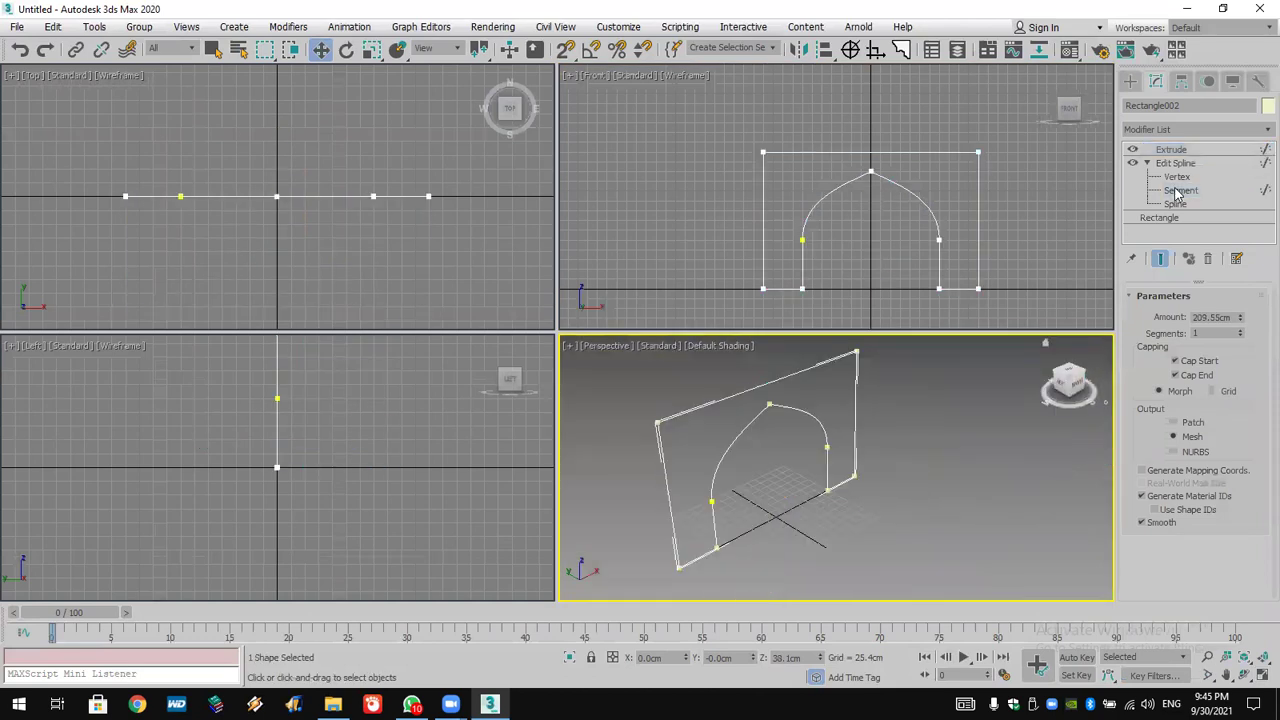
{"action": "left_click_drag", "start_coordinate": [798, 168], "coordinate": [948, 268]}
{"action": "scroll", "coordinate": [948, 268], "scroll_direction": "down", "scroll_amount": 2}
{"action": "middle_click_drag", "start_coordinate": [948, 268], "coordinate": [922, 275]}
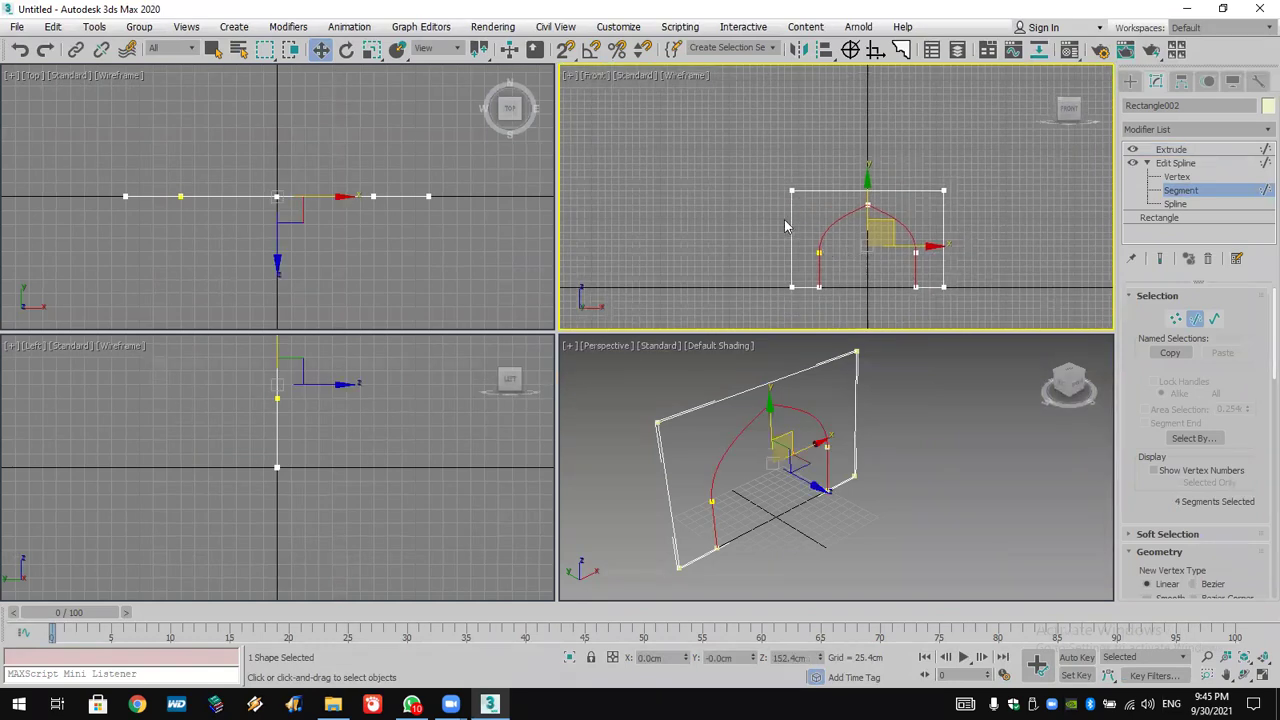
{"action": "middle_click_drag", "start_coordinate": [790, 197], "coordinate": [667, 149]}
{"action": "left_click_drag", "start_coordinate": [818, 197], "coordinate": [1022, 197], "text": "shift"}
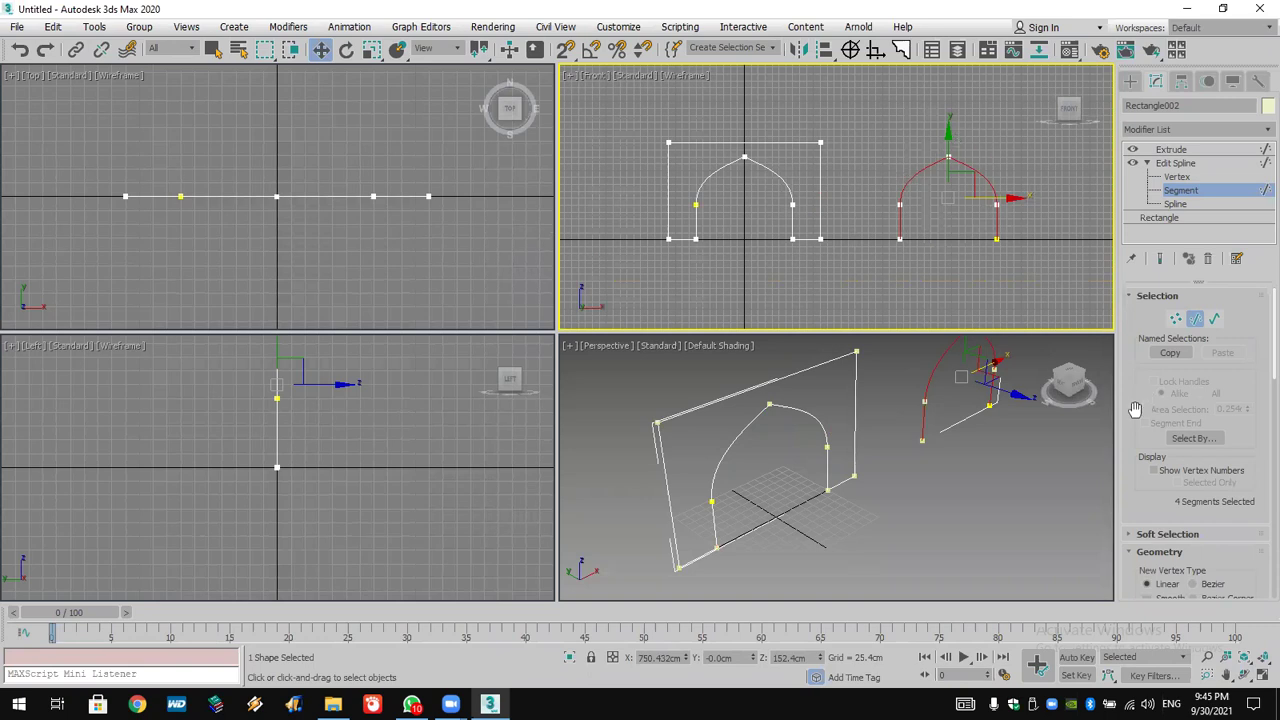
Detach the copied arch spline as a separate shape named Shape001 and return the wall to its Extrude level.
{"action": "left_click_drag", "start_coordinate": [1138, 402], "coordinate": [1137, 150]}
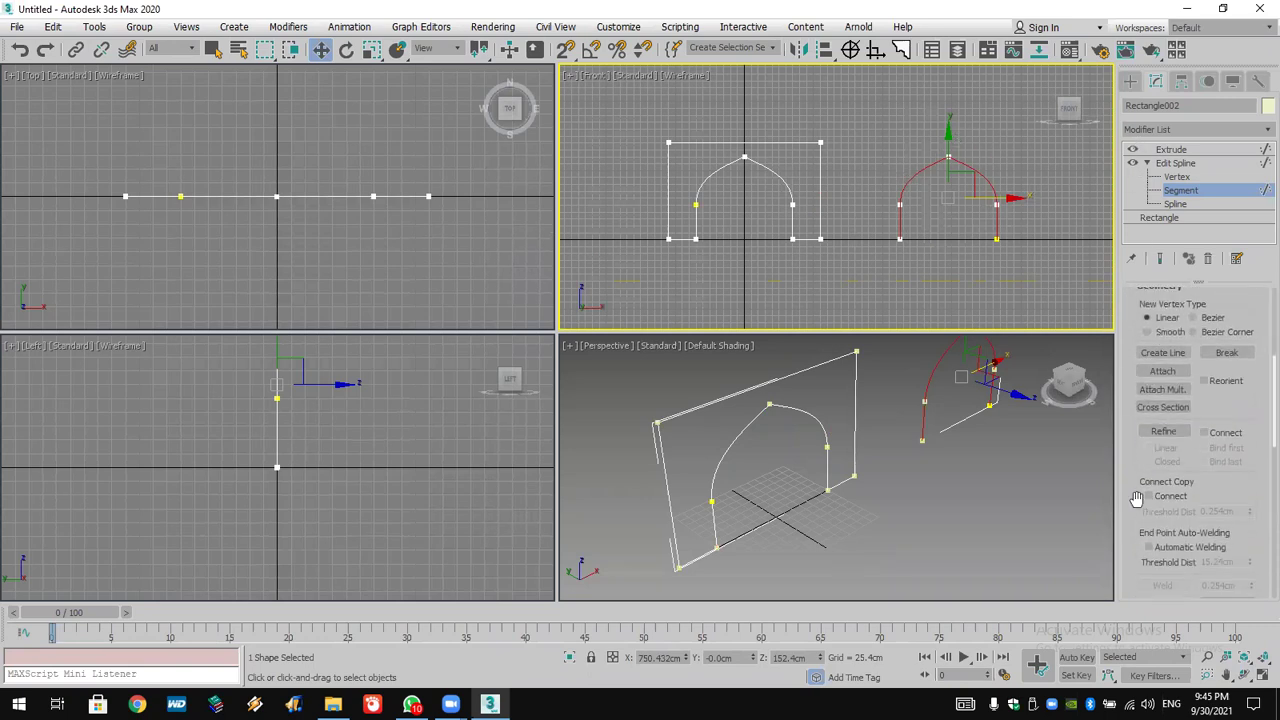
{"action": "left_click_drag", "start_coordinate": [1137, 495], "coordinate": [1137, 288]}
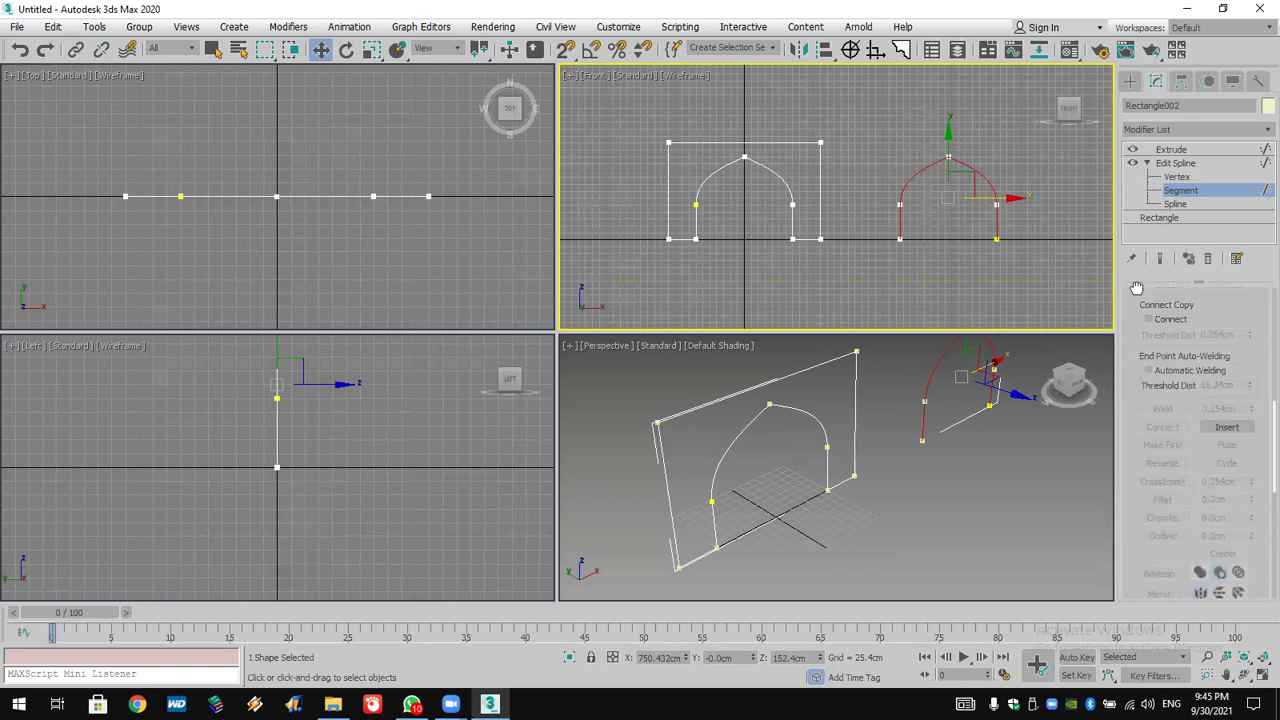
{"action": "left_click", "coordinate": [1175, 204]}
{"action": "left_click", "coordinate": [993, 373]}
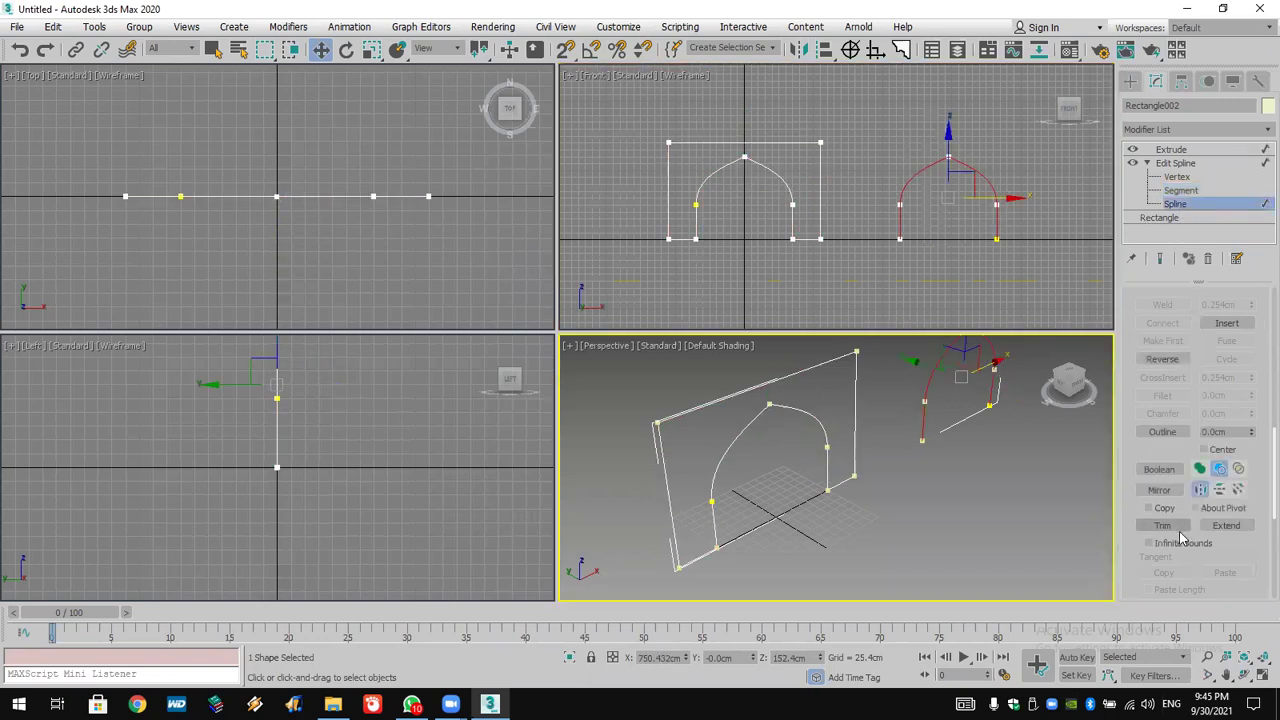
{"action": "scroll", "coordinate": [1152, 546], "scroll_direction": "down", "scroll_amount": 6}
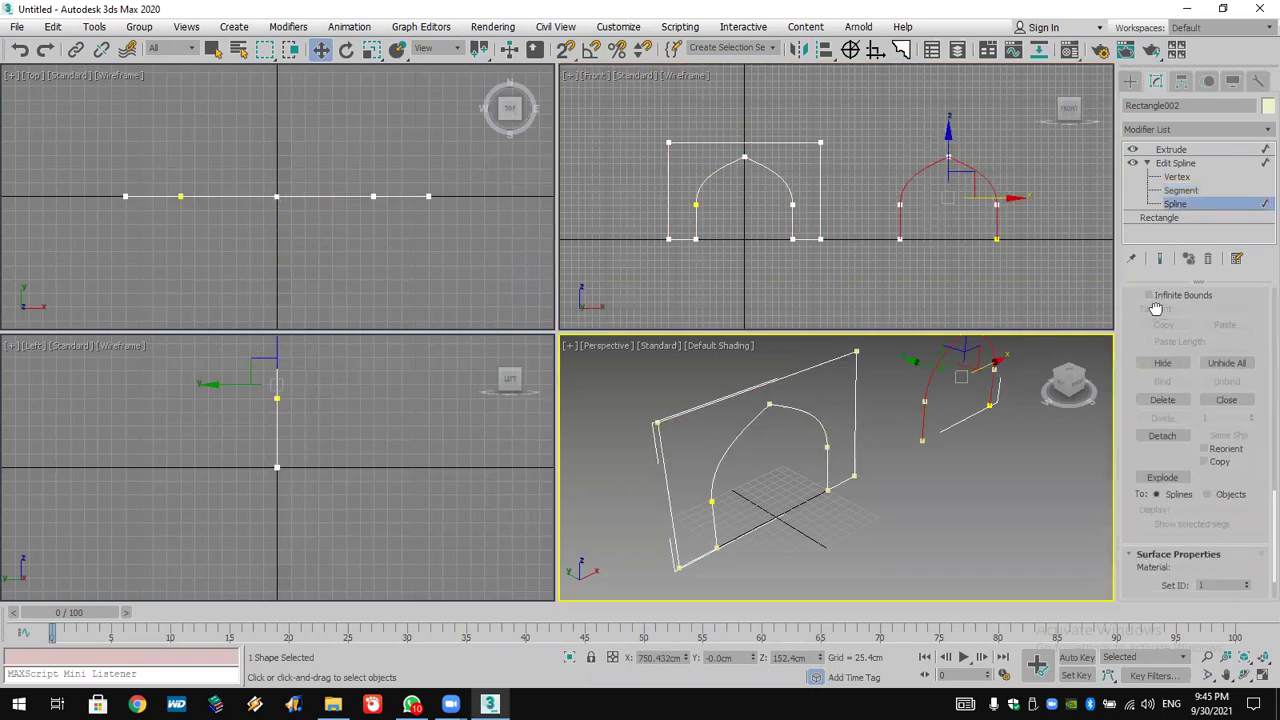
{"action": "left_click", "coordinate": [1158, 399]}
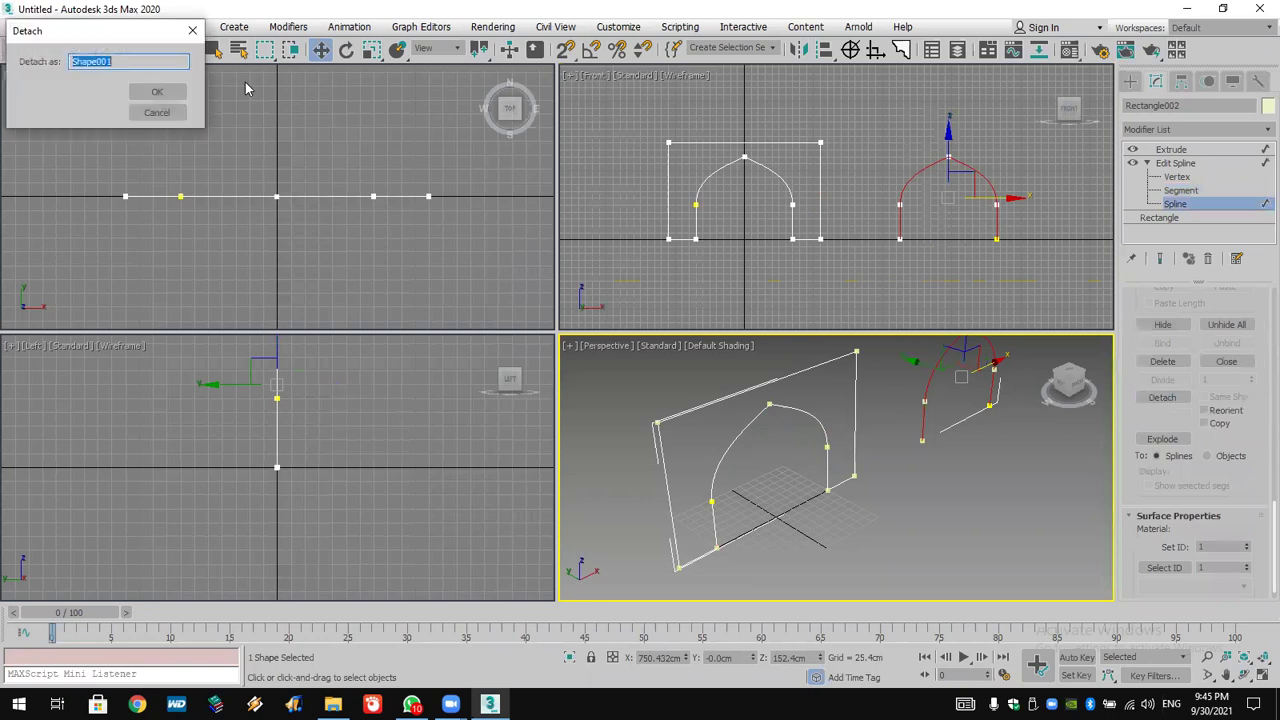
{"action": "left_click", "coordinate": [152, 89]}
{"action": "left_click", "coordinate": [1170, 149]}
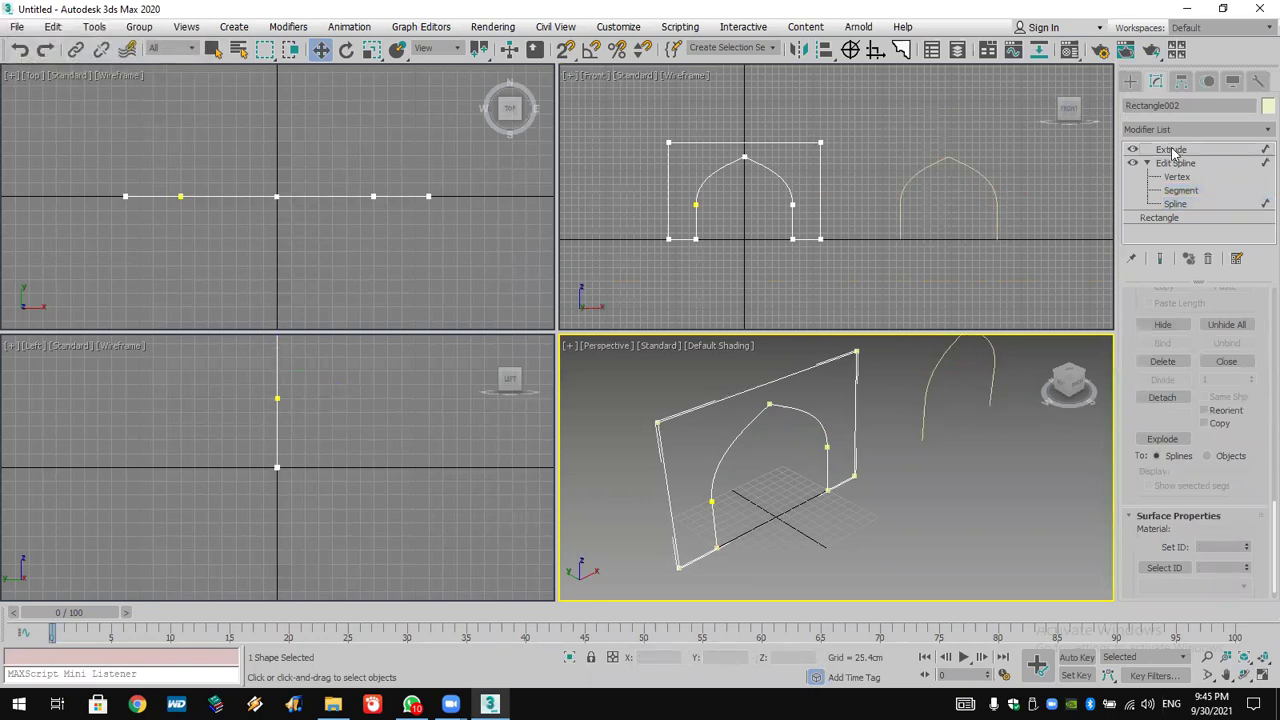
Select the detached arch and apply a thin inward Outline to its spline in the front view.
{"action": "left_click", "coordinate": [945, 354]}
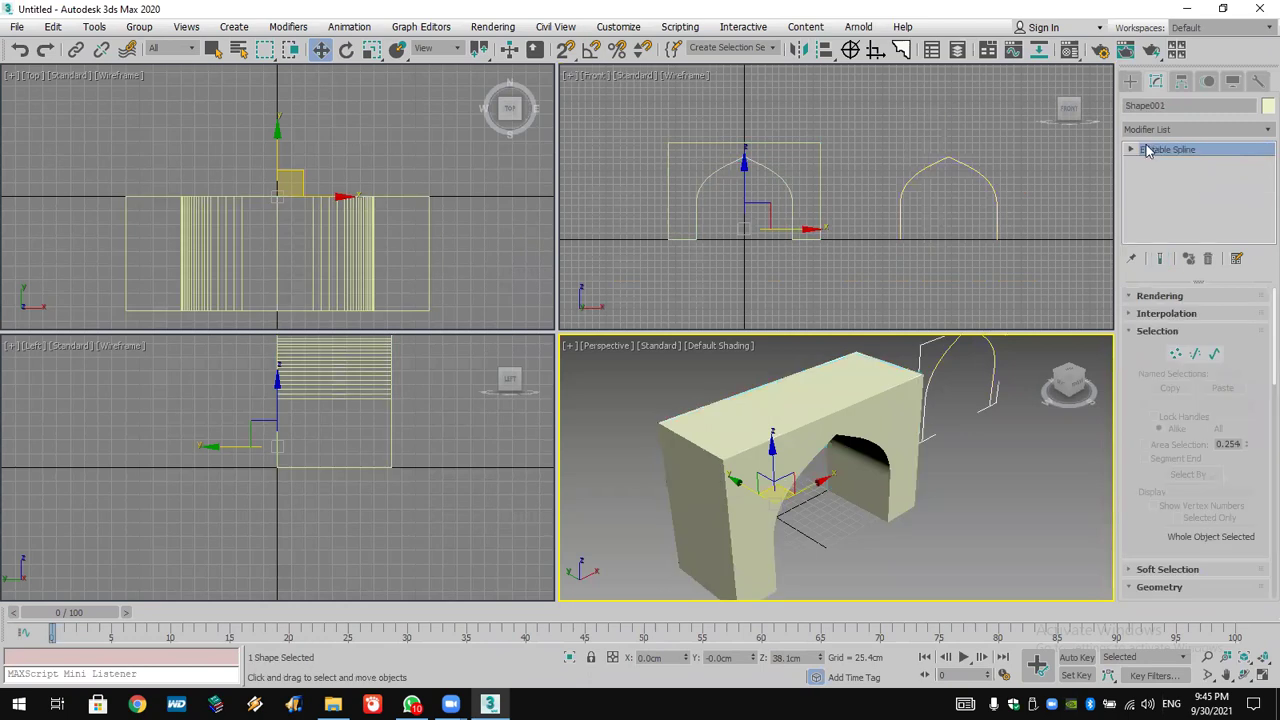
{"action": "left_click", "coordinate": [1130, 149]}
{"action": "left_click", "coordinate": [1160, 190]}
{"action": "scroll", "coordinate": [1170, 360], "scroll_direction": "down", "scroll_amount": 5}
{"action": "scroll", "coordinate": [1188, 430], "scroll_direction": "down", "scroll_amount": 5}
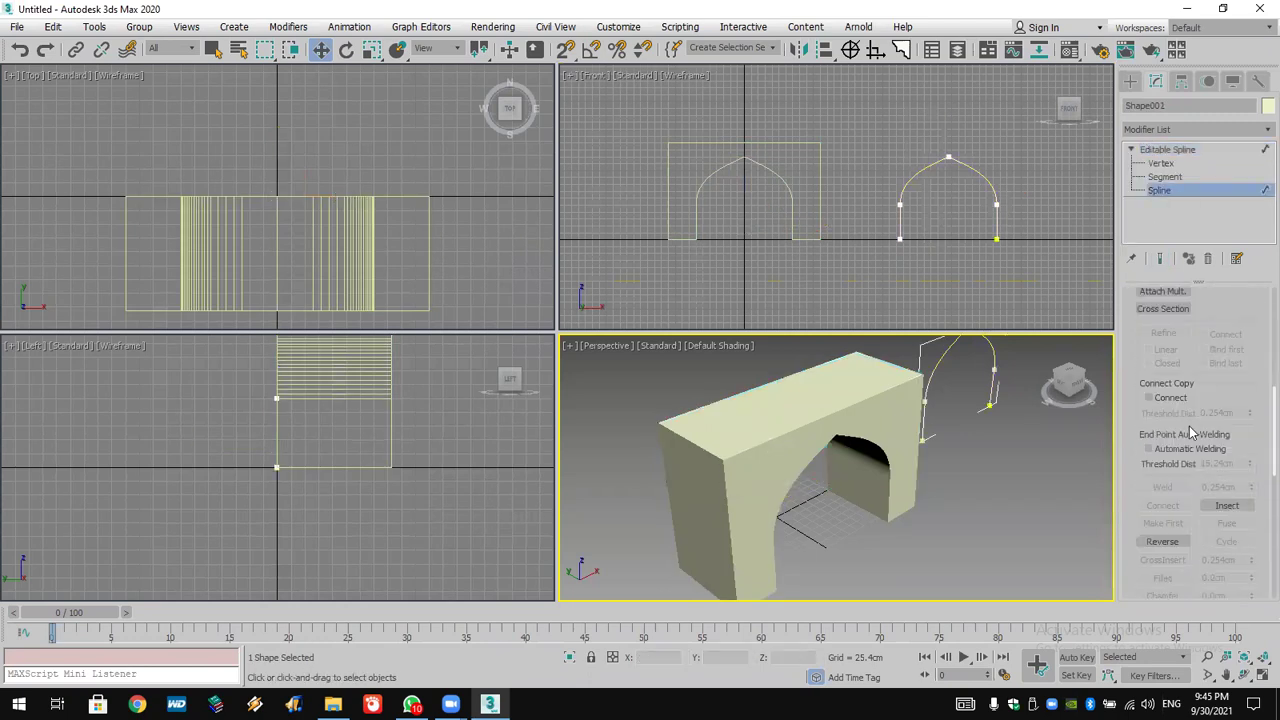
{"action": "left_click", "coordinate": [1150, 520]}
{"action": "left_click_drag", "start_coordinate": [938, 163], "coordinate": [932, 166]}
Extrude the outlined arch by 209.55 cm and set its object color to white.
{"action": "left_click", "coordinate": [1197, 130]}
{"action": "scroll", "coordinate": [1197, 133], "scroll_direction": "down", "scroll_amount": 5}
{"action": "left_click", "coordinate": [1187, 217]}
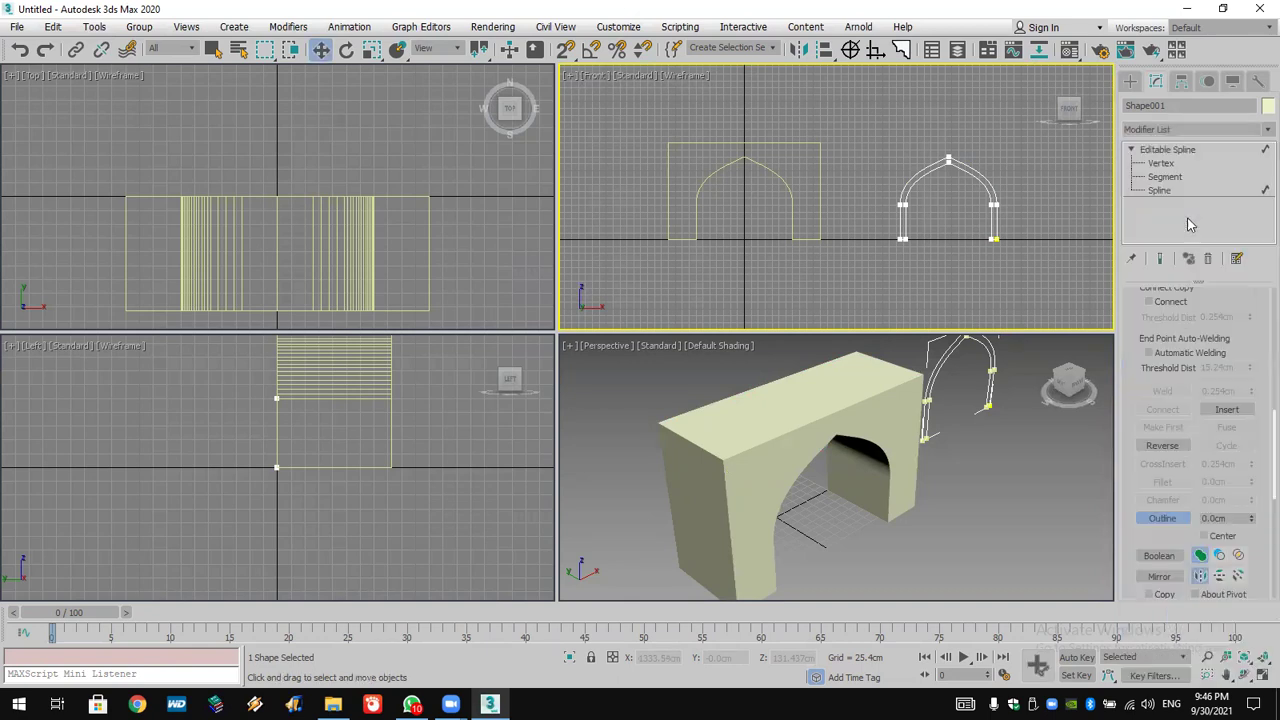
{"action": "left_click", "coordinate": [1267, 106]}
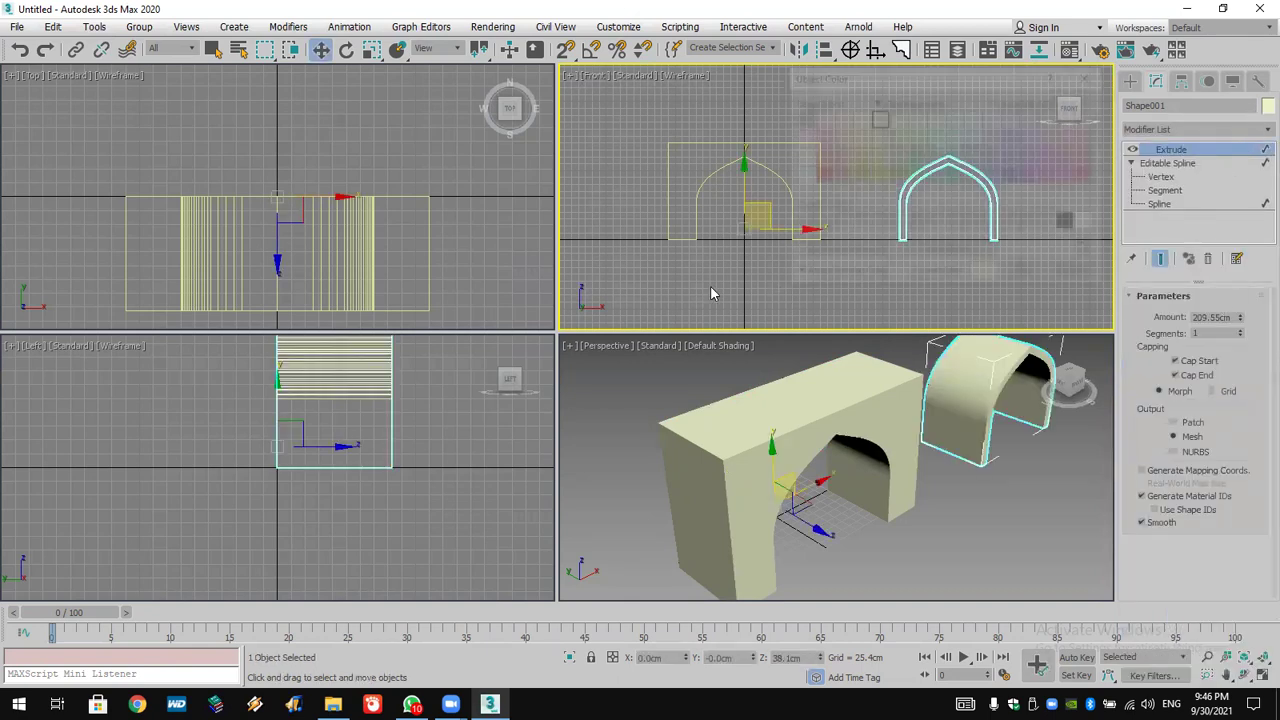
{"action": "left_click", "coordinate": [1089, 224]}
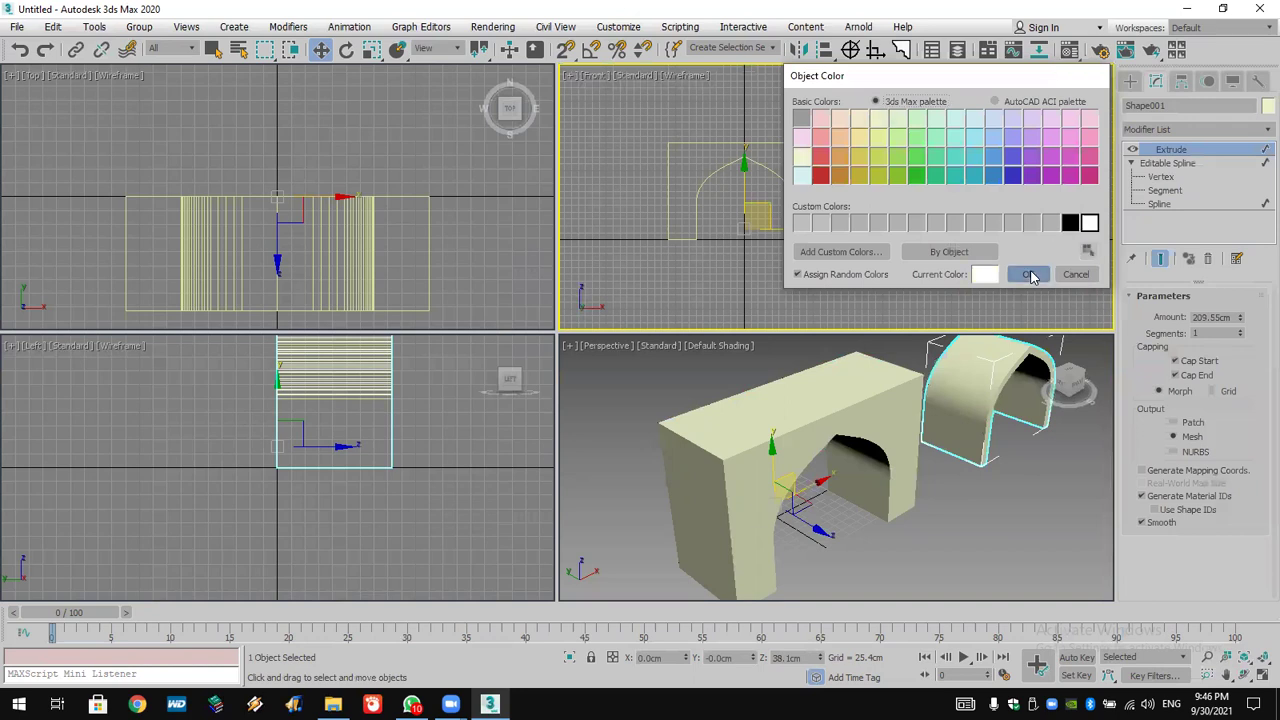
{"action": "left_click", "coordinate": [1028, 274]}
Snap the white arch into the wall's opening with 3D vertex snapping and increase its Extrude amount so it projects slightly from the wall face.
{"action": "left_click_drag", "start_coordinate": [570, 60], "coordinate": [570, 130]}
{"action": "left_click_drag", "start_coordinate": [948, 158], "coordinate": [743, 158]}
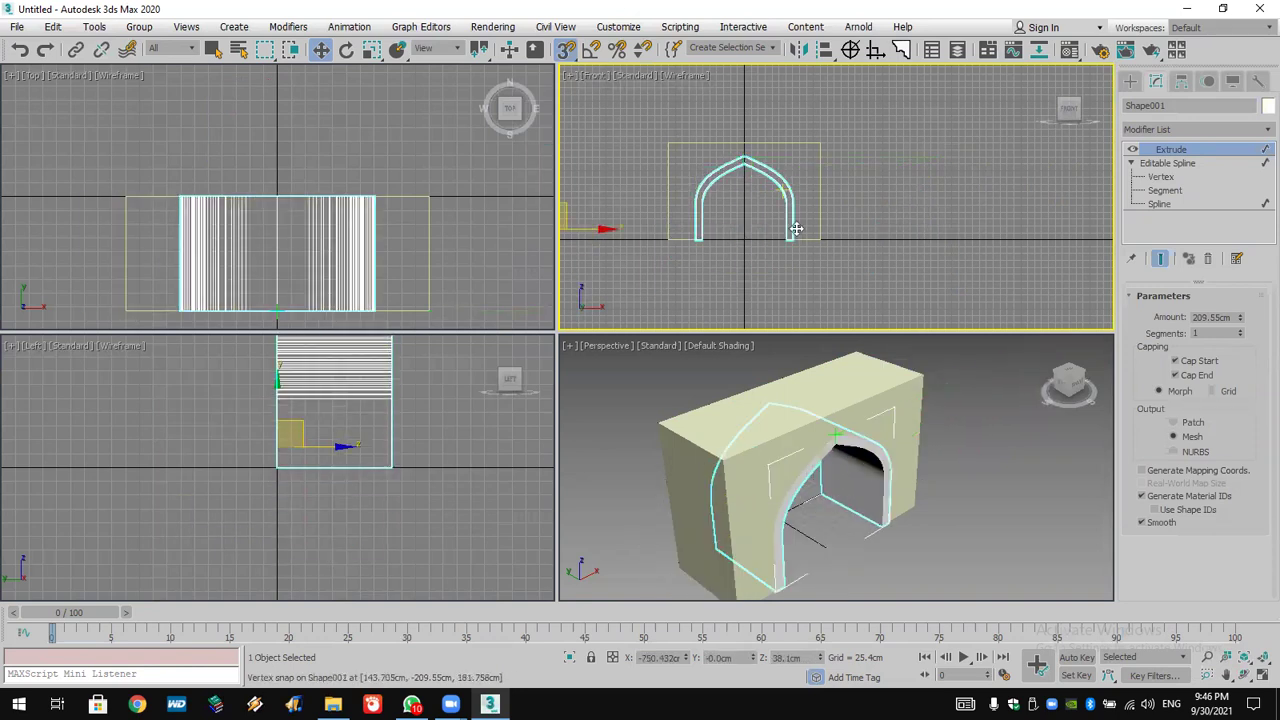
{"action": "left_click_drag", "start_coordinate": [1243, 316], "coordinate": [1237, 326]}
{"action": "left_click", "coordinate": [1035, 506]}
{"action": "middle_click_drag", "start_coordinate": [1033, 498], "coordinate": [1178, 553], "text": "alt"}
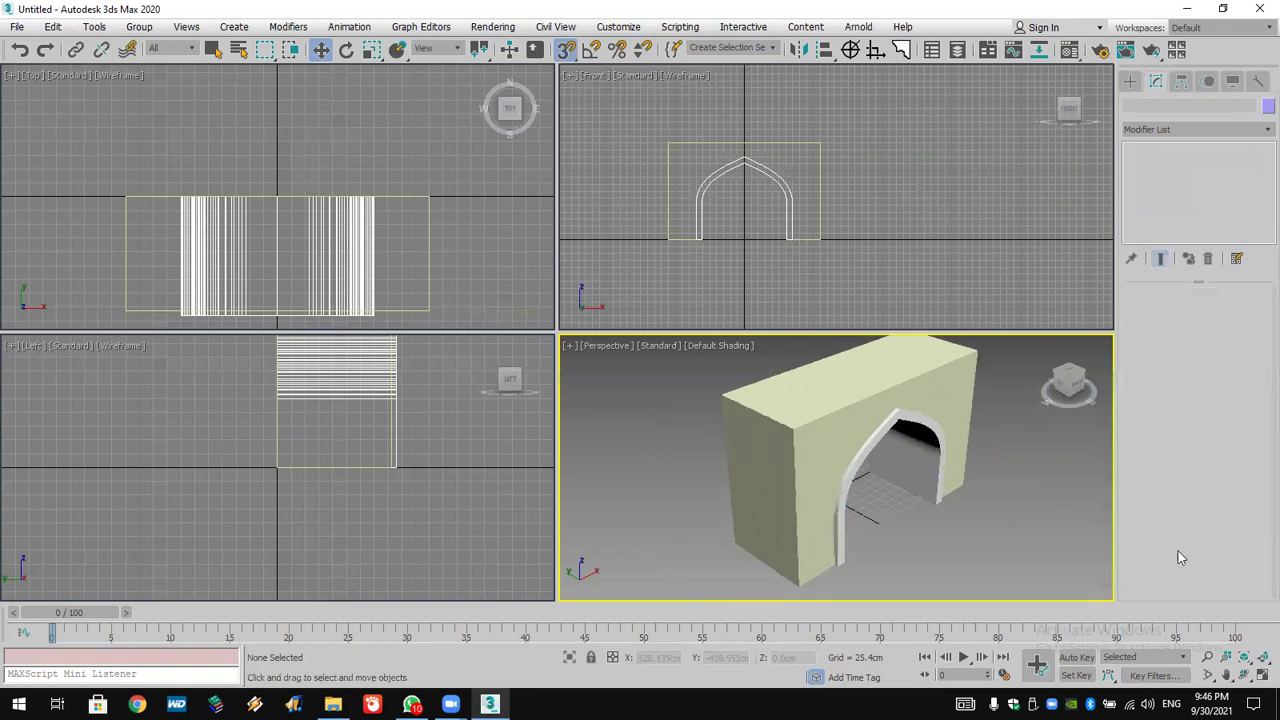
Examine the wall and its arch trim in a maximized perspective view from the front corner.
{"action": "left_click", "coordinate": [1261, 675]}
{"action": "left_click", "coordinate": [1244, 676]}
{"action": "left_click_drag", "start_coordinate": [745, 445], "coordinate": [615, 362]}
{"action": "left_click_drag", "start_coordinate": [705, 295], "coordinate": [653, 320]}
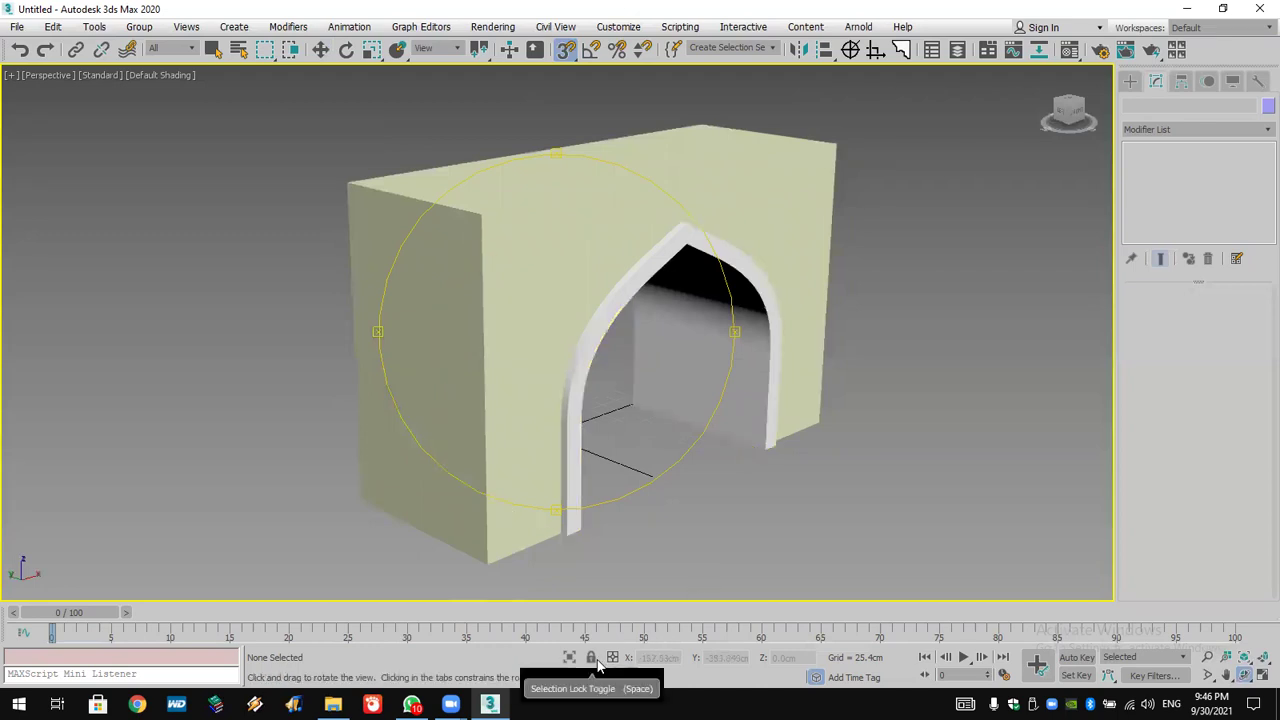
{"action": "key", "text": "w"}
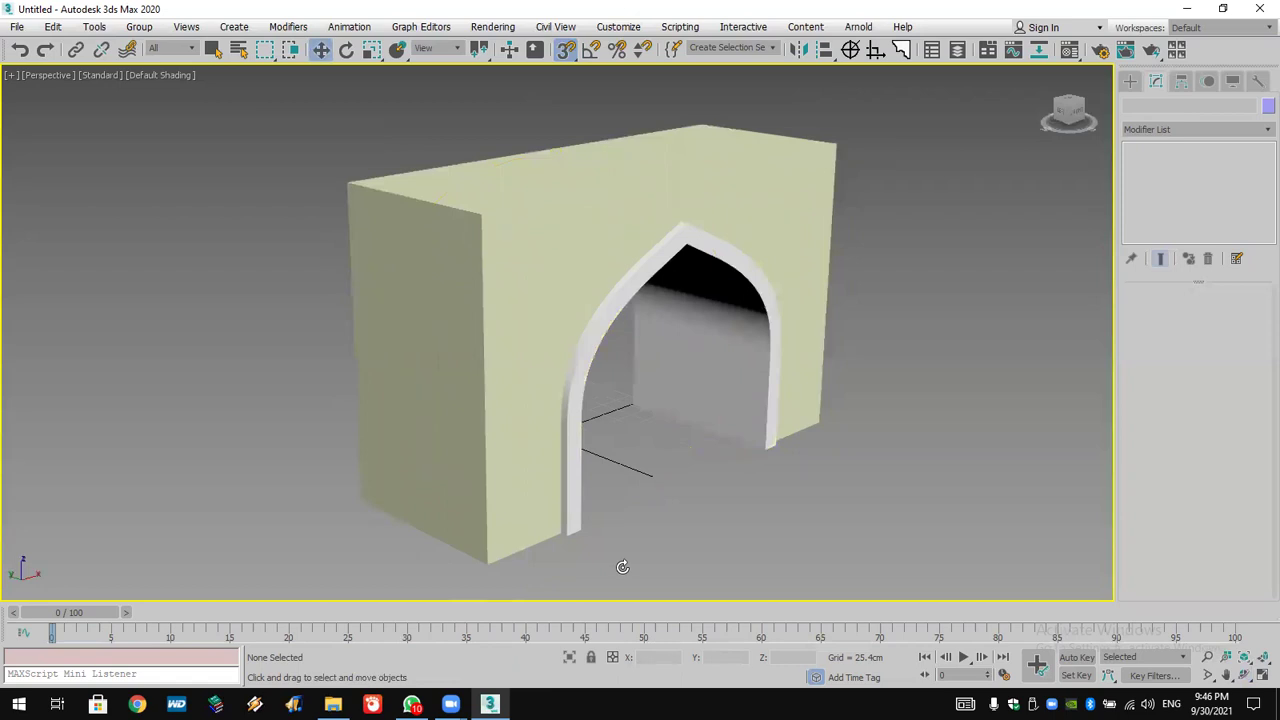
{"action": "right_click", "coordinate": [623, 452]}
{"action": "left_click", "coordinate": [530, 557]}
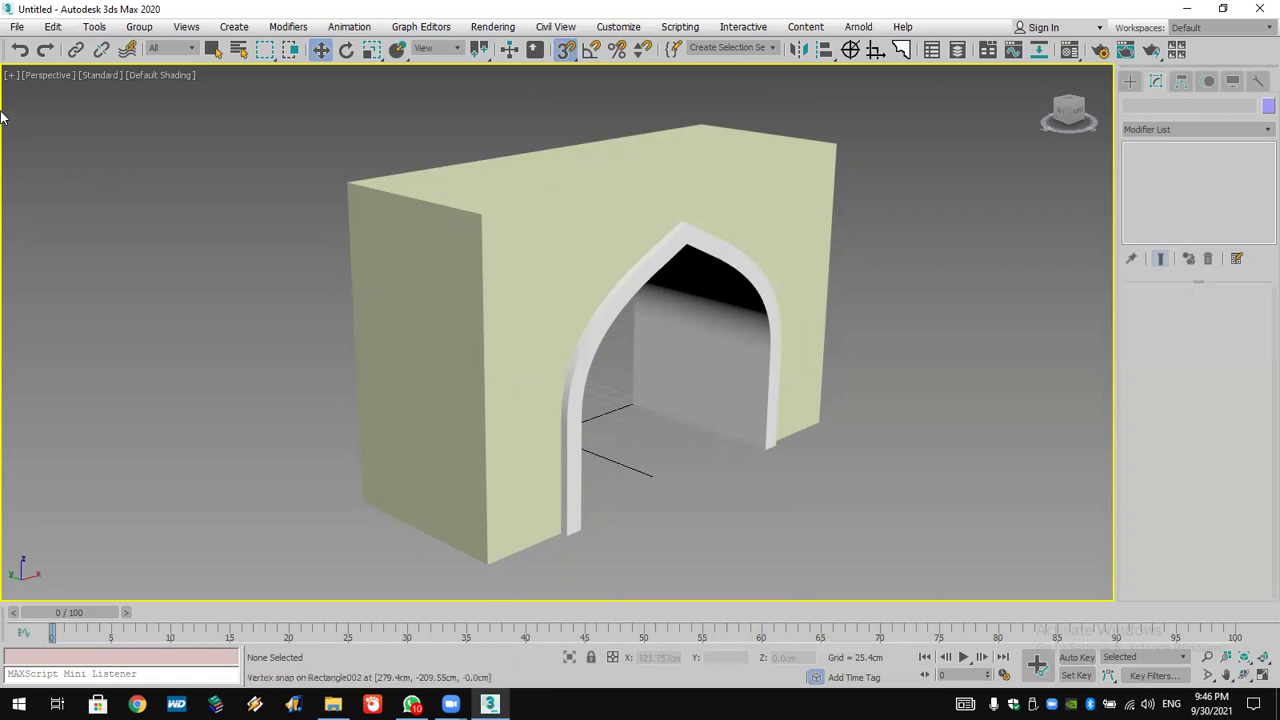
Reset the scene without saving the changes.
{"action": "left_click", "coordinate": [17, 26]}
{"action": "left_click", "coordinate": [30, 68]}
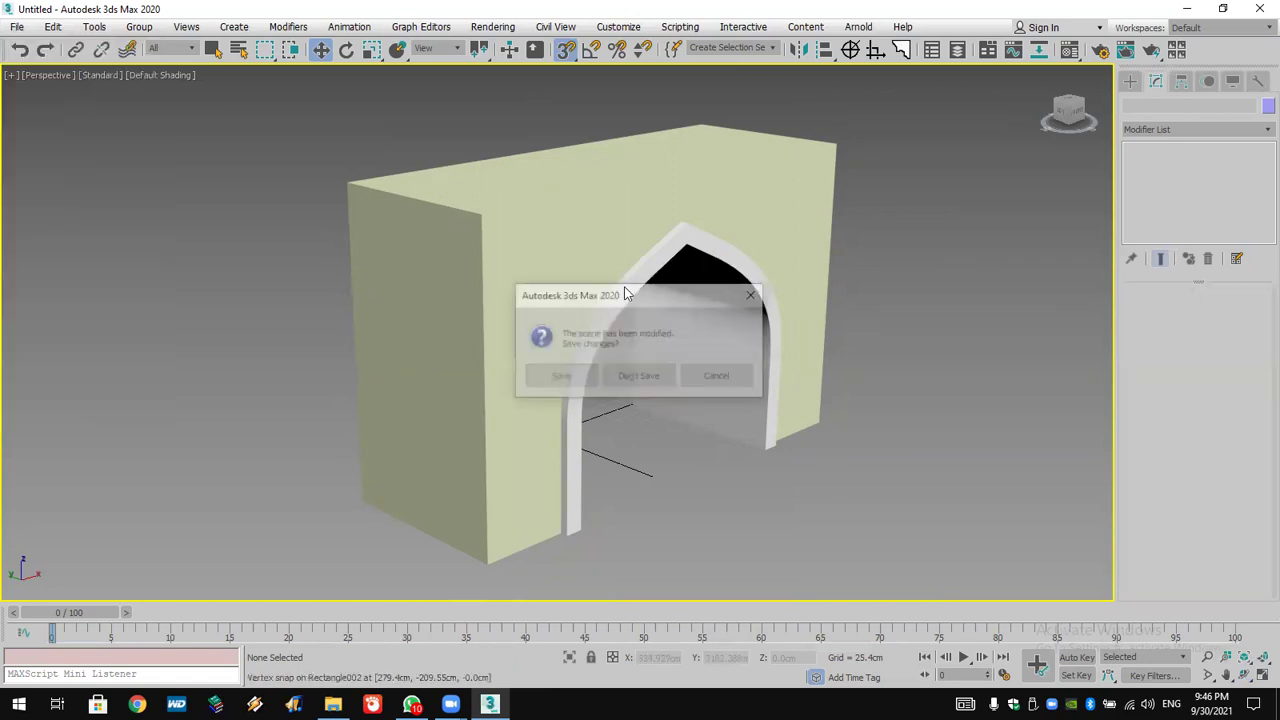
{"action": "left_click", "coordinate": [637, 378]}
{"action": "left_click", "coordinate": [591, 376]}
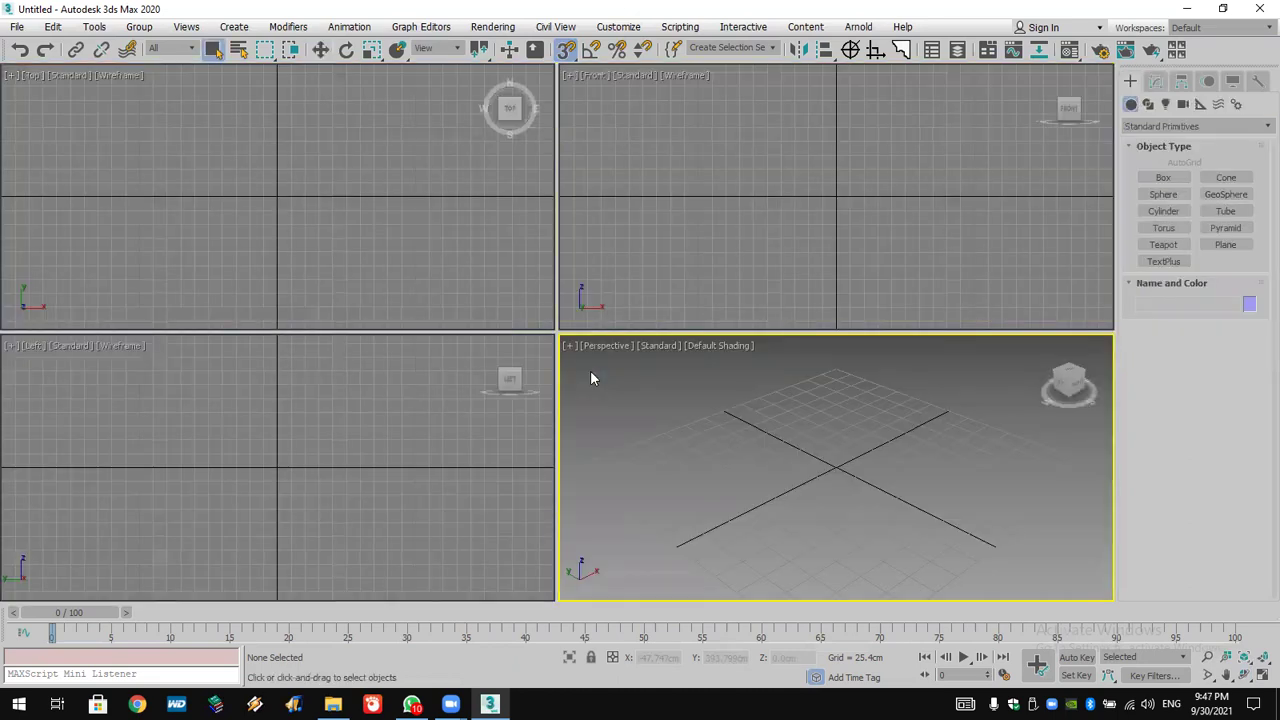
In a maximized front view with 2D grid snapping, draw a rectangle 508 cm wide and 406.4 cm long standing on the horizontal axis.
{"action": "left_click", "coordinate": [787, 303]}
{"action": "middle_click_drag", "start_coordinate": [821, 178], "coordinate": [805, 281]}
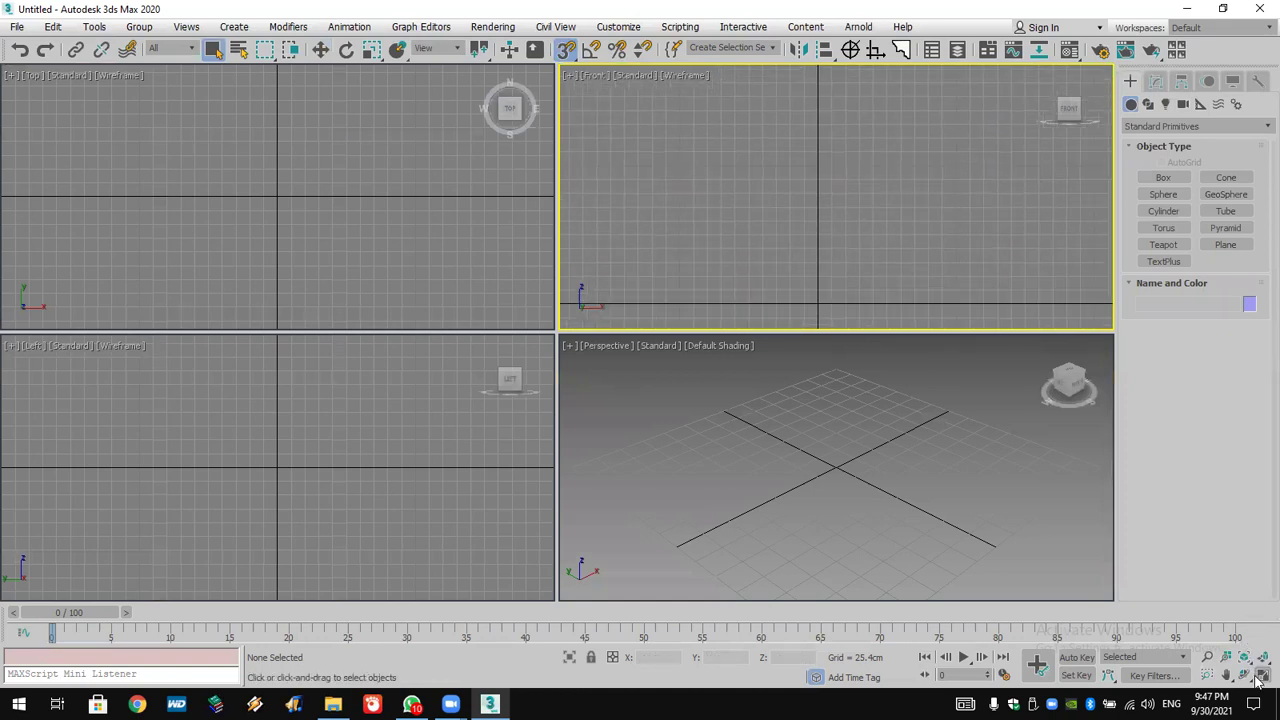
{"action": "left_click", "coordinate": [1260, 676]}
{"action": "left_click", "coordinate": [1150, 105]}
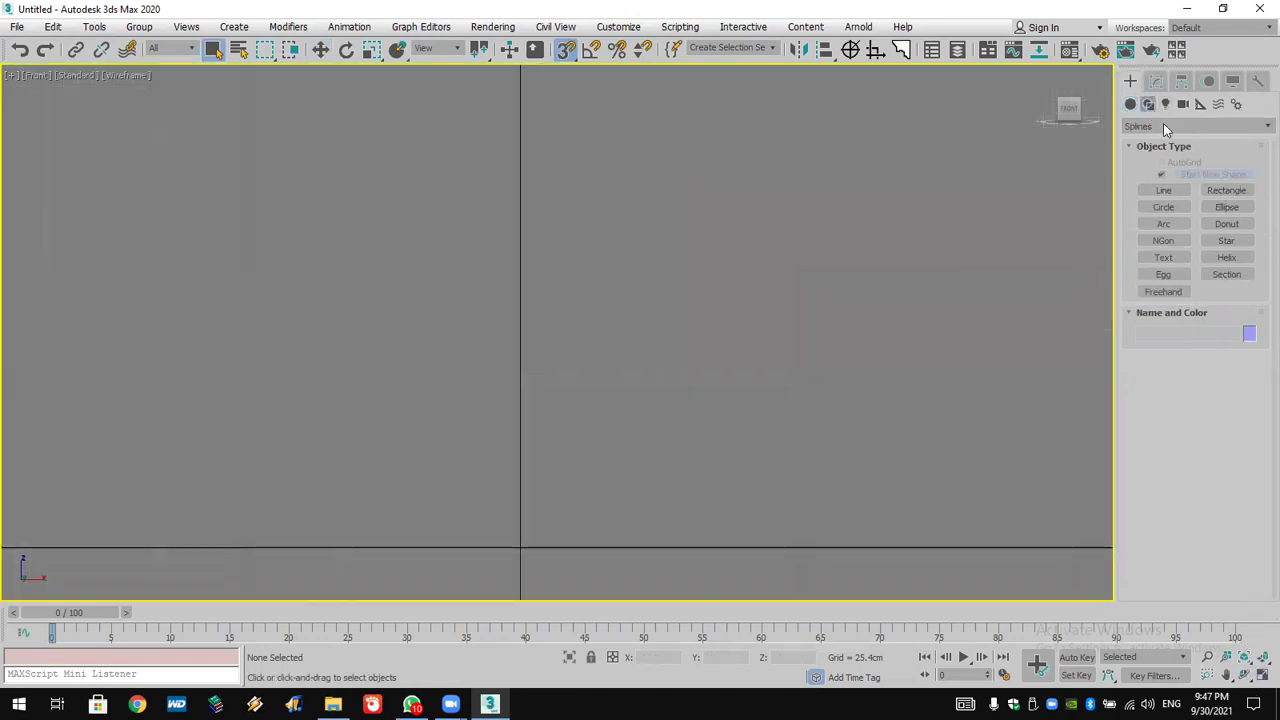
{"action": "left_click", "coordinate": [1224, 191]}
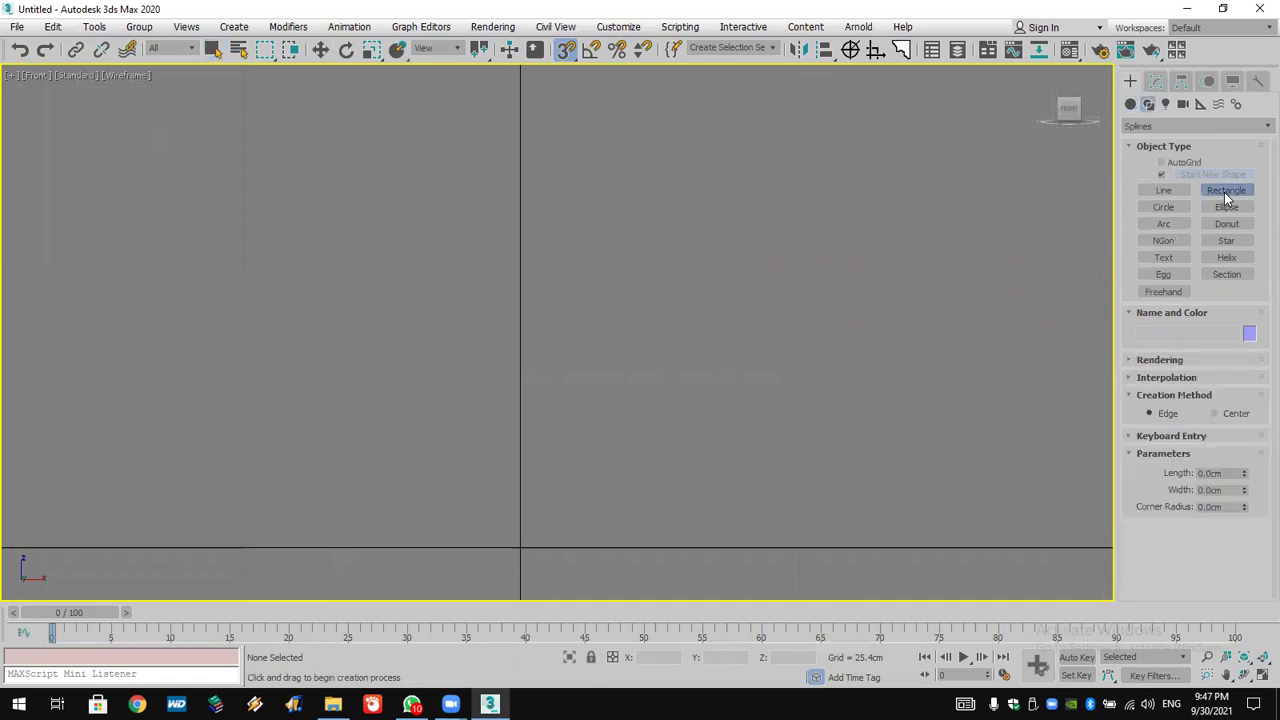
{"action": "left_click_drag", "start_coordinate": [566, 49], "coordinate": [565, 73]}
{"action": "right_click", "coordinate": [566, 50]}
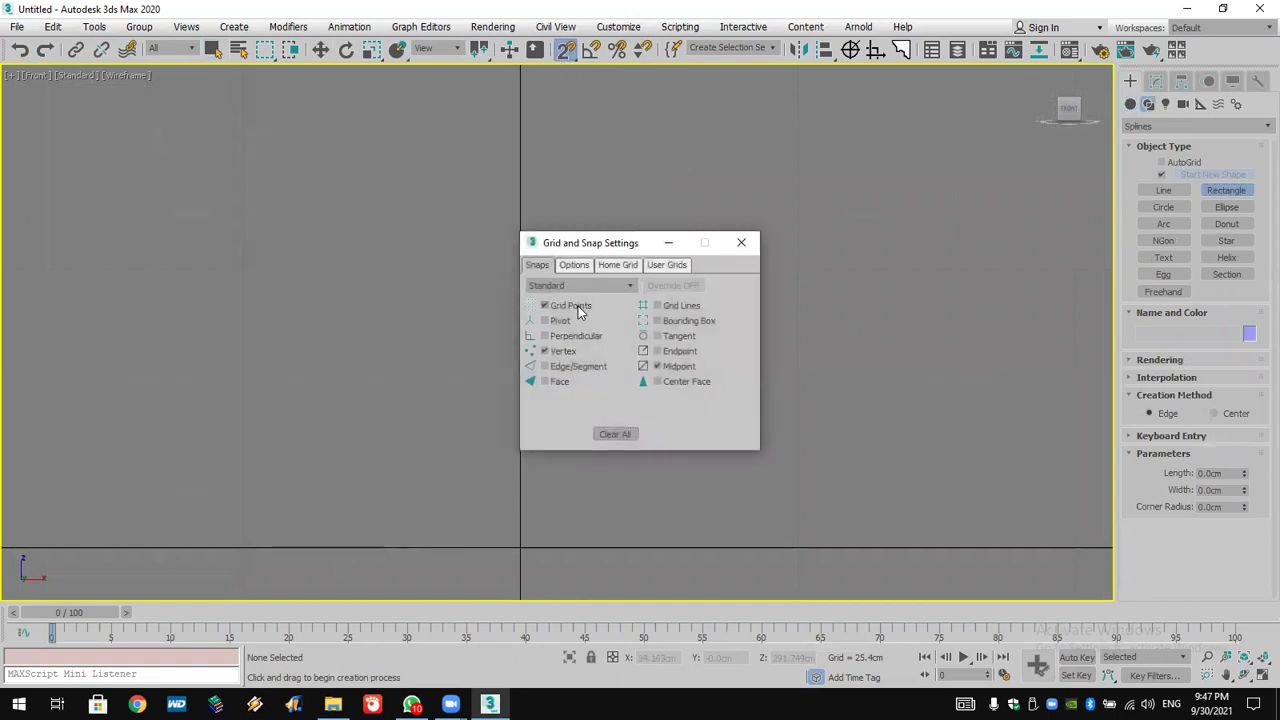
{"action": "left_click", "coordinate": [741, 242]}
{"action": "left_click_drag", "start_coordinate": [252, 547], "coordinate": [798, 100]}
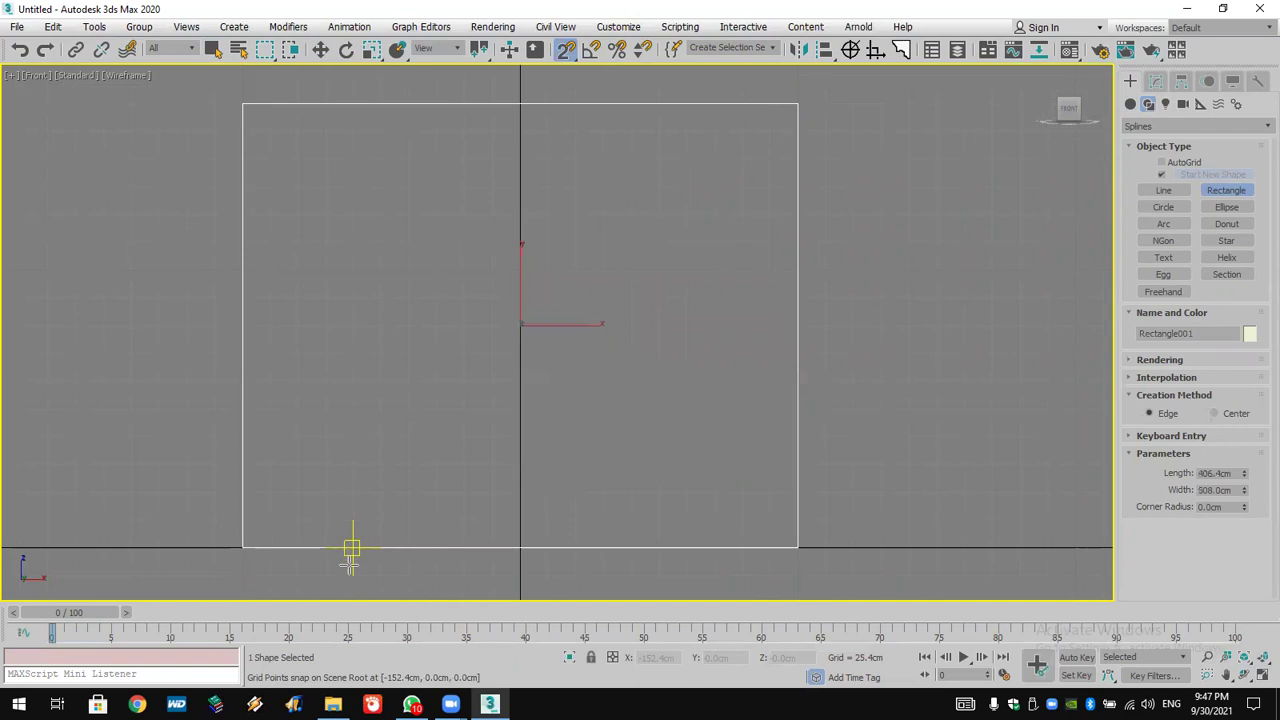
Draw a 304.8 by 177.8 cm rectangle crossing the large one's base, and a 152.4 cm radius circle centered on its top edge.
{"action": "left_click_drag", "start_coordinate": [352, 574], "coordinate": [684, 384]}
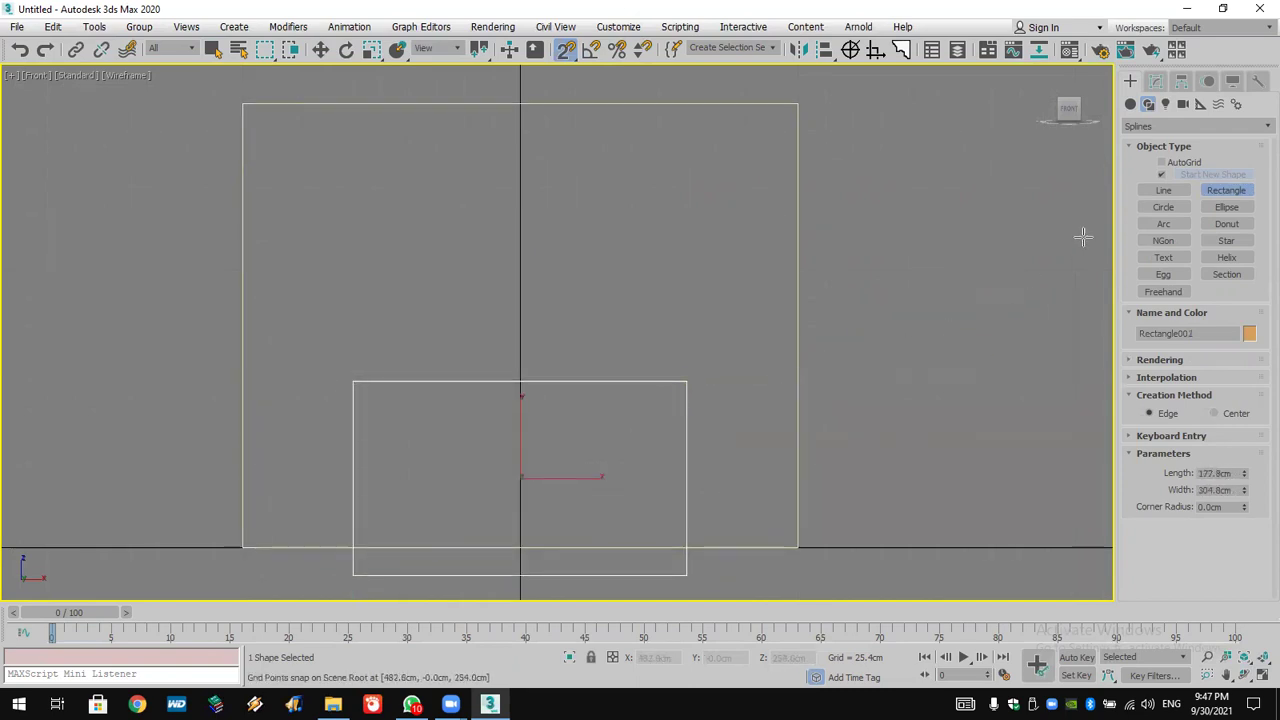
{"action": "left_click", "coordinate": [1162, 207]}
{"action": "left_click_drag", "start_coordinate": [520, 380], "coordinate": [684, 379]}
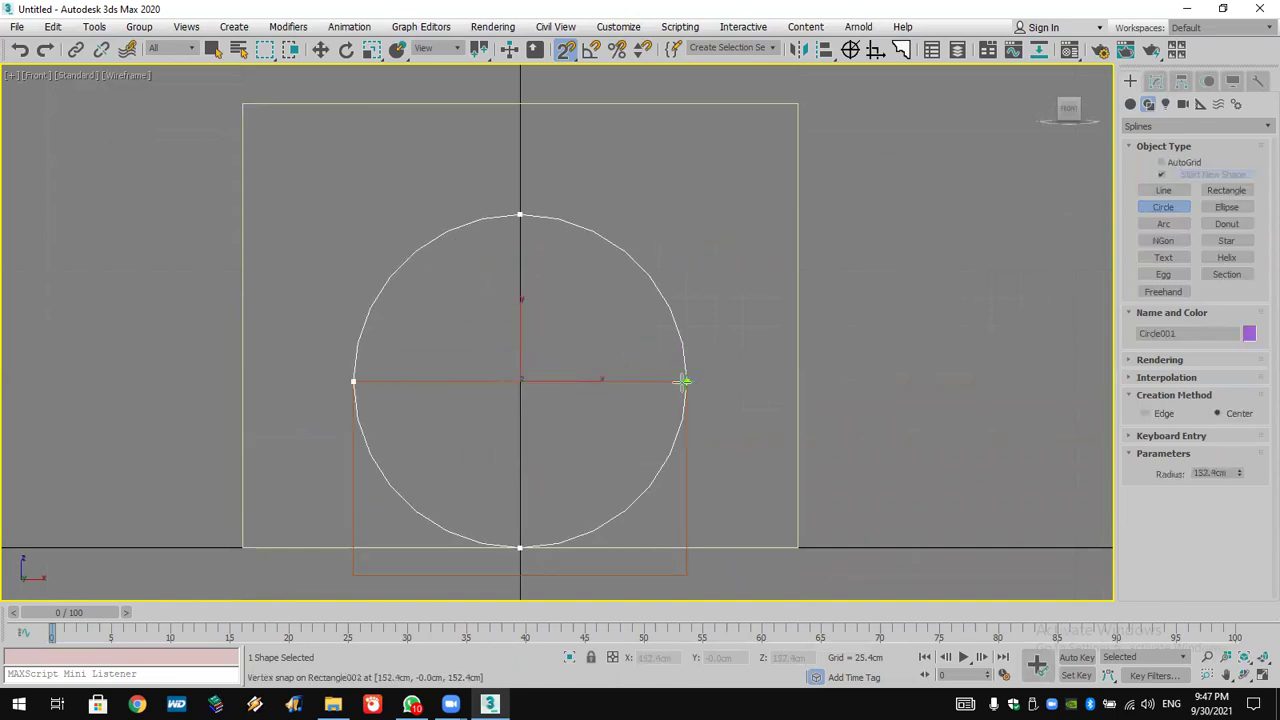
{"action": "right_click", "coordinate": [656, 425]}
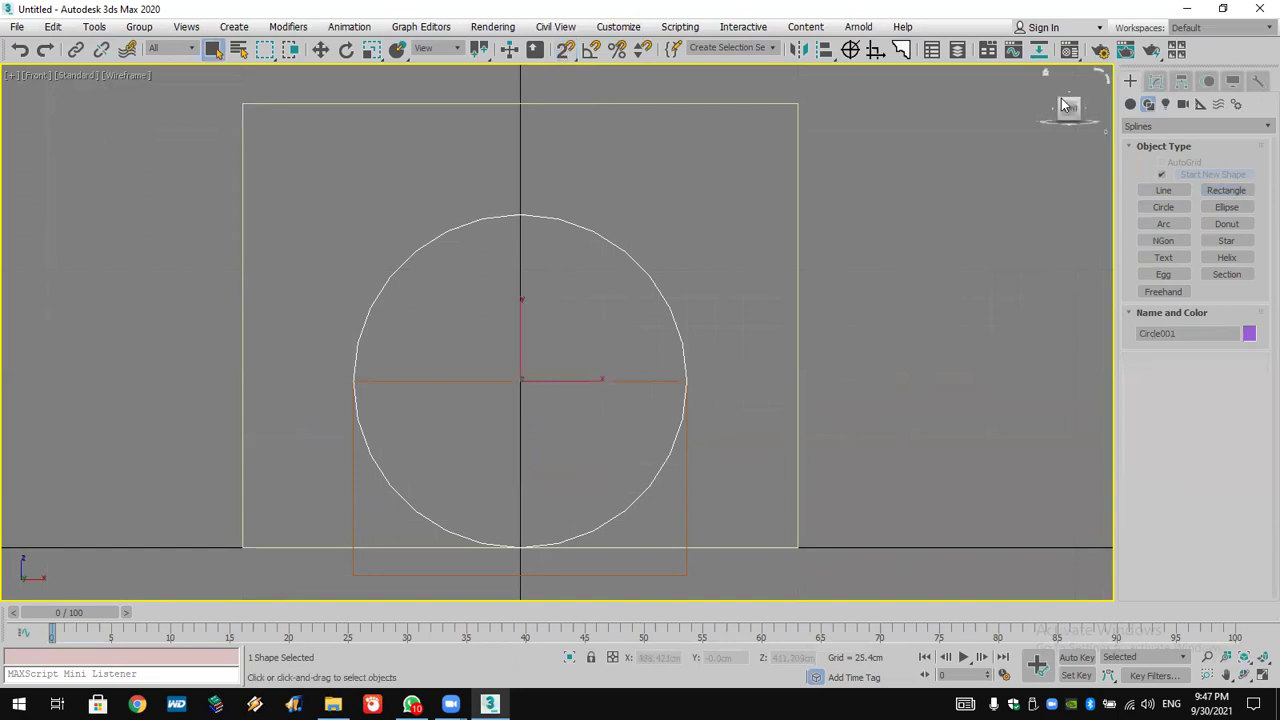
Add an Edit Spline modifier to the circle and attach both rectangles to it.
{"action": "left_click", "coordinate": [1156, 81]}
{"action": "left_click", "coordinate": [1176, 130]}
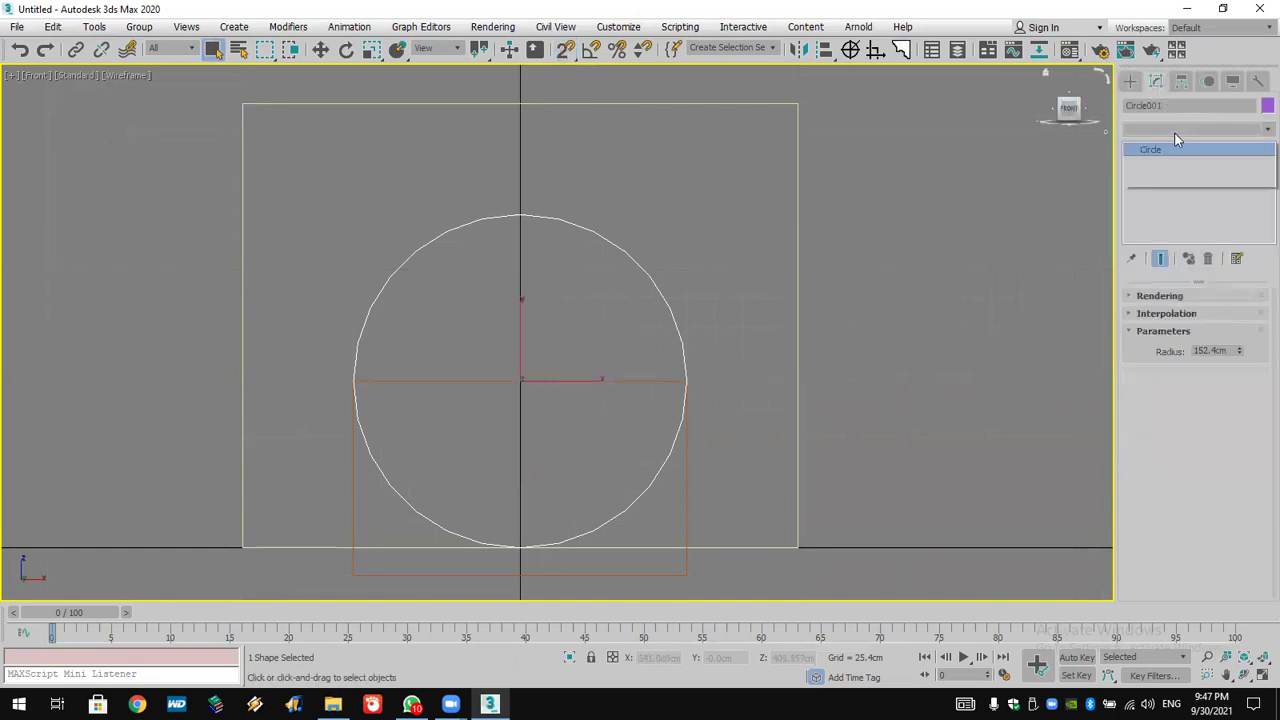
{"action": "key", "text": "e"}
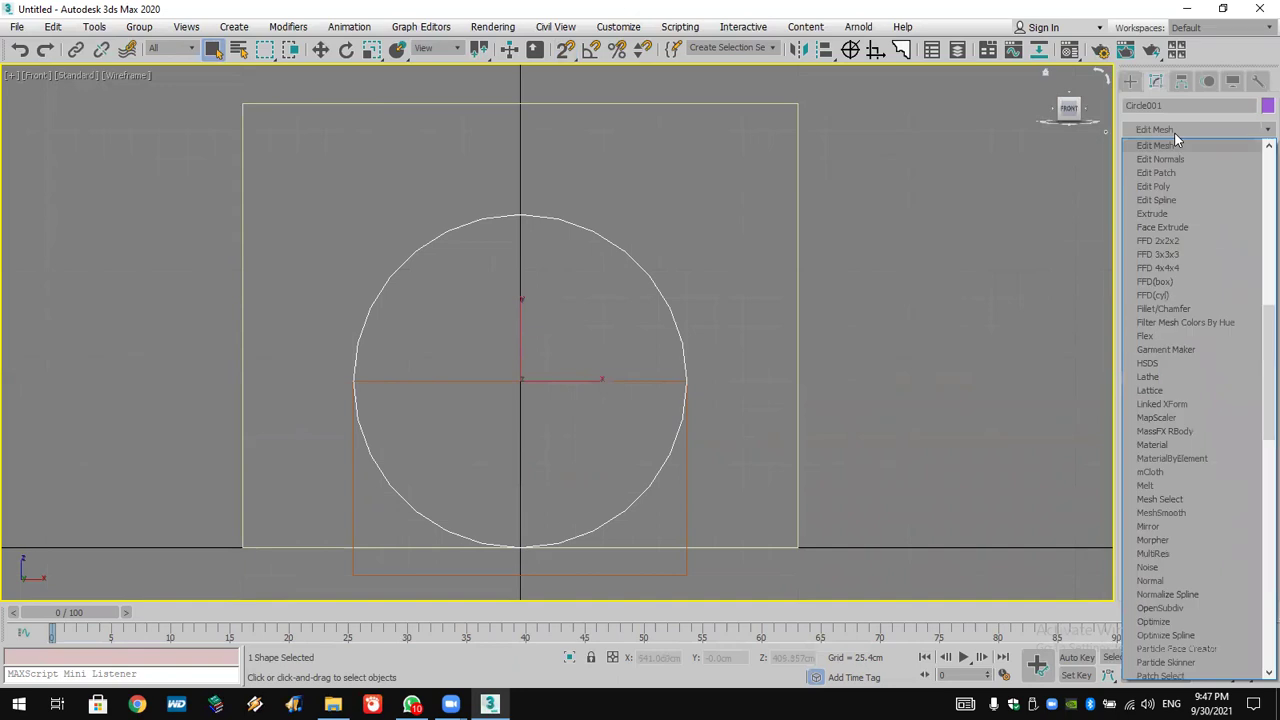
{"action": "left_click", "coordinate": [1173, 201]}
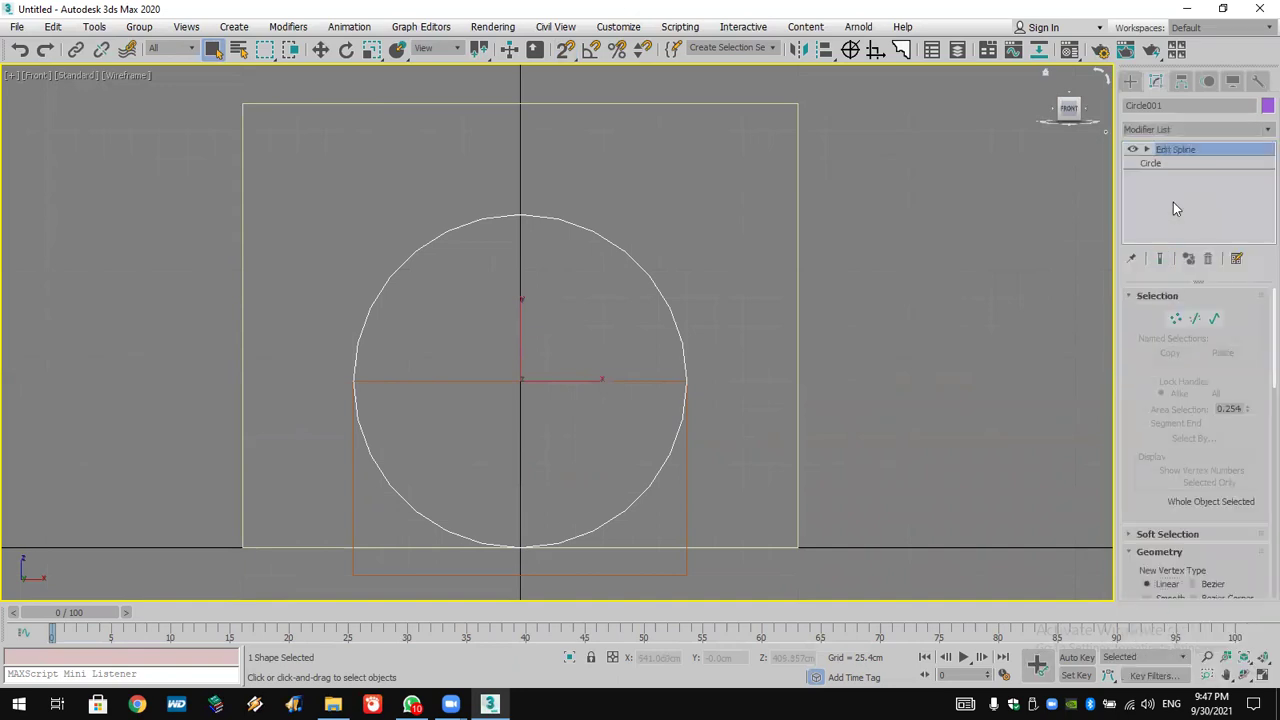
{"action": "scroll", "coordinate": [1128, 380], "scroll_direction": "down", "scroll_amount": 5}
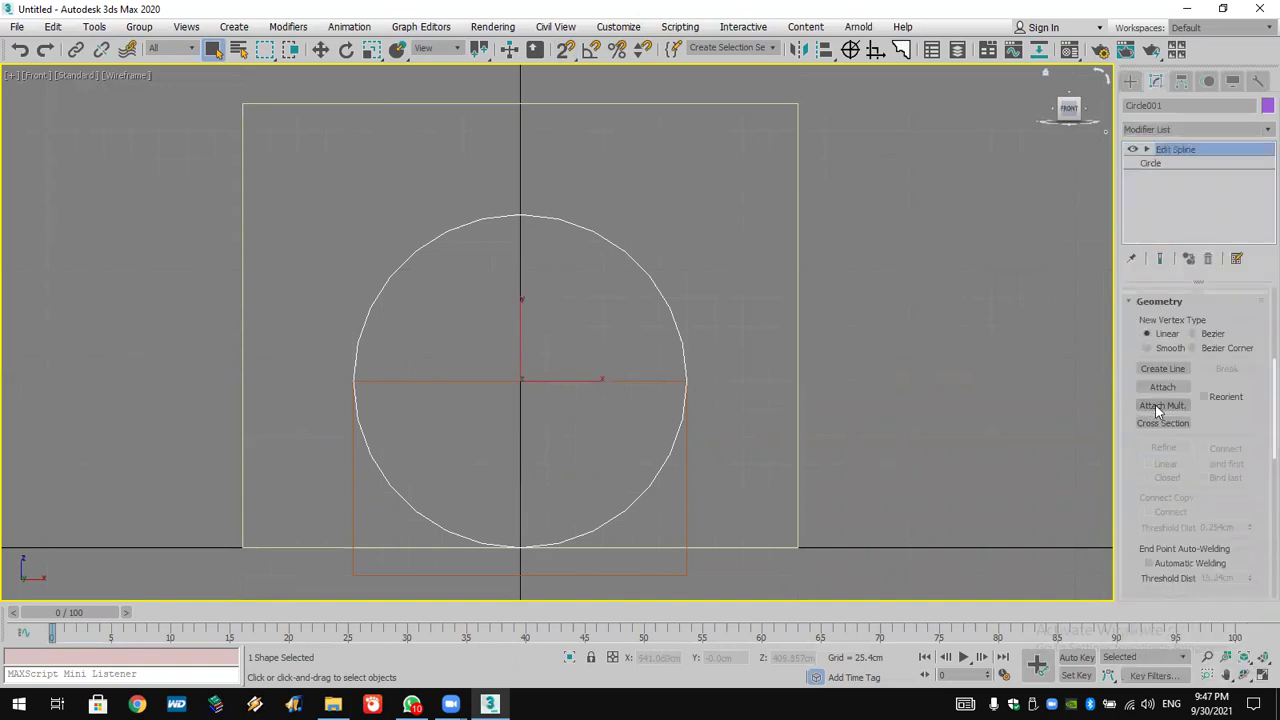
{"action": "left_click", "coordinate": [1163, 387]}
{"action": "left_click", "coordinate": [682, 423]}
{"action": "left_click", "coordinate": [798, 394]}
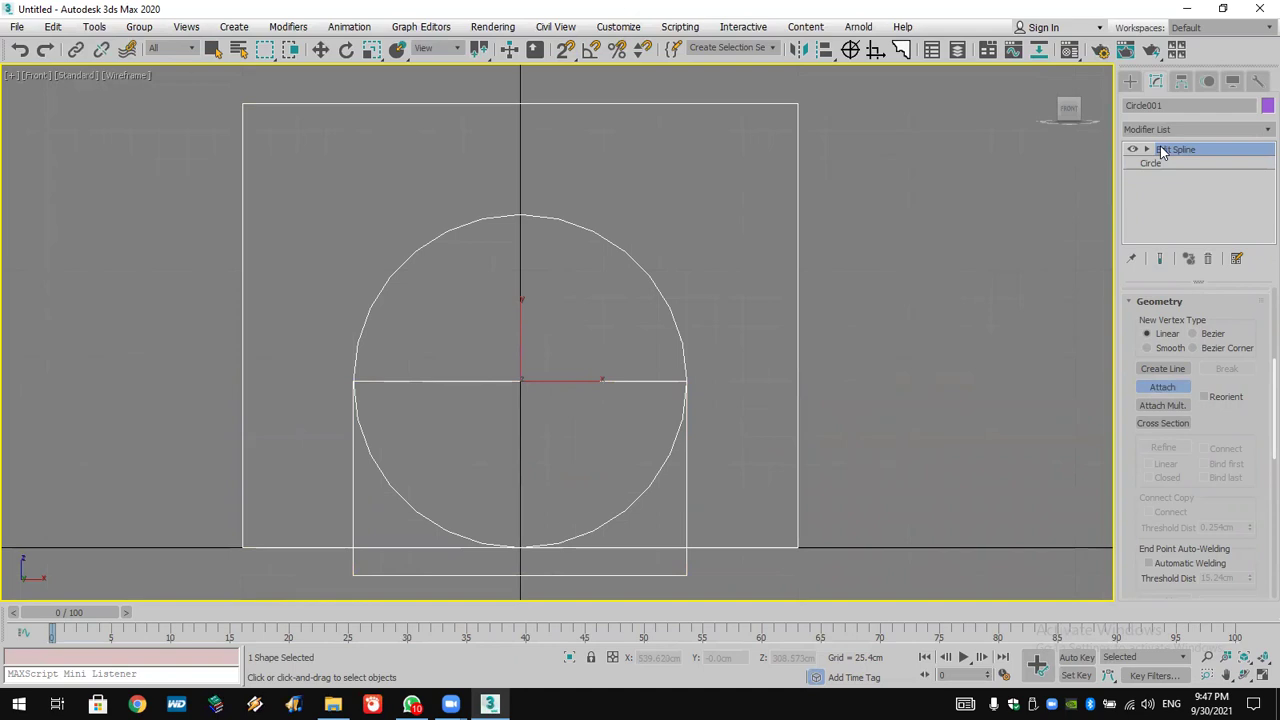
Trim away the small rectangle's top and bottom portions, the circle's lower half and the wall's base line inside the opening.
{"action": "left_click_drag", "start_coordinate": [1250, 497], "coordinate": [1261, 207]}
{"action": "scroll", "coordinate": [1178, 427], "scroll_direction": "down", "scroll_amount": 3}
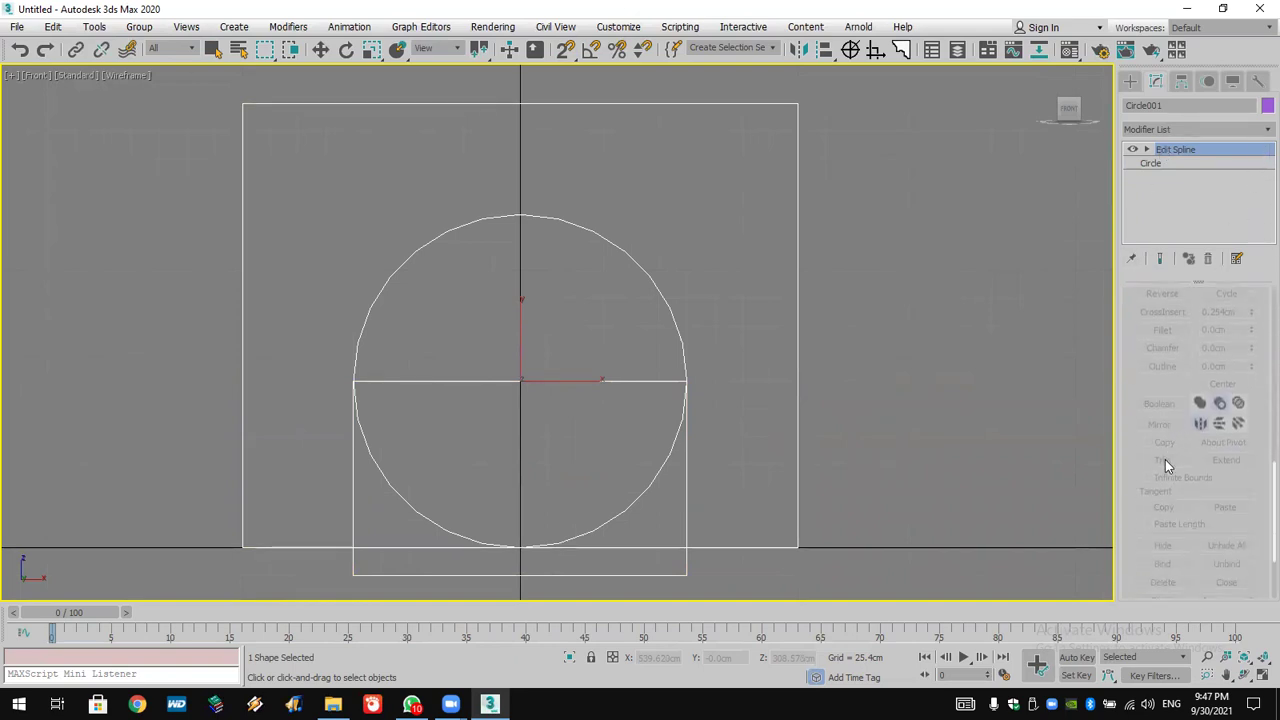
{"action": "left_click", "coordinate": [1145, 150]}
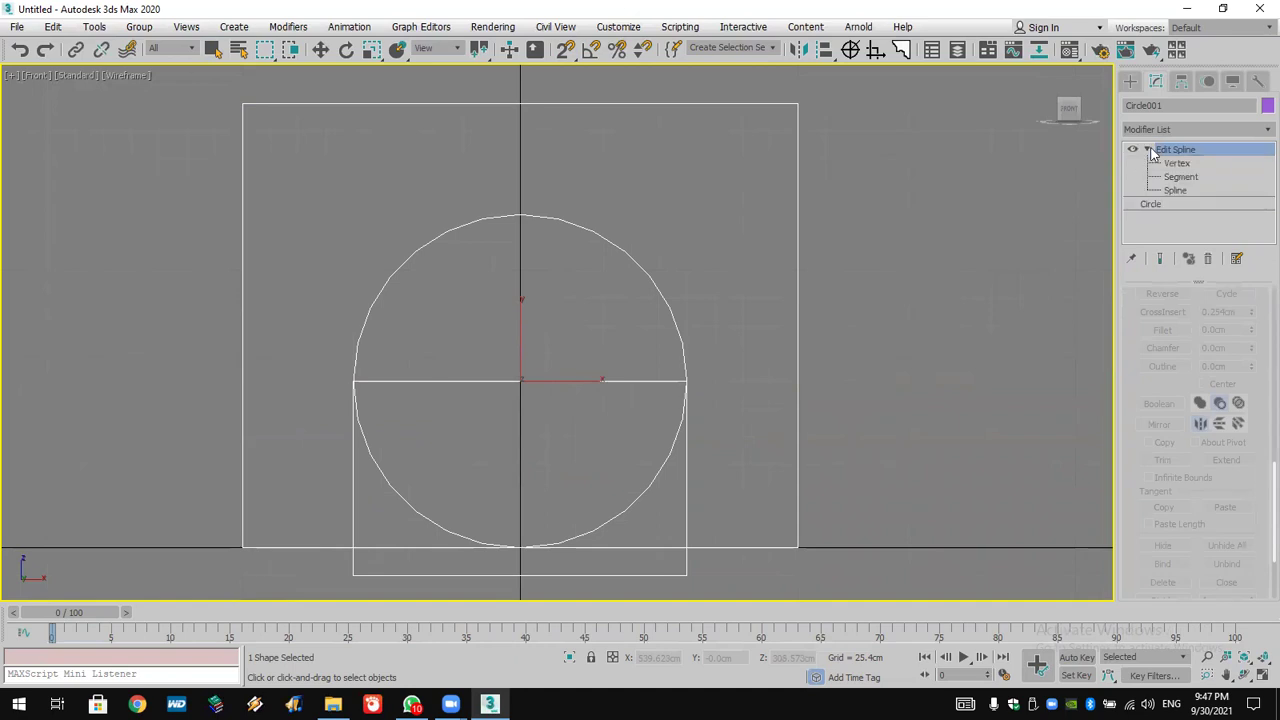
{"action": "left_click", "coordinate": [1178, 190]}
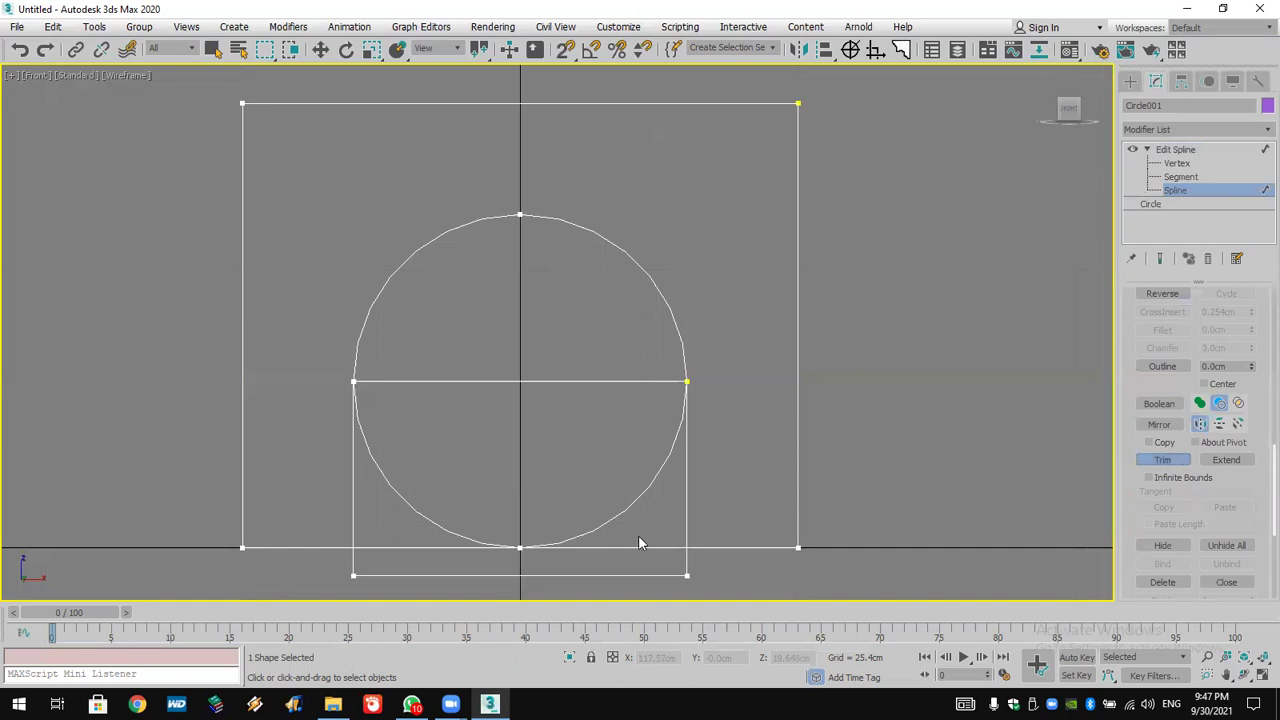
{"action": "left_click", "coordinate": [628, 574]}
{"action": "left_click", "coordinate": [516, 544]}
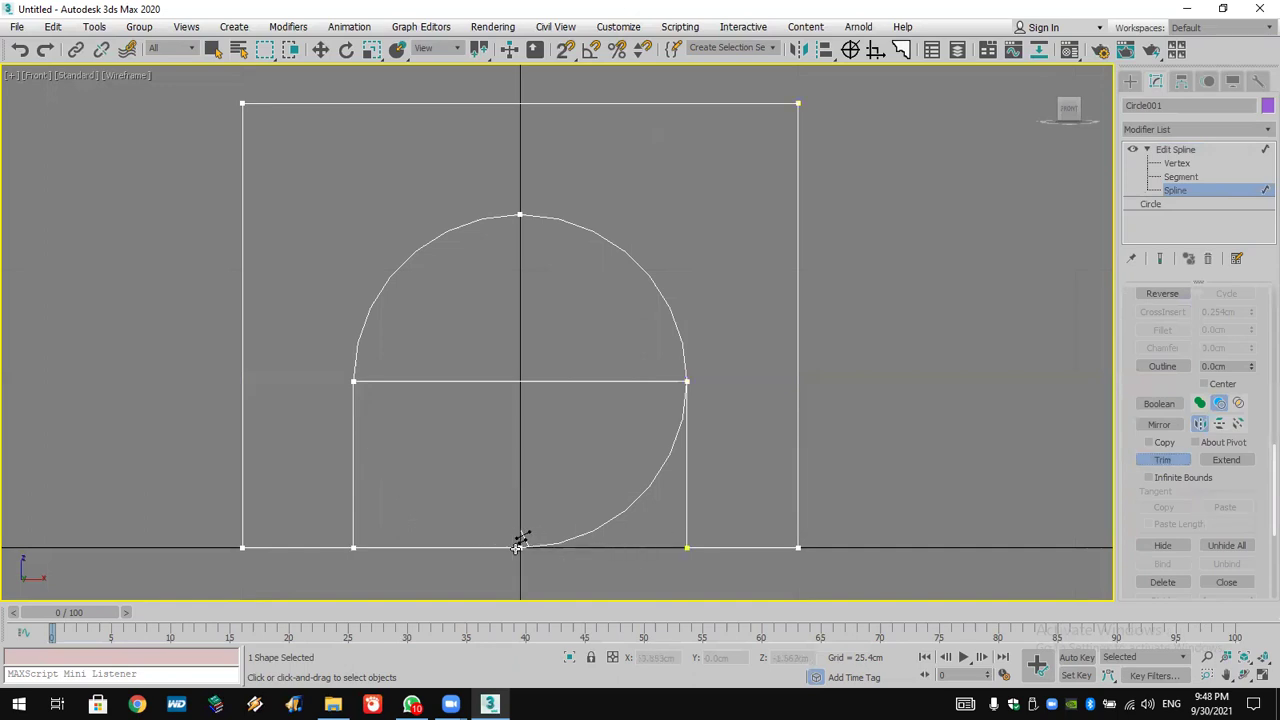
{"action": "left_click", "coordinate": [528, 545]}
{"action": "left_click", "coordinate": [594, 381]}
{"action": "scroll", "coordinate": [616, 357], "scroll_direction": "down", "scroll_amount": 2}
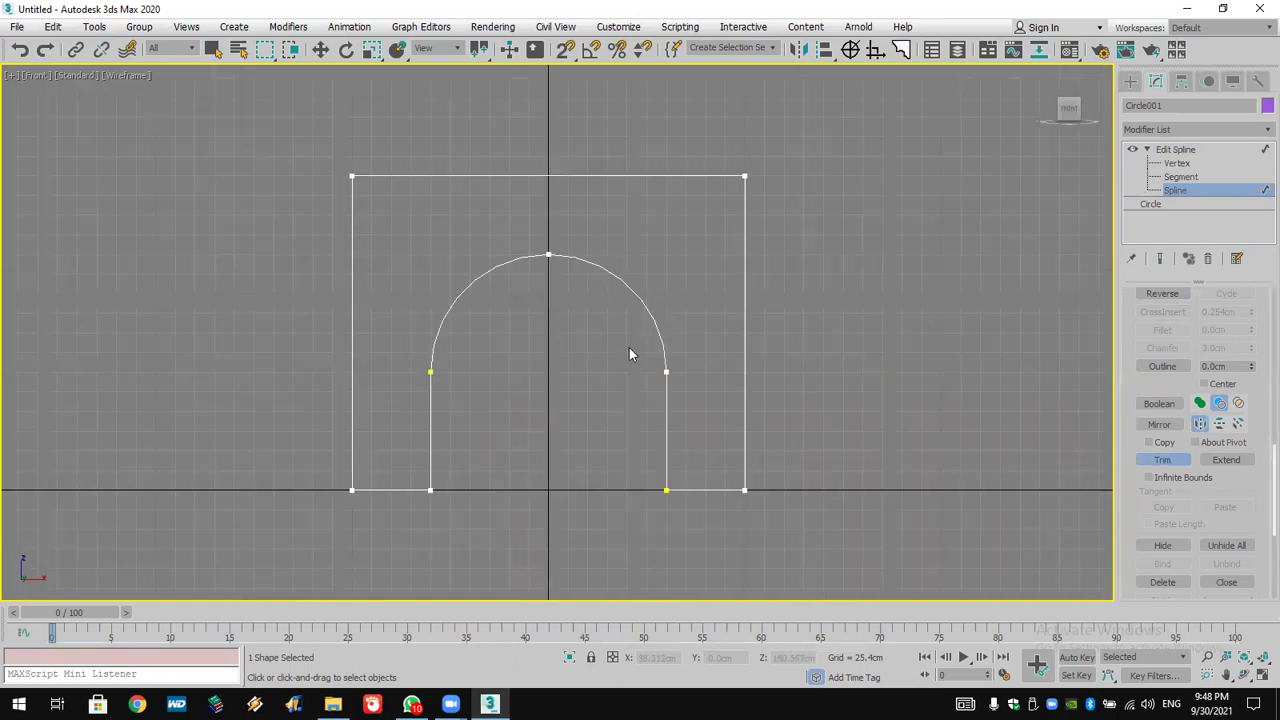
Select all vertices of the arch profile and weld them.
{"action": "left_click", "coordinate": [1180, 163]}
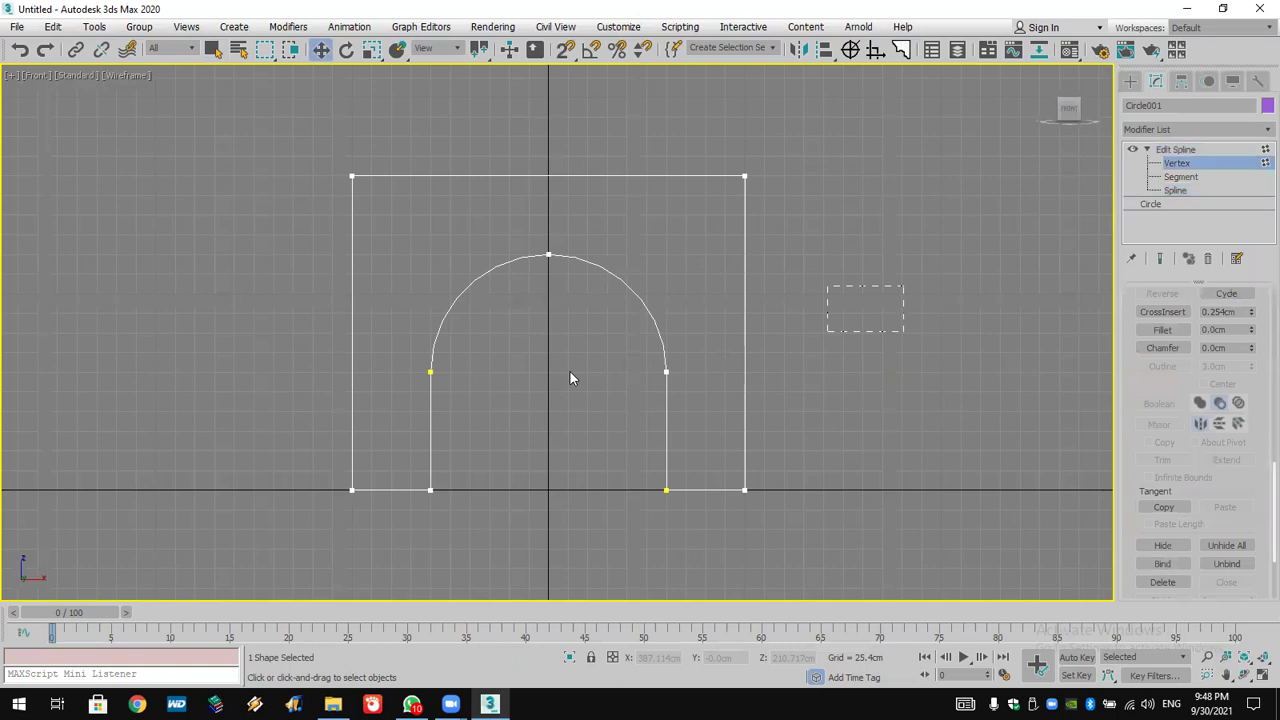
{"action": "left_click_drag", "start_coordinate": [146, 407], "coordinate": [118, 408]}
{"action": "scroll", "coordinate": [1154, 430], "scroll_direction": "up", "scroll_amount": 5}
{"action": "left_click", "coordinate": [1162, 400]}
Convert the arch's top vertex to a Corner vertex to give the arch a point.
{"action": "left_click", "coordinate": [547, 255]}
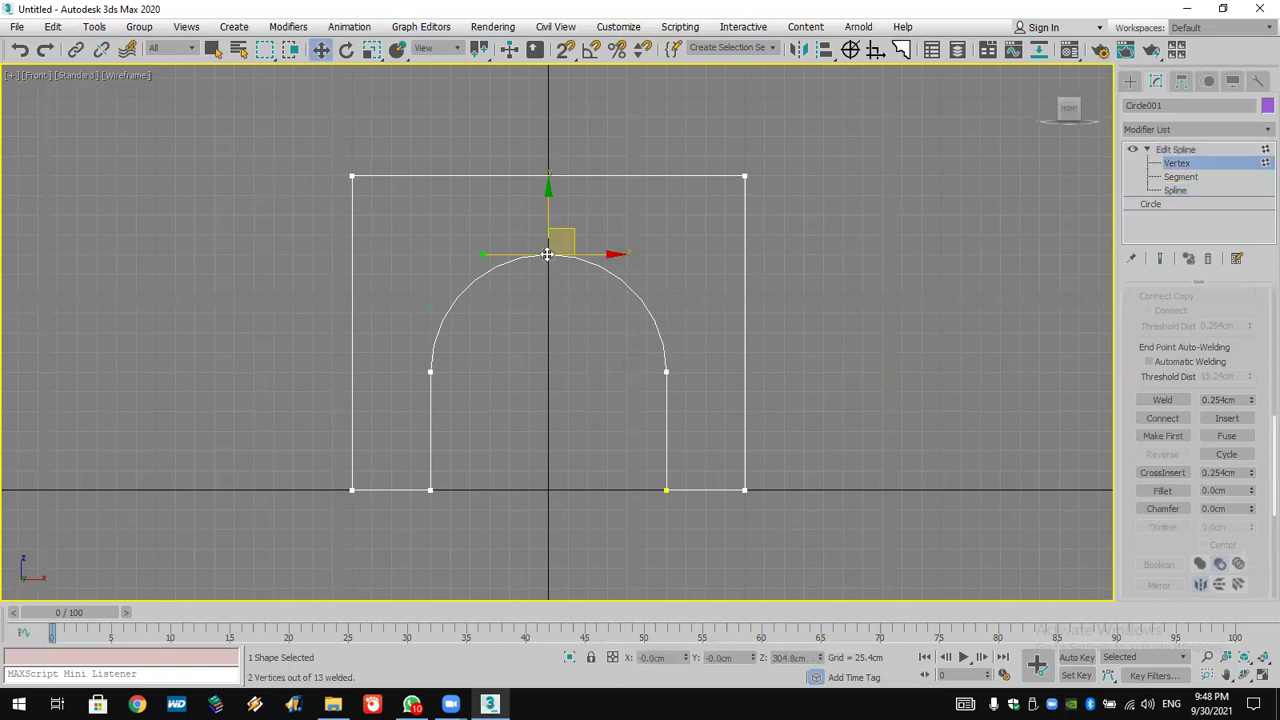
{"action": "right_click", "coordinate": [547, 255]}
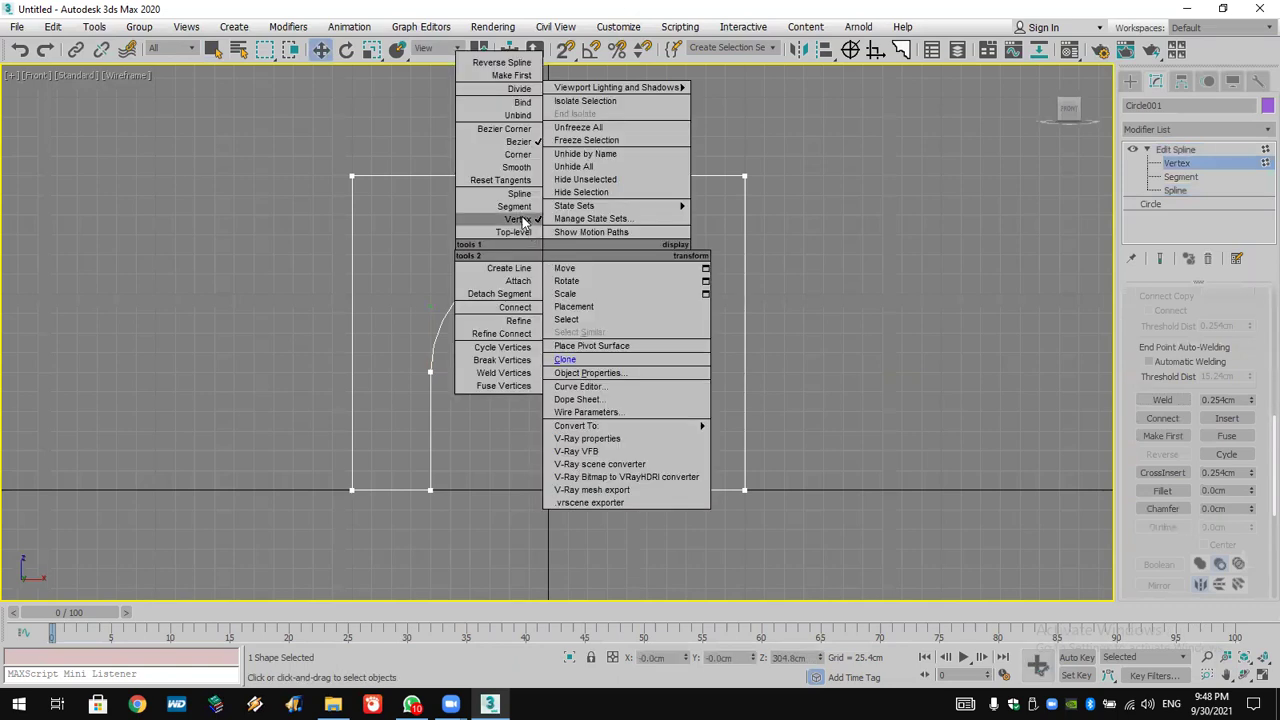
{"action": "left_click", "coordinate": [514, 155]}
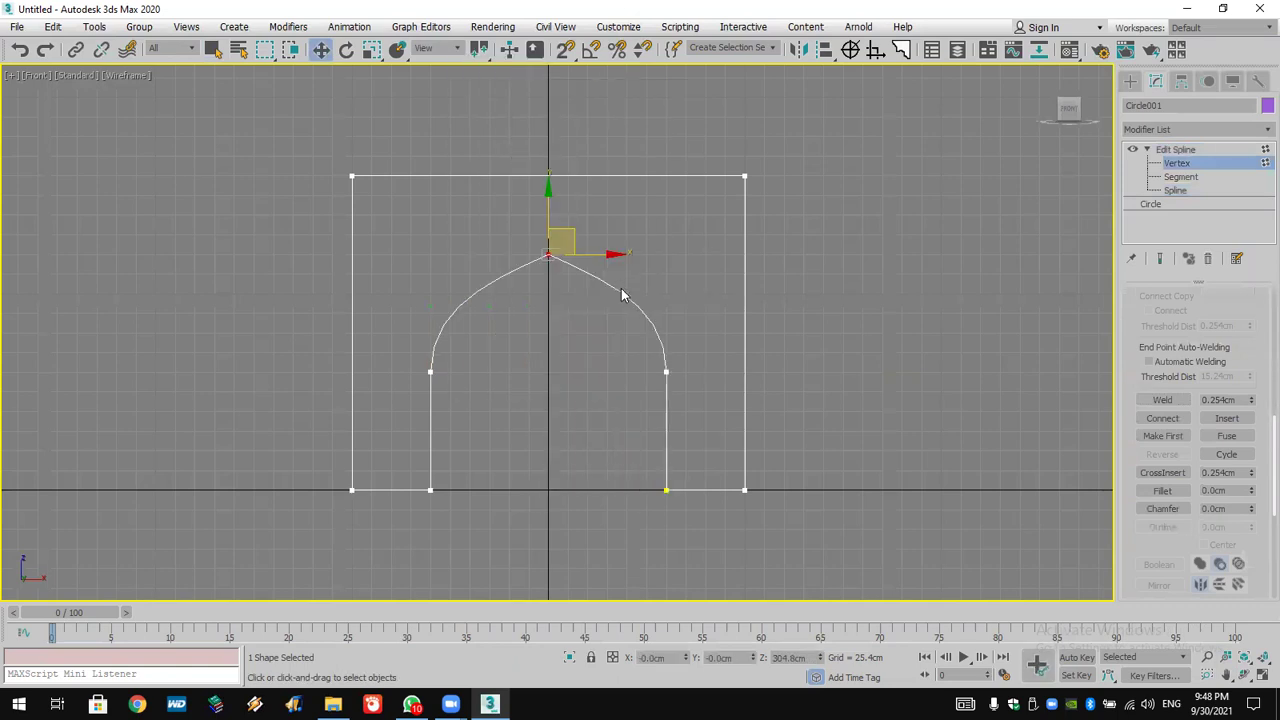
Enable Adaptive interpolation on the base Circle to smooth the arch curves.
{"action": "scroll", "coordinate": [621, 293], "scroll_direction": "up", "scroll_amount": 4}
{"action": "left_click", "coordinate": [1150, 205]}
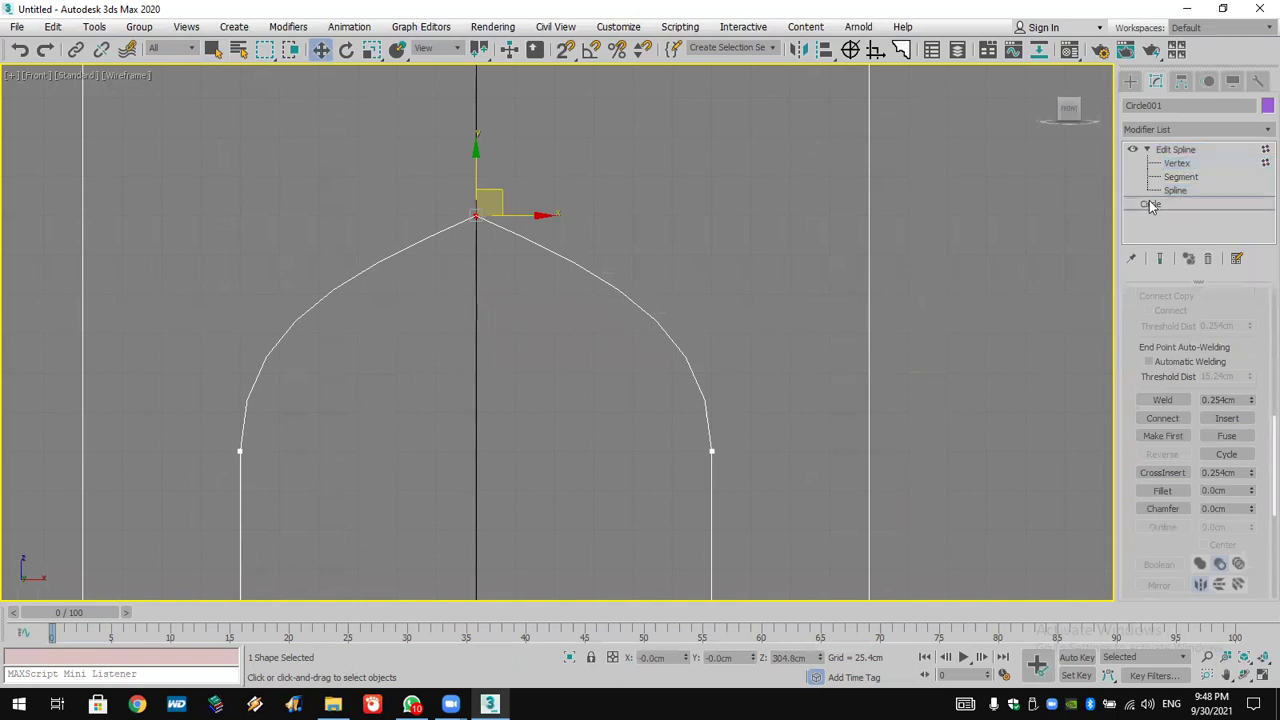
{"action": "left_click", "coordinate": [708, 398]}
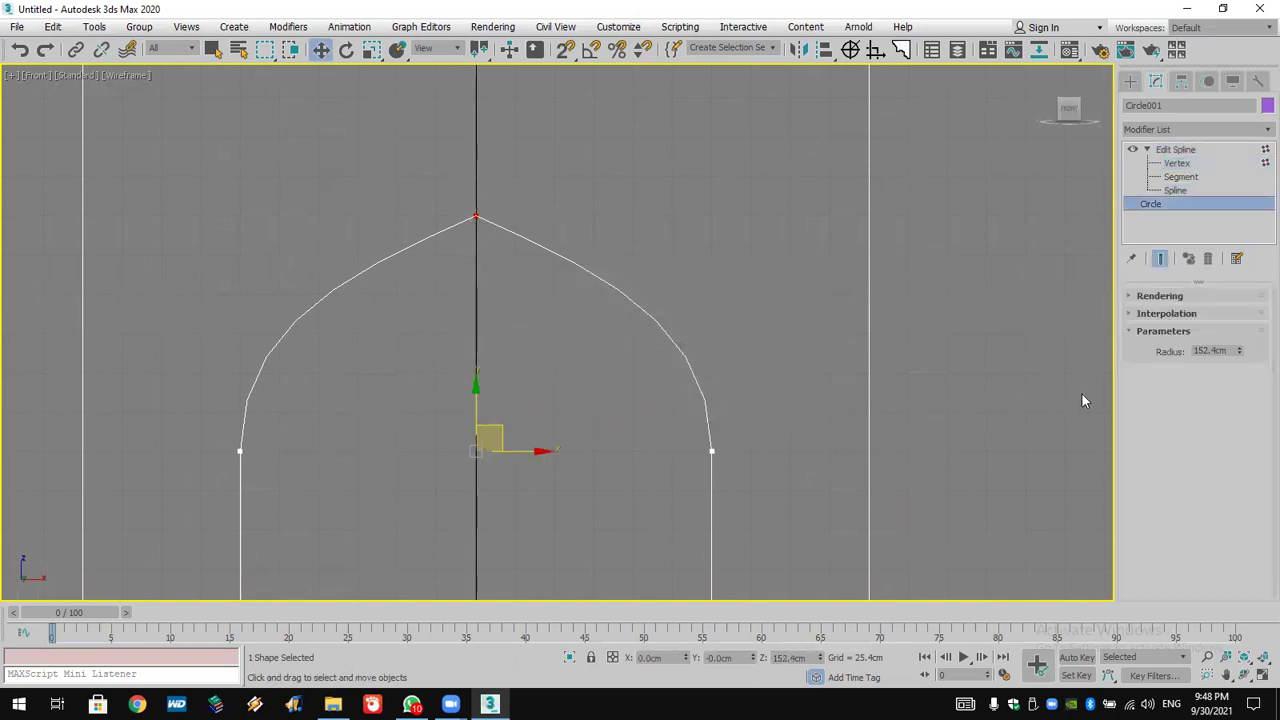
{"action": "left_click", "coordinate": [1166, 314]}
{"action": "left_click", "coordinate": [1205, 360]}
{"action": "left_click", "coordinate": [1176, 150]}
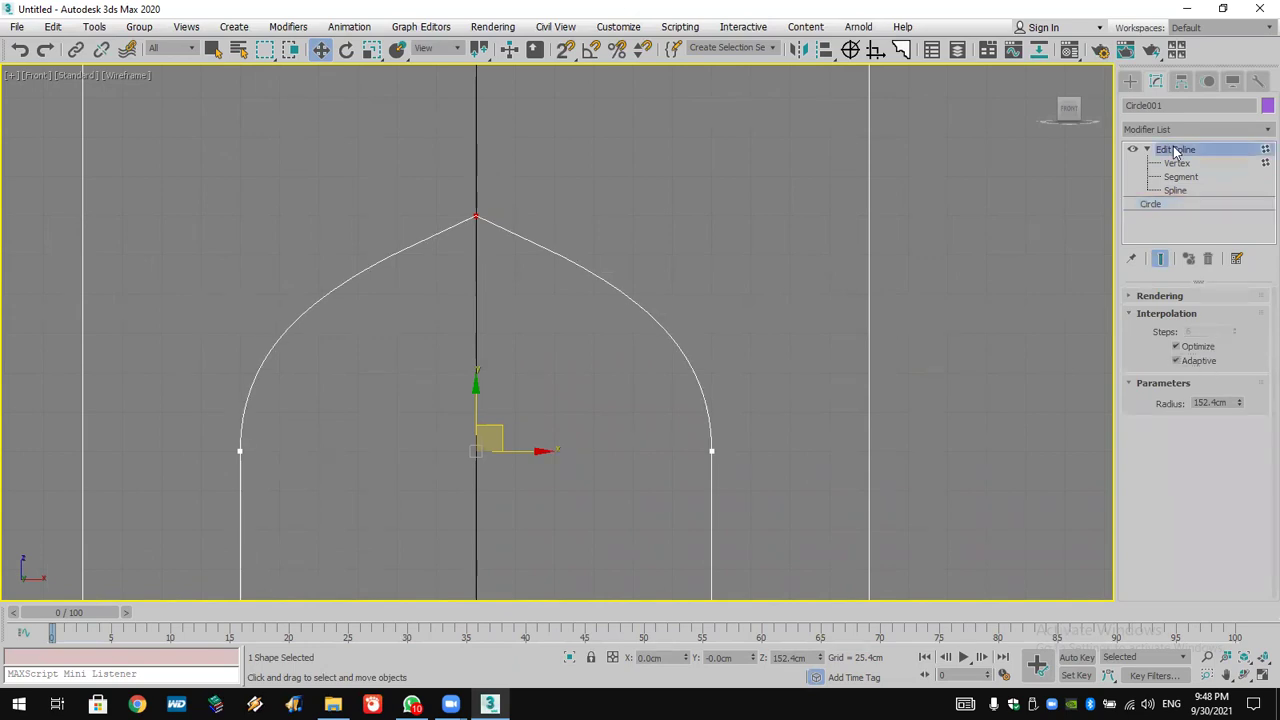
Select the four arch segments and copy them about 668 cm along the X axis, beside the wall profile.
{"action": "left_click", "coordinate": [1177, 163]}
{"action": "scroll", "coordinate": [760, 382], "scroll_direction": "down", "scroll_amount": 3}
{"action": "middle_click_drag", "start_coordinate": [563, 323], "coordinate": [517, 309]}
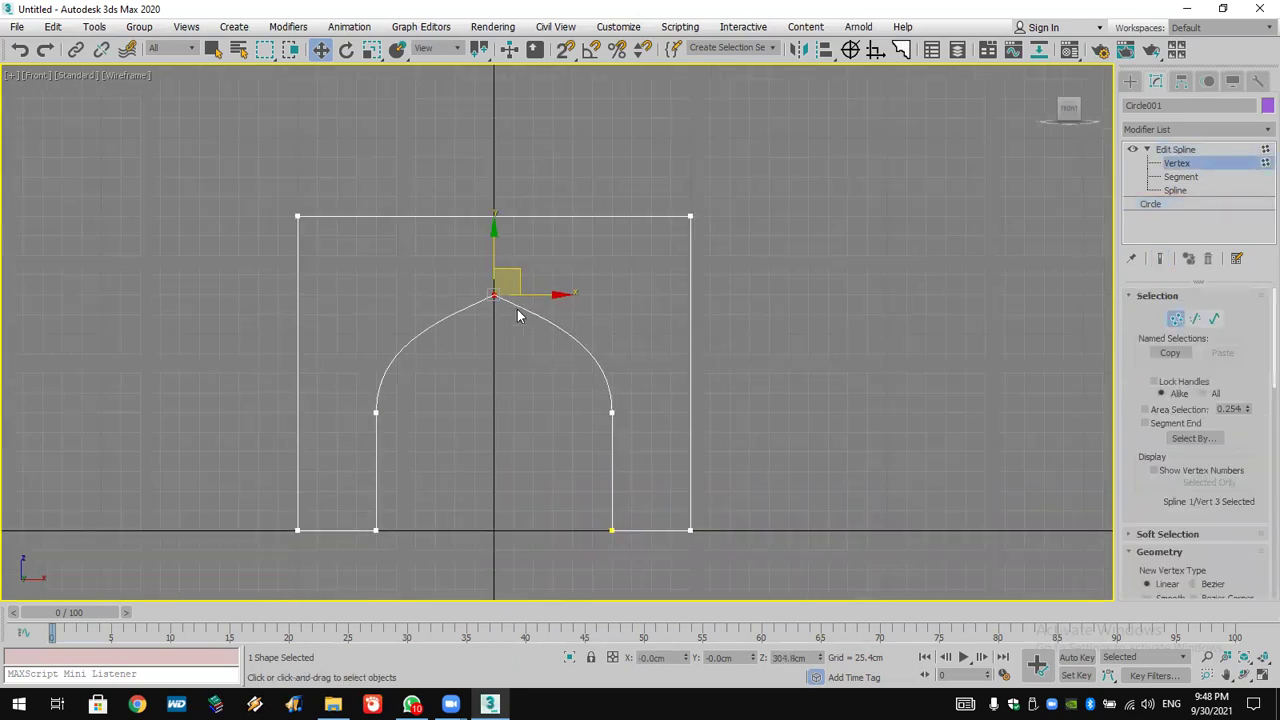
{"action": "left_click", "coordinate": [1205, 177]}
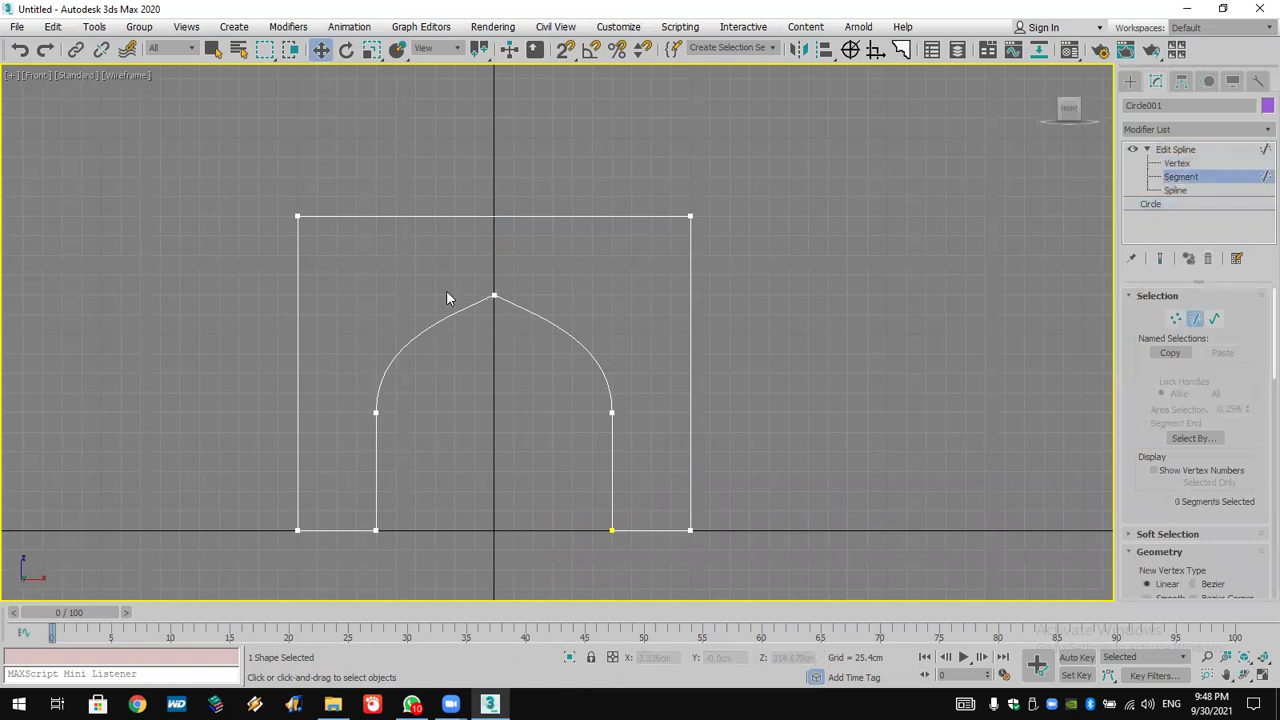
{"action": "left_click_drag", "start_coordinate": [627, 491], "coordinate": [641, 487]}
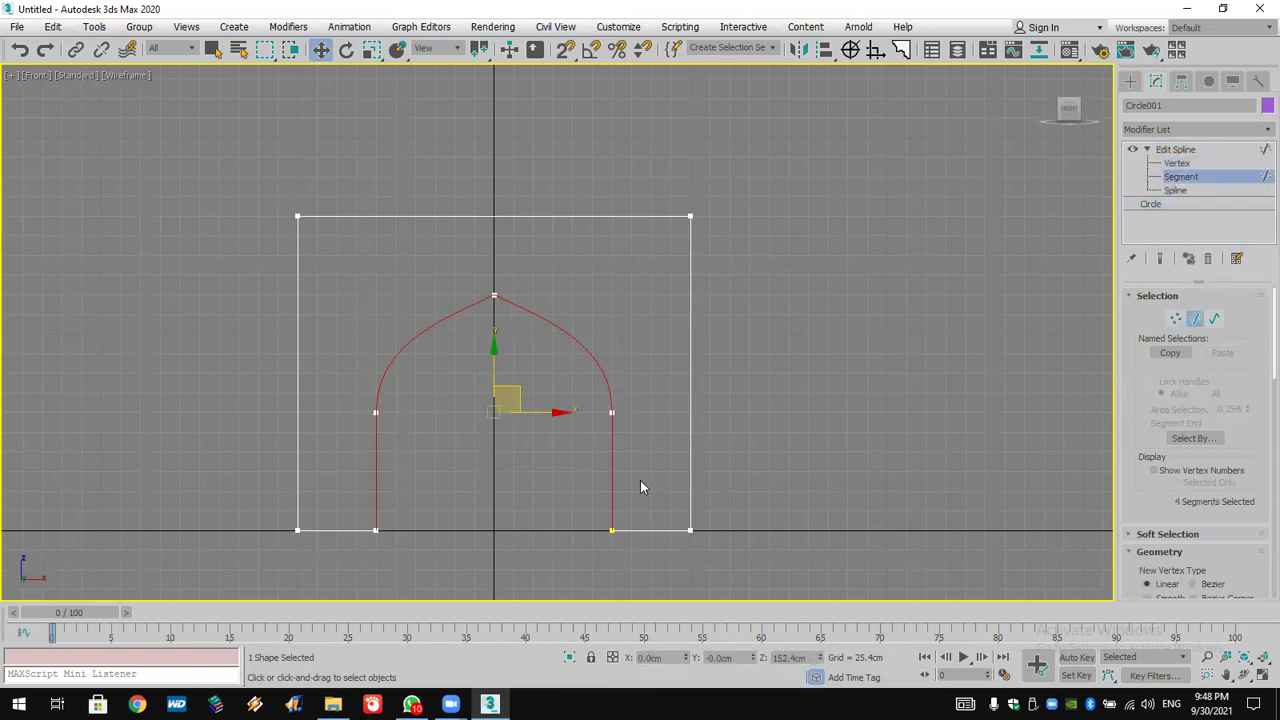
{"action": "left_click_drag", "start_coordinate": [533, 424], "coordinate": [1048, 416], "text": "shift"}
{"action": "middle_click_drag", "start_coordinate": [982, 395], "coordinate": [842, 323]}
Detach the copied arch spline into a separate shape and return to the whole wall profile.
{"action": "scroll", "coordinate": [1150, 485], "scroll_direction": "down", "scroll_amount": 5}
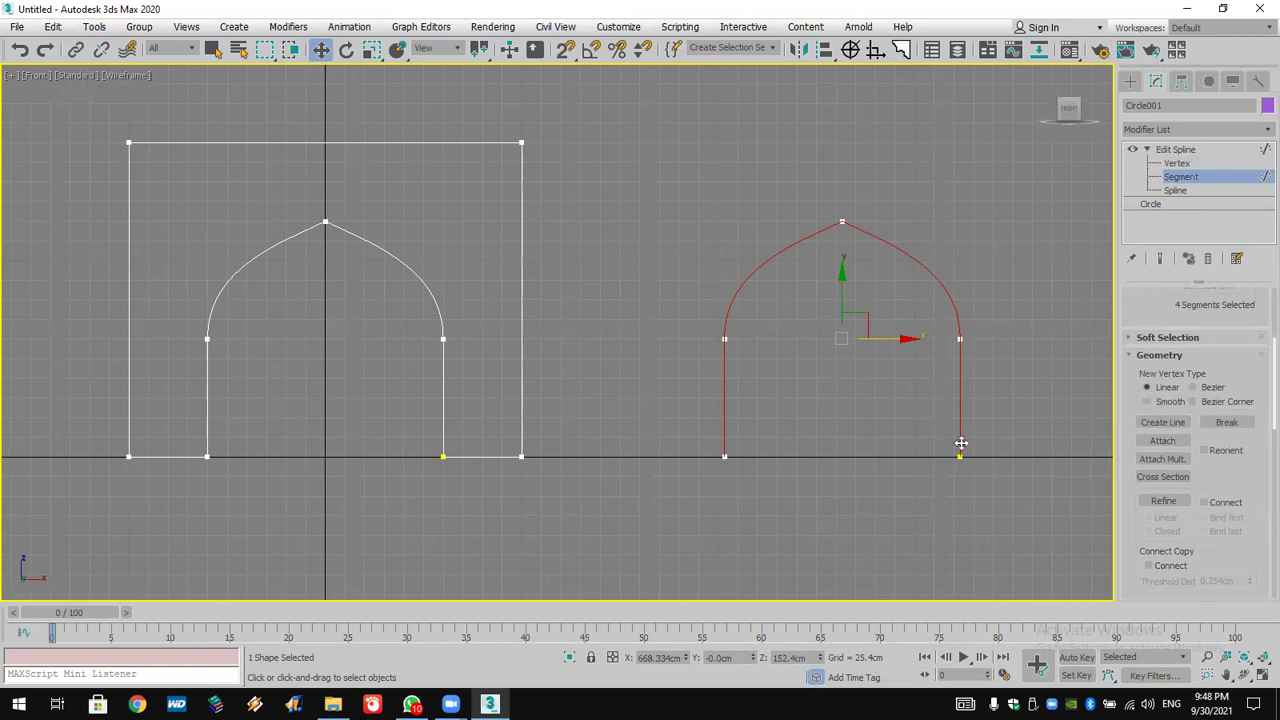
{"action": "left_click", "coordinate": [1176, 190]}
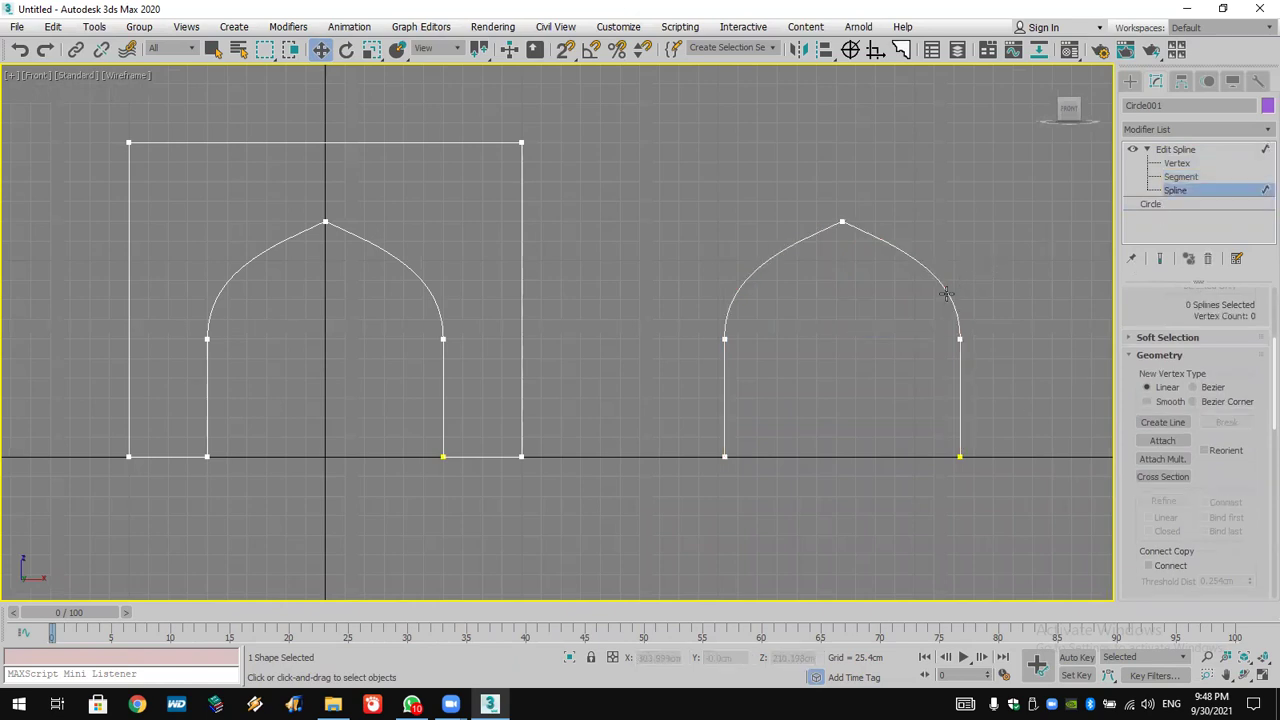
{"action": "left_click", "coordinate": [946, 293]}
{"action": "scroll", "coordinate": [1200, 480], "scroll_direction": "down", "scroll_amount": 5}
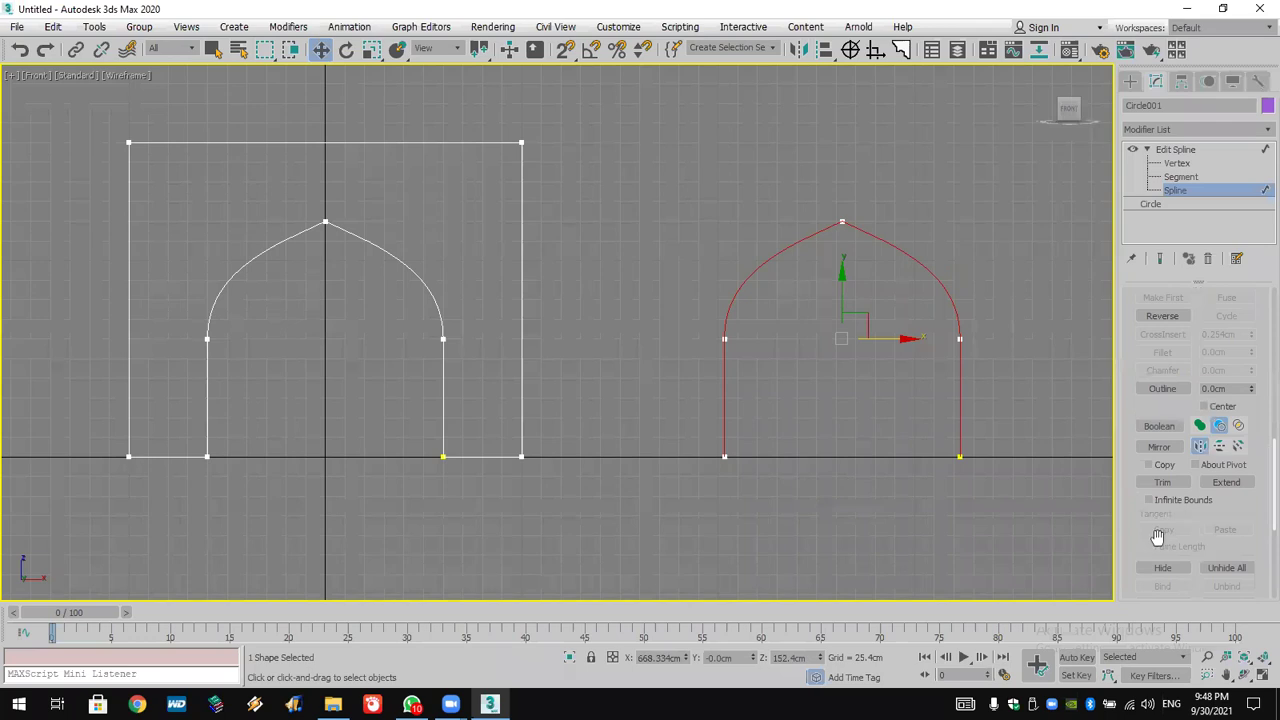
{"action": "scroll", "coordinate": [1157, 537], "scroll_direction": "down", "scroll_amount": 3}
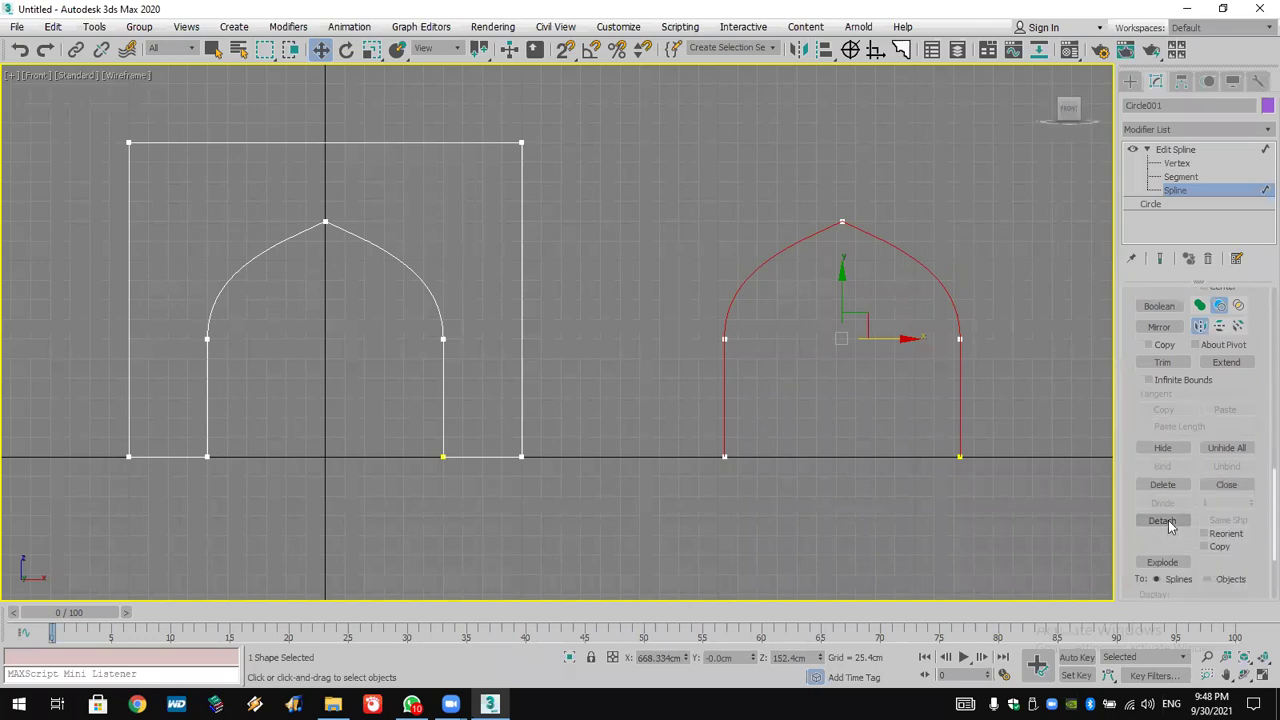
{"action": "left_click", "coordinate": [1165, 520]}
{"action": "left_click", "coordinate": [157, 91]}
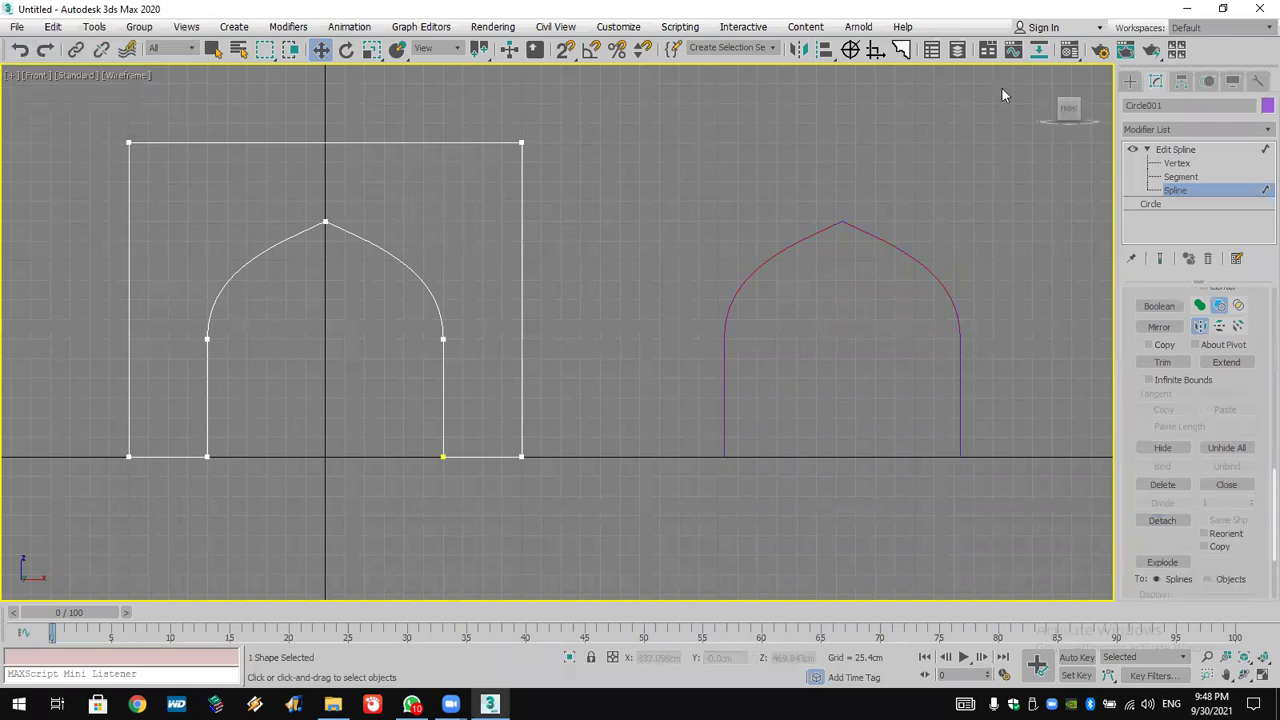
{"action": "left_click", "coordinate": [1217, 151]}
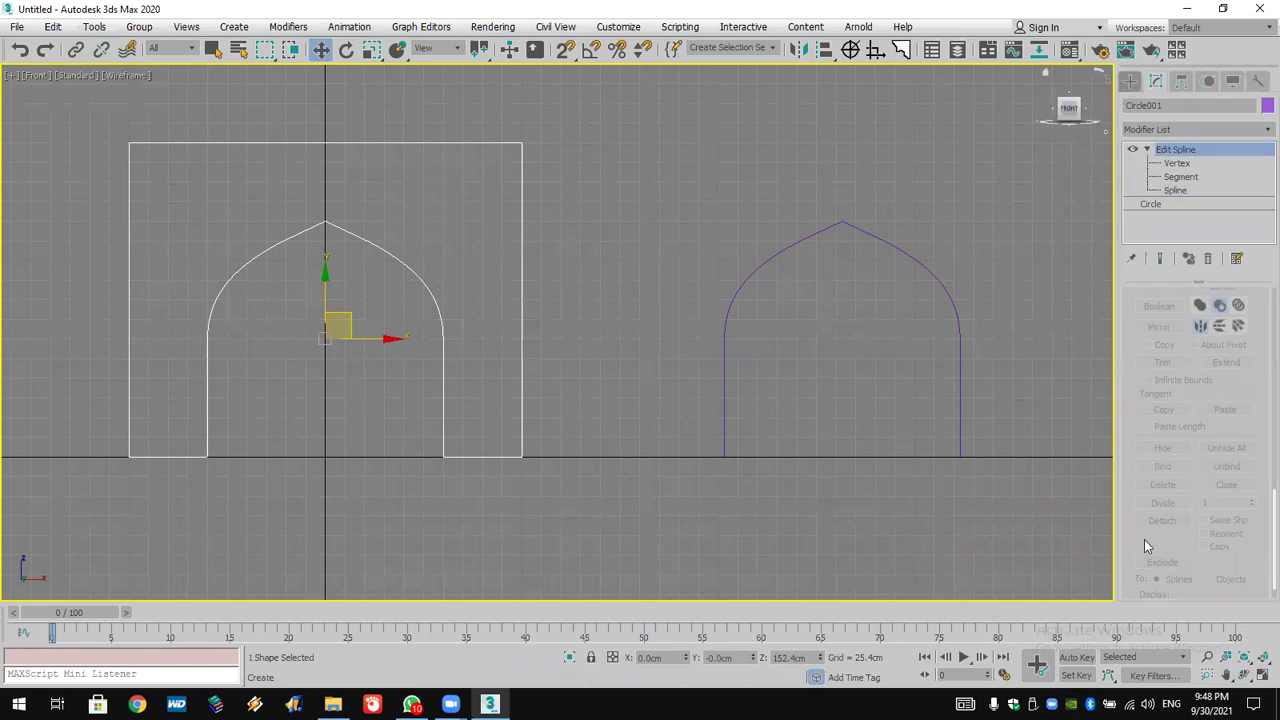
Apply an Extrude modifier to the wall profile with an amount of 101.6 cm, using the four-viewport layout.
{"action": "left_click", "coordinate": [1261, 657]}
{"action": "key", "text": "z"}
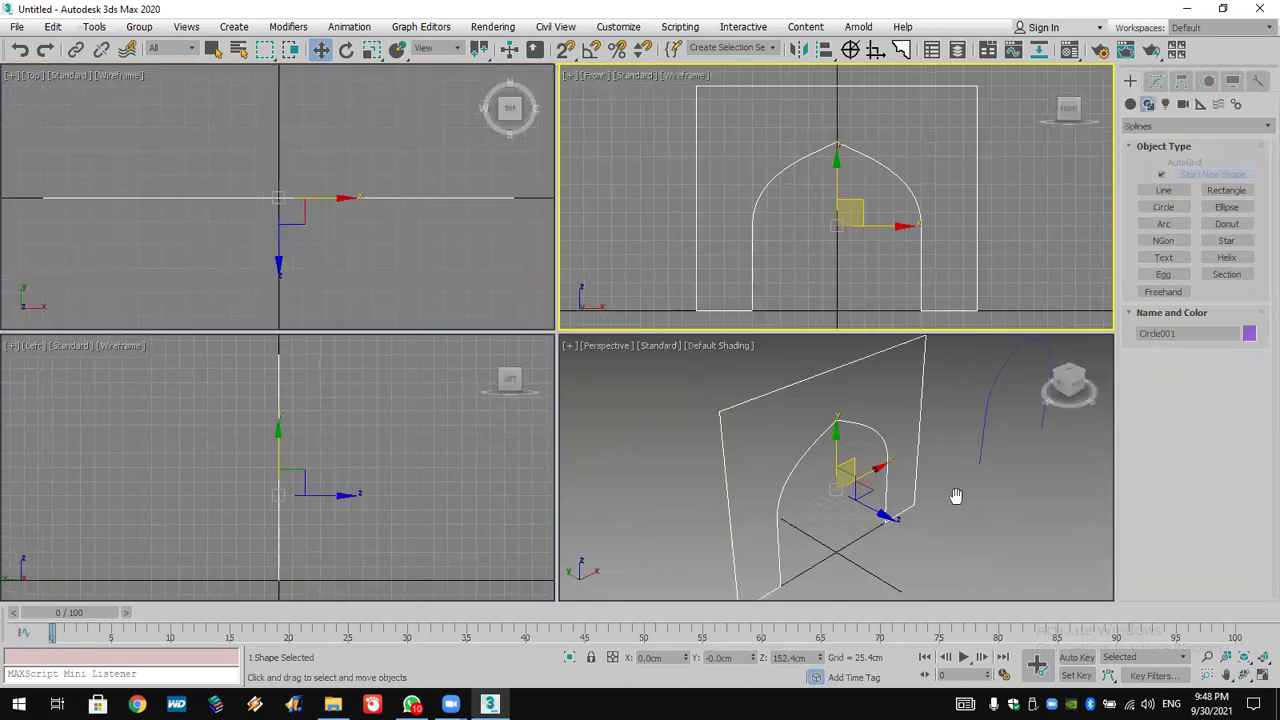
{"action": "left_click", "coordinate": [905, 515]}
{"action": "left_click", "coordinate": [1156, 81]}
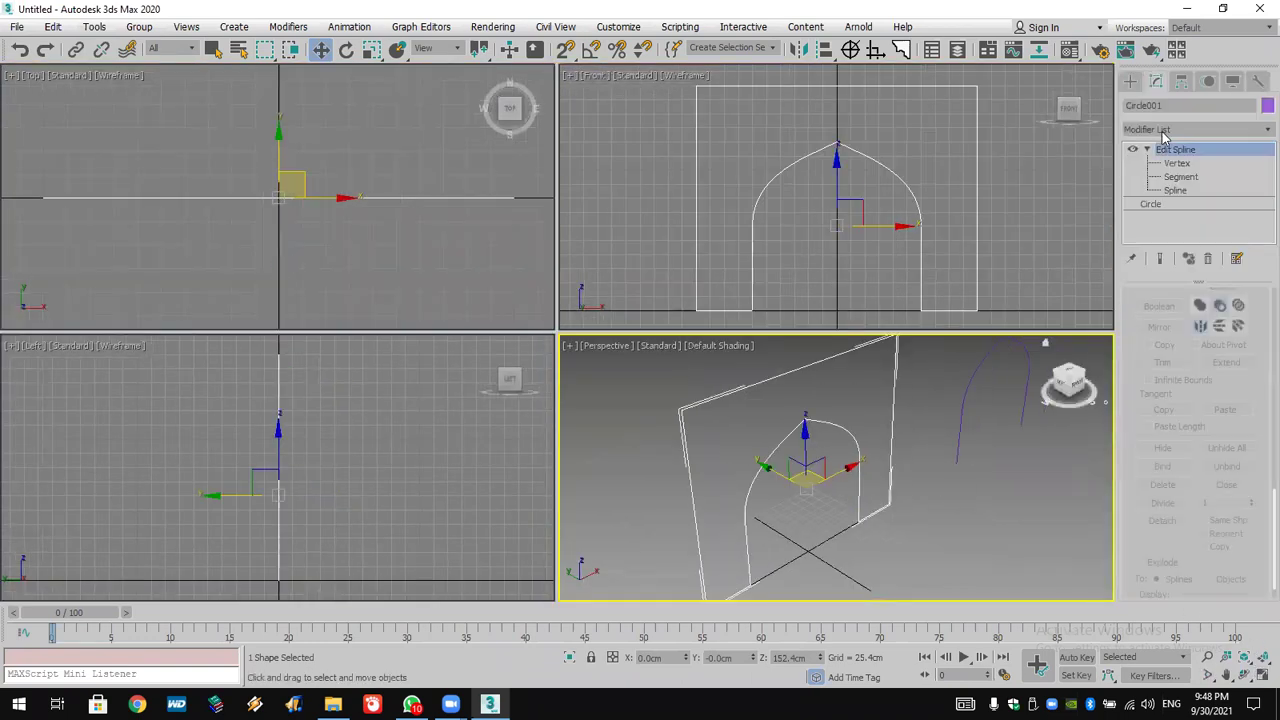
{"action": "left_click", "coordinate": [1163, 130]}
{"action": "scroll", "coordinate": [1170, 180], "scroll_direction": "down", "scroll_amount": 5}
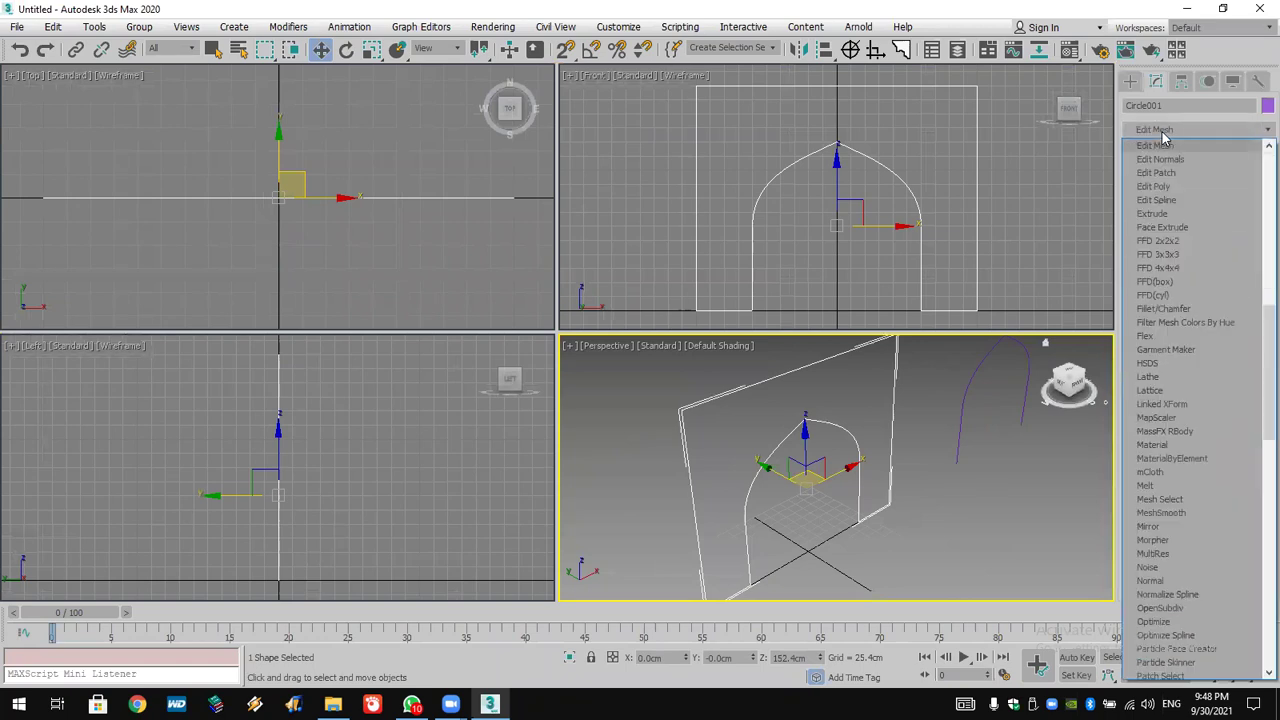
{"action": "left_click", "coordinate": [1178, 216]}
{"action": "left_click_drag", "start_coordinate": [1241, 317], "coordinate": [1250, 258]}
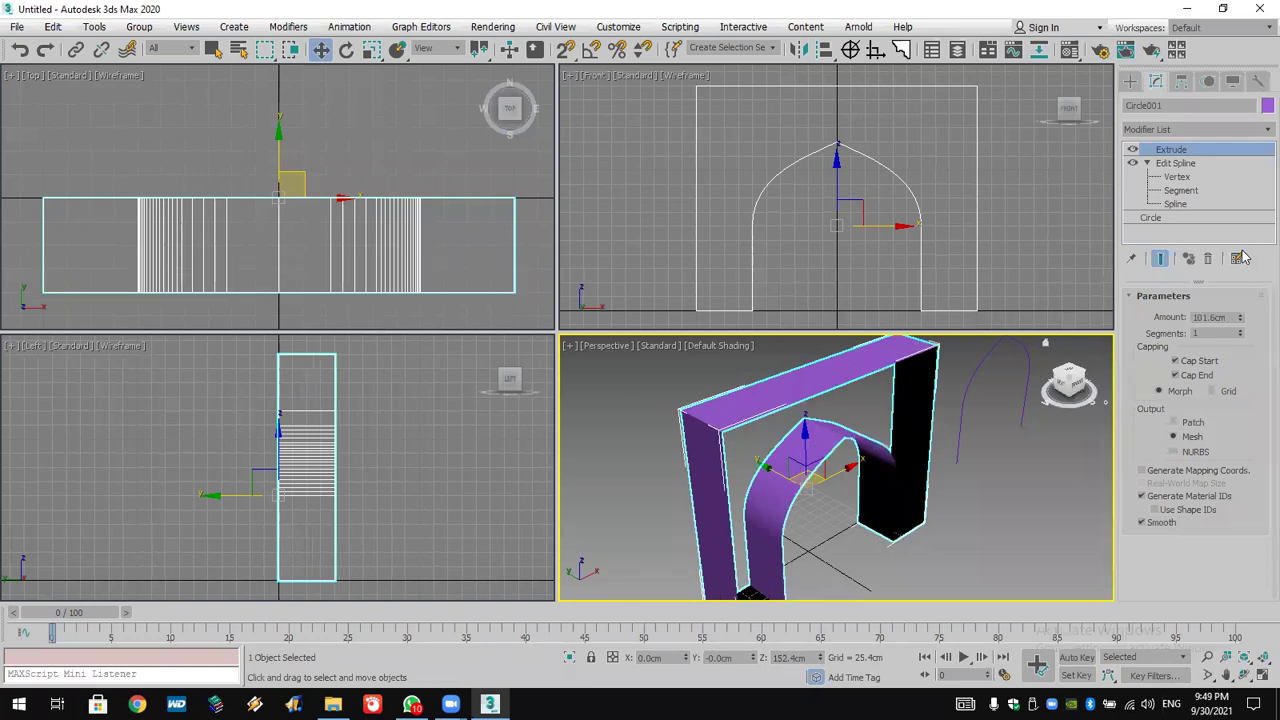
{"action": "middle_click_drag", "start_coordinate": [775, 430], "coordinate": [787, 456], "text": "alt"}
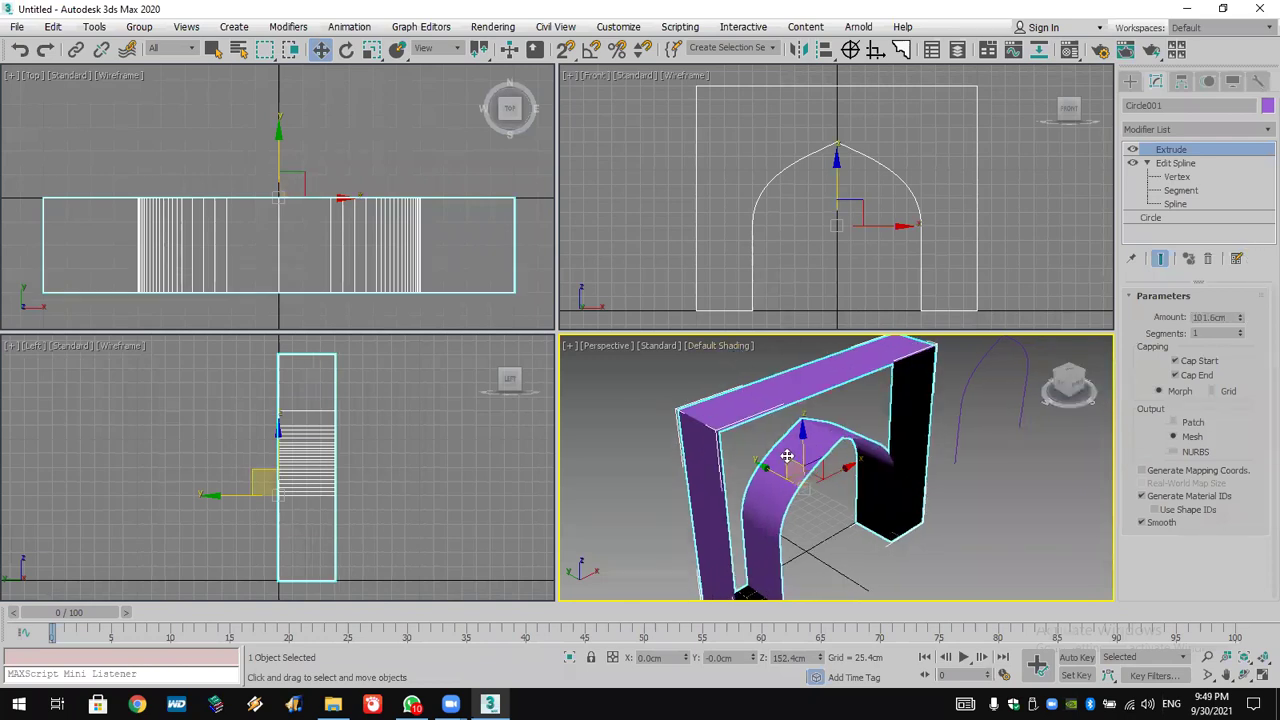
Weld all vertices of the wall profile at the Edit Spline level and set the Extrude amount to 222.25 cm.
{"action": "left_click", "coordinate": [1177, 176]}
{"action": "scroll", "coordinate": [765, 195], "scroll_direction": "down", "scroll_amount": 2}
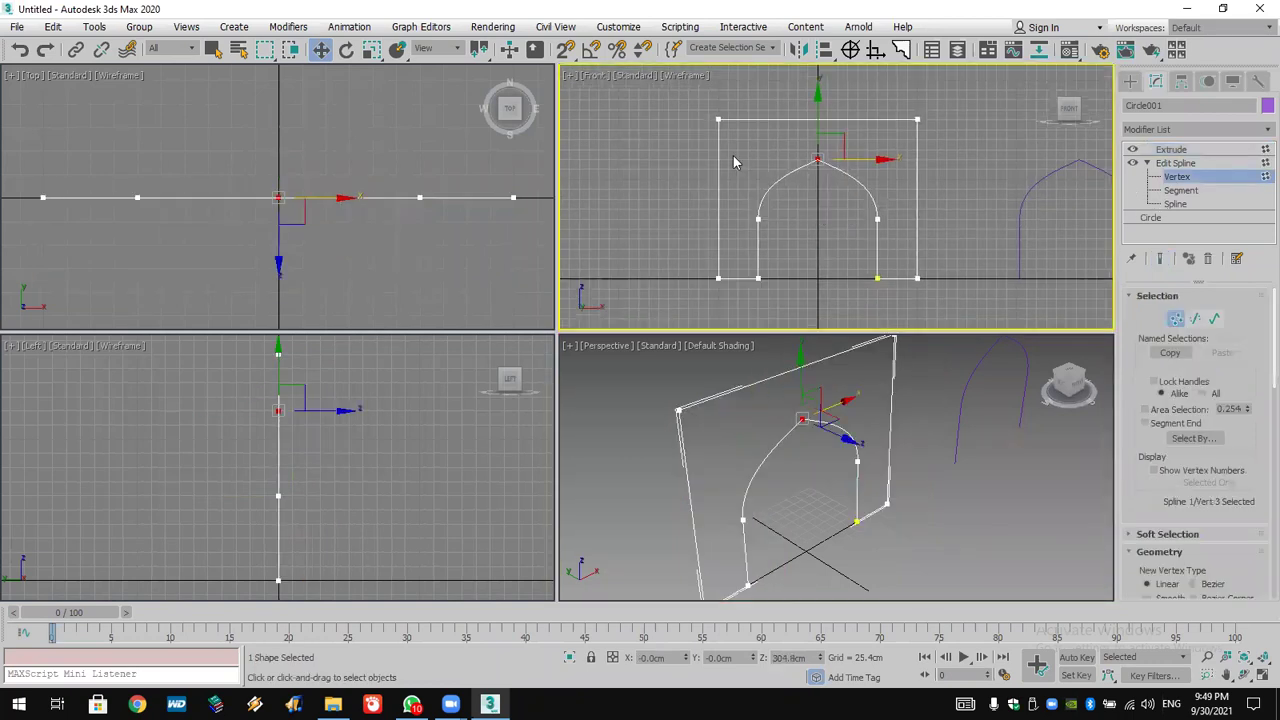
{"action": "key", "text": "ctrl+a"}
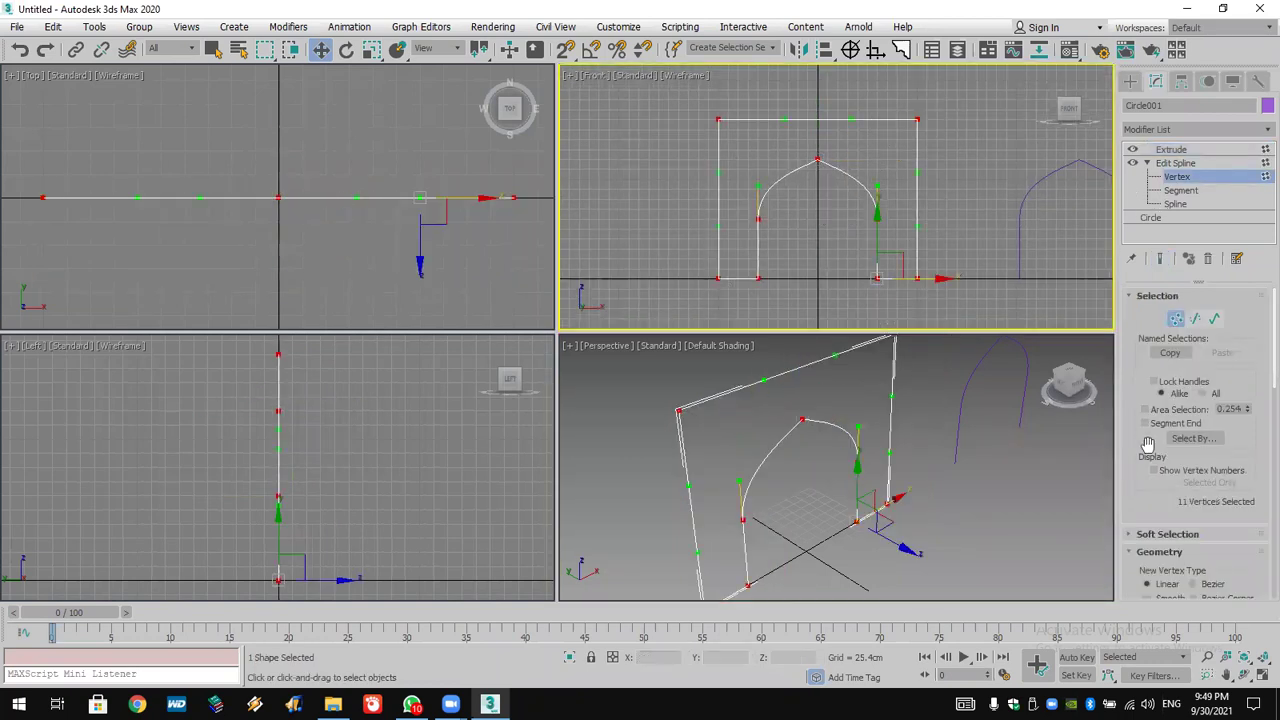
{"action": "scroll", "coordinate": [1160, 490], "scroll_direction": "down", "scroll_amount": 4}
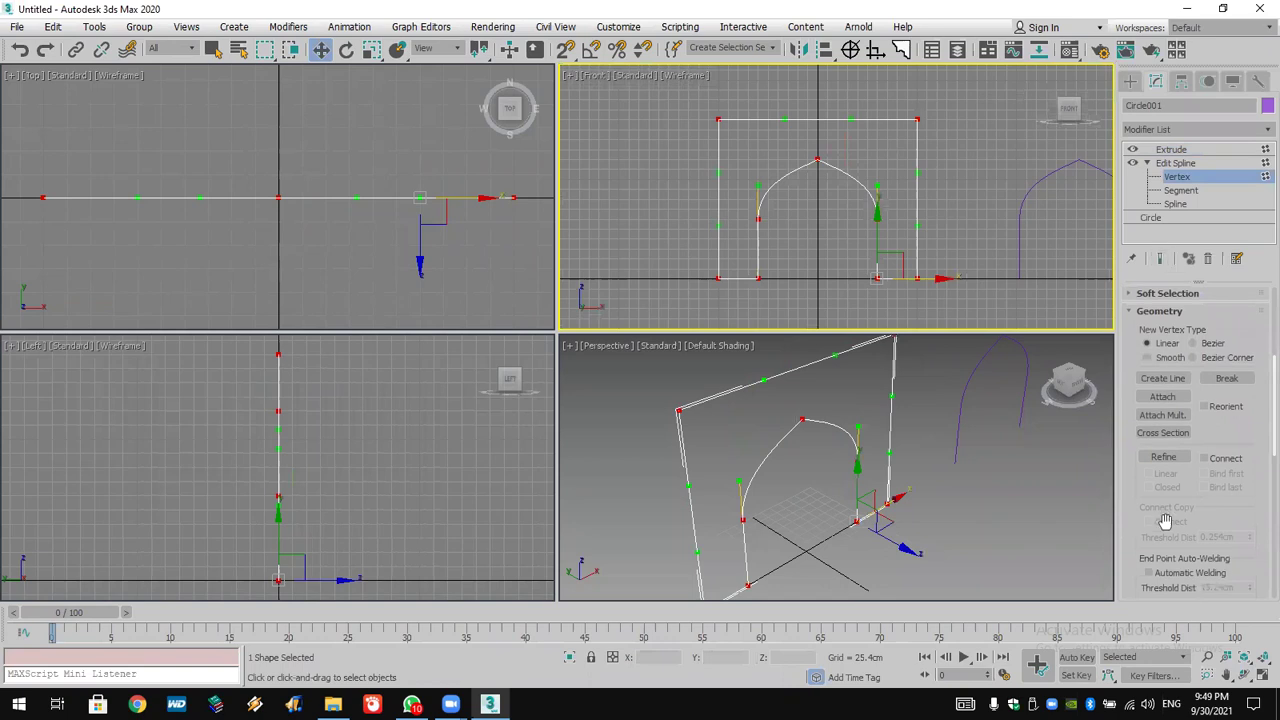
{"action": "scroll", "coordinate": [1168, 522], "scroll_direction": "down", "scroll_amount": 1}
{"action": "scroll", "coordinate": [1178, 498], "scroll_direction": "down", "scroll_amount": 1}
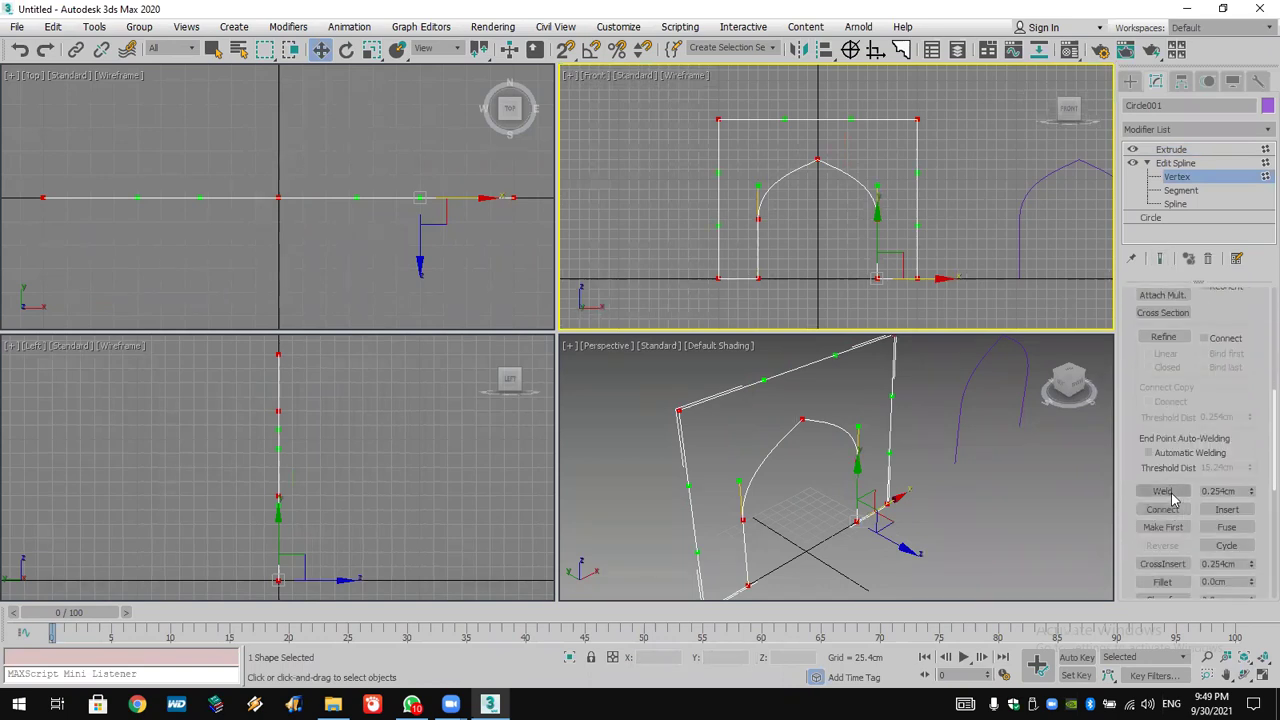
{"action": "left_click", "coordinate": [1170, 494]}
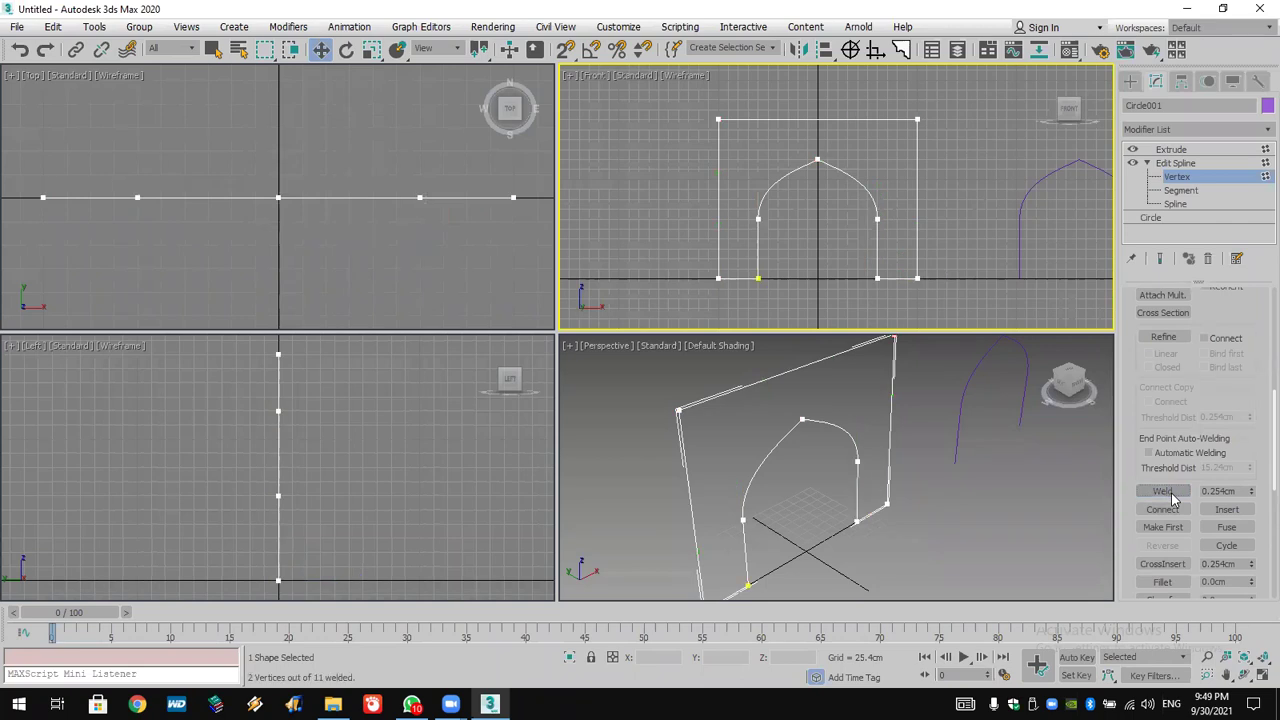
{"action": "left_click", "coordinate": [1172, 150]}
{"action": "left_click_drag", "start_coordinate": [1240, 318], "coordinate": [1252, 283]}
Select the detached arch and outline its spline inward to form a thin frame, undoing the first outline attempt.
{"action": "left_click", "coordinate": [1020, 357]}
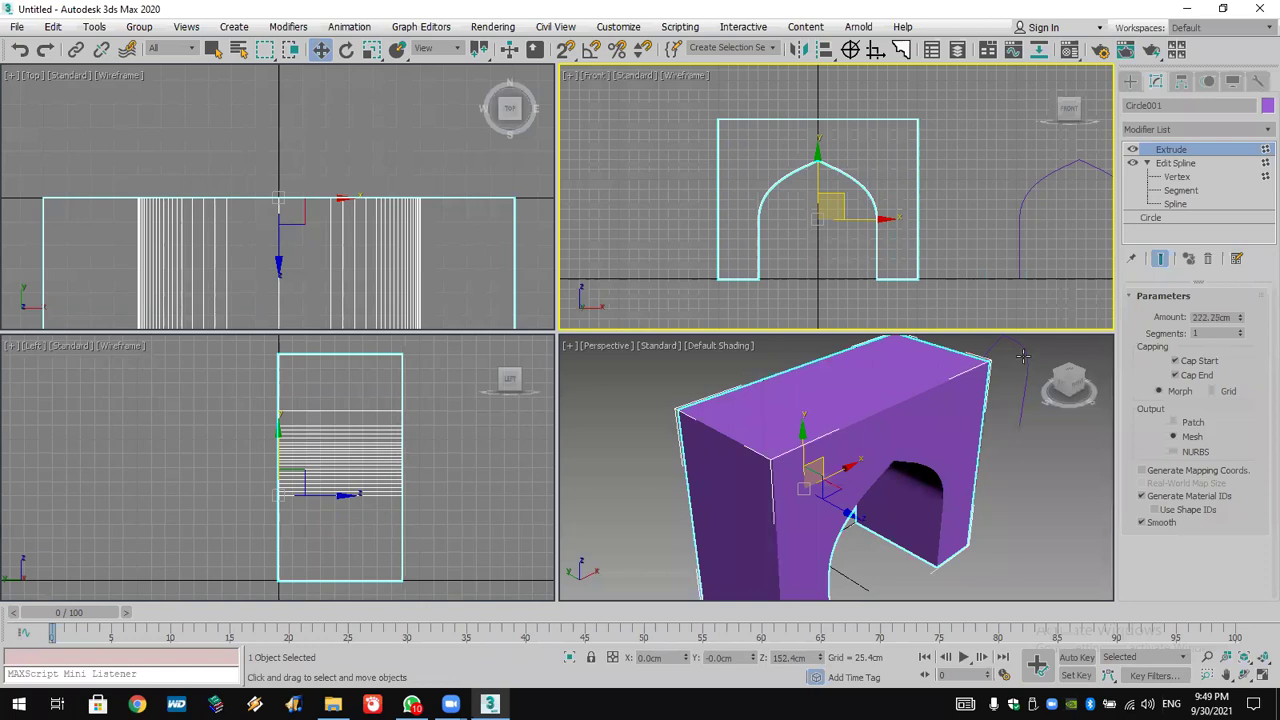
{"action": "key", "text": "z"}
{"action": "left_click", "coordinate": [1131, 149]}
{"action": "left_click", "coordinate": [1162, 163]}
{"action": "left_click", "coordinate": [1160, 190]}
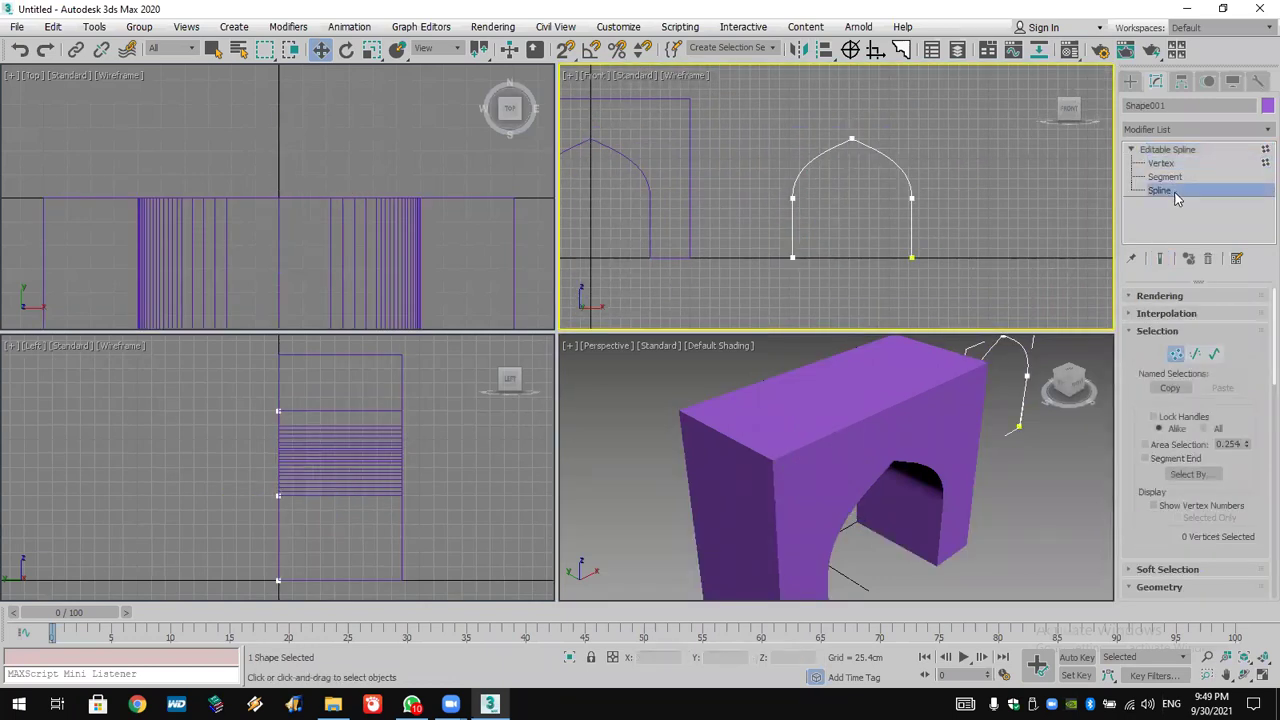
{"action": "scroll", "coordinate": [1155, 472], "scroll_direction": "down", "scroll_amount": 5}
{"action": "scroll", "coordinate": [1155, 475], "scroll_direction": "down", "scroll_amount": 2}
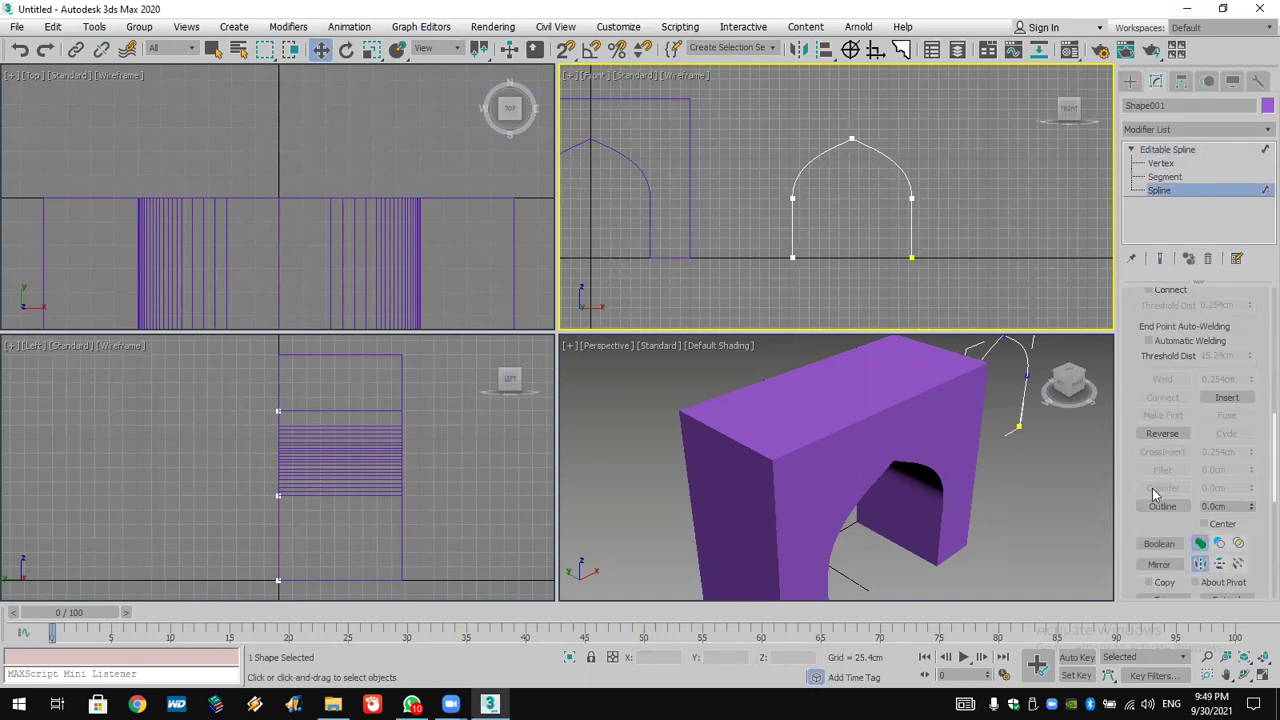
{"action": "left_click", "coordinate": [1162, 506]}
{"action": "scroll", "coordinate": [925, 194], "scroll_direction": "up", "scroll_amount": 4}
{"action": "left_click_drag", "start_coordinate": [899, 197], "coordinate": [898, 204]}
{"action": "key", "text": "ctrl+z"}
{"action": "left_click_drag", "start_coordinate": [900, 198], "coordinate": [927, 178]}
Apply an Extrude modifier of 222.25 cm to the outlined arch frame and change its object color to white.
{"action": "left_click", "coordinate": [1184, 129]}
{"action": "scroll", "coordinate": [1182, 140], "scroll_direction": "down", "scroll_amount": 5}
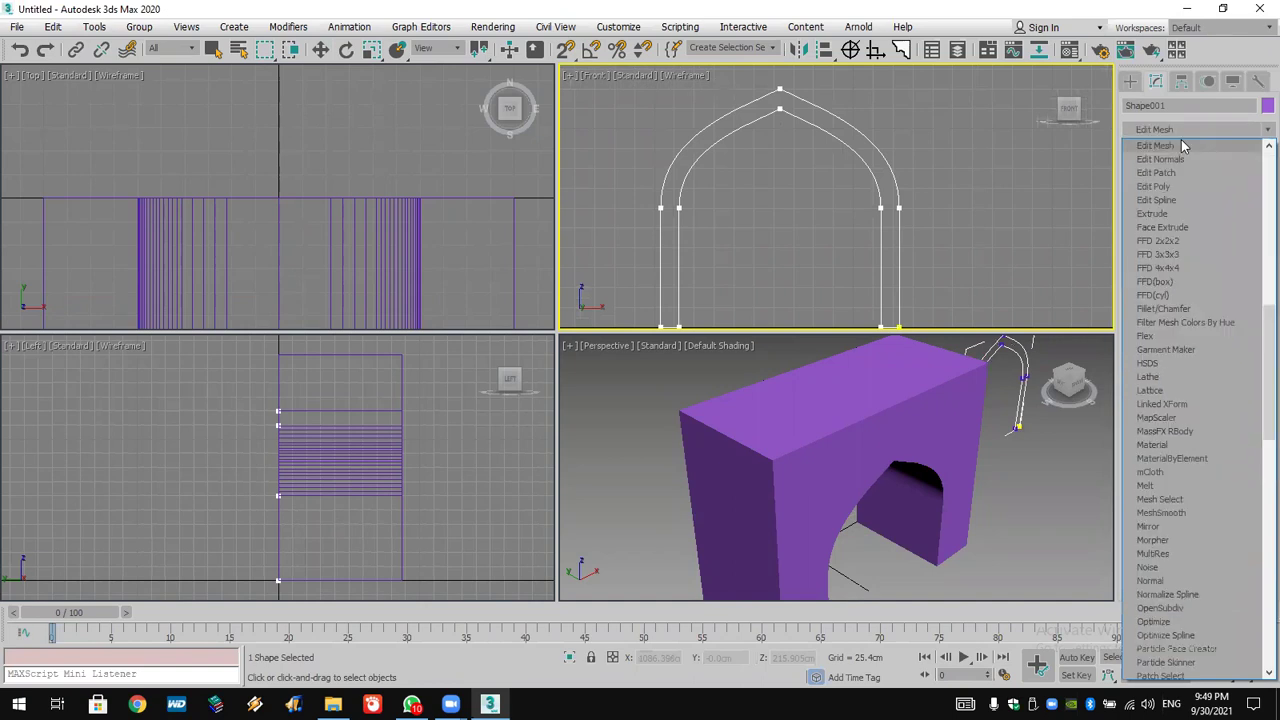
{"action": "left_click", "coordinate": [1180, 208]}
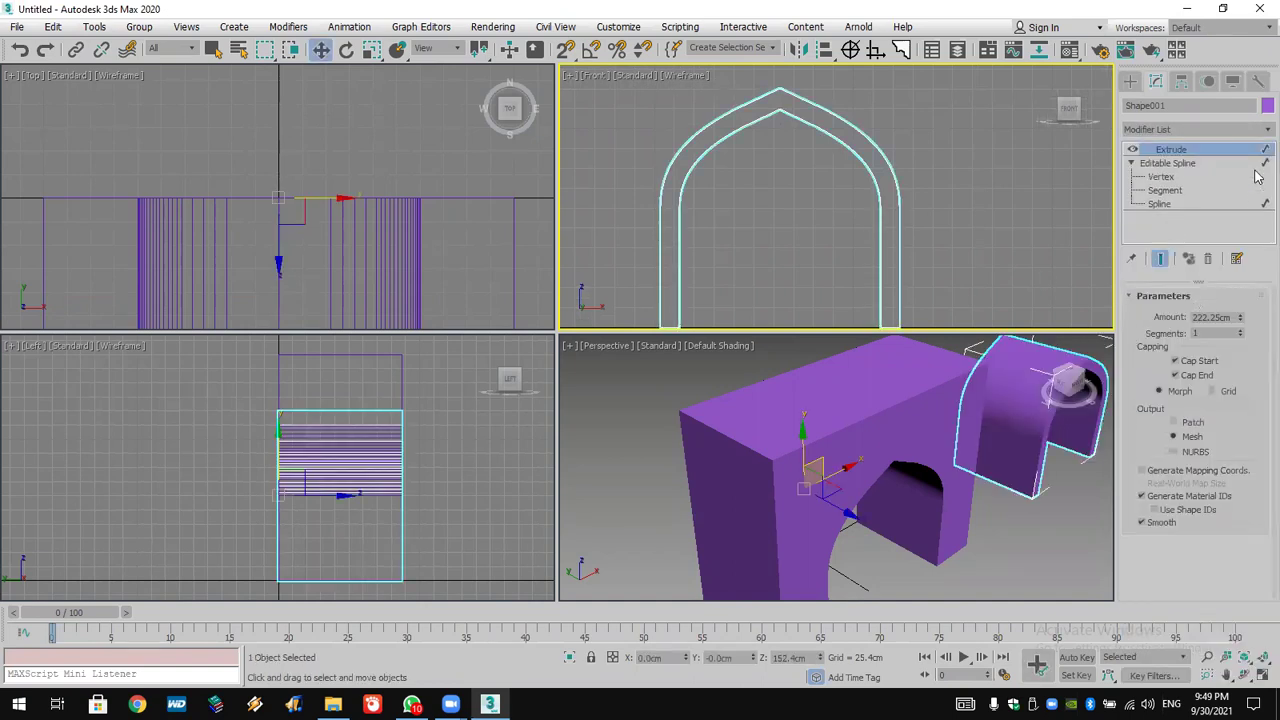
{"action": "left_click", "coordinate": [1267, 105]}
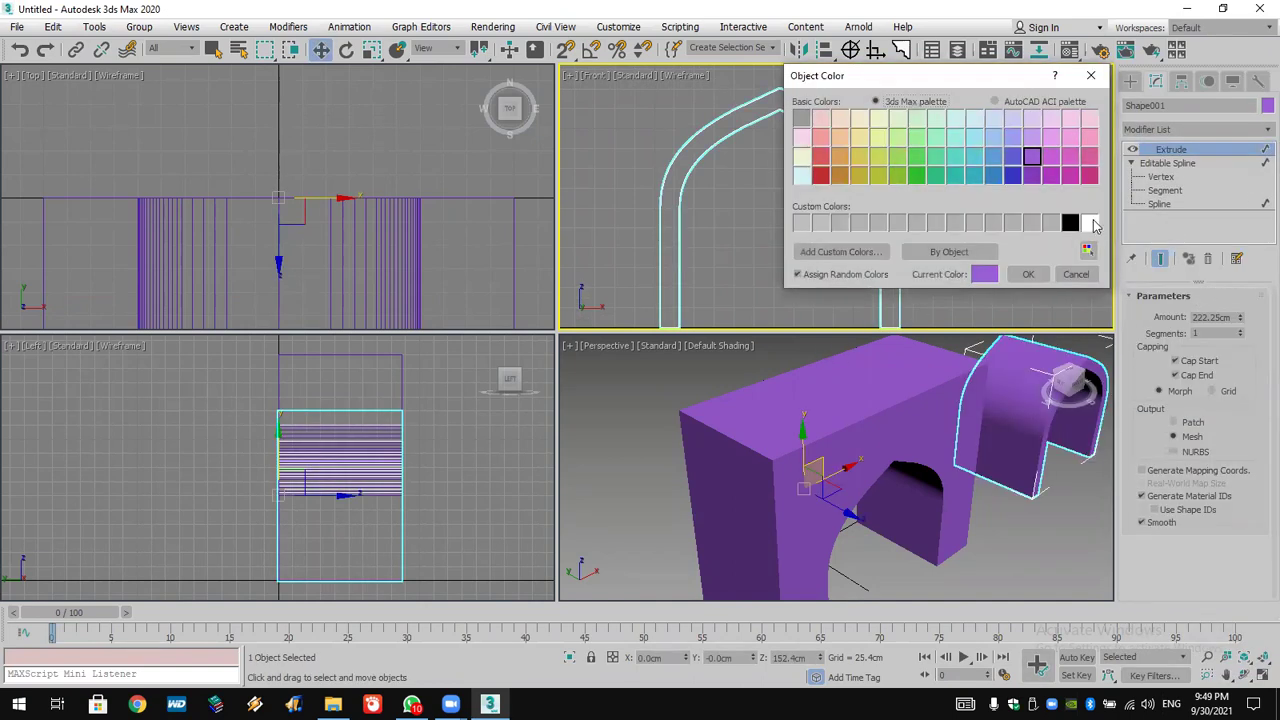
{"action": "left_click", "coordinate": [1090, 223]}
{"action": "left_click", "coordinate": [1028, 274]}
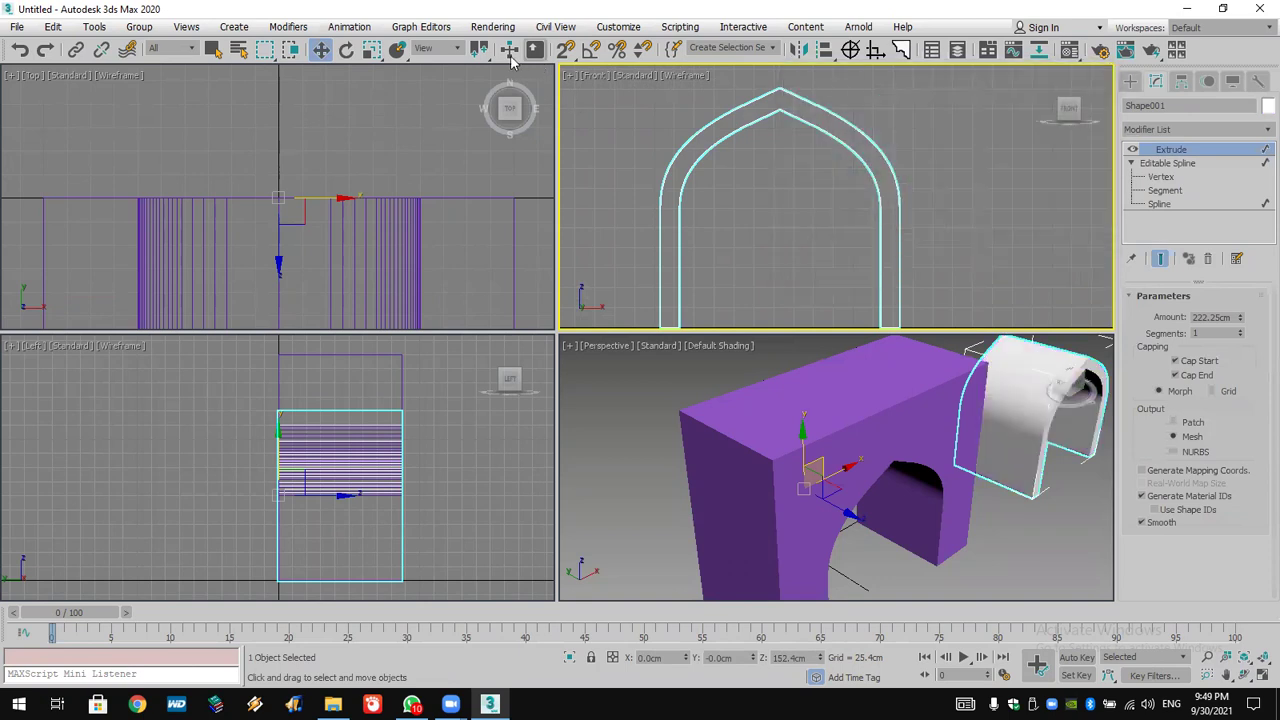
With grid point and vertex snapping on, move the white frame so its apex meets the peak of the wall's arch opening.
{"action": "left_click", "coordinate": [568, 55]}
{"action": "right_click", "coordinate": [566, 52]}
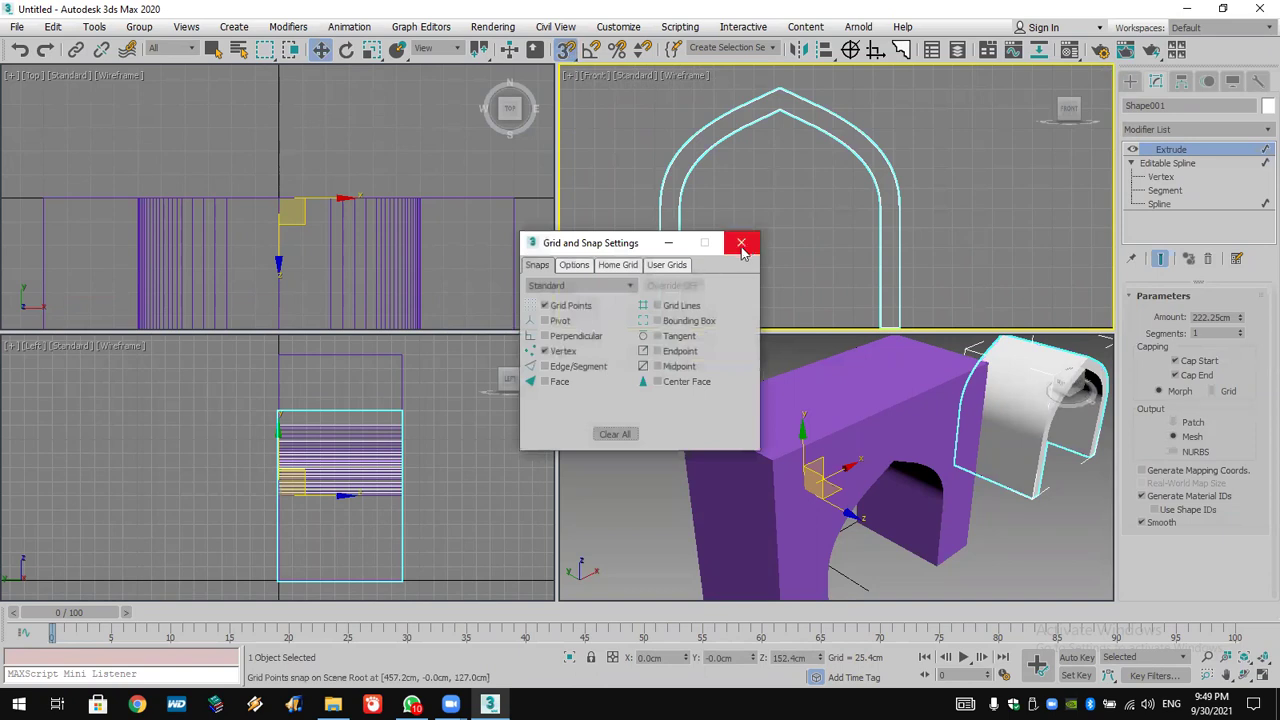
{"action": "left_click", "coordinate": [668, 243]}
{"action": "scroll", "coordinate": [886, 192], "scroll_direction": "down", "scroll_amount": 4}
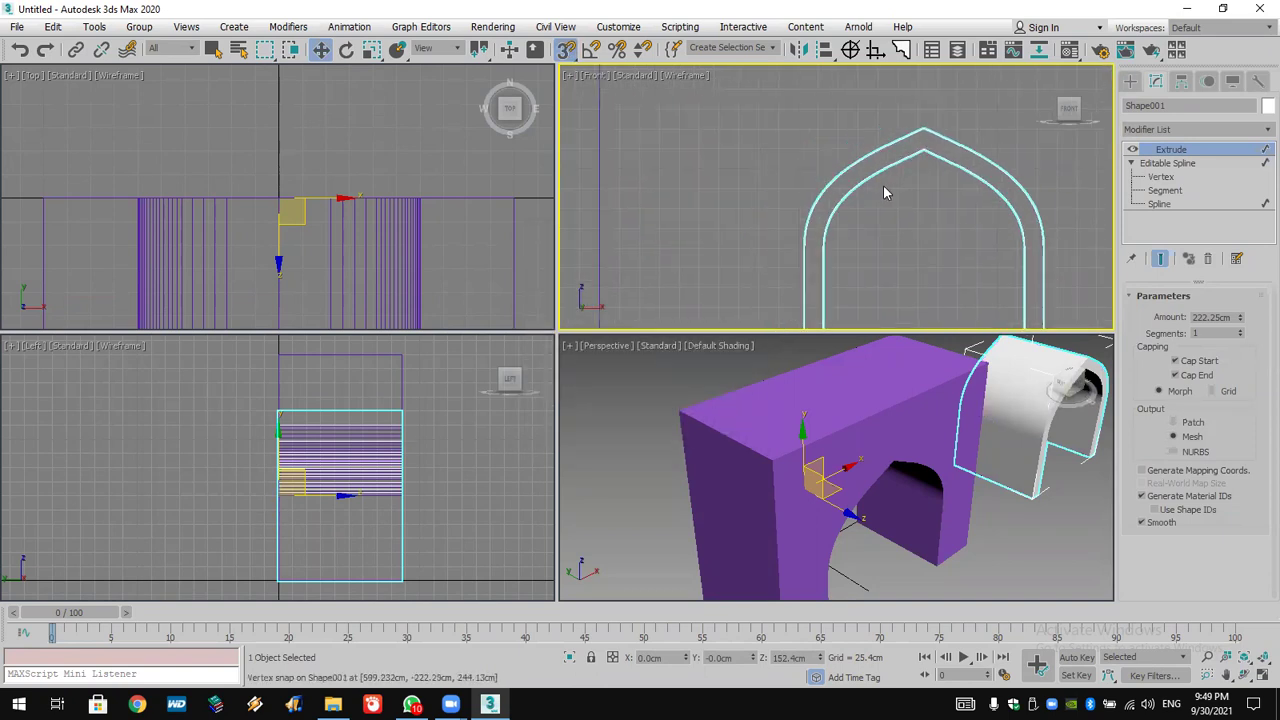
{"action": "scroll", "coordinate": [950, 196], "scroll_direction": "up", "scroll_amount": 2}
{"action": "left_click_drag", "start_coordinate": [977, 184], "coordinate": [793, 186]}
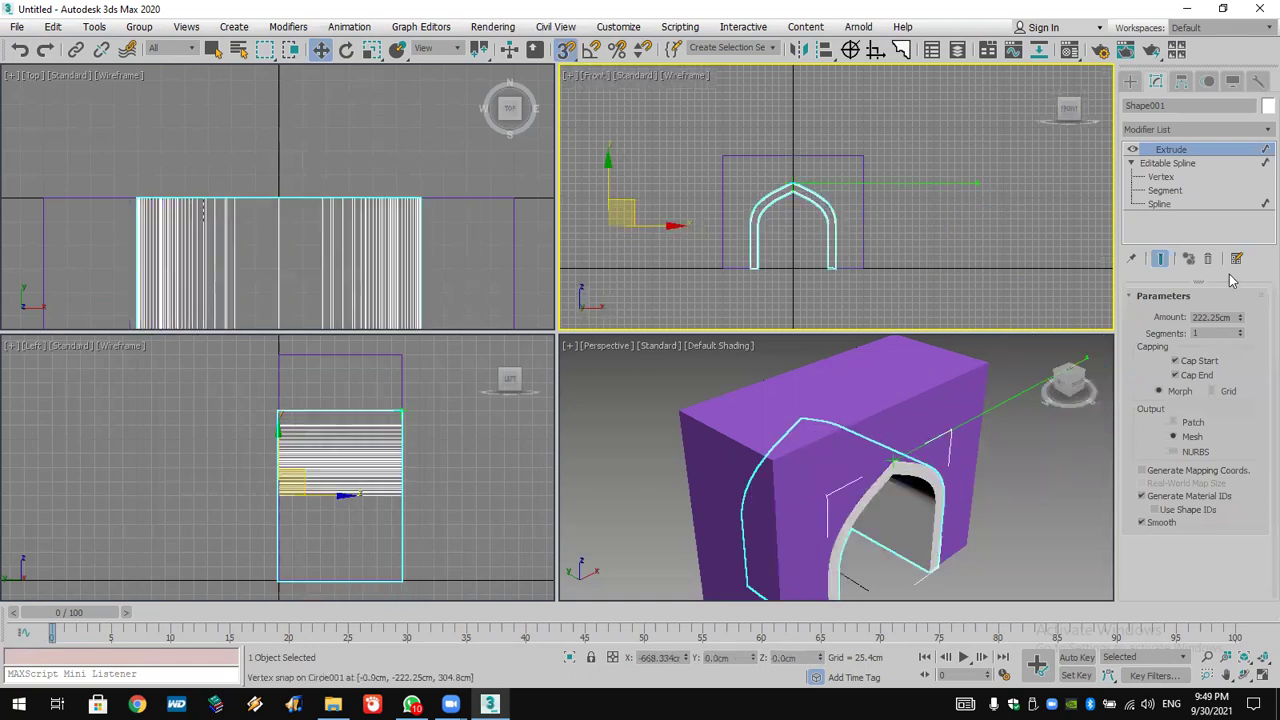
Increase the frame's Extrude amount slightly so it protrudes past the wall's front face.
{"action": "left_click_drag", "start_coordinate": [1240, 318], "coordinate": [1240, 302]}
{"action": "left_click", "coordinate": [1094, 488]}
{"action": "middle_click_drag", "start_coordinate": [1009, 447], "coordinate": [986, 423], "text": "alt"}
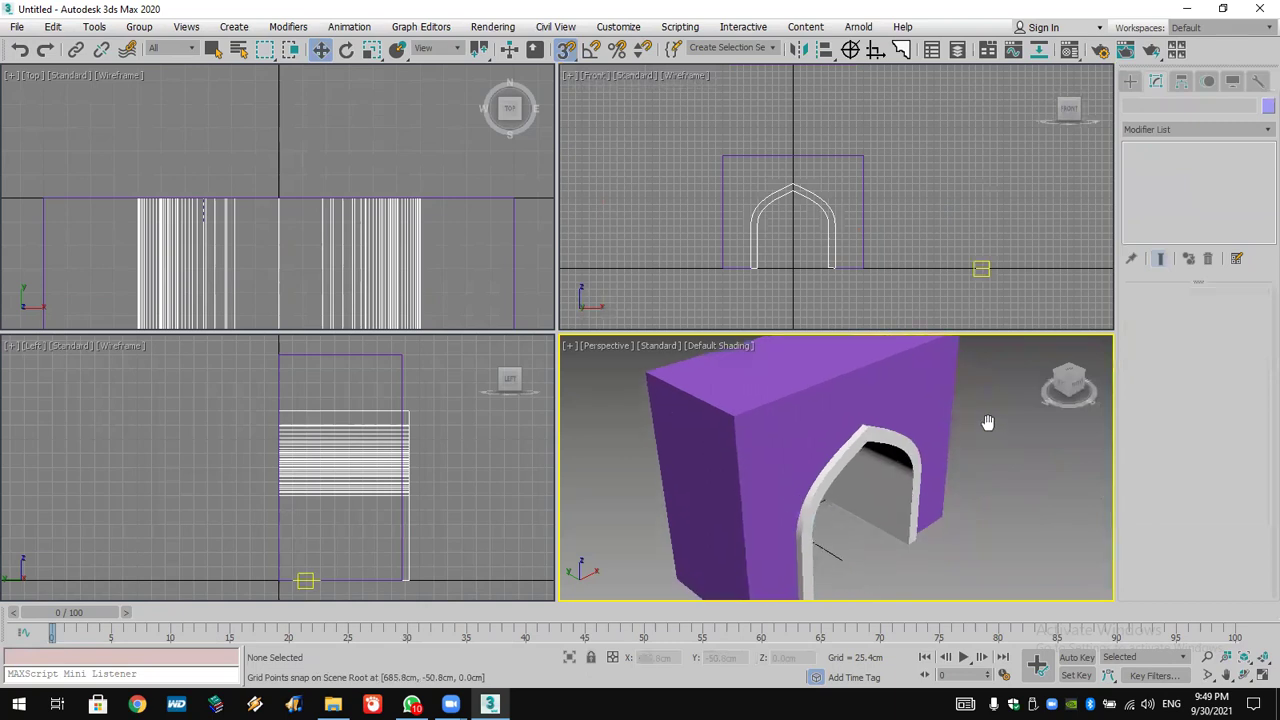
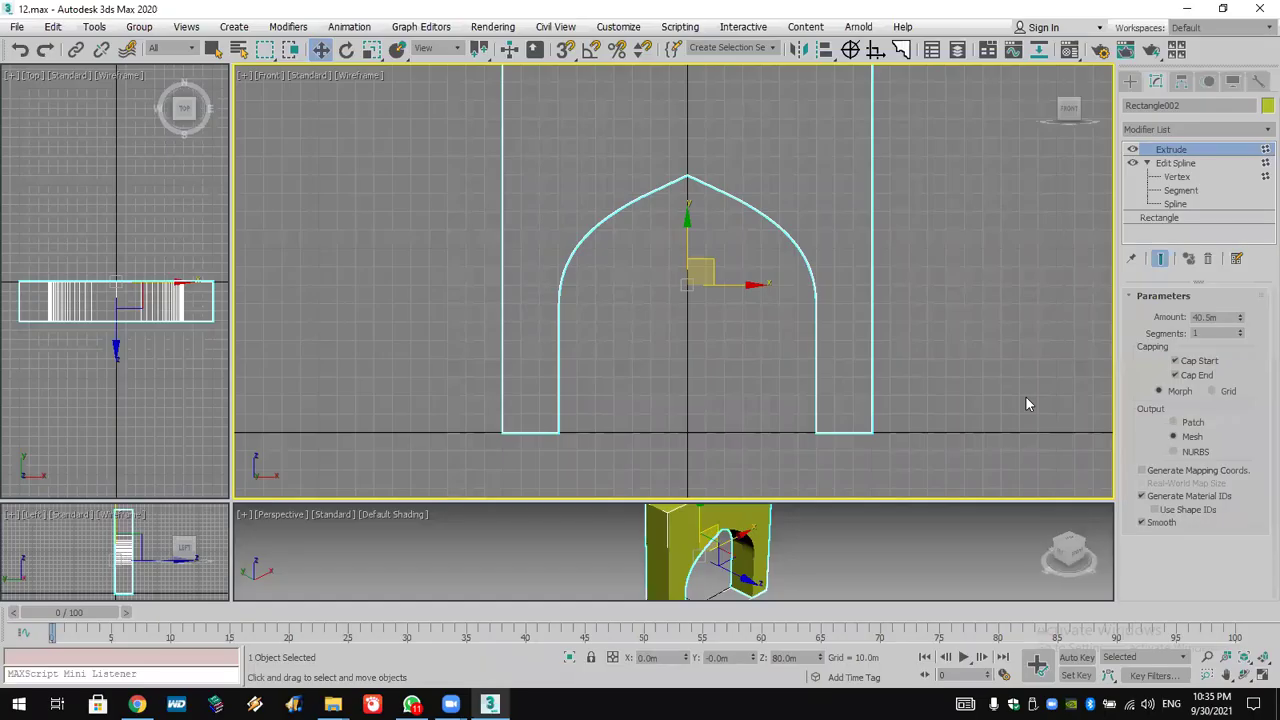
Reset to an empty scene without saving the 12.max changes, and maximize the Front viewport.
{"action": "left_click", "coordinate": [17, 27]}
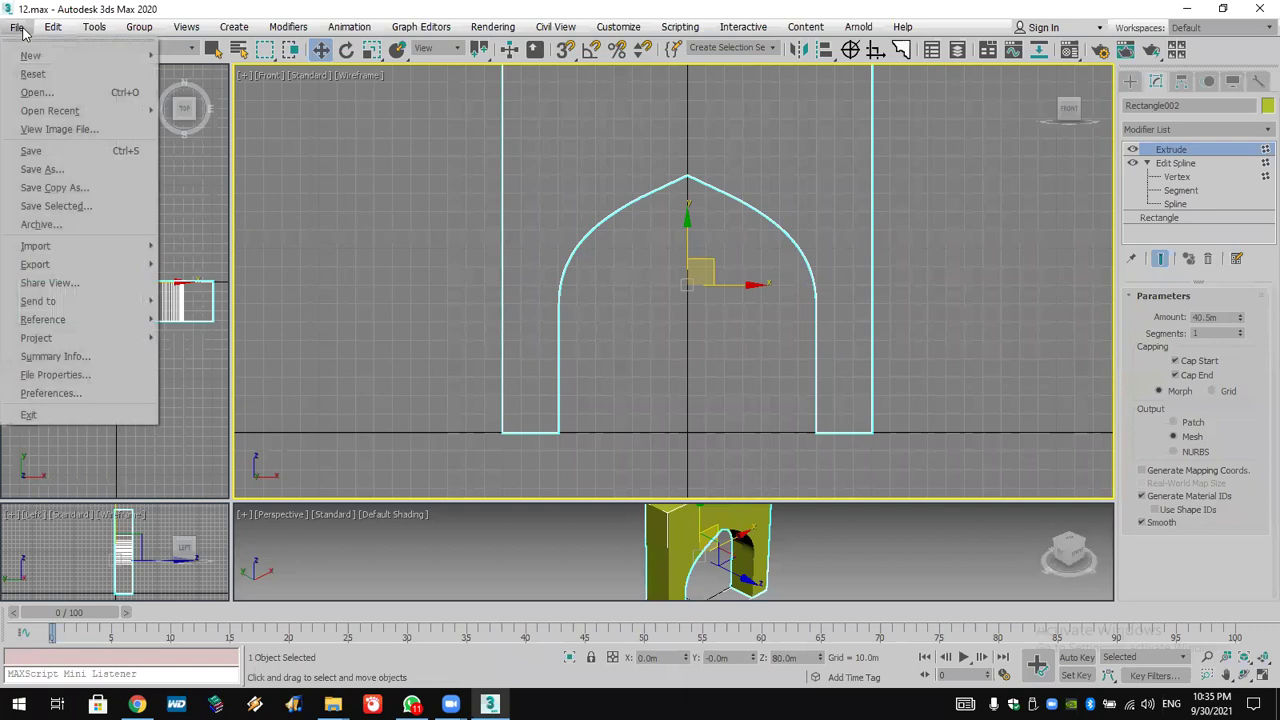
{"action": "left_click", "coordinate": [64, 76]}
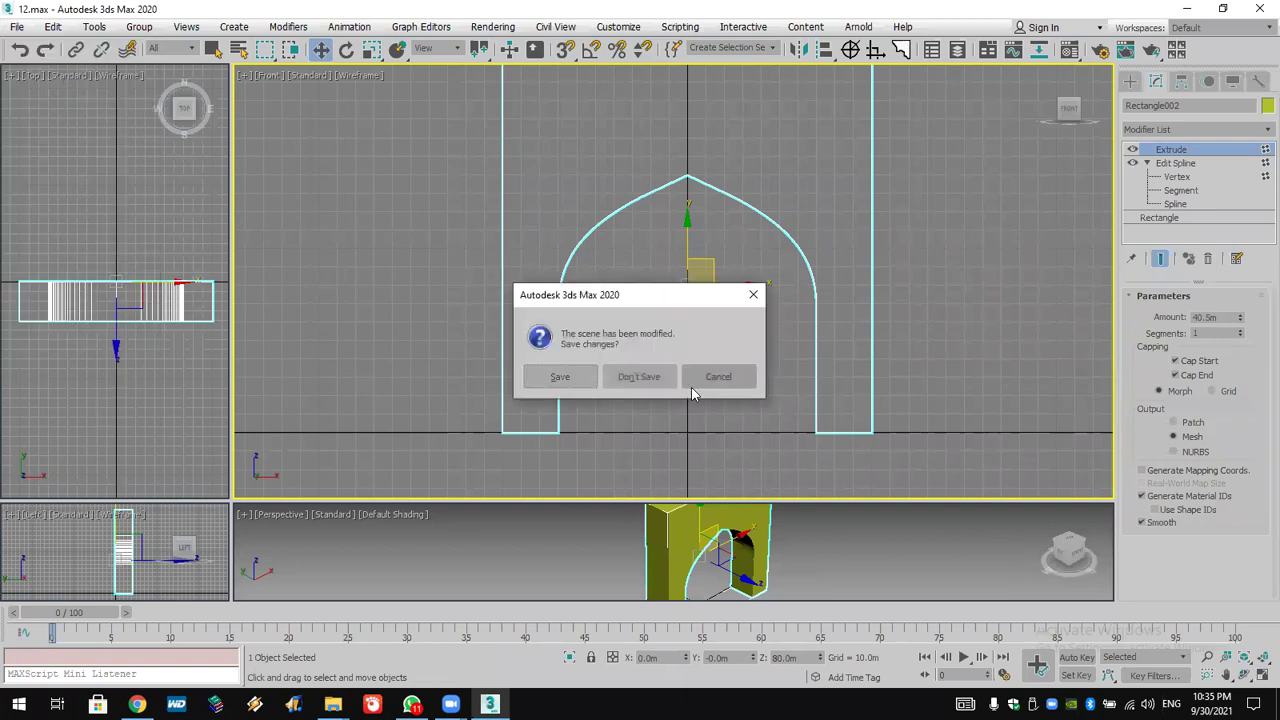
{"action": "left_click", "coordinate": [630, 375]}
{"action": "left_click", "coordinate": [621, 377]}
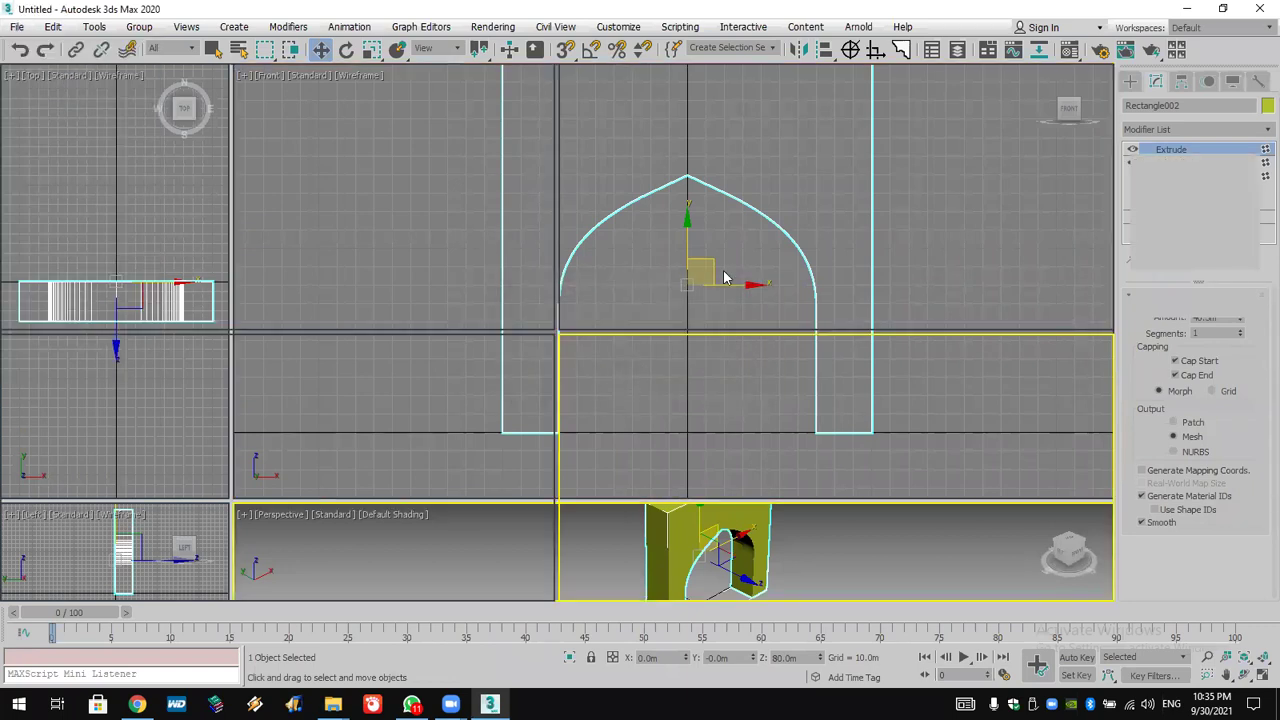
{"action": "middle_click_drag", "start_coordinate": [725, 292], "coordinate": [697, 331]}
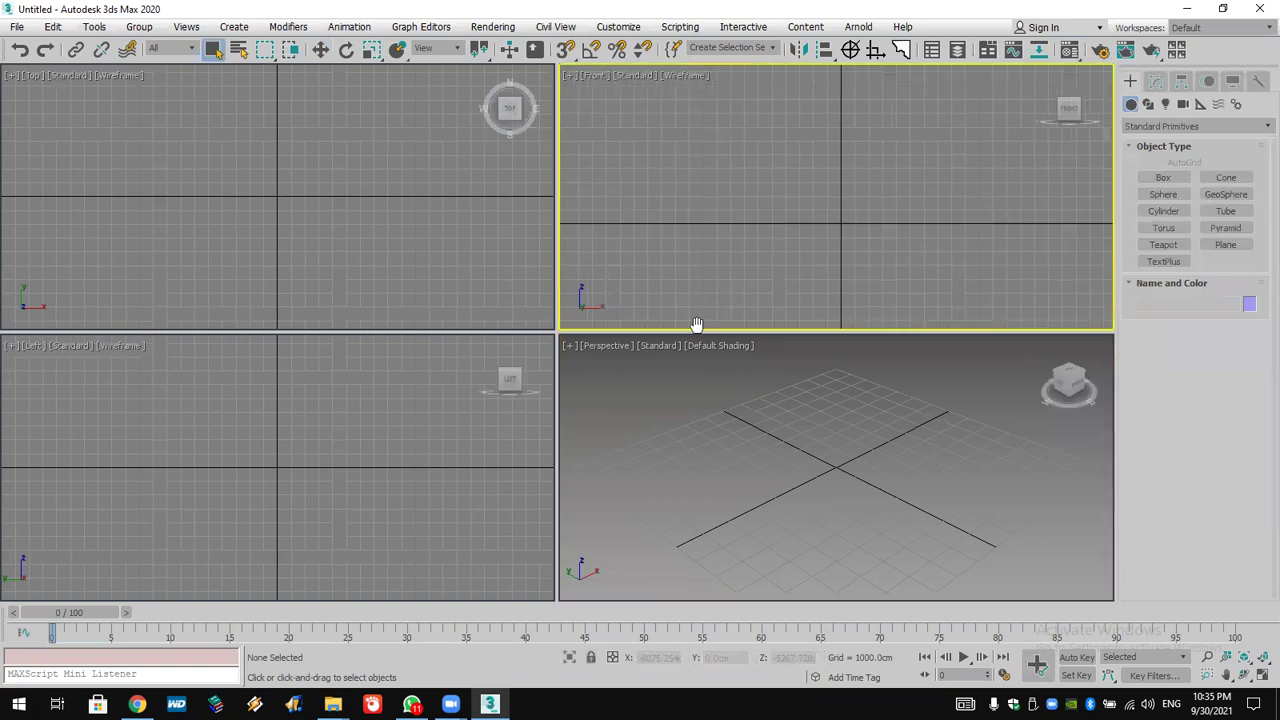
{"action": "left_click", "coordinate": [1262, 674]}
{"action": "middle_click_drag", "start_coordinate": [821, 407], "coordinate": [726, 449]}
{"action": "scroll", "coordinate": [726, 440], "scroll_direction": "up", "scroll_amount": 3}
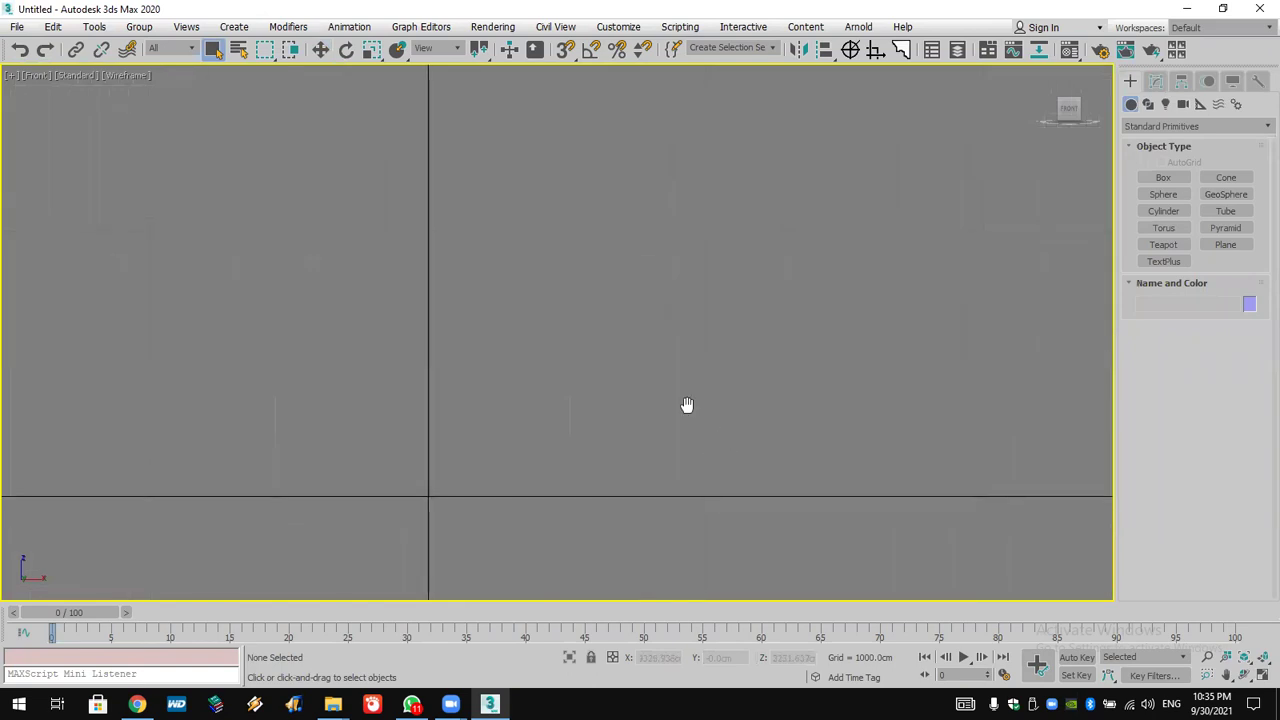
{"action": "scroll", "coordinate": [687, 404], "scroll_direction": "up", "scroll_amount": 2}
{"action": "scroll", "coordinate": [710, 388], "scroll_direction": "down", "scroll_amount": 1}
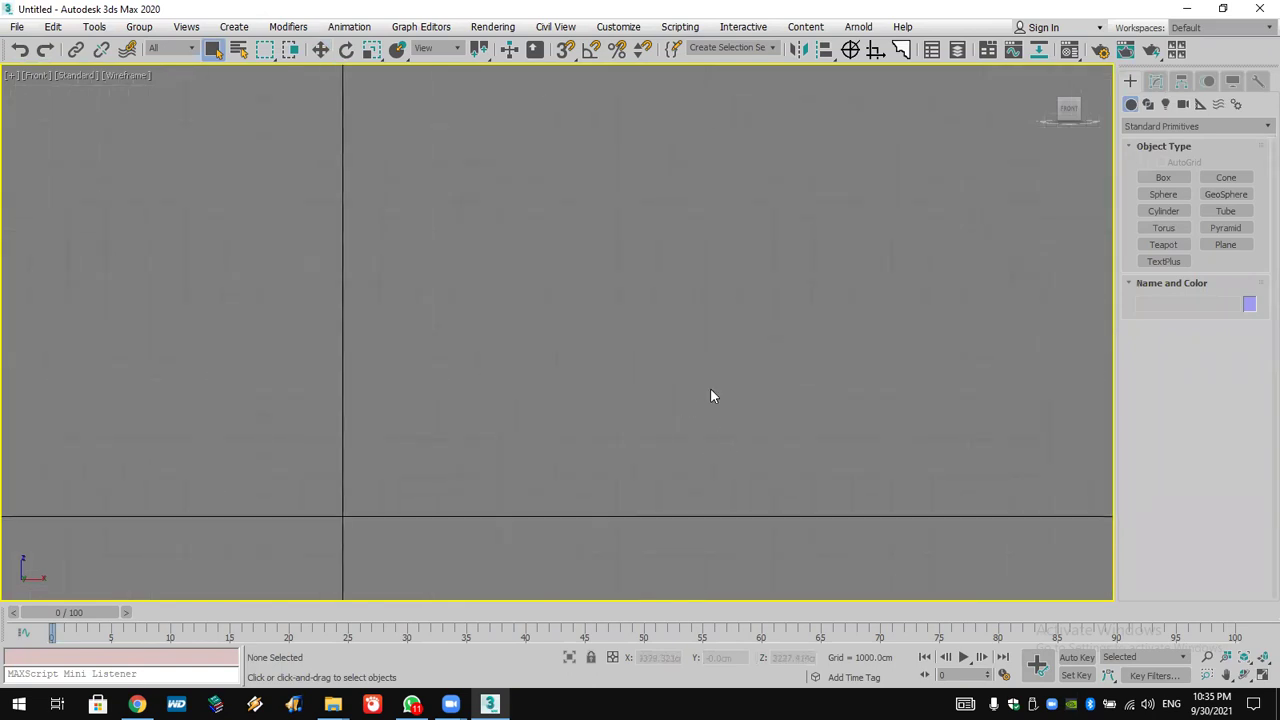
{"action": "scroll", "coordinate": [710, 392], "scroll_direction": "down", "scroll_amount": 2}
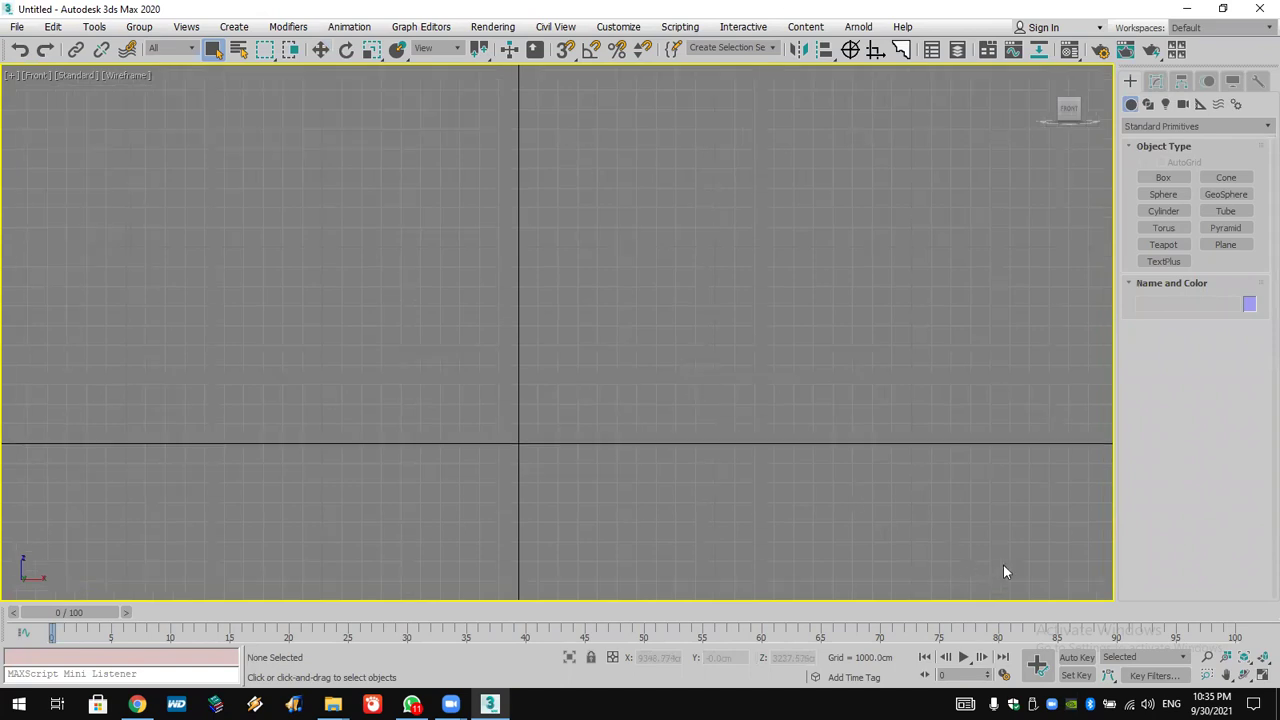
Start the spline Line tool and turn on snapping with Grid Points and Vertex enabled.
{"action": "left_click", "coordinate": [1147, 105]}
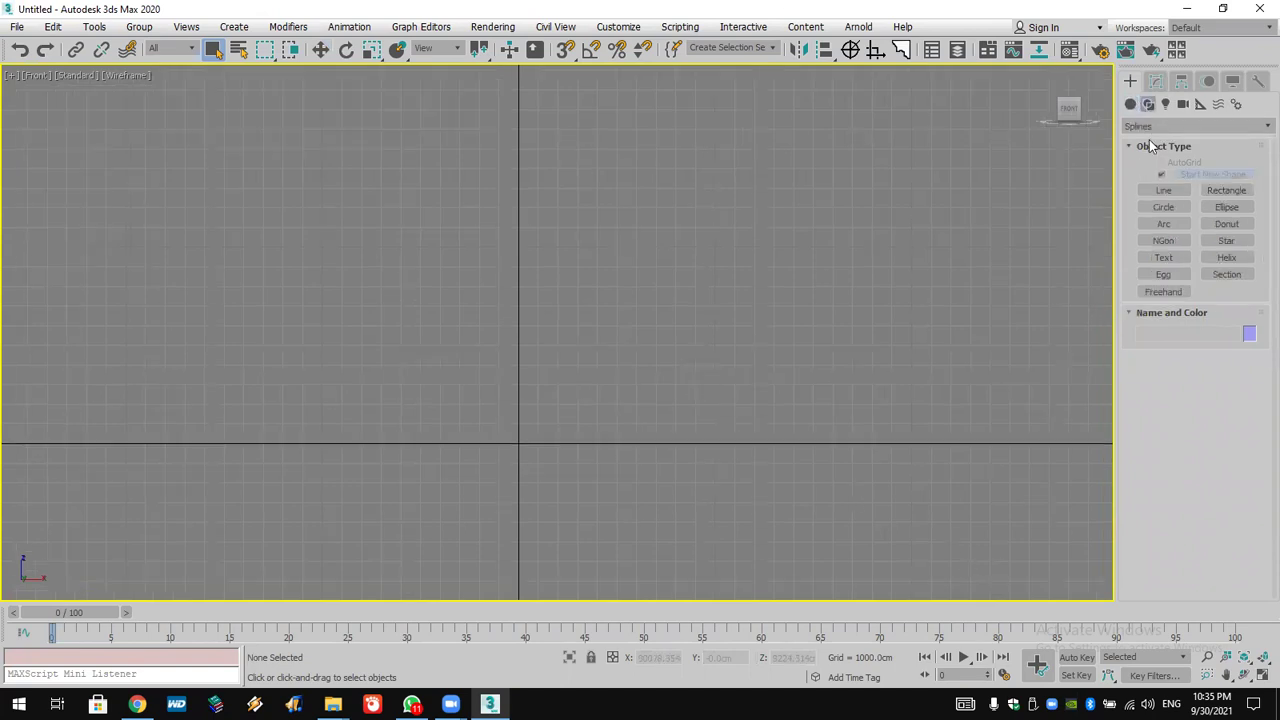
{"action": "middle_click_drag", "start_coordinate": [789, 260], "coordinate": [727, 262]}
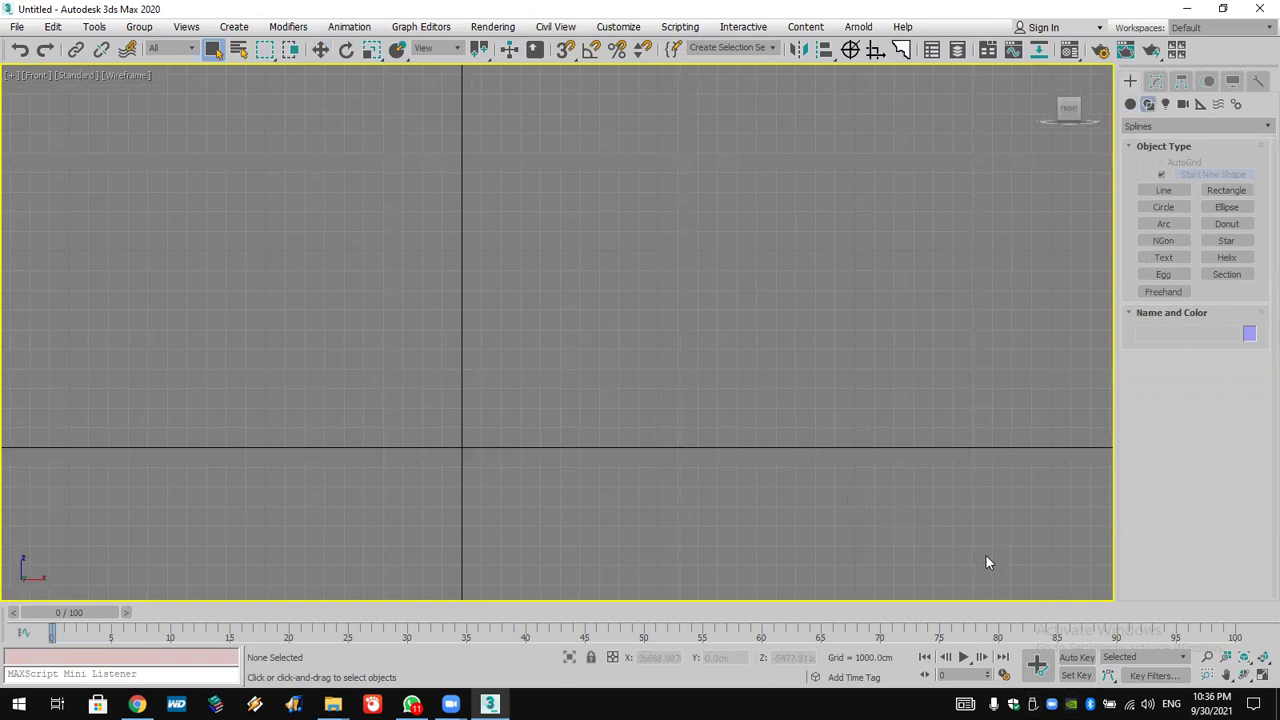
{"action": "left_click", "coordinate": [1163, 191]}
{"action": "left_click", "coordinate": [564, 51]}
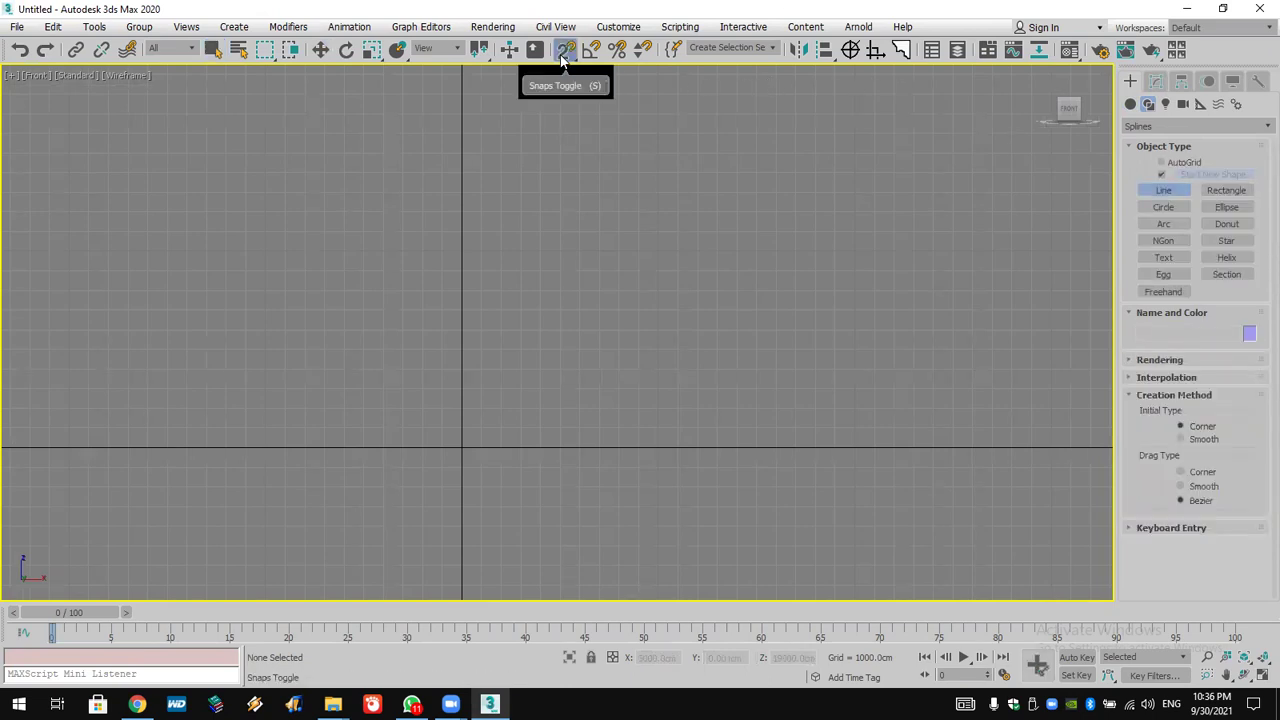
{"action": "right_click", "coordinate": [564, 52]}
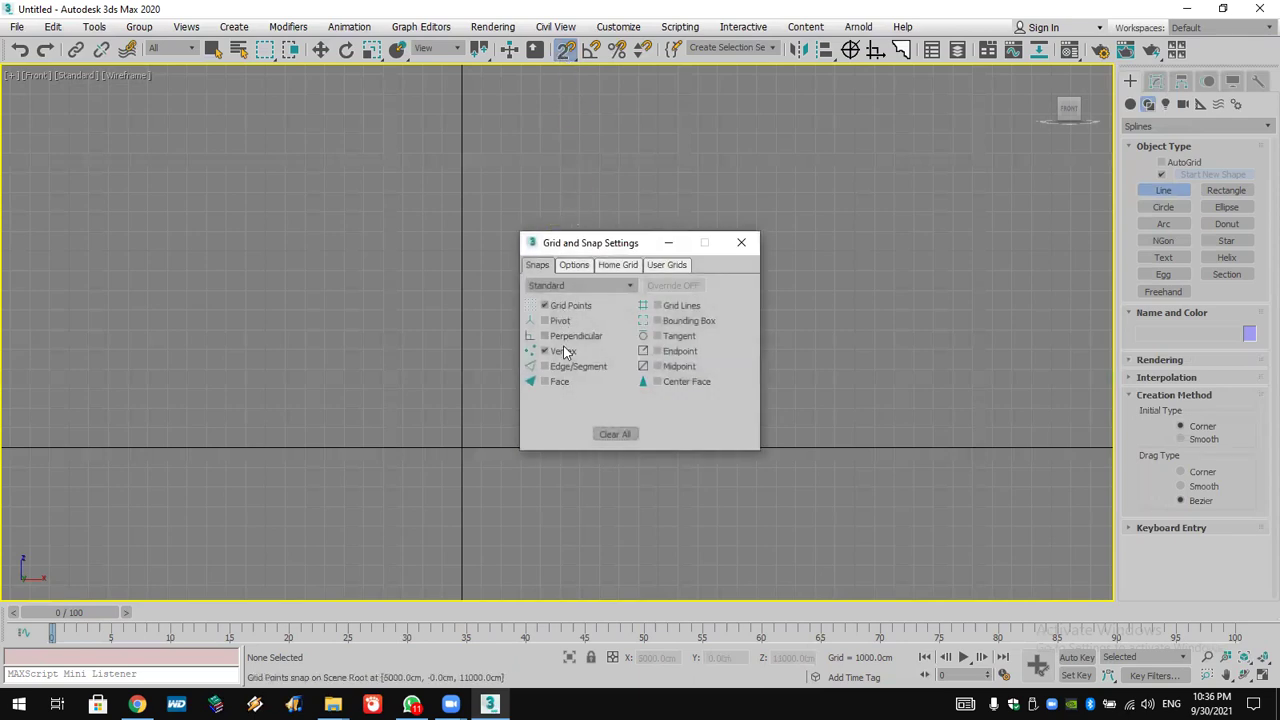
{"action": "left_click", "coordinate": [741, 242]}
{"action": "scroll", "coordinate": [634, 220], "scroll_direction": "down", "scroll_amount": 2}
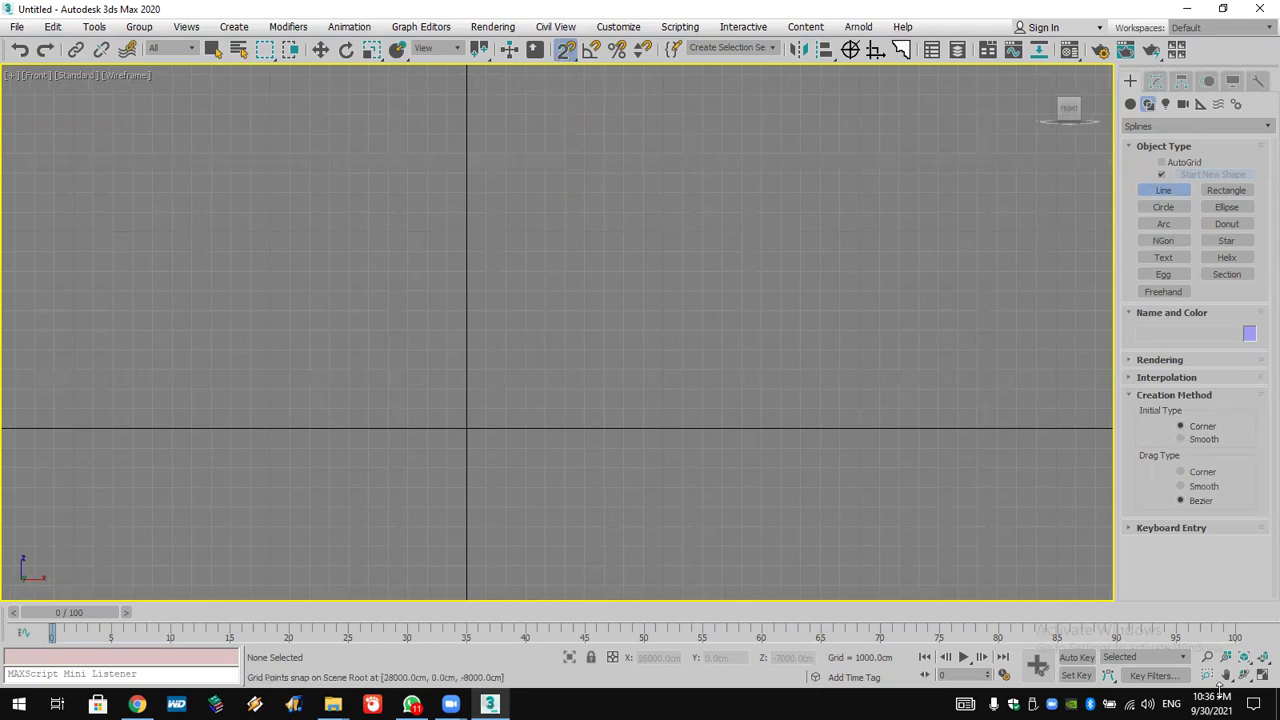
Draw the molding's outer line with 10000 cm top and vertical edges from the origin, ending in 1000 cm steps at the lower end.
{"action": "left_click", "coordinate": [1207, 657]}
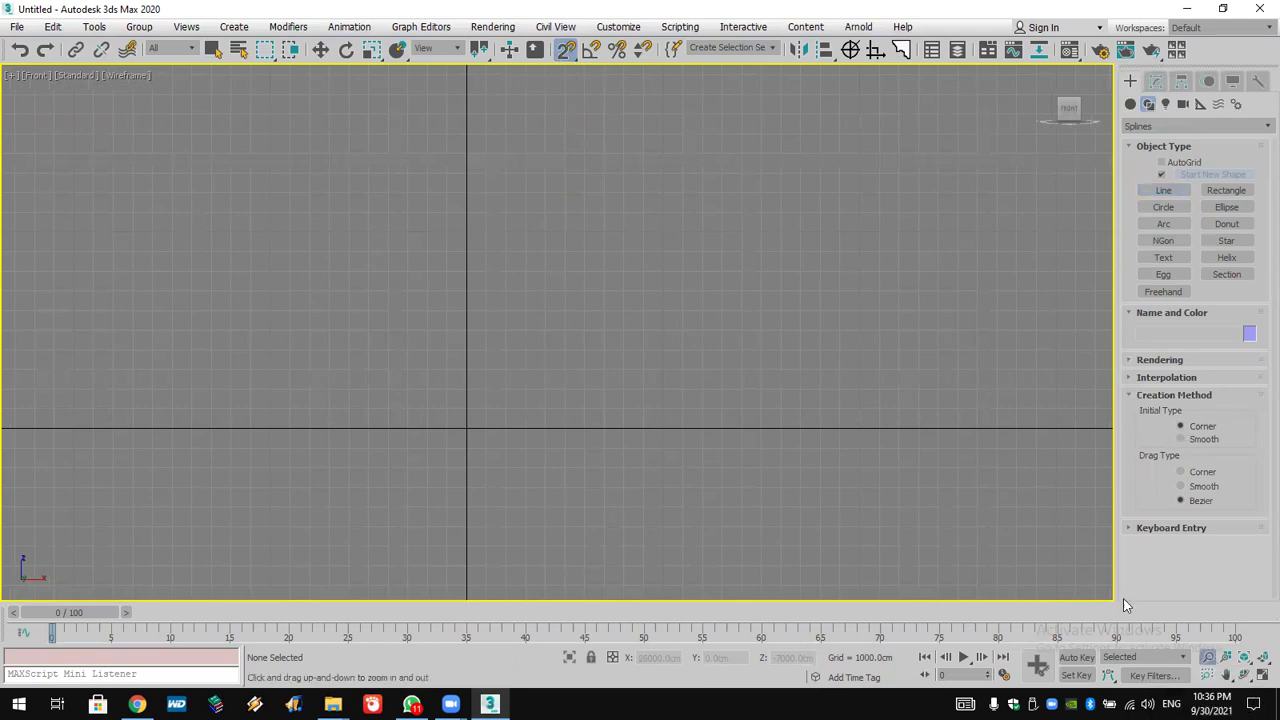
{"action": "left_click_drag", "start_coordinate": [783, 432], "coordinate": [1009, 202]}
{"action": "left_click", "coordinate": [1163, 190]}
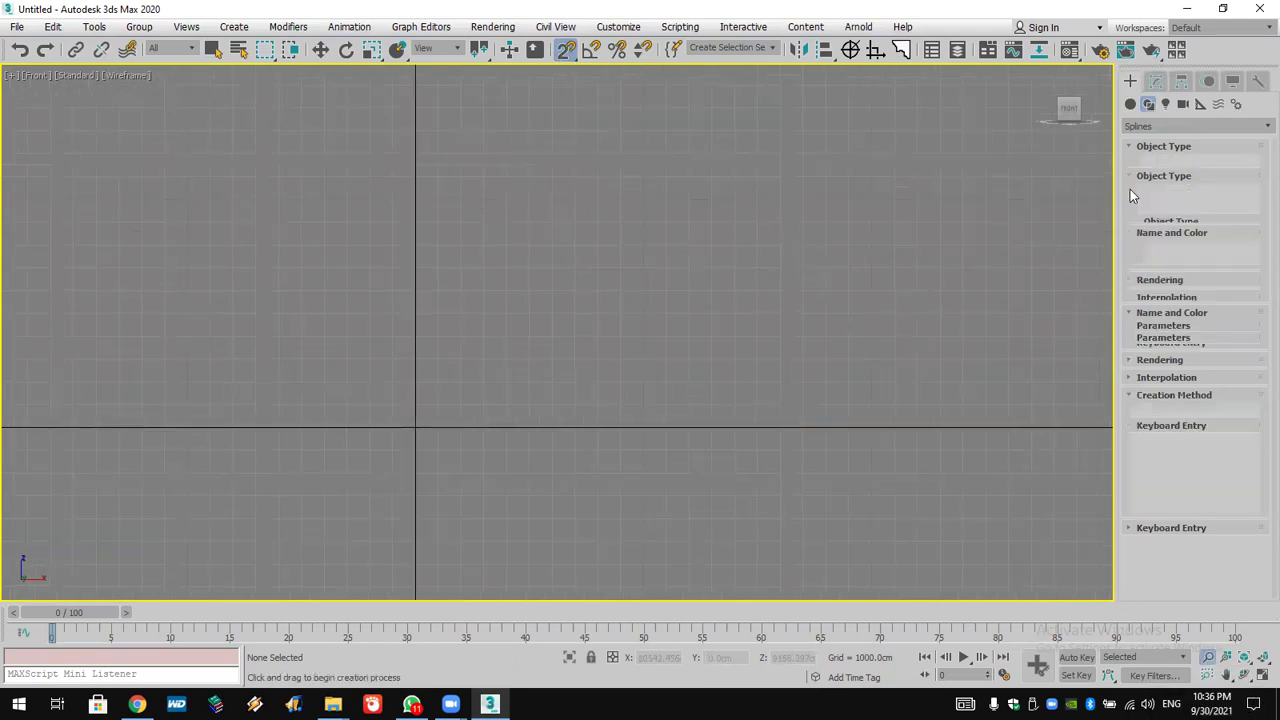
{"action": "left_click", "coordinate": [643, 199]}
{"action": "left_click", "coordinate": [415, 199]}
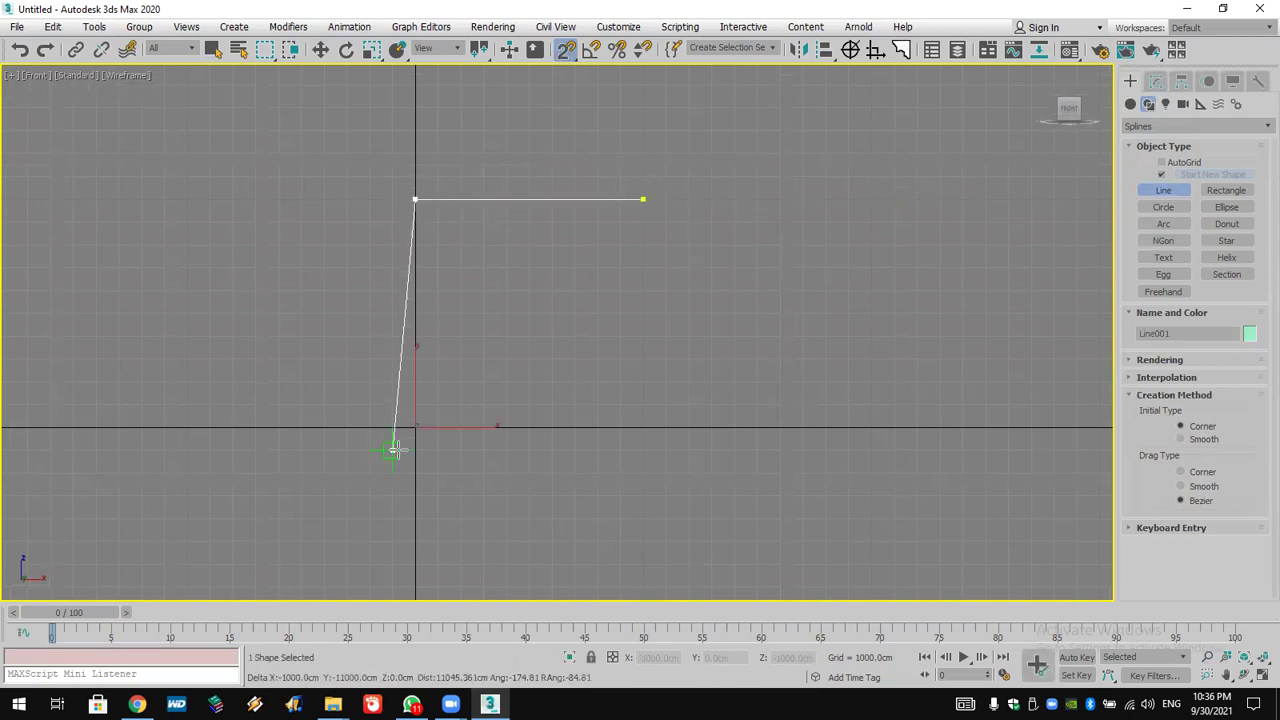
{"action": "left_click", "coordinate": [417, 428]}
{"action": "left_click", "coordinate": [438, 427]}
{"action": "left_click", "coordinate": [438, 405]}
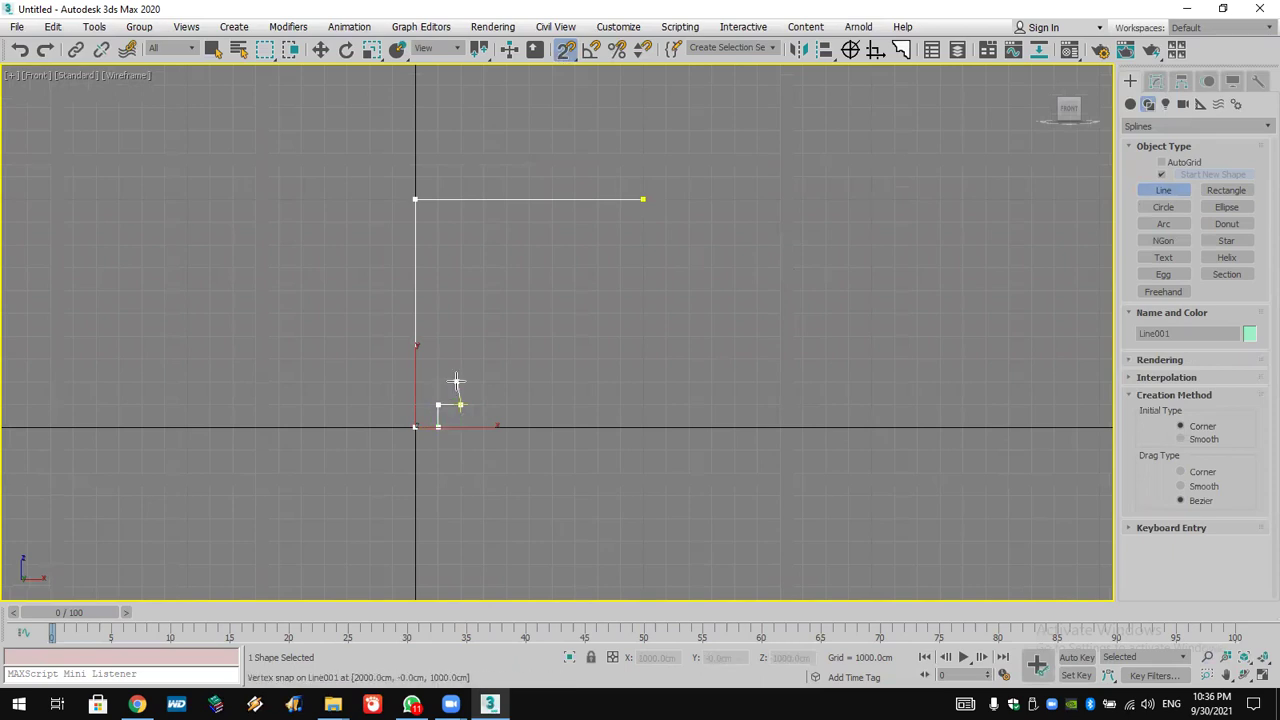
{"action": "left_click", "coordinate": [460, 382]}
{"action": "scroll", "coordinate": [457, 420], "scroll_direction": "up", "scroll_amount": 2}
{"action": "middle_click_drag", "start_coordinate": [457, 420], "coordinate": [522, 567]}
{"action": "scroll", "coordinate": [500, 449], "scroll_direction": "down", "scroll_amount": 2}
{"action": "scroll", "coordinate": [566, 398], "scroll_direction": "up", "scroll_amount": 2}
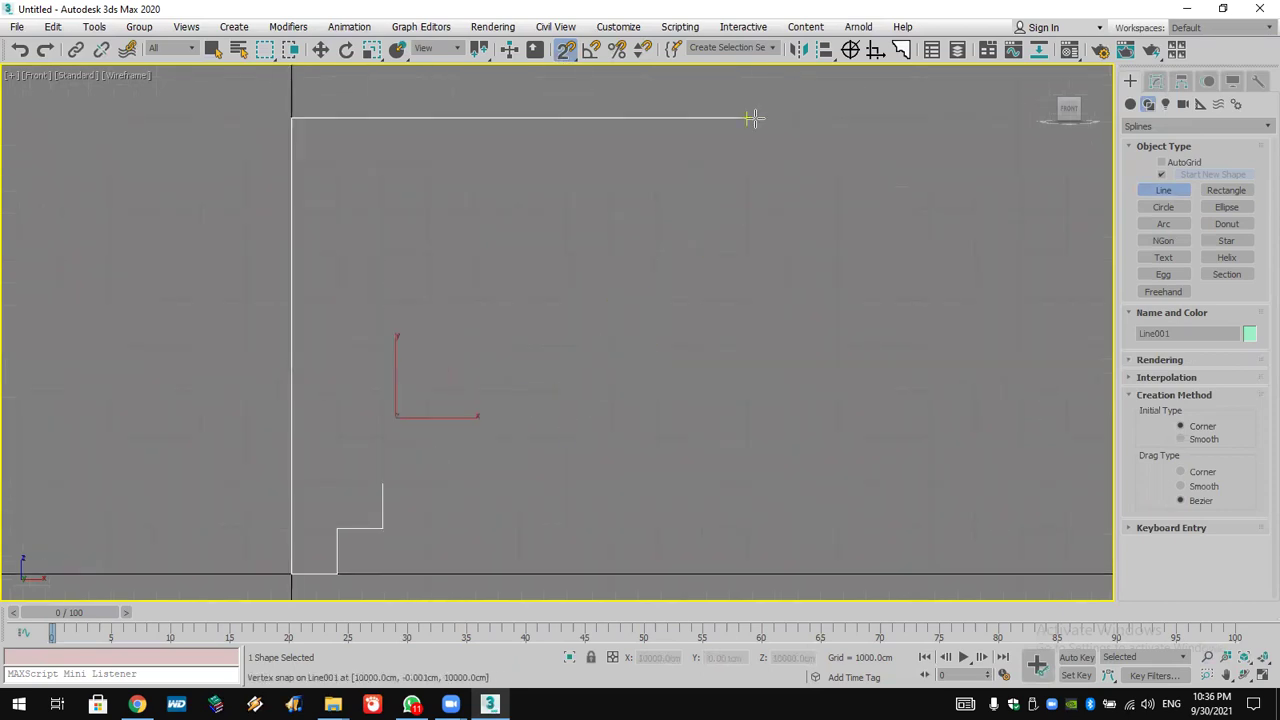
Draw a stepped line from the free end of the top edge, going down and inward twice in 1000 cm segments.
{"action": "left_click", "coordinate": [753, 118]}
{"action": "right_click", "coordinate": [752, 165]}
{"action": "left_click", "coordinate": [747, 118]}
{"action": "left_click", "coordinate": [747, 163]}
{"action": "left_click", "coordinate": [701, 163]}
{"action": "left_click", "coordinate": [701, 209]}
{"action": "left_click", "coordinate": [656, 209]}
{"action": "right_click", "coordinate": [668, 222]}
Draw an outward-bulging arc from the upper stepped line's end down to the grid point at X 6000, Z 5000 cm.
{"action": "left_click", "coordinate": [1163, 223]}
{"action": "left_click_drag", "start_coordinate": [656, 209], "coordinate": [596, 337]}
{"action": "left_click", "coordinate": [655, 297]}
Draw a line from the arc's lower end, 1000 cm down and 1000 cm inward.
{"action": "left_click", "coordinate": [1176, 195]}
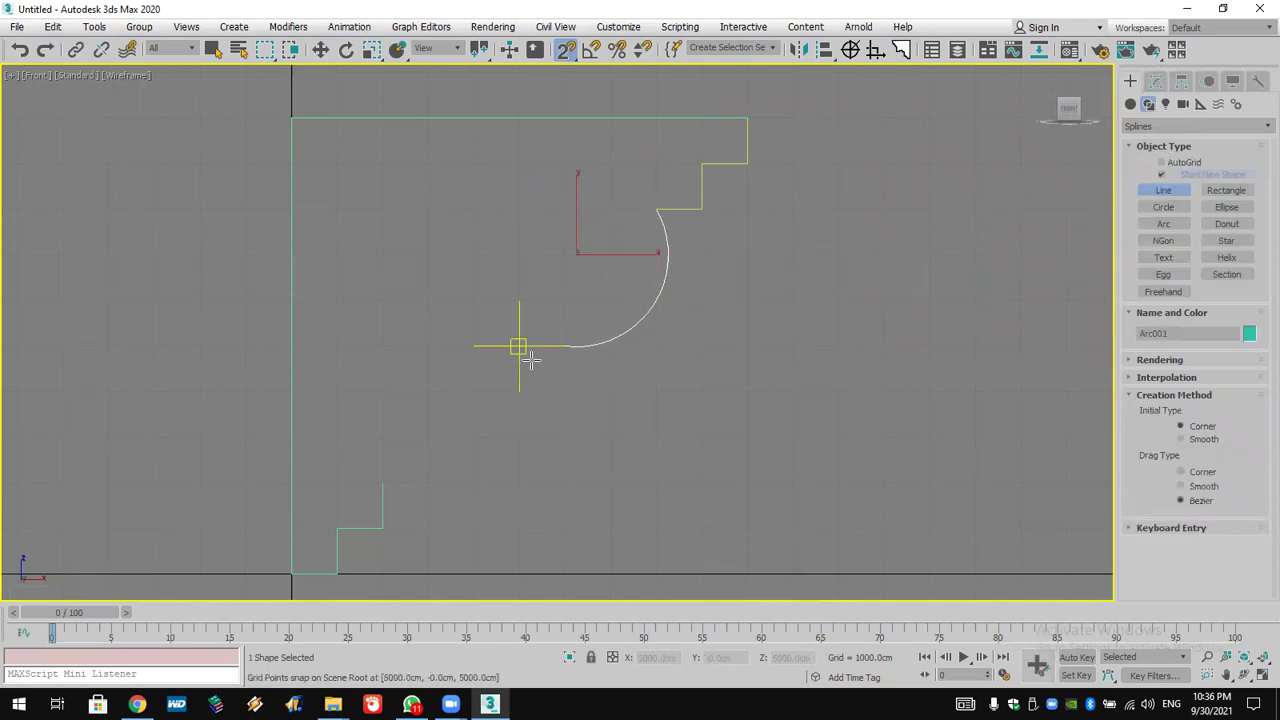
{"action": "left_click", "coordinate": [565, 347]}
{"action": "left_click", "coordinate": [565, 392]}
{"action": "left_click", "coordinate": [520, 391]}
{"action": "right_click", "coordinate": [520, 391]}
Draw a concave arc from the middle step's end to the top of the lower steps, completing the molding profile.
{"action": "left_click", "coordinate": [1158, 227]}
{"action": "left_click_drag", "start_coordinate": [519, 391], "coordinate": [382, 484]}
{"action": "left_click", "coordinate": [520, 389]}
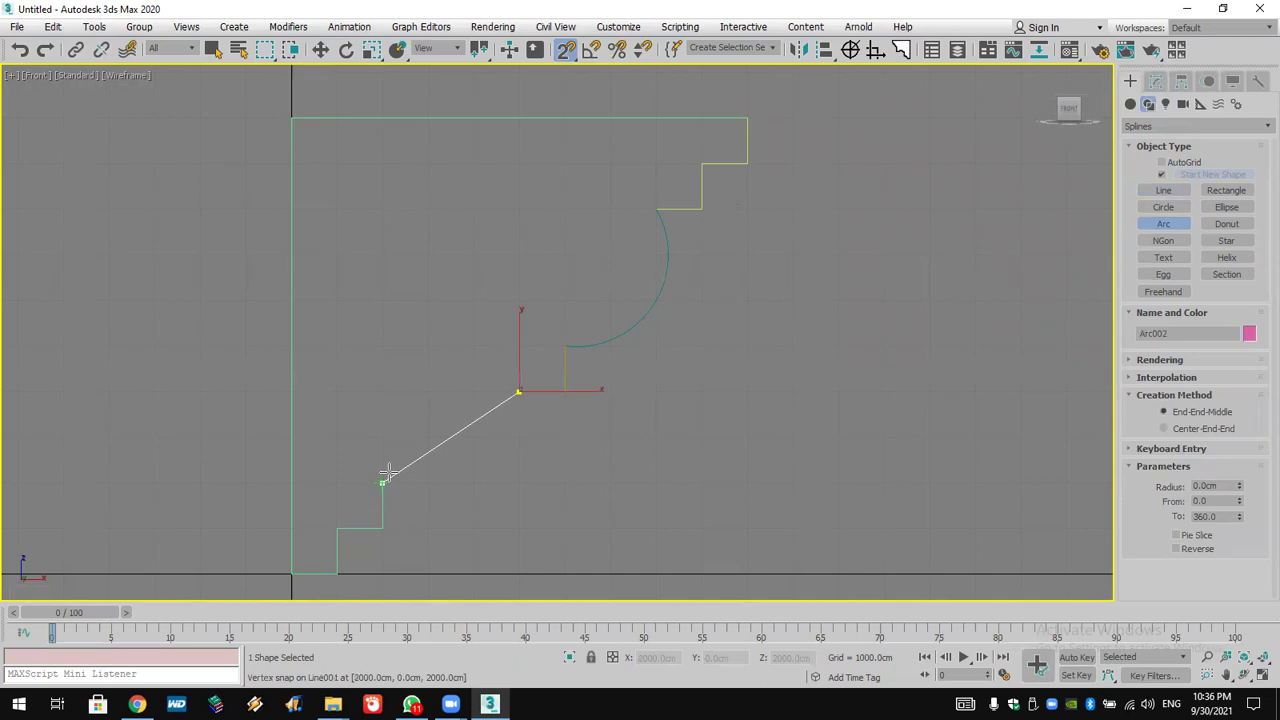
{"action": "left_click", "coordinate": [471, 393]}
{"action": "right_click", "coordinate": [582, 385]}
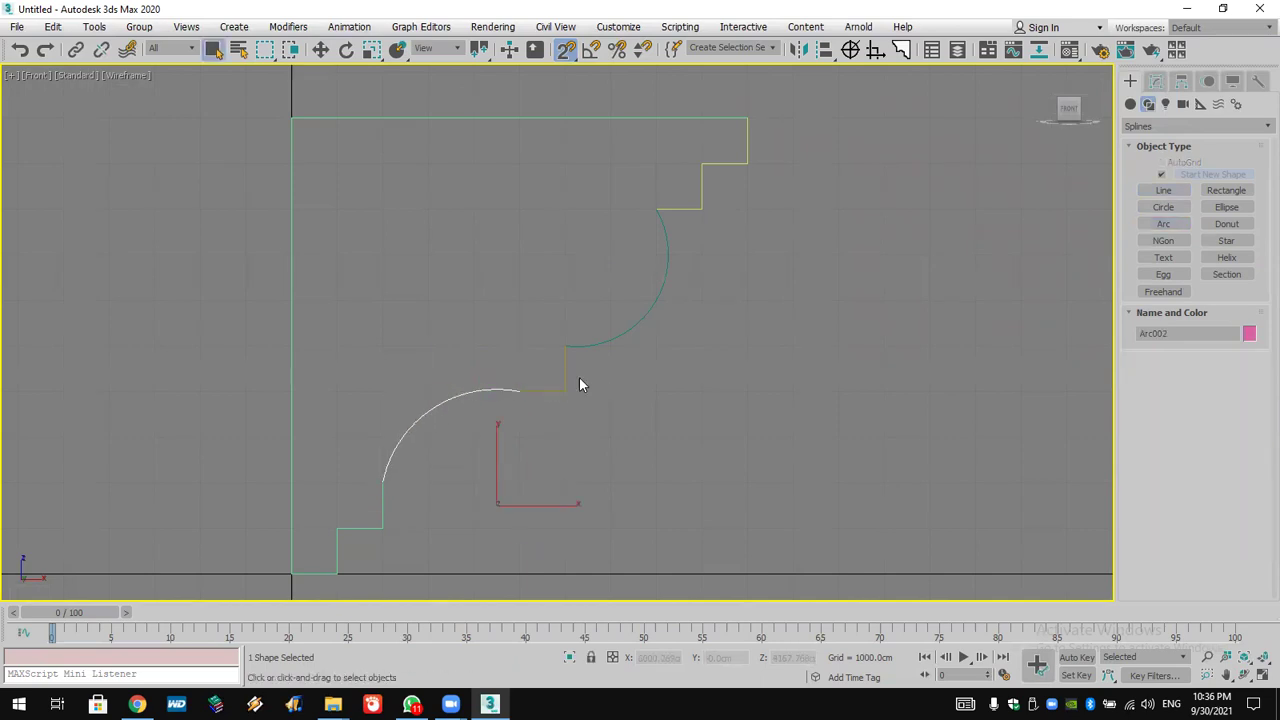
{"action": "scroll", "coordinate": [695, 369], "scroll_direction": "down", "scroll_amount": 2}
{"action": "middle_click_drag", "start_coordinate": [695, 369], "coordinate": [712, 368]}
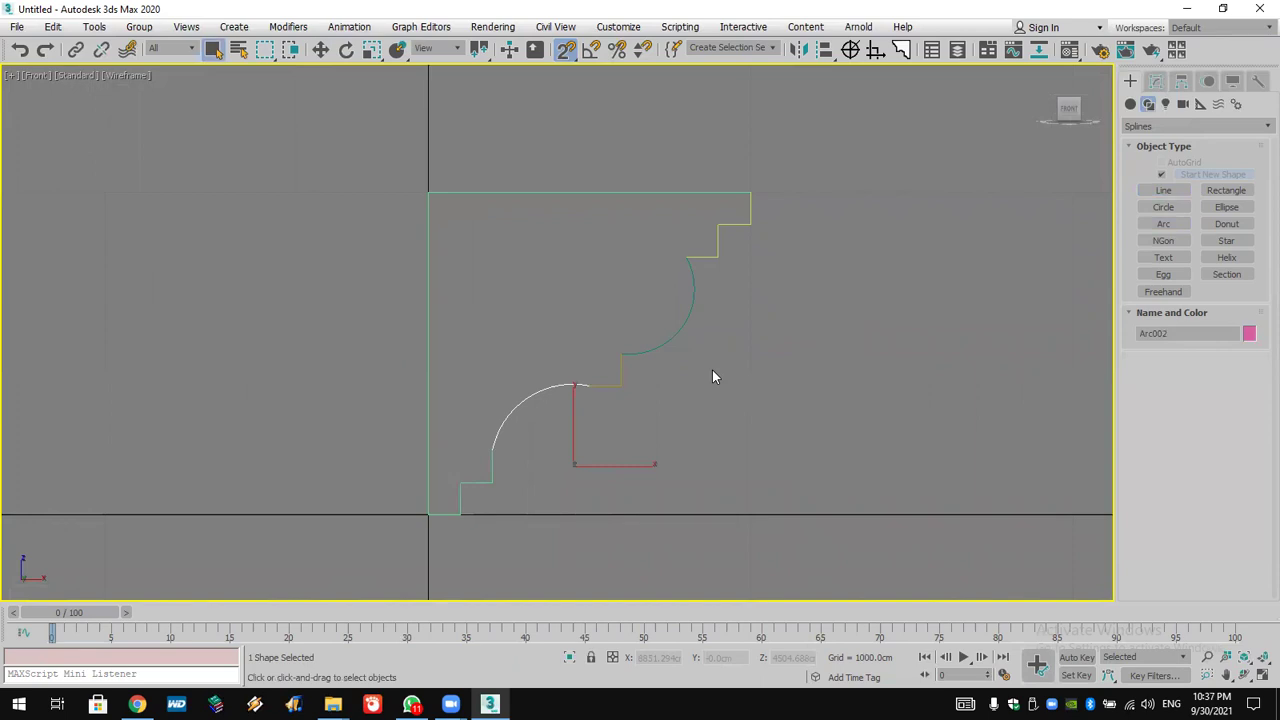
Attach the upper stepped line, both arcs and the middle step to the molding's main outline, making one editable line.
{"action": "left_click", "coordinate": [757, 336]}
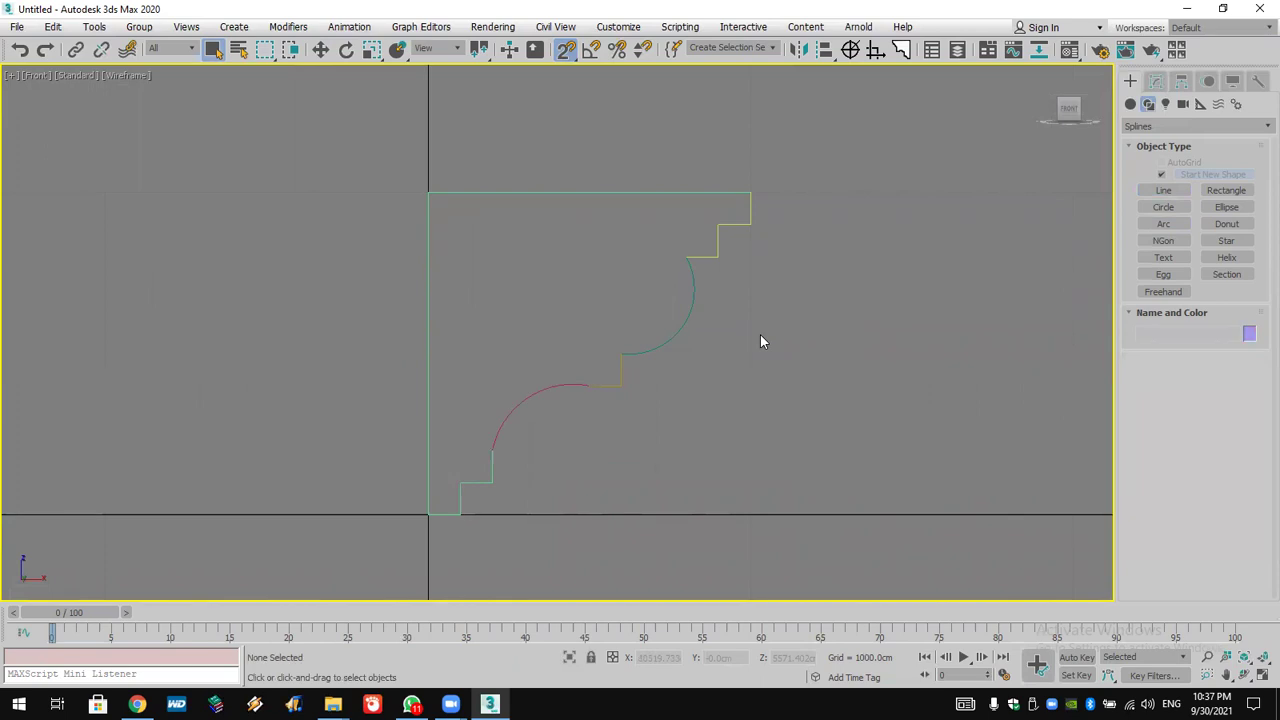
{"action": "left_click", "coordinate": [1155, 81]}
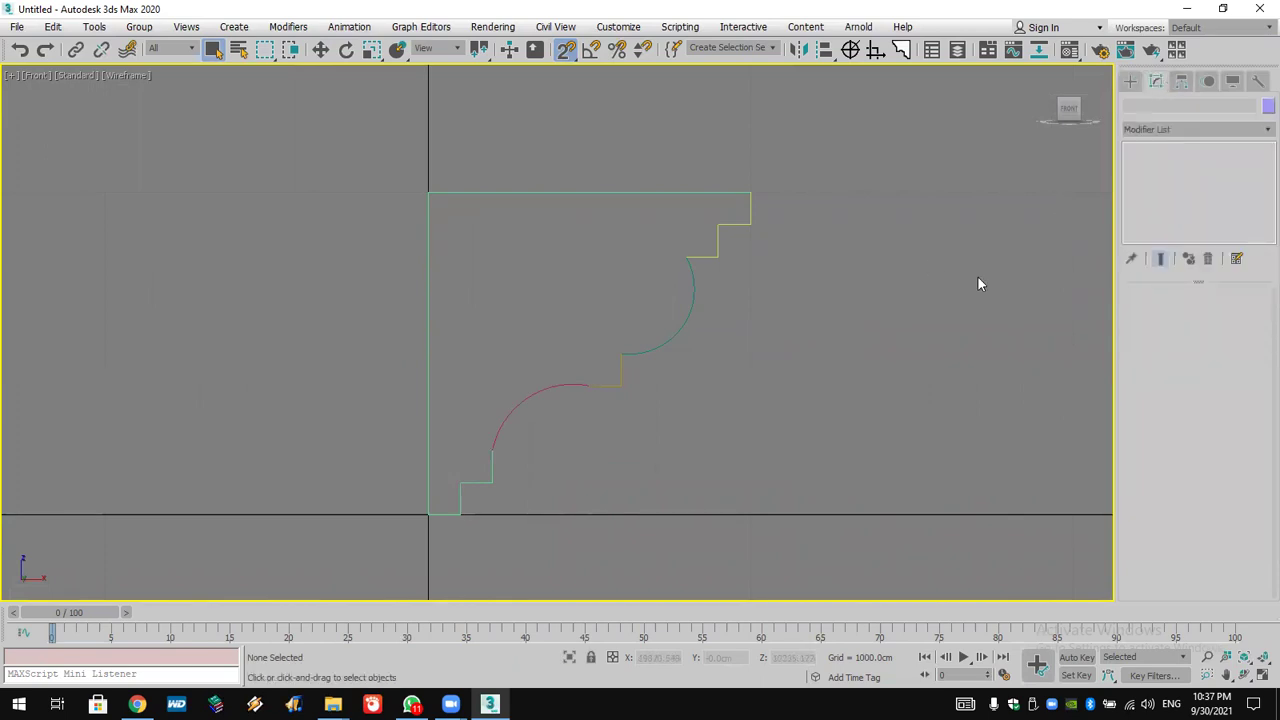
{"action": "scroll", "coordinate": [763, 378], "scroll_direction": "up", "scroll_amount": 2}
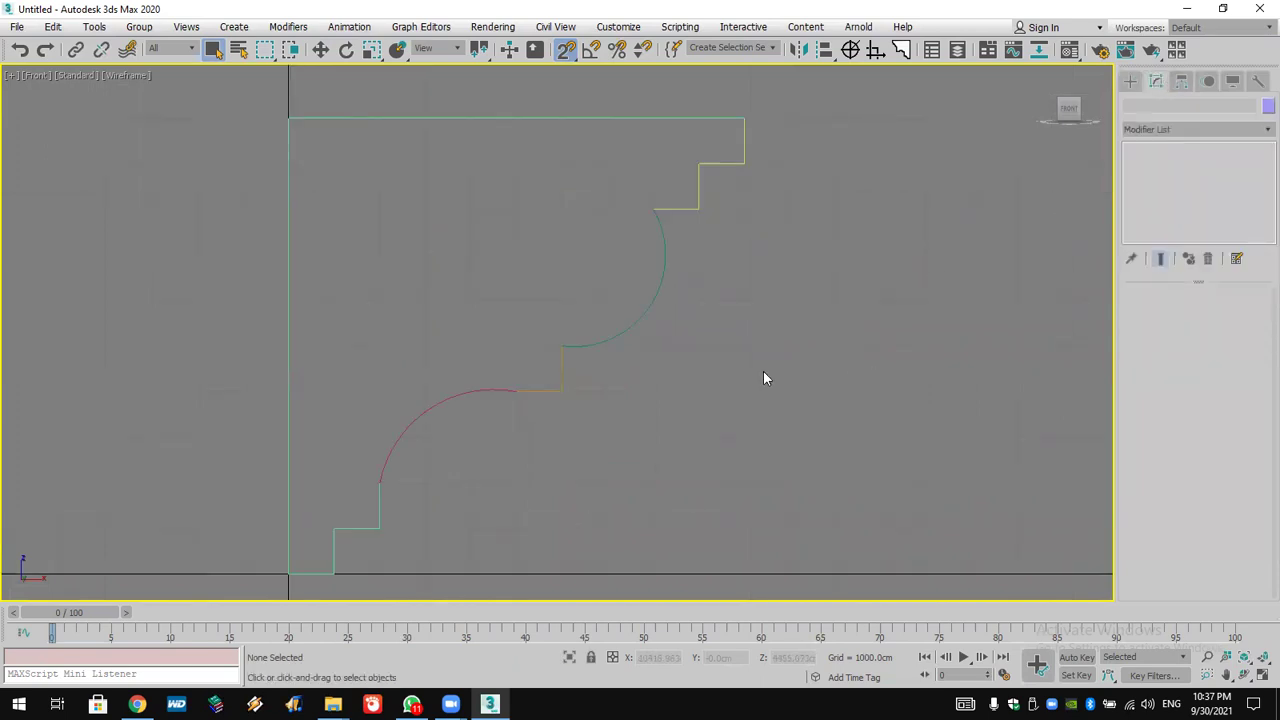
{"action": "left_click", "coordinate": [695, 210]}
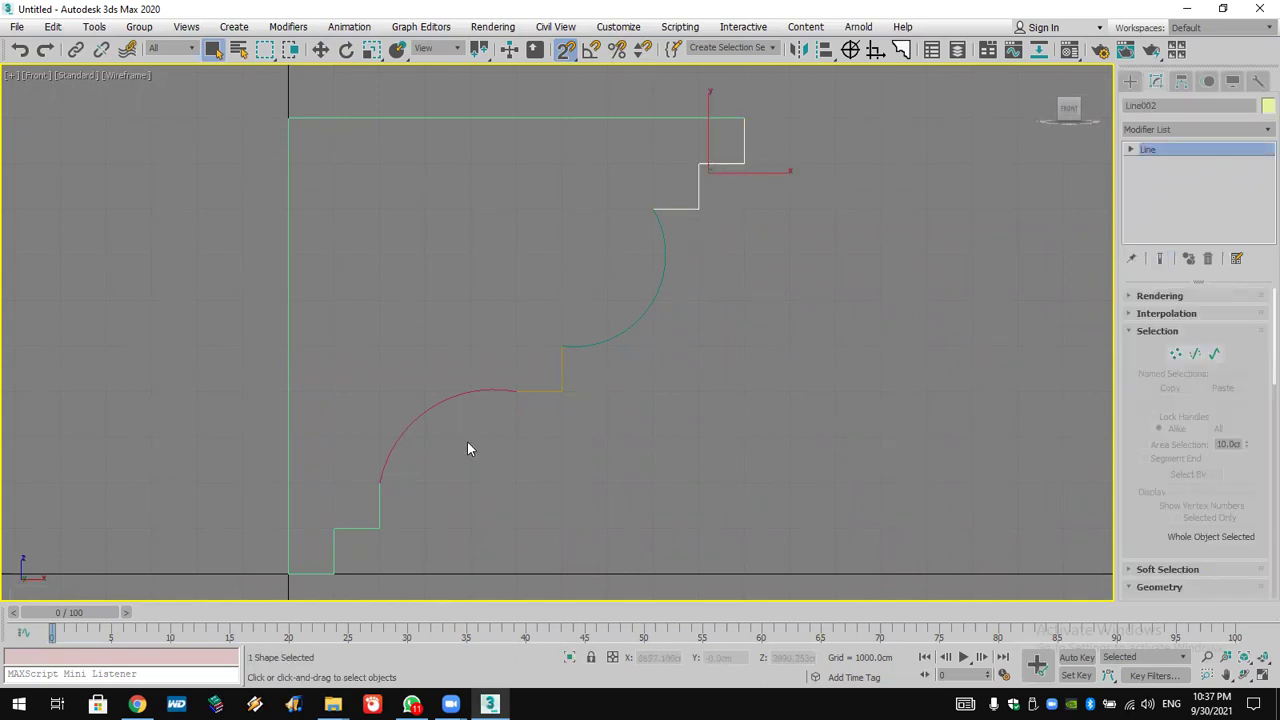
{"action": "left_click", "coordinate": [537, 343]}
{"action": "left_click", "coordinate": [537, 118]}
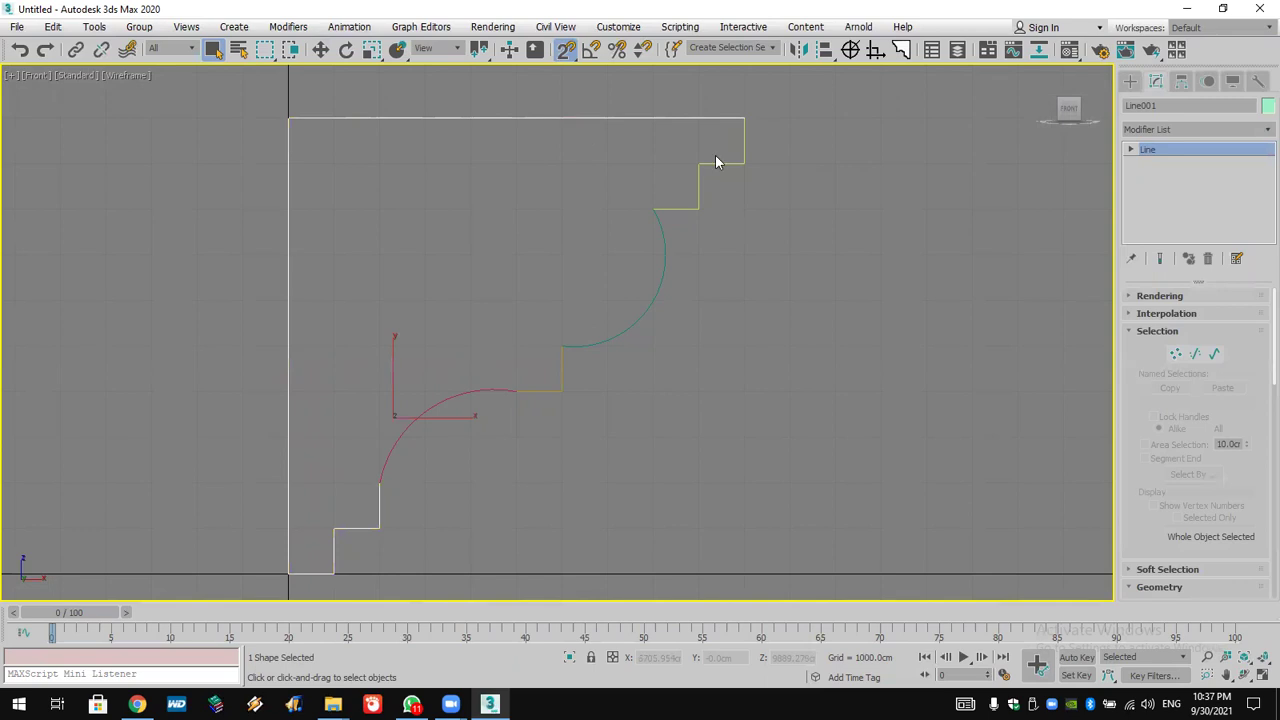
{"action": "scroll", "coordinate": [1140, 390], "scroll_direction": "down", "scroll_amount": 5}
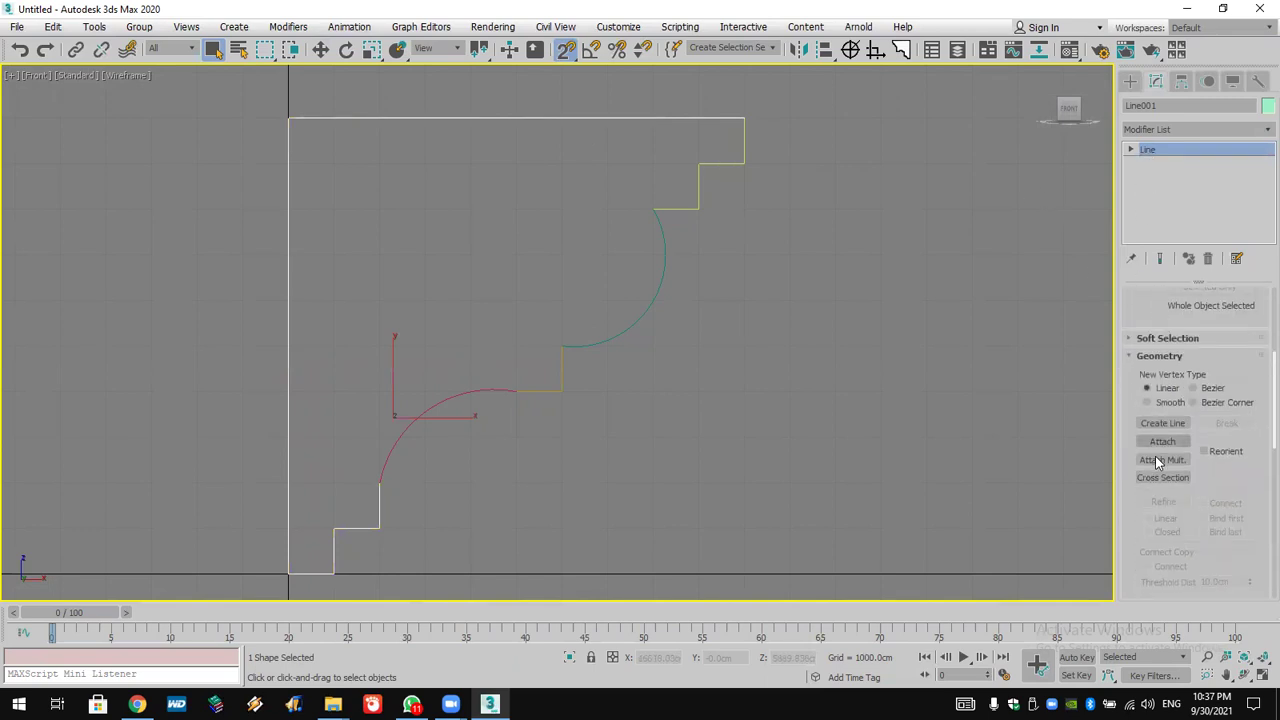
{"action": "left_click", "coordinate": [1162, 443]}
{"action": "left_click", "coordinate": [665, 245]}
{"action": "left_click", "coordinate": [536, 396]}
Select all vertices of the joined profile, turn off snapping, and weld the coincident vertices with a 10 cm threshold.
{"action": "left_click", "coordinate": [1132, 150]}
{"action": "left_click", "coordinate": [1157, 165]}
{"action": "key", "text": "w"}
{"action": "left_click_drag", "start_coordinate": [815, 102], "coordinate": [207, 632]}
{"action": "scroll", "coordinate": [1177, 560], "scroll_direction": "down", "scroll_amount": 3}
{"action": "left_click", "coordinate": [566, 49]}
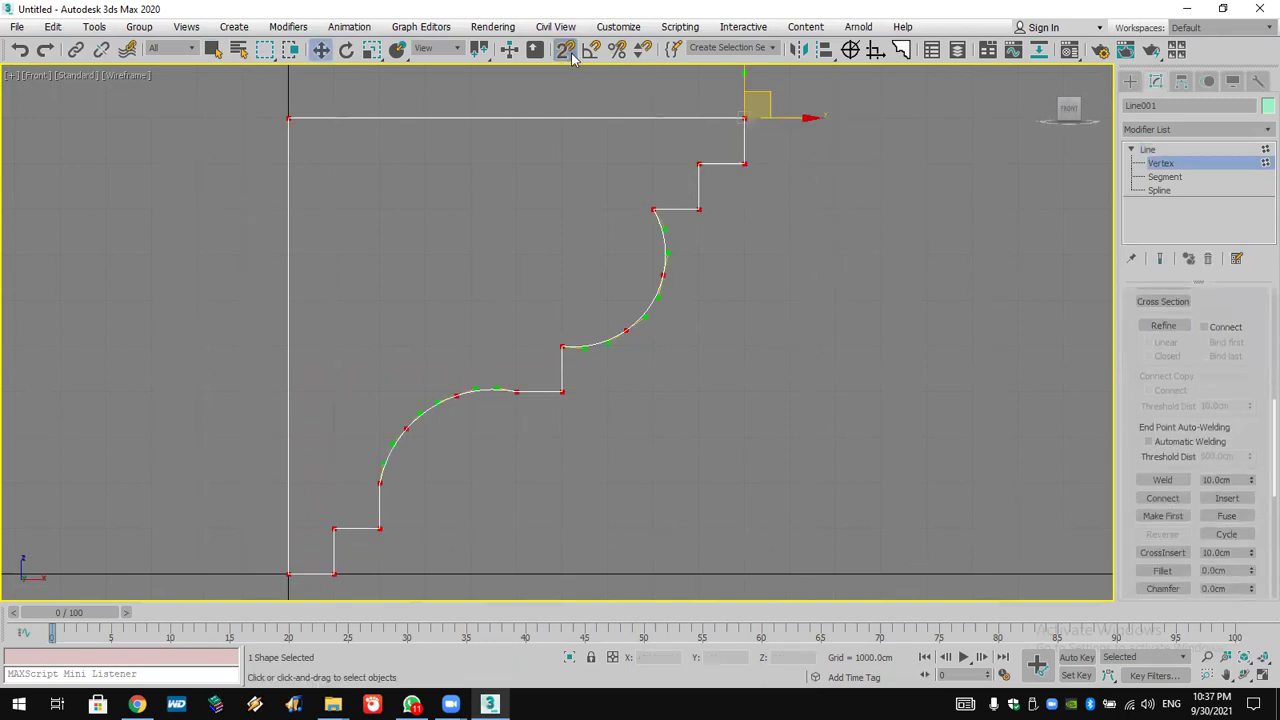
{"action": "left_click", "coordinate": [1160, 480]}
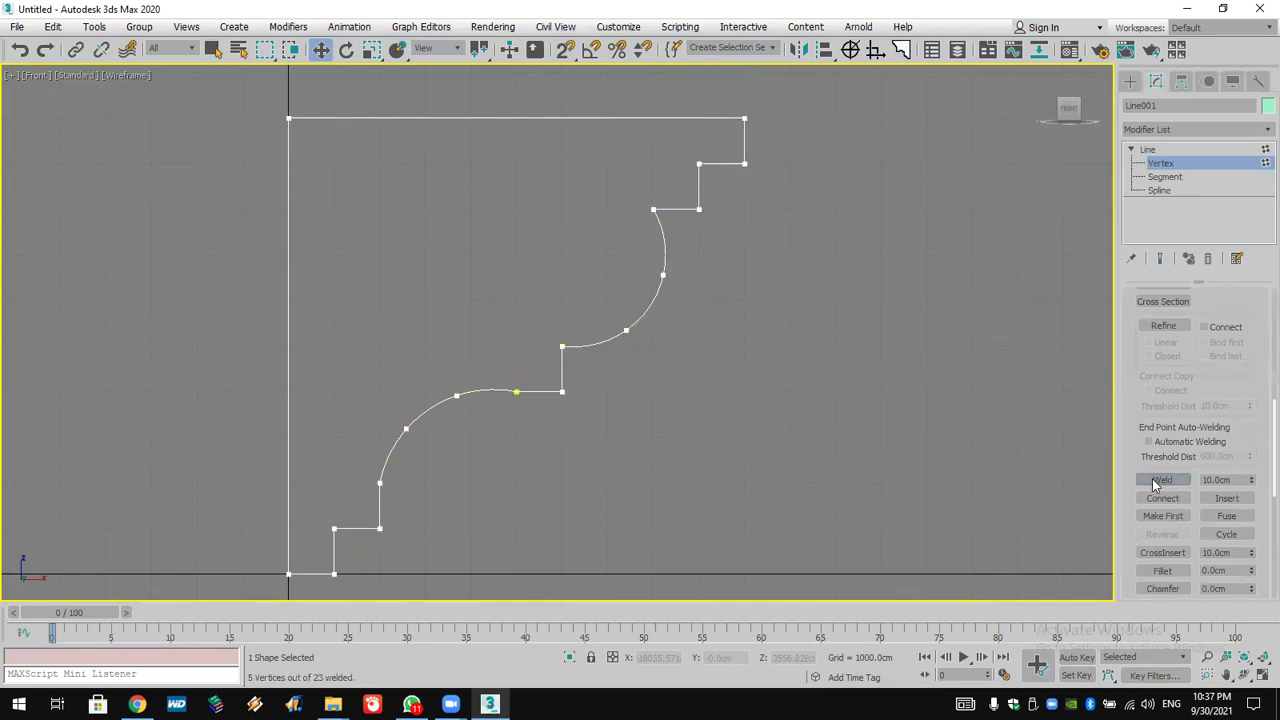
Fillet all vertices along the stepped, curved side, leaving out the two upper corners and the lower inner corner.
{"action": "left_click_drag", "start_coordinate": [765, 143], "coordinate": [327, 641]}
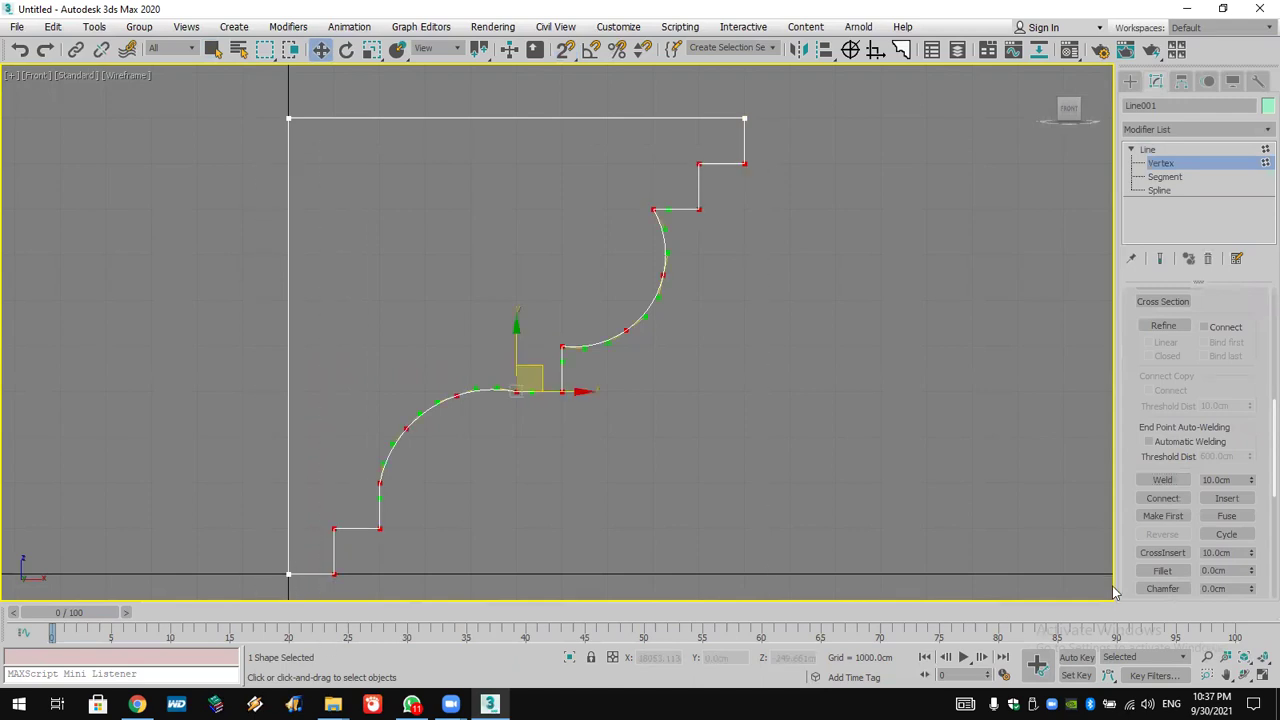
{"action": "left_click", "coordinate": [1156, 571]}
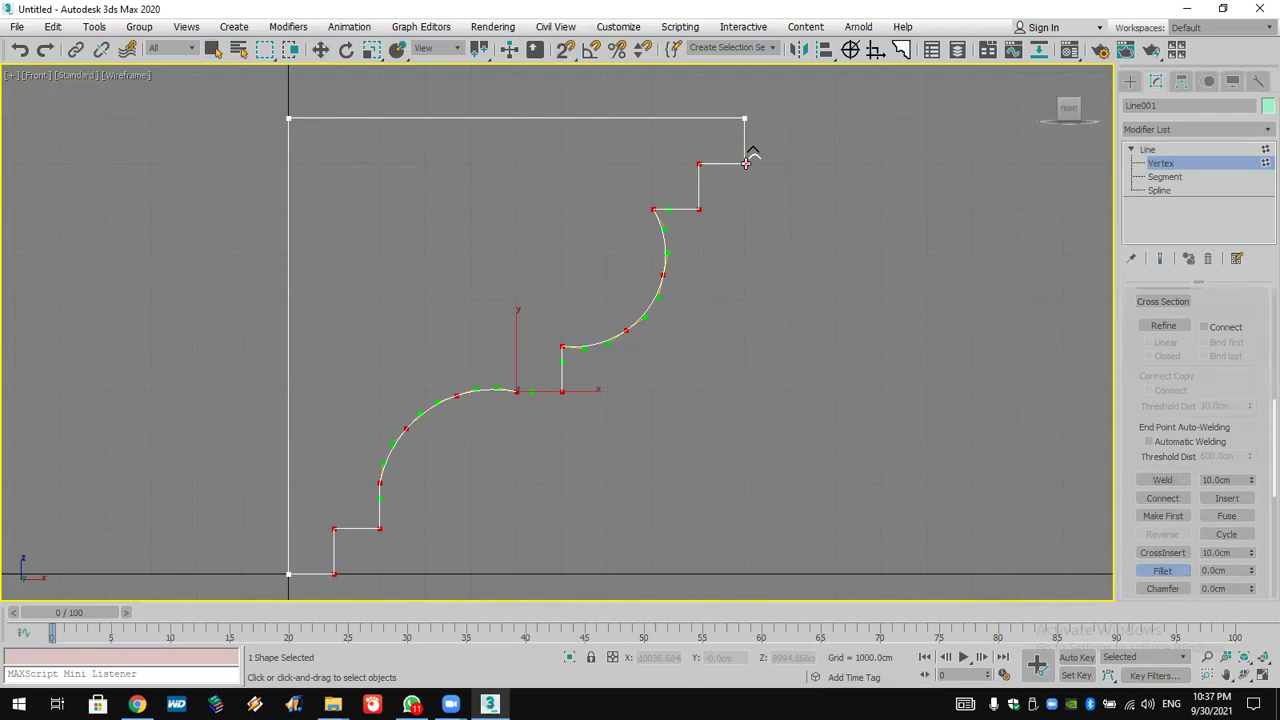
{"action": "mouse_move", "coordinate": [746, 156]}
{"action": "left_mouse_down"}
{"action": "mouse_move", "coordinate": [757, 114]}
{"action": "mouse_move", "coordinate": [754, 162]}
{"action": "mouse_move", "coordinate": [757, 114]}
{"action": "mouse_move", "coordinate": [752, 148]}
{"action": "left_mouse_up"}
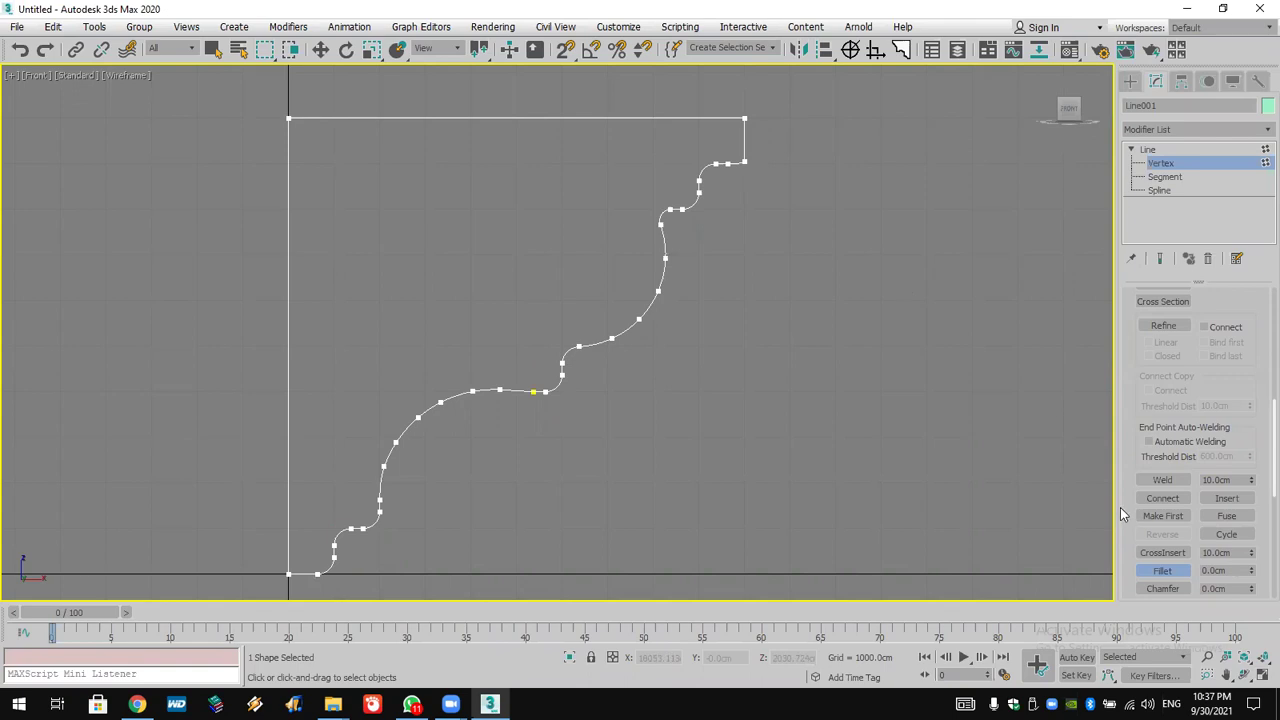
{"action": "key", "text": "w"}
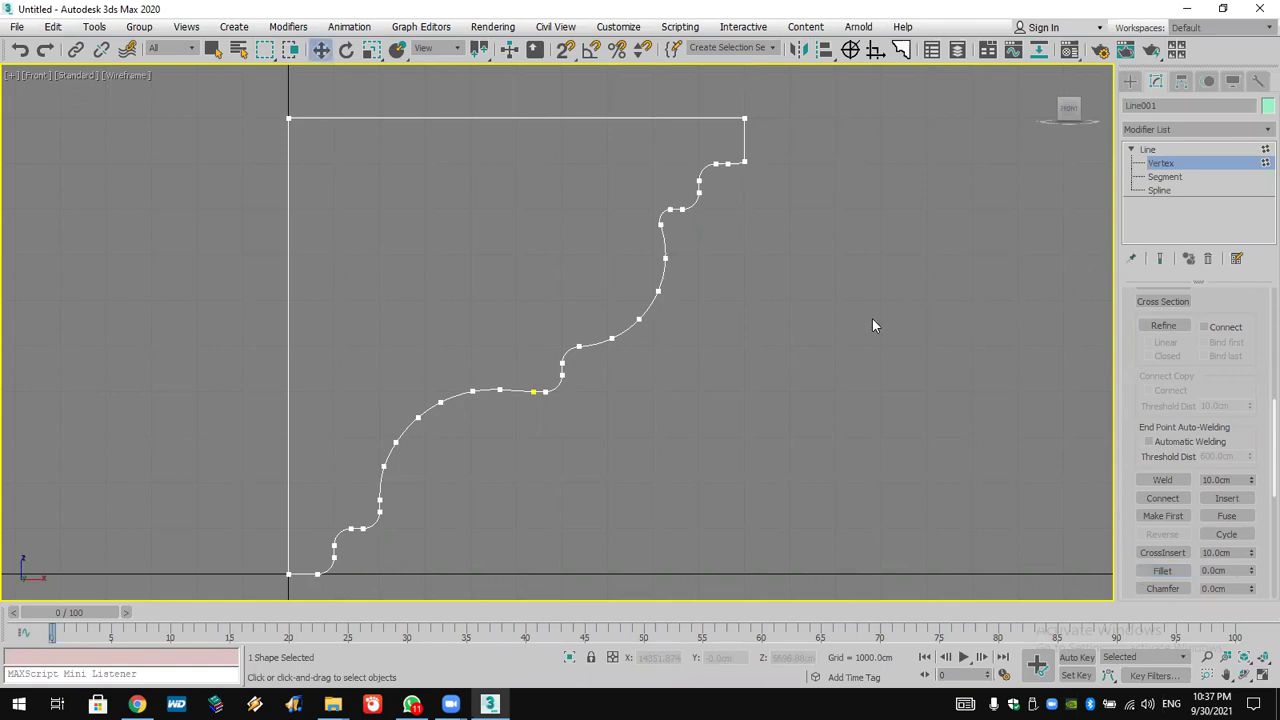
Move only the profile's pivot, snapping it to the outline's upper inner corner at X 0, Z 10000 cm.
{"action": "left_click", "coordinate": [1130, 80]}
{"action": "middle_click_drag", "start_coordinate": [807, 294], "coordinate": [980, 280]}
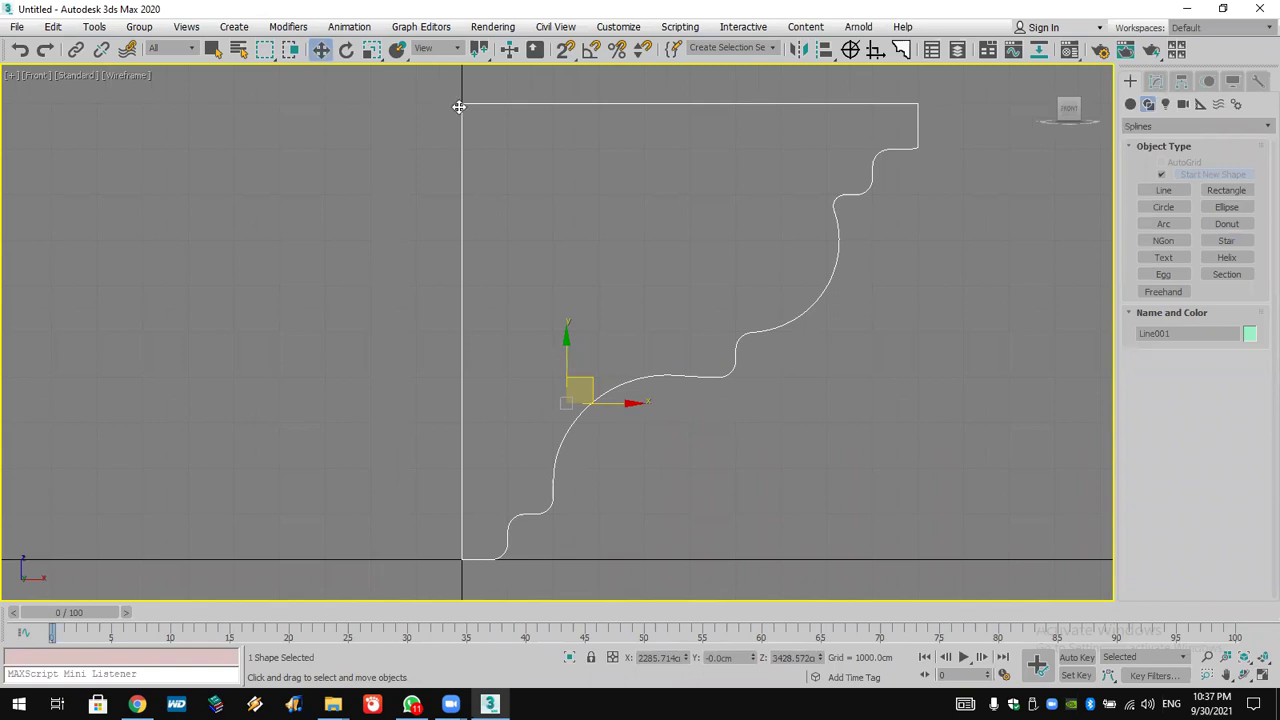
{"action": "left_click", "coordinate": [1181, 80]}
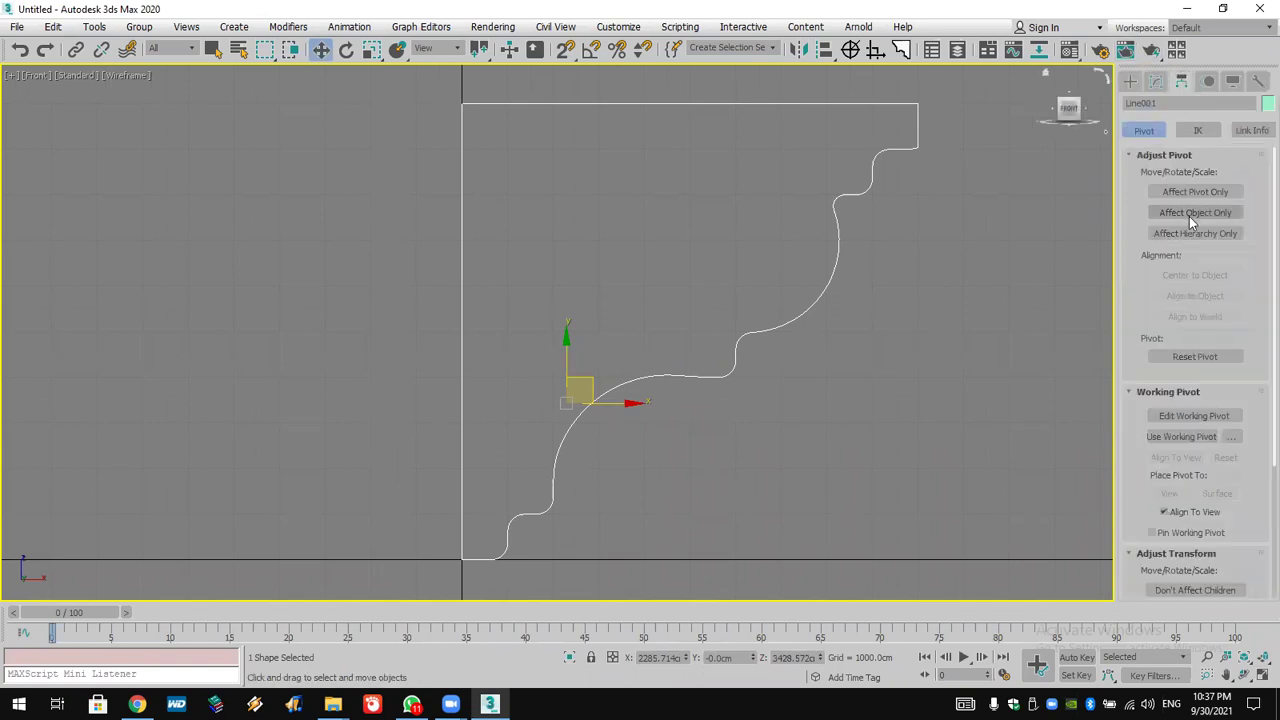
{"action": "left_click", "coordinate": [1194, 194]}
{"action": "left_click_drag", "start_coordinate": [578, 390], "coordinate": [393, 152]}
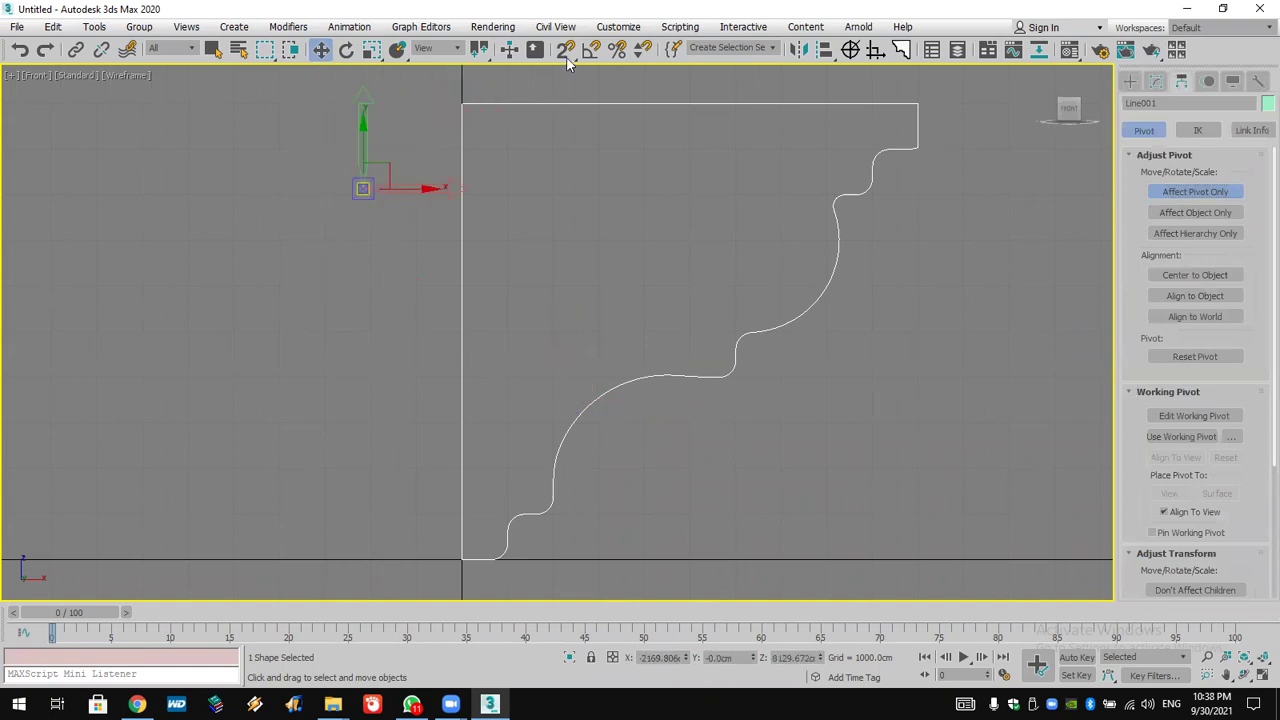
{"action": "right_click", "coordinate": [567, 55]}
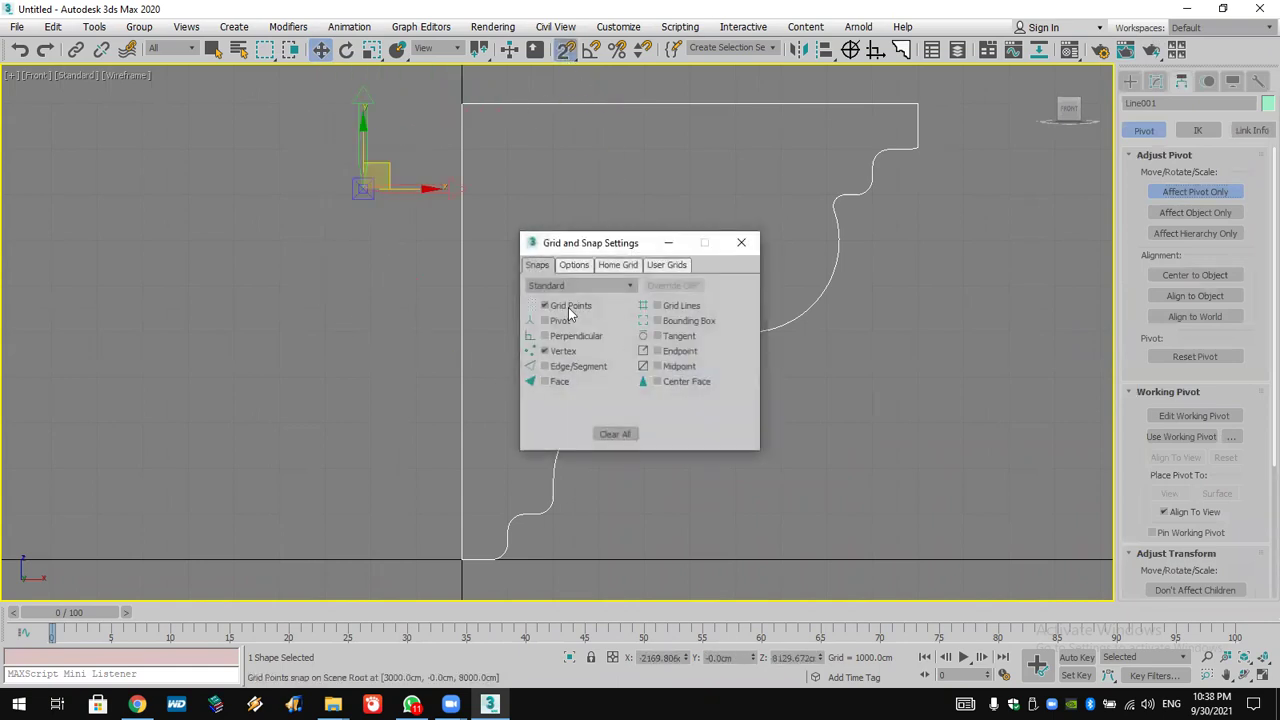
{"action": "left_click", "coordinate": [740, 243]}
{"action": "left_click_drag", "start_coordinate": [377, 177], "coordinate": [483, 124]}
{"action": "left_click", "coordinate": [1205, 193]}
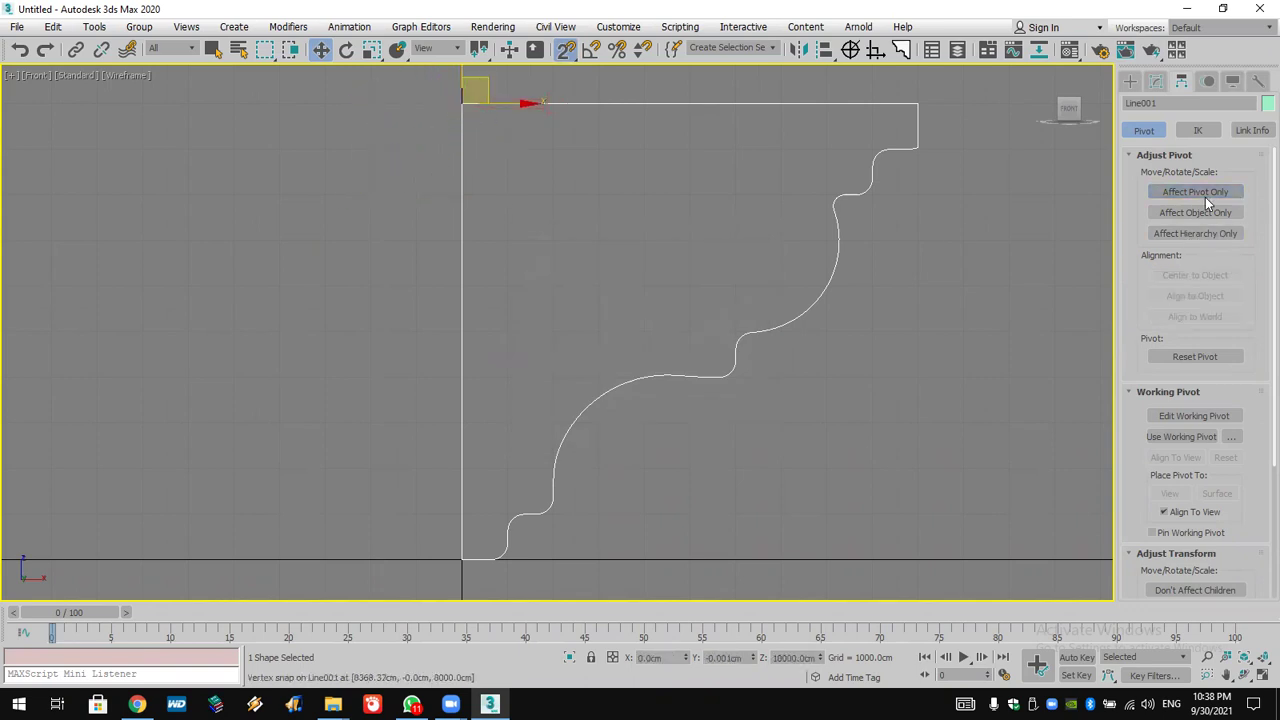
Turn off snapping and clone the profile five times as copies along negative X, spaced about 38605 cm apart.
{"action": "scroll", "coordinate": [979, 261], "scroll_direction": "down", "scroll_amount": 5}
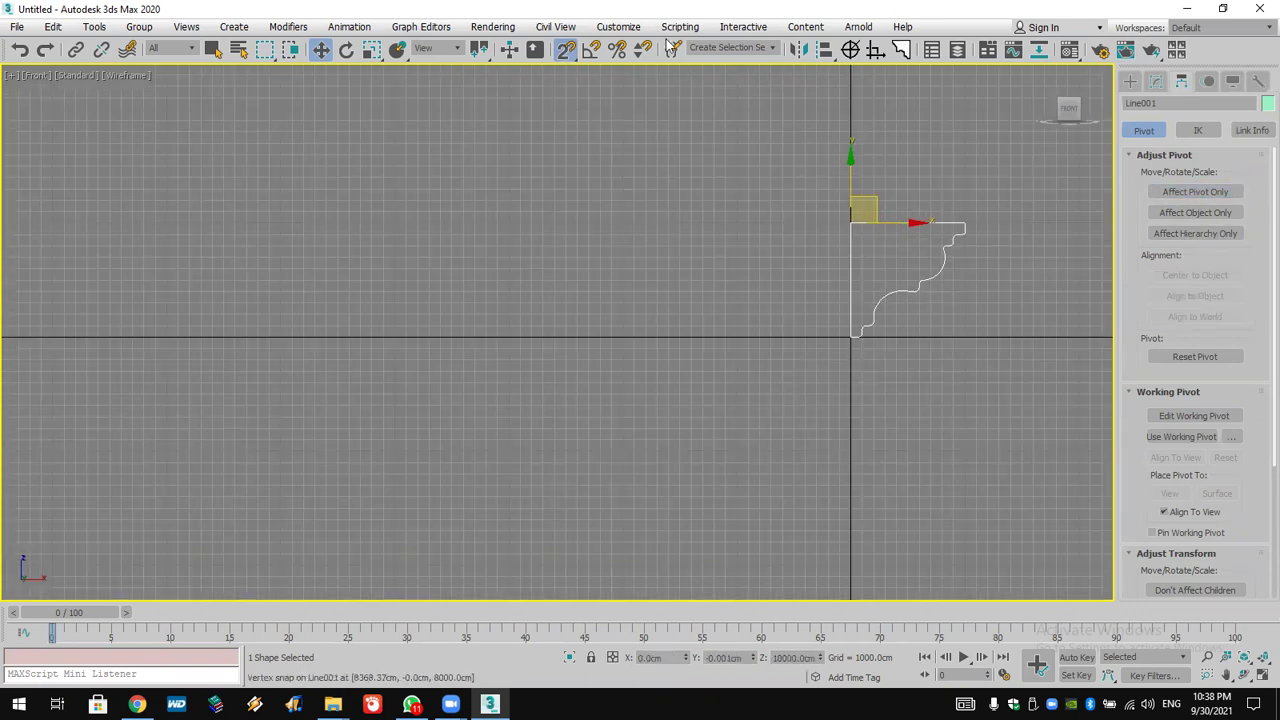
{"action": "middle_click_drag", "start_coordinate": [640, 73], "coordinate": [595, 101]}
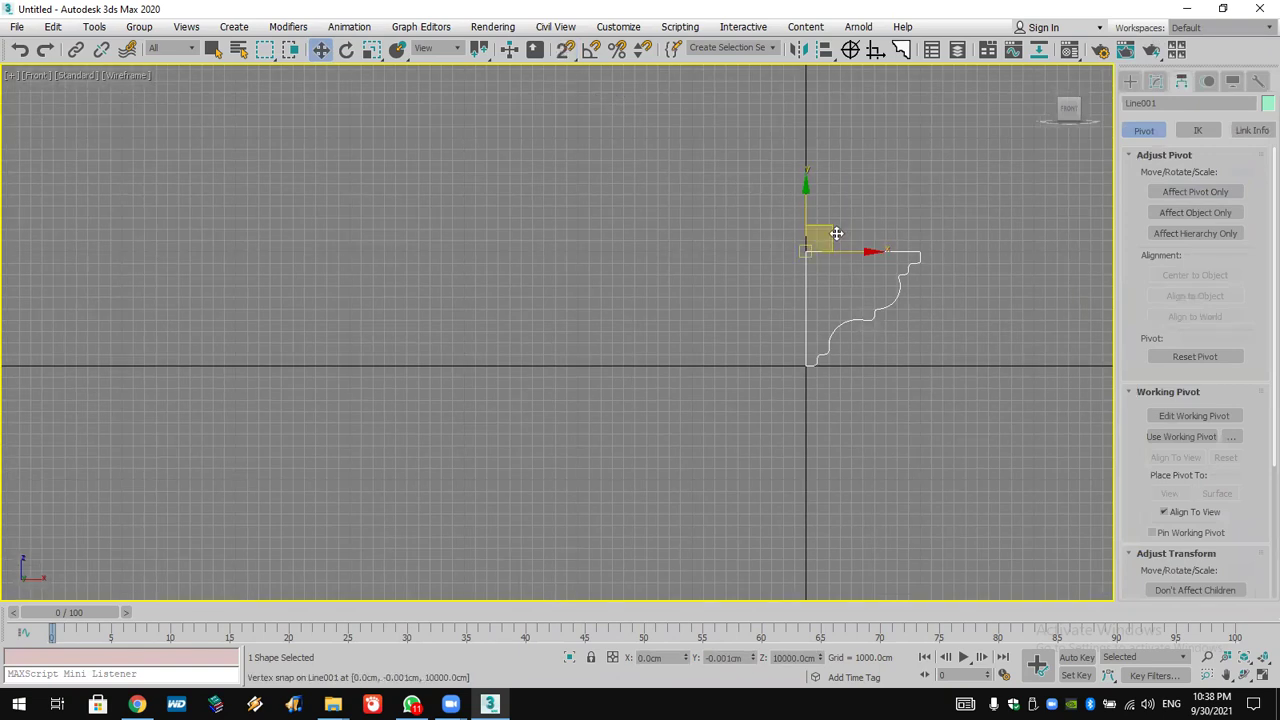
{"action": "left_click_drag", "start_coordinate": [849, 251], "coordinate": [342, 256], "text": "shift"}
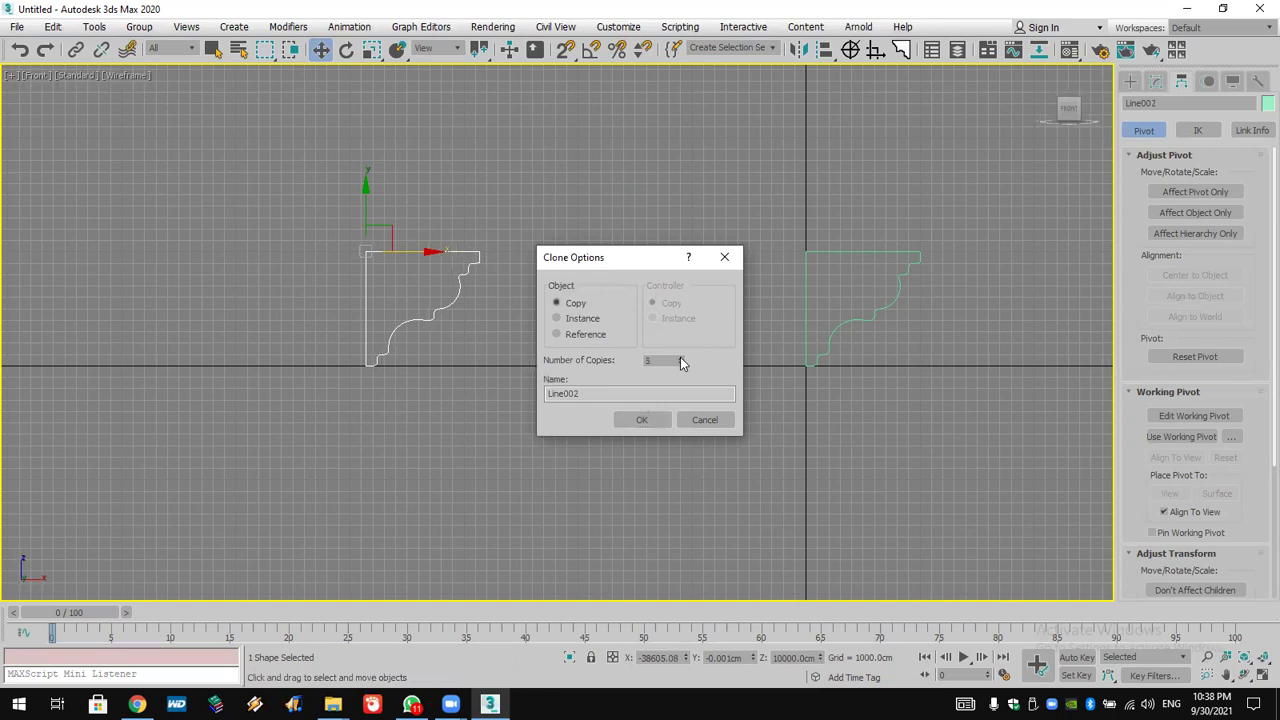
{"action": "left_click", "coordinate": [645, 419]}
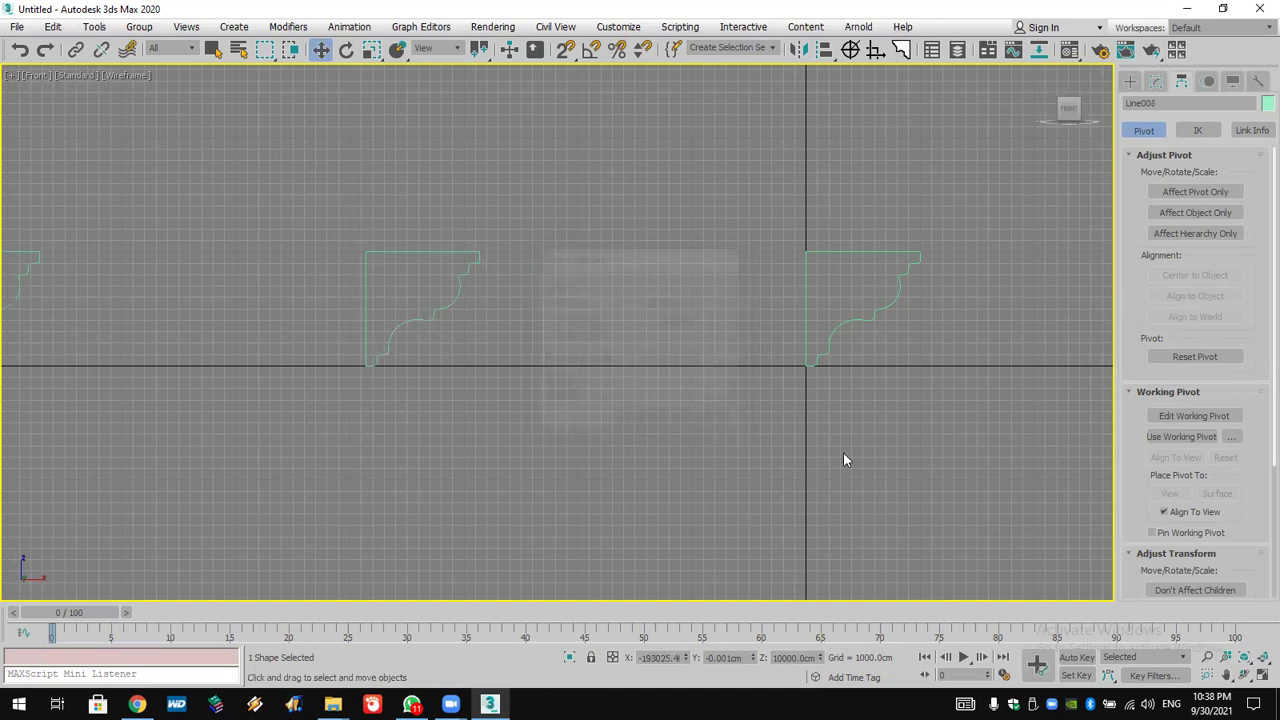
Return to the four-viewport layout and apply the Extrude modifier to the original molding profile.
{"action": "left_click", "coordinate": [1262, 675]}
{"action": "scroll", "coordinate": [1012, 492], "scroll_direction": "down", "scroll_amount": 5}
{"action": "left_click", "coordinate": [892, 428]}
{"action": "left_click", "coordinate": [1130, 81]}
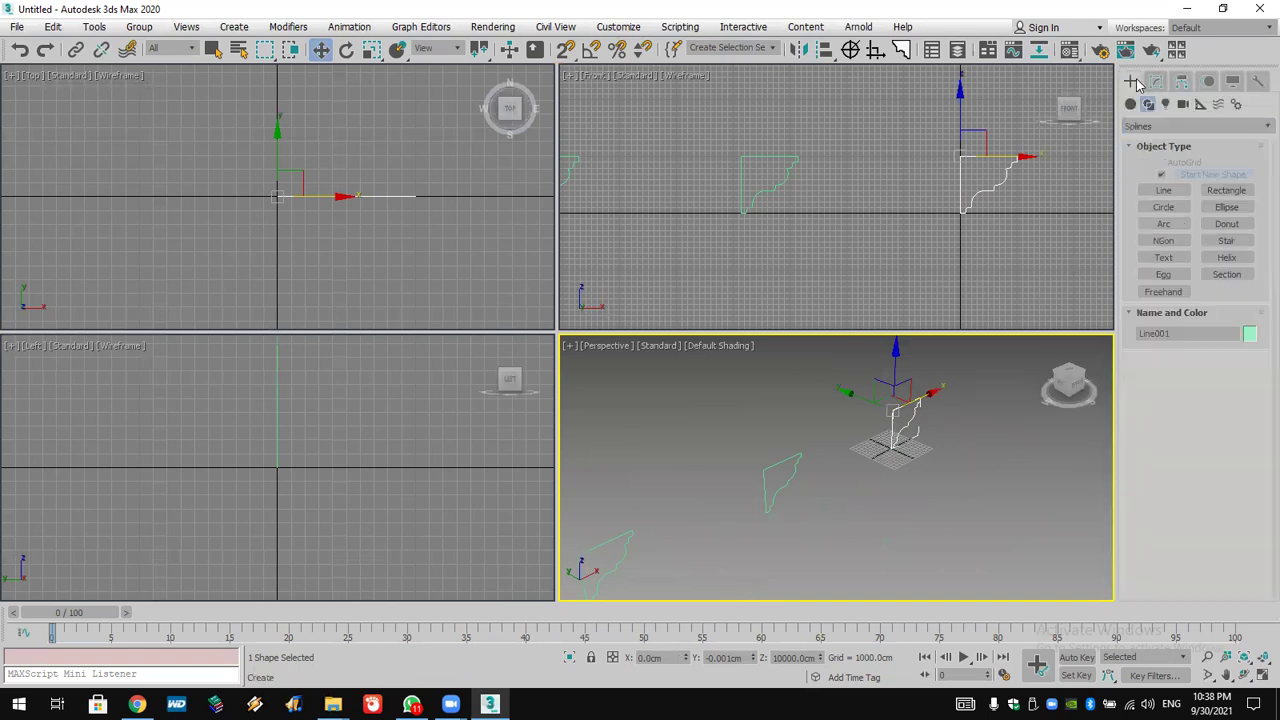
{"action": "left_click", "coordinate": [1156, 82]}
{"action": "left_click", "coordinate": [1195, 129]}
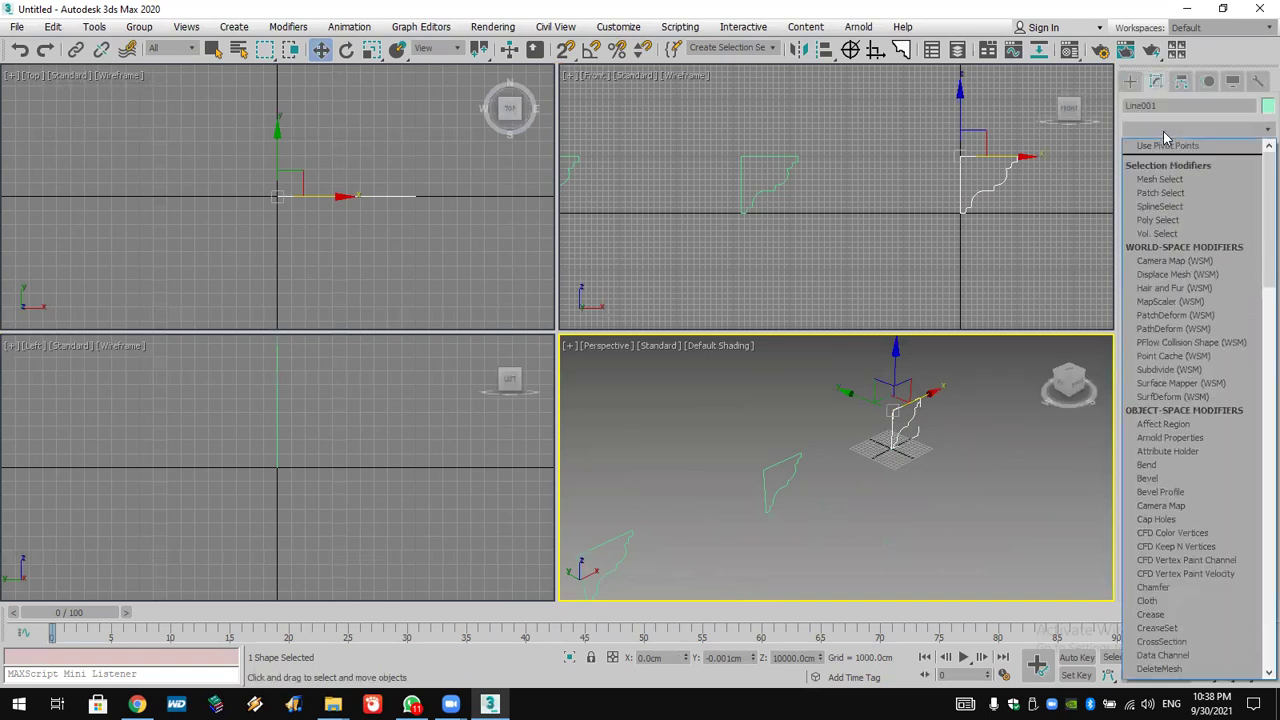
{"action": "scroll", "coordinate": [1160, 160], "scroll_direction": "down", "scroll_amount": 5}
{"action": "left_click", "coordinate": [1155, 213]}
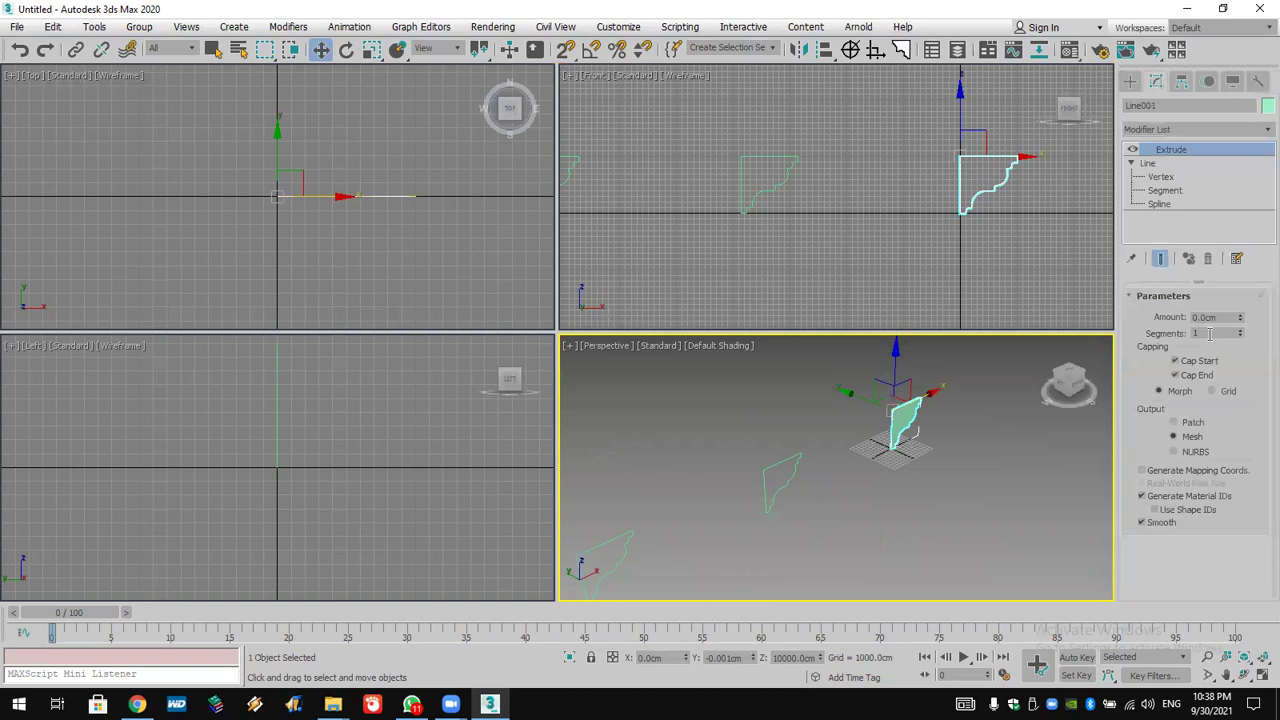
Adjust the original profile's extrusion amount to about 17300 cm.
{"action": "left_click_drag", "start_coordinate": [1240, 318], "coordinate": [1243, 120]}
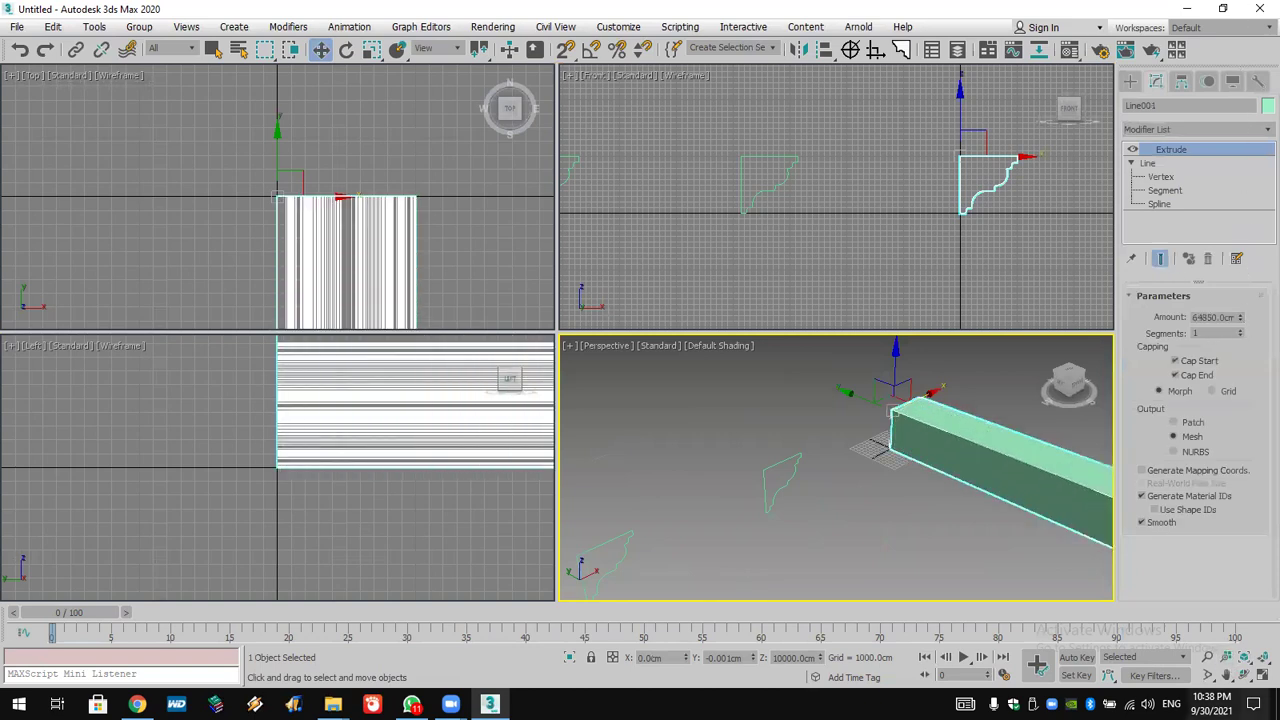
{"action": "double_click", "coordinate": [1215, 317]}
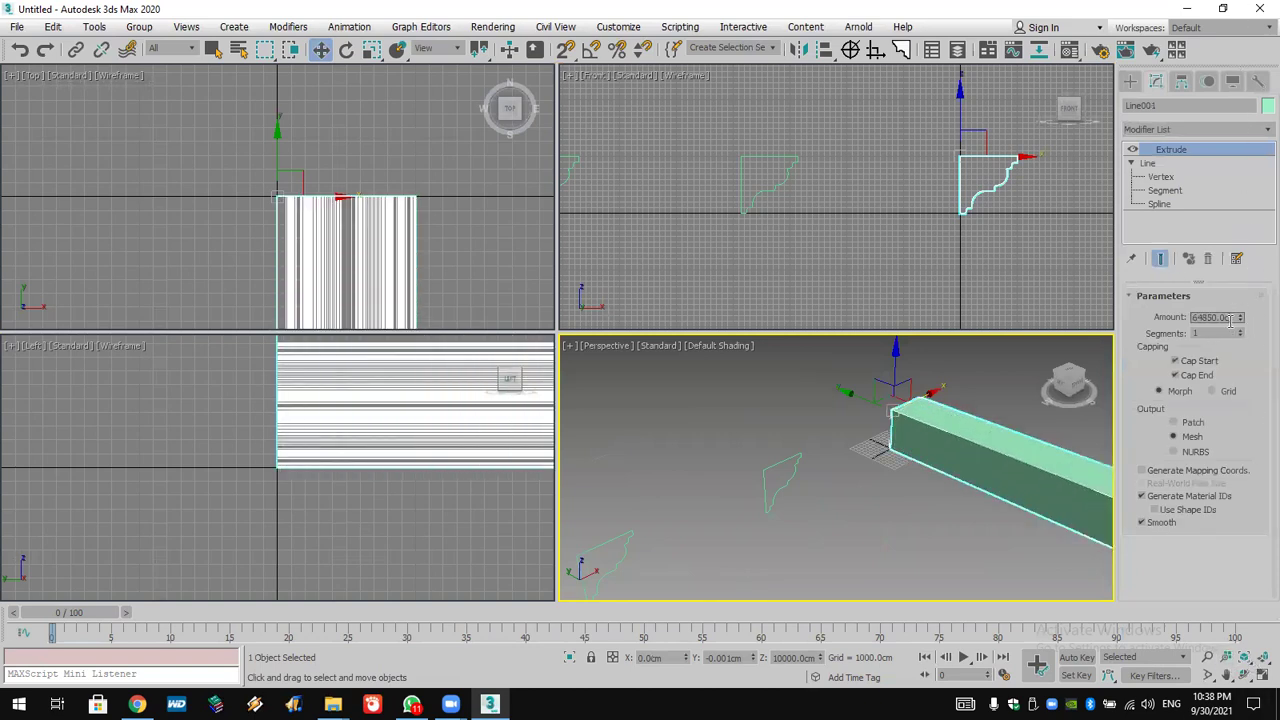
{"action": "type", "text": "0"}
{"action": "key", "text": "Return"}
{"action": "left_click_drag", "start_coordinate": [1240, 318], "coordinate": [1250, 56]}
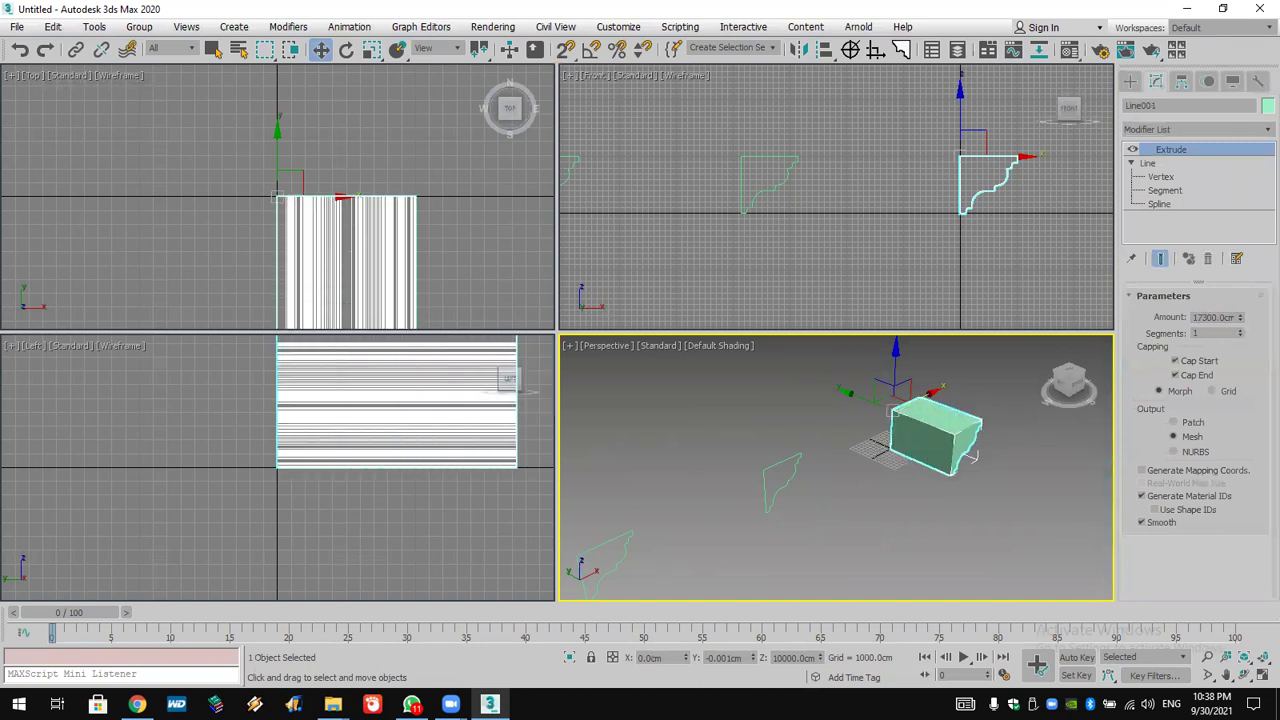
Select the copied profile nearest the extruded molding and apply the Lathe modifier to it.
{"action": "left_click", "coordinate": [1243, 675]}
{"action": "left_click_drag", "start_coordinate": [762, 425], "coordinate": [912, 434]}
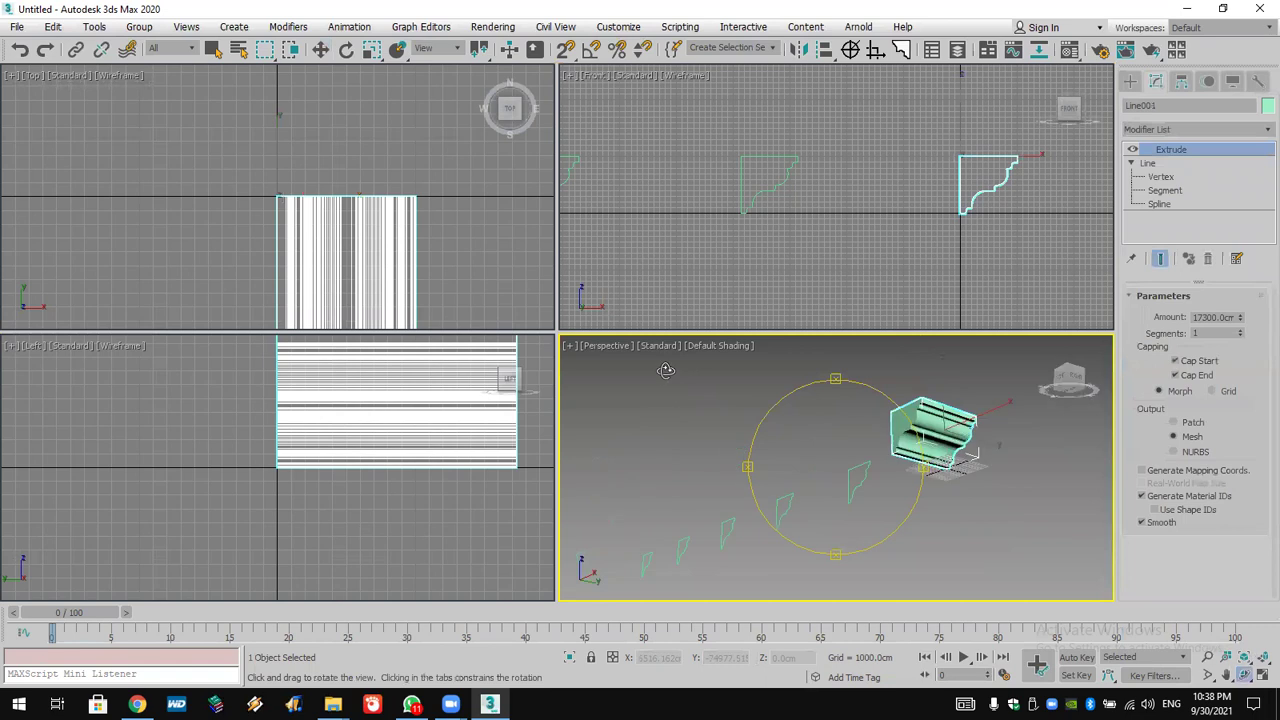
{"action": "scroll", "coordinate": [939, 439], "scroll_direction": "up", "scroll_amount": 5}
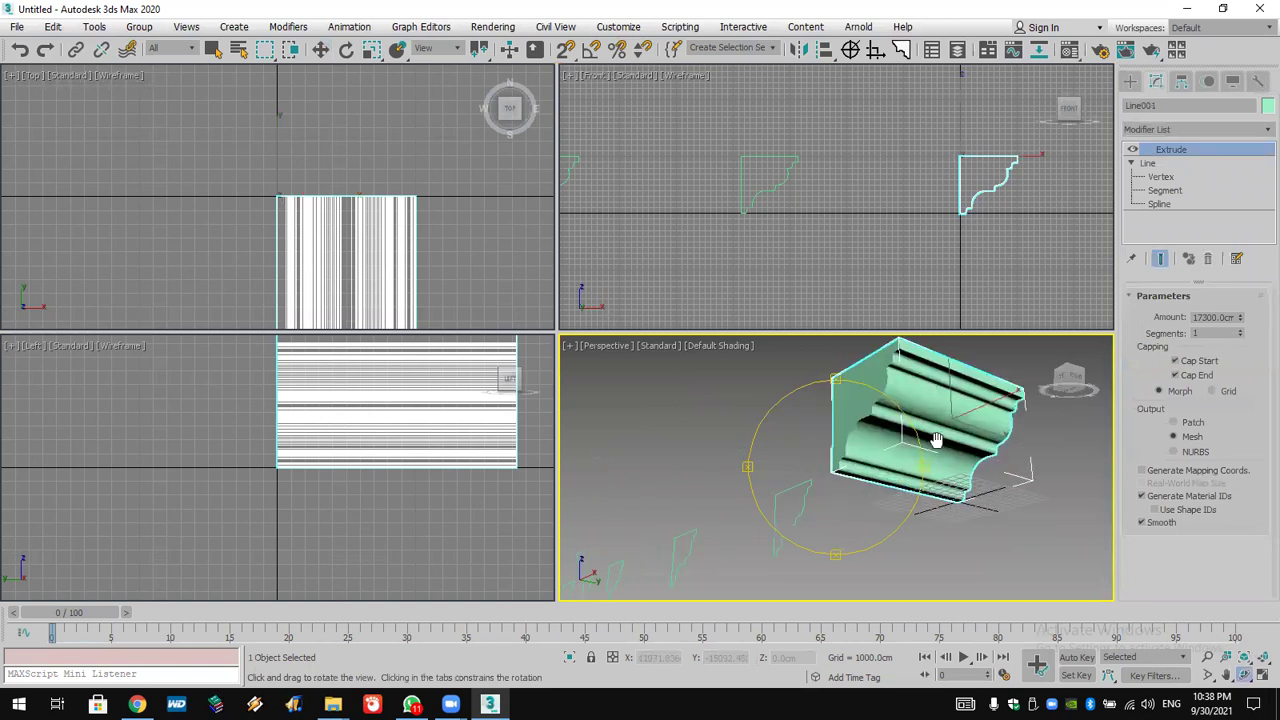
{"action": "left_click_drag", "start_coordinate": [865, 460], "coordinate": [694, 514]}
{"action": "middle_click_drag", "start_coordinate": [694, 514], "coordinate": [851, 513]}
{"action": "scroll", "coordinate": [849, 514], "scroll_direction": "up", "scroll_amount": 2}
{"action": "left_click_drag", "start_coordinate": [849, 514], "coordinate": [814, 500]}
{"action": "key", "text": "w"}
{"action": "left_click", "coordinate": [782, 456]}
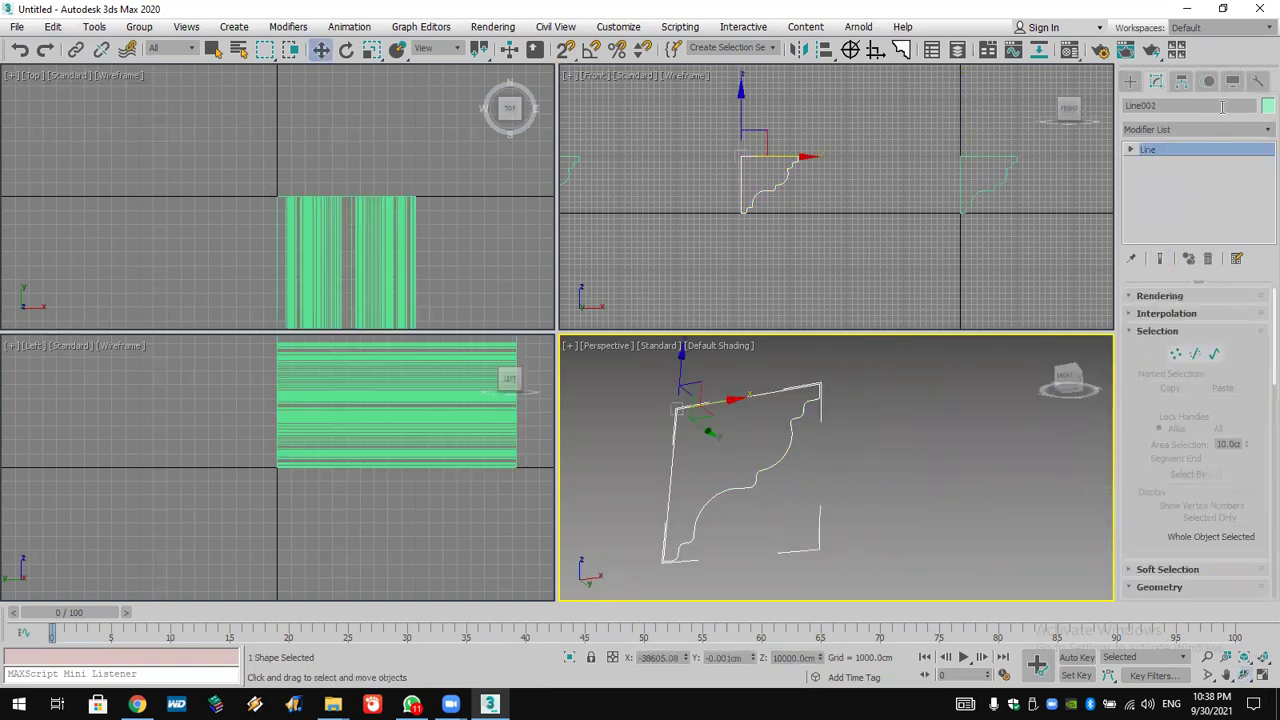
{"action": "left_click", "coordinate": [1201, 130]}
{"action": "type", "text": "l"}
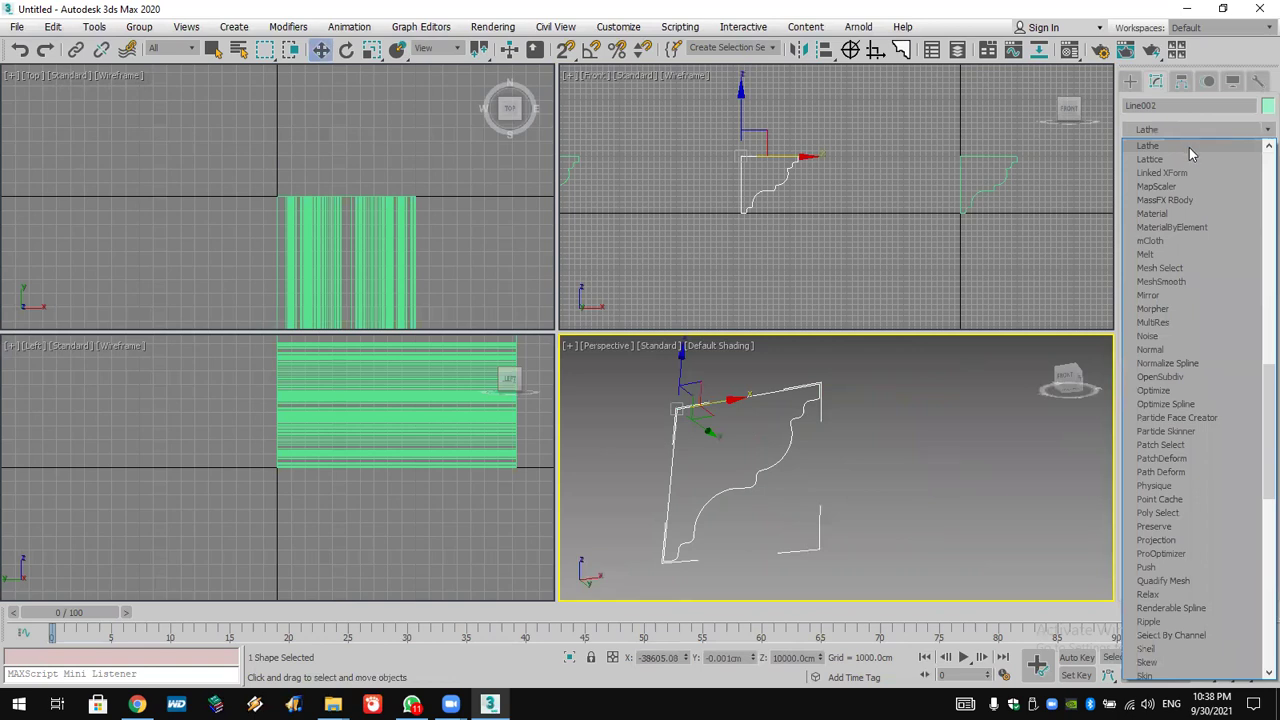
{"action": "left_click", "coordinate": [1189, 147]}
Raise the lathed shape's segments to 34 to smooth its round form.
{"action": "middle_click_drag", "start_coordinate": [894, 412], "coordinate": [989, 423], "text": "alt"}
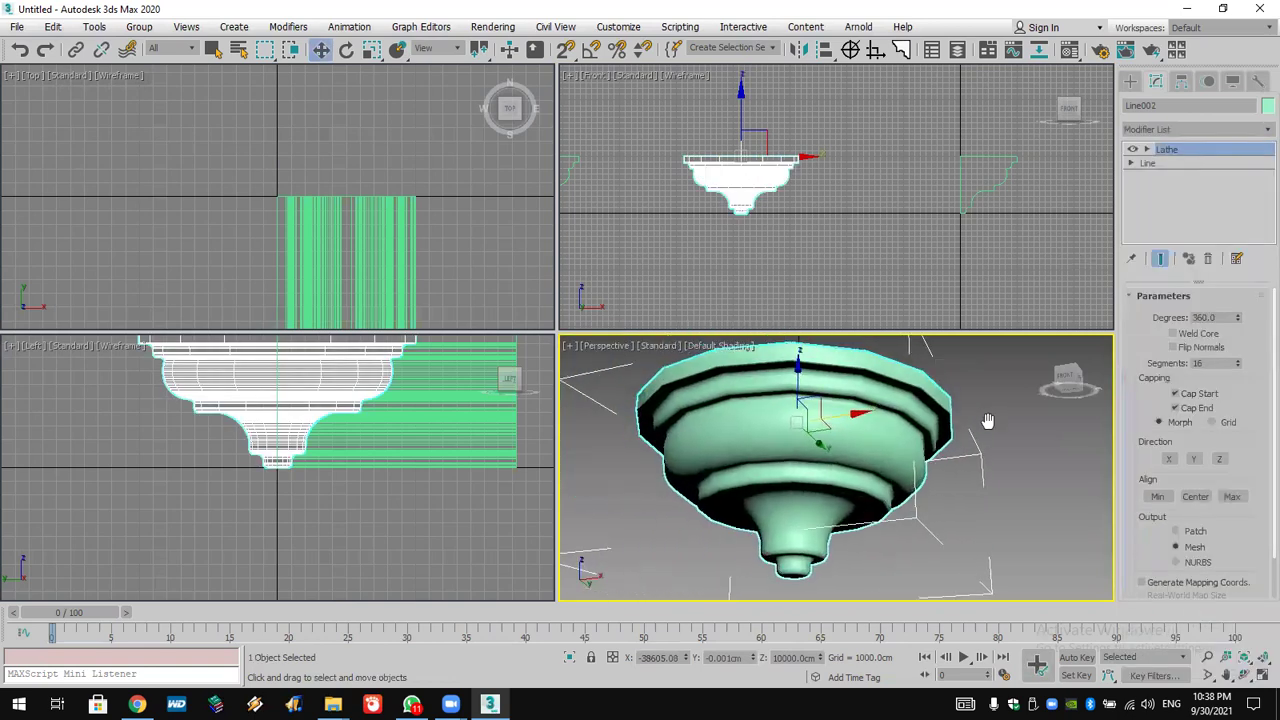
{"action": "left_click_drag", "start_coordinate": [1237, 363], "coordinate": [1237, 348]}
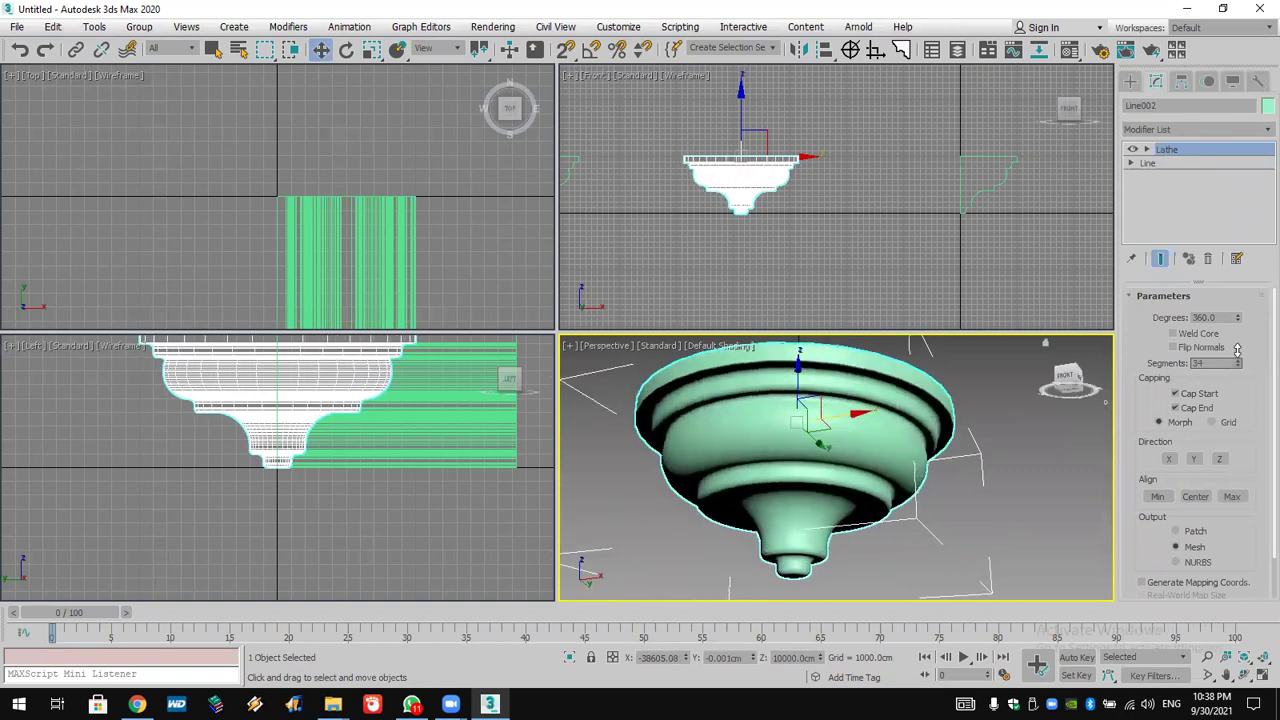
{"action": "left_click", "coordinate": [1244, 675]}
{"action": "left_click_drag", "start_coordinate": [835, 518], "coordinate": [885, 467]}
{"action": "key", "text": "w"}
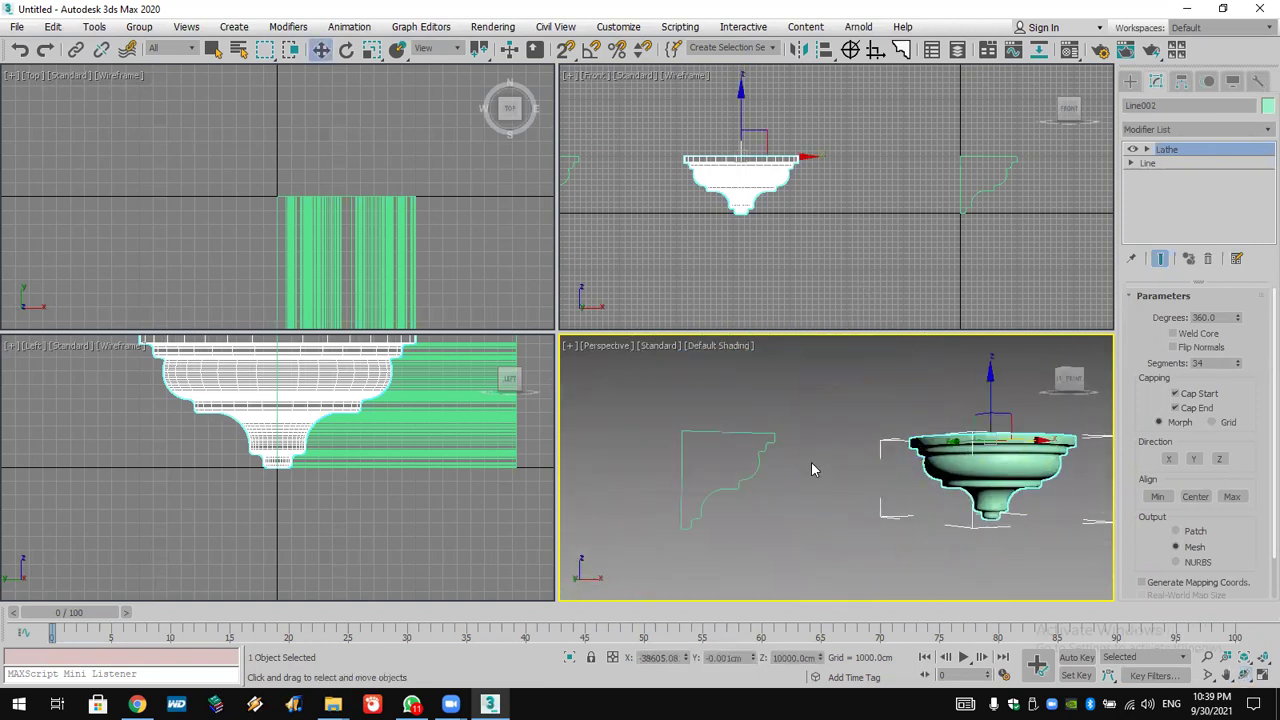
Draw a rectangle spline about 26235 cm long and 23611 cm wide around the farthest copied profile in the top view.
{"action": "left_click", "coordinate": [1130, 80]}
{"action": "left_click", "coordinate": [1148, 104]}
{"action": "left_click", "coordinate": [1226, 190]}
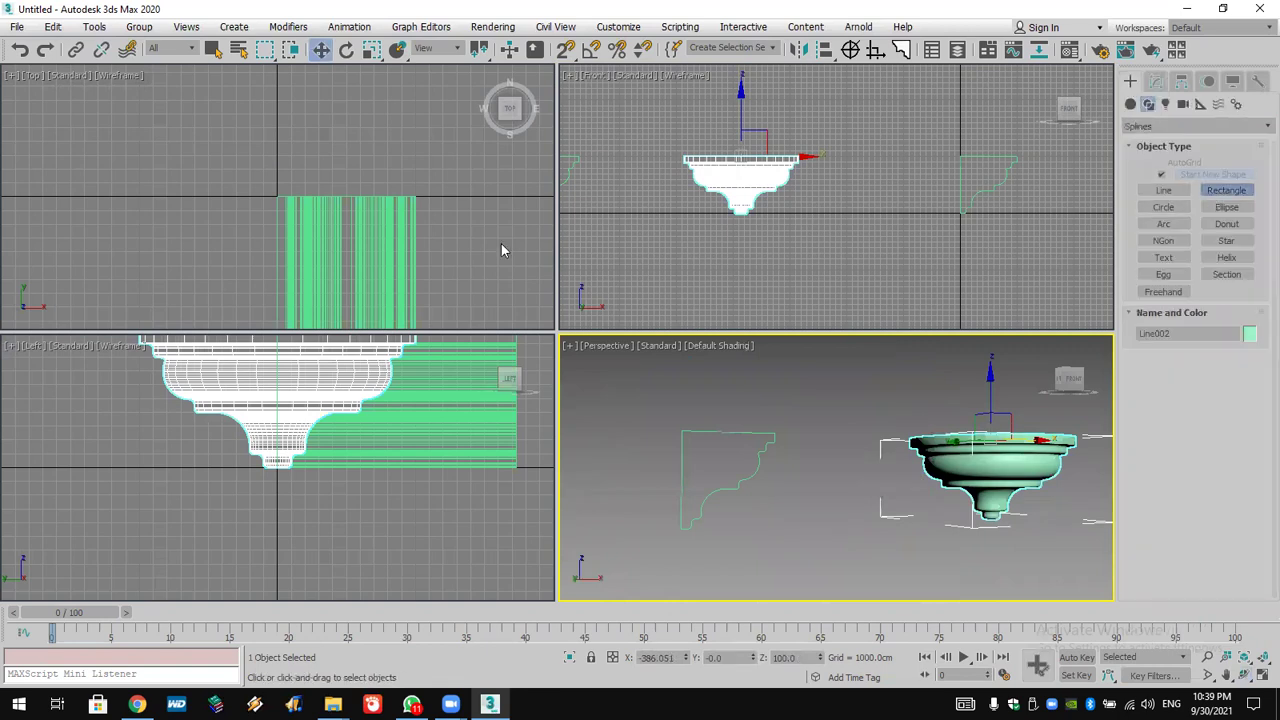
{"action": "left_click", "coordinate": [355, 227]}
{"action": "scroll", "coordinate": [355, 227], "scroll_direction": "down", "scroll_amount": 6}
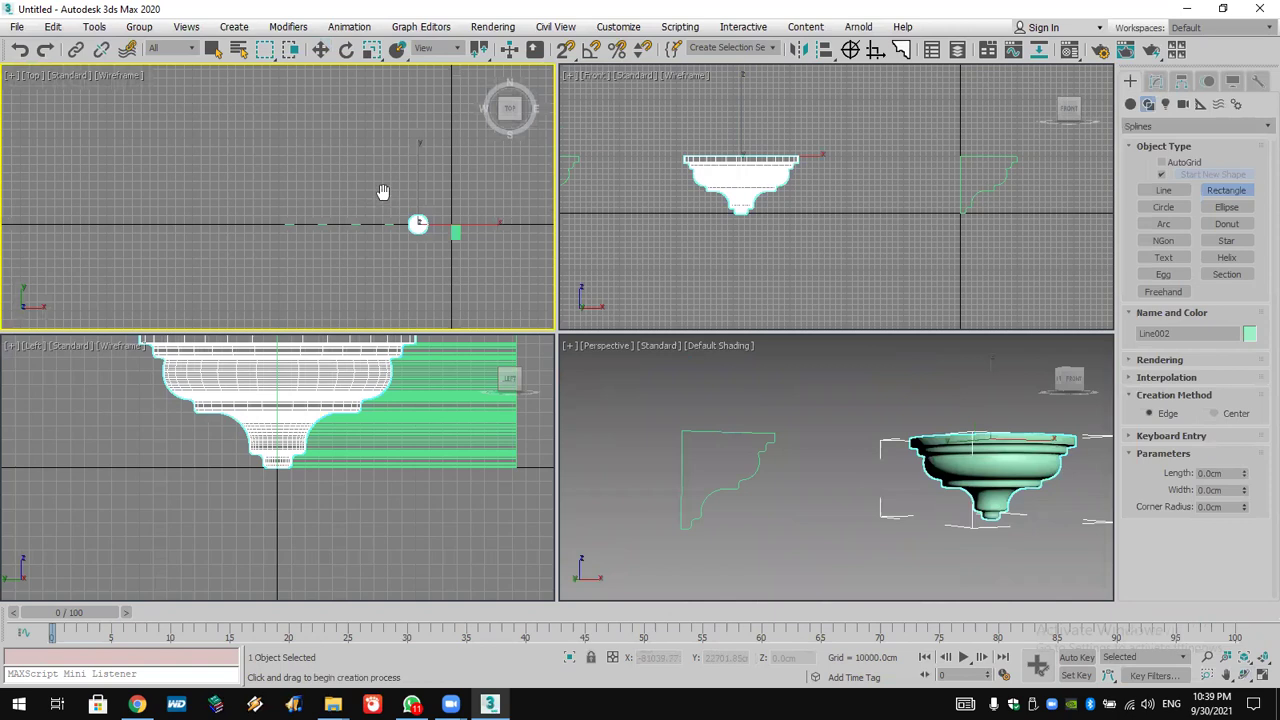
{"action": "scroll", "coordinate": [385, 192], "scroll_direction": "up", "scroll_amount": 2}
{"action": "middle_click_drag", "start_coordinate": [275, 215], "coordinate": [327, 216]}
{"action": "left_click_drag", "start_coordinate": [321, 200], "coordinate": [348, 232]}
{"action": "middle_click_drag", "start_coordinate": [711, 453], "coordinate": [846, 487]}
{"action": "scroll", "coordinate": [846, 487], "scroll_direction": "up", "scroll_amount": 2}
{"action": "scroll", "coordinate": [903, 486], "scroll_direction": "up", "scroll_amount": 5}
{"action": "middle_click_drag", "start_coordinate": [962, 492], "coordinate": [937, 498]}
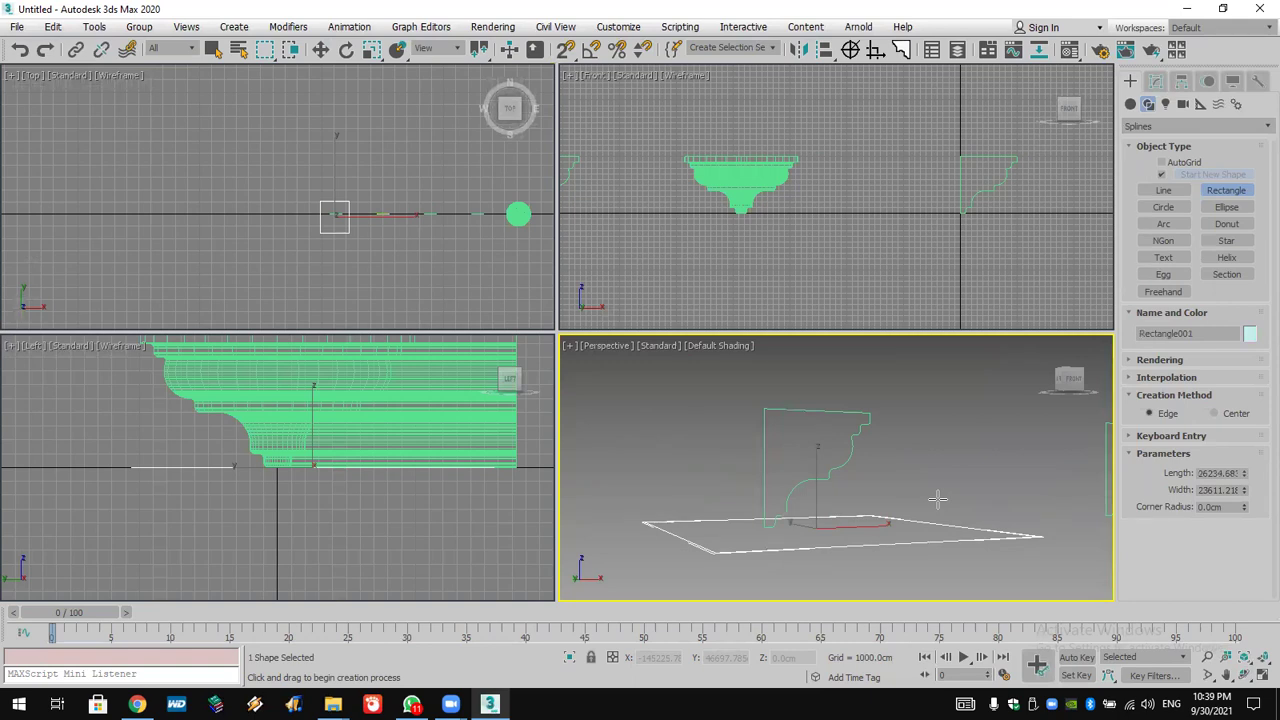
Open the list of modifiers for the new rectangle.
{"action": "left_click", "coordinate": [1155, 81]}
{"action": "left_click", "coordinate": [1160, 130]}
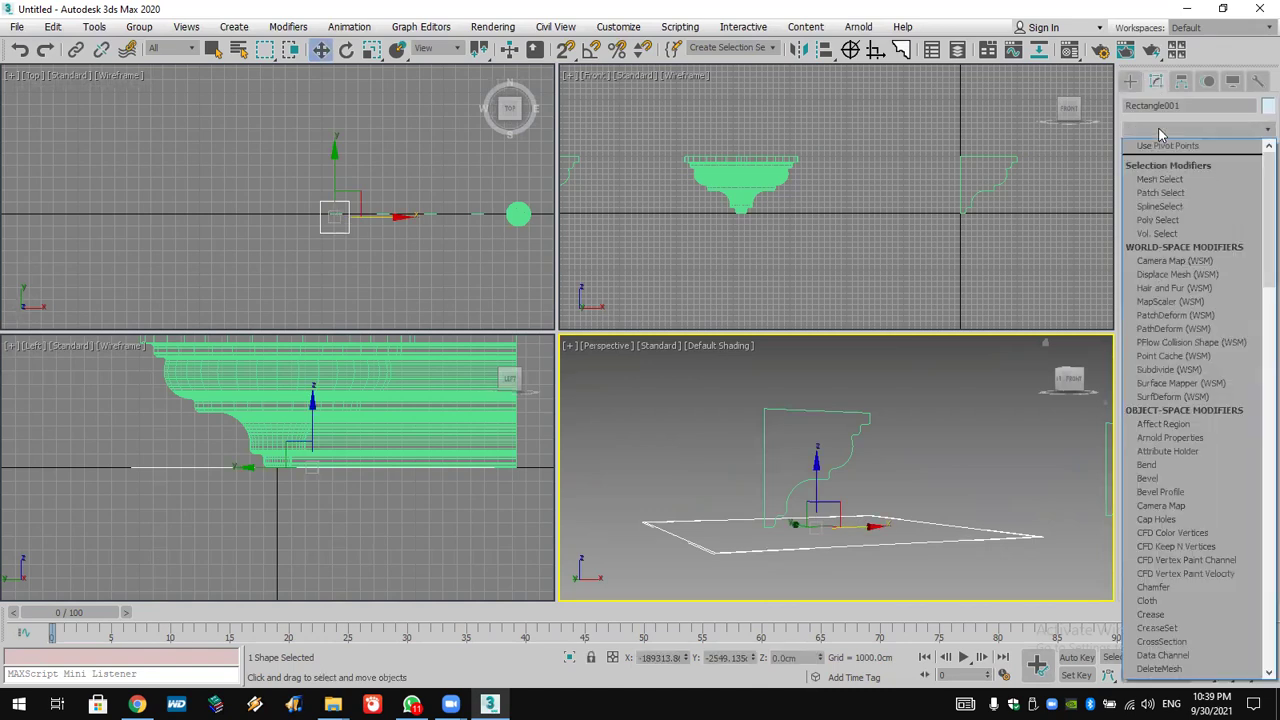
{"action": "left_click", "coordinate": [1160, 131]}
{"action": "left_click", "coordinate": [1160, 130]}
{"action": "left_click", "coordinate": [897, 518]}
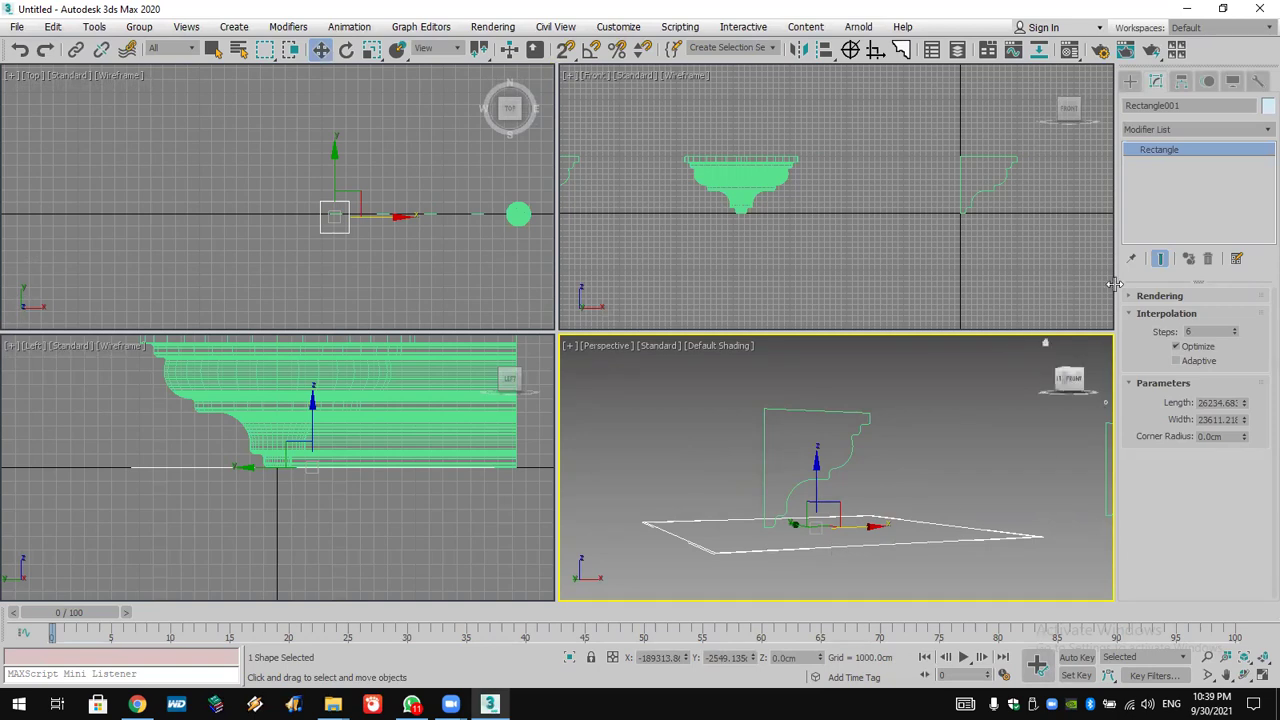
Apply a Sweep modifier to the rectangle, using the stepped molding profile line as its custom section.
{"action": "left_click", "coordinate": [1172, 130]}
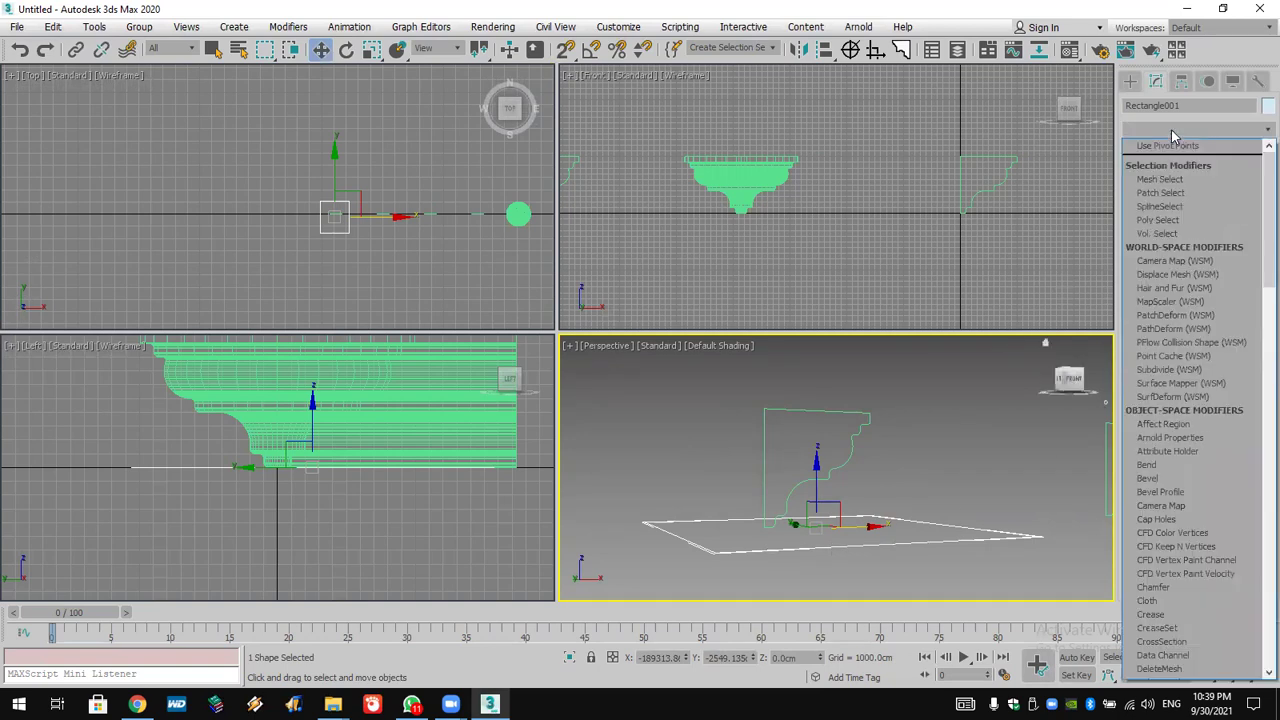
{"action": "type", "text": "sw"}
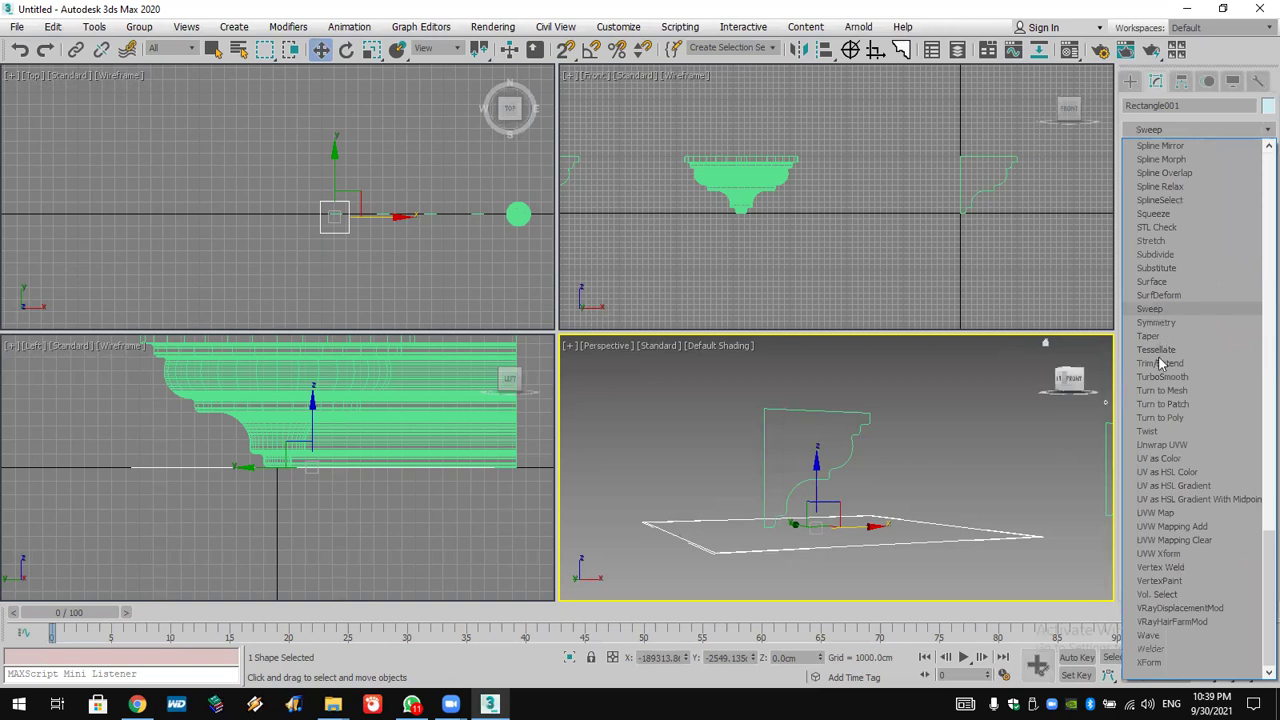
{"action": "left_click", "coordinate": [1152, 310]}
{"action": "left_click", "coordinate": [1148, 384]}
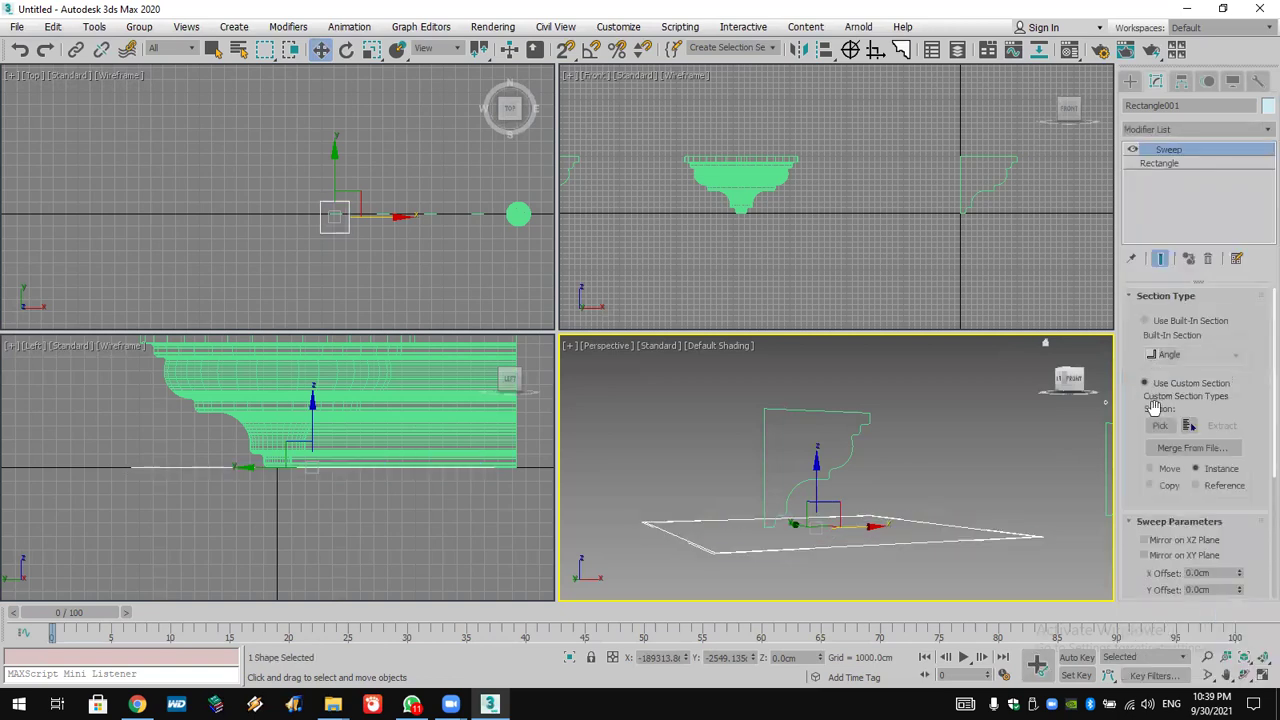
{"action": "left_click", "coordinate": [1160, 425]}
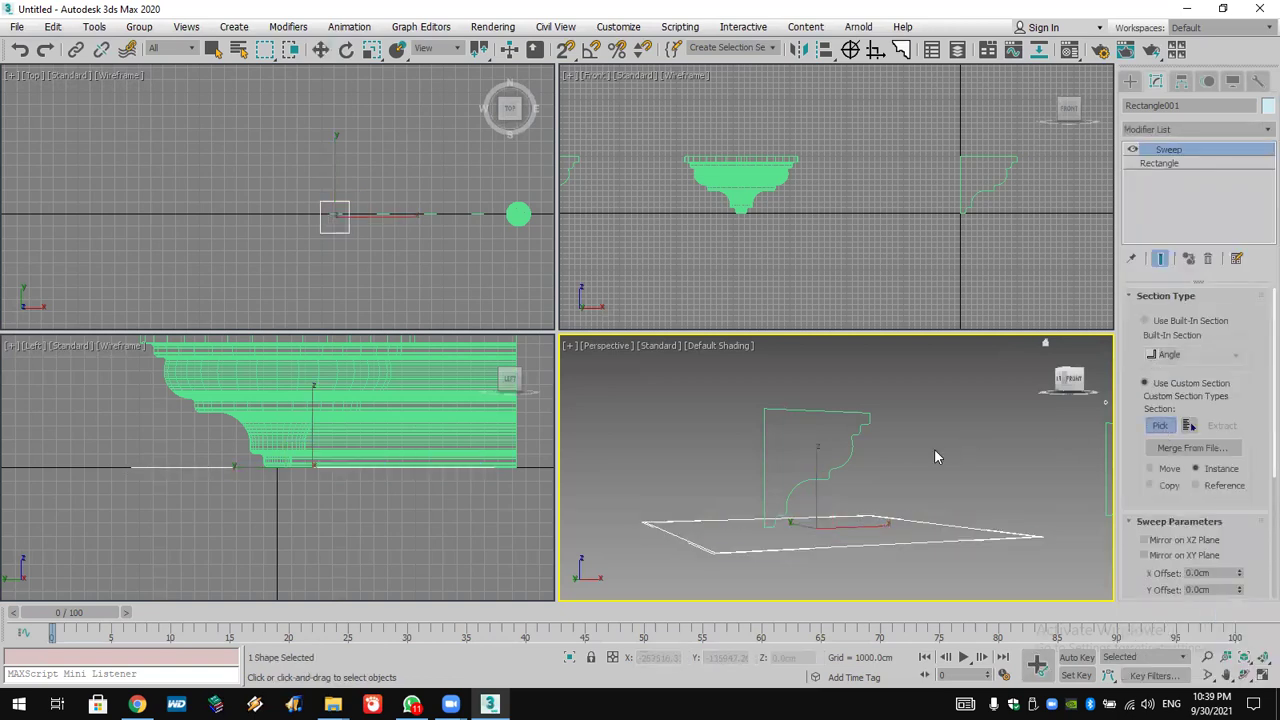
{"action": "left_click", "coordinate": [810, 476]}
{"action": "middle_click_drag", "start_coordinate": [903, 513], "coordinate": [853, 480], "text": "alt"}
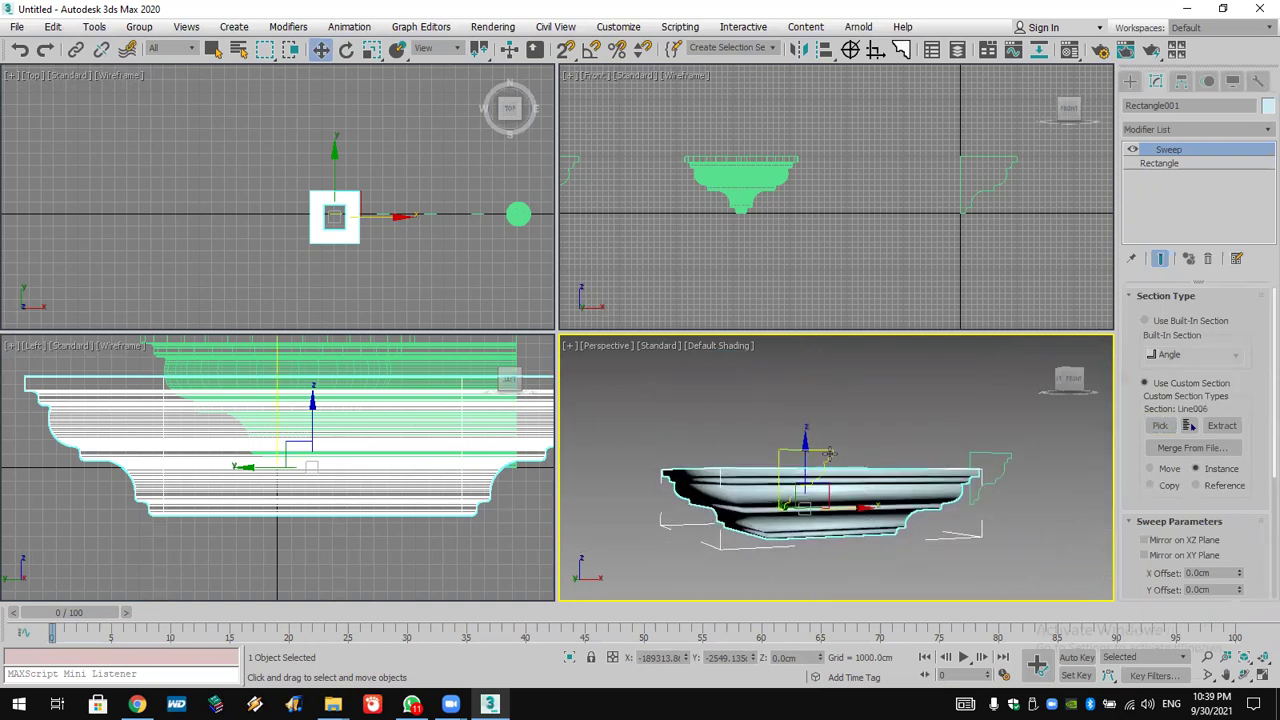
Move the molding profile line along X until it stands clear beside the swept rectangle.
{"action": "left_click", "coordinate": [834, 453]}
{"action": "left_click_drag", "start_coordinate": [837, 450], "coordinate": [632, 450]}
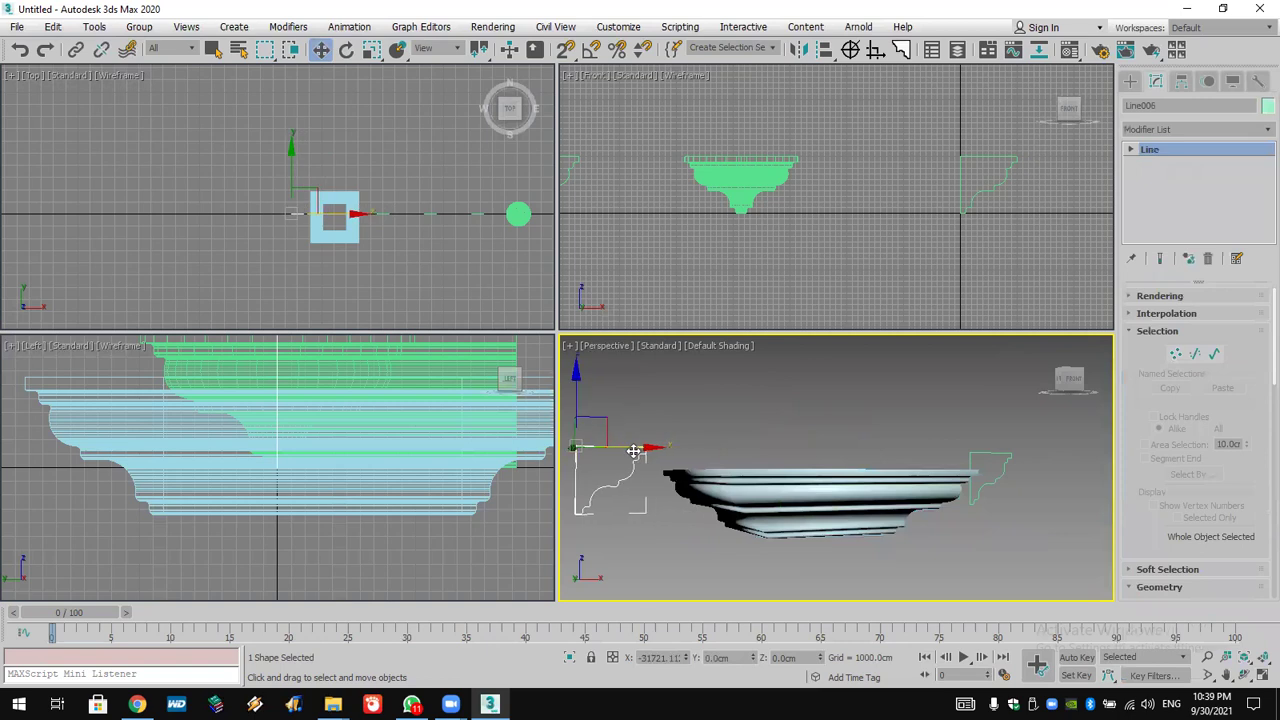
{"action": "middle_click_drag", "start_coordinate": [710, 465], "coordinate": [824, 459]}
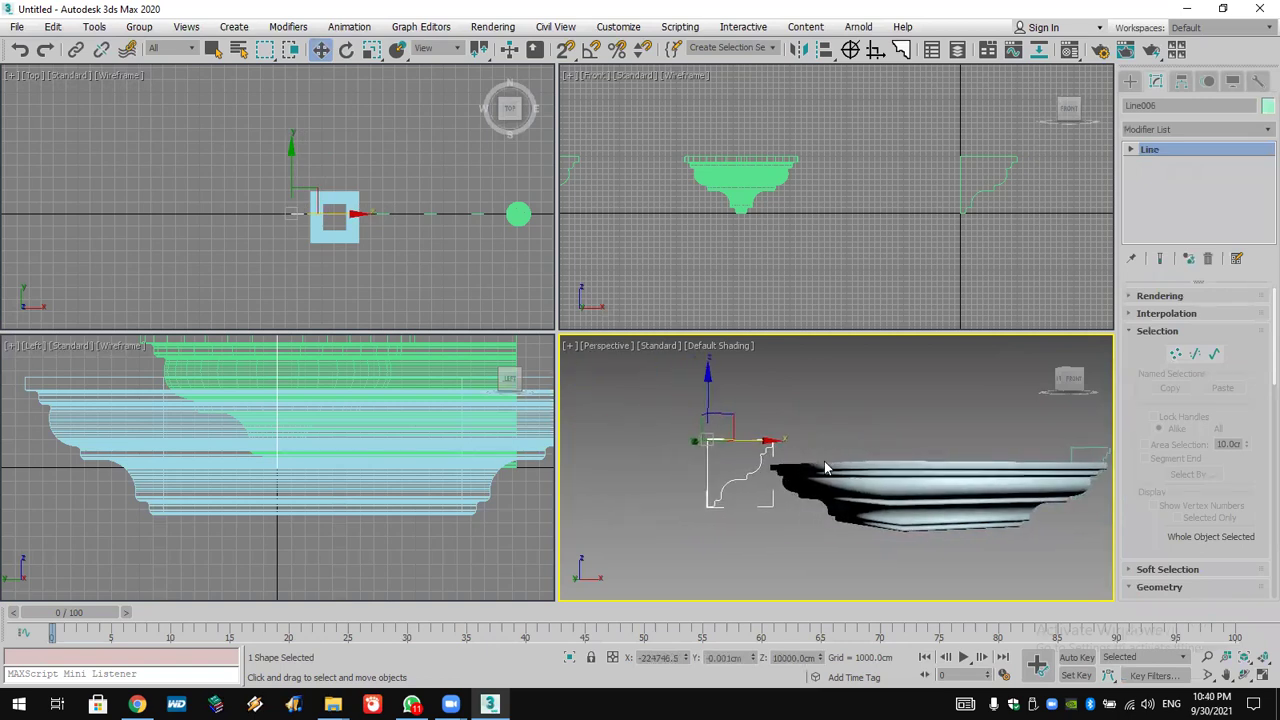
Try scaling the molding profile line uniformly as a whole object, and undo the change.
{"action": "left_click", "coordinate": [372, 49]}
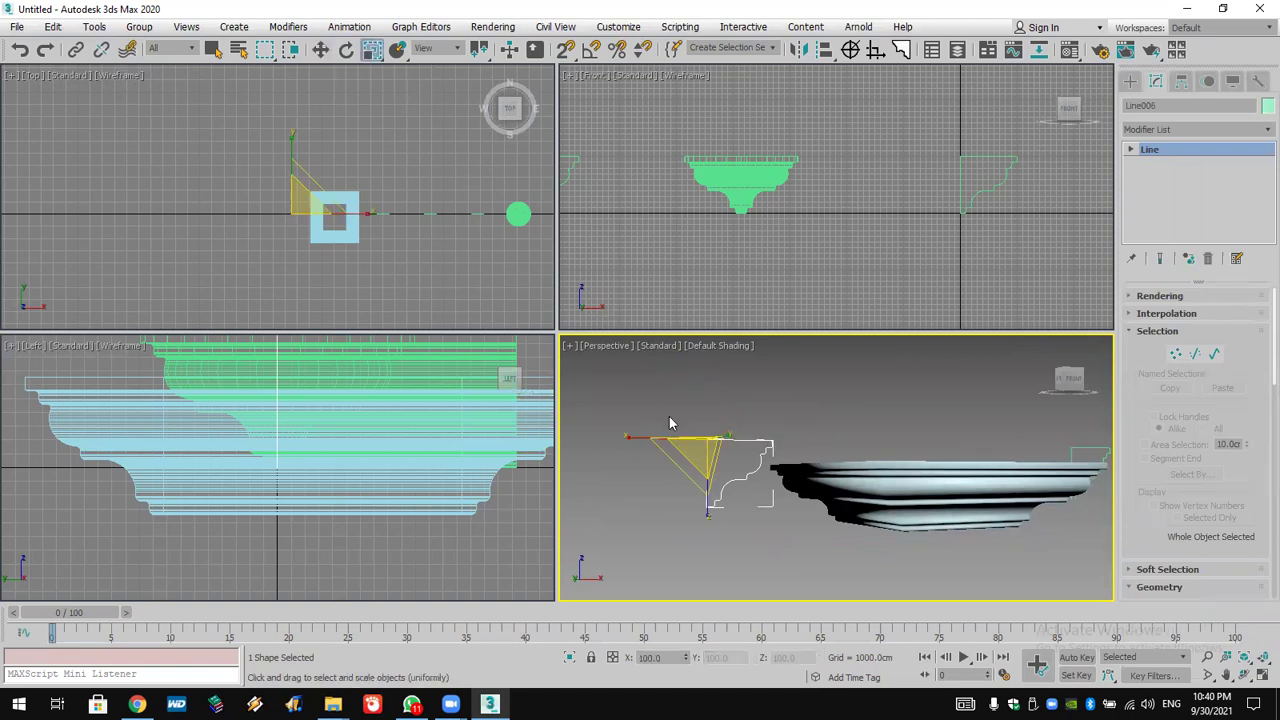
{"action": "left_click_drag", "start_coordinate": [710, 449], "coordinate": [749, 465]}
{"action": "key", "text": "ctrl+z"}
Try scaling the profile line at Spline sub-object level to resize the swept molding.
{"action": "left_click", "coordinate": [1131, 149]}
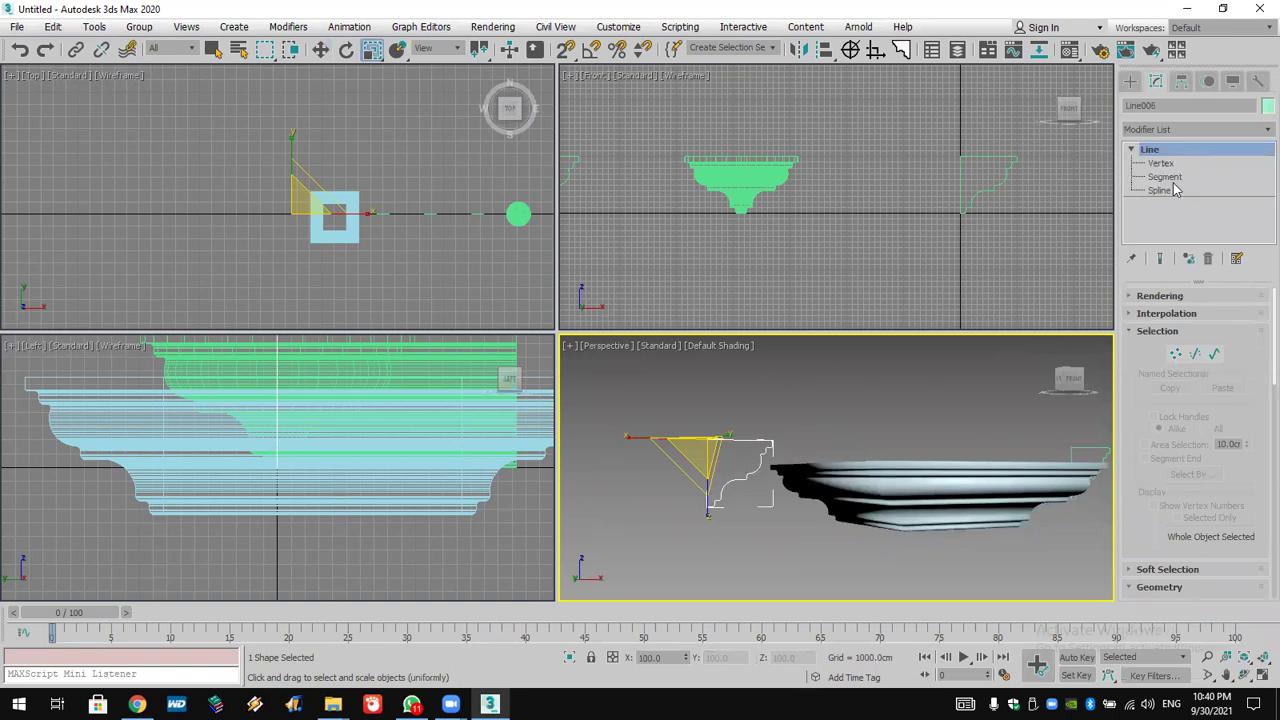
{"action": "left_click", "coordinate": [1159, 190]}
{"action": "left_click", "coordinate": [758, 441]}
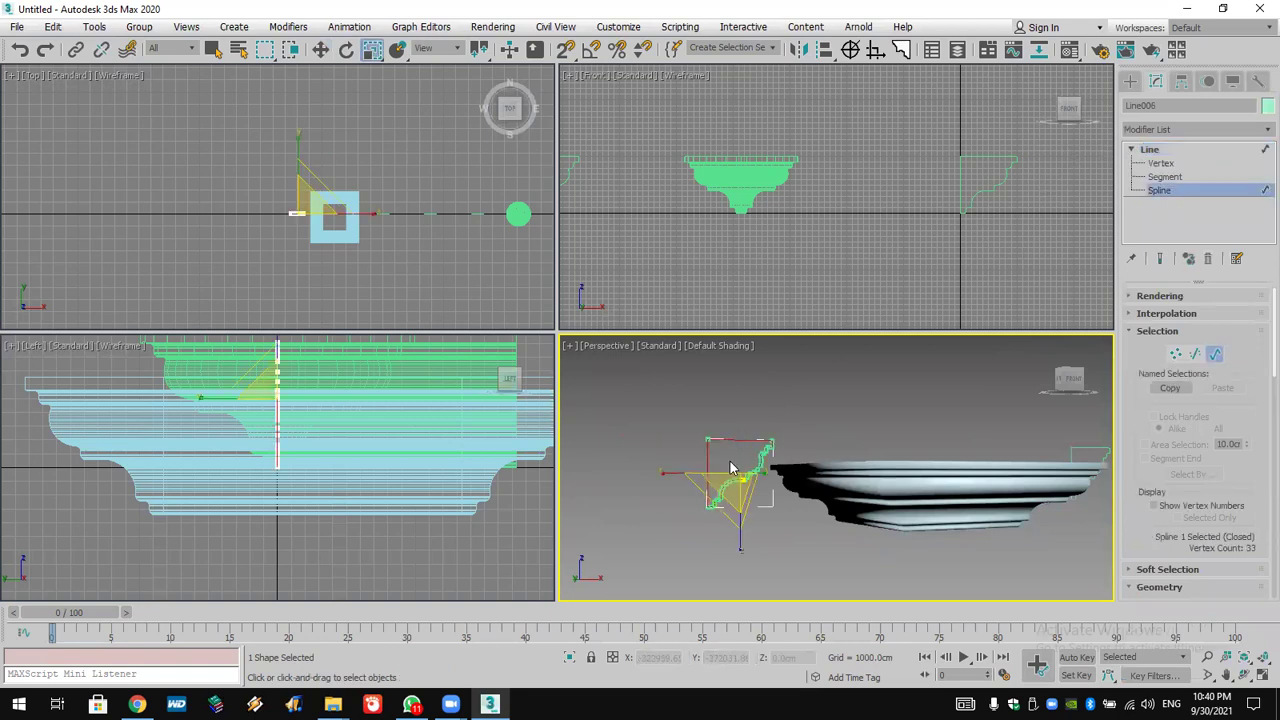
{"action": "left_click_drag", "start_coordinate": [742, 482], "coordinate": [783, 284]}
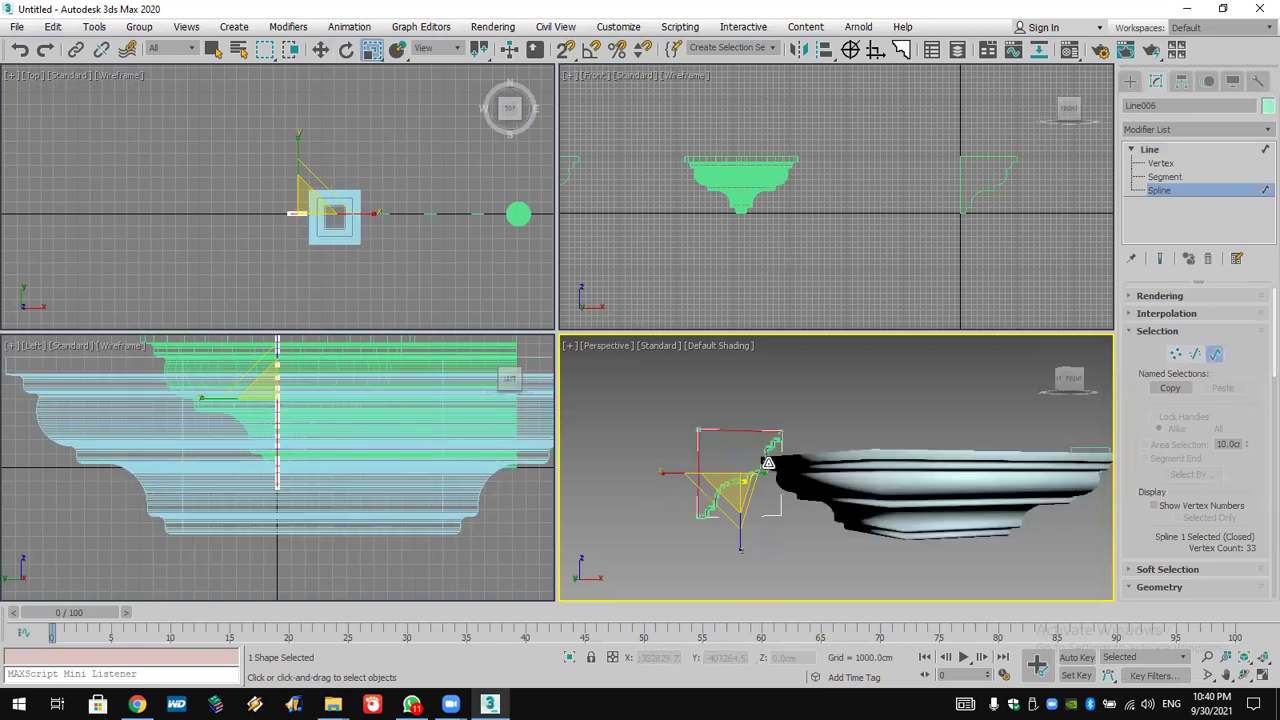
{"action": "left_click_drag", "start_coordinate": [768, 463], "coordinate": [742, 508]}
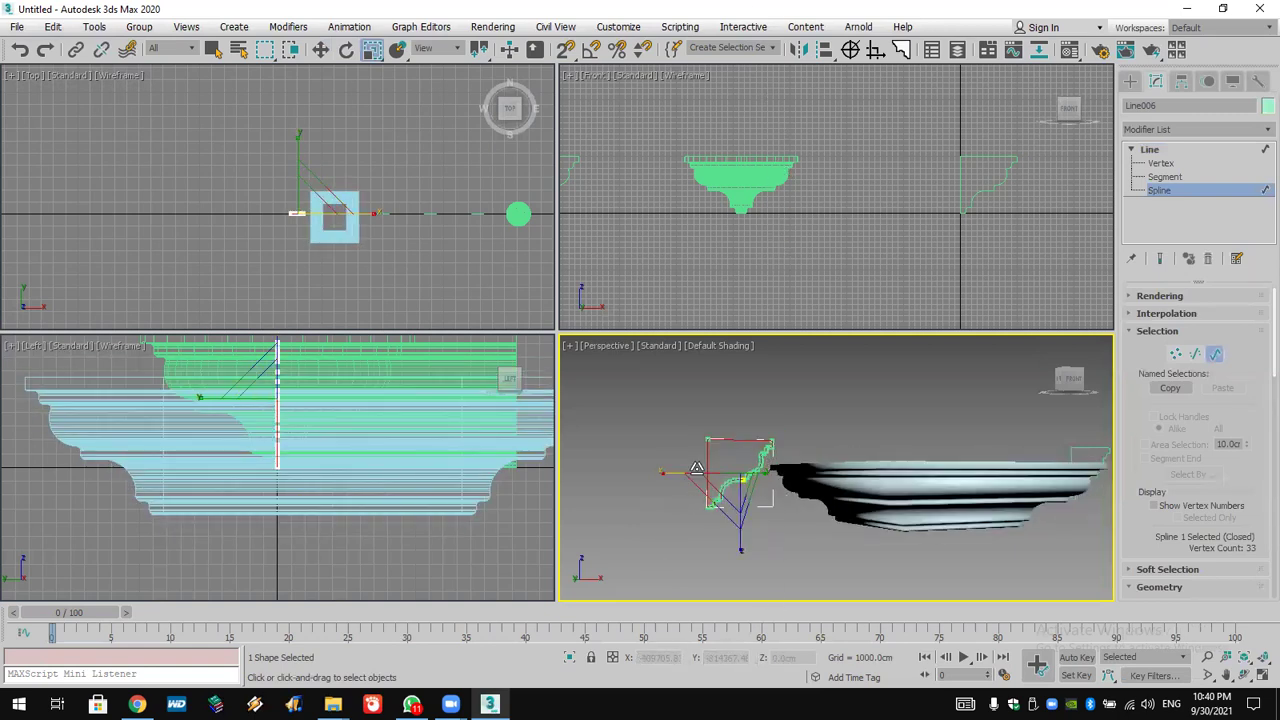
Exit the spline editing and delete the swept rectangle molding.
{"action": "left_click", "coordinate": [1131, 82]}
{"action": "left_click", "coordinate": [899, 164]}
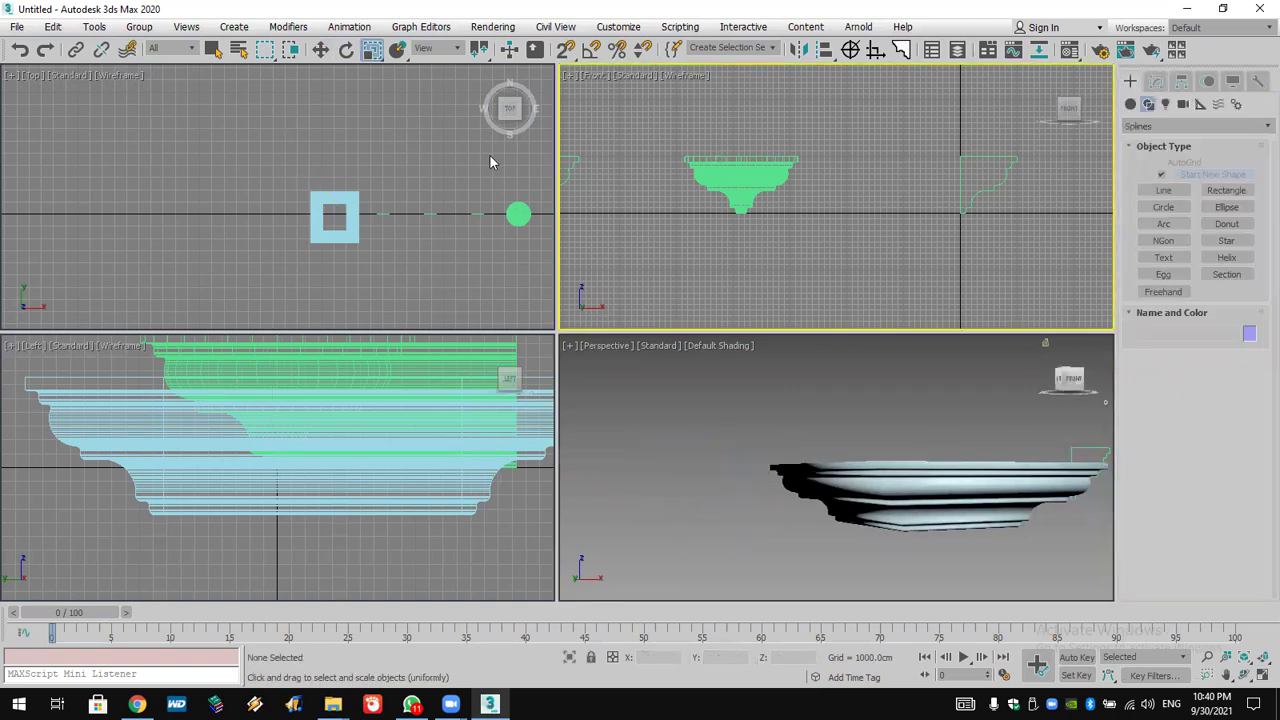
{"action": "left_click", "coordinate": [489, 162]}
{"action": "key", "text": "ctrl+z"}
{"action": "left_click", "coordinate": [868, 365]}
{"action": "left_click", "coordinate": [884, 481]}
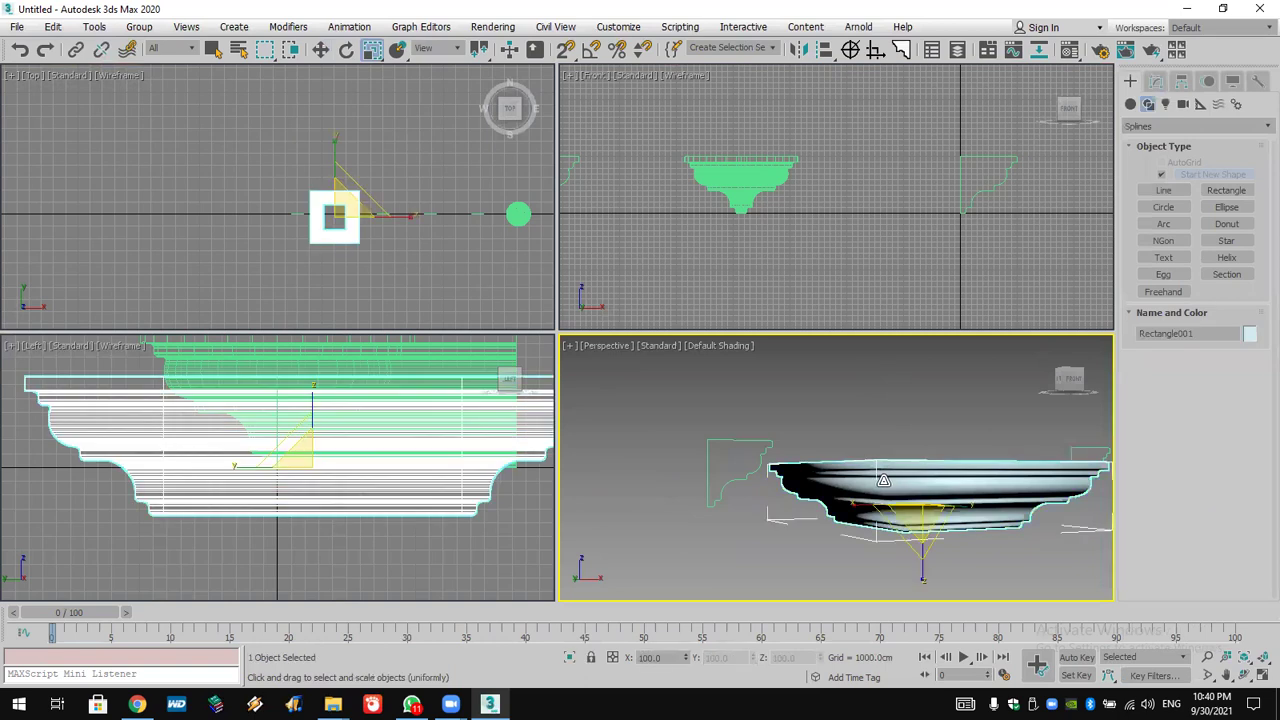
{"action": "key", "text": "Delete"}
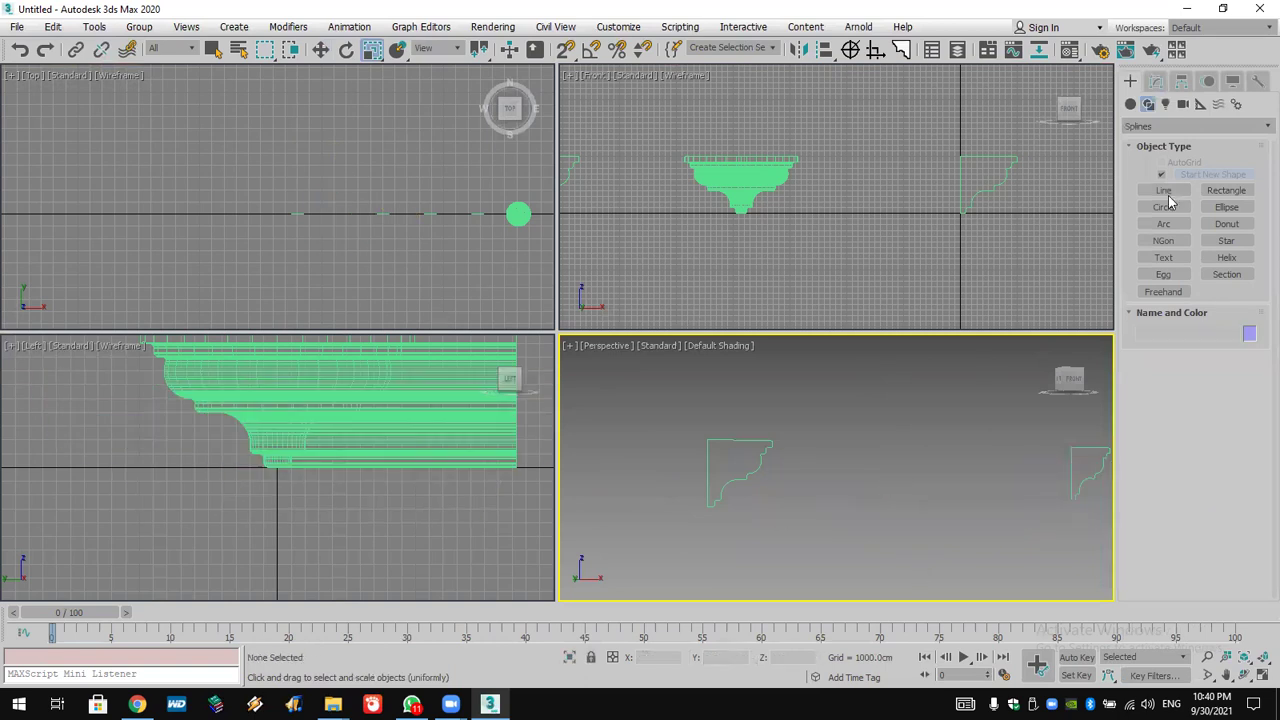
Draw a larger rectangle around the profile line in the Top view, about 178400 cm long and 130500 cm wide.
{"action": "left_click", "coordinate": [1226, 190]}
{"action": "middle_click_drag", "start_coordinate": [509, 189], "coordinate": [392, 171]}
{"action": "left_click_drag", "start_coordinate": [233, 101], "coordinate": [393, 320]}
{"action": "scroll", "coordinate": [705, 474], "scroll_direction": "down", "scroll_amount": 5}
{"action": "middle_click_drag", "start_coordinate": [705, 474], "coordinate": [752, 484]}
{"action": "scroll", "coordinate": [752, 484], "scroll_direction": "up", "scroll_amount": 3}
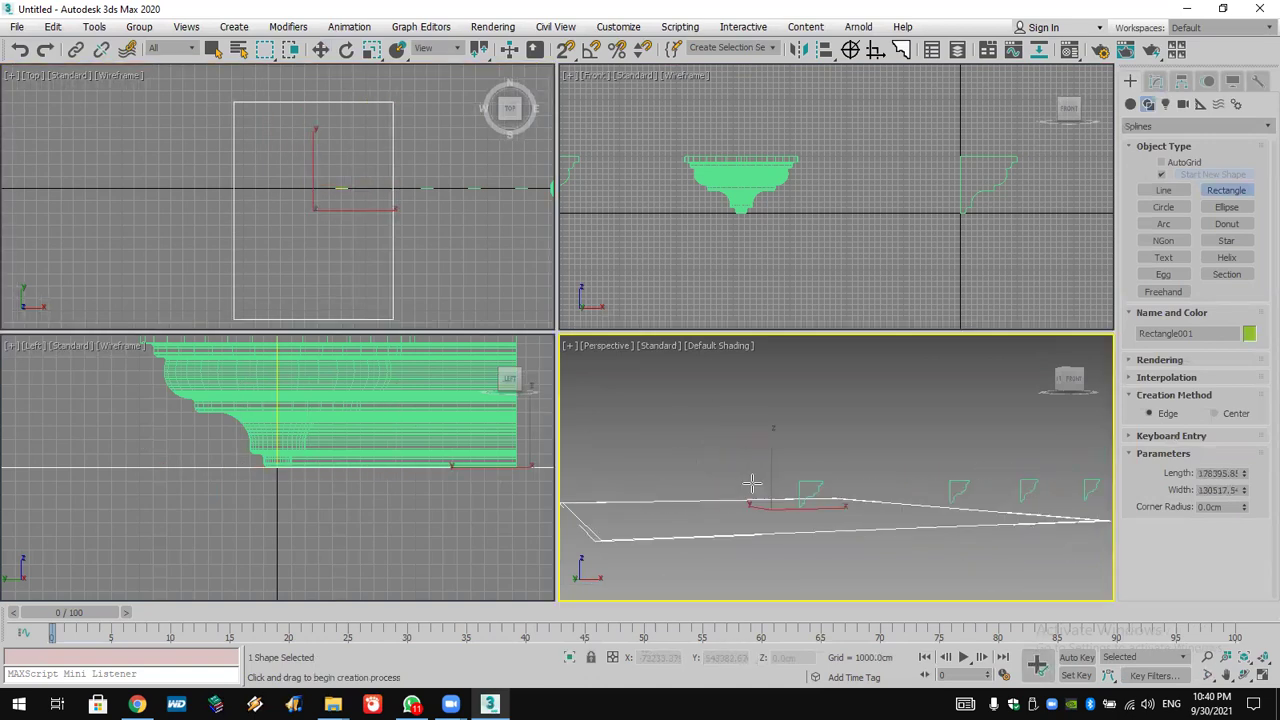
{"action": "key", "text": "r"}
Add a Sweep modifier to the new rectangle and pick the nearby molding profile as its custom section.
{"action": "left_click", "coordinate": [1155, 81]}
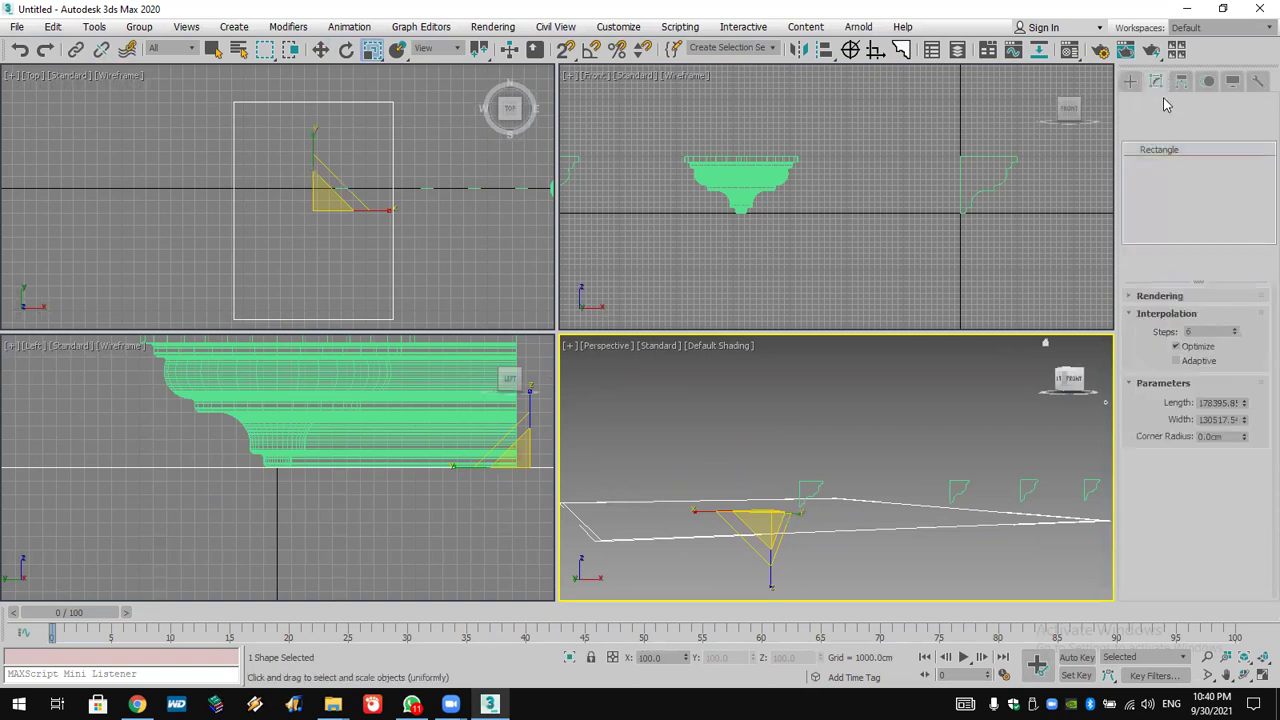
{"action": "left_click", "coordinate": [1165, 129]}
{"action": "scroll", "coordinate": [1165, 131], "scroll_direction": "down", "scroll_amount": 1}
{"action": "scroll", "coordinate": [1165, 150], "scroll_direction": "down", "scroll_amount": 15}
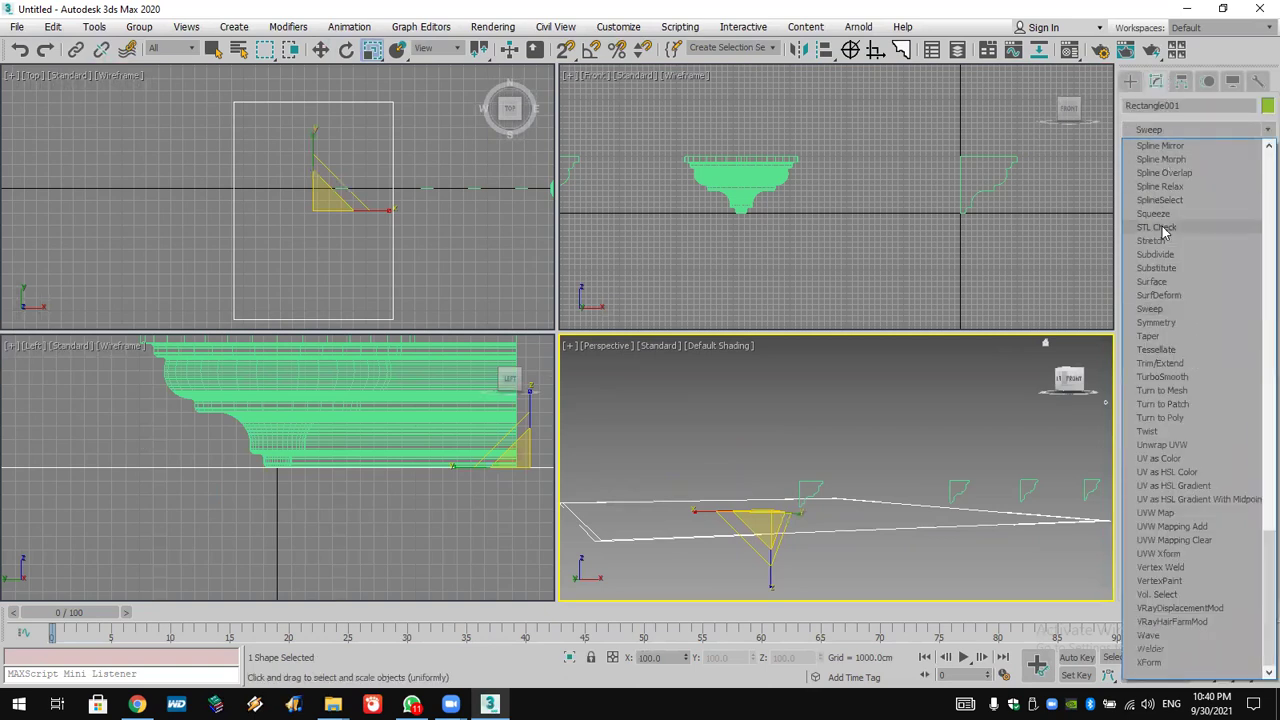
{"action": "left_click", "coordinate": [1150, 309]}
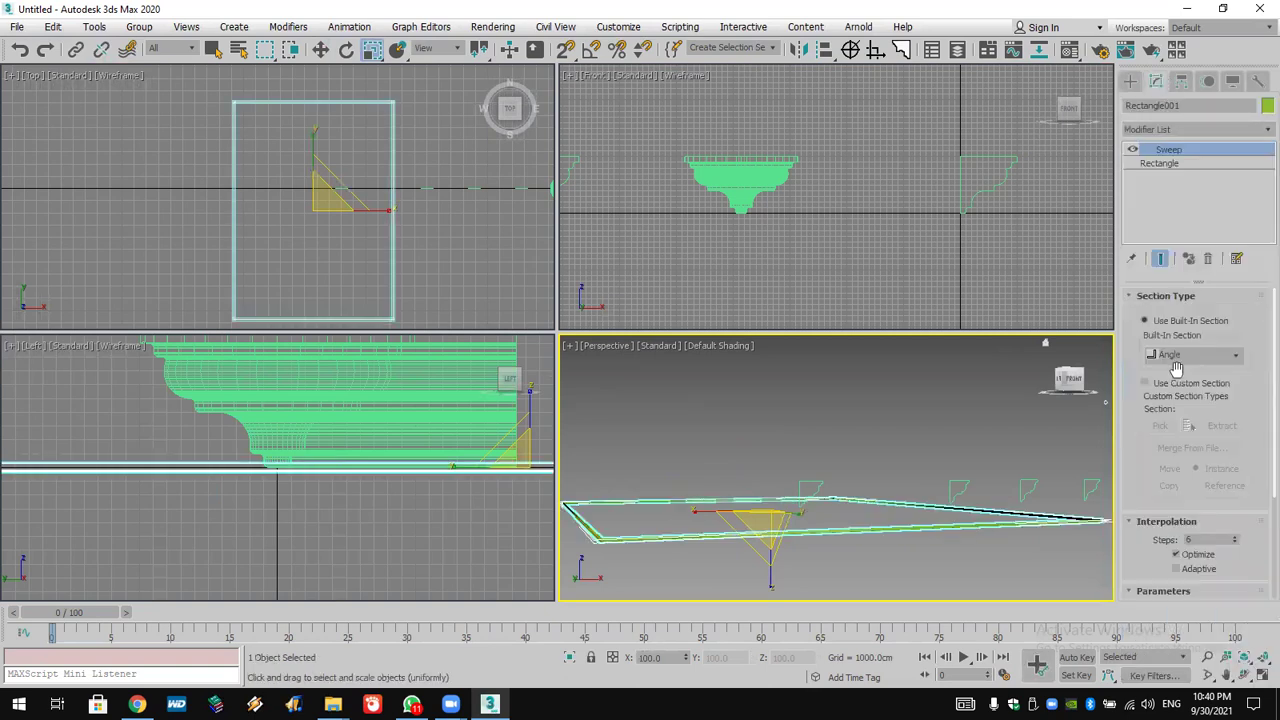
{"action": "left_click", "coordinate": [1146, 383]}
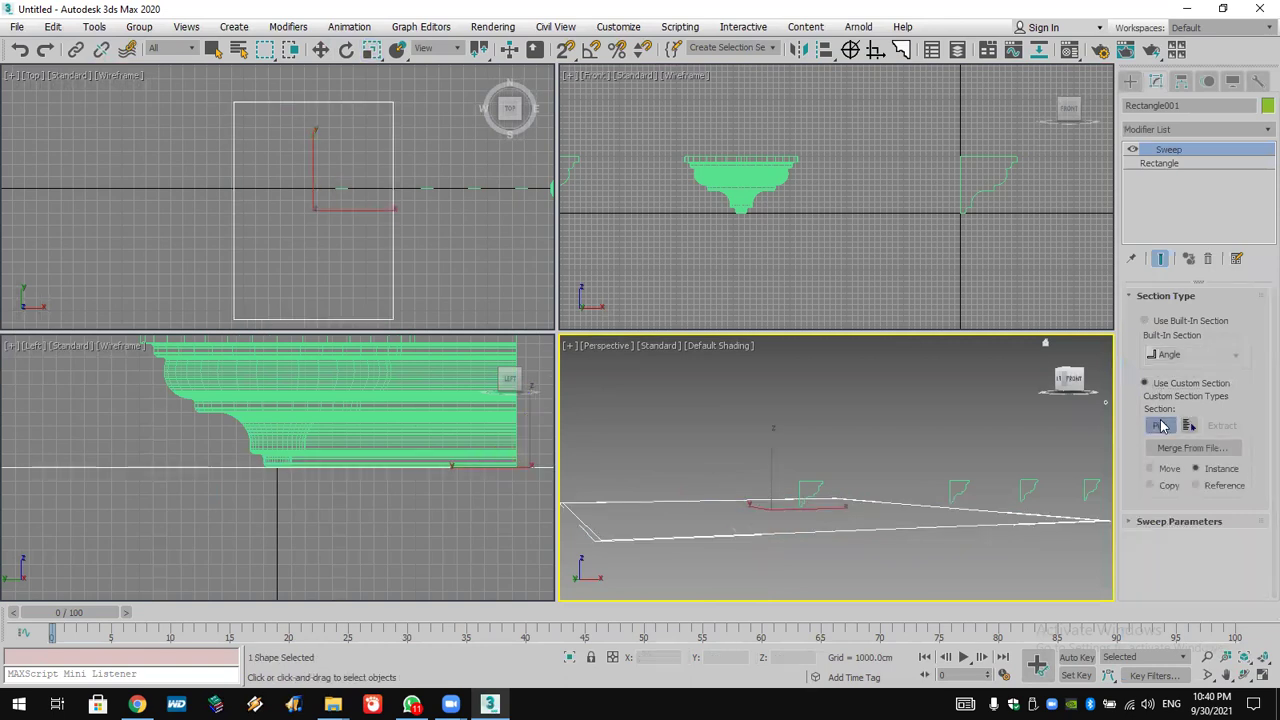
{"action": "left_click", "coordinate": [1160, 425]}
{"action": "left_click", "coordinate": [810, 494]}
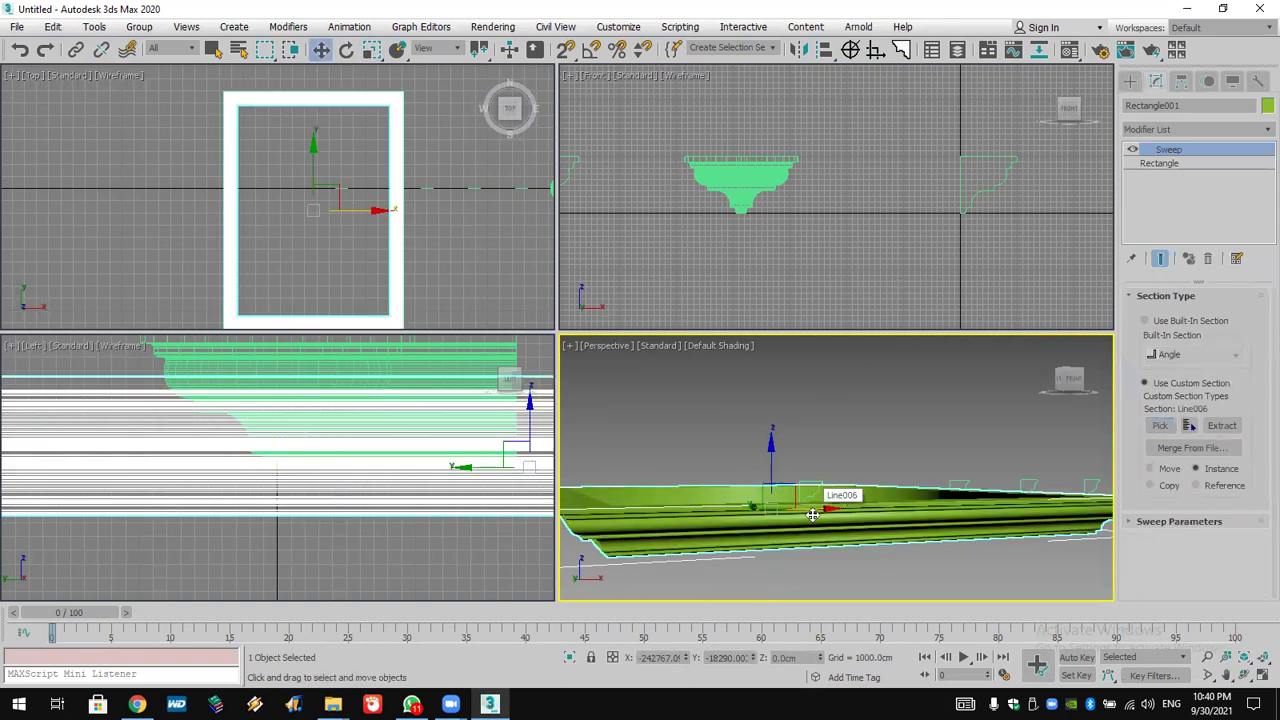
Mirror the sweep's section on the XZ plane and inspect the frame's corner in perspective.
{"action": "left_click", "coordinate": [1187, 522]}
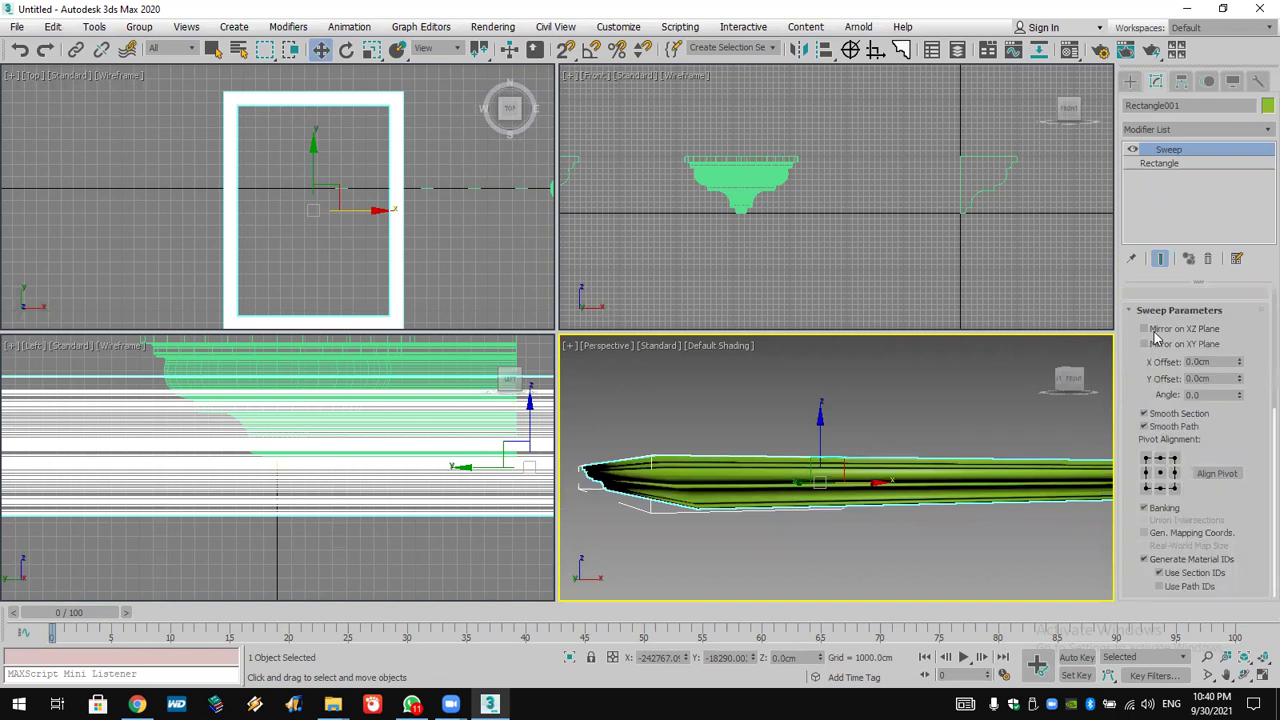
{"action": "left_click", "coordinate": [1153, 332]}
{"action": "left_click", "coordinate": [1245, 675]}
{"action": "left_click_drag", "start_coordinate": [862, 490], "coordinate": [826, 432]}
Select the profile line inside the swept frame and move it along X until it lies outside the frame.
{"action": "scroll", "coordinate": [871, 257], "scroll_direction": "down", "scroll_amount": 3}
{"action": "left_click_drag", "start_coordinate": [871, 257], "coordinate": [826, 233]}
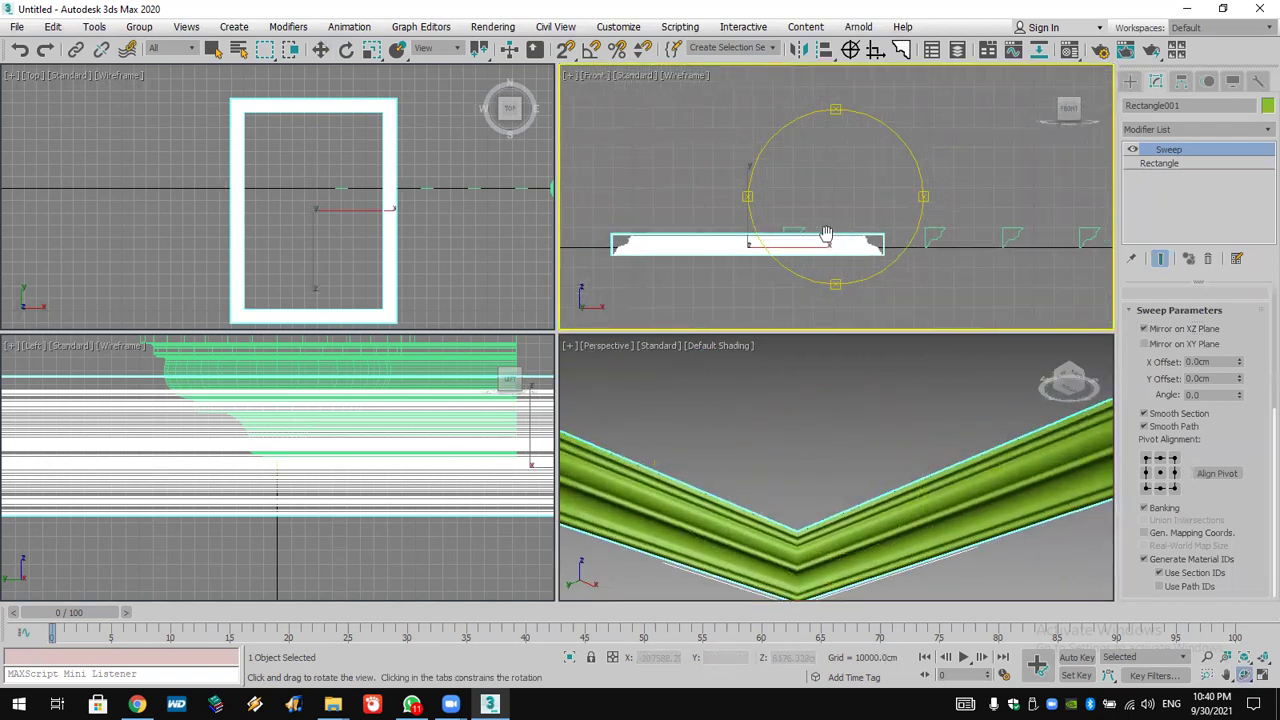
{"action": "middle_click_drag", "start_coordinate": [826, 233], "coordinate": [848, 235]}
{"action": "key", "text": "w"}
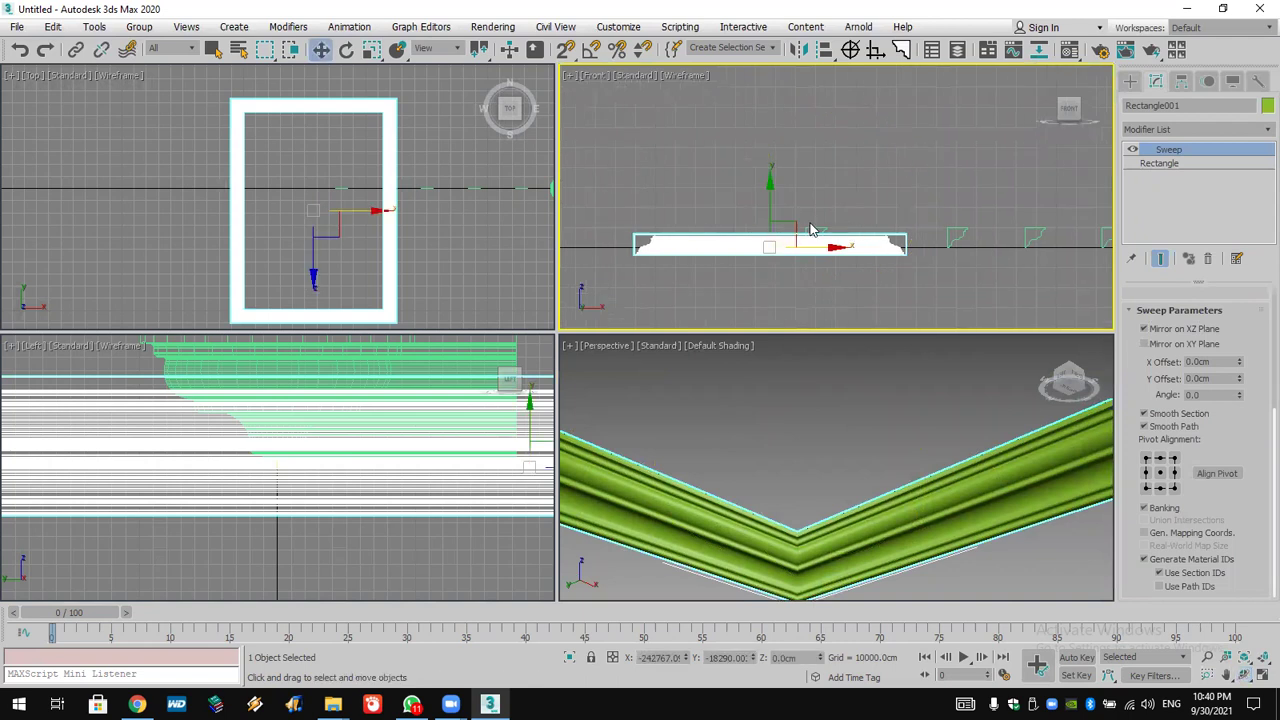
{"action": "left_click", "coordinate": [815, 230]}
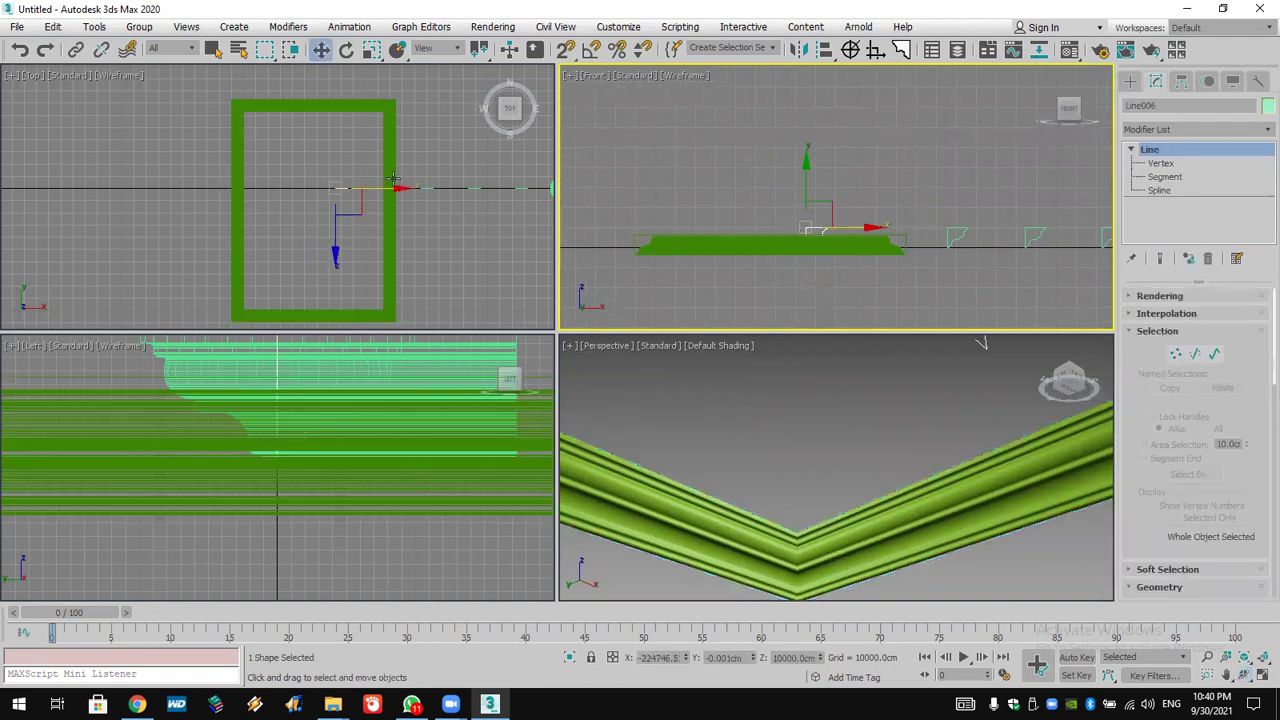
{"action": "left_click", "coordinate": [372, 193]}
{"action": "right_click", "coordinate": [383, 193]}
{"action": "key", "text": "Escape"}
{"action": "left_click_drag", "start_coordinate": [363, 188], "coordinate": [153, 187]}
Delete the straight horizontal top segment of the molding profile line at Segment level.
{"action": "middle_click_drag", "start_coordinate": [700, 463], "coordinate": [817, 415], "text": "alt"}
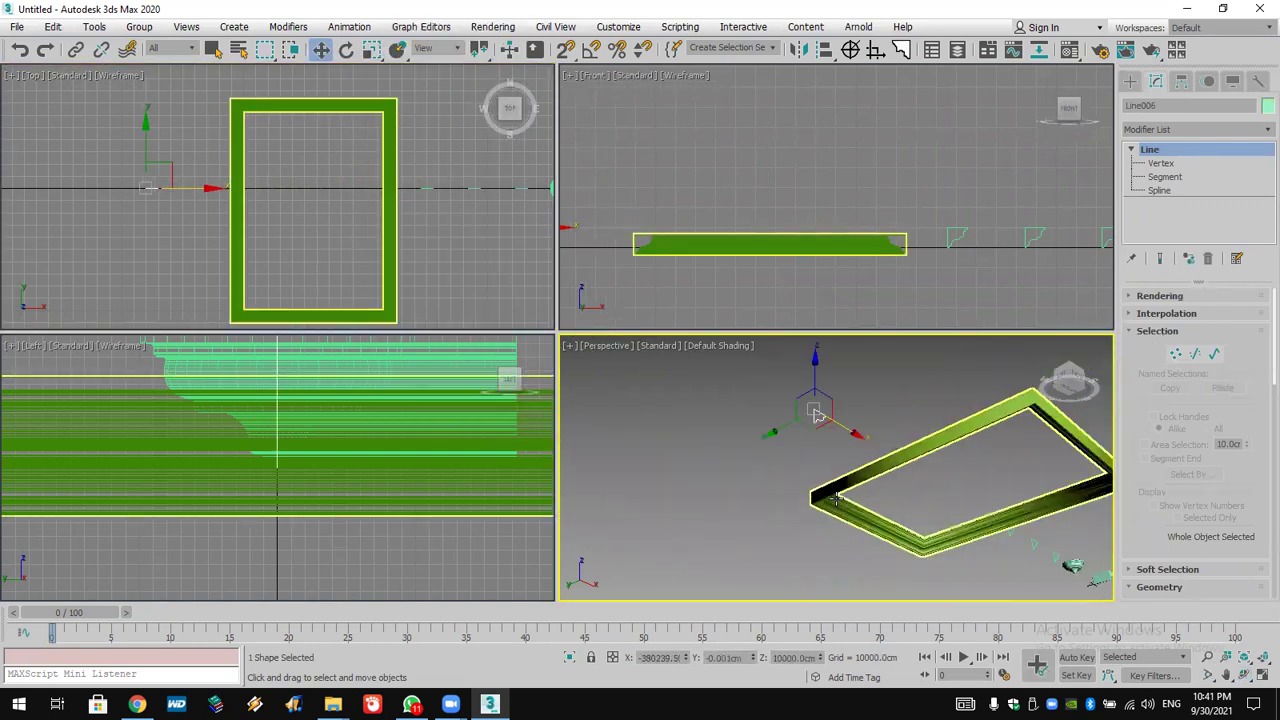
{"action": "middle_click_drag", "start_coordinate": [836, 497], "coordinate": [831, 520]}
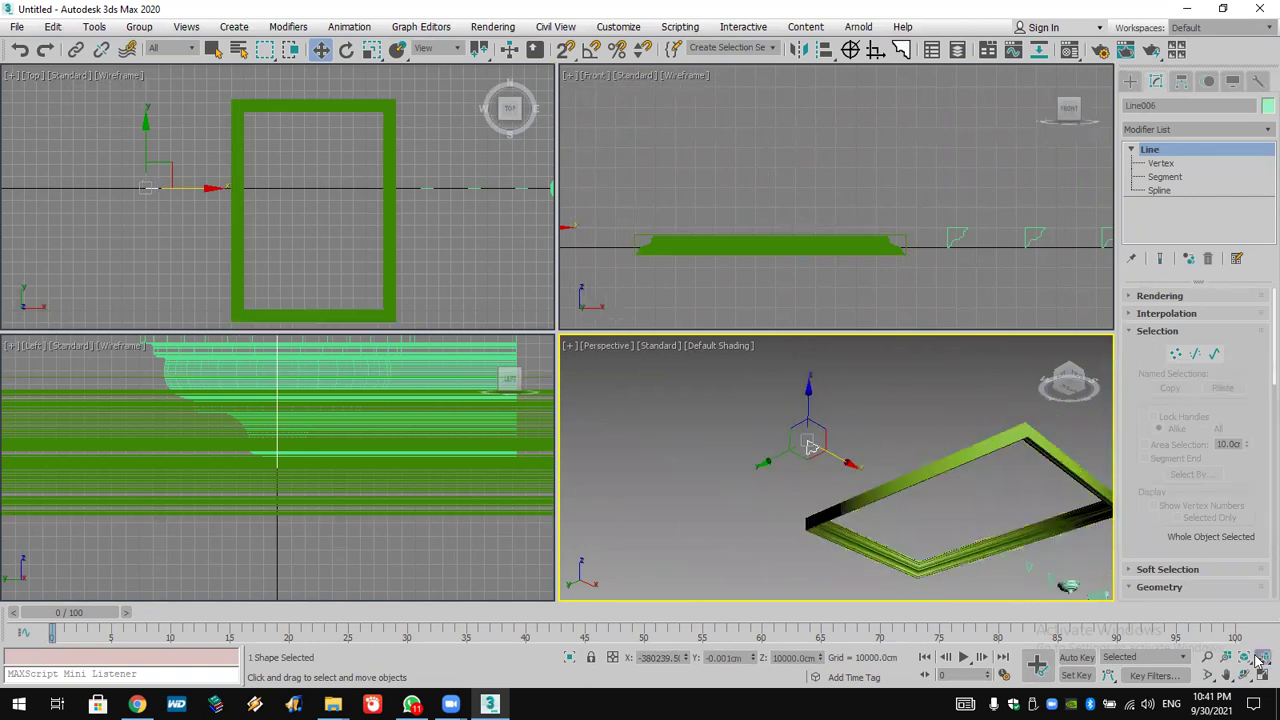
{"action": "left_click", "coordinate": [1260, 659]}
{"action": "scroll", "coordinate": [792, 464], "scroll_direction": "down", "scroll_amount": 10}
{"action": "middle_click_drag", "start_coordinate": [755, 455], "coordinate": [610, 470], "text": "alt"}
{"action": "middle_click_drag", "start_coordinate": [770, 236], "coordinate": [774, 230]}
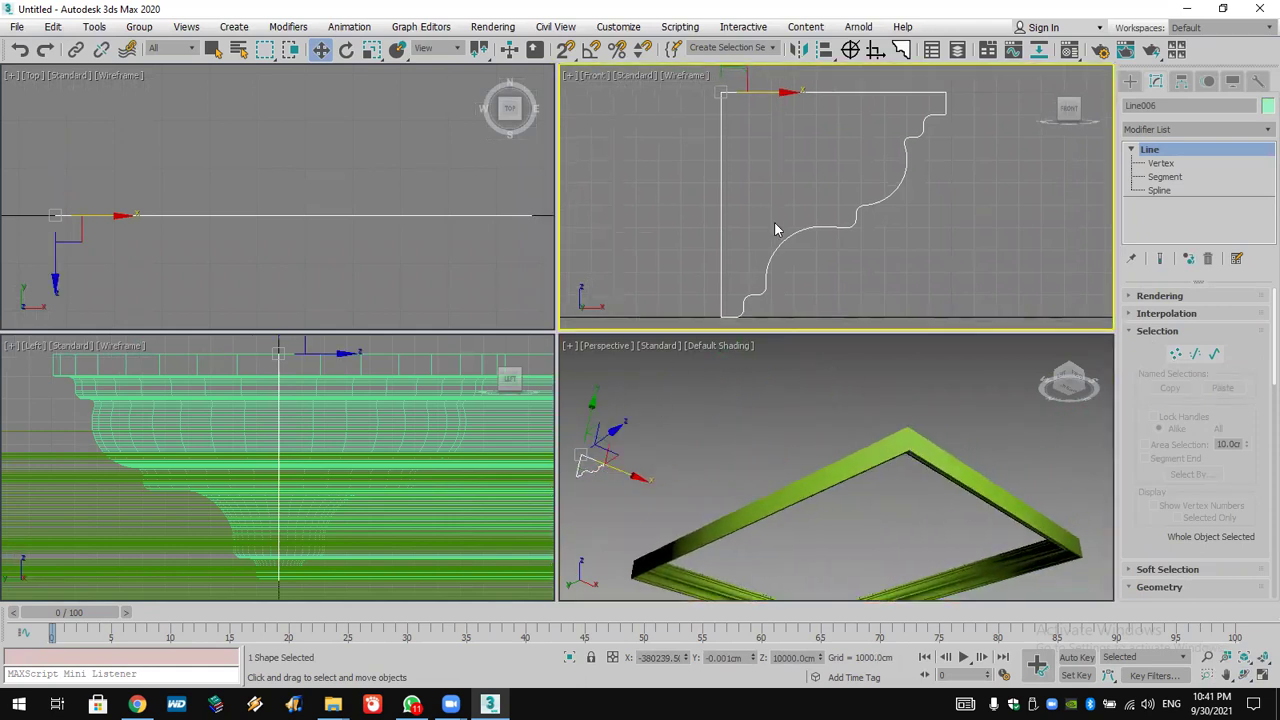
{"action": "left_click", "coordinate": [1162, 177]}
{"action": "scroll", "coordinate": [876, 181], "scroll_direction": "down", "scroll_amount": 4}
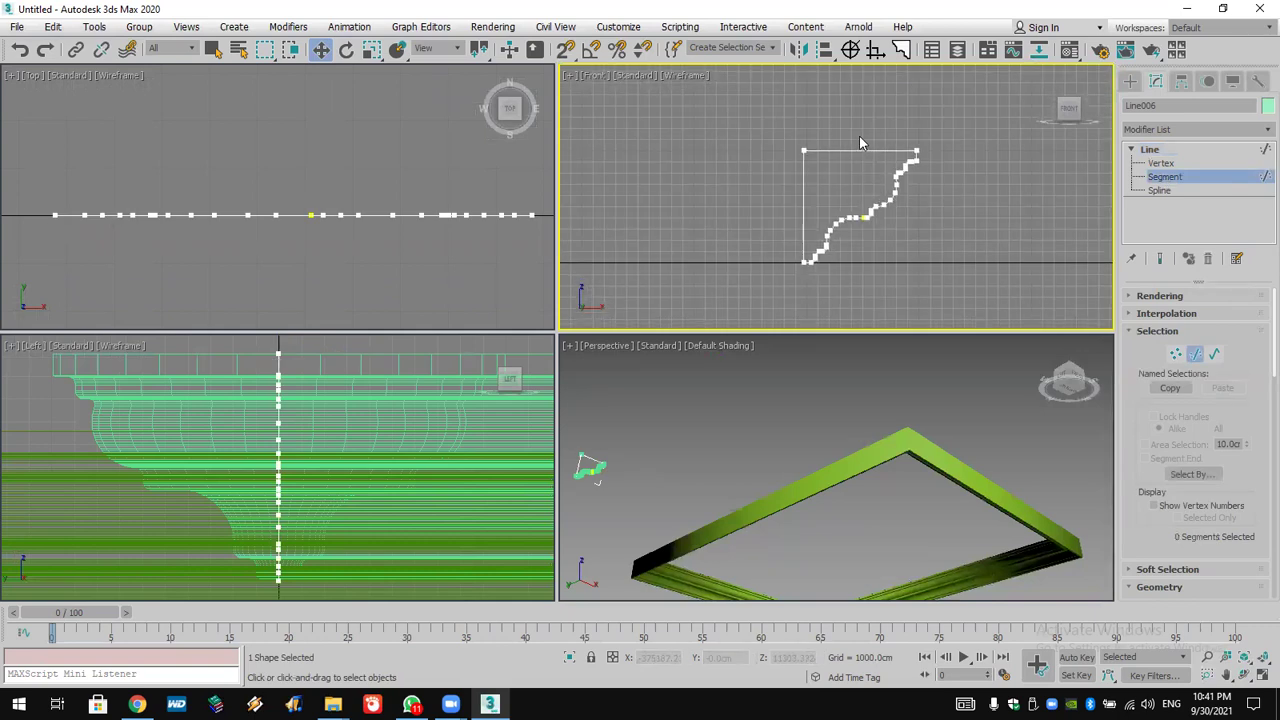
{"action": "left_click", "coordinate": [859, 149]}
{"action": "key", "text": "Delete"}
Mirror the opened profile spline vertically at Spline level with the Copy option enabled.
{"action": "left_click", "coordinate": [1160, 190]}
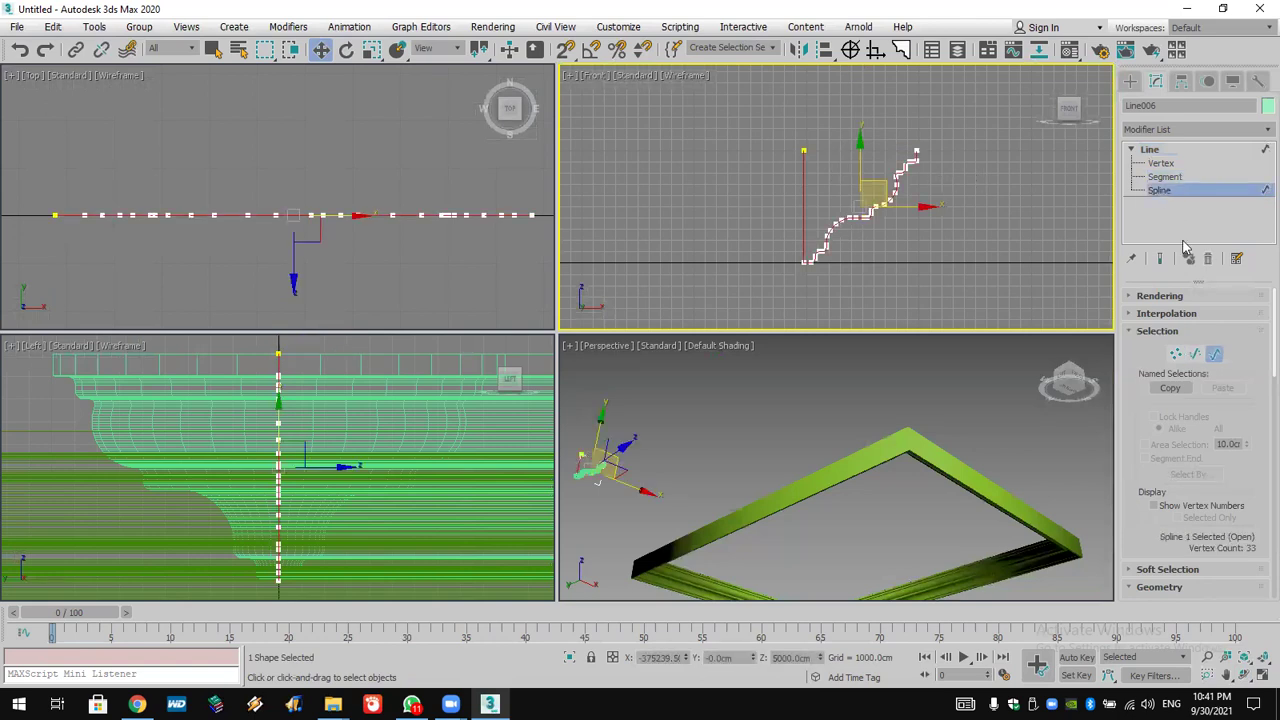
{"action": "scroll", "coordinate": [1250, 518], "scroll_direction": "down", "scroll_amount": 5}
{"action": "scroll", "coordinate": [1211, 466], "scroll_direction": "down", "scroll_amount": 5}
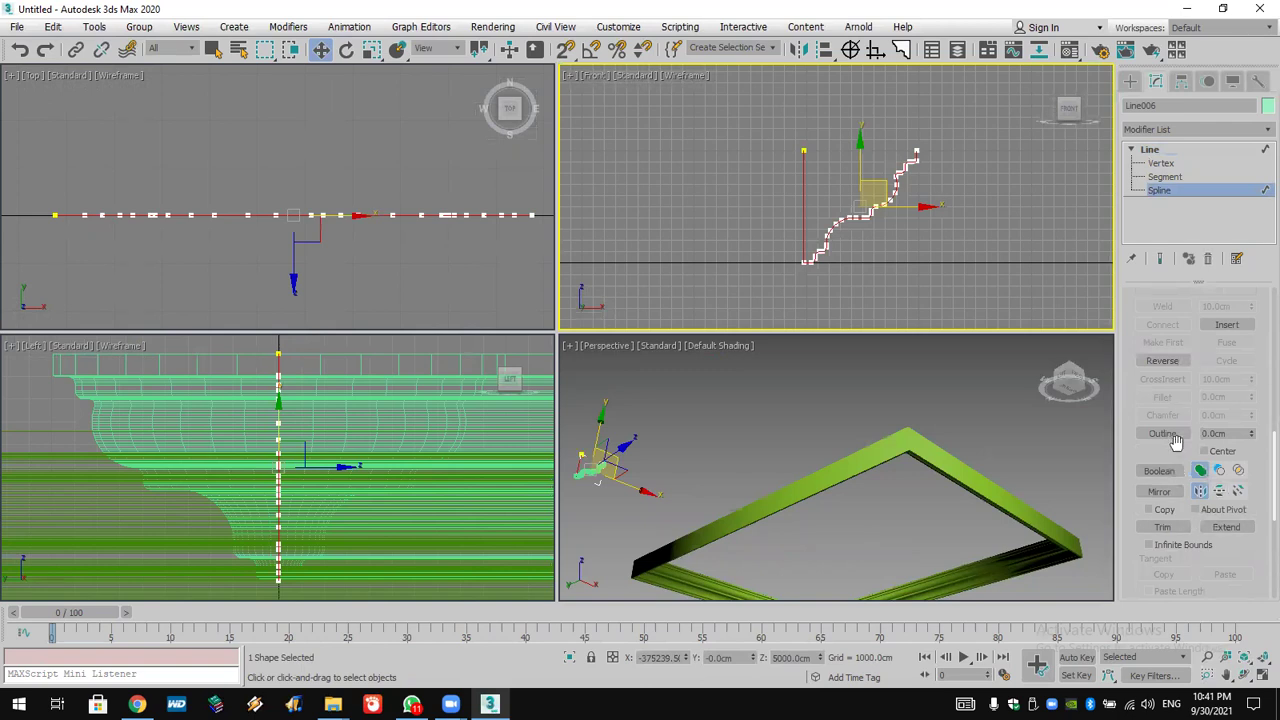
{"action": "left_click", "coordinate": [1217, 491]}
{"action": "left_click", "coordinate": [1159, 491]}
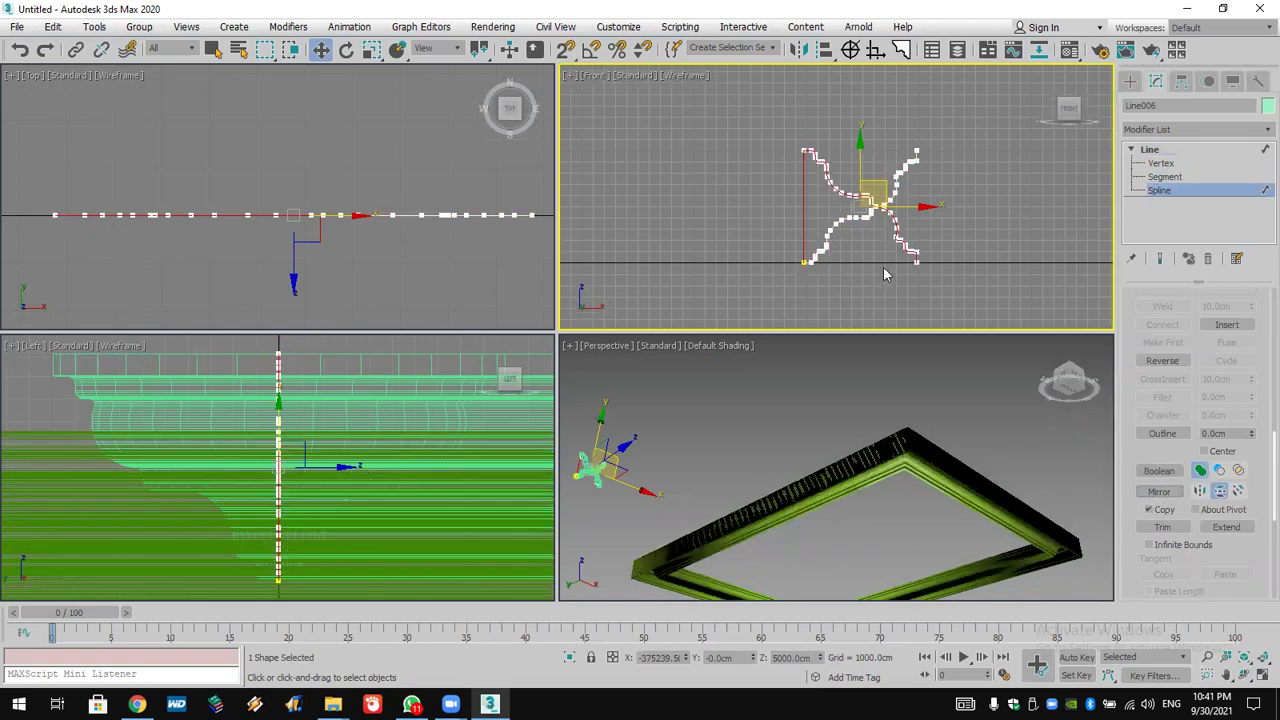
Move the mirrored spline above the original and snap its straight side's lower end vertex onto the original's upper end.
{"action": "left_click_drag", "start_coordinate": [855, 148], "coordinate": [874, 42]}
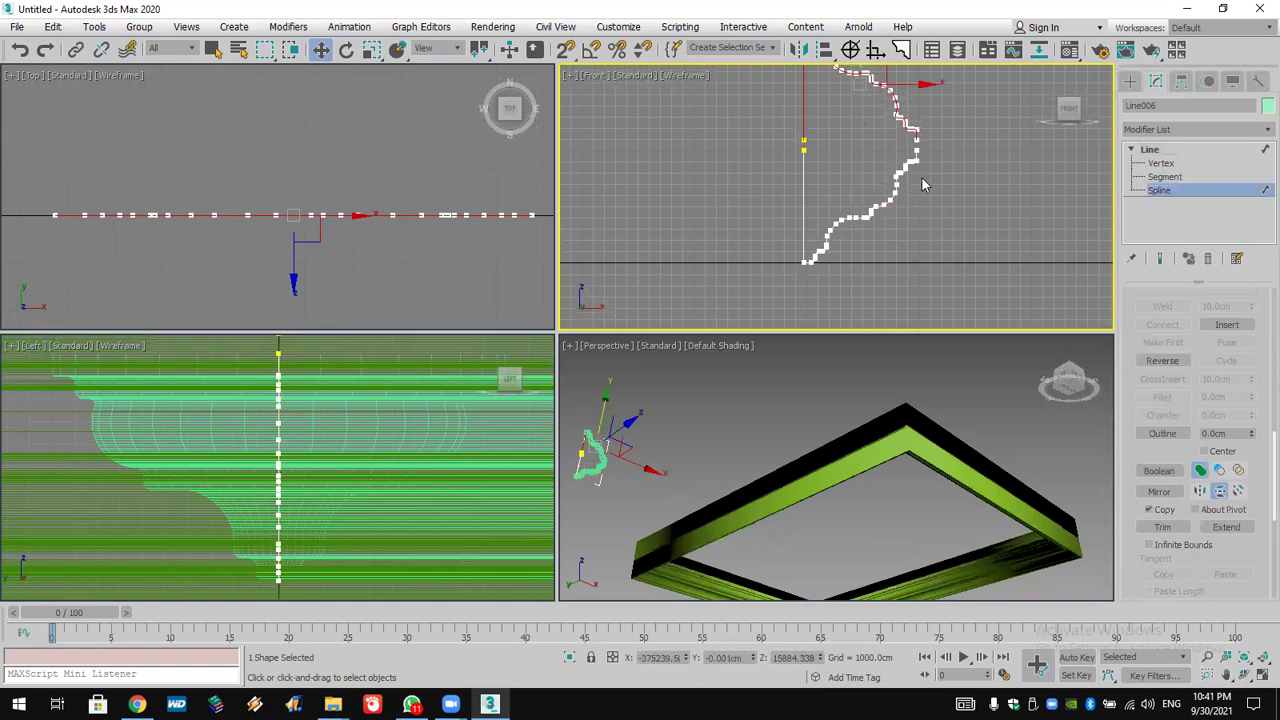
{"action": "middle_click_drag", "start_coordinate": [922, 185], "coordinate": [908, 251]}
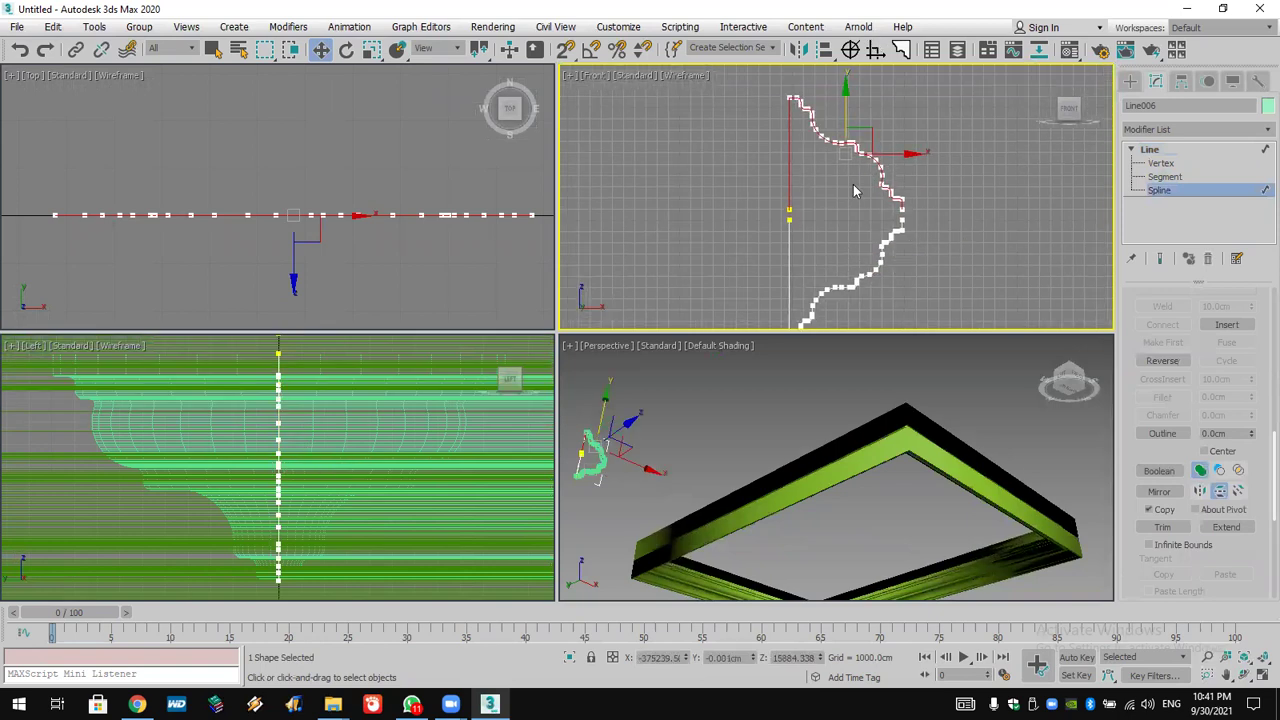
{"action": "left_click", "coordinate": [566, 49]}
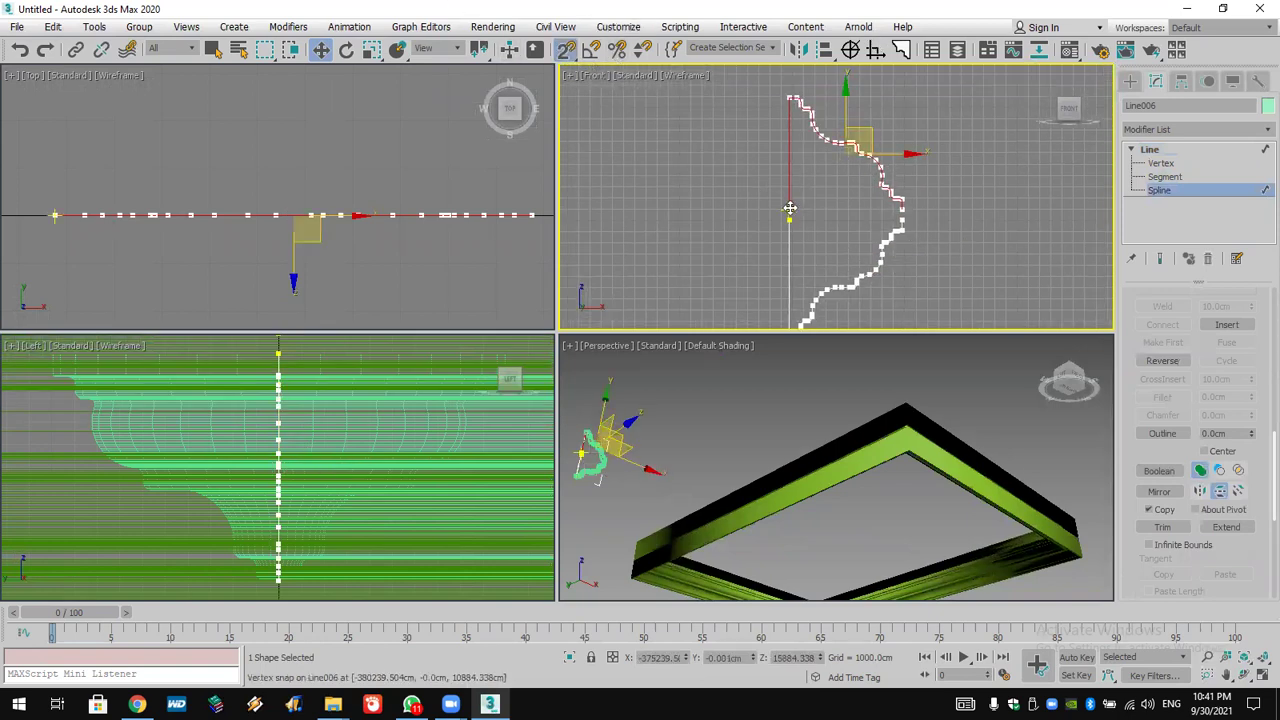
{"action": "left_click_drag", "start_coordinate": [790, 207], "coordinate": [790, 215]}
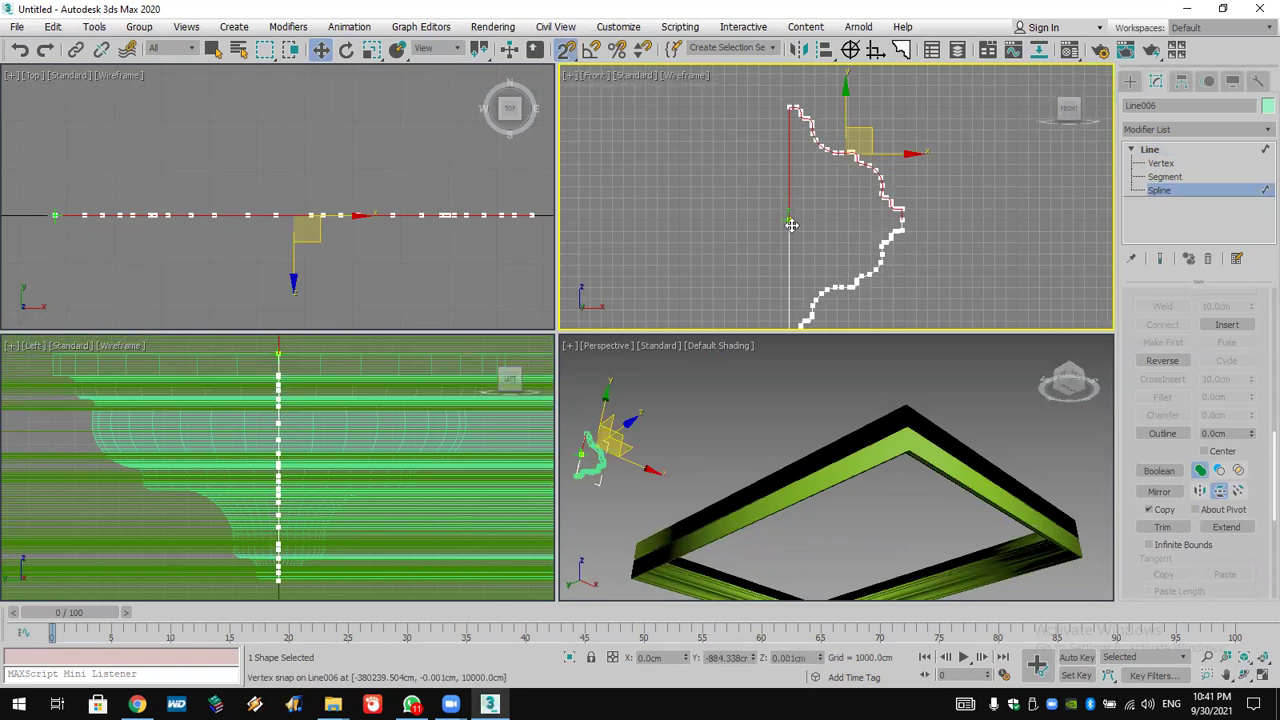
Weld the touching vertices of the two profile halves and delete the extra vertex midway along the straight side.
{"action": "left_click", "coordinate": [1162, 164]}
{"action": "left_click_drag", "start_coordinate": [688, 257], "coordinate": [731, 246]}
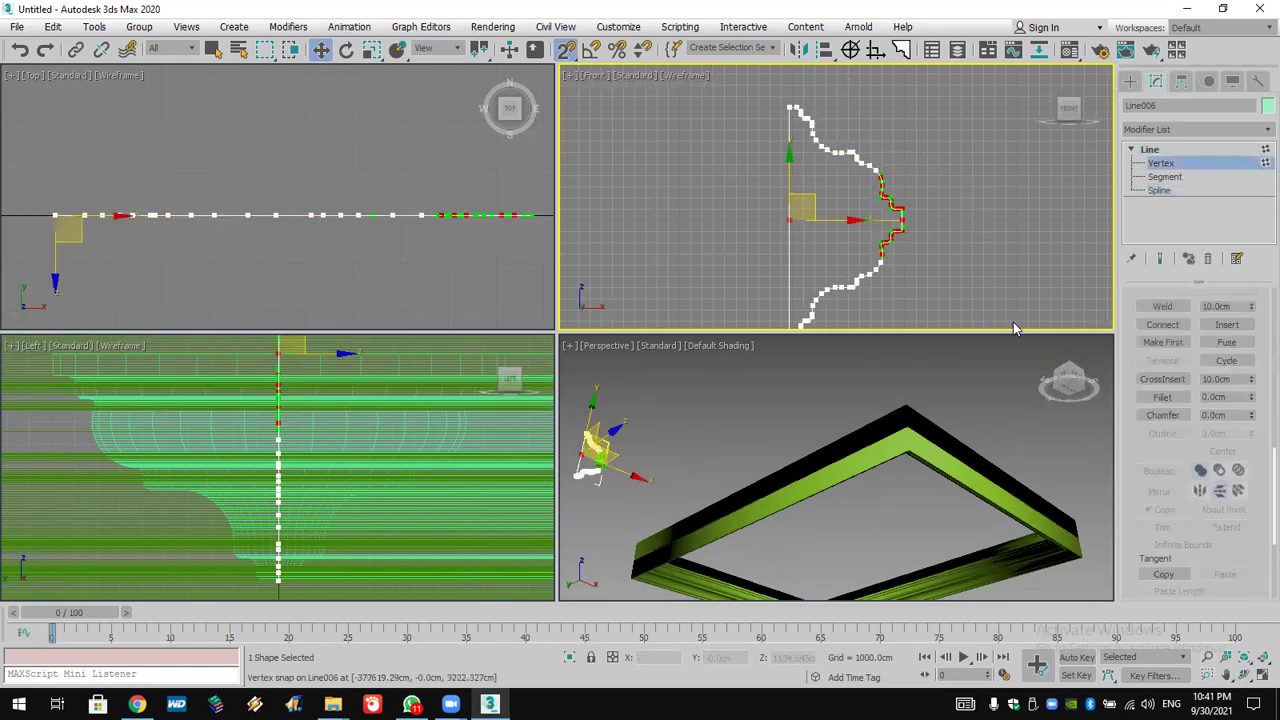
{"action": "left_click", "coordinate": [1162, 306]}
{"action": "left_click", "coordinate": [888, 288]}
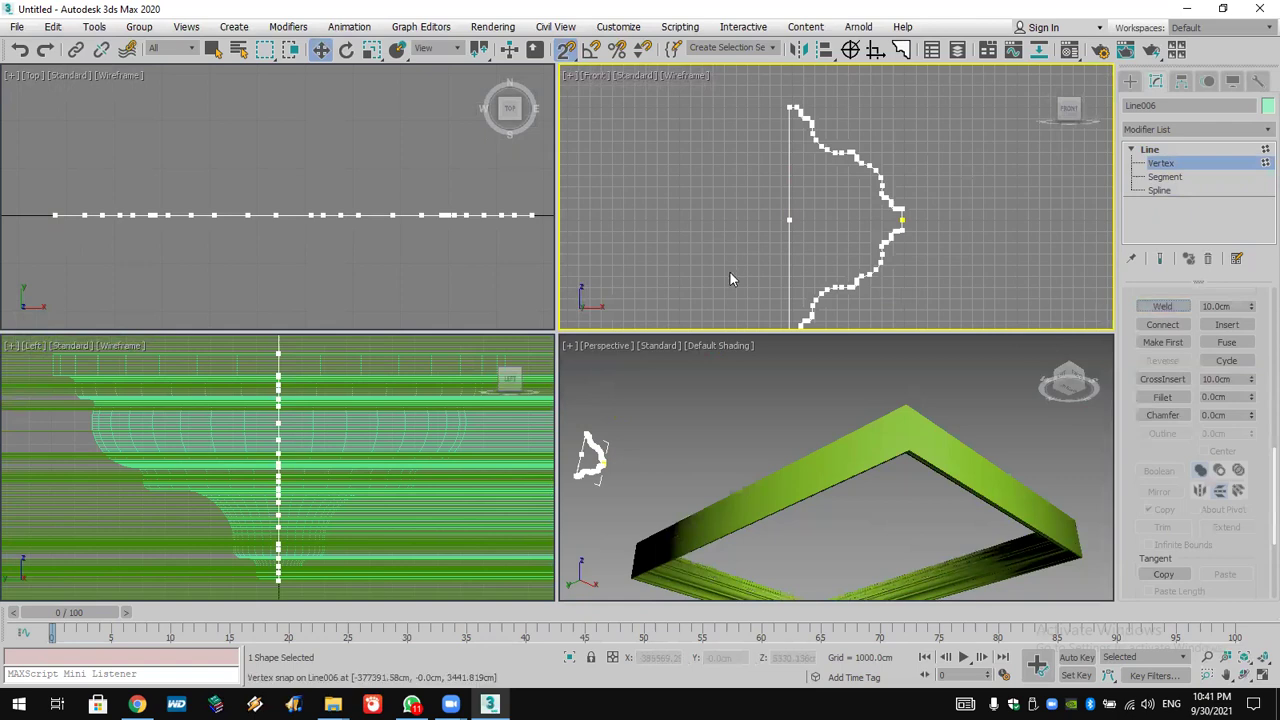
{"action": "left_click_drag", "start_coordinate": [802, 216], "coordinate": [747, 247]}
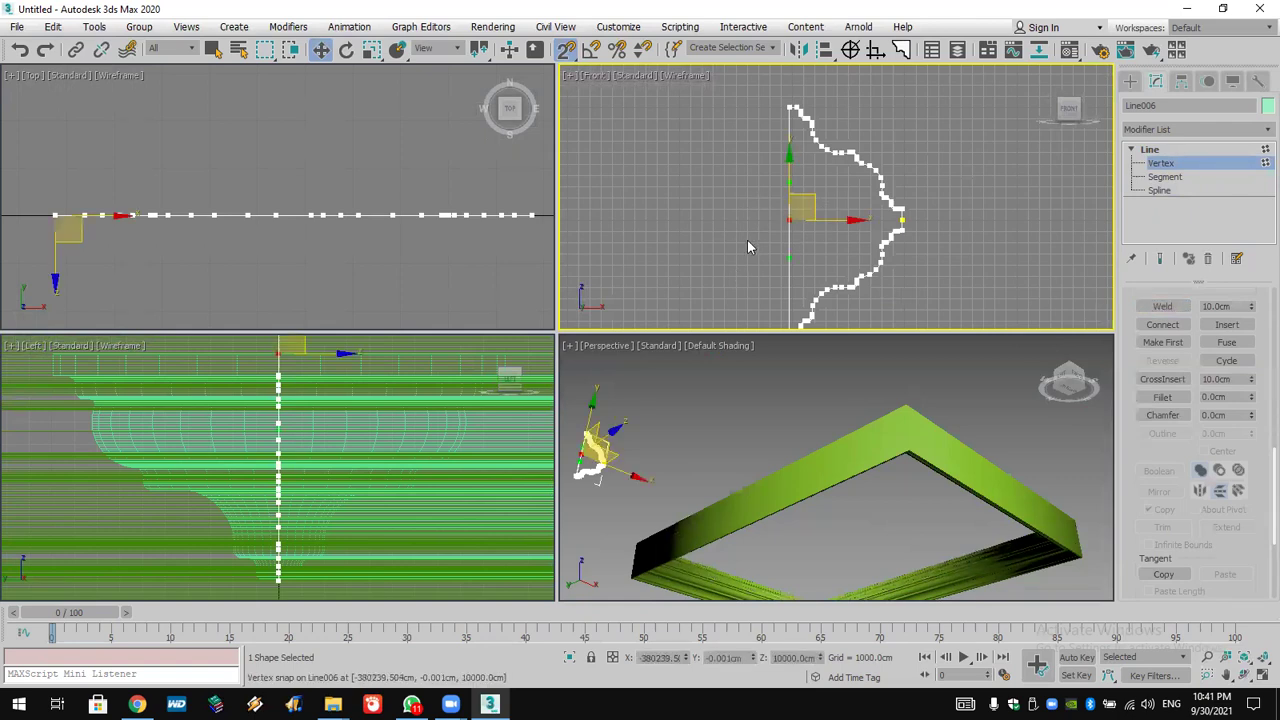
{"action": "left_click", "coordinate": [747, 240]}
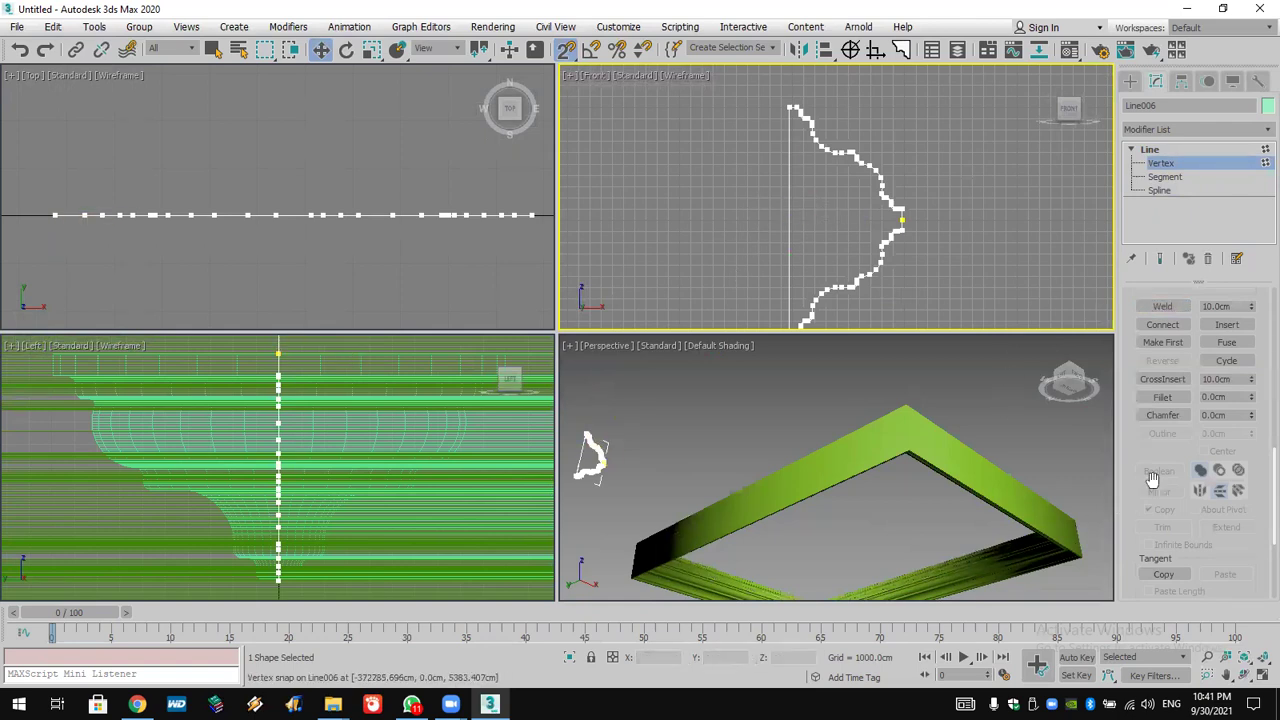
{"action": "scroll", "coordinate": [1152, 476], "scroll_direction": "down", "scroll_amount": 4}
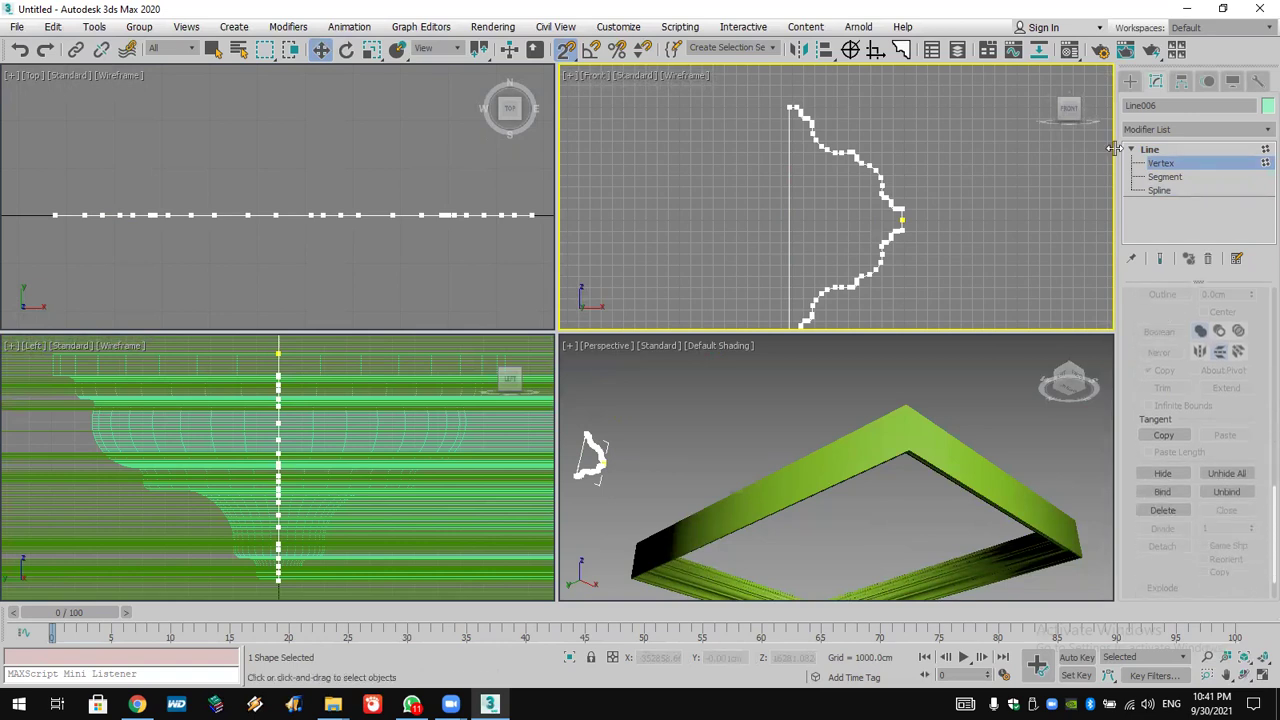
Turn off Mirror on XZ Plane in the rectangular frame's Sweep and inspect the frame's corner in perspective.
{"action": "left_click", "coordinate": [1129, 81]}
{"action": "left_click", "coordinate": [935, 453]}
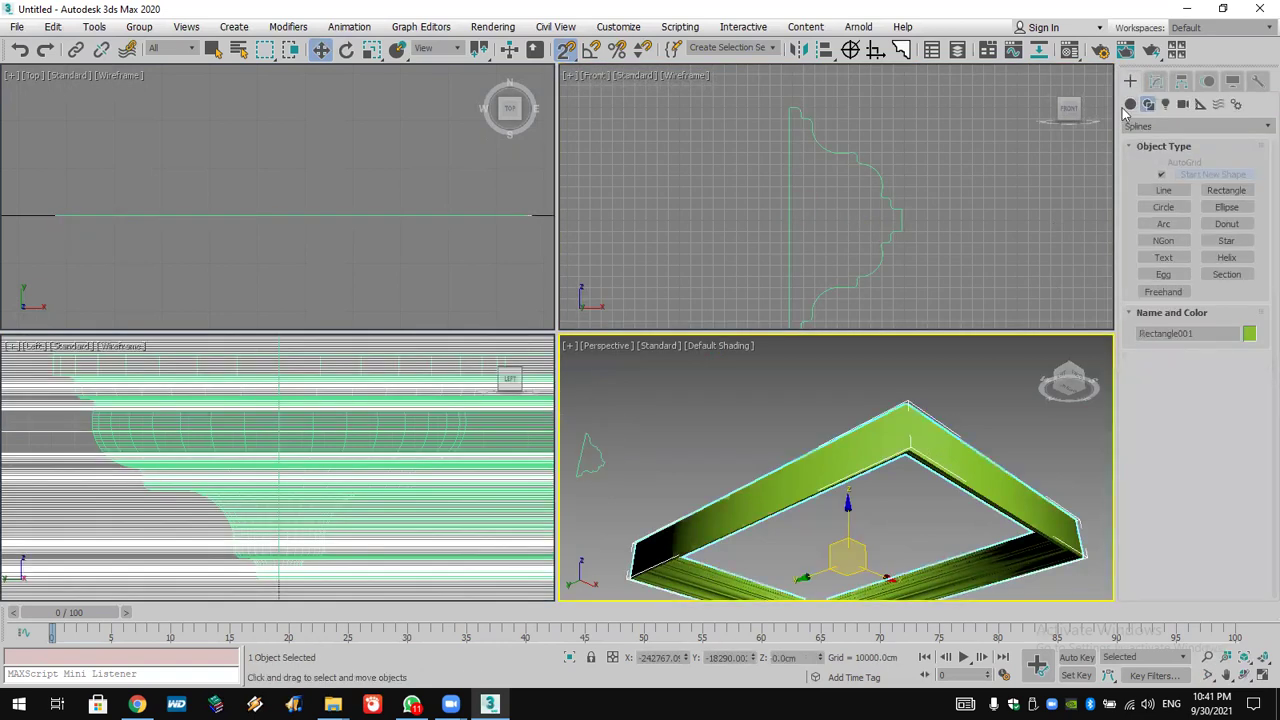
{"action": "left_click", "coordinate": [1155, 81]}
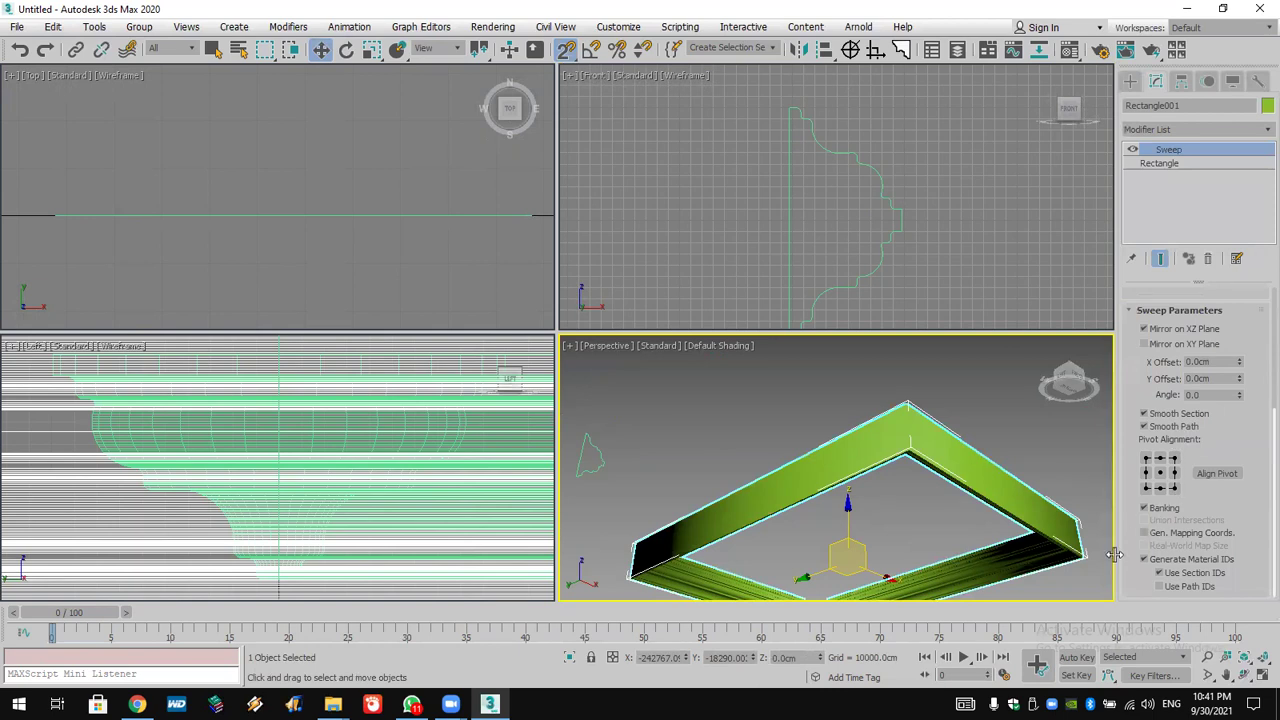
{"action": "left_click", "coordinate": [1163, 333]}
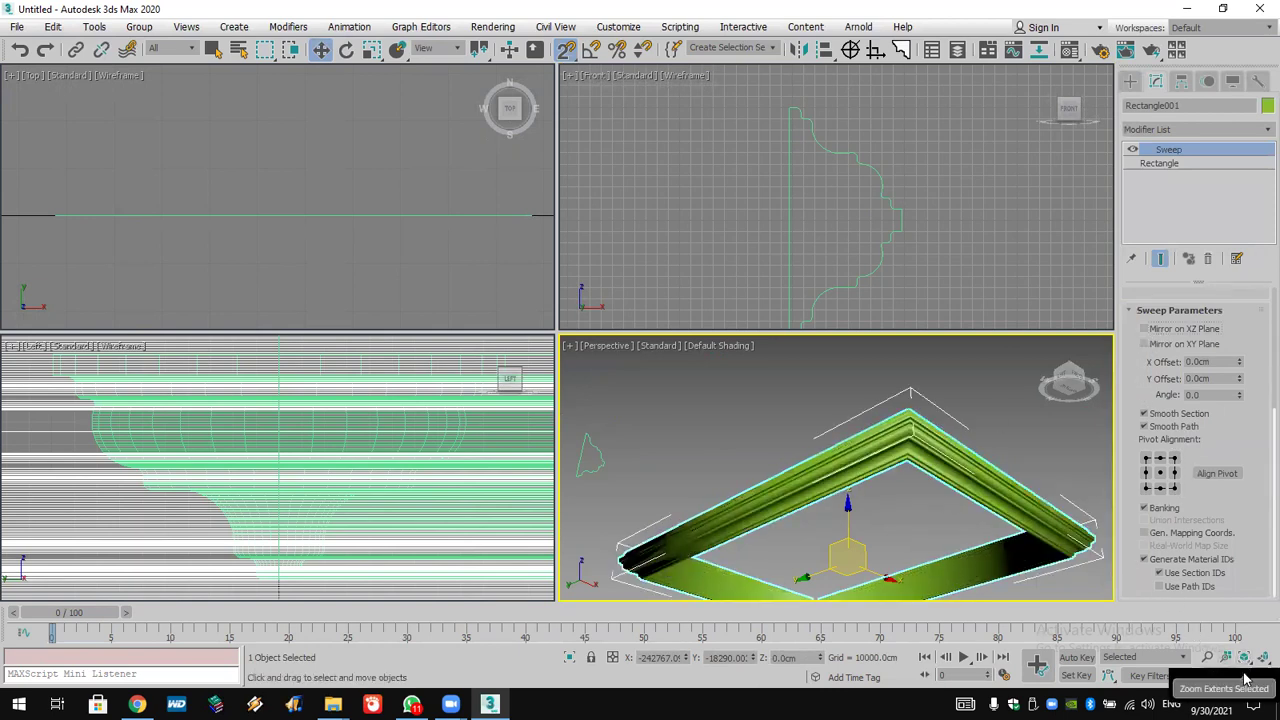
{"action": "key", "text": "ctrl+z"}
{"action": "key", "text": "ctrl+z"}
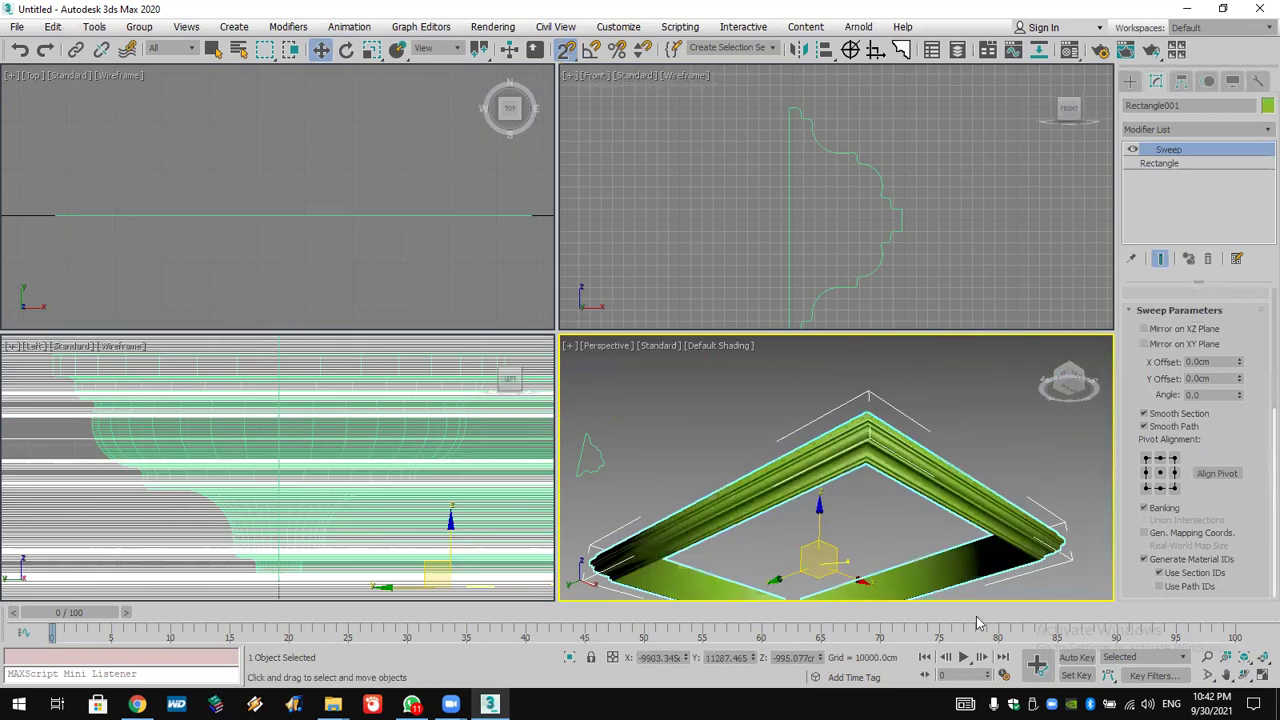
{"action": "left_click", "coordinate": [1258, 676]}
{"action": "left_click_drag", "start_coordinate": [826, 452], "coordinate": [775, 448]}
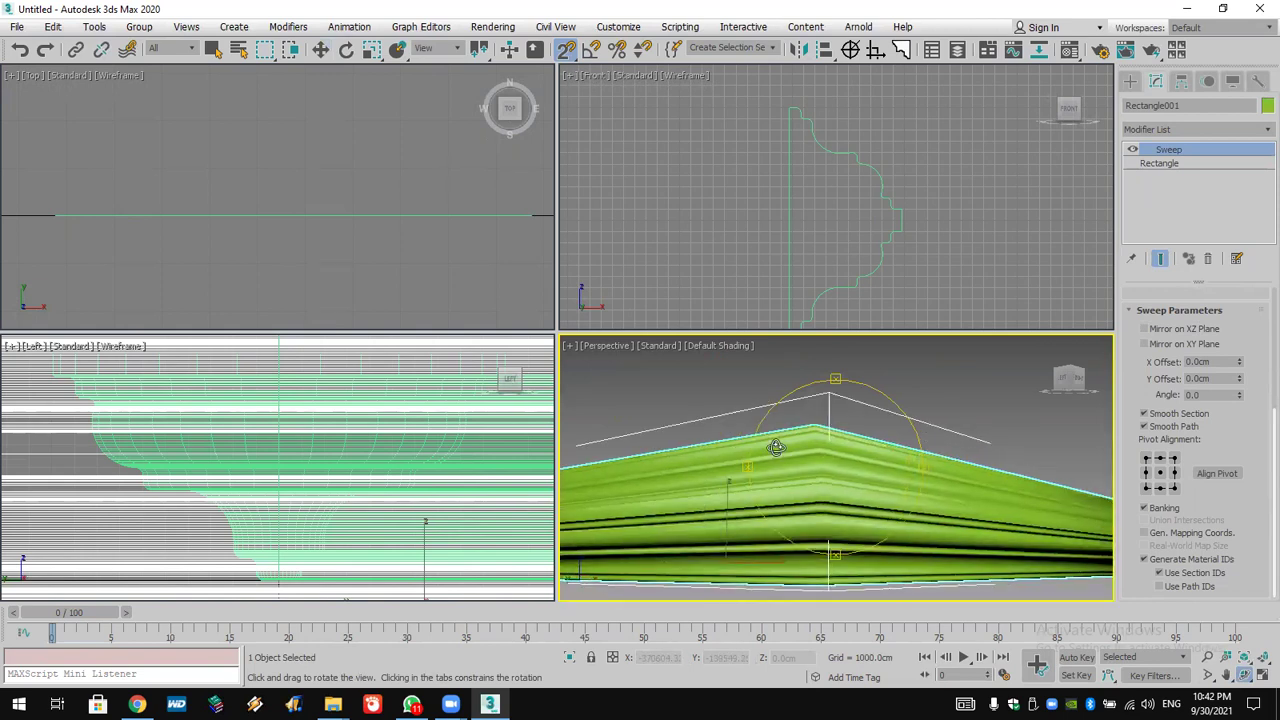
Turn off snapping and delete the two straight segments of the molding profile next to the lathed shape at Segment level.
{"action": "left_click_drag", "start_coordinate": [1060, 250], "coordinate": [925, 244]}
{"action": "right_click", "coordinate": [925, 244]}
{"action": "left_click", "coordinate": [920, 224]}
{"action": "key", "text": "w"}
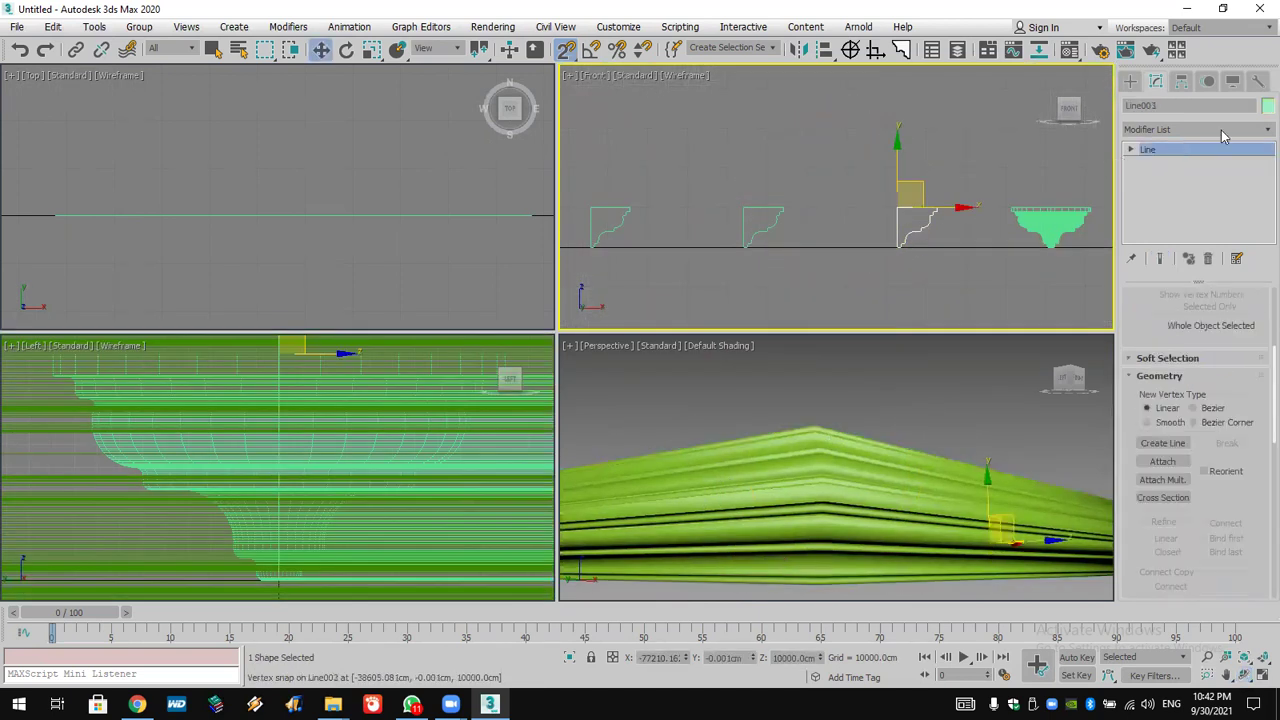
{"action": "left_click", "coordinate": [1131, 150]}
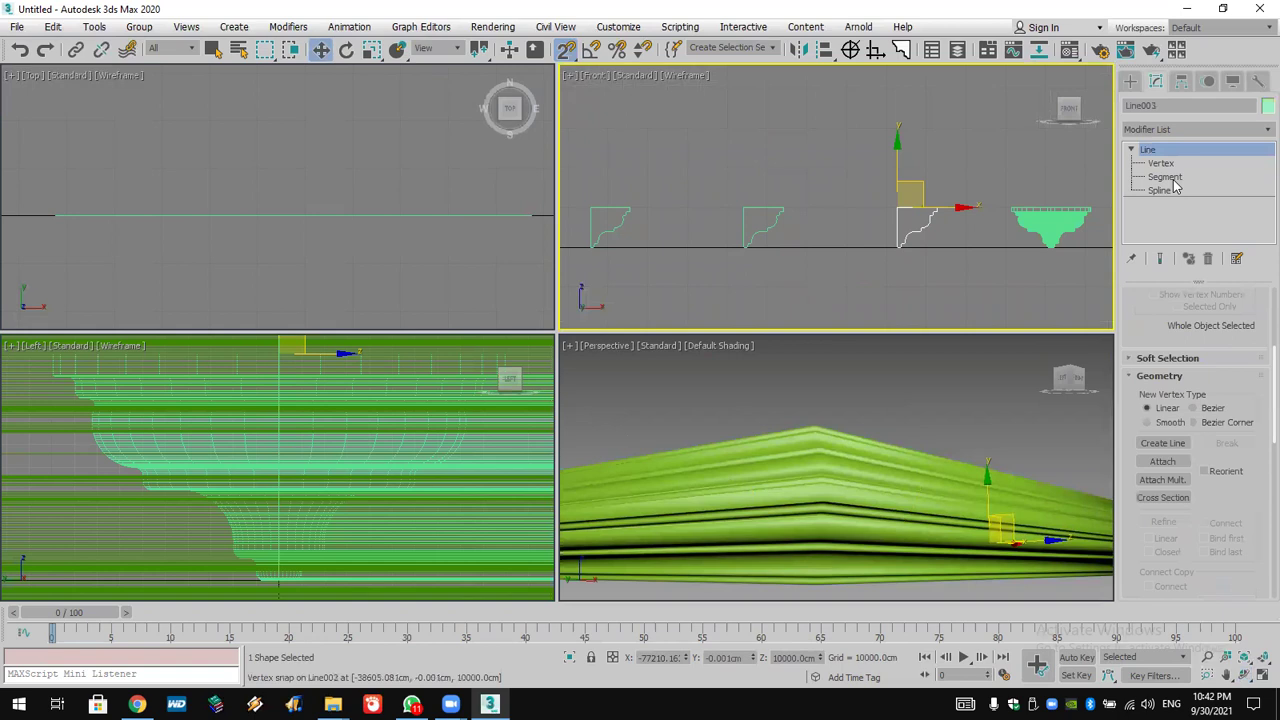
{"action": "left_click", "coordinate": [1260, 660]}
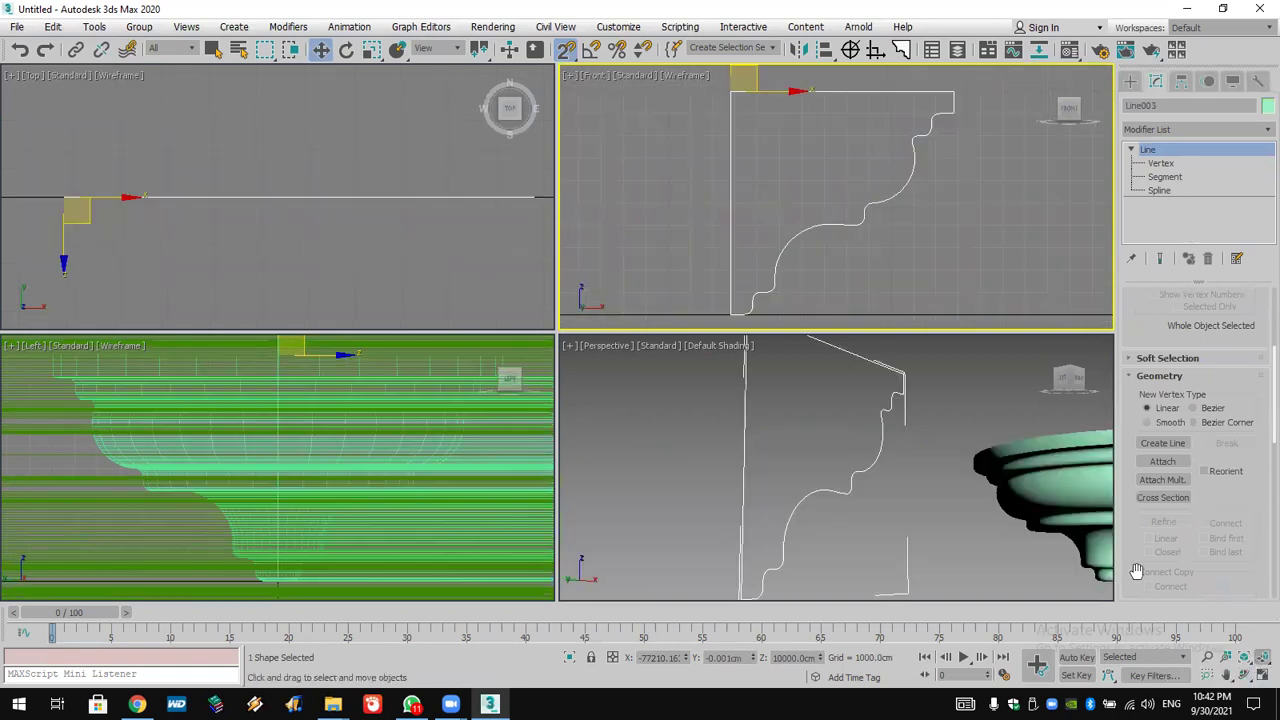
{"action": "left_click", "coordinate": [1164, 177]}
{"action": "scroll", "coordinate": [896, 196], "scroll_direction": "down", "scroll_amount": 3}
{"action": "middle_click_drag", "start_coordinate": [896, 196], "coordinate": [881, 183]}
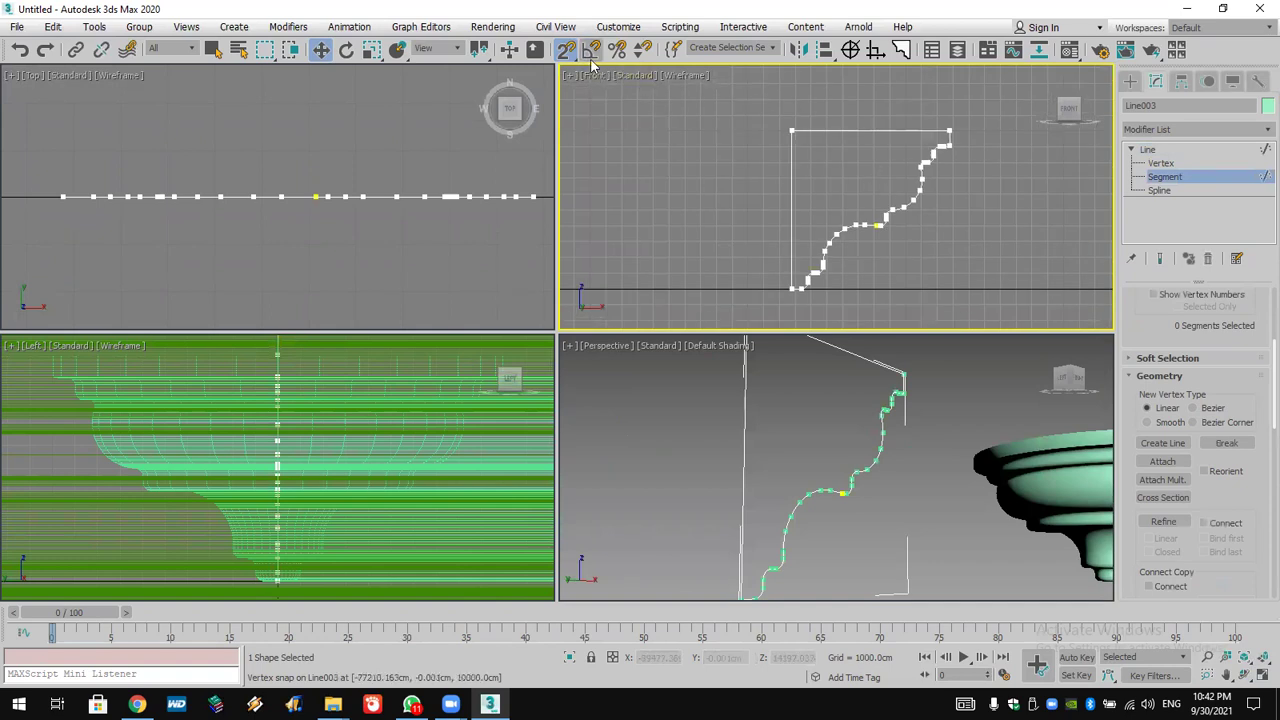
{"action": "left_click_drag", "start_coordinate": [819, 106], "coordinate": [741, 167]}
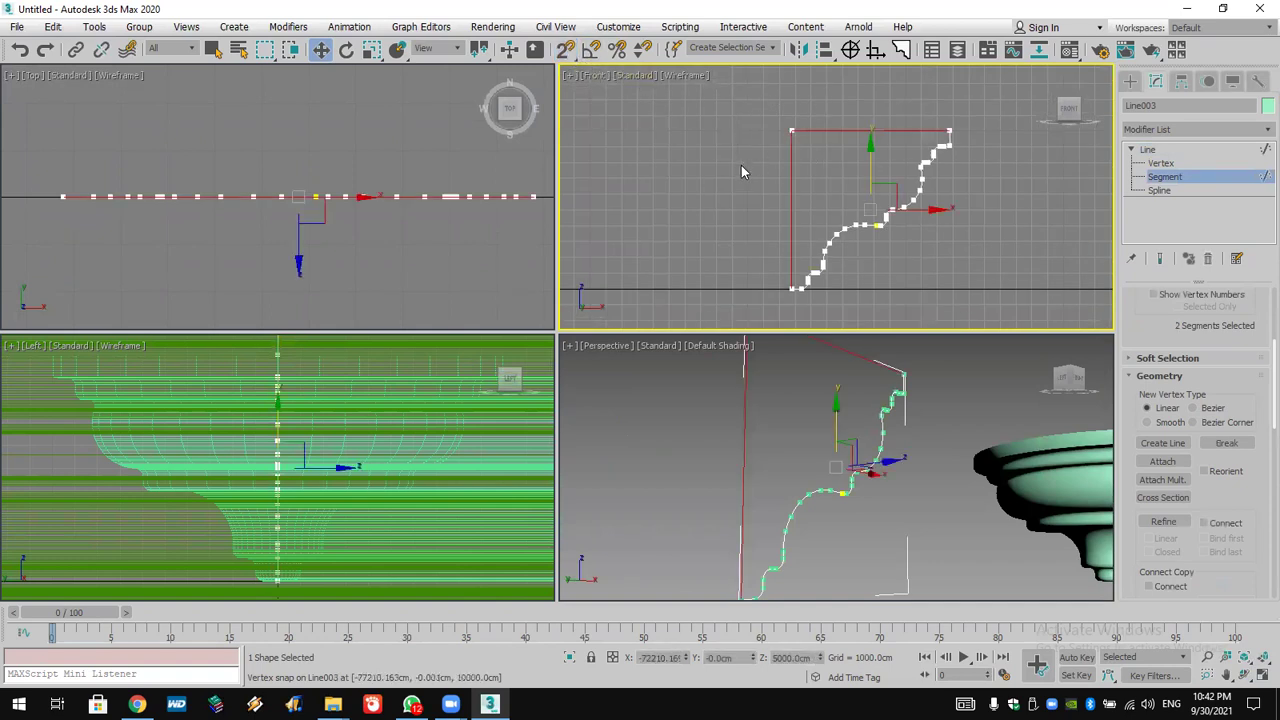
{"action": "key", "text": "Delete"}
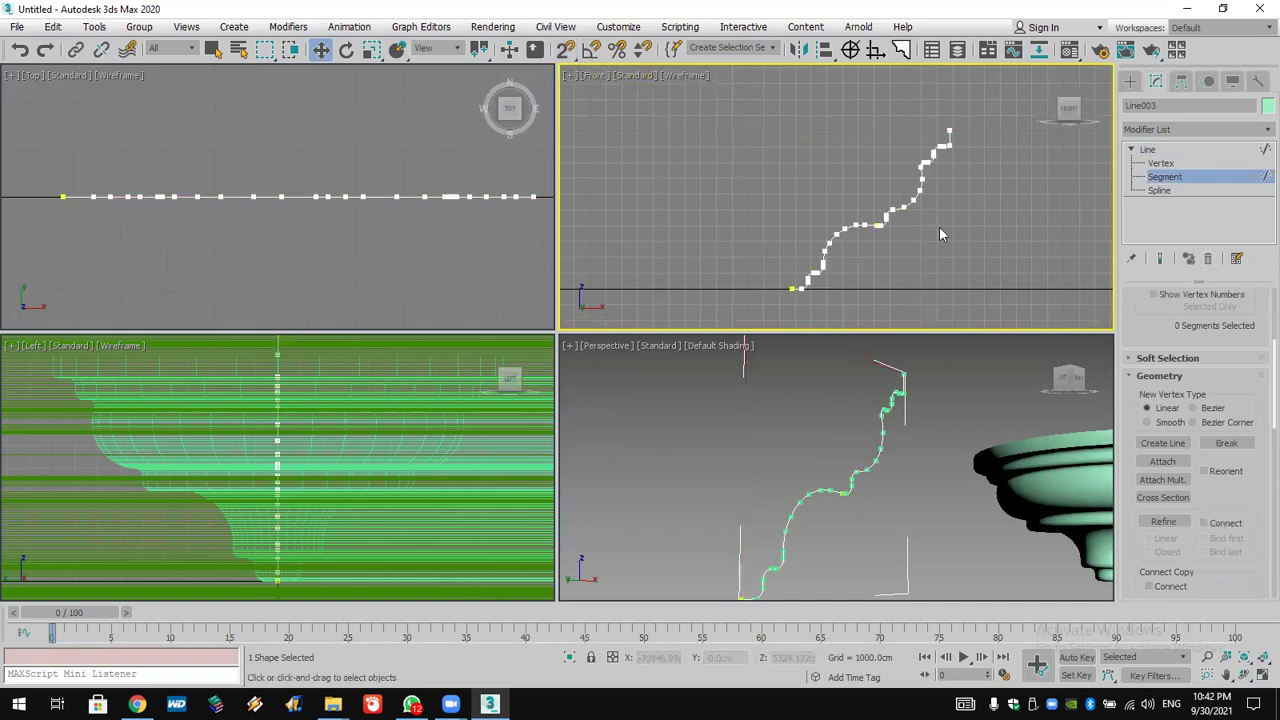
Outline the remaining curved profile at Spline level by about 151 cm to give it a thin double contour.
{"action": "left_click", "coordinate": [1160, 190]}
{"action": "scroll", "coordinate": [824, 284], "scroll_direction": "up", "scroll_amount": 4}
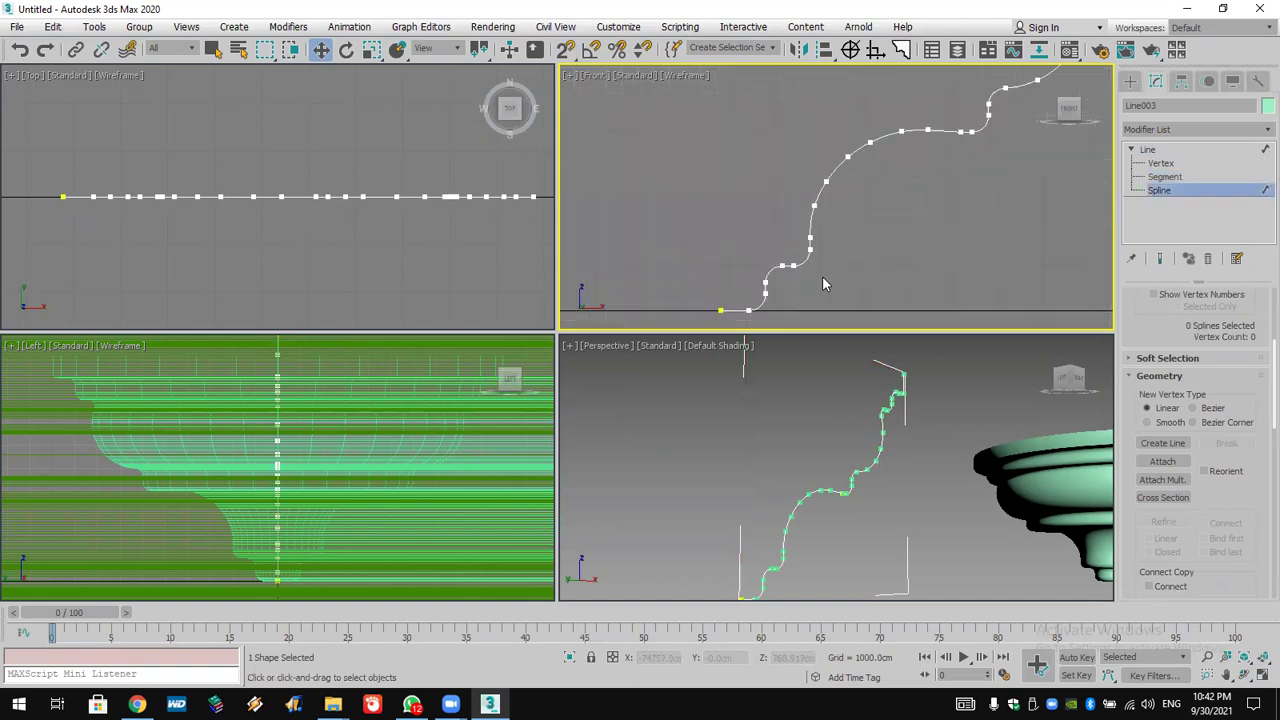
{"action": "left_click_drag", "start_coordinate": [802, 265], "coordinate": [802, 259]}
{"action": "scroll", "coordinate": [1230, 430], "scroll_direction": "down", "scroll_amount": 5}
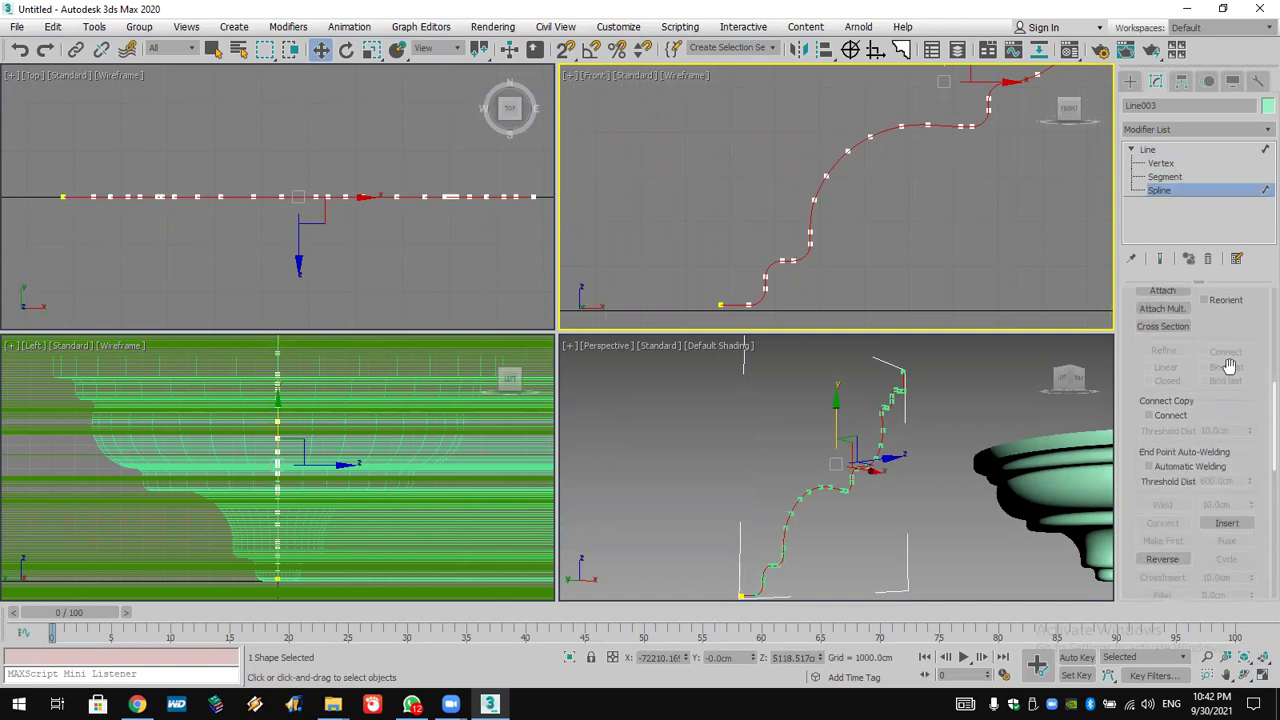
{"action": "scroll", "coordinate": [1241, 347], "scroll_direction": "up", "scroll_amount": 6}
{"action": "scroll", "coordinate": [1235, 400], "scroll_direction": "down", "scroll_amount": 11}
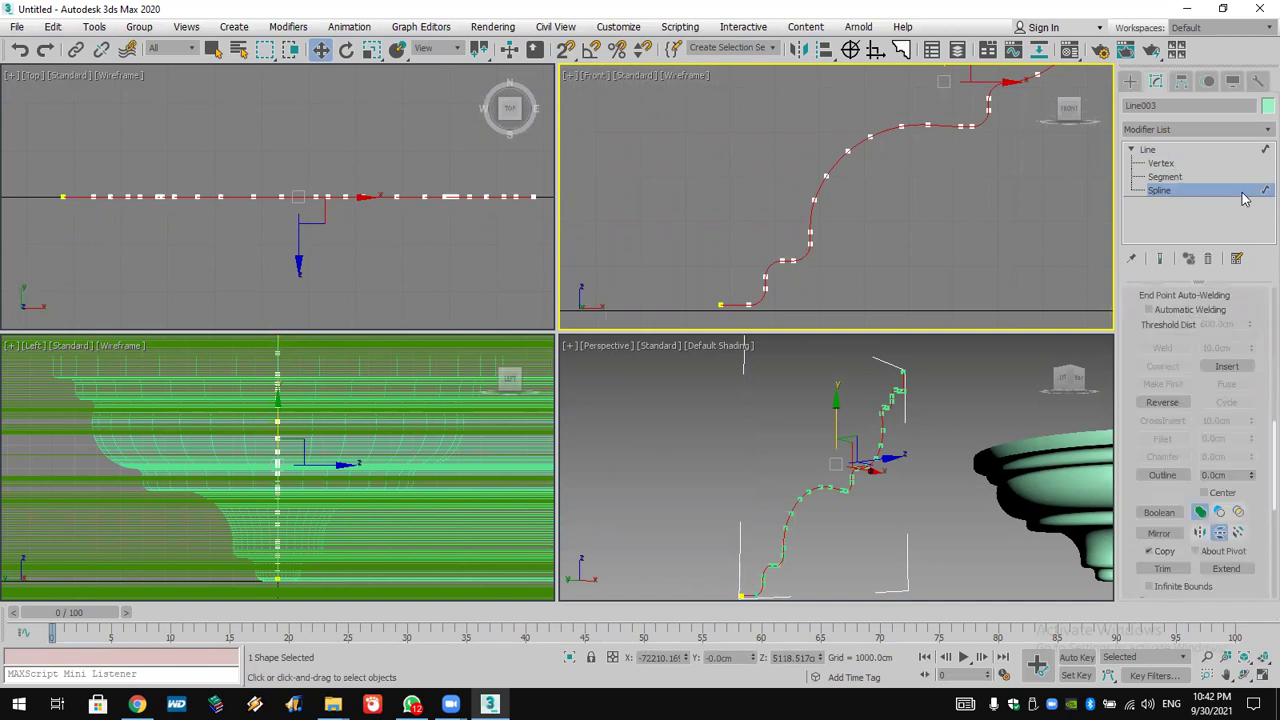
{"action": "left_click", "coordinate": [1163, 474]}
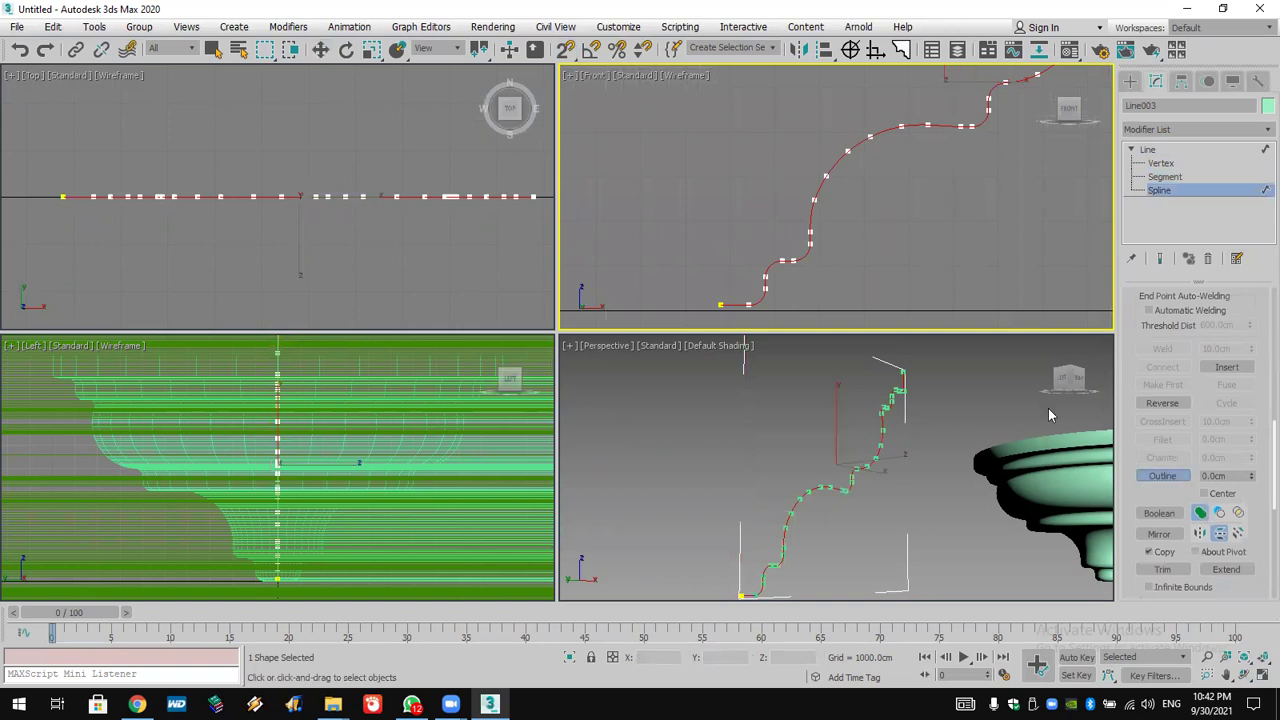
{"action": "left_click_drag", "start_coordinate": [751, 305], "coordinate": [756, 298]}
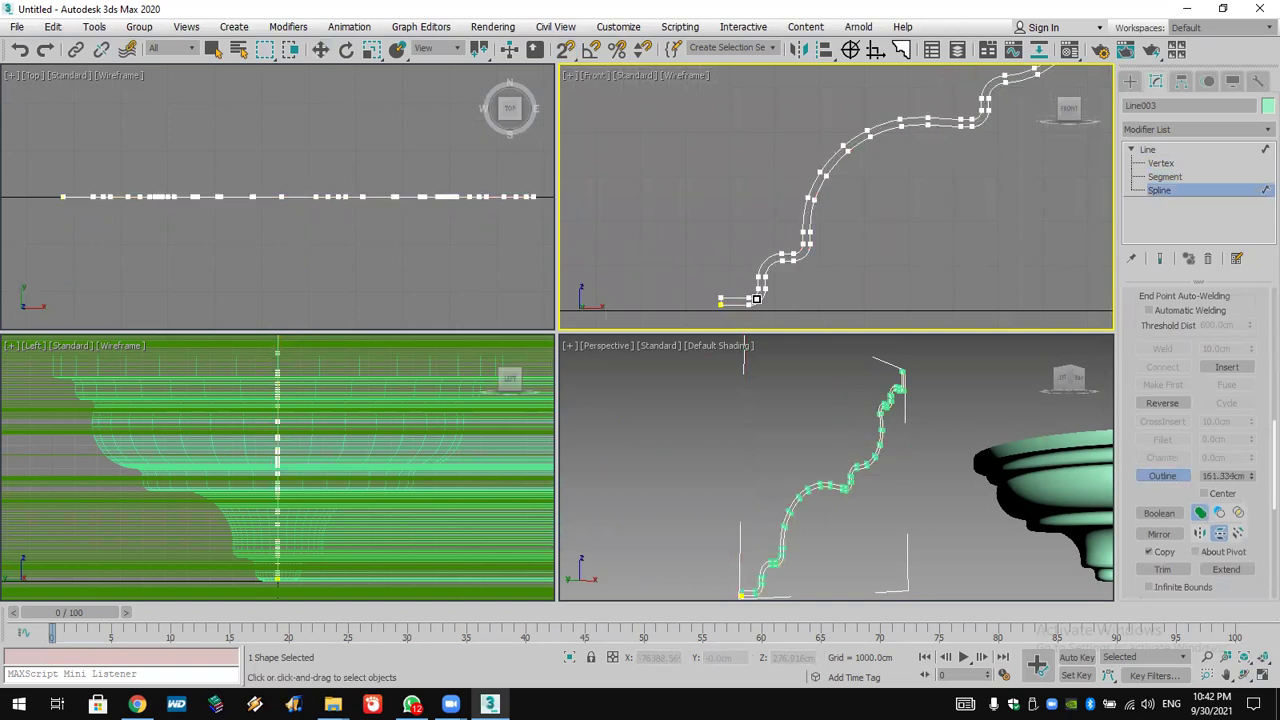
Extrude the outlined profile by 26550 cm and inspect the thin molding from several angles in perspective.
{"action": "left_click", "coordinate": [1180, 134]}
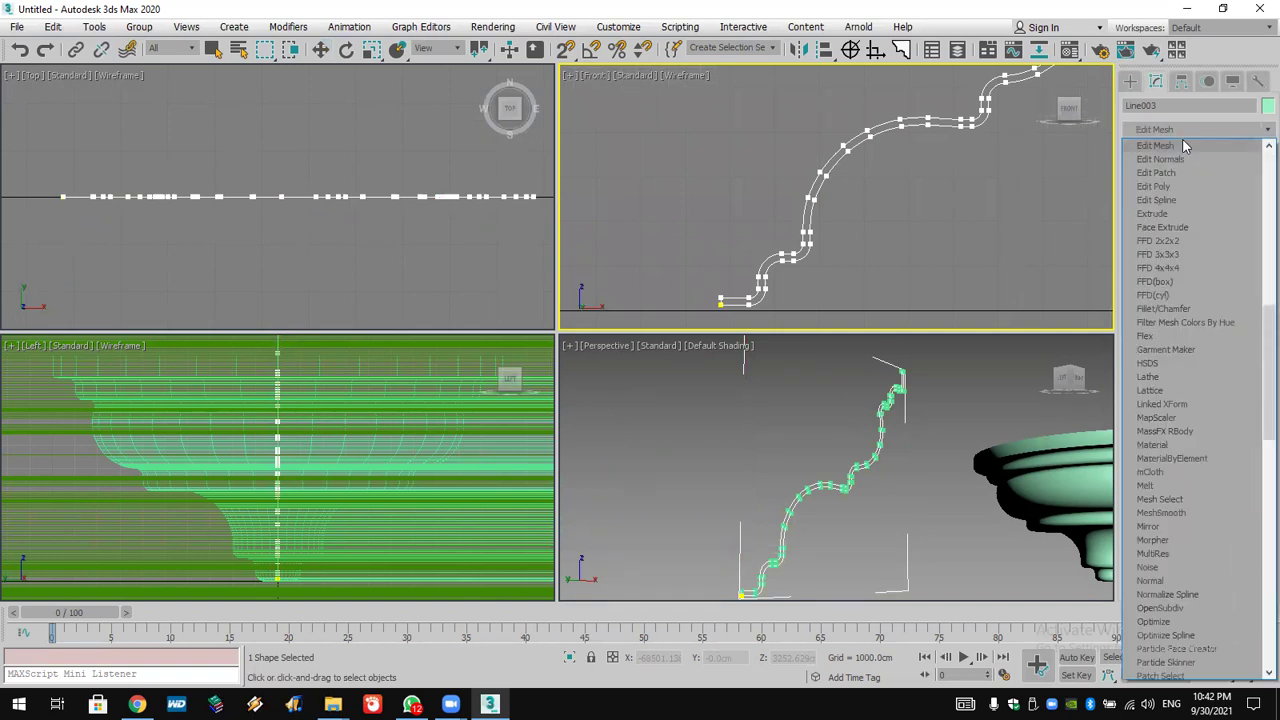
{"action": "left_click", "coordinate": [1169, 214]}
{"action": "middle_click_drag", "start_coordinate": [900, 470], "coordinate": [820, 455], "text": "alt"}
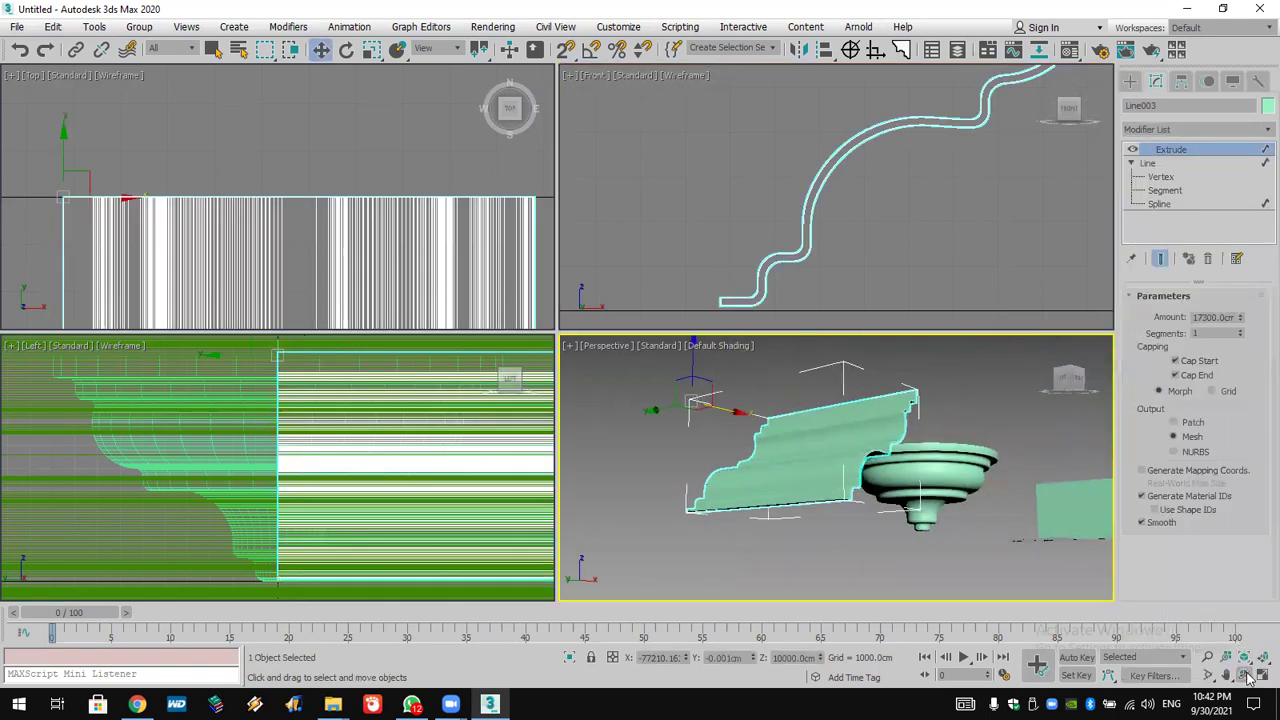
{"action": "left_click", "coordinate": [1244, 675]}
{"action": "left_click_drag", "start_coordinate": [882, 475], "coordinate": [789, 477]}
{"action": "mouse_move", "coordinate": [819, 402]}
{"action": "left_mouse_down"}
{"action": "mouse_move", "coordinate": [832, 396]}
{"action": "mouse_move", "coordinate": [820, 400]}
{"action": "left_mouse_up"}
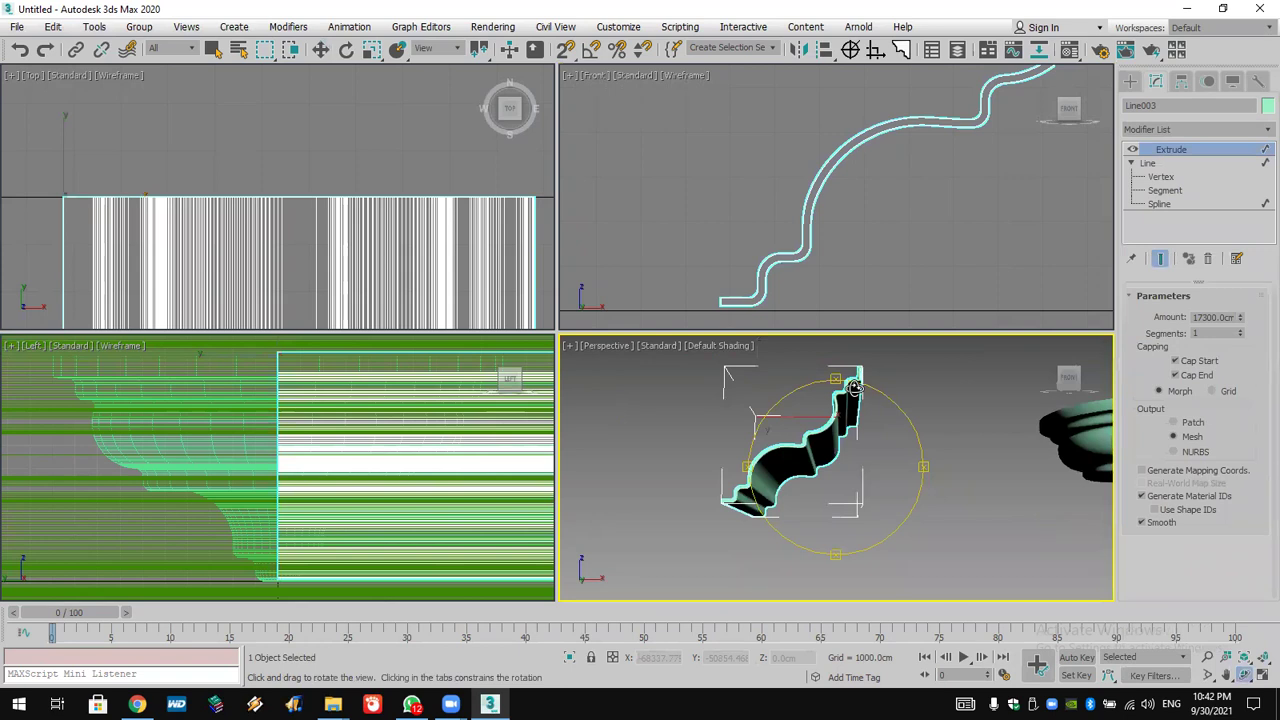
{"action": "left_click_drag", "start_coordinate": [885, 443], "coordinate": [883, 410]}
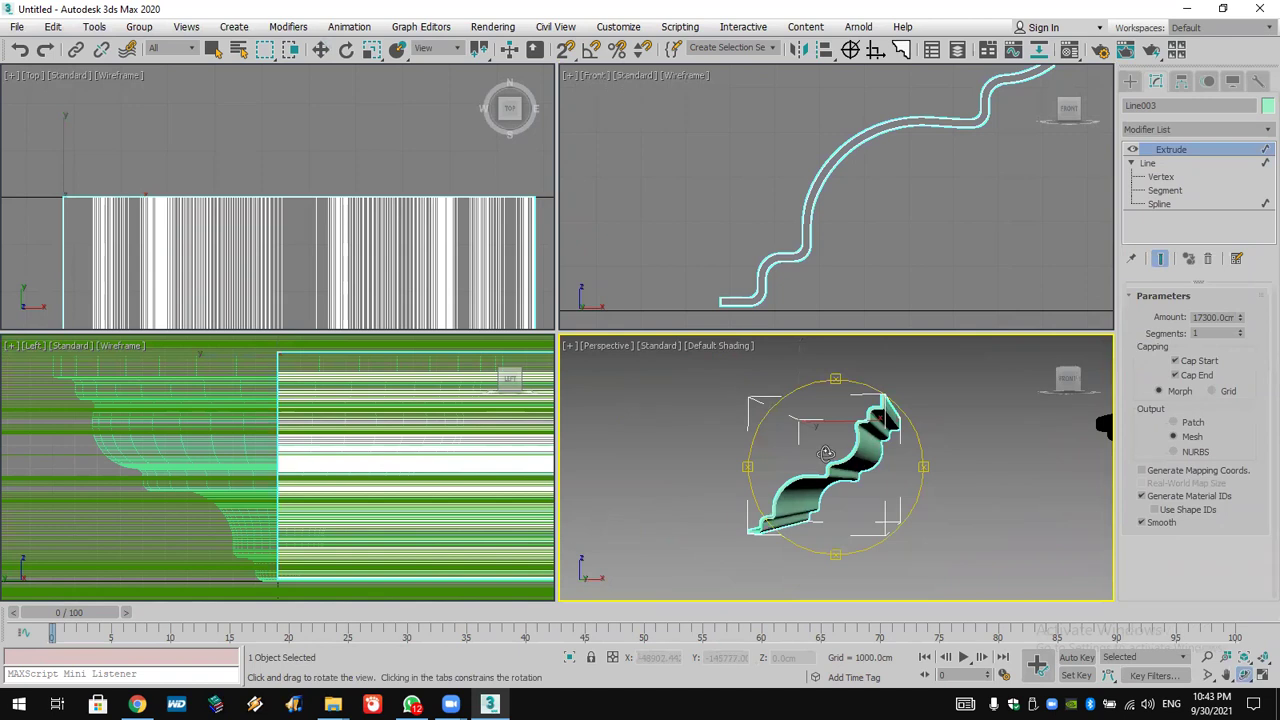
{"action": "left_click_drag", "start_coordinate": [827, 452], "coordinate": [870, 458]}
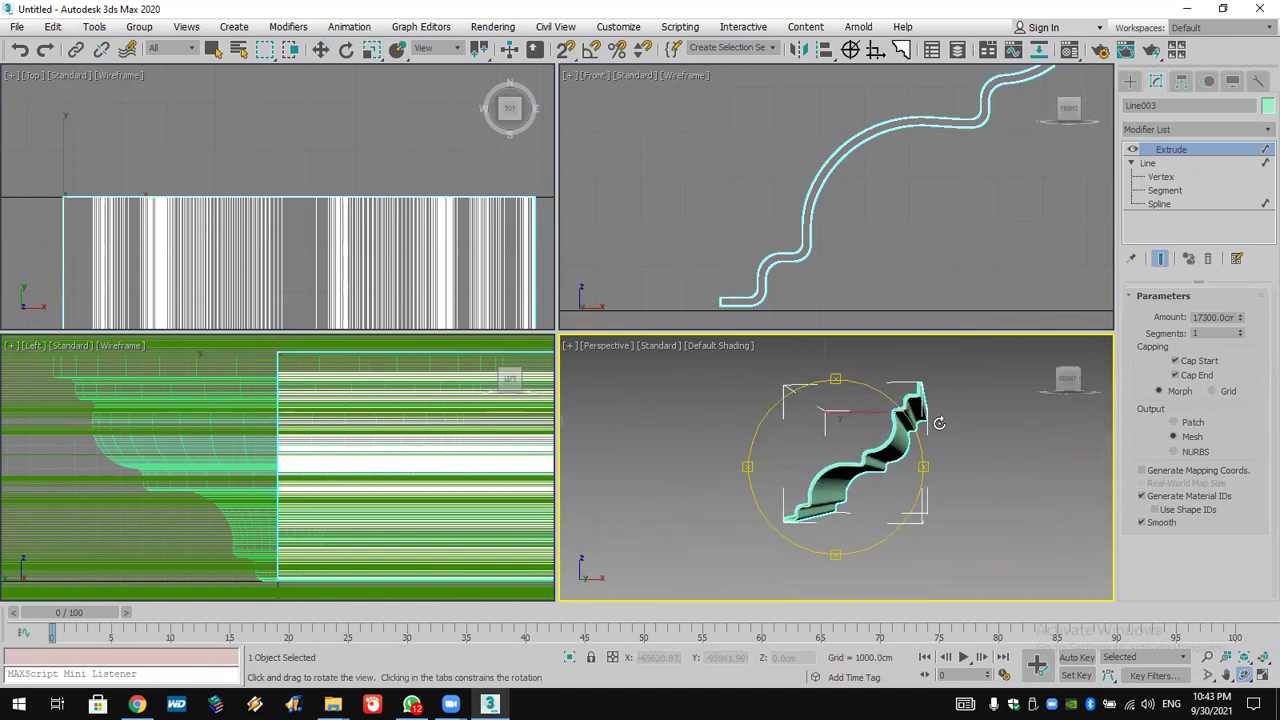
{"action": "left_click_drag", "start_coordinate": [860, 452], "coordinate": [1072, 390]}
{"action": "left_click_drag", "start_coordinate": [1240, 317], "coordinate": [1240, 250]}
{"action": "scroll", "coordinate": [848, 480], "scroll_direction": "down", "scroll_amount": 5}
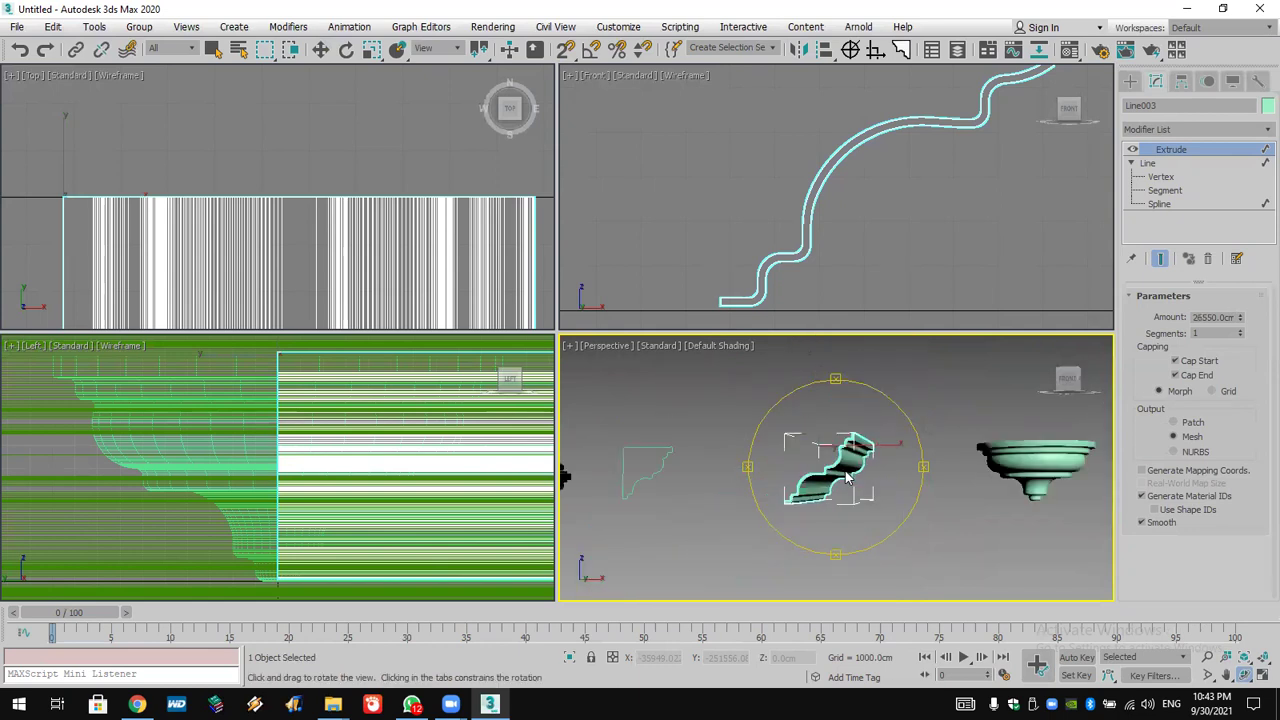
Delete the two straight segments of the neighbouring molding profile and switch its line to Spline level.
{"action": "left_click_drag", "start_coordinate": [848, 478], "coordinate": [817, 472]}
{"action": "key", "text": "w"}
{"action": "left_click", "coordinate": [806, 472]}
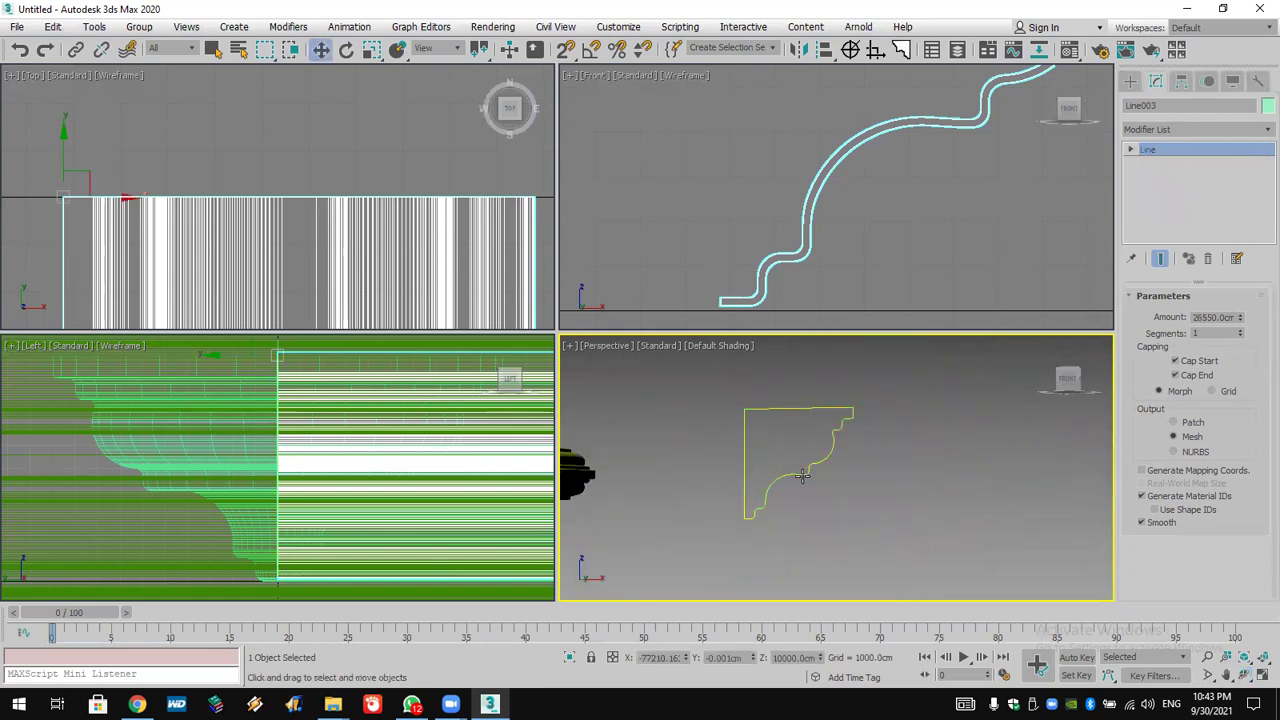
{"action": "left_click", "coordinate": [1131, 150]}
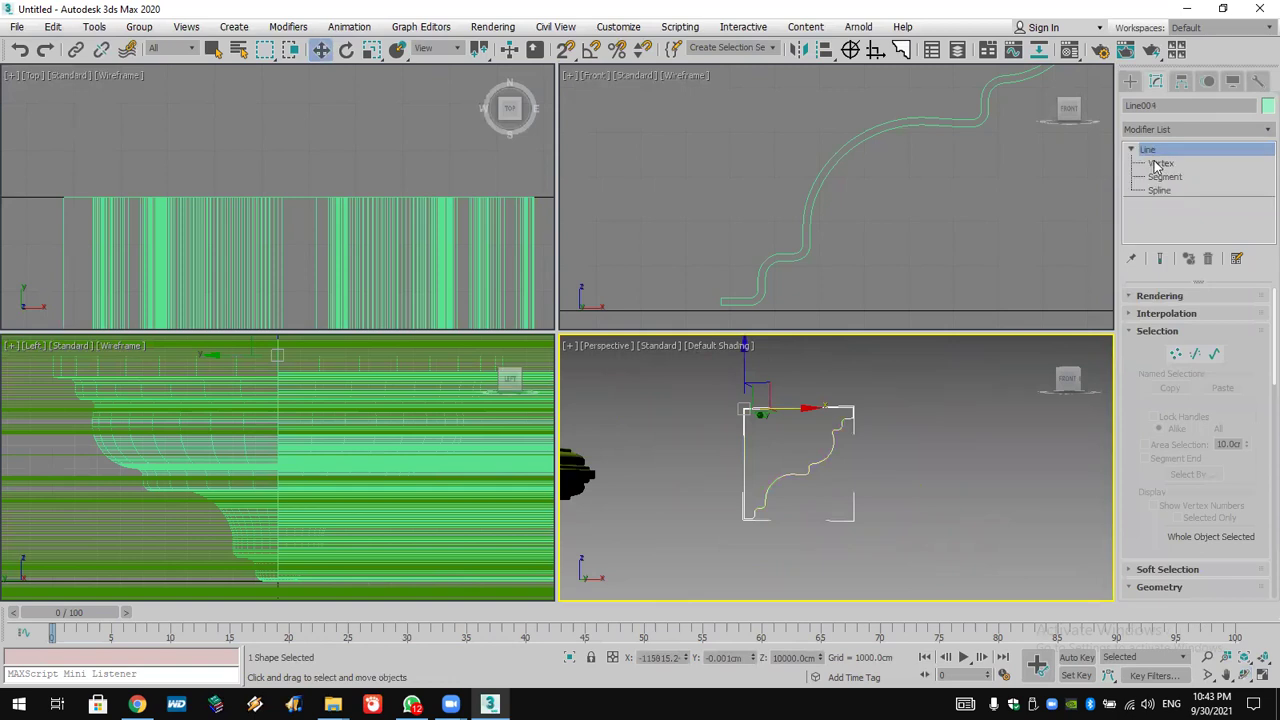
{"action": "left_click", "coordinate": [1165, 177]}
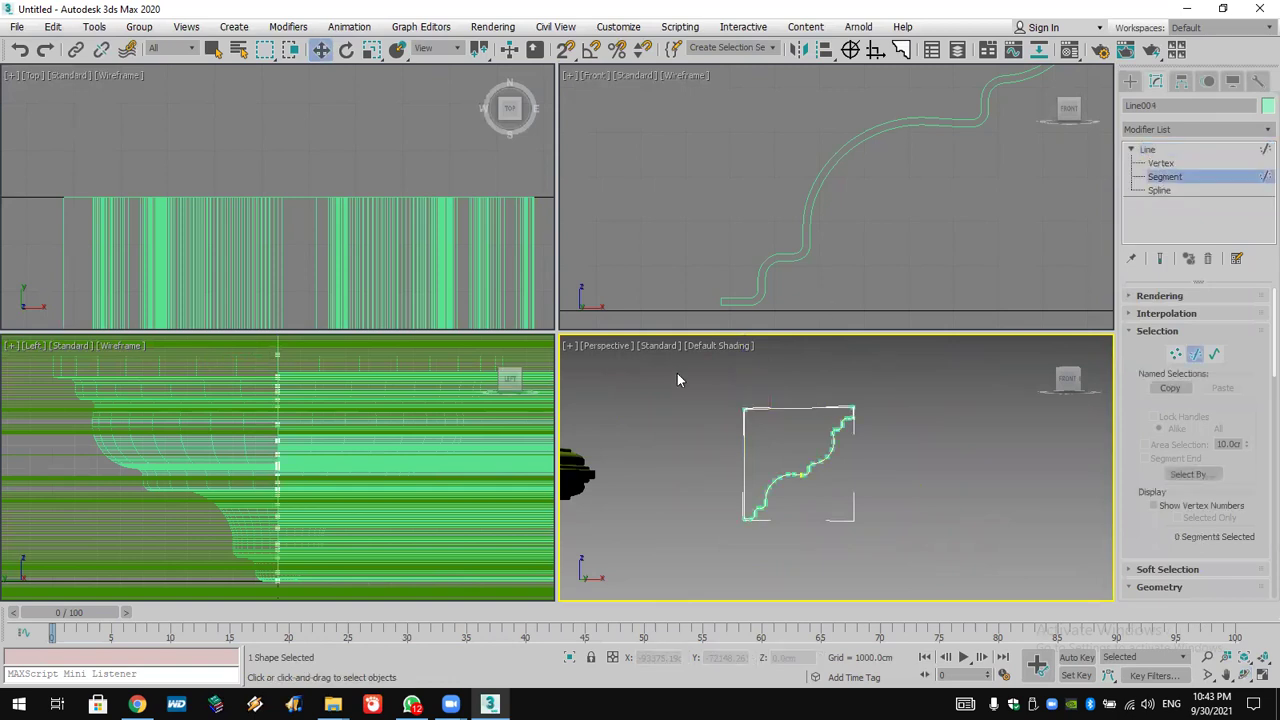
{"action": "left_click_drag", "start_coordinate": [705, 452], "coordinate": [704, 446]}
{"action": "left_click", "coordinate": [704, 446]}
{"action": "left_click", "coordinate": [1158, 191]}
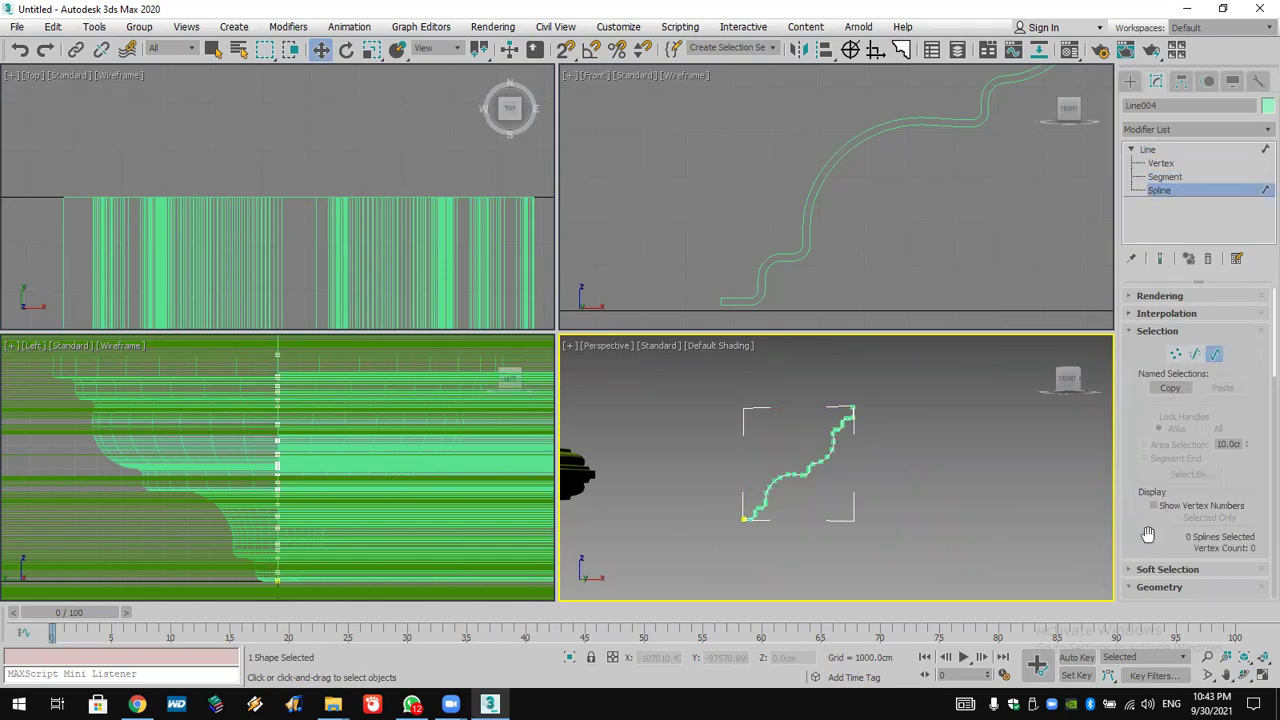
Outline the remaining curved molding profile at Spline level to give it a thin closed double contour.
{"action": "scroll", "coordinate": [1165, 545], "scroll_direction": "down", "scroll_amount": 5}
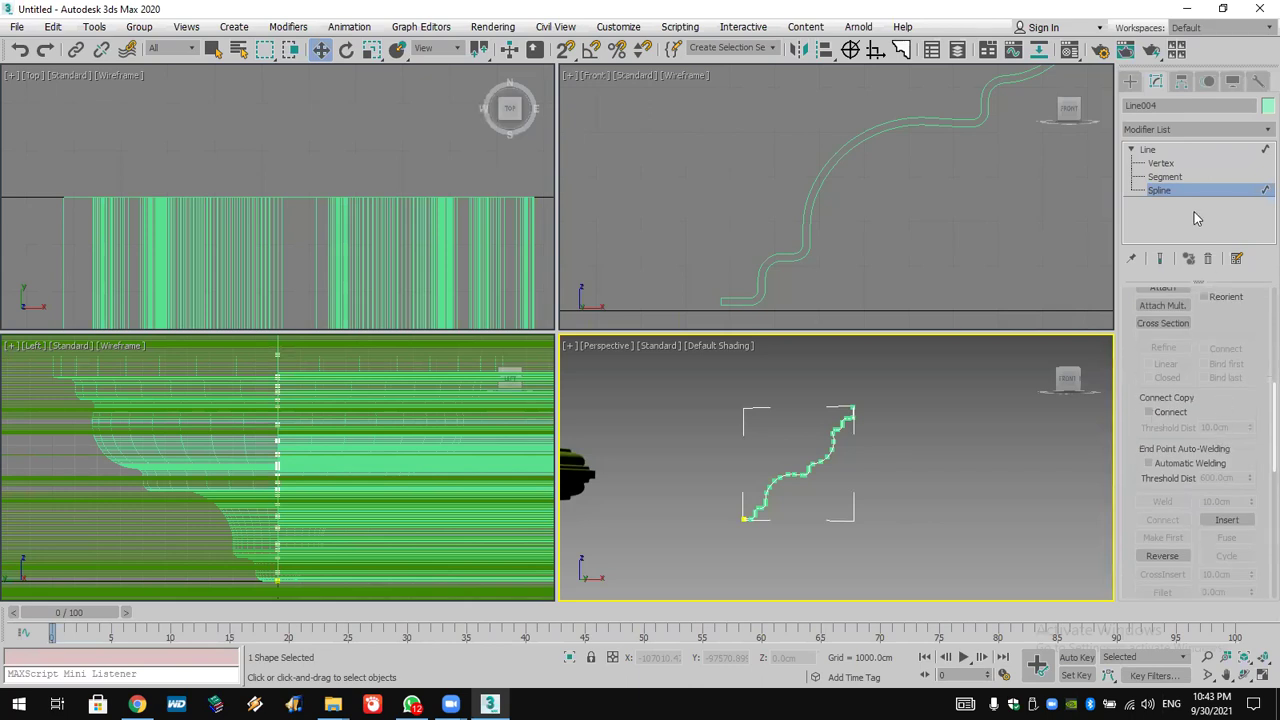
{"action": "scroll", "coordinate": [1176, 368], "scroll_direction": "down", "scroll_amount": 3}
{"action": "left_click", "coordinate": [1171, 487]}
{"action": "left_click_drag", "start_coordinate": [812, 468], "coordinate": [810, 472]}
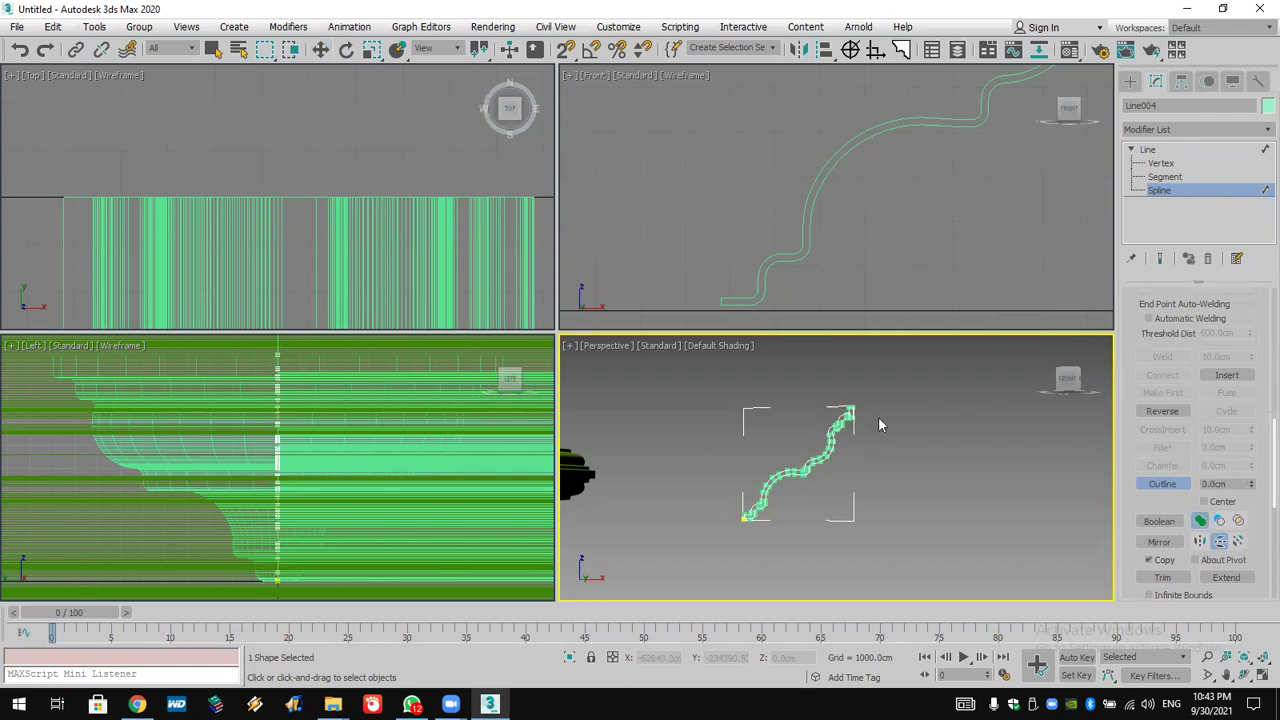
Revolve the outlined profile with a Lathe modifier and align its axis to Min.
{"action": "left_click", "coordinate": [1168, 131]}
{"action": "type", "text": "l"}
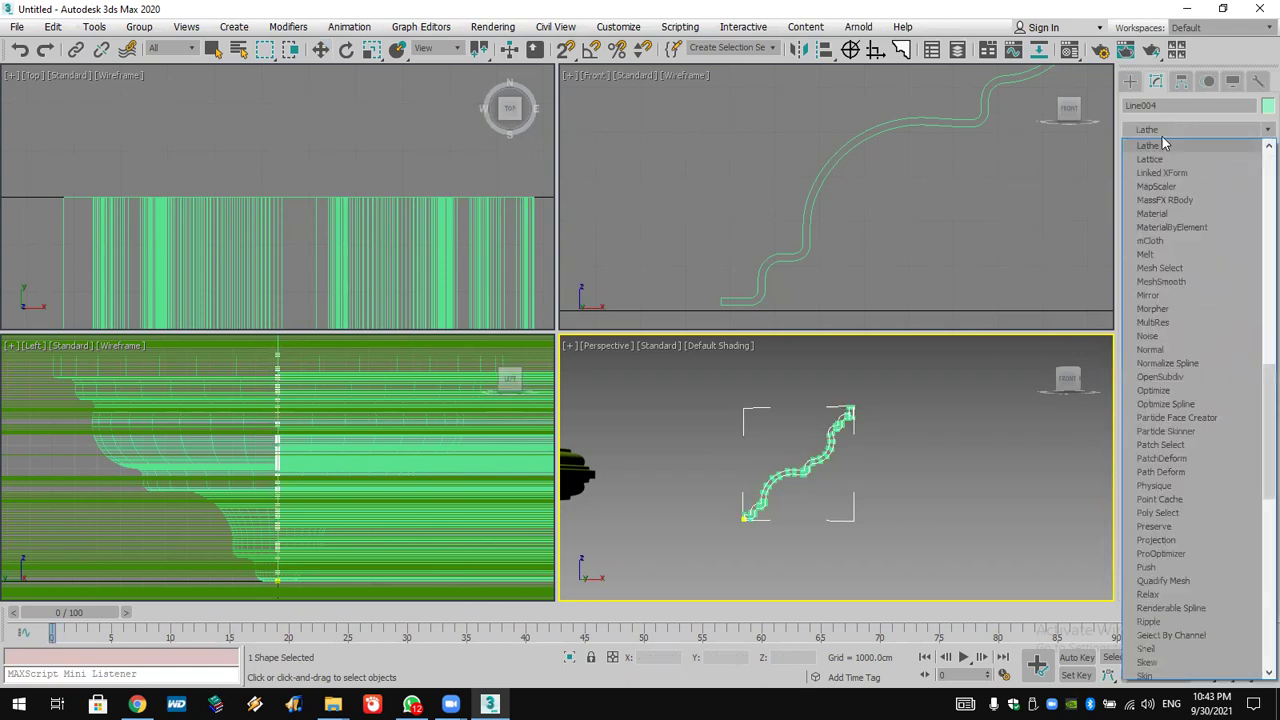
{"action": "left_click", "coordinate": [1150, 145]}
{"action": "left_click", "coordinate": [1158, 449]}
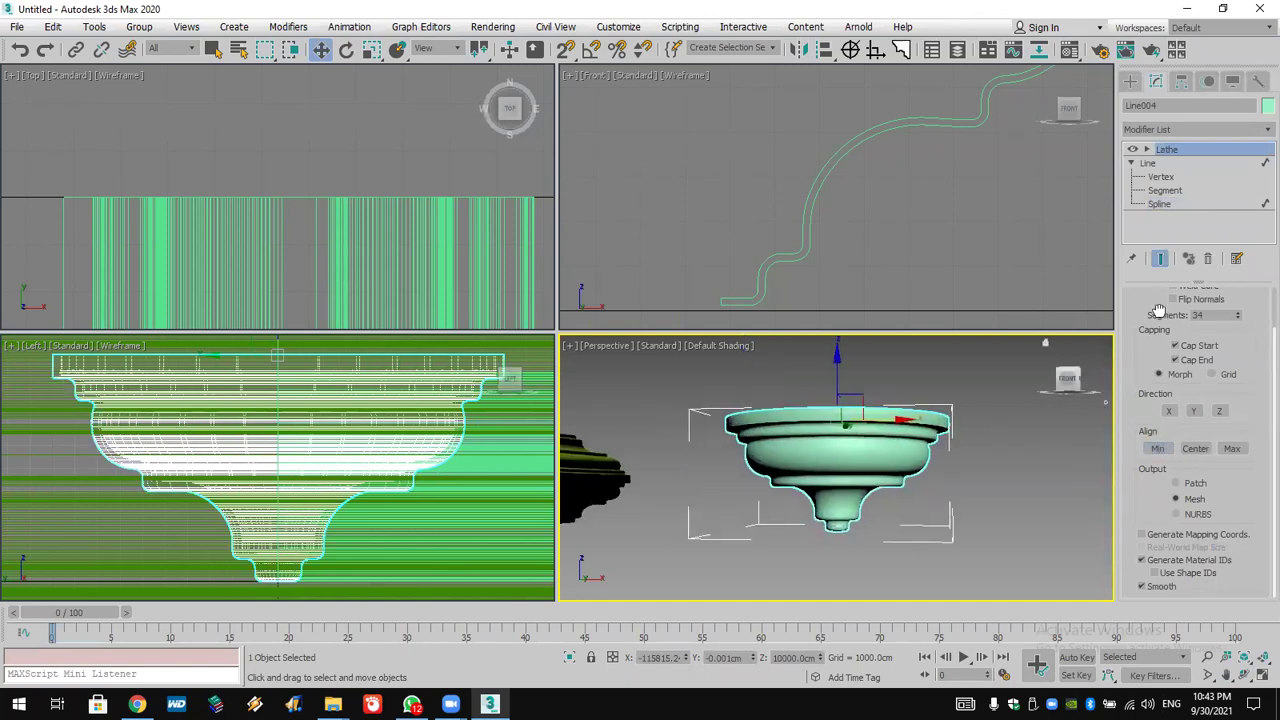
Set the lathe to 180 degrees and inspect the half-round bracket from several angles in perspective.
{"action": "scroll", "coordinate": [1158, 312], "scroll_direction": "up", "scroll_amount": 2}
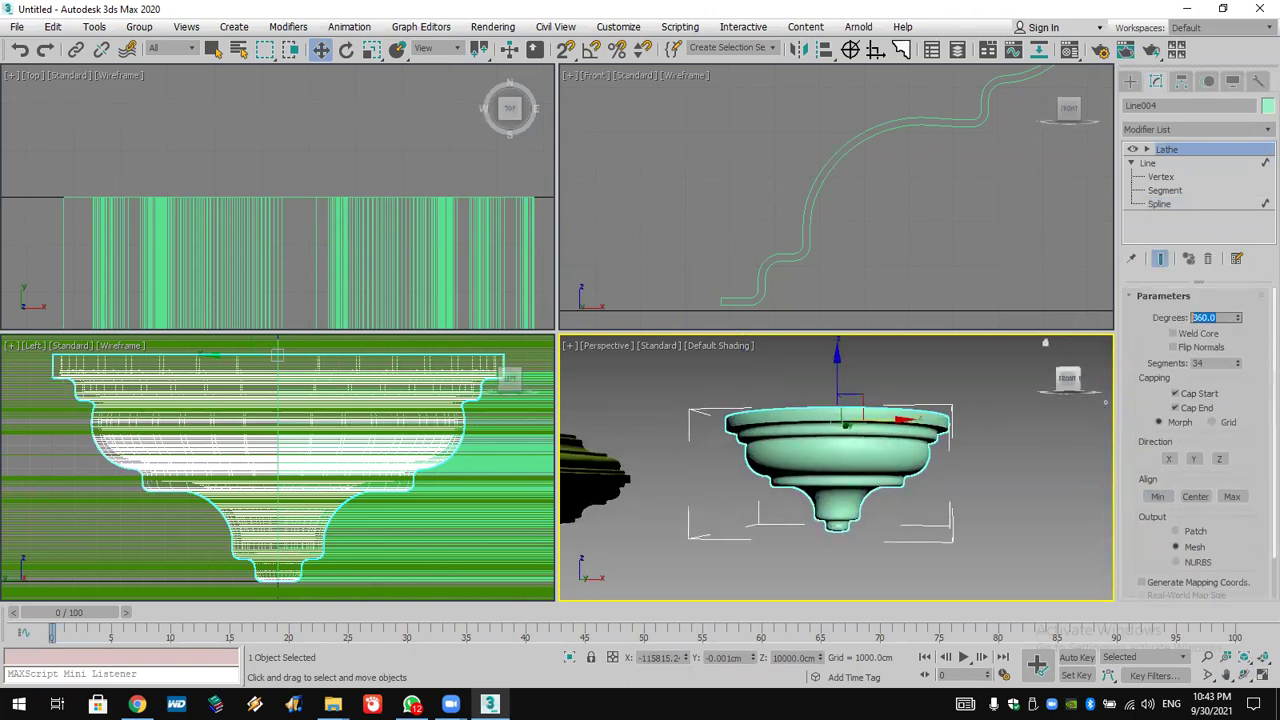
{"action": "type", "text": "0"}
{"action": "key", "text": "Return"}
{"action": "left_click", "coordinate": [1244, 675]}
{"action": "left_click_drag", "start_coordinate": [979, 514], "coordinate": [871, 448]}
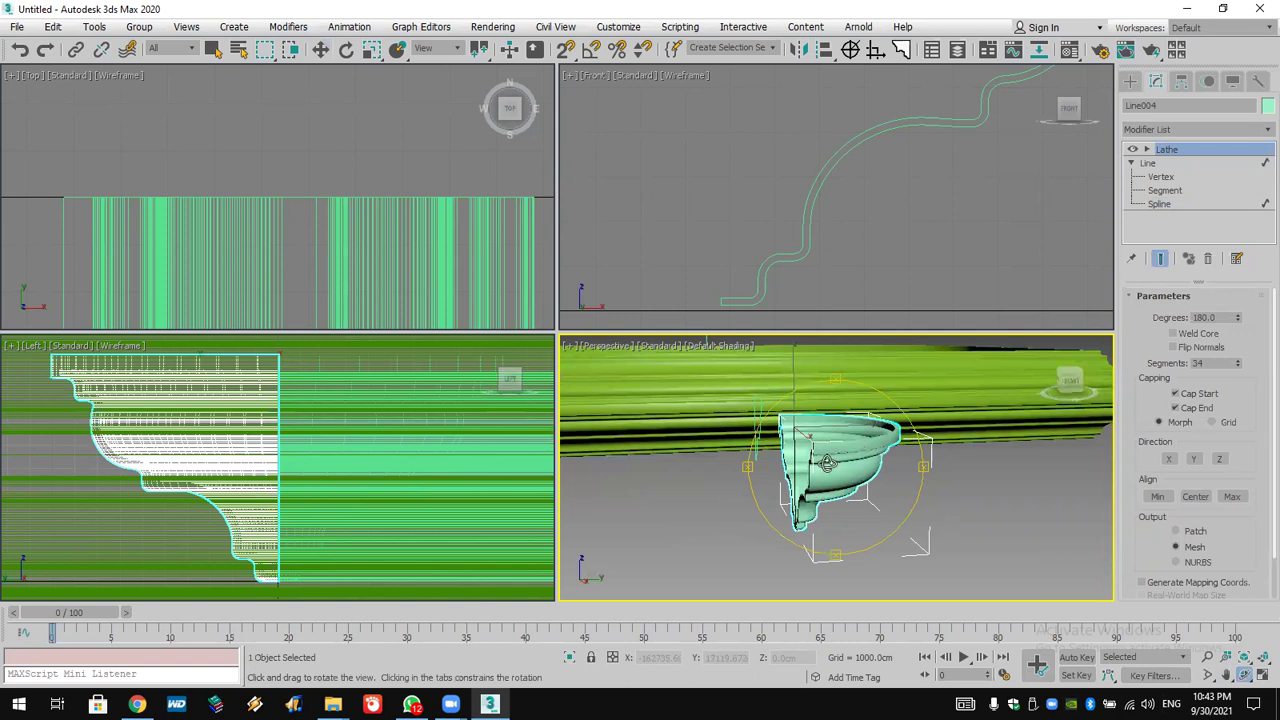
{"action": "left_click_drag", "start_coordinate": [842, 490], "coordinate": [900, 491]}
{"action": "scroll", "coordinate": [900, 491], "scroll_direction": "down", "scroll_amount": 10}
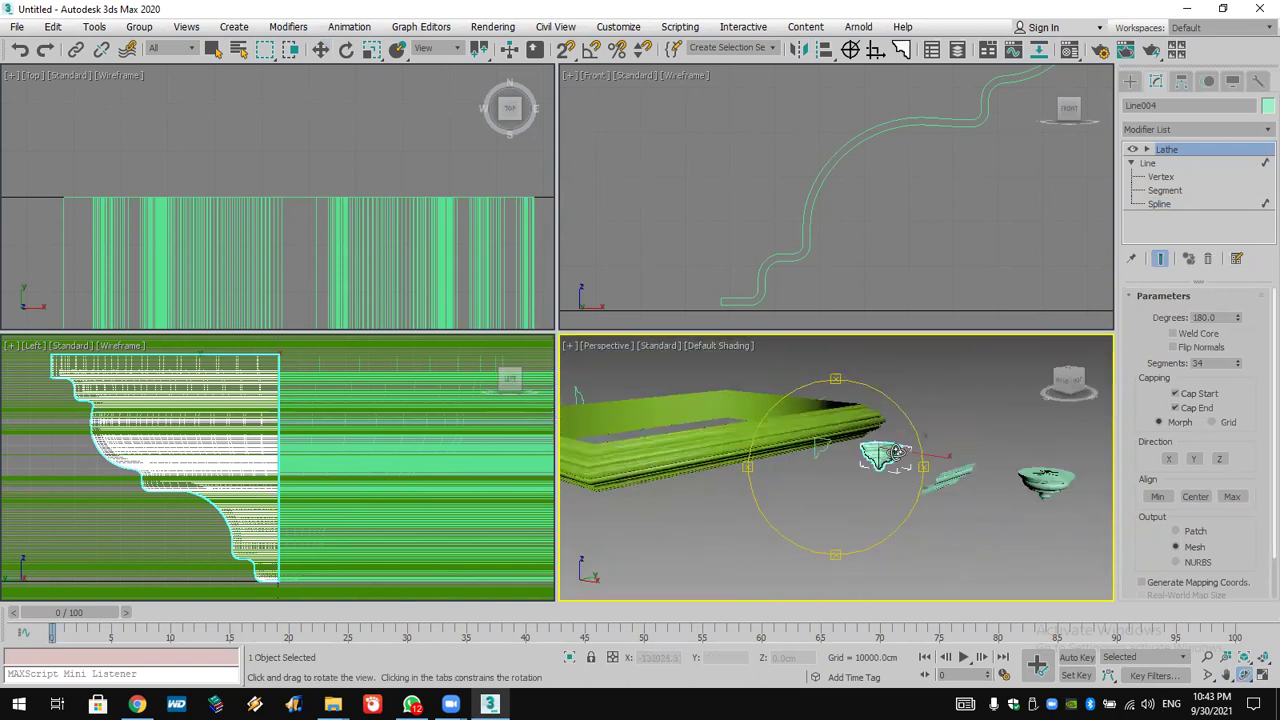
{"action": "scroll", "coordinate": [897, 455], "scroll_direction": "up", "scroll_amount": 4}
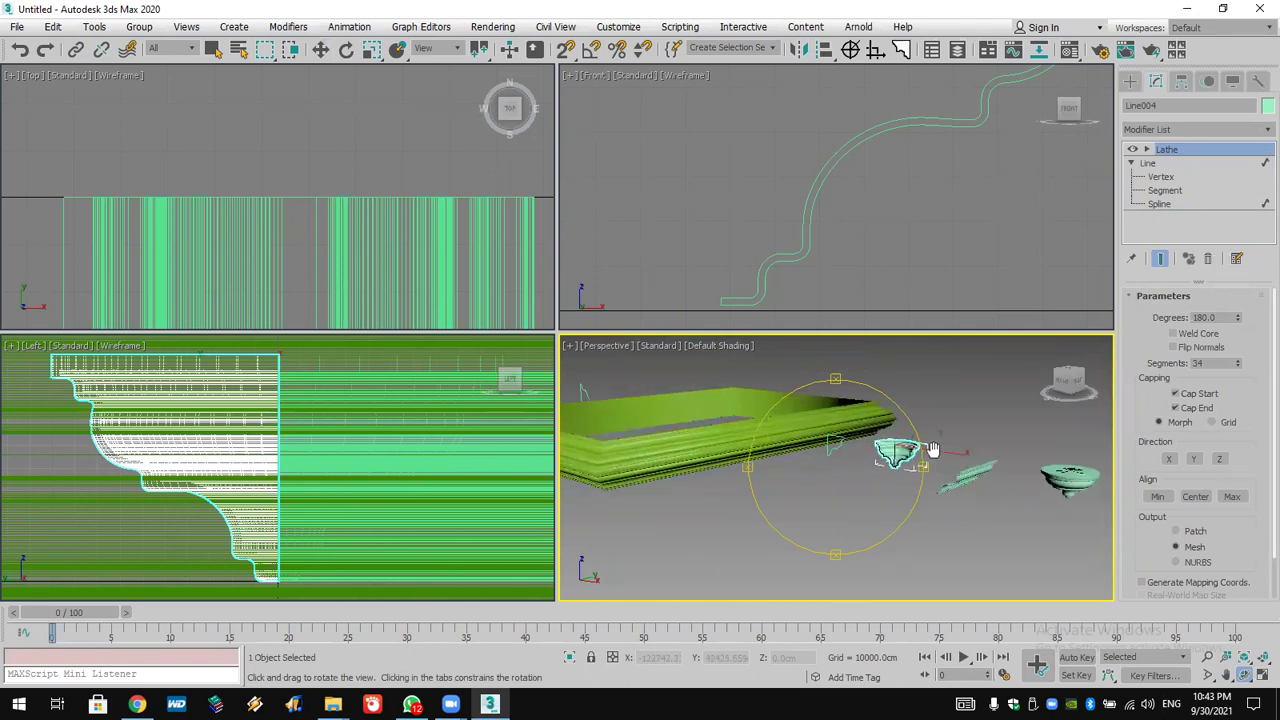
{"action": "left_click_drag", "start_coordinate": [788, 458], "coordinate": [823, 456]}
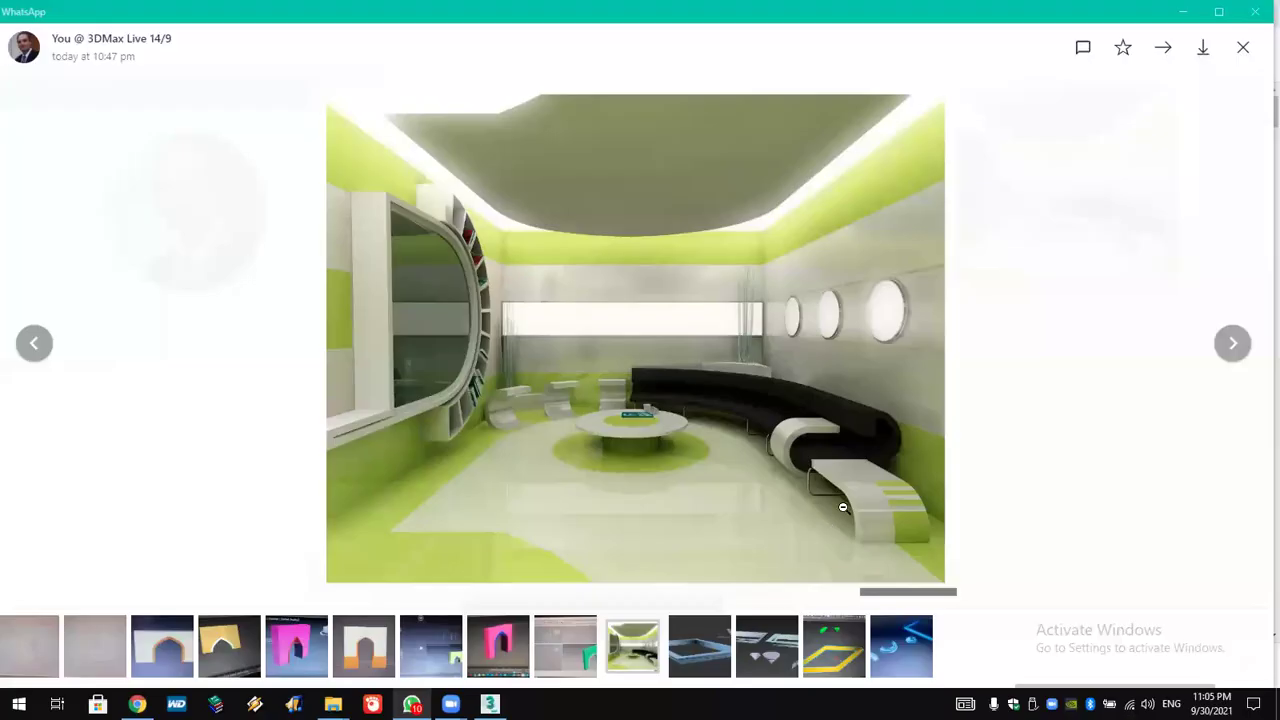
Enlarge the green interior reference photo in WhatsApp and examine its curved furniture.
{"action": "left_click", "coordinate": [750, 348]}
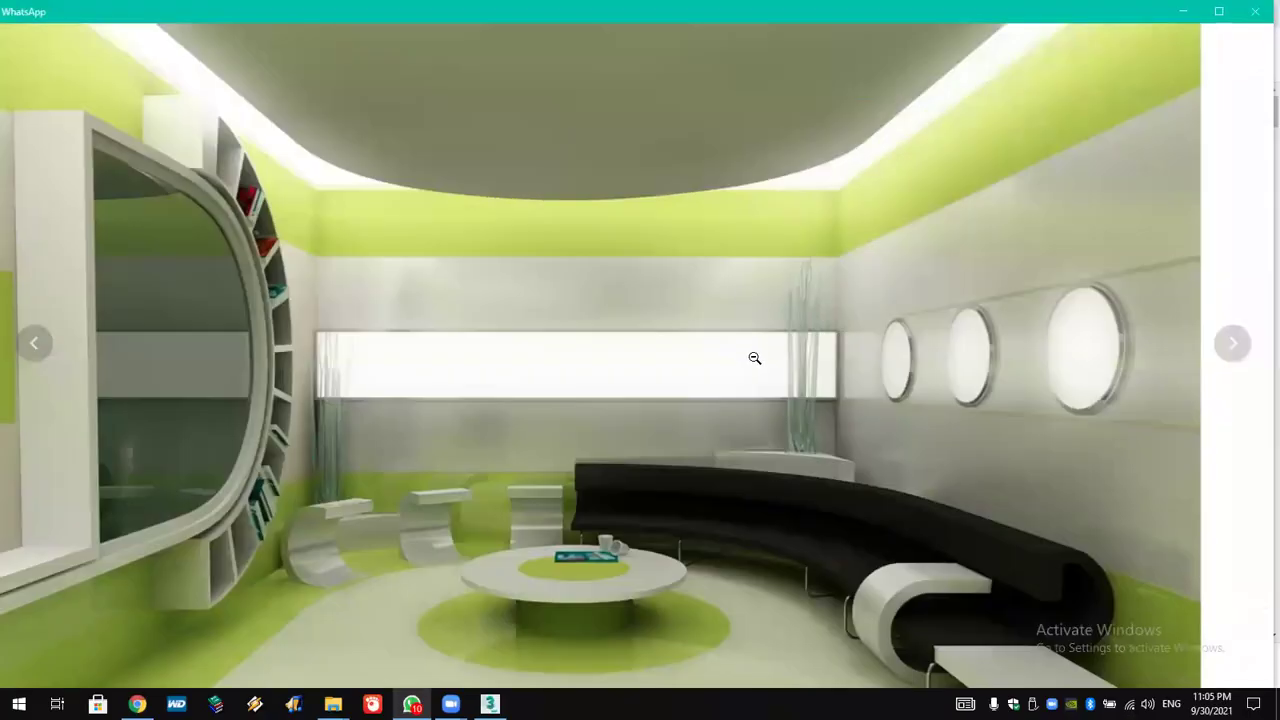
{"action": "left_click", "coordinate": [835, 453]}
{"action": "left_click", "coordinate": [843, 468]}
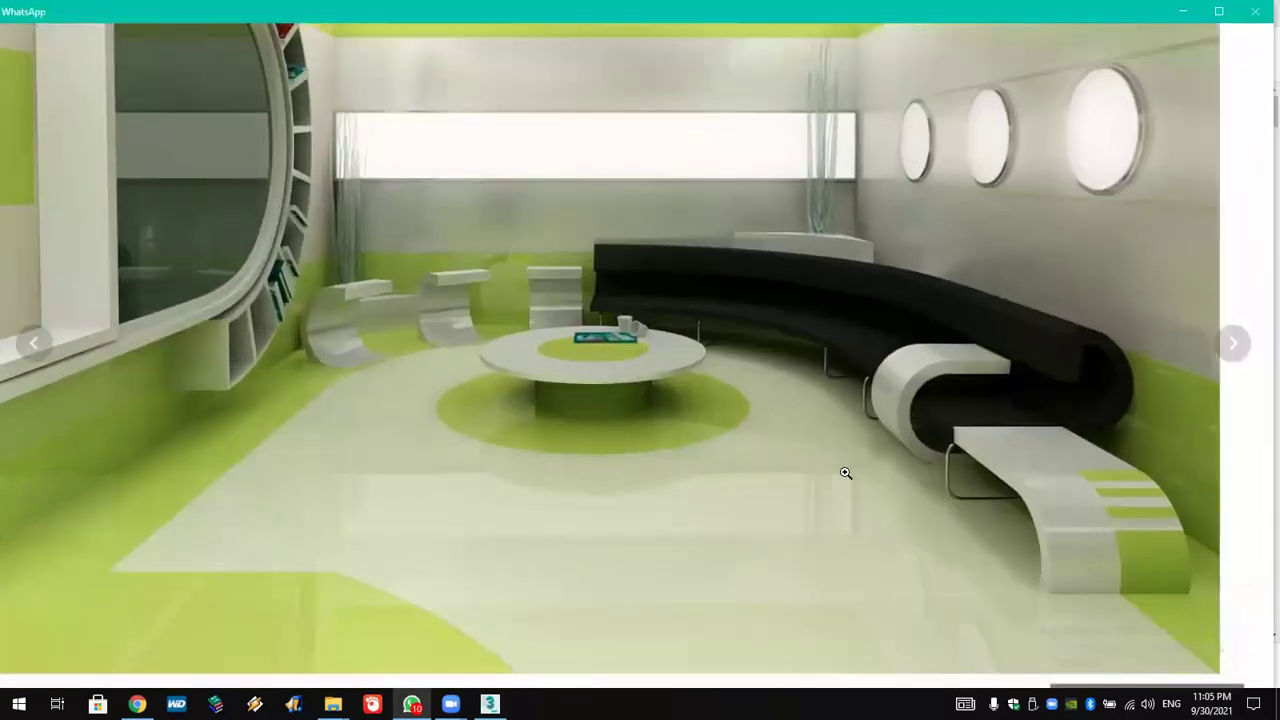
{"action": "left_click", "coordinate": [845, 472]}
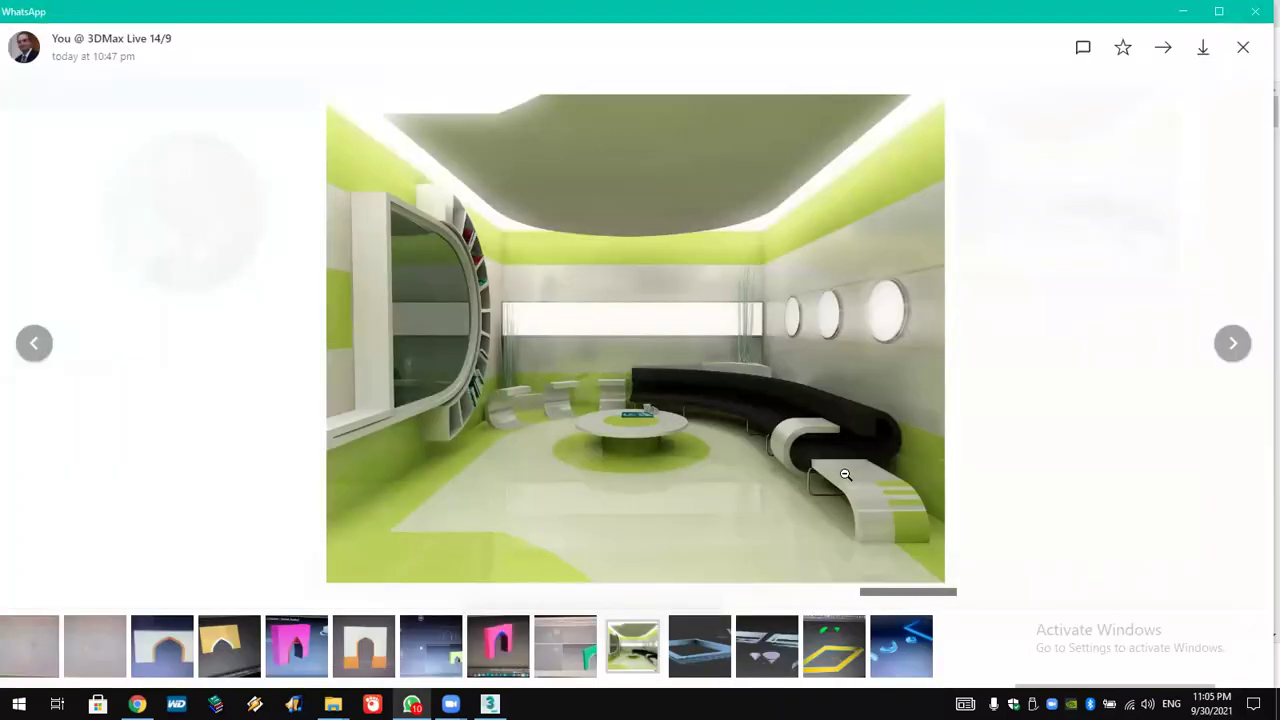
{"action": "left_click", "coordinate": [957, 476]}
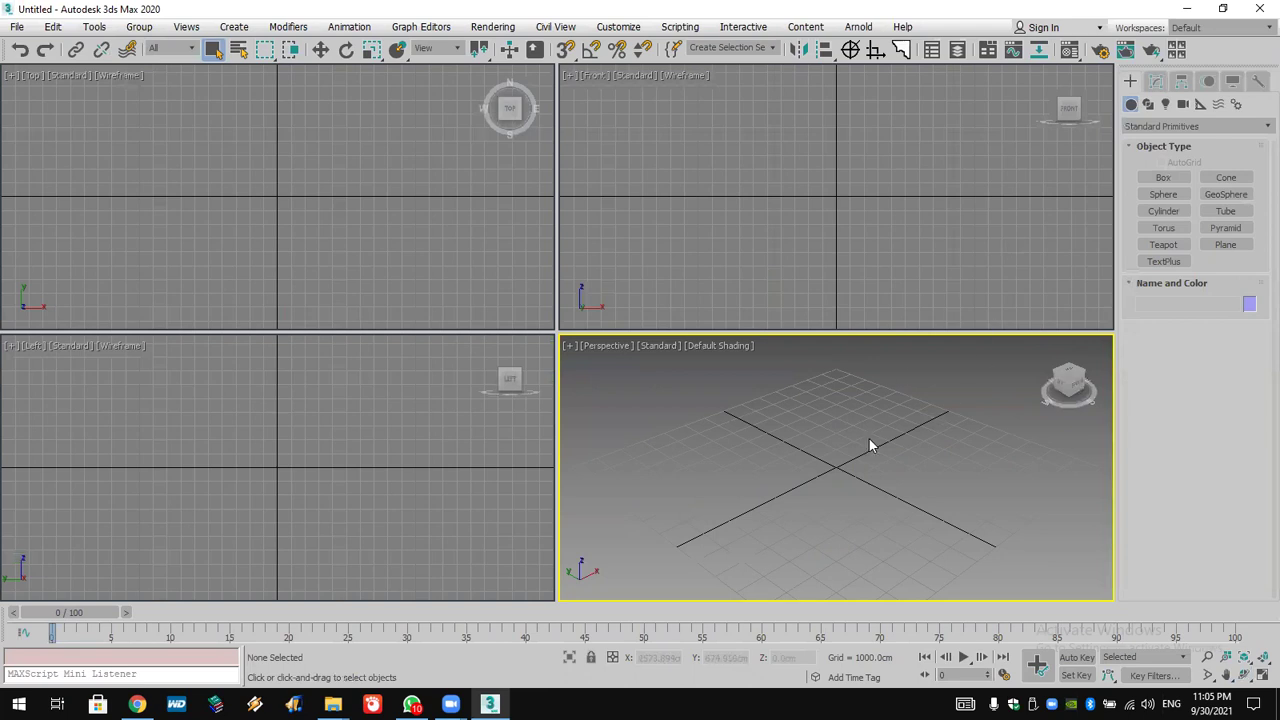
Draw a rectangle spline about 16093 by 11172 cm in the Front view with a corner radius of about 1789 cm.
{"action": "left_click", "coordinate": [1149, 105]}
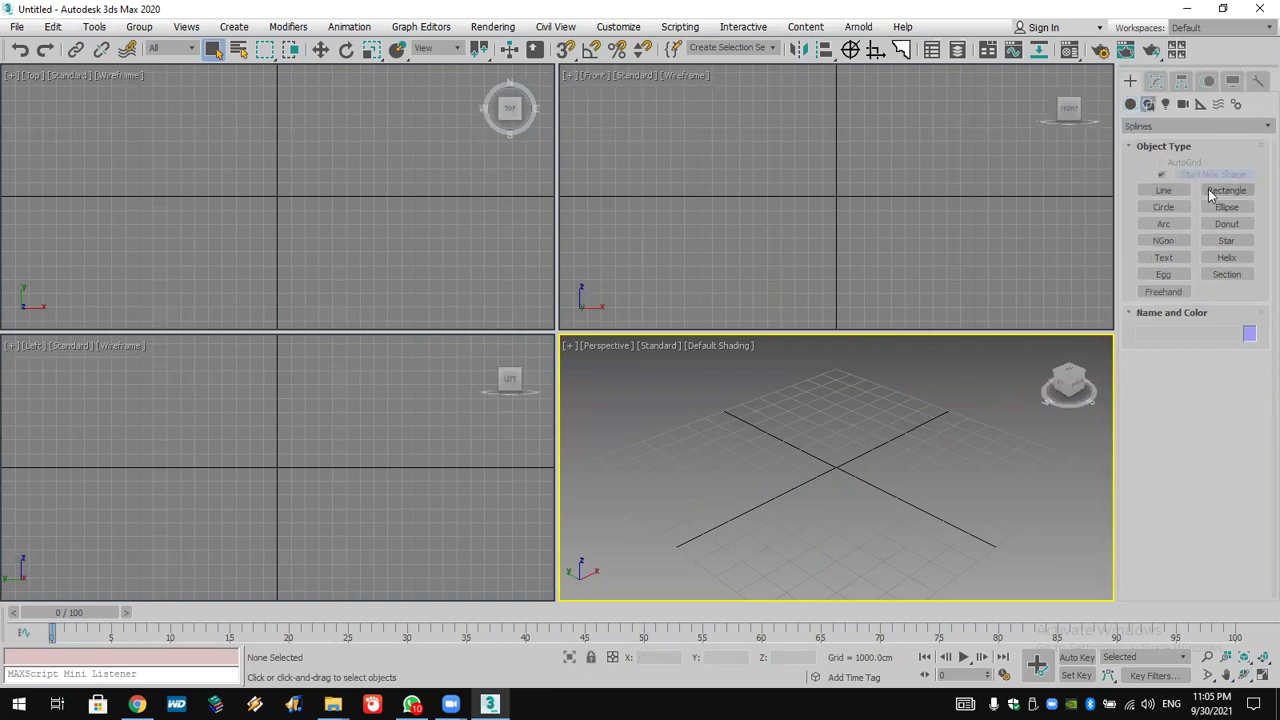
{"action": "left_click", "coordinate": [1226, 190]}
{"action": "left_click_drag", "start_coordinate": [762, 105], "coordinate": [983, 260]}
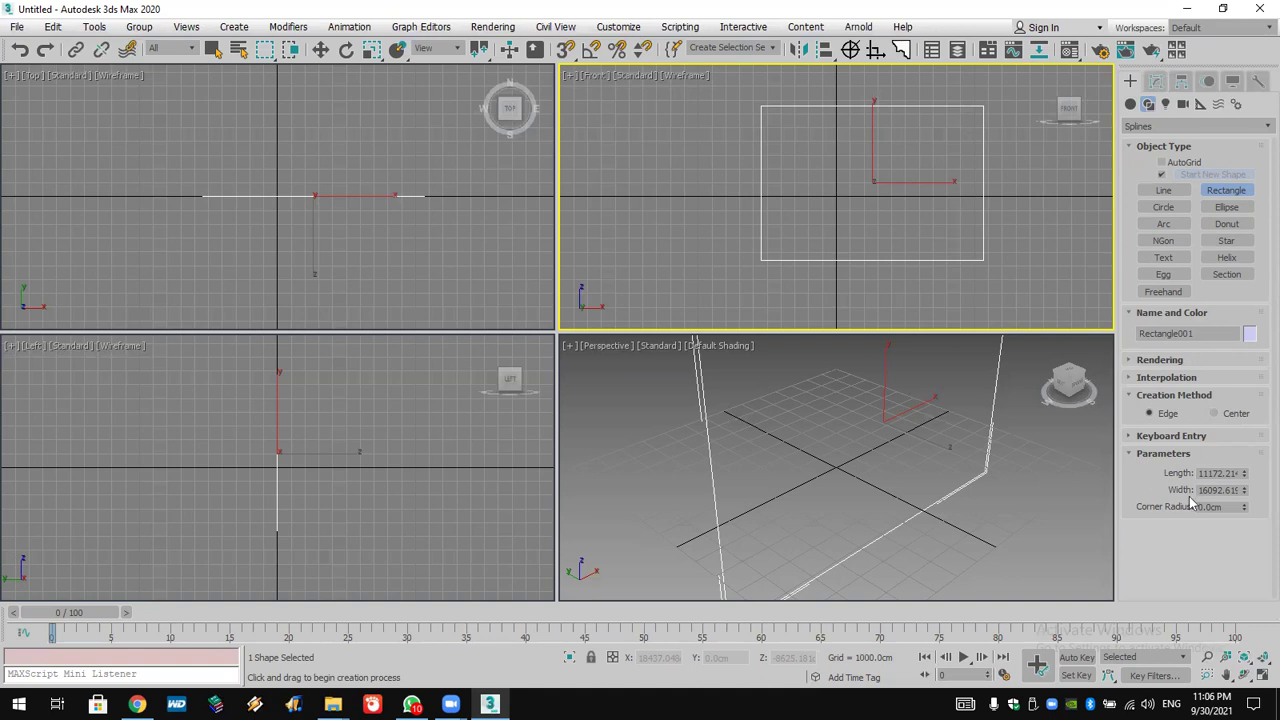
{"action": "left_click_drag", "start_coordinate": [1244, 512], "coordinate": [1250, 356]}
{"action": "left_click_drag", "start_coordinate": [1245, 508], "coordinate": [1258, 250]}
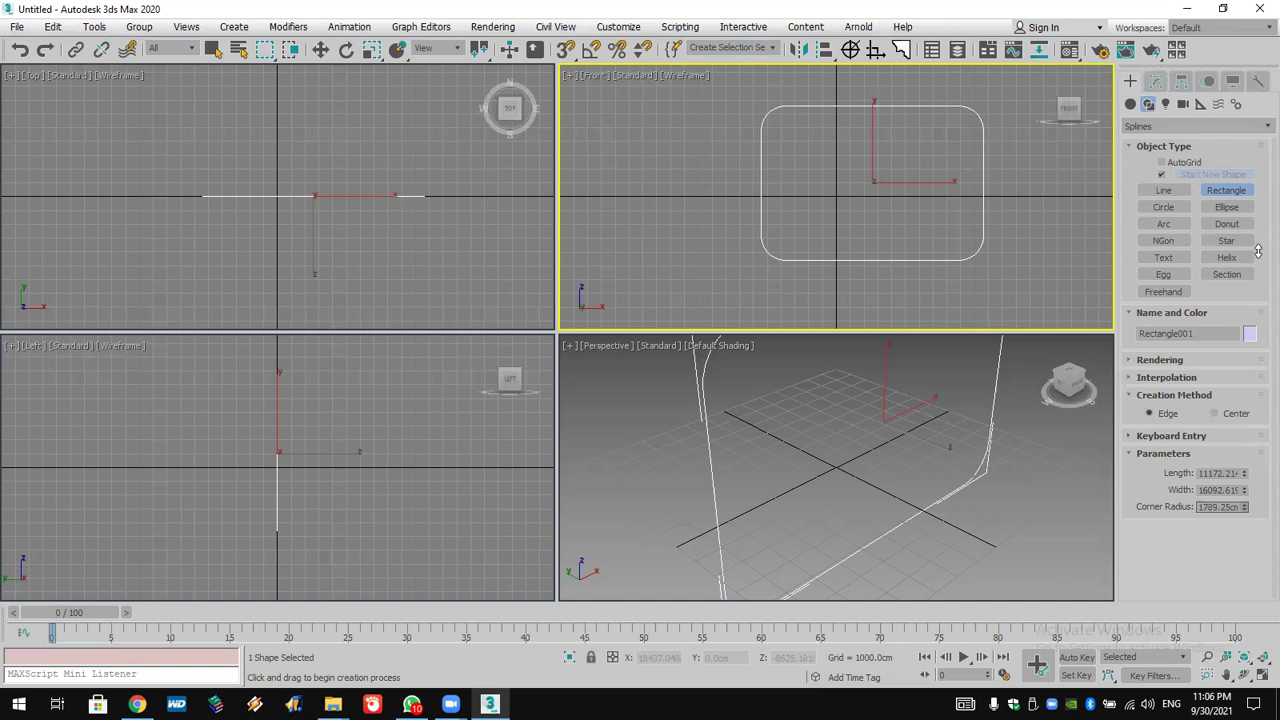
Make the rounded rectangle renderable in renderer and viewport with a 412 cm radial thickness, and show the perspective view's statistics.
{"action": "left_click", "coordinate": [1180, 360]}
{"action": "left_click", "coordinate": [1182, 204]}
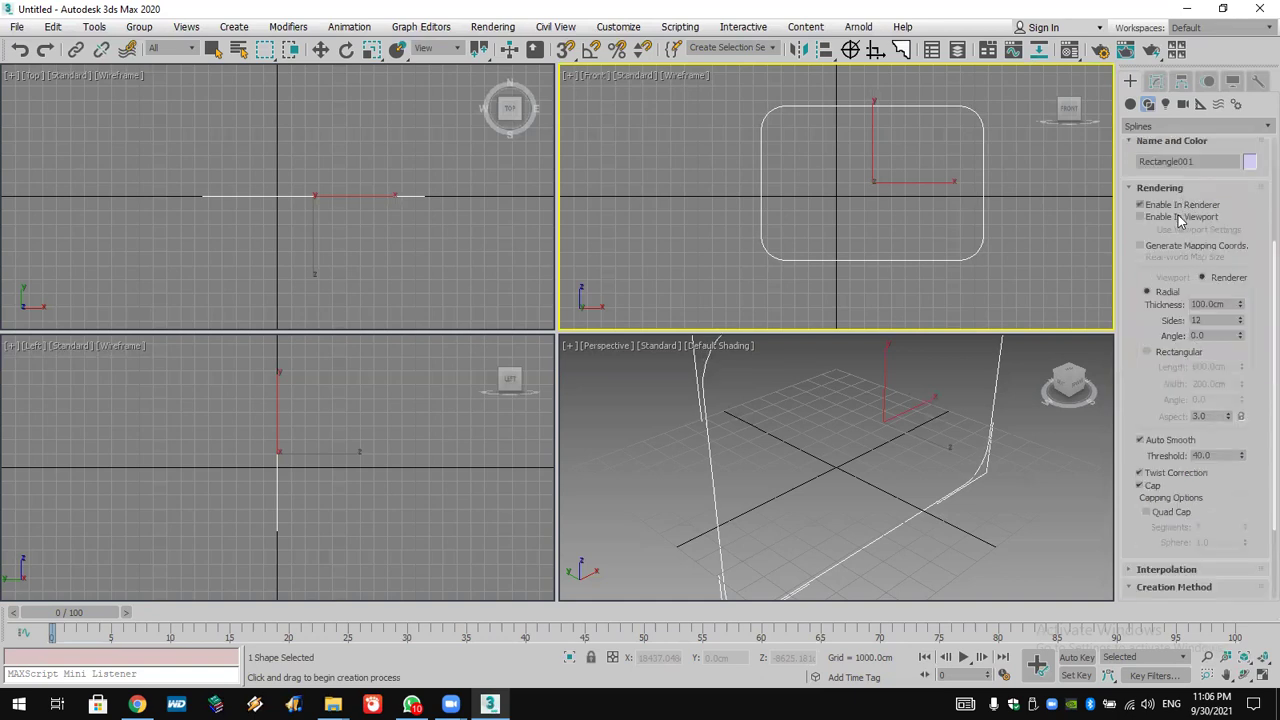
{"action": "left_click", "coordinate": [1182, 216]}
{"action": "left_click_drag", "start_coordinate": [1245, 308], "coordinate": [1241, 116]}
{"action": "key", "text": "z"}
{"action": "middle_click_drag", "start_coordinate": [934, 457], "coordinate": [921, 481], "text": "alt"}
{"action": "key", "text": "7"}
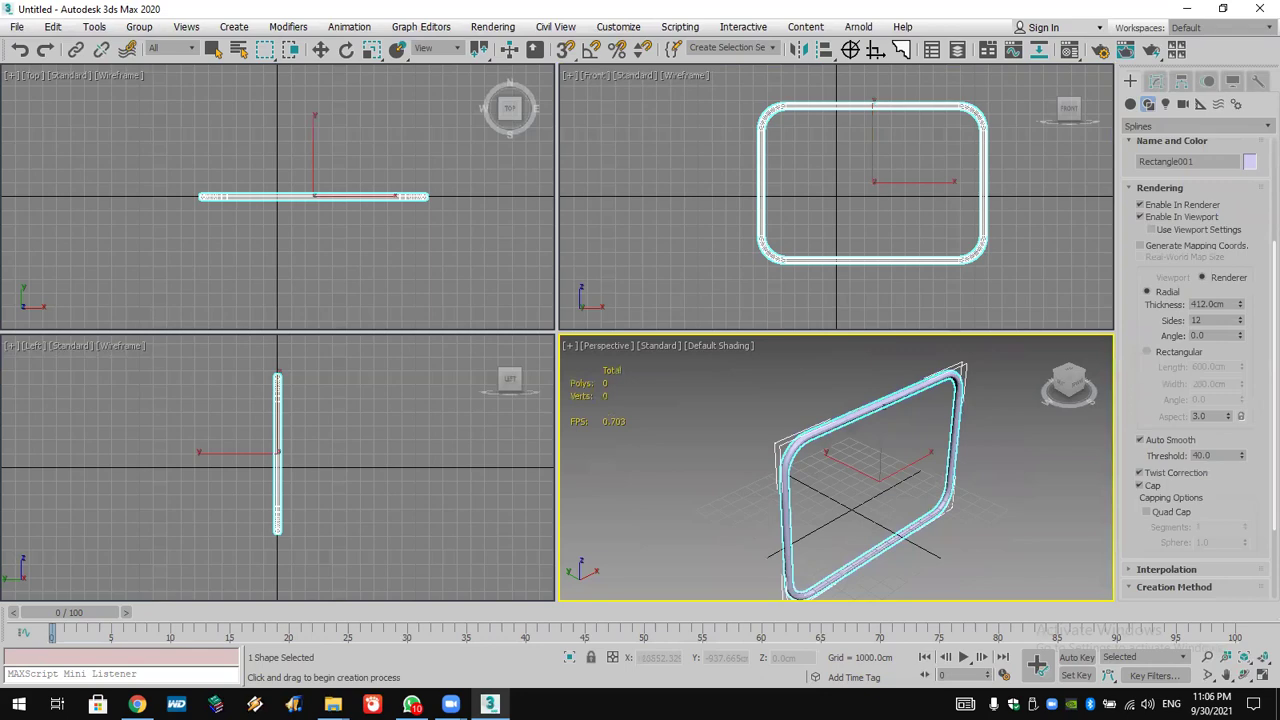
Open Home-Interior-Design.jpg from the desktop, examine the curved sofa and benches up close, and return to 3ds Max.
{"action": "key", "text": "super+d"}
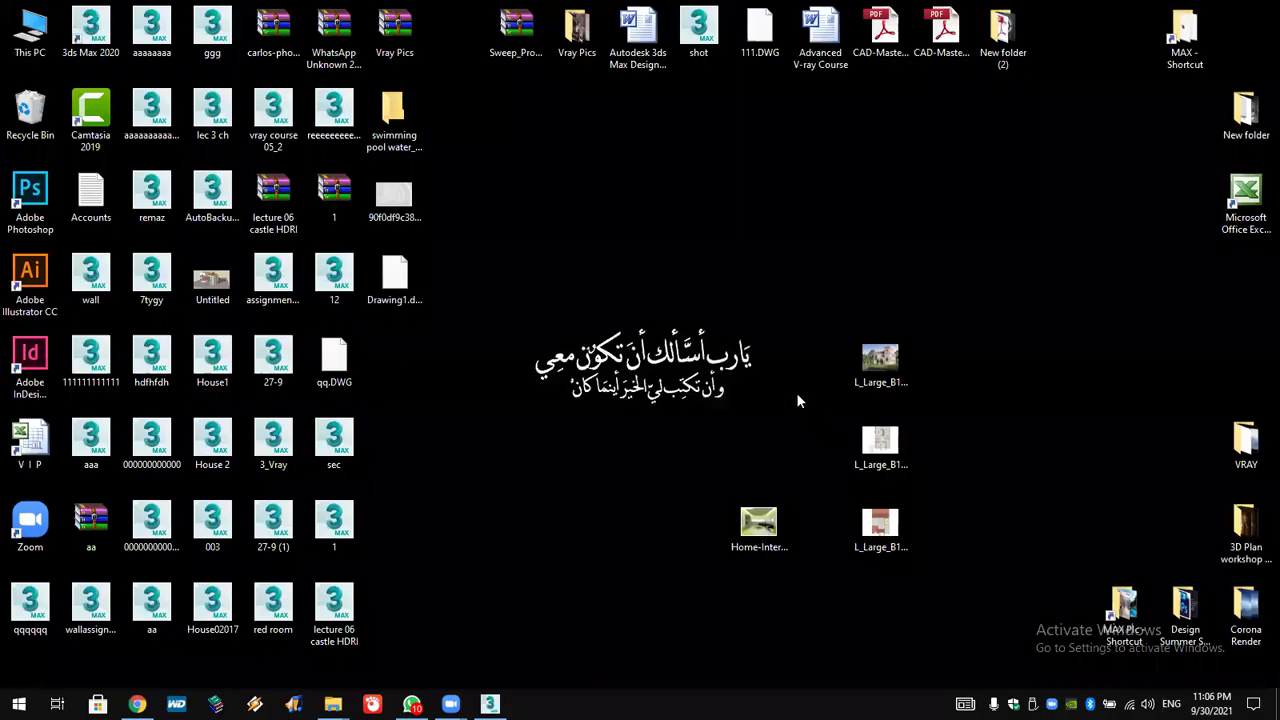
{"action": "double_click", "coordinate": [759, 525]}
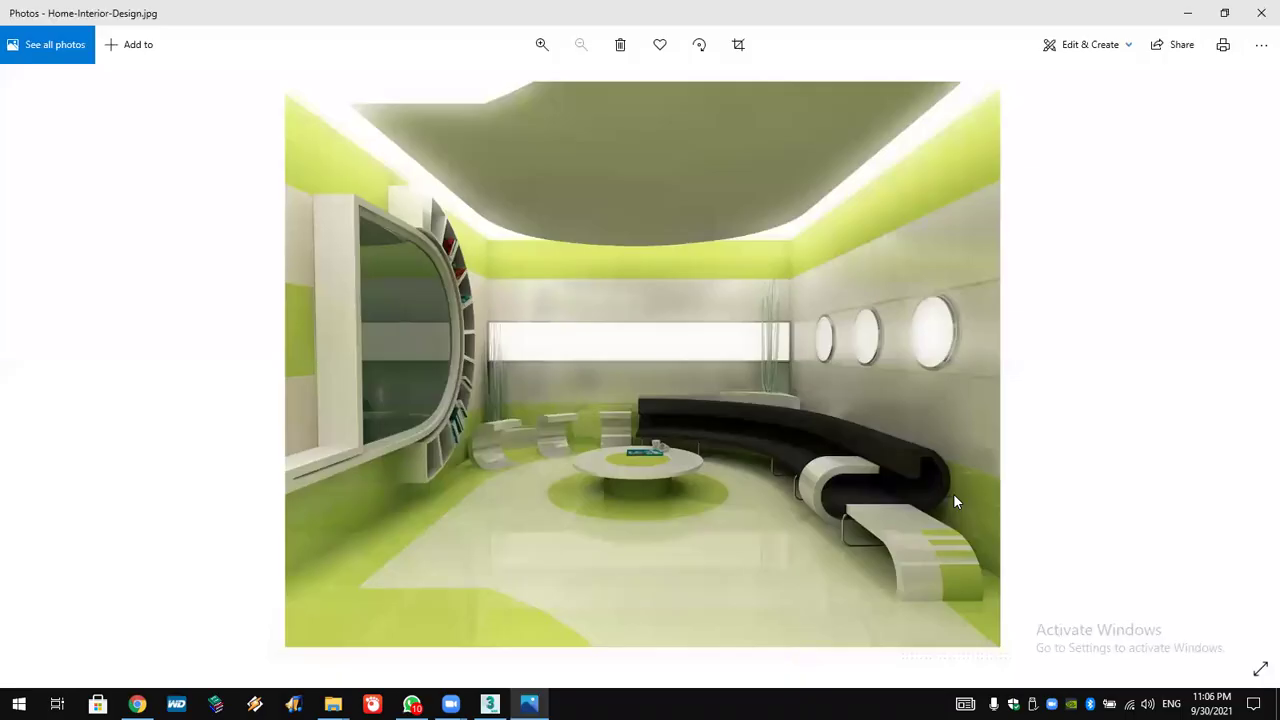
{"action": "scroll", "coordinate": [905, 540], "scroll_direction": "up", "scroll_amount": 3}
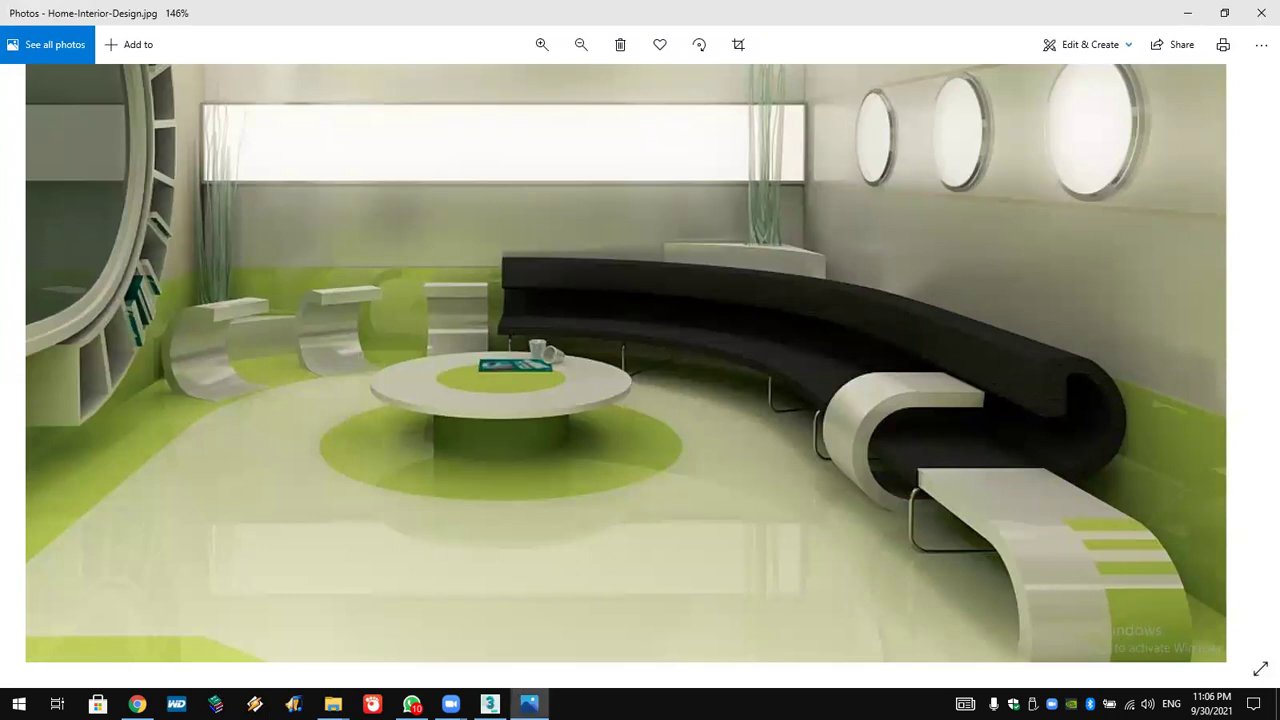
{"action": "left_click", "coordinate": [529, 704]}
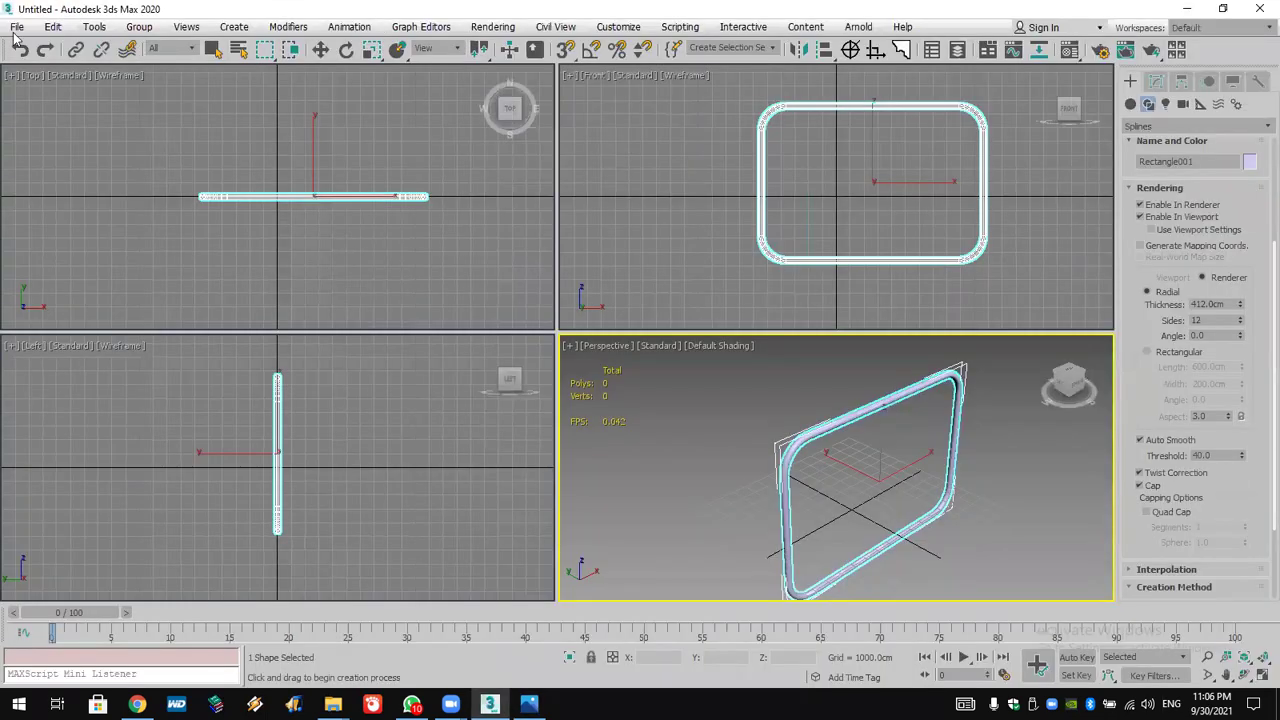
Start a new scene and, with Ortho constraint on, draw an open L-shaped line with a long horizontal and a short vertical leg in Front view.
{"action": "key", "text": "ctrl+n"}
{"action": "left_click", "coordinate": [615, 378]}
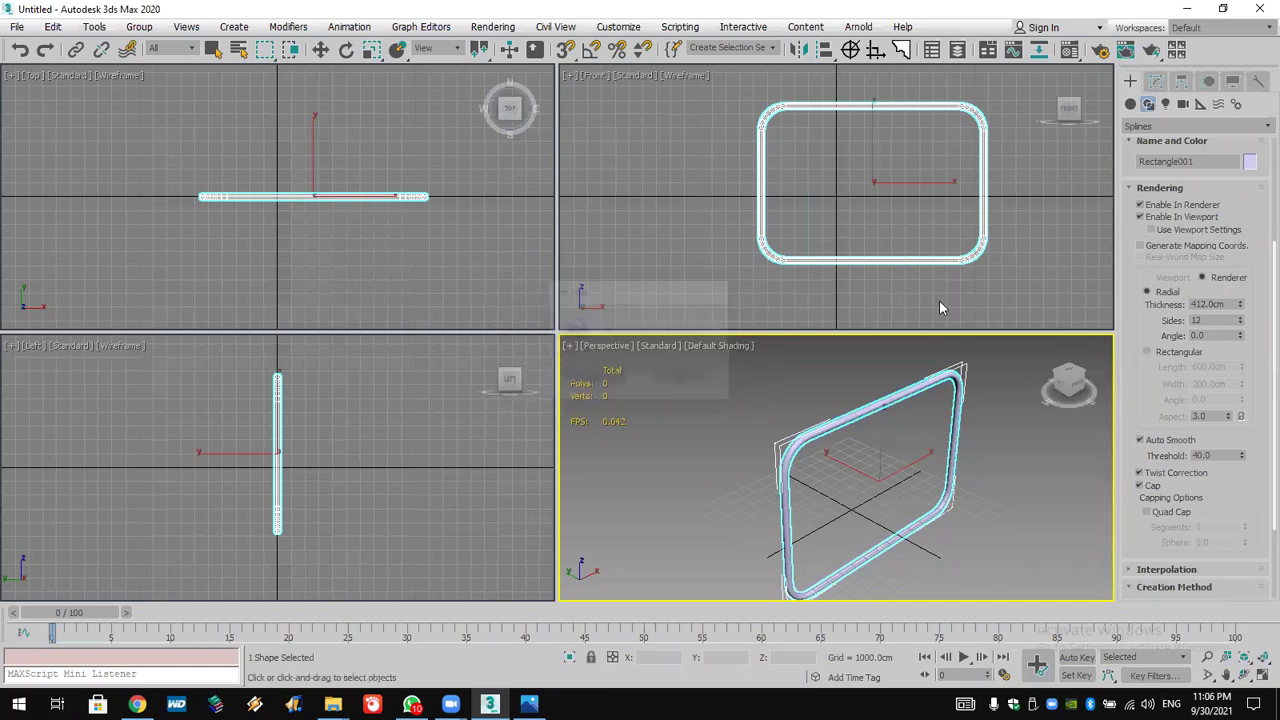
{"action": "left_click", "coordinate": [1148, 104]}
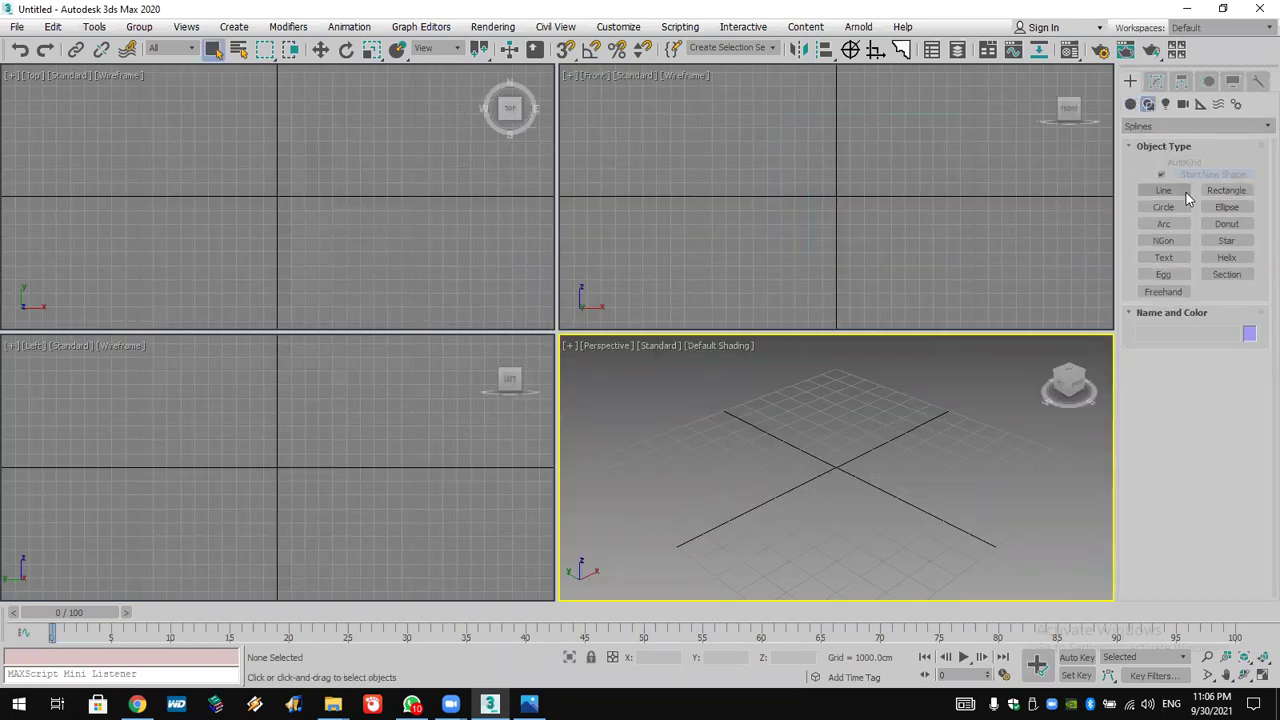
{"action": "left_click", "coordinate": [1168, 191]}
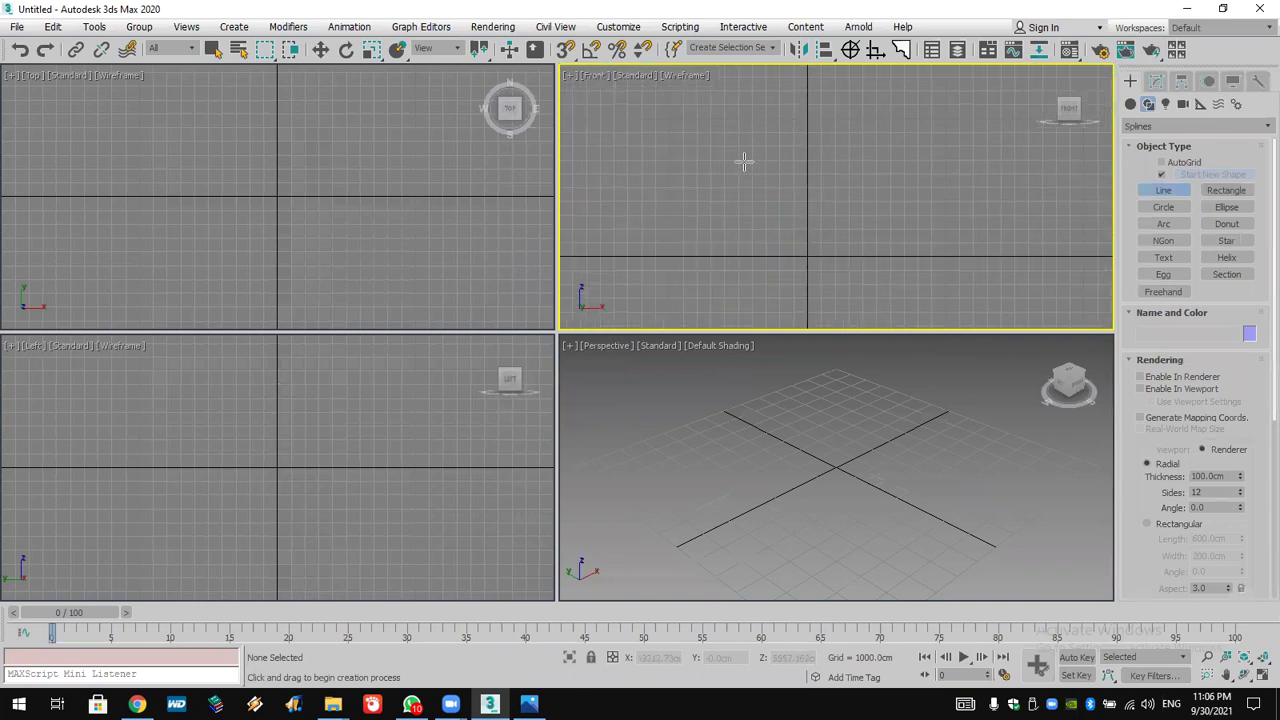
{"action": "left_click_drag", "start_coordinate": [629, 129], "coordinate": [794, 129]}
{"action": "right_click", "coordinate": [823, 123]}
{"action": "left_click", "coordinate": [875, 50]}
{"action": "left_click", "coordinate": [597, 124]}
{"action": "left_click", "coordinate": [840, 127]}
{"action": "left_click", "coordinate": [840, 226]}
{"action": "right_click", "coordinate": [840, 226]}
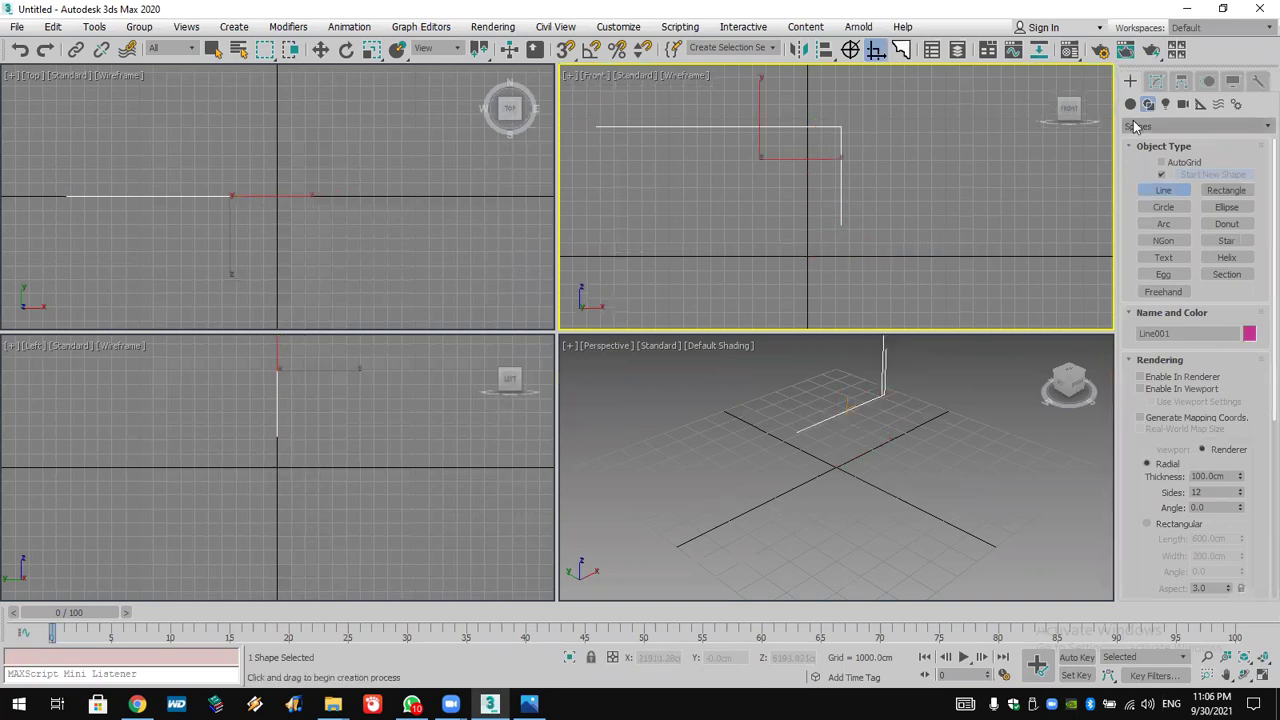
Fillet the line's corner at Vertex level until the arc takes up the whole short vertical leg.
{"action": "left_click", "coordinate": [1155, 81]}
{"action": "left_click", "coordinate": [1131, 150]}
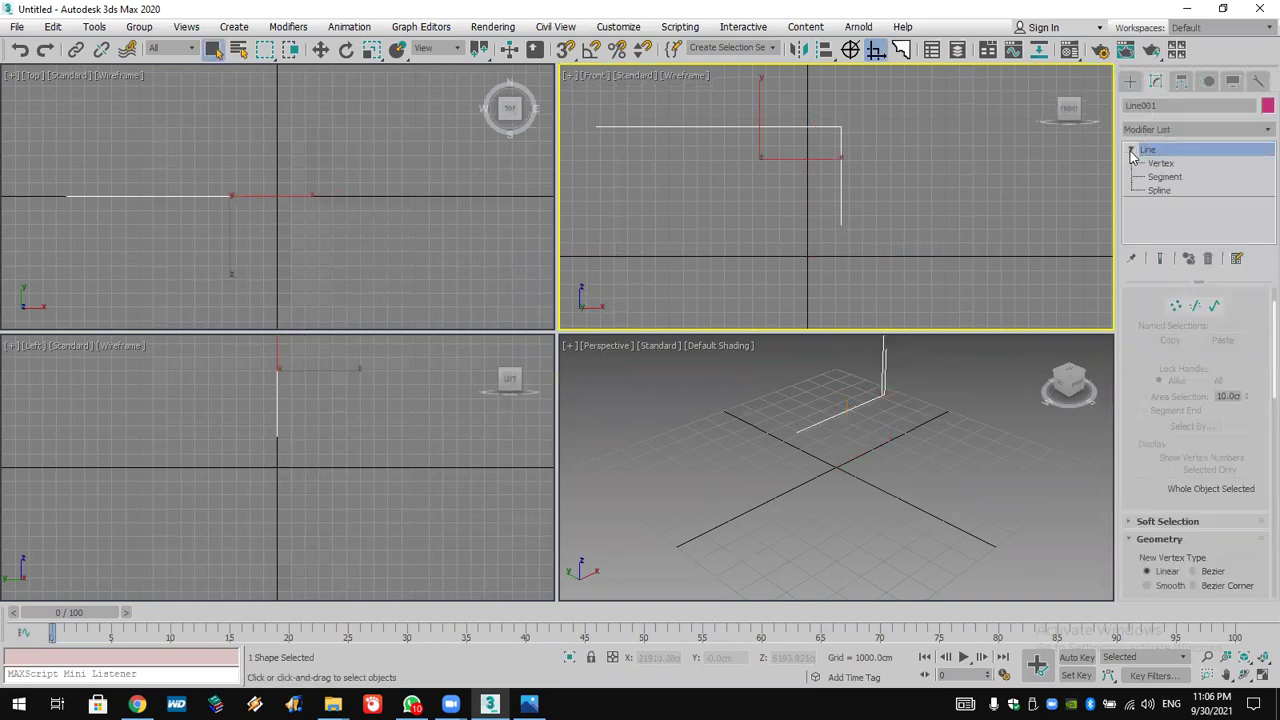
{"action": "left_click", "coordinate": [1158, 164]}
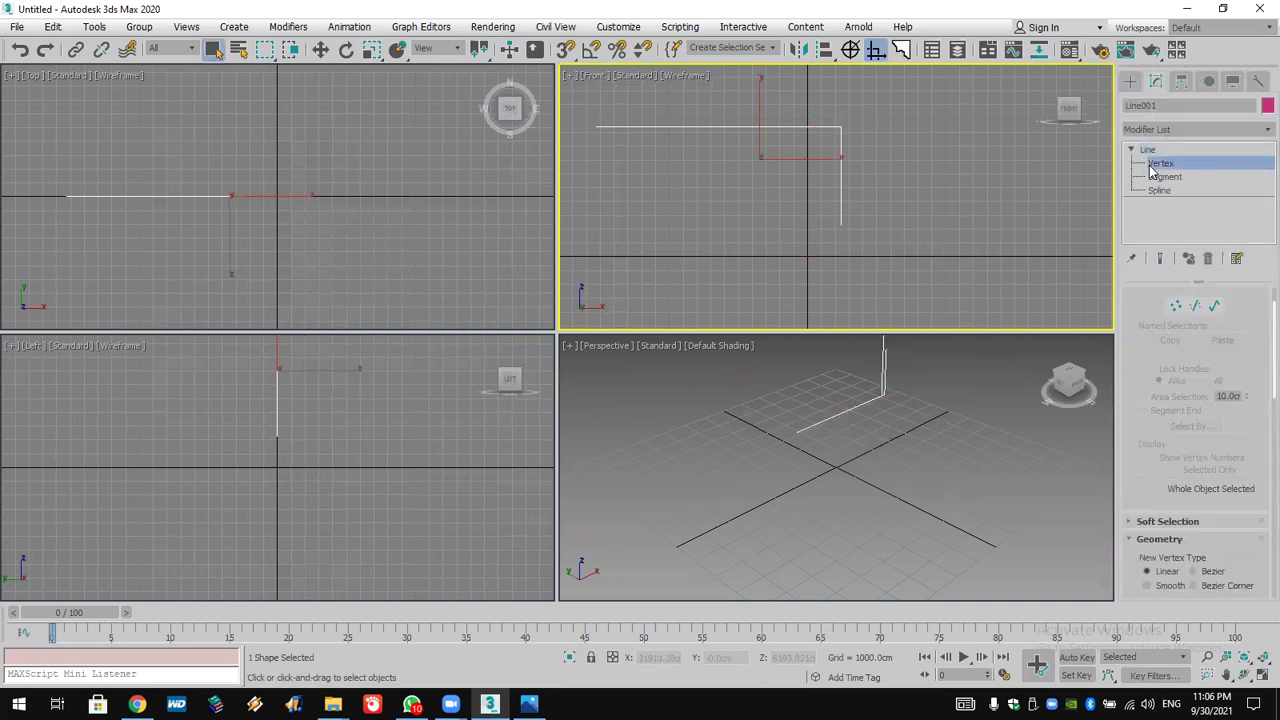
{"action": "scroll", "coordinate": [1151, 492], "scroll_direction": "down", "scroll_amount": 5}
{"action": "left_click", "coordinate": [1162, 470]}
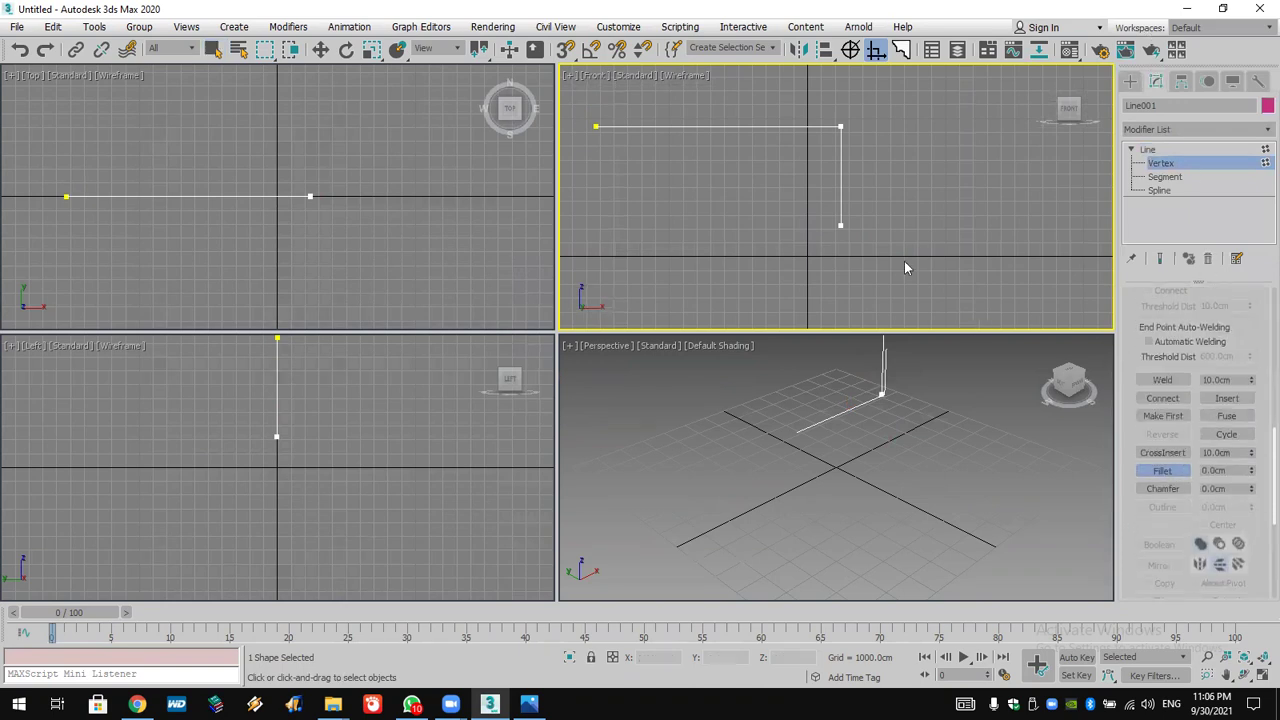
{"action": "left_click_drag", "start_coordinate": [840, 127], "coordinate": [858, 20]}
{"action": "middle_click_drag", "start_coordinate": [751, 139], "coordinate": [806, 162]}
Switch the line's interpolation to Adaptive to smooth its curve.
{"action": "scroll", "coordinate": [1250, 470], "scroll_direction": "up", "scroll_amount": 5}
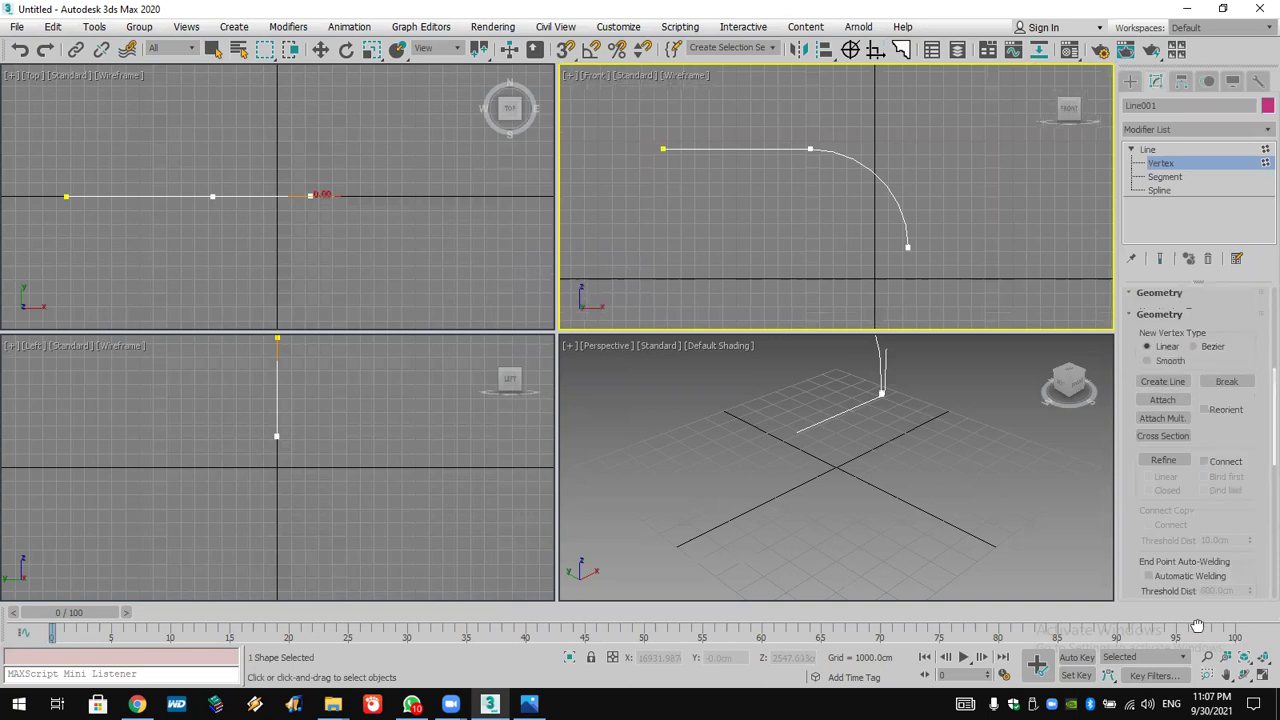
{"action": "scroll", "coordinate": [1220, 405], "scroll_direction": "up", "scroll_amount": 3}
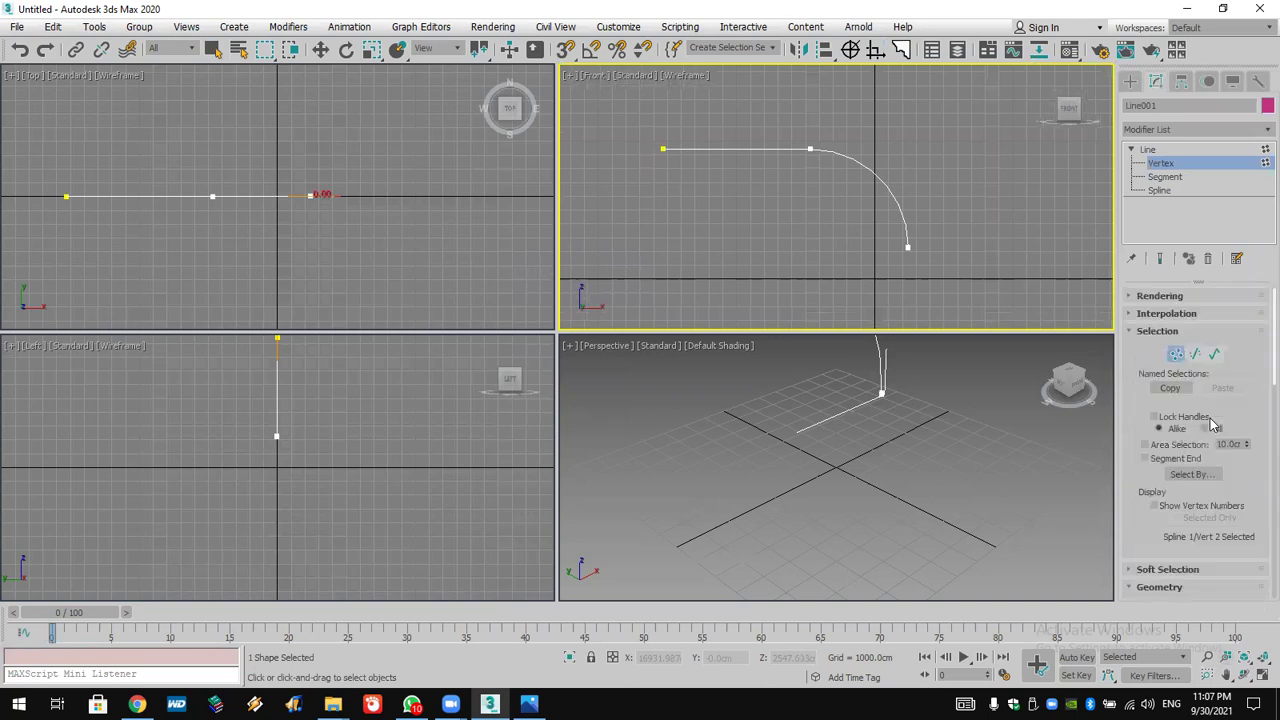
{"action": "left_click", "coordinate": [1166, 313]}
{"action": "left_click", "coordinate": [1187, 364]}
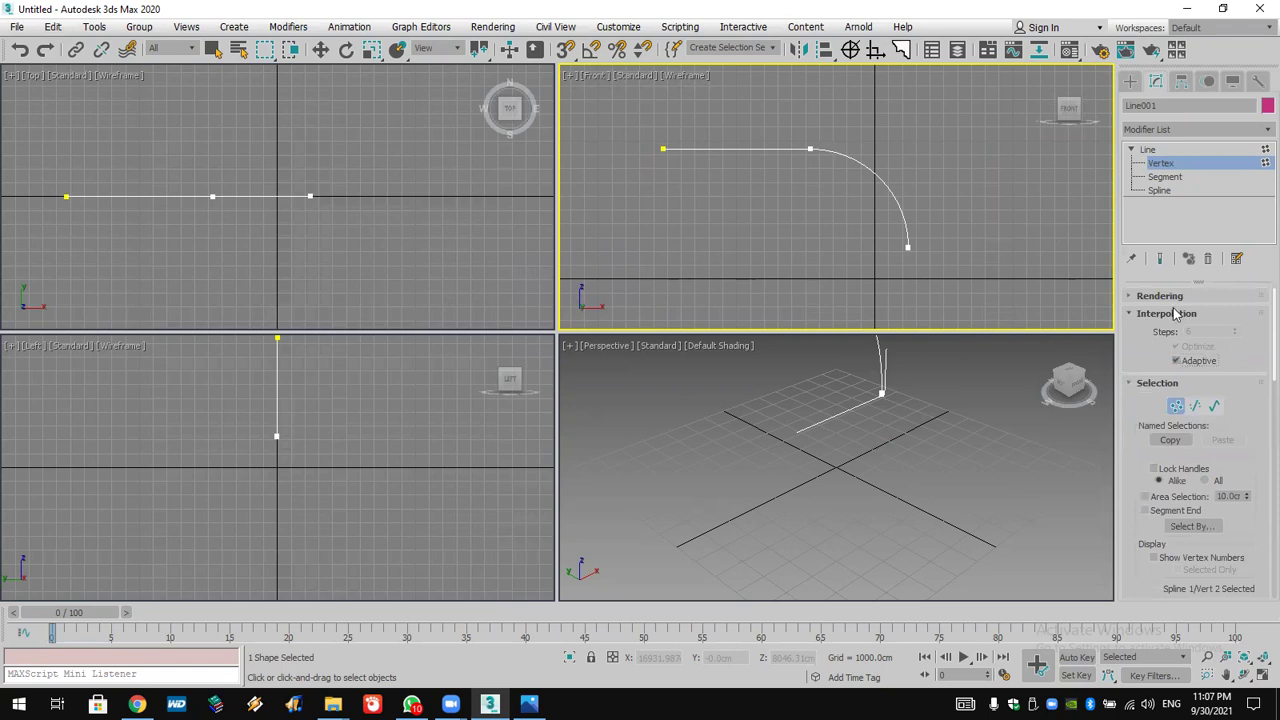
Give the curved line a Rectangular render section and enable it in both the renderer and the viewport.
{"action": "left_click", "coordinate": [1173, 296]}
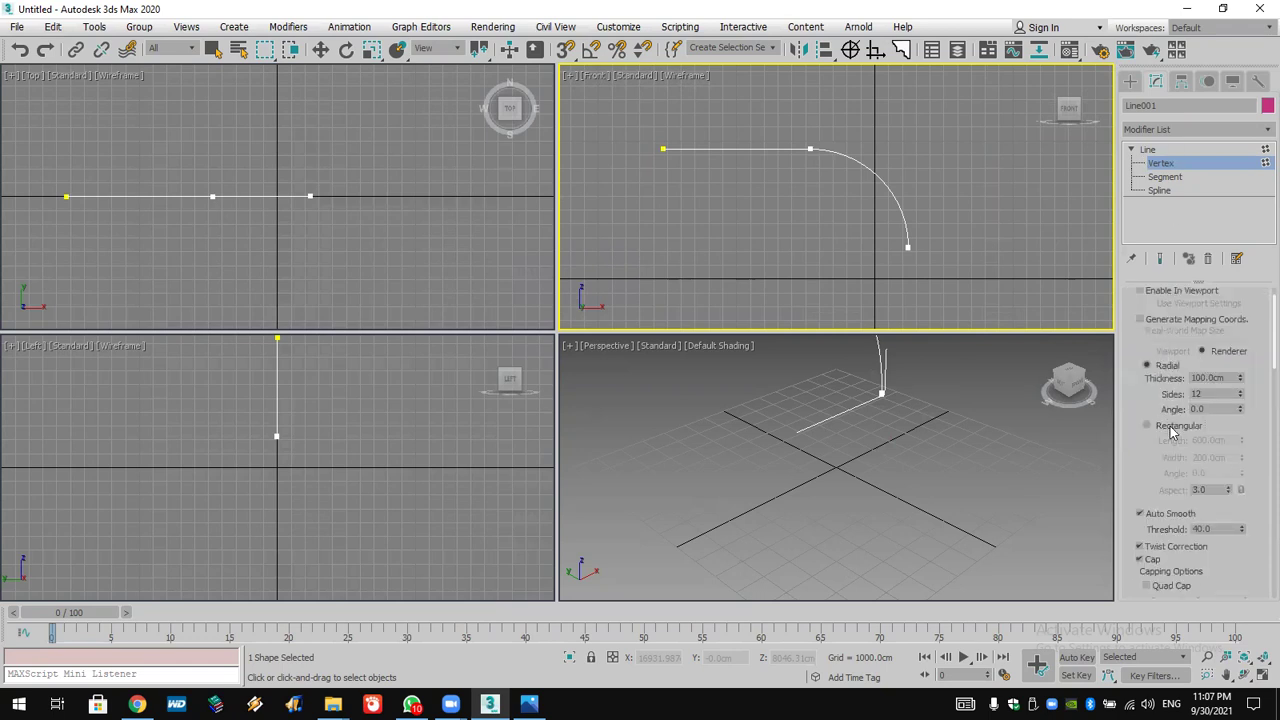
{"action": "left_click", "coordinate": [1172, 428]}
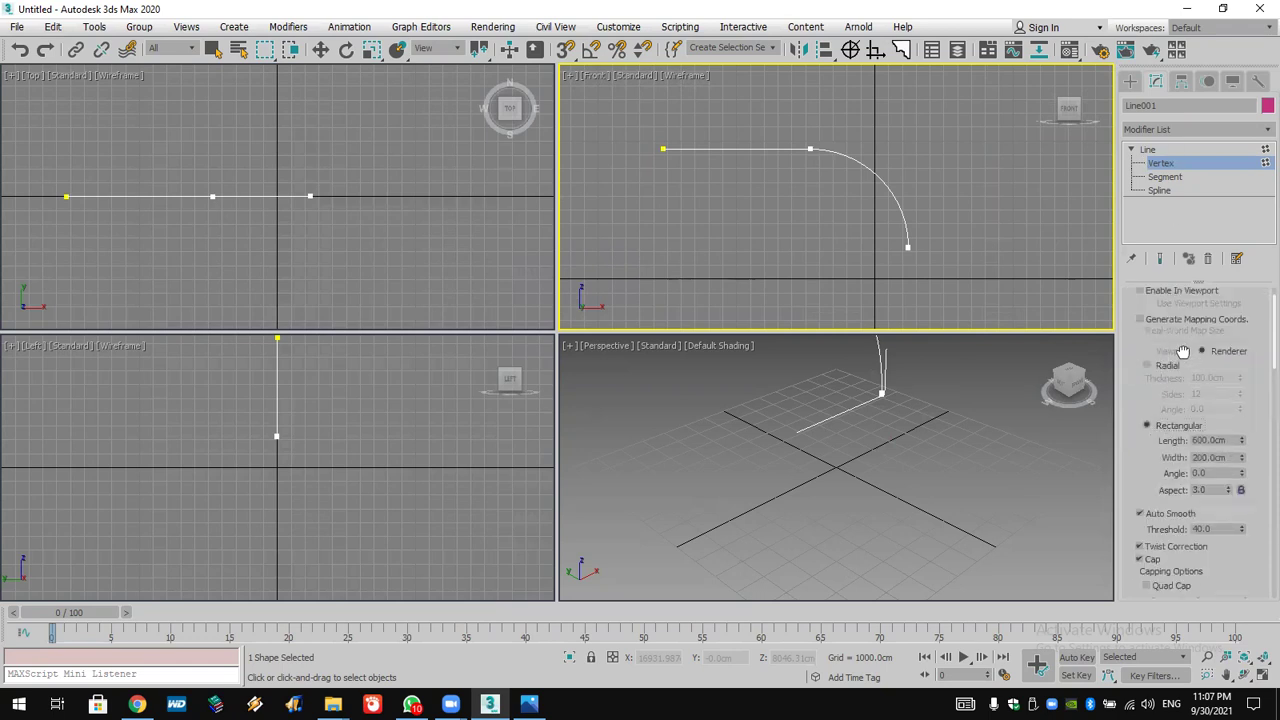
{"action": "scroll", "coordinate": [1187, 354], "scroll_direction": "up", "scroll_amount": 1}
{"action": "left_click", "coordinate": [1158, 326]}
{"action": "left_click", "coordinate": [1166, 315]}
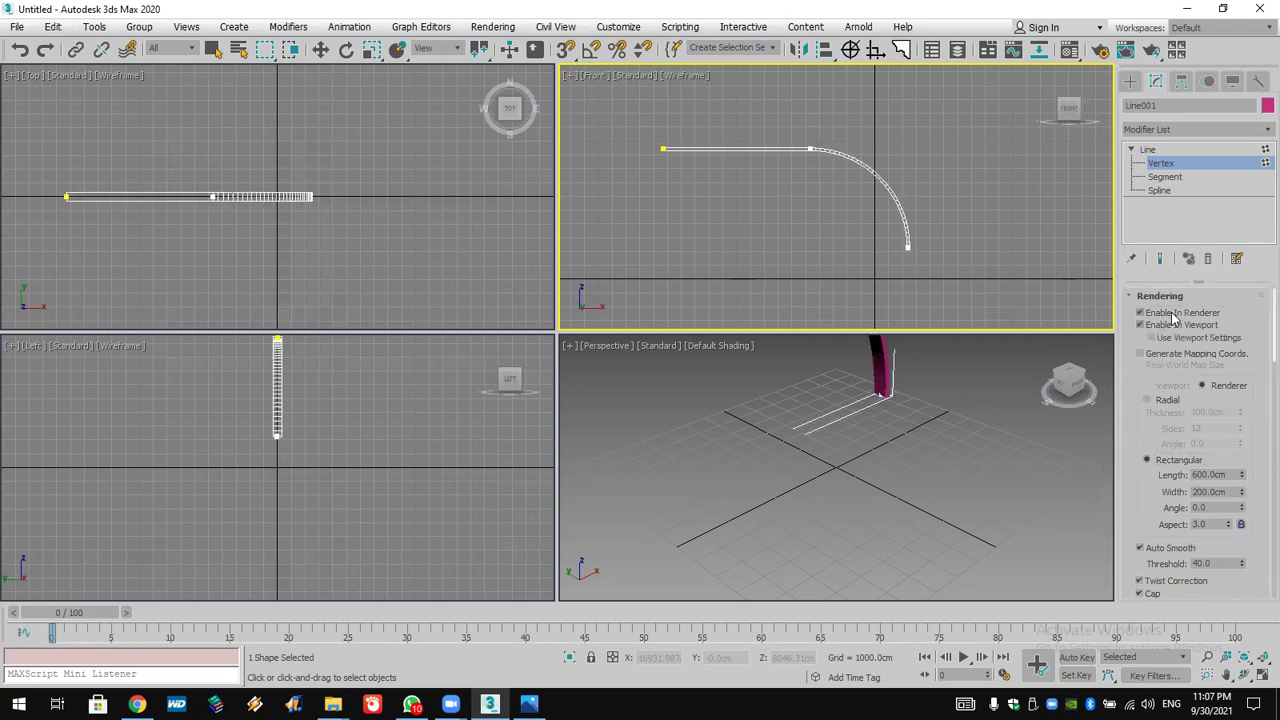
Enlarge the line's rectangular render section to about 8766 cm length and 867 cm width, and display the viewport statistics.
{"action": "left_click_drag", "start_coordinate": [1242, 477], "coordinate": [1251, 233]}
{"action": "left_click_drag", "start_coordinate": [1241, 496], "coordinate": [1241, 330]}
{"action": "middle_click_drag", "start_coordinate": [988, 466], "coordinate": [949, 511]}
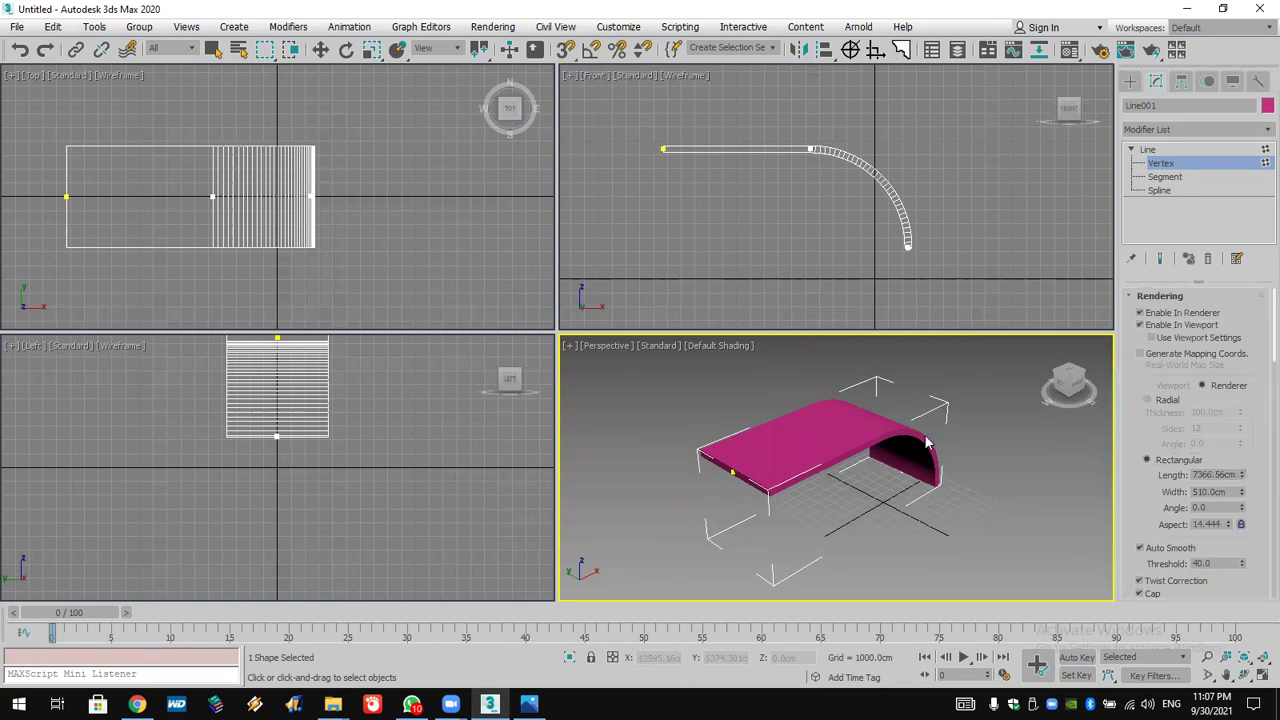
{"action": "key", "text": "7"}
{"action": "left_click_drag", "start_coordinate": [1241, 474], "coordinate": [1238, 437]}
{"action": "middle_click_drag", "start_coordinate": [733, 490], "coordinate": [793, 481]}
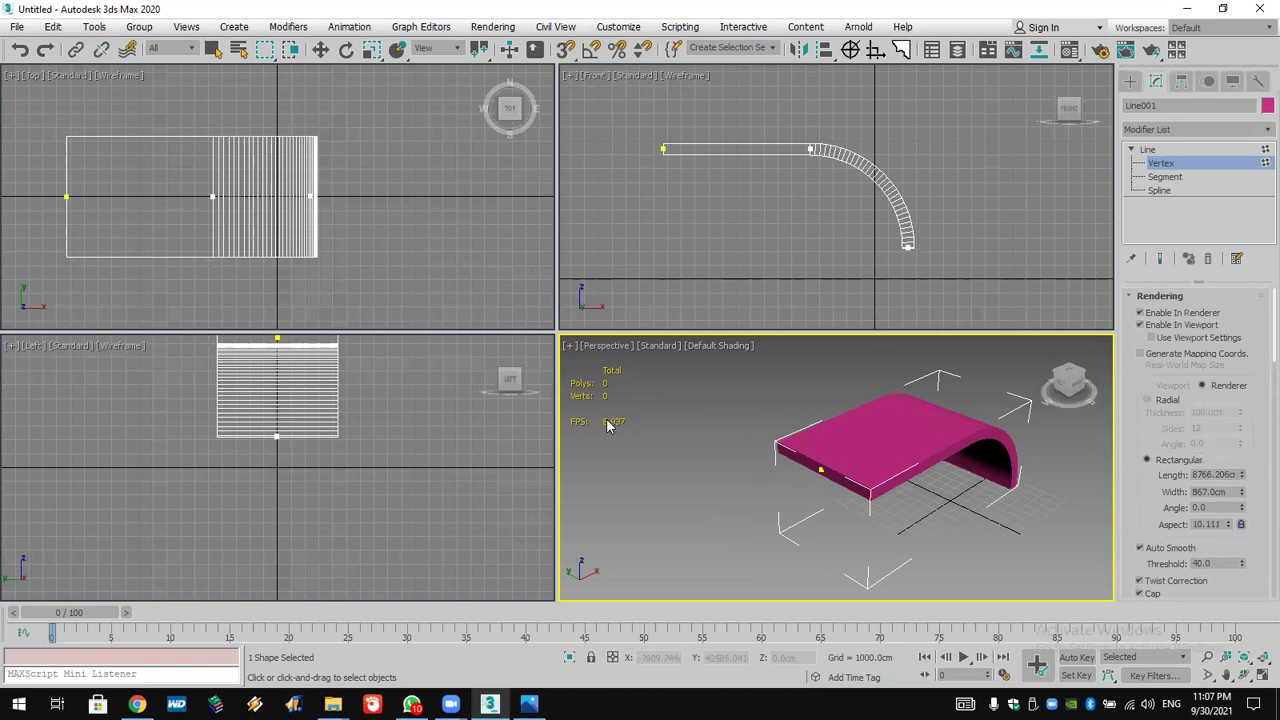
Check the curved furniture in the Photos reference image, and delete the curved line from the 3ds Max scene.
{"action": "mouse_move", "coordinate": [489, 704]}
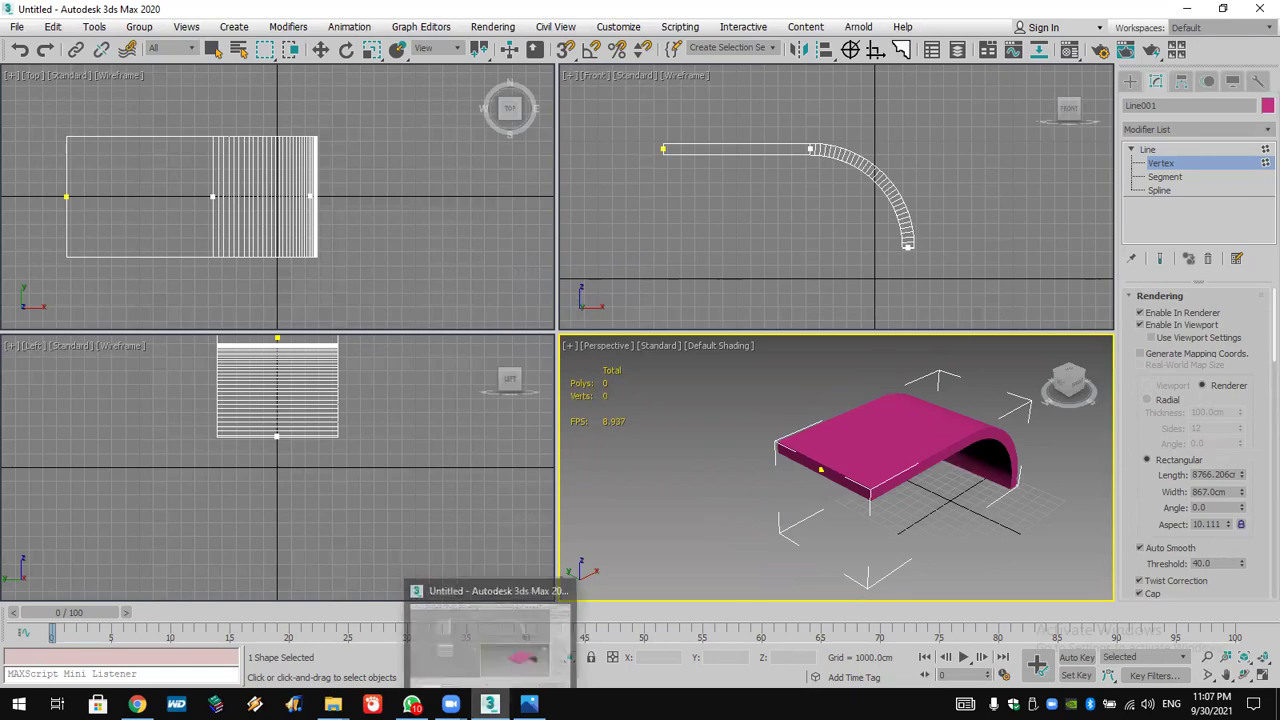
{"action": "left_click", "coordinate": [529, 704]}
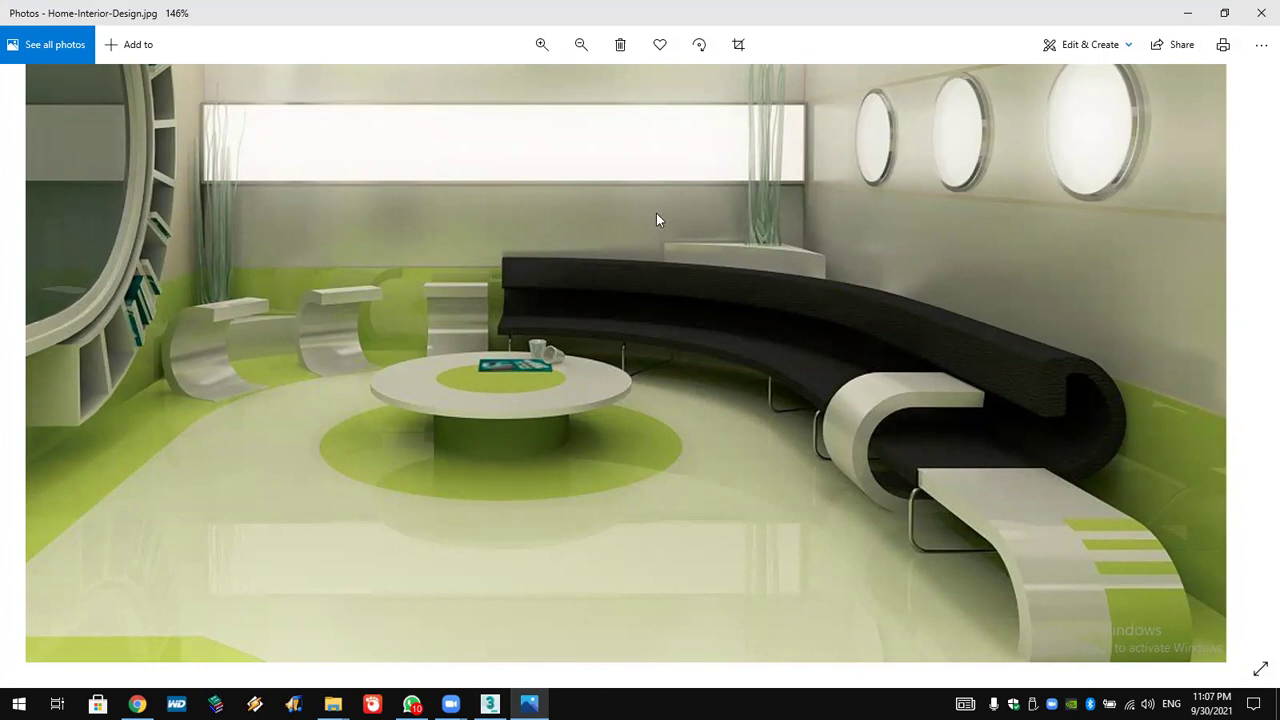
{"action": "key", "text": "alt+Tab"}
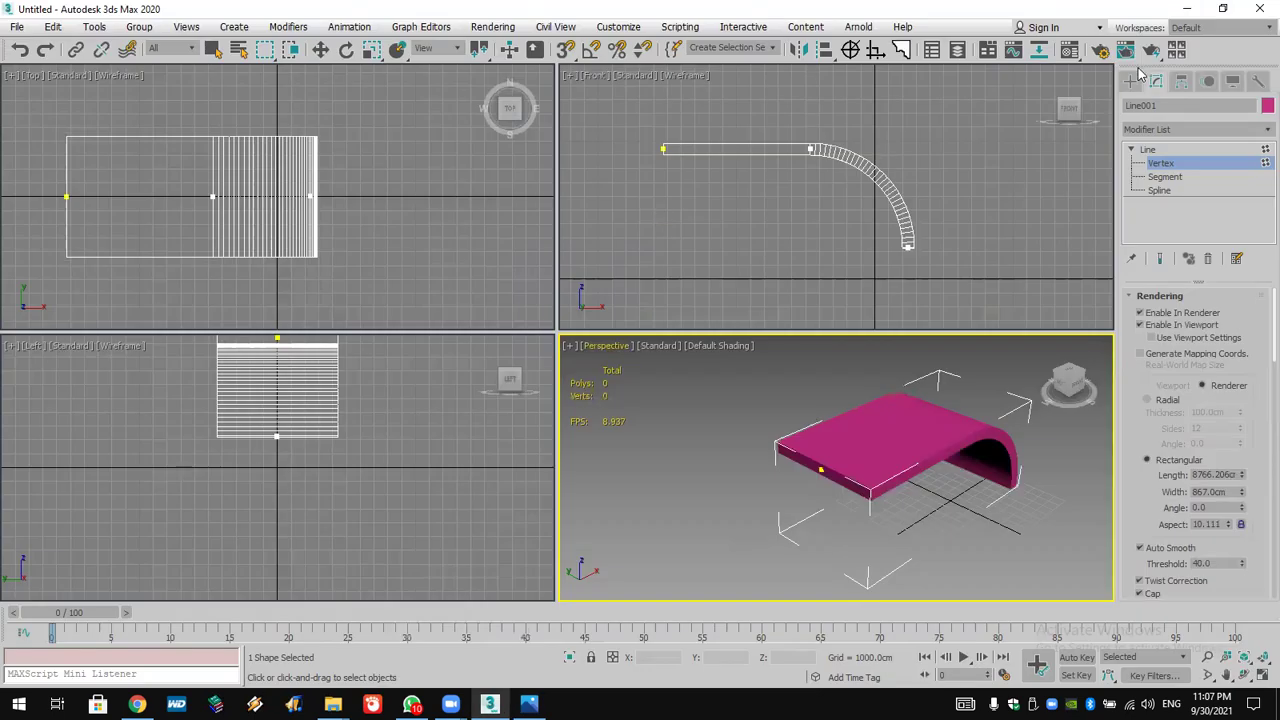
{"action": "left_click", "coordinate": [740, 149]}
{"action": "left_click", "coordinate": [1130, 80]}
{"action": "key", "text": "Delete"}
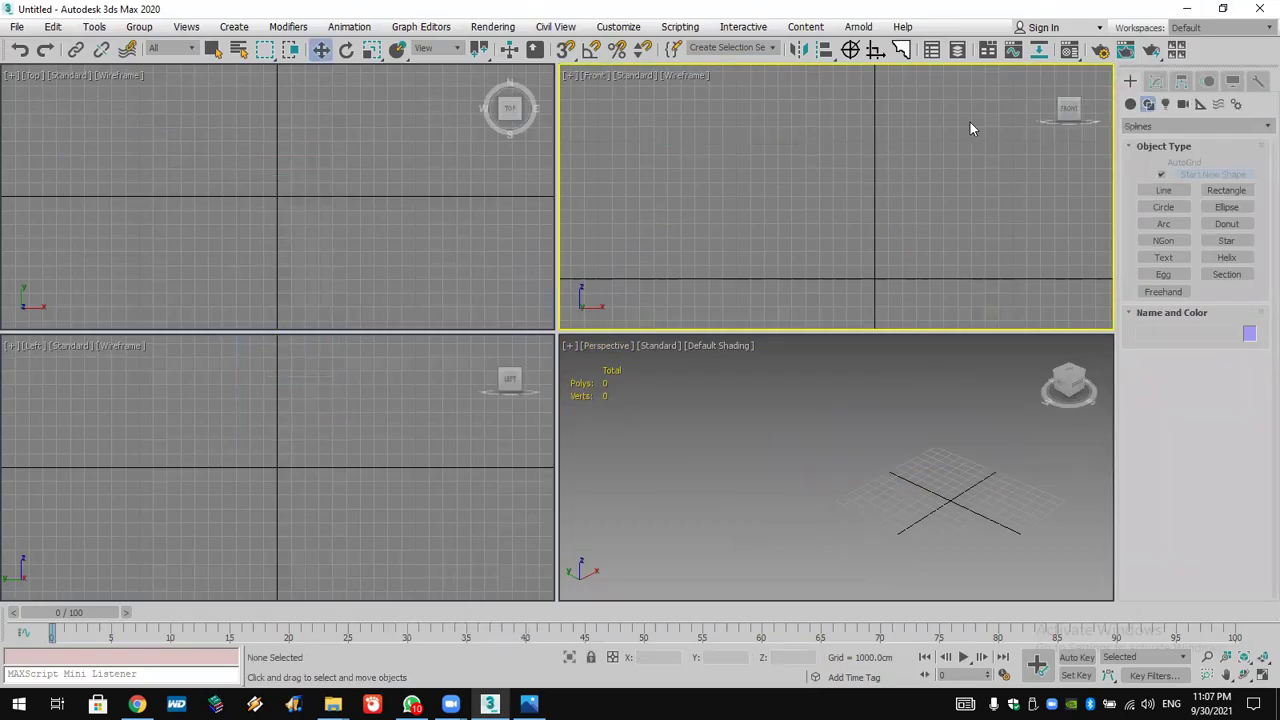
Draw a rectangle spline in Front view and disable its rendering in both the renderer and the viewport.
{"action": "left_click", "coordinate": [1226, 190]}
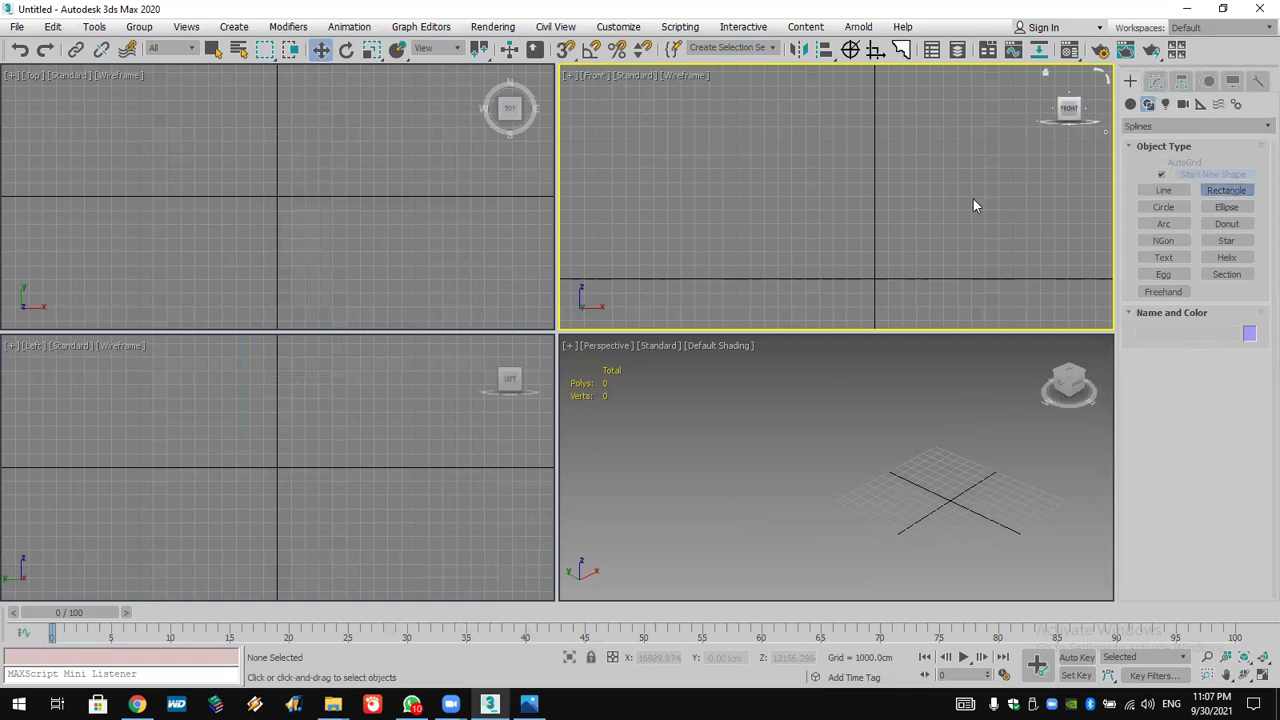
{"action": "left_click_drag", "start_coordinate": [787, 122], "coordinate": [942, 265]}
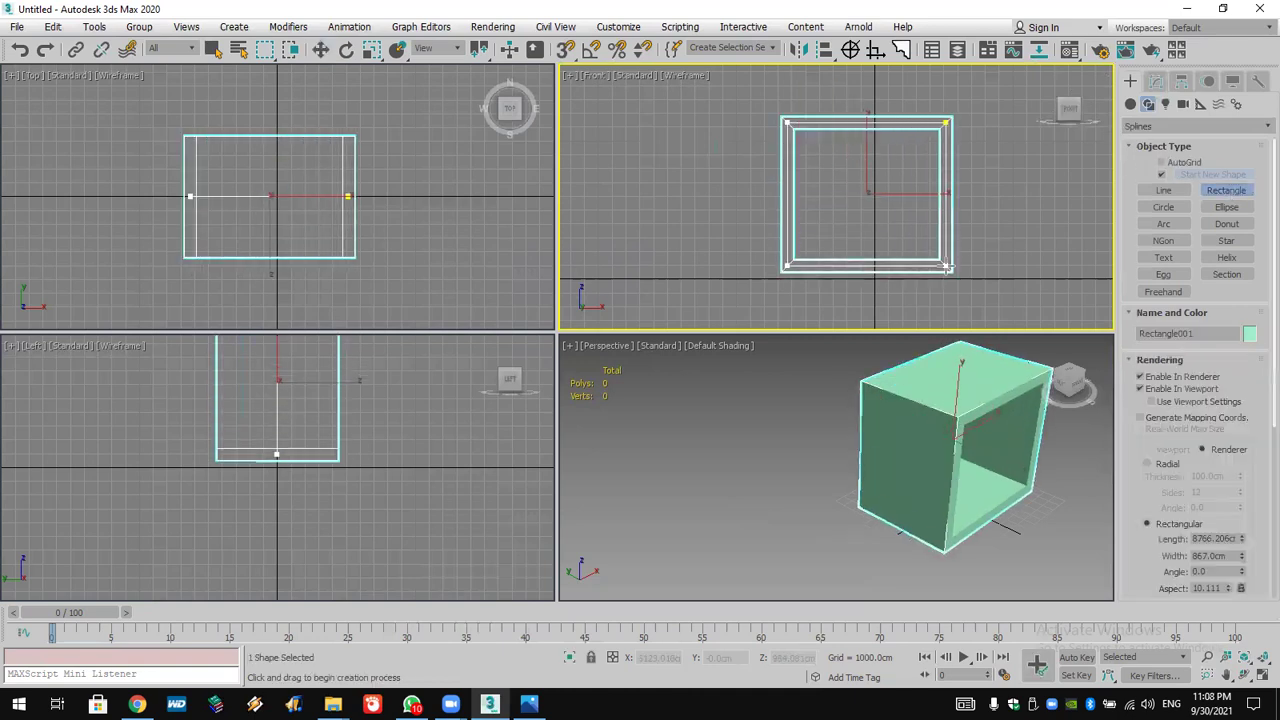
{"action": "left_click", "coordinate": [1158, 392]}
With 2D snap on, draw a circle of about 5181 cm radius from the midpoint of the rectangle's left edge to its lower corner.
{"action": "left_click", "coordinate": [1163, 207]}
{"action": "left_click", "coordinate": [566, 50]}
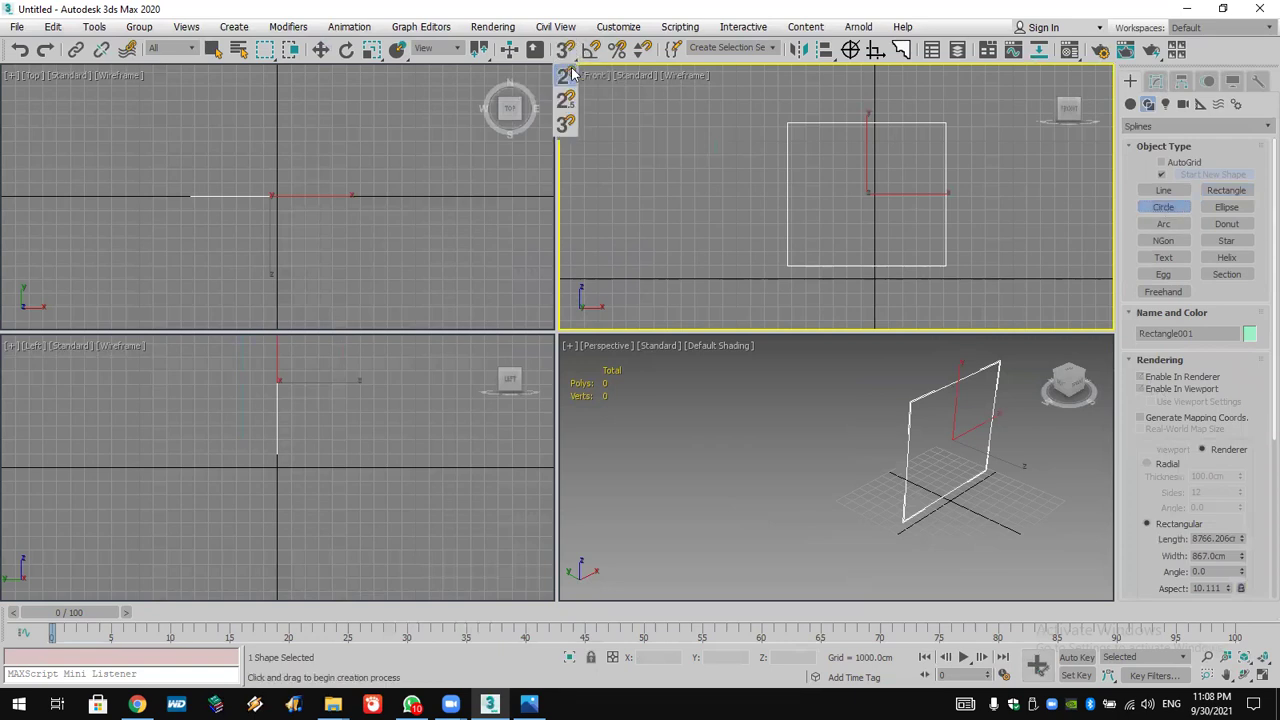
{"action": "right_click", "coordinate": [566, 50]}
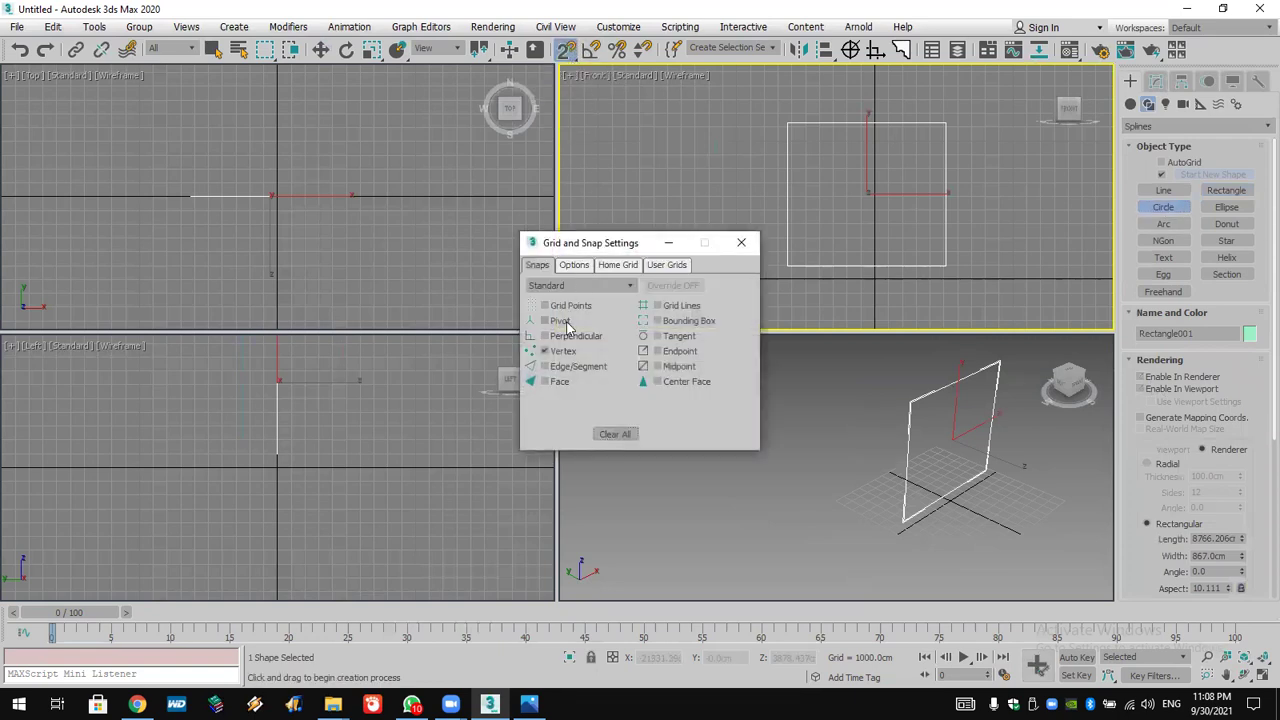
{"action": "left_click", "coordinate": [741, 242]}
{"action": "left_click_drag", "start_coordinate": [788, 194], "coordinate": [788, 265]}
Add an Edit Spline modifier to the circle and attach the rectangle to it.
{"action": "left_click", "coordinate": [1156, 81]}
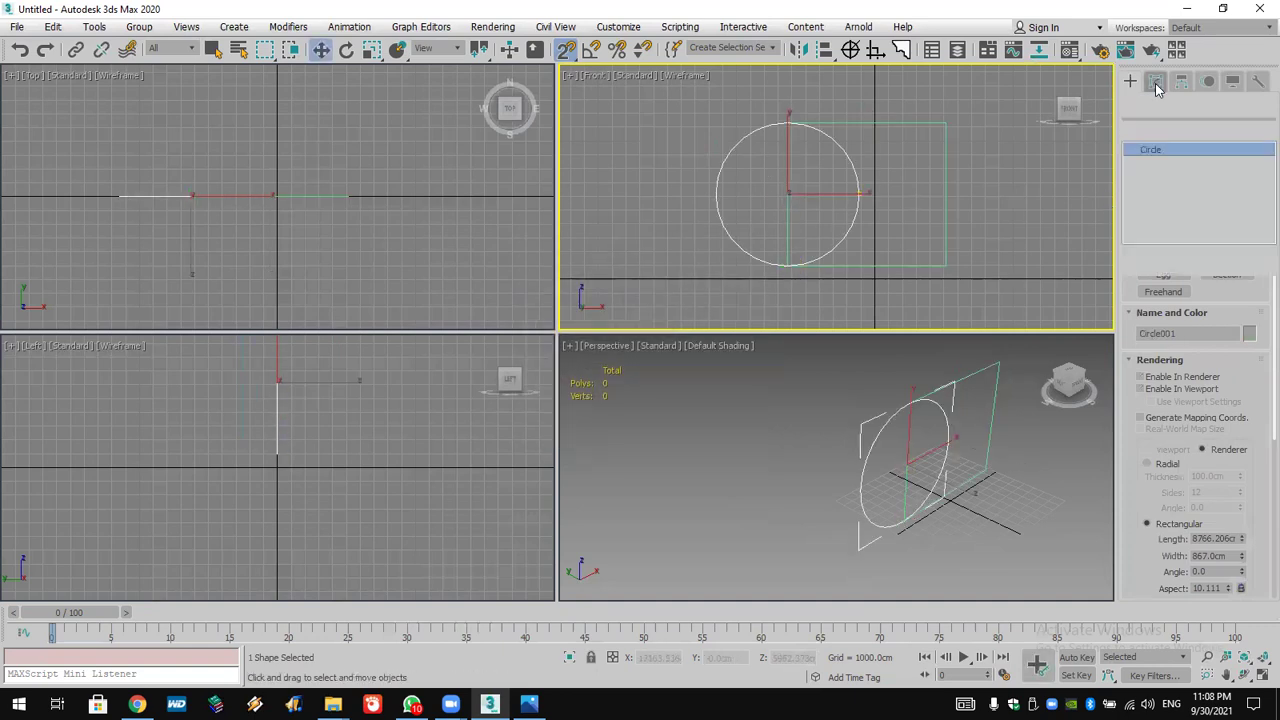
{"action": "key", "text": "w"}
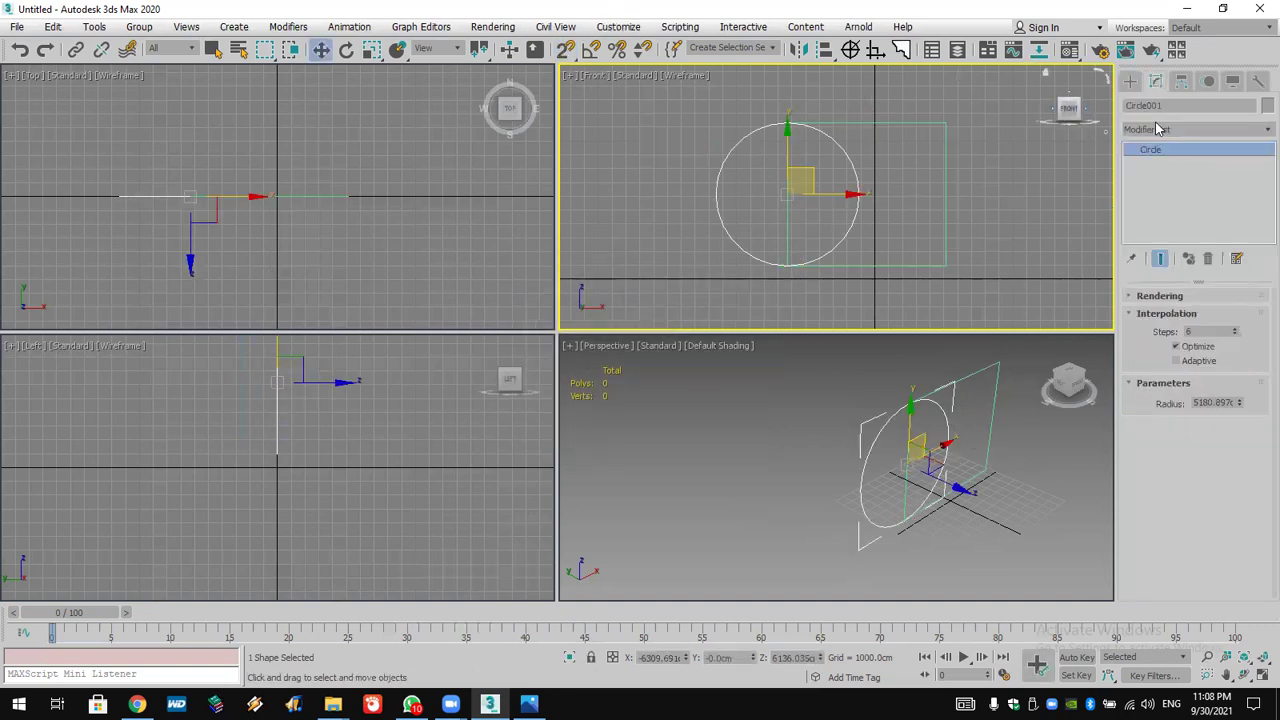
{"action": "left_click", "coordinate": [1157, 128]}
{"action": "scroll", "coordinate": [1168, 170], "scroll_direction": "down", "scroll_amount": 3}
{"action": "key", "text": "e"}
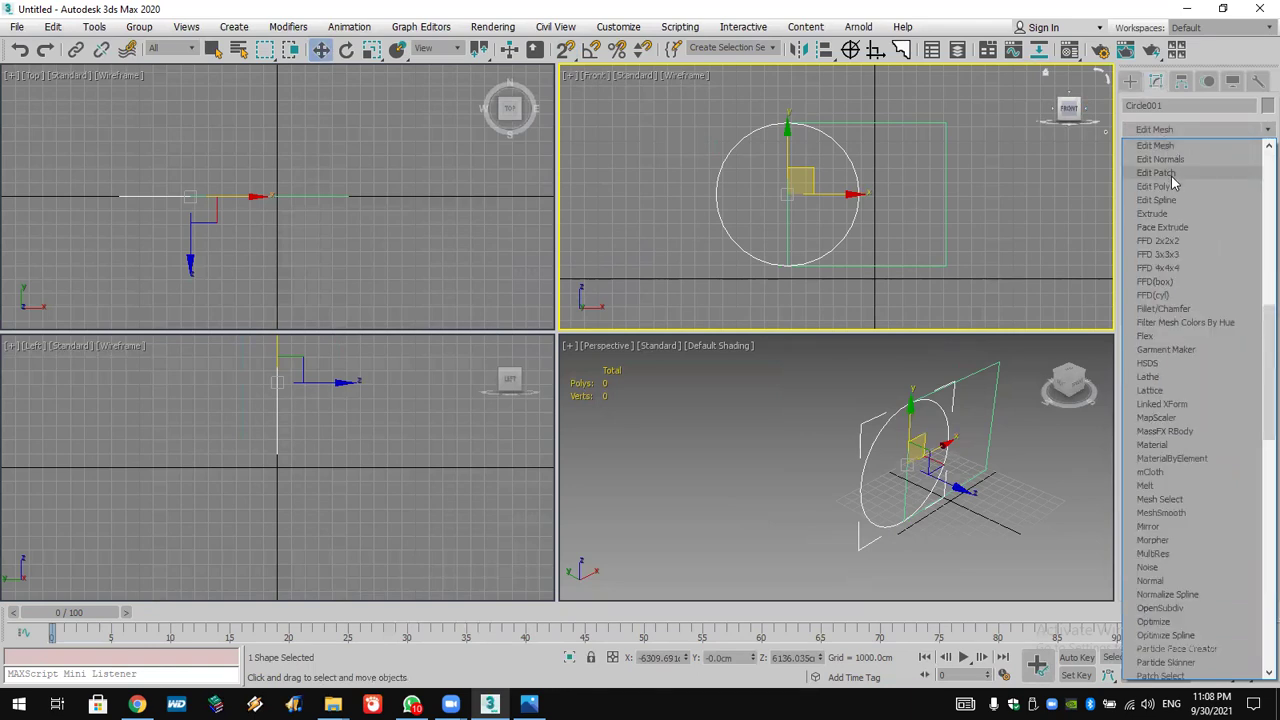
{"action": "left_click", "coordinate": [1171, 196]}
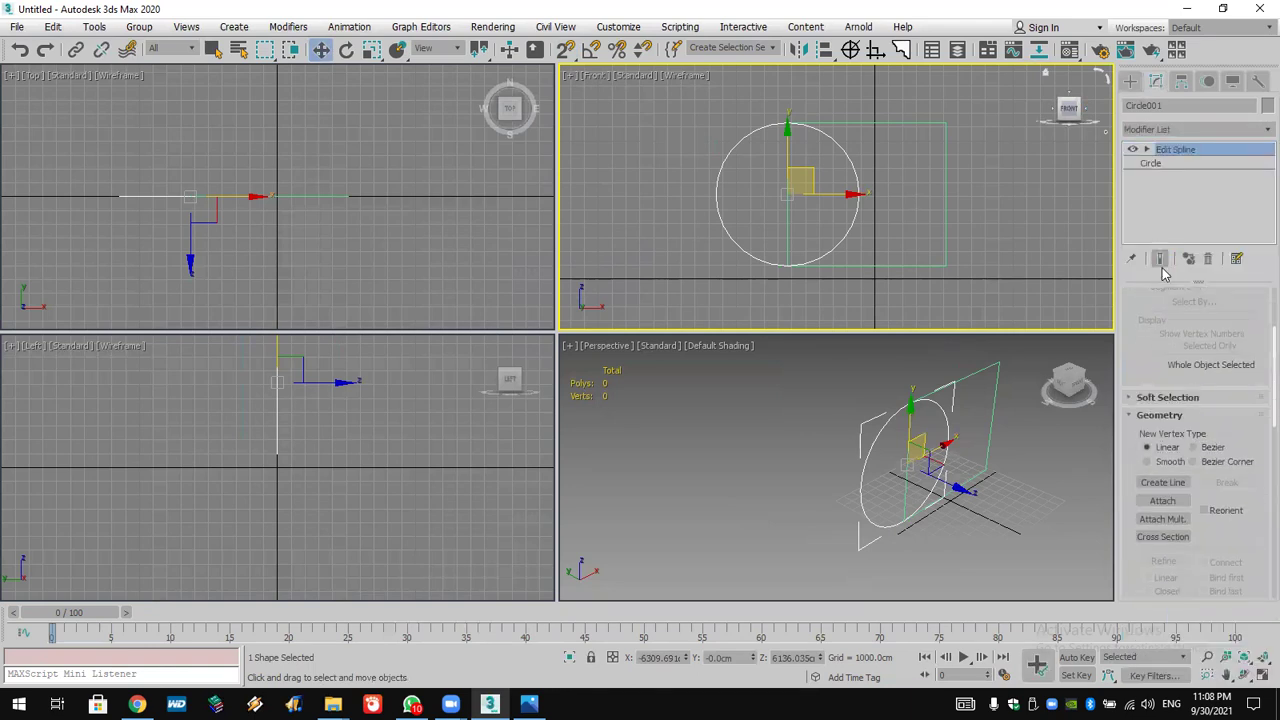
{"action": "left_click", "coordinate": [1162, 500]}
{"action": "left_click", "coordinate": [908, 262]}
{"action": "right_click", "coordinate": [977, 246]}
At Segment level, delete the circle's right half and the rectangle's left edge inside the combined outline.
{"action": "left_click", "coordinate": [1145, 150]}
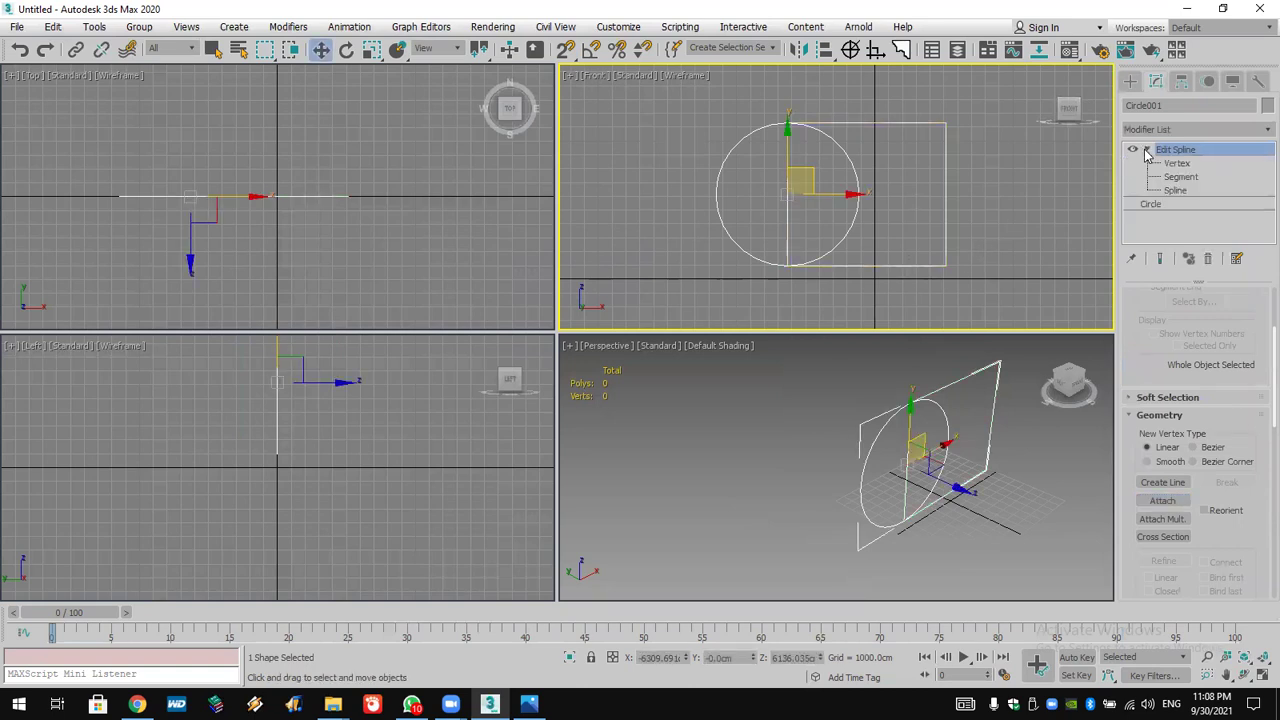
{"action": "left_click", "coordinate": [1172, 177]}
{"action": "left_click_drag", "start_coordinate": [908, 190], "coordinate": [770, 224]}
{"action": "key", "text": "Delete"}
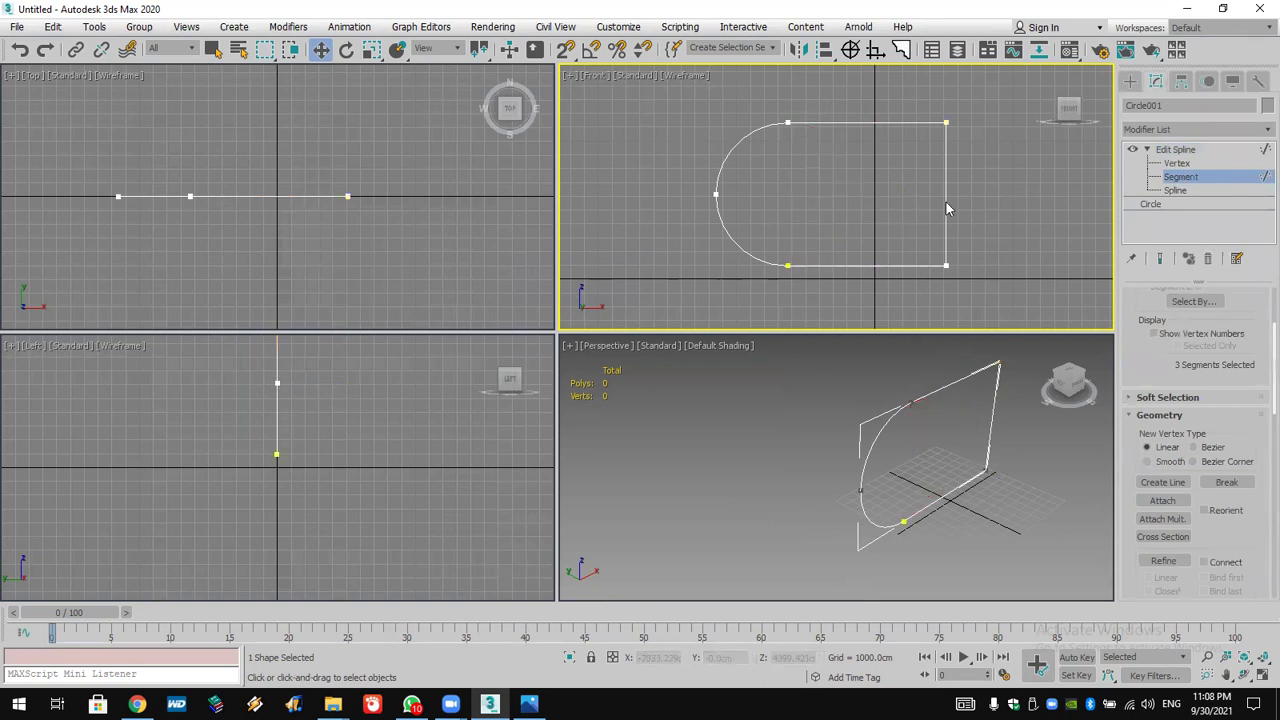
Select the arc's vertices and its junctions with the straight lines, and weld them with a 0.245 cm threshold.
{"action": "left_click", "coordinate": [1176, 163]}
{"action": "left_click_drag", "start_coordinate": [677, 103], "coordinate": [930, 328]}
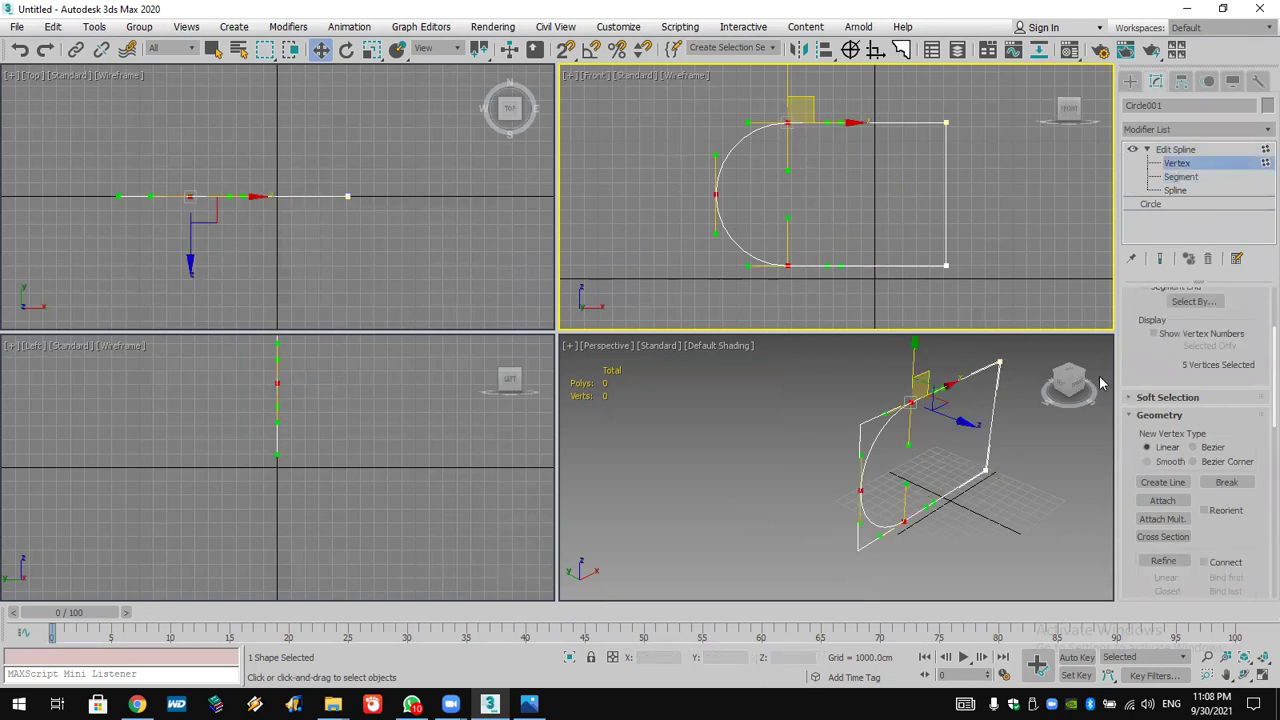
{"action": "left_click_drag", "start_coordinate": [1243, 548], "coordinate": [1251, 458]}
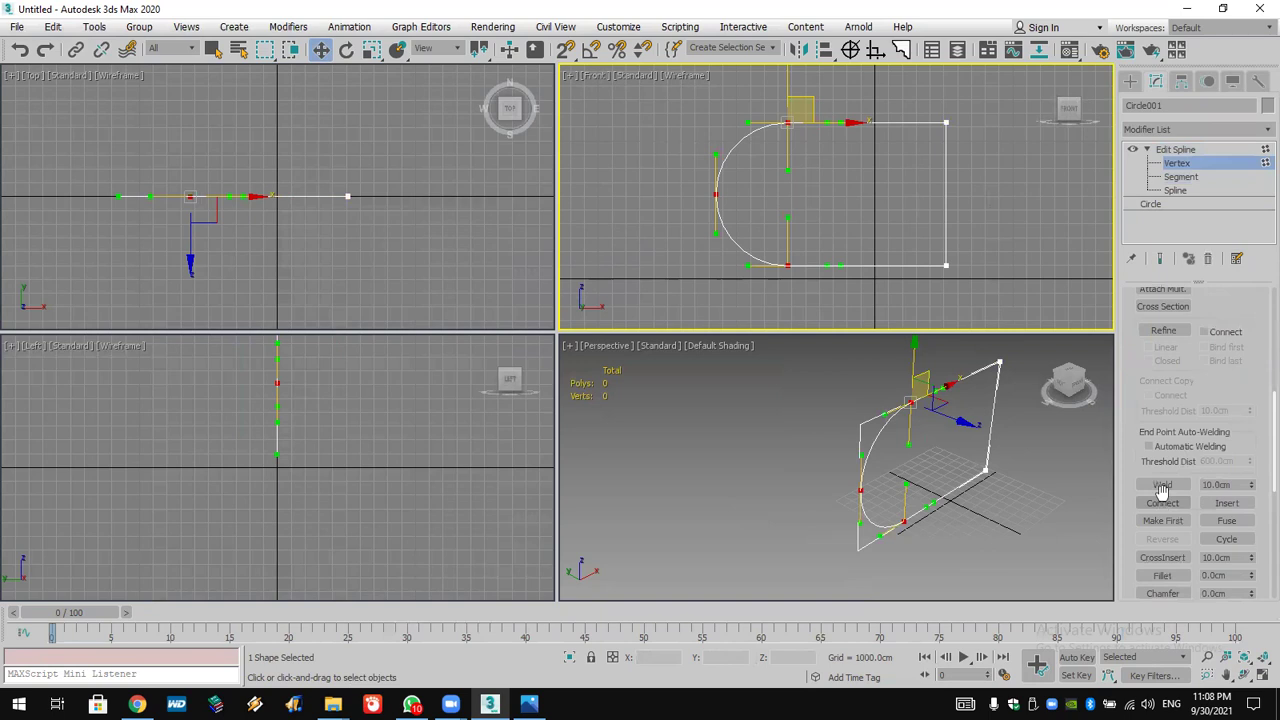
{"action": "left_click", "coordinate": [1234, 484]}
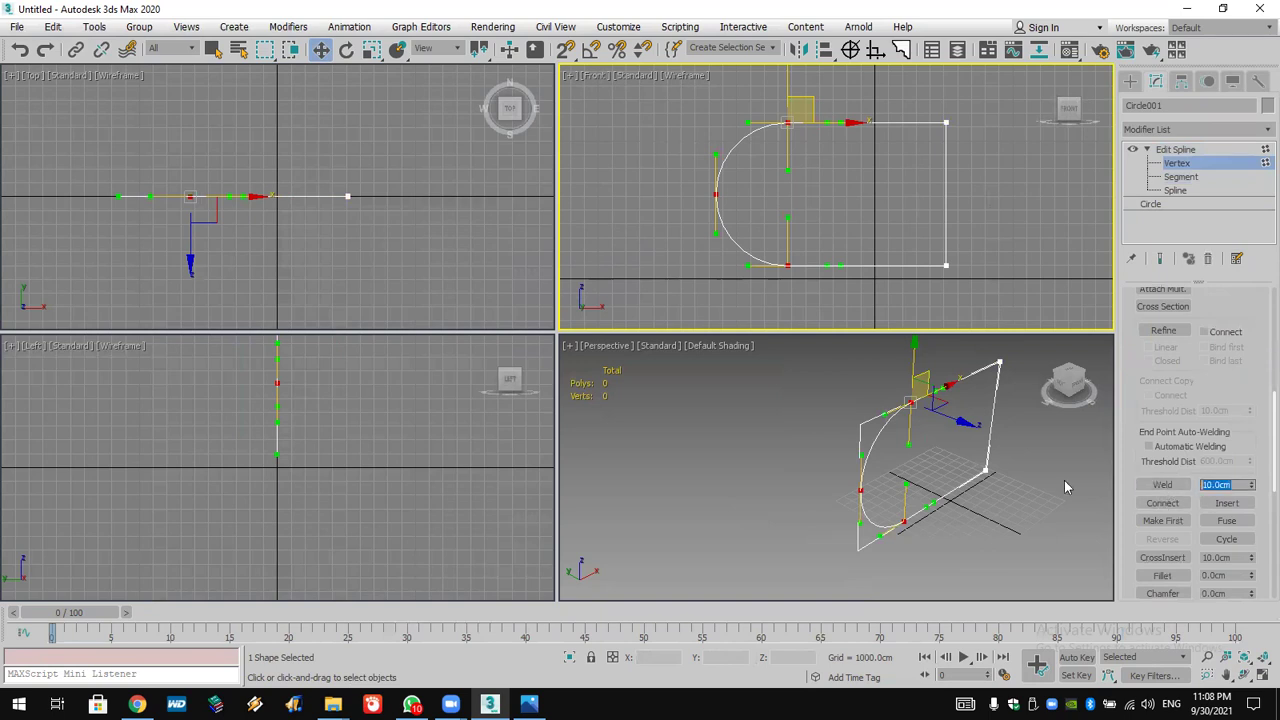
{"action": "type", "text": "1"}
{"action": "key", "text": "Return"}
{"action": "left_click", "coordinate": [1161, 486]}
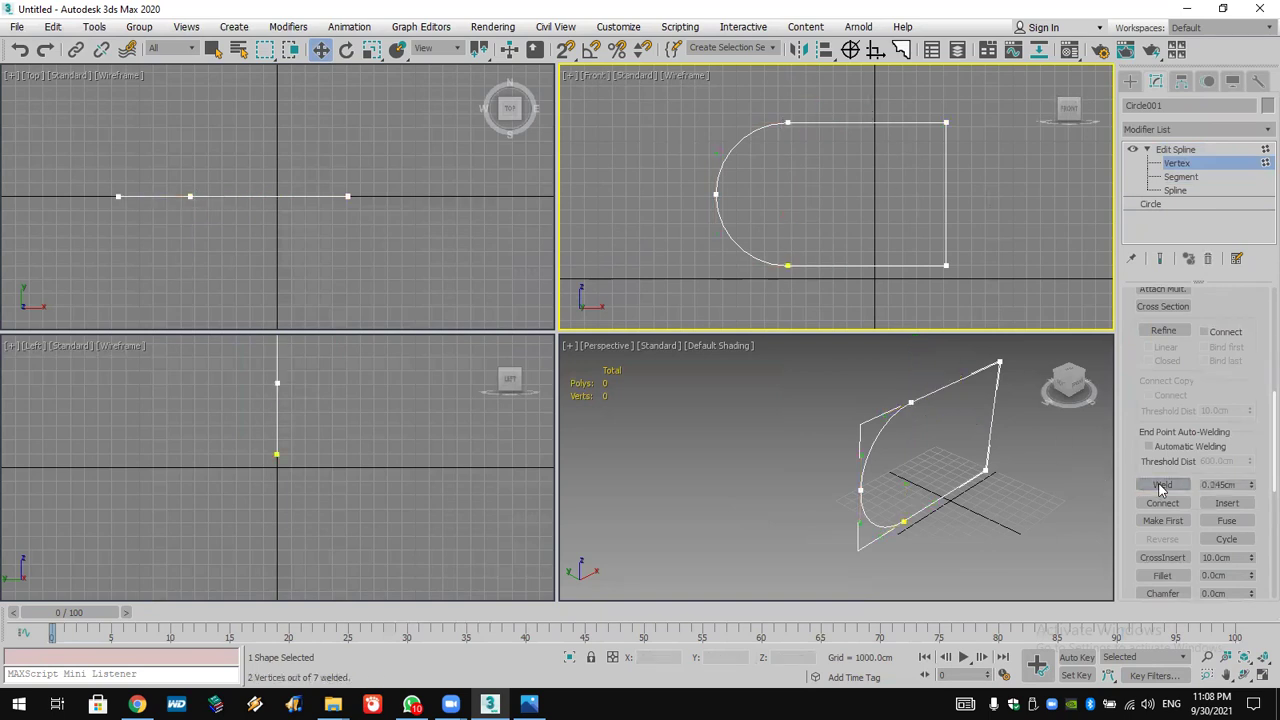
Delete the vertical segment at the outline's right end to leave an open U-shaped spline.
{"action": "left_click", "coordinate": [1180, 176]}
{"action": "left_click_drag", "start_coordinate": [955, 163], "coordinate": [865, 225]}
{"action": "right_click", "coordinate": [865, 225]}
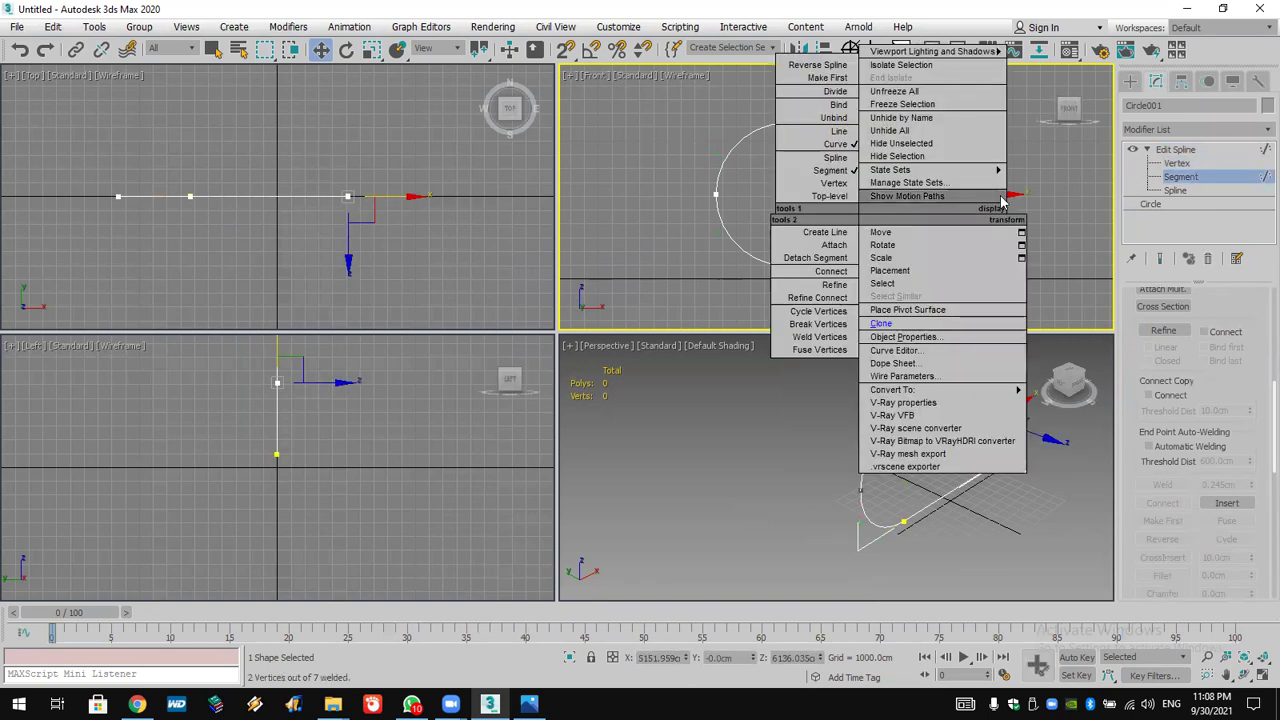
{"action": "left_click", "coordinate": [1062, 192]}
{"action": "key", "text": "Delete"}
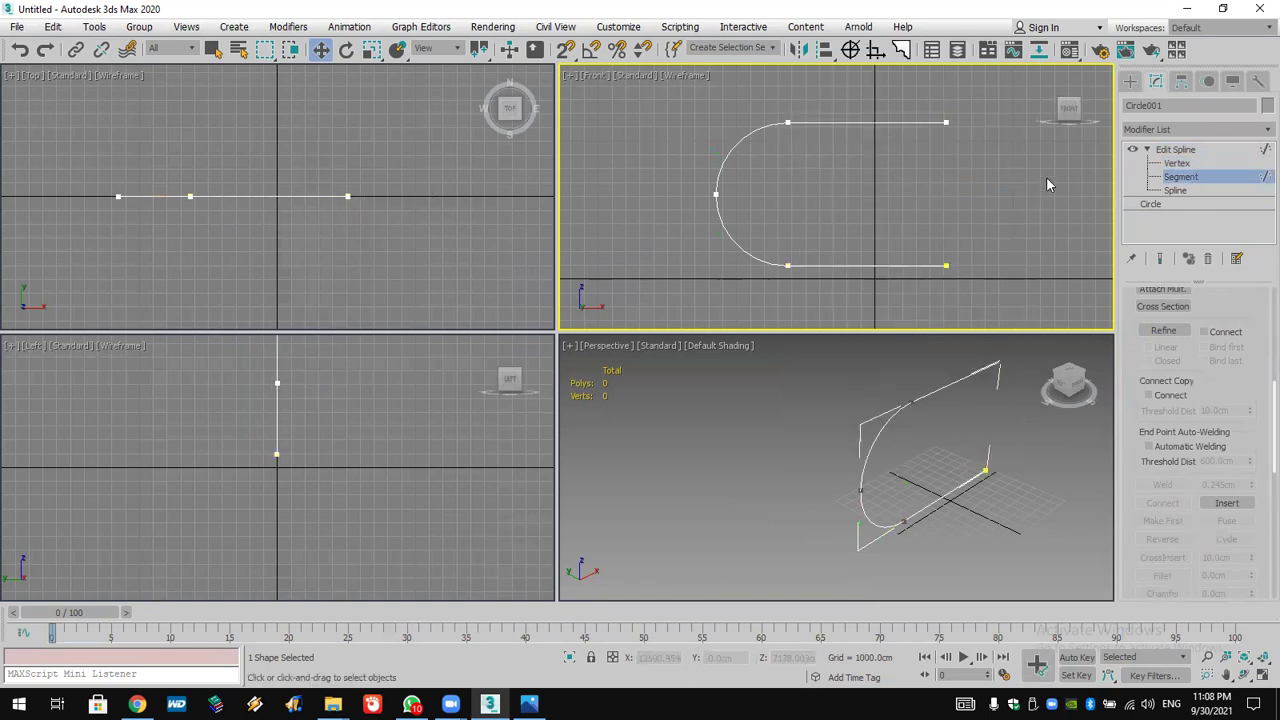
At the base Circle level, enable the U-shaped spline's rectangular section in both the renderer and the viewport.
{"action": "left_click", "coordinate": [1180, 150]}
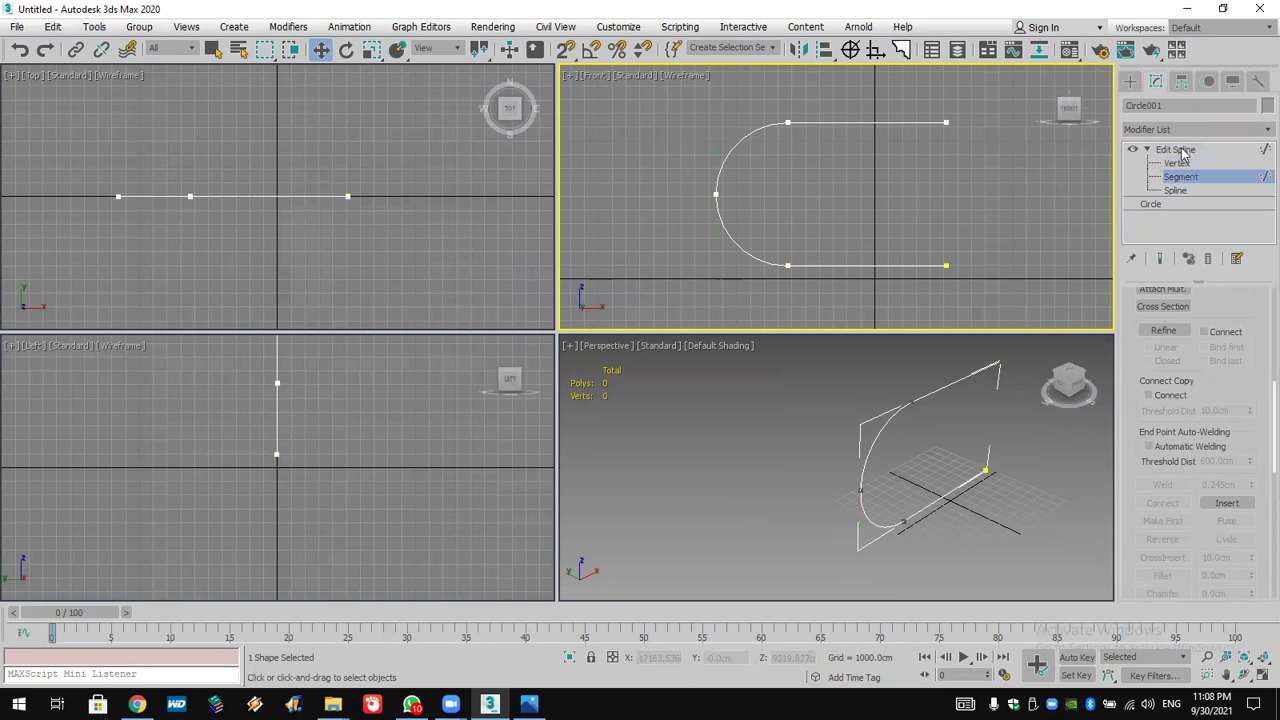
{"action": "left_click", "coordinate": [1163, 204]}
{"action": "left_click", "coordinate": [709, 397]}
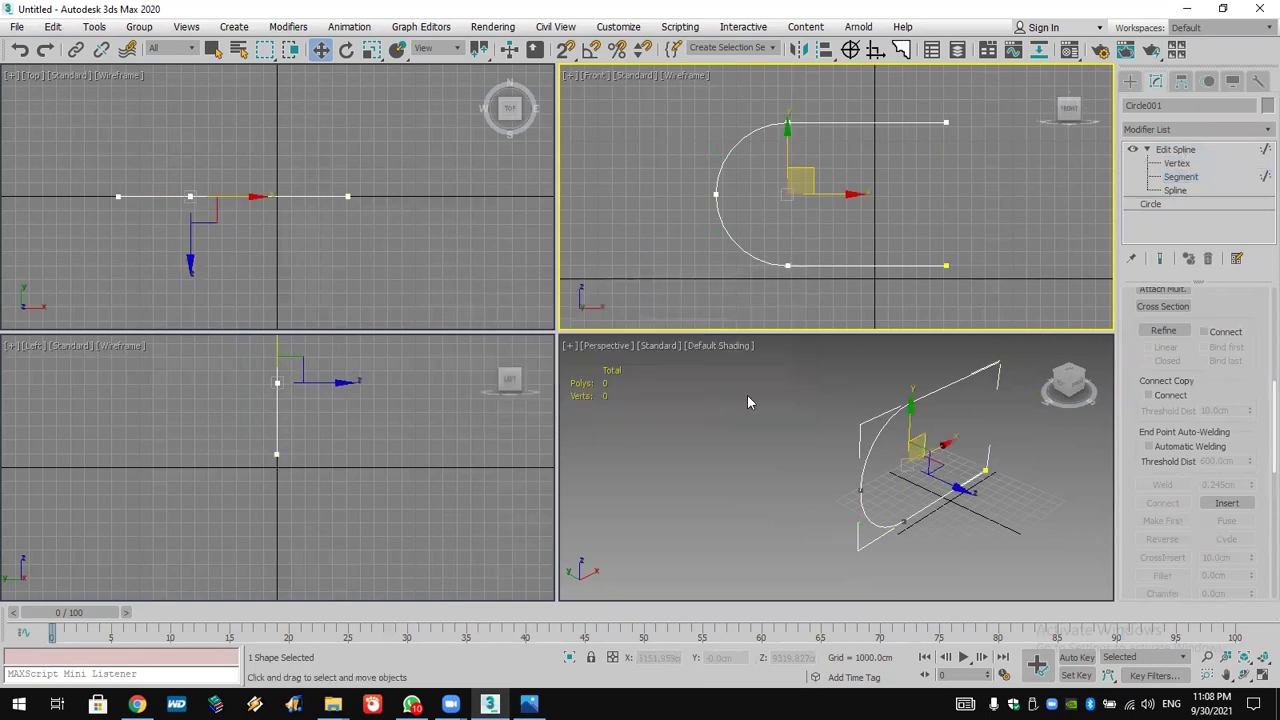
{"action": "left_click", "coordinate": [1197, 298]}
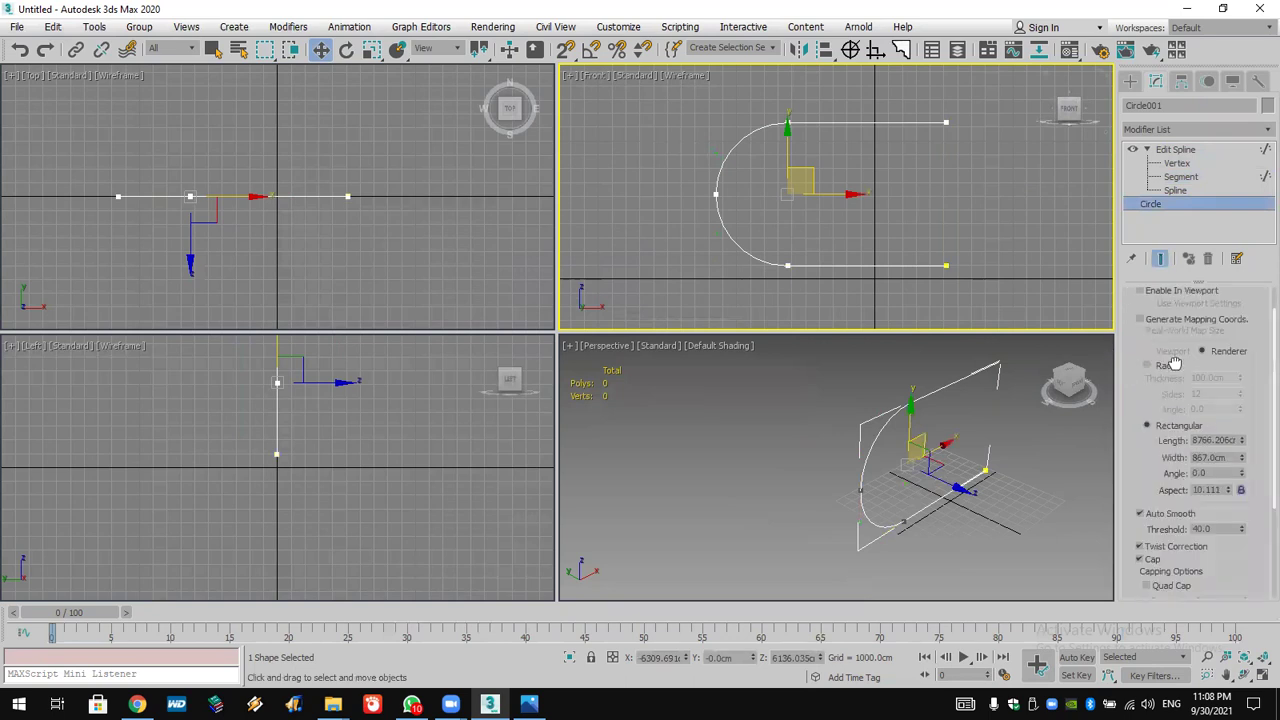
{"action": "scroll", "coordinate": [1176, 332], "scroll_direction": "up", "scroll_amount": 1}
{"action": "left_click", "coordinate": [1190, 313]}
{"action": "left_click", "coordinate": [1190, 325]}
{"action": "middle_click_drag", "start_coordinate": [1019, 465], "coordinate": [960, 440], "text": "alt"}
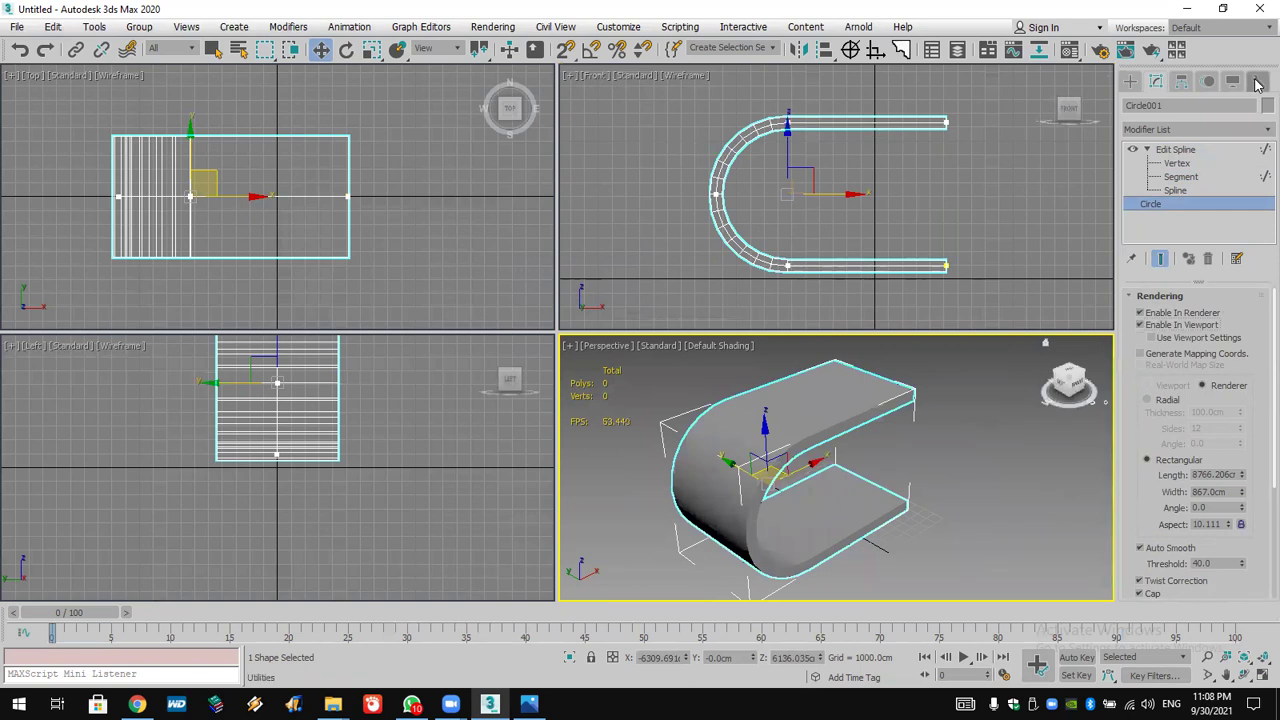
Change the U-shaped object's colour to green.
{"action": "left_click", "coordinate": [1261, 86]}
{"action": "left_click", "coordinate": [1131, 81]}
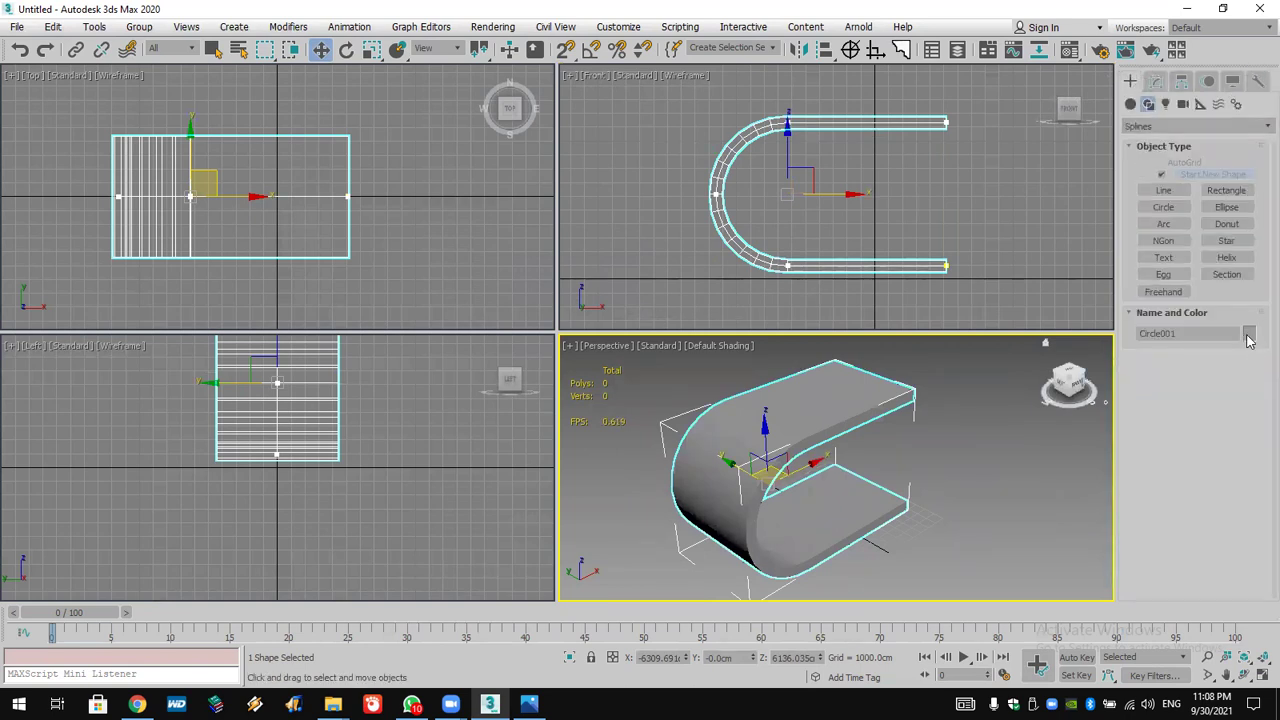
{"action": "left_click", "coordinate": [1156, 81]}
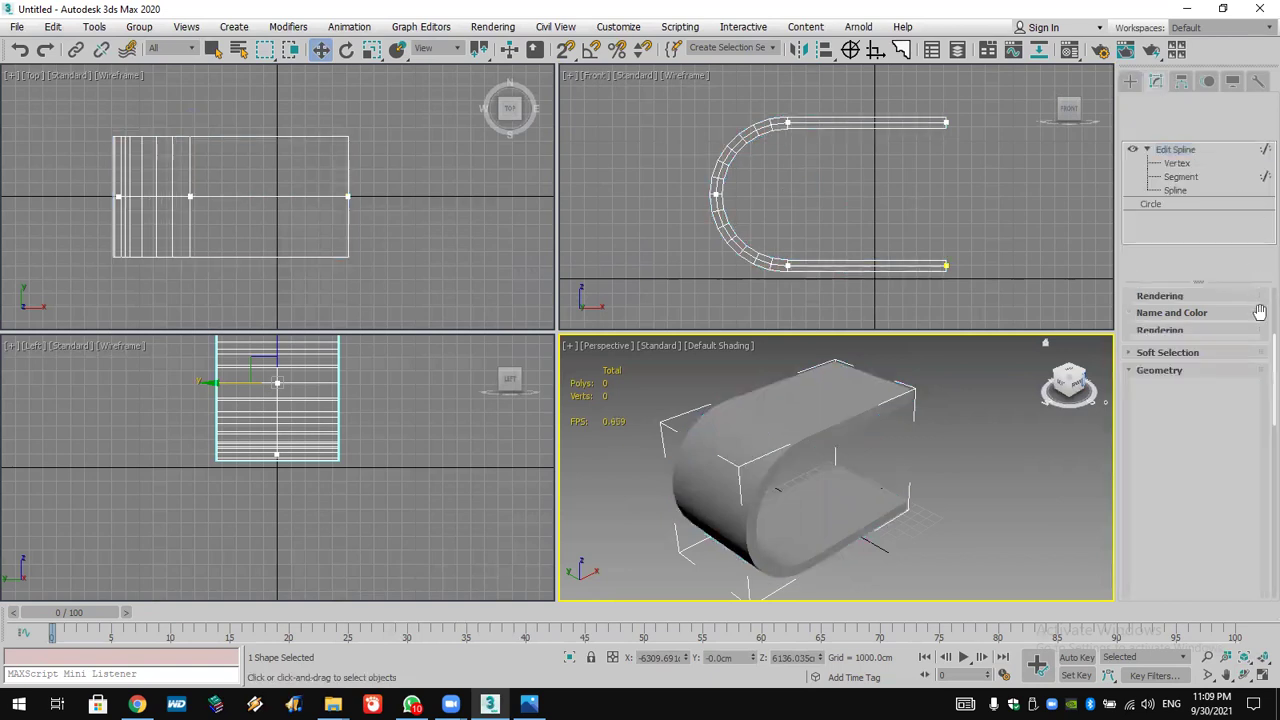
{"action": "left_click", "coordinate": [1256, 180]}
{"action": "left_click", "coordinate": [1265, 106]}
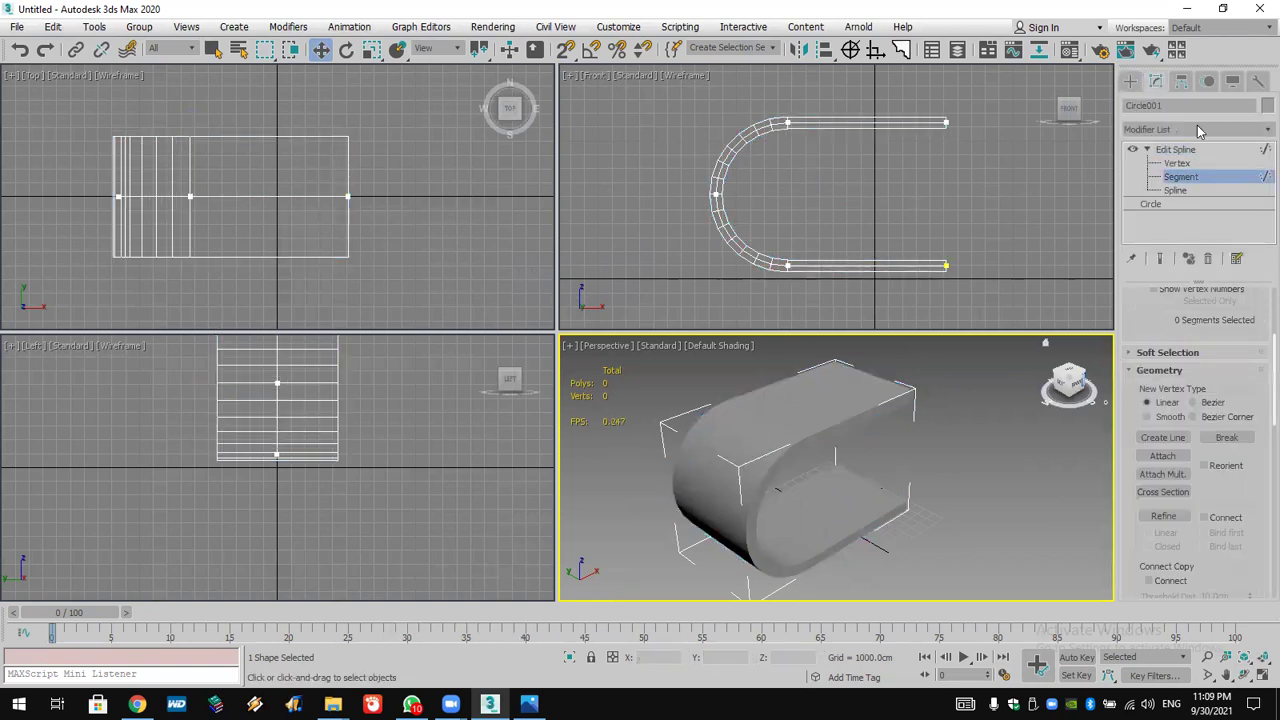
{"action": "left_click", "coordinate": [921, 178]}
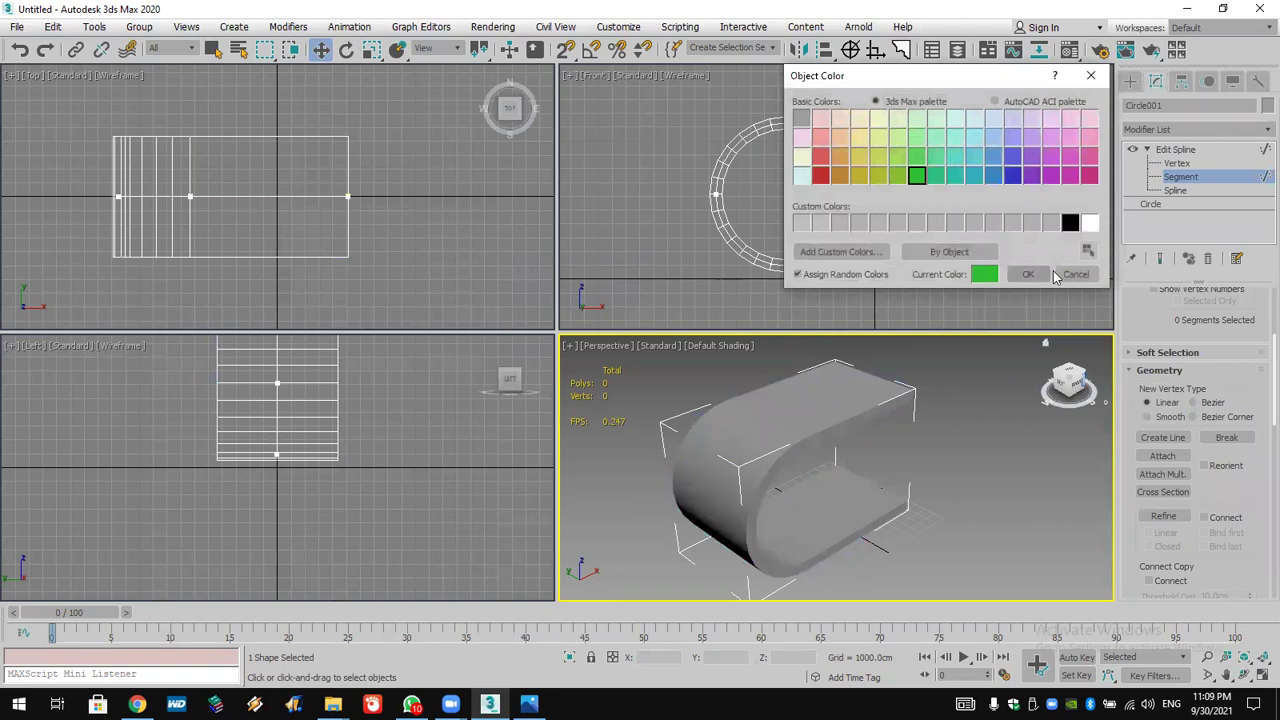
{"action": "left_click", "coordinate": [1036, 275]}
{"action": "middle_click_drag", "start_coordinate": [903, 399], "coordinate": [980, 400]}
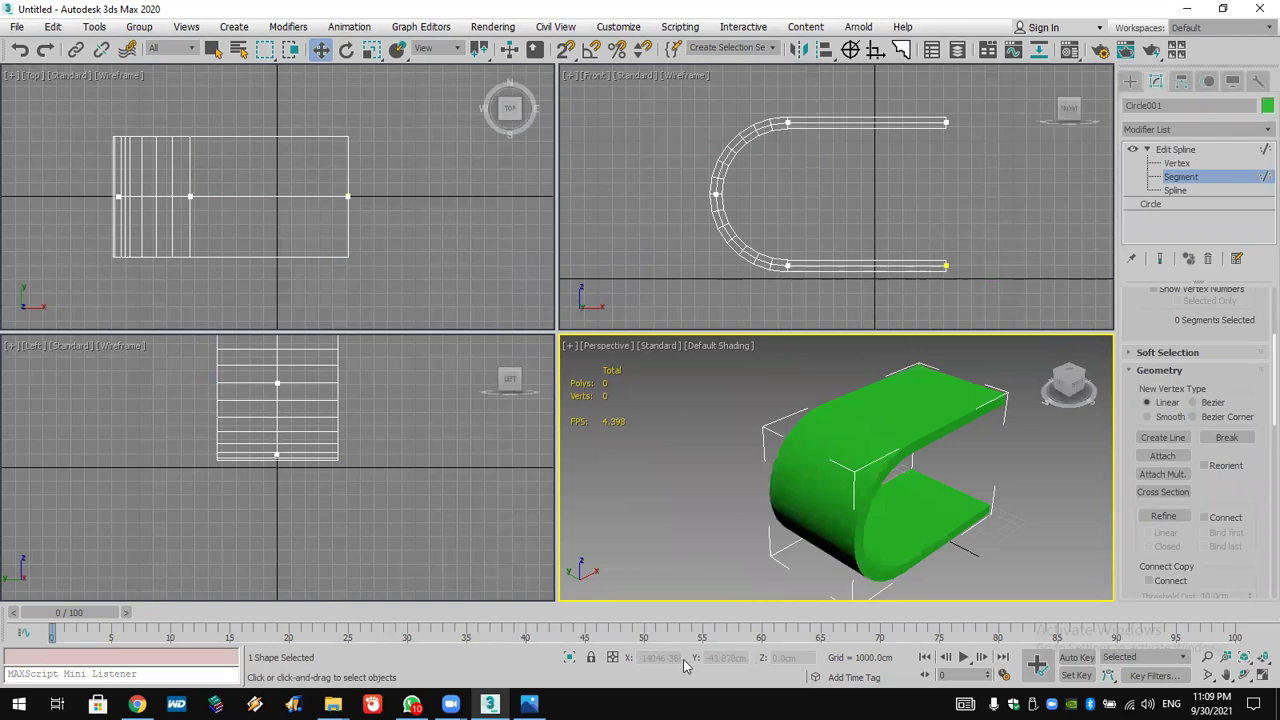
Check the interior reference image in Photos again, and start a new empty scene in 3ds Max.
{"action": "key", "text": "alt+Tab"}
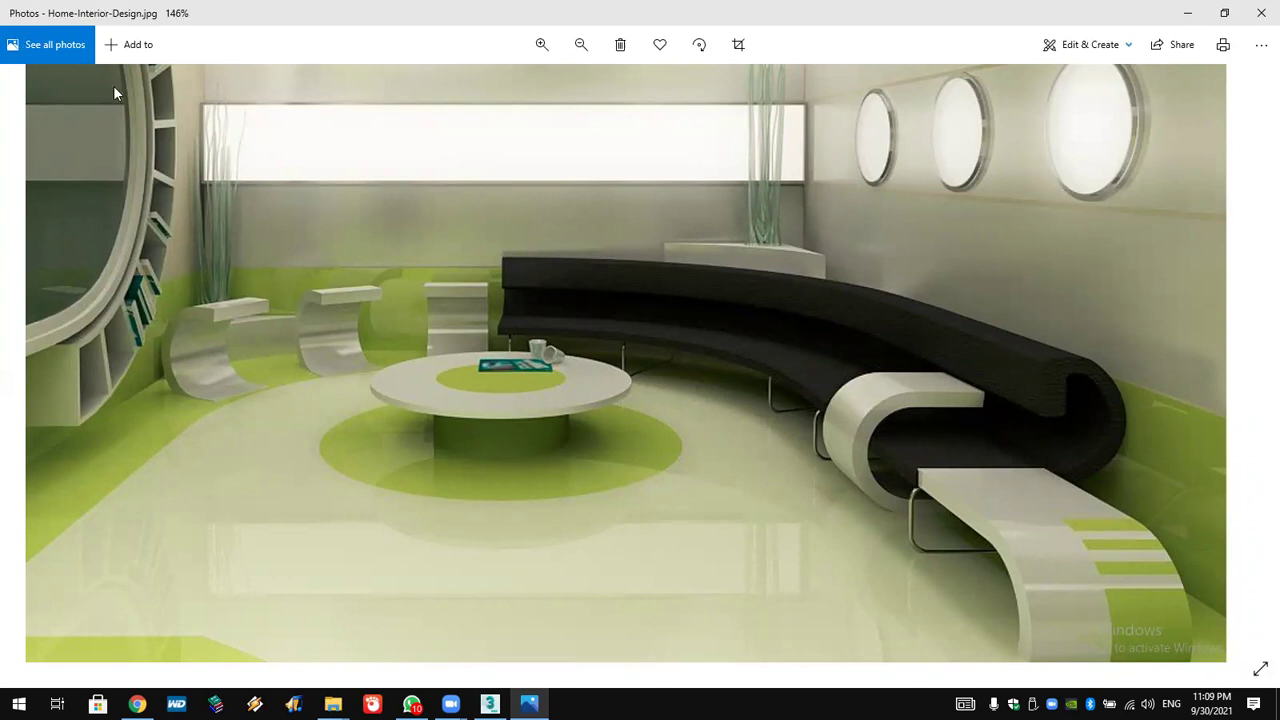
{"action": "key", "text": "alt+Tab"}
{"action": "left_click", "coordinate": [600, 376]}
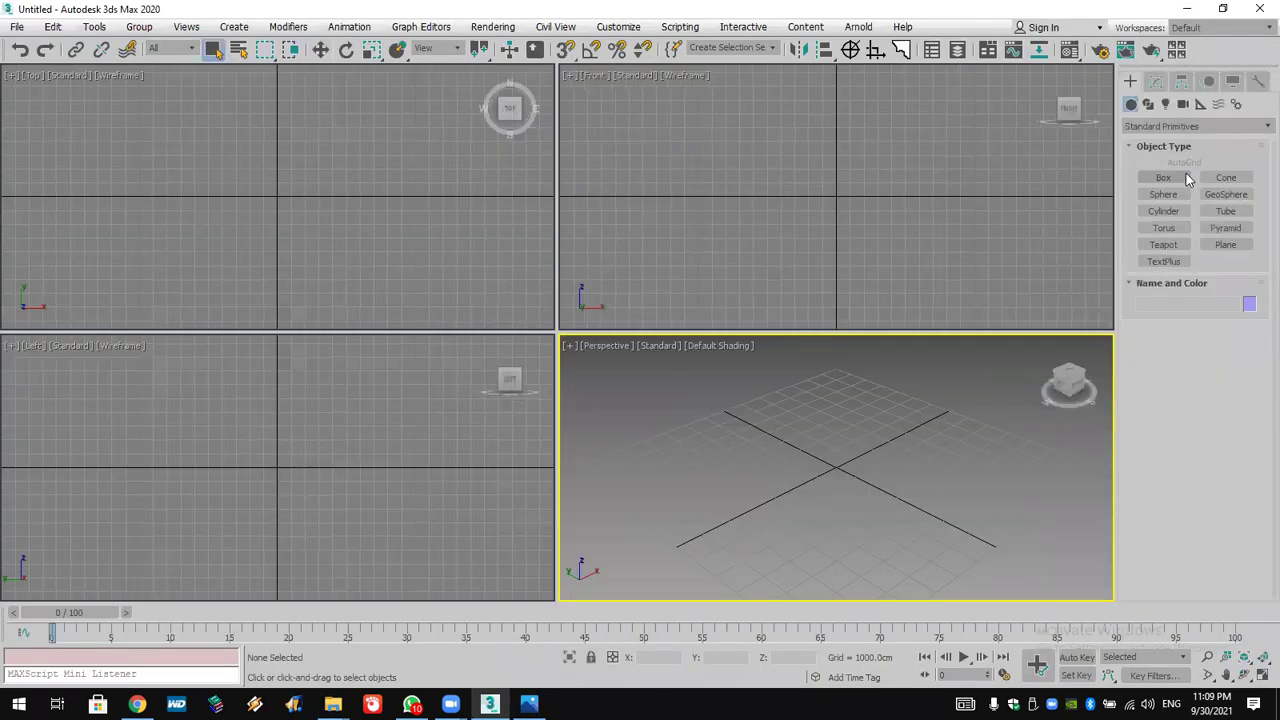
Draw a circle spline in the Front view near the origin.
{"action": "left_click", "coordinate": [1157, 81]}
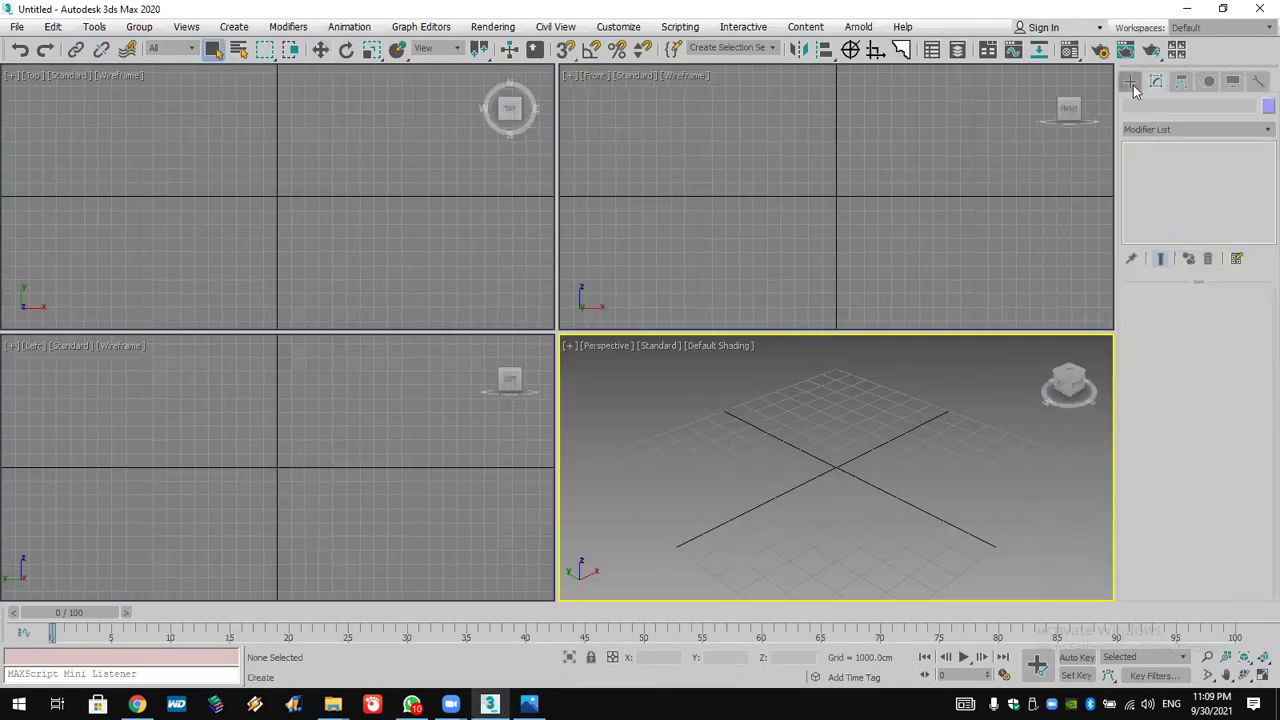
{"action": "left_click", "coordinate": [1130, 81]}
{"action": "left_click", "coordinate": [1148, 104]}
{"action": "left_click", "coordinate": [1163, 207]}
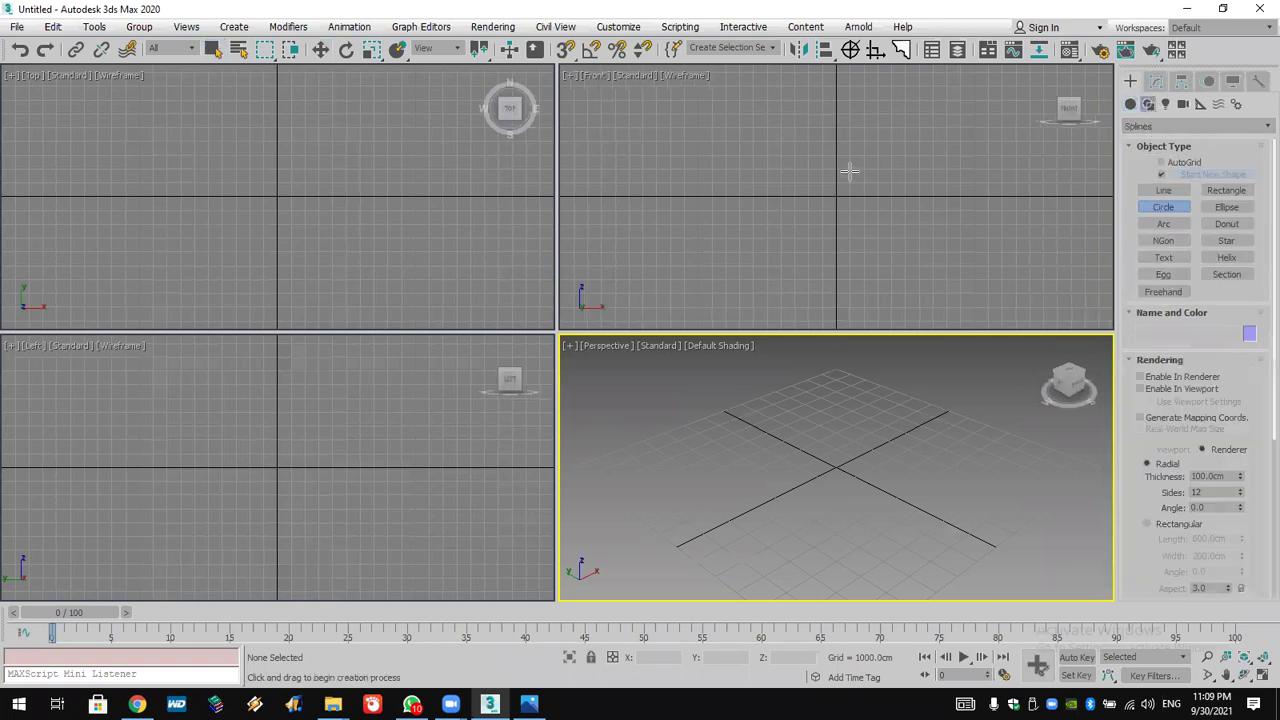
{"action": "left_click_drag", "start_coordinate": [850, 170], "coordinate": [889, 239]}
{"action": "middle_click_drag", "start_coordinate": [925, 178], "coordinate": [923, 194]}
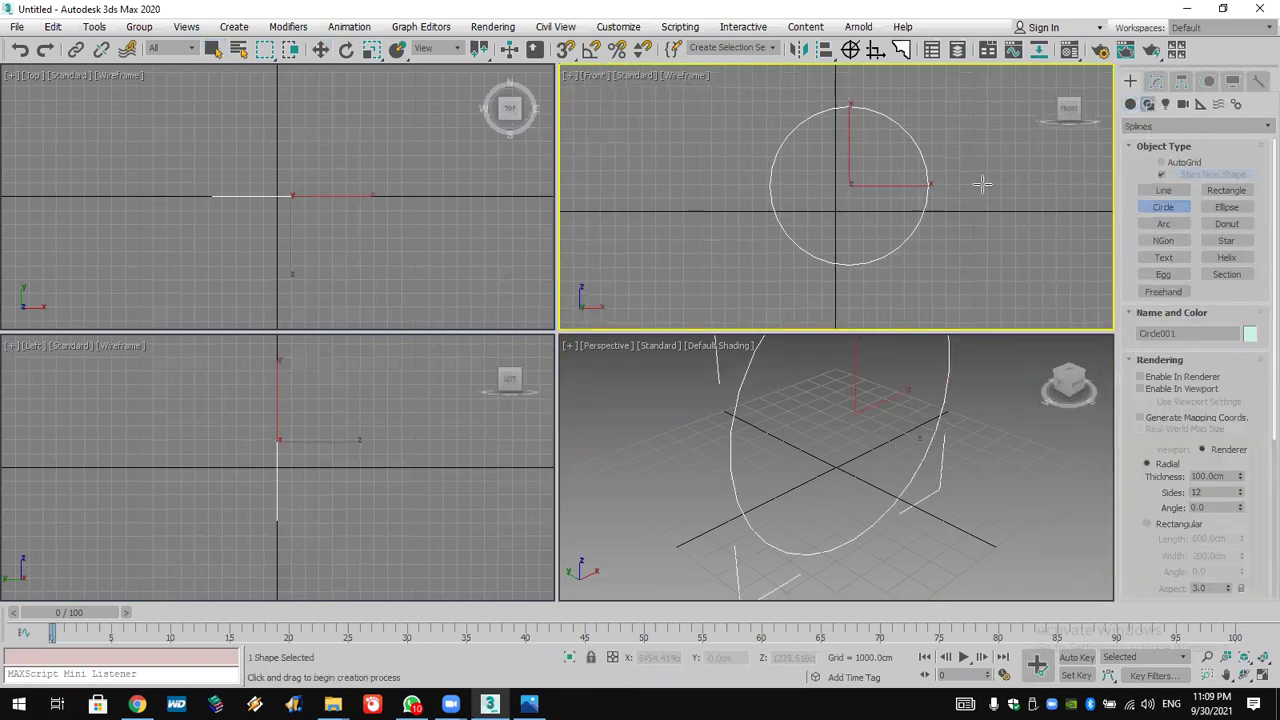
Apply an Edit Spline modifier to the circle and delete its two left-hand segments, leaving an open half circle.
{"action": "left_click", "coordinate": [1157, 81]}
{"action": "left_click", "coordinate": [1165, 129]}
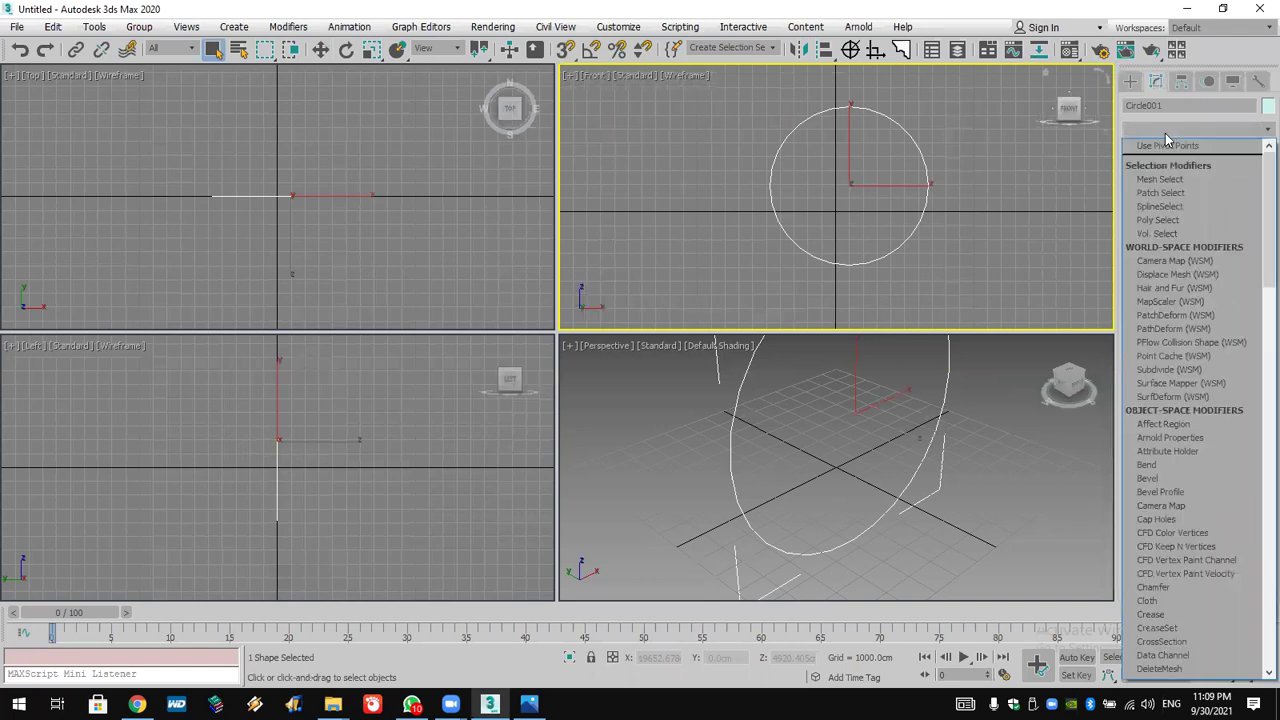
{"action": "scroll", "coordinate": [1168, 160], "scroll_direction": "down", "scroll_amount": 10}
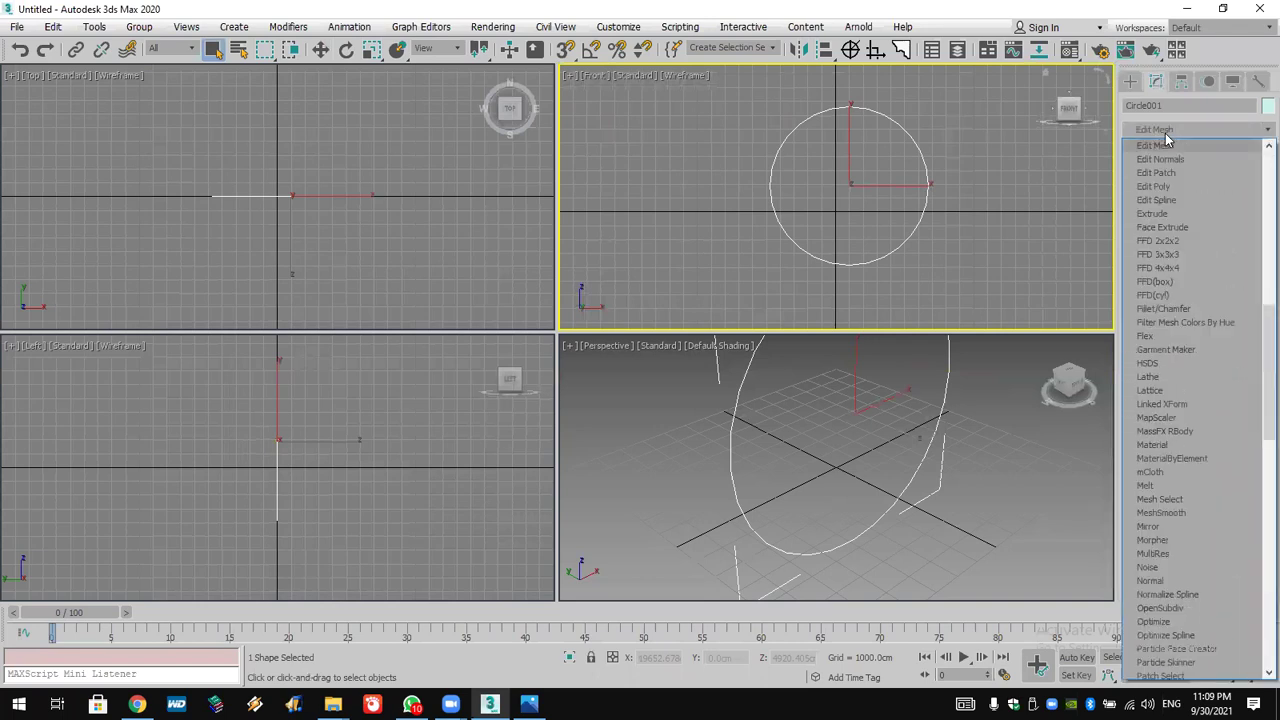
{"action": "left_click", "coordinate": [1178, 202]}
{"action": "left_click", "coordinate": [1146, 149]}
{"action": "left_click", "coordinate": [1180, 176]}
{"action": "left_click_drag", "start_coordinate": [737, 111], "coordinate": [800, 206]}
{"action": "key", "text": "Delete"}
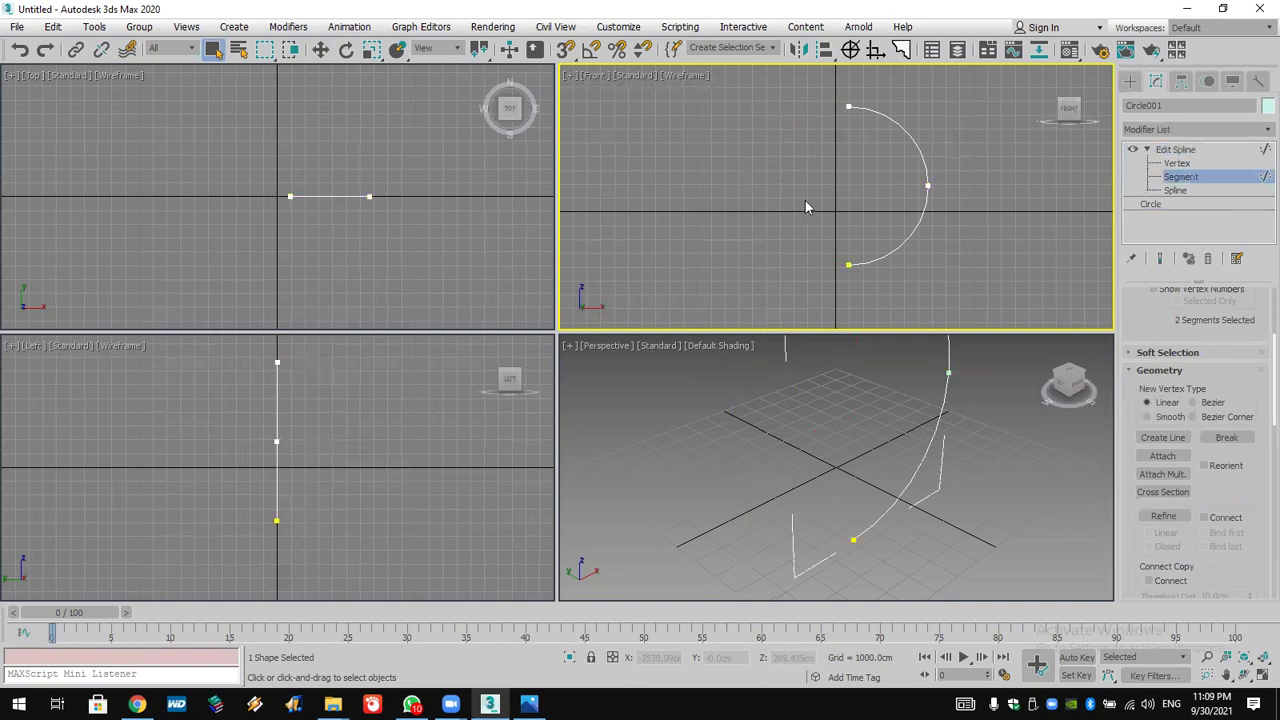
{"action": "middle_click_drag", "start_coordinate": [853, 172], "coordinate": [843, 170]}
Turn on snapping with Grid Points added to the active snap types, and enable ortho snapping.
{"action": "left_click_drag", "start_coordinate": [566, 50], "coordinate": [566, 76]}
{"action": "right_click", "coordinate": [566, 50]}
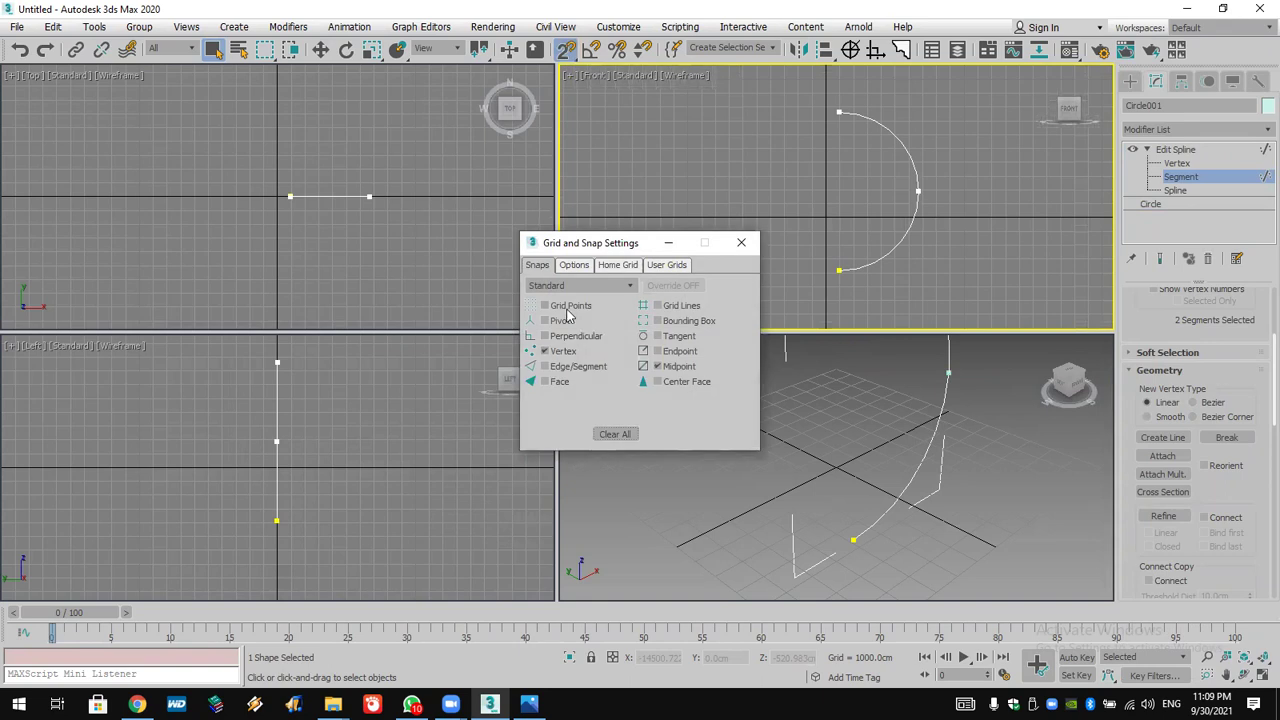
{"action": "left_click", "coordinate": [567, 309]}
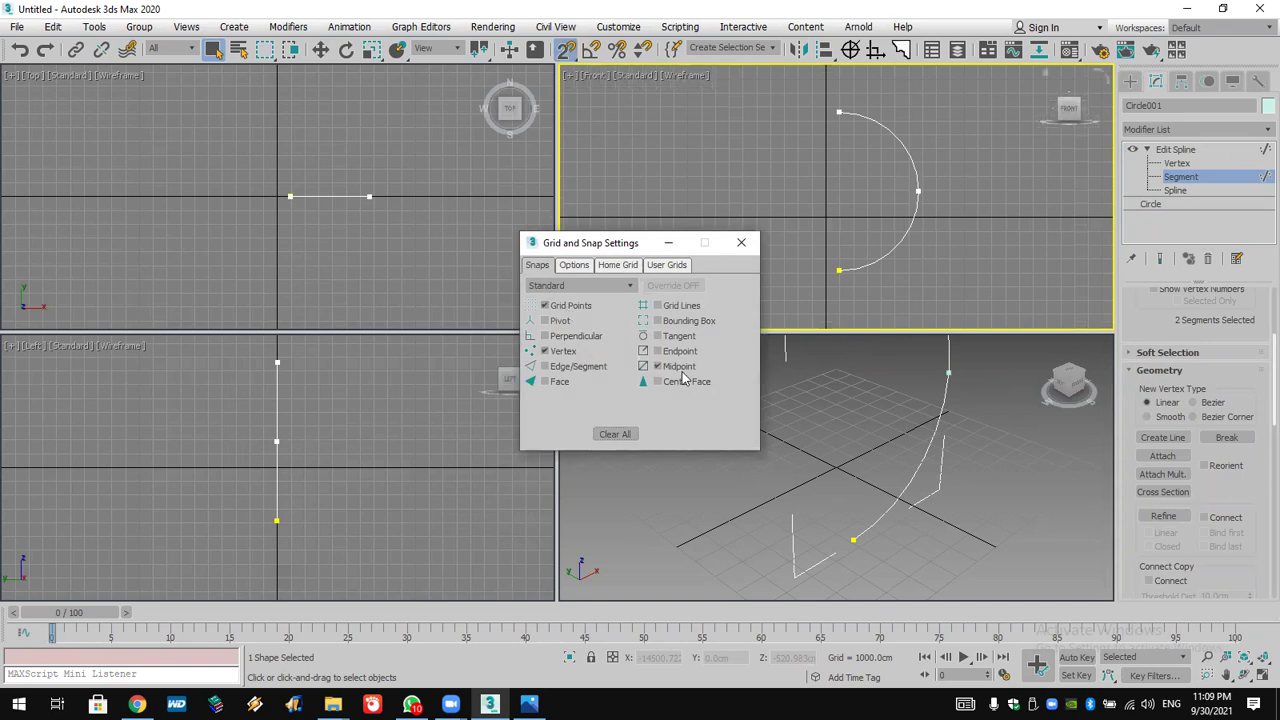
{"action": "left_click", "coordinate": [741, 242]}
{"action": "right_click", "coordinate": [568, 50]}
{"action": "left_click", "coordinate": [741, 242]}
{"action": "left_click", "coordinate": [874, 51]}
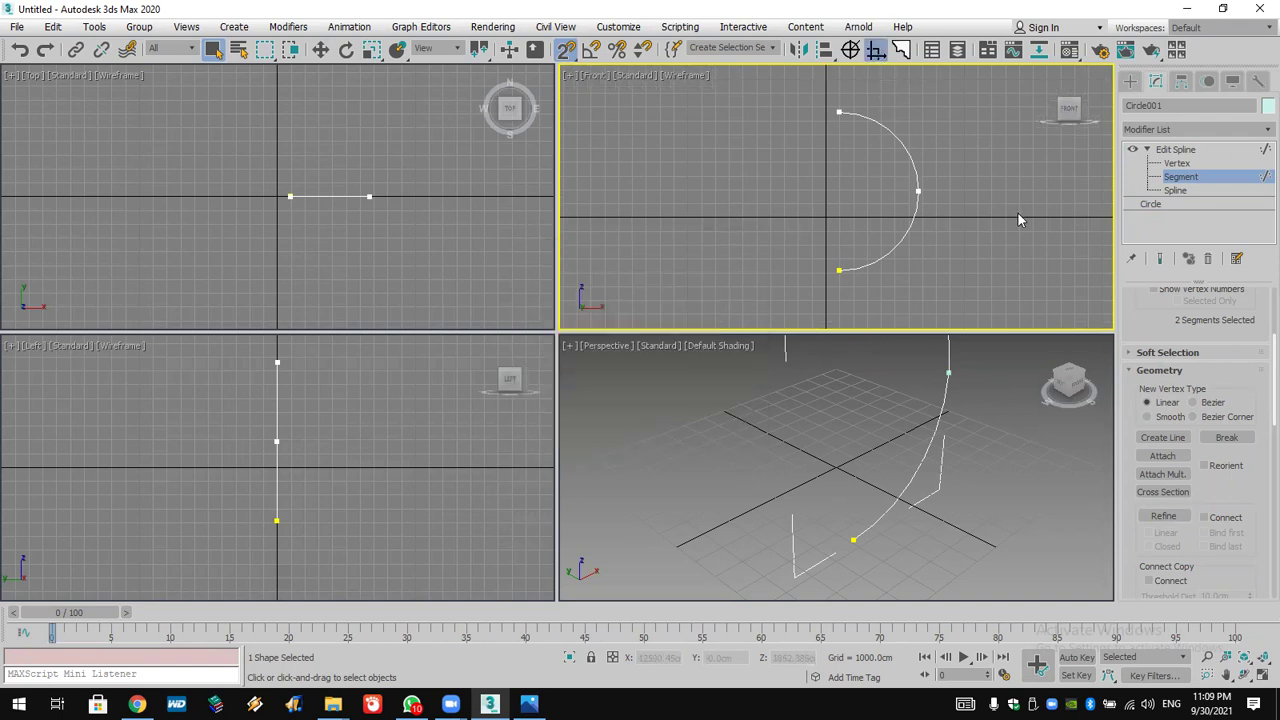
Create a leftward line with a short downward return from the arc's upper end, and a longer leftward line from its lower end.
{"action": "left_click", "coordinate": [1163, 437]}
{"action": "left_click", "coordinate": [838, 112]}
{"action": "left_click", "coordinate": [773, 112]}
{"action": "left_click", "coordinate": [773, 176]}
{"action": "right_click", "coordinate": [773, 176]}
{"action": "left_click", "coordinate": [838, 270]}
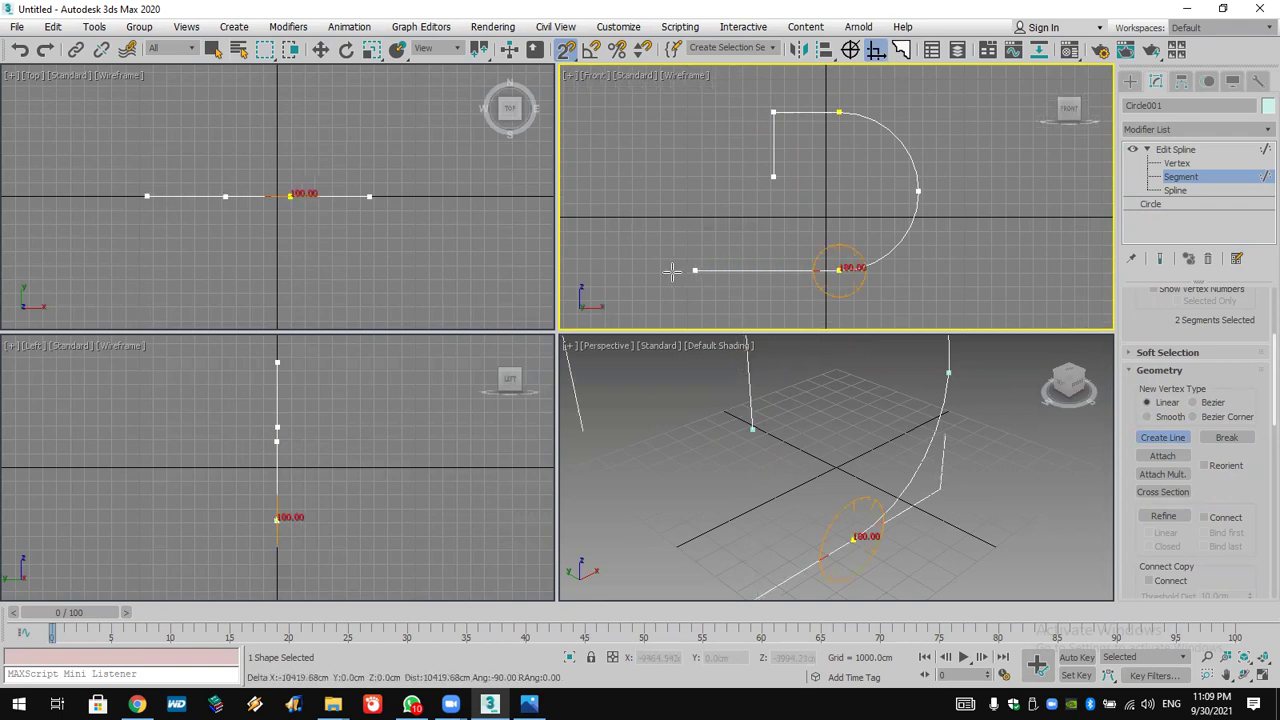
{"action": "left_click", "coordinate": [670, 270]}
{"action": "right_click", "coordinate": [670, 270]}
Select all vertices of the sofa profile and weld the coincident ones with a 10 cm threshold.
{"action": "left_click", "coordinate": [1176, 163]}
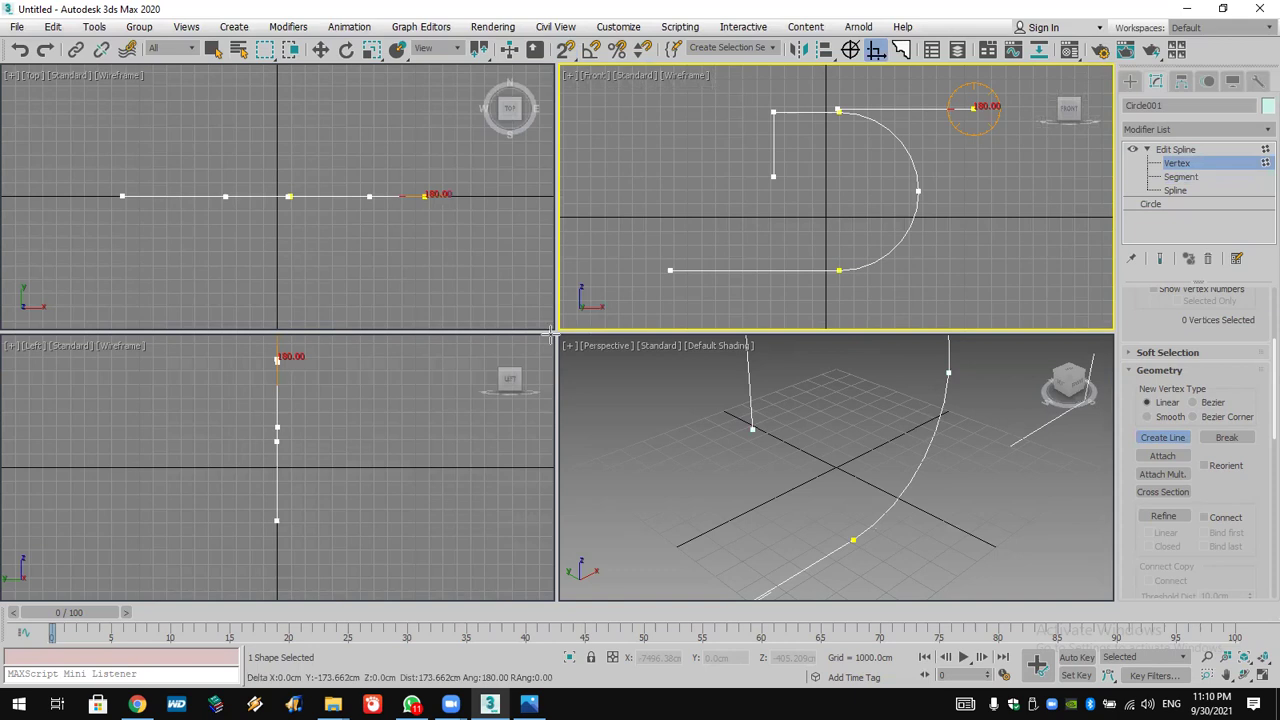
{"action": "key", "text": "w"}
{"action": "left_click_drag", "start_coordinate": [957, 93], "coordinate": [553, 330]}
{"action": "left_click_drag", "start_coordinate": [1240, 558], "coordinate": [1221, 432]}
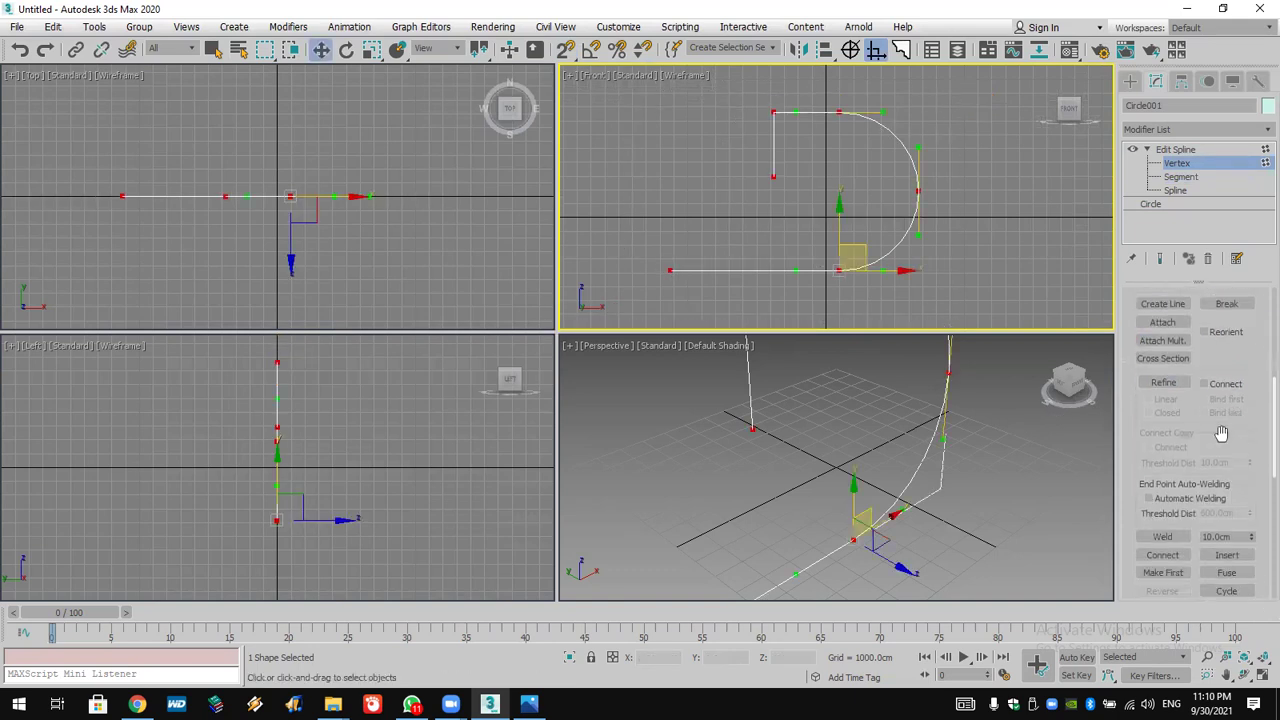
{"action": "left_click", "coordinate": [1166, 536]}
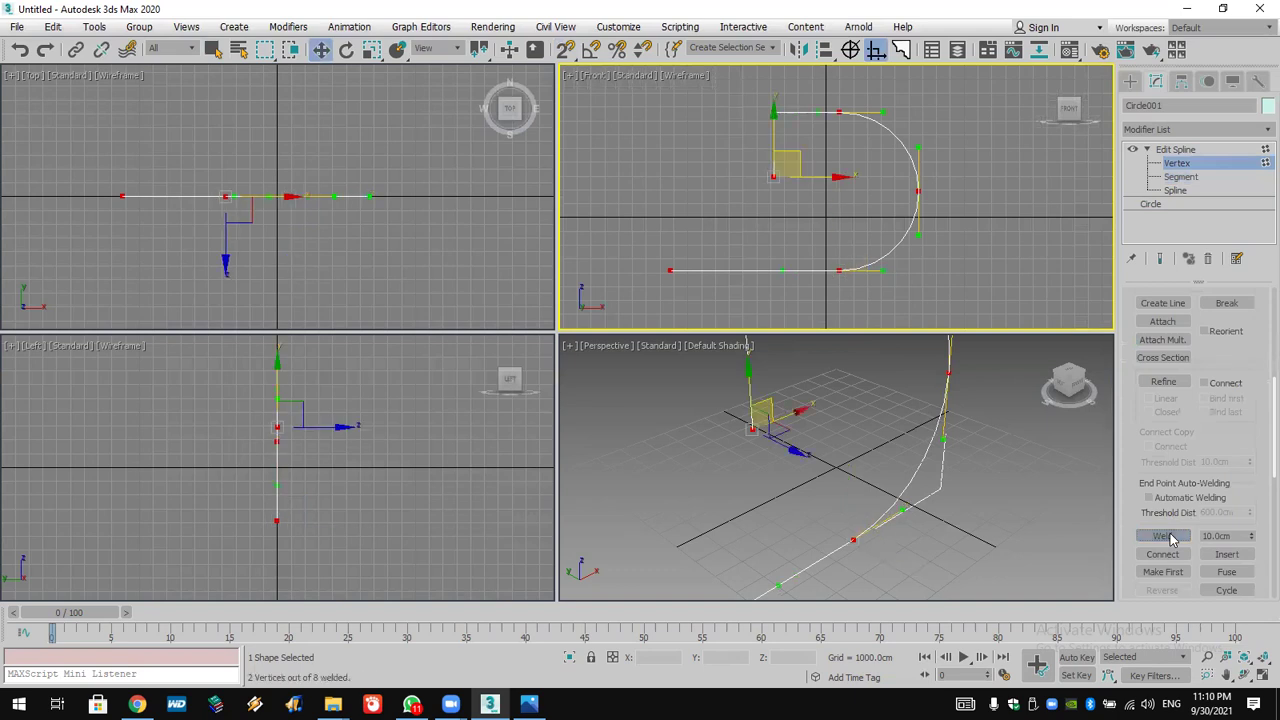
Outline the whole profile spline inward to give the sofa section a wall thickness.
{"action": "left_click", "coordinate": [1168, 190]}
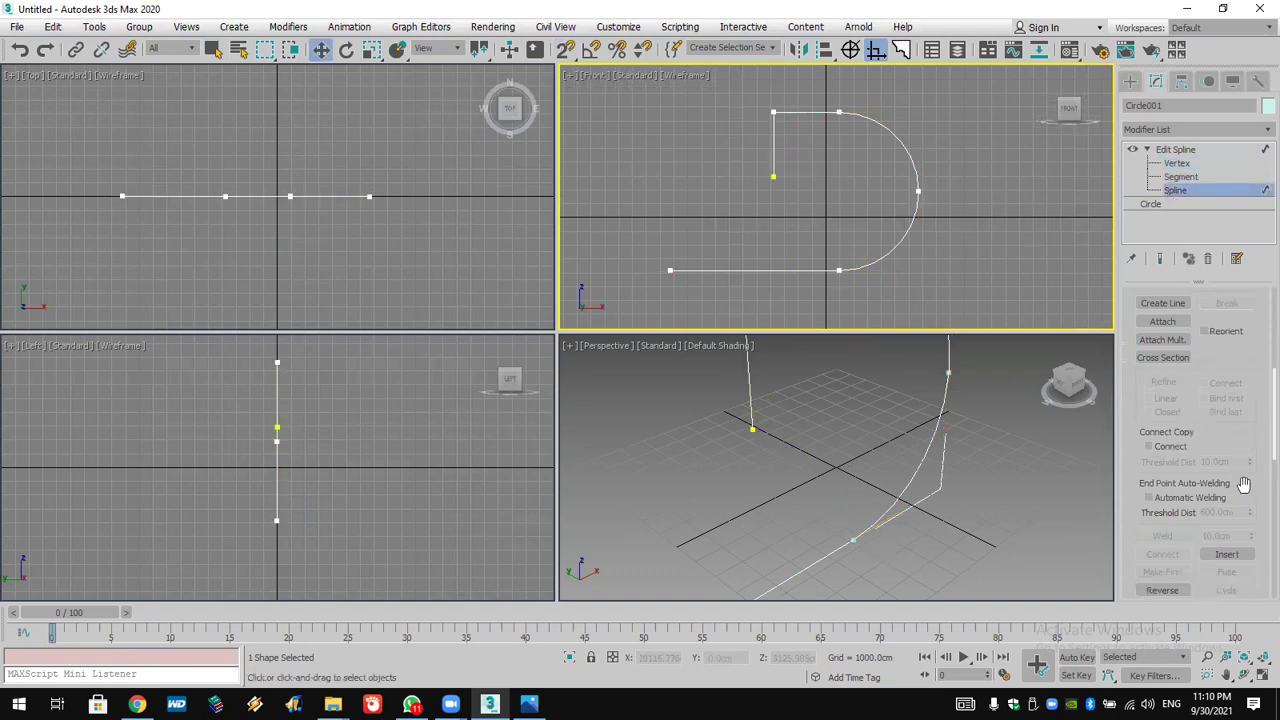
{"action": "scroll", "coordinate": [1243, 484], "scroll_direction": "down", "scroll_amount": 5}
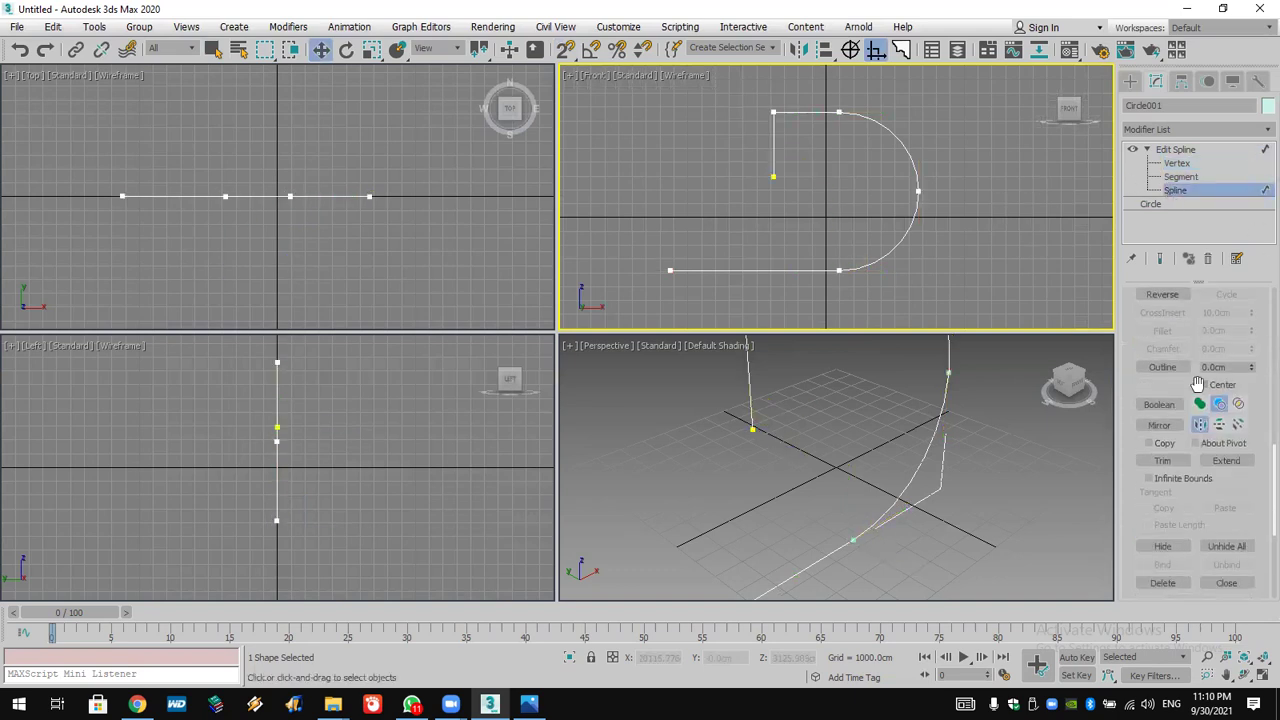
{"action": "left_click", "coordinate": [1172, 368]}
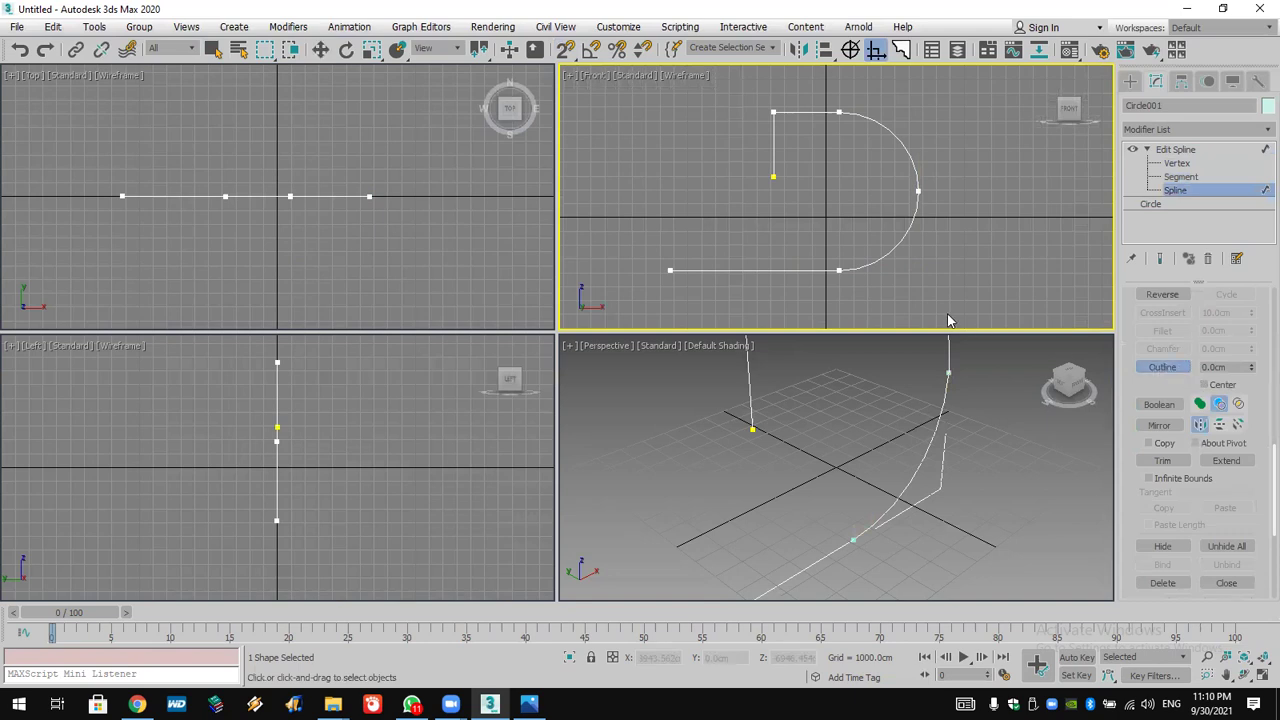
{"action": "left_click_drag", "start_coordinate": [845, 265], "coordinate": [851, 283]}
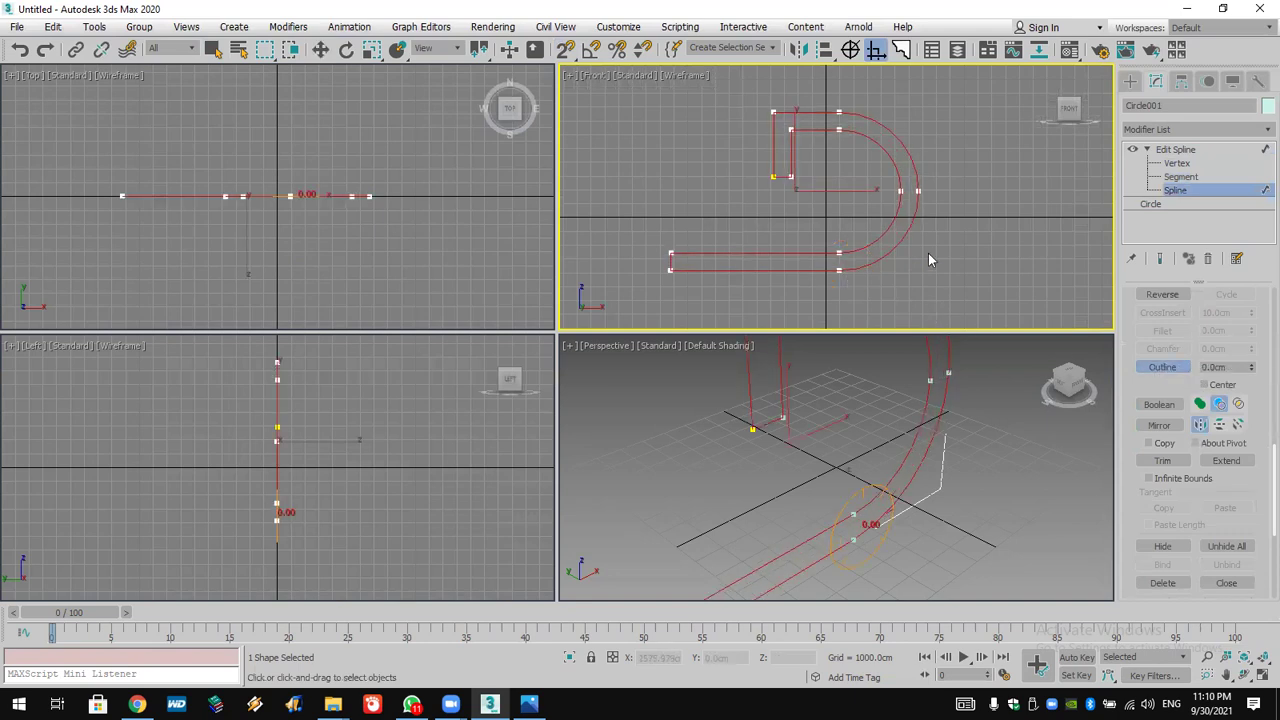
Apply an Extrude modifier to the outlined profile with an amount of 2000 cm, and turn off ortho snapping.
{"action": "left_click", "coordinate": [1186, 127]}
{"action": "scroll", "coordinate": [1186, 125], "scroll_direction": "down", "scroll_amount": 10}
{"action": "left_click", "coordinate": [1182, 212]}
{"action": "key", "text": "w"}
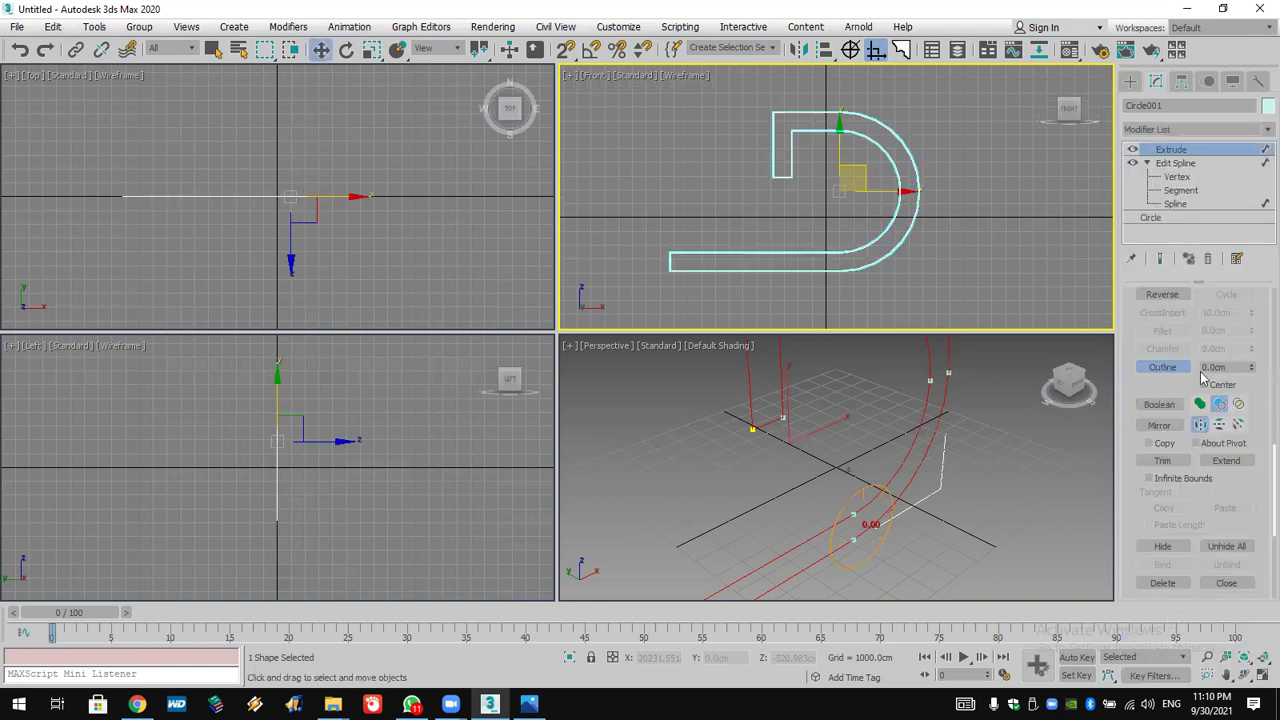
{"action": "left_click", "coordinate": [875, 50]}
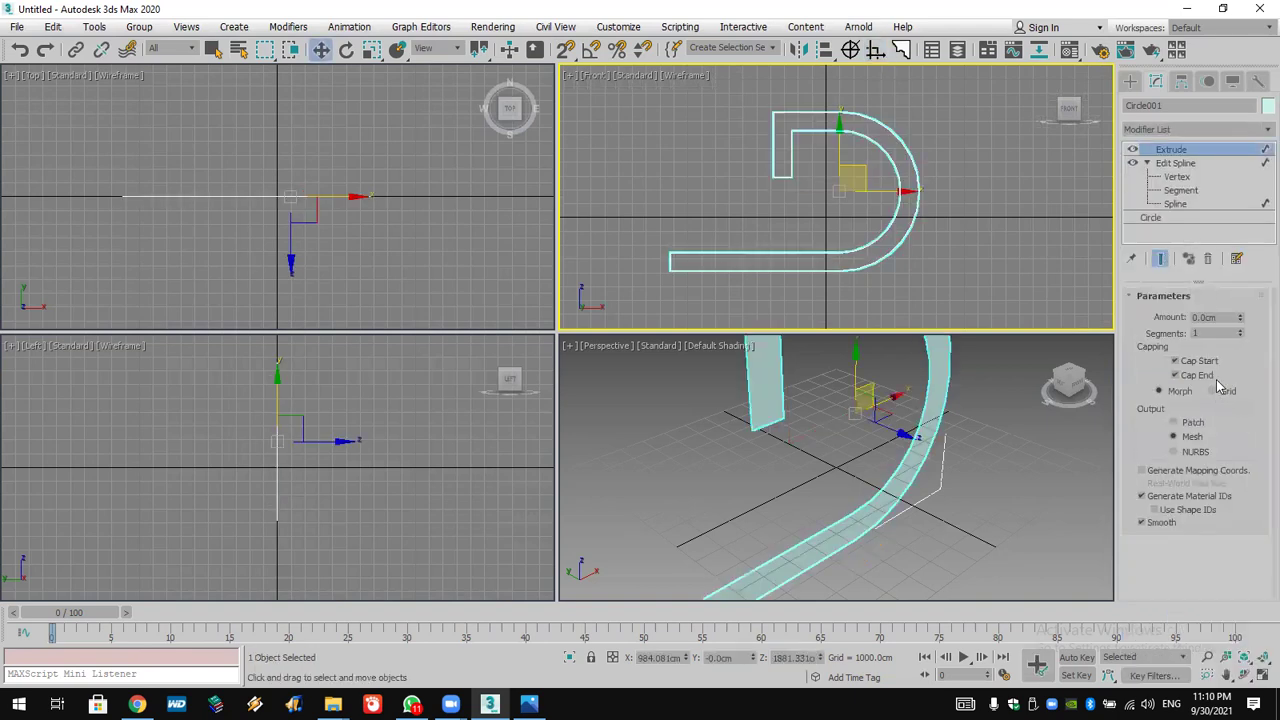
{"action": "double_click", "coordinate": [1221, 318]}
{"action": "type", "text": "2000"}
{"action": "key", "text": "Return"}
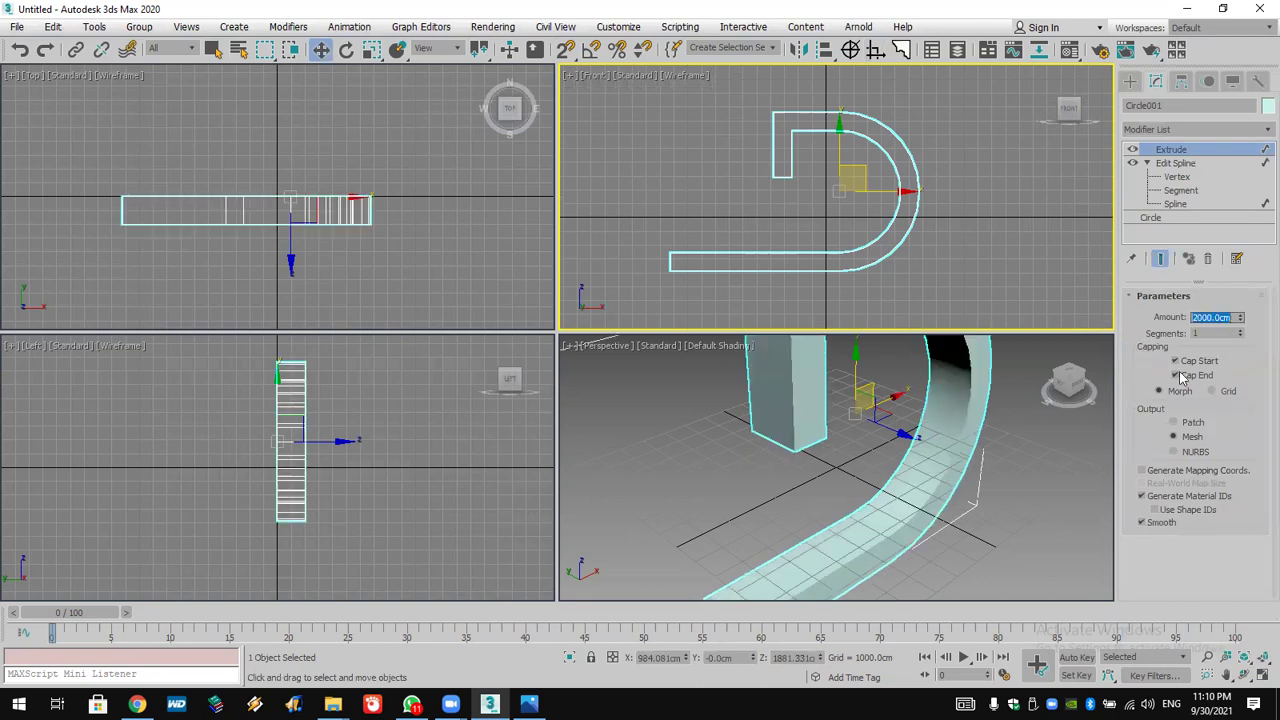
Increase the extrusion amount to about 105350 cm and raise its number of segments.
{"action": "scroll", "coordinate": [1100, 390], "scroll_direction": "down", "scroll_amount": 5}
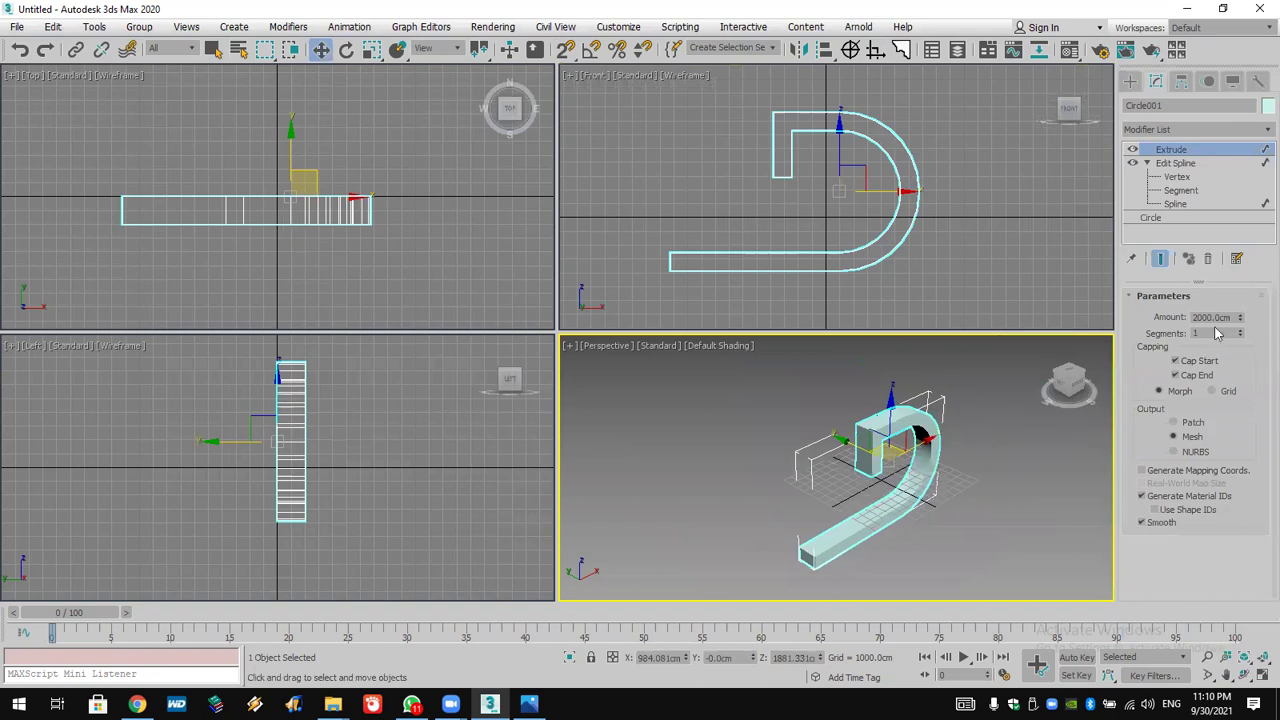
{"action": "left_click", "coordinate": [1241, 314]}
{"action": "left_click_drag", "start_coordinate": [1245, 322], "coordinate": [1147, 343]}
{"action": "scroll", "coordinate": [808, 400], "scroll_direction": "down", "scroll_amount": 10}
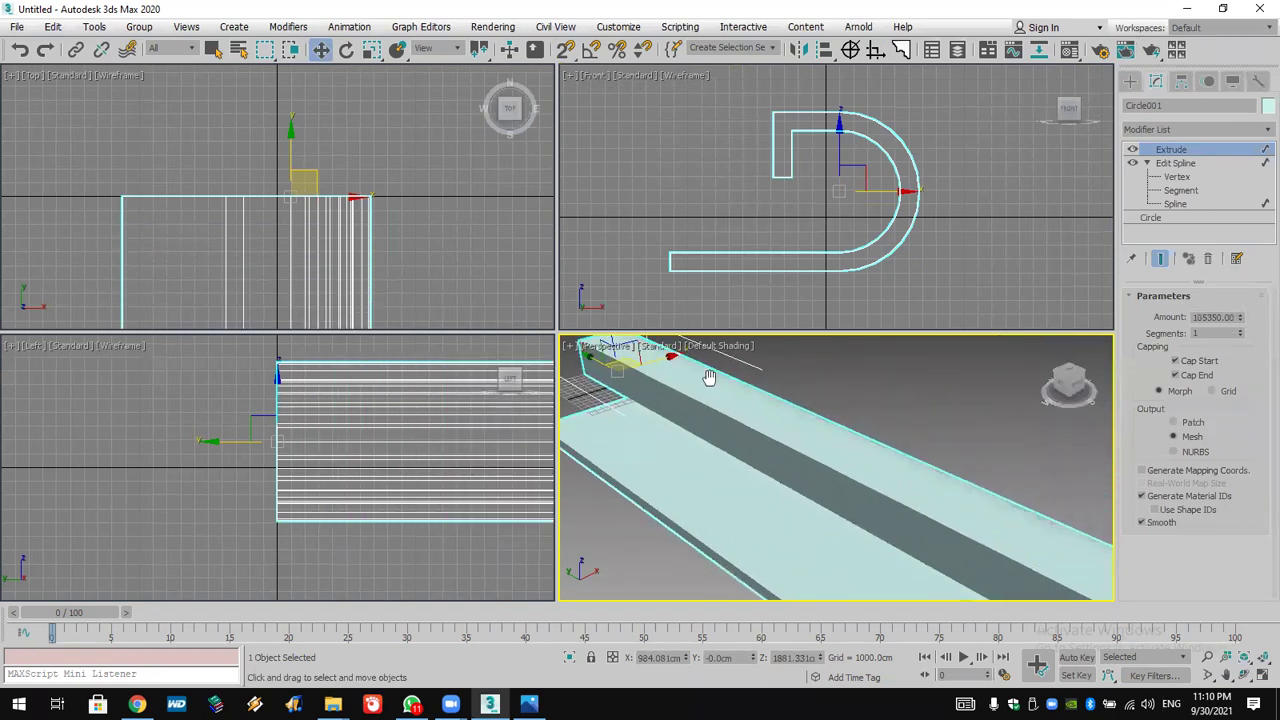
{"action": "scroll", "coordinate": [808, 400], "scroll_direction": "up", "scroll_amount": 5}
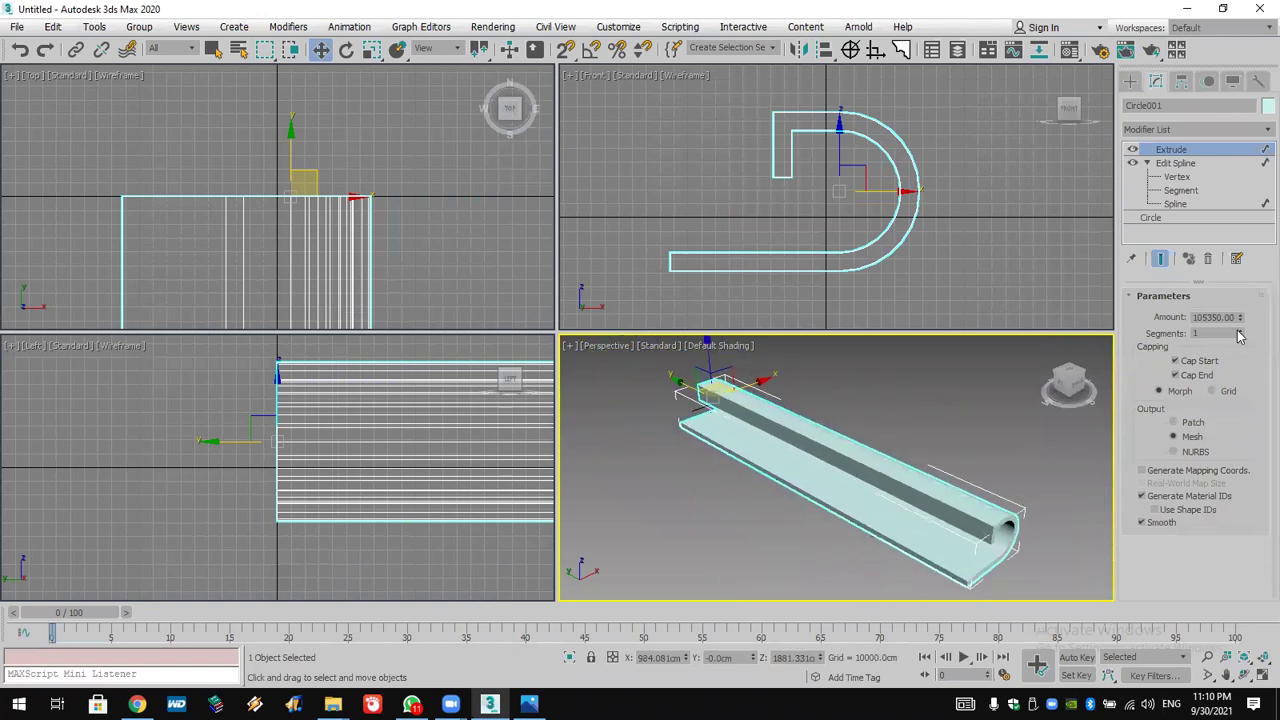
{"action": "left_click_drag", "start_coordinate": [1240, 333], "coordinate": [1200, 131]}
Apply a Bend modifier to the extruded sofa and set its angle to -90 about the Z axis.
{"action": "left_click", "coordinate": [1200, 131]}
{"action": "scroll", "coordinate": [1195, 150], "scroll_direction": "down", "scroll_amount": 8}
{"action": "left_click", "coordinate": [1189, 148]}
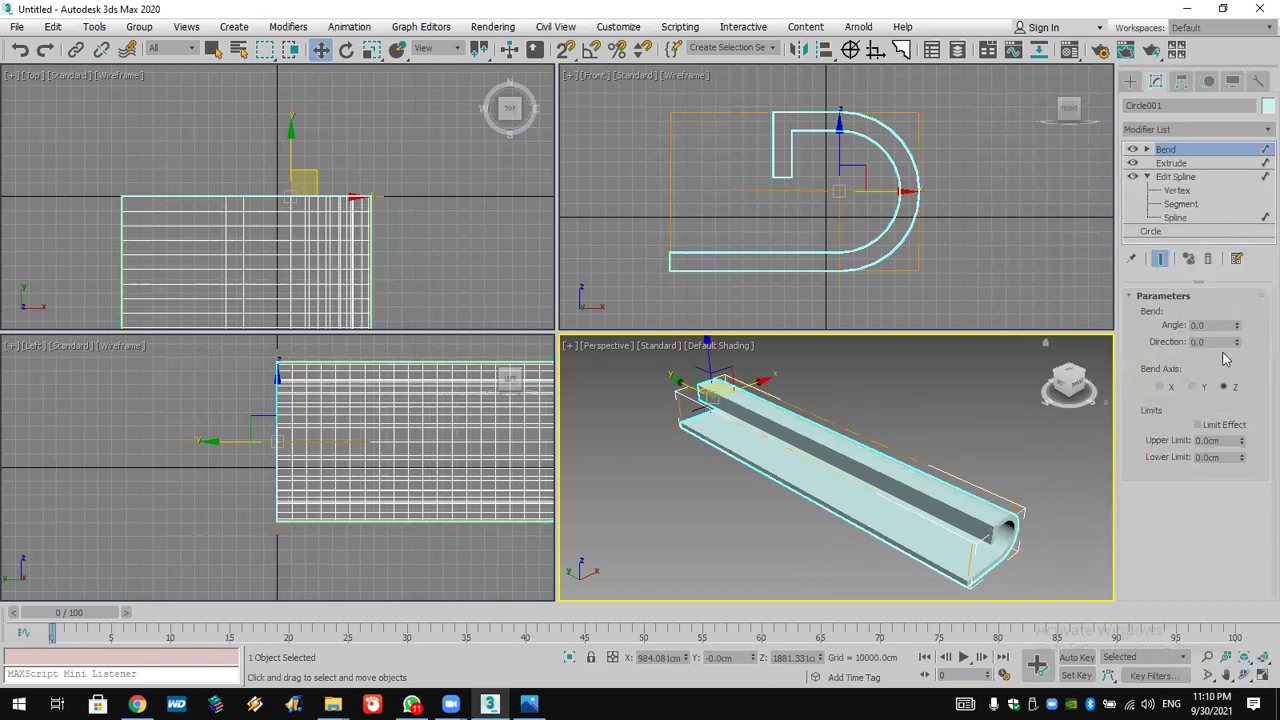
{"action": "left_click", "coordinate": [1220, 325]}
{"action": "type", "text": "-90"}
{"action": "key", "text": "Return"}
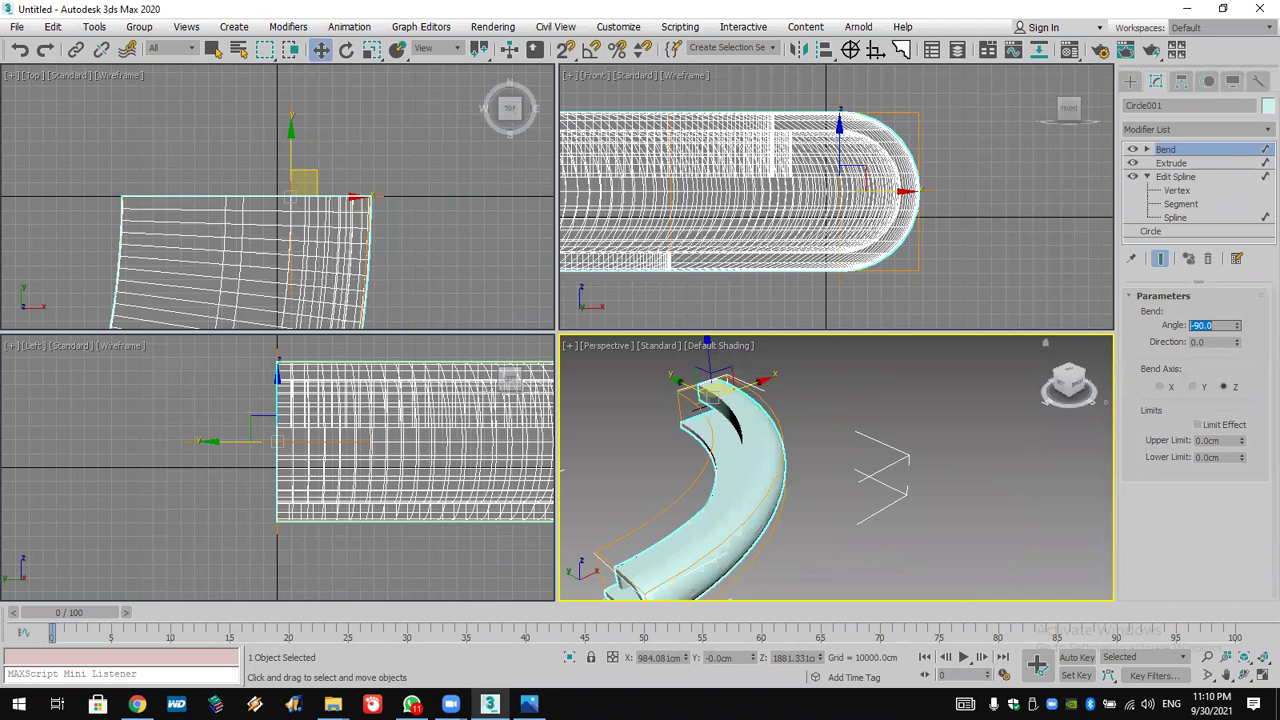
Enable Limit Effect on the bend and set its upper limit to 50000 cm, viewing the curved sofa from its open side.
{"action": "left_click", "coordinate": [1227, 441]}
{"action": "type", "text": "5000"}
{"action": "key", "text": "Return"}
{"action": "left_click", "coordinate": [1229, 427]}
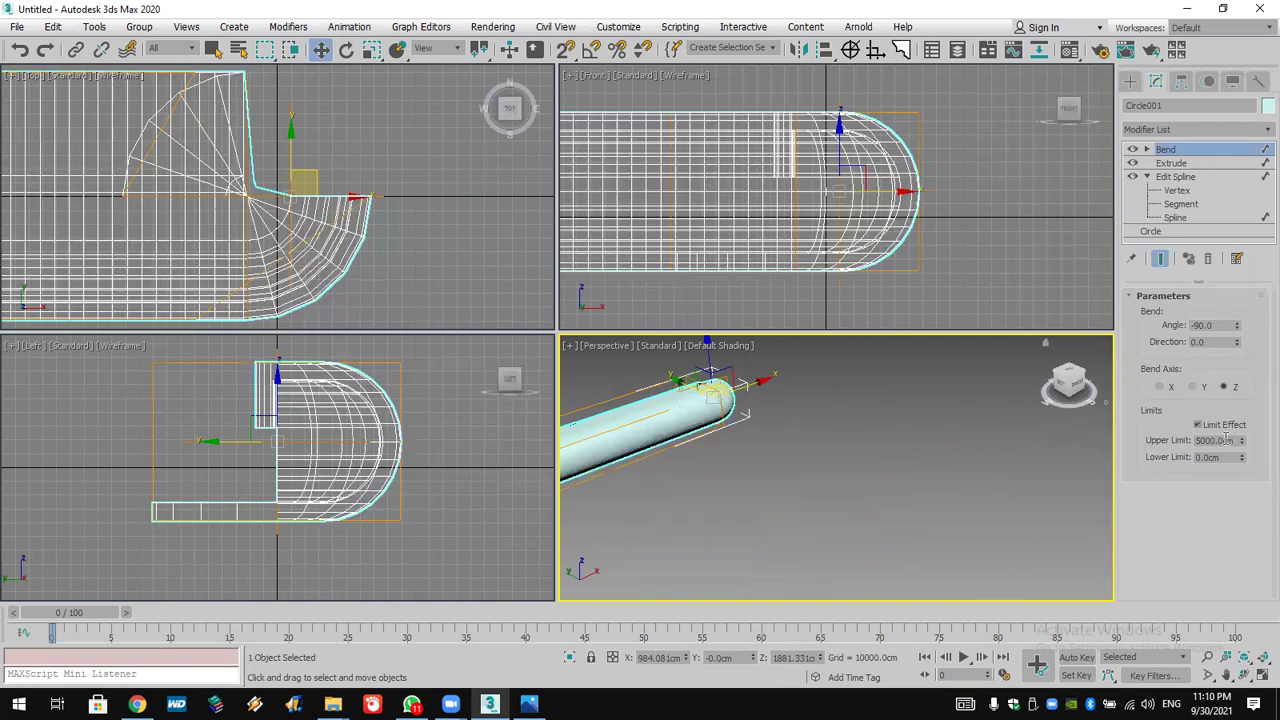
{"action": "double_click", "coordinate": [1227, 440]}
{"action": "type", "text": "5"}
{"action": "key", "text": "Return"}
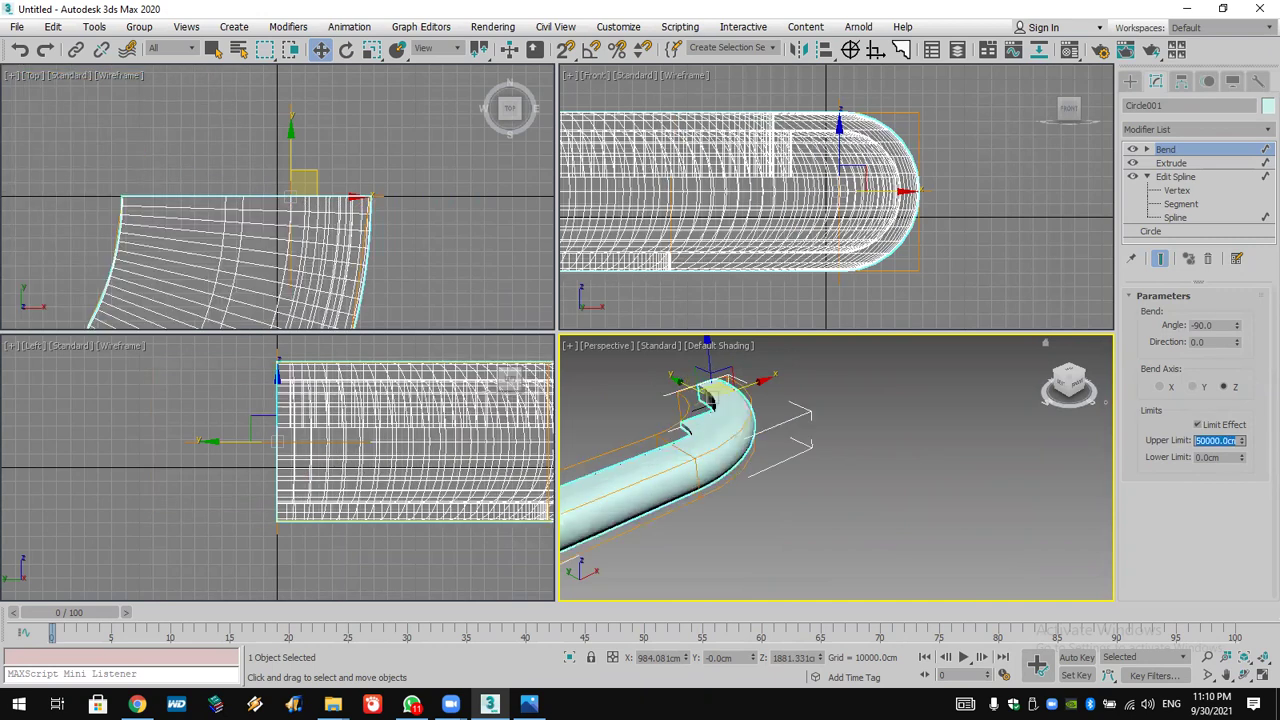
{"action": "left_click", "coordinate": [1247, 672]}
{"action": "left_click_drag", "start_coordinate": [930, 450], "coordinate": [978, 421]}
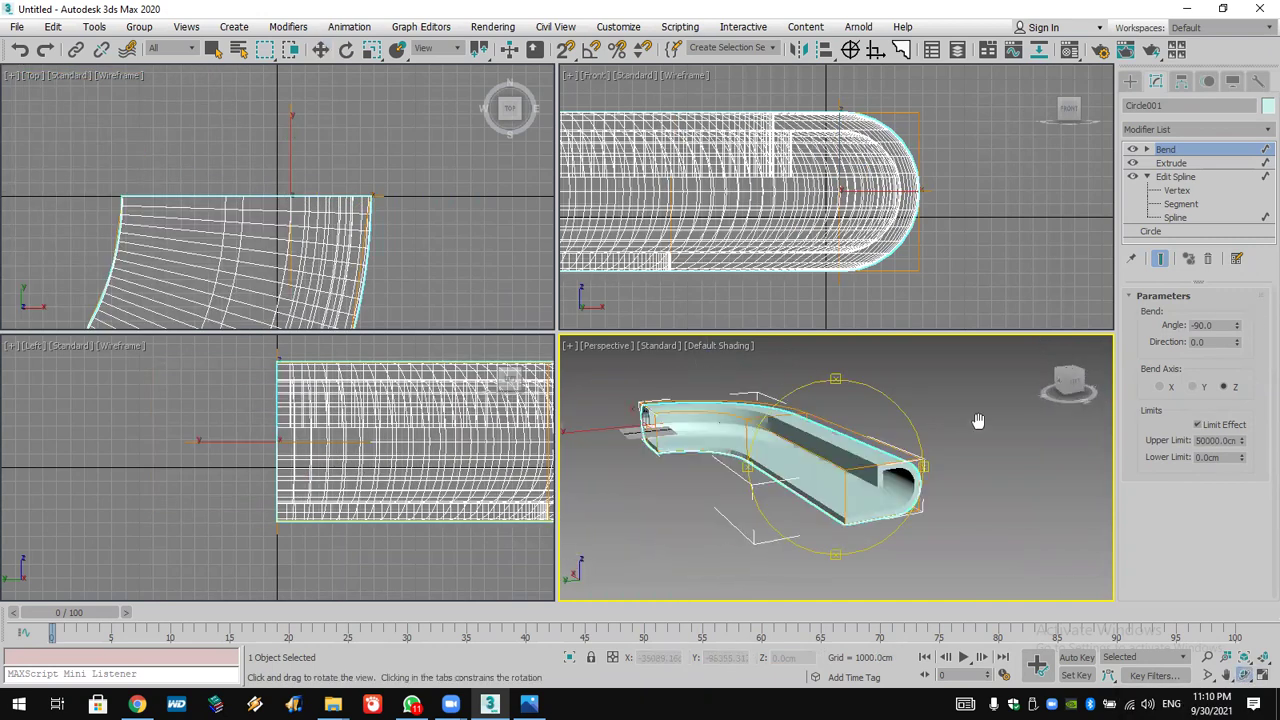
{"action": "left_click_drag", "start_coordinate": [890, 424], "coordinate": [922, 430]}
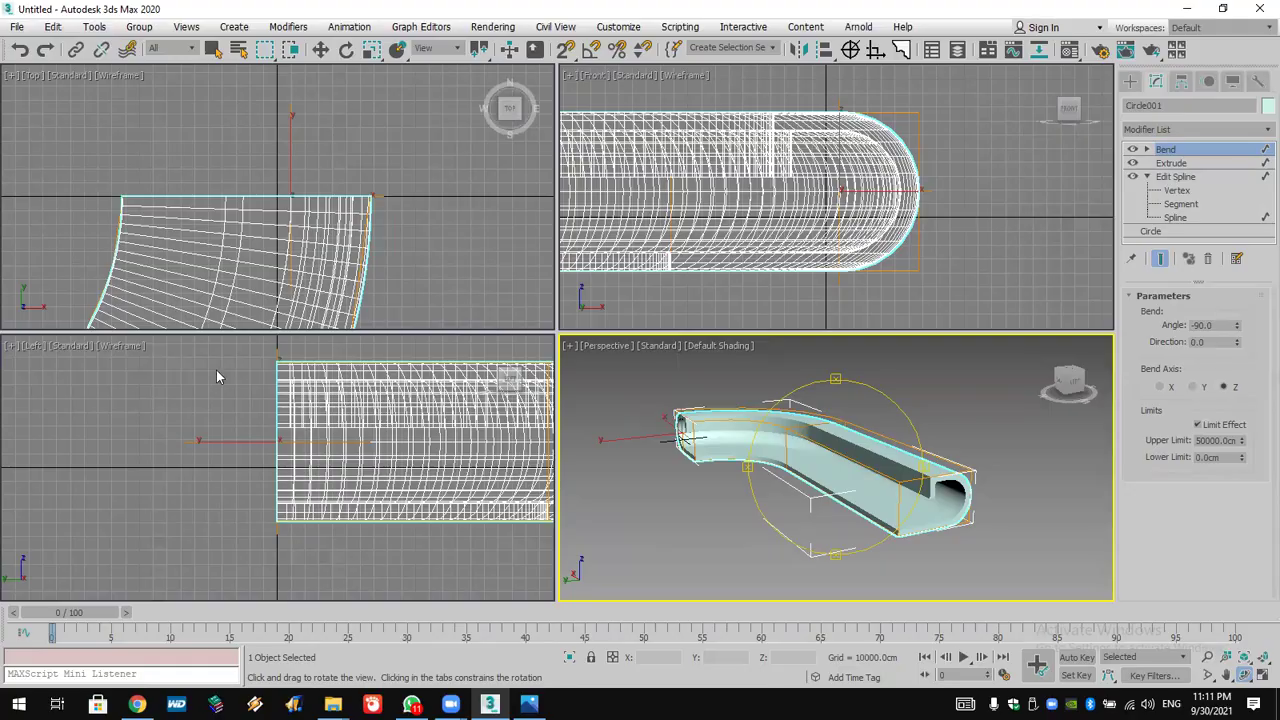
Check the curved bookshelf and window in the Photos reference image, and reset 3ds Max to an empty scene.
{"action": "key", "text": "alt+Tab"}
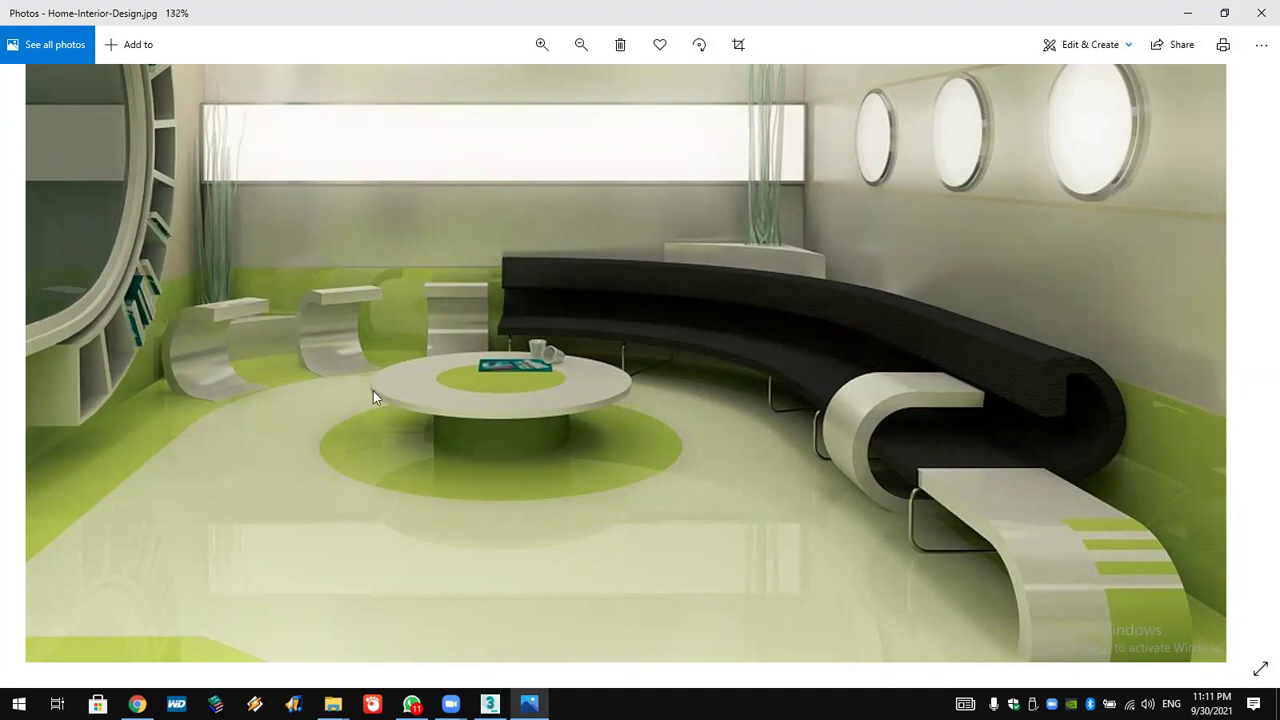
{"action": "scroll", "coordinate": [373, 391], "scroll_direction": "down", "scroll_amount": 1}
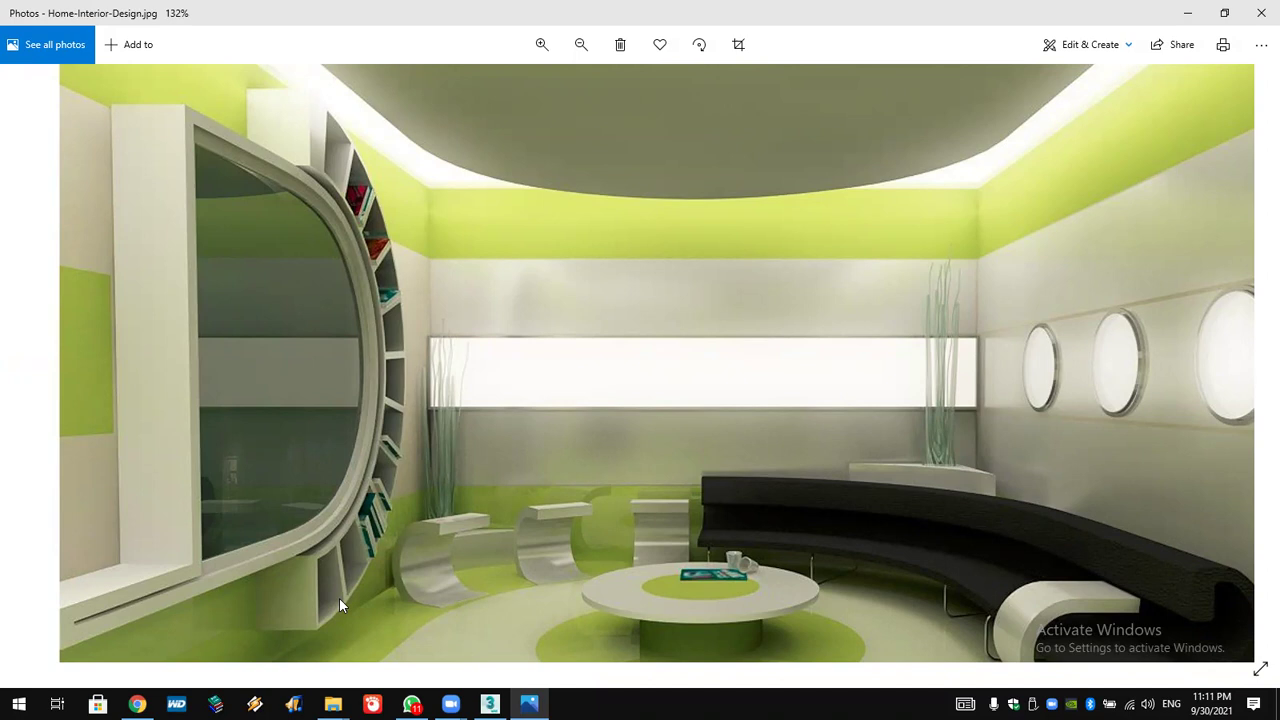
{"action": "left_click", "coordinate": [1184, 13]}
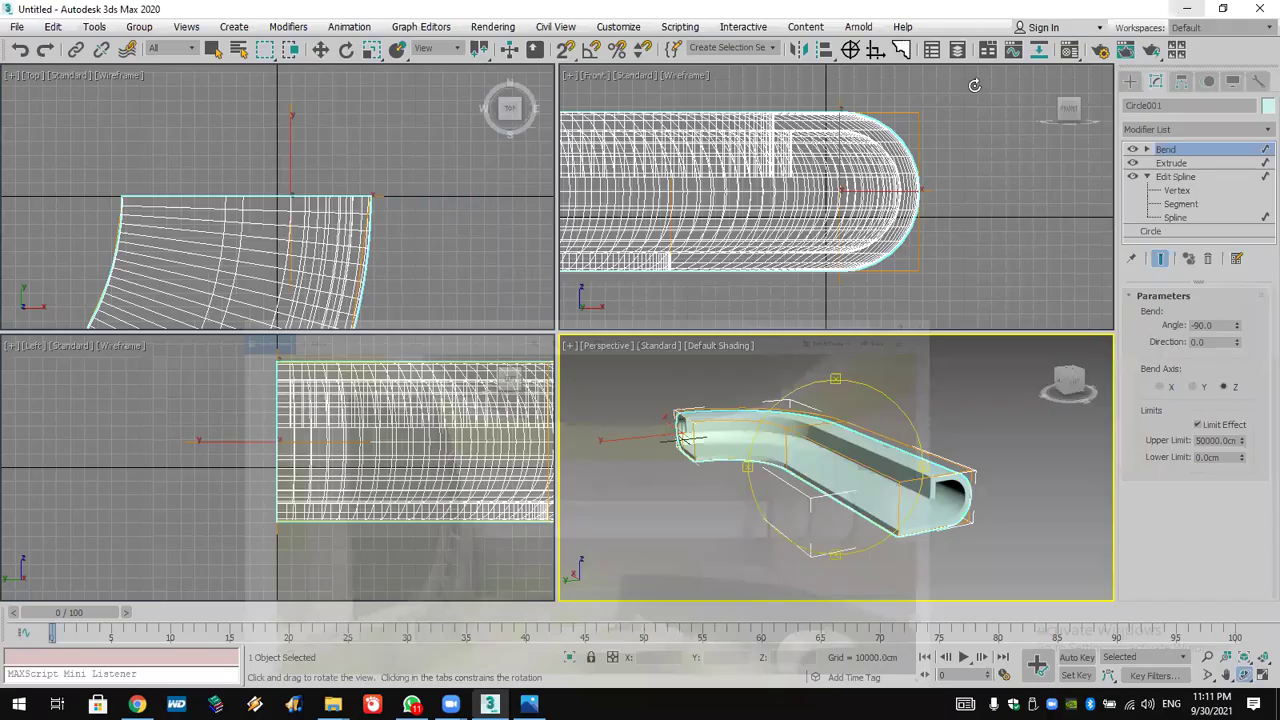
{"action": "left_click", "coordinate": [17, 26]}
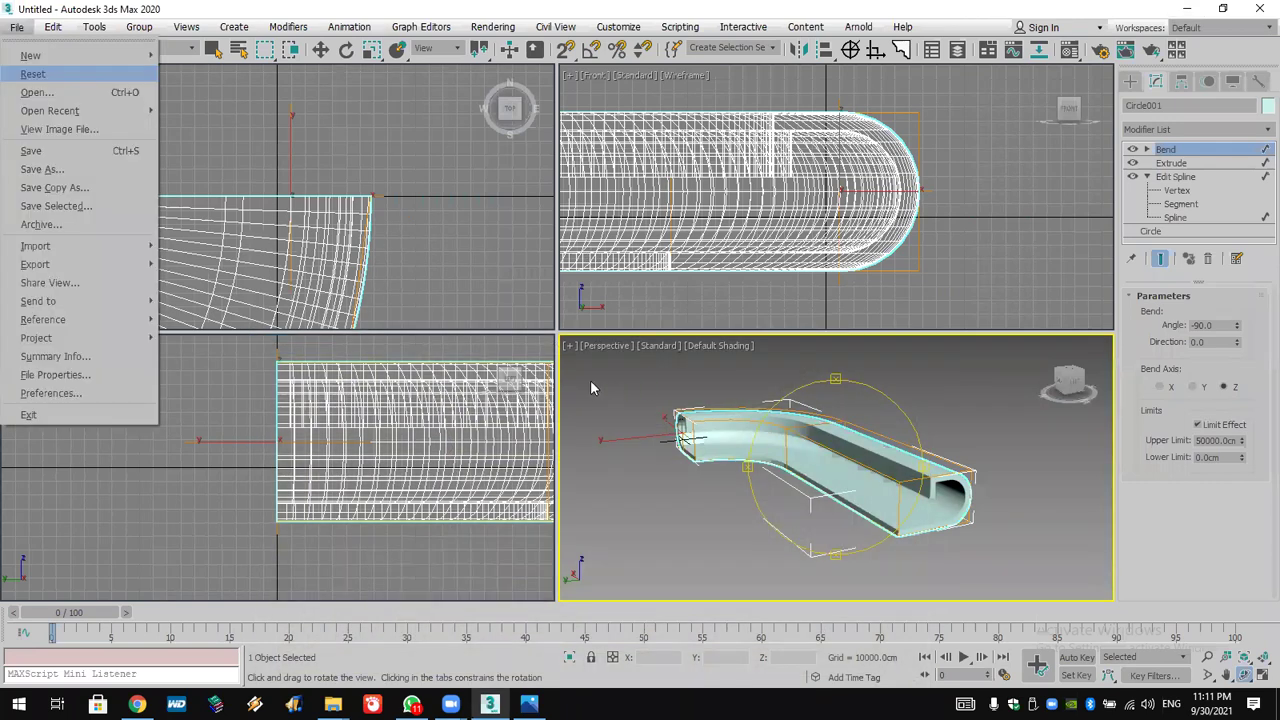
{"action": "key", "text": "Return"}
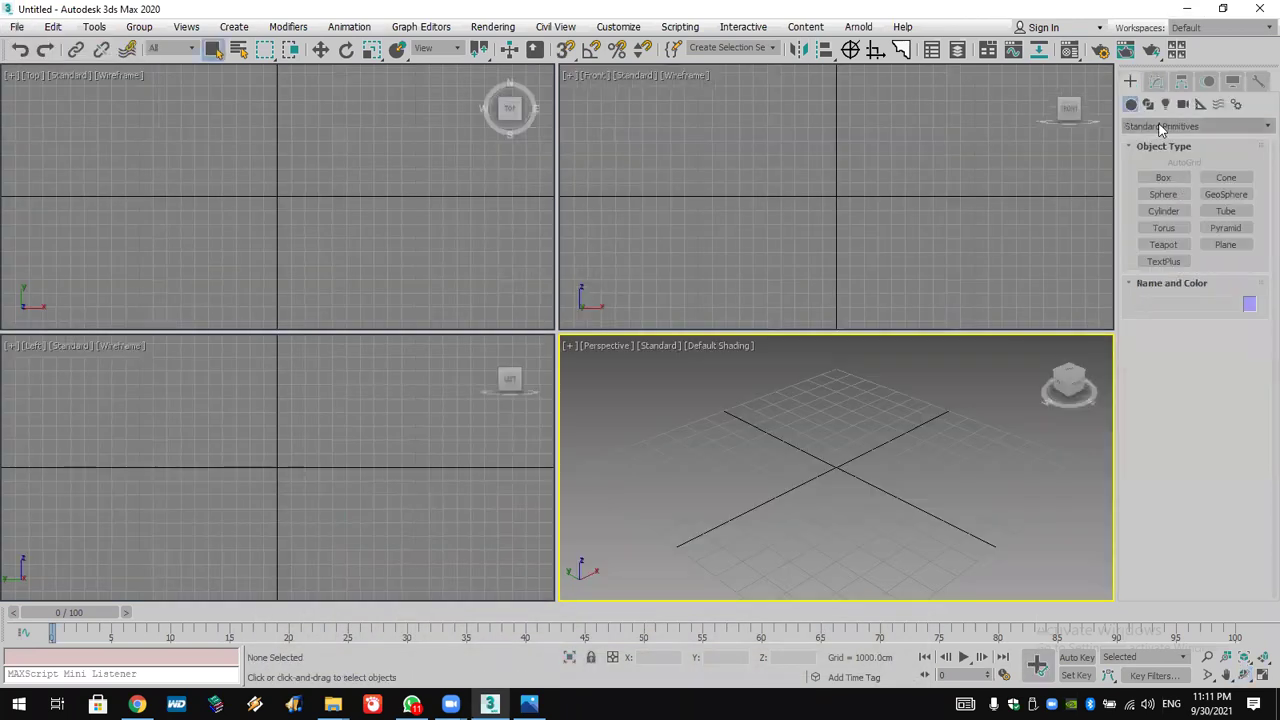
Draw a large circle spline centred on the origin in the Front view.
{"action": "left_click", "coordinate": [1148, 104]}
{"action": "left_click", "coordinate": [1163, 207]}
{"action": "left_click_drag", "start_coordinate": [838, 196], "coordinate": [868, 297]}
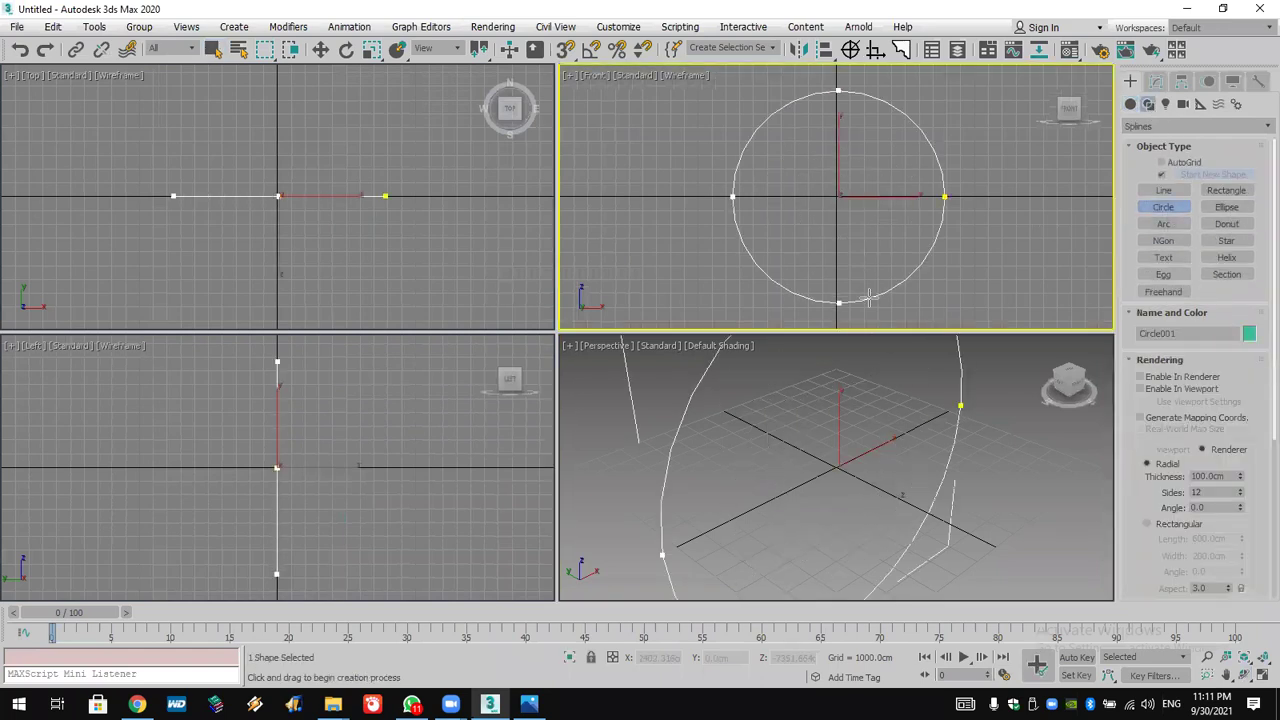
Undo the circle and examine the villa exterior image L_Large_B17_1(2).jpg in Photos, enlarged.
{"action": "key", "text": "ctrl+z"}
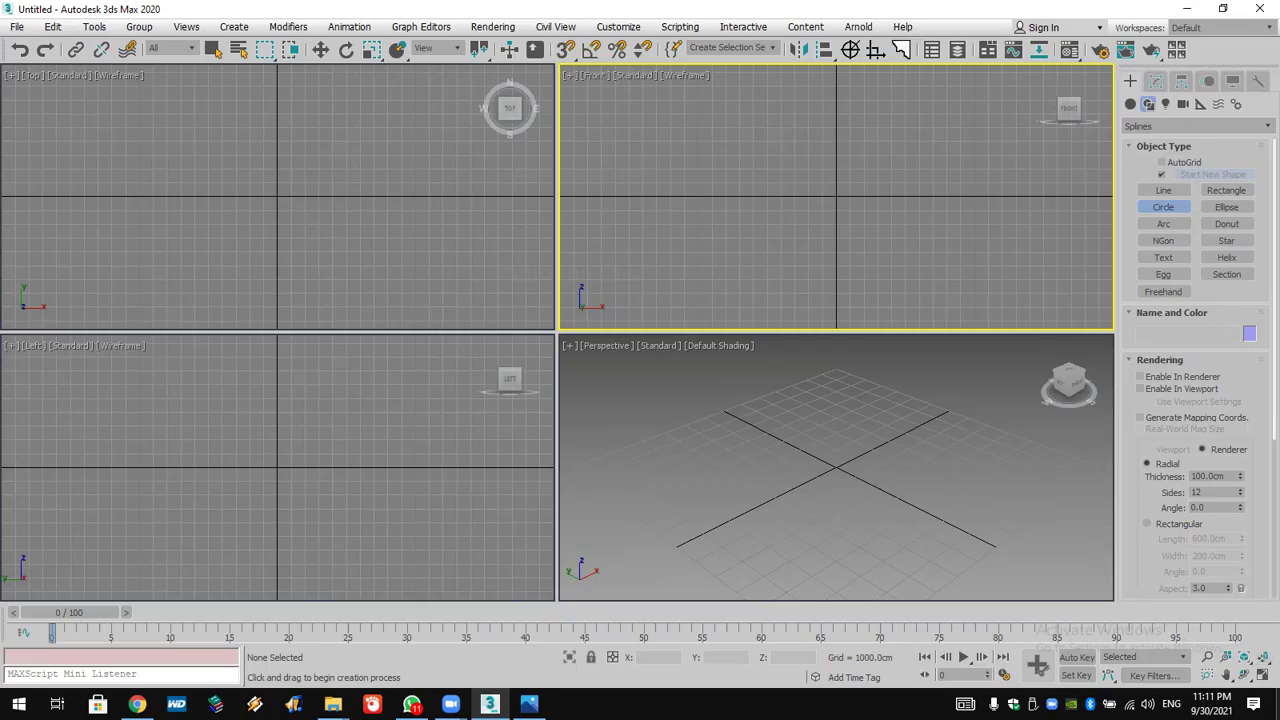
{"action": "key", "text": "super+d"}
{"action": "double_click", "coordinate": [878, 356]}
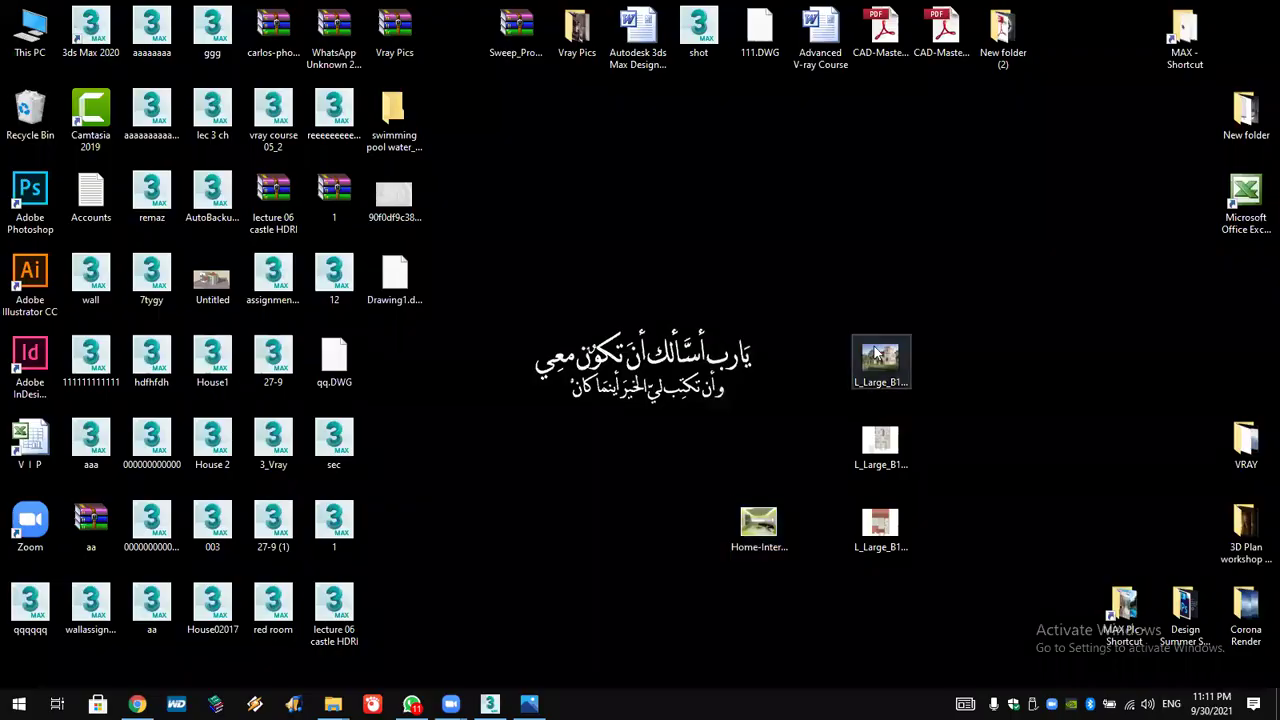
{"action": "scroll", "coordinate": [874, 346], "scroll_direction": "up", "scroll_amount": 2}
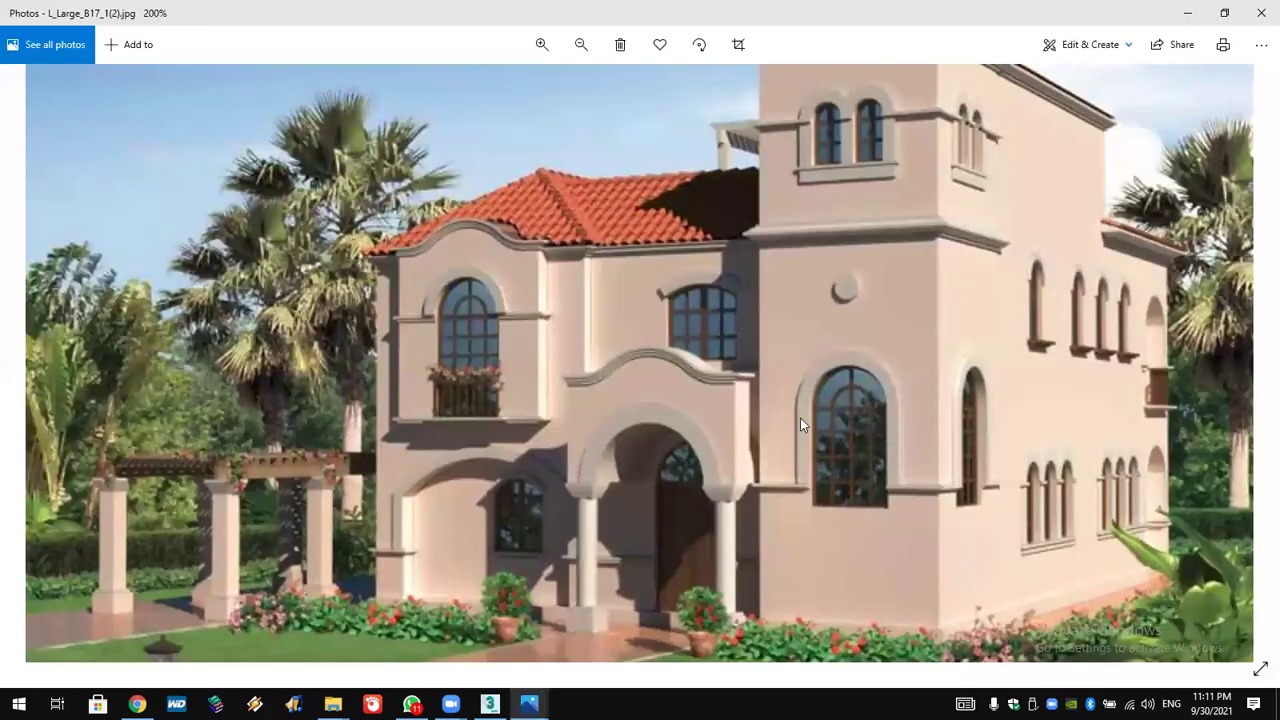
{"action": "scroll", "coordinate": [660, 207], "scroll_direction": "down", "scroll_amount": 3}
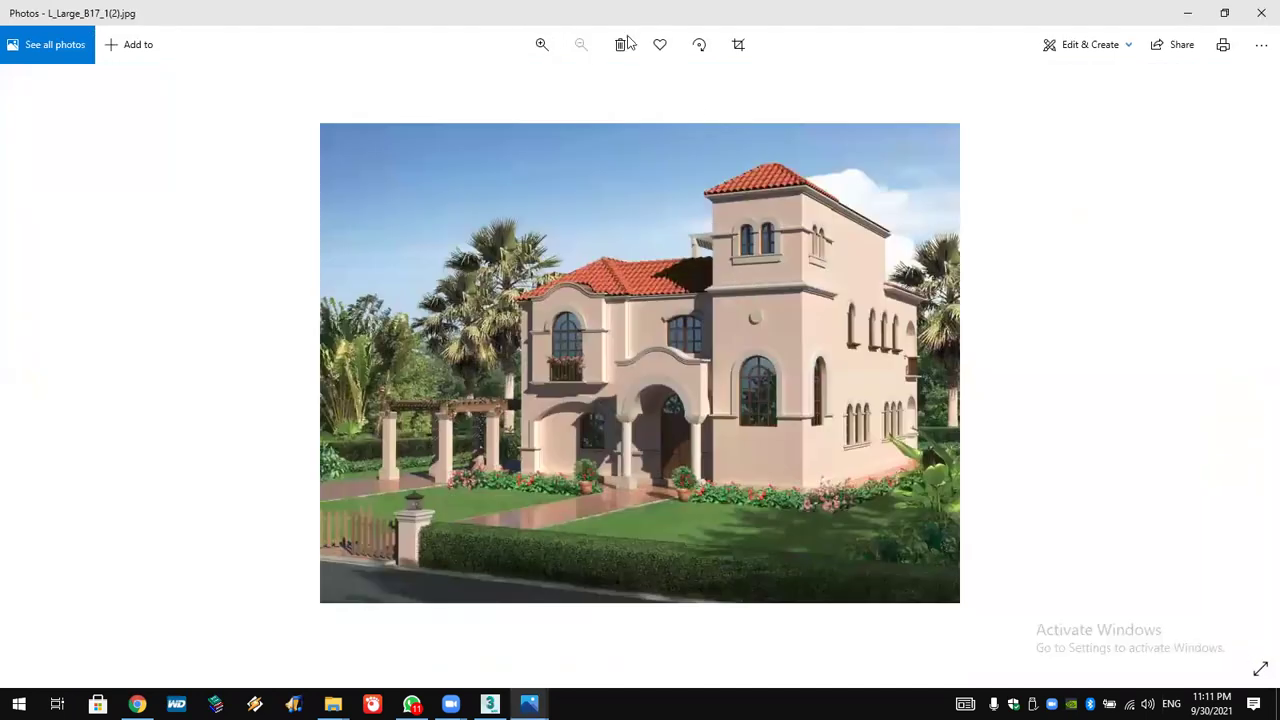
{"action": "left_click", "coordinate": [541, 44]}
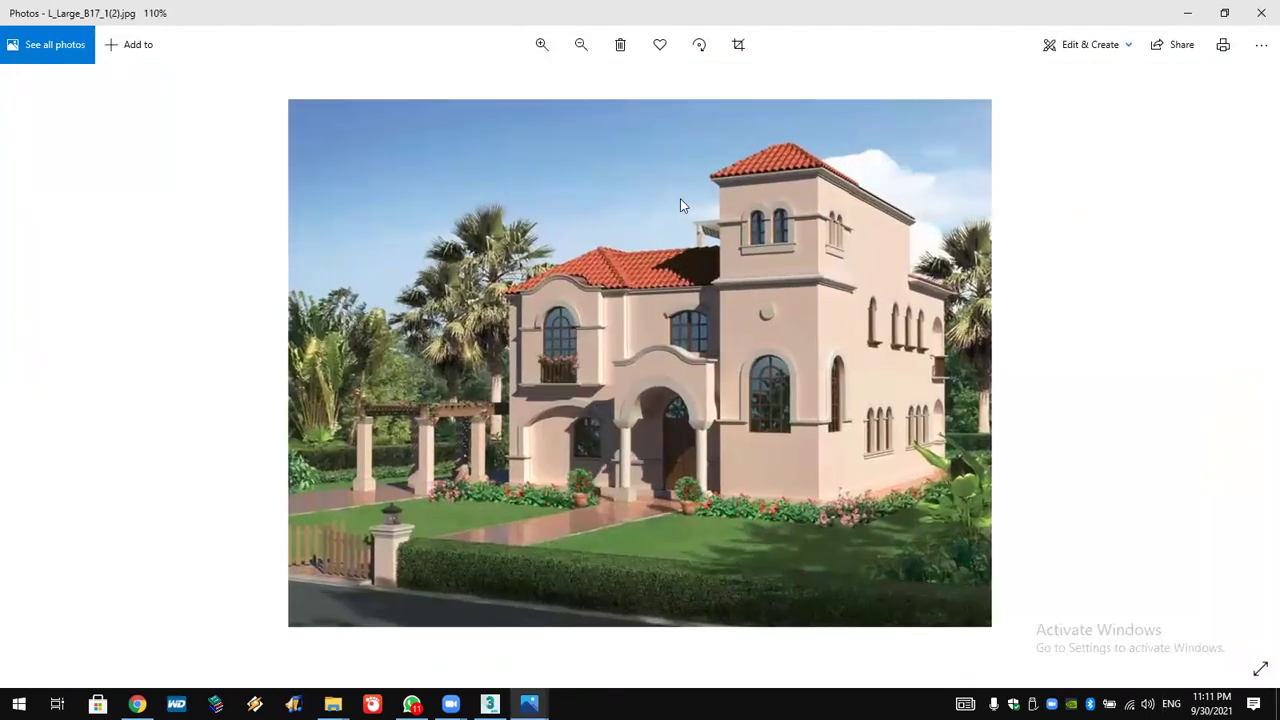
{"action": "left_click", "coordinate": [541, 44]}
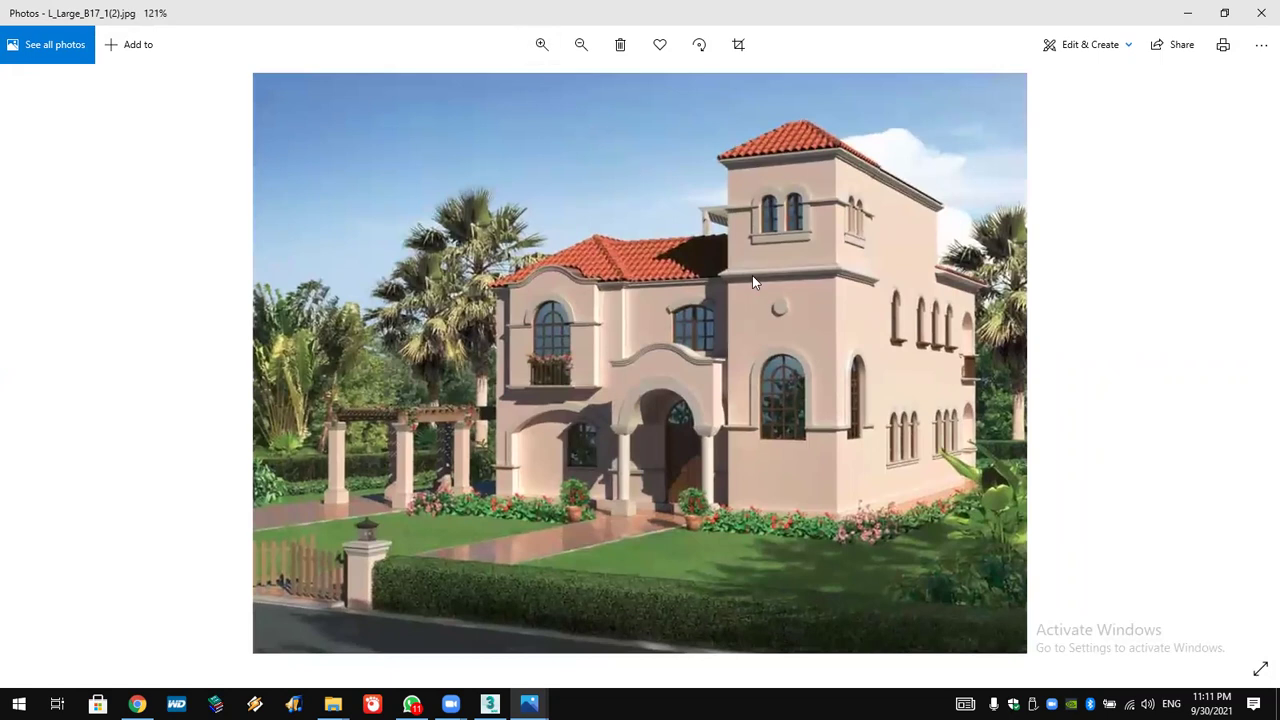
{"action": "left_click", "coordinate": [541, 44]}
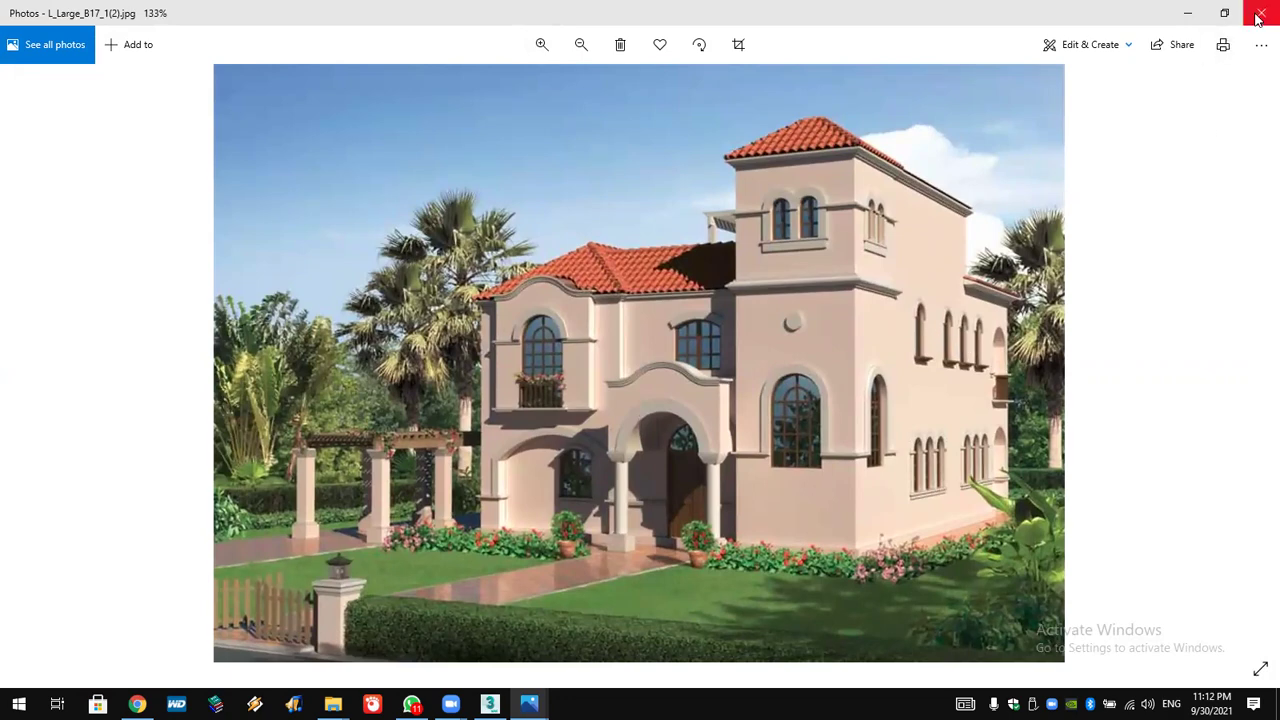
Look over the floor plan images L_Large_B17_3(1).jpg and L_Large_B17_4(1).jpg in Photos, and return to 3ds Max.
{"action": "key", "text": "super+d"}
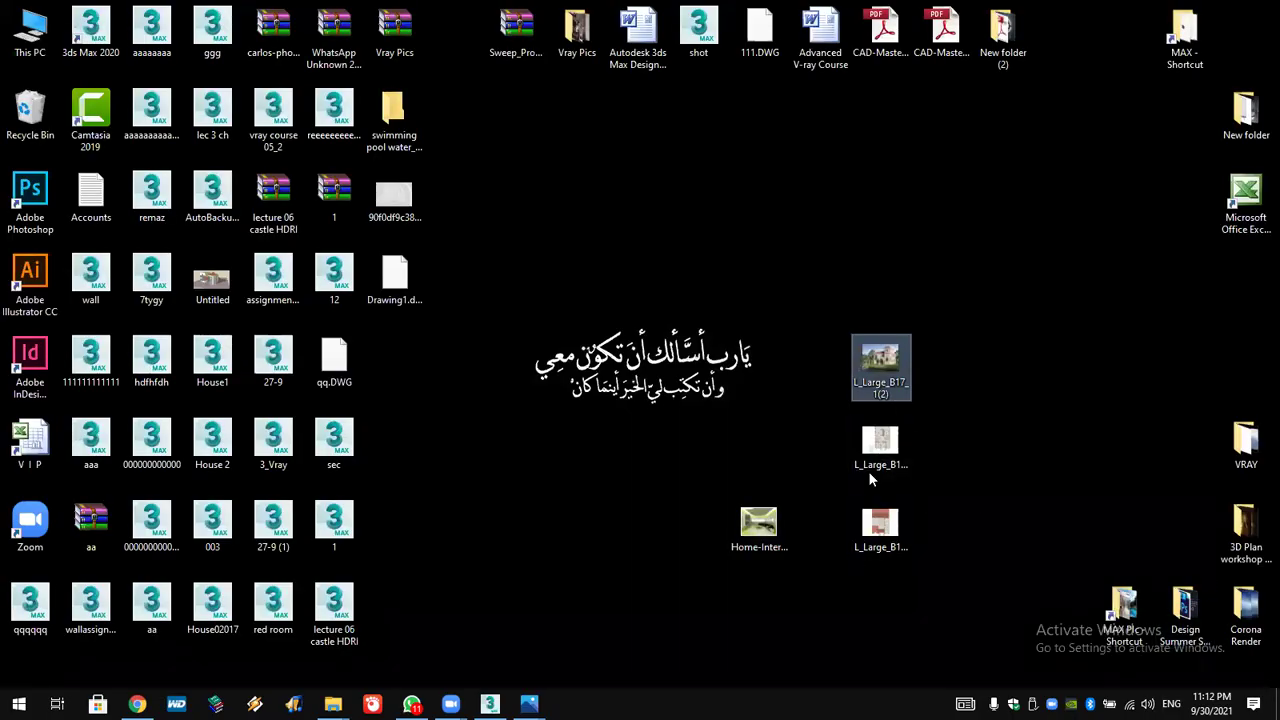
{"action": "double_click", "coordinate": [888, 455]}
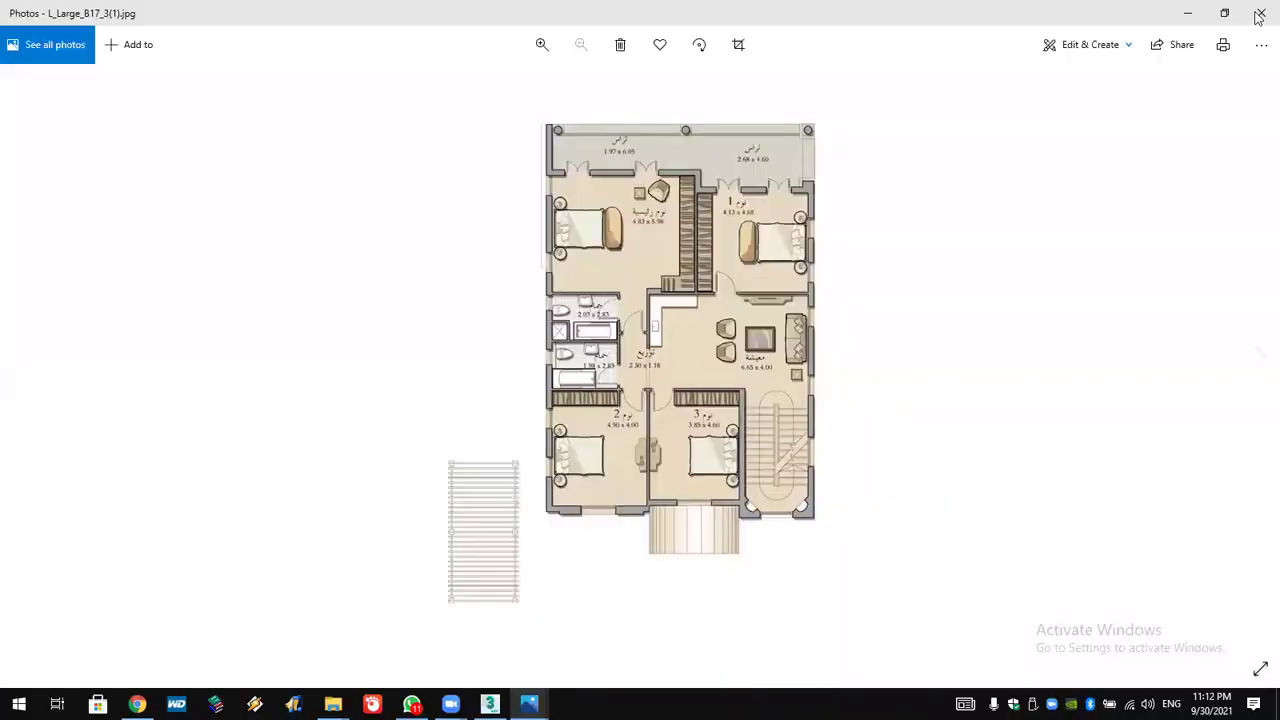
{"action": "left_click", "coordinate": [1259, 14]}
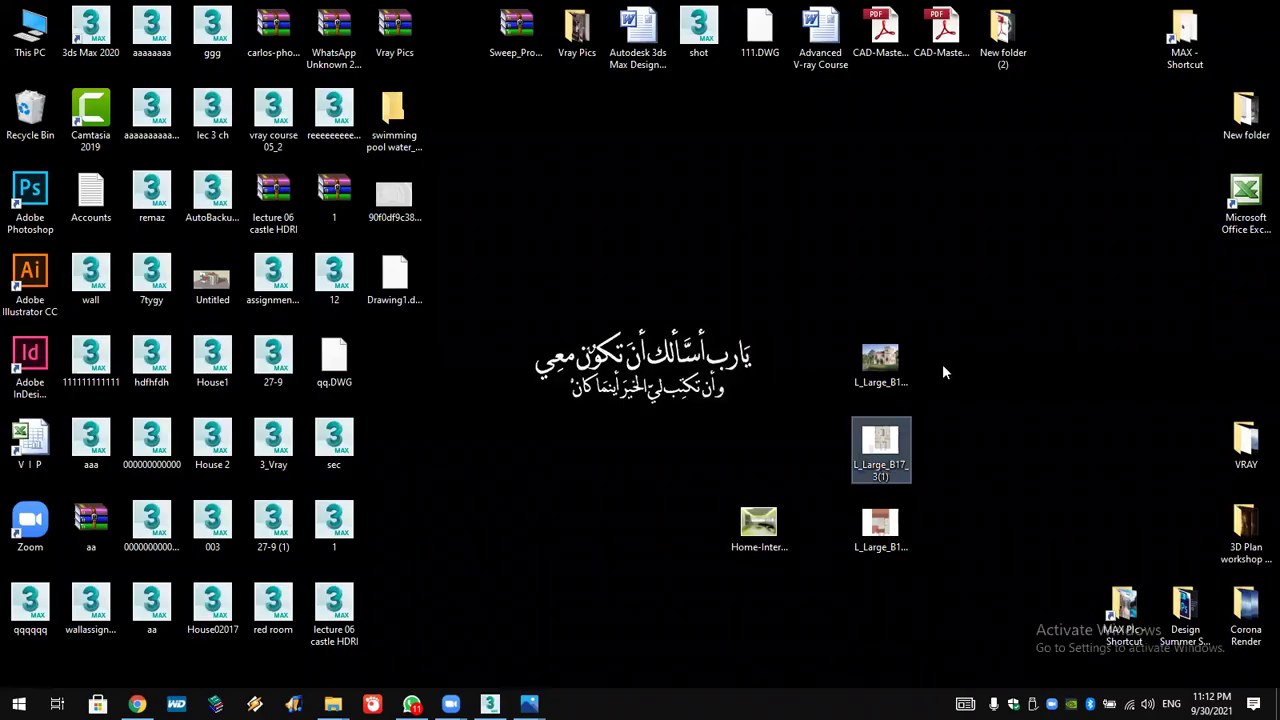
{"action": "left_click", "coordinate": [892, 520]}
{"action": "double_click", "coordinate": [891, 519]}
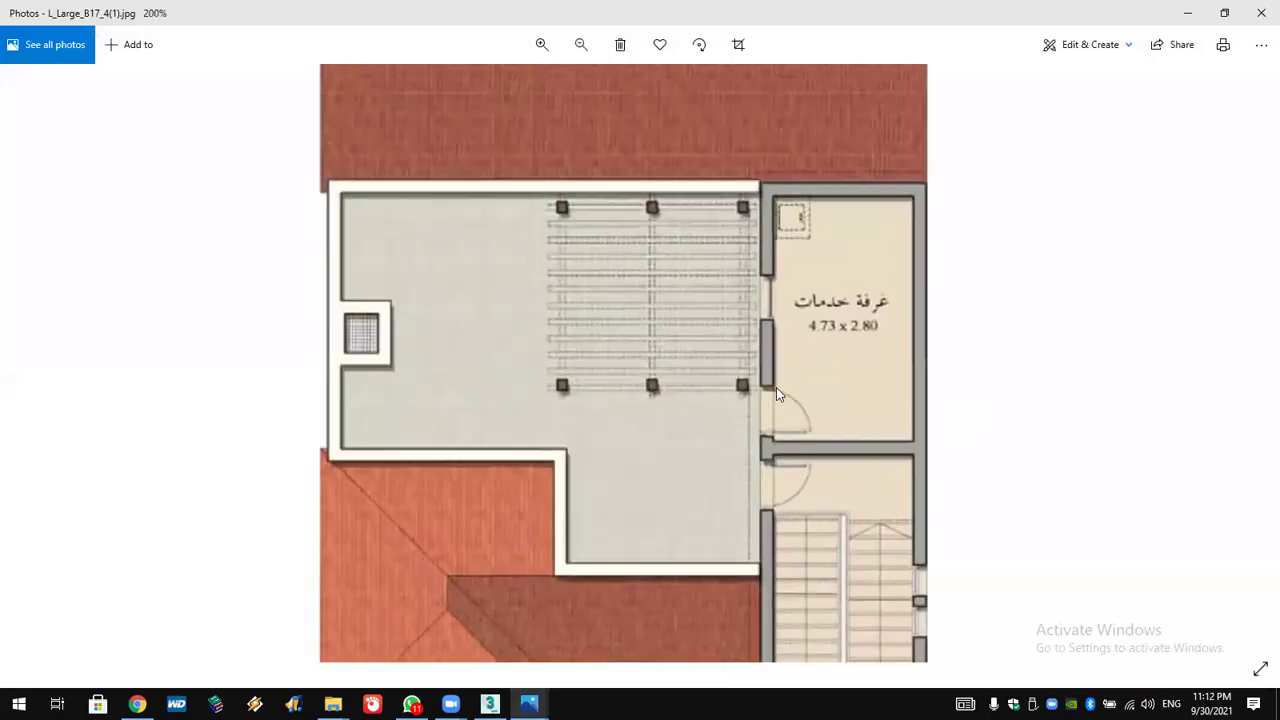
{"action": "left_click", "coordinate": [1261, 13]}
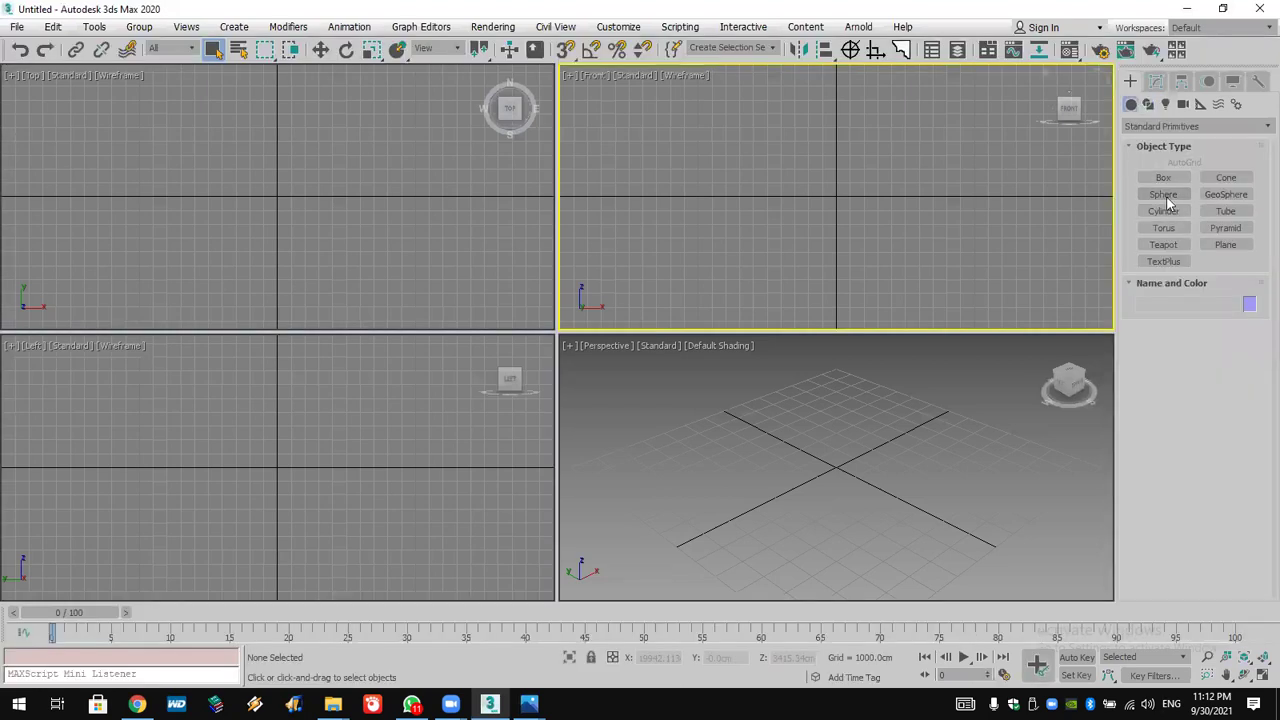
Draw a large donut spline in the Front view, centred on the vertical axis slightly above the origin.
{"action": "left_click", "coordinate": [1148, 104]}
{"action": "left_click", "coordinate": [1226, 223]}
{"action": "left_click_drag", "start_coordinate": [832, 170], "coordinate": [834, 295]}
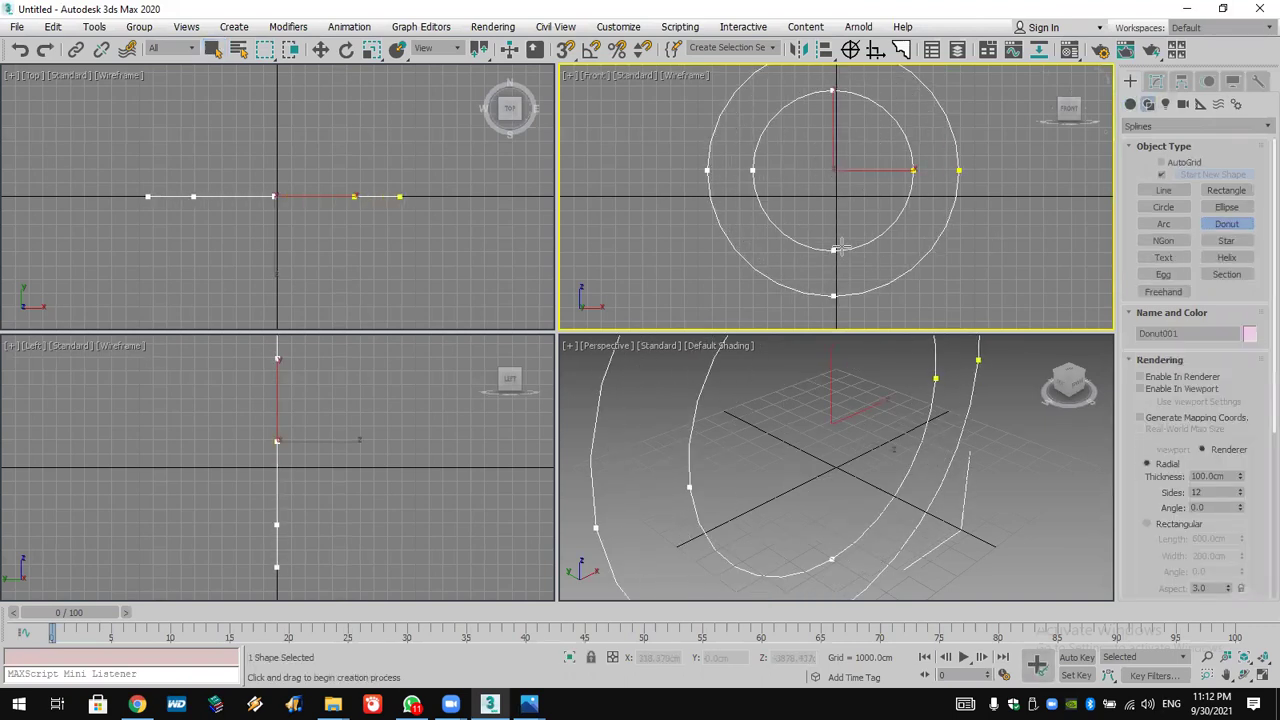
{"action": "left_click", "coordinate": [839, 247]}
{"action": "scroll", "coordinate": [900, 510], "scroll_direction": "down", "scroll_amount": 5}
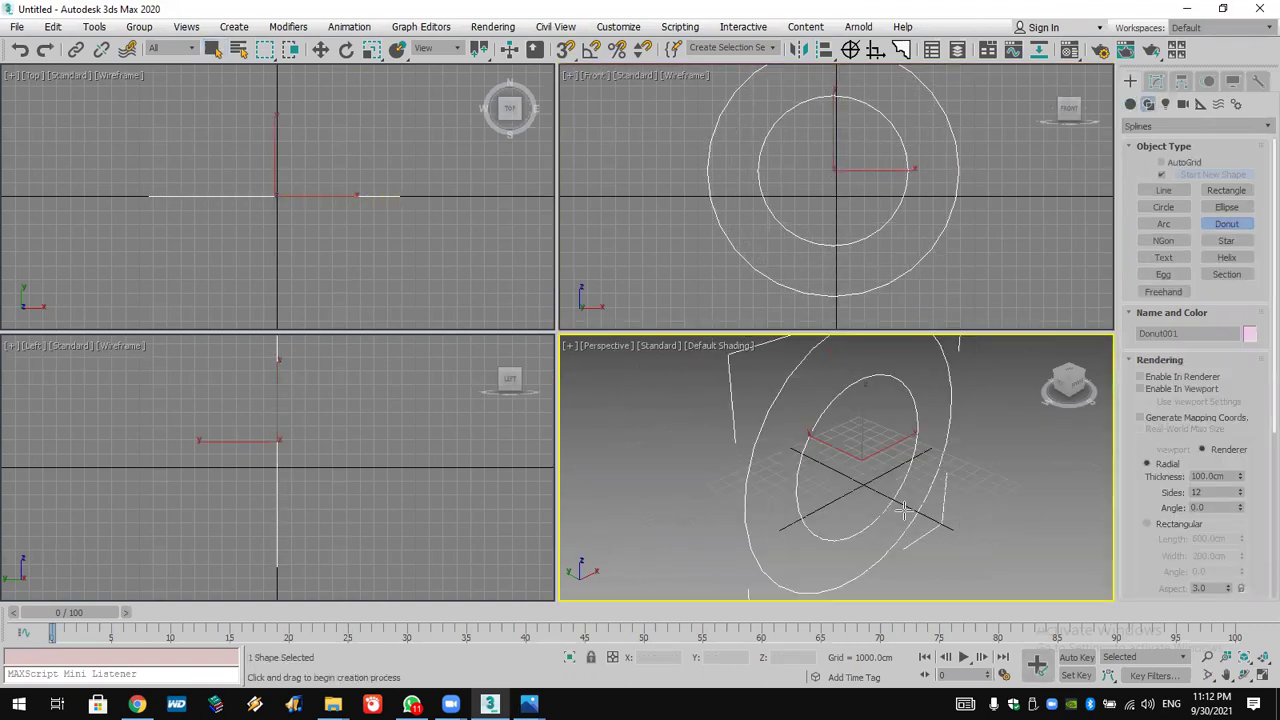
Apply an Edit Spline modifier to the donut and delete the segments forming its left half in the Front view.
{"action": "left_click", "coordinate": [1155, 81]}
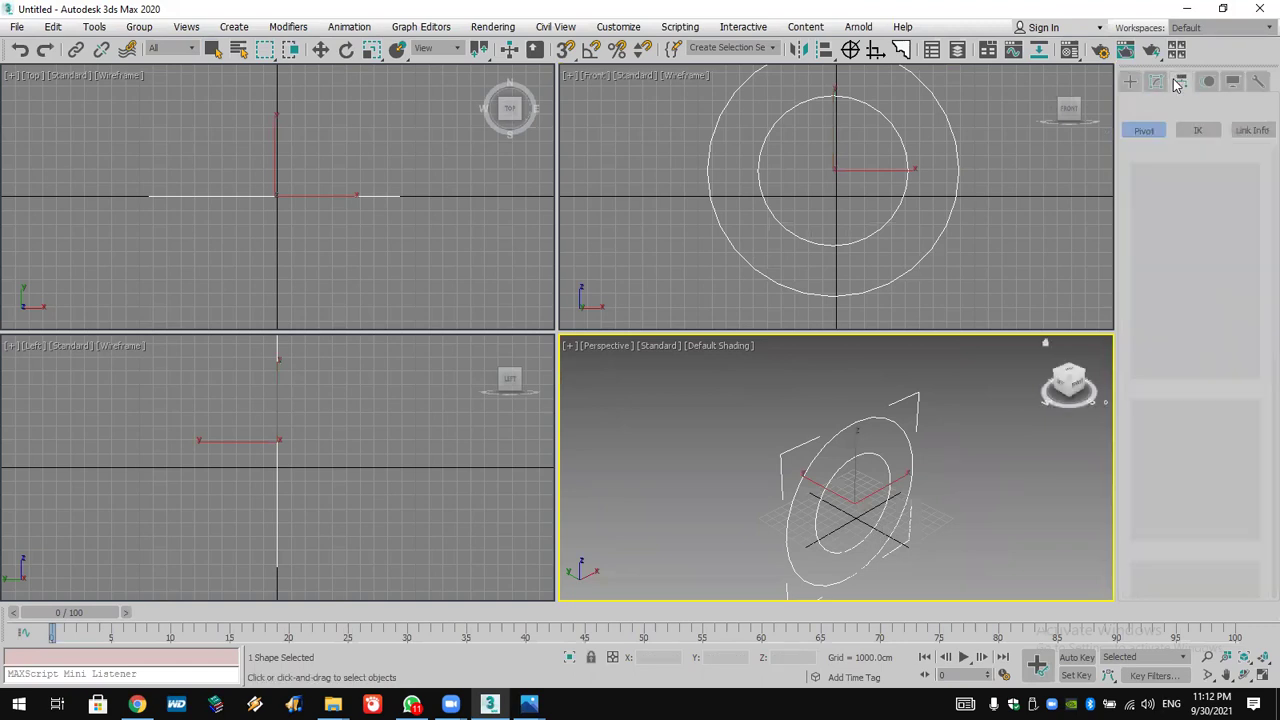
{"action": "left_click", "coordinate": [1163, 130]}
{"action": "scroll", "coordinate": [1170, 195], "scroll_direction": "down", "scroll_amount": 10}
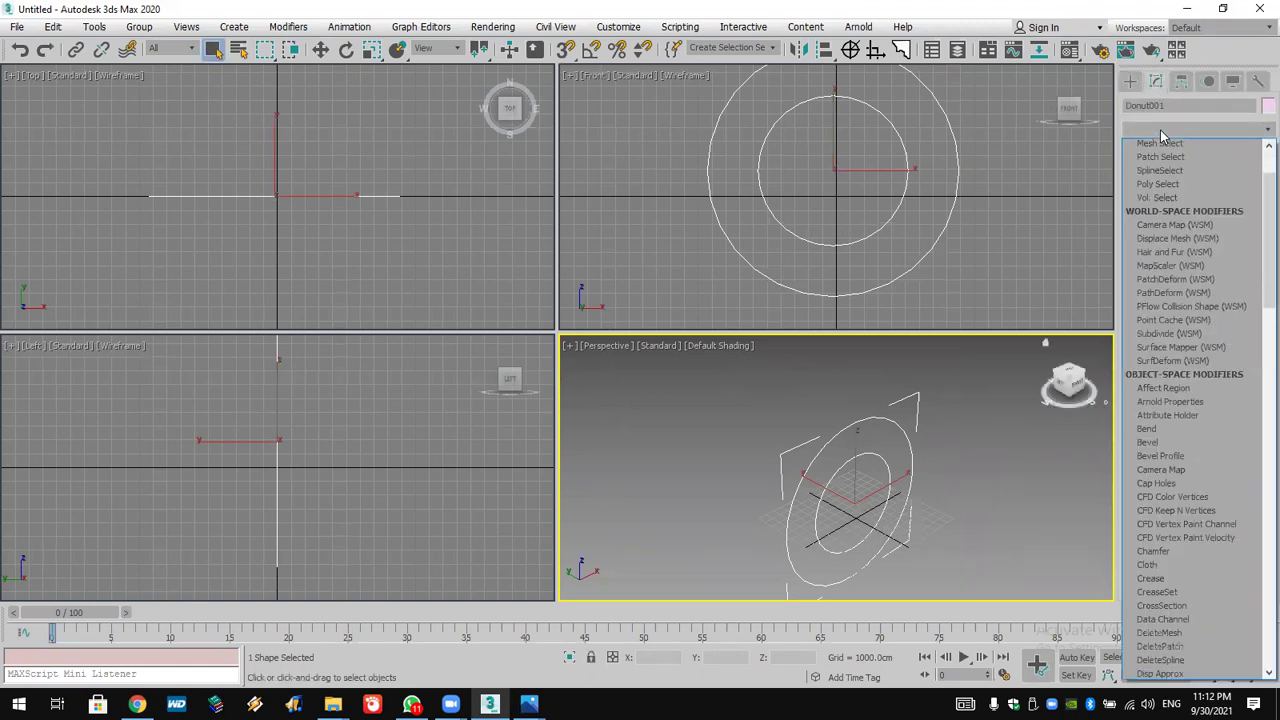
{"action": "left_click", "coordinate": [1160, 199]}
{"action": "left_click", "coordinate": [1147, 149]}
{"action": "left_click", "coordinate": [1180, 176]}
{"action": "left_click_drag", "start_coordinate": [688, 98], "coordinate": [775, 311]}
{"action": "key", "text": "Delete"}
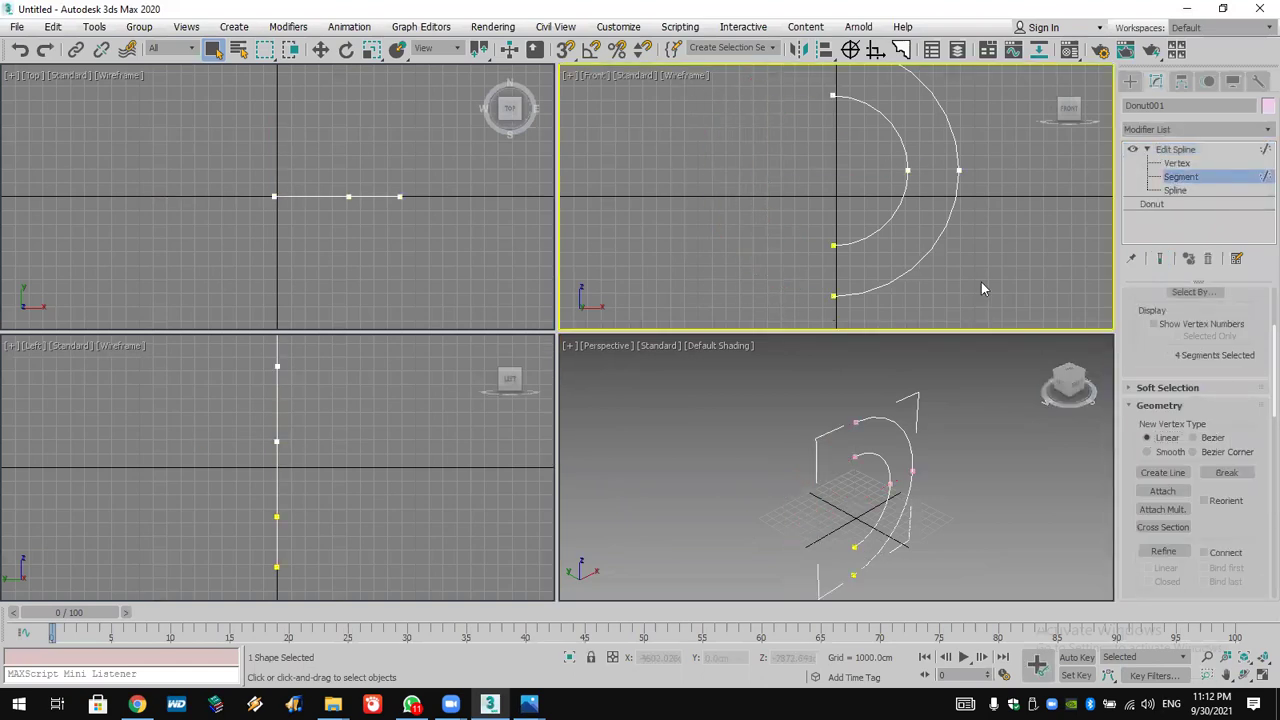
Switch the half donut to vertex editing and turn on snapping with Vertex as the snap target.
{"action": "left_click", "coordinate": [1177, 163]}
{"action": "scroll", "coordinate": [925, 245], "scroll_direction": "down", "scroll_amount": 3}
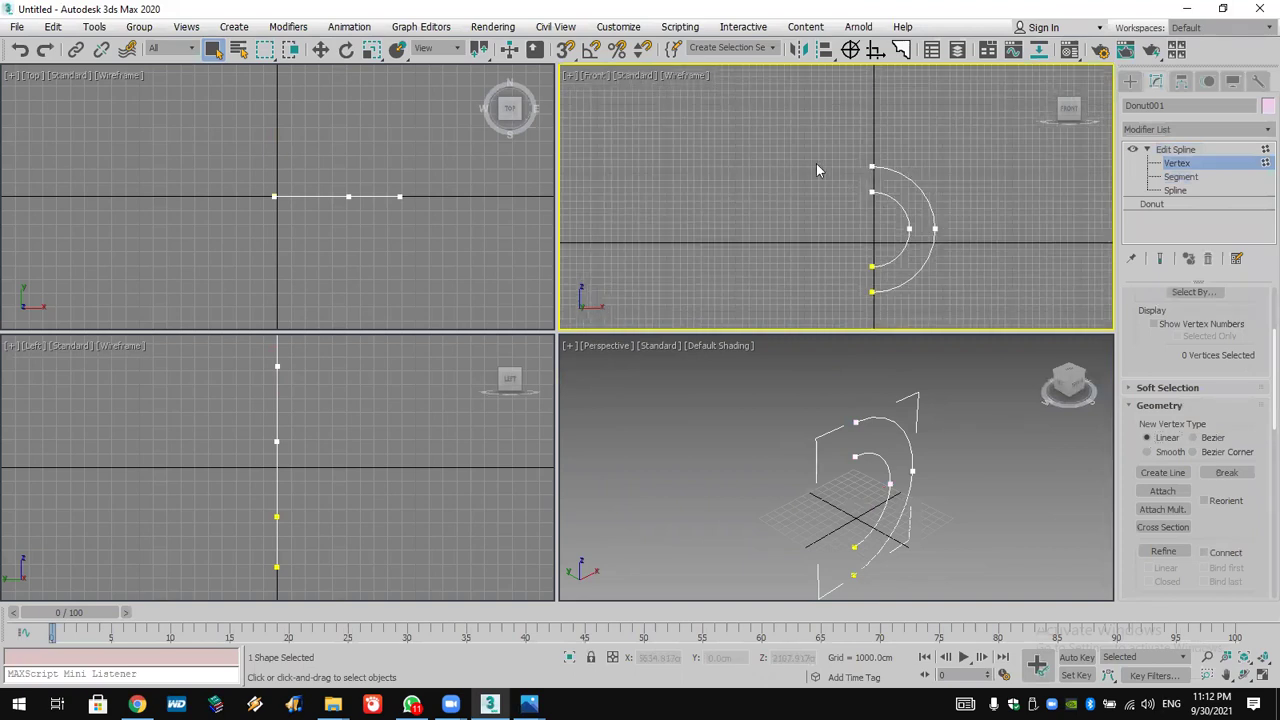
{"action": "left_click_drag", "start_coordinate": [565, 50], "coordinate": [566, 57]}
{"action": "right_click", "coordinate": [566, 52]}
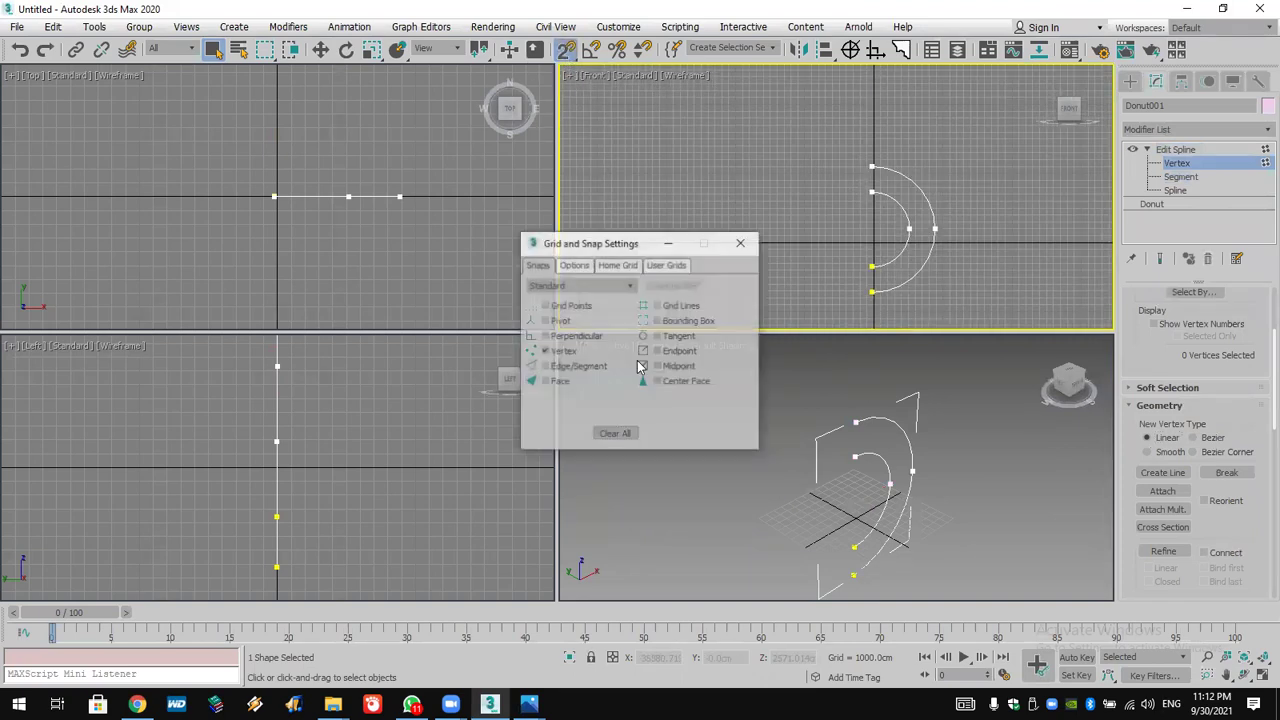
{"action": "left_click", "coordinate": [741, 242]}
Close the half donut with two straight lines joining the inner and outer arc ends at the top and bottom.
{"action": "scroll", "coordinate": [815, 170], "scroll_direction": "up", "scroll_amount": 4}
{"action": "left_click", "coordinate": [1162, 472]}
{"action": "middle_click_drag", "start_coordinate": [700, 98], "coordinate": [696, 125]}
{"action": "left_click", "coordinate": [756, 107]}
{"action": "left_click", "coordinate": [756, 158]}
{"action": "right_click", "coordinate": [730, 228]}
{"action": "middle_click_drag", "start_coordinate": [745, 304], "coordinate": [765, 207]}
{"action": "left_click", "coordinate": [760, 208]}
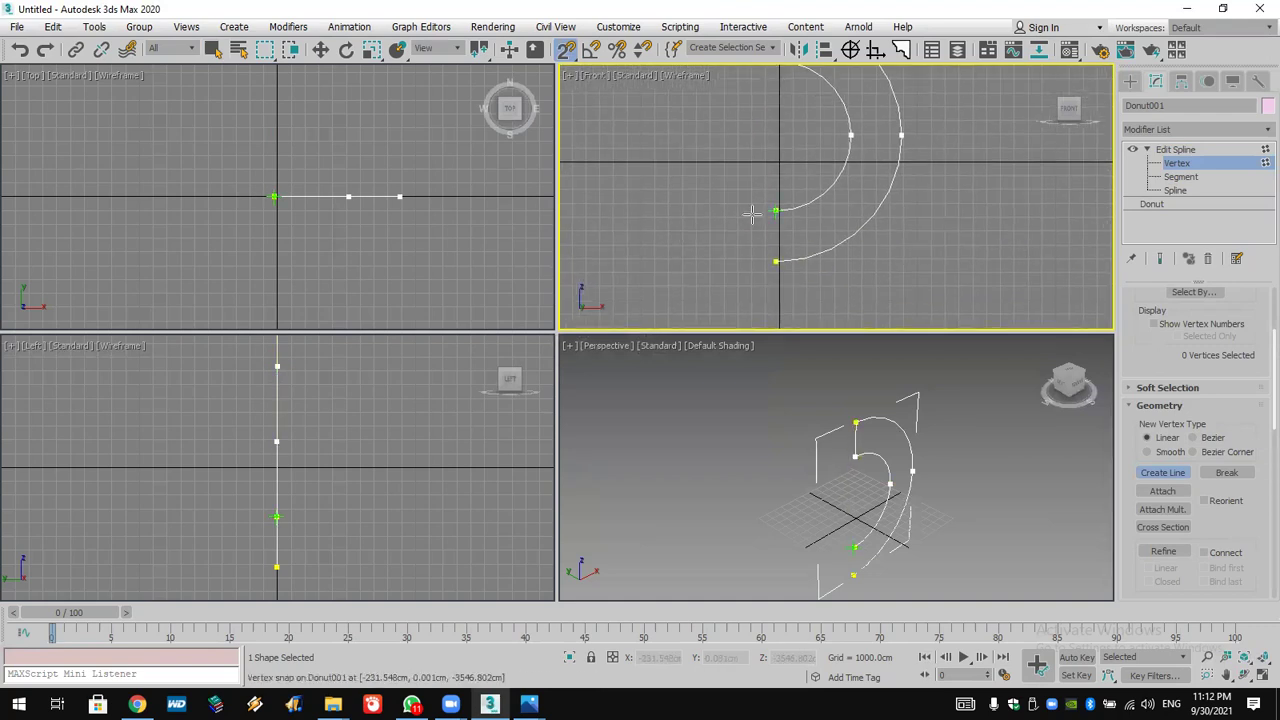
{"action": "left_click", "coordinate": [765, 277]}
{"action": "right_click", "coordinate": [912, 262]}
{"action": "scroll", "coordinate": [920, 290], "scroll_direction": "down", "scroll_amount": 4}
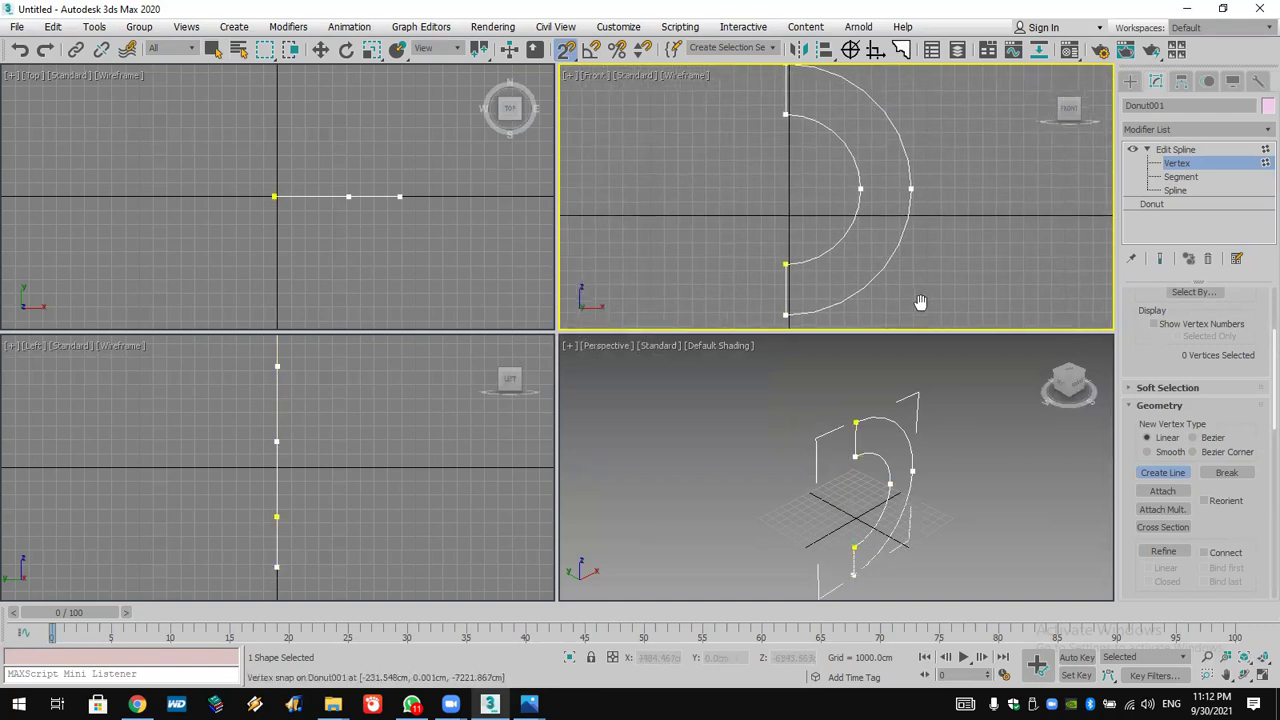
Select all vertices of the half donut and weld them with a 10 cm threshold.
{"action": "middle_click_drag", "start_coordinate": [920, 297], "coordinate": [888, 269]}
{"action": "key", "text": "w"}
{"action": "left_click_drag", "start_coordinate": [950, 125], "coordinate": [713, 306]}
{"action": "scroll", "coordinate": [1240, 515], "scroll_direction": "down", "scroll_amount": 5}
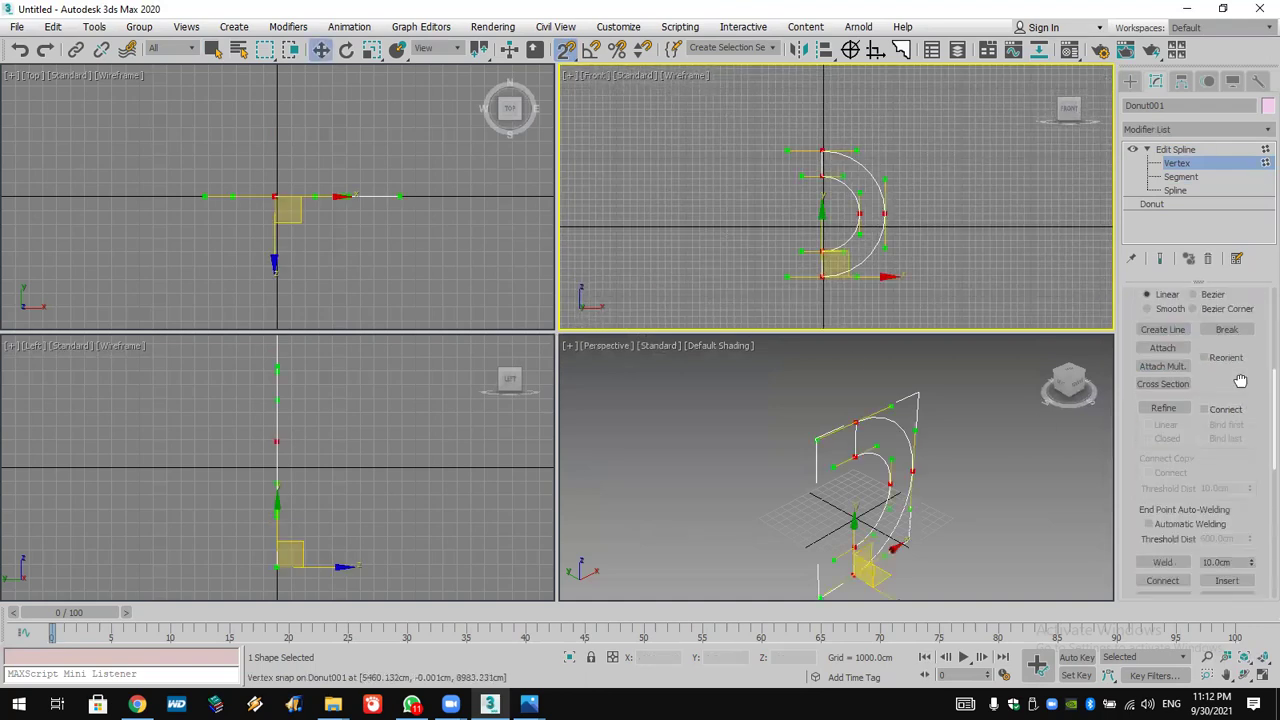
{"action": "left_click", "coordinate": [1162, 516]}
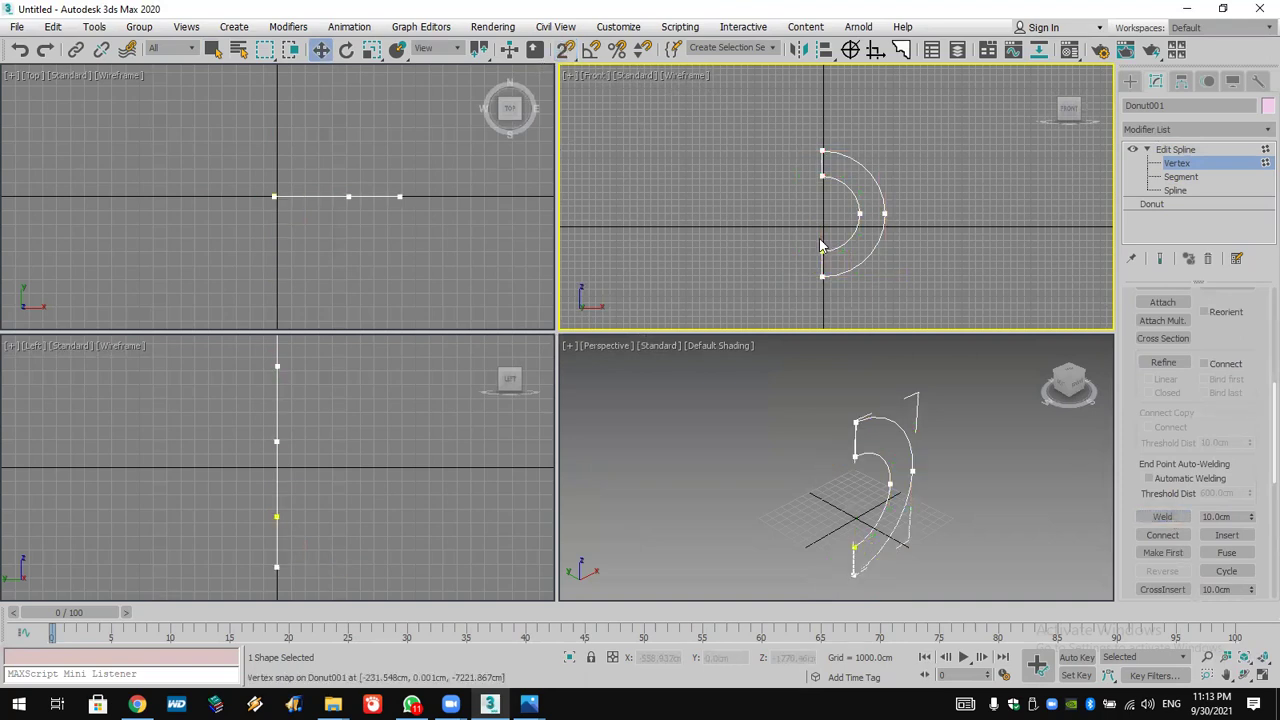
Go to the Donut base level in the modifier stack and enable the spline in the renderer and viewport.
{"action": "scroll", "coordinate": [820, 245], "scroll_direction": "up", "scroll_amount": 2}
{"action": "left_click", "coordinate": [1192, 205]}
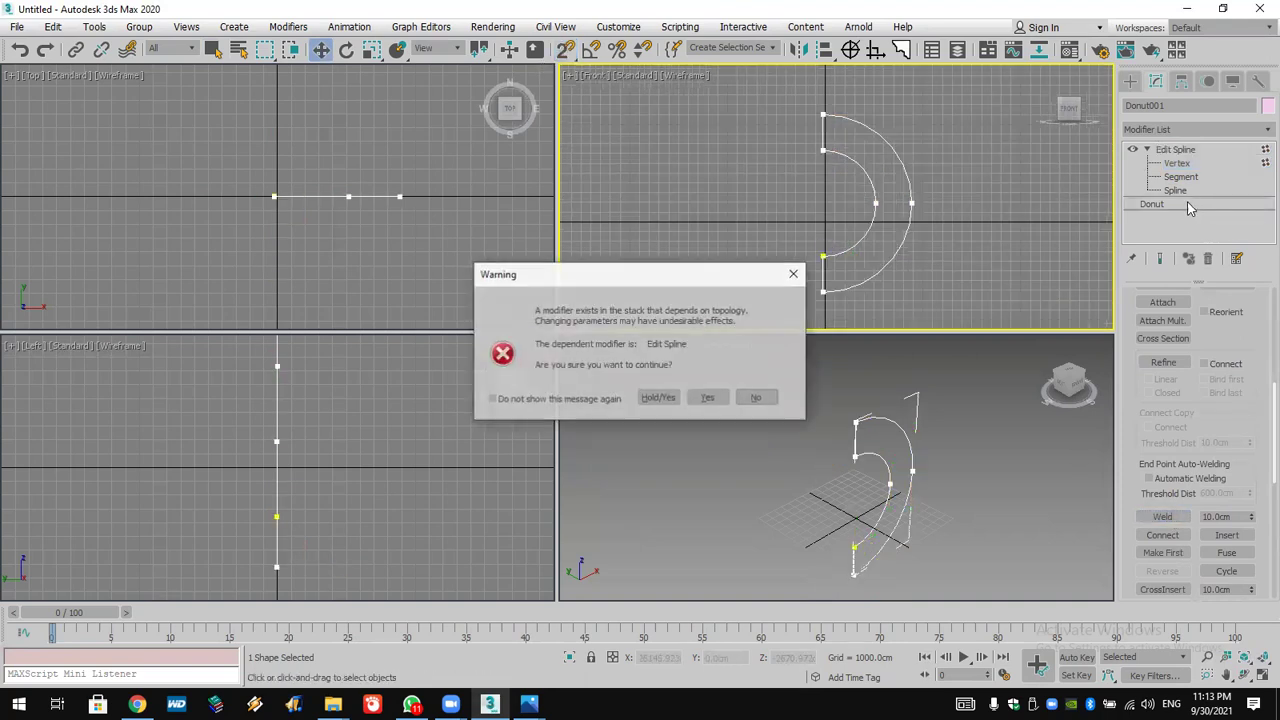
{"action": "left_click", "coordinate": [707, 397]}
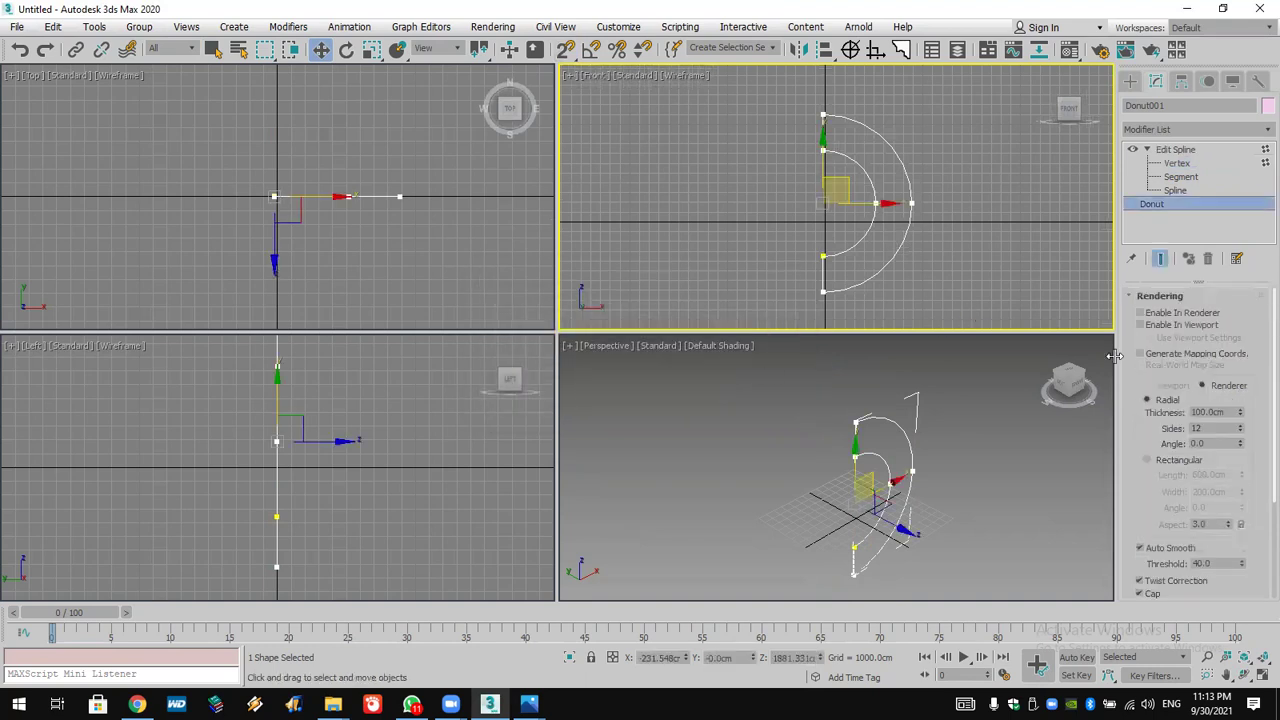
{"action": "left_click_drag", "start_coordinate": [1155, 379], "coordinate": [1155, 367]}
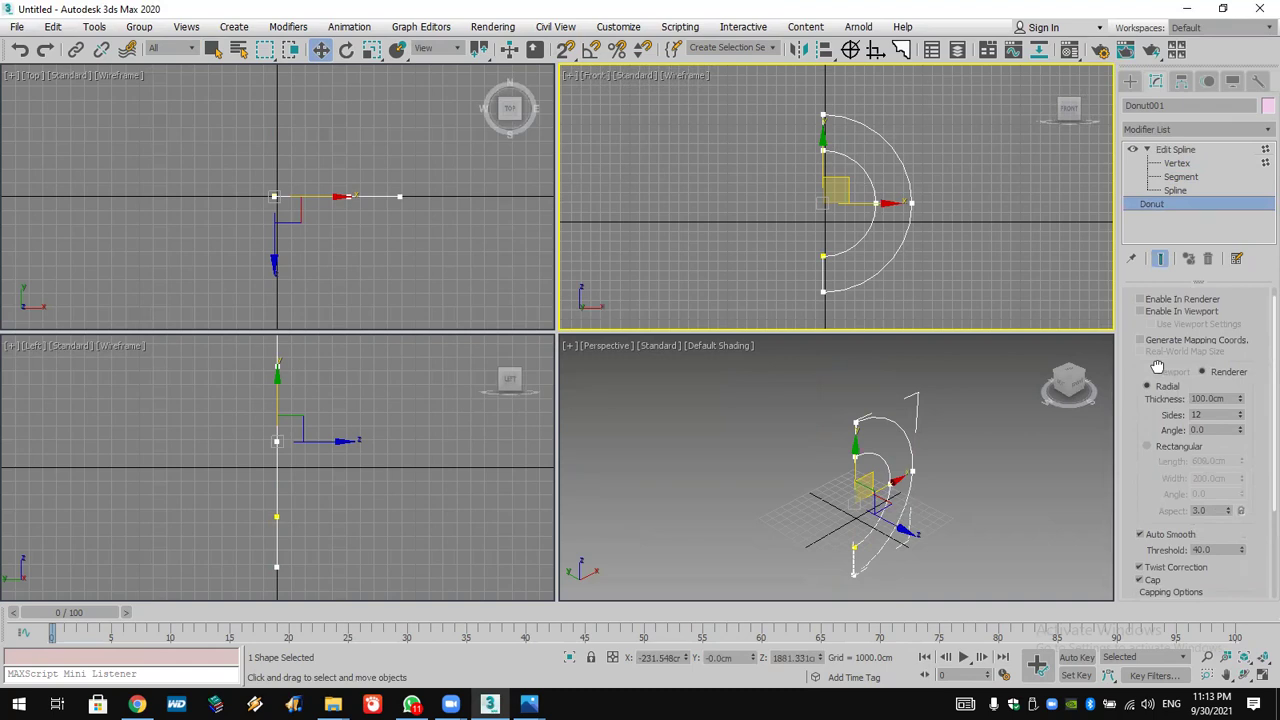
{"action": "left_click_drag", "start_coordinate": [1157, 367], "coordinate": [1158, 234]}
{"action": "left_click", "coordinate": [1160, 531]}
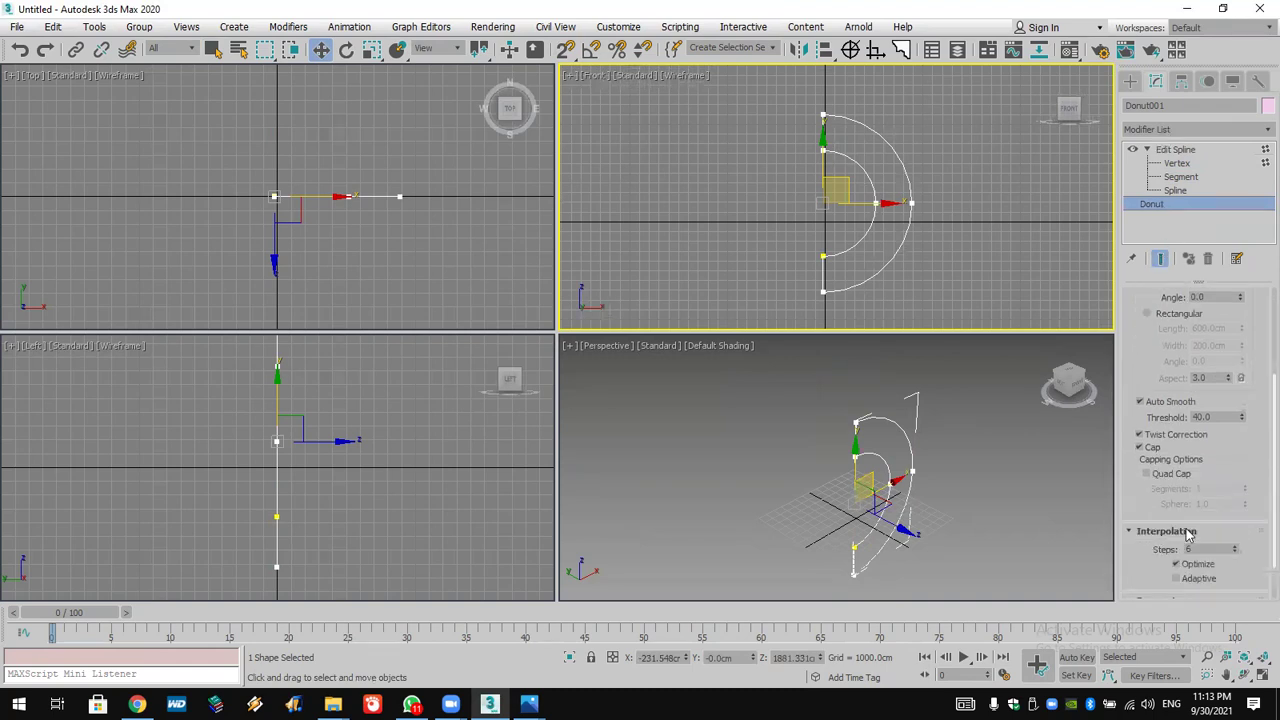
{"action": "left_click_drag", "start_coordinate": [1133, 331], "coordinate": [1148, 588]}
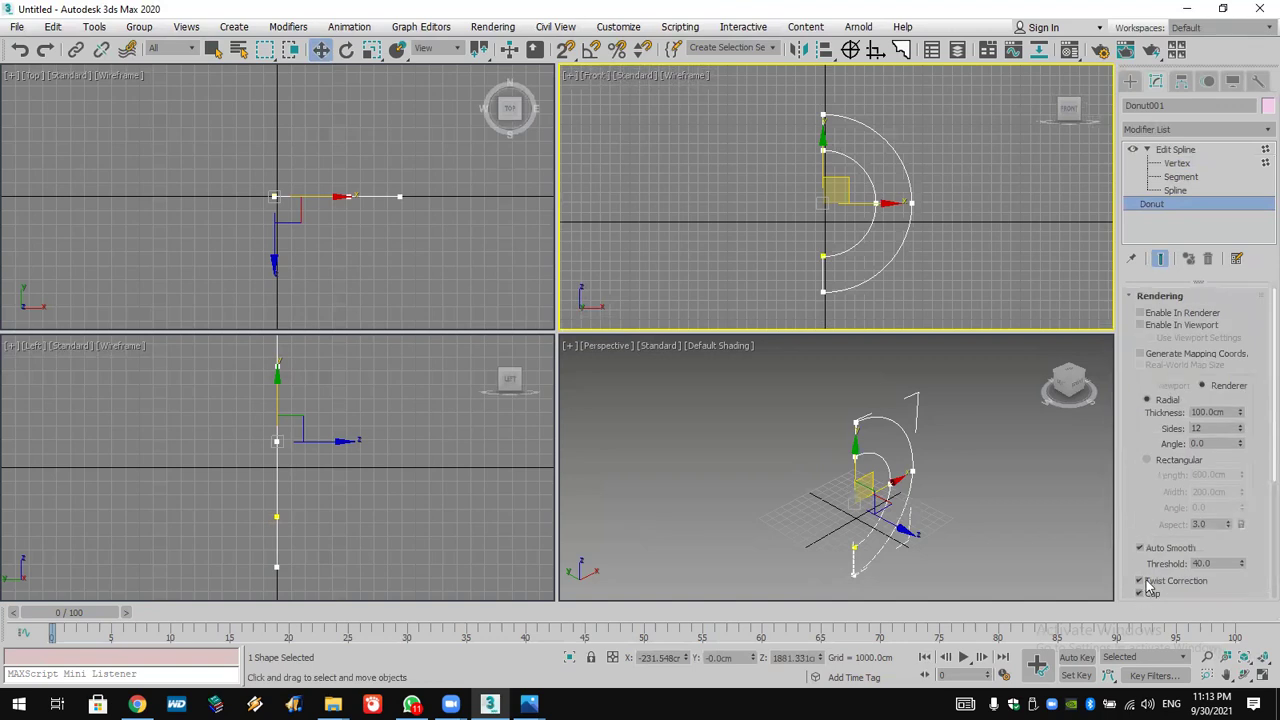
{"action": "left_click", "coordinate": [1160, 326]}
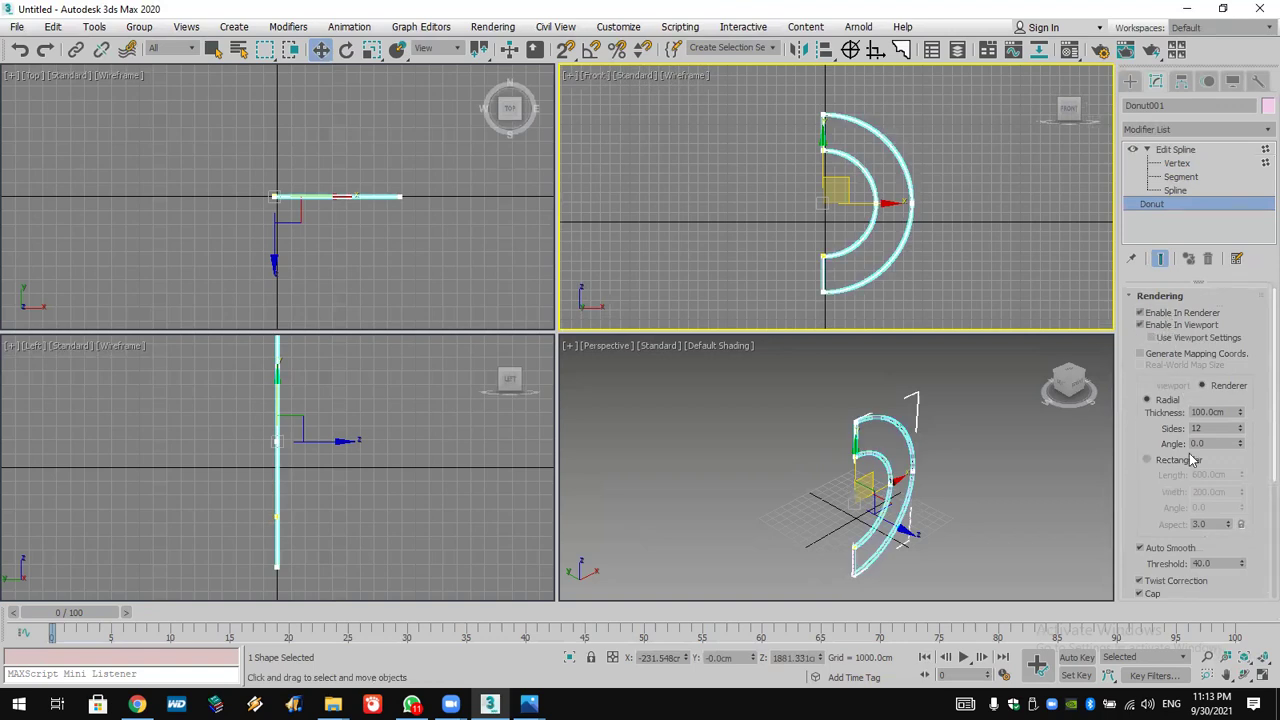
Give the half donut a rectangular rendering section with a length of 3216 cm and a width of 622 cm.
{"action": "left_click", "coordinate": [1148, 460]}
{"action": "left_click_drag", "start_coordinate": [1240, 478], "coordinate": [1250, 133]}
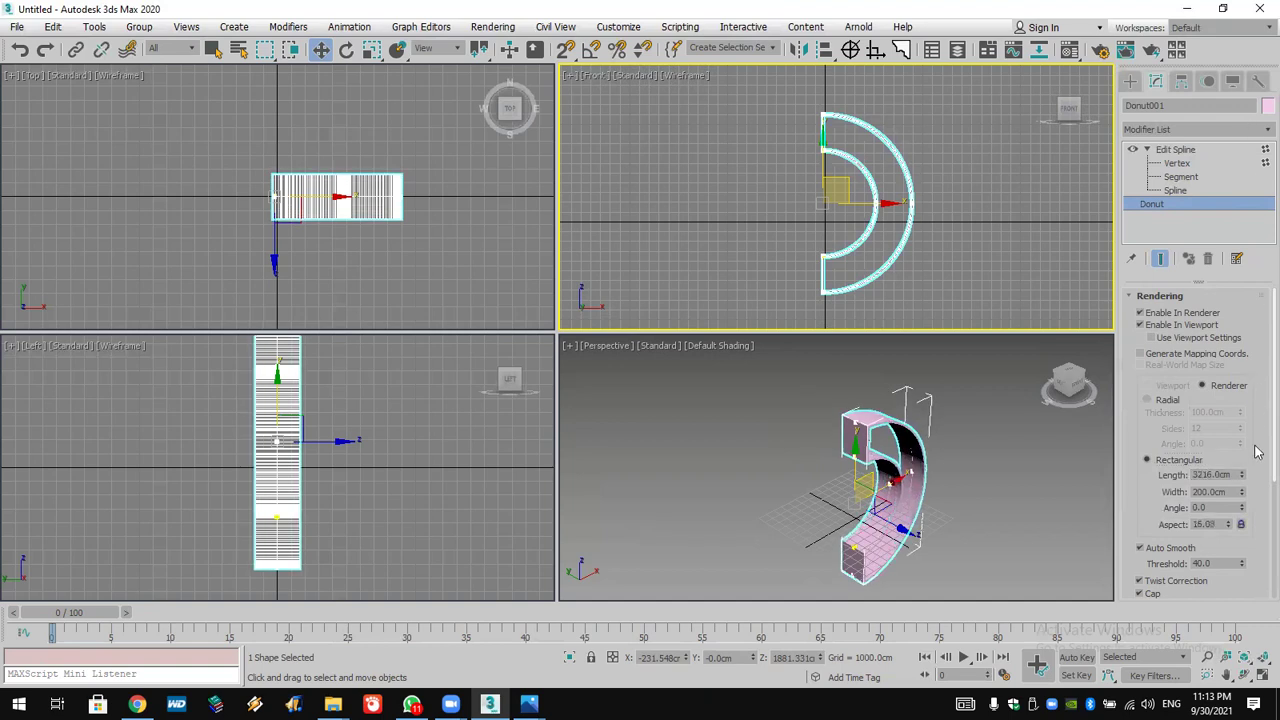
{"action": "left_click_drag", "start_coordinate": [1248, 491], "coordinate": [1245, 328]}
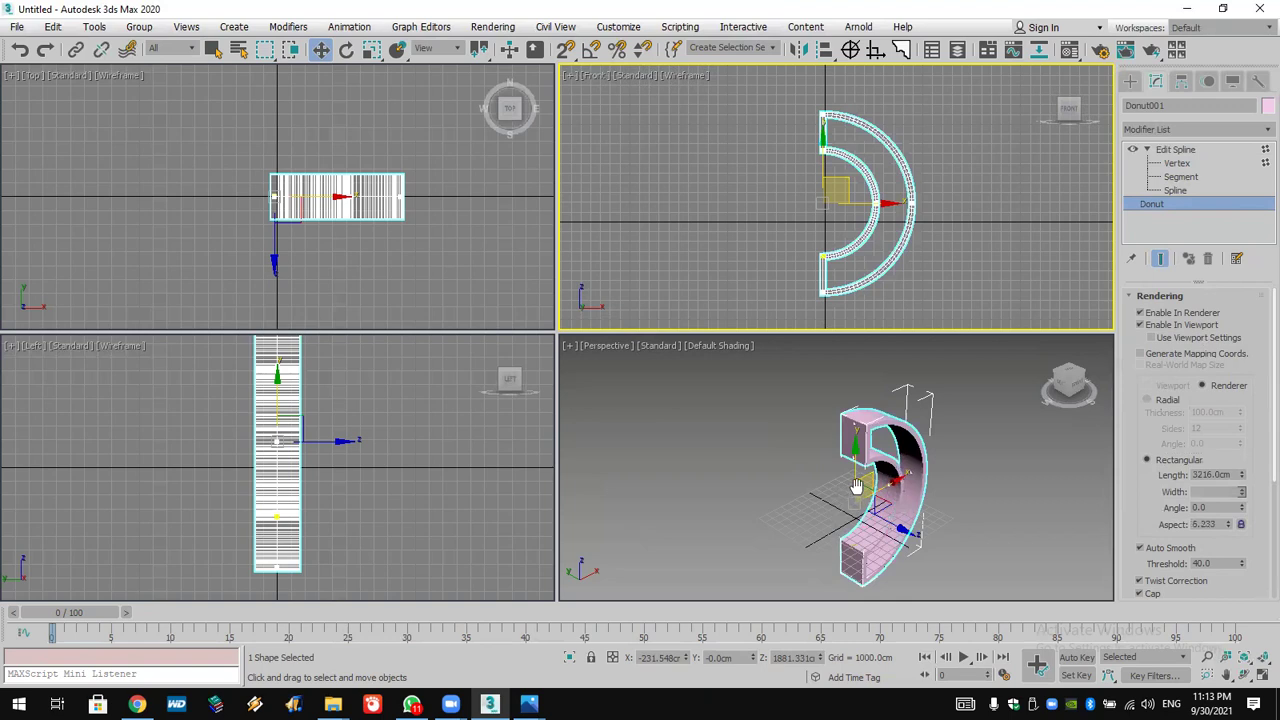
{"action": "scroll", "coordinate": [857, 487], "scroll_direction": "up", "scroll_amount": 4}
{"action": "scroll", "coordinate": [850, 494], "scroll_direction": "down", "scroll_amount": 3}
{"action": "middle_click_drag", "start_coordinate": [943, 224], "coordinate": [922, 224]}
Draw a horizontal line shelf in the Front view, snapped between the middle vertices of the inner and outer arcs.
{"action": "left_click", "coordinate": [1129, 81]}
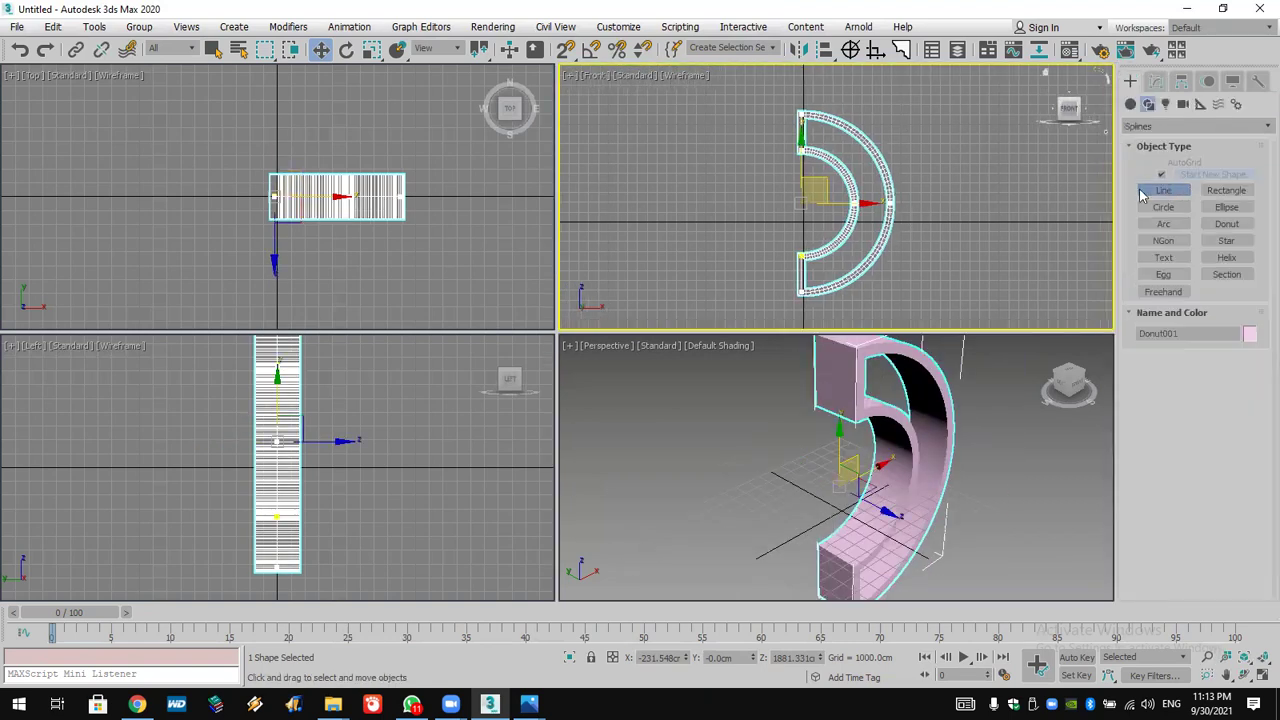
{"action": "left_click", "coordinate": [1163, 190]}
{"action": "middle_click_drag", "start_coordinate": [804, 148], "coordinate": [762, 148]}
{"action": "left_click", "coordinate": [565, 49]}
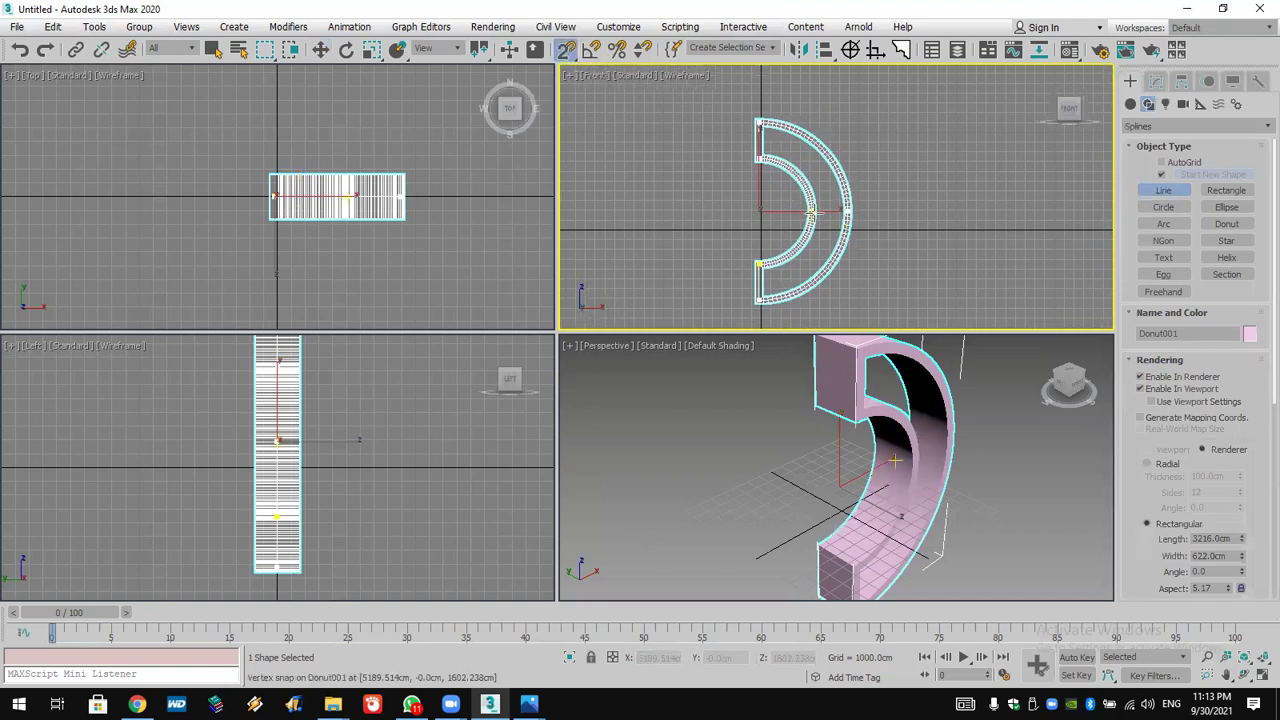
{"action": "scroll", "coordinate": [812, 213], "scroll_direction": "up", "scroll_amount": 5}
{"action": "left_click", "coordinate": [808, 210]}
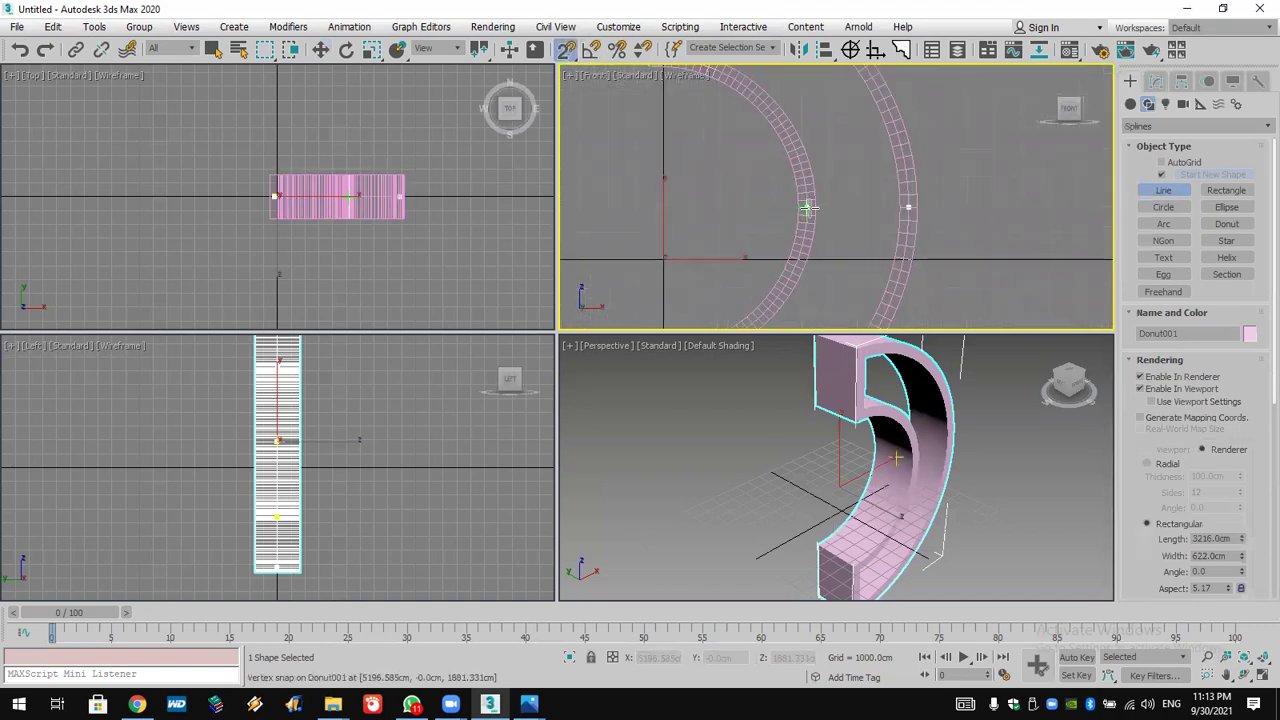
{"action": "left_click", "coordinate": [908, 210]}
{"action": "right_click", "coordinate": [910, 230]}
{"action": "scroll", "coordinate": [910, 240], "scroll_direction": "down", "scroll_amount": 4}
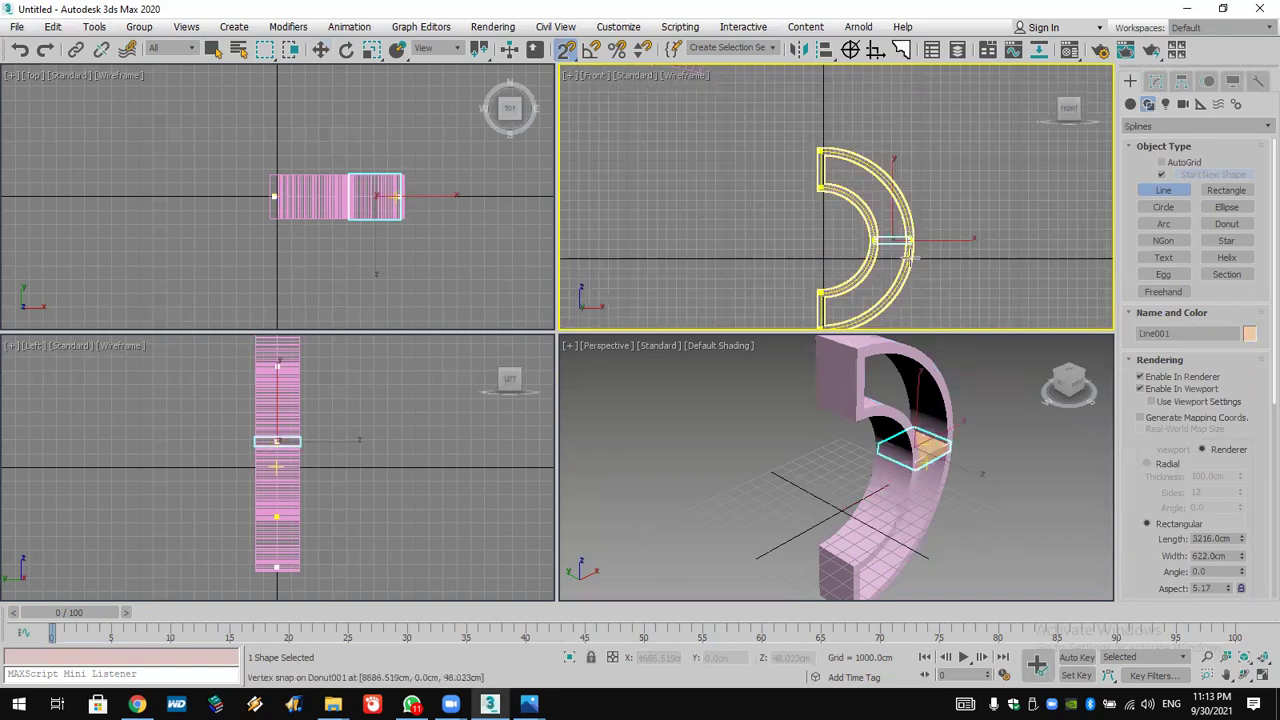
Move only the line shelf's pivot to the half donut's pivot, using Pivot snapping in the Front view.
{"action": "left_click", "coordinate": [1181, 81]}
{"action": "left_click", "coordinate": [1195, 191]}
{"action": "key", "text": "w"}
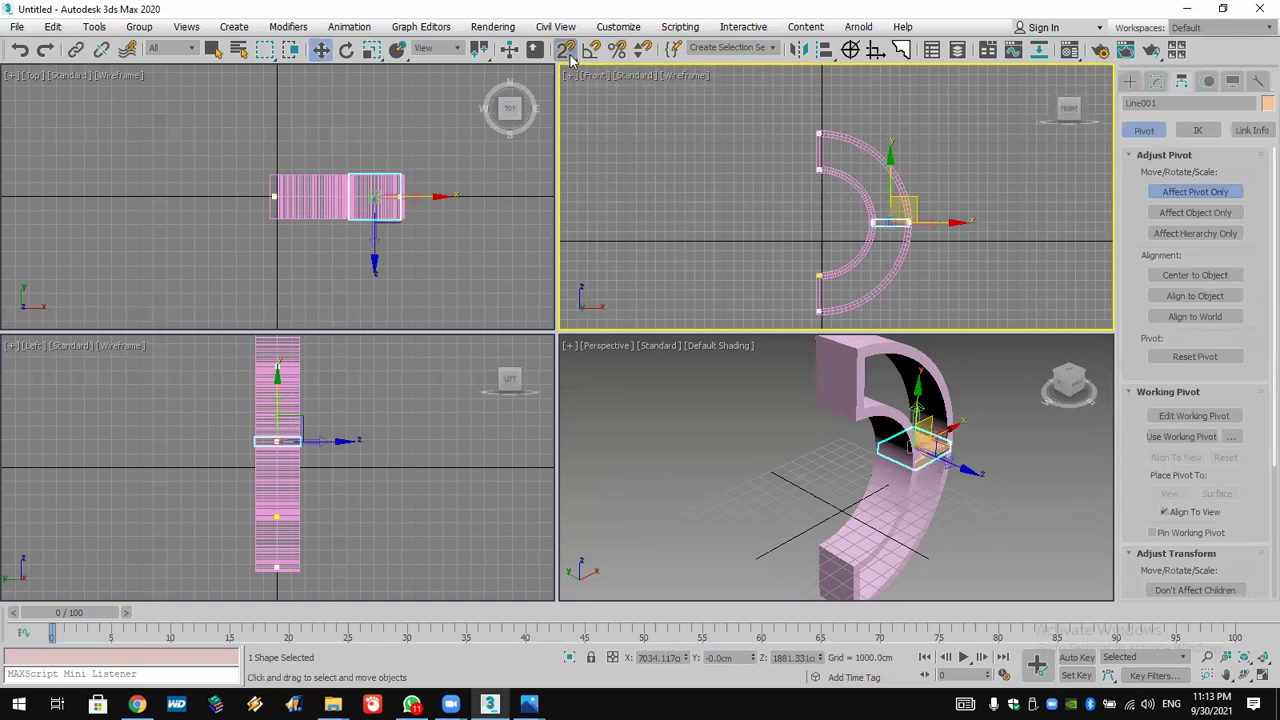
{"action": "left_click_drag", "start_coordinate": [565, 56], "coordinate": [562, 60]}
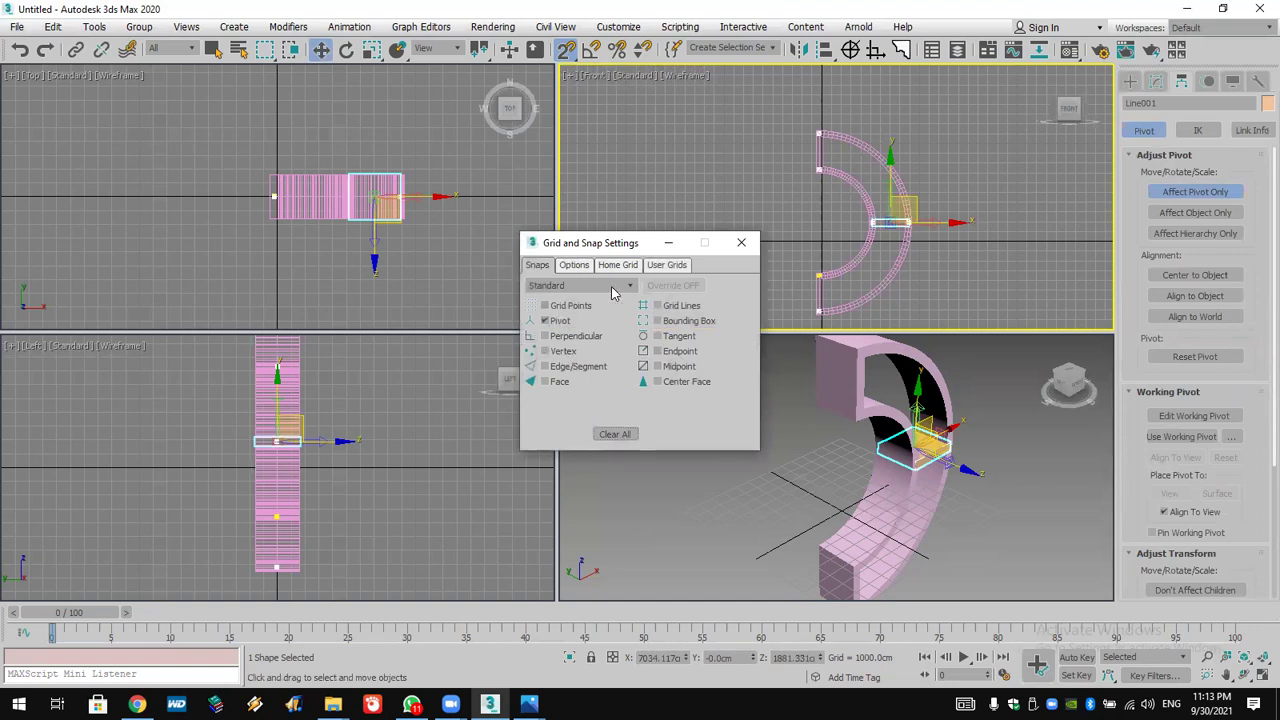
{"action": "left_click", "coordinate": [741, 242]}
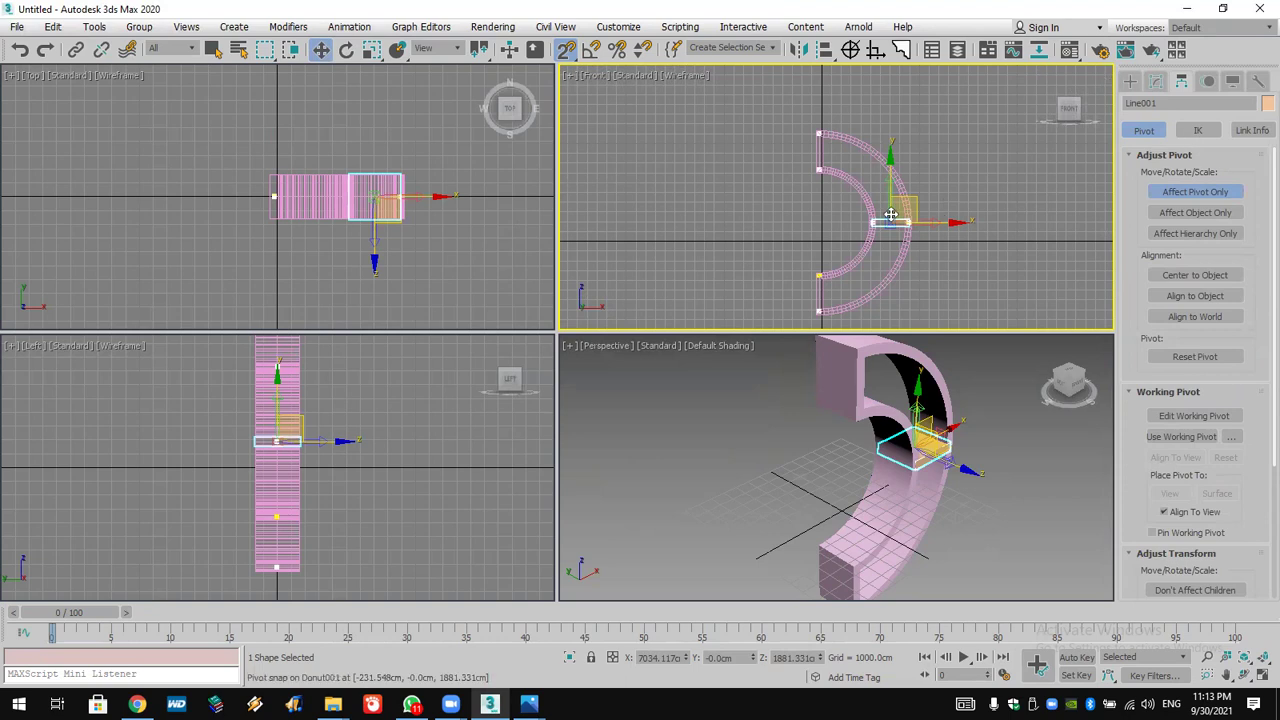
{"action": "left_click_drag", "start_coordinate": [888, 220], "coordinate": [904, 271]}
{"action": "left_click", "coordinate": [1181, 194]}
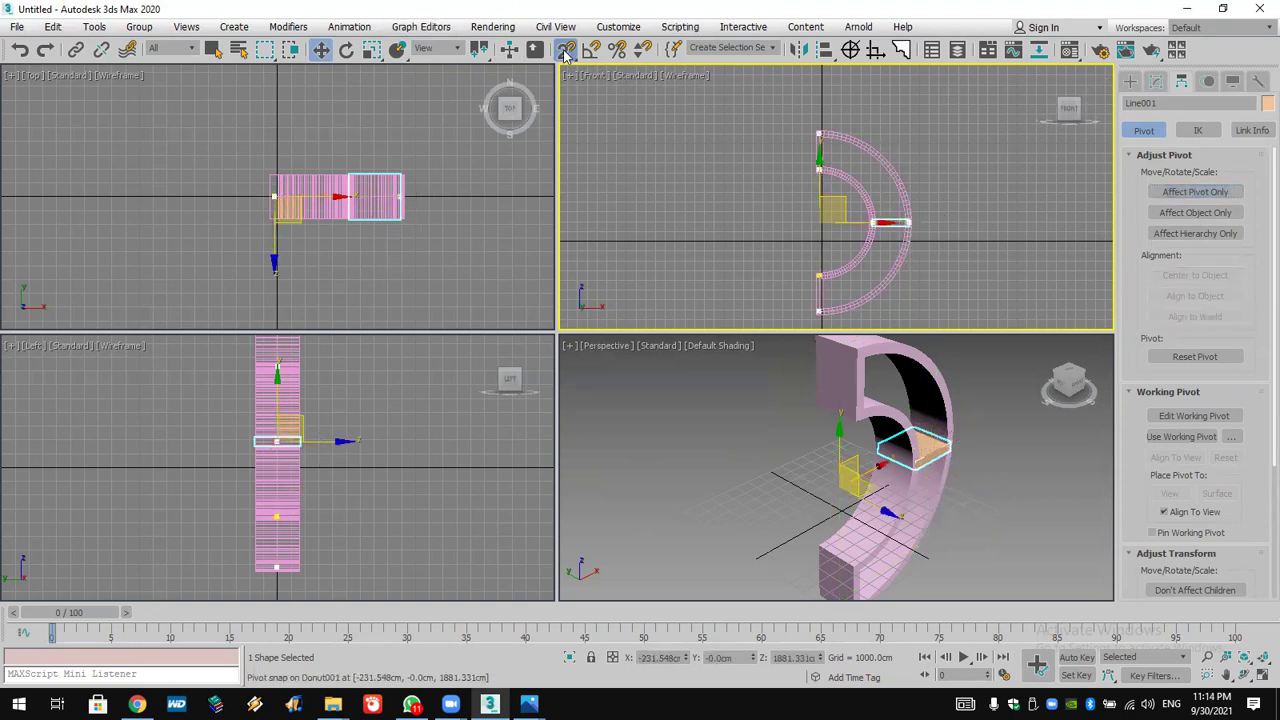
Rotate-clone the shelf around the arc centre in the Front view to space five shelves evenly inside the half ring.
{"action": "left_click", "coordinate": [347, 50]}
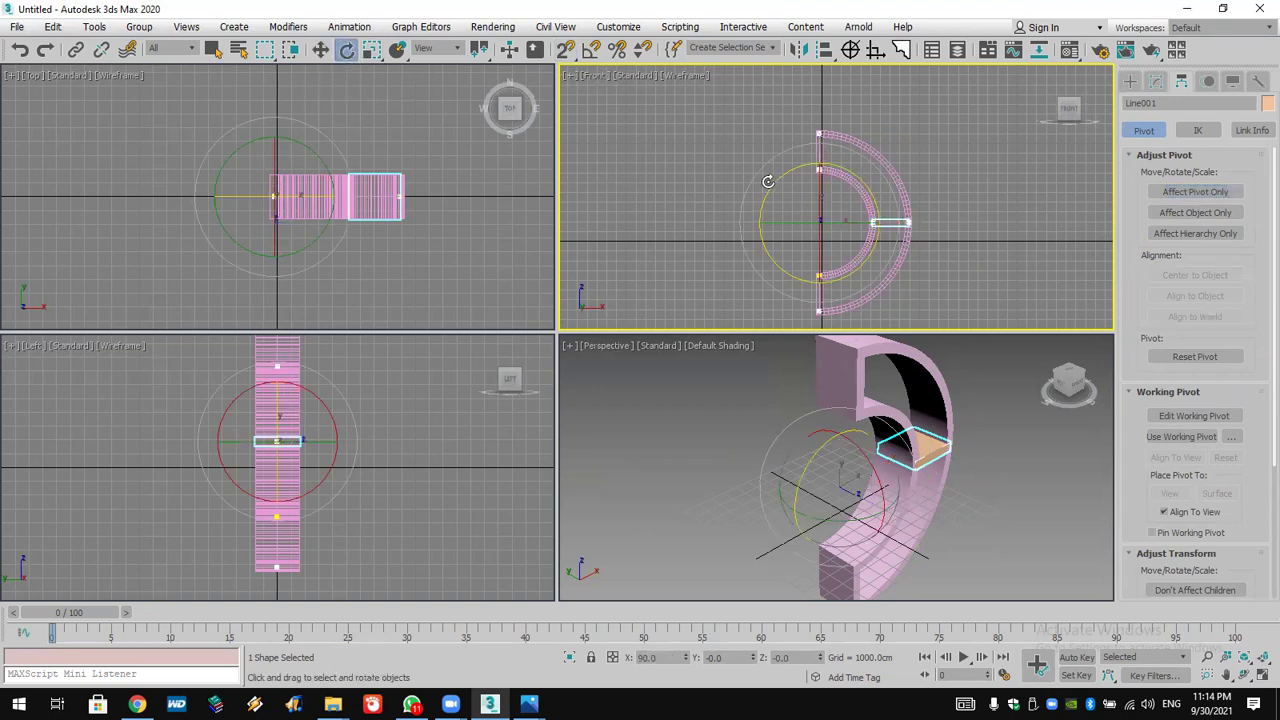
{"action": "mouse_move", "coordinate": [768, 183]}
{"action": "left_mouse_down"}
{"action": "mouse_move", "coordinate": [757, 283]}
{"action": "mouse_move", "coordinate": [736, 228]}
{"action": "left_mouse_up"}
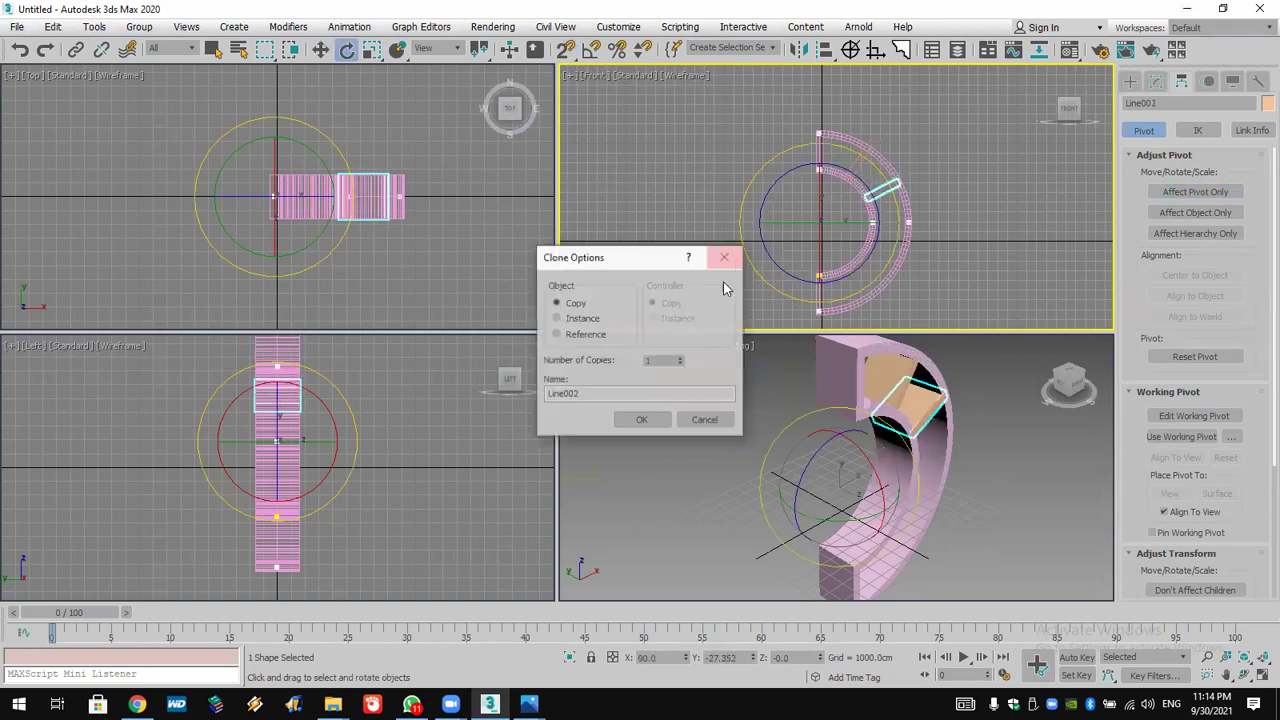
{"action": "double_click", "coordinate": [678, 360]}
{"action": "type", "text": "5"}
{"action": "left_click", "coordinate": [641, 419]}
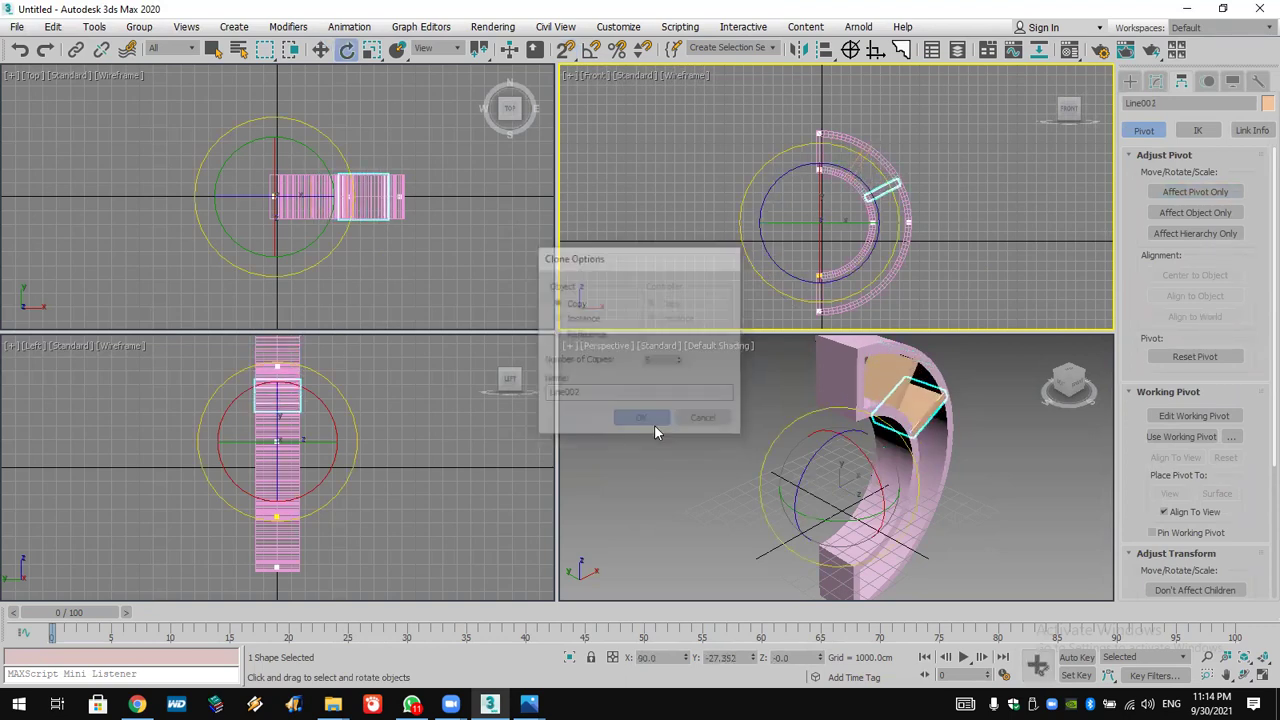
{"action": "left_click", "coordinate": [1080, 494]}
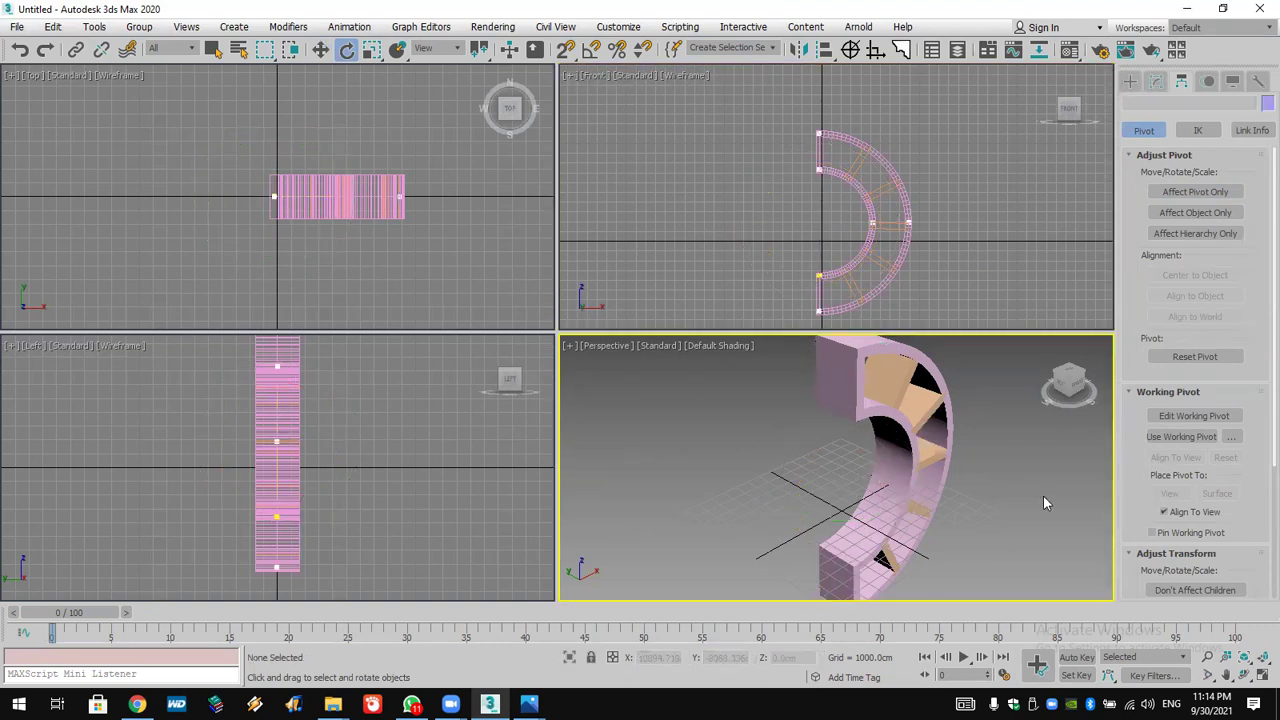
Attach all five shelves to the half donut through the vertex level of its Edit Spline modifier.
{"action": "key", "text": "alt+w"}
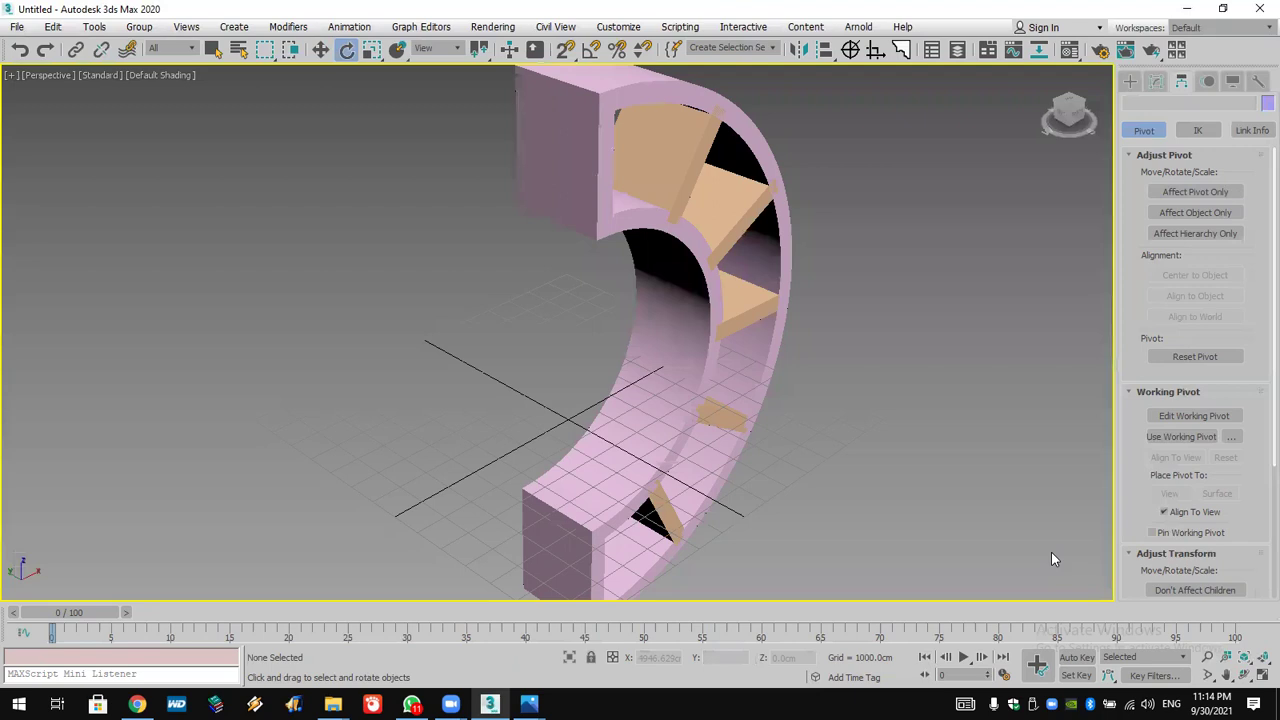
{"action": "left_click", "coordinate": [1244, 676]}
{"action": "mouse_move", "coordinate": [620, 330]}
{"action": "left_mouse_down"}
{"action": "mouse_move", "coordinate": [537, 303]}
{"action": "mouse_move", "coordinate": [594, 283]}
{"action": "mouse_move", "coordinate": [611, 319]}
{"action": "left_mouse_up"}
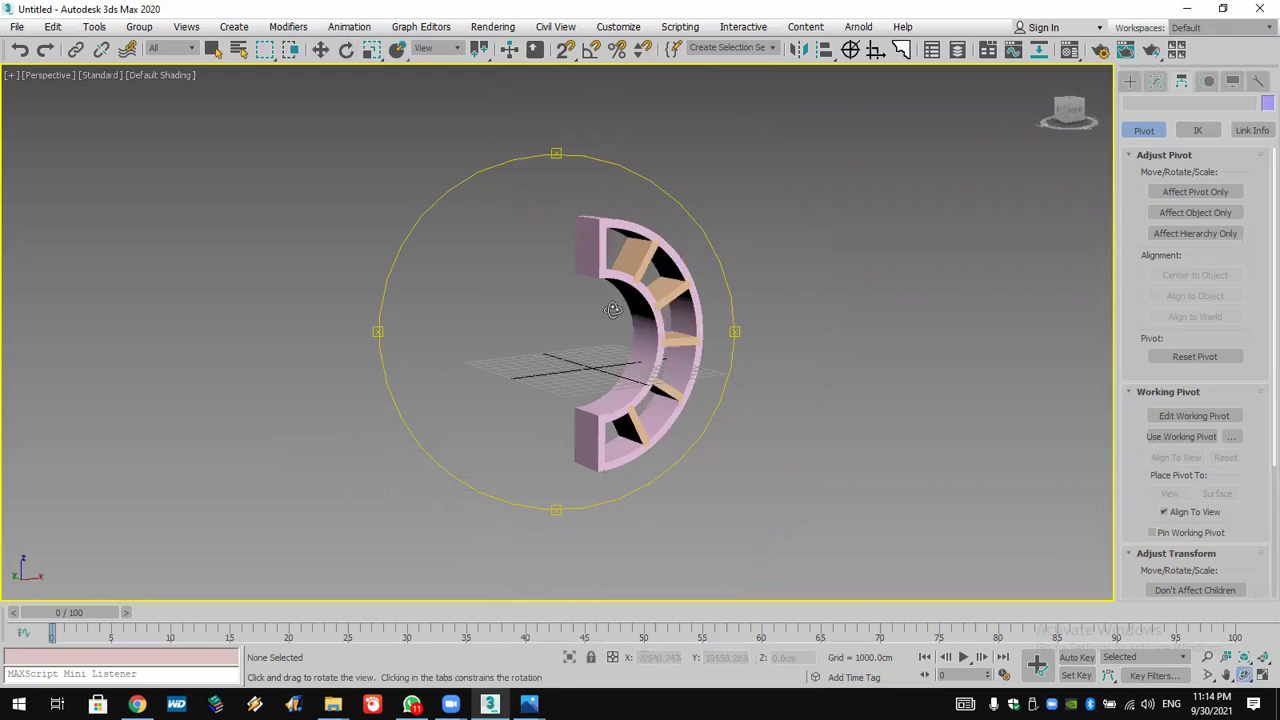
{"action": "left_click_drag", "start_coordinate": [613, 310], "coordinate": [609, 309]}
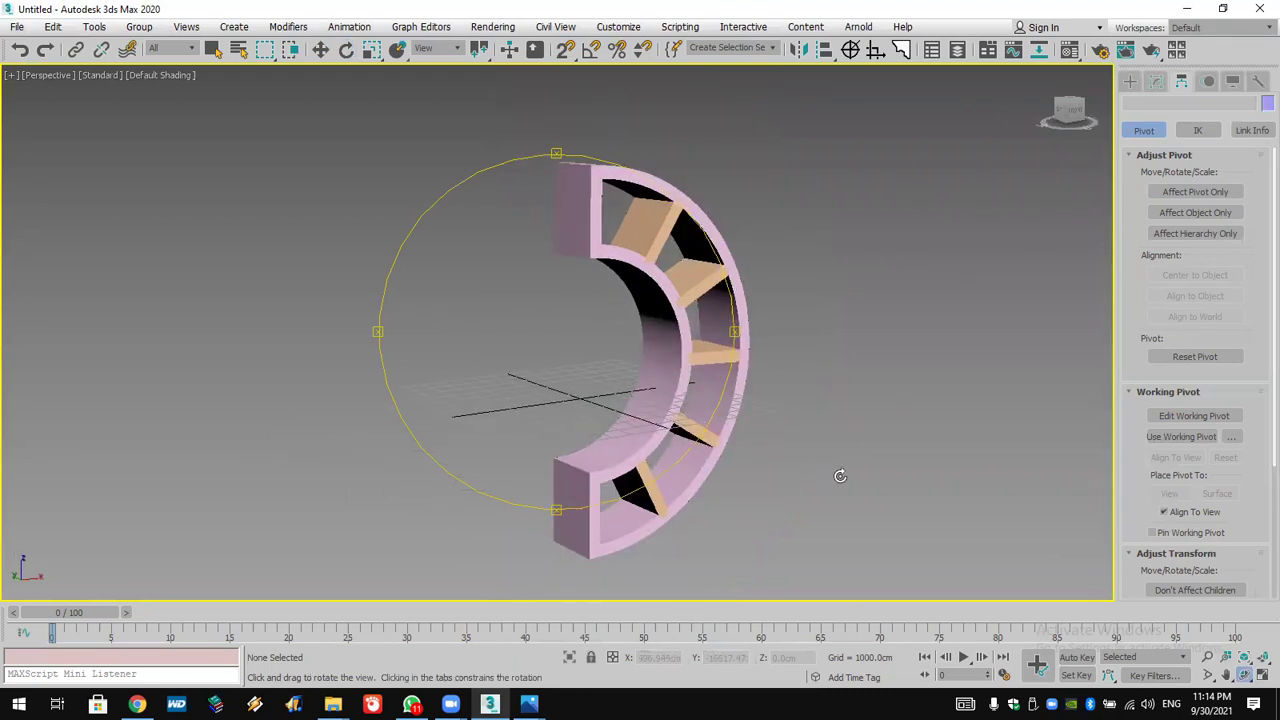
{"action": "key", "text": "e"}
{"action": "left_click", "coordinate": [640, 434]}
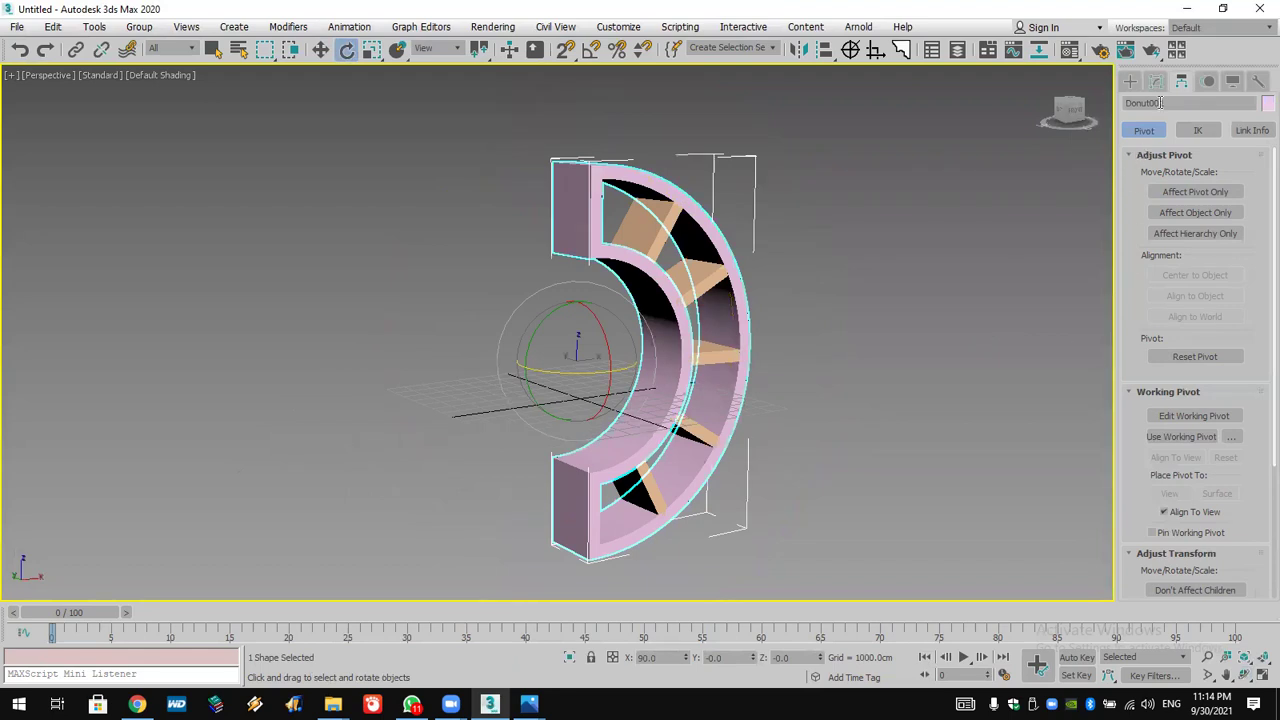
{"action": "left_click", "coordinate": [1155, 81]}
{"action": "left_click", "coordinate": [1177, 163]}
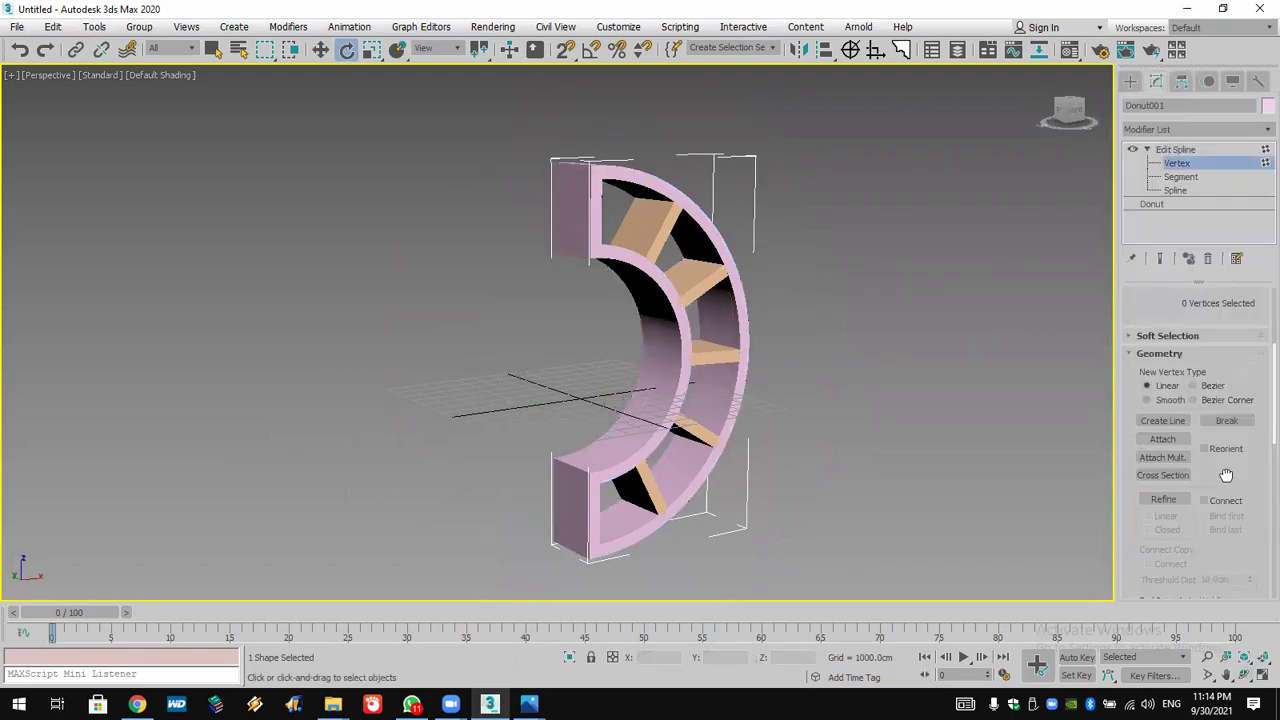
{"action": "scroll", "coordinate": [1226, 474], "scroll_direction": "down", "scroll_amount": 1}
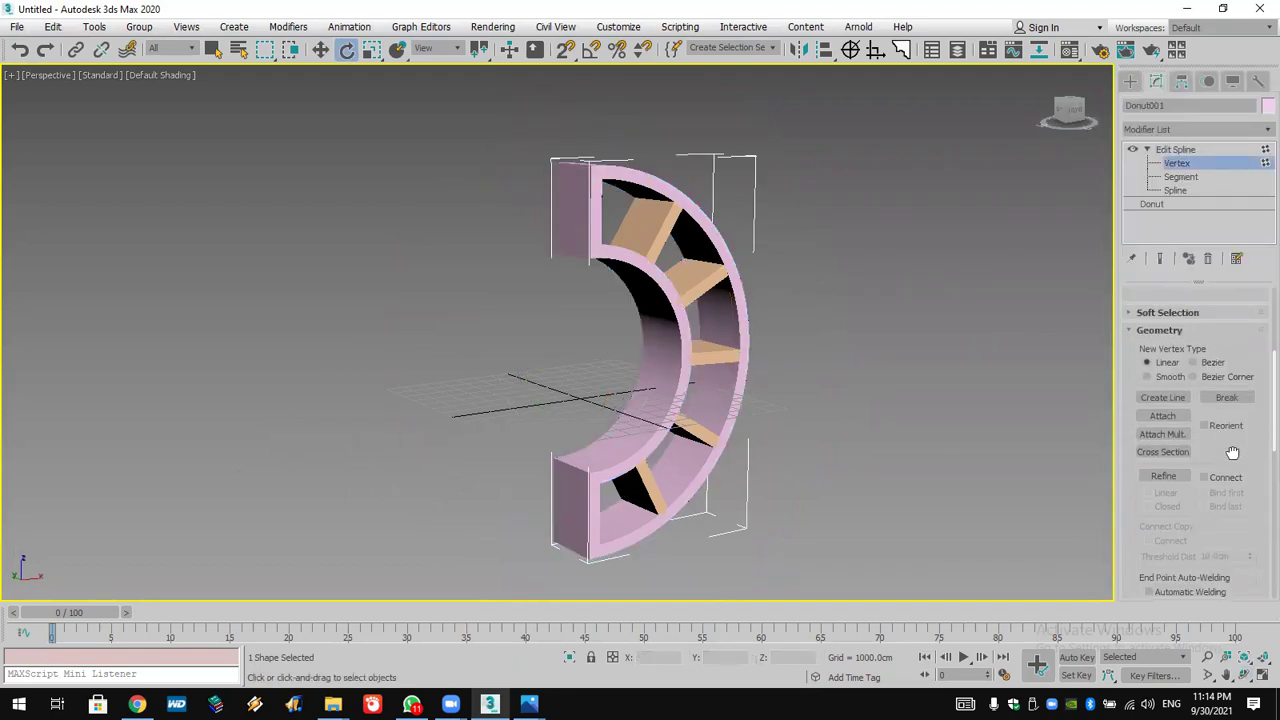
{"action": "left_click", "coordinate": [1162, 416]}
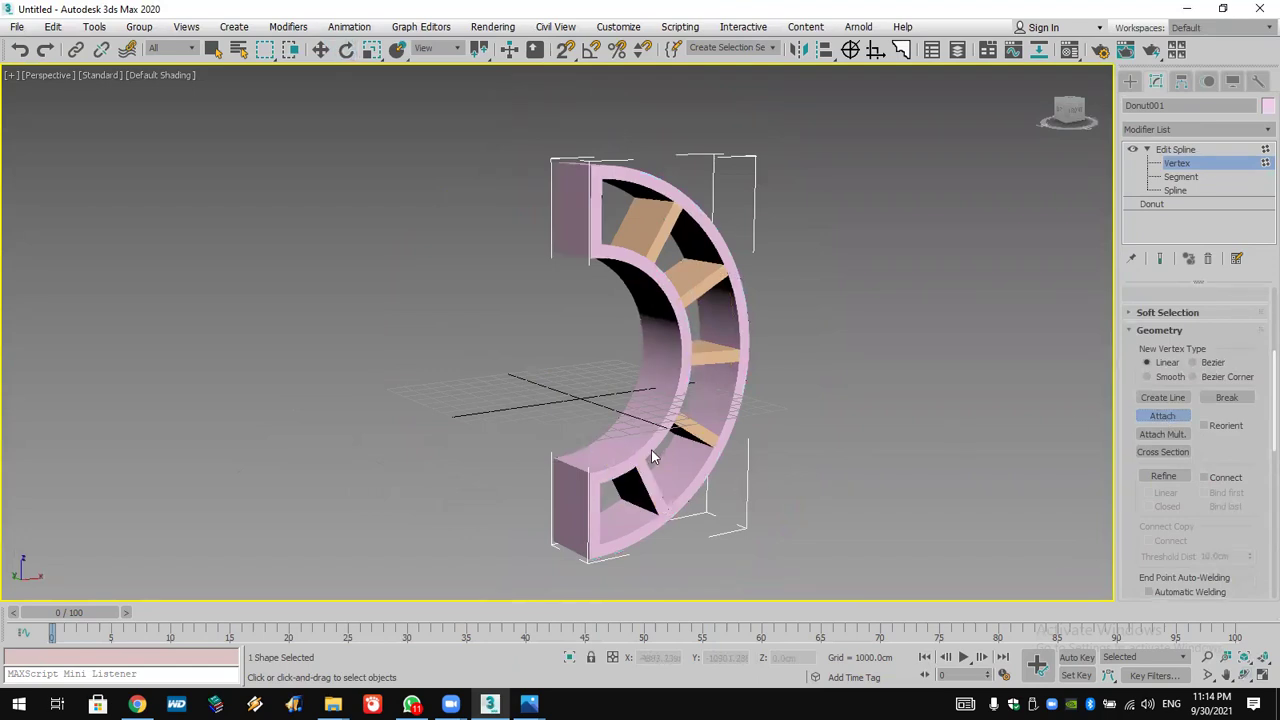
{"action": "left_click", "coordinate": [707, 357]}
{"action": "left_click", "coordinate": [697, 288]}
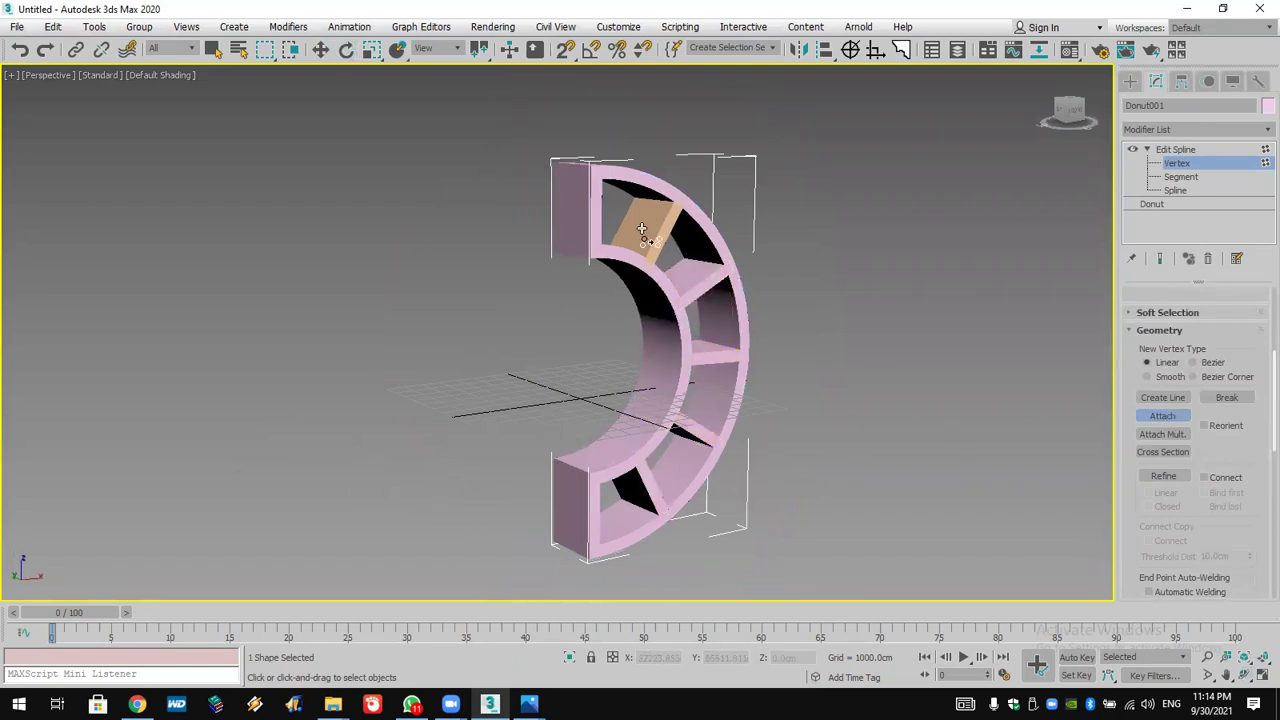
Go to the Donut base level, accept the warning, and set the rectangular section's length to 3730.56 cm.
{"action": "left_click", "coordinate": [1152, 204]}
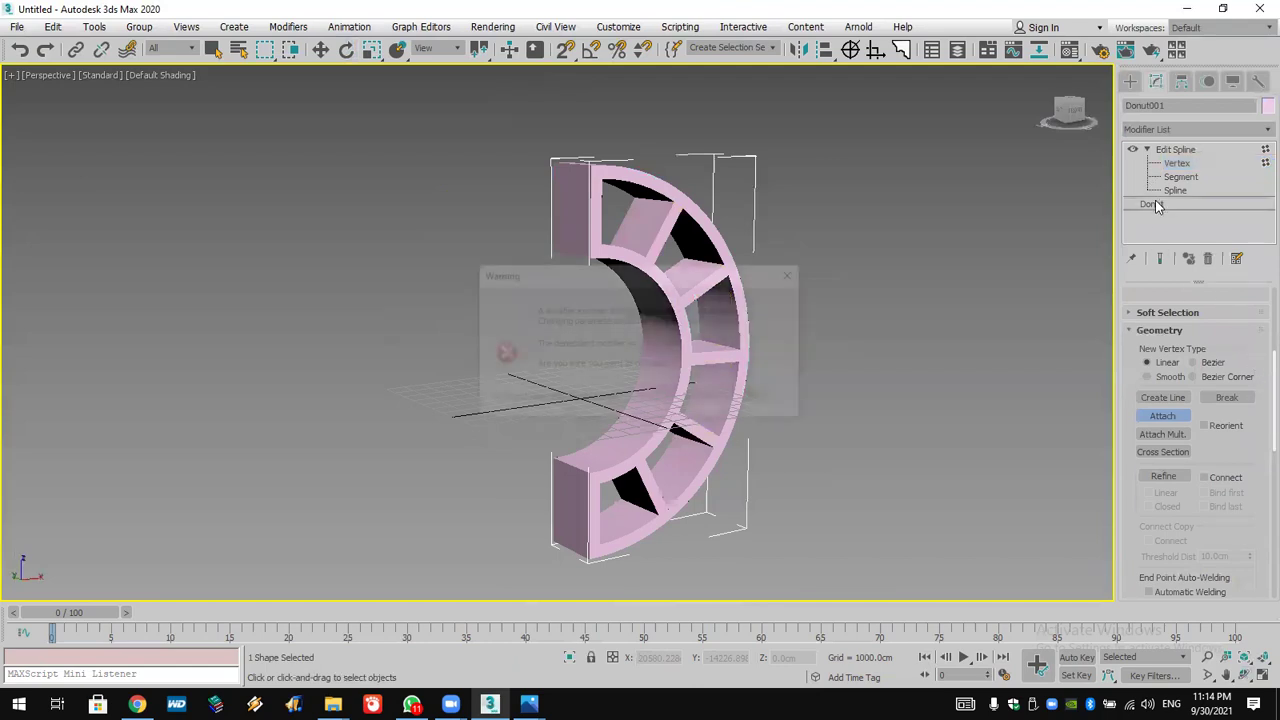
{"action": "left_click", "coordinate": [757, 399]}
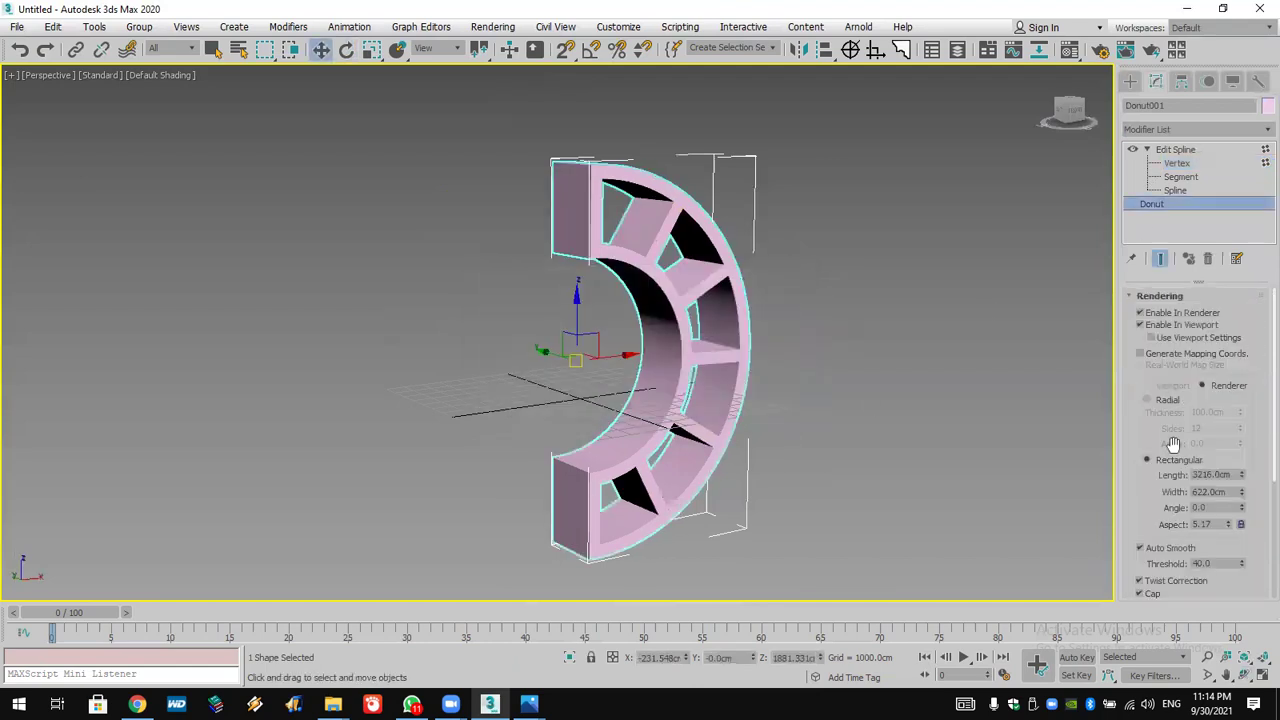
{"action": "mouse_move", "coordinate": [1241, 481]}
{"action": "left_mouse_down"}
{"action": "mouse_move", "coordinate": [1241, 470]}
{"action": "mouse_move", "coordinate": [1241, 492]}
{"action": "mouse_move", "coordinate": [1240, 422]}
{"action": "mouse_move", "coordinate": [1245, 459]}
{"action": "left_mouse_up"}
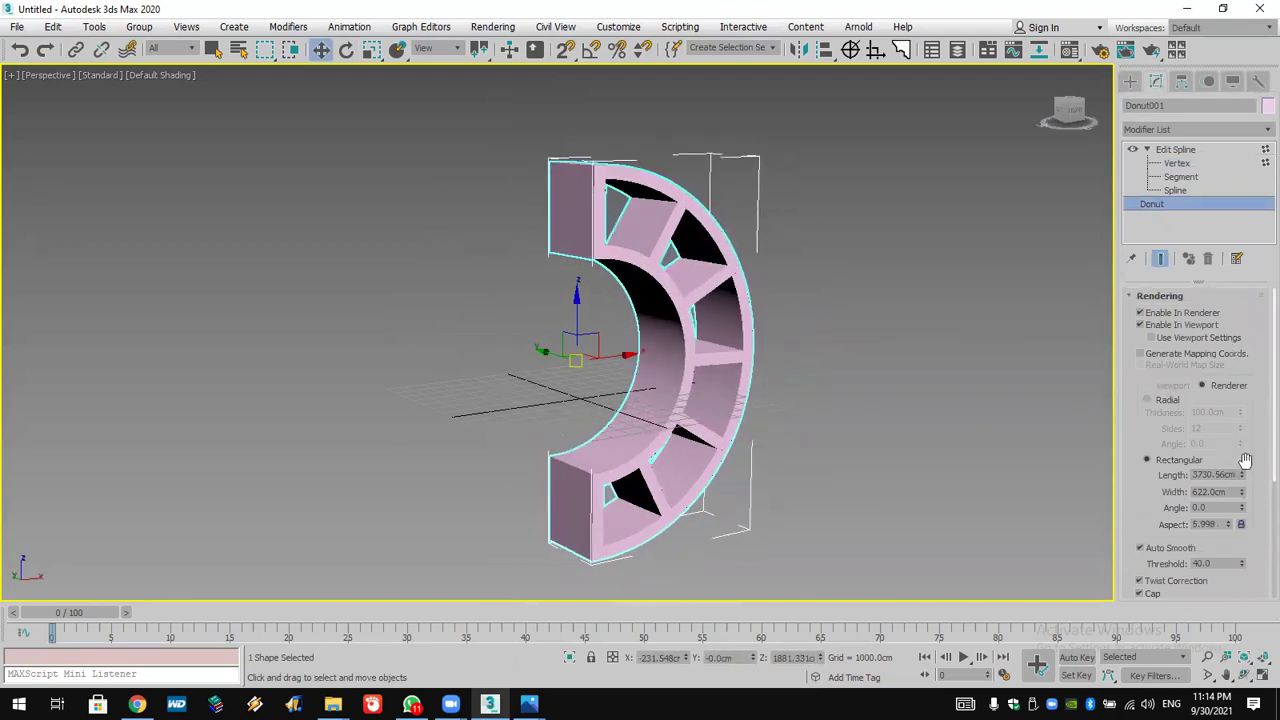
{"action": "left_click", "coordinate": [1244, 675]}
{"action": "left_click_drag", "start_coordinate": [691, 375], "coordinate": [628, 346]}
Reset the scene without saving the bookshelf.
{"action": "left_click", "coordinate": [14, 27]}
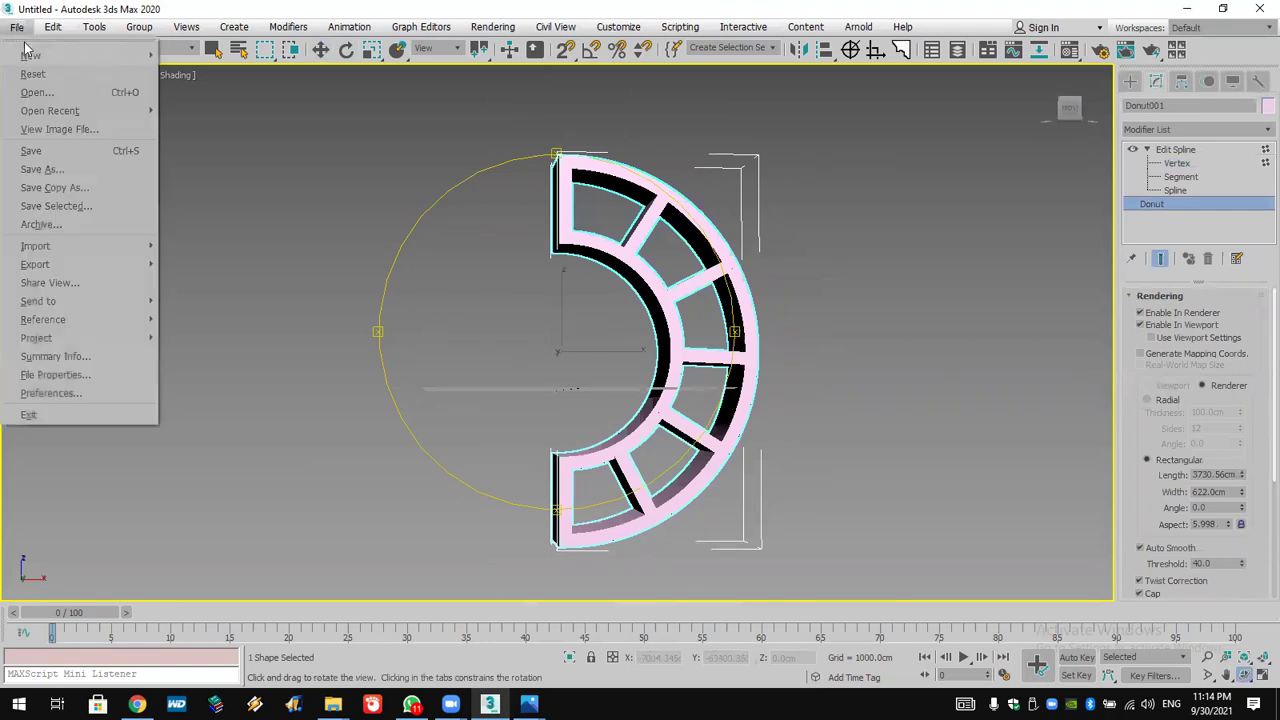
{"action": "left_click", "coordinate": [50, 78]}
{"action": "left_click", "coordinate": [636, 376]}
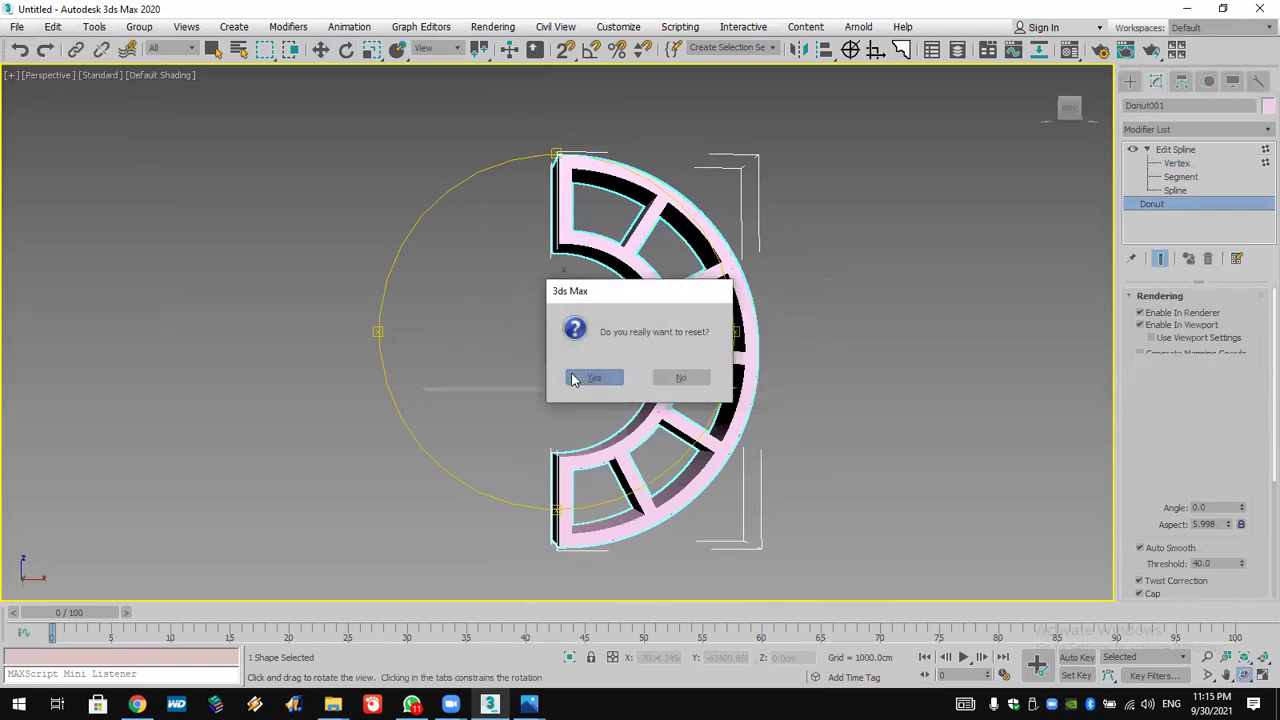
{"action": "left_click", "coordinate": [573, 374]}
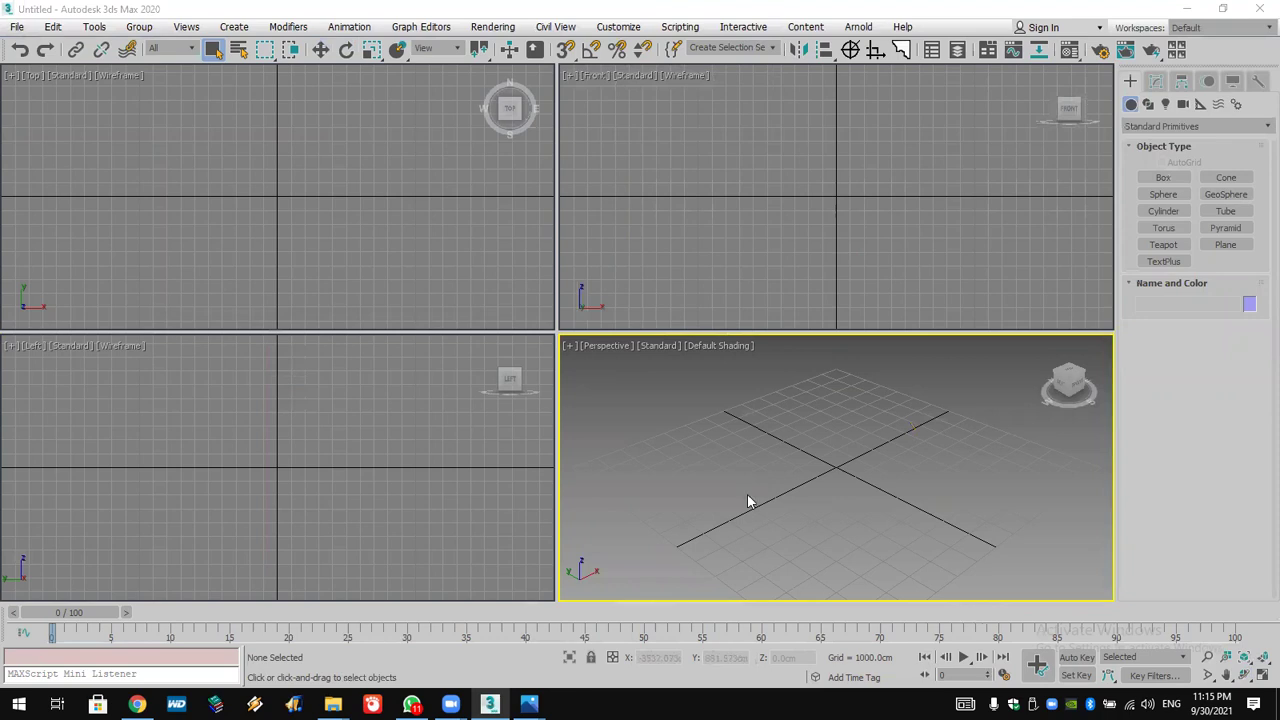
Open the Home-Interior-Design.jpg reference photo and examine the room, the curved sofa, the bookshelf and the C-shaped seats up close.
{"action": "key", "text": "super+d"}
{"action": "double_click", "coordinate": [759, 524]}
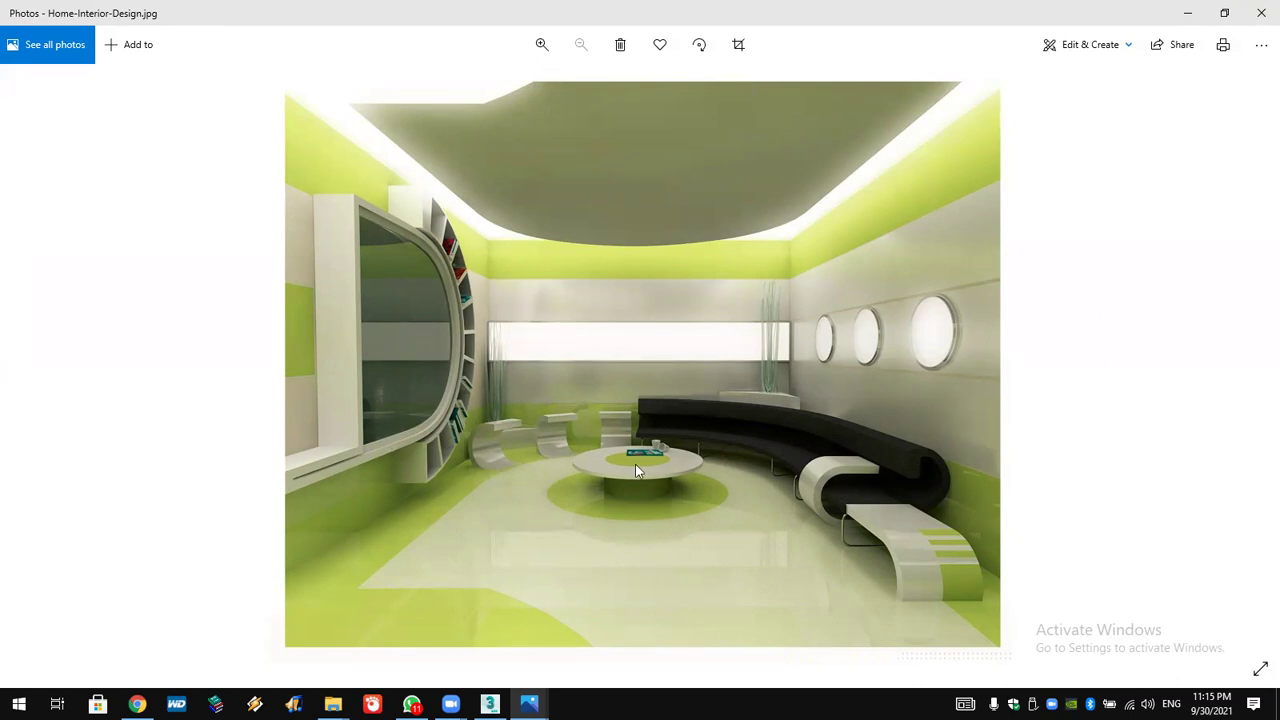
{"action": "scroll", "coordinate": [635, 464], "scroll_direction": "up", "scroll_amount": 3}
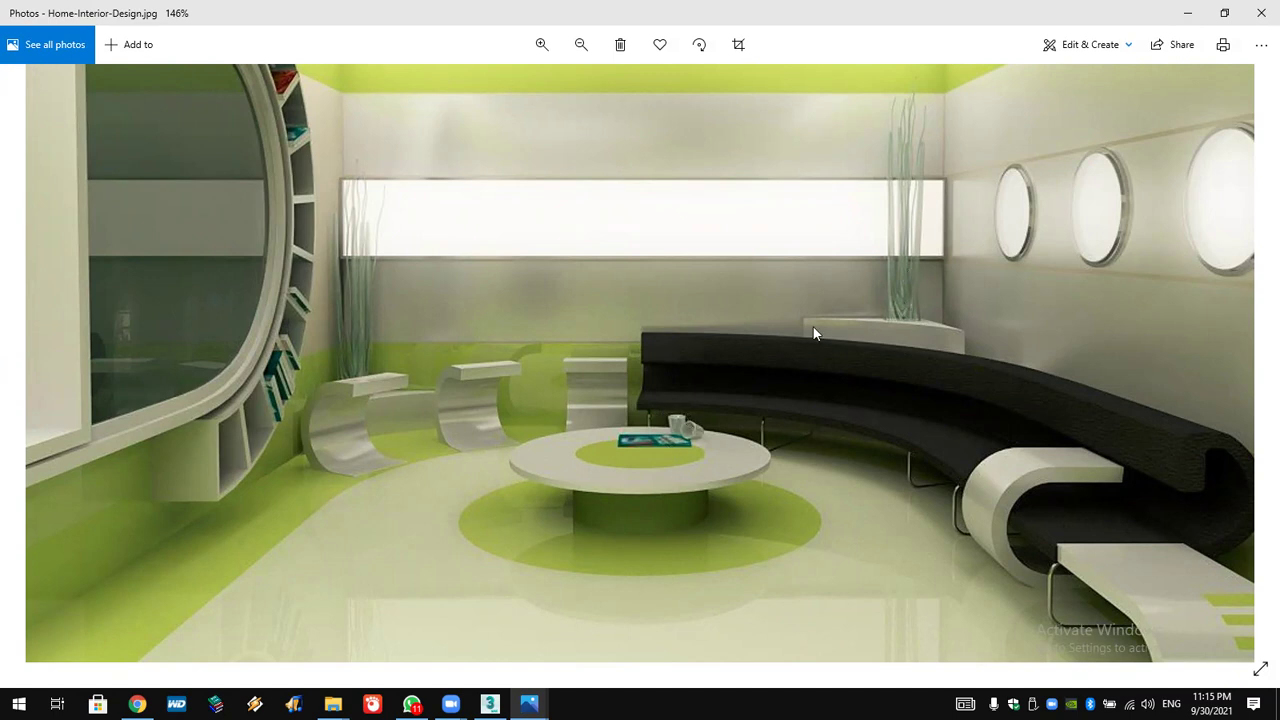
{"action": "scroll", "coordinate": [798, 330], "scroll_direction": "down", "scroll_amount": 3}
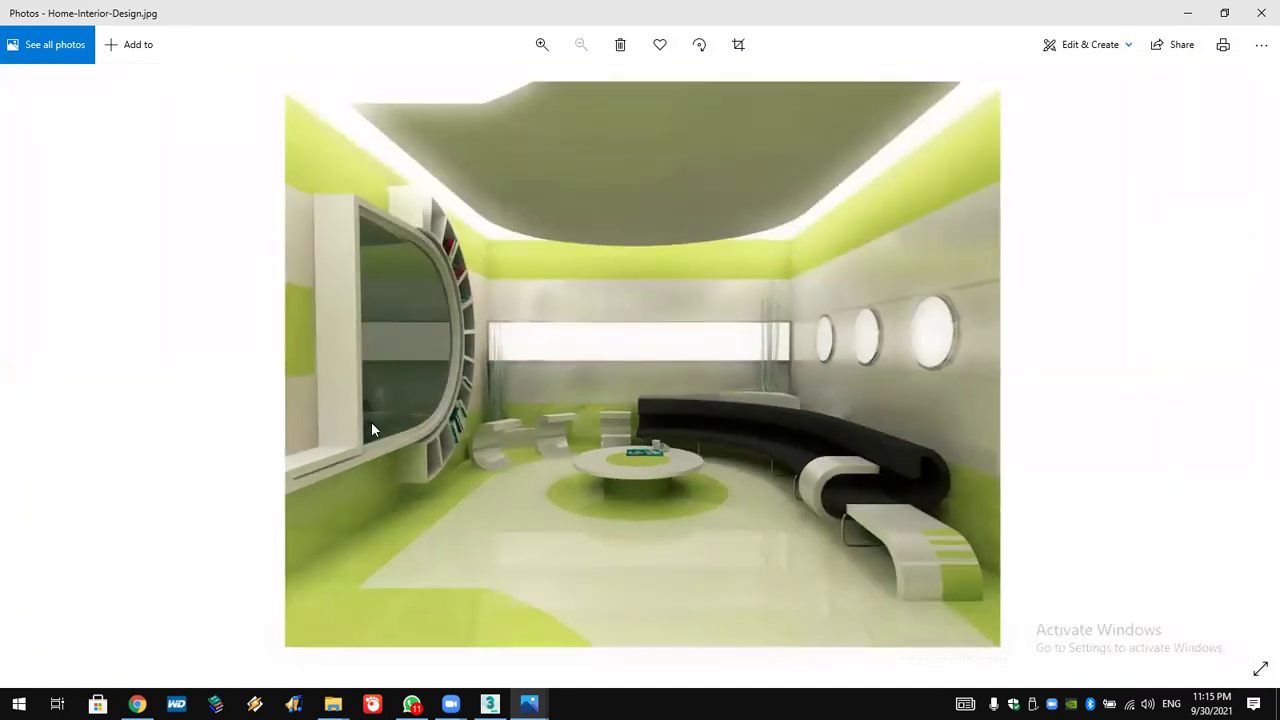
{"action": "scroll", "coordinate": [427, 420], "scroll_direction": "up", "scroll_amount": 3}
{"action": "left_click", "coordinate": [541, 44]}
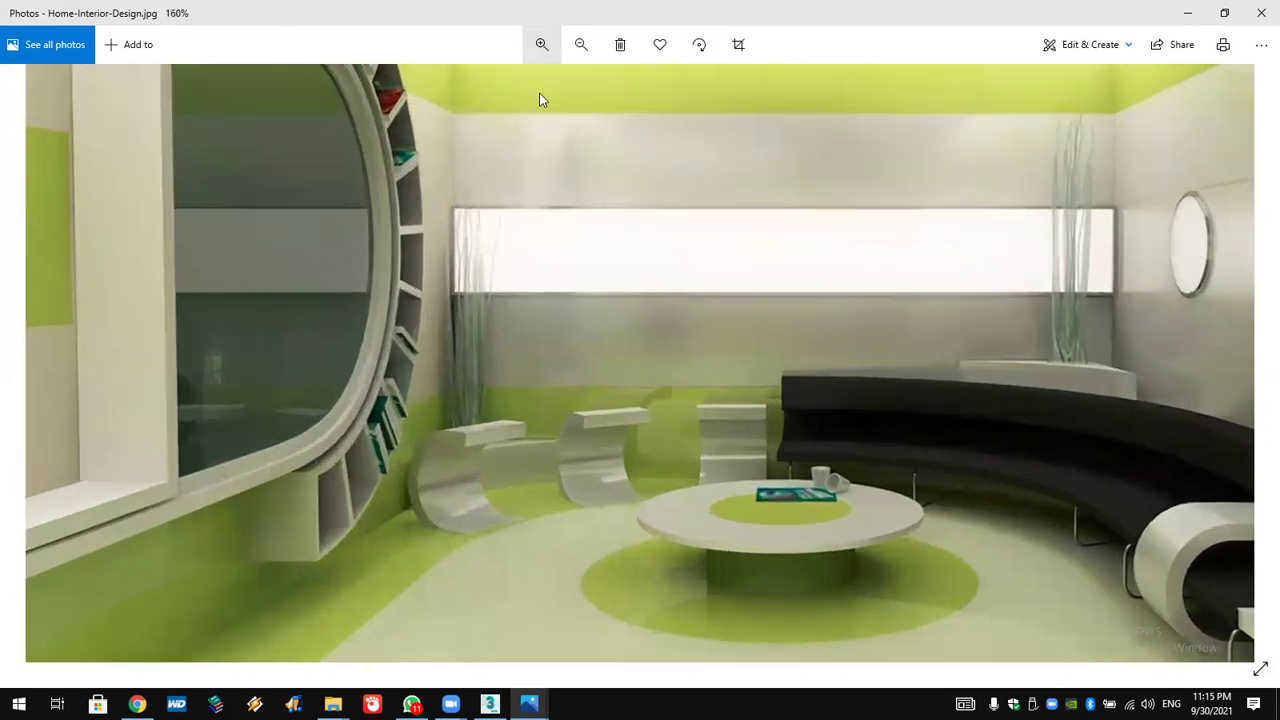
{"action": "left_click", "coordinate": [541, 44]}
{"action": "left_click", "coordinate": [541, 44]}
{"action": "left_click", "coordinate": [541, 44]}
{"action": "left_click_drag", "start_coordinate": [286, 500], "coordinate": [443, 470]}
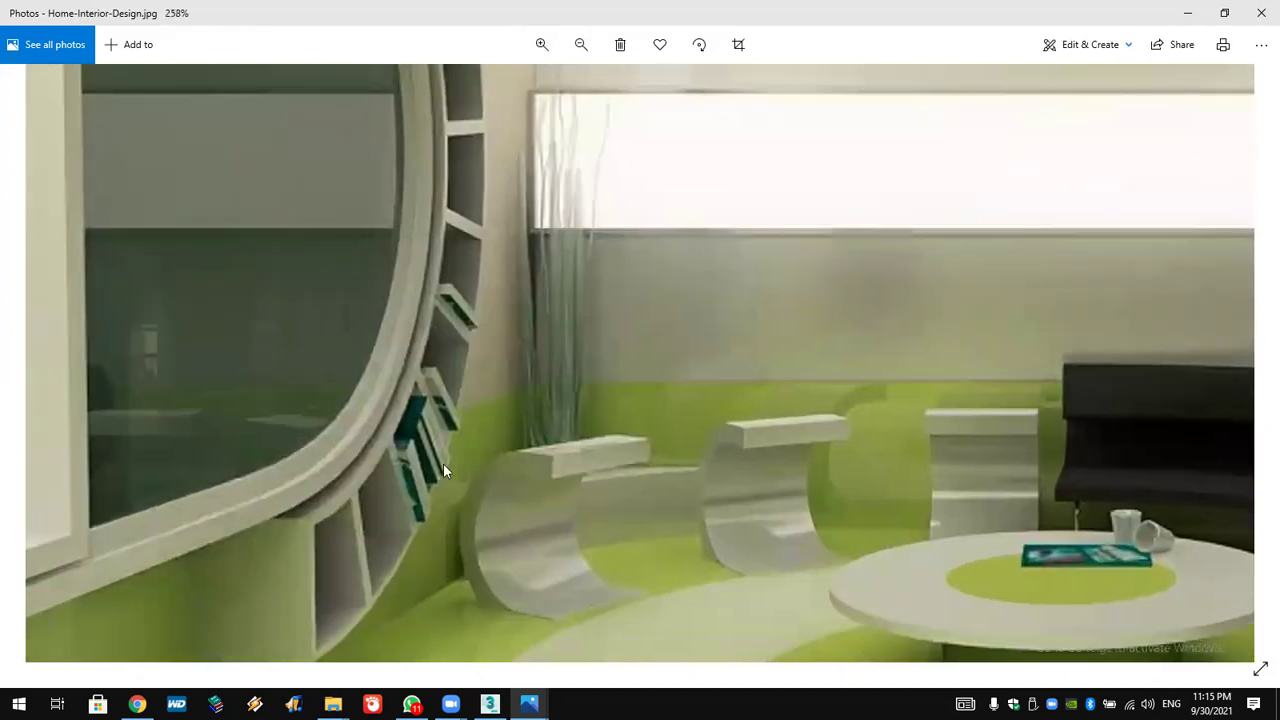
{"action": "scroll", "coordinate": [561, 323], "scroll_direction": "down", "scroll_amount": 5}
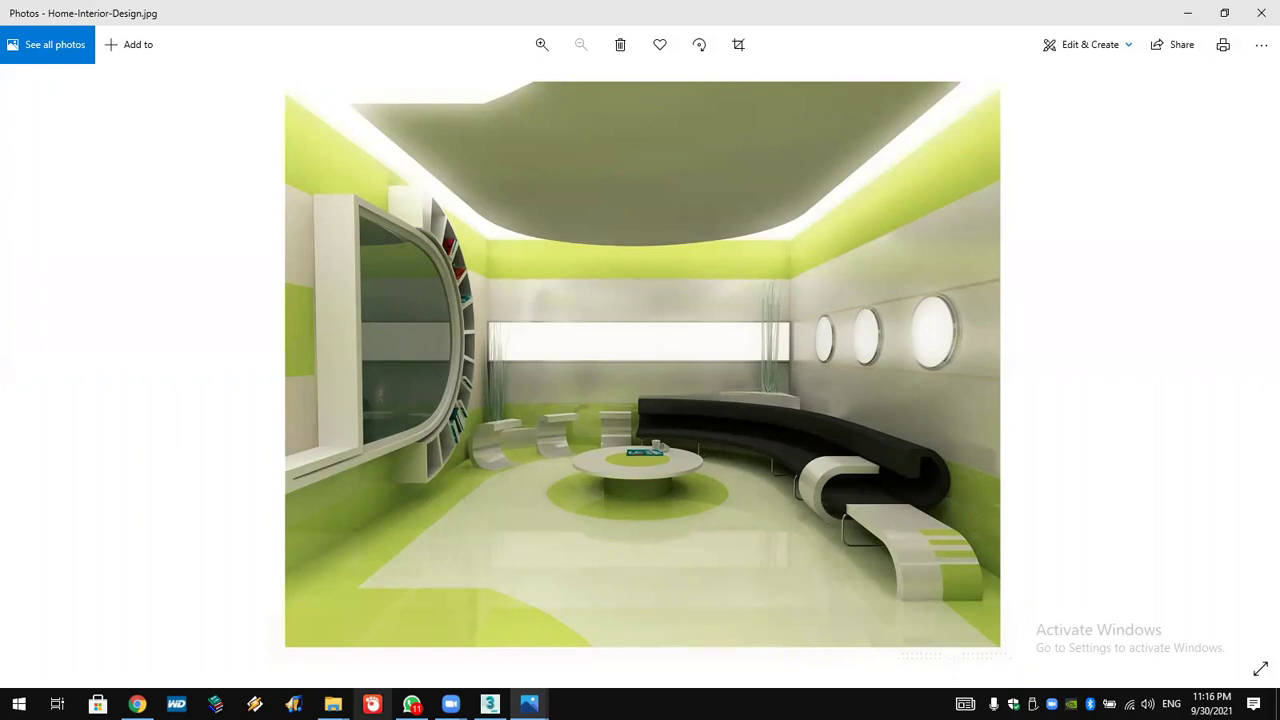
Switch to 3ds Max and draw an open three-sided rectangular line in the Top view with ortho snapping on and 2D snapping off.
{"action": "left_click", "coordinate": [490, 704]}
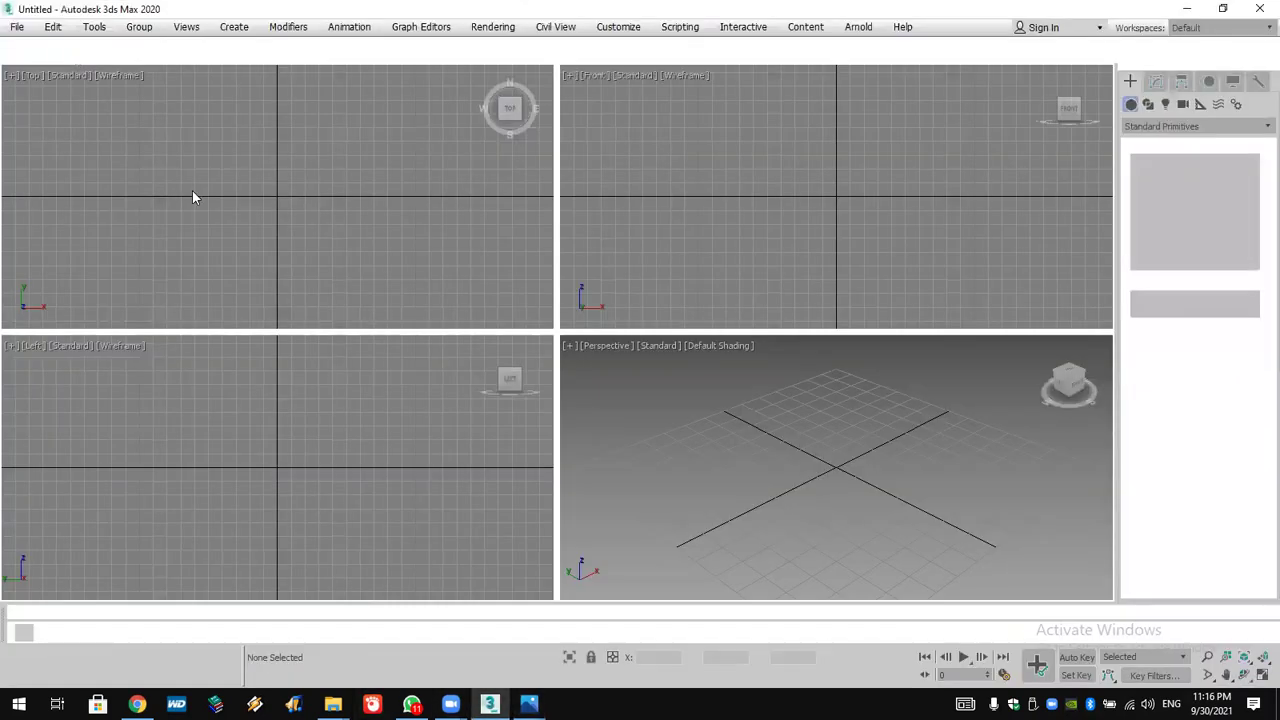
{"action": "left_click", "coordinate": [1148, 104]}
{"action": "left_click", "coordinate": [1164, 191]}
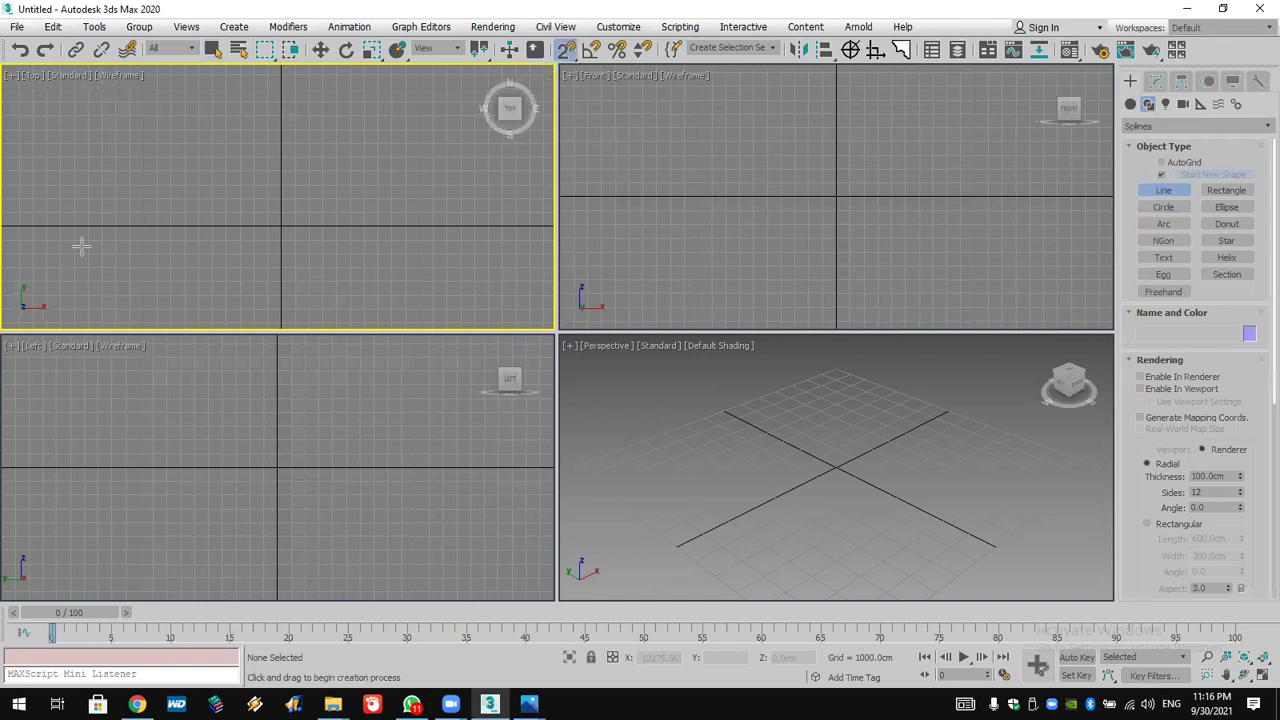
{"action": "left_click", "coordinate": [875, 50]}
{"action": "left_click", "coordinate": [566, 50]}
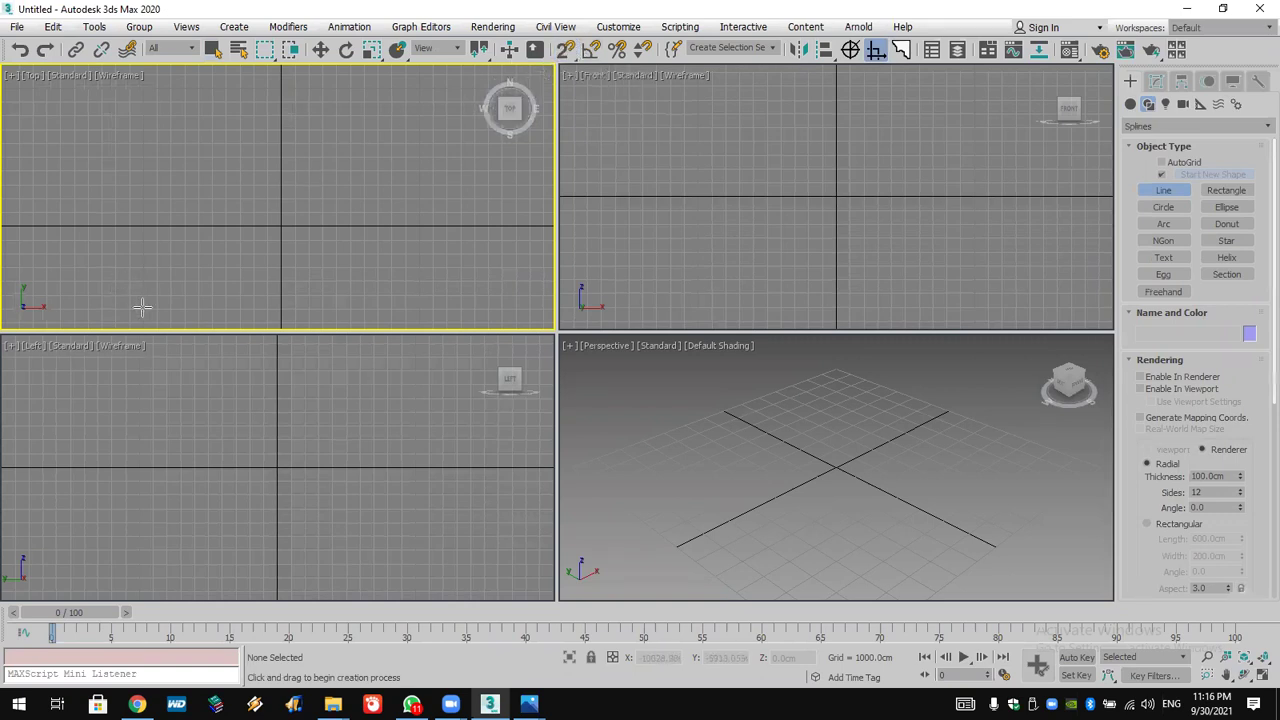
{"action": "left_click", "coordinate": [142, 307]}
{"action": "left_click", "coordinate": [143, 78]}
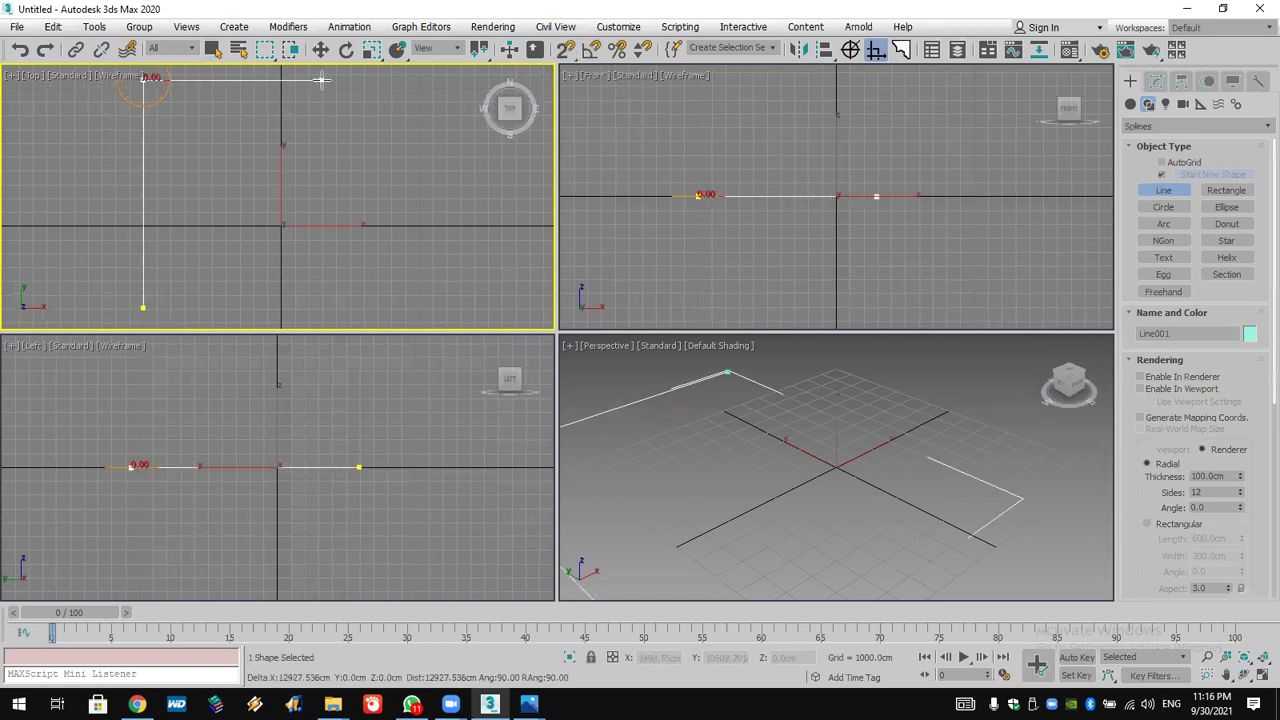
{"action": "left_click", "coordinate": [334, 78]}
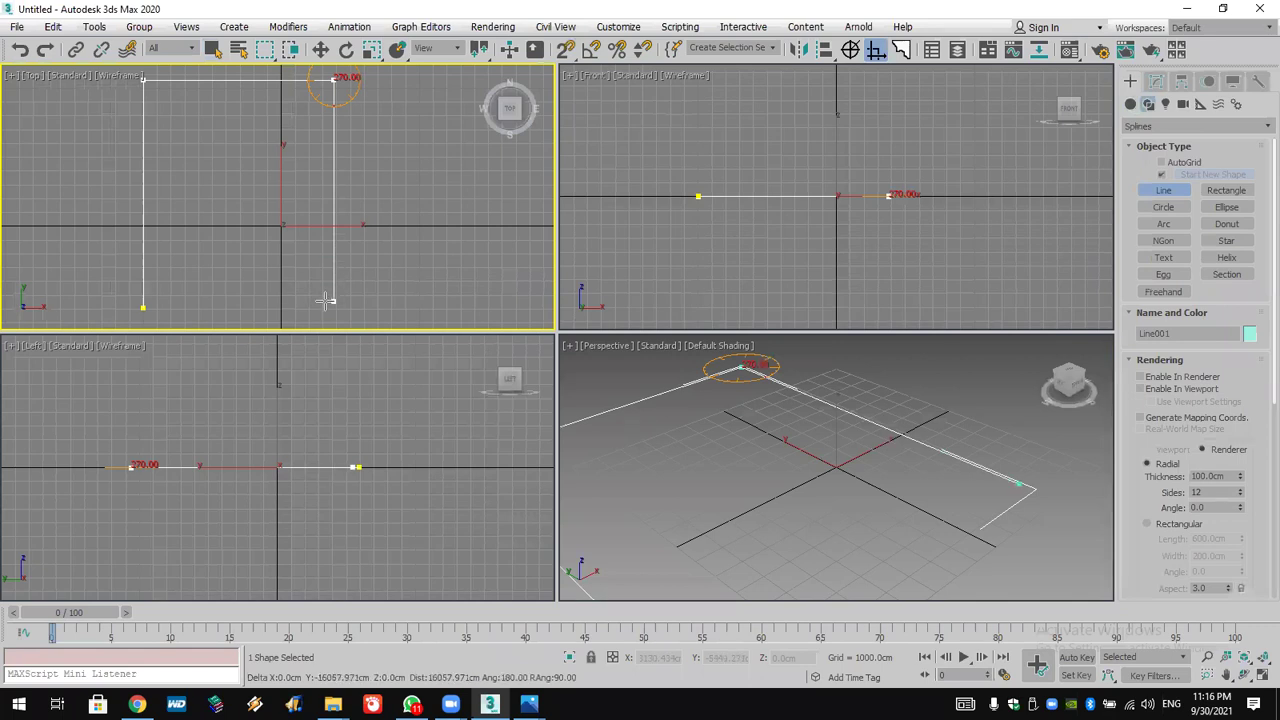
{"action": "left_click", "coordinate": [334, 307]}
{"action": "middle_click_drag", "start_coordinate": [384, 294], "coordinate": [414, 293]}
{"action": "right_click", "coordinate": [430, 292]}
Finish the three-sided line and outline its spline into a thin double-line wall profile.
{"action": "middle_click_drag", "start_coordinate": [850, 522], "coordinate": [912, 487]}
{"action": "scroll", "coordinate": [870, 505], "scroll_direction": "down", "scroll_amount": 3}
{"action": "scroll", "coordinate": [889, 491], "scroll_direction": "up", "scroll_amount": 4}
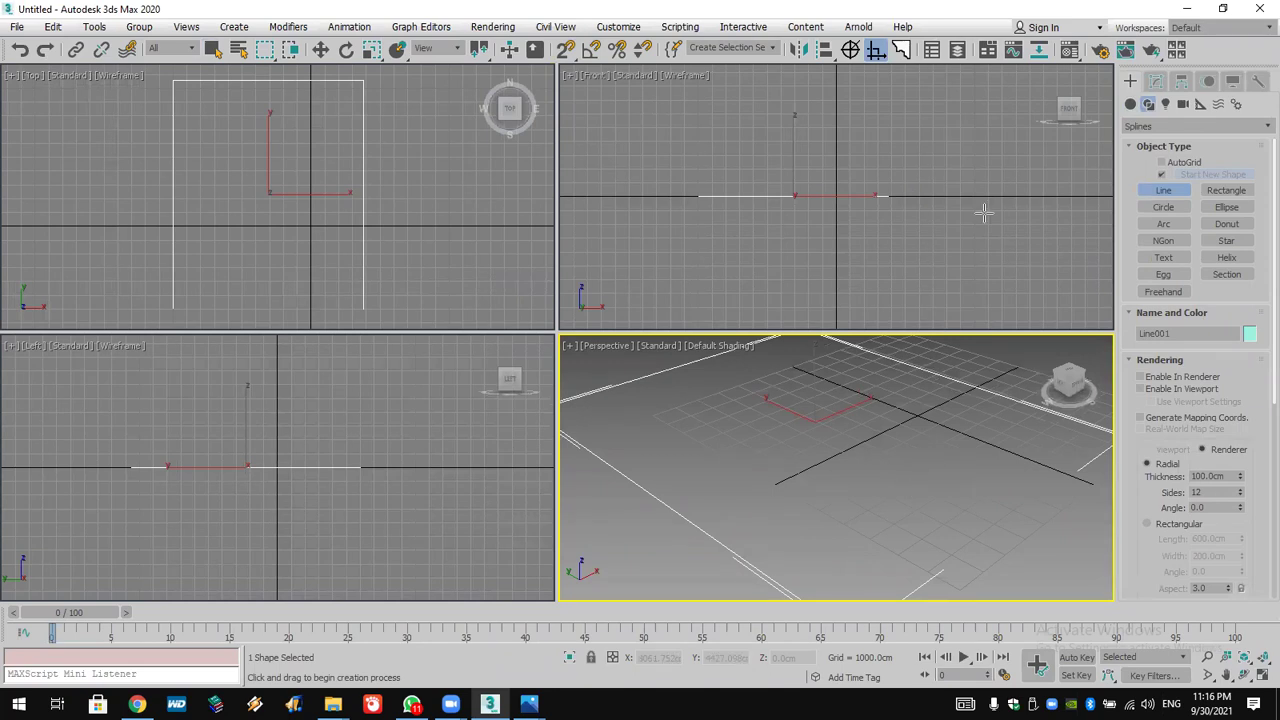
{"action": "left_click", "coordinate": [1155, 81]}
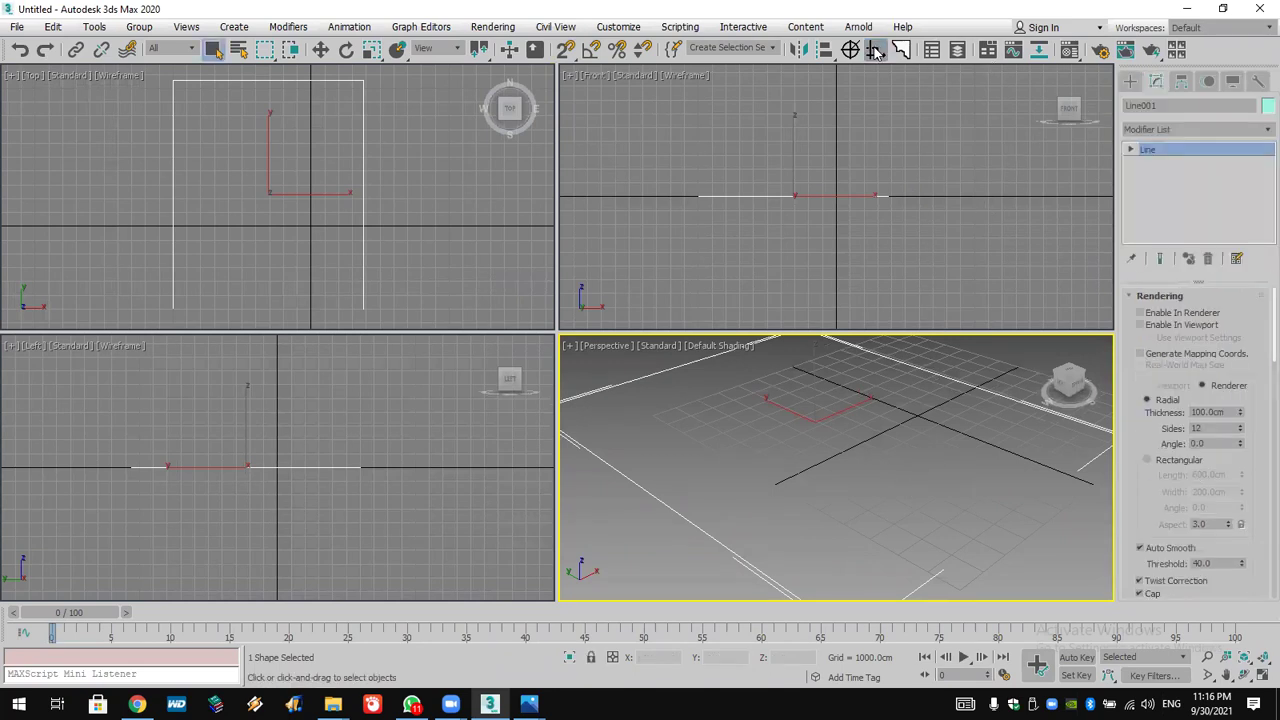
{"action": "left_click", "coordinate": [1131, 149]}
{"action": "left_click", "coordinate": [1187, 195]}
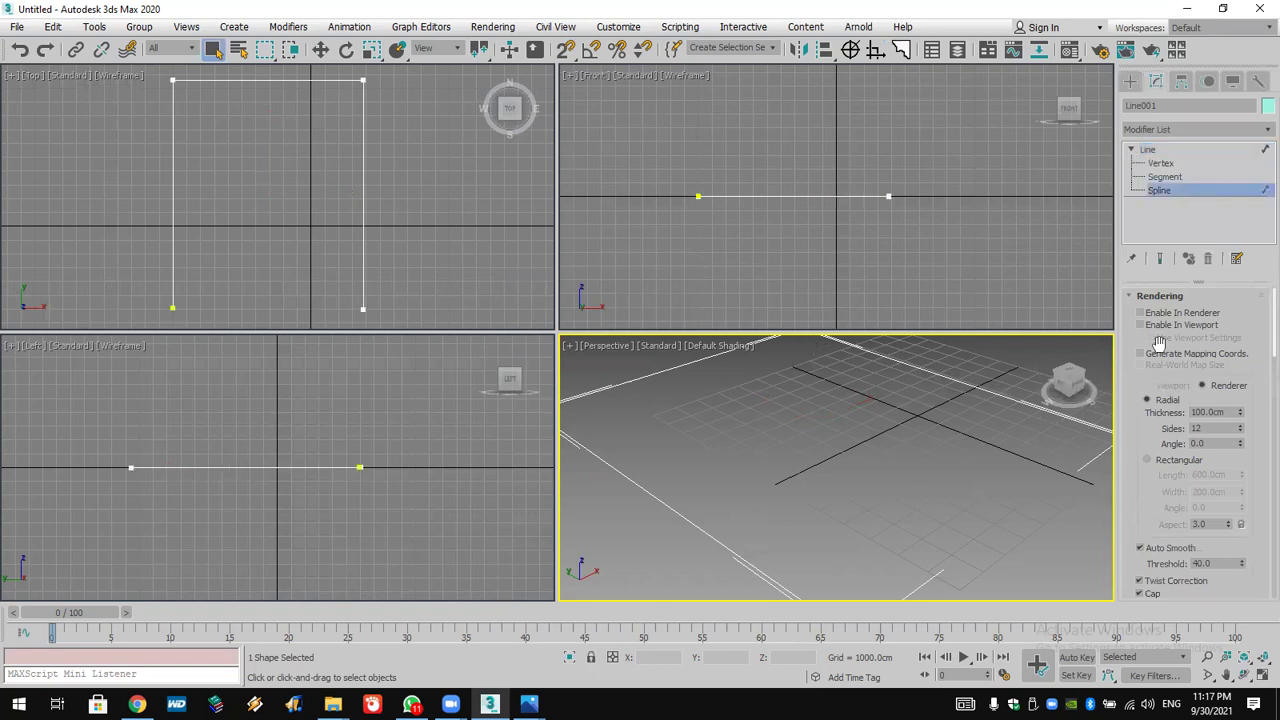
{"action": "scroll", "coordinate": [1152, 462], "scroll_direction": "down", "scroll_amount": 5}
{"action": "scroll", "coordinate": [1155, 448], "scroll_direction": "down", "scroll_amount": 8}
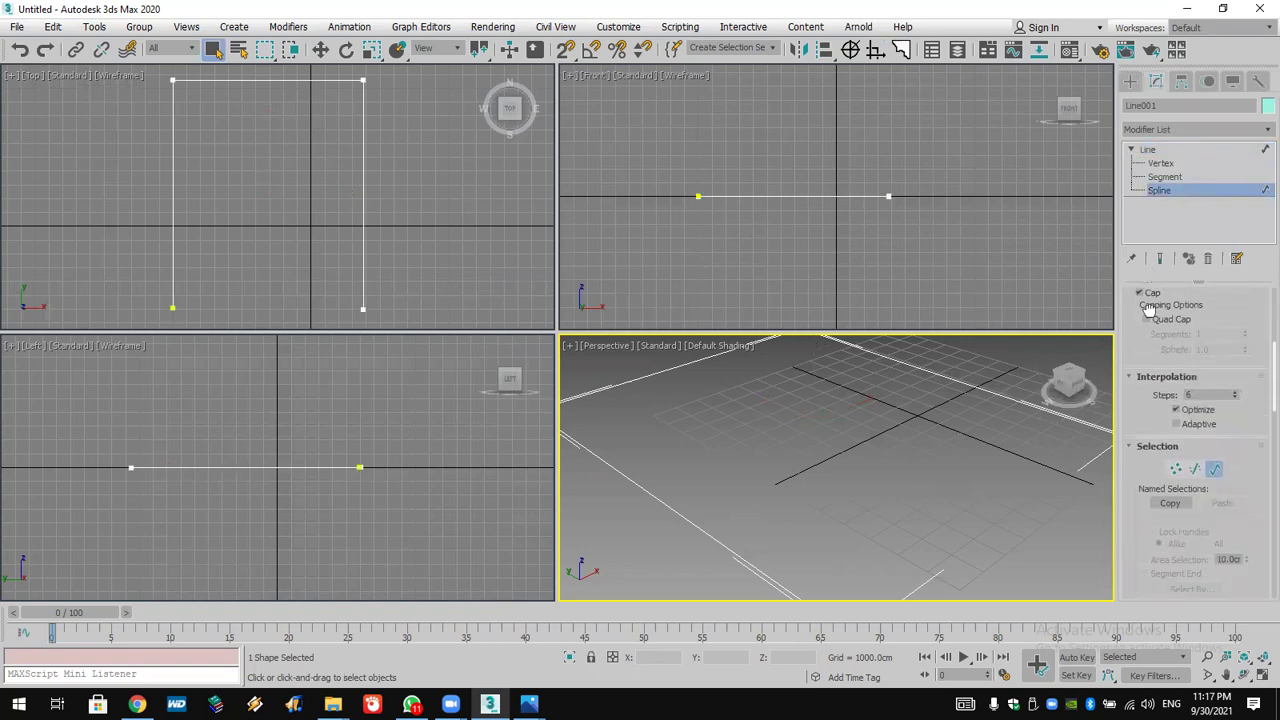
{"action": "scroll", "coordinate": [1155, 433], "scroll_direction": "down", "scroll_amount": 6}
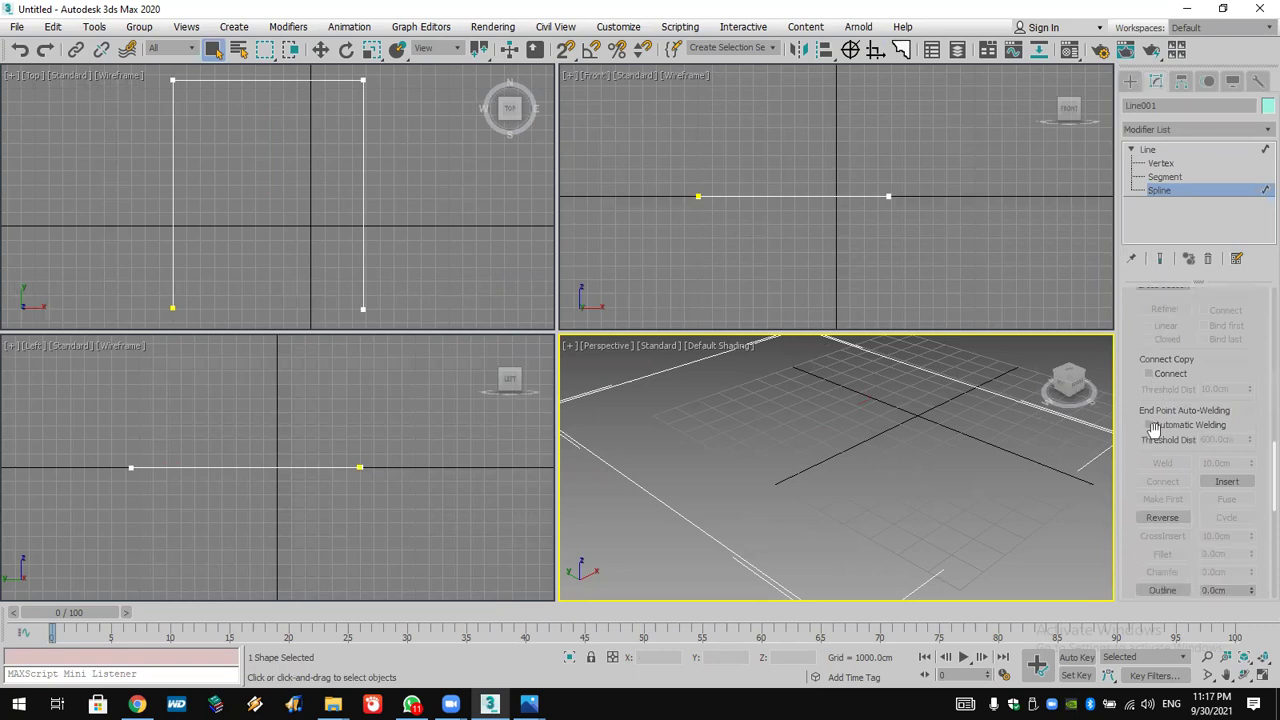
{"action": "left_click", "coordinate": [1168, 495]}
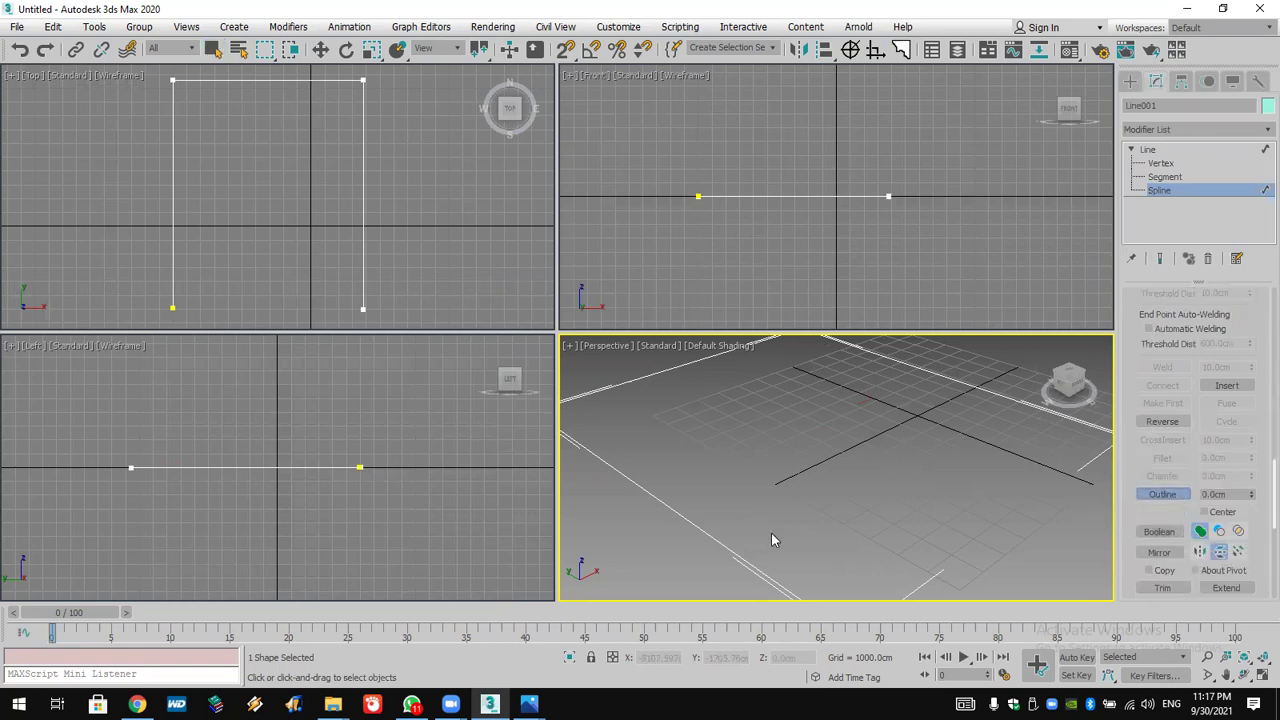
{"action": "left_click_drag", "start_coordinate": [737, 554], "coordinate": [746, 547]}
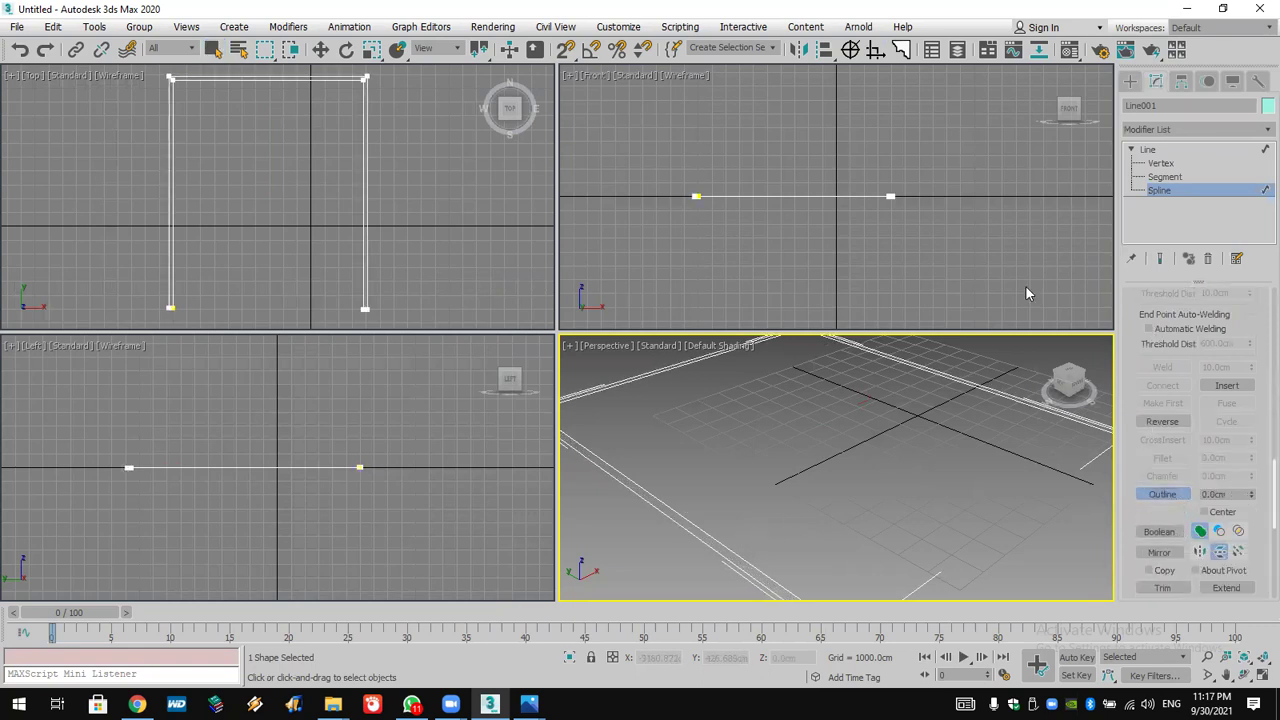
Apply an Extrude modifier to the outlined wall profile with an amount of 2800 cm.
{"action": "left_click", "coordinate": [1176, 128]}
{"action": "key", "text": "w"}
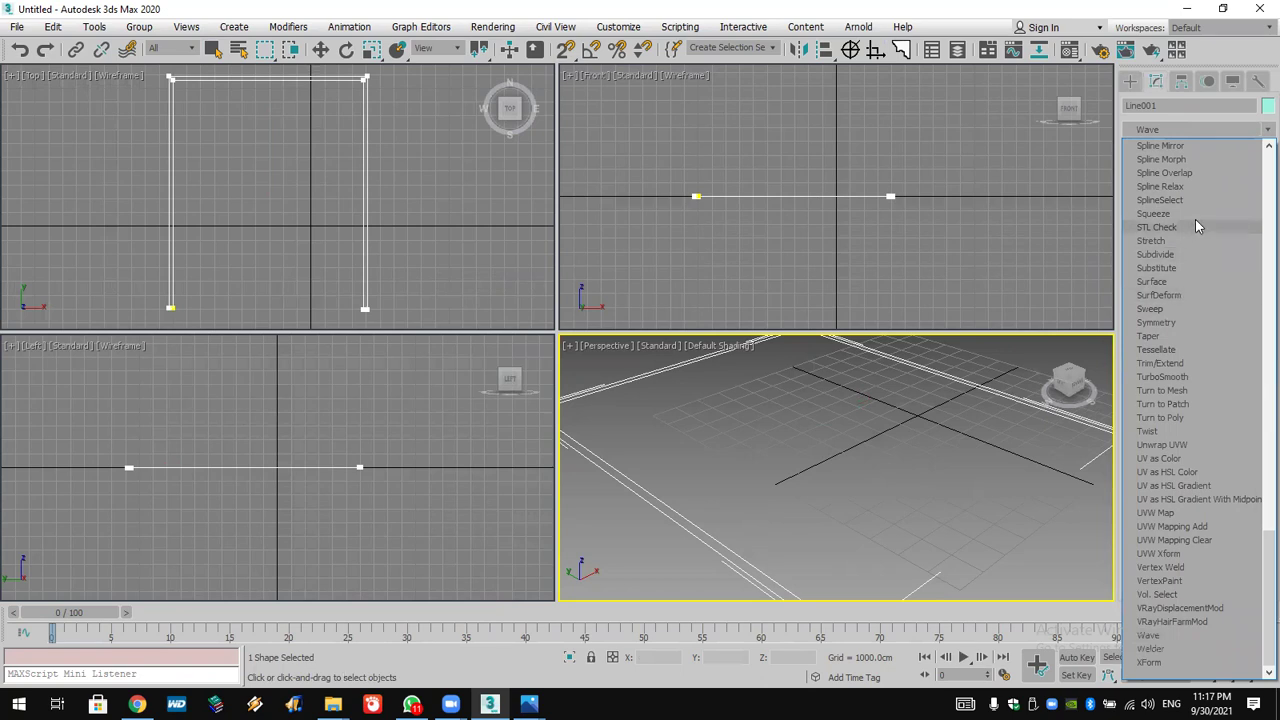
{"action": "scroll", "coordinate": [1195, 219], "scroll_direction": "up", "scroll_amount": 10}
{"action": "key", "text": "Escape"}
{"action": "key", "text": "w"}
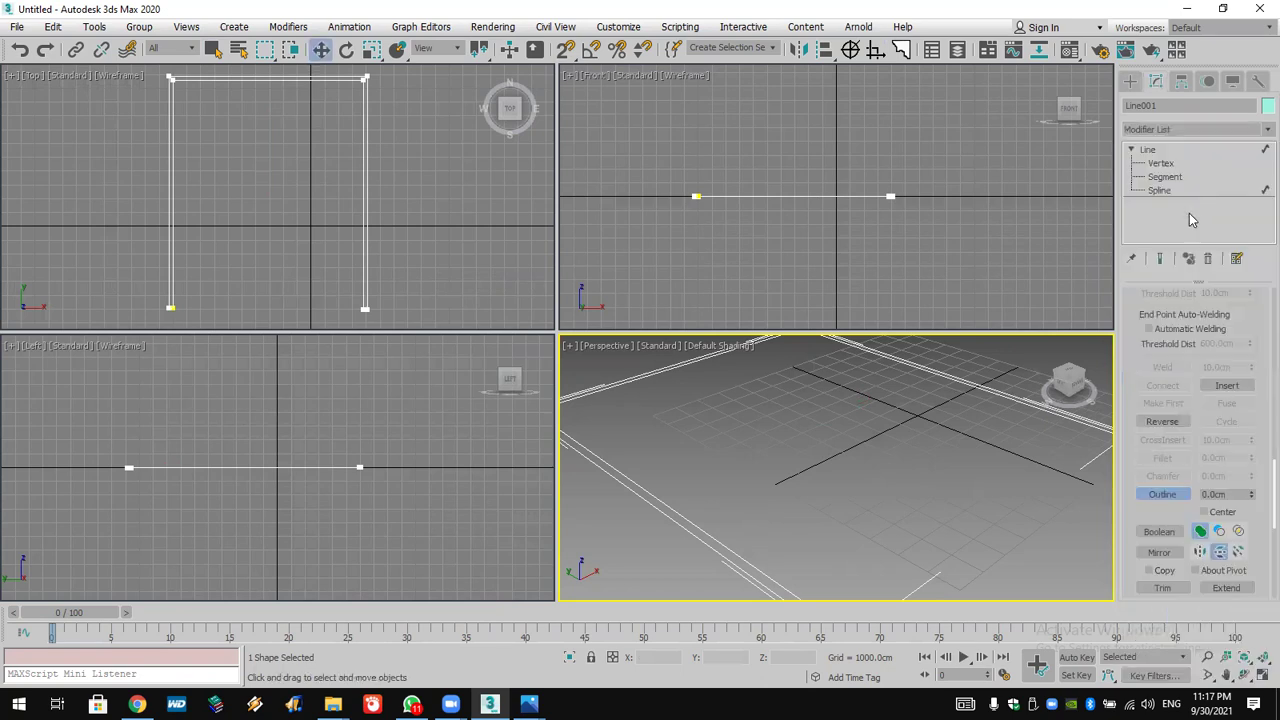
{"action": "key", "text": "ctrl+e"}
{"action": "left_click_drag", "start_coordinate": [1241, 318], "coordinate": [1248, 250]}
Change the extruded wall's object colour to green.
{"action": "left_click", "coordinate": [1262, 106]}
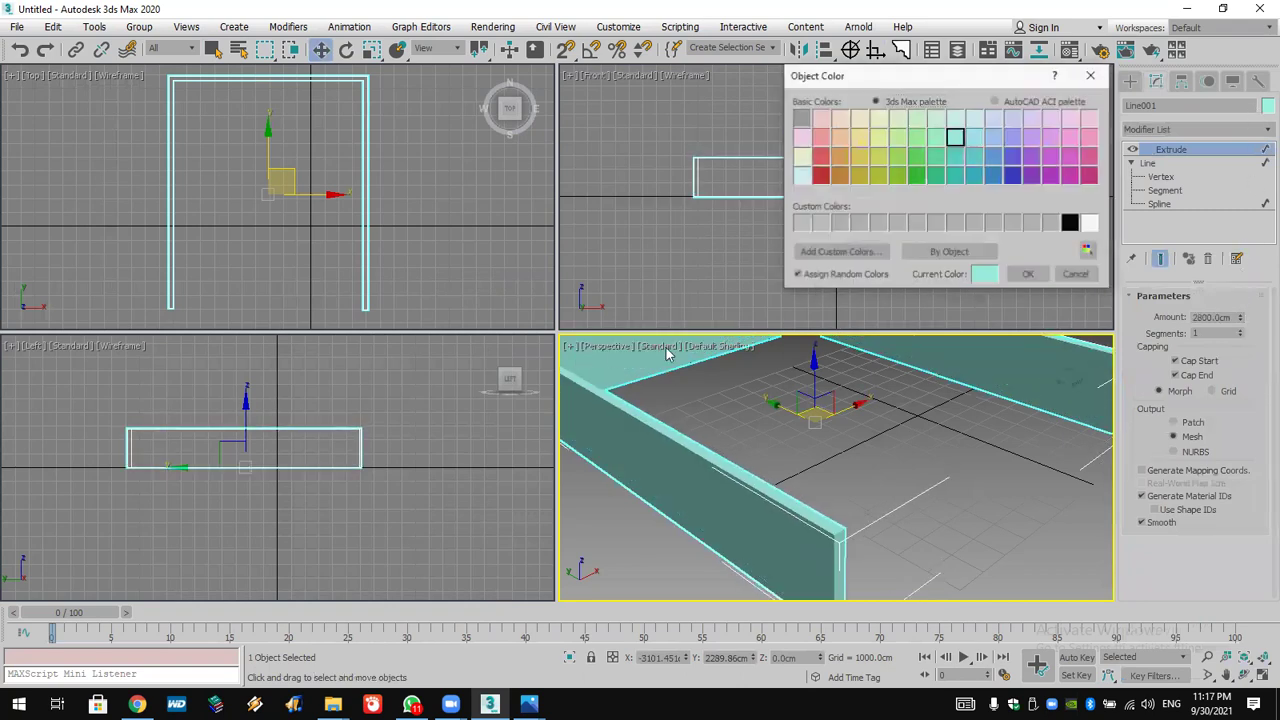
{"action": "left_click", "coordinate": [897, 175]}
{"action": "left_click", "coordinate": [1028, 274]}
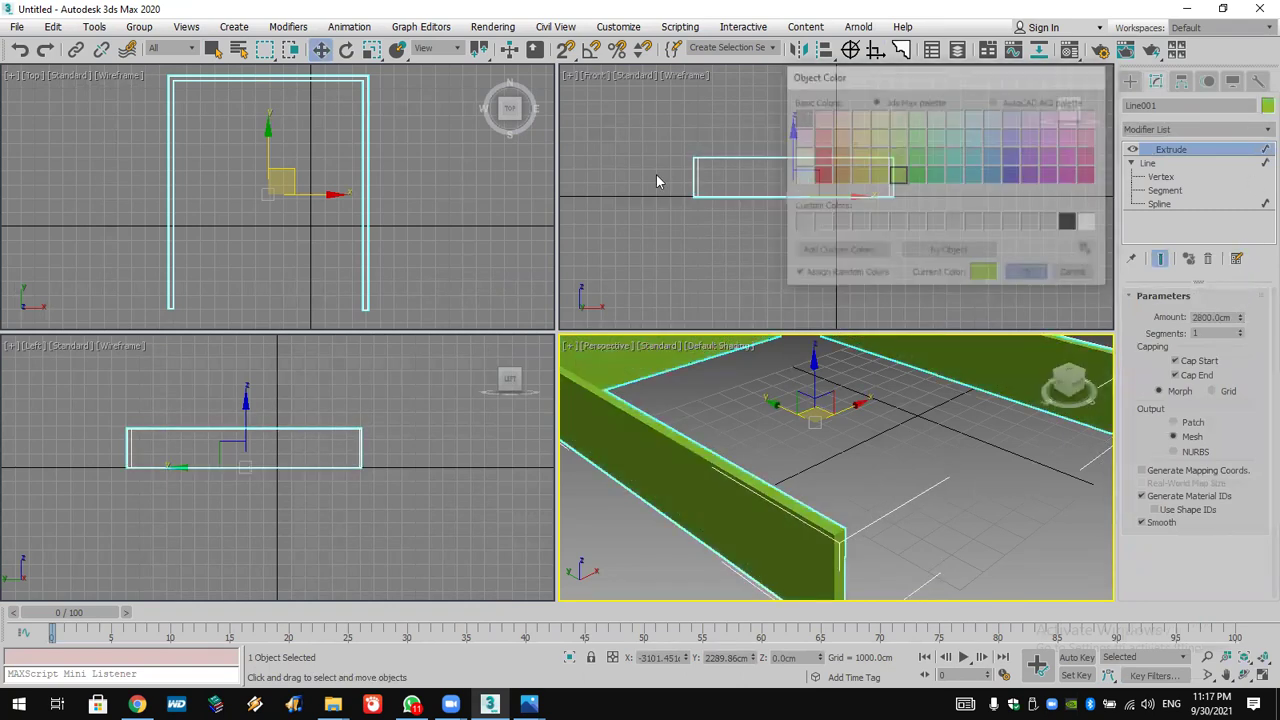
Enable vertex snapping and copy the wall straight up in the Front view so the copy sits on its upper edge.
{"action": "right_click", "coordinate": [697, 220]}
{"action": "scroll", "coordinate": [683, 137], "scroll_direction": "up", "scroll_amount": 3}
{"action": "left_click_drag", "start_coordinate": [565, 49], "coordinate": [577, 135]}
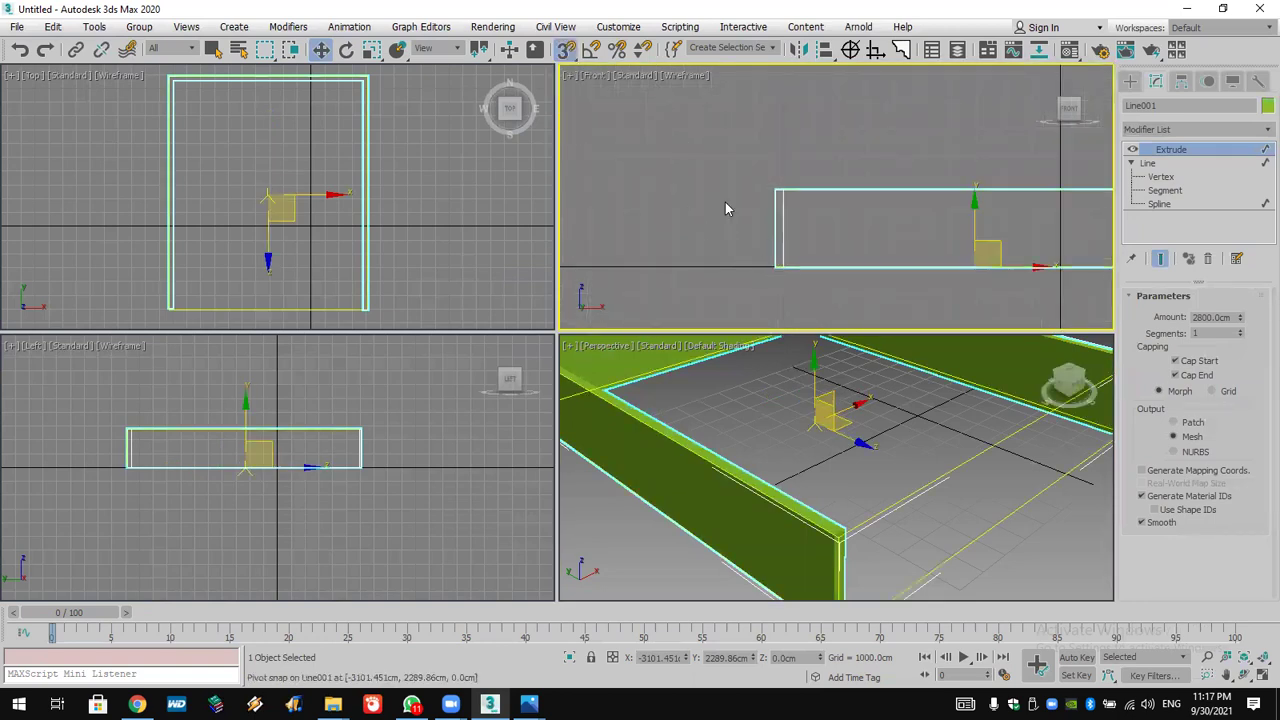
{"action": "right_click", "coordinate": [567, 50]}
{"action": "left_click", "coordinate": [615, 433]}
{"action": "left_click", "coordinate": [557, 354]}
{"action": "left_click", "coordinate": [741, 243]}
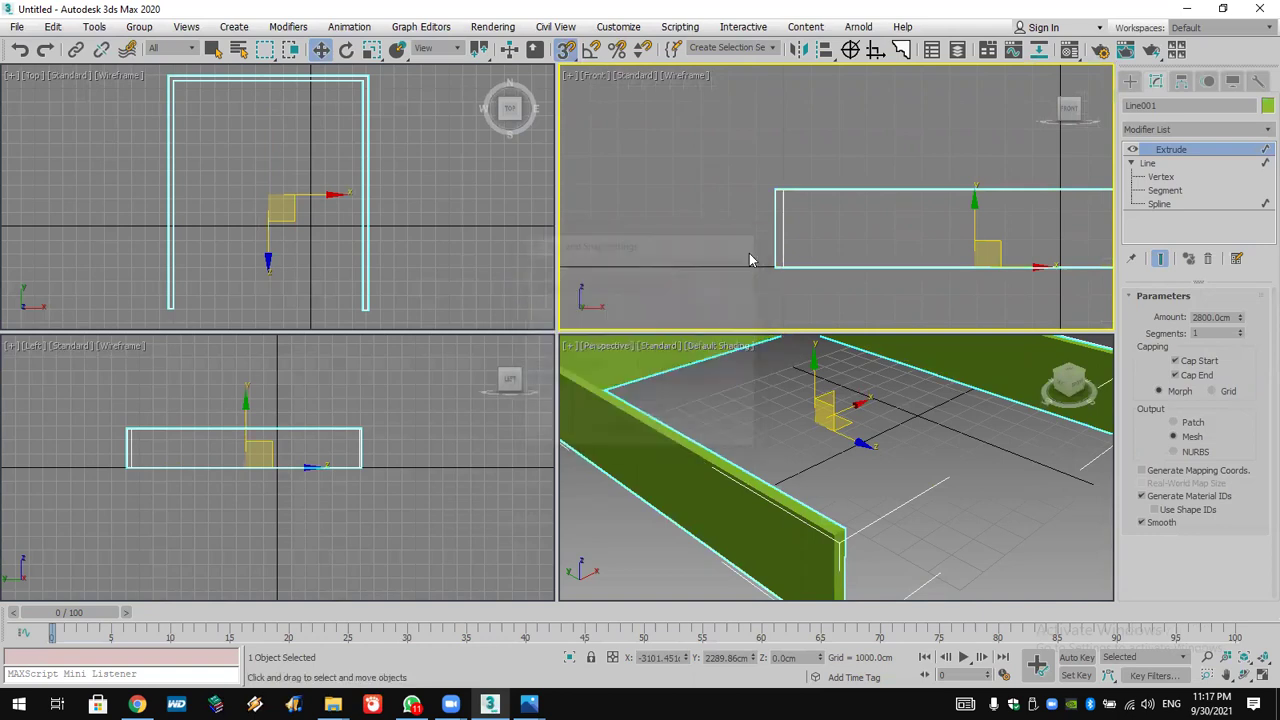
{"action": "mouse_move", "coordinate": [770, 276]}
{"action": "left_mouse_down", "text": "shift"}
{"action": "mouse_move", "coordinate": [780, 163]}
{"action": "mouse_move", "coordinate": [766, 179]}
{"action": "left_mouse_up", "text": "shift"}
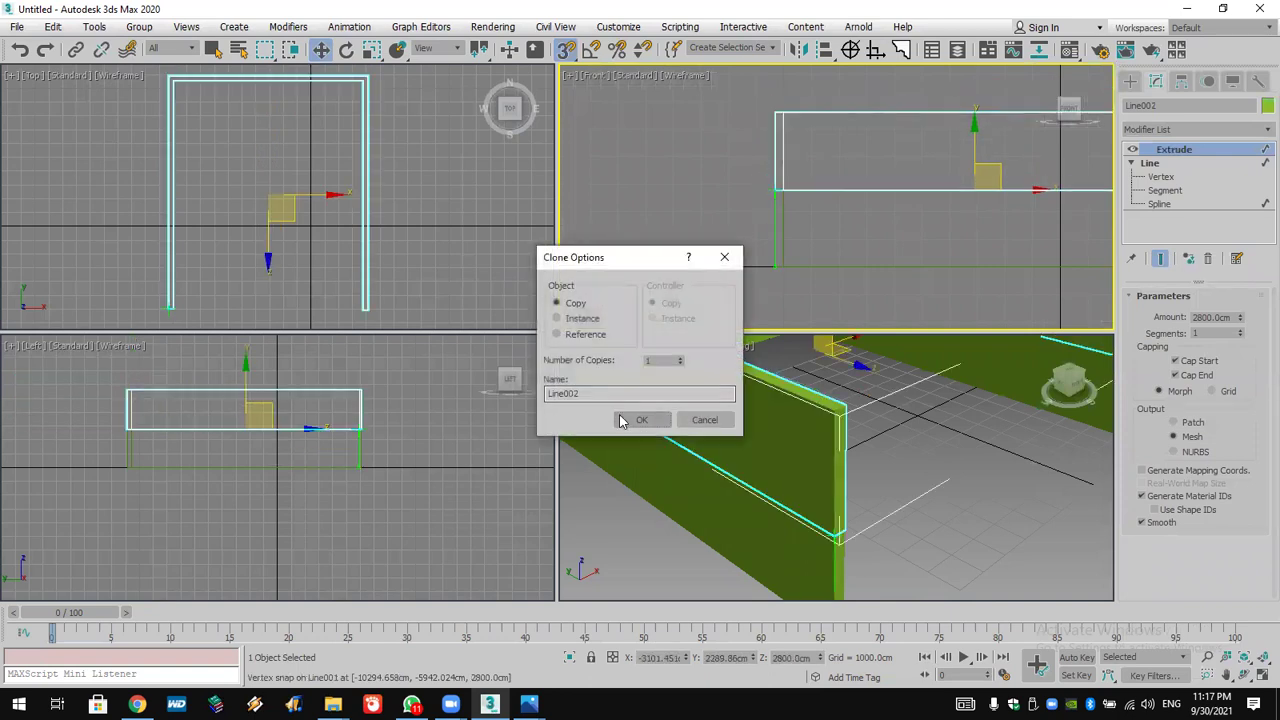
{"action": "left_click", "coordinate": [628, 421]}
Set the upper copy's extrude amount to 10 cm and recolour the thin strip grey.
{"action": "double_click", "coordinate": [1206, 318]}
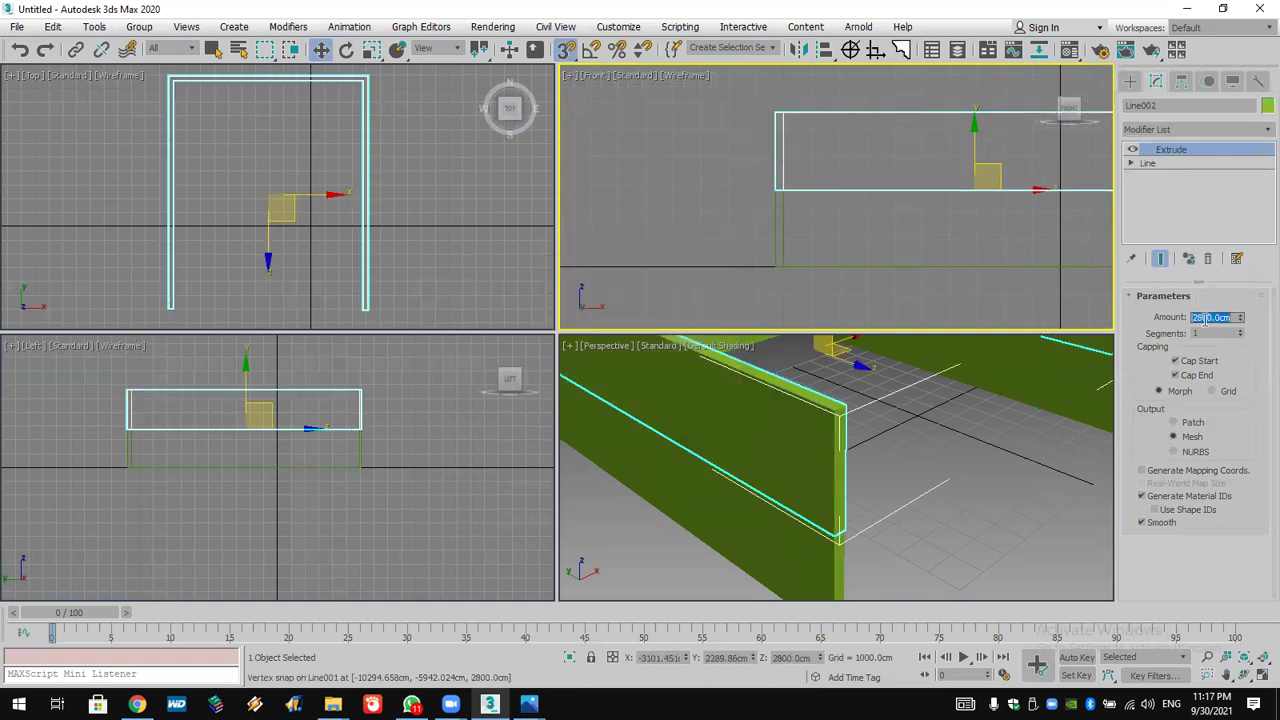
{"action": "type", "text": "10"}
{"action": "key", "text": "Return"}
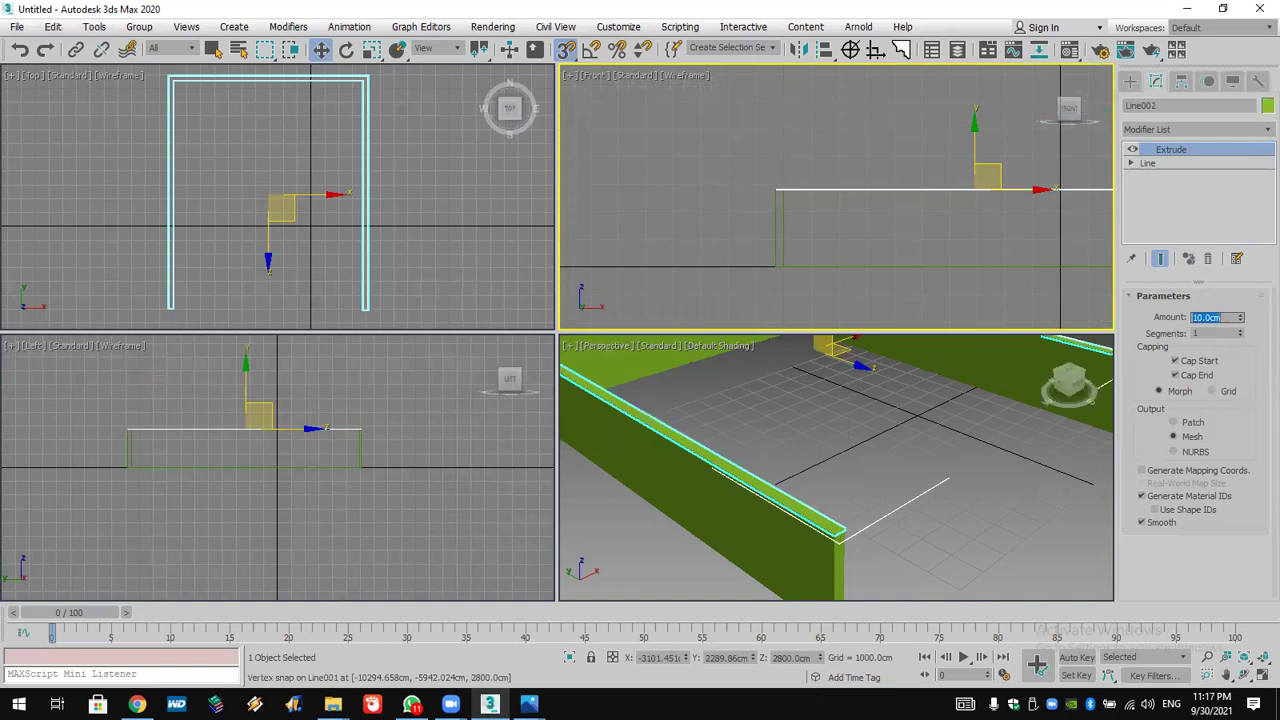
{"action": "left_click", "coordinate": [1266, 106]}
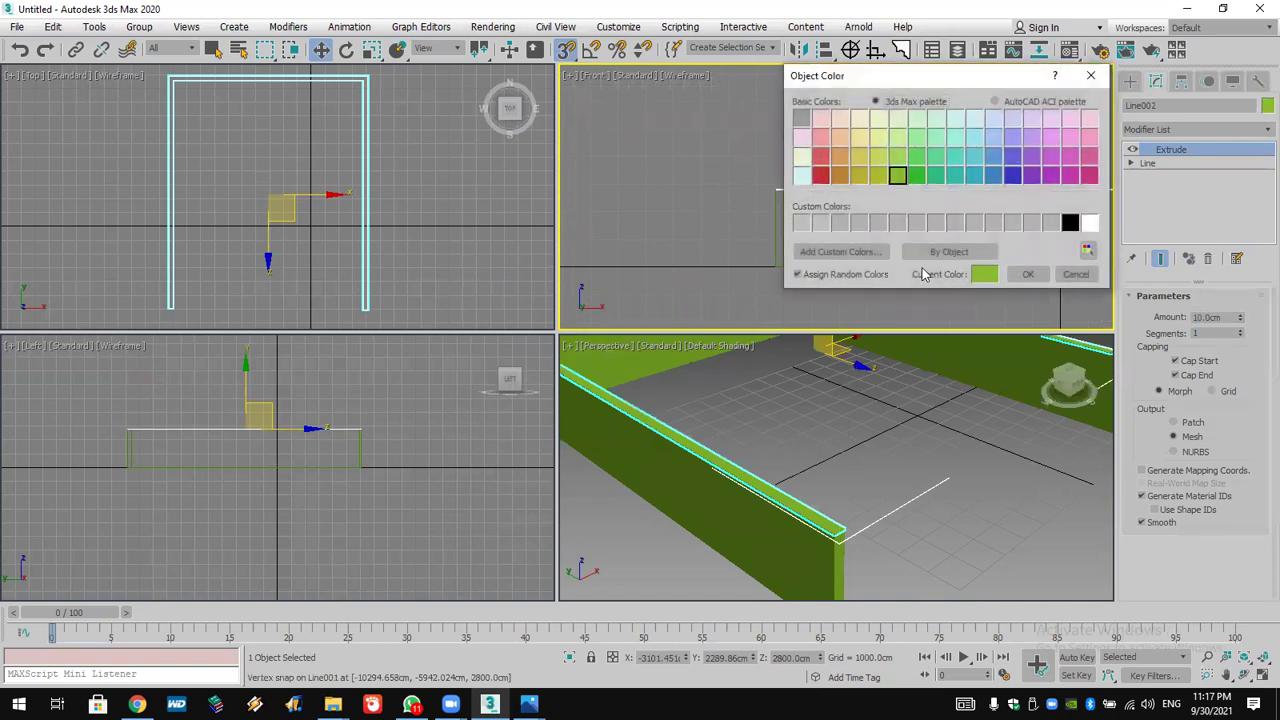
{"action": "left_click", "coordinate": [1028, 274]}
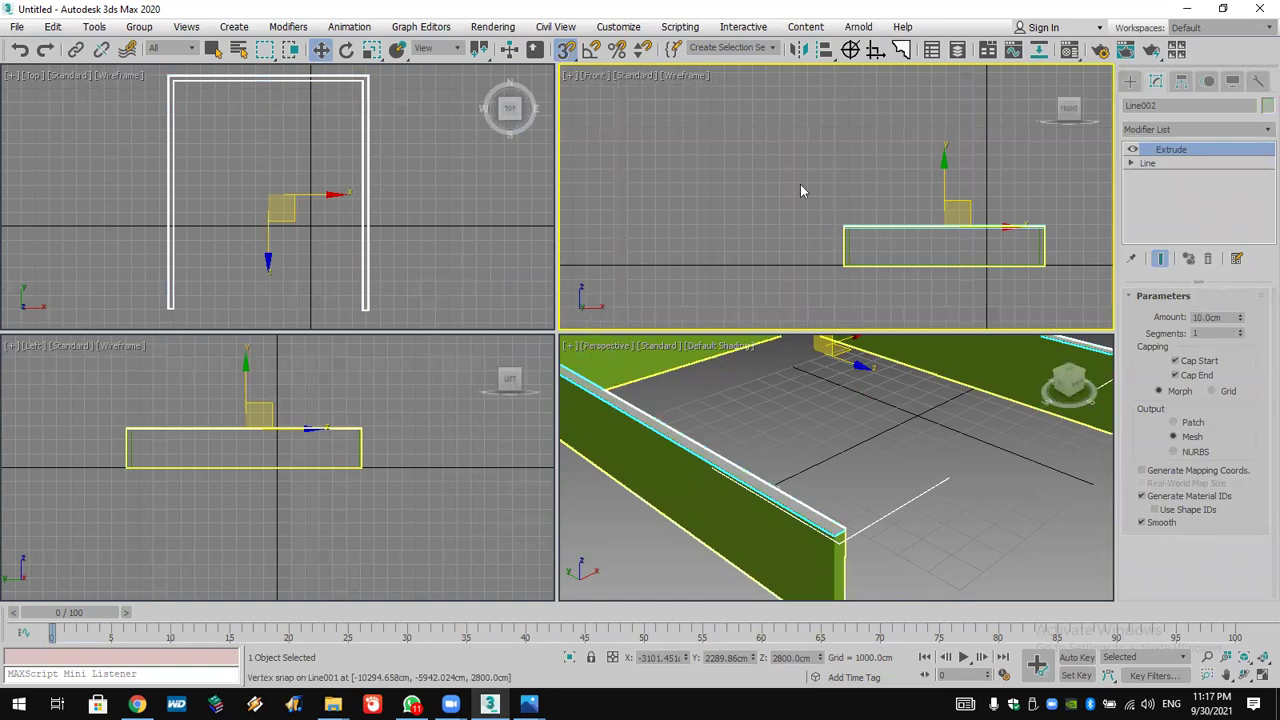
Try to stack copies of the wall and its thin strip upward together in the Front view.
{"action": "left_click", "coordinate": [818, 278], "text": "ctrl"}
{"action": "scroll", "coordinate": [814, 286], "scroll_direction": "up", "scroll_amount": 3}
{"action": "mouse_move", "coordinate": [784, 276]}
{"action": "left_mouse_down"}
{"action": "mouse_move", "coordinate": [729, 197]}
{"action": "mouse_move", "coordinate": [753, 150]}
{"action": "mouse_move", "coordinate": [780, 184]}
{"action": "left_mouse_up"}
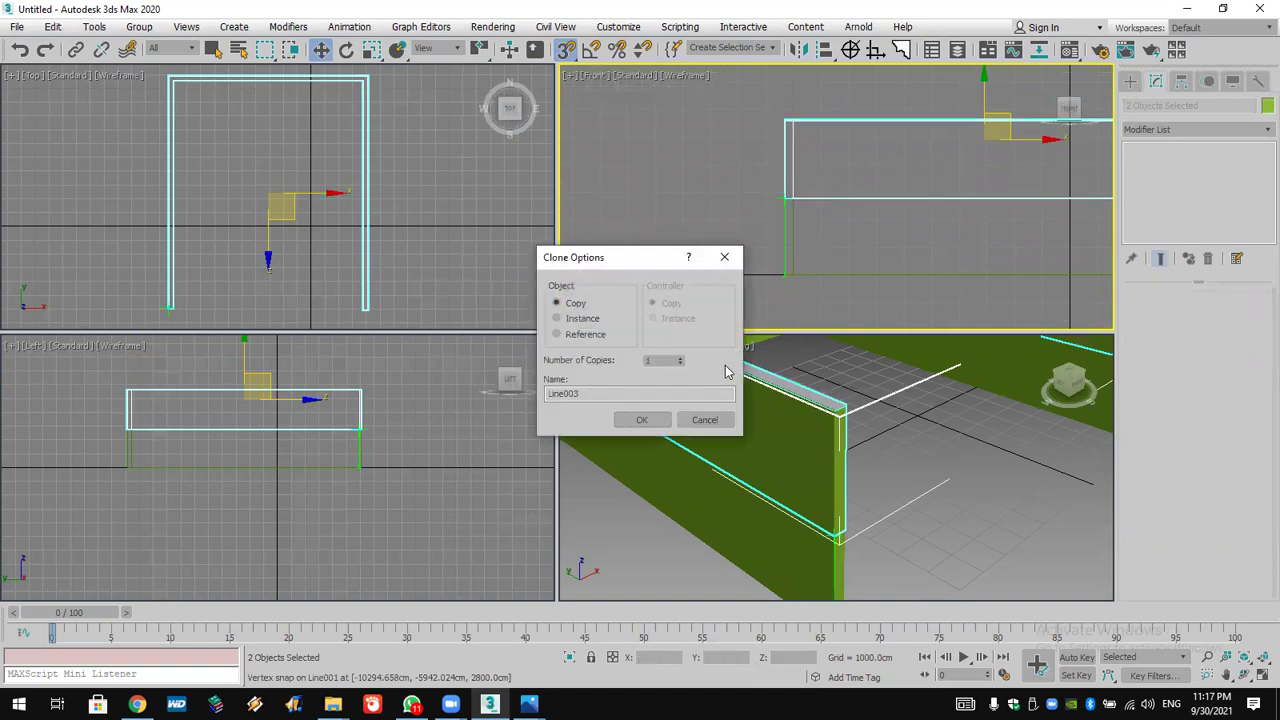
{"action": "left_click", "coordinate": [655, 419]}
{"action": "middle_click_drag", "start_coordinate": [700, 430], "coordinate": [957, 475]}
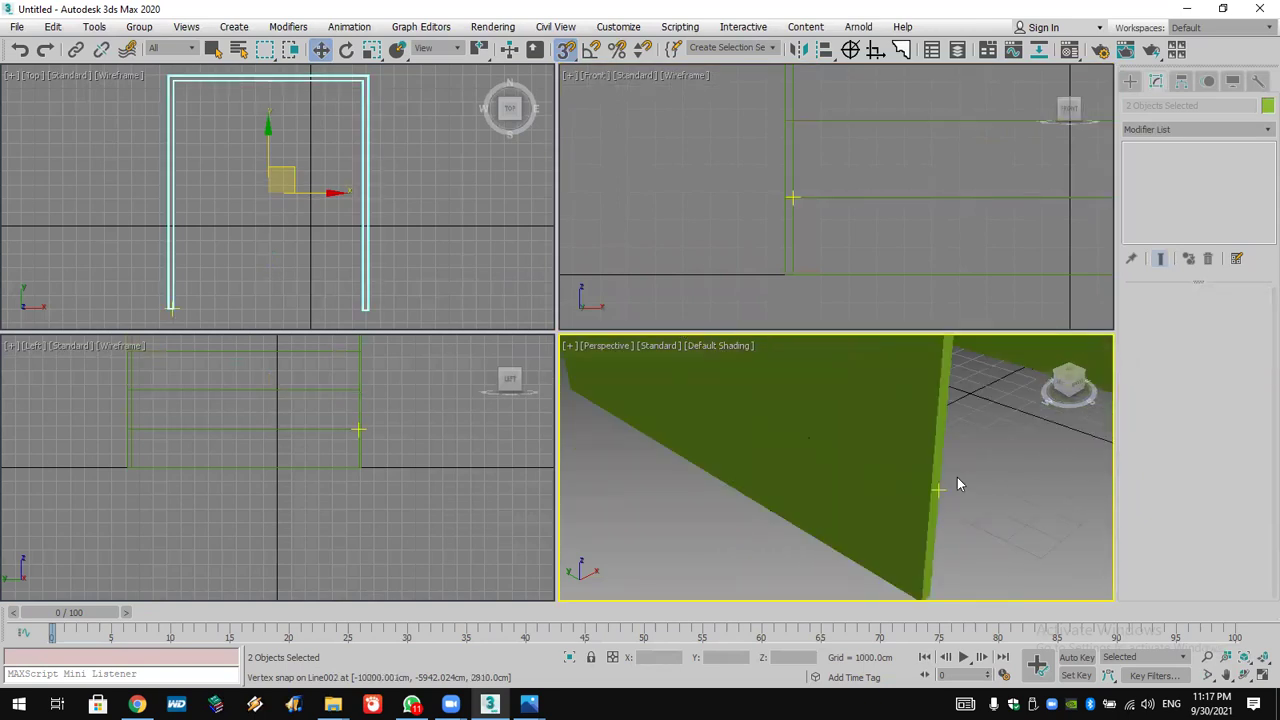
{"action": "scroll", "coordinate": [957, 477], "scroll_direction": "down", "scroll_amount": 3}
{"action": "scroll", "coordinate": [778, 210], "scroll_direction": "up", "scroll_amount": 4}
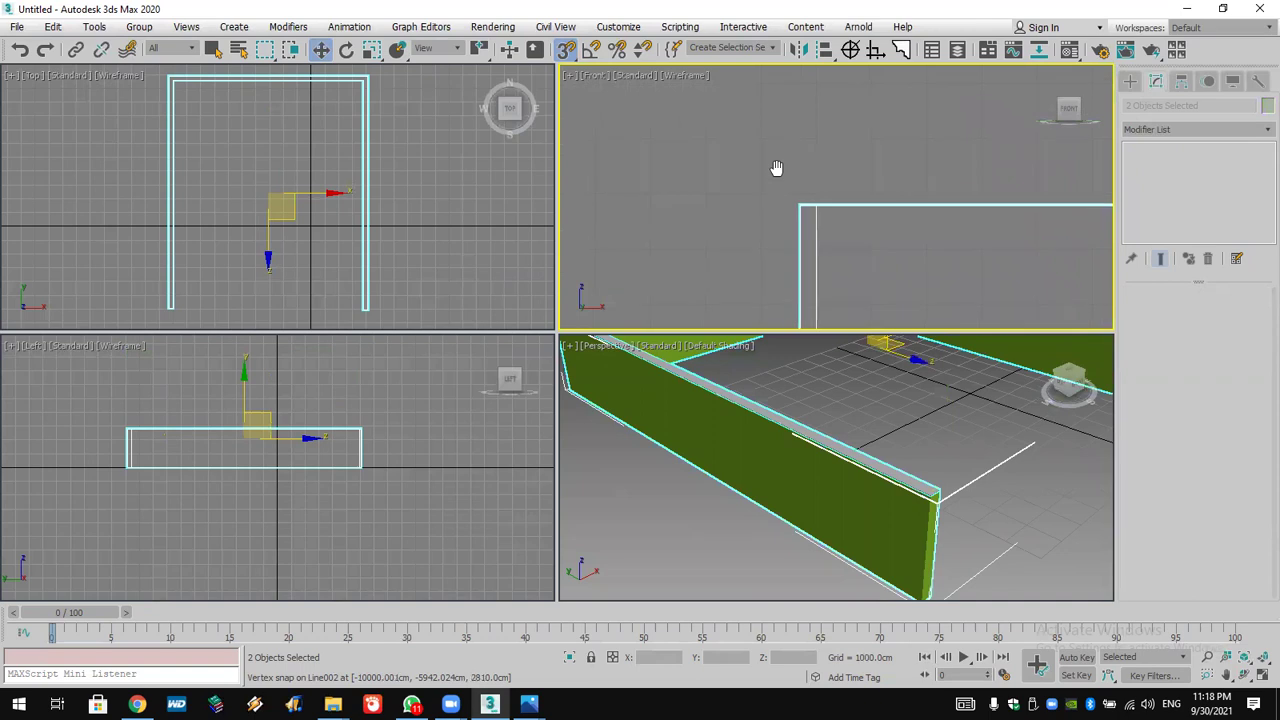
Stack four copies of the wall and strip pair upward in the maximized Front view, snapping the lower corner to the strip's upper corner.
{"action": "left_click", "coordinate": [1260, 677]}
{"action": "left_click", "coordinate": [773, 313]}
{"action": "left_click", "coordinate": [741, 232]}
{"action": "mouse_move", "coordinate": [1241, 318]}
{"action": "left_mouse_down"}
{"action": "mouse_move", "coordinate": [1246, 300]}
{"action": "mouse_move", "coordinate": [1244, 316]}
{"action": "left_mouse_up"}
{"action": "left_click_drag", "start_coordinate": [422, 191], "coordinate": [600, 547]}
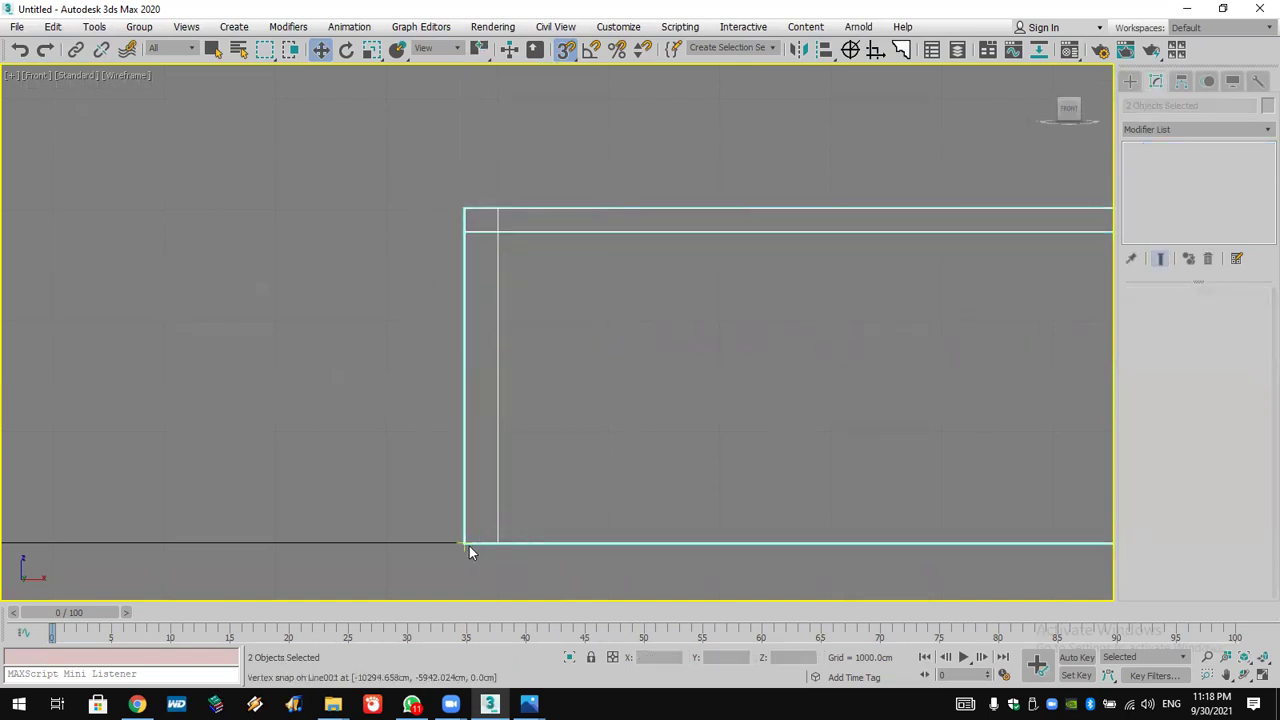
{"action": "mouse_move", "coordinate": [464, 546]}
{"action": "left_mouse_down"}
{"action": "mouse_move", "coordinate": [571, 331]}
{"action": "mouse_move", "coordinate": [520, 177]}
{"action": "mouse_move", "coordinate": [460, 190]}
{"action": "mouse_move", "coordinate": [464, 209]}
{"action": "left_mouse_up"}
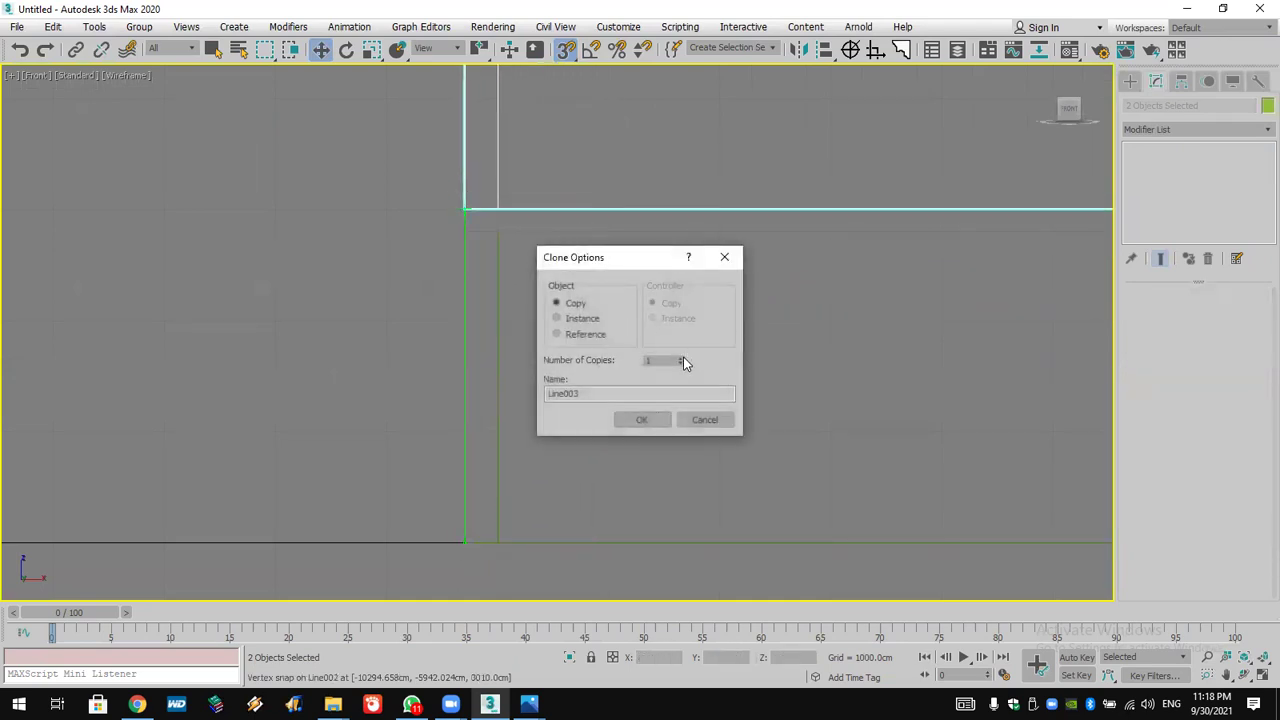
{"action": "left_click", "coordinate": [648, 419]}
{"action": "scroll", "coordinate": [600, 470], "scroll_direction": "down", "scroll_amount": 6}
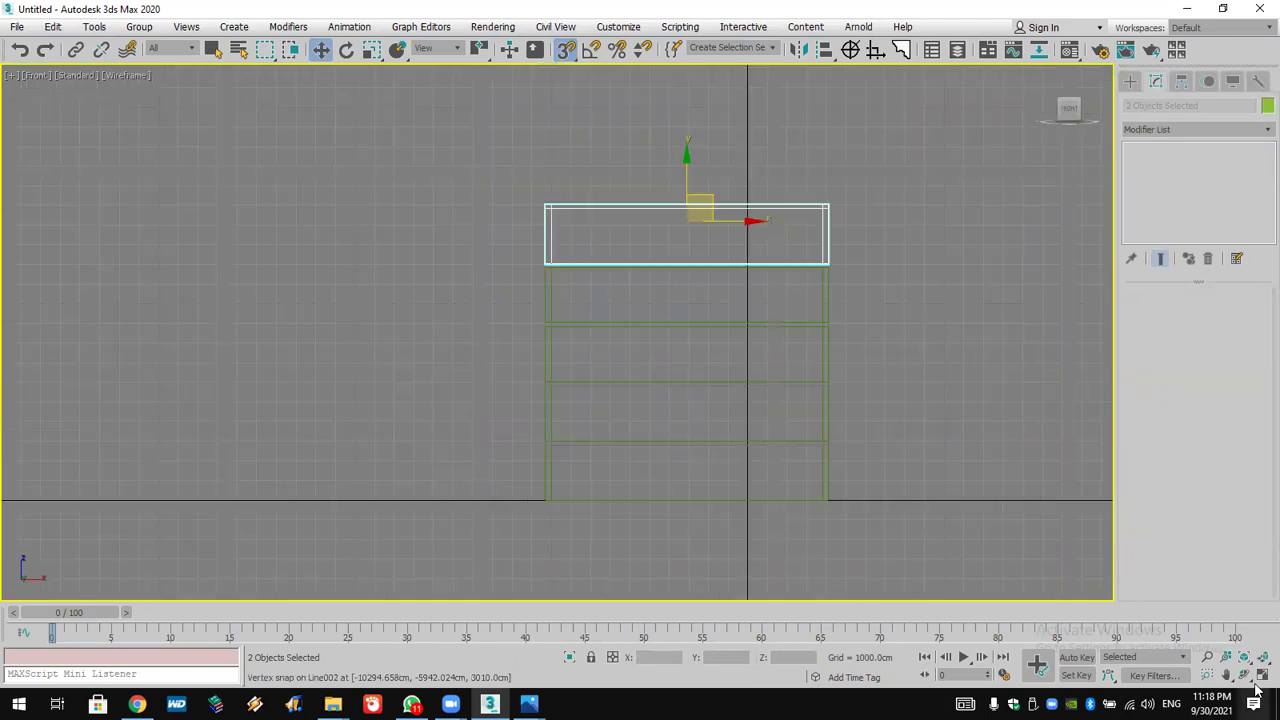
Restore the four-viewport layout, select the three middle wall bands and colour them white.
{"action": "key", "text": "alt+w"}
{"action": "middle_click_drag", "start_coordinate": [1021, 507], "coordinate": [897, 545]}
{"action": "scroll", "coordinate": [943, 448], "scroll_direction": "up", "scroll_amount": 3}
{"action": "left_click", "coordinate": [943, 448]}
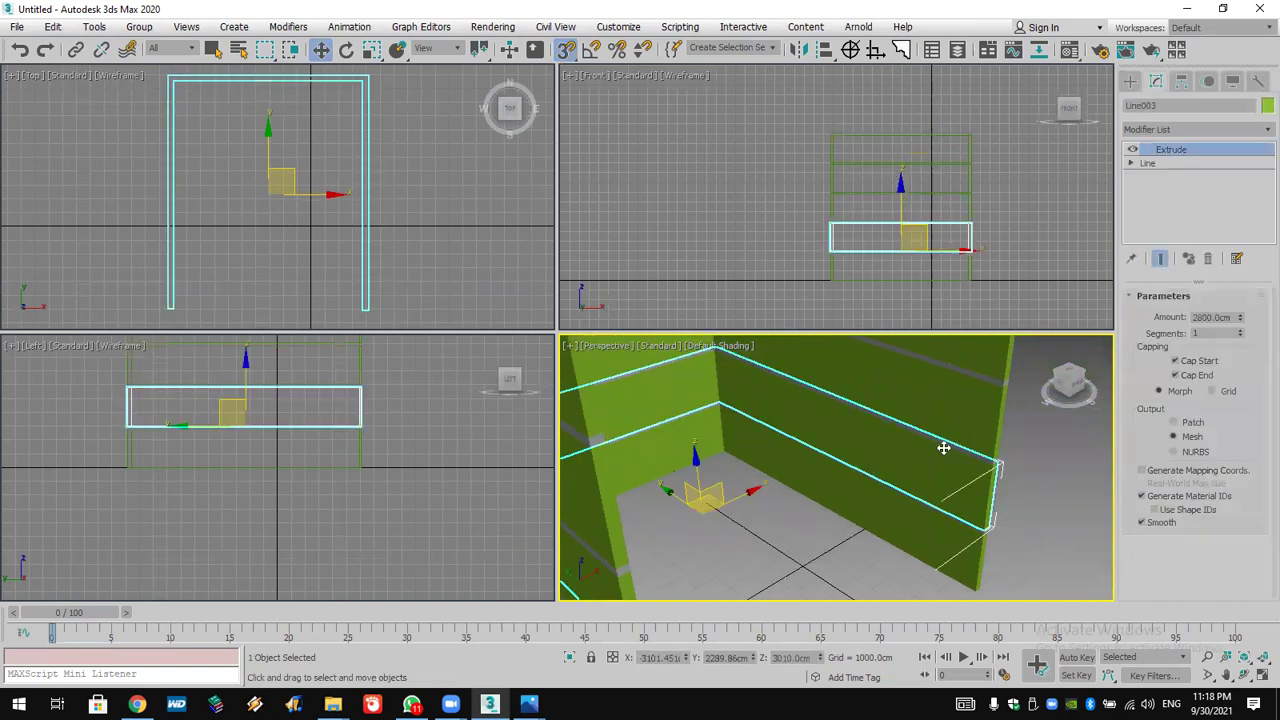
{"action": "left_click", "coordinate": [963, 408], "text": "ctrl"}
{"action": "scroll", "coordinate": [922, 491], "scroll_direction": "down", "scroll_amount": 3}
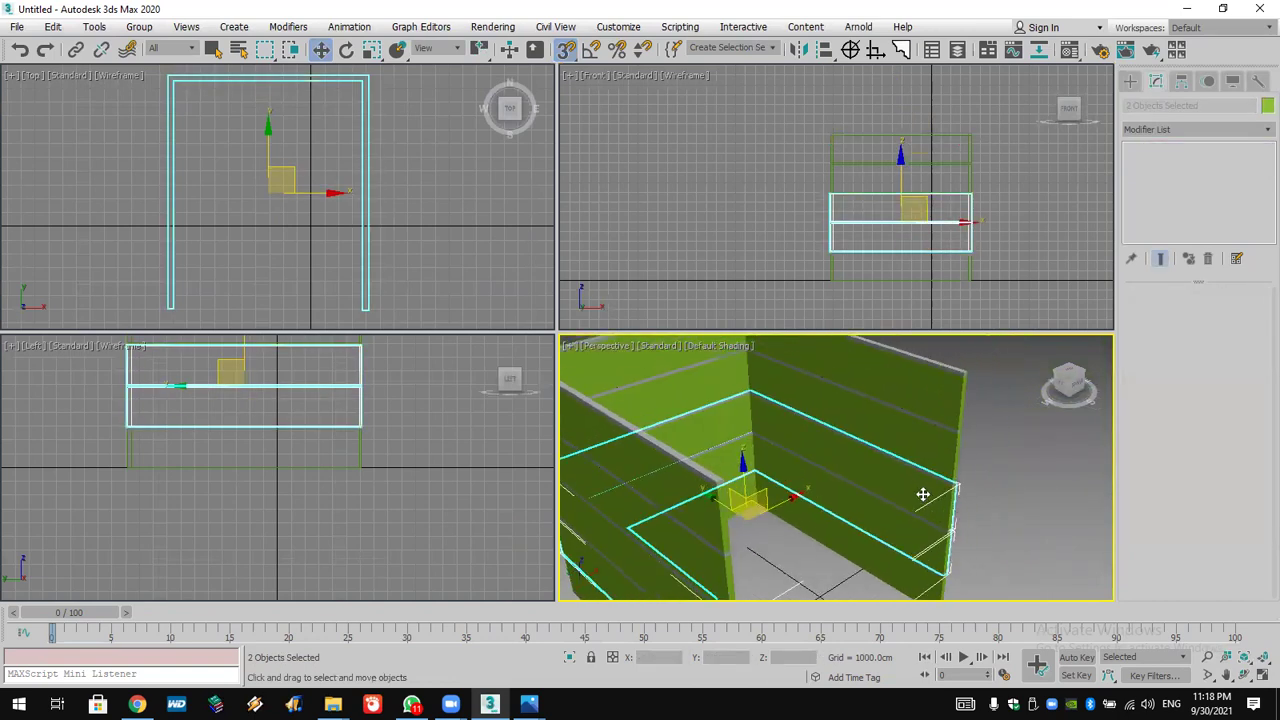
{"action": "left_click", "coordinate": [924, 440], "text": "ctrl"}
{"action": "left_click", "coordinate": [1267, 105]}
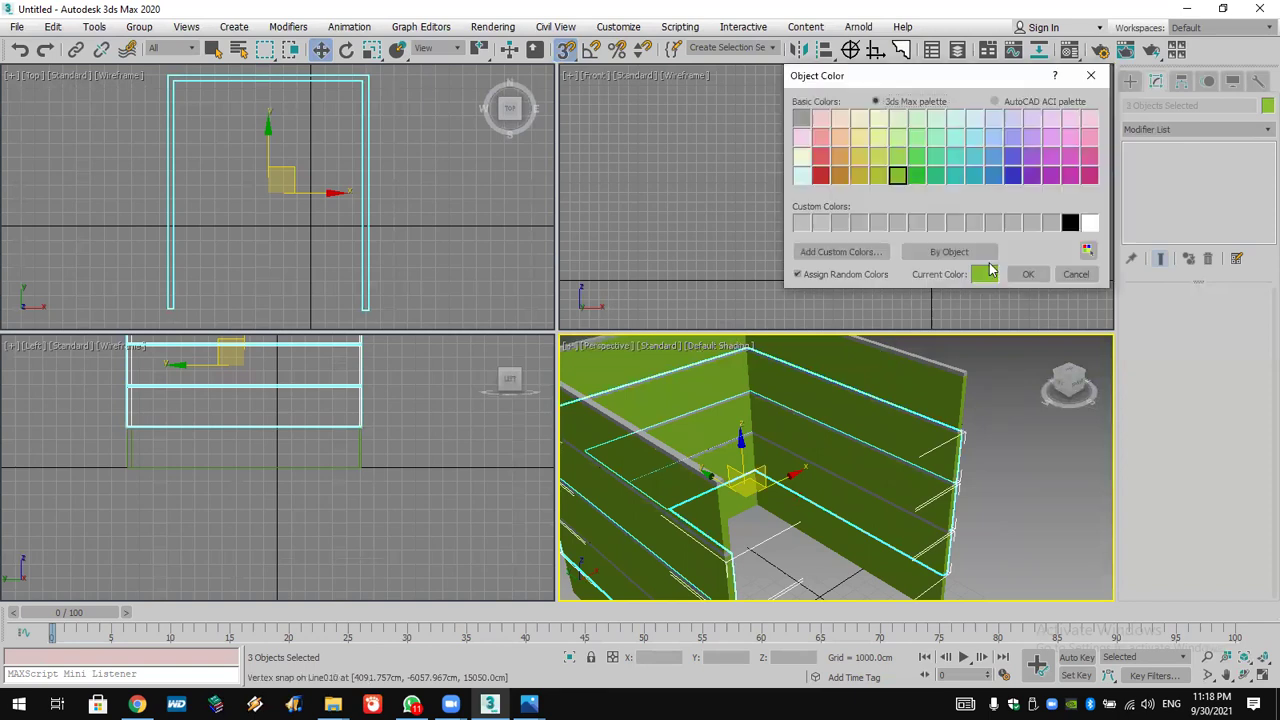
{"action": "left_click", "coordinate": [1089, 223]}
{"action": "left_click", "coordinate": [1028, 274]}
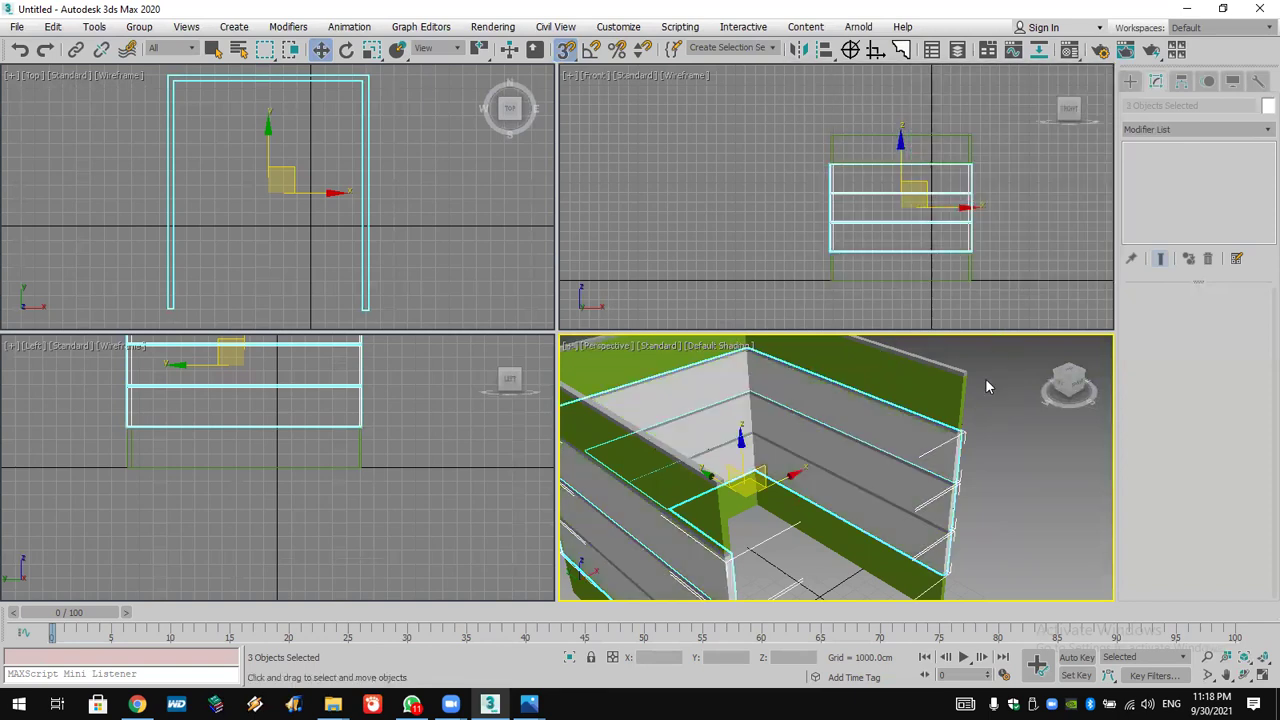
{"action": "left_click", "coordinate": [1002, 458]}
{"action": "scroll", "coordinate": [1002, 458], "scroll_direction": "down", "scroll_amount": 5}
{"action": "middle_click_drag", "start_coordinate": [1002, 458], "coordinate": [928, 457]}
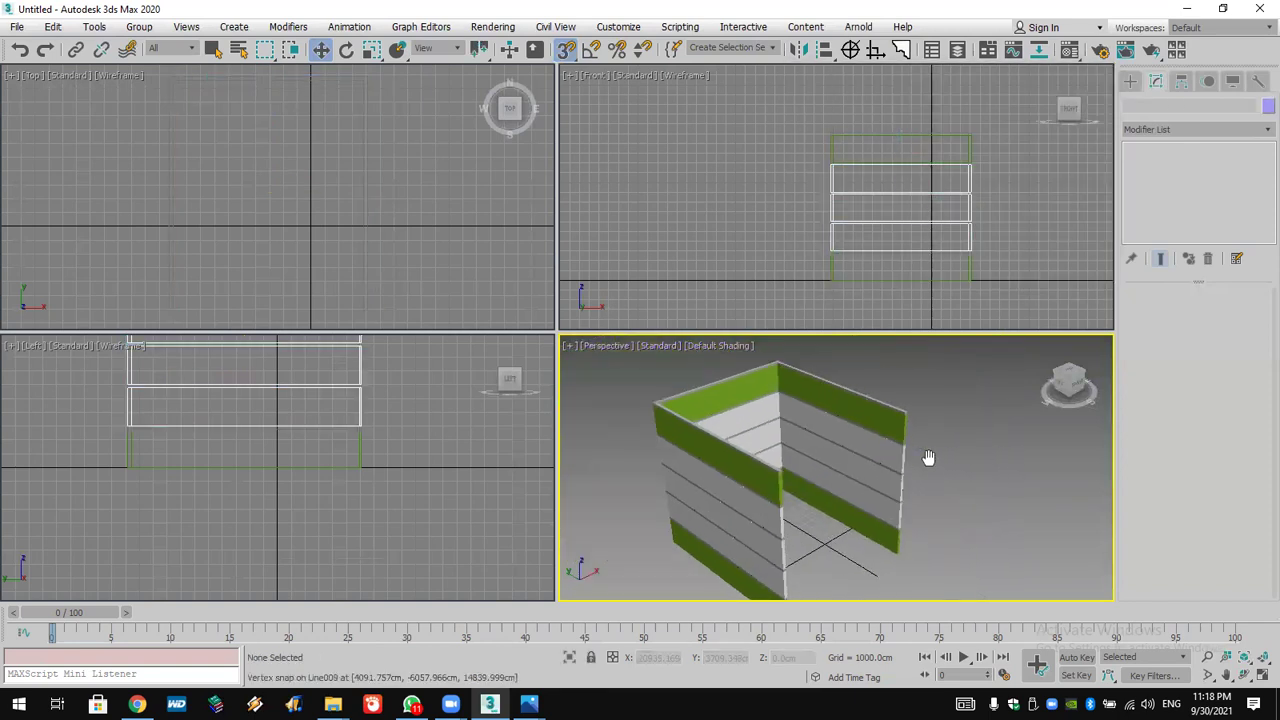
Draw a box of about 16932 by 14092 cm over the walls in the Top view as a roof and set its height to 32 cm.
{"action": "left_click", "coordinate": [463, 200]}
{"action": "middle_click_drag", "start_coordinate": [463, 200], "coordinate": [202, 302]}
{"action": "key", "text": "ctrl+a"}
{"action": "middle_click_drag", "start_coordinate": [185, 470], "coordinate": [242, 410]}
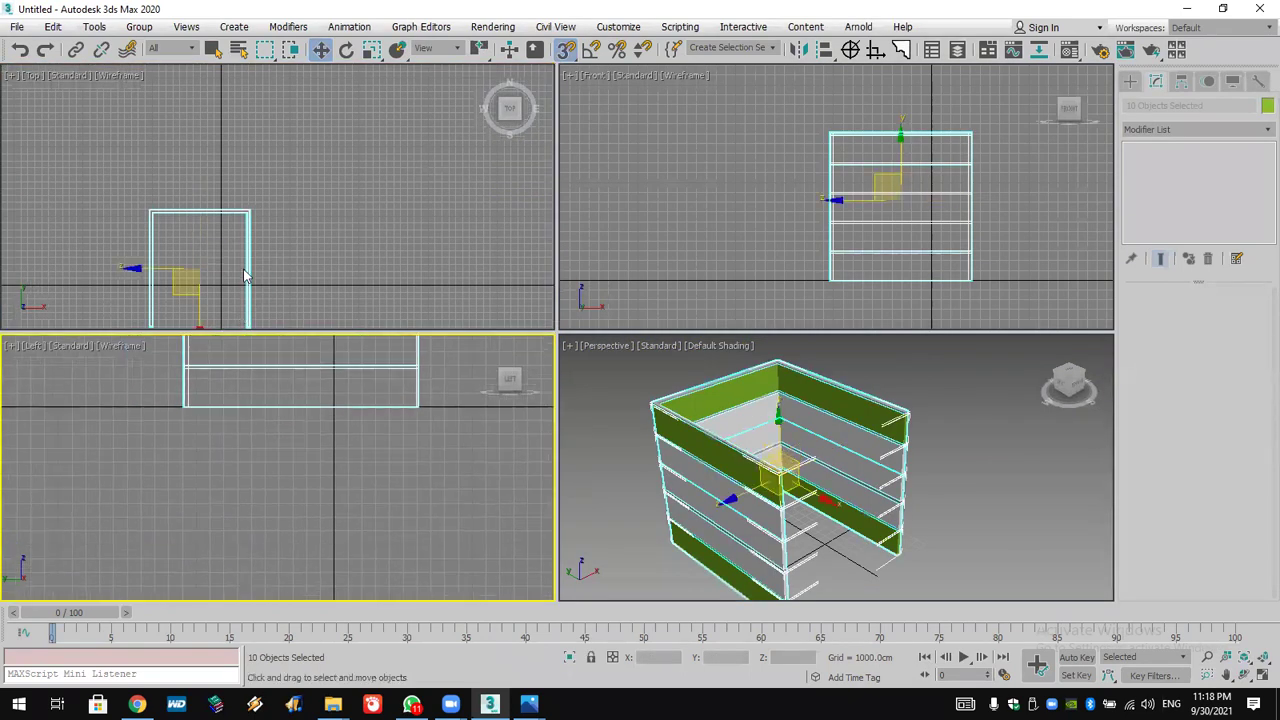
{"action": "scroll", "coordinate": [245, 277], "scroll_direction": "up", "scroll_amount": 1}
{"action": "scroll", "coordinate": [380, 200], "scroll_direction": "up", "scroll_amount": 3}
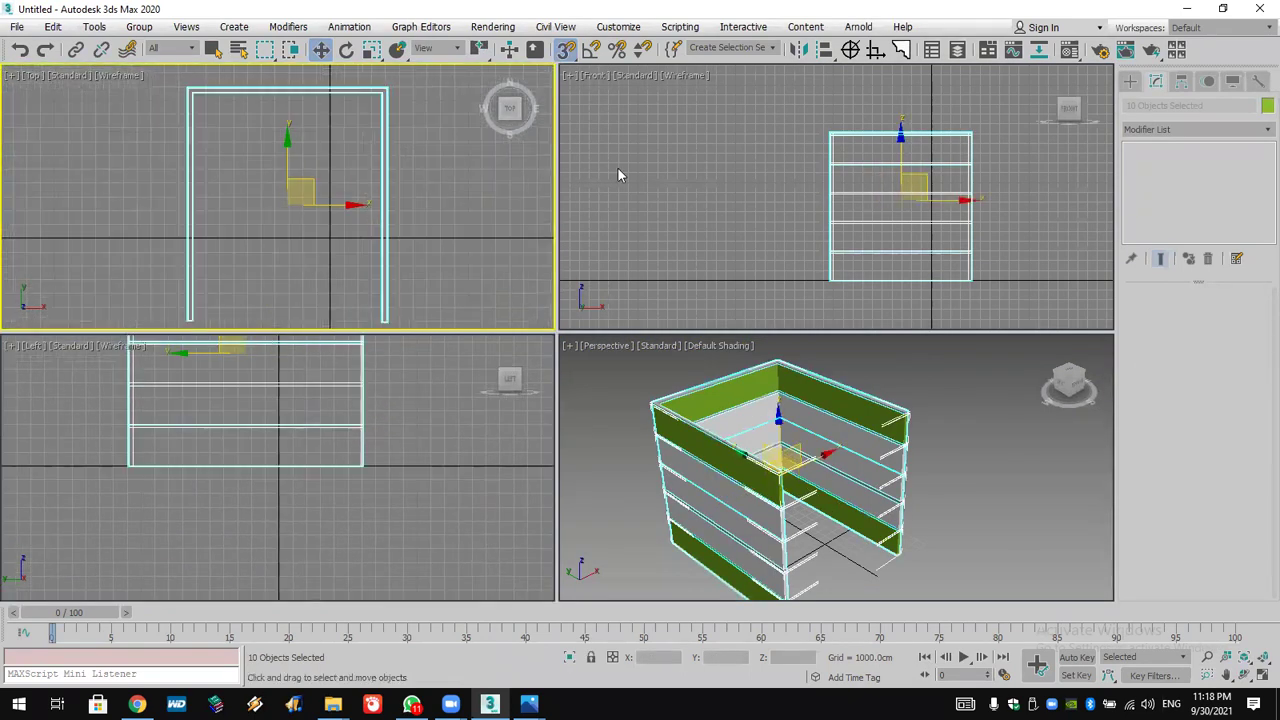
{"action": "left_click", "coordinate": [1139, 80]}
{"action": "left_click", "coordinate": [1170, 178]}
{"action": "left_click", "coordinate": [210, 112]}
{"action": "left_click_drag", "start_coordinate": [210, 112], "coordinate": [375, 333]}
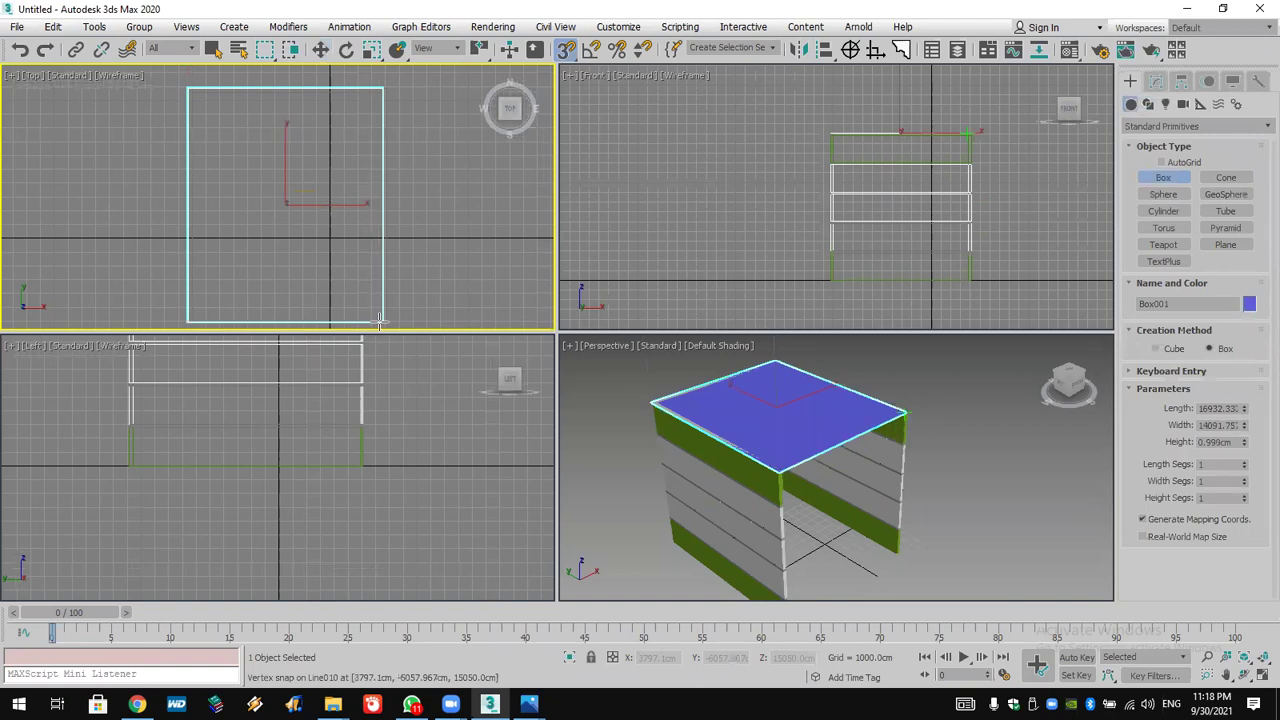
{"action": "left_click_drag", "start_coordinate": [1245, 446], "coordinate": [1248, 308]}
Change the roof box's object colour to white.
{"action": "left_click", "coordinate": [1249, 304]}
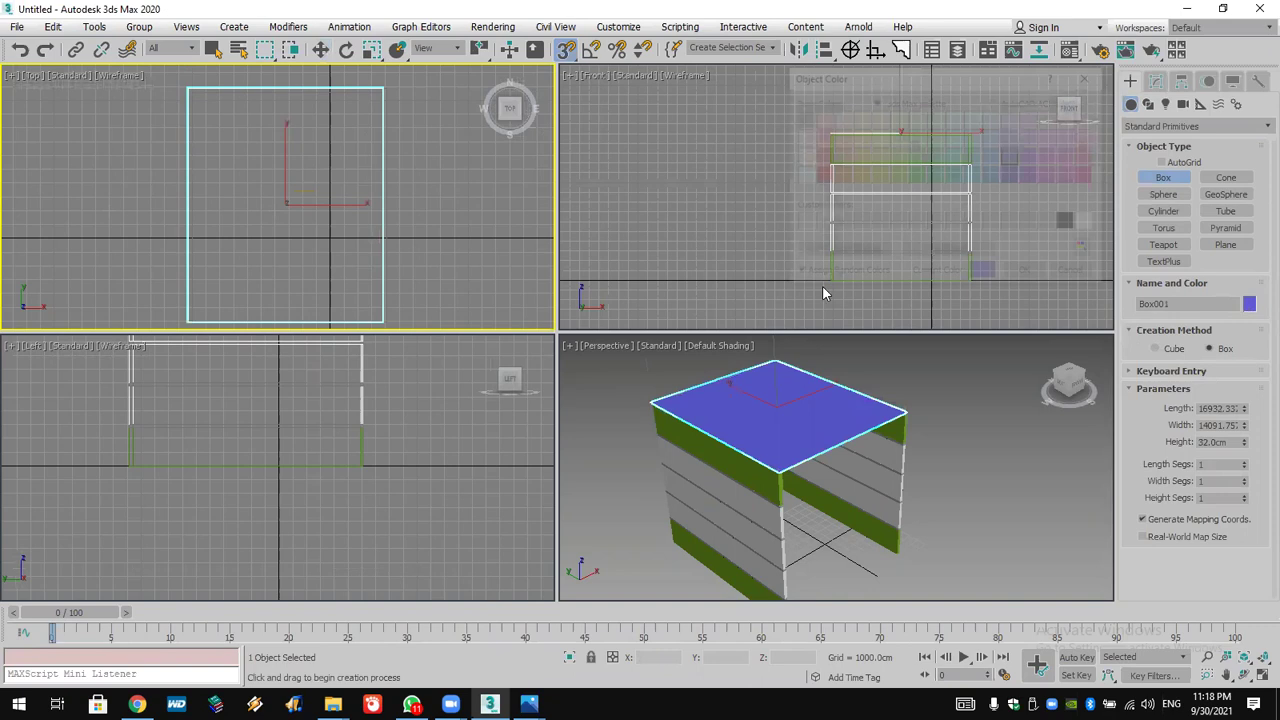
{"action": "left_click", "coordinate": [1095, 229]}
{"action": "left_click", "coordinate": [1028, 274]}
Turn off snapping and make one copy of the roof box, moved down toward the walls' base in the Front view.
{"action": "left_click", "coordinate": [848, 360]}
{"action": "key", "text": "w"}
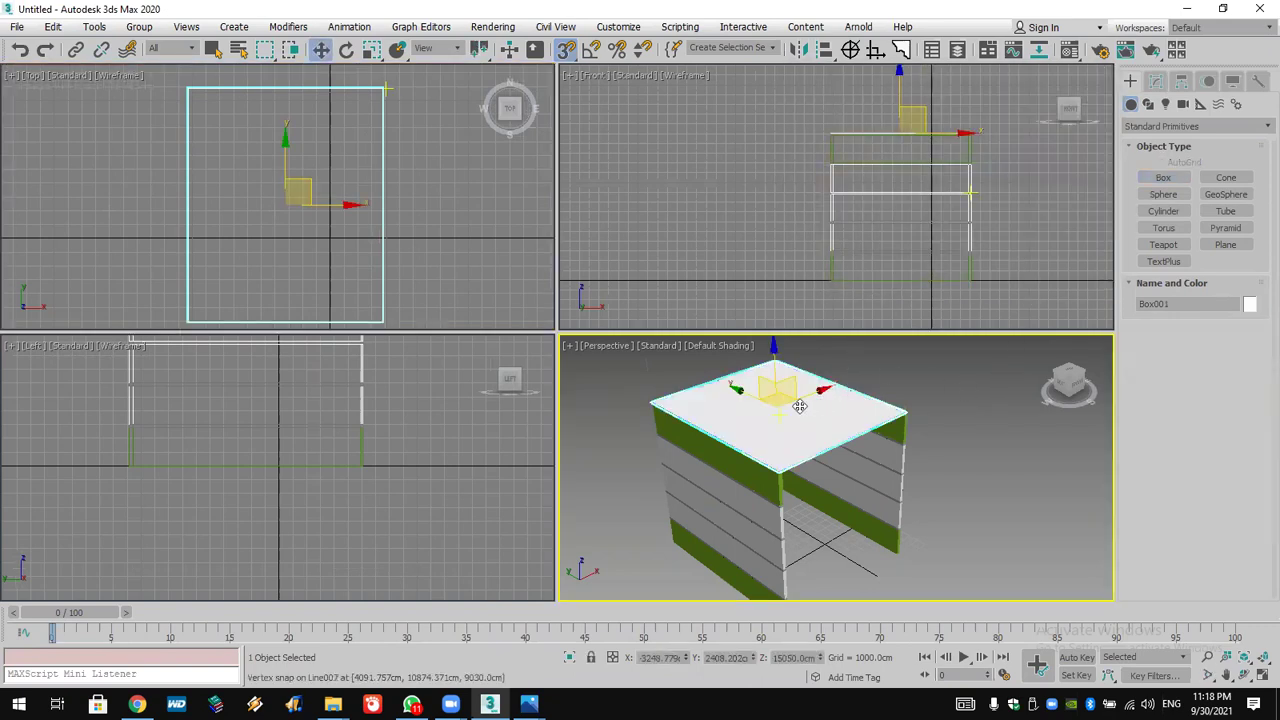
{"action": "middle_click", "coordinate": [900, 217]}
{"action": "middle_click_drag", "start_coordinate": [900, 217], "coordinate": [834, 217]}
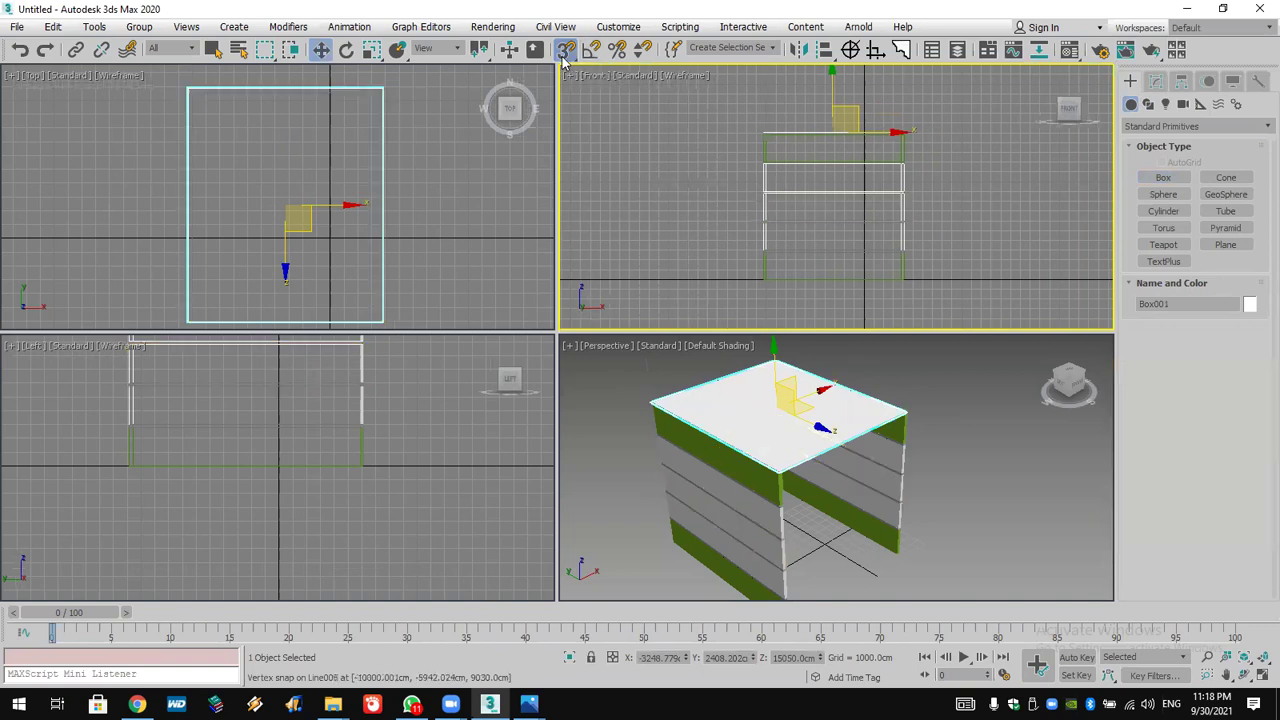
{"action": "left_click_drag", "start_coordinate": [831, 77], "coordinate": [831, 198], "text": "shift"}
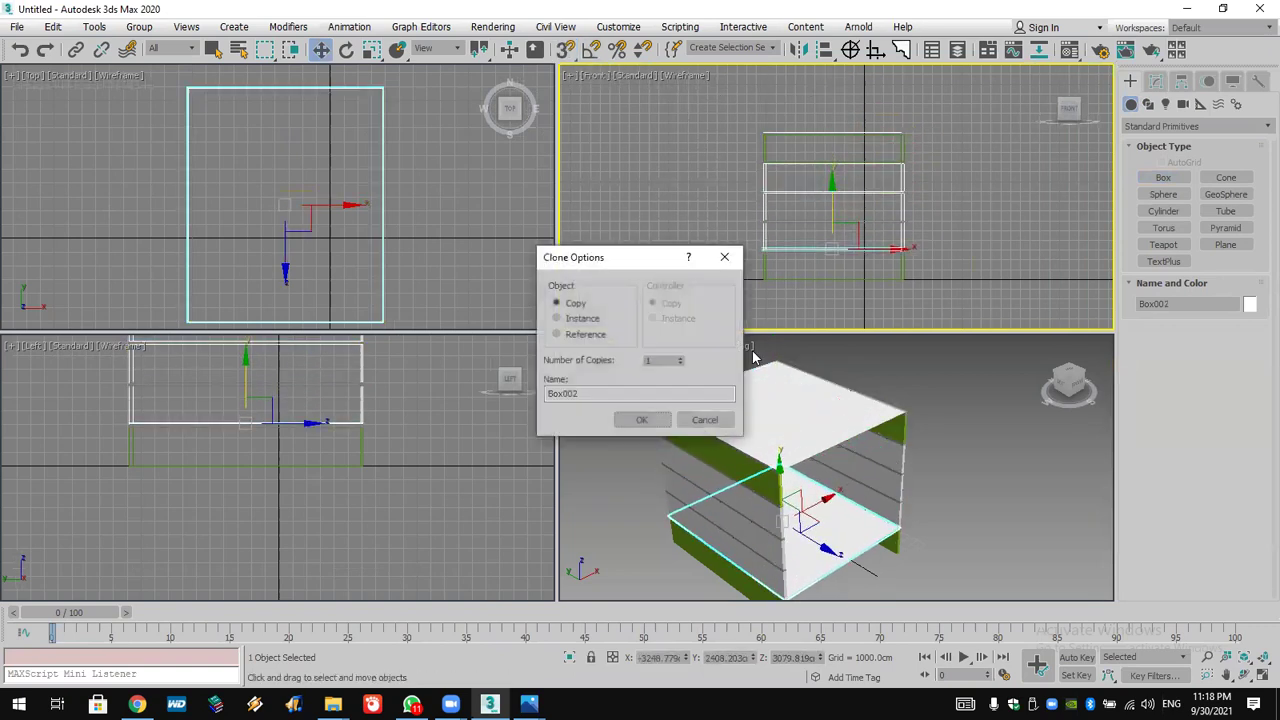
{"action": "left_click", "coordinate": [645, 419]}
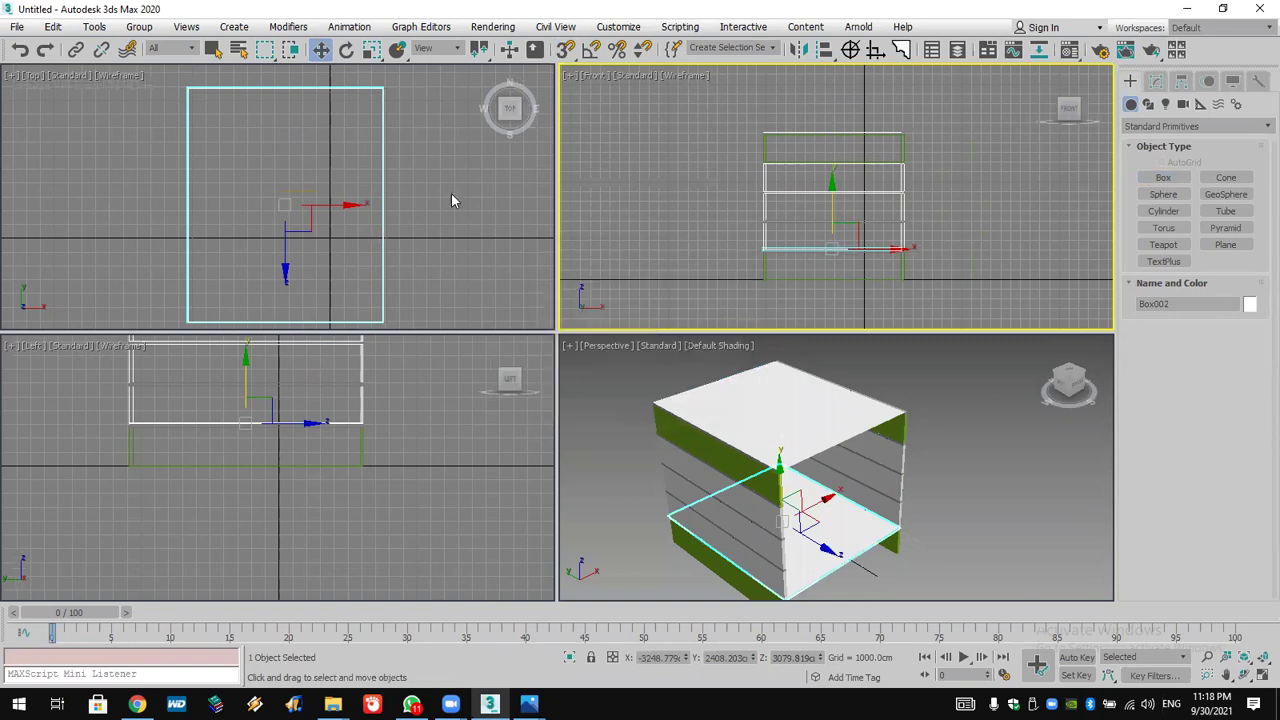
Set the copied slab's absolute world Z position to 0 cm as the room's floor, then deselect it.
{"action": "right_click", "coordinate": [321, 50]}
{"action": "double_click", "coordinate": [945, 148]}
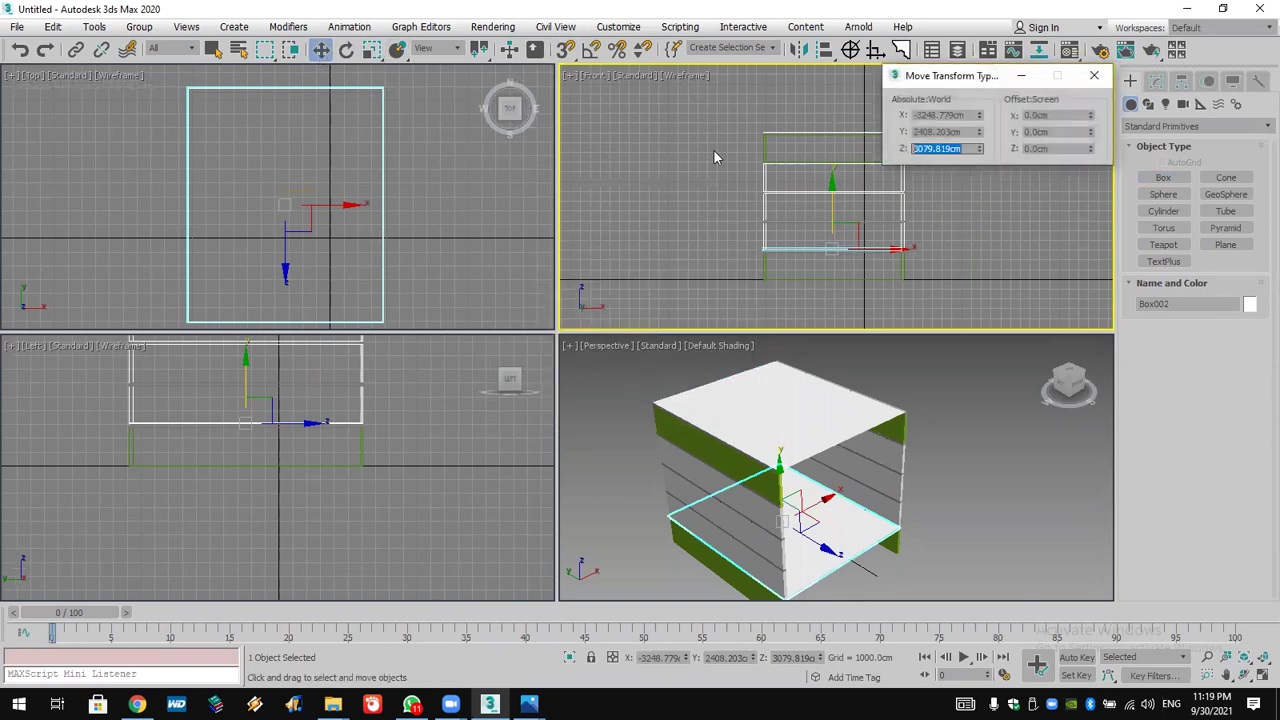
{"action": "type", "text": "0"}
{"action": "key", "text": "Return"}
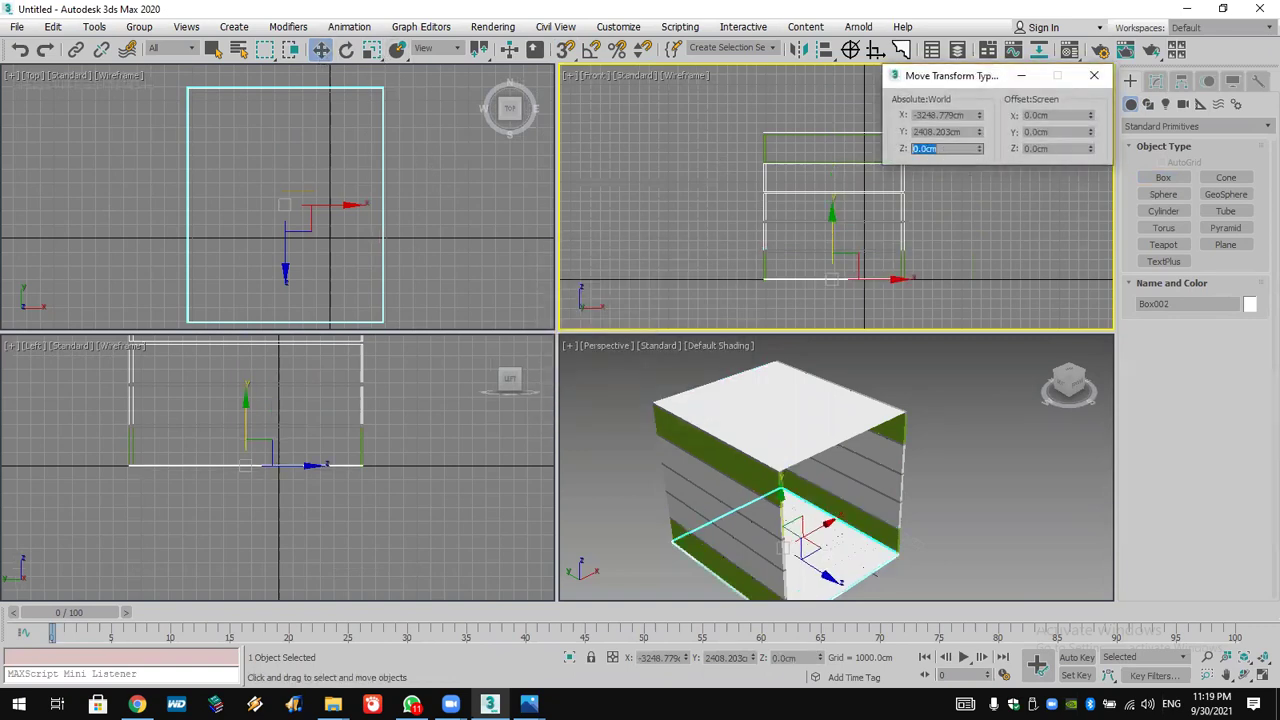
{"action": "left_click", "coordinate": [974, 516]}
{"action": "middle_click_drag", "start_coordinate": [989, 503], "coordinate": [1000, 492], "text": "alt"}
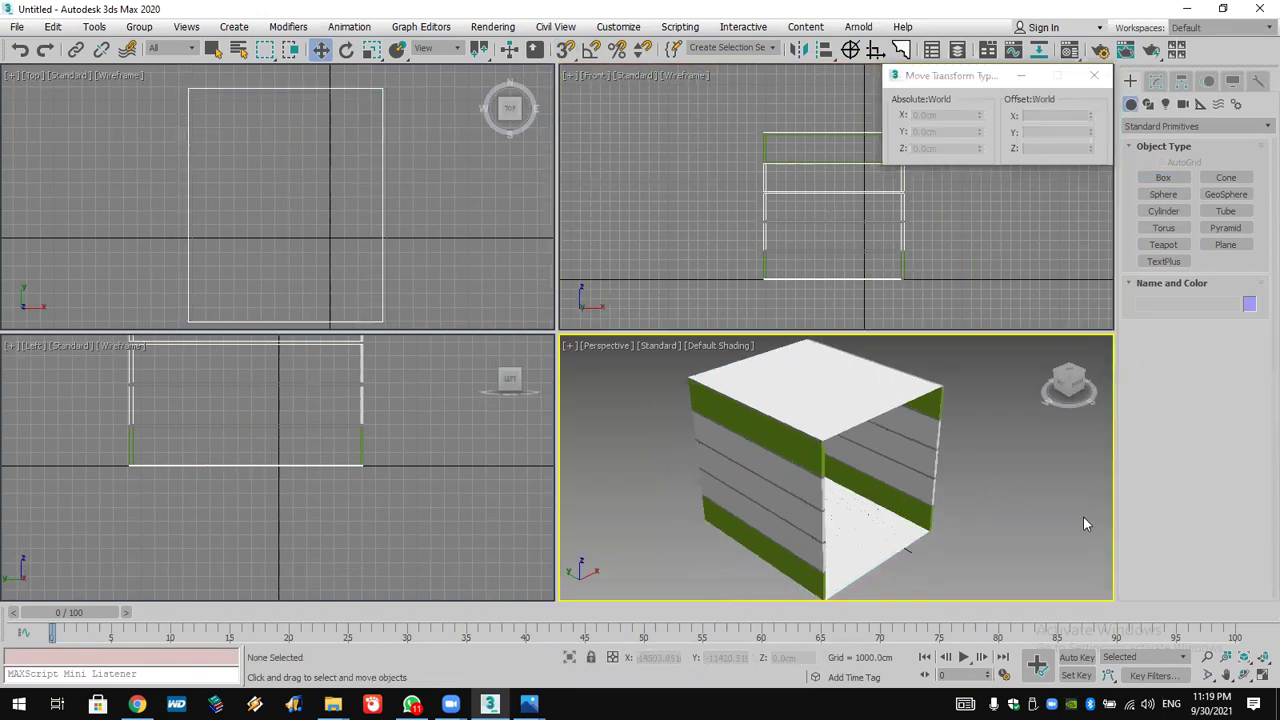
{"action": "left_click", "coordinate": [1095, 78]}
Turn the perspective view to face into the room, select all room objects and apply an Edit Mesh modifier to them.
{"action": "left_click", "coordinate": [1244, 676]}
{"action": "left_click_drag", "start_coordinate": [886, 514], "coordinate": [834, 466]}
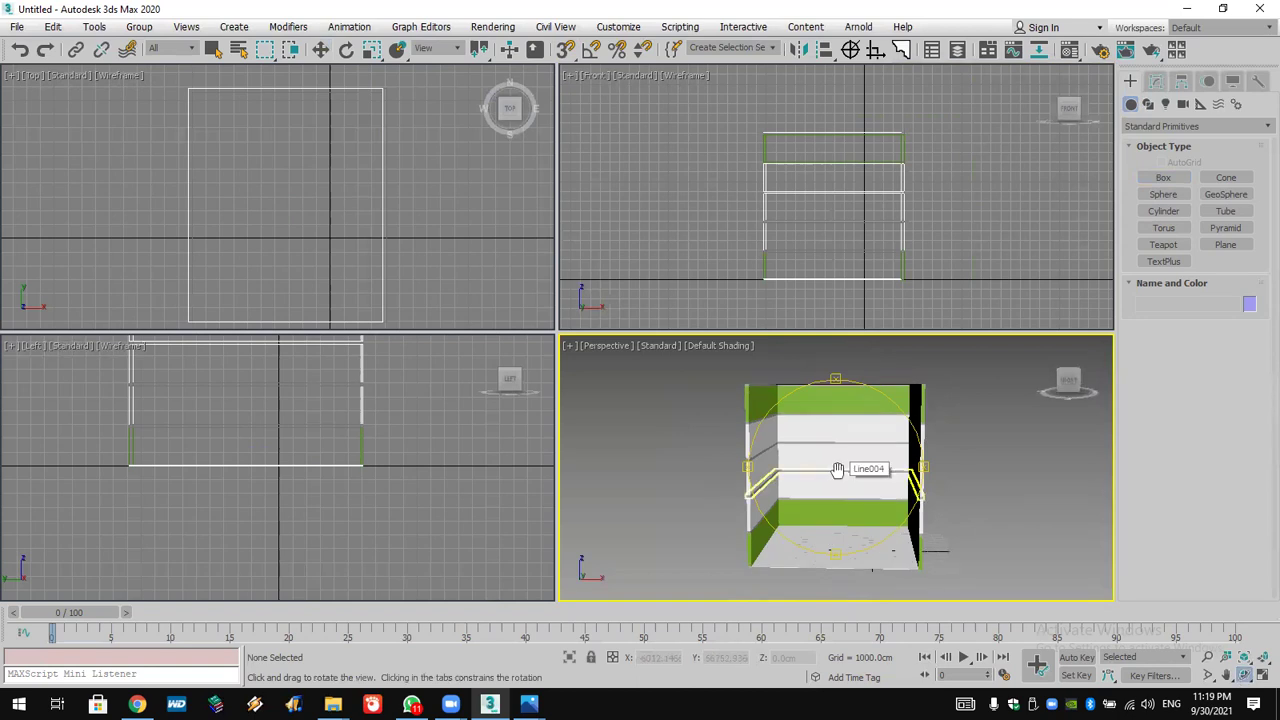
{"action": "scroll", "coordinate": [250, 258], "scroll_direction": "down", "scroll_amount": 3}
{"action": "key", "text": "Escape"}
{"action": "key", "text": "w"}
{"action": "key", "text": "ctrl+a"}
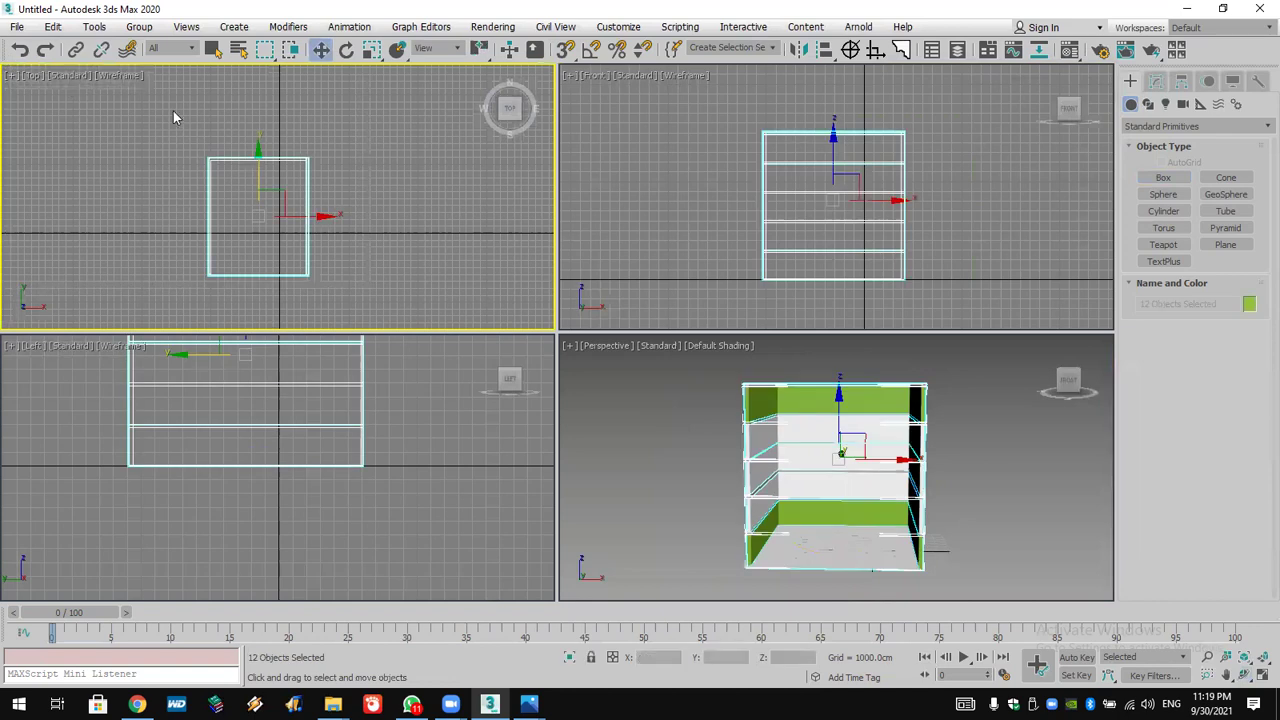
{"action": "left_click", "coordinate": [1158, 83]}
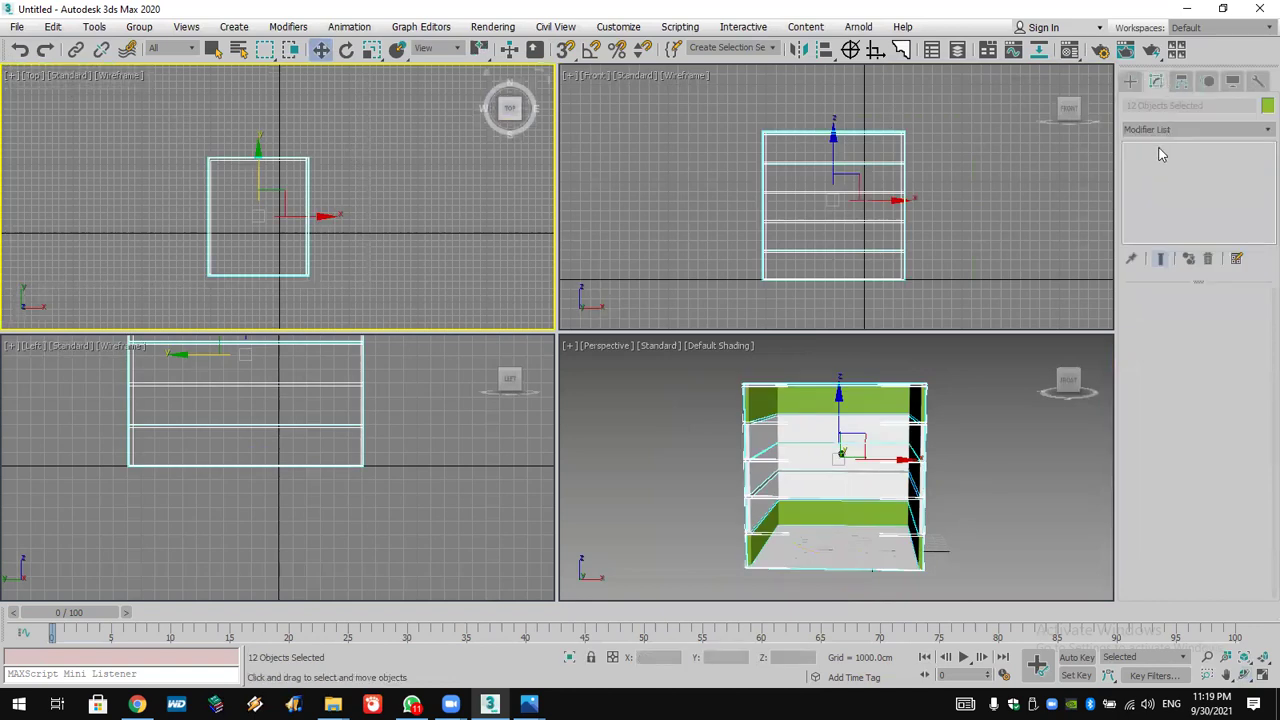
{"action": "left_click", "coordinate": [1140, 130]}
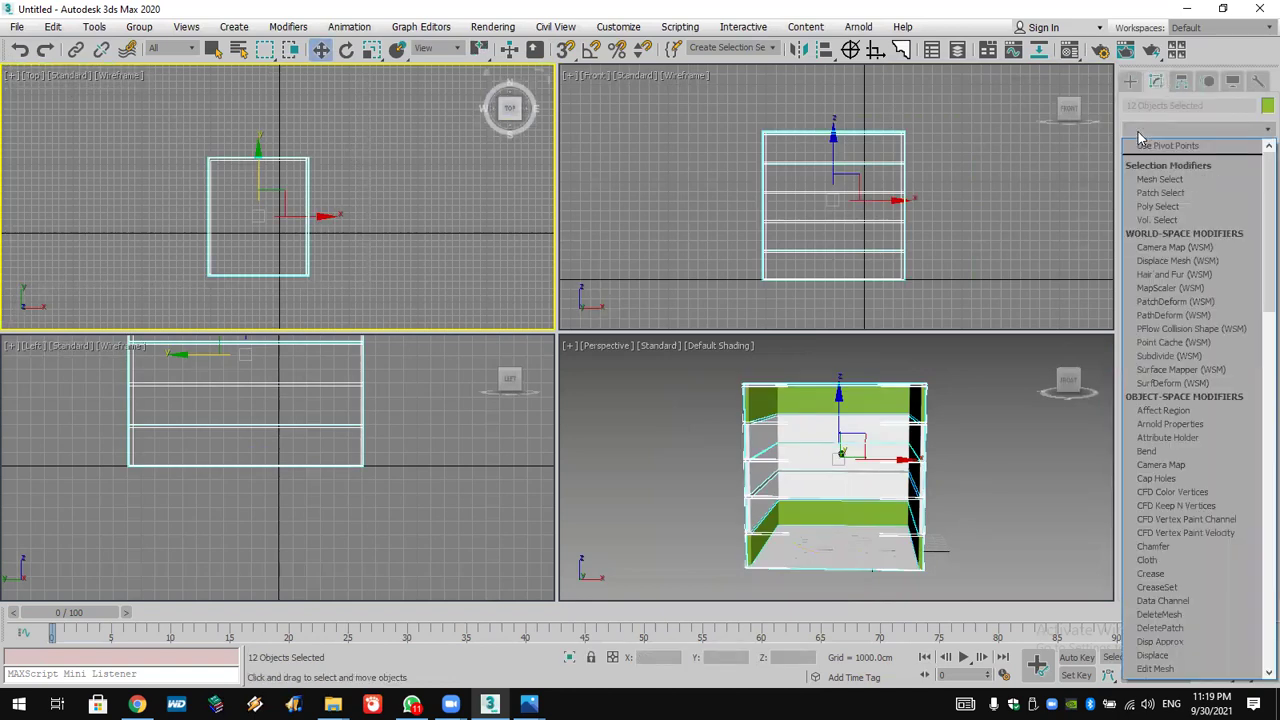
{"action": "key", "text": "e"}
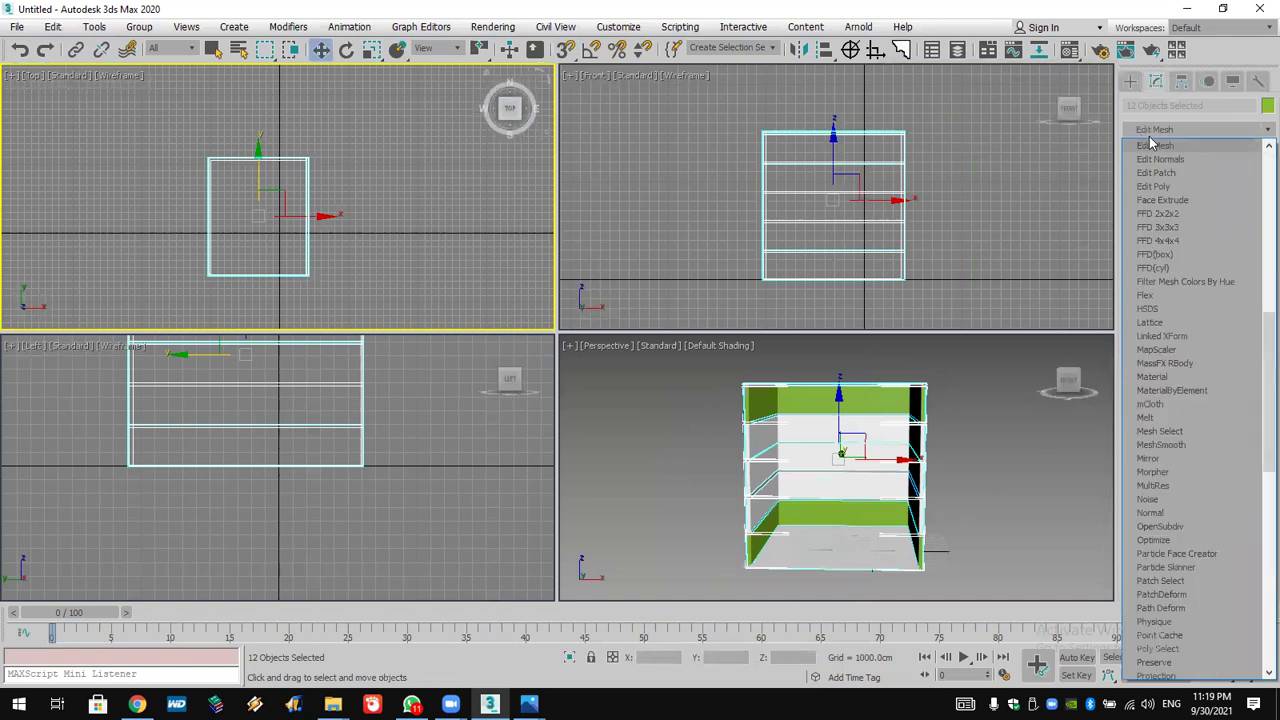
{"action": "left_click", "coordinate": [1160, 148]}
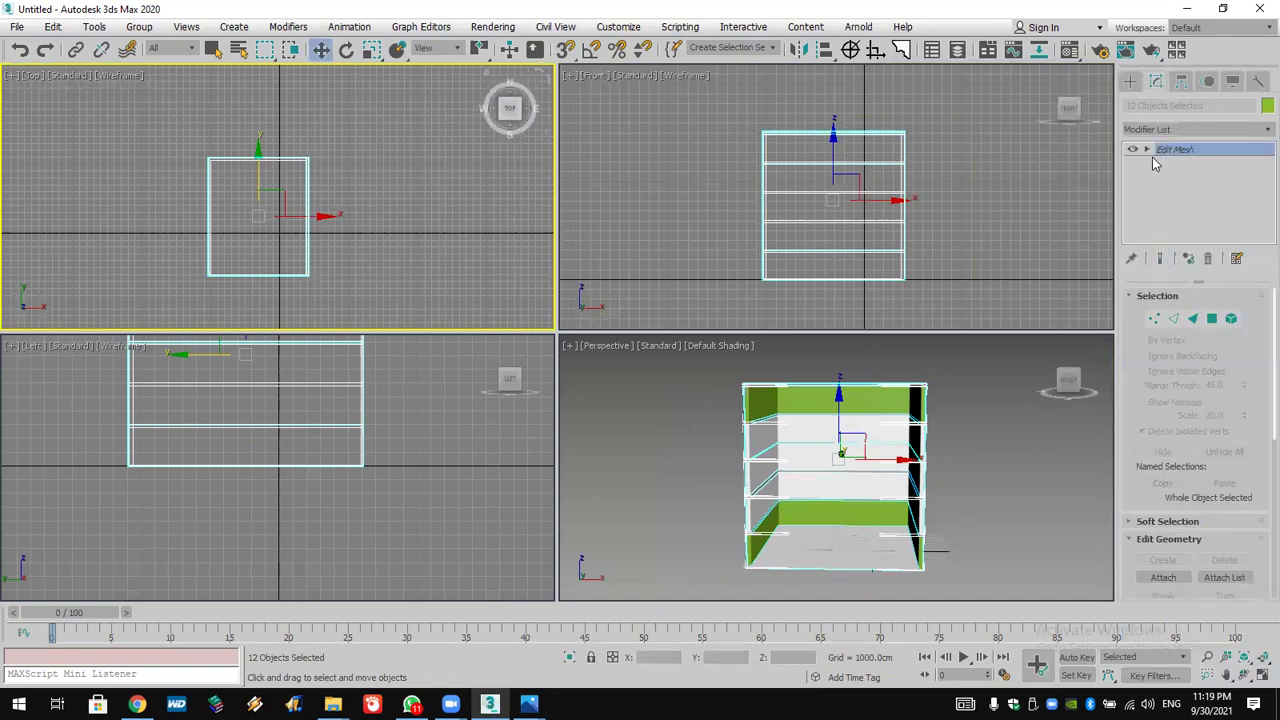
Select all vertices along the room's right side in the Top view and move them outward along X to widen the room.
{"action": "key", "text": "1"}
{"action": "left_click_drag", "start_coordinate": [285, 330], "coordinate": [377, 92]}
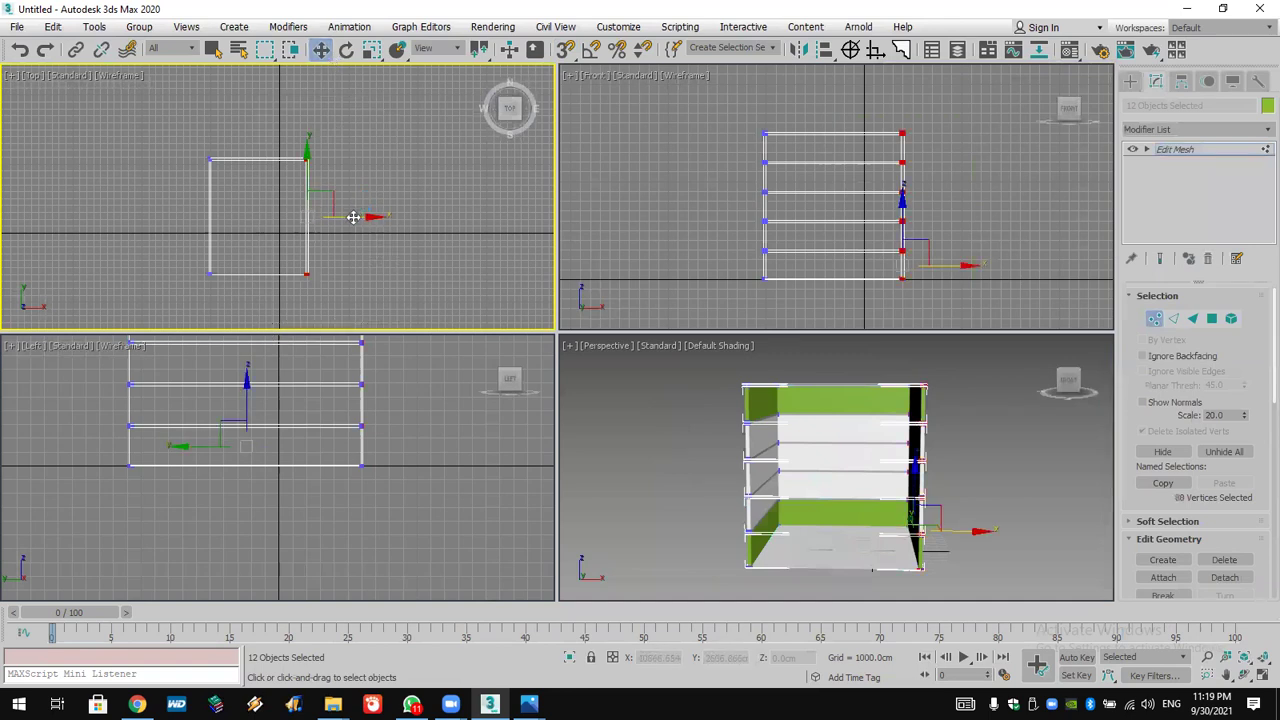
{"action": "left_click_drag", "start_coordinate": [353, 218], "coordinate": [426, 222]}
{"action": "middle_click_drag", "start_coordinate": [396, 290], "coordinate": [380, 229]}
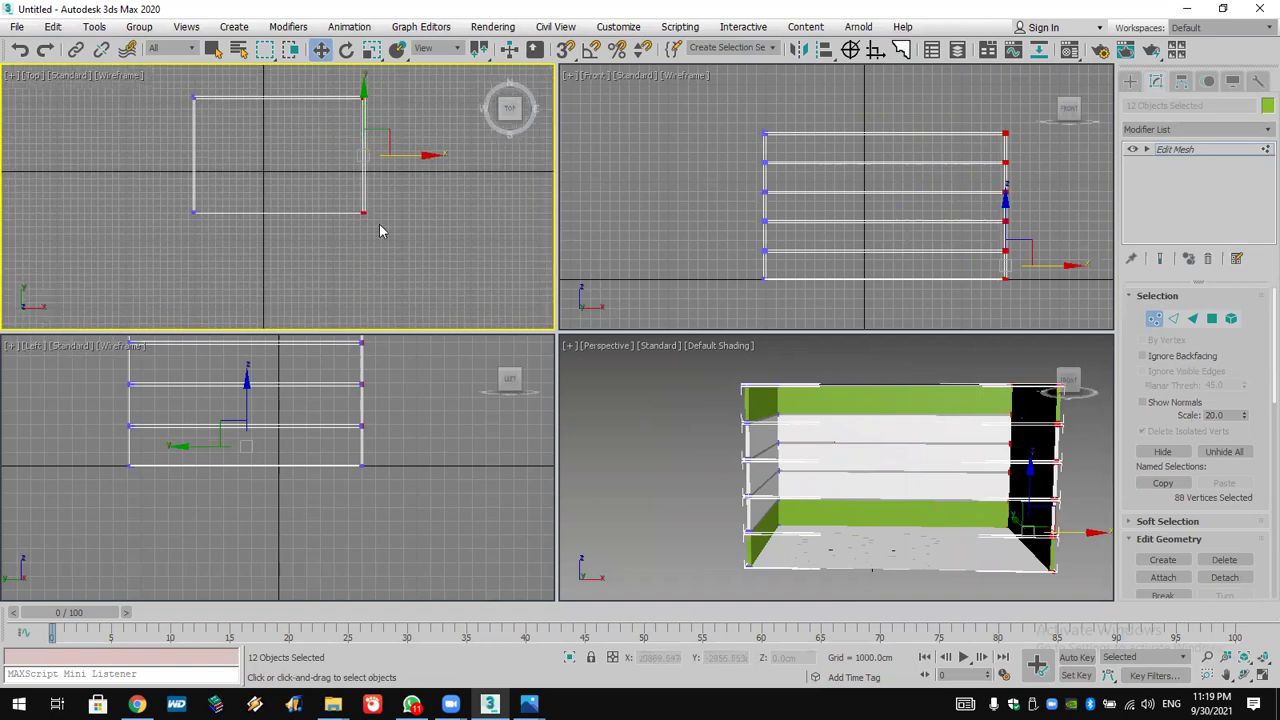
Select the vertices at the room's open front end in the Top view and move them outward along Y to lengthen the room.
{"action": "left_click_drag", "start_coordinate": [131, 267], "coordinate": [125, 275]}
{"action": "left_click_drag", "start_coordinate": [280, 149], "coordinate": [375, 422]}
{"action": "middle_click_drag", "start_coordinate": [829, 534], "coordinate": [766, 485]}
{"action": "right_click", "coordinate": [331, 249]}
{"action": "scroll", "coordinate": [331, 249], "scroll_direction": "down", "scroll_amount": 2}
{"action": "scroll", "coordinate": [349, 211], "scroll_direction": "down", "scroll_amount": 1}
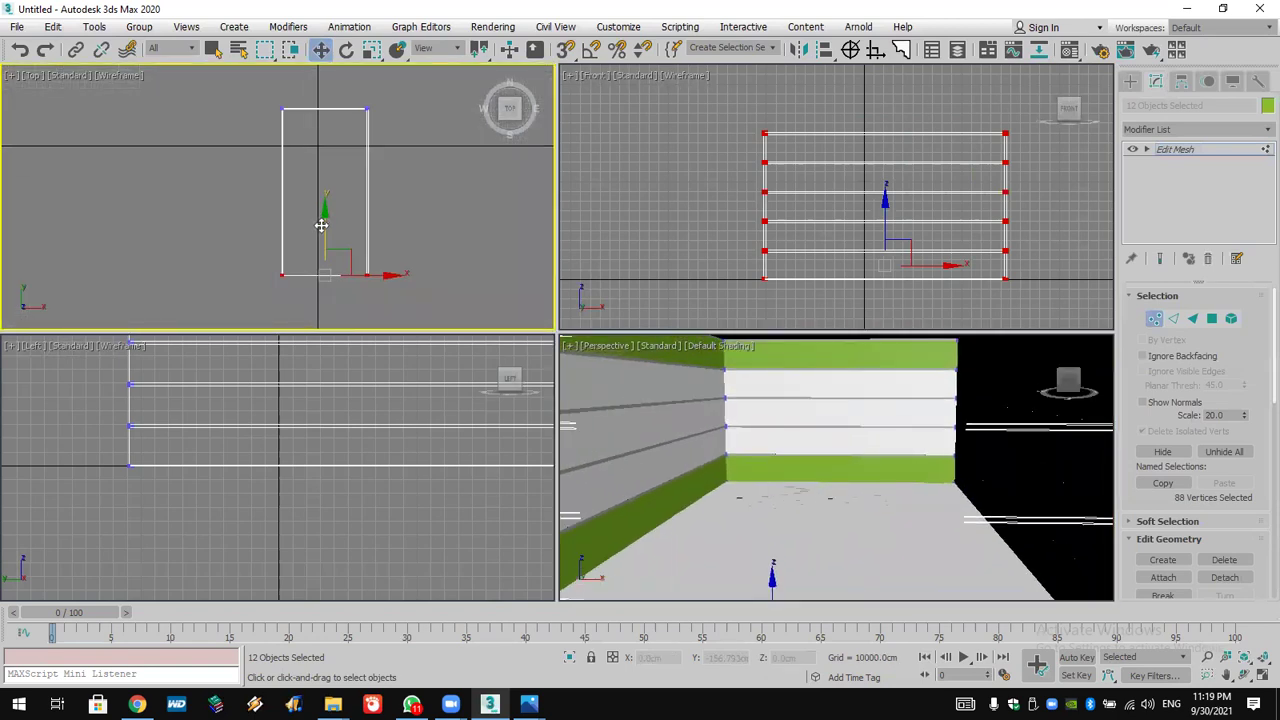
{"action": "left_click_drag", "start_coordinate": [324, 218], "coordinate": [324, 251]}
{"action": "middle_click_drag", "start_coordinate": [427, 187], "coordinate": [342, 166]}
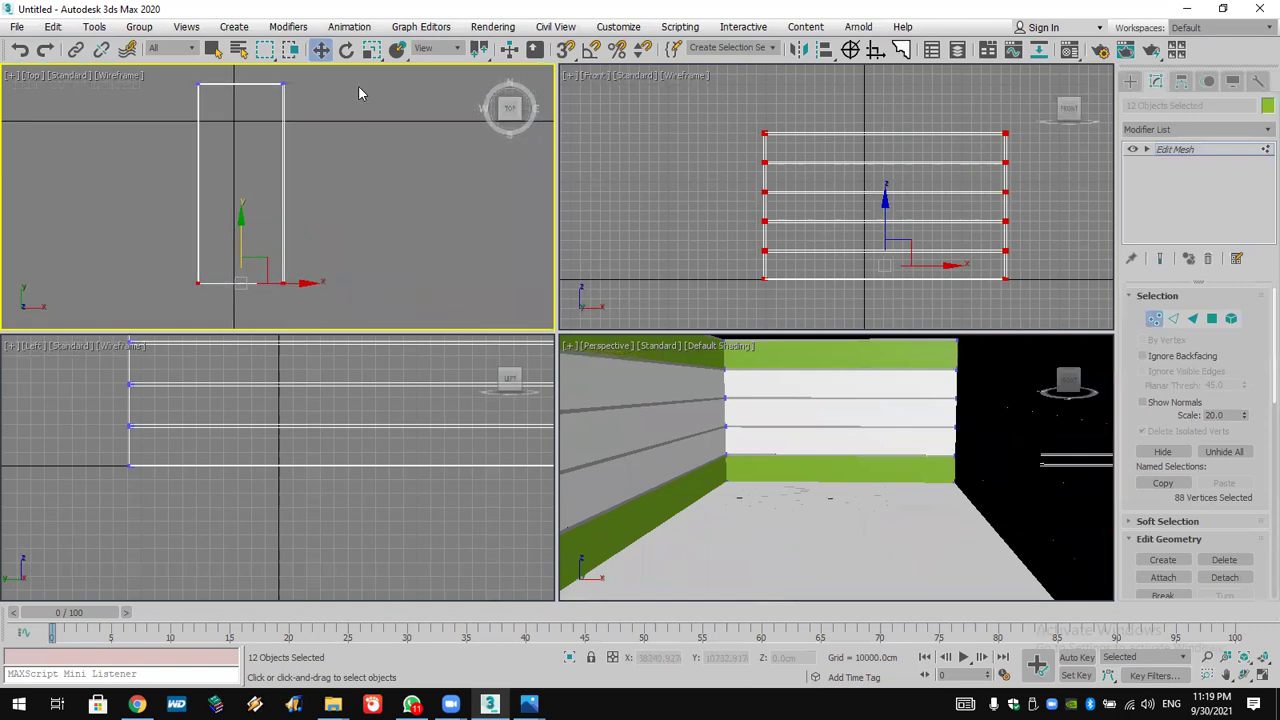
Reselect the right-side vertices of the lengthened room in the Top view and move them slightly further outward along X.
{"action": "left_click_drag", "start_coordinate": [288, 266], "coordinate": [277, 291]}
{"action": "left_click_drag", "start_coordinate": [362, 307], "coordinate": [271, 86]}
{"action": "left_click_drag", "start_coordinate": [340, 182], "coordinate": [357, 180]}
{"action": "middle_click_drag", "start_coordinate": [978, 517], "coordinate": [957, 546]}
{"action": "key", "text": "ctrl+r"}
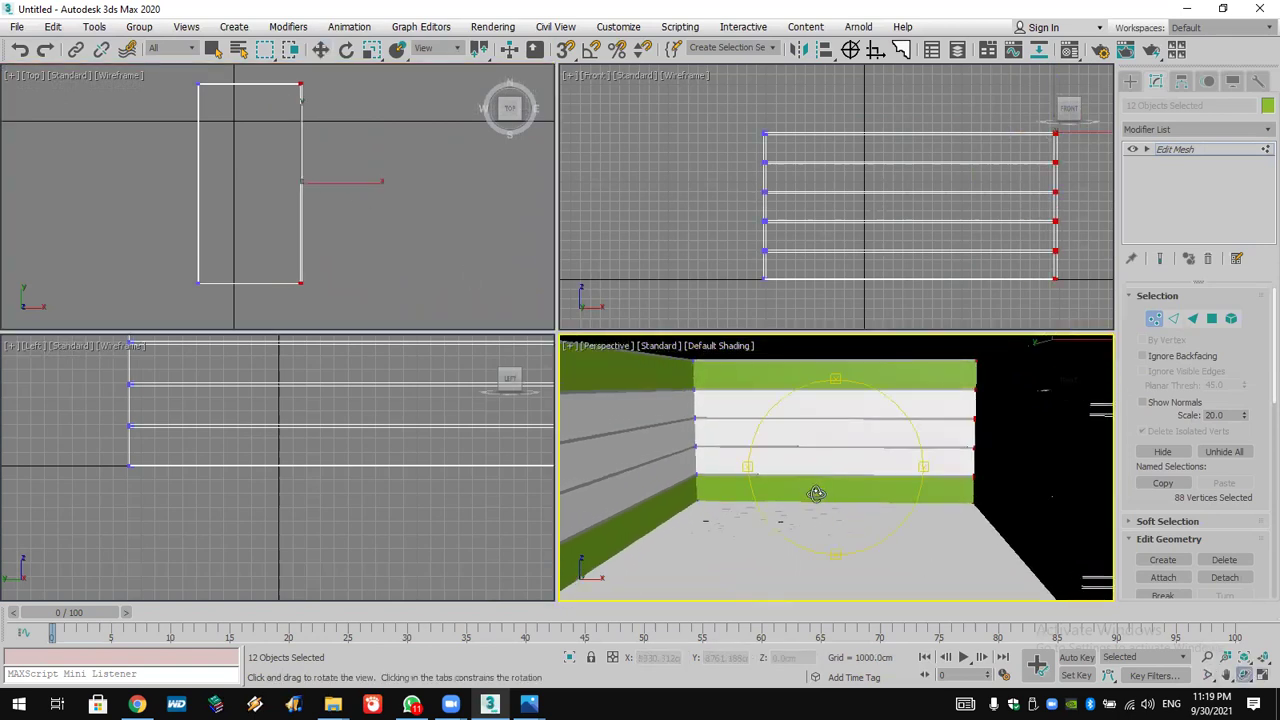
{"action": "left_click_drag", "start_coordinate": [833, 474], "coordinate": [837, 464]}
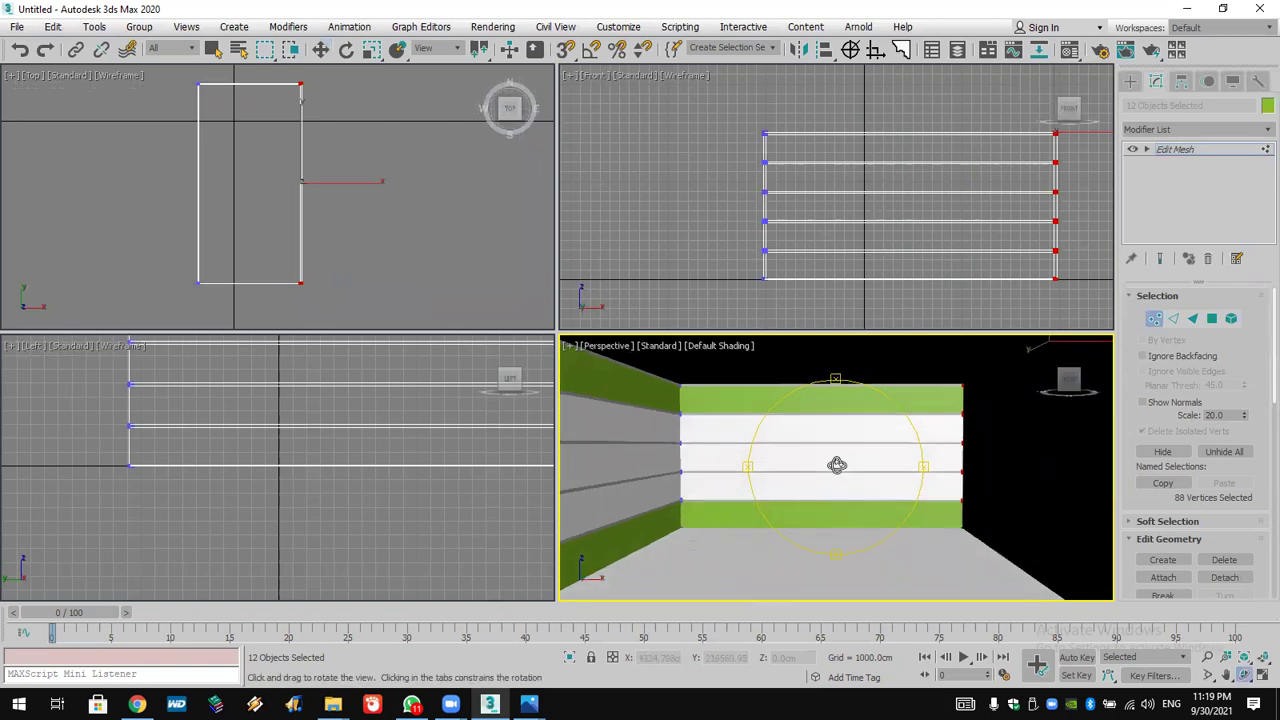
Set the perspective viewport to High Quality, turn its shadows off and choose Illuminate with Default Lights.
{"action": "left_click", "coordinate": [657, 346]}
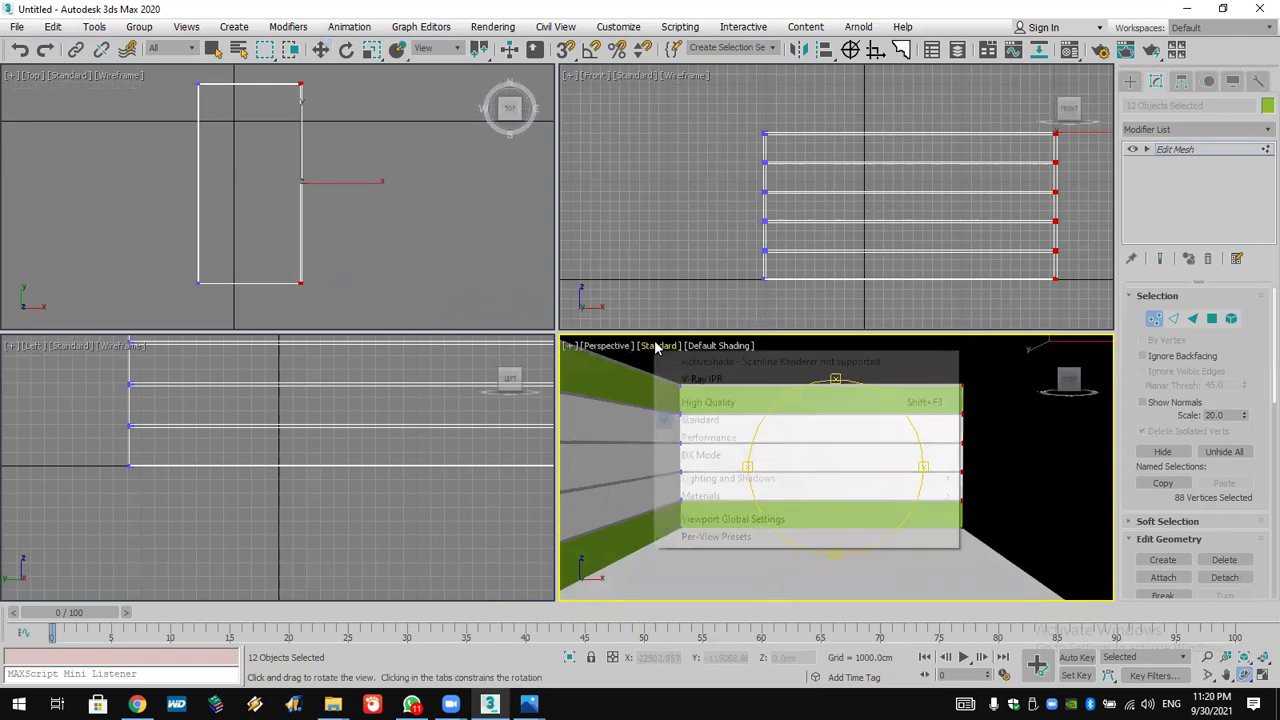
{"action": "mouse_move", "coordinate": [837, 478]}
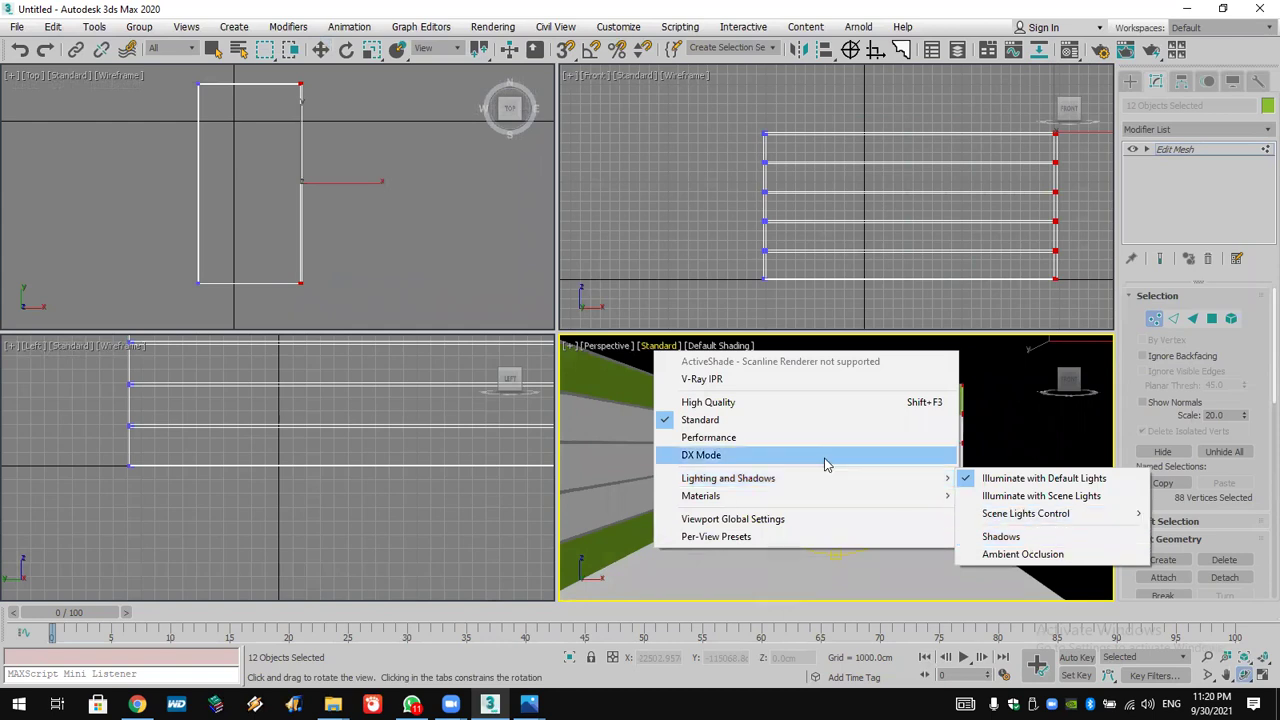
{"action": "left_click", "coordinate": [742, 402]}
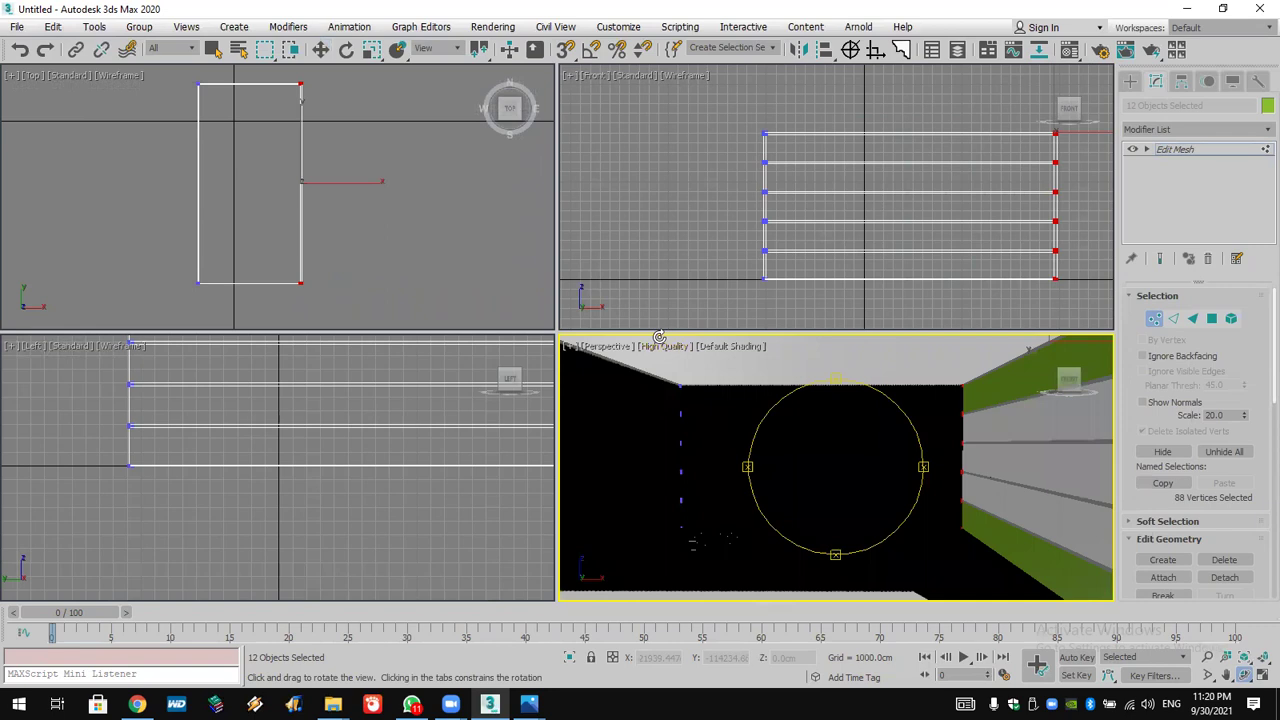
{"action": "left_click", "coordinate": [663, 346]}
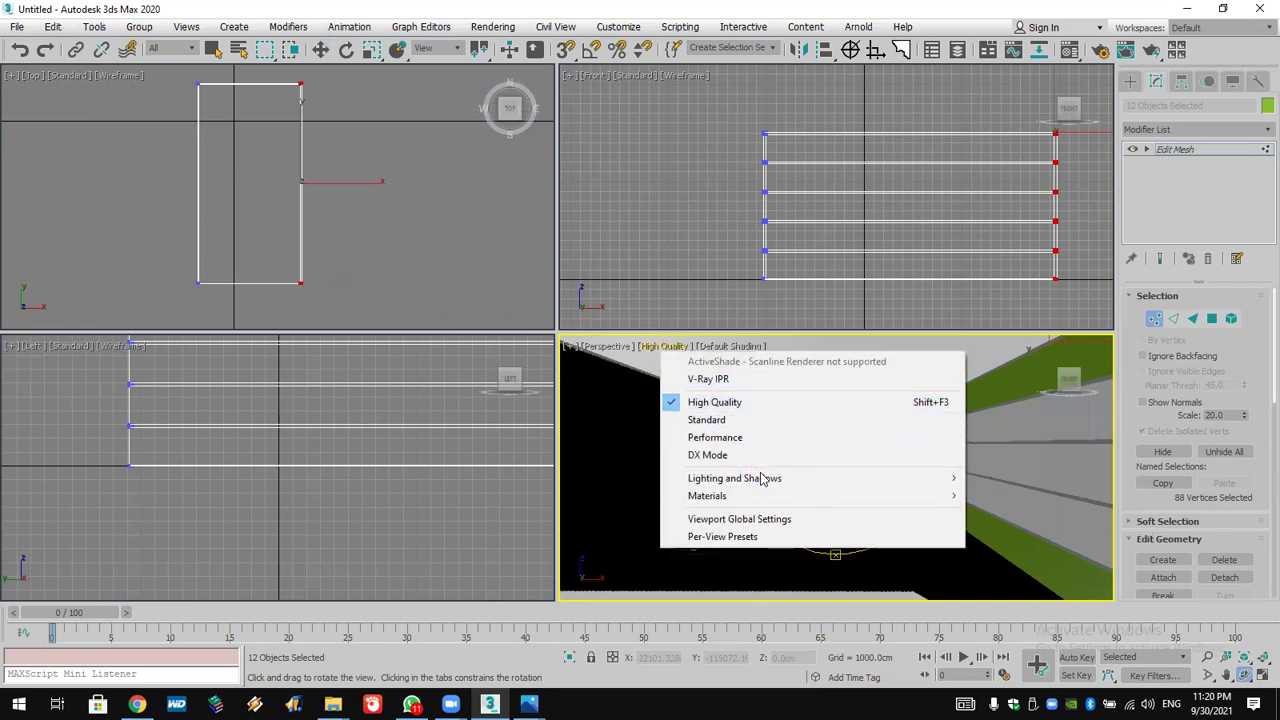
{"action": "mouse_move", "coordinate": [762, 478]}
{"action": "left_click", "coordinate": [1005, 535]}
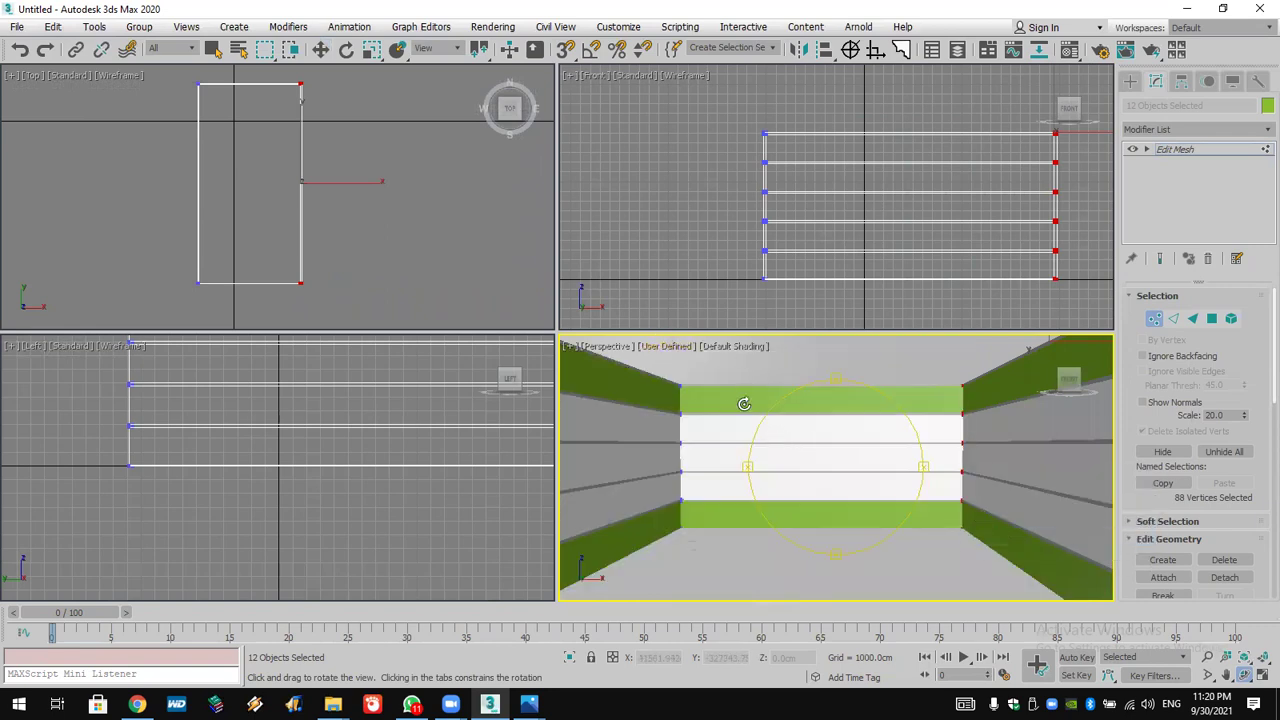
{"action": "left_click", "coordinate": [668, 346]}
{"action": "left_click", "coordinate": [1000, 497]}
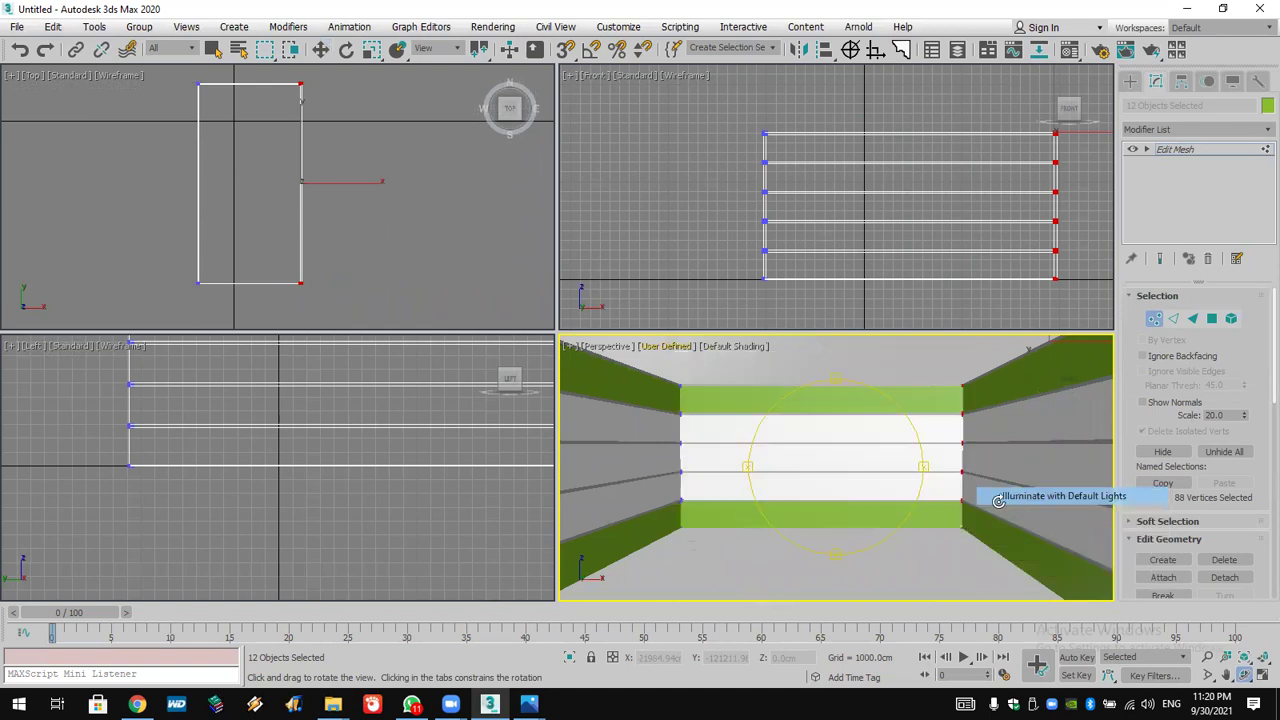
Leave vertex editing and deselect all the room objects.
{"action": "left_click", "coordinate": [1130, 81]}
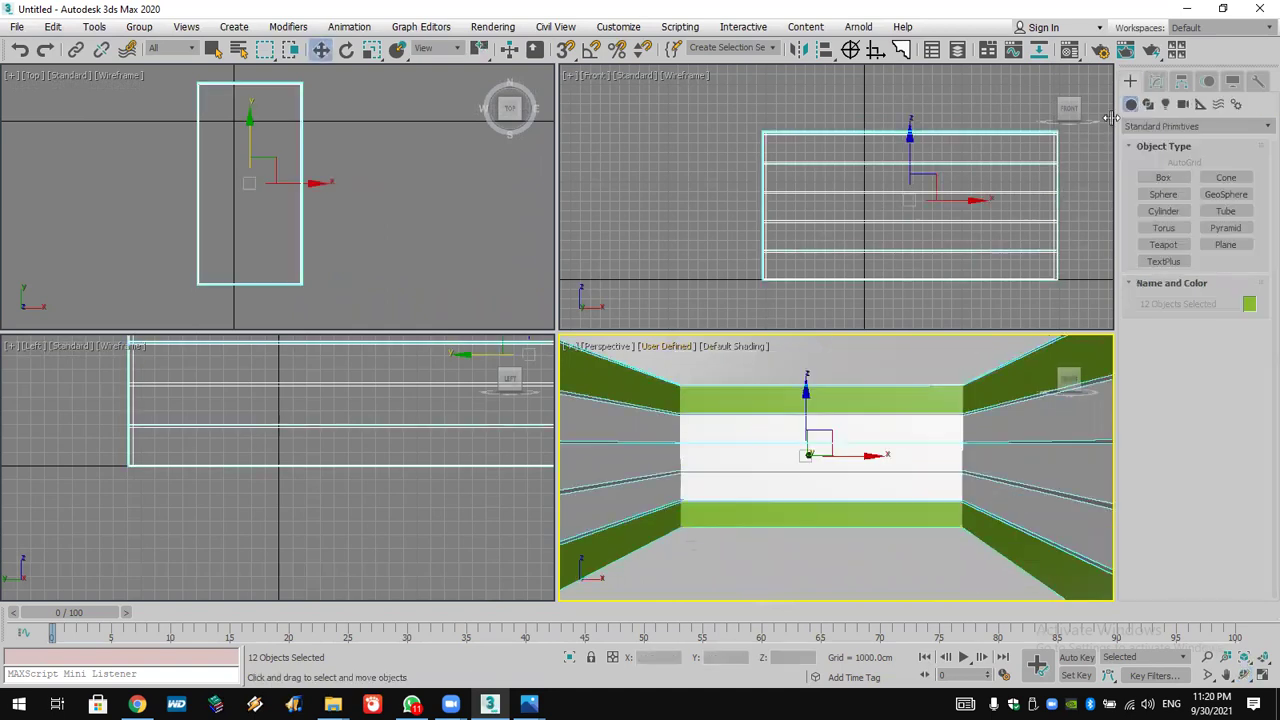
{"action": "left_click", "coordinate": [995, 308]}
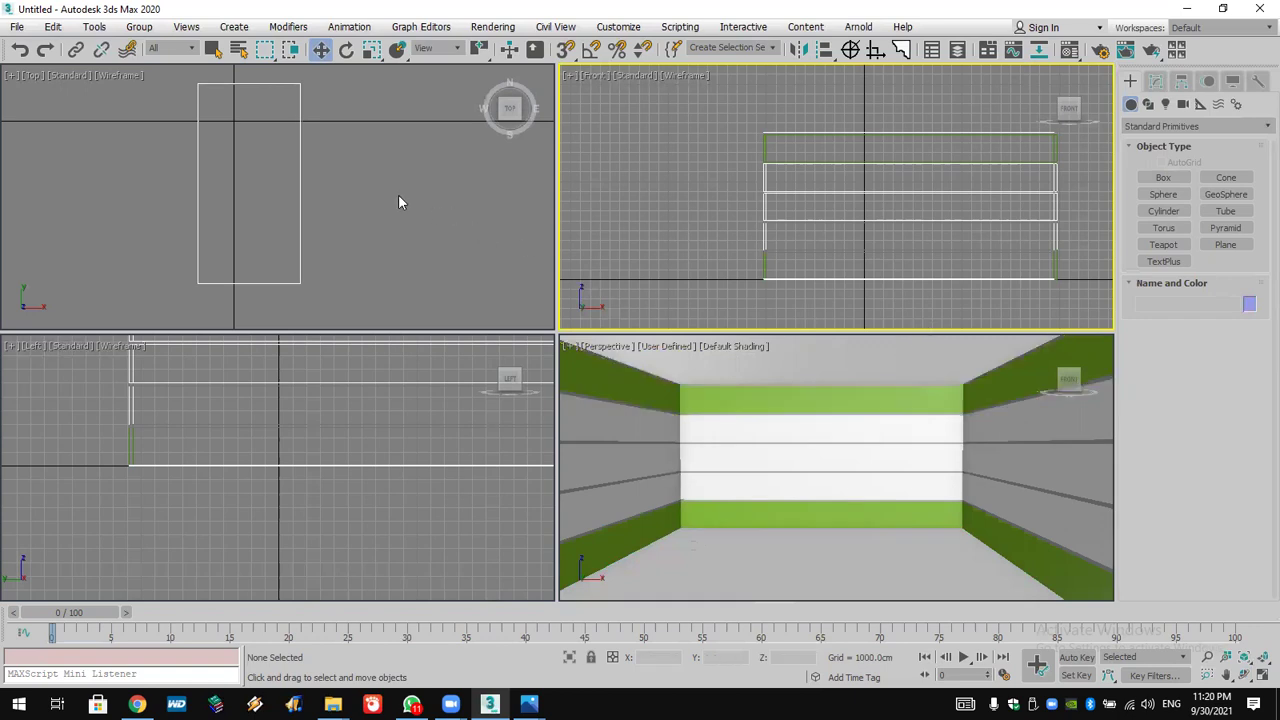
{"action": "middle_click_drag", "start_coordinate": [398, 194], "coordinate": [365, 211]}
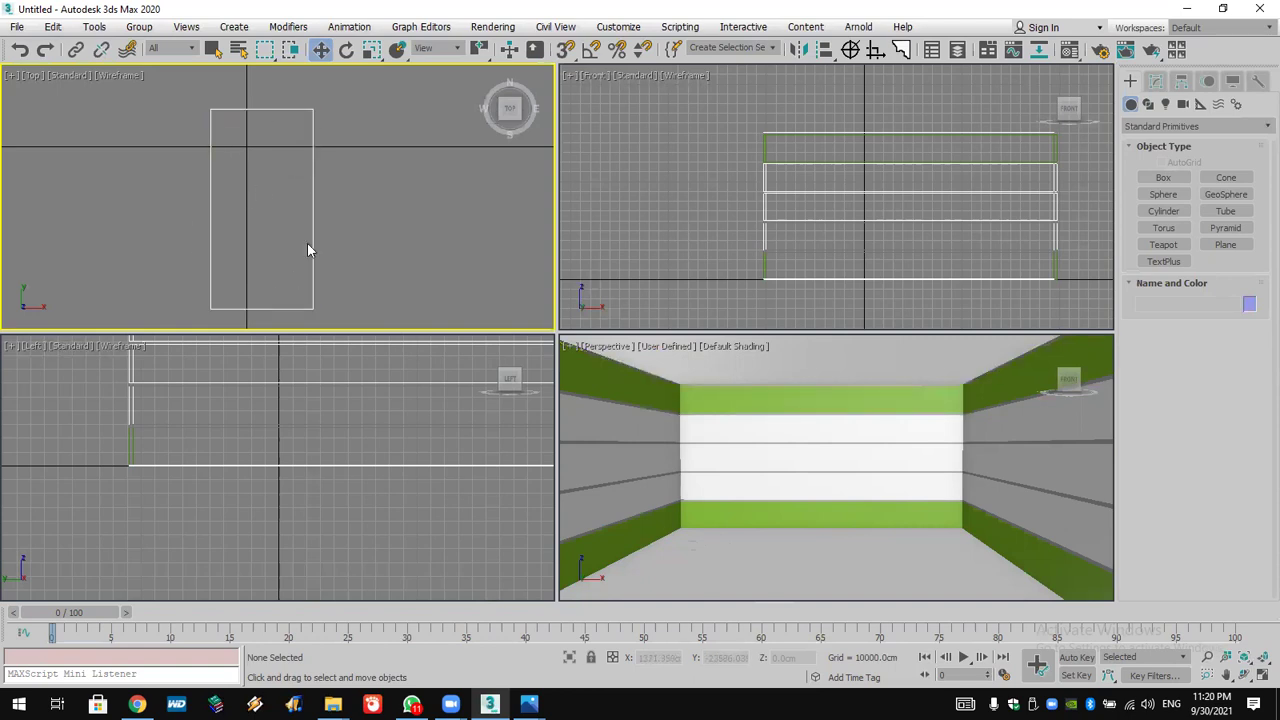
{"action": "left_click", "coordinate": [676, 320]}
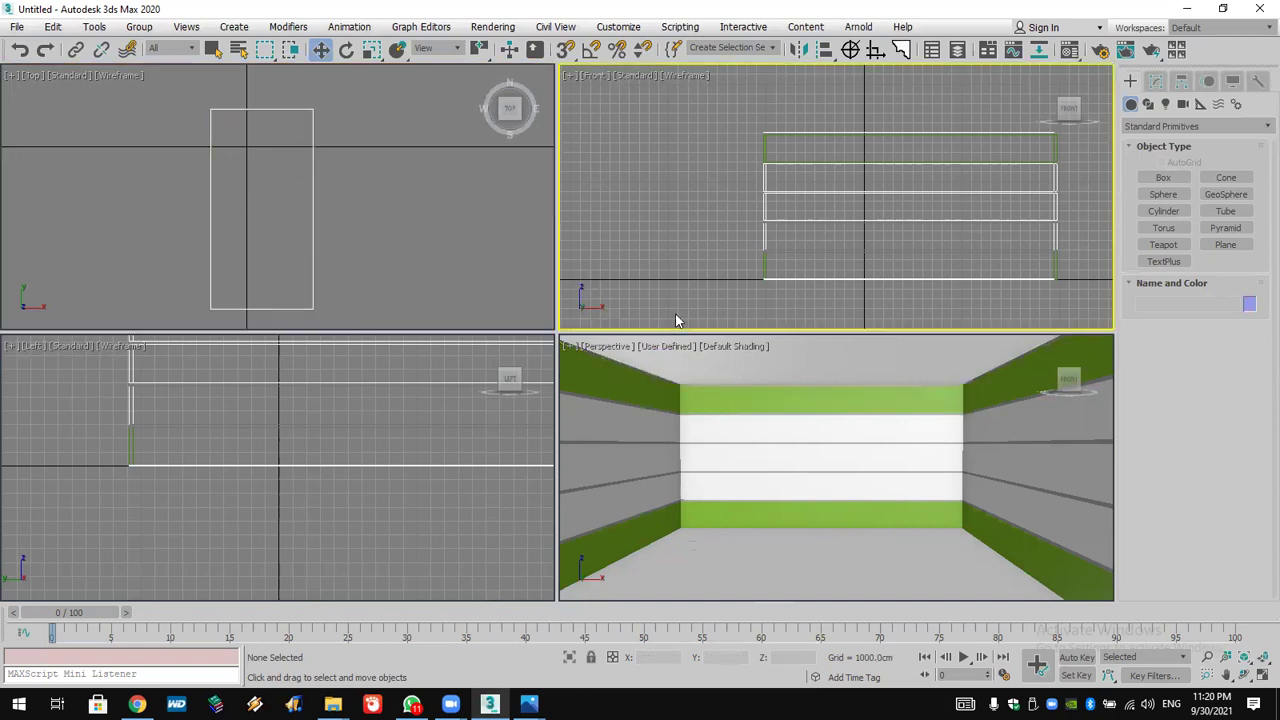